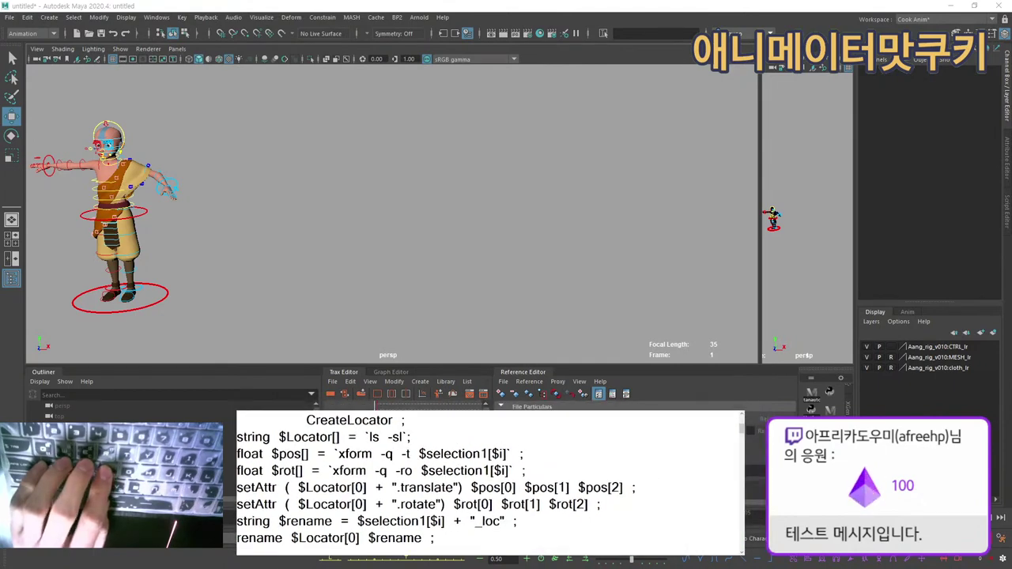
scroll(490, 482, up, 2)
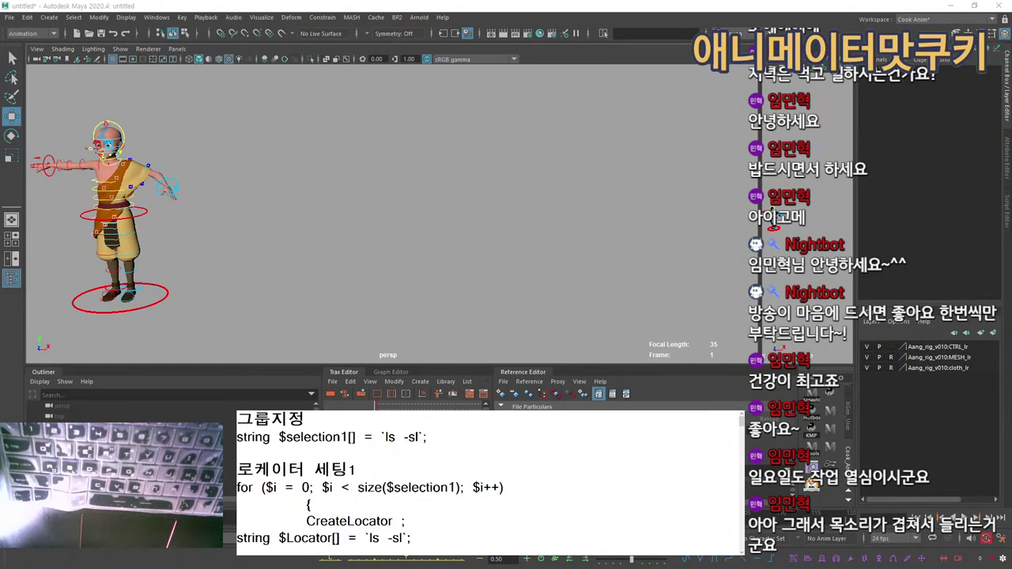
Switch to Voicemod, try the Magic Chords and Clean voices, choose the Blocks voice, and return to Maya.
drag(1011, 95, 911, 61)
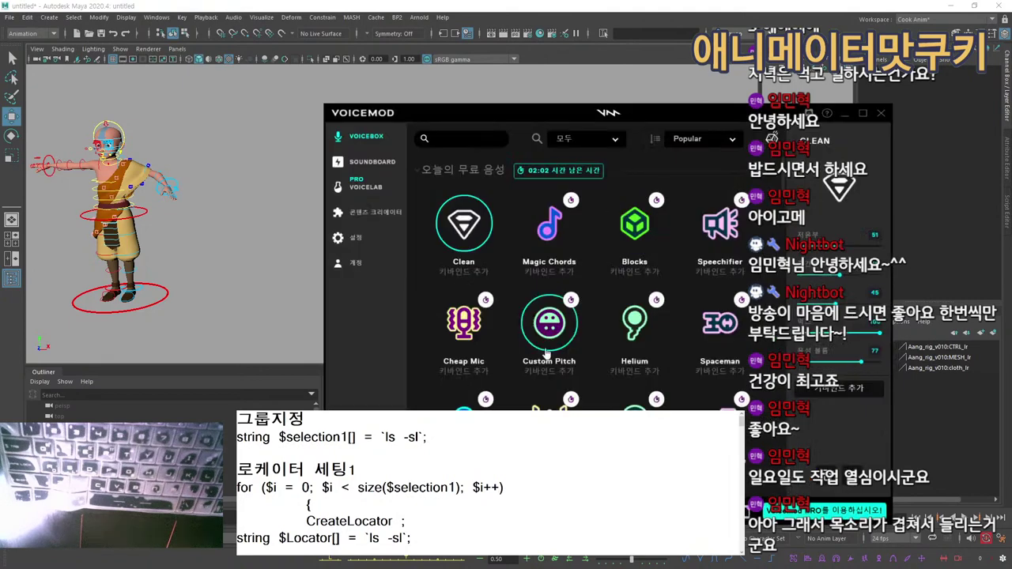
click(568, 233)
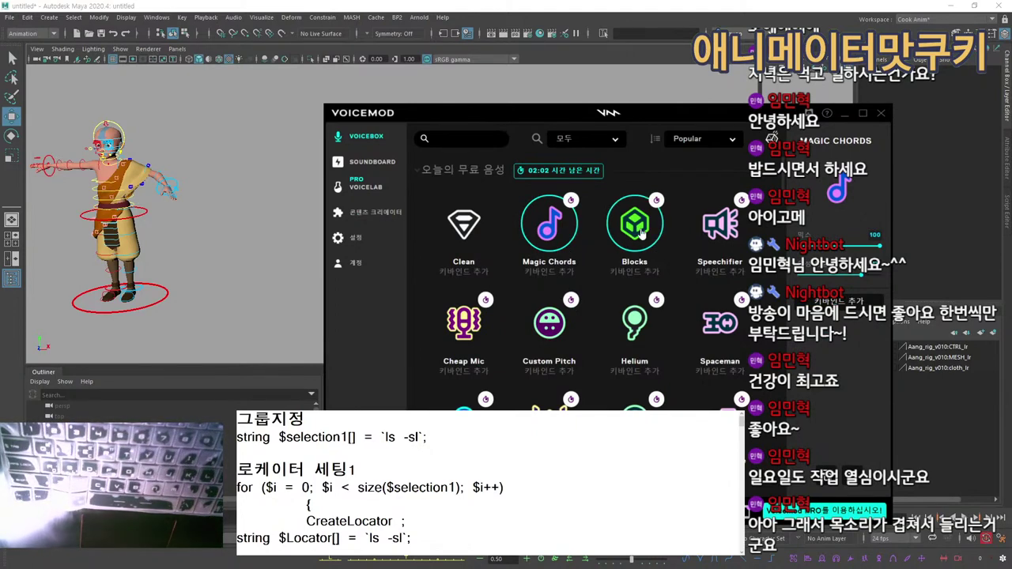
click(478, 231)
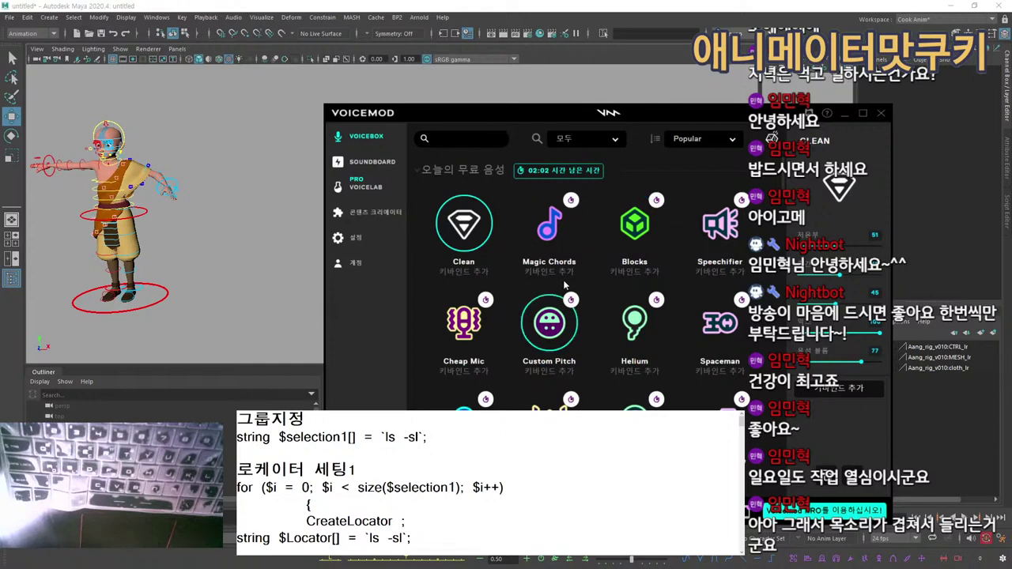
click(641, 231)
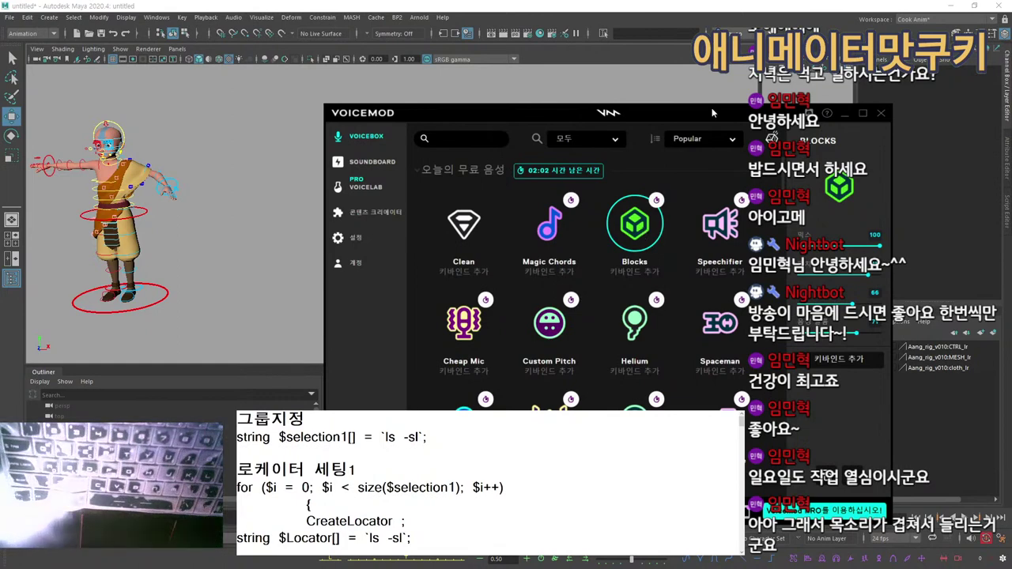
drag(719, 119, 1011, 150)
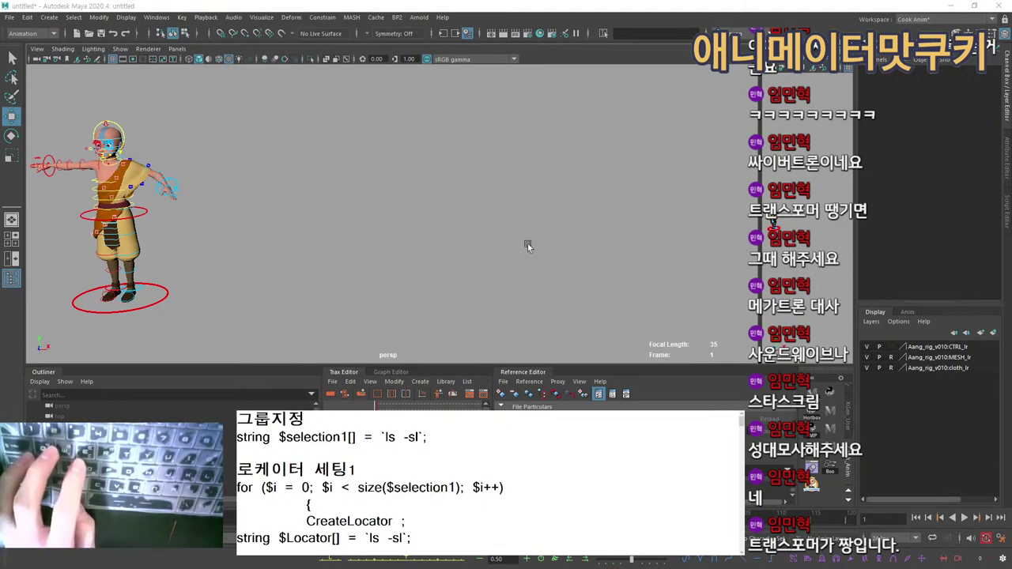
Select the character's left arm IK control and examine the whole rig in the perspective view.
alt+middle_drag(374, 262, 401, 266)
alt+middle_drag(258, 218, 271, 210)
click(212, 190)
key(f)
alt+right_drag(456, 167, 245, 217)
alt+right_drag(443, 221, 369, 210)
alt+middle_drag(369, 210, 306, 205)
alt+right_drag(395, 213, 366, 219)
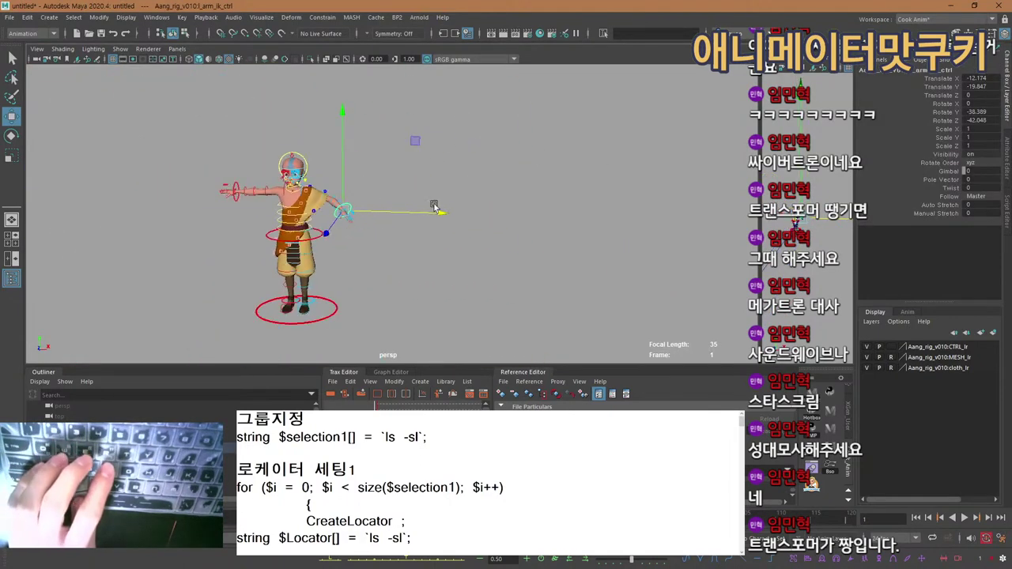
alt+middle_drag(434, 206, 379, 198)
alt+right_drag(440, 195, 461, 189)
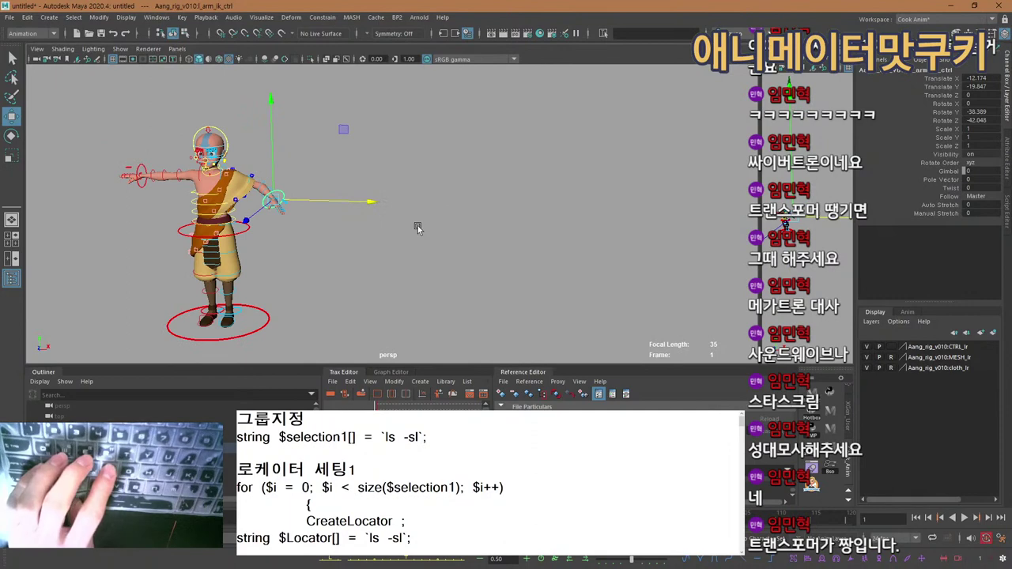
alt+drag(268, 205, 273, 206)
alt+middle_drag(272, 205, 285, 214)
alt+drag(285, 214, 328, 228)
key(q)
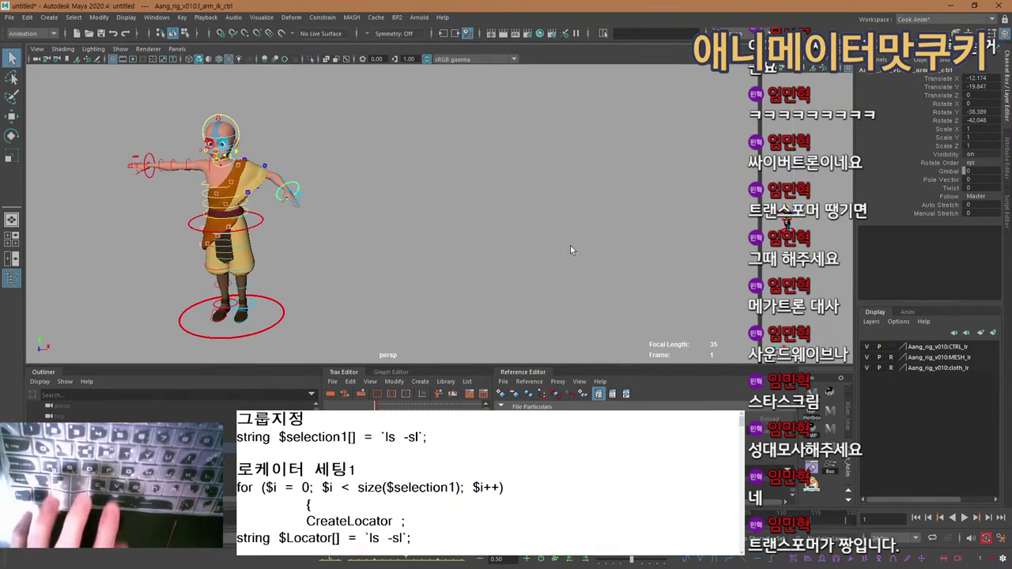
Examine the script notes from the $selection1[] line to the closing brace of the 로케이터 세팅1 loop.
click(238, 453)
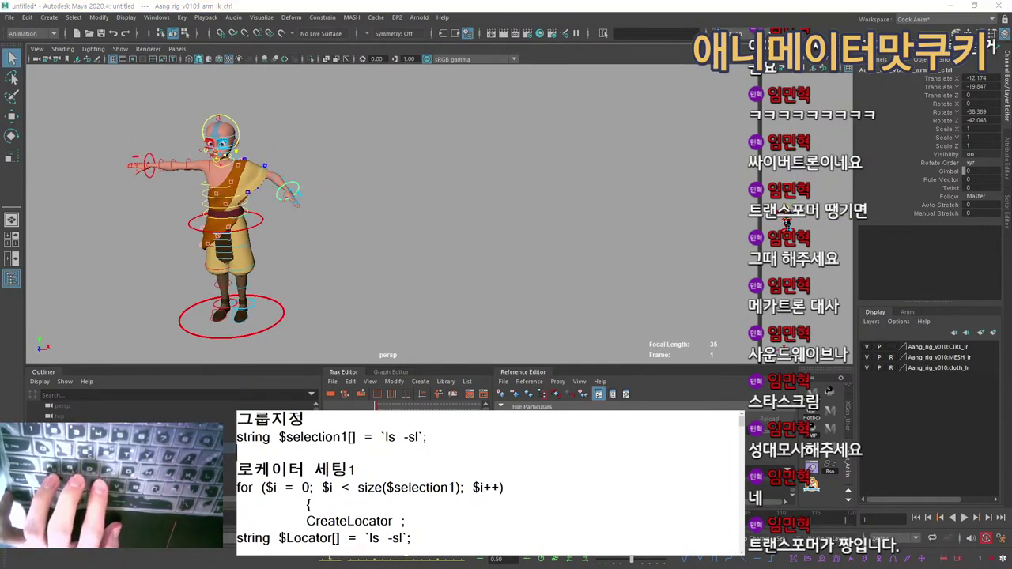
drag(247, 438, 364, 437)
click(365, 437)
drag(252, 487, 370, 505)
scroll(324, 487, down, 1)
click(371, 503)
scroll(372, 503, down, 1)
click(373, 504)
scroll(373, 504, down, 1)
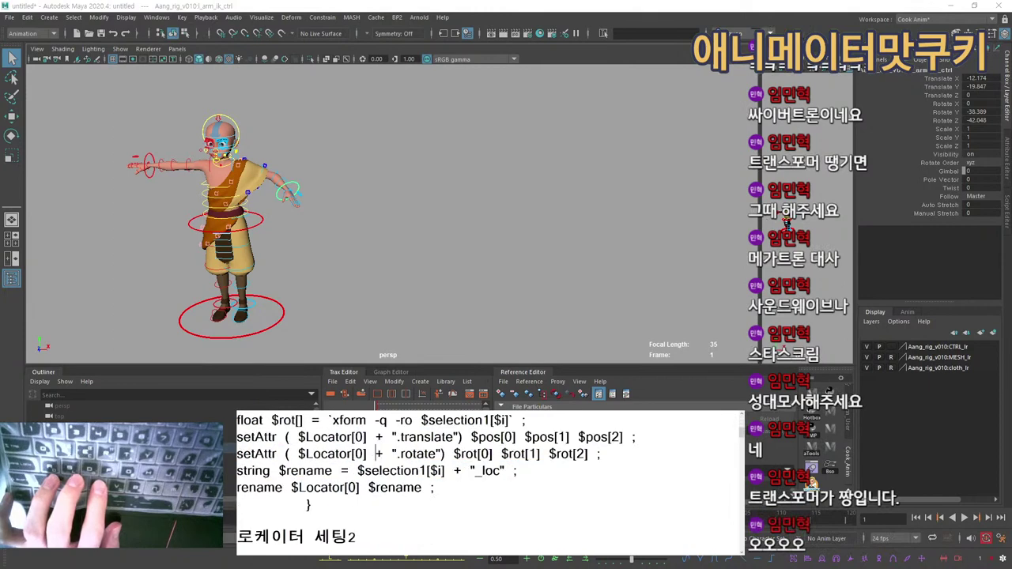
drag(335, 437, 332, 505)
click(347, 504)
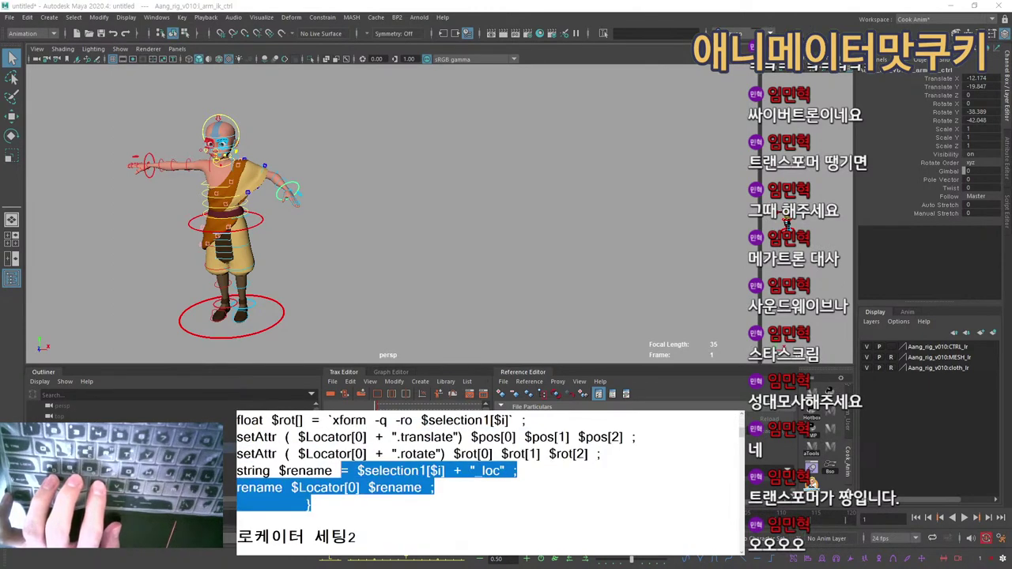
Go back over the 로케이터 세팅1 loop, examining its CreateLocator, xform, setAttr and rename lines.
scroll(332, 504, up, 1)
drag(305, 454, 314, 488)
click(314, 486)
scroll(313, 487, up, 1)
drag(261, 437, 381, 504)
click(381, 504)
scroll(381, 503, down, 1)
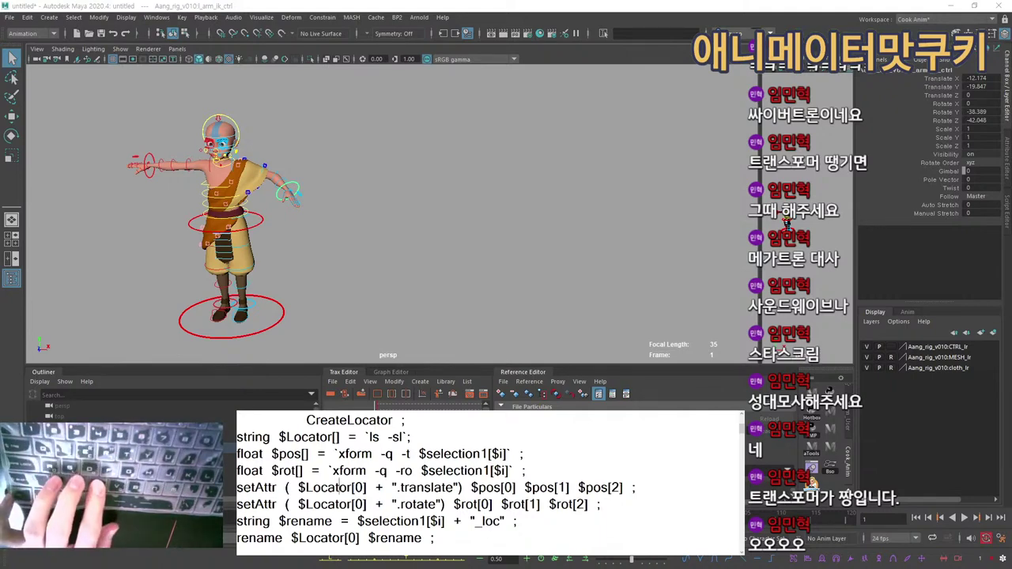
scroll(490, 479, up, 3)
drag(309, 455, 381, 521)
click(381, 521)
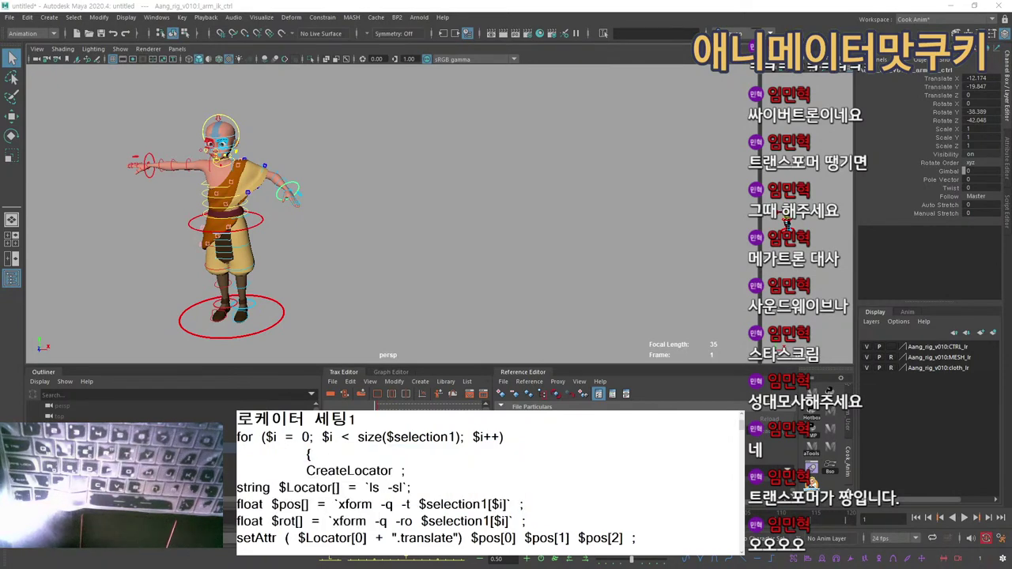
drag(237, 436, 409, 503)
click(409, 503)
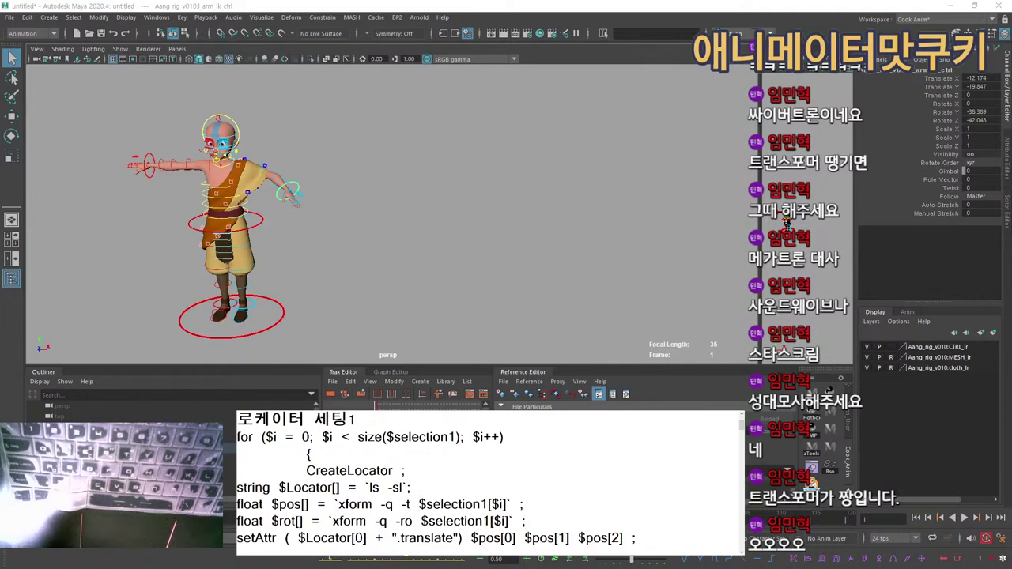
drag(416, 504, 319, 470)
click(320, 470)
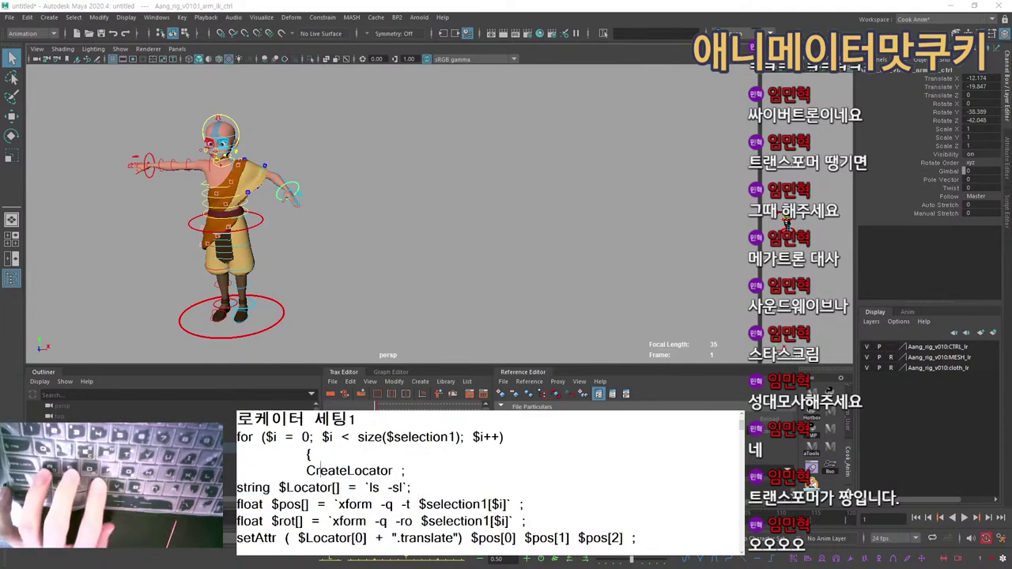
drag(253, 436, 241, 470)
click(241, 470)
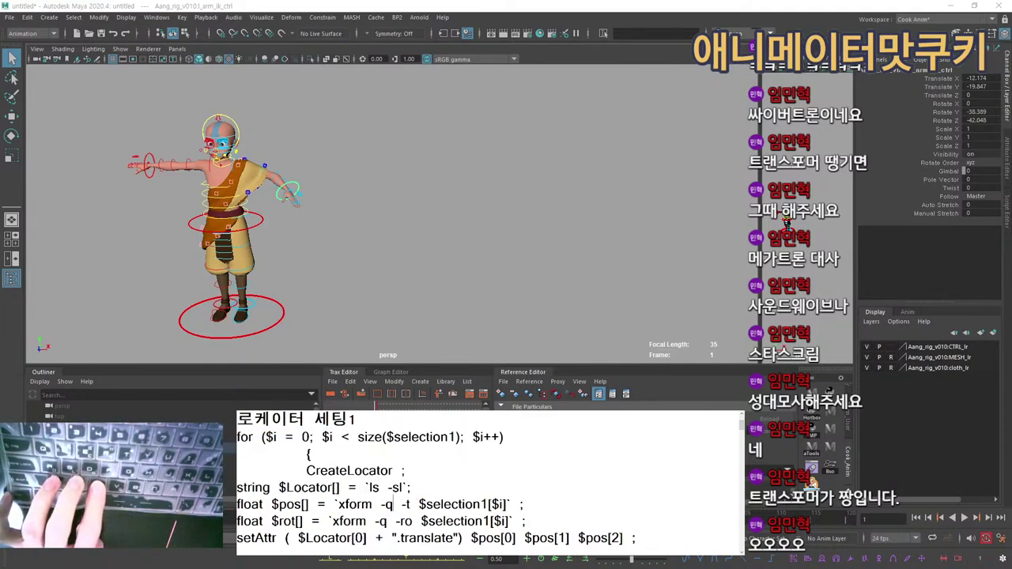
scroll(316, 478, down, 2)
drag(387, 454, 387, 488)
scroll(387, 482, down, 1)
click(372, 469)
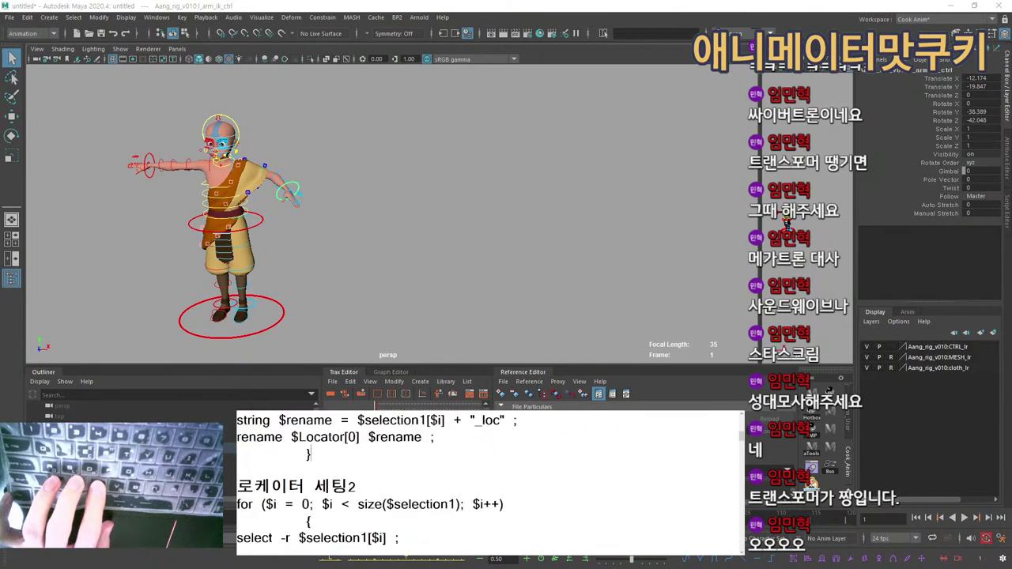
Examine the 로케이터 세팅2 section and the parentConstraint code through the end of the script notes.
scroll(371, 469, down, 1)
drag(238, 454, 364, 487)
click(364, 487)
scroll(364, 487, down, 1)
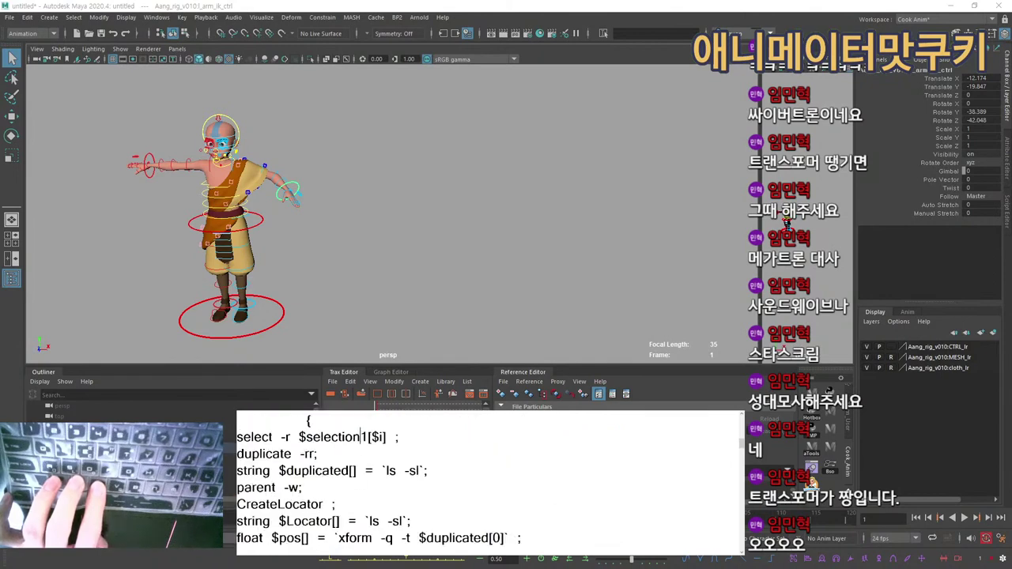
click(303, 487)
drag(351, 436, 352, 504)
scroll(316, 488, down, 4)
click(316, 487)
scroll(316, 486, down, 1)
scroll(352, 504, down, 1)
click(370, 470)
scroll(370, 471, down, 2)
scroll(370, 470, up, 4)
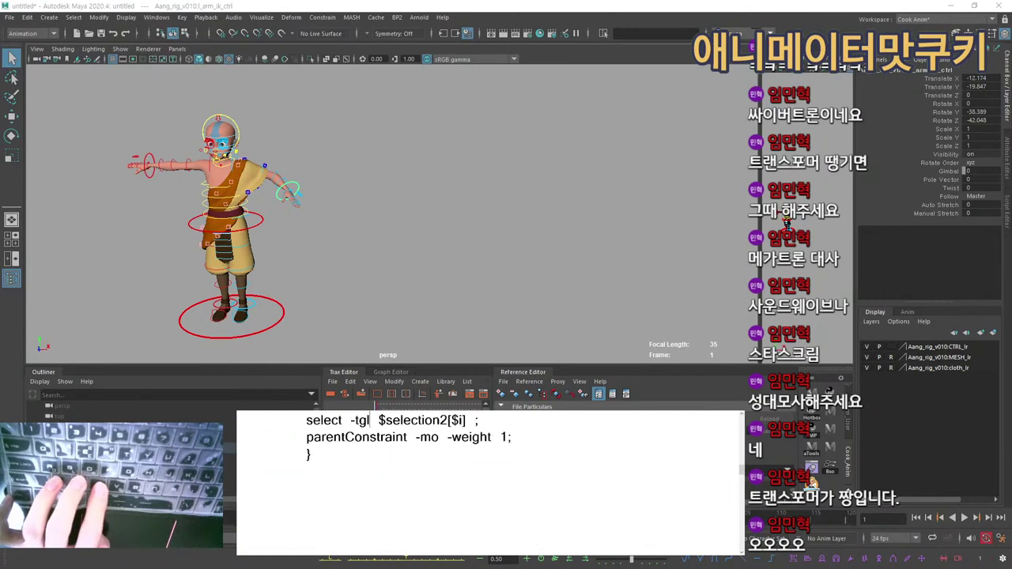
scroll(490, 482, up, 8)
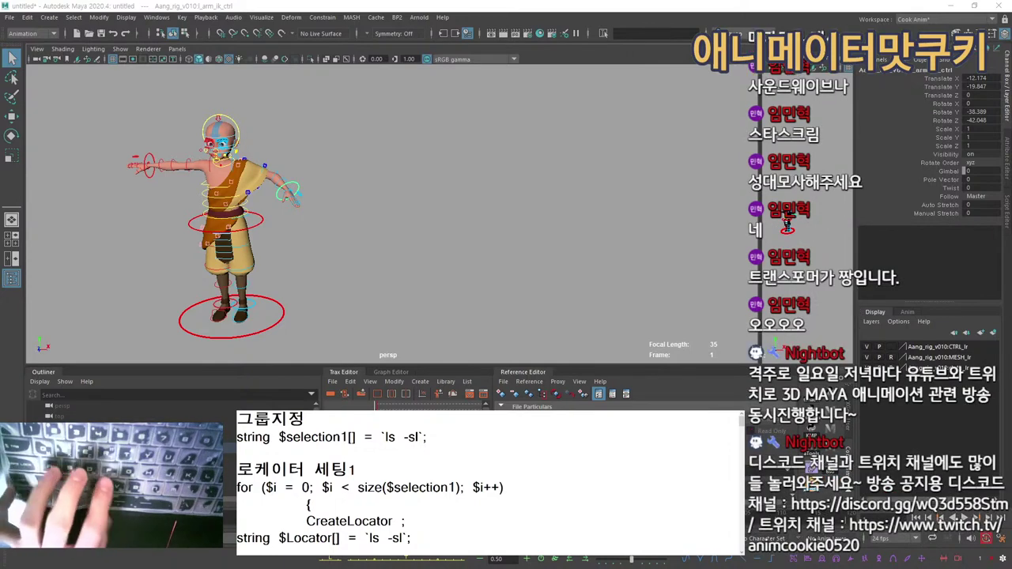
Highlight the selection line under 그룹지정 and its $selection1[] variable in the script notes.
drag(305, 420, 409, 437)
click(305, 420)
key(Down)
key(Home)
key(shift+End)
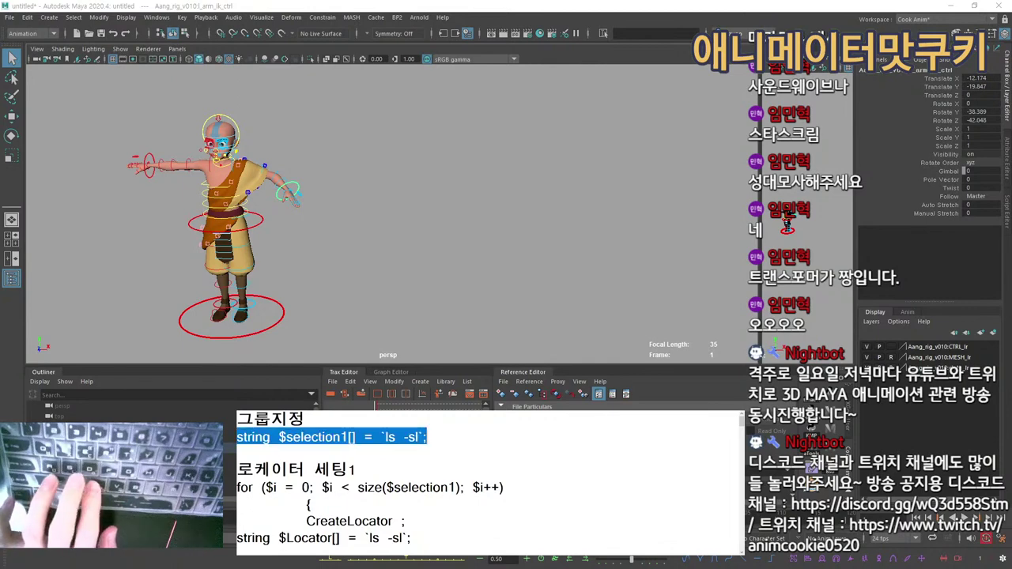
click(348, 437)
drag(279, 437, 357, 437)
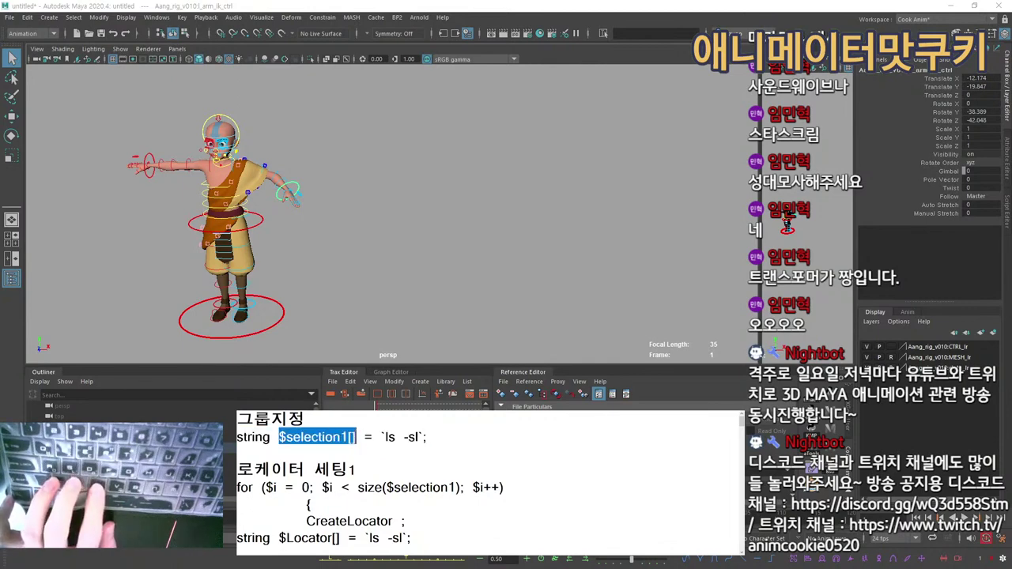
Copy the line string $selection1[] = `ls -sl`; from the notes into the Script Editor's MEL input.
key(End)
key(shift+ctrl+Left)
key(shift+ctrl+Left)
key(shift+ctrl+Left)
key(shift+ctrl+Left)
key(shift+ctrl+Left)
key(shift+Left)
key(shift+Left)
key(shift+Left)
key(shift+Left)
key(shift+Left)
key(shift+Left)
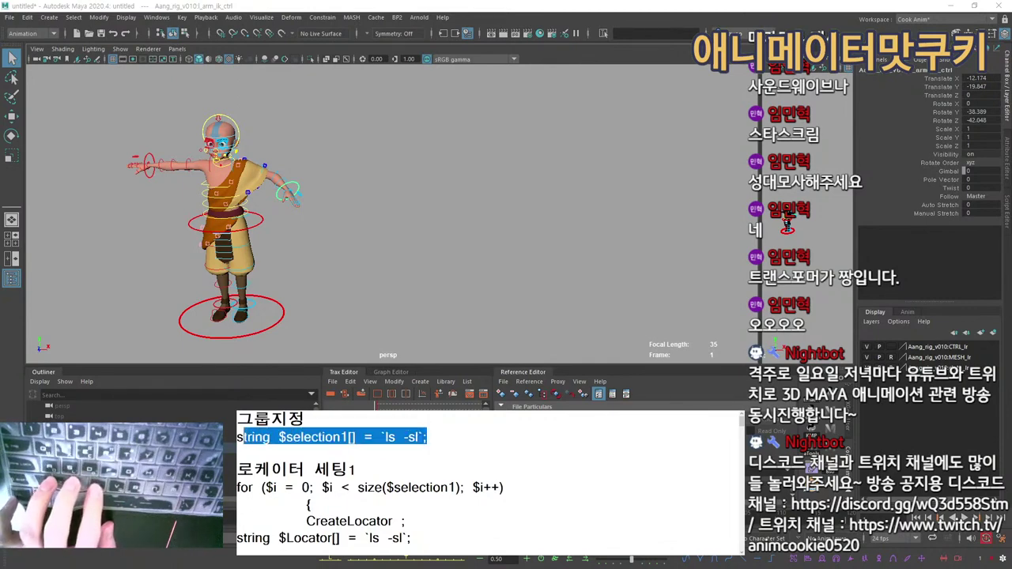
key(shift+Left)
key(ctrl+c)
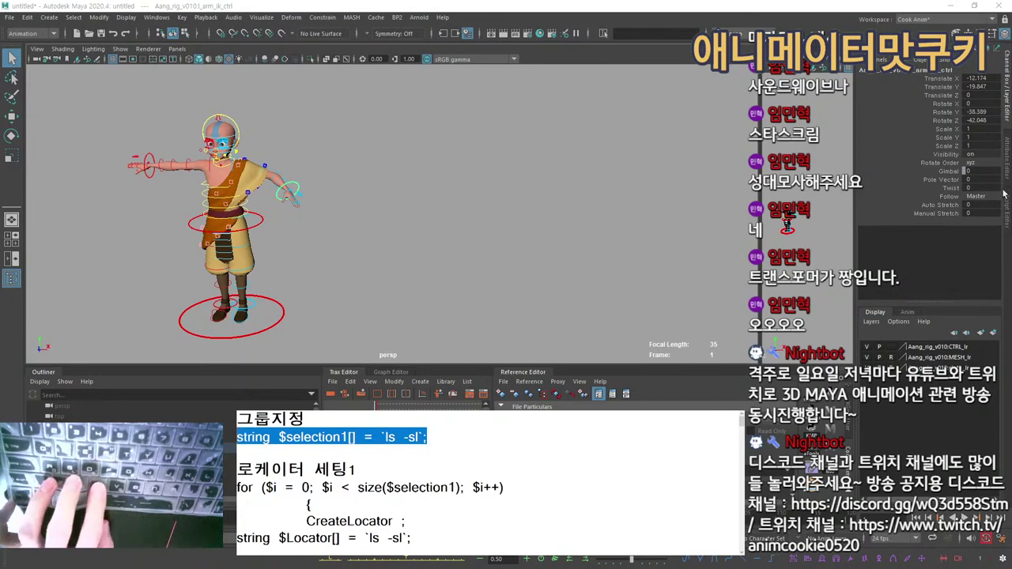
click(1006, 220)
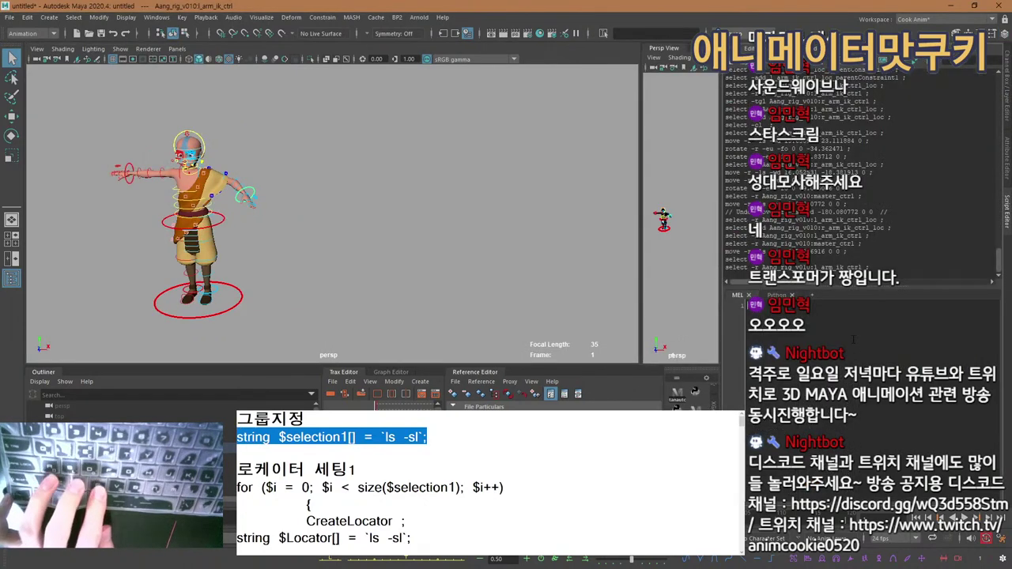
key(ctrl+v)
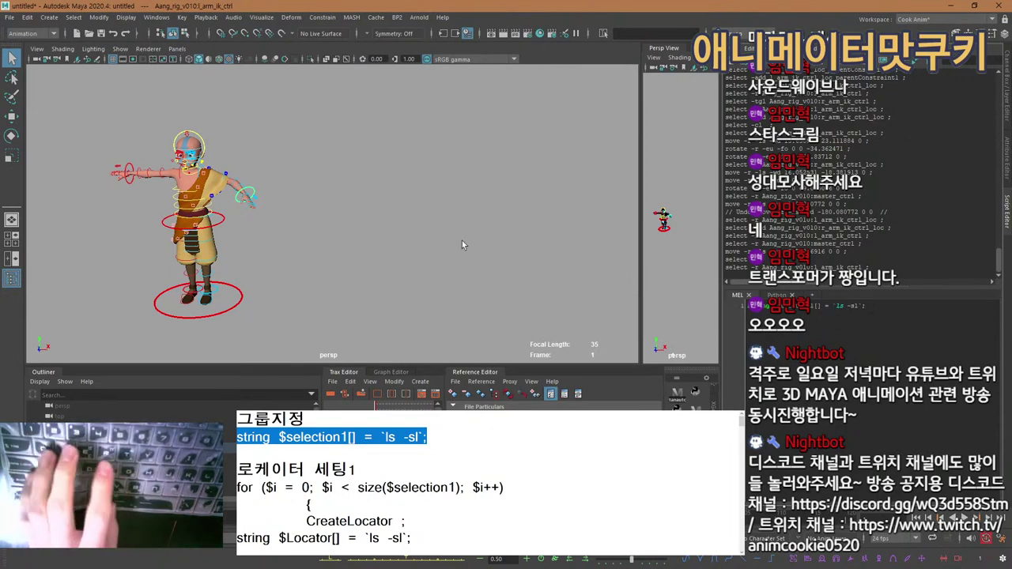
Clear the selection and create two polygon spheres at the origin.
click(386, 194)
key(space)
click(408, 169)
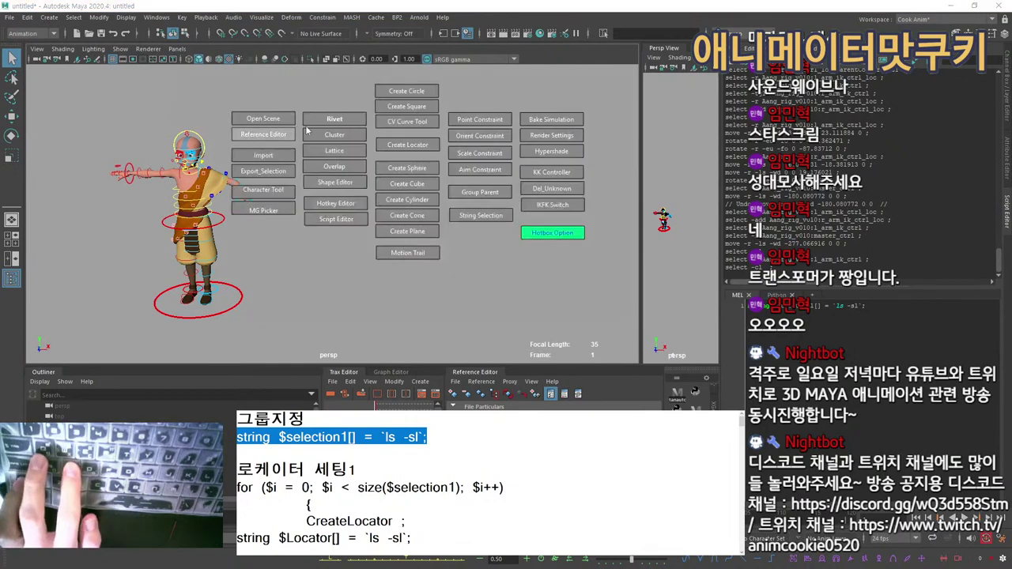
click(409, 170)
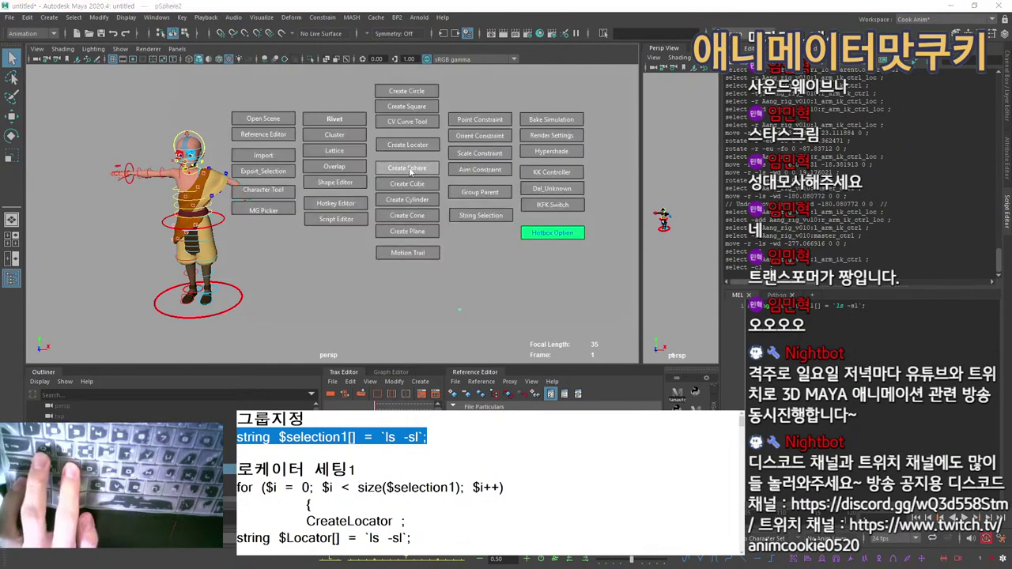
key(f)
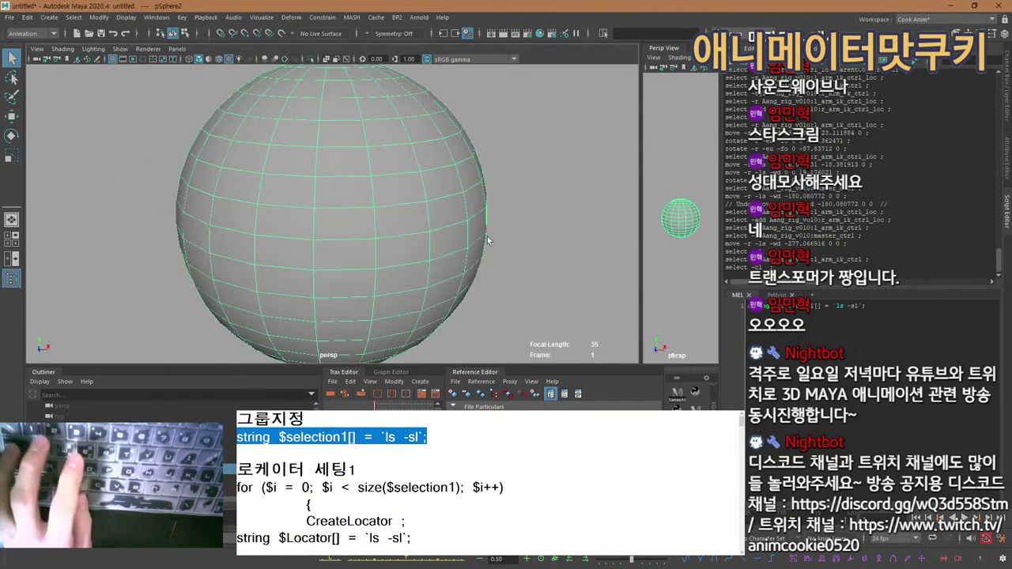
Move the second sphere about 2.9 units along X, away from the first sphere.
alt+right_drag(487, 240, 380, 237)
key(w)
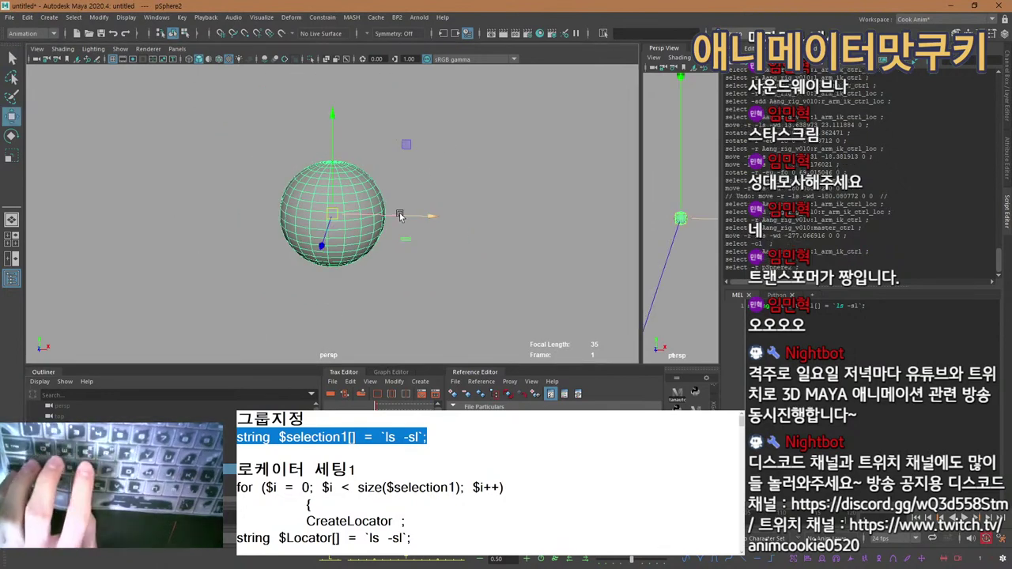
drag(401, 215, 560, 205)
alt+right_drag(501, 223, 374, 221)
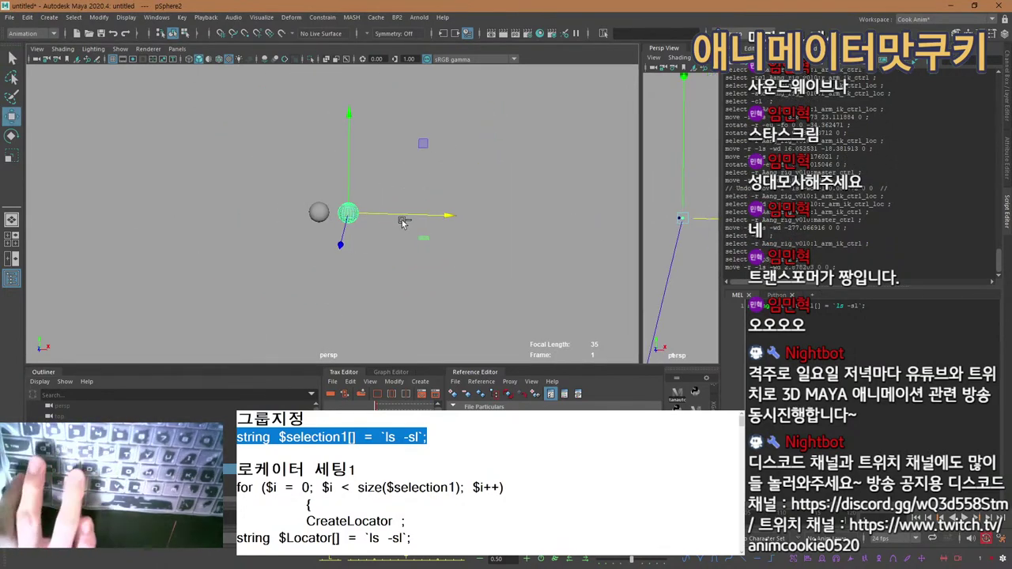
Duplicate the moved sphere twice, offsetting the copies along X by about 3.9 and 3.4 units to form a row.
key(ctrl+d)
drag(401, 212, 477, 212)
key(ctrl+d)
alt+right_drag(393, 223, 393, 292)
click(394, 292)
key(q)
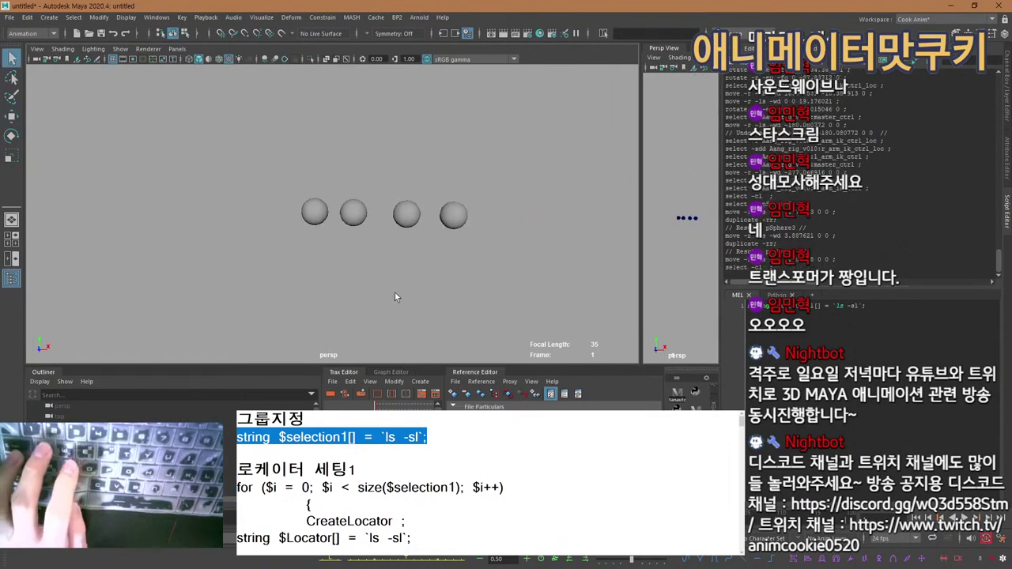
alt+middle_drag(352, 274, 333, 293)
scroll(332, 292, up, 1)
drag(272, 249, 288, 272)
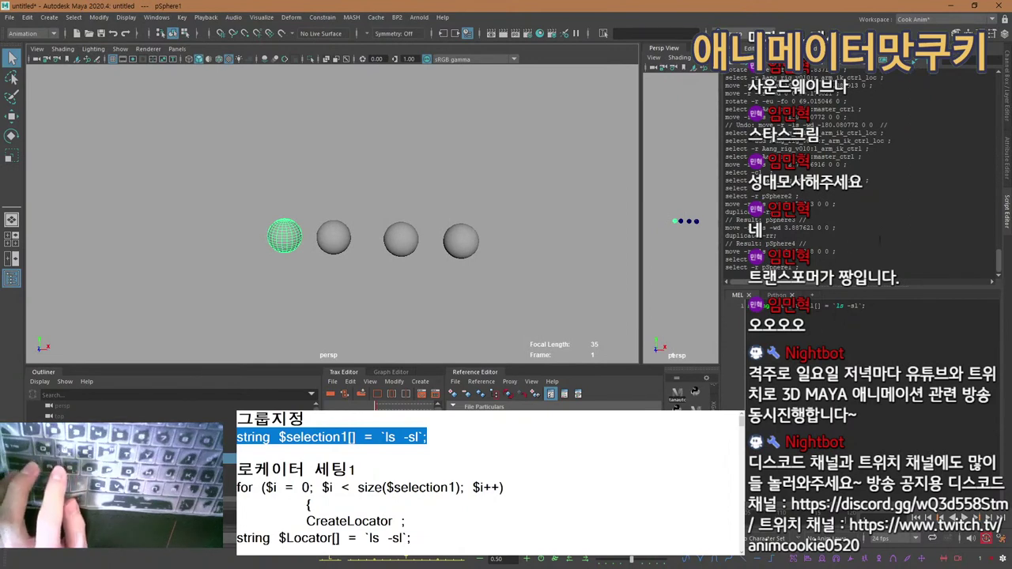
click(324, 275)
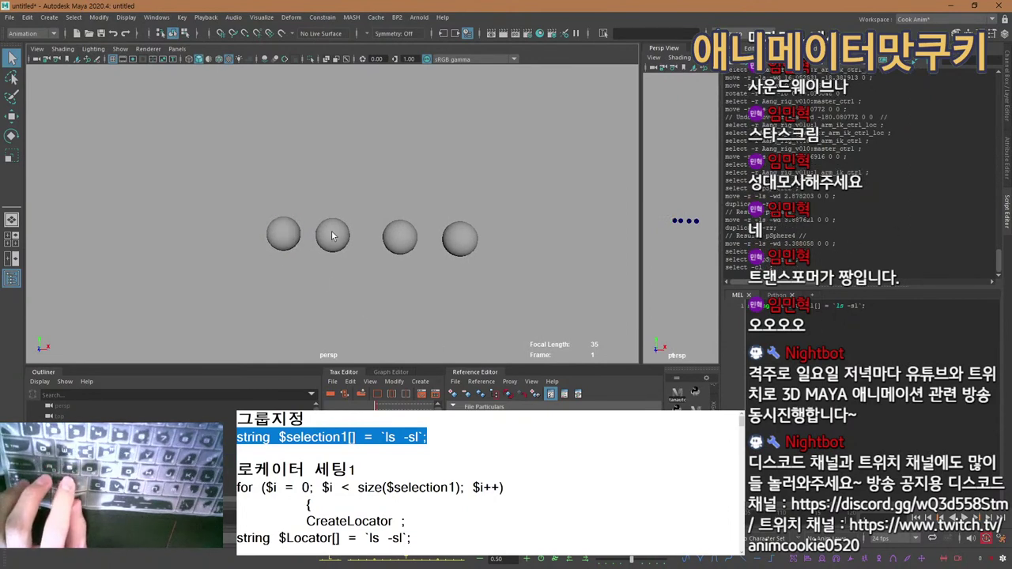
Move the second sphere about 0.49 units along X to even out the row's spacing, and clear the selection.
click(332, 235)
key(w)
drag(367, 236, 375, 235)
key(q)
click(357, 278)
Select all four spheres in order along the row and run string $selection1[] = `ls -sl`; to store them.
drag(299, 269, 273, 218)
shift+click(340, 235)
shift+click(400, 237)
shift+click(460, 239)
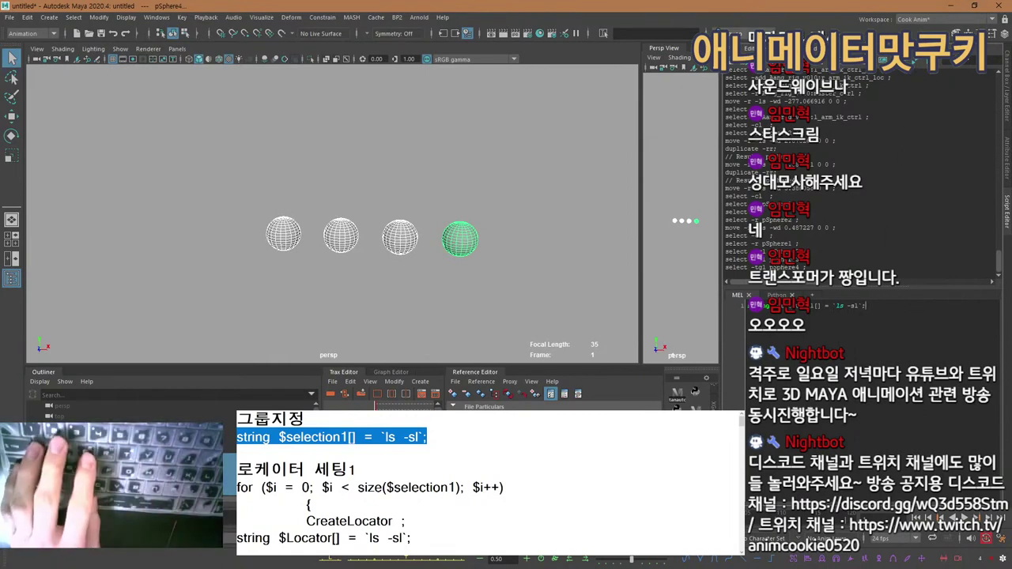
key(ctrl+Return)
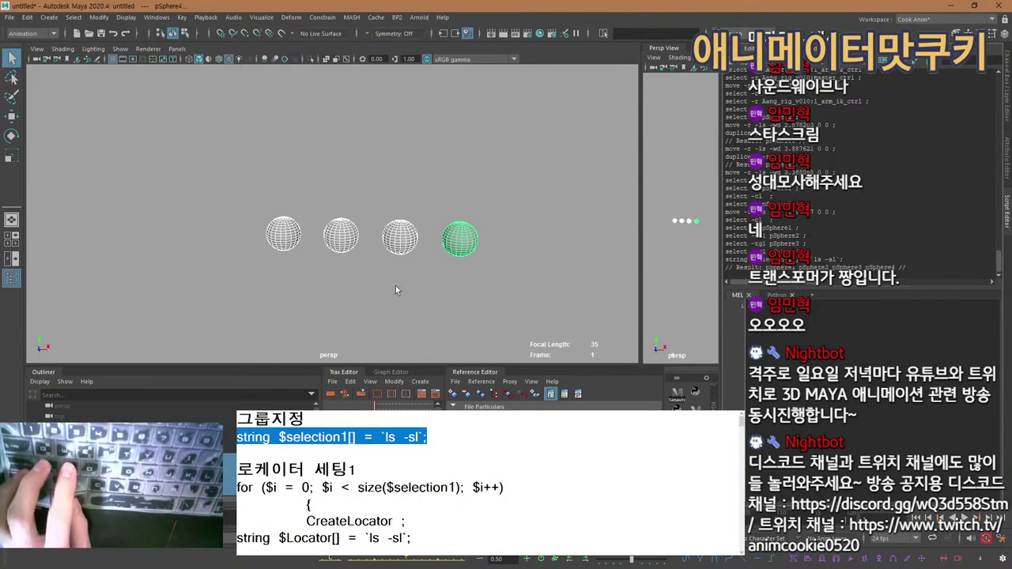
scroll(304, 211, up, 2)
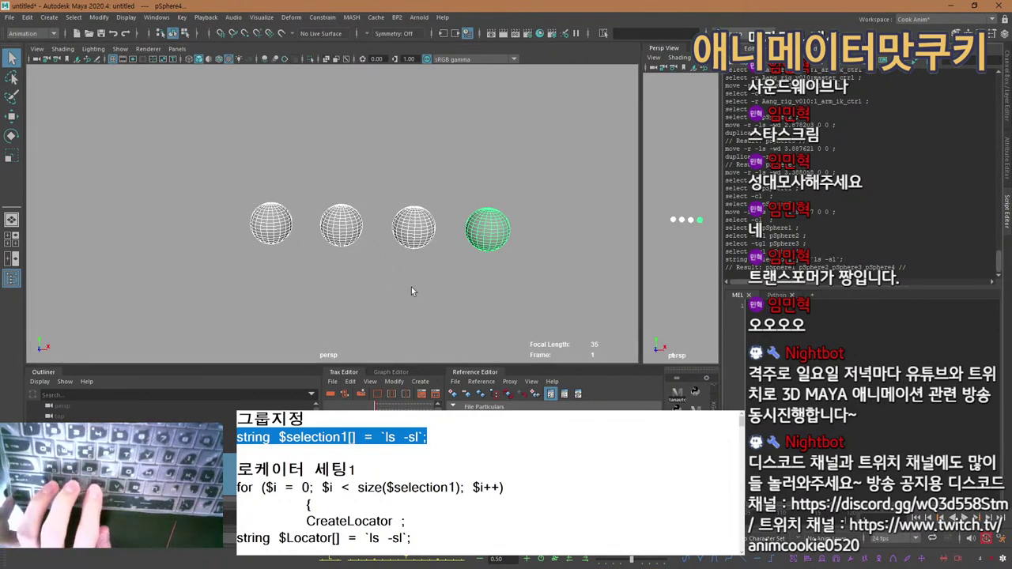
Clear the selection, then write and run the MEL command select -r $selection1 ; to reselect the stored spheres.
click(573, 282)
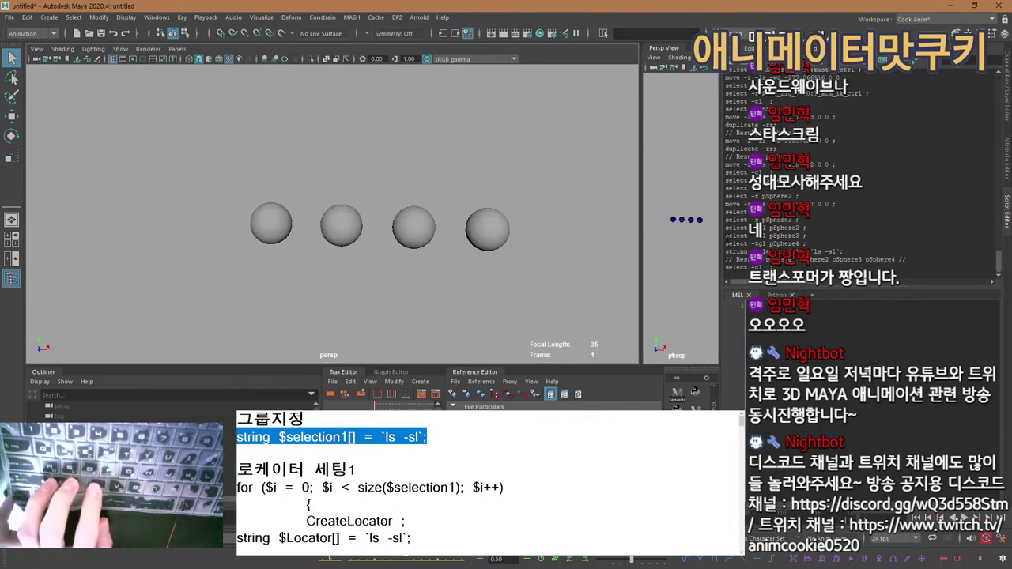
drag(726, 220, 758, 220)
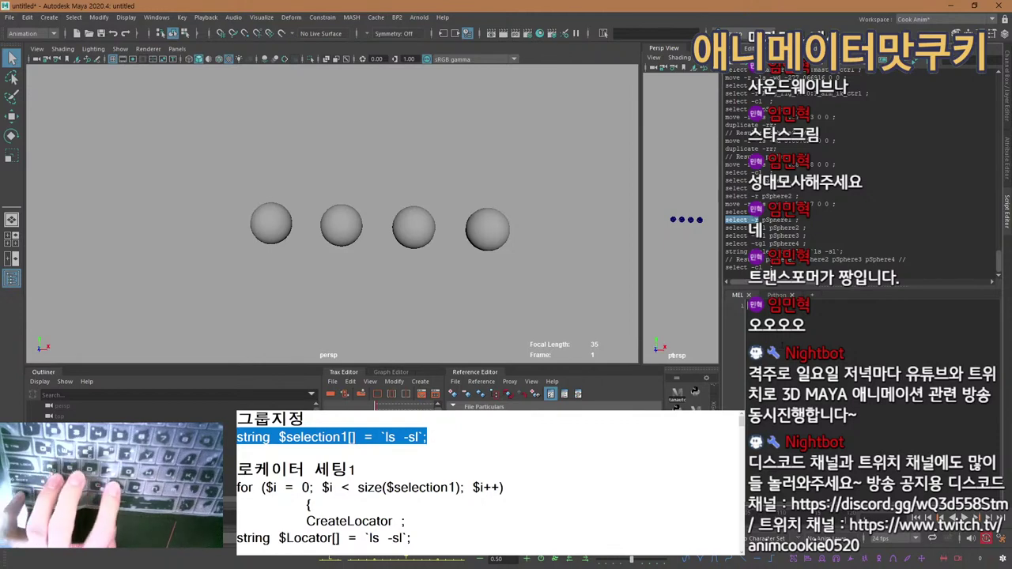
text(select -r)
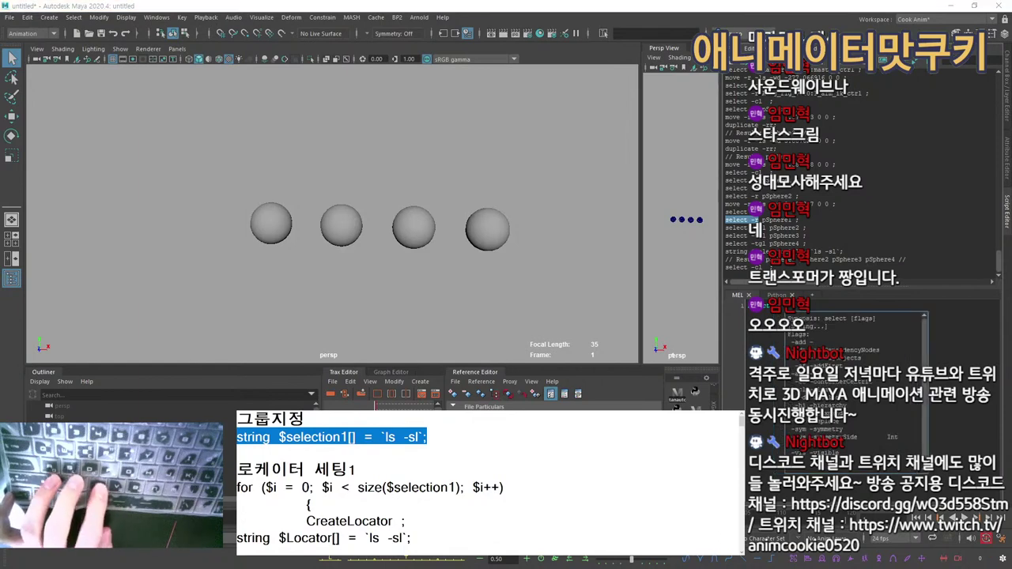
click(762, 219)
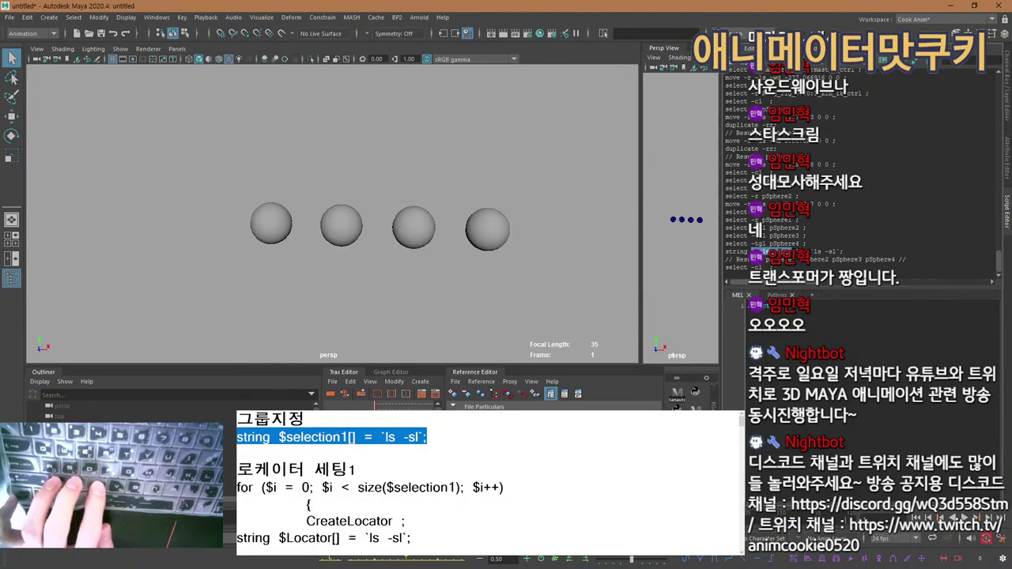
text($selection1)
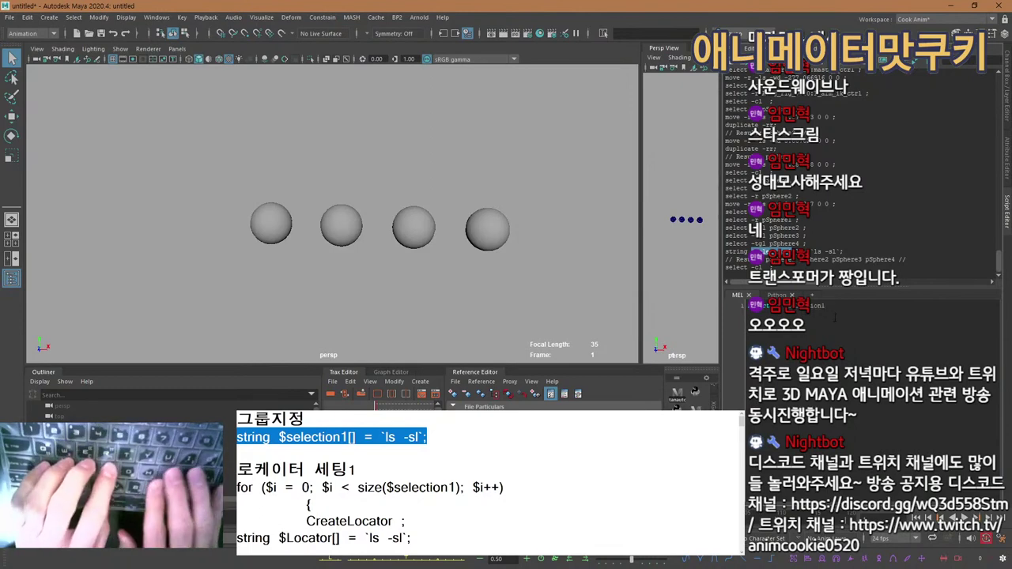
text(;)
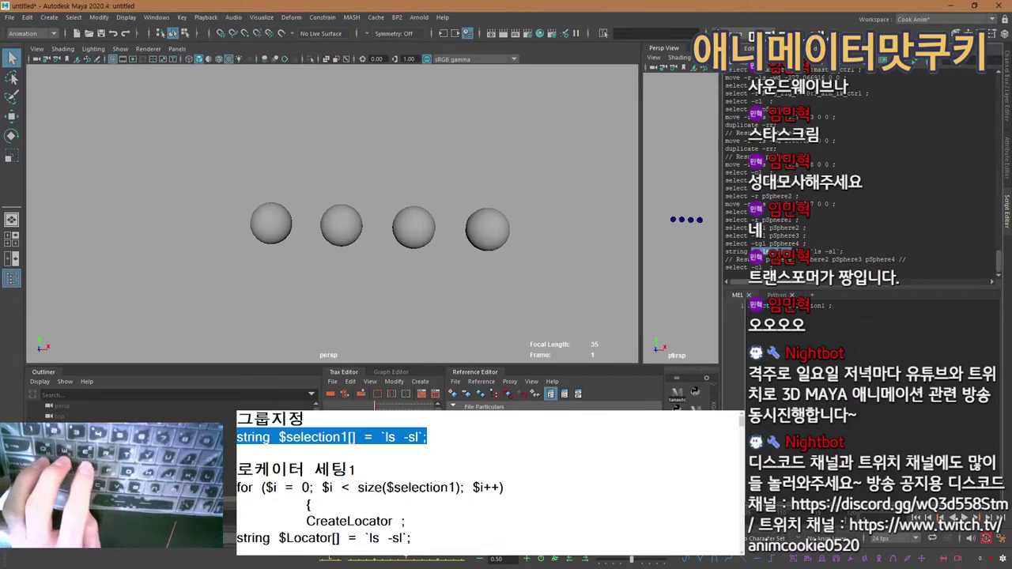
key(ctrl+Return)
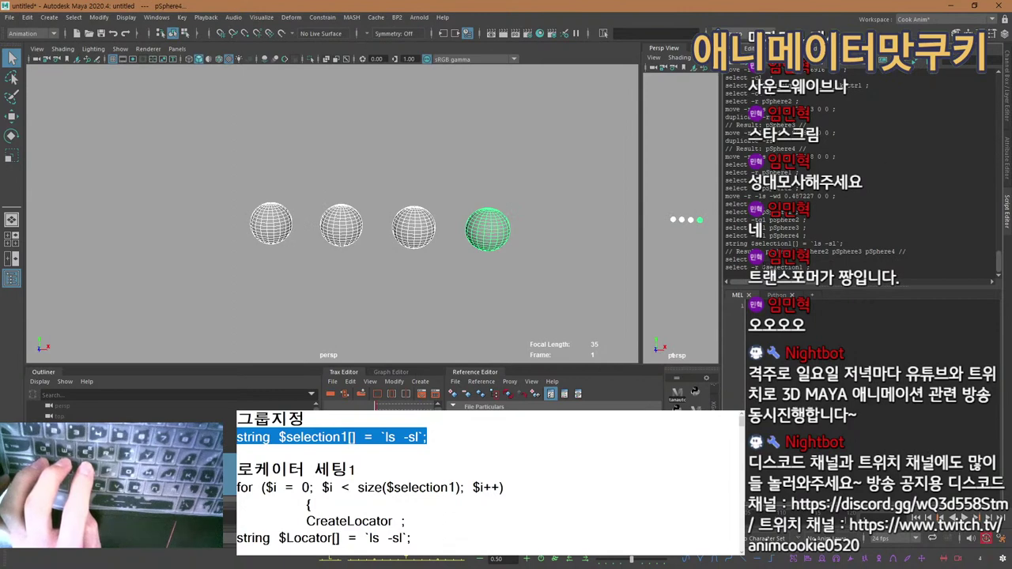
Reuse the select command with an index, running select -r $selection1[2] ; to select only that stored sphere.
mouse_move(762, 267)
mouse_down()
mouse_move(725, 267)
mouse_move(806, 267)
mouse_move(762, 267)
mouse_up()
click(803, 267)
click(763, 267)
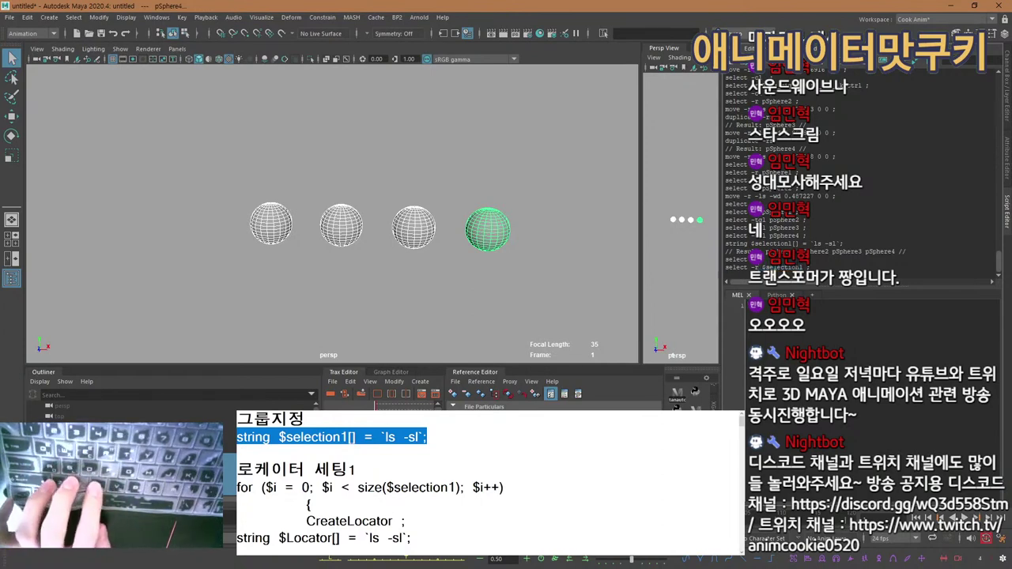
drag(725, 267, 802, 267)
key(ctrl+v)
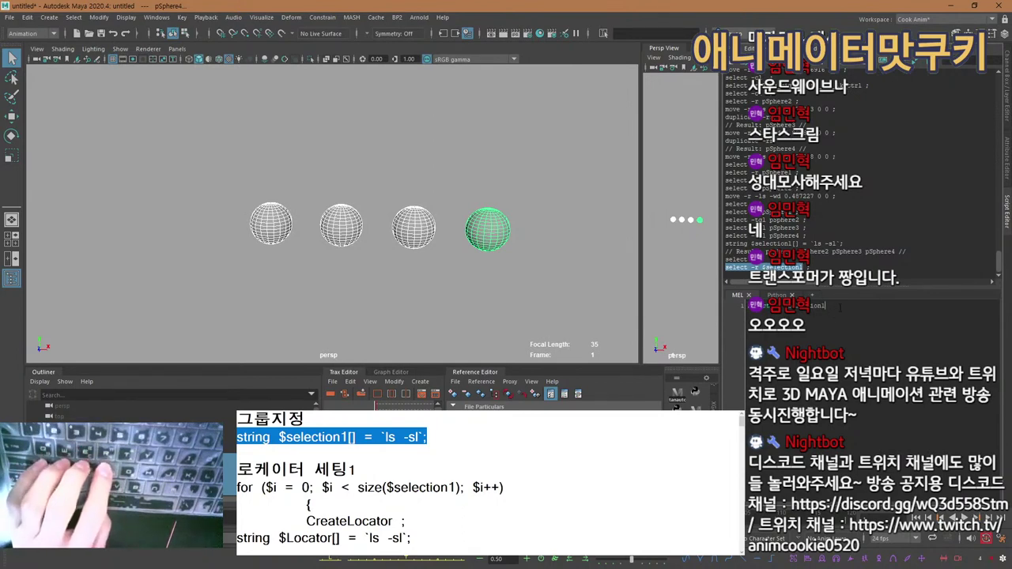
text([)
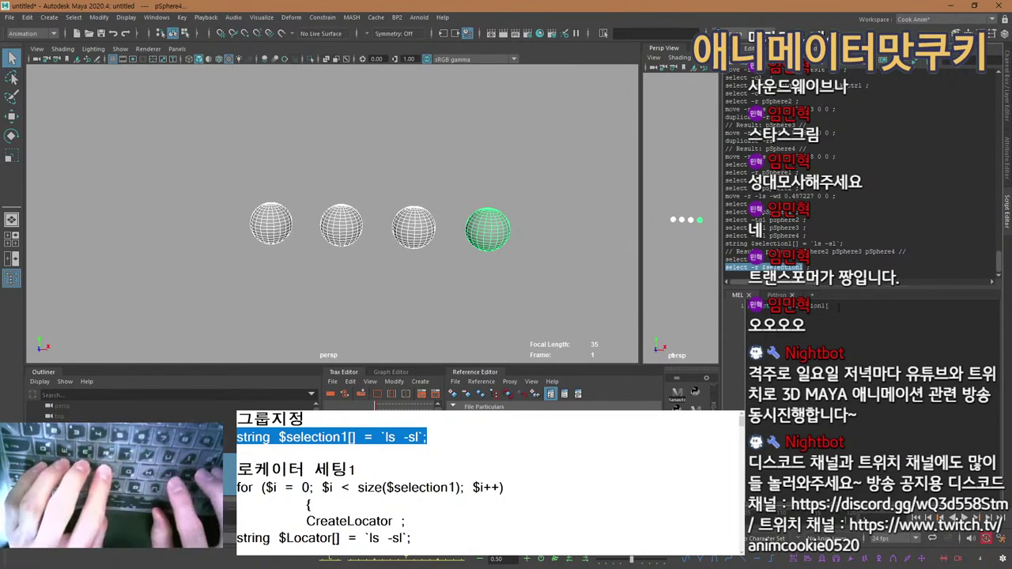
text(])
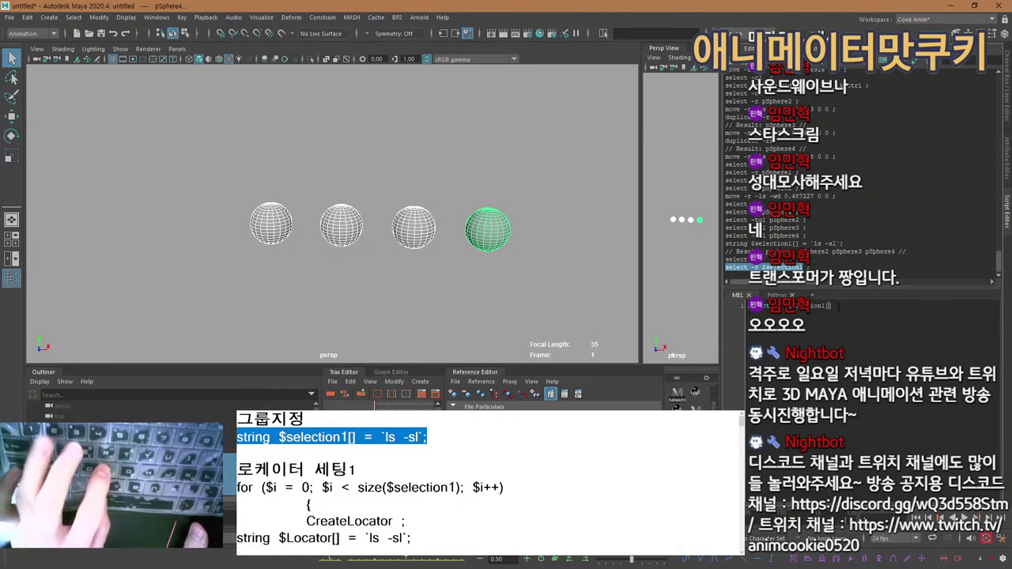
key(Left)
text(2] )
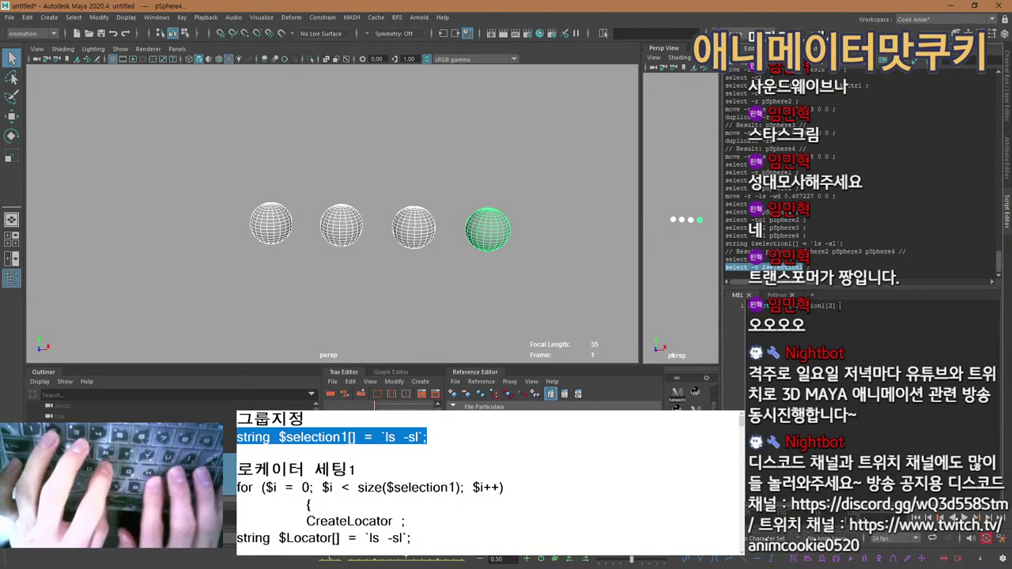
text(;)
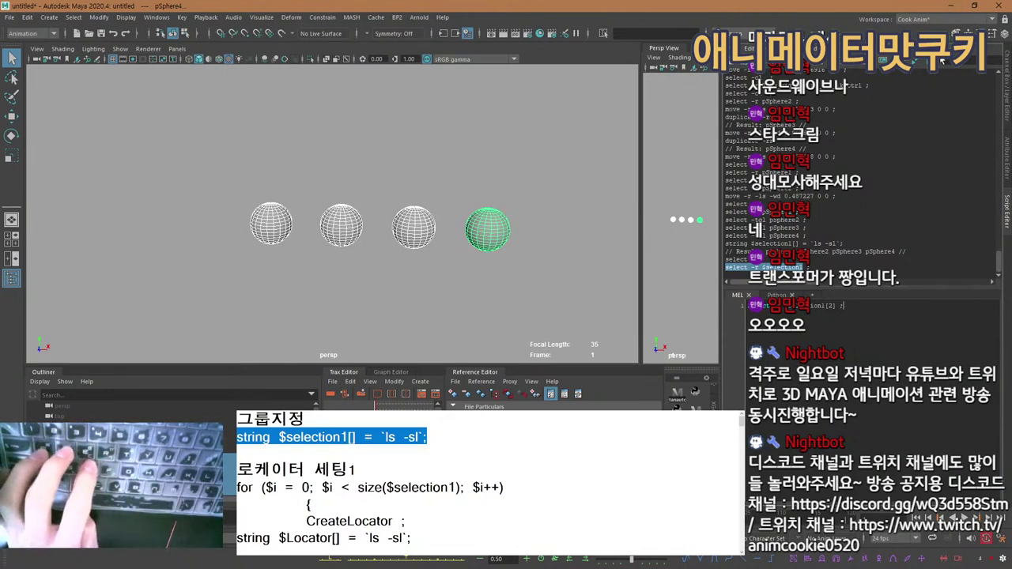
key(ctrl+Return)
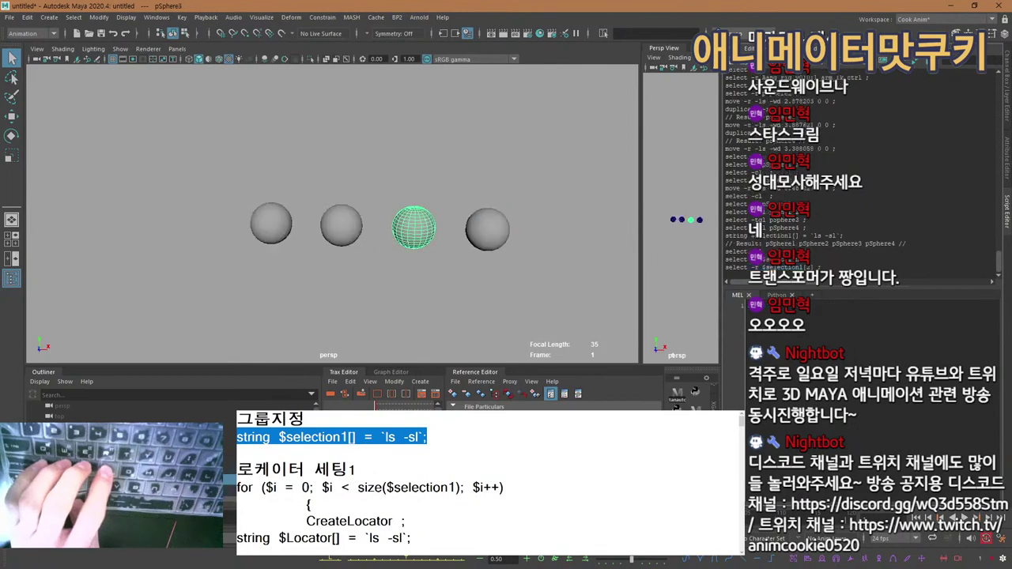
alt+right_drag(434, 225, 454, 246)
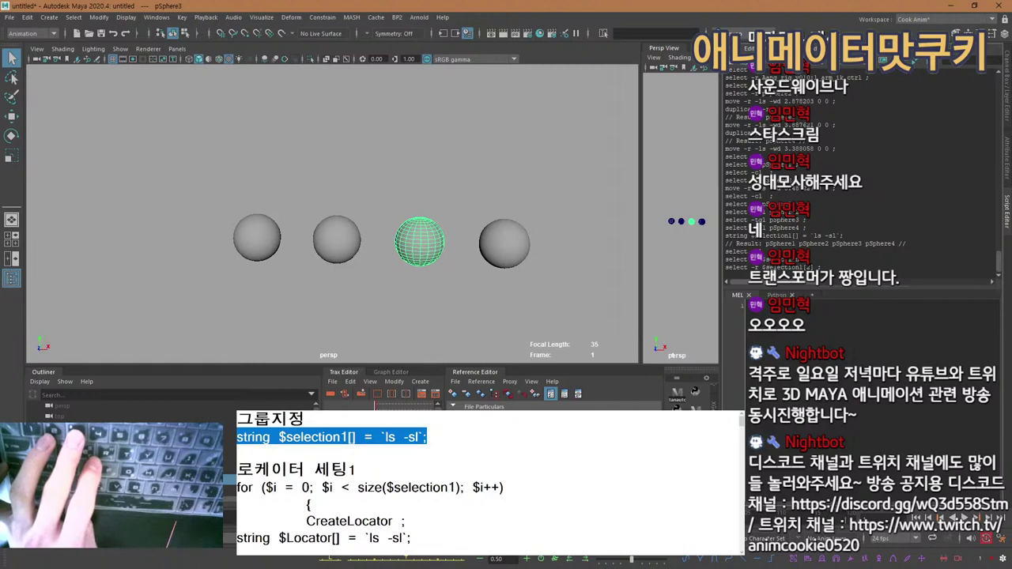
mouse_move(814, 244)
mouse_down()
mouse_move(843, 238)
mouse_move(832, 244)
mouse_up()
click(873, 245)
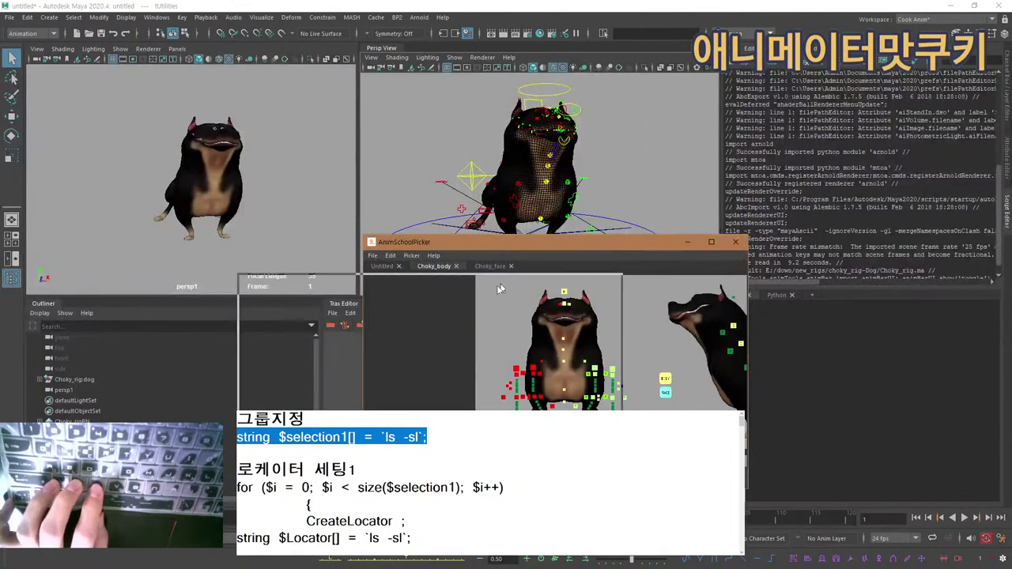
In the dog rig scene, move the AnimSchoolPicker window aside and enter string $selection1[] = `ls -sl`; in the MEL input.
drag(500, 289, 482, 295)
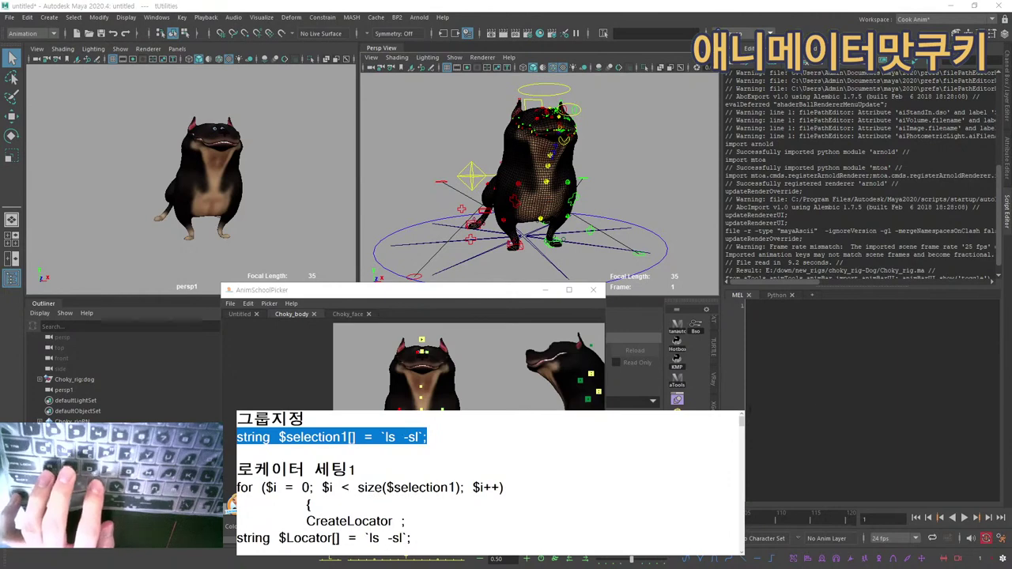
click(786, 309)
text(string $selection1[] = `ls -sl`;)
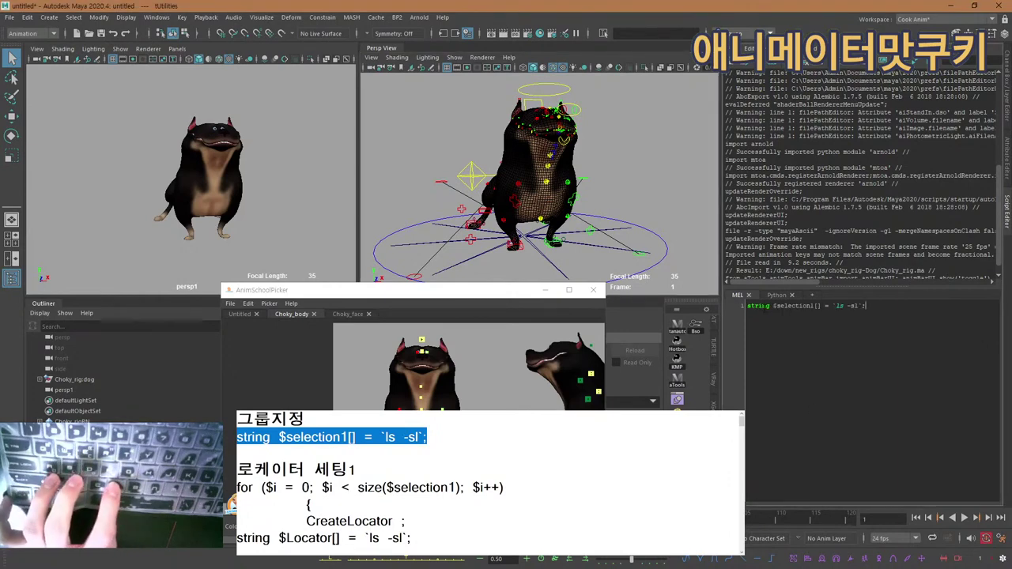
drag(869, 308, 740, 307)
click(826, 317)
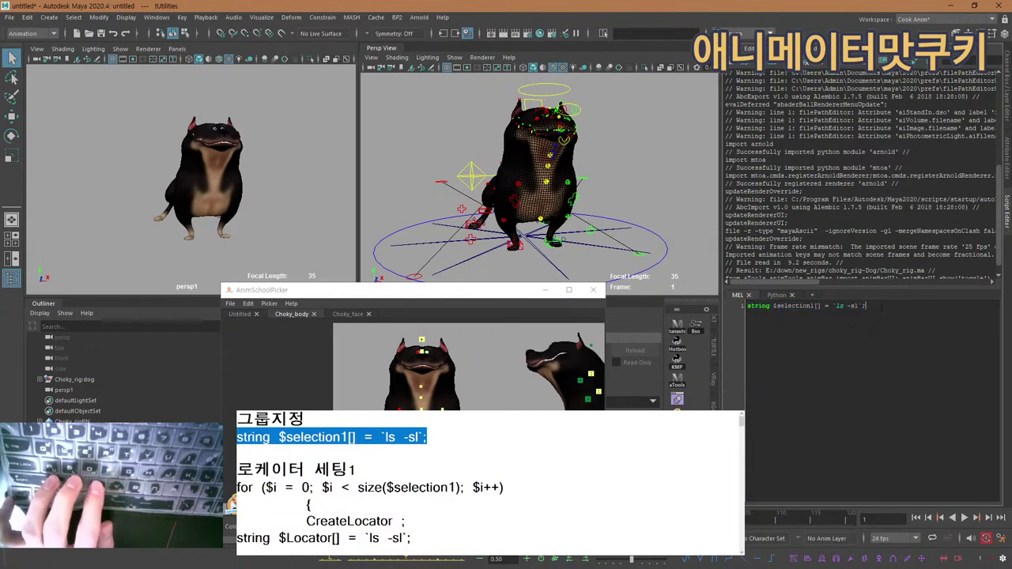
drag(866, 306, 741, 307)
click(836, 332)
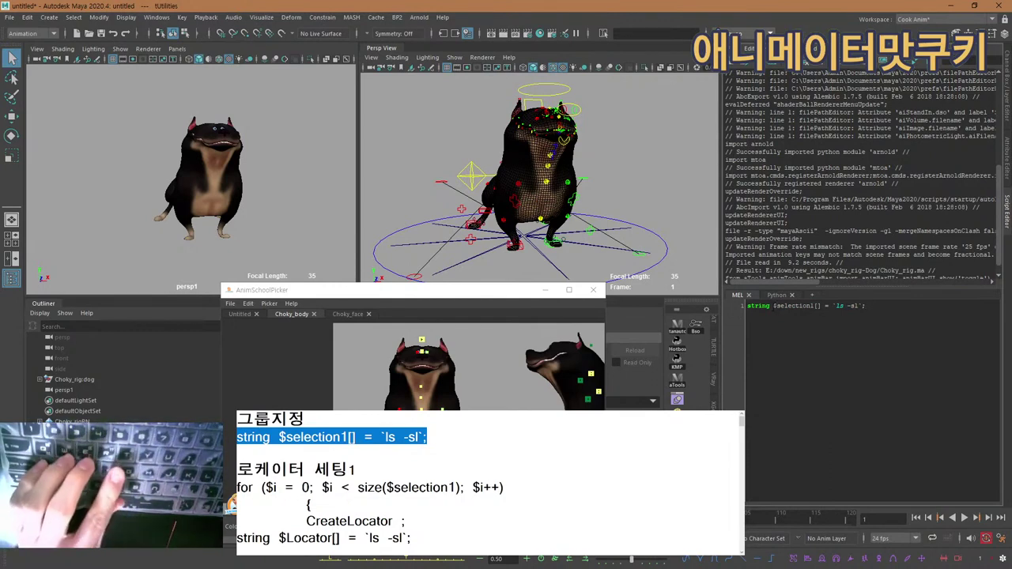
drag(777, 306, 814, 305)
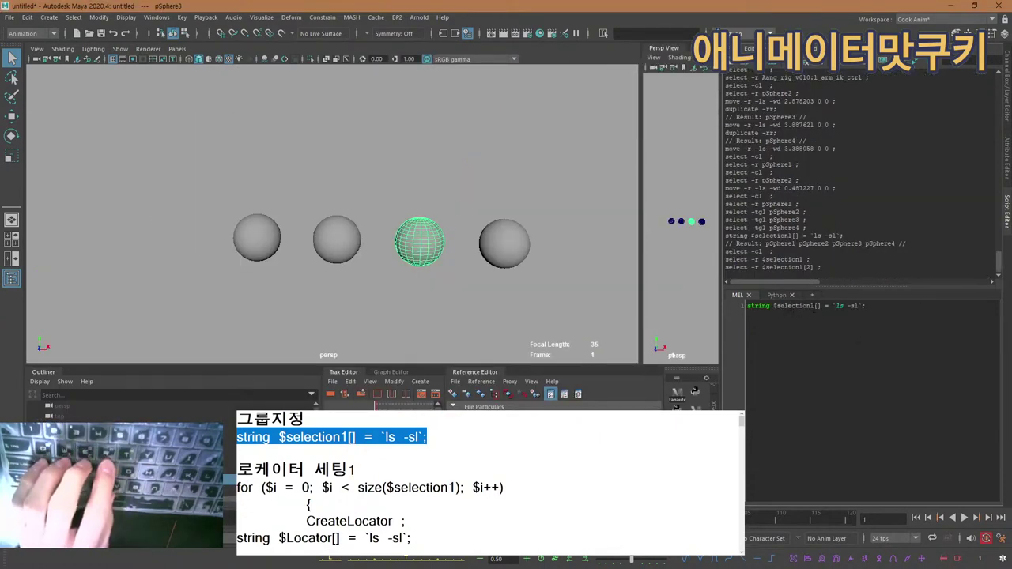
In the sphere scene, rename the line's variable to animcookie and run it with the two middle spheres selected.
double_click(794, 306)
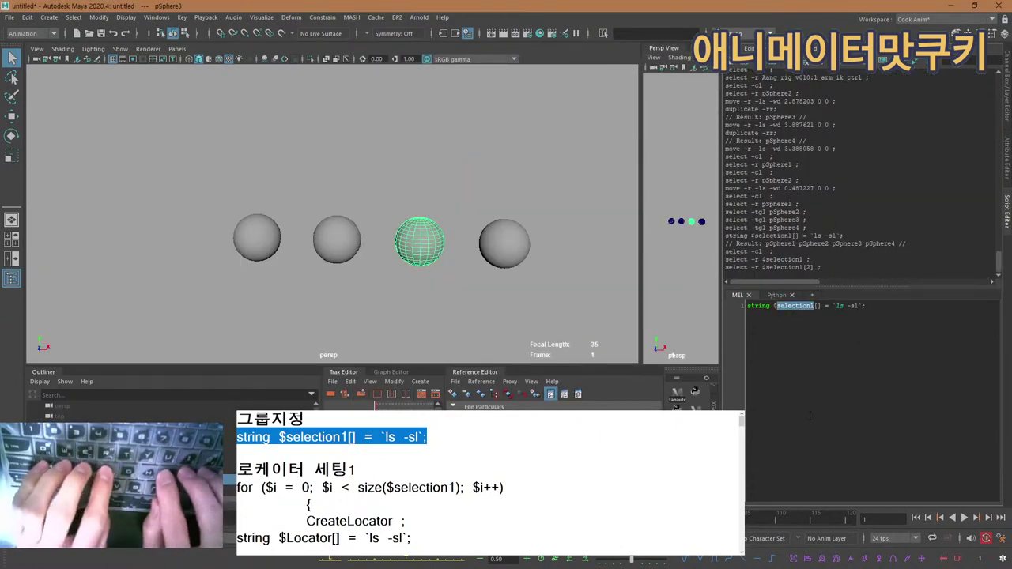
text(animcookie)
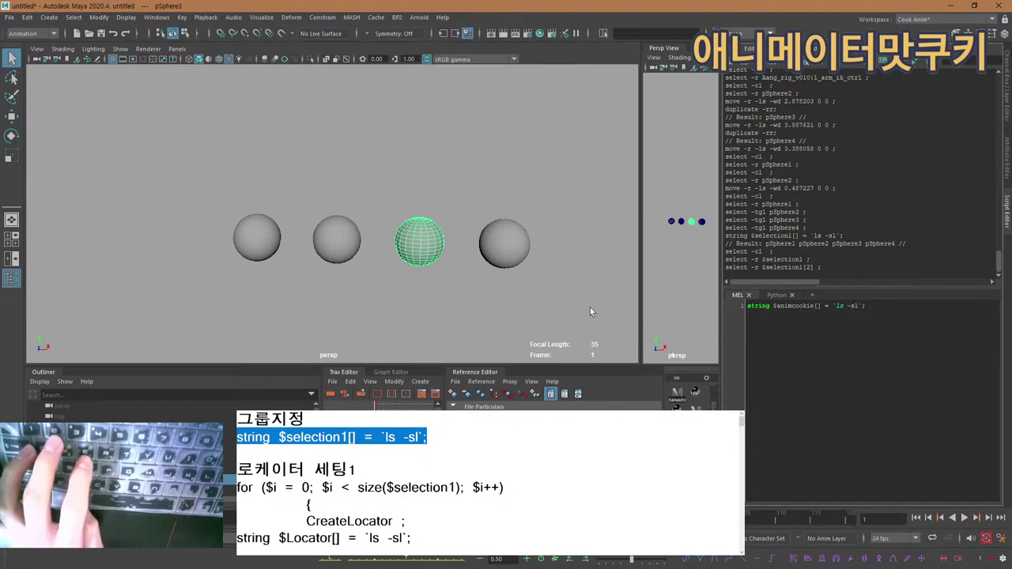
alt+middle_drag(585, 265, 562, 249)
drag(420, 303, 331, 203)
key(ctrl+Return)
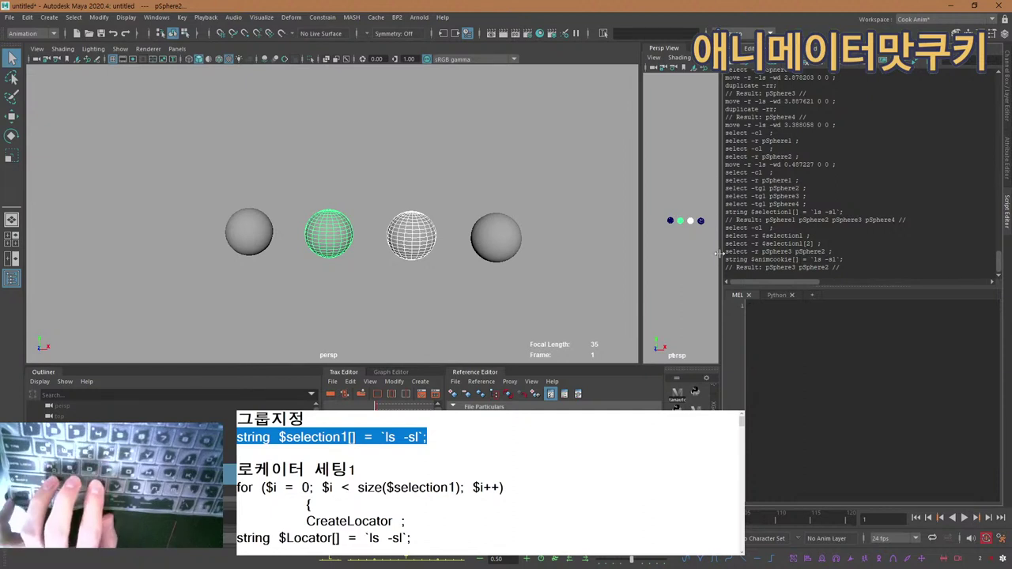
Write and run the MEL command select -r $animcookie ; to select the spheres stored in the renamed variable.
drag(823, 243, 762, 251)
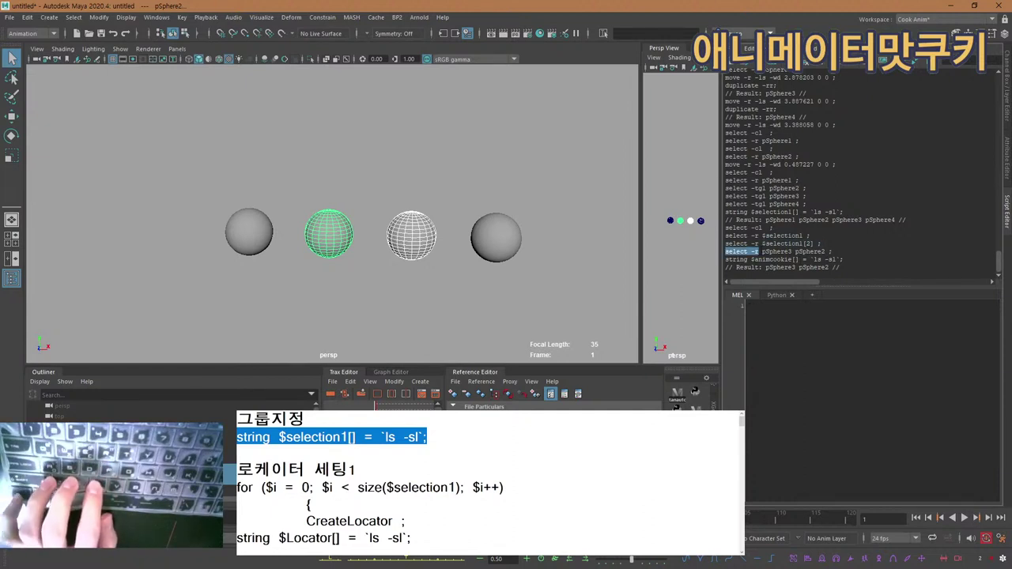
text(select -r)
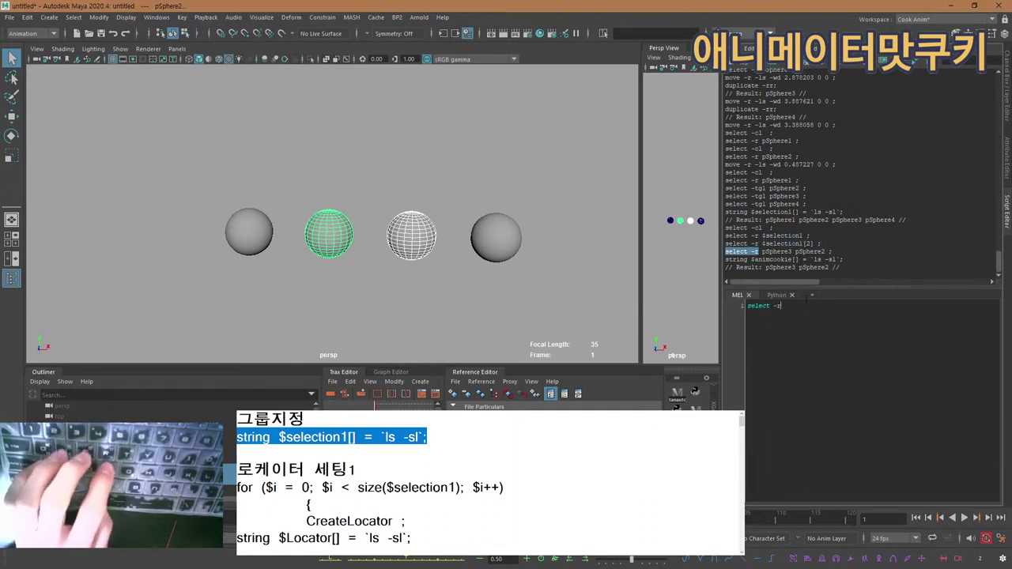
text($)
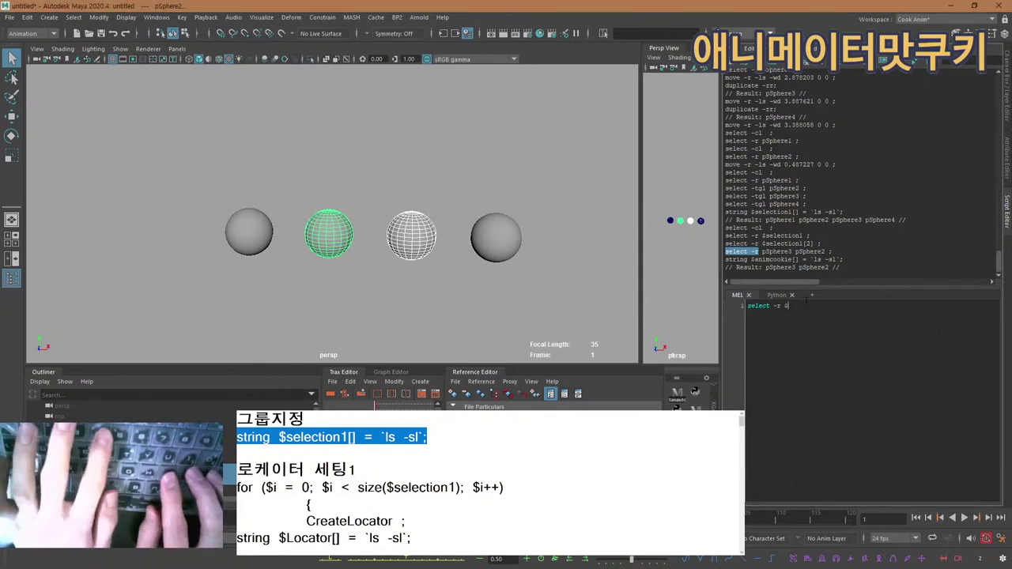
text(a)
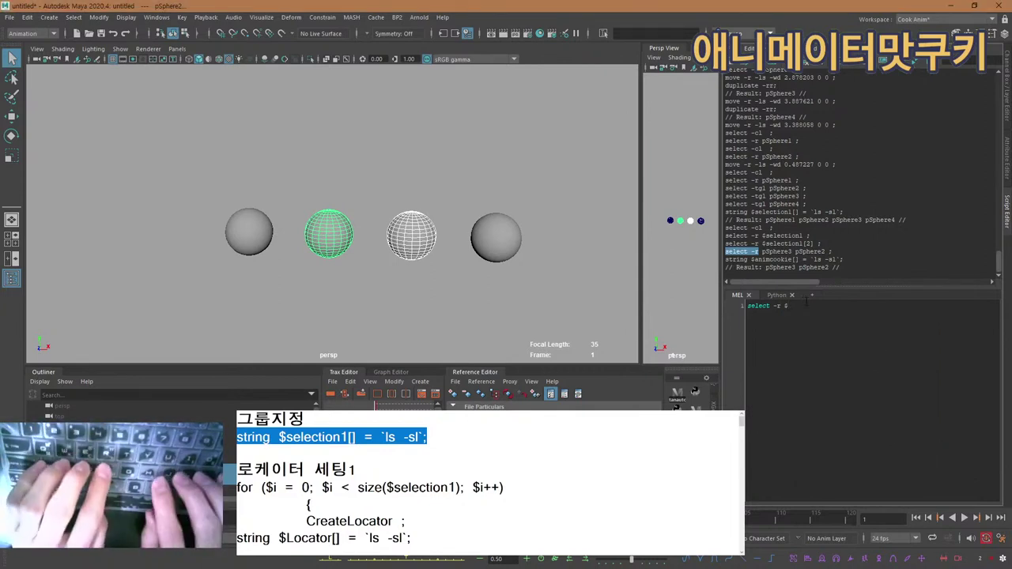
text(nim)
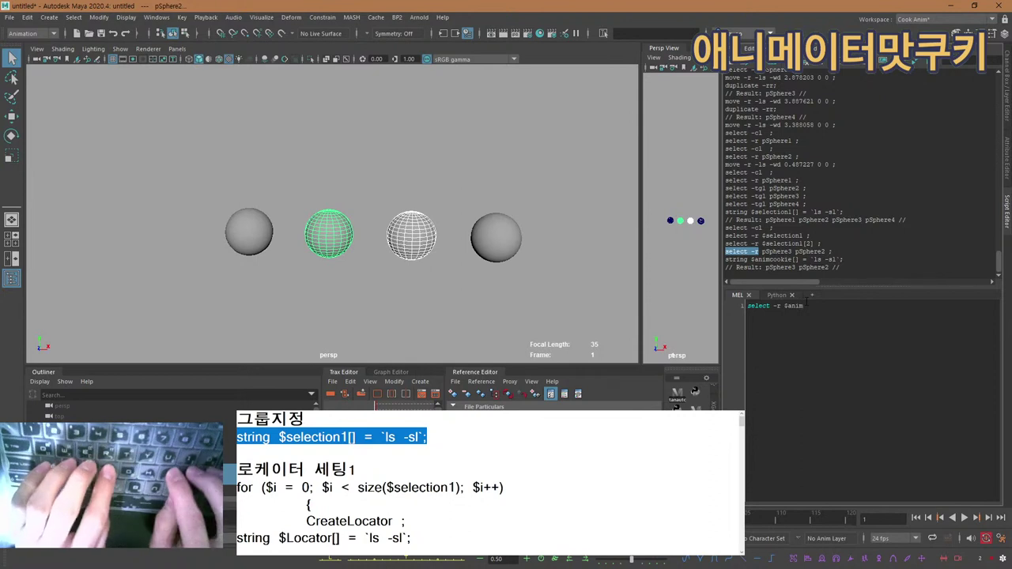
text(cookie)
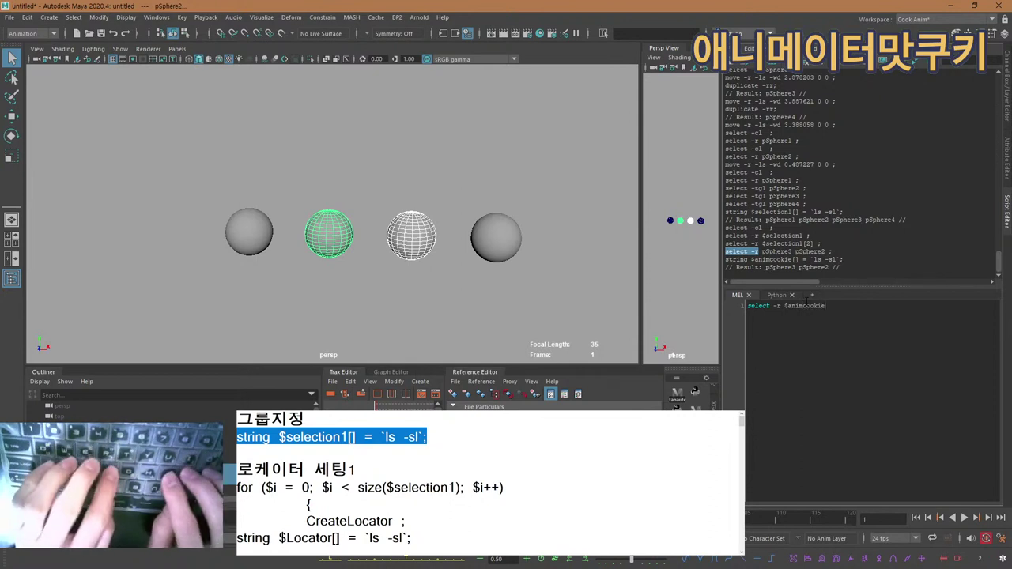
text( ;)
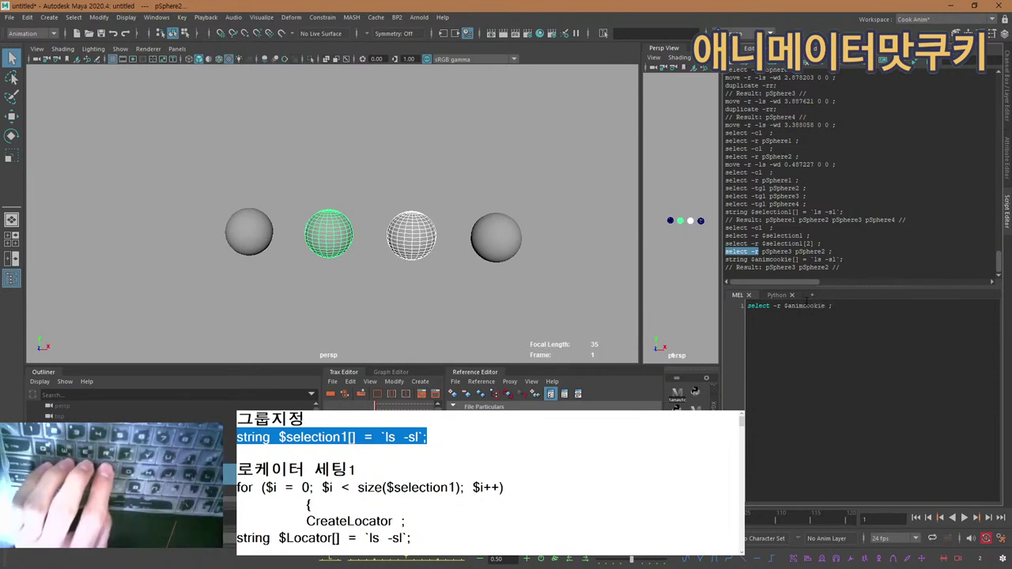
key(ctrl+Return)
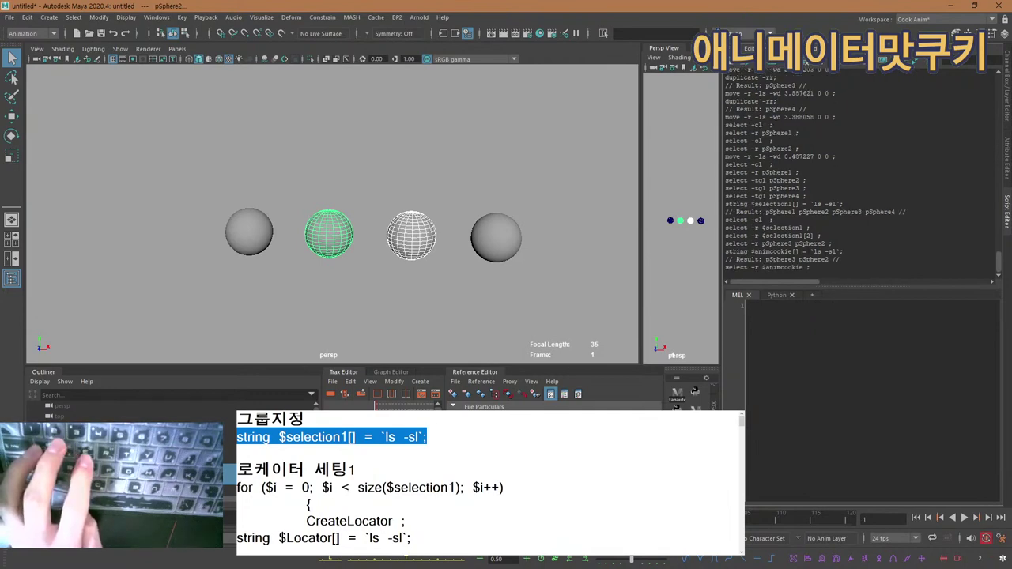
Clear the selection and run select -r $animcookie ; again to reselect the stored spheres.
click(396, 264)
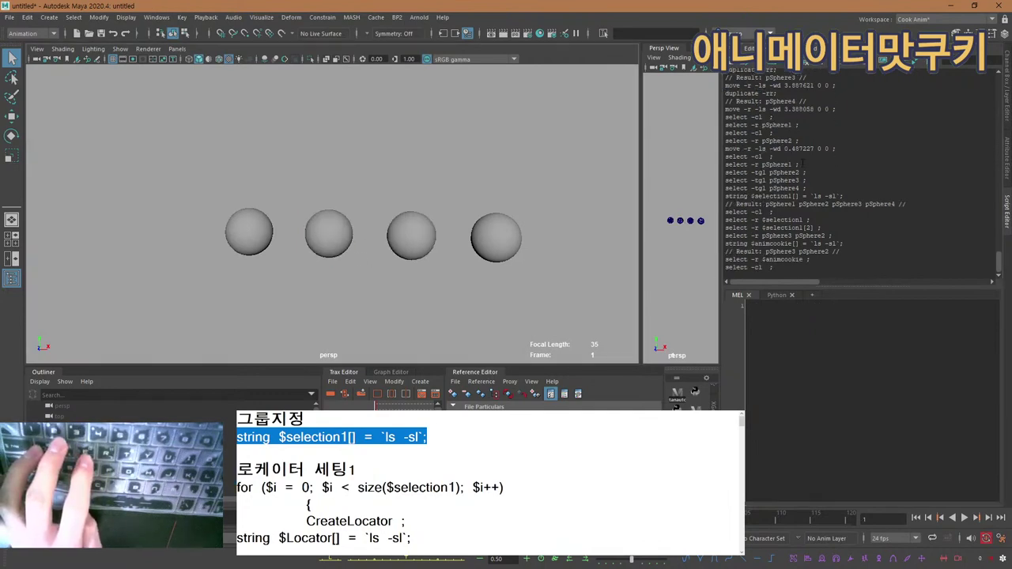
click(808, 327)
key(ctrl+z)
key(ctrl+Return)
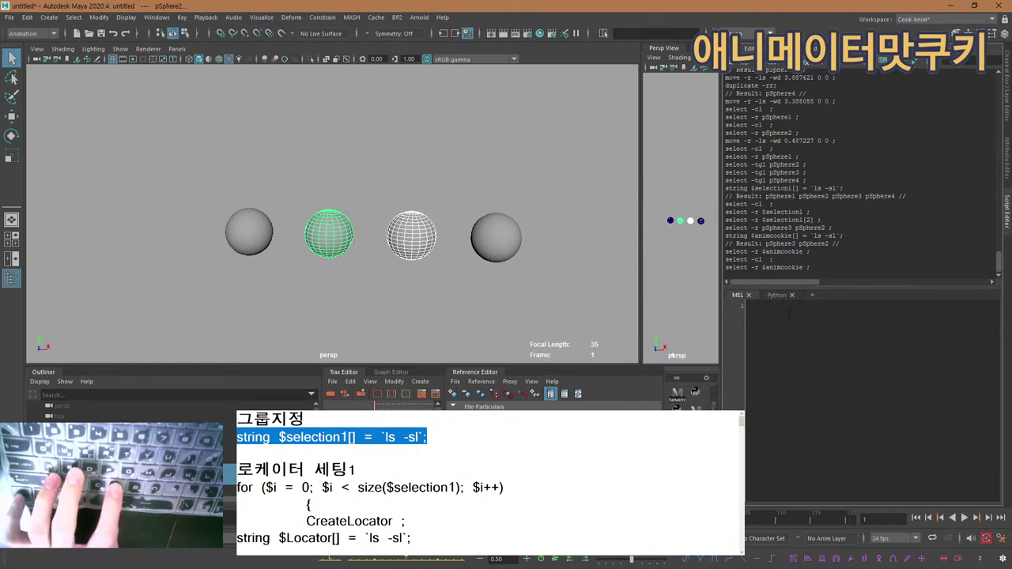
Reuse the last select command from the history with index 0, running select -r $animcookie[0] ; to select only the first stored sphere.
drag(726, 268, 813, 269)
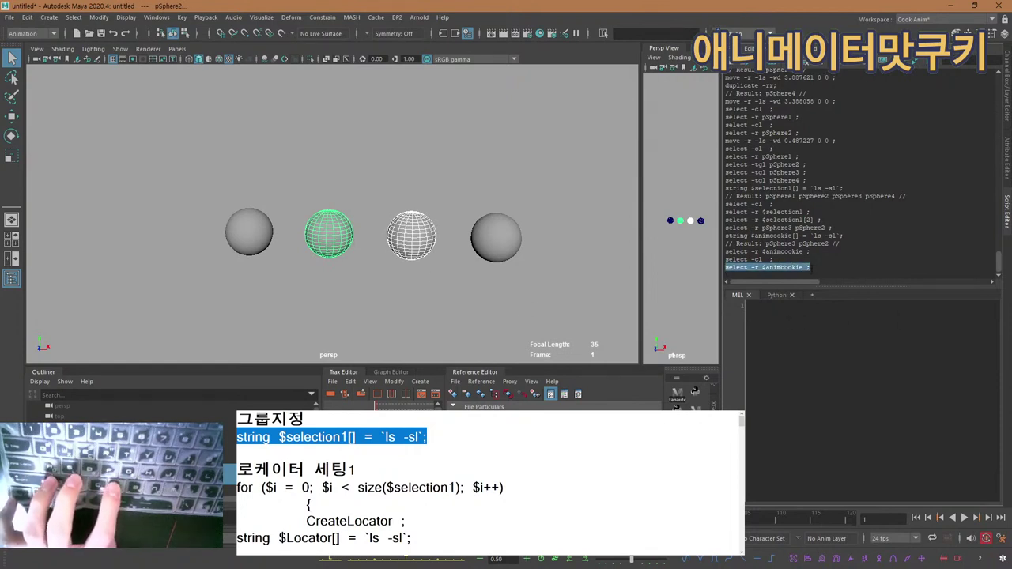
key(ctrl+c)
click(813, 319)
key(ctrl+v)
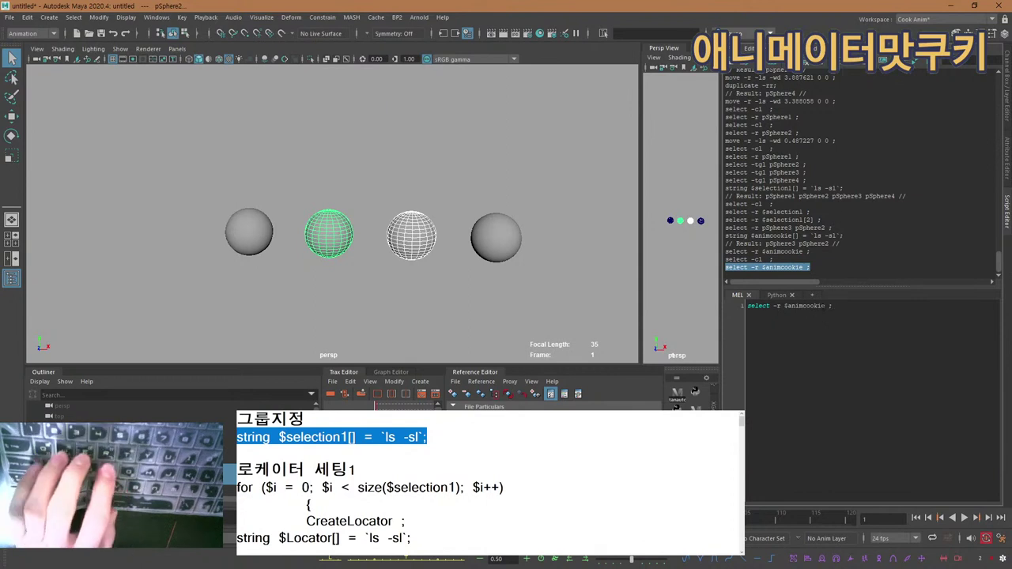
key(Left)
key(Left)
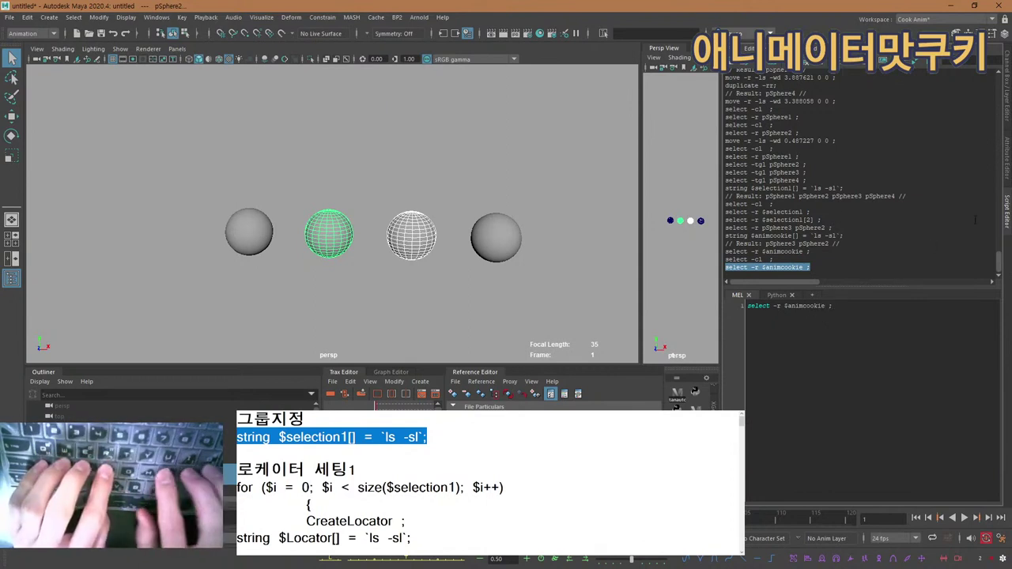
text([])
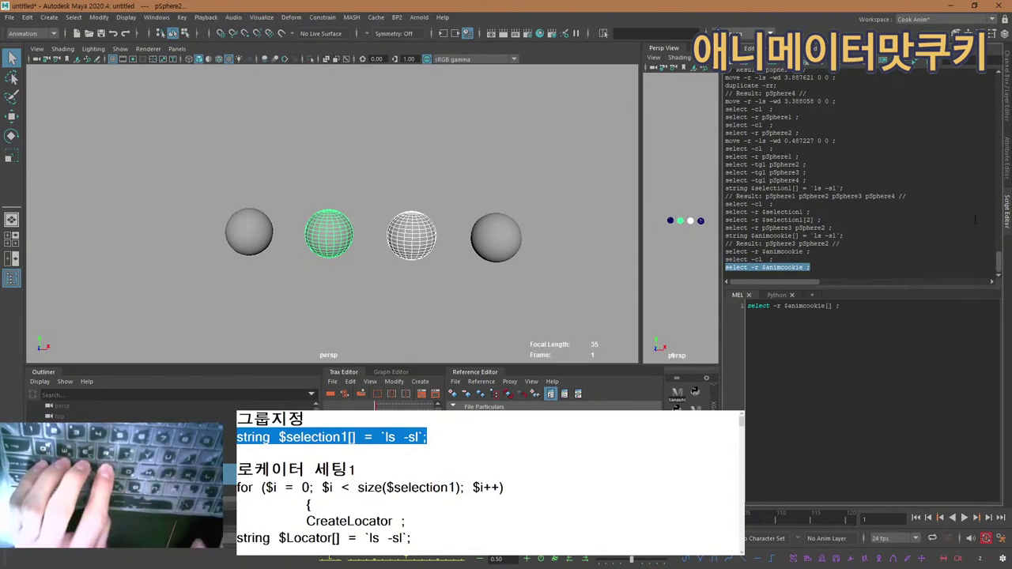
key(Left)
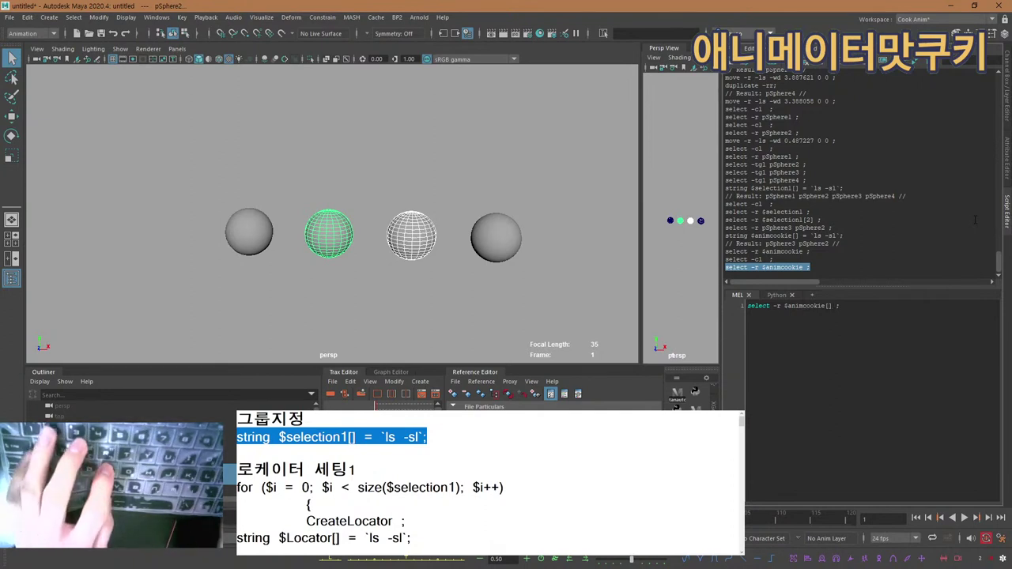
text(0)
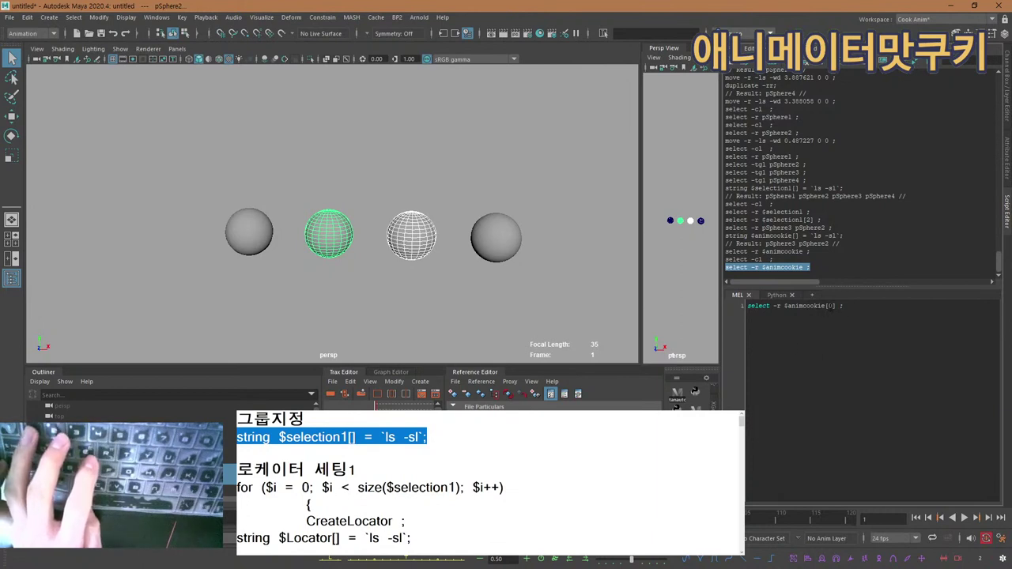
double_click(831, 307)
click(833, 306)
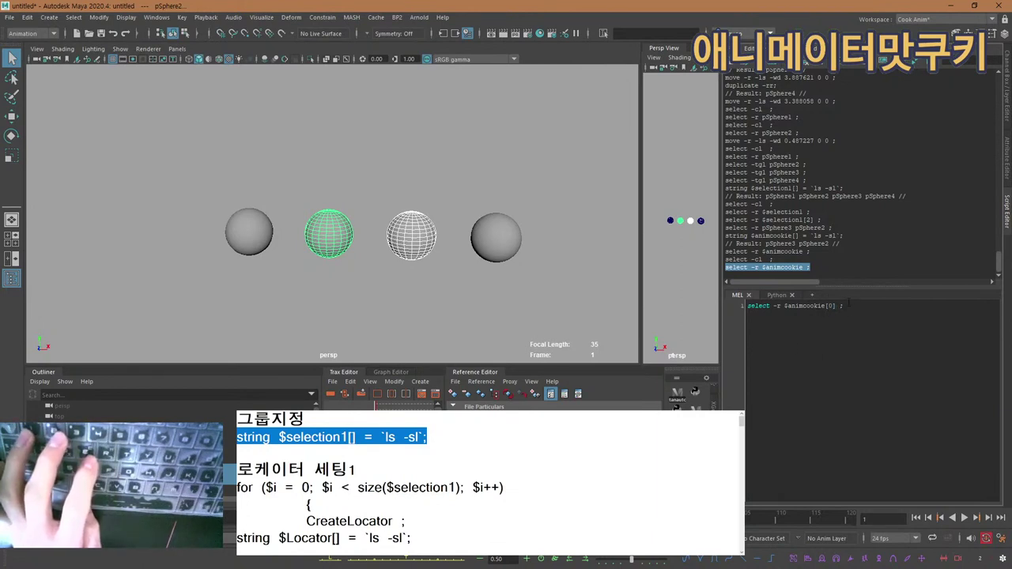
key(ctrl+Return)
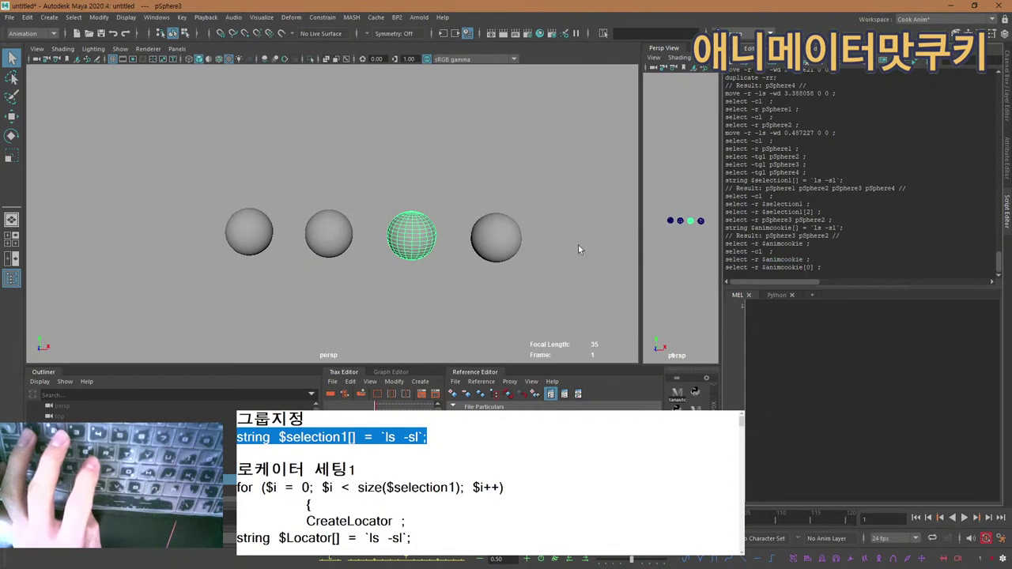
Write select -r $animcookie[0] $animcookie[1] ; and run it with nothing selected to select both stored spheres.
key(ctrl+v)
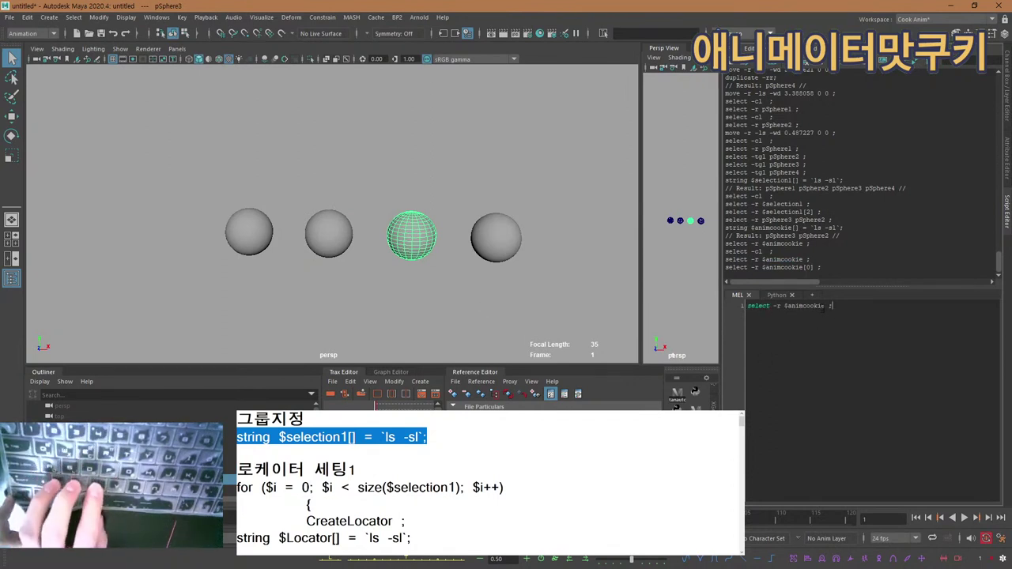
double_click(814, 306)
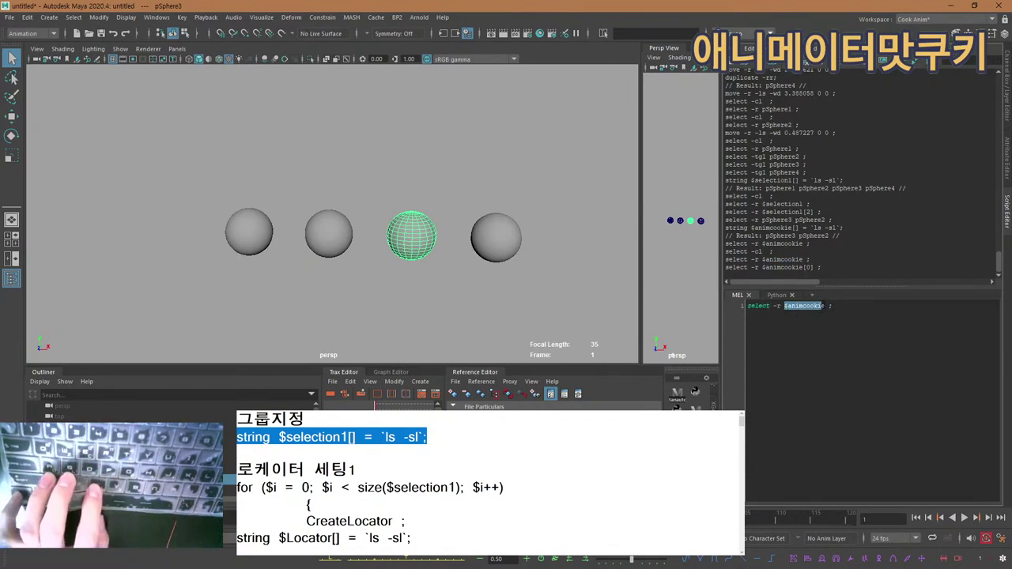
drag(825, 306, 784, 306)
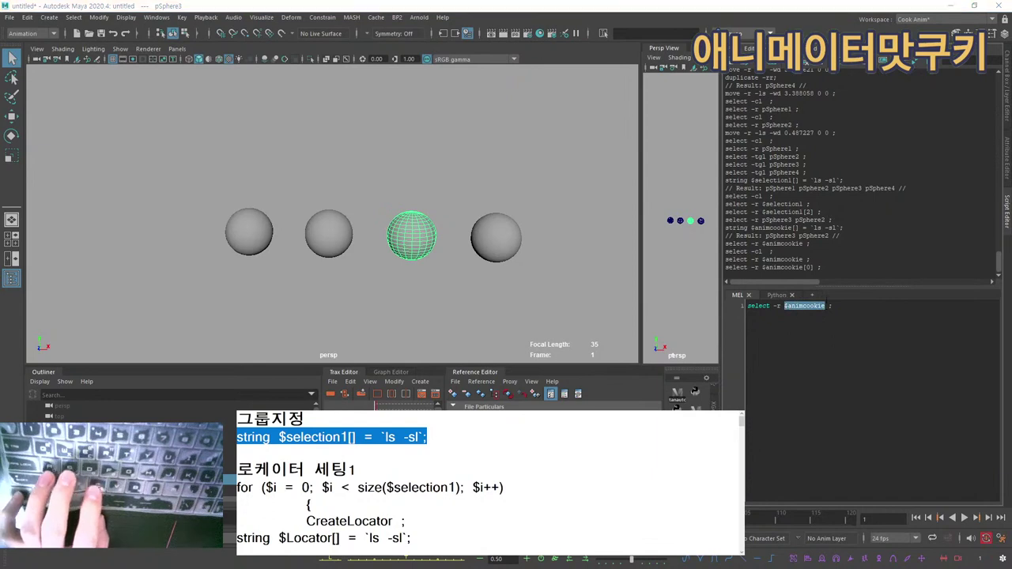
click(826, 306)
text([0])
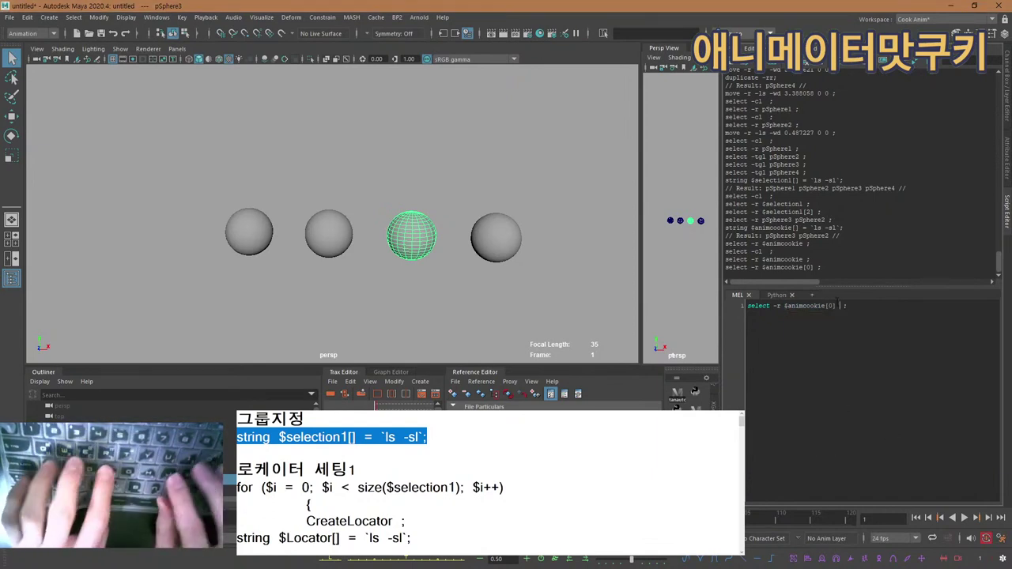
key(ctrl+v)
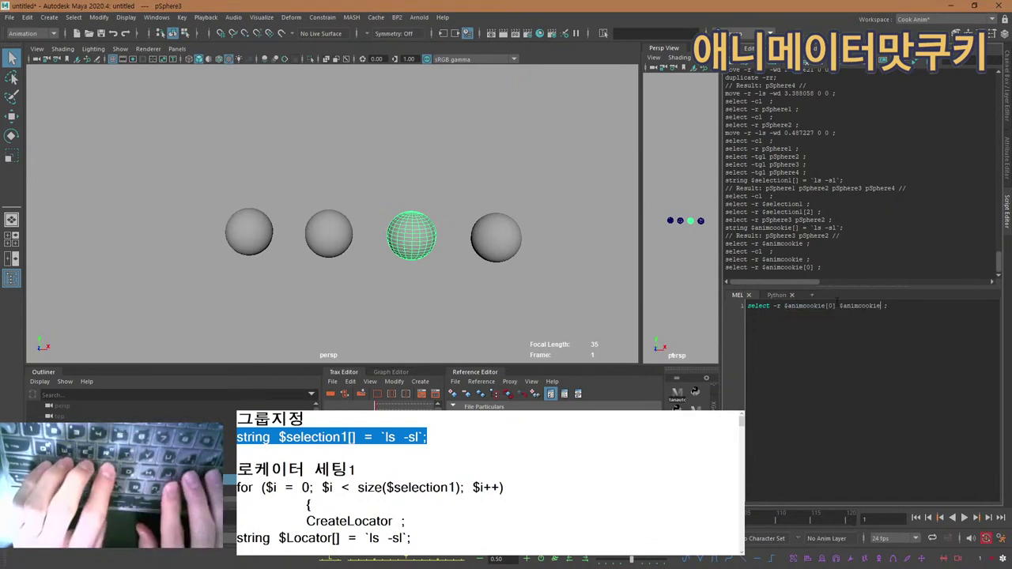
text([1])
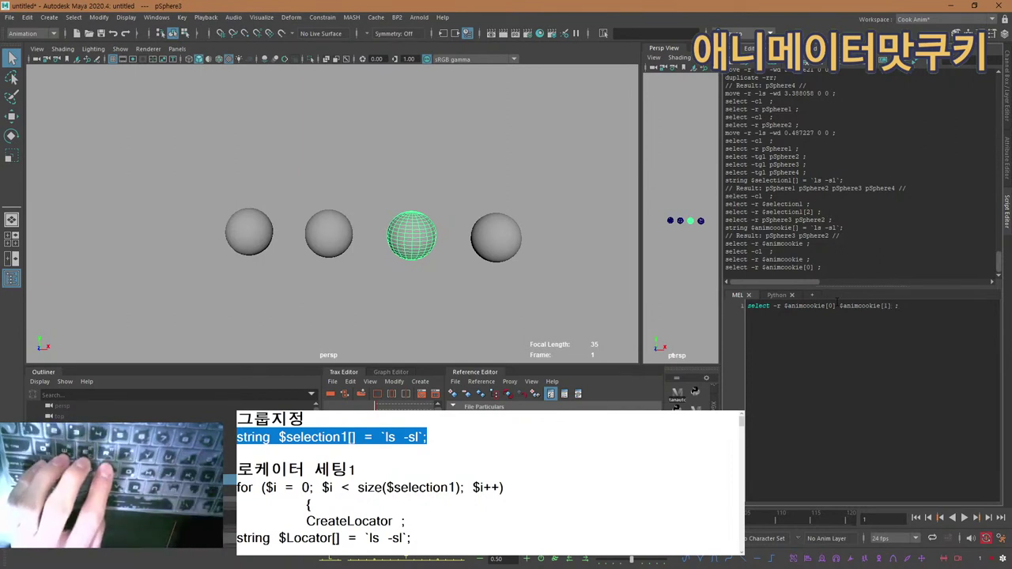
alt+middle_drag(537, 206, 544, 196)
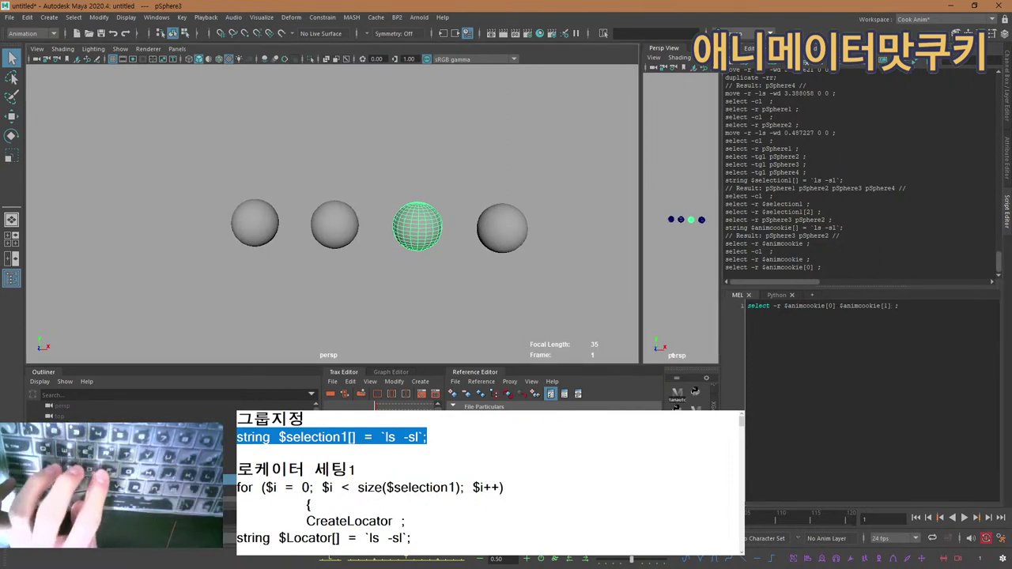
click(542, 168)
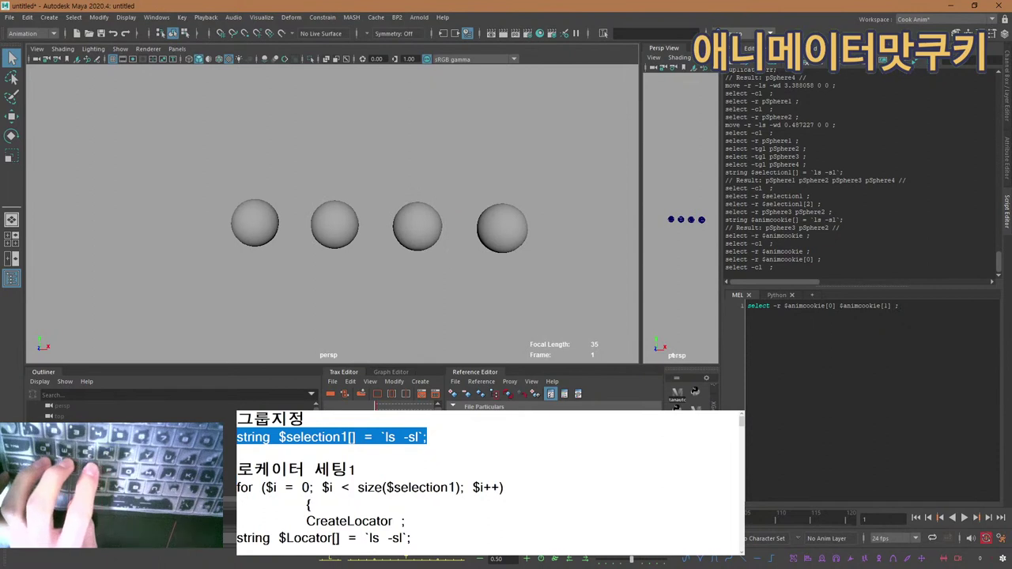
key(ctrl+Return)
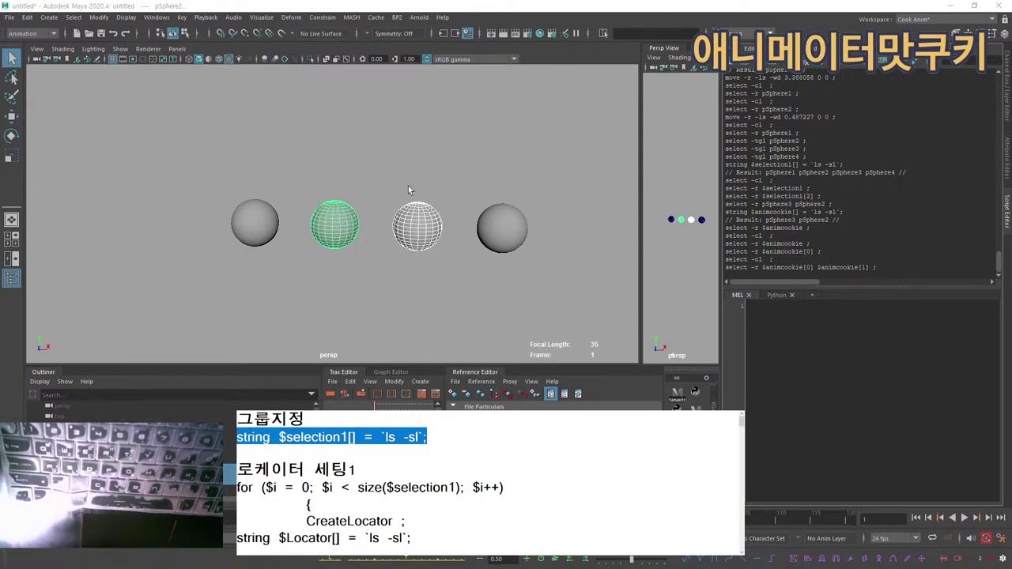
Review the selection-variable line and for-loop header in the script notes, and the $animcookie assignment in the command history.
click(805, 346)
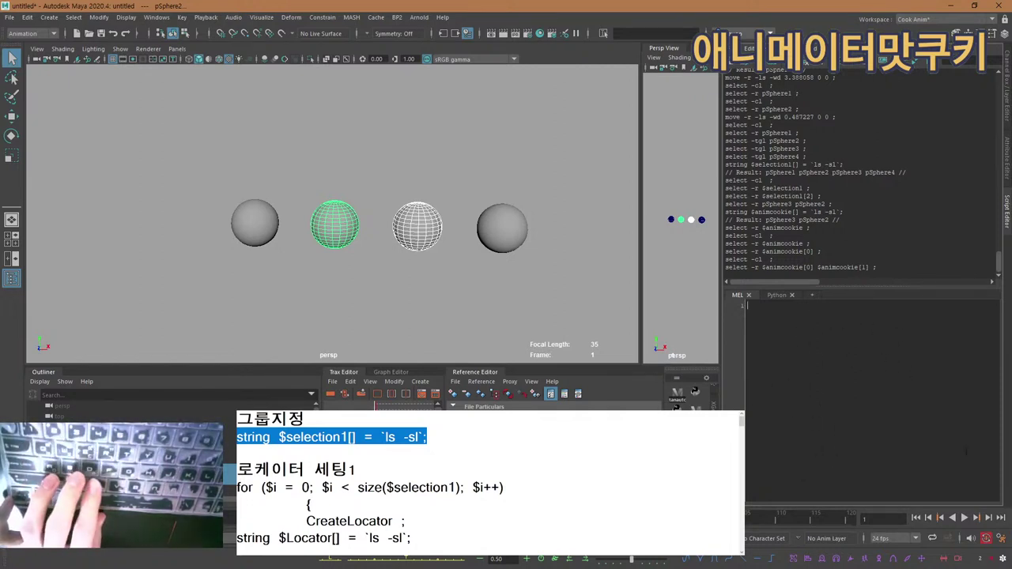
drag(387, 488, 346, 437)
click(254, 419)
drag(356, 470, 472, 488)
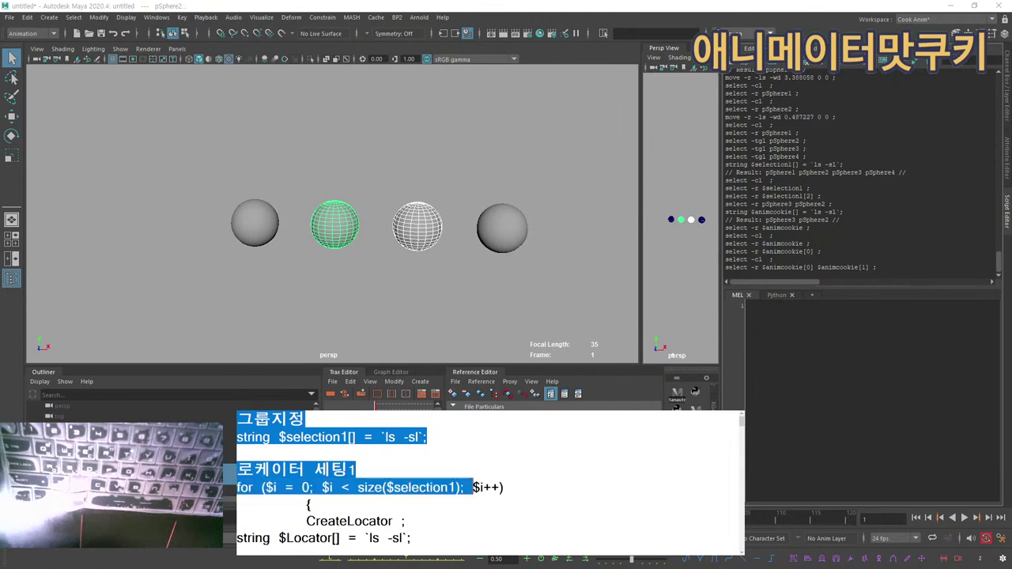
click(472, 487)
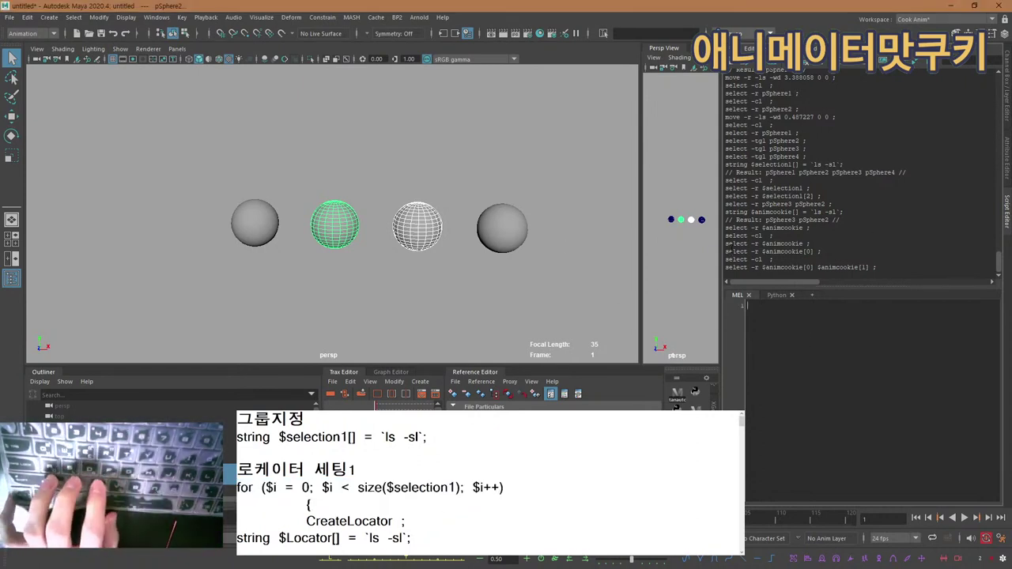
drag(730, 211, 843, 213)
click(843, 213)
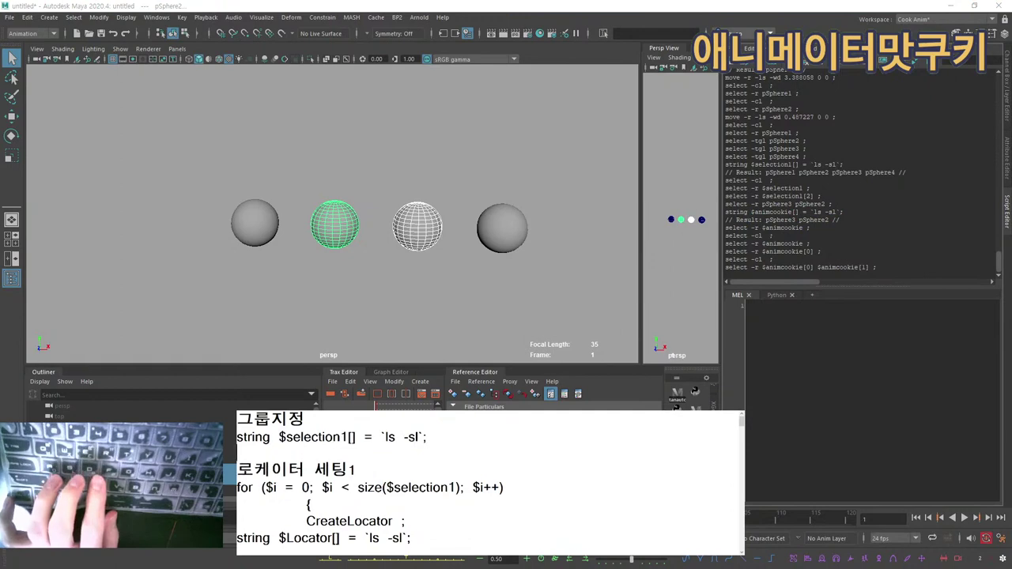
Read through the first locator-setting block in the script notes, from the for loop to the rename line, and the selection line above it.
drag(237, 452, 375, 503)
click(375, 503)
scroll(375, 452, down, 2)
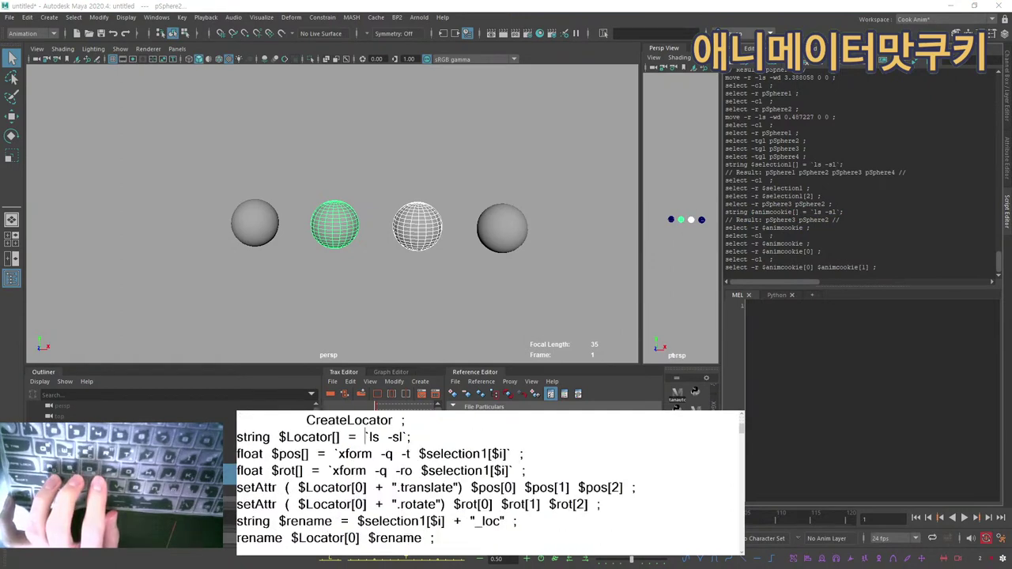
scroll(365, 436, down, 1)
scroll(365, 436, down, 3)
scroll(357, 470, up, 8)
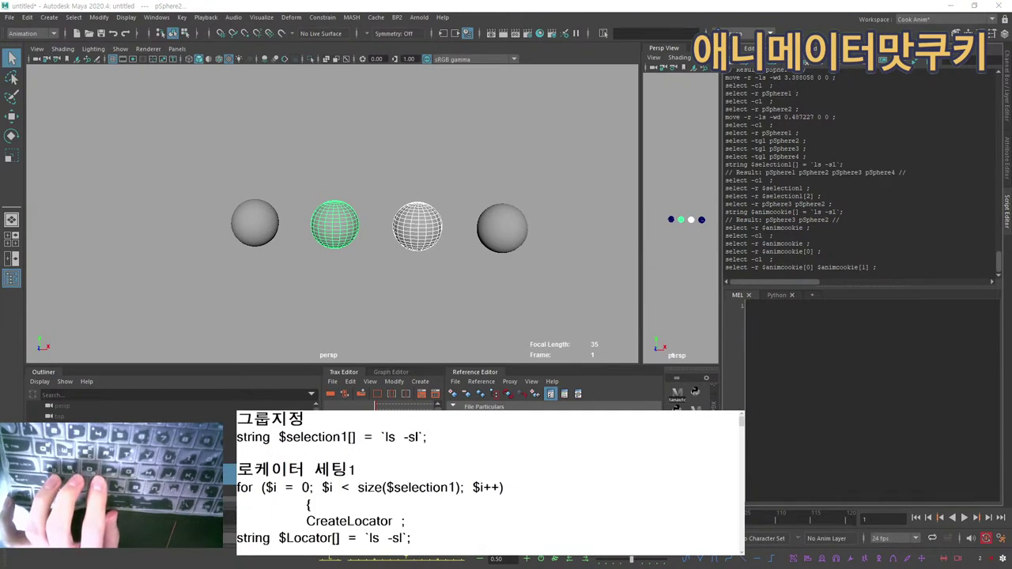
drag(237, 487, 349, 521)
click(349, 520)
scroll(349, 521, down, 3)
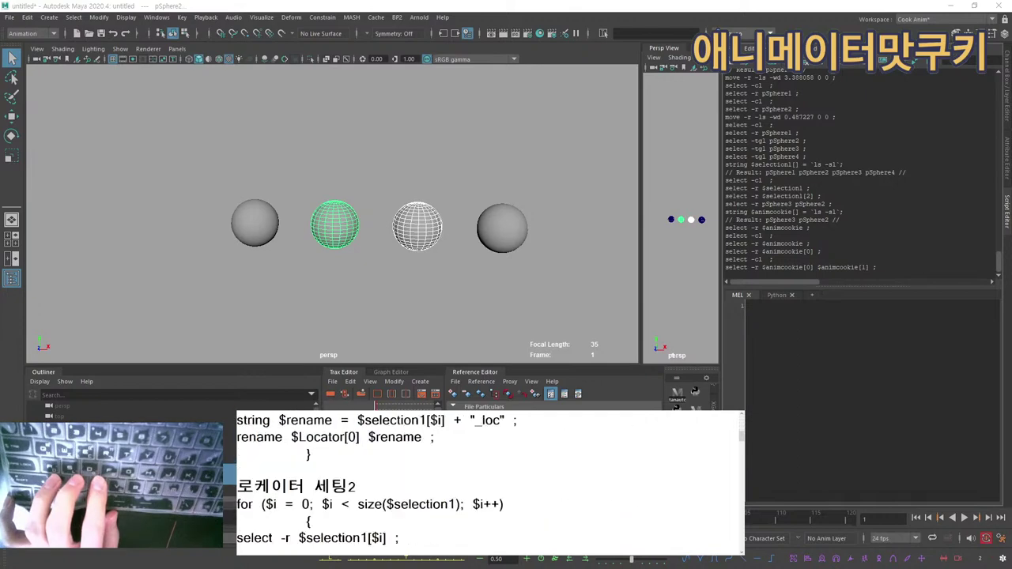
scroll(311, 521, up, 3)
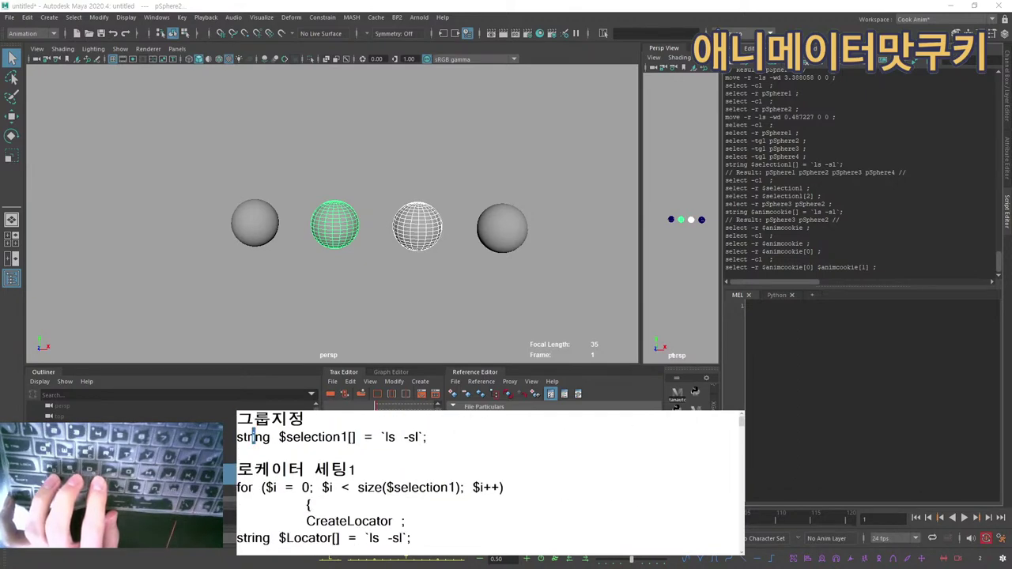
drag(253, 436, 372, 437)
click(372, 437)
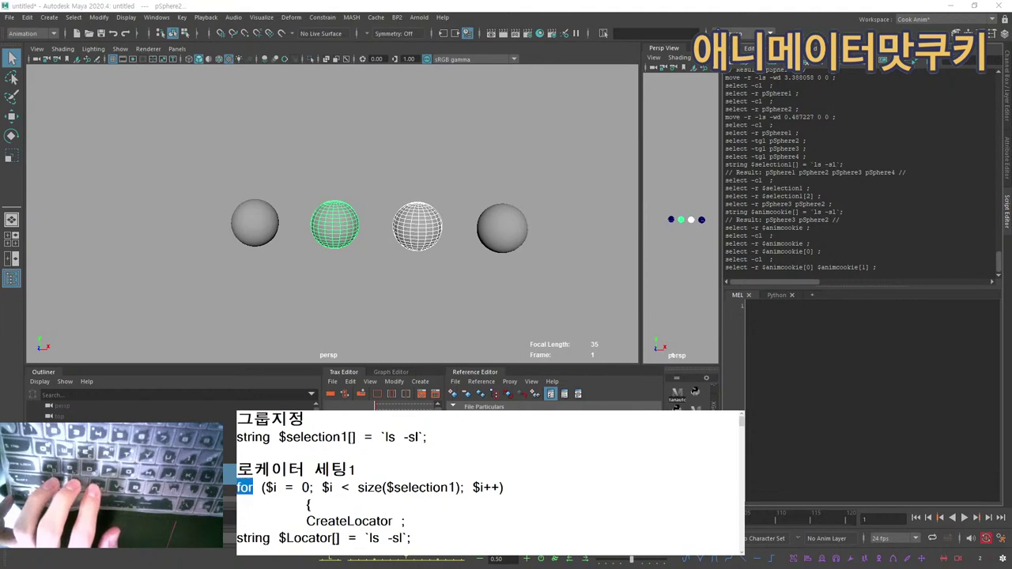
Copy the whole first locator-setting for loop, through its closing brace, from the notes into the MEL input.
drag(253, 487, 400, 488)
scroll(374, 502, down, 1)
scroll(400, 488, down, 1)
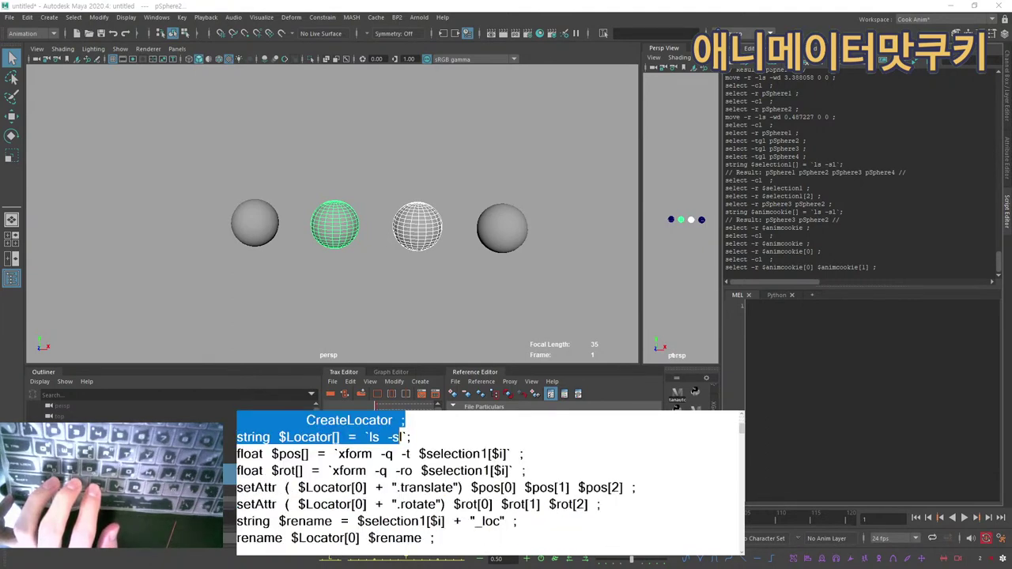
key(shift+Down)
key(shift+Down)
key(shift+Down)
key(shift+Down)
key(shift+Down)
key(shift+Down)
key(shift+Down)
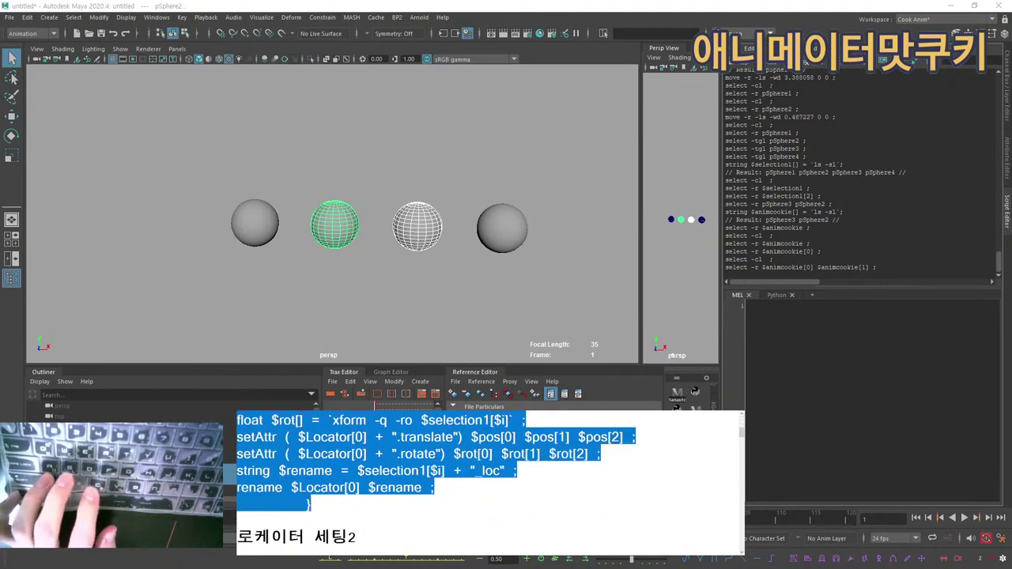
key(ctrl+c)
key(alt+Tab)
key(ctrl+v)
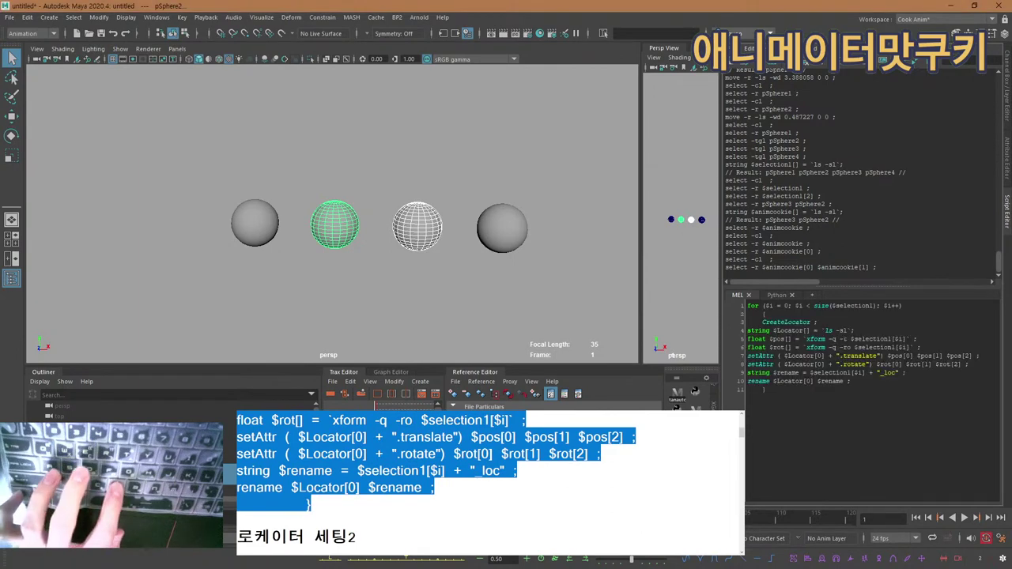
mouse_move(788, 322)
mouse_down()
mouse_move(767, 390)
mouse_move(751, 312)
mouse_move(770, 324)
mouse_up()
click(766, 390)
click(772, 325)
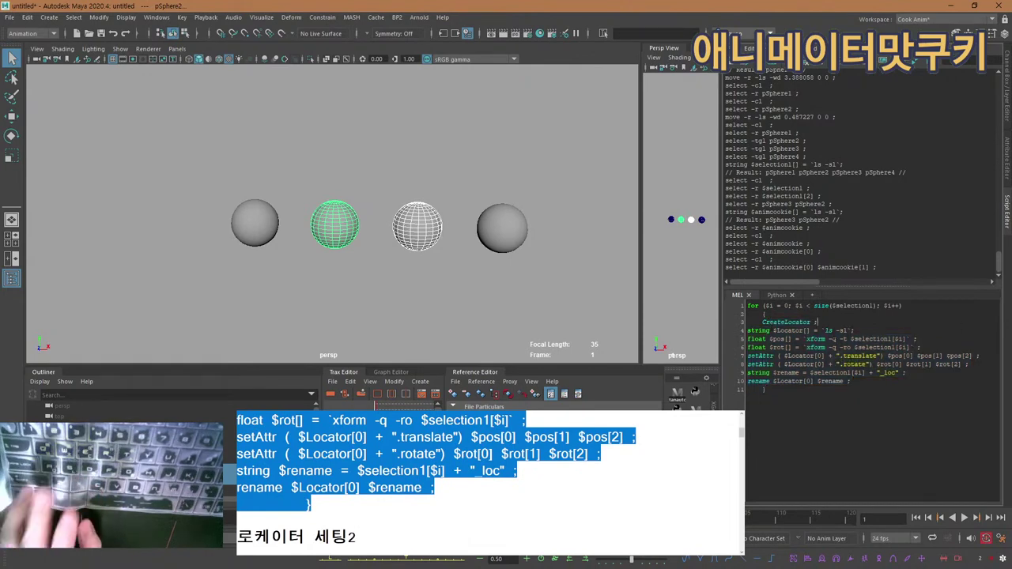
Select all four spheres and move them about 4.75 units along X.
click(242, 351)
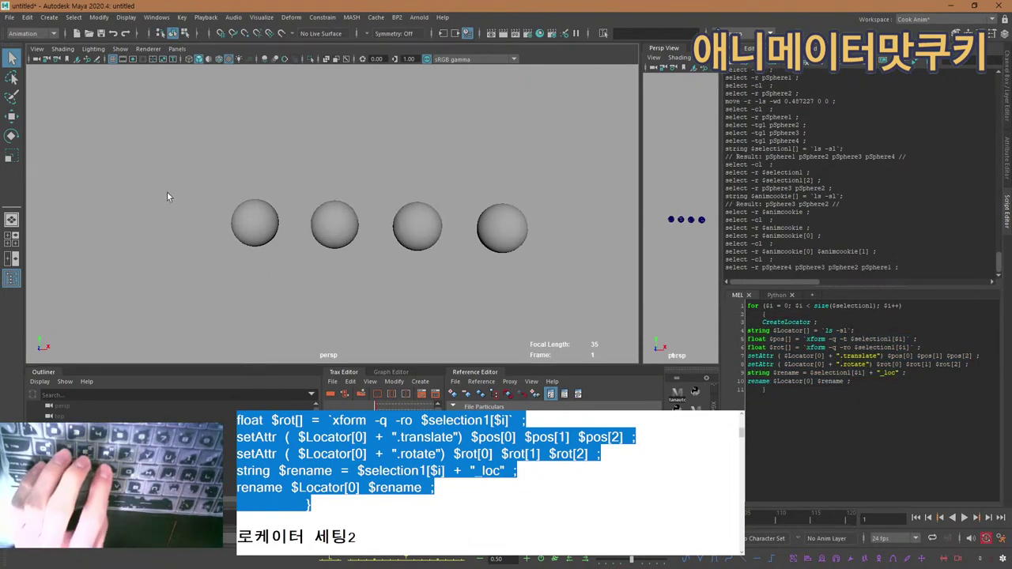
drag(167, 192, 554, 261)
key(w)
drag(339, 226, 465, 229)
alt+middle_drag(500, 224, 291, 289)
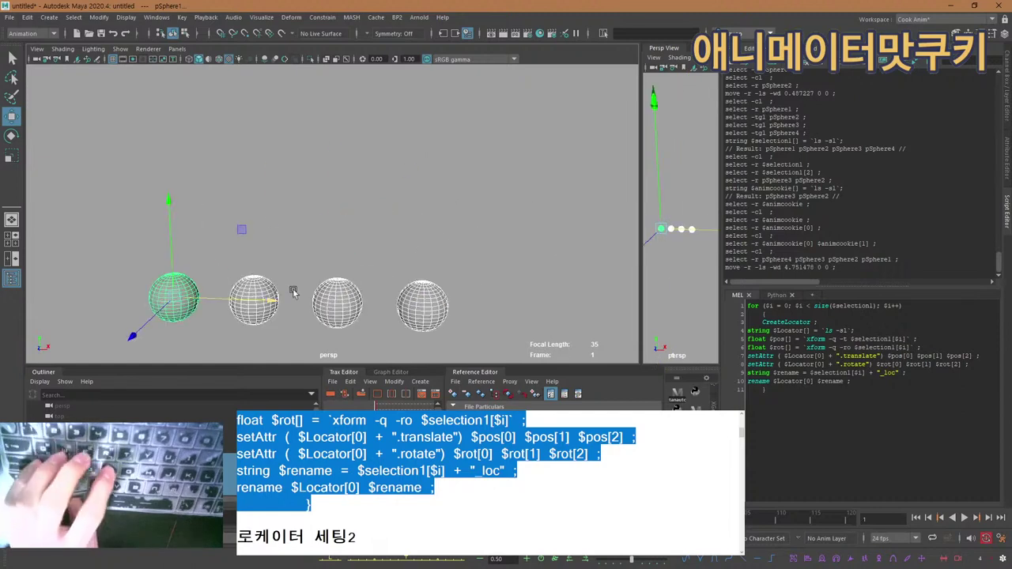
key(f)
alt+right_drag(399, 258, 290, 237)
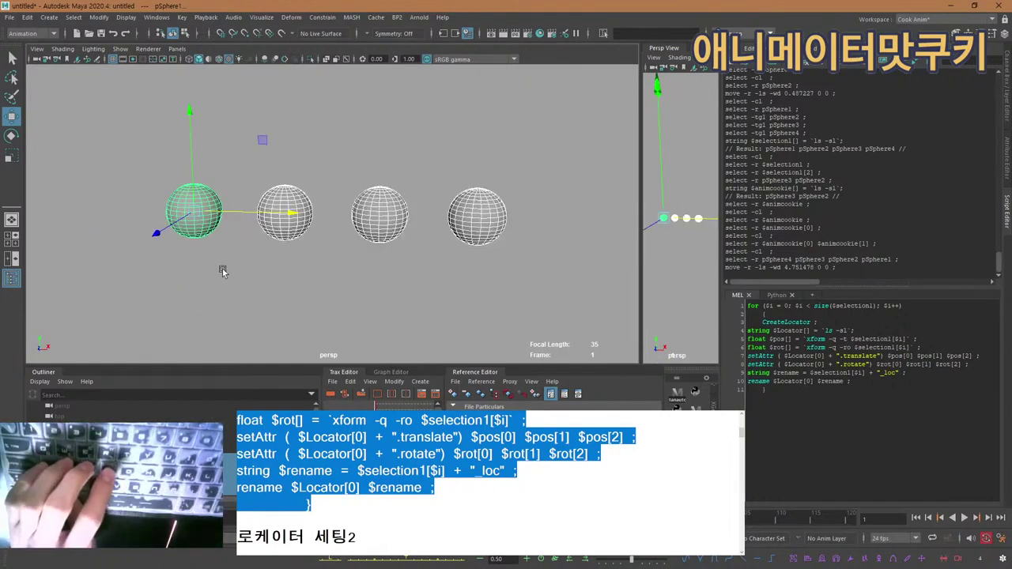
click(350, 158)
alt+middle_drag(350, 158, 389, 182)
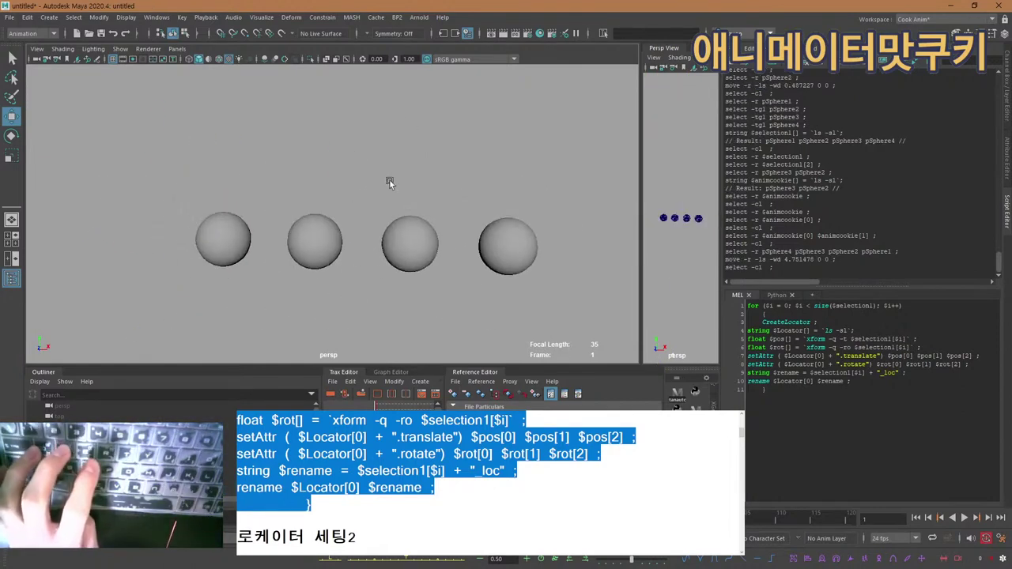
alt+drag(389, 182, 271, 234)
click(267, 239)
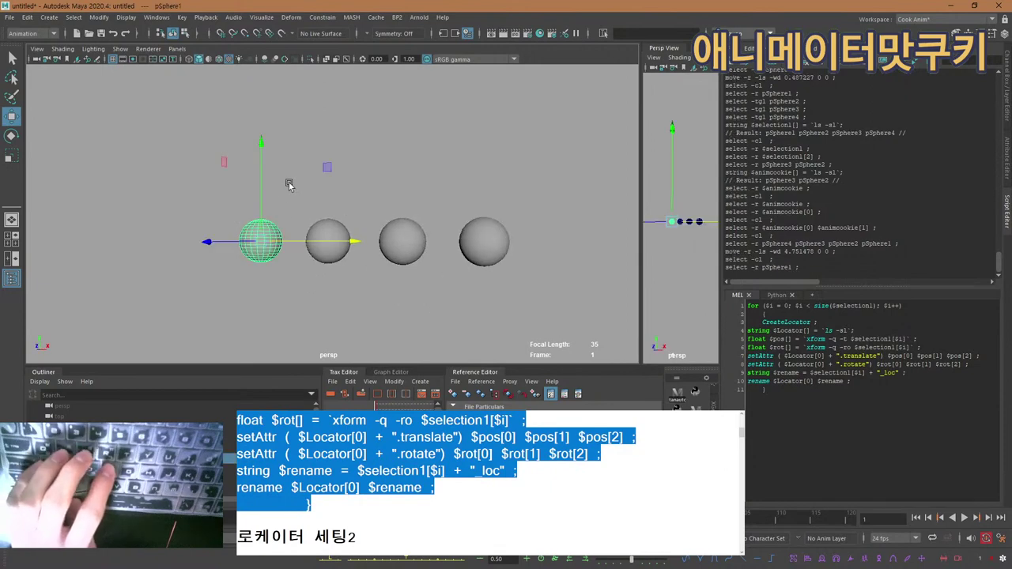
alt+middle_drag(289, 186, 367, 183)
alt+drag(367, 176, 377, 205)
key(f)
alt+right_drag(494, 177, 86, 166)
alt+drag(338, 204, 383, 181)
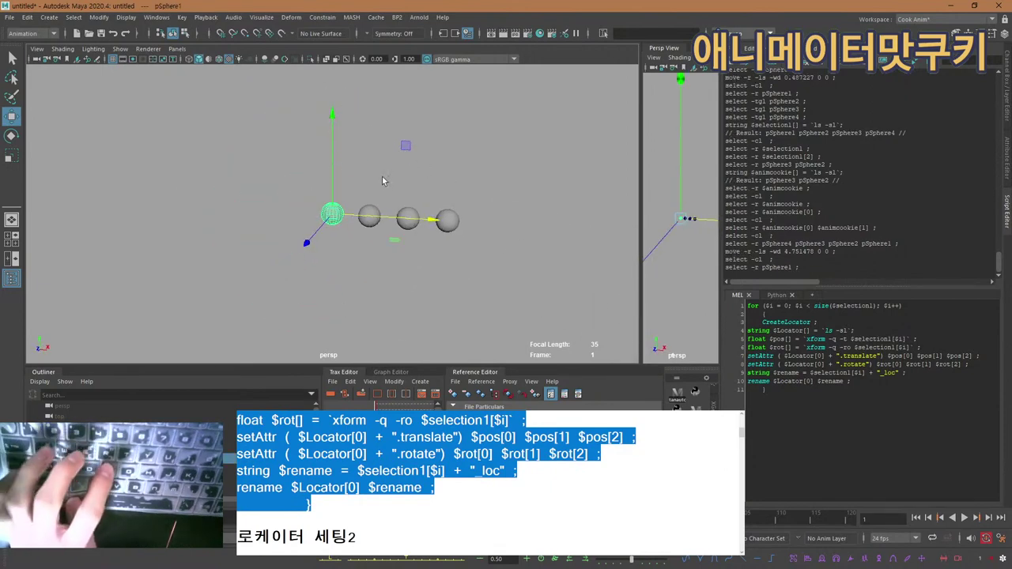
Pick each of the four spheres in turn along the row to point out the controls that each need a locator.
key(q)
alt+middle_drag(382, 177, 319, 206)
alt+right_drag(319, 206, 415, 209)
click(297, 253)
click(346, 249)
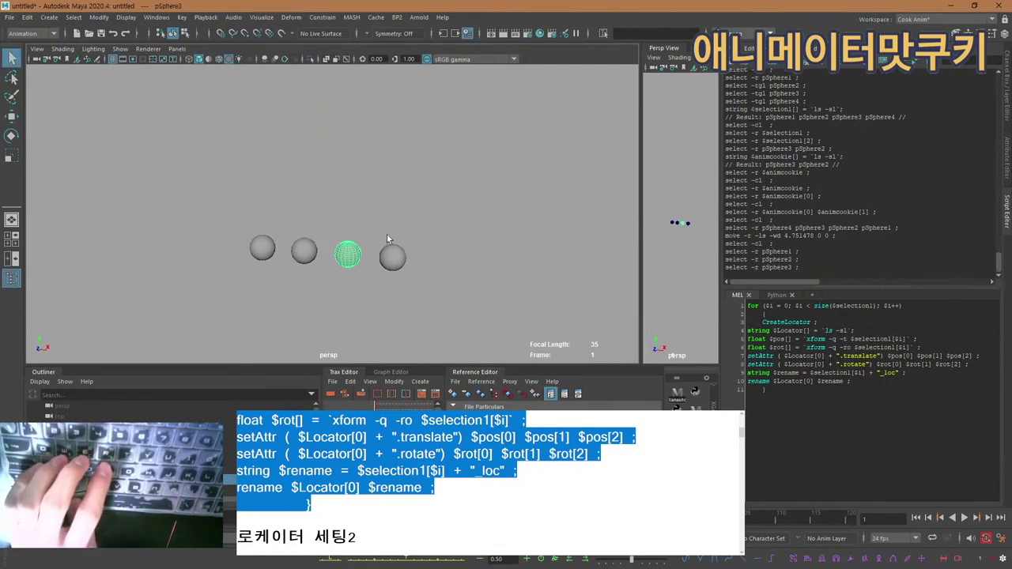
click(392, 255)
alt+drag(354, 226, 349, 167)
click(349, 168)
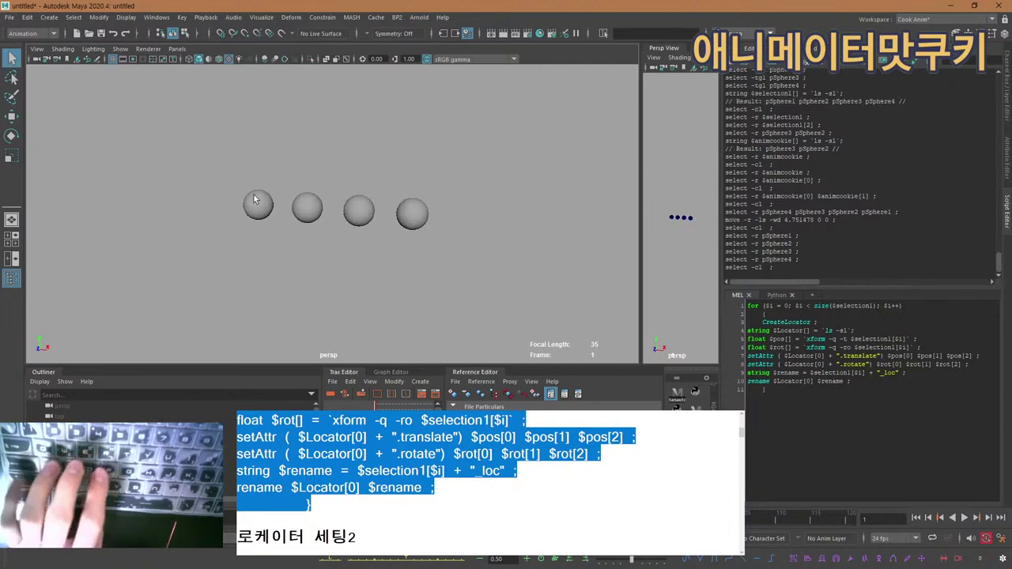
click(255, 200)
click(324, 153)
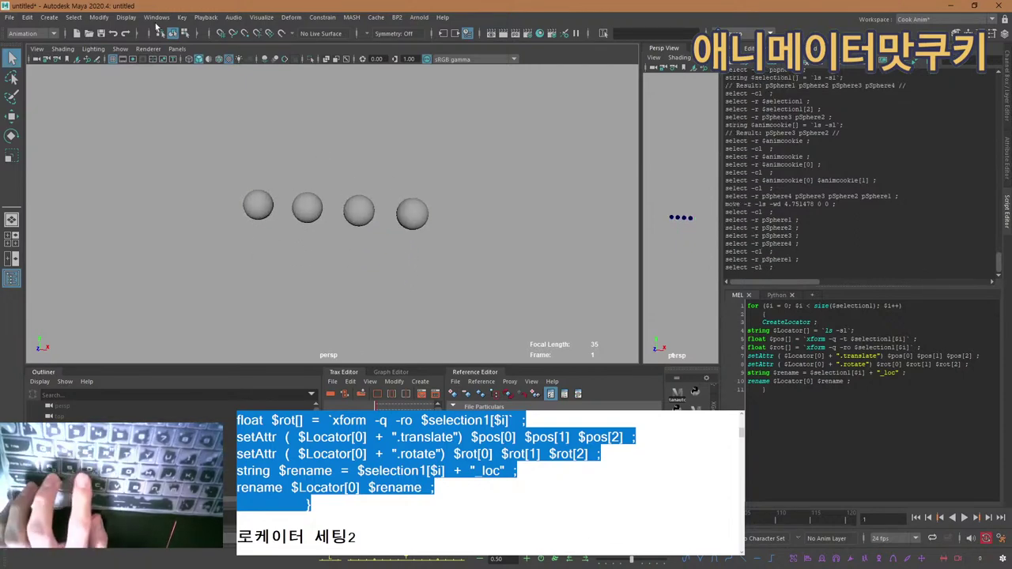
Create a locator and move it about 4.73 units along X and 1.16 up, above the first sphere.
click(74, 17)
mouse_move(50, 17)
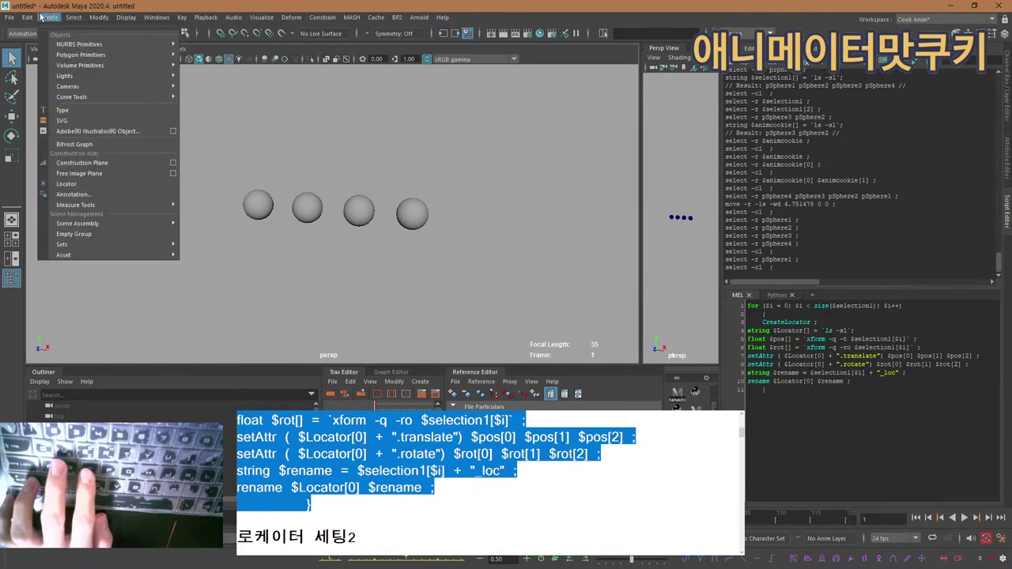
click(78, 186)
key(w)
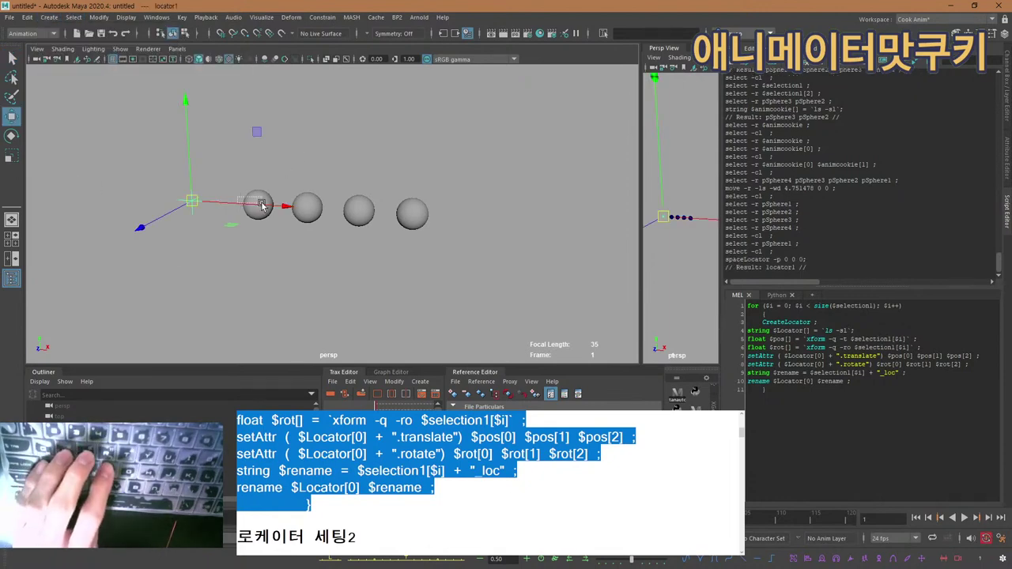
click(263, 205)
key(ctrl+z)
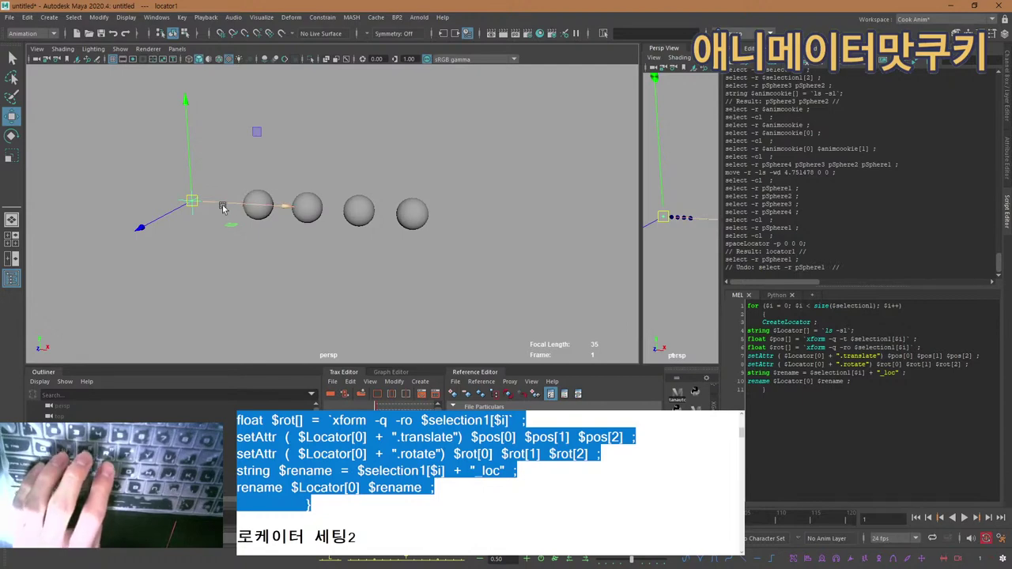
drag(222, 207, 437, 188)
Duplicate the locator above each remaining sphere, spacing the copies about 3.3 to 3.5 units apart along X, and undo the surplus copy.
key(ctrl+d)
key(ctrl+d)
key(ctrl+d)
key(ctrl+d)
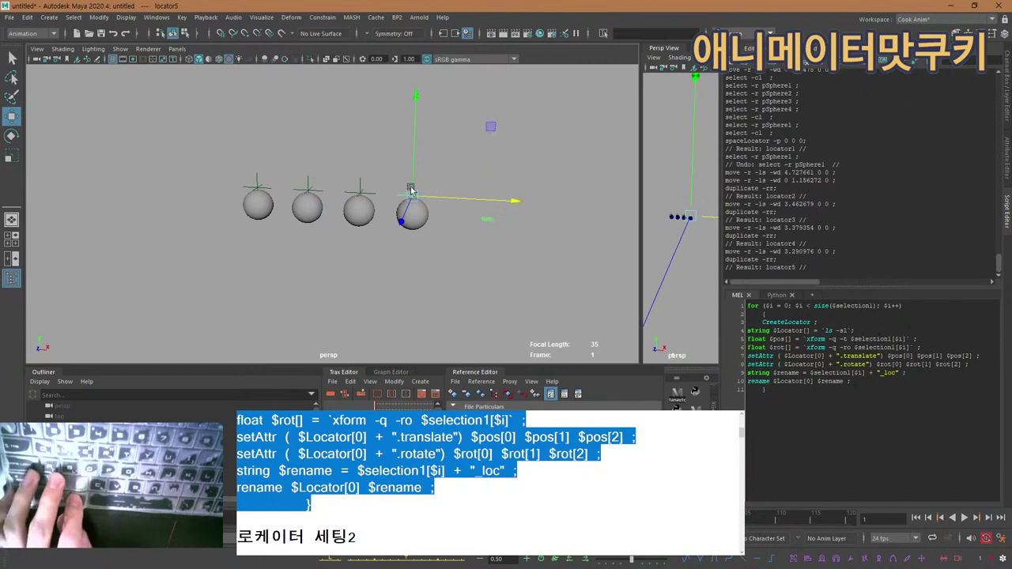
scroll(411, 190, up, 2)
key(ctrl+z)
scroll(436, 196, up, 1)
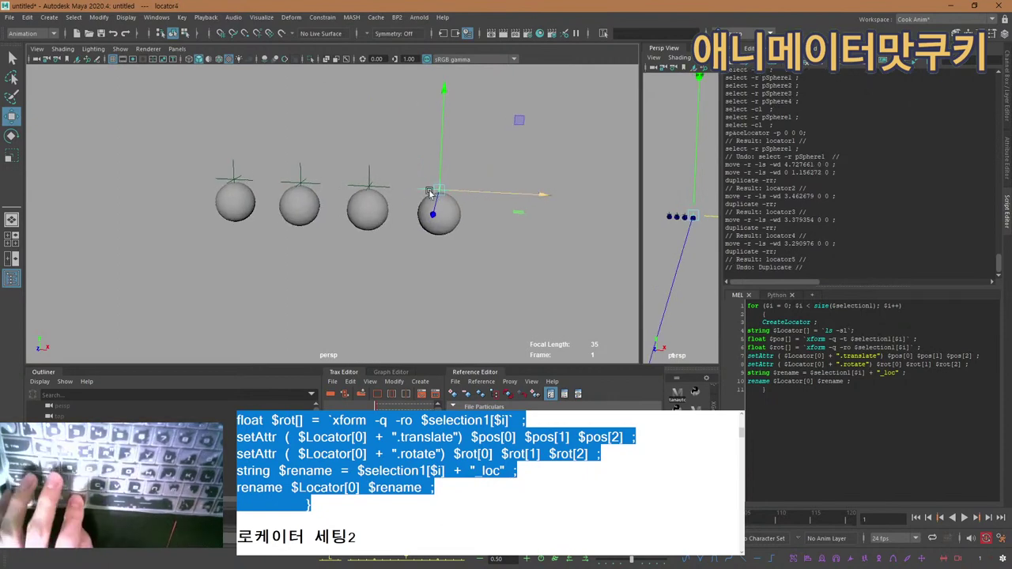
Parent-constrain the first locator to the first sphere with the offset maintained.
click(391, 163)
click(235, 204)
shift+drag(247, 158, 208, 175)
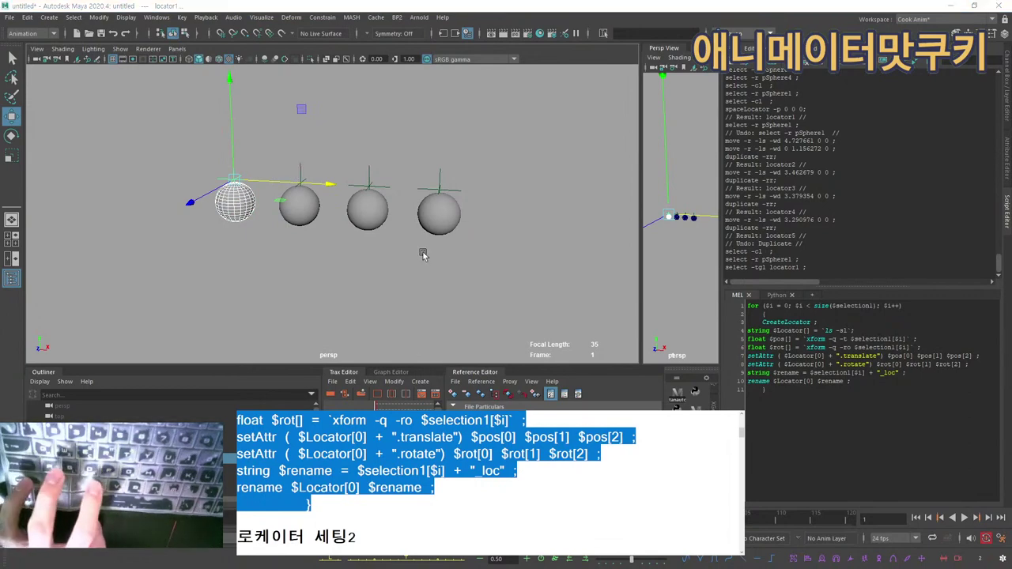
click(266, 225)
click(266, 147)
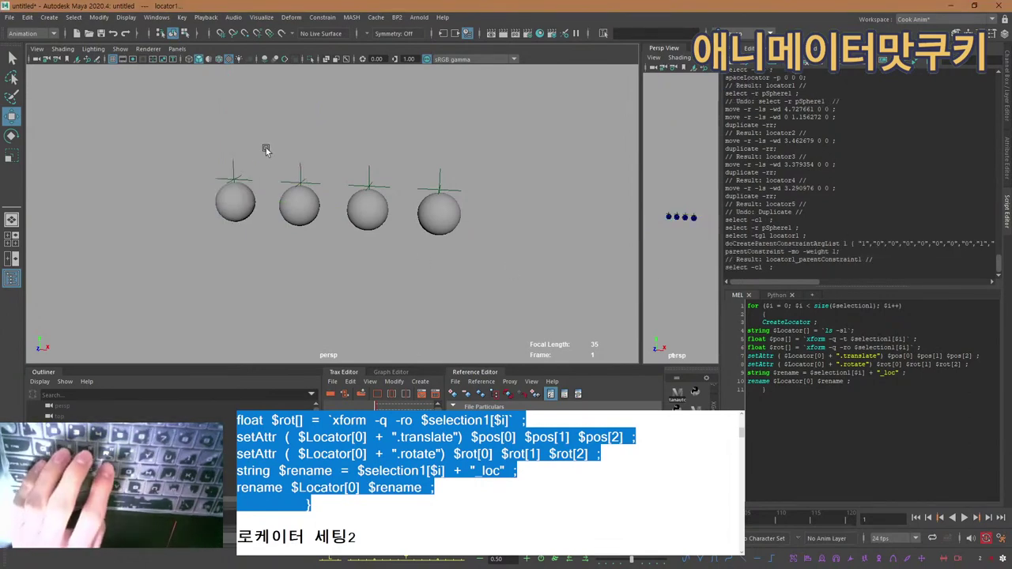
Check the first locator's constrained translate and rotate channels in the Channel Box.
drag(261, 150, 225, 184)
key(ctrl+z)
click(1007, 107)
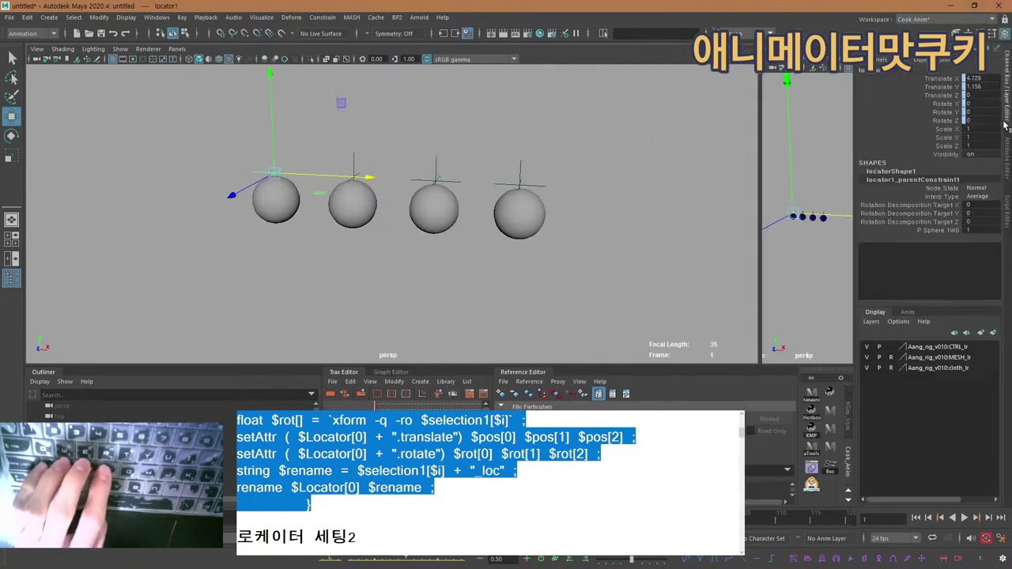
click(462, 158)
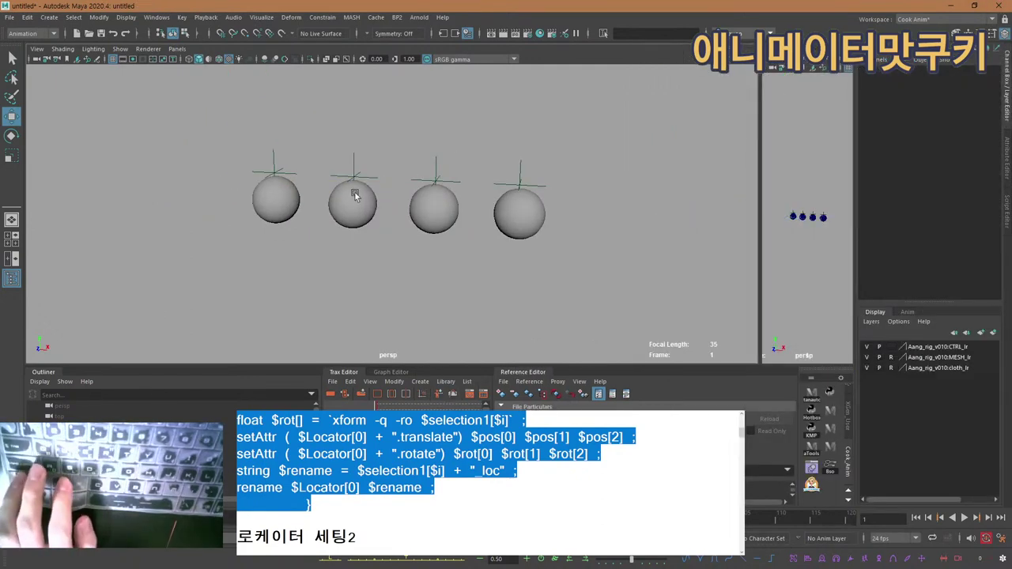
click(272, 162)
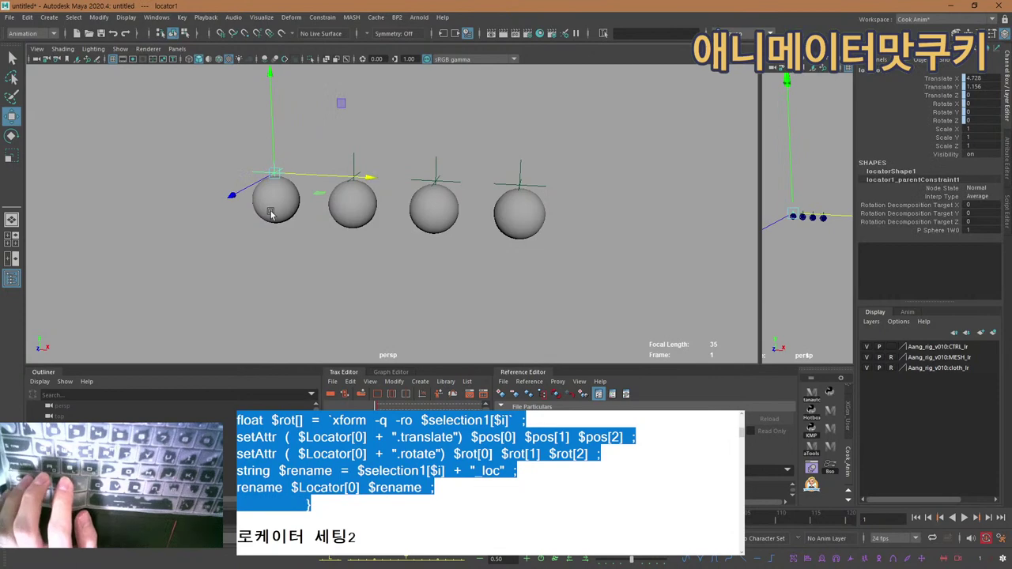
Undo the parent constraint on the first locator.
key(ctrl+z)
key(ctrl+z)
key(ctrl+z)
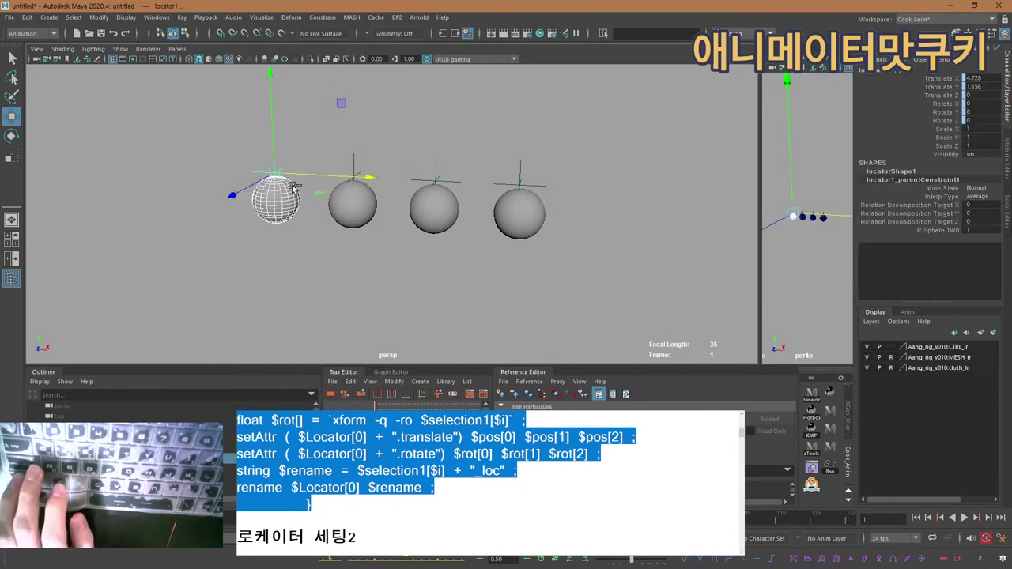
key(ctrl+z)
Parent-constrain the first sphere to the locator above it, with the offset maintained.
click(305, 148)
click(274, 157)
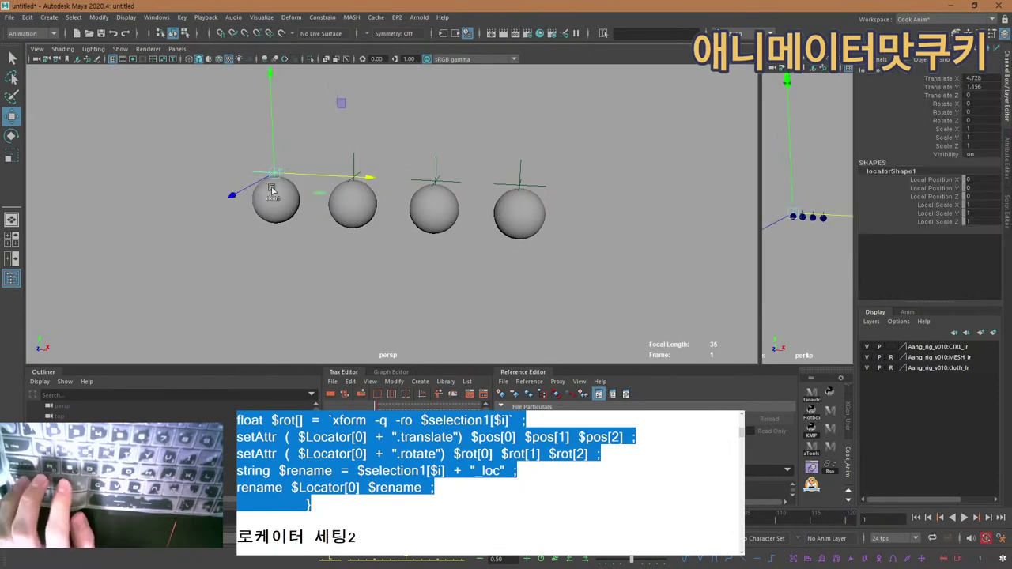
shift+click(278, 198)
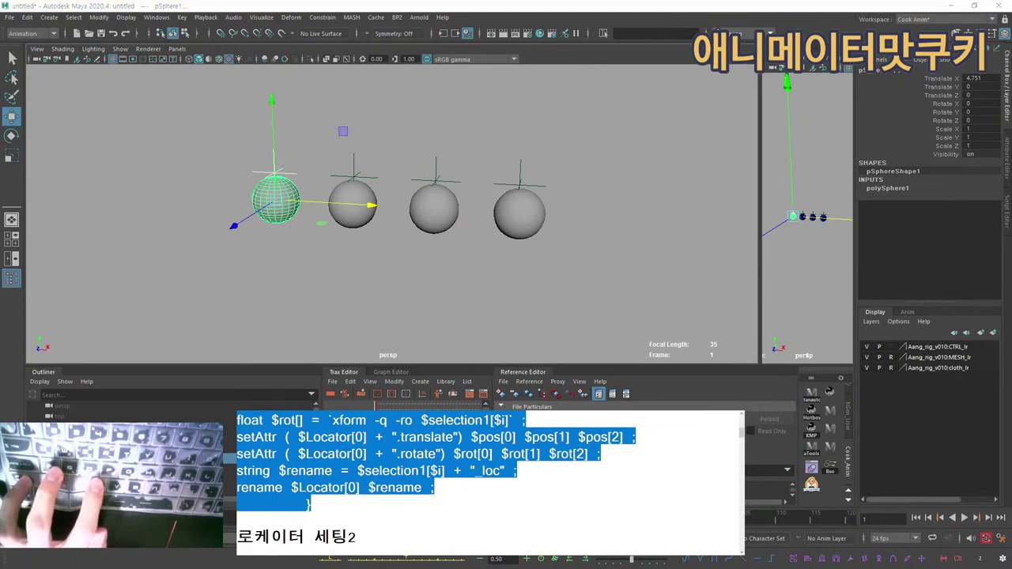
click(506, 320)
click(320, 152)
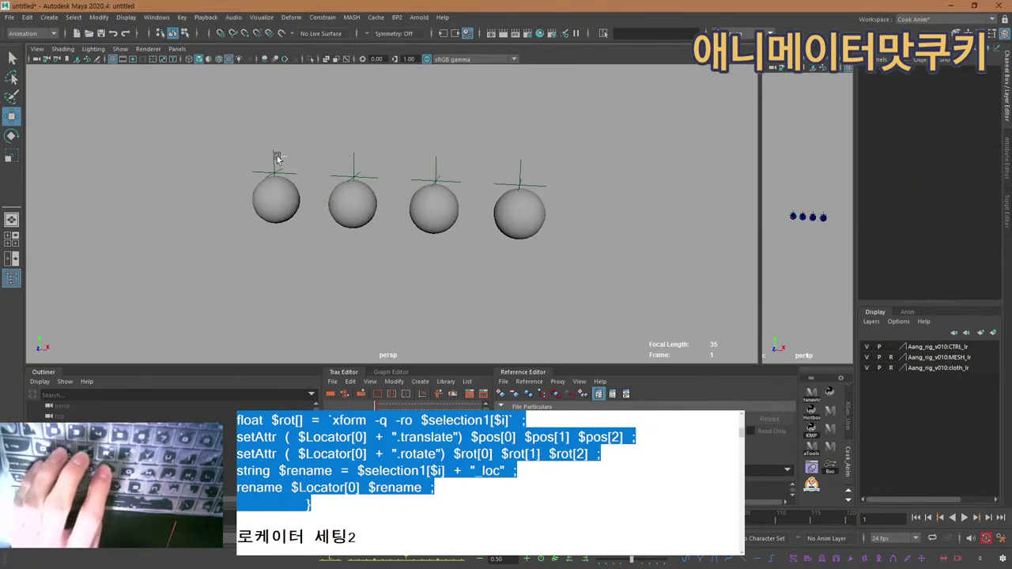
Test the constraint by moving the first locator about -2.3 in X and -2.6 in Y and rotating it about -66° around Z.
click(277, 161)
drag(347, 103, 294, 157)
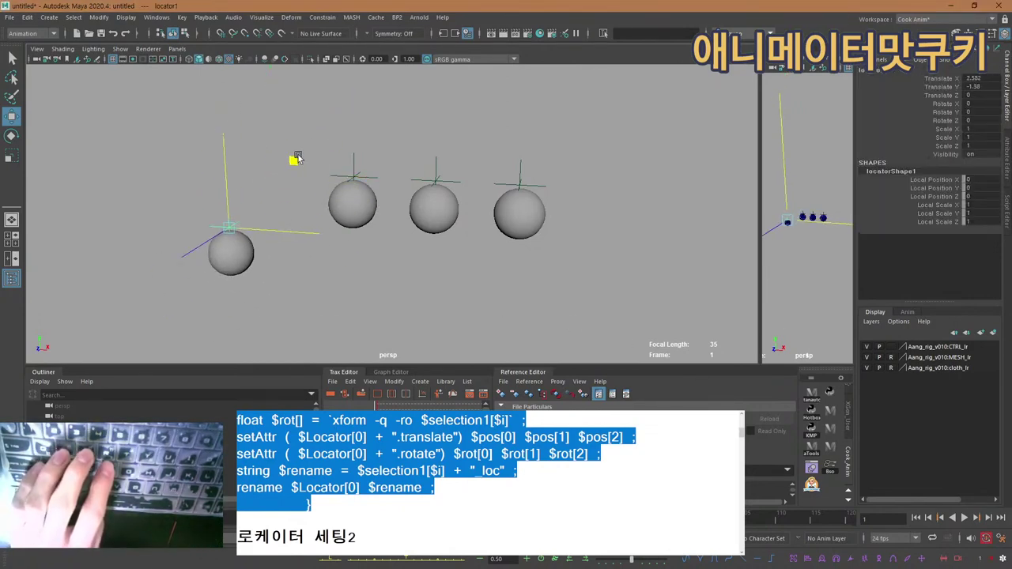
key(e)
drag(310, 191, 327, 317)
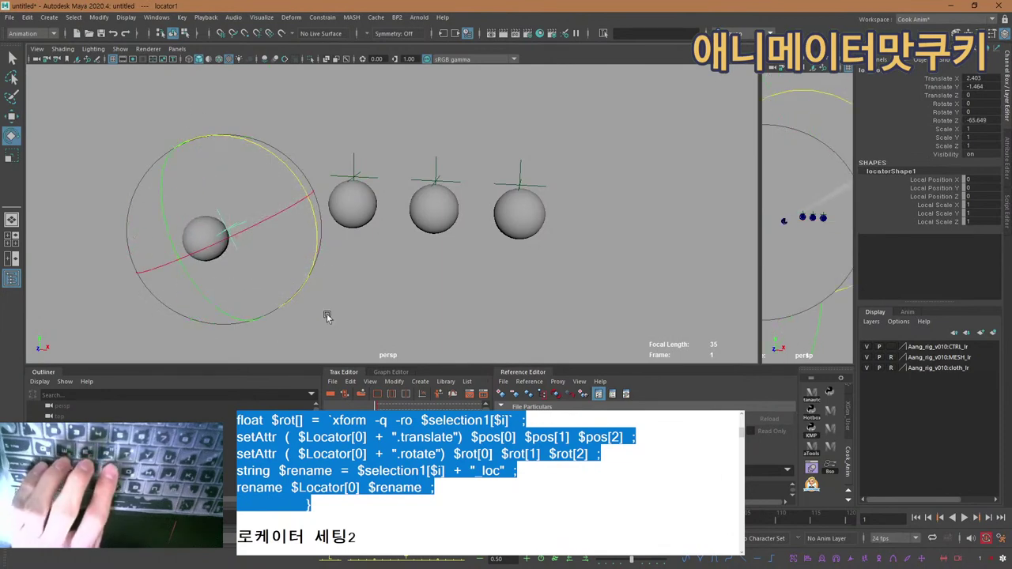
Undo the test rotation and move of the first locator.
key(ctrl+z)
key(ctrl+z)
key(ctrl+z)
alt+middle_drag(401, 177, 393, 192)
key(ctrl+z)
key(ctrl+z)
key(ctrl+z)
key(ctrl+z)
key(ctrl+z)
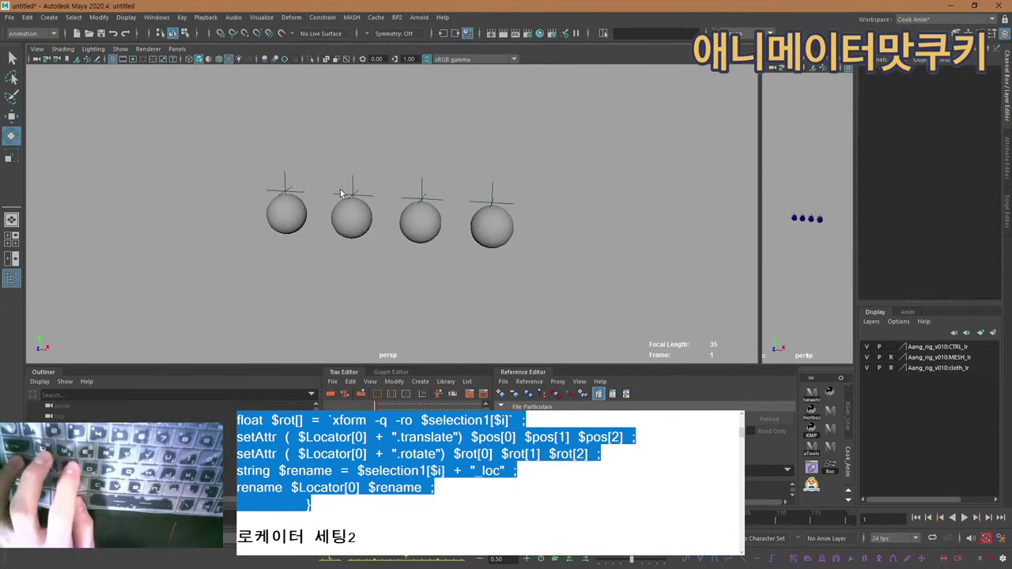
key(ctrl+z)
key(ctrl+z)
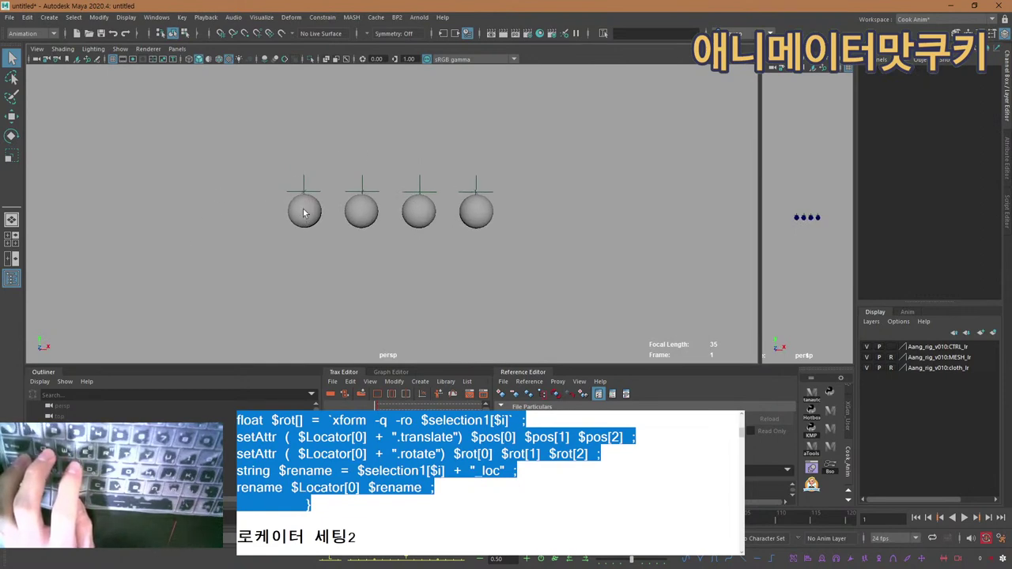
key(ctrl+z)
key(ctrl+z)
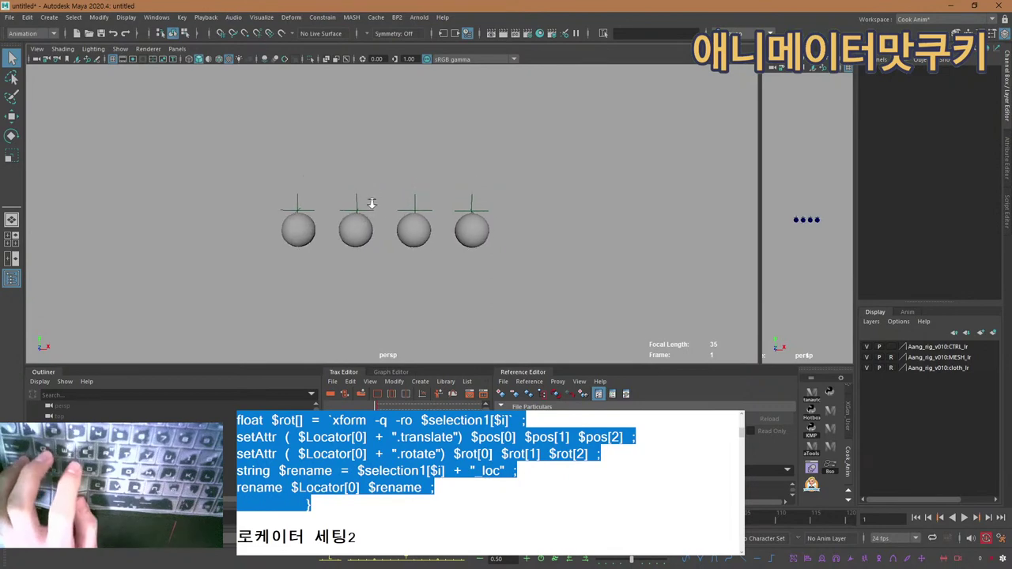
Select all four locators above the spheres and delete them.
drag(505, 175, 451, 215)
click(381, 190)
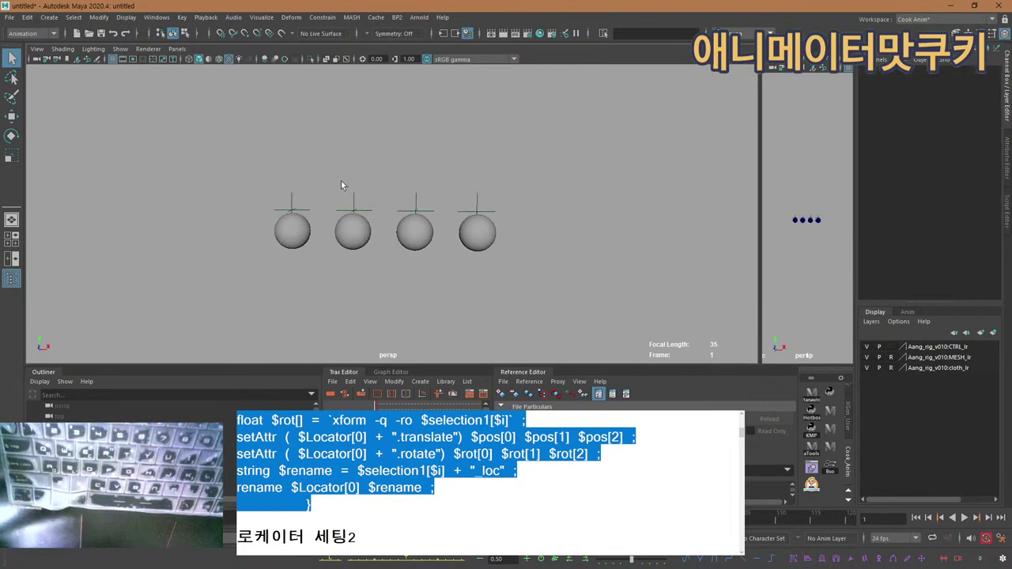
drag(259, 182, 512, 203)
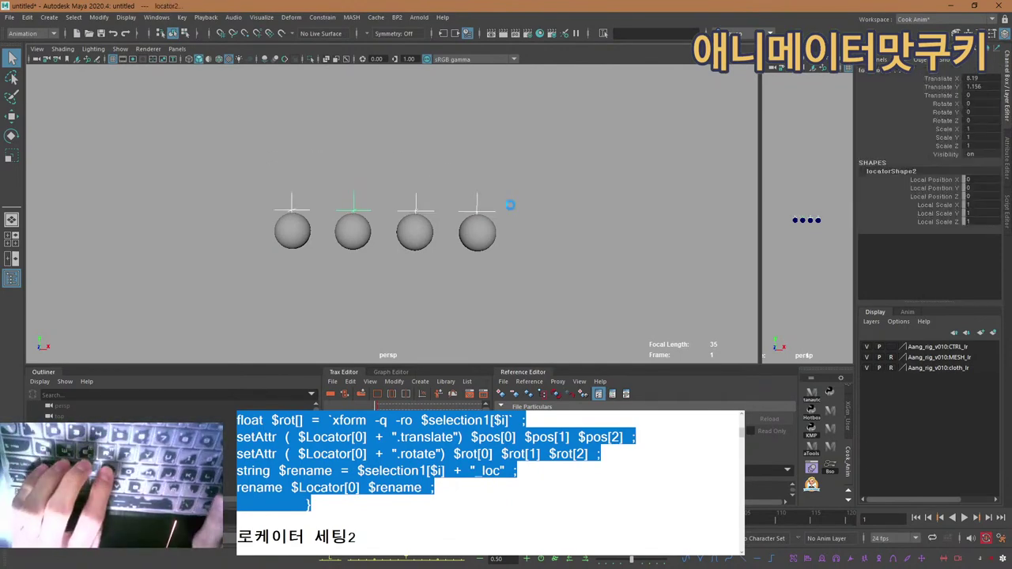
key(Delete)
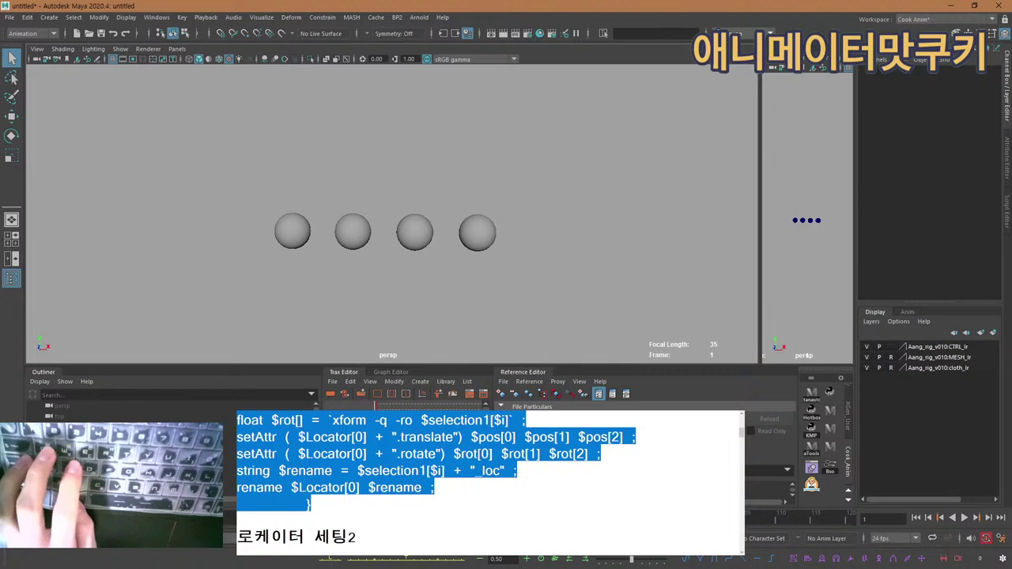
Bring the Script Editor back and point out the setAttr and rename lines of the locator loop.
click(1006, 218)
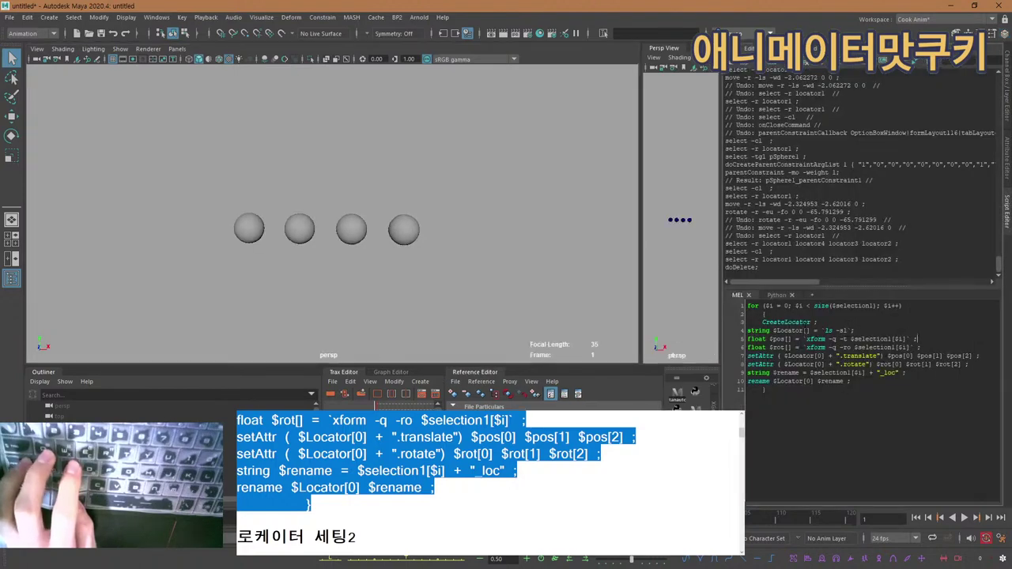
drag(748, 382, 748, 355)
click(799, 411)
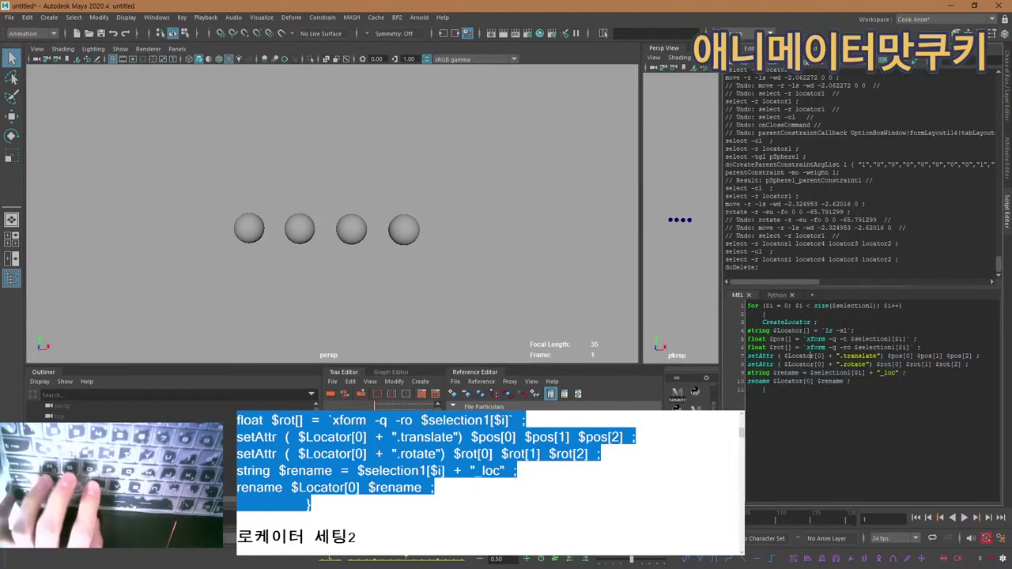
Select the four spheres in row order from first to fourth and choose String Selection for them.
click(247, 221)
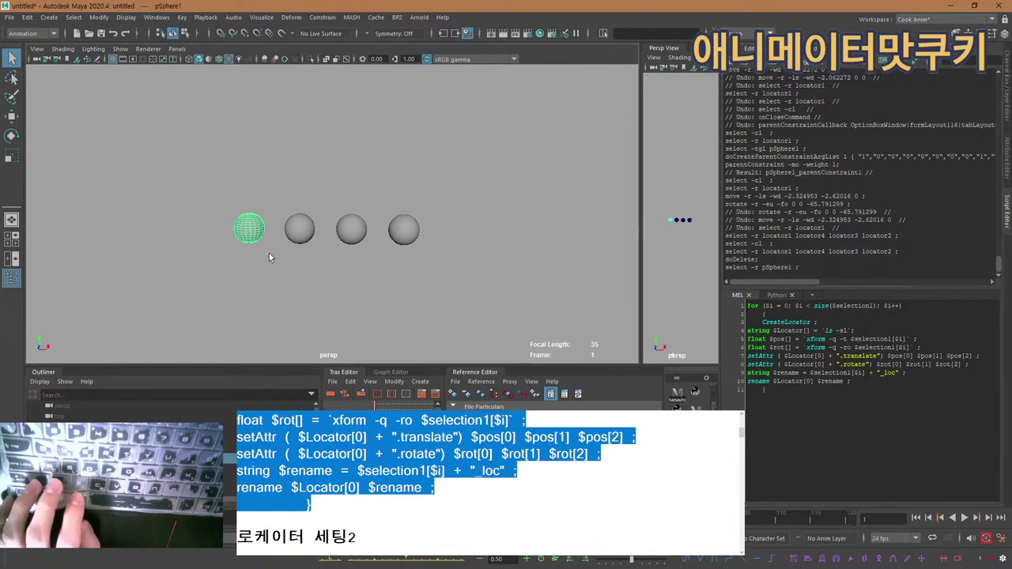
shift+click(298, 225)
shift+click(350, 230)
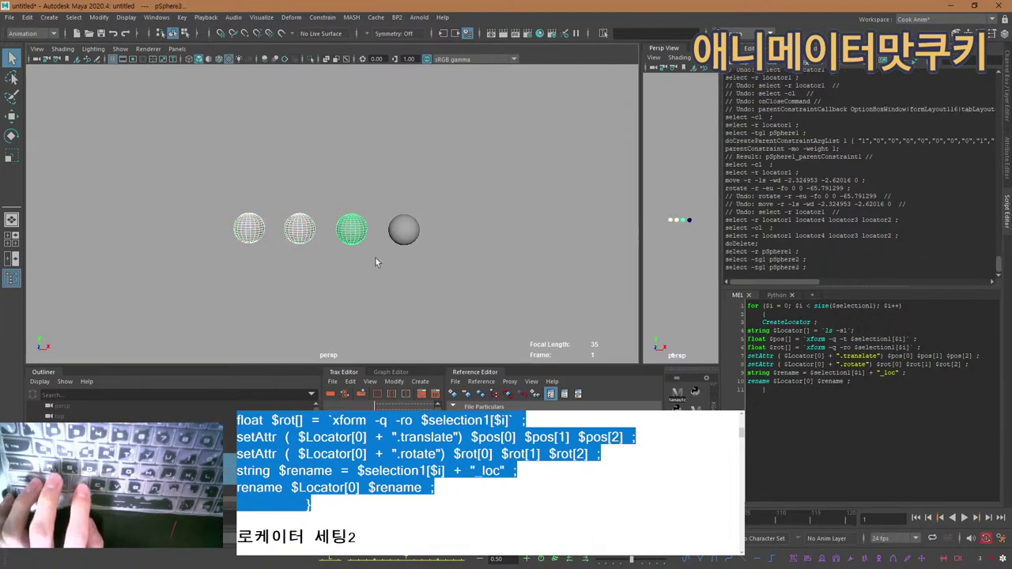
shift+click(427, 250)
key(f)
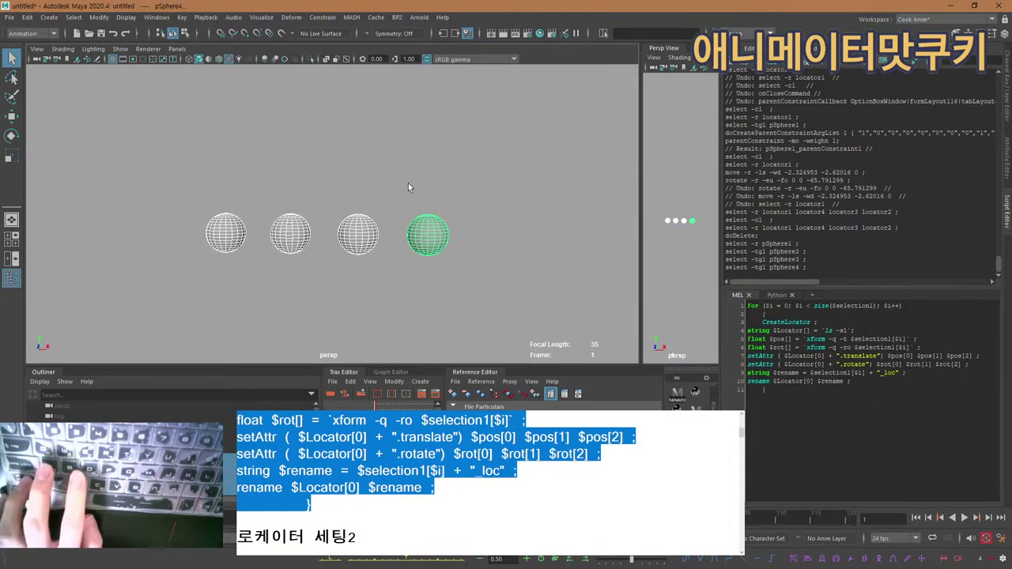
key(space)
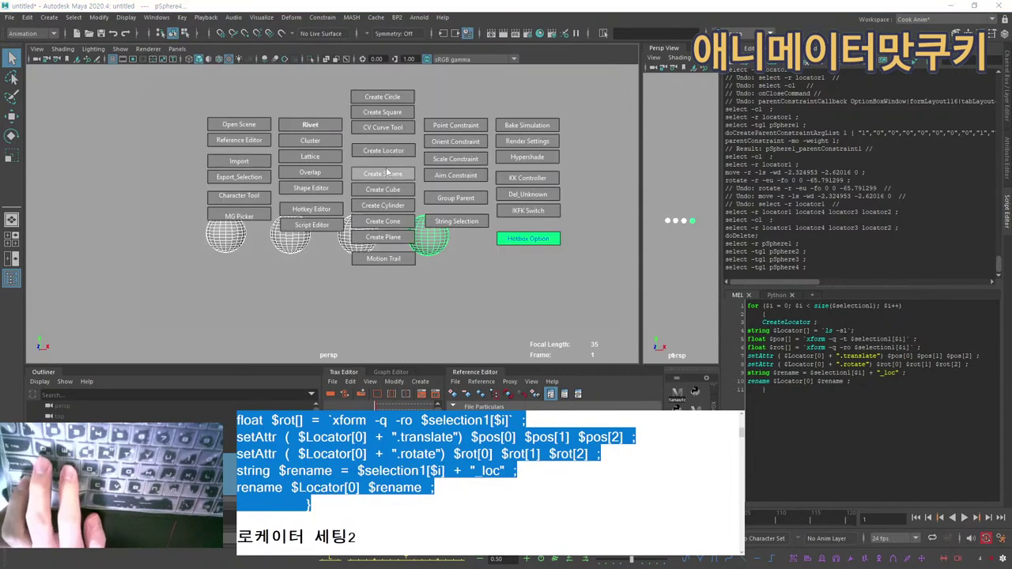
click(449, 222)
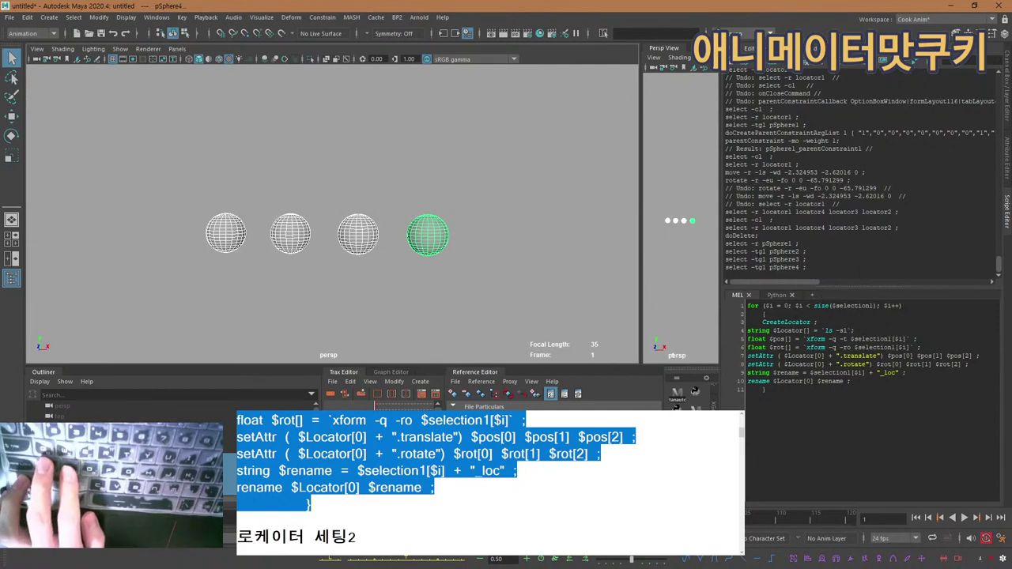
Clear the scene selection and run the locator loop on the stored list of four spheres.
drag(815, 322, 785, 328)
drag(764, 322, 814, 381)
click(799, 339)
mouse_move(519, 255)
alt+mouse_down()
mouse_move(522, 264)
mouse_move(541, 236)
mouse_move(520, 231)
alt+mouse_up()
click(522, 263)
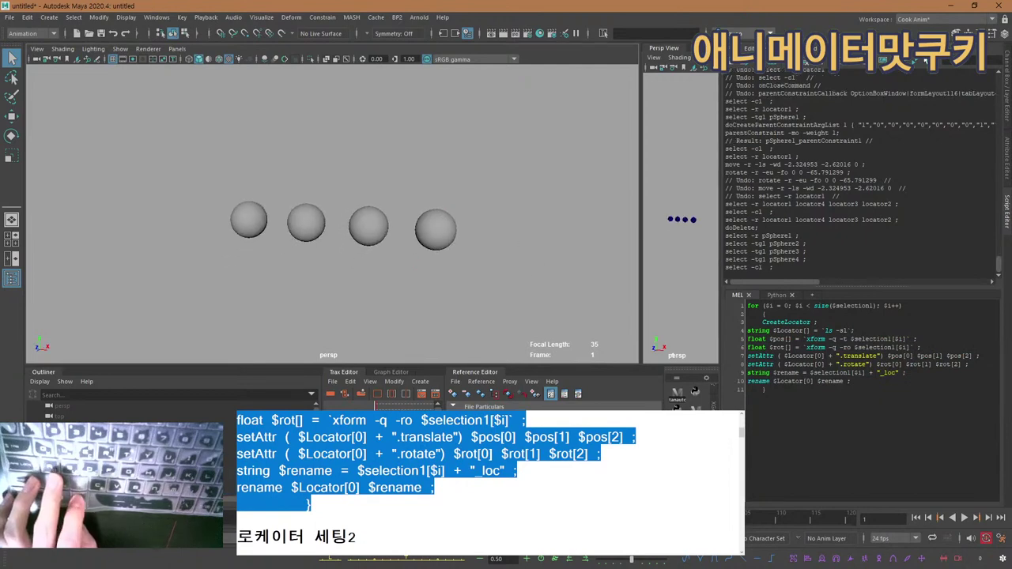
key(ctrl+Return)
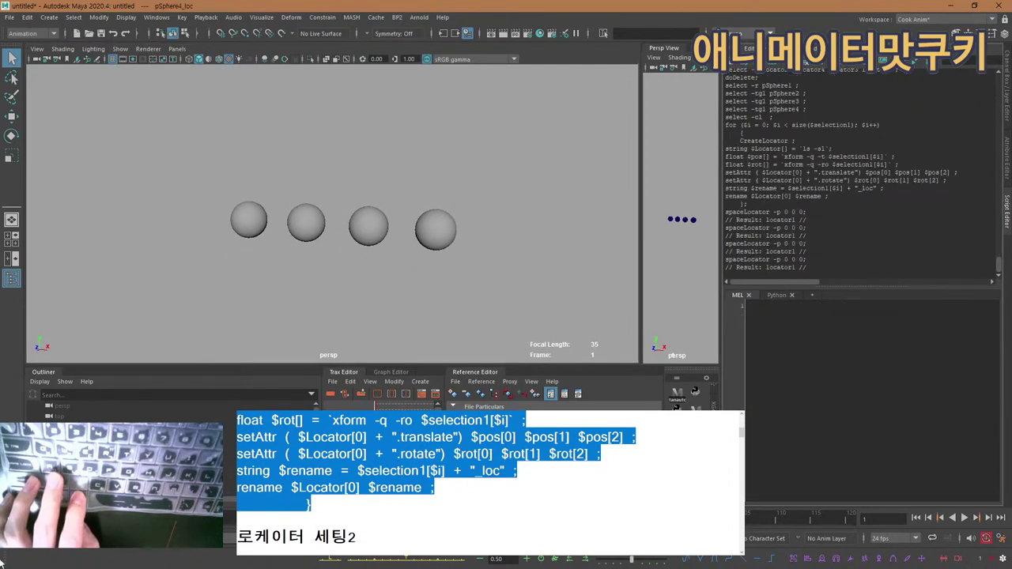
Select the new locators from pSphere1_loc to pSphere4_loc in turn and check where each one sits.
click(73, 418)
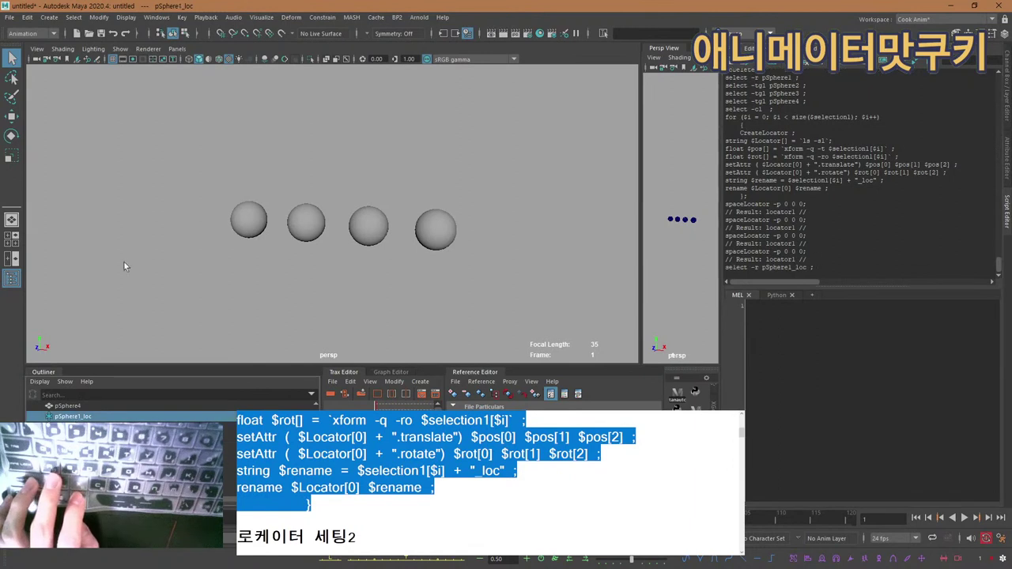
alt+drag(147, 256, 163, 254)
alt+right_drag(163, 254, 316, 207)
key(w)
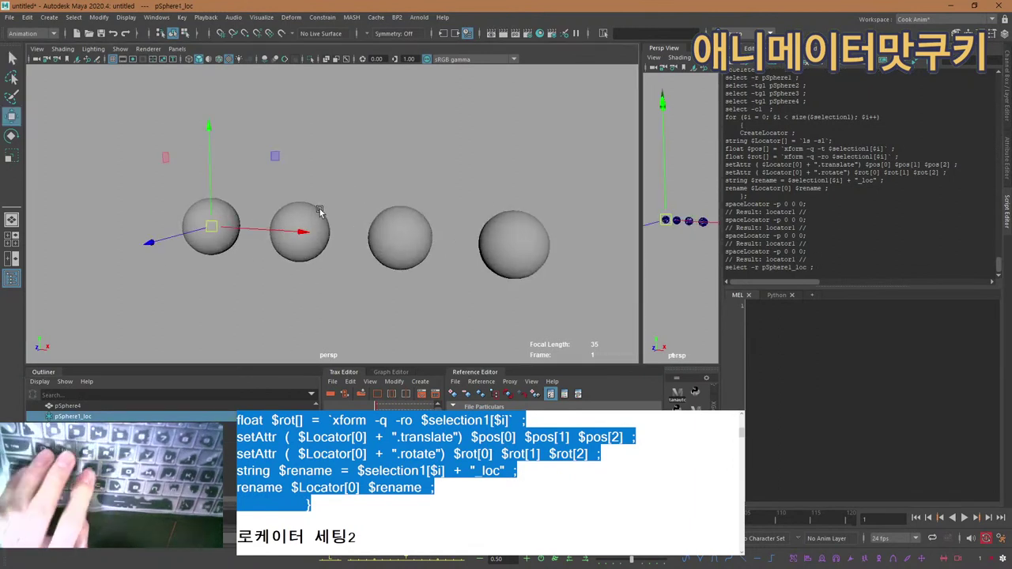
click(301, 231)
click(399, 237)
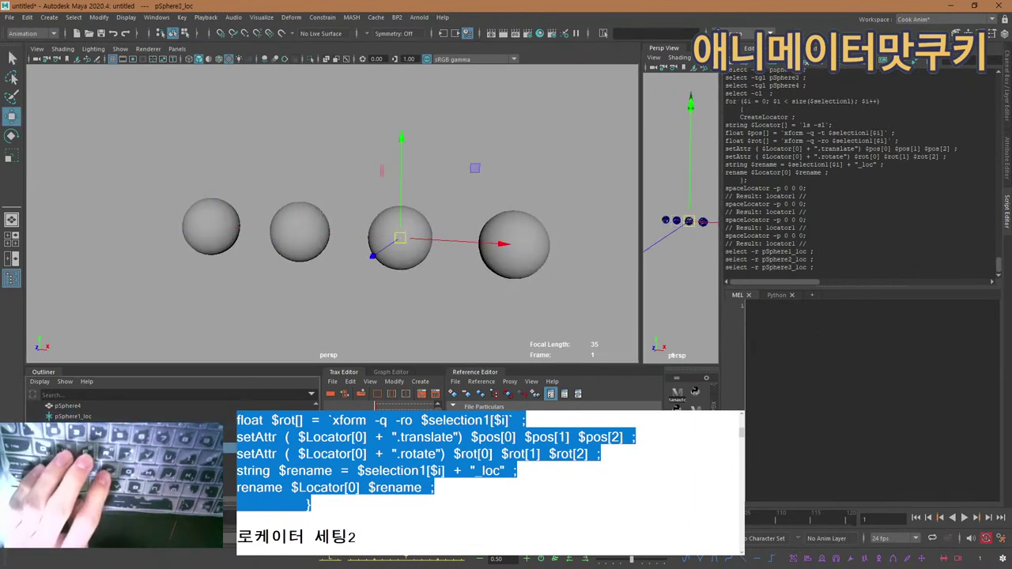
click(513, 245)
Step back and forth through the four renamed locators to compare their positions with the spheres.
click(86, 437)
click(86, 427)
click(86, 417)
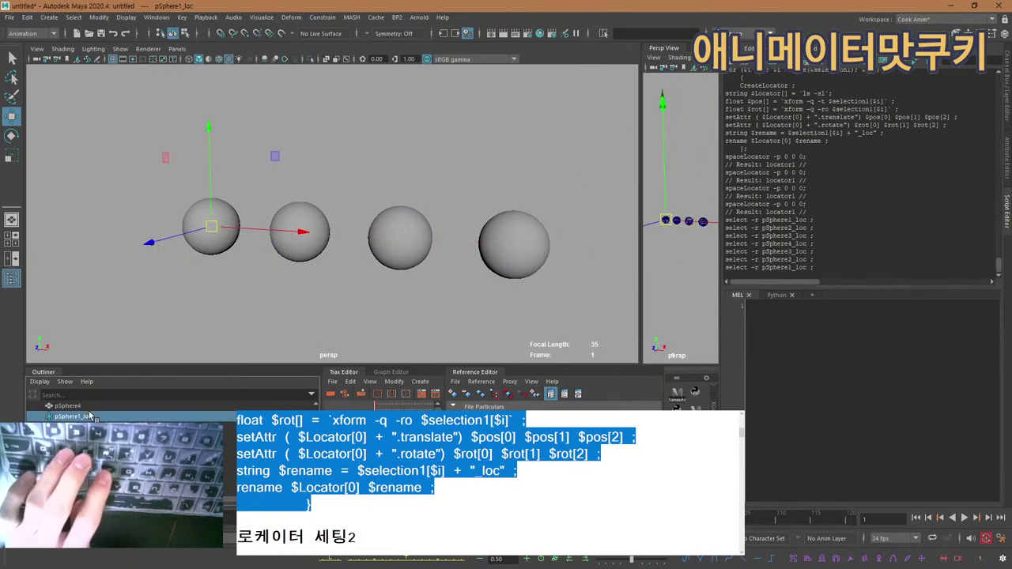
click(86, 426)
click(85, 437)
key(Right)
key(Left)
key(Left)
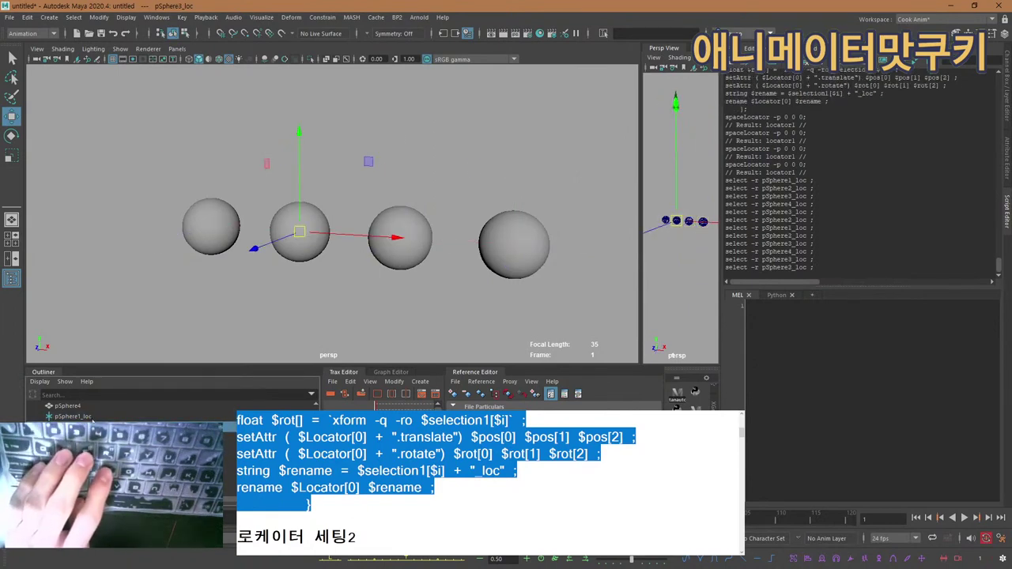
key(Left)
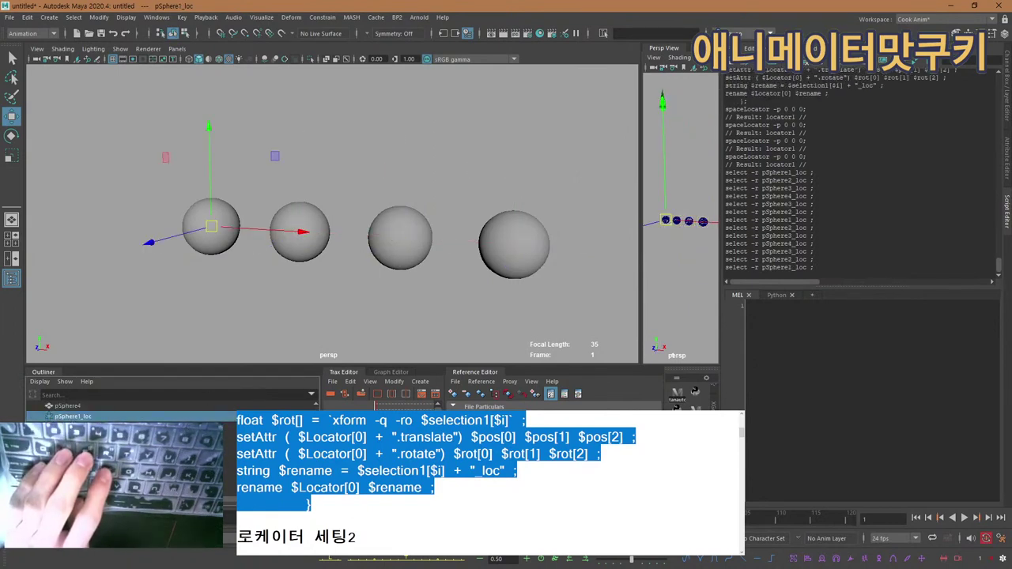
Create two locators at the origin and duplicate the second one twice.
click(73, 18)
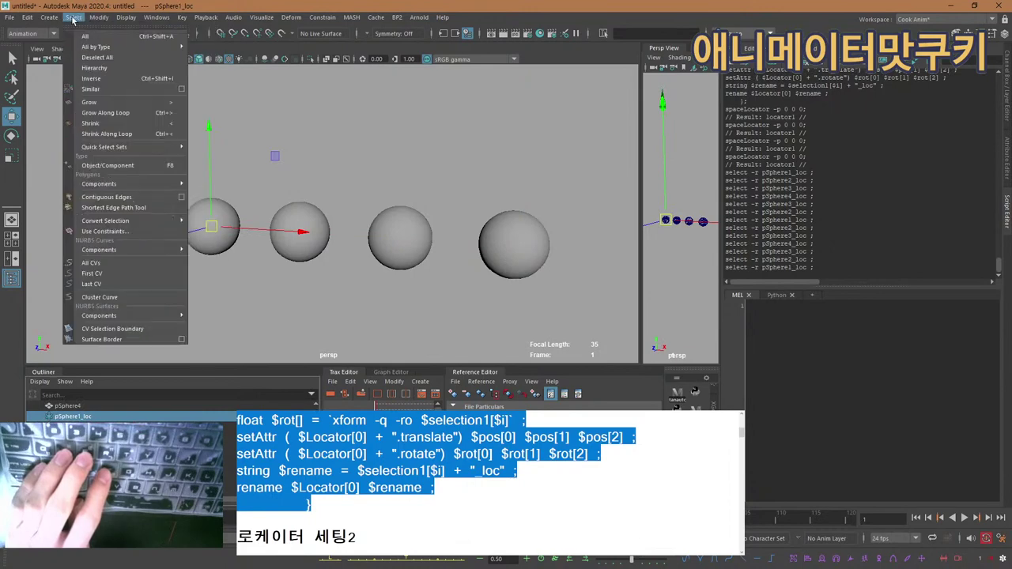
mouse_move(97, 18)
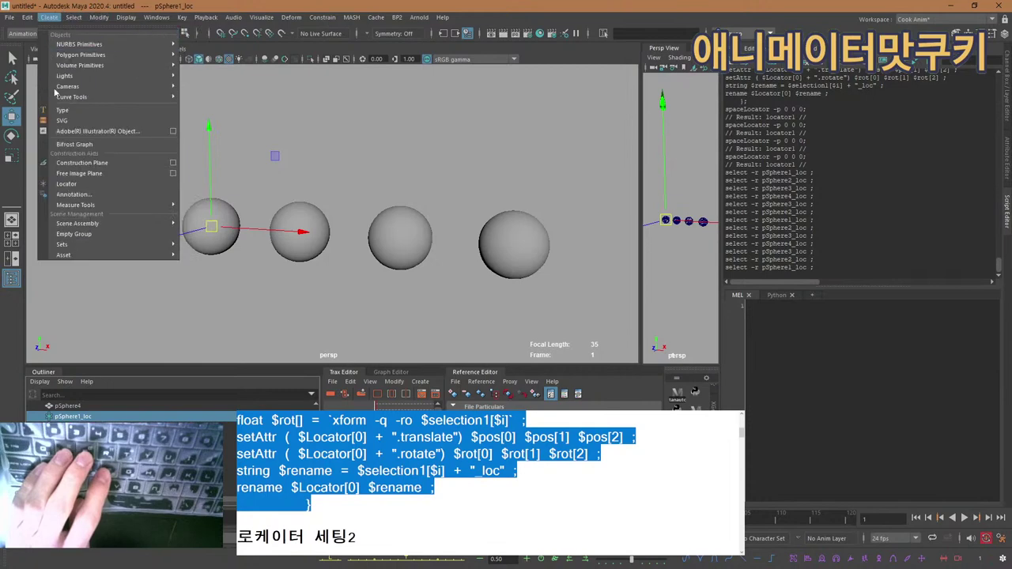
click(68, 184)
alt+middle_drag(151, 194, 242, 181)
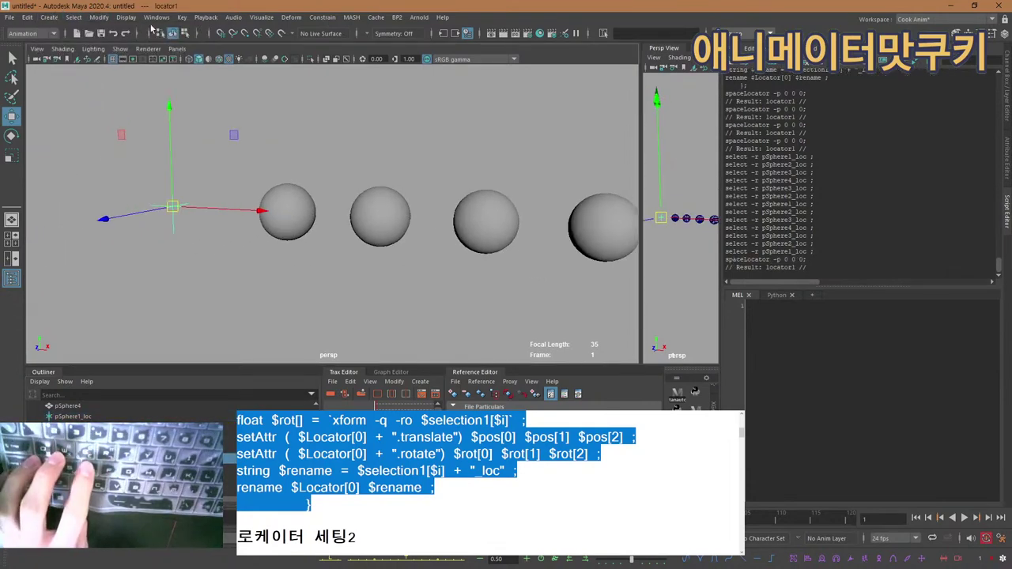
click(49, 17)
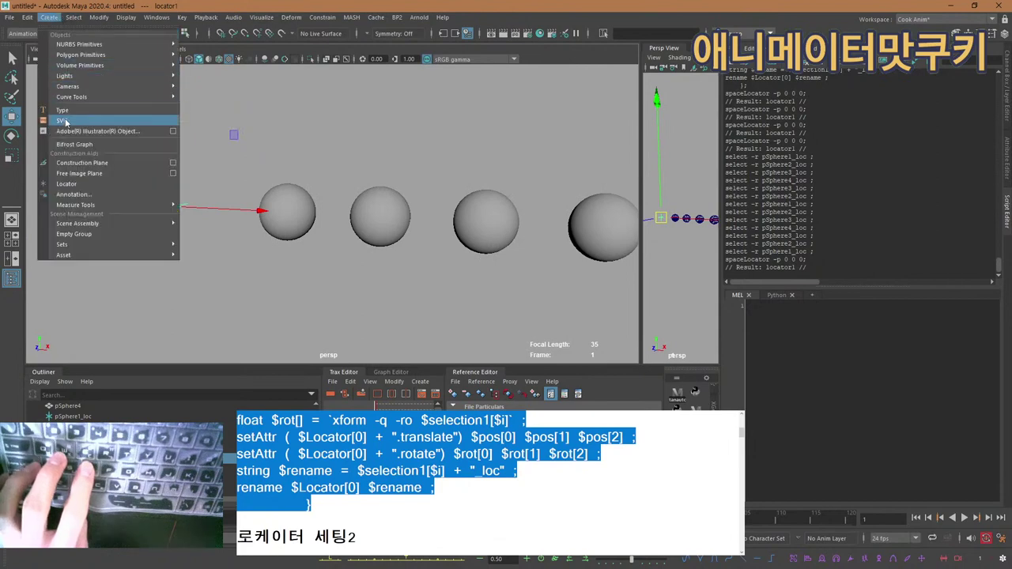
click(63, 190)
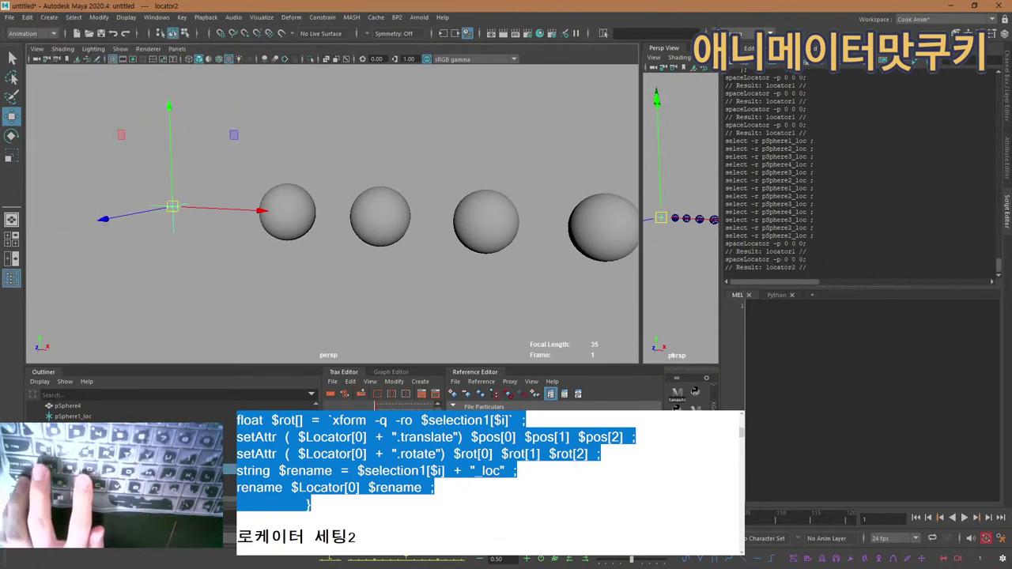
key(ctrl+d)
key(ctrl+d)
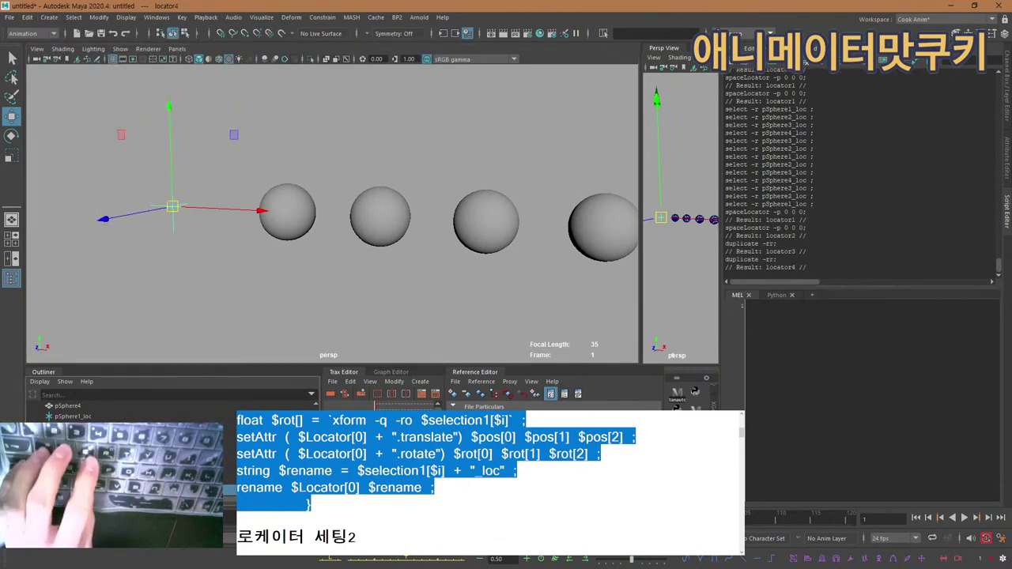
Select spheres and renamed locators one by one, and examine the transform values of pSphere3_loc.
click(92, 412)
key(q)
click(289, 211)
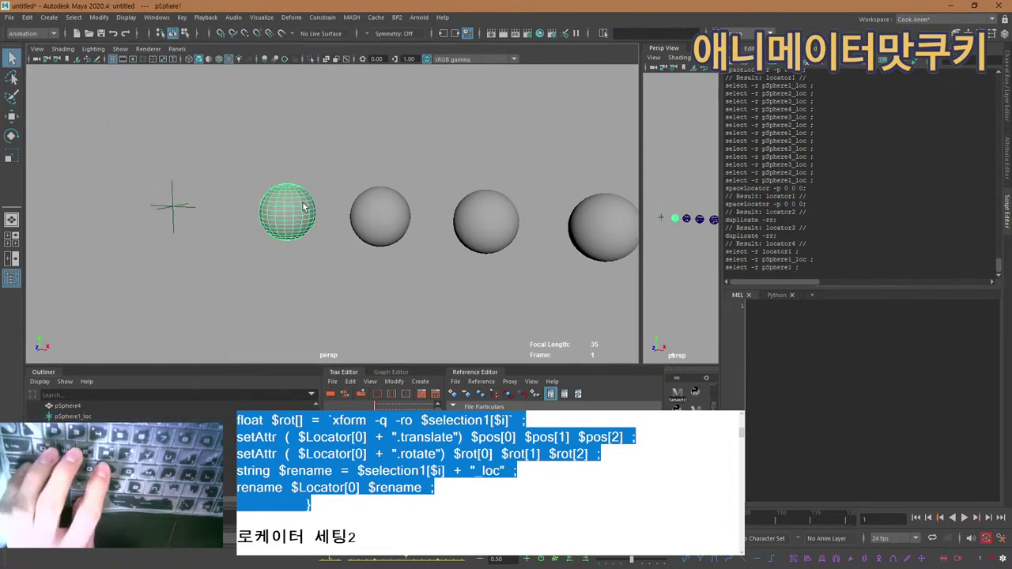
click(368, 194)
click(130, 427)
click(131, 447)
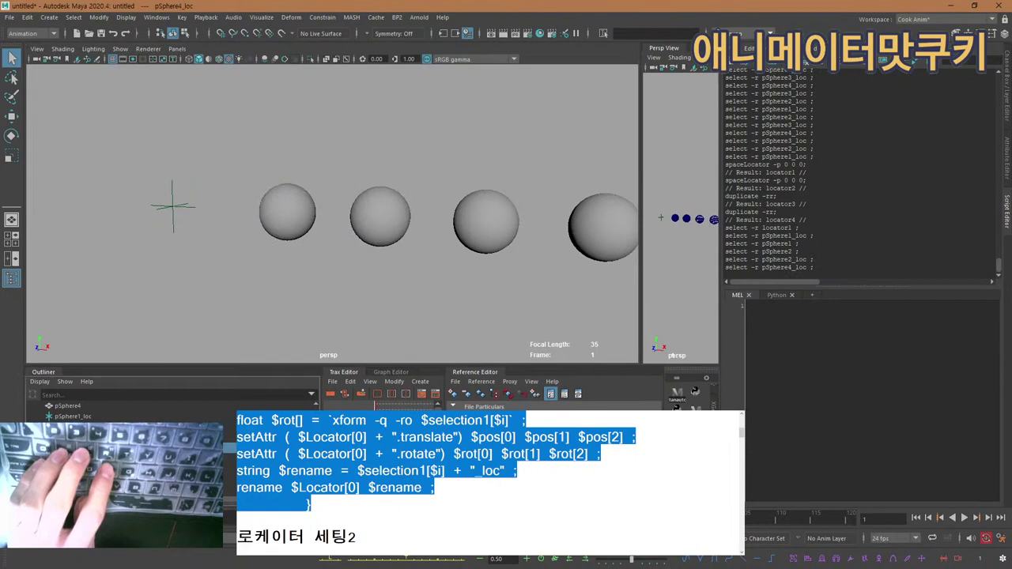
click(131, 437)
click(1007, 101)
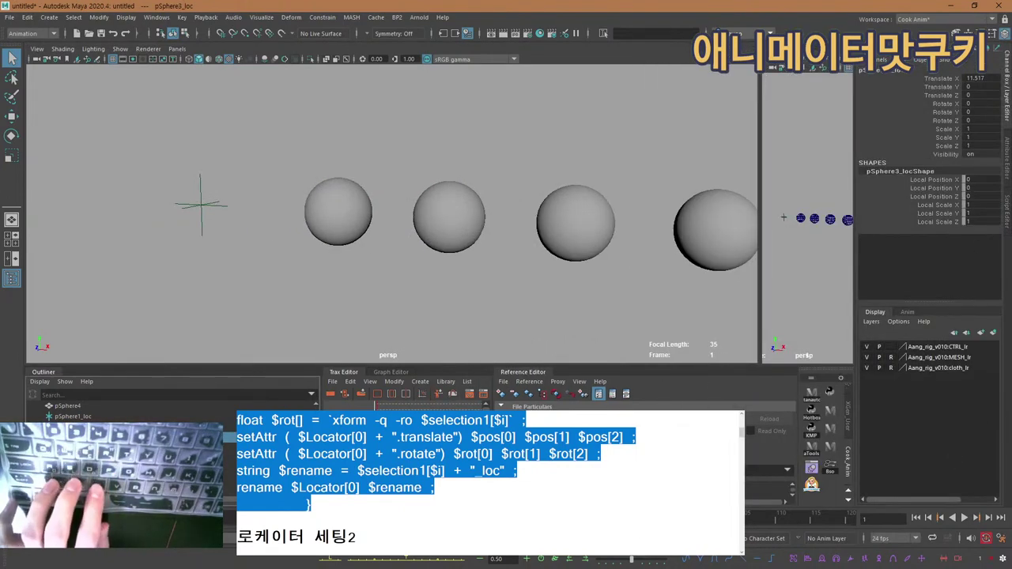
Bring back the Script Editor and point out the $rename line that adds the "_loc" suffix.
click(1007, 218)
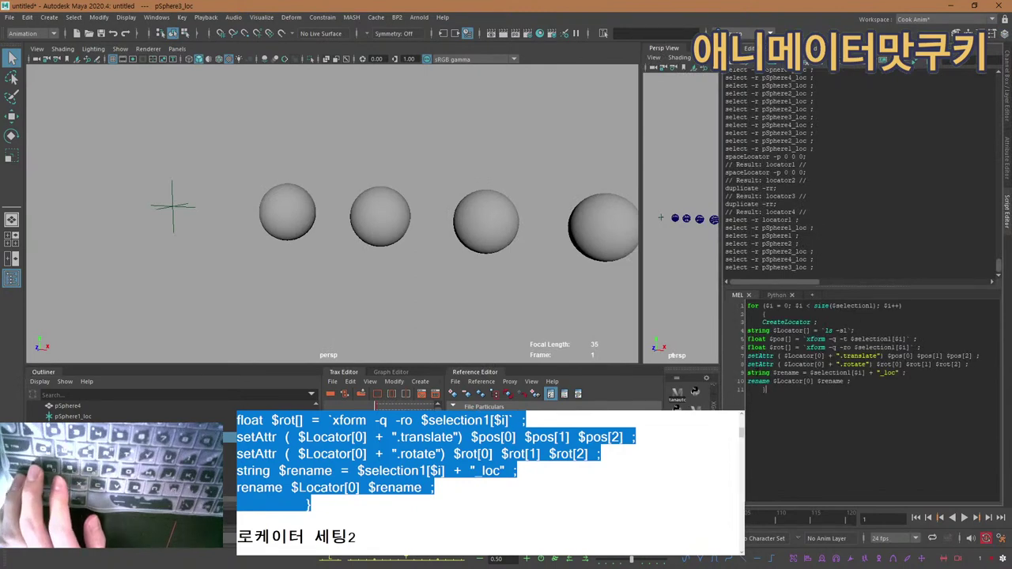
drag(906, 372, 758, 372)
drag(798, 373, 899, 373)
click(899, 373)
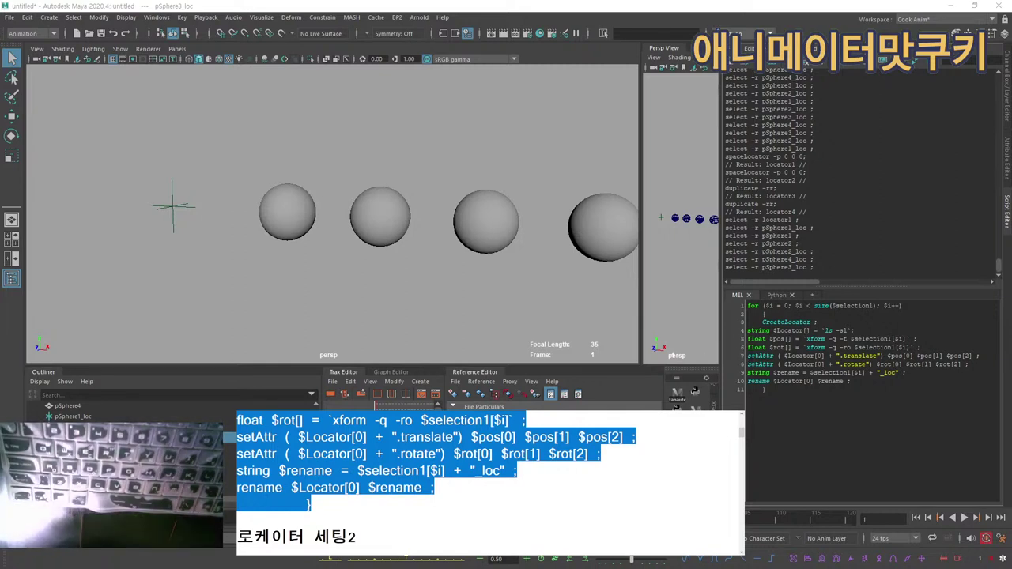
Highlight the whole locator loop, from the for line to the closing brace.
click(823, 396)
click(798, 372)
drag(823, 393, 765, 321)
drag(765, 390, 780, 347)
click(765, 390)
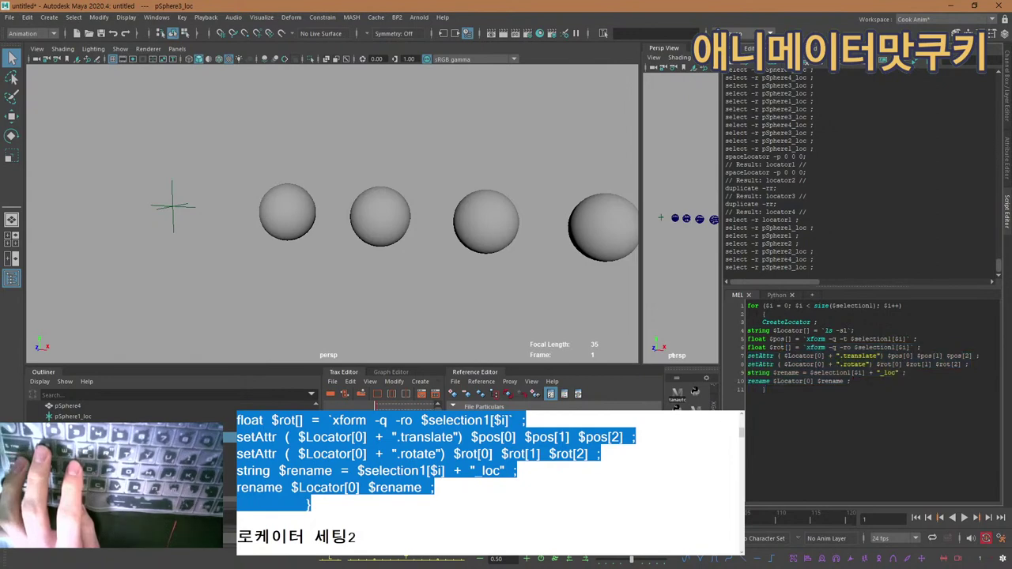
key(ctrl+a)
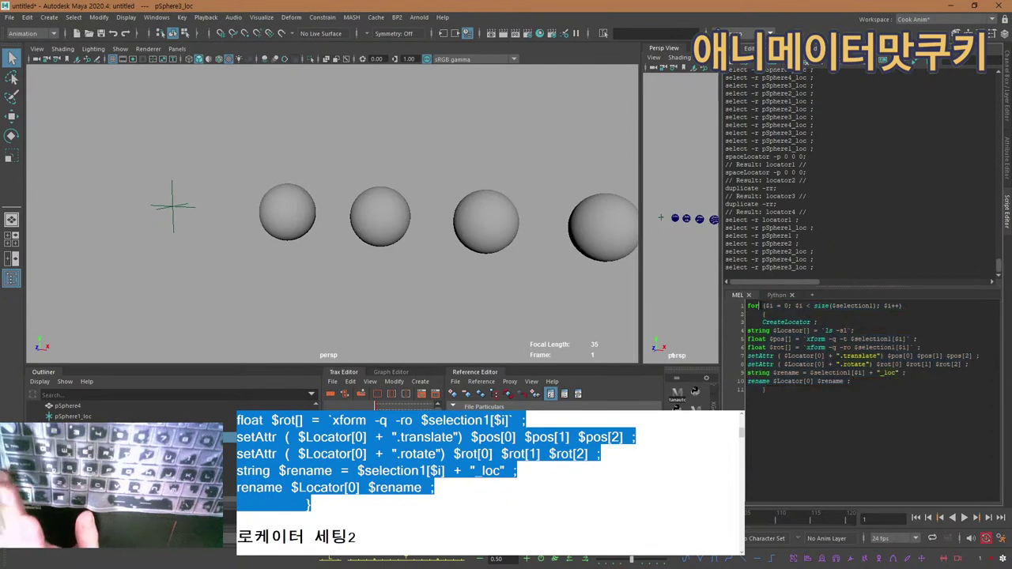
click(798, 410)
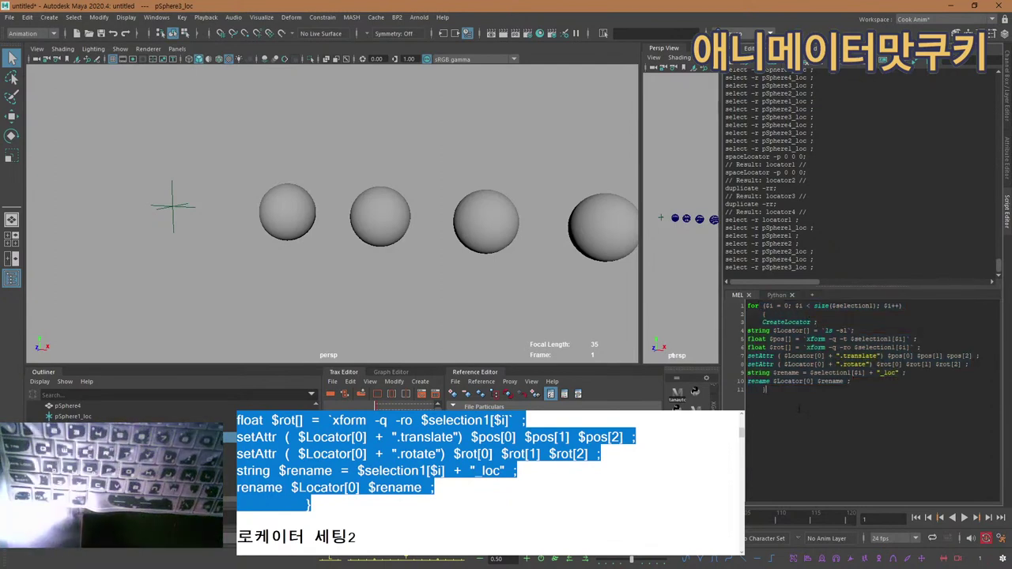
drag(798, 409, 747, 306)
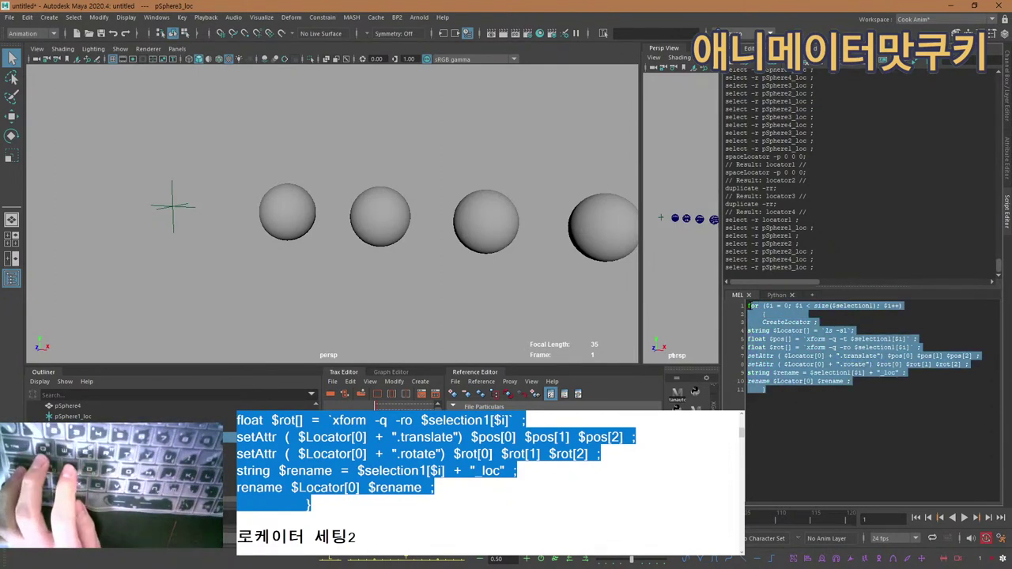
click(755, 307)
key(ctrl+a)
click(756, 308)
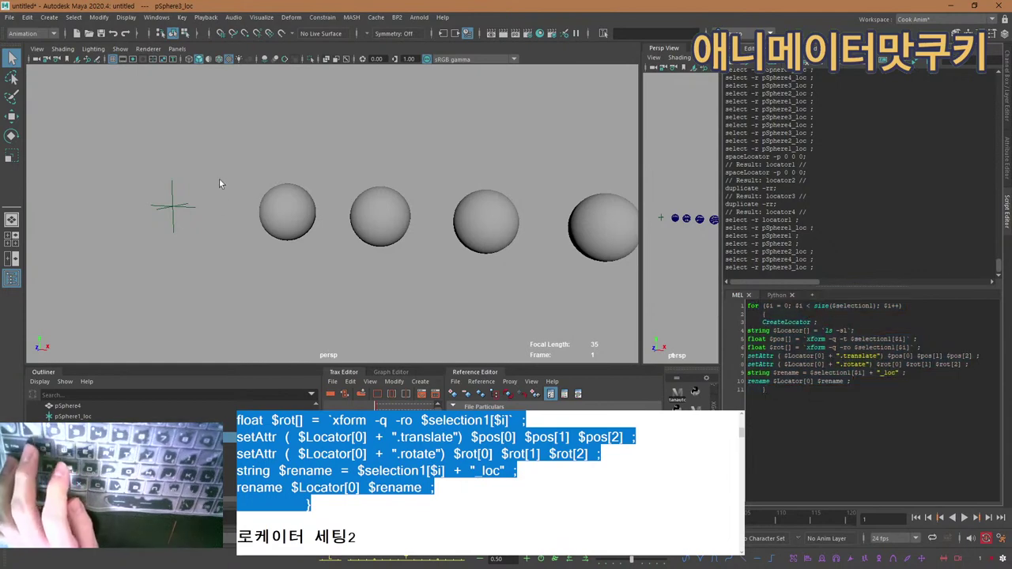
Select the four stacked locators at the origin, then only locator1, with the Move tool active.
scroll(231, 173, down, 4)
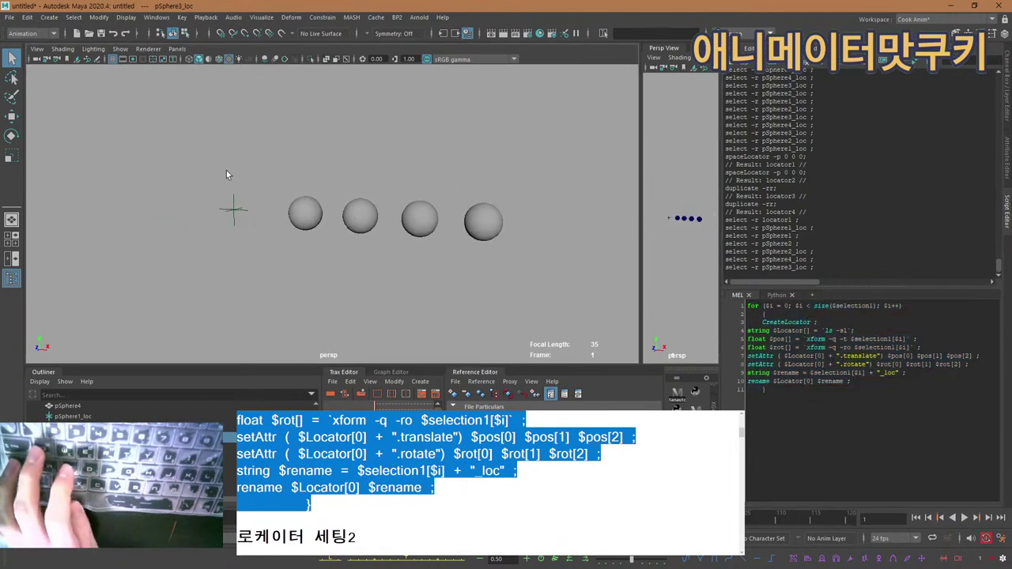
click(237, 179)
drag(250, 184, 208, 232)
scroll(238, 189, up, 2)
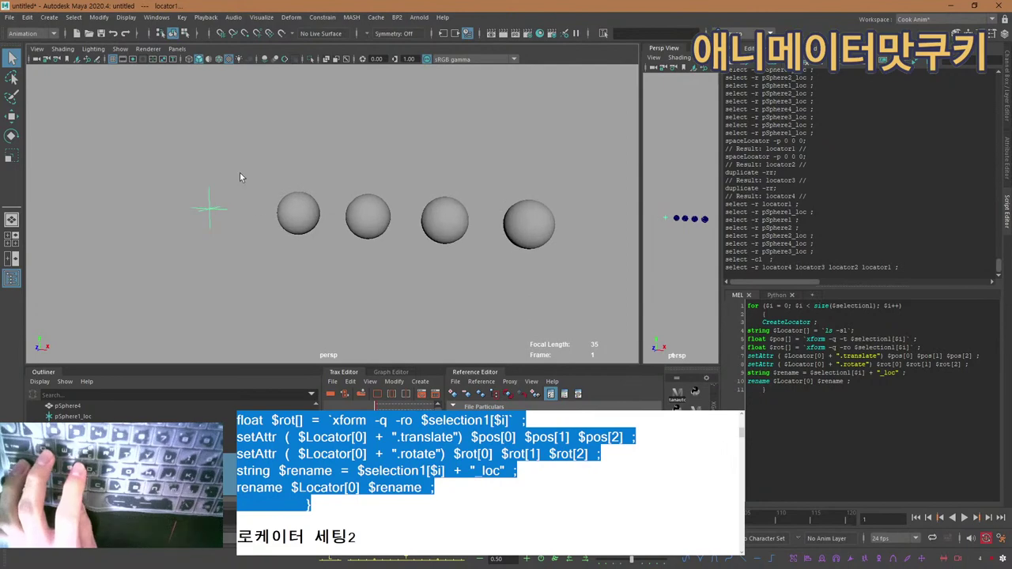
alt+drag(240, 175, 200, 231)
click(226, 215)
key(w)
click(262, 162)
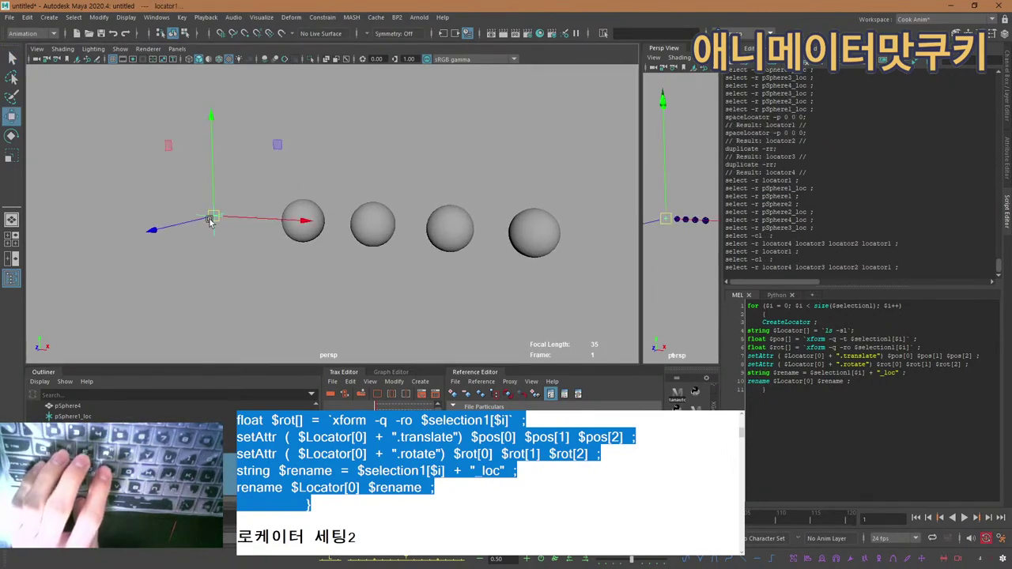
click(219, 231)
click(215, 216)
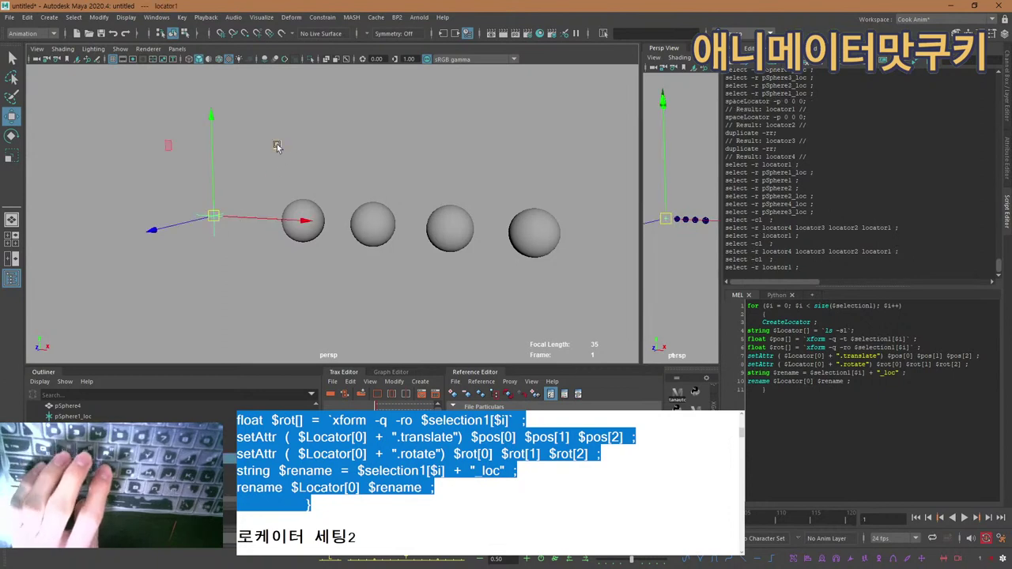
Try moving locator1 above the first sphere and along X past the fourth, then undo both moves.
middle_drag(276, 146, 361, 124)
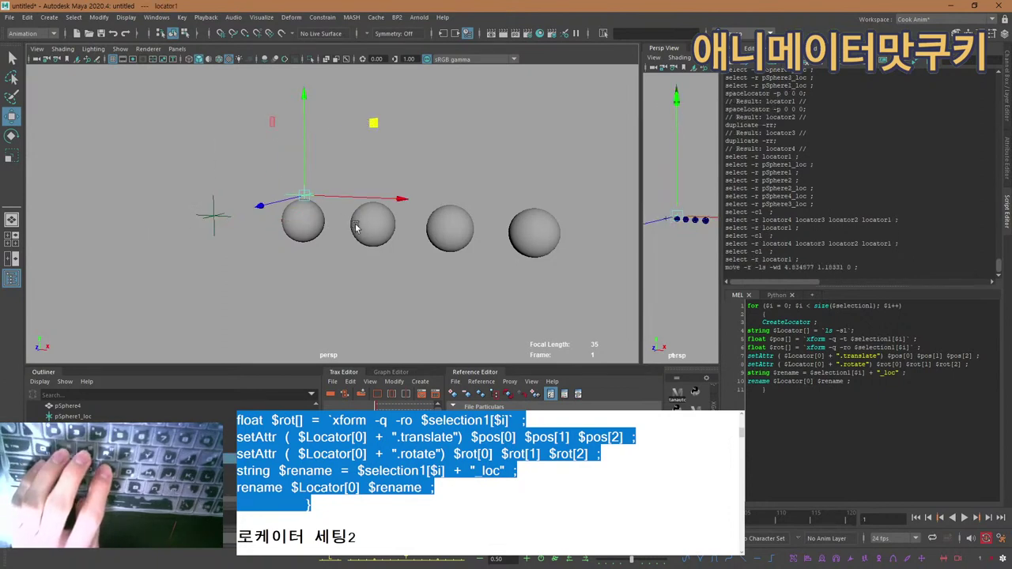
drag(387, 198, 637, 193)
key(ctrl+z)
key(ctrl+z)
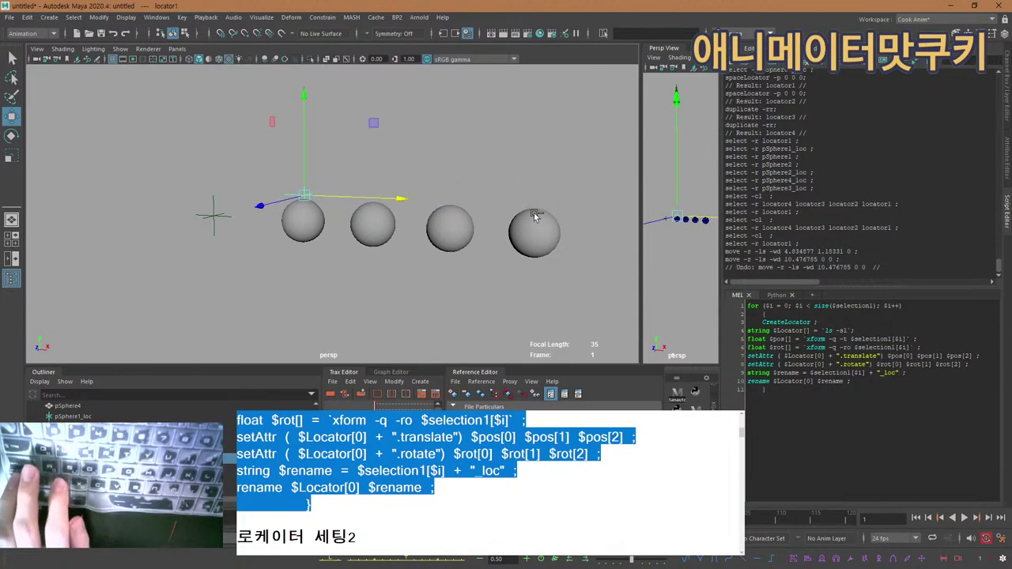
Point out the opening lines and the closing brace of the locator loop.
drag(747, 330, 758, 306)
click(769, 390)
click(738, 311)
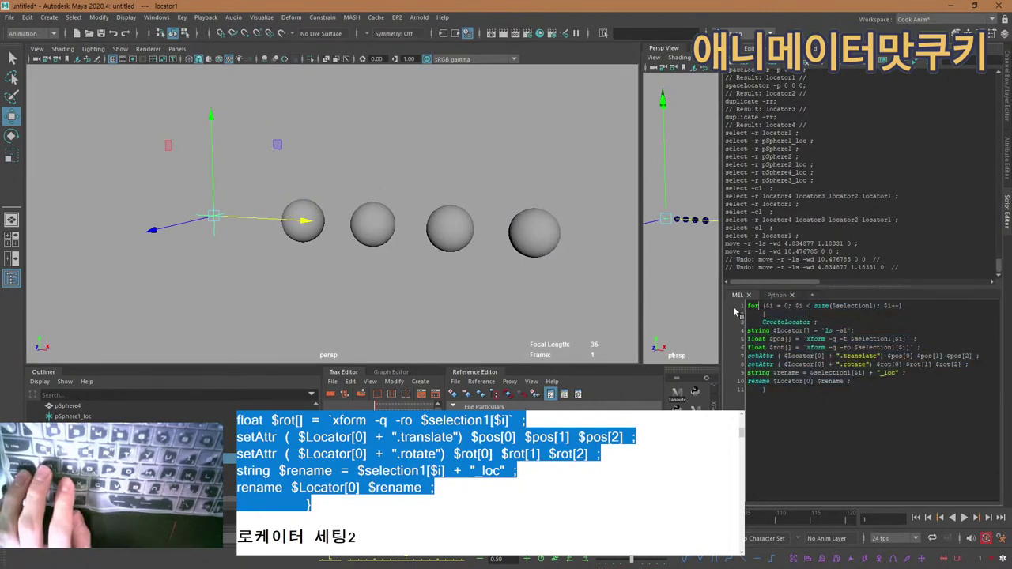
Clear the selection and select the four spheres in row order, including the locators caught on them.
click(365, 319)
drag(325, 303, 300, 213)
drag(387, 153, 384, 200)
shift+click(386, 213)
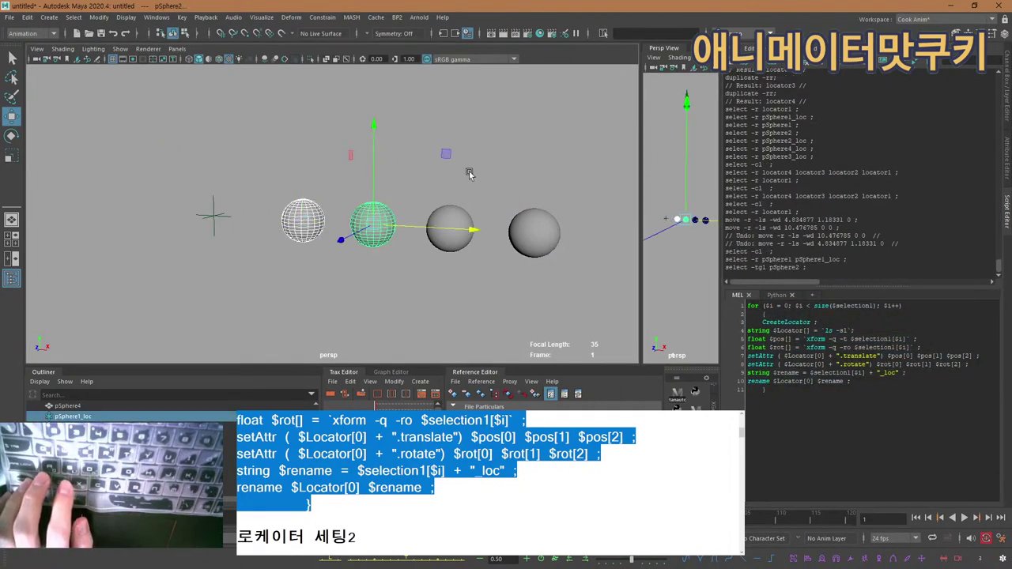
shift+click(436, 231)
shift+click(524, 215)
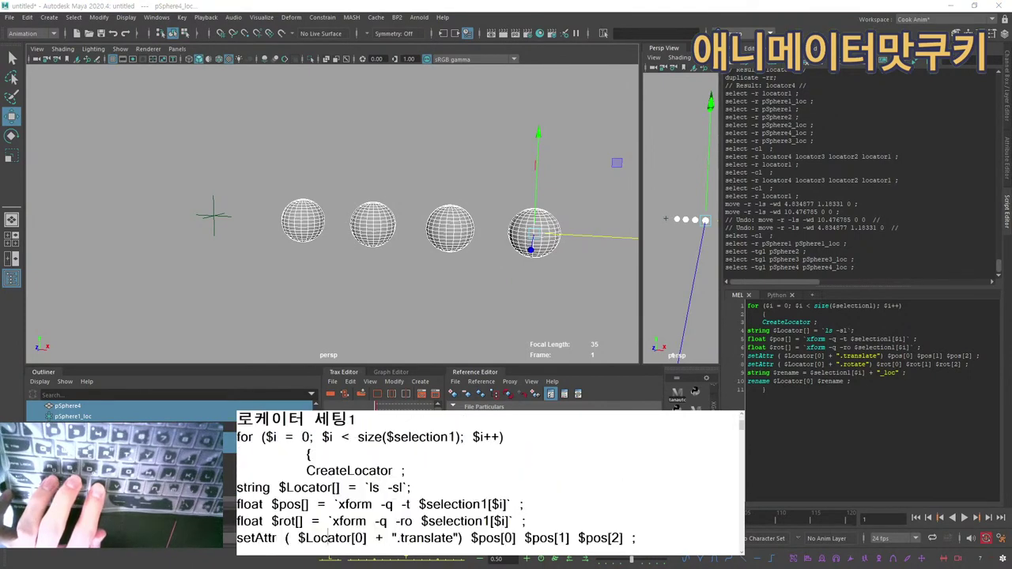
Highlight the full MEL loop, then place the text cursor in its $rot line.
drag(804, 399, 735, 294)
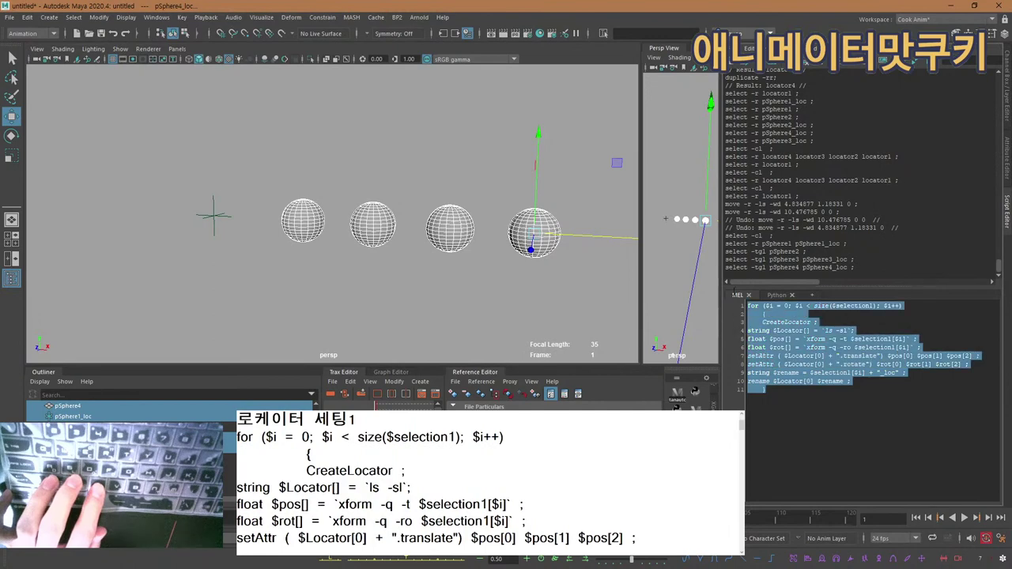
click(818, 347)
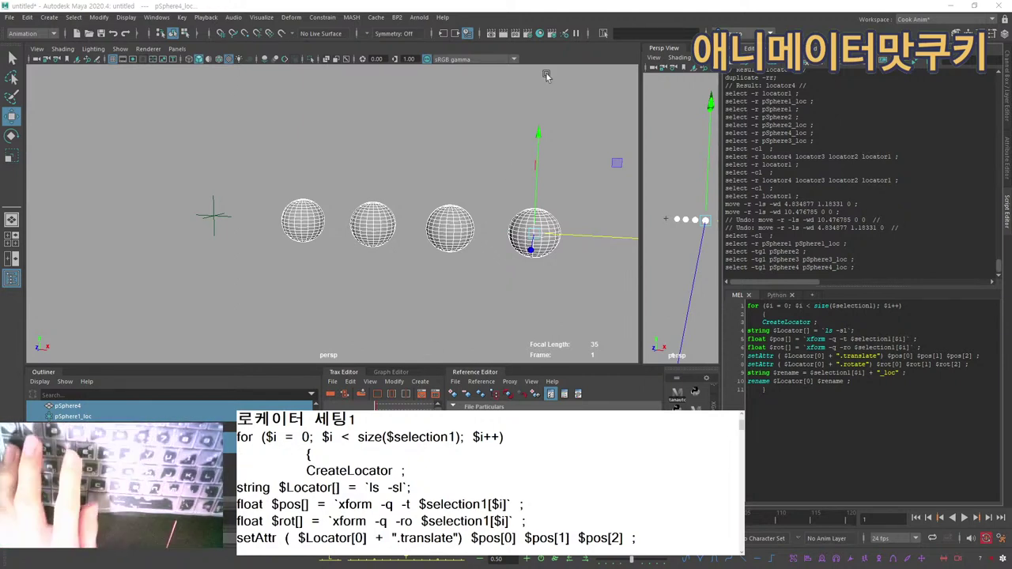
Switch the perspective view to shaded display, select the four spheres individually in row order, and clear the selection.
alt+drag(387, 233, 394, 245)
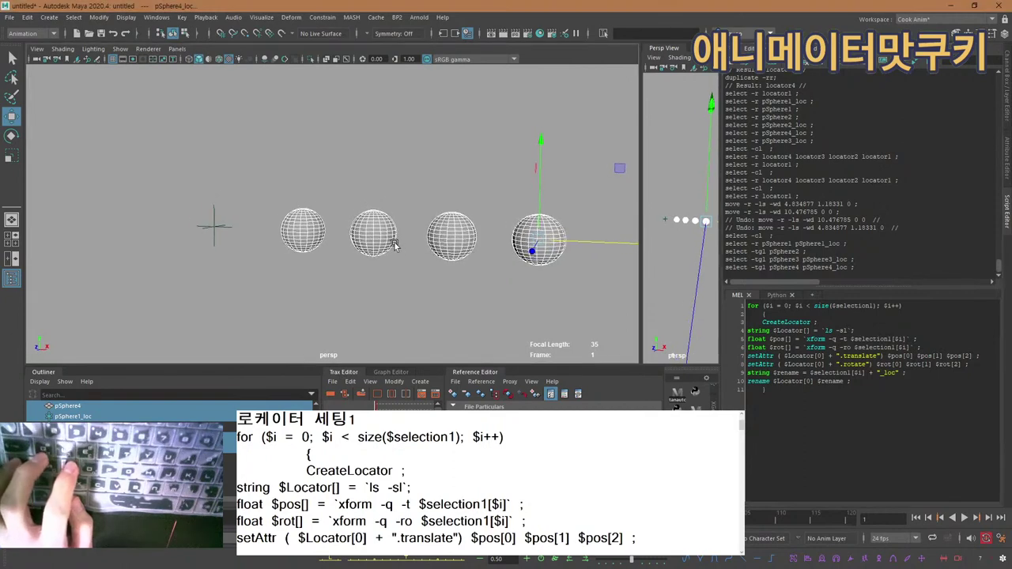
key(5)
click(375, 175)
key(q)
click(293, 226)
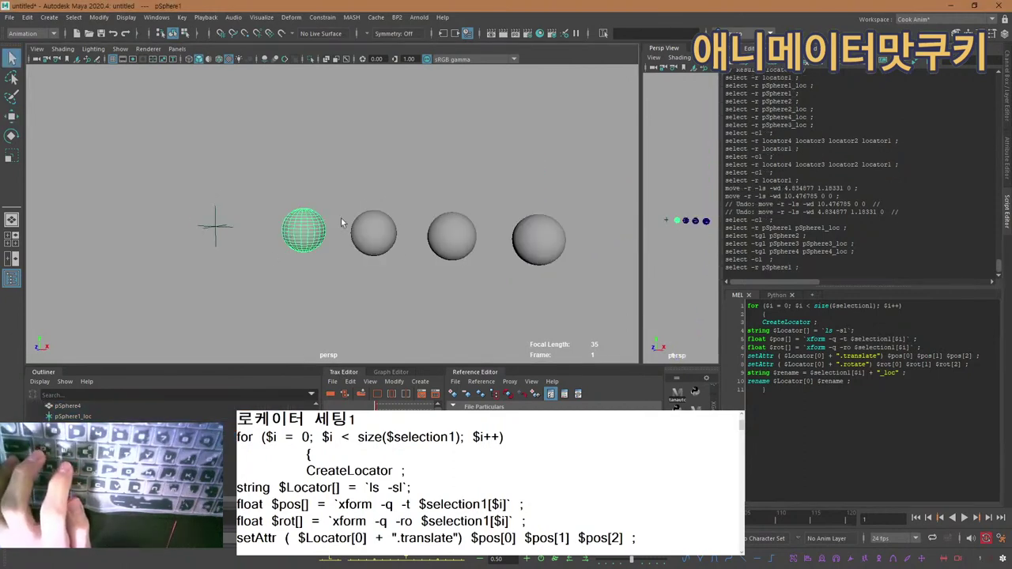
click(386, 230)
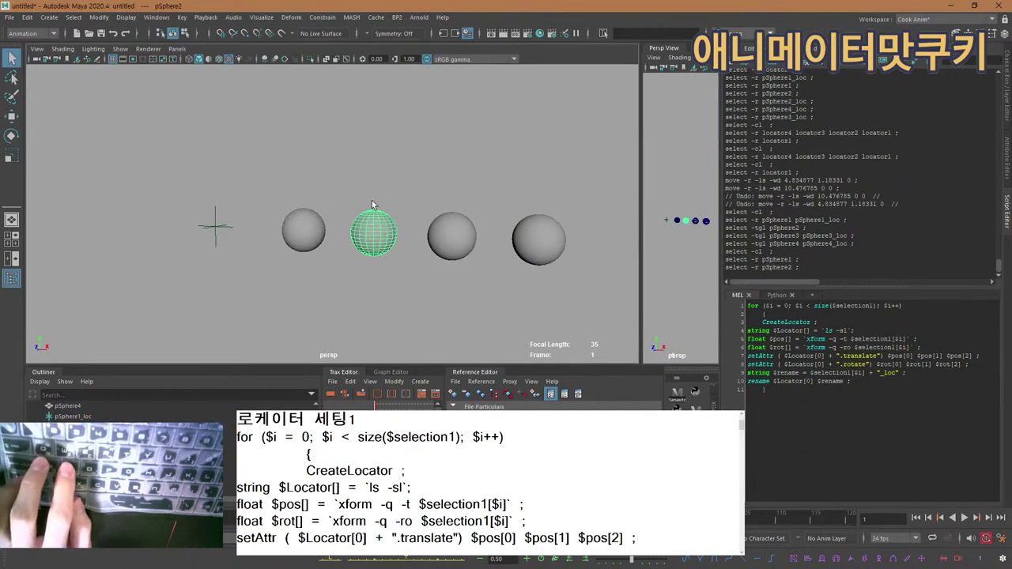
click(454, 254)
click(570, 238)
click(561, 230)
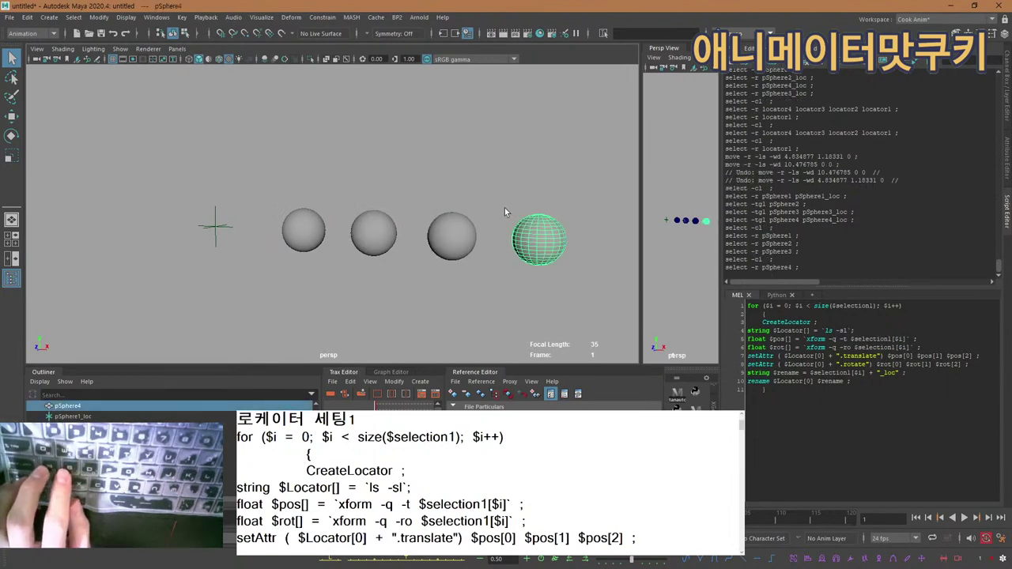
alt+drag(450, 188, 458, 196)
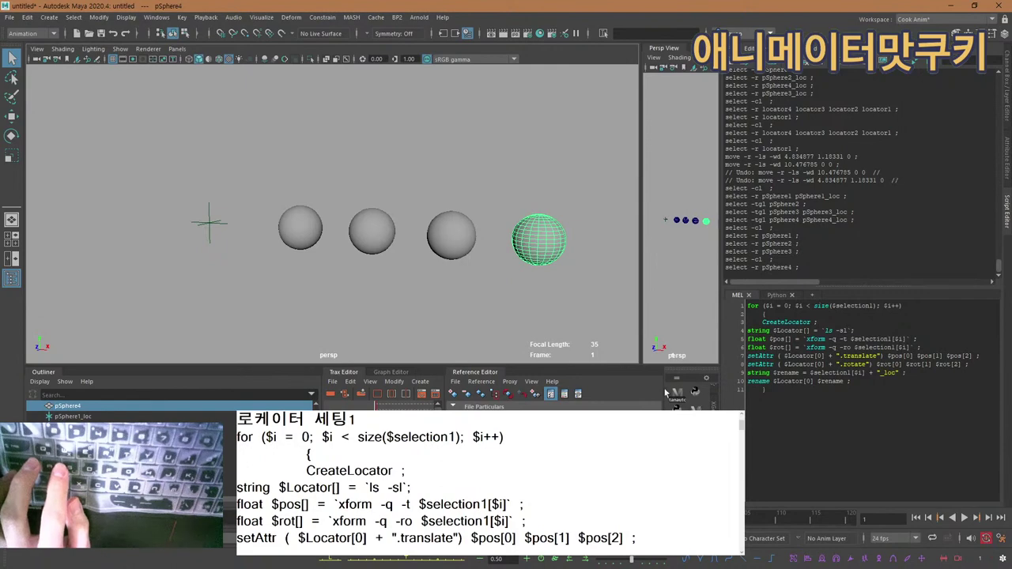
click(344, 181)
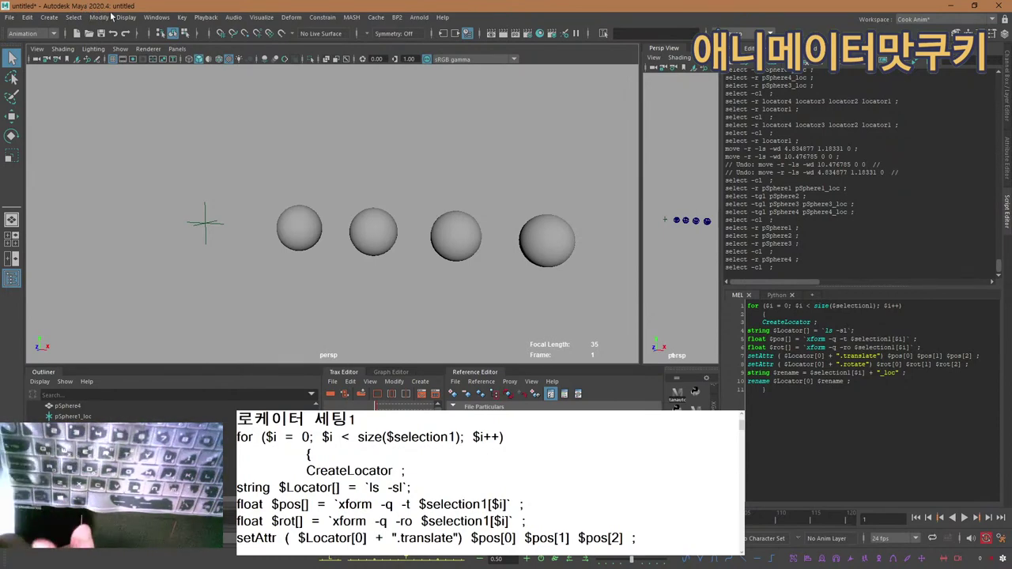
Select each sphere individually from the first to the fourth, then return through the second sphere to the first.
click(299, 230)
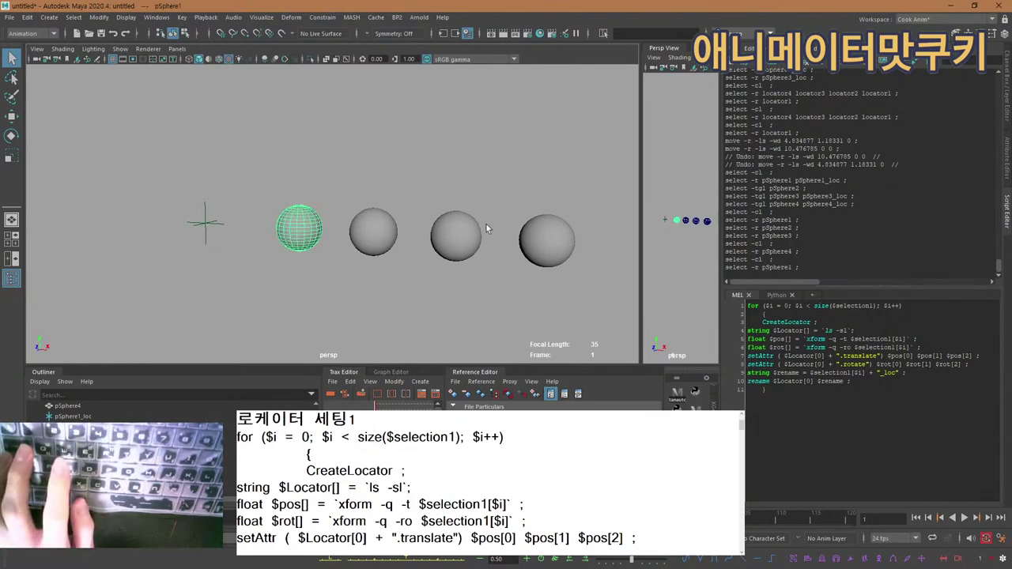
alt+drag(418, 185, 369, 207)
alt+right_drag(369, 206, 310, 225)
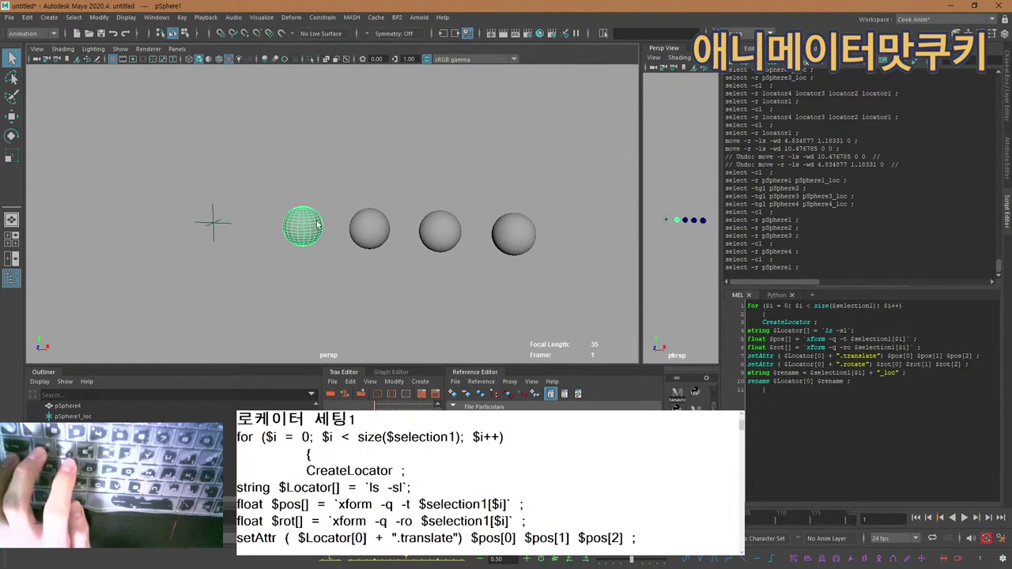
click(371, 237)
click(447, 229)
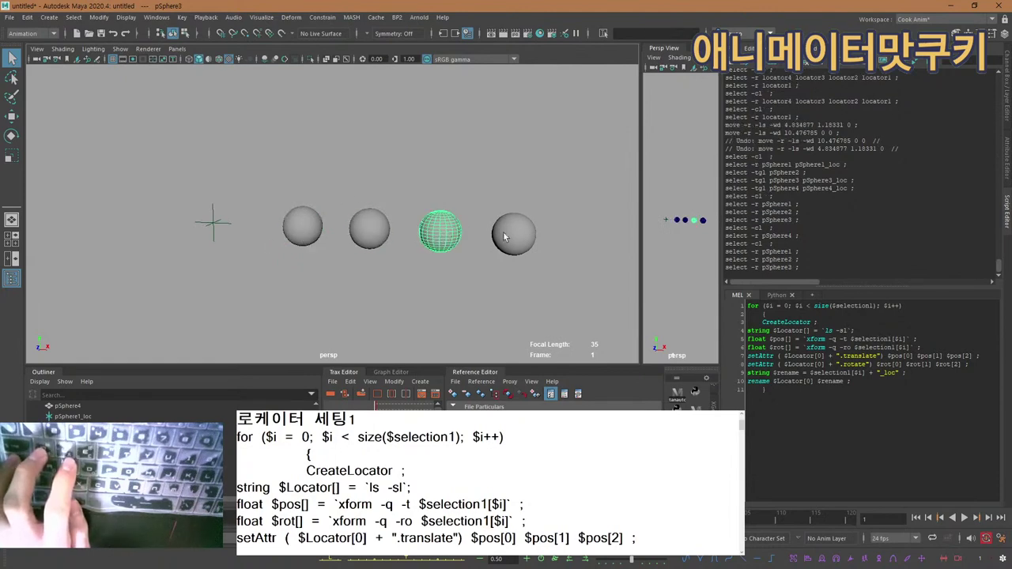
click(506, 236)
click(415, 240)
click(367, 229)
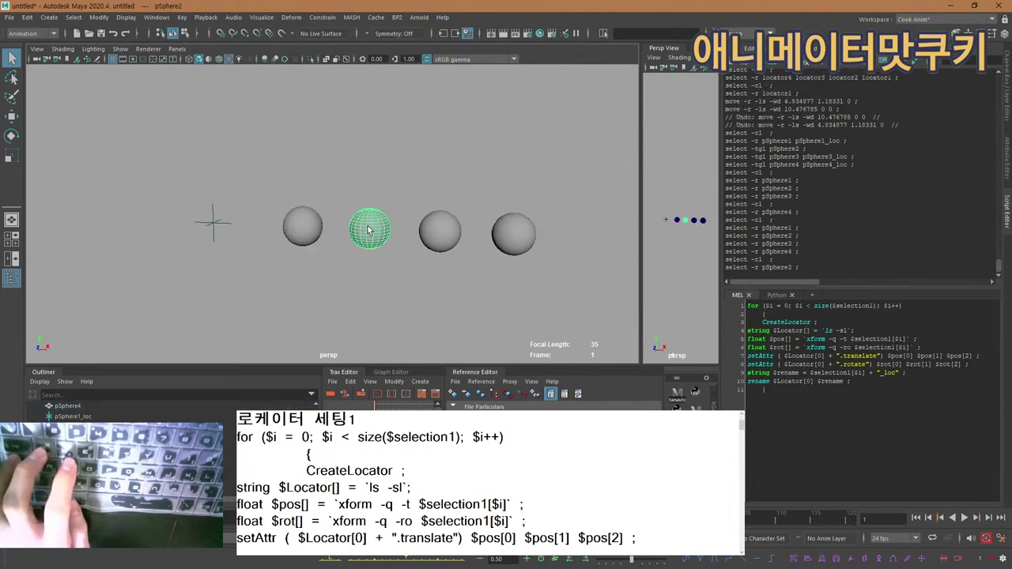
click(303, 227)
alt+right_drag(308, 221, 385, 183)
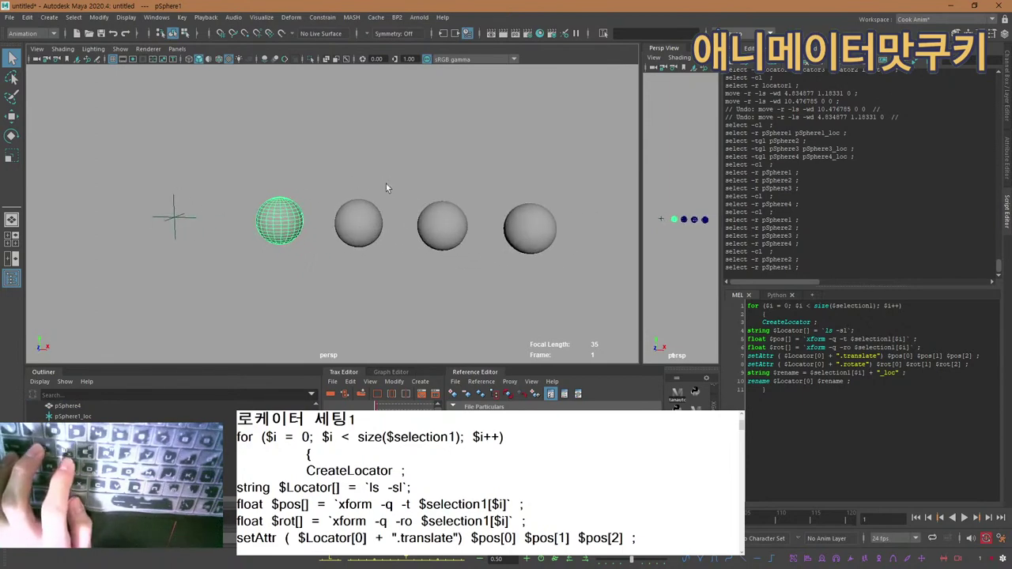
Select the second, third and fourth spheres individually, return to the third and second, and clear the selection.
click(357, 224)
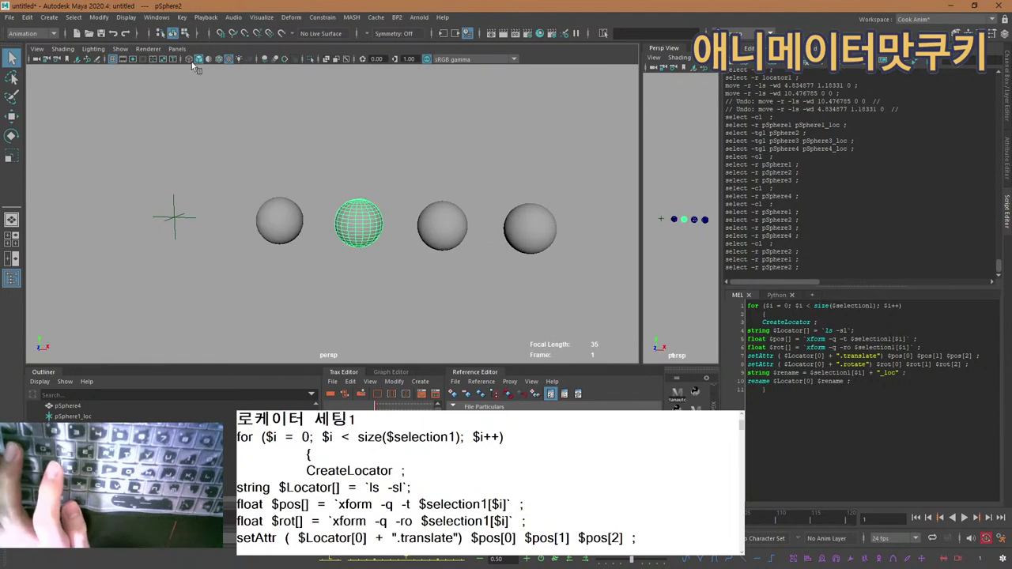
click(455, 231)
click(534, 233)
click(461, 212)
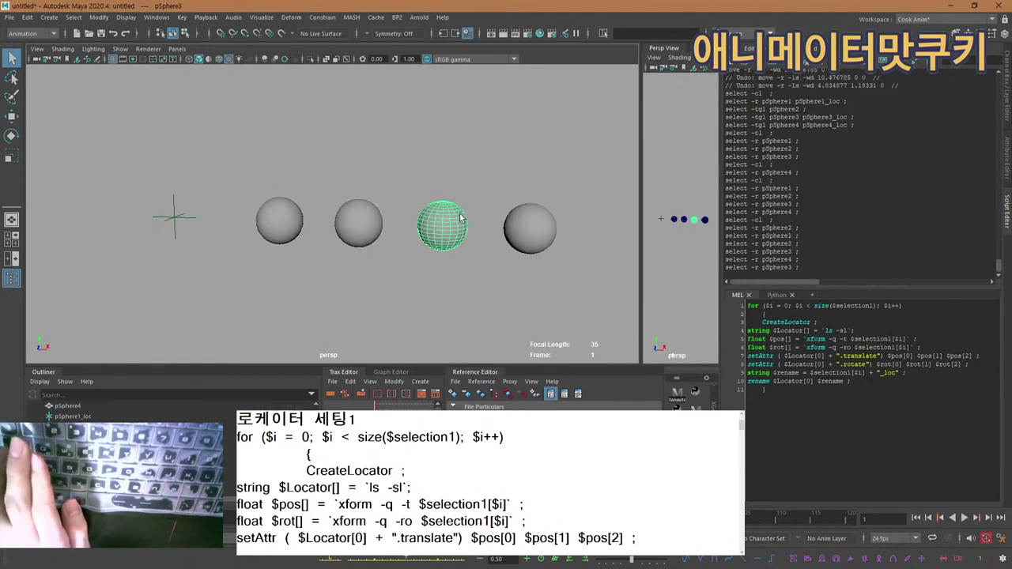
click(373, 236)
click(329, 316)
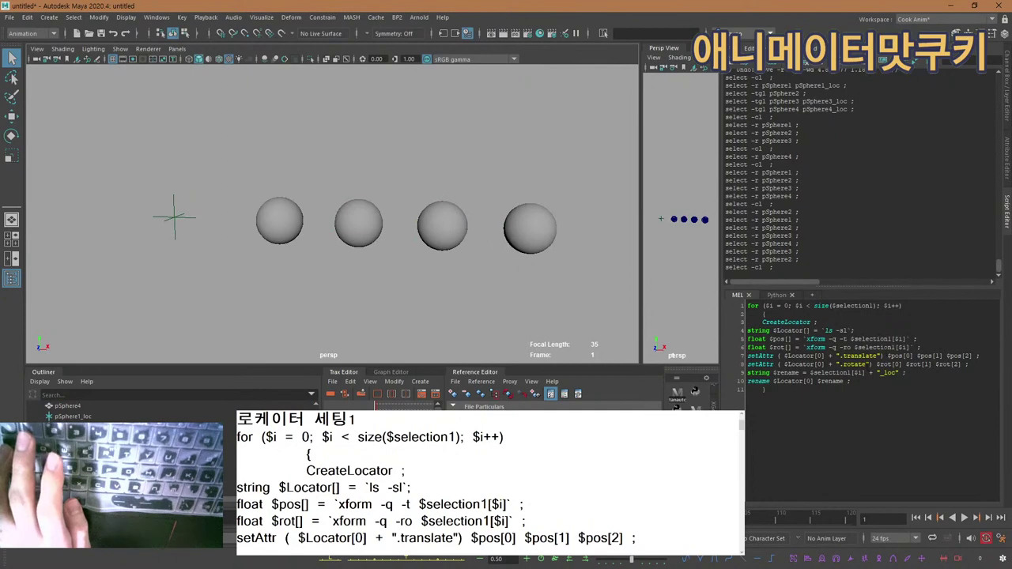
Highlight the full MEL loop, select the first sphere in the view, and highlight the loop again.
drag(791, 393, 736, 308)
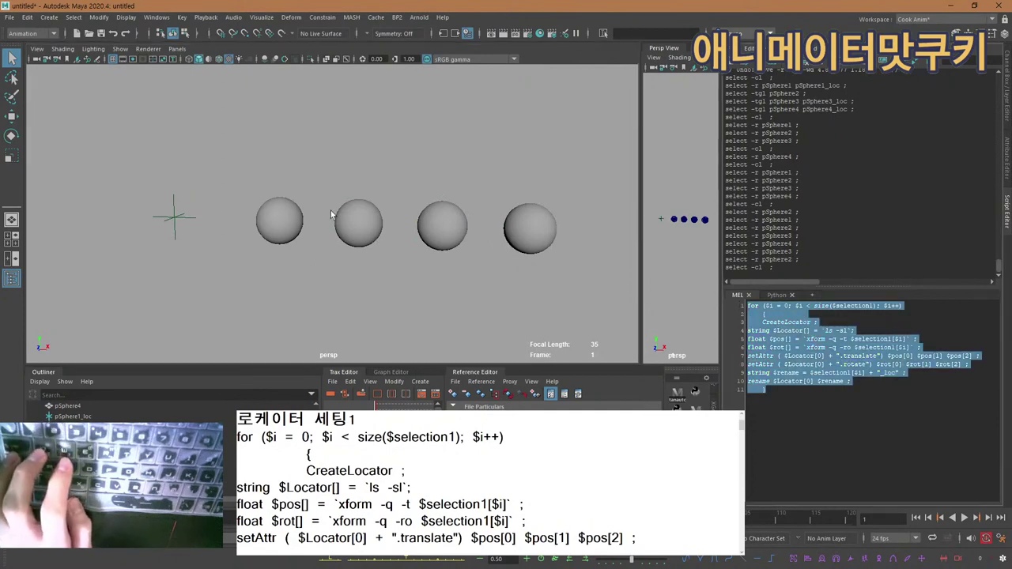
alt+middle_drag(330, 210, 302, 236)
alt+right_drag(290, 210, 323, 226)
alt+middle_drag(323, 226, 340, 164)
alt+right_drag(340, 165, 311, 174)
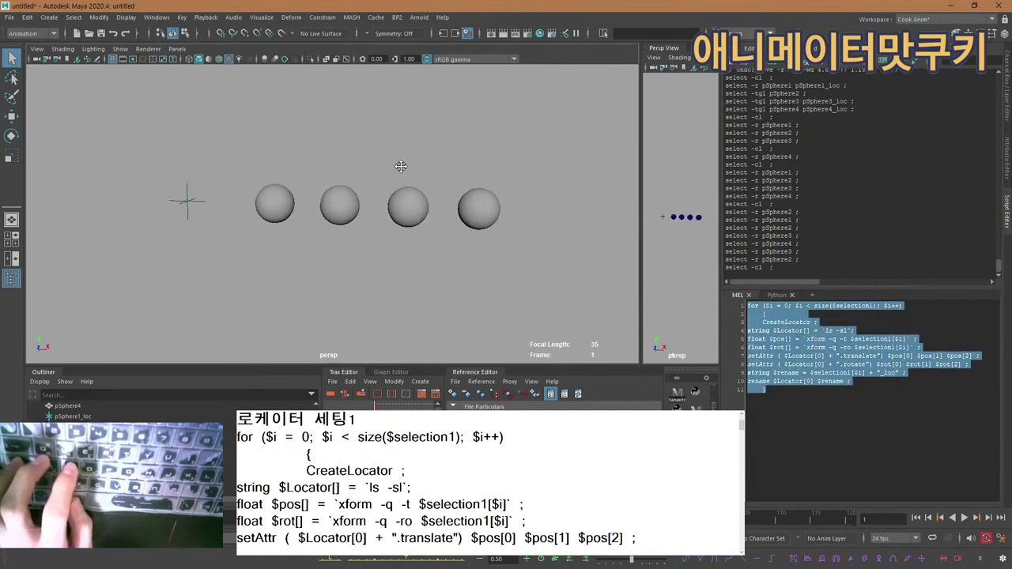
click(285, 207)
mouse_move(800, 392)
mouse_down()
mouse_move(747, 306)
mouse_move(795, 390)
mouse_up()
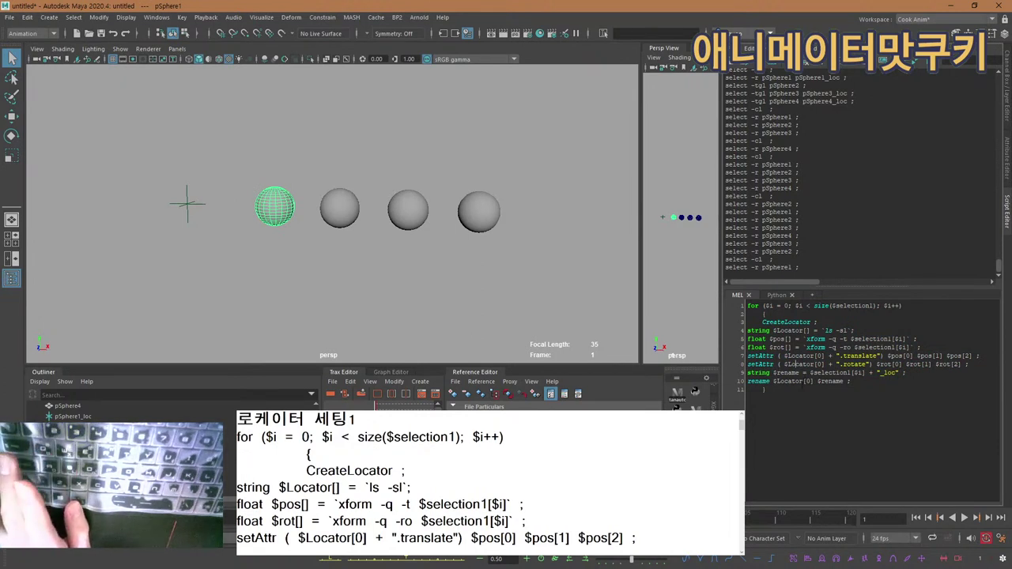
drag(808, 447, 752, 308)
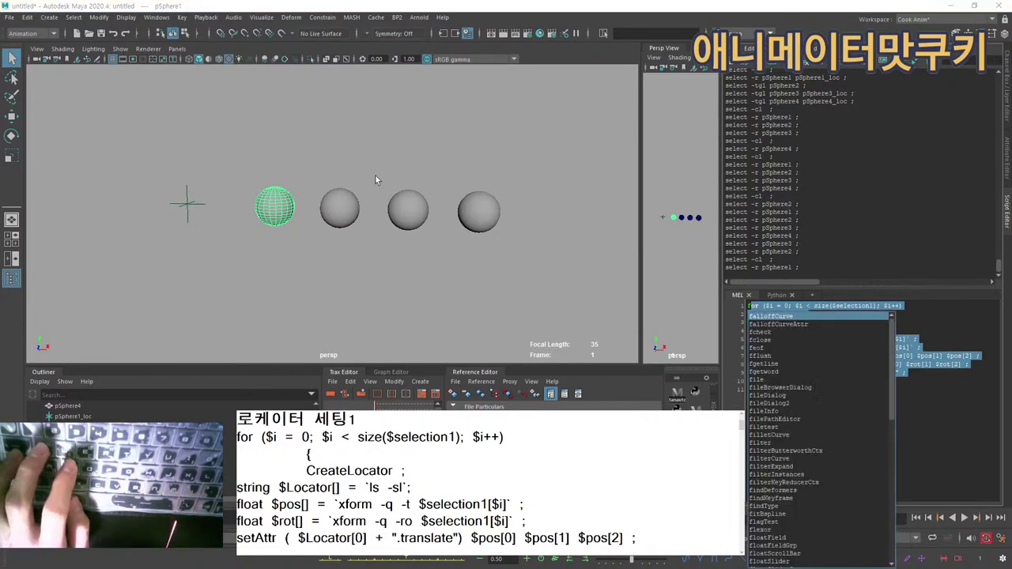
Clear the selection, select the four spheres one at a time in row order, and deselect everything.
alt+middle_drag(375, 177, 386, 193)
alt+right_drag(387, 193, 420, 186)
click(343, 191)
click(281, 225)
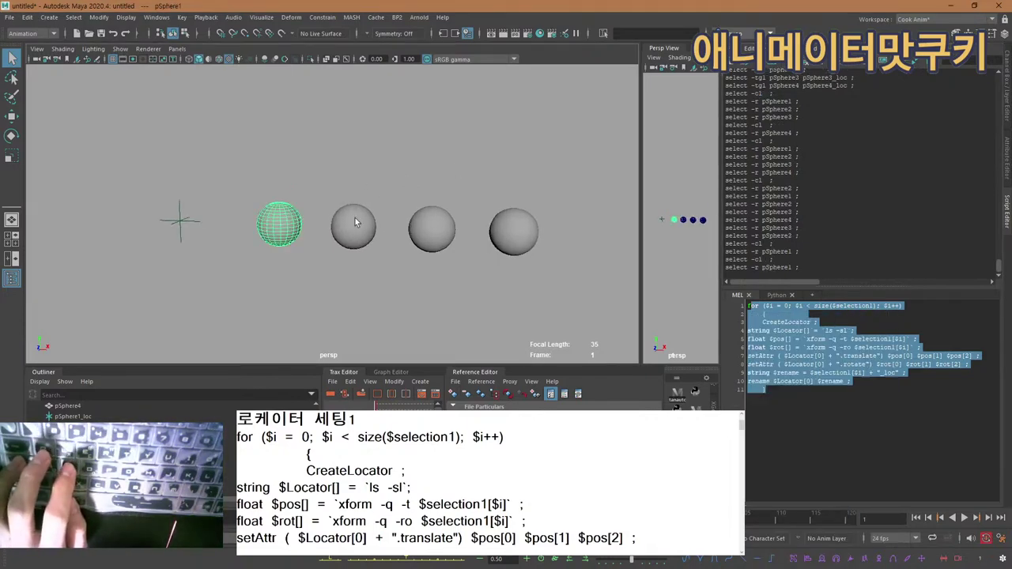
click(355, 223)
click(435, 222)
click(510, 229)
click(491, 274)
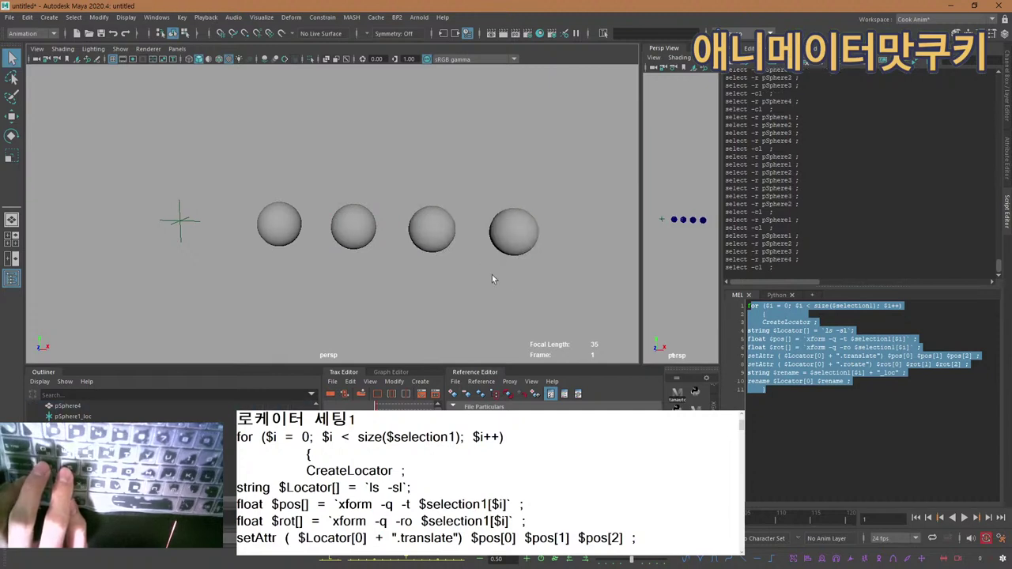
Select the third, second and first spheres individually, reselect the second, and highlight the whole MEL script.
click(432, 231)
click(352, 237)
click(288, 226)
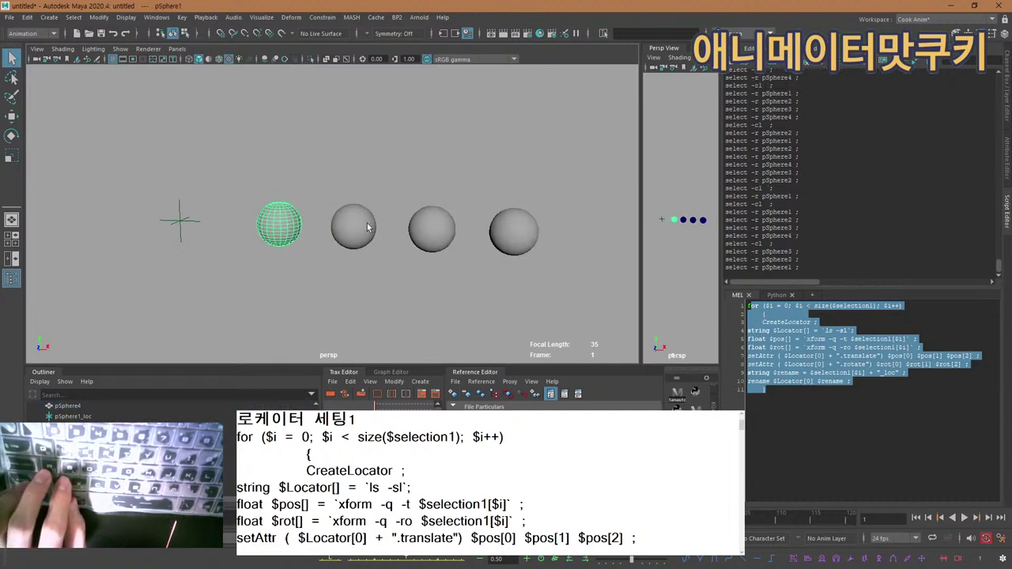
click(369, 228)
click(794, 381)
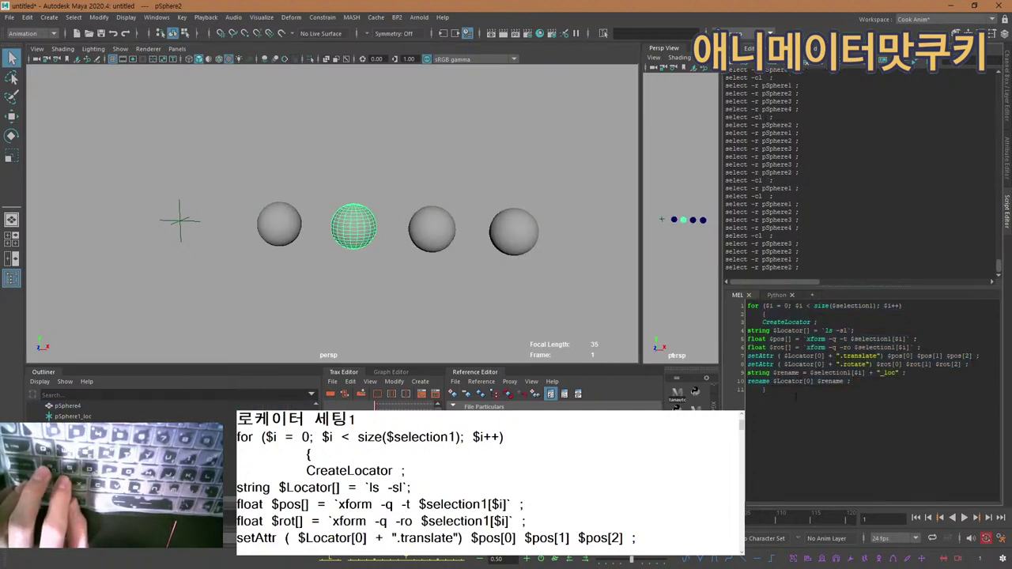
key(ctrl+a)
Select the spheres individually out to the fourth and back to the first, then clear the selection.
click(289, 240)
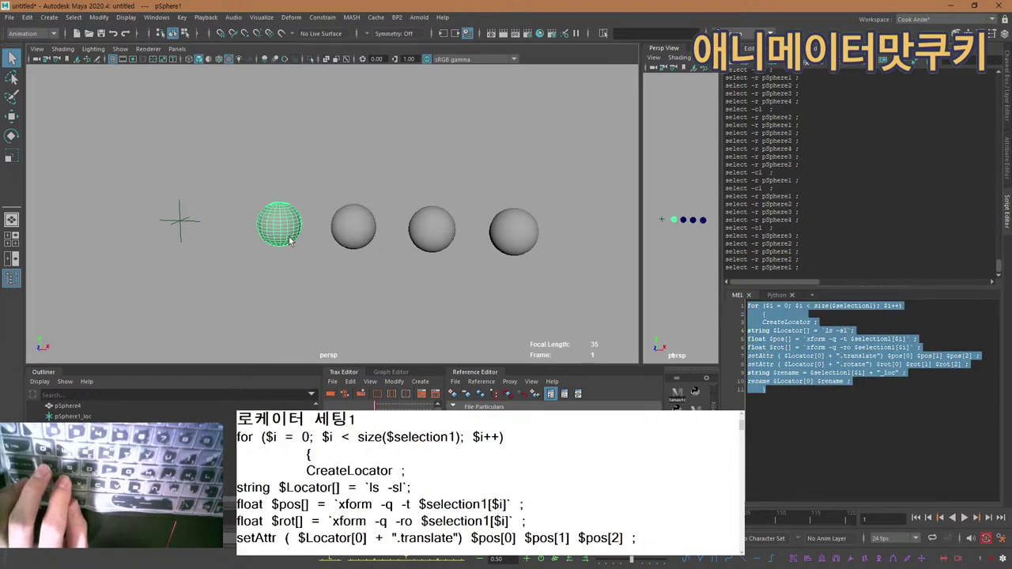
click(347, 230)
click(457, 220)
click(445, 226)
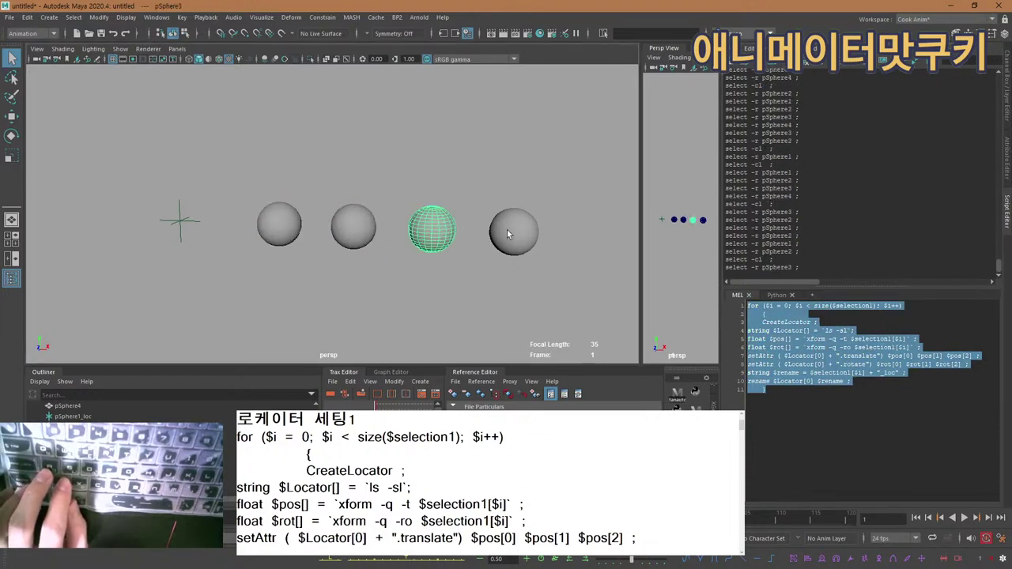
click(508, 230)
click(435, 232)
click(355, 230)
click(286, 237)
click(298, 318)
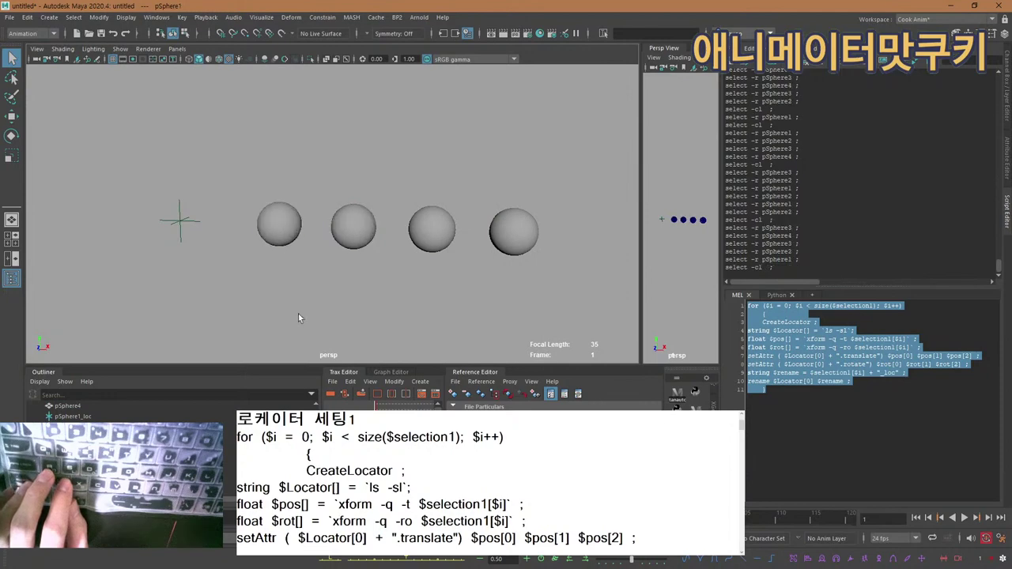
Highlight the MEL loop and deselect its text, then box-select the last spheres and reselect single spheres, ending on the first.
drag(857, 419, 747, 305)
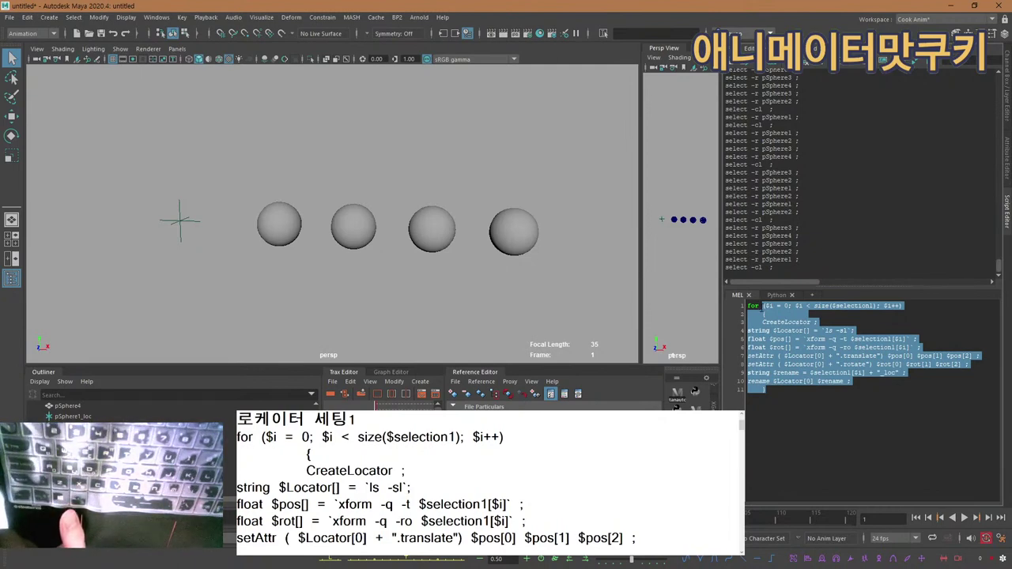
click(897, 382)
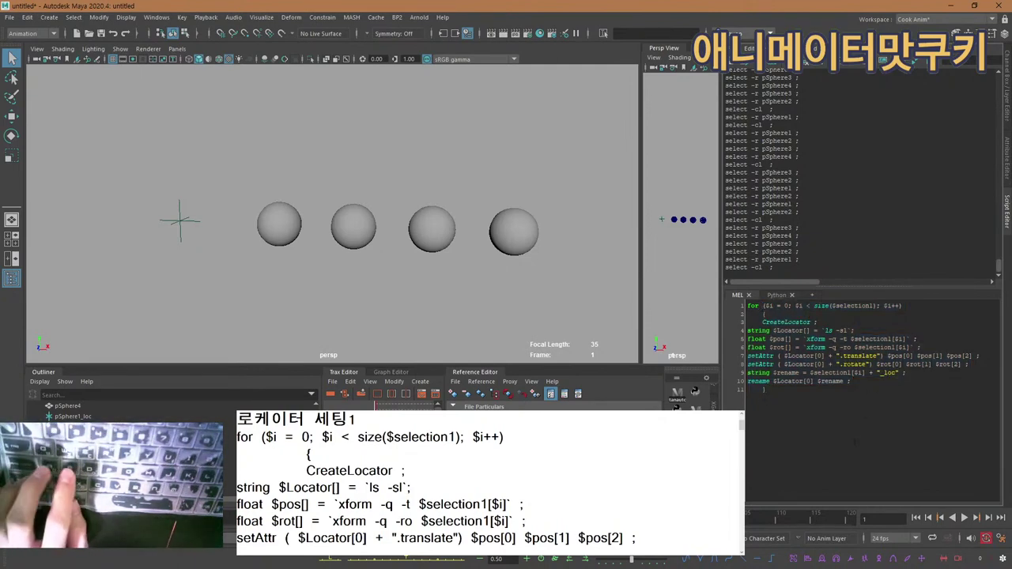
drag(555, 266, 302, 250)
click(266, 236)
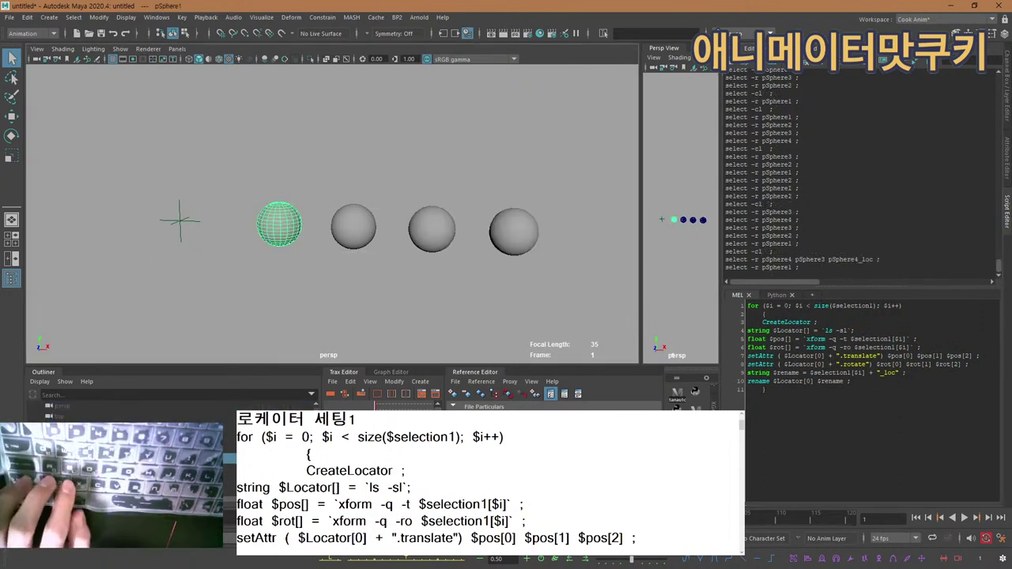
click(432, 229)
click(279, 224)
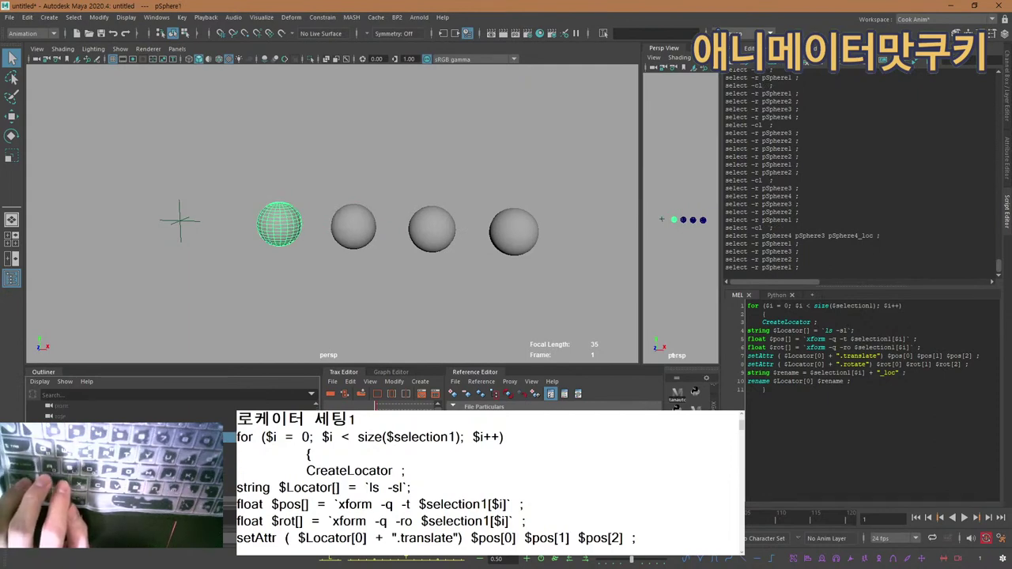
Parent the first sphere under the second sphere.
click(279, 224)
shift+click(353, 227)
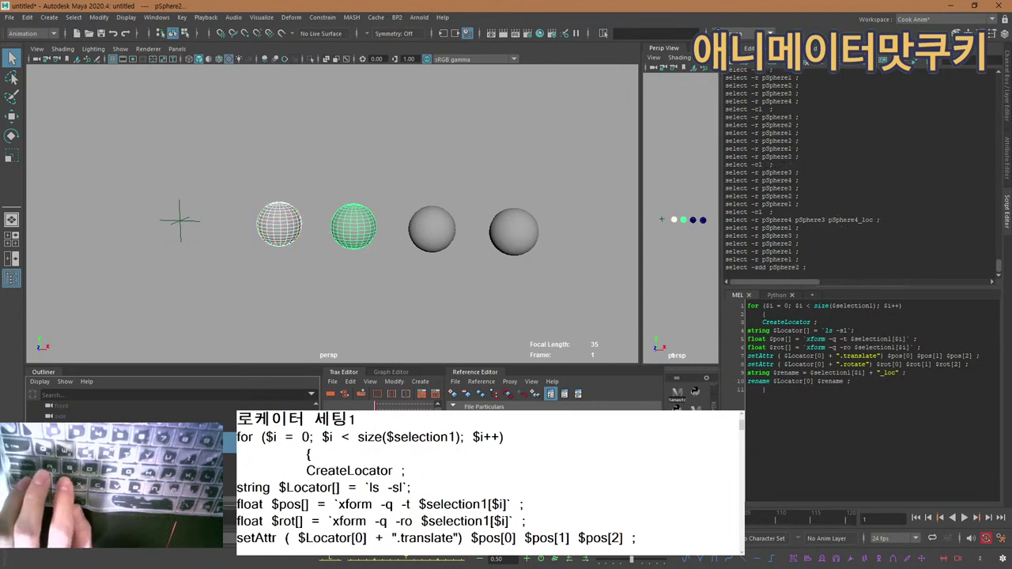
key(p)
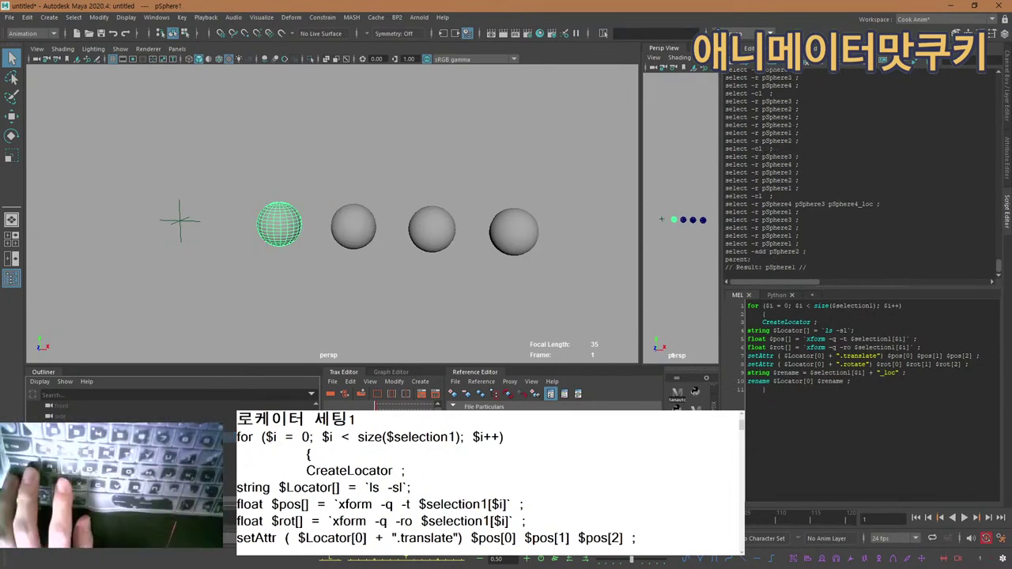
Try grouping the third sphere on its own, then undo the grouping.
click(431, 229)
key(ctrl+g)
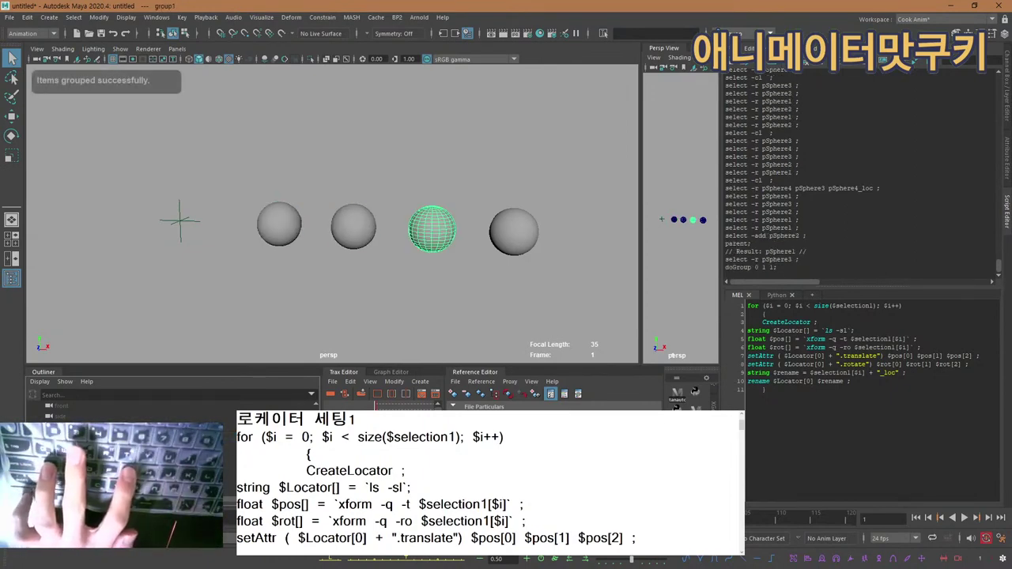
key(ctrl+z)
Group the third sphere on its own and select the new group with the Move tool.
click(430, 277)
click(431, 231)
key(ctrl+g)
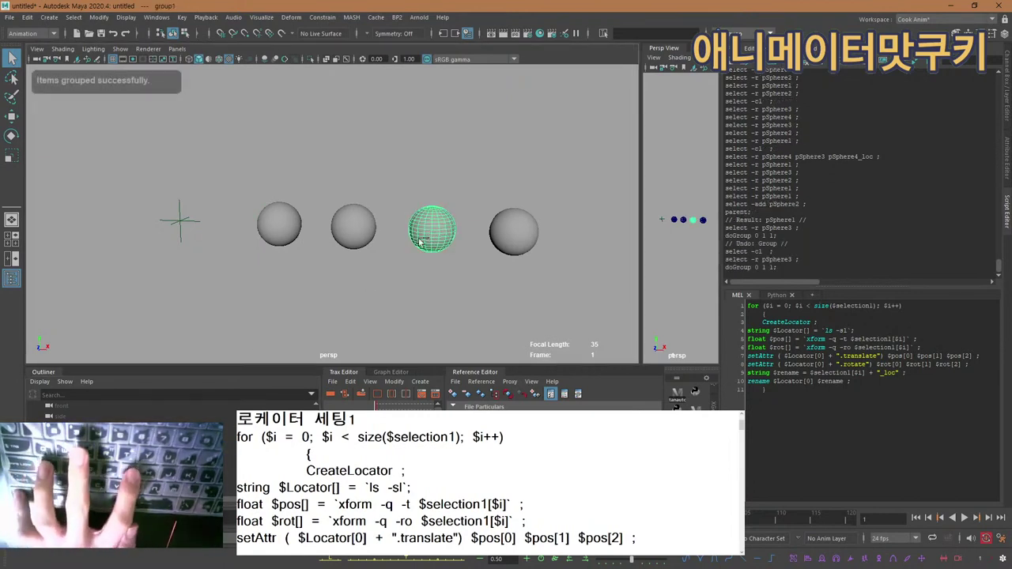
scroll(119, 458, down, 3)
click(118, 459)
key(w)
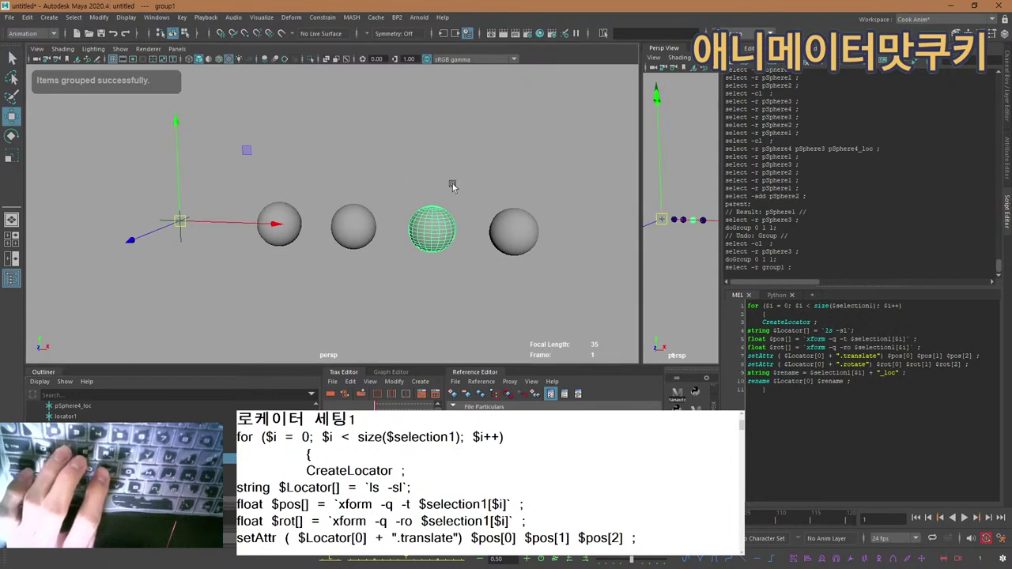
scroll(309, 206, down, 2)
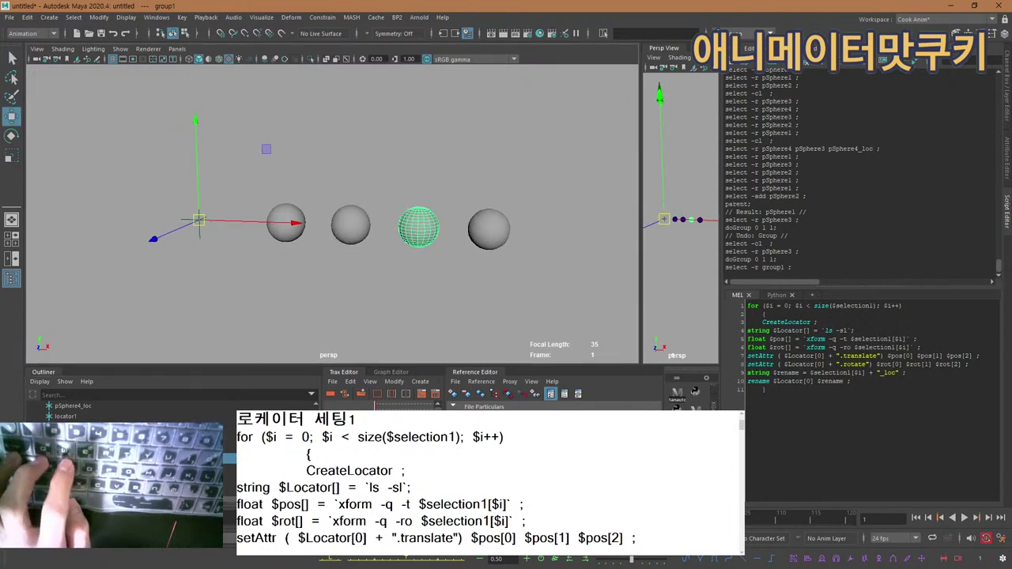
Move the fourth sphere about 2.09 units along X and about 6.69 units along Z, away from its locator.
click(118, 448)
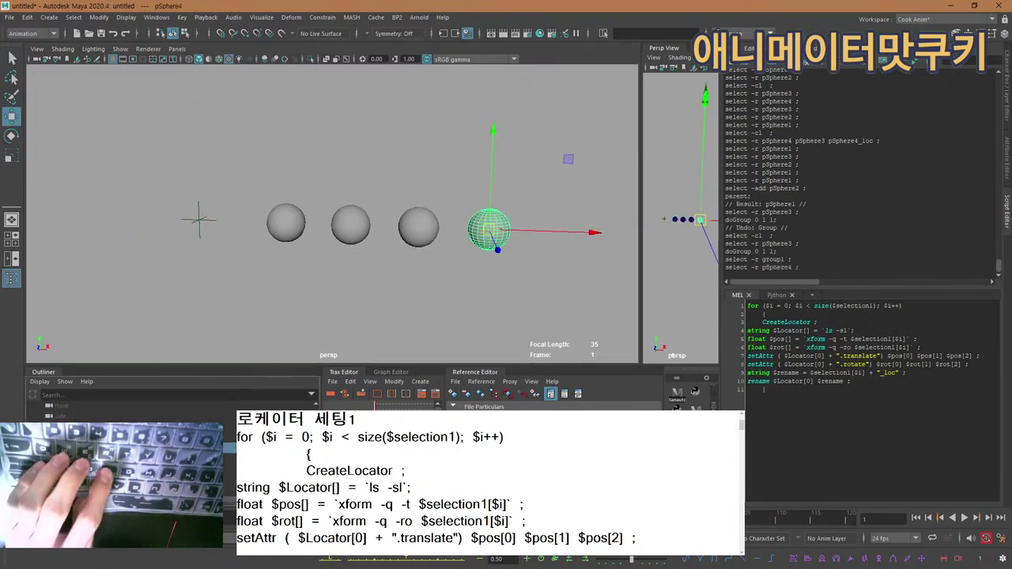
drag(543, 234, 437, 385)
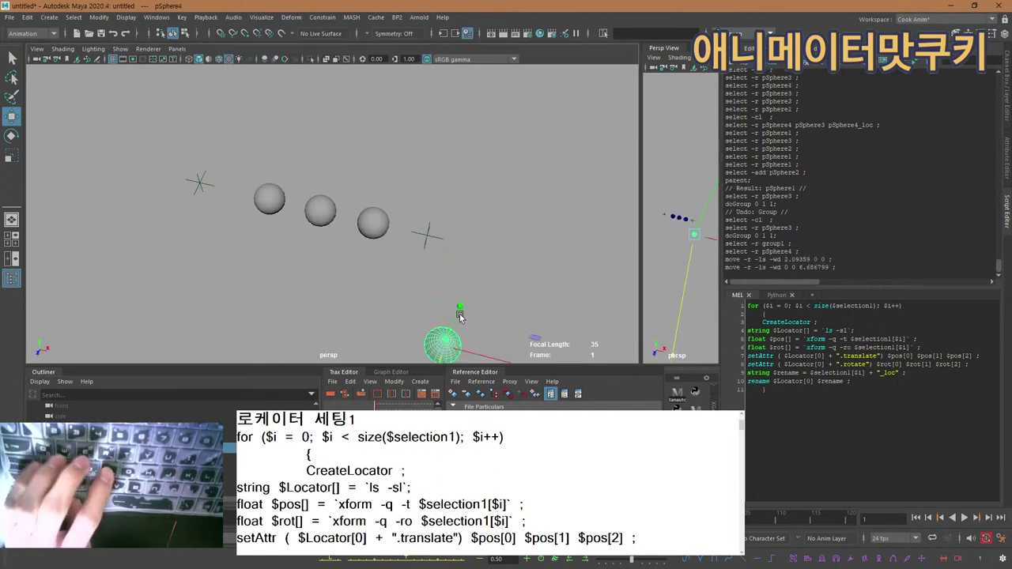
alt+middle_drag(459, 313, 460, 221)
alt+drag(460, 221, 557, 152)
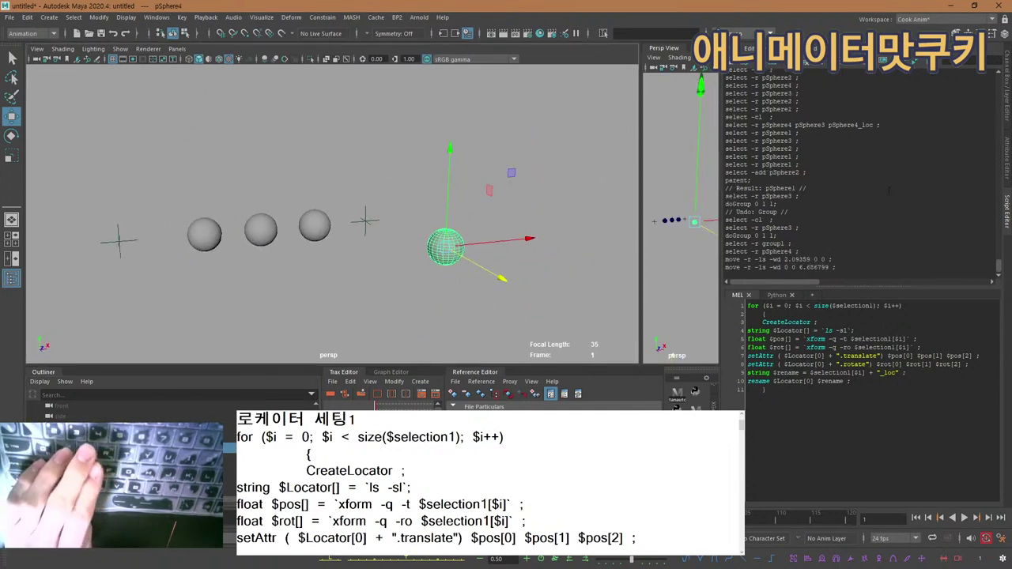
Compare the transform channel values of the first sphere and its parent, the second sphere, selecting each in turn.
click(1007, 102)
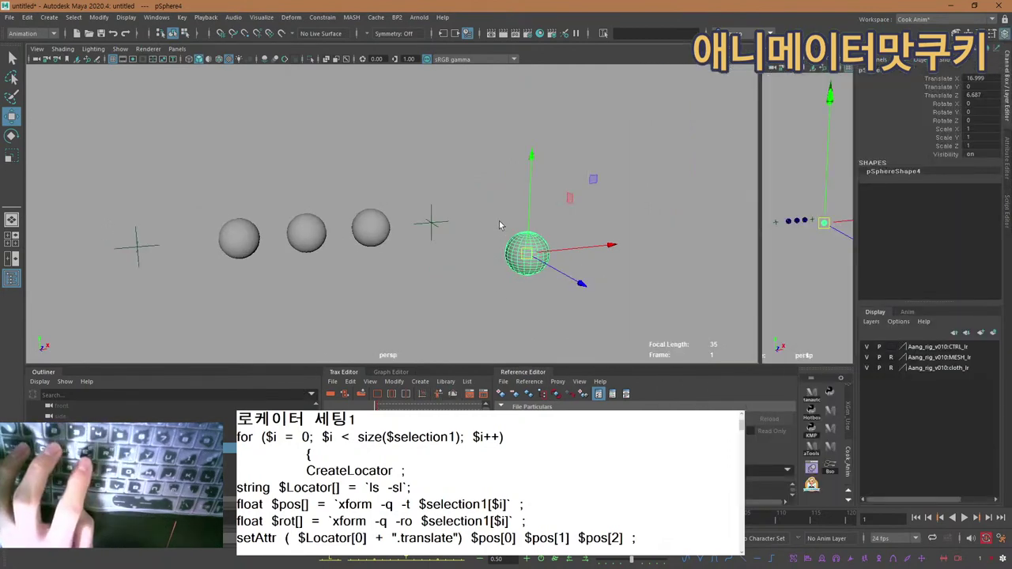
alt+drag(499, 222, 444, 250)
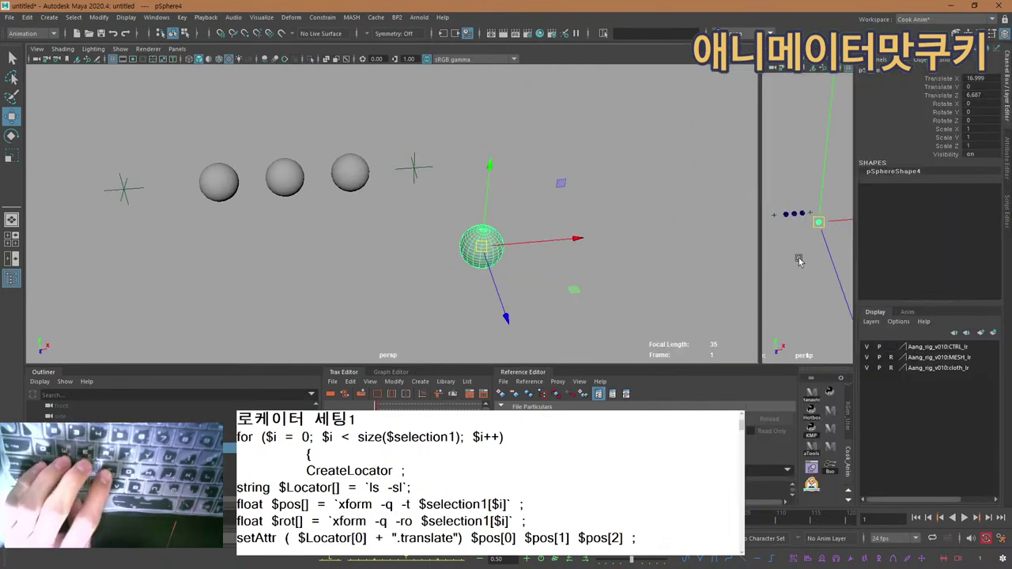
mouse_move(514, 208)
alt+mouse_down()
mouse_move(545, 193)
mouse_move(514, 217)
alt+mouse_up()
key(q)
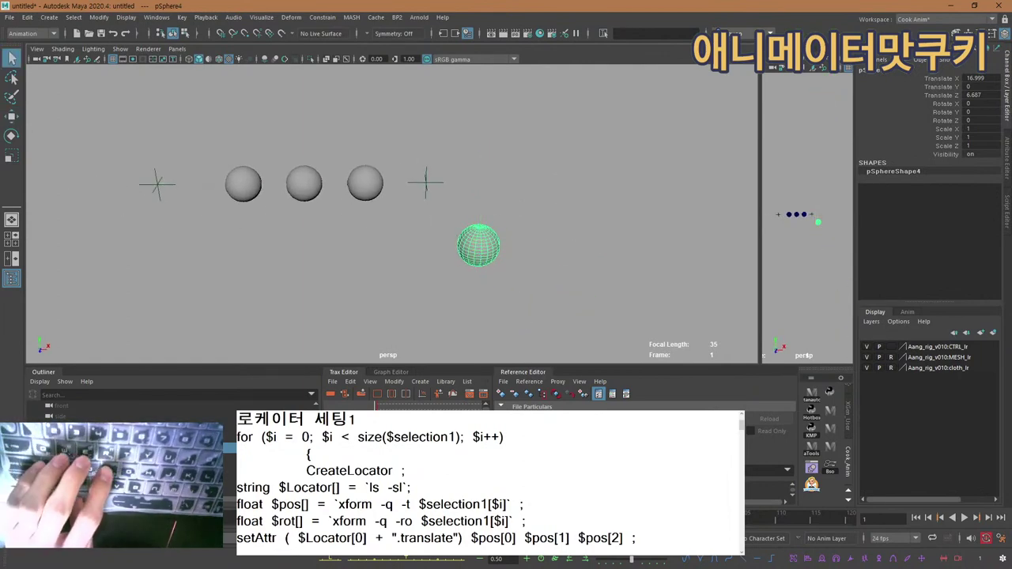
click(243, 184)
shift+click(304, 184)
key(ctrl+z)
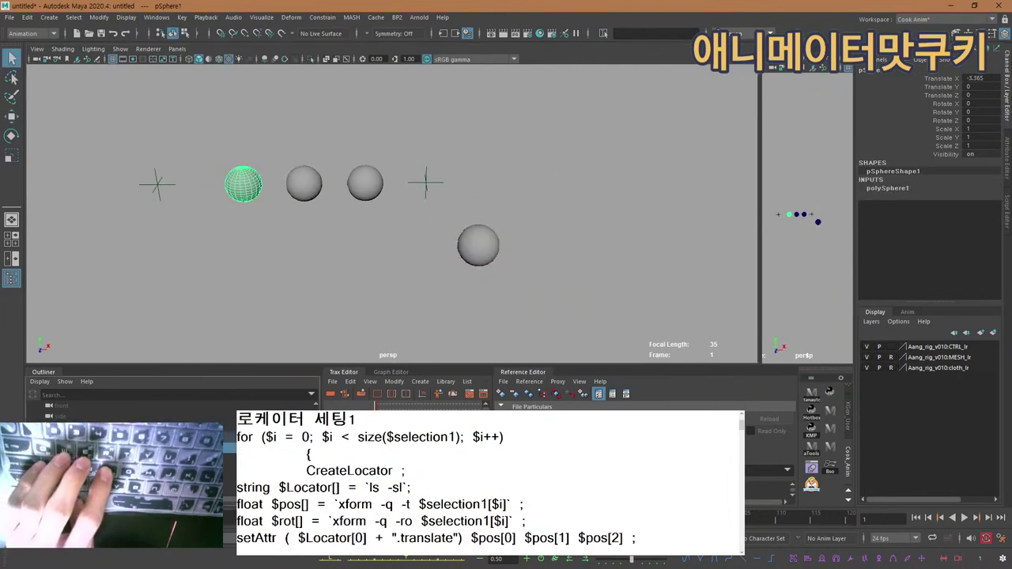
alt+drag(322, 152, 430, 157)
key(w)
alt+drag(377, 199, 360, 164)
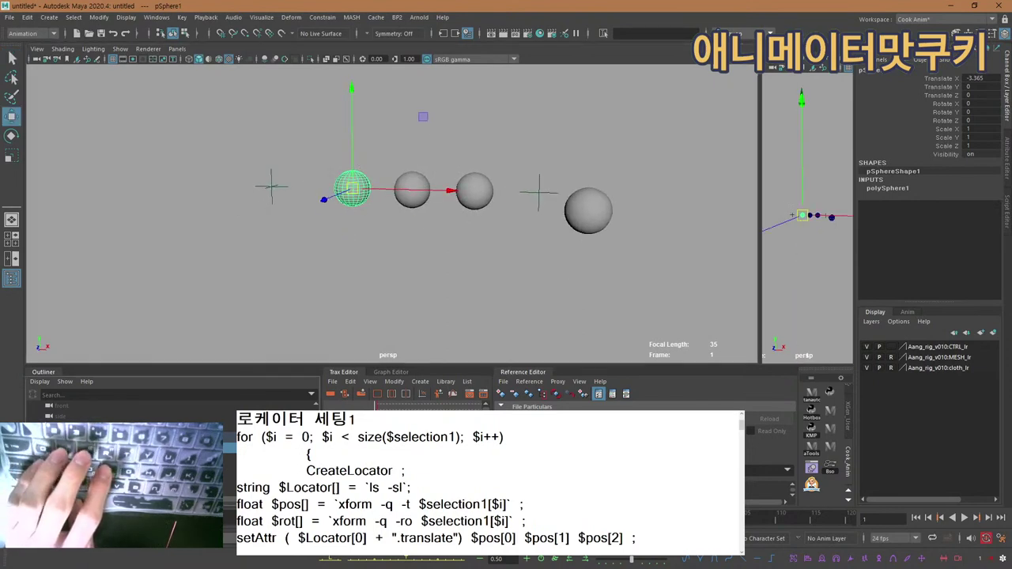
ctrl+click(93, 438)
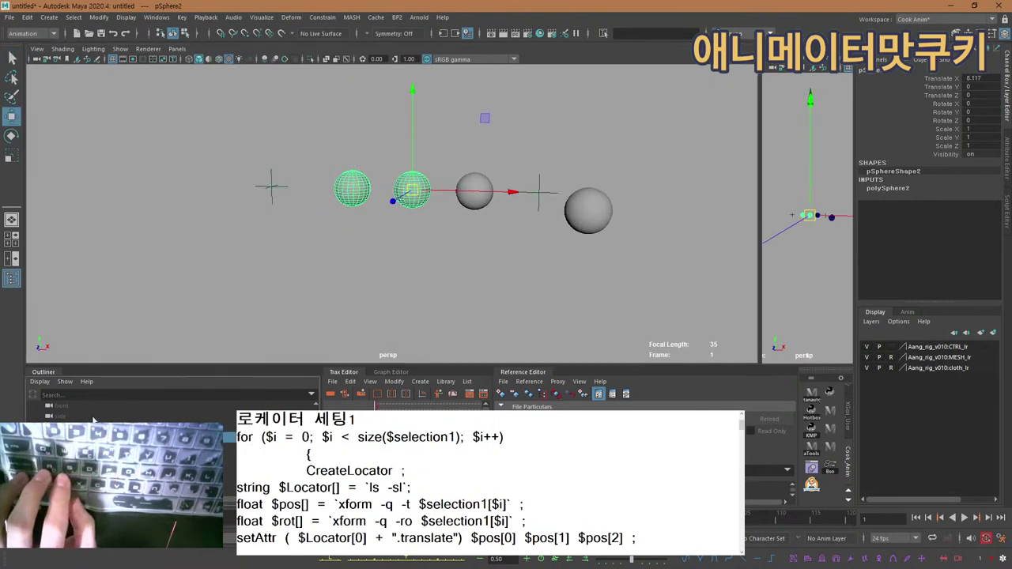
alt+middle_drag(496, 136, 490, 190)
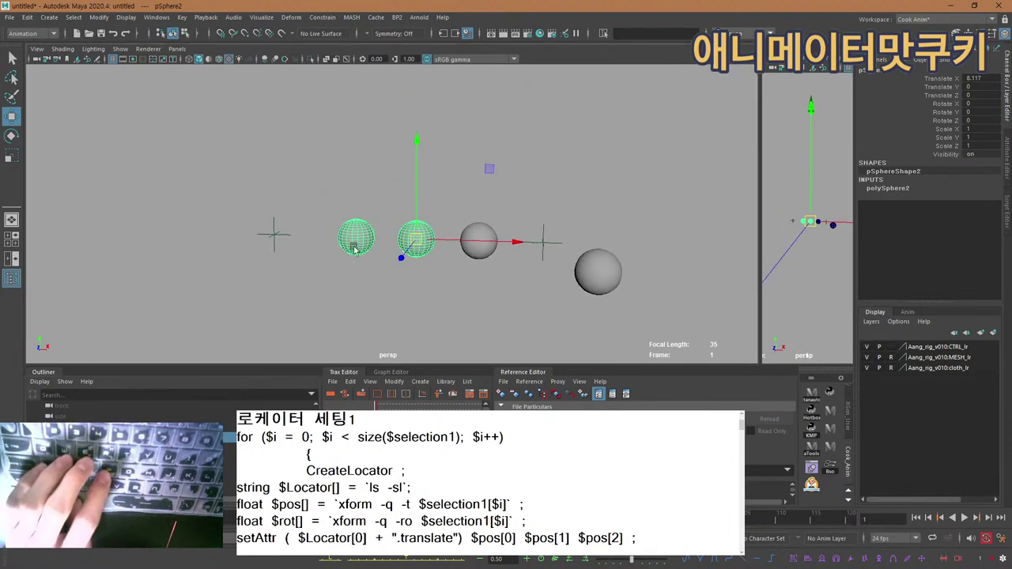
click(94, 437)
ctrl+click(93, 447)
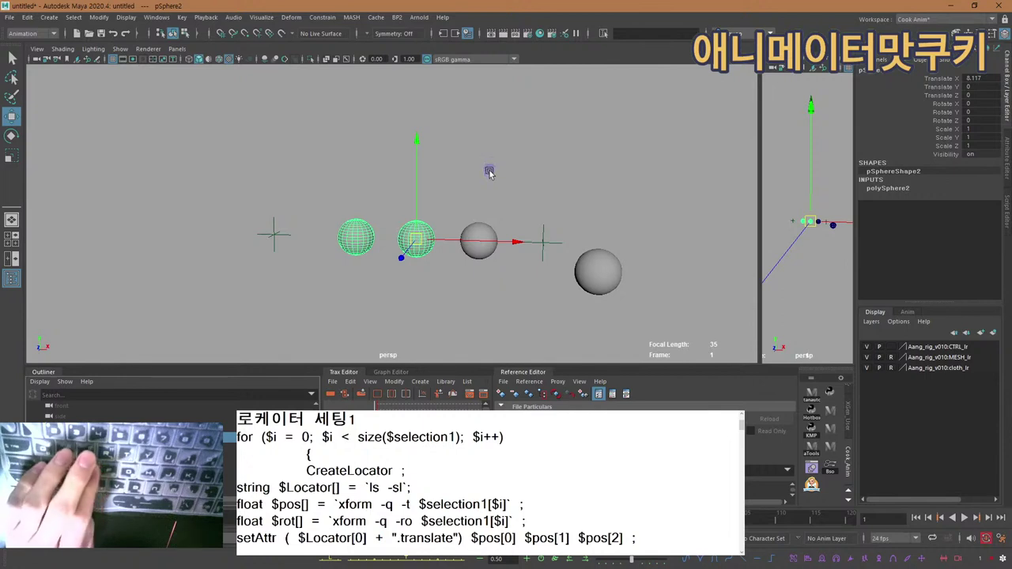
Move the second sphere to about X -2.84, Y 3.84 and rotate it to about Y 43.93 and Z 67.02.
middle_drag(489, 173, 332, 111)
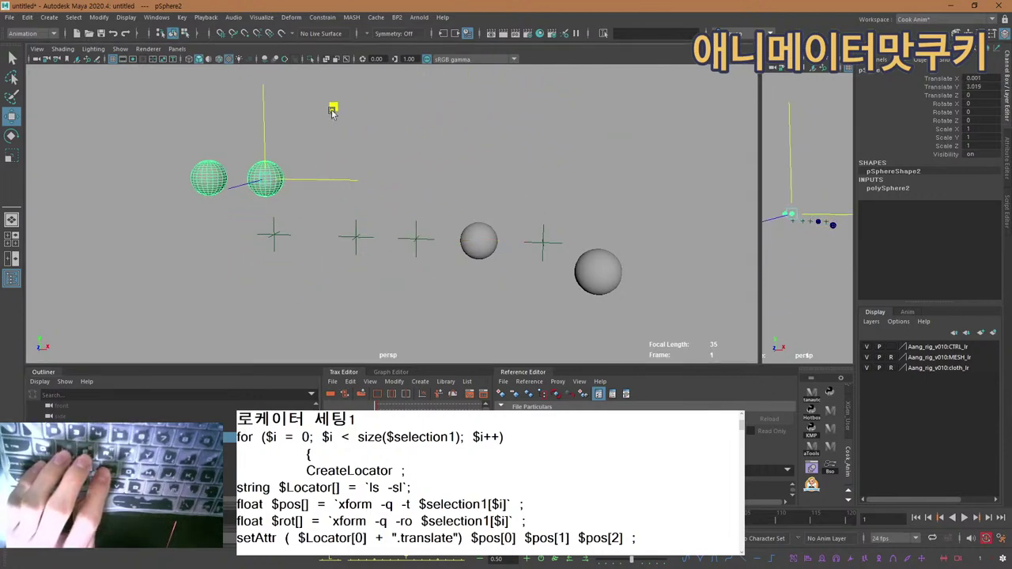
drag(332, 110, 292, 97)
key(e)
drag(313, 132, 191, 70)
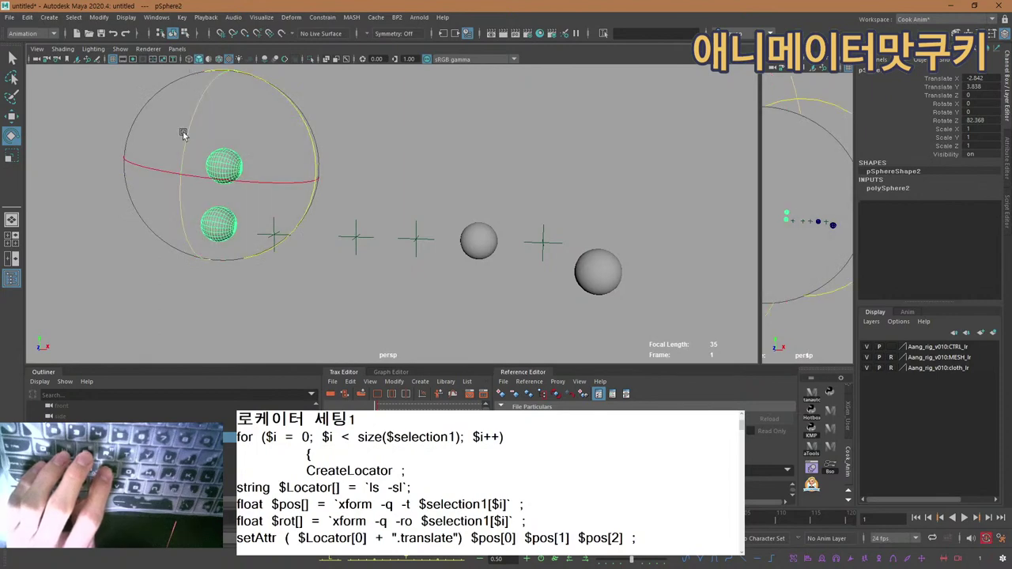
drag(184, 134, 236, 86)
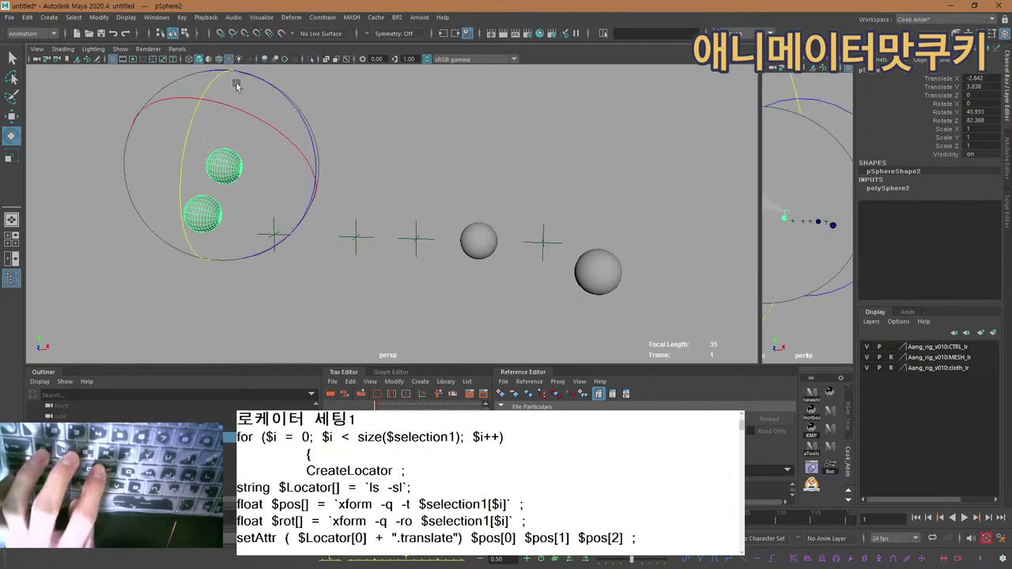
drag(298, 223, 276, 247)
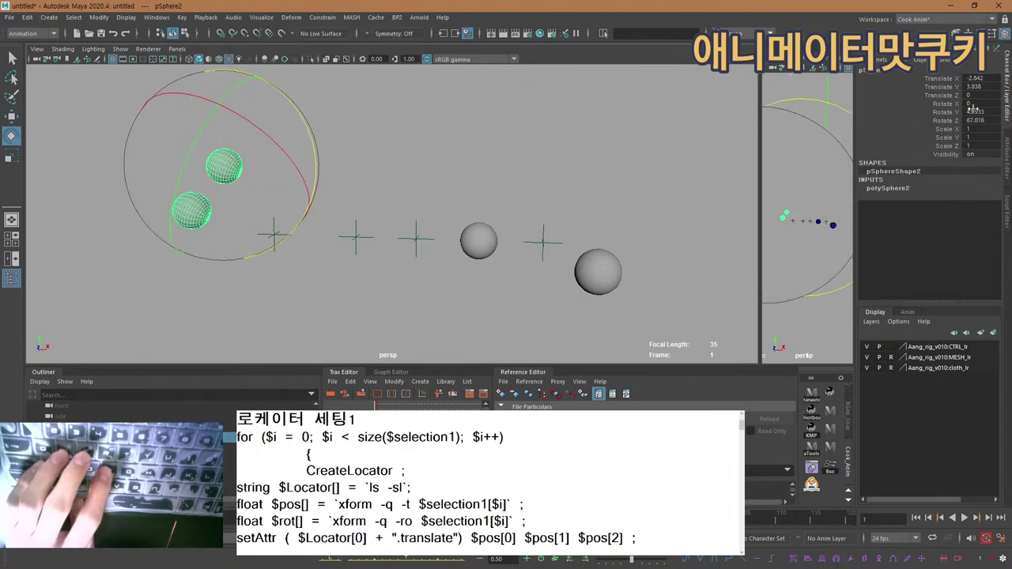
Bring up the MEL loop, highlight its lines and clear the highlighting again.
click(1006, 211)
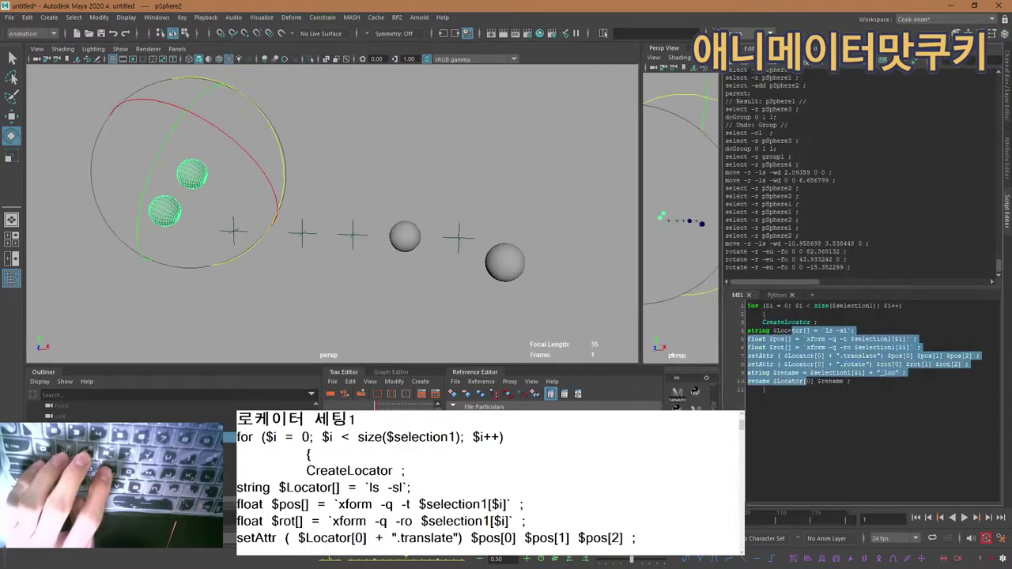
drag(789, 317, 874, 397)
click(875, 398)
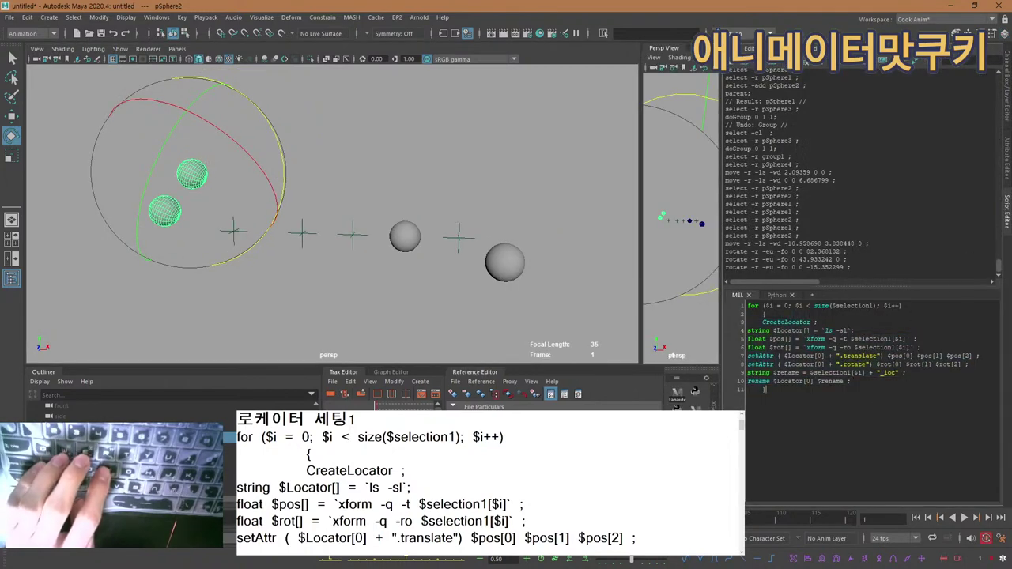
Select only the first sphere, the child of the rotated second sphere, with the Select tool.
alt+middle_drag(264, 214, 328, 221)
key(q)
alt+middle_drag(265, 236, 312, 262)
click(273, 219)
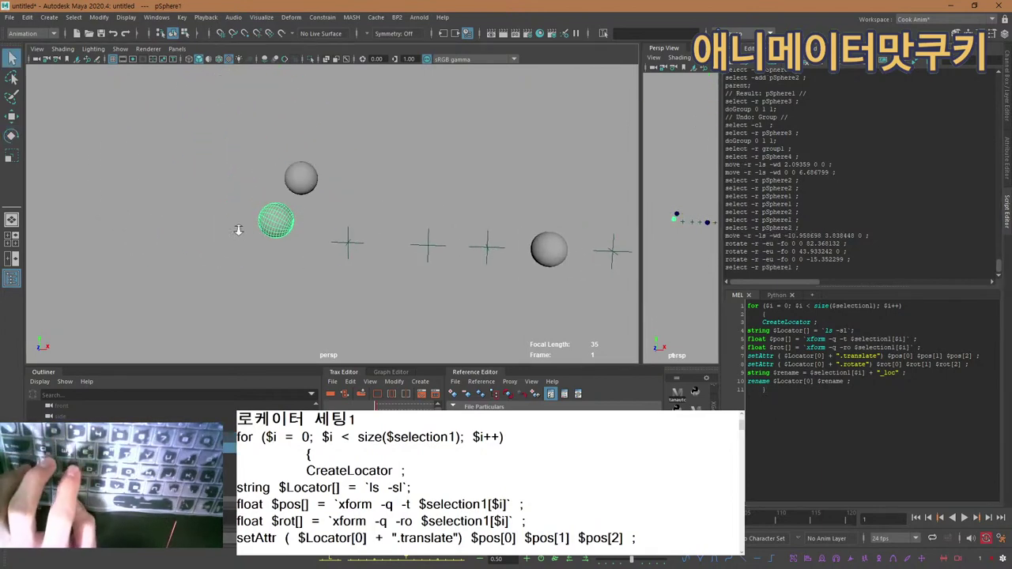
alt+right_drag(238, 230, 345, 212)
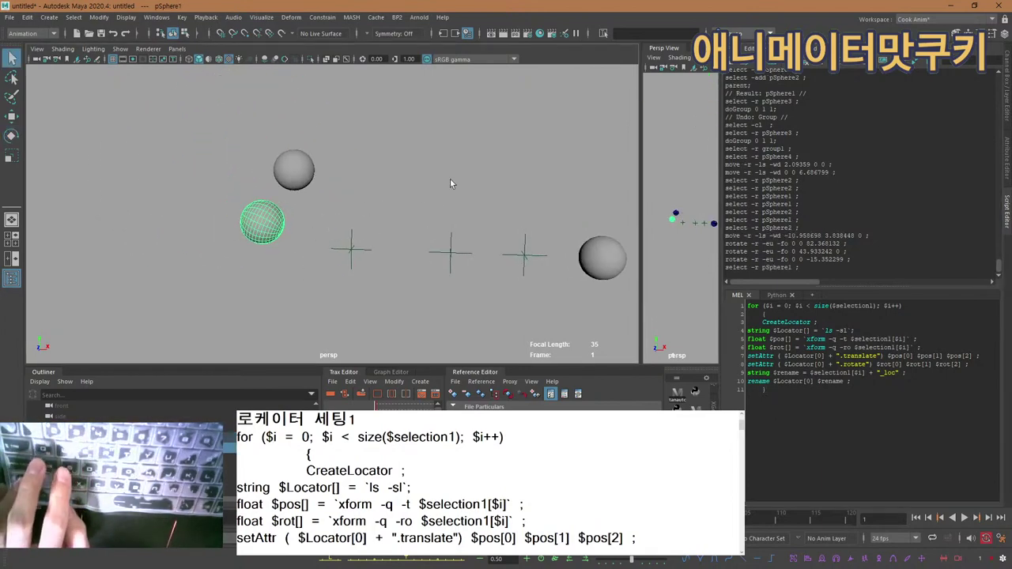
key(space)
click(557, 232)
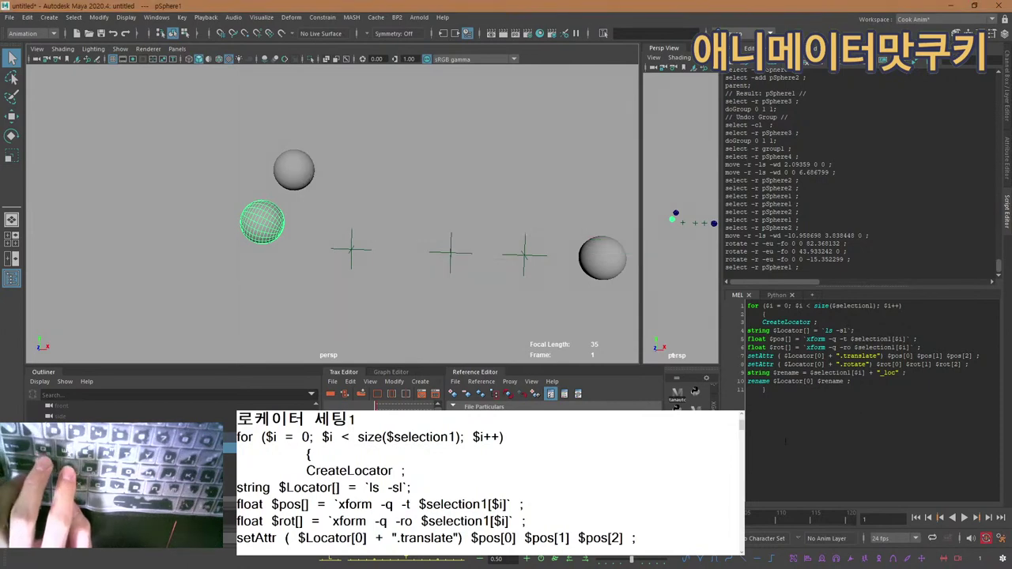
Select all the existing locators and delete them from the scene.
click(785, 405)
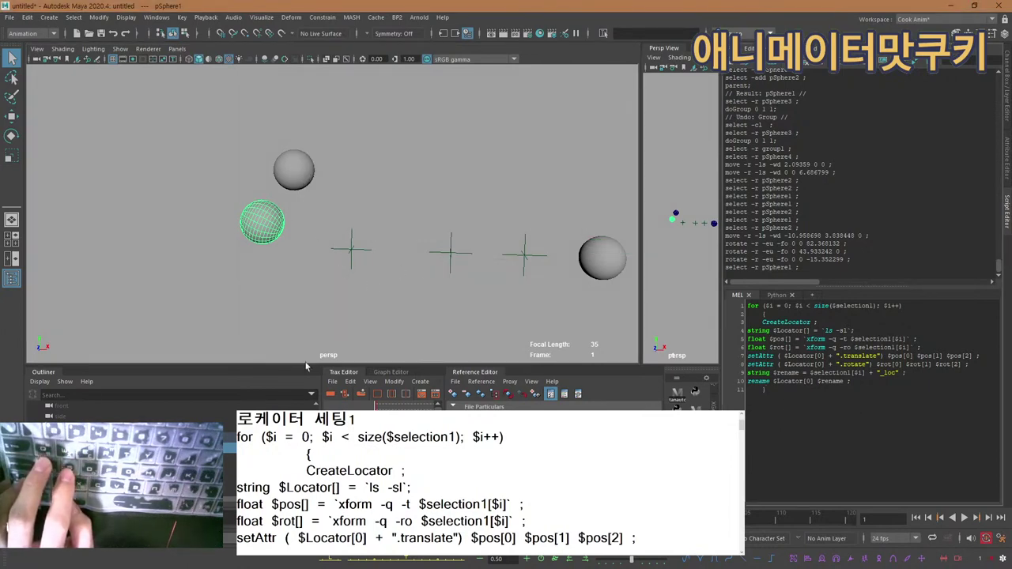
key(ctrl+Return)
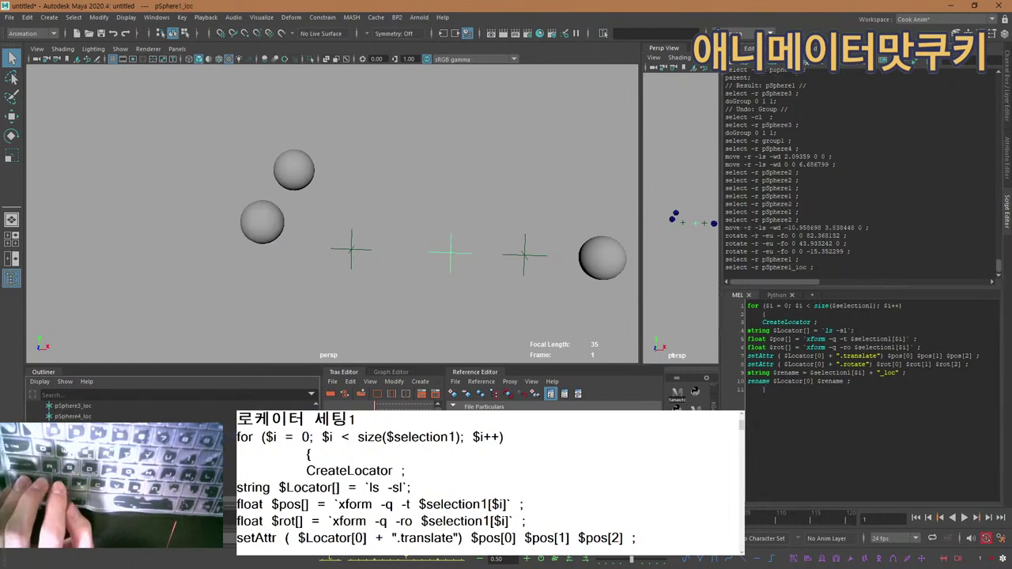
key(Delete)
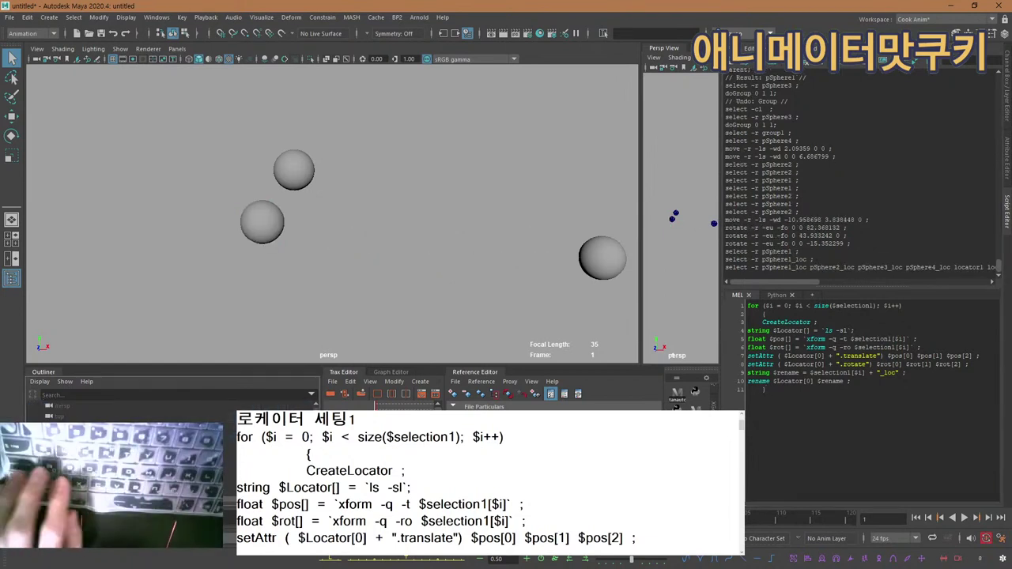
Run the MEL loop with the first sphere selected to create its locator.
click(248, 234)
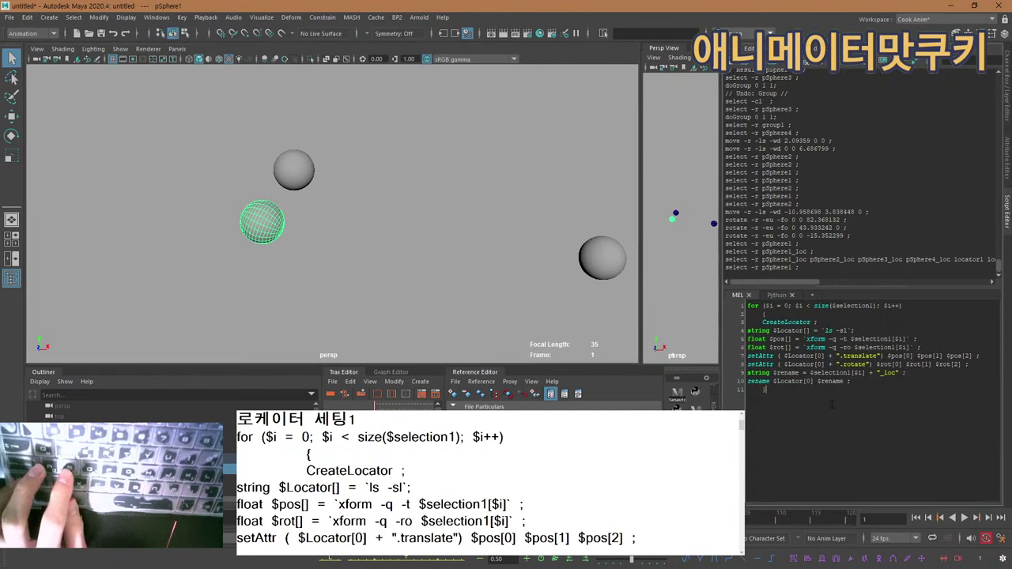
key(ctrl+Return)
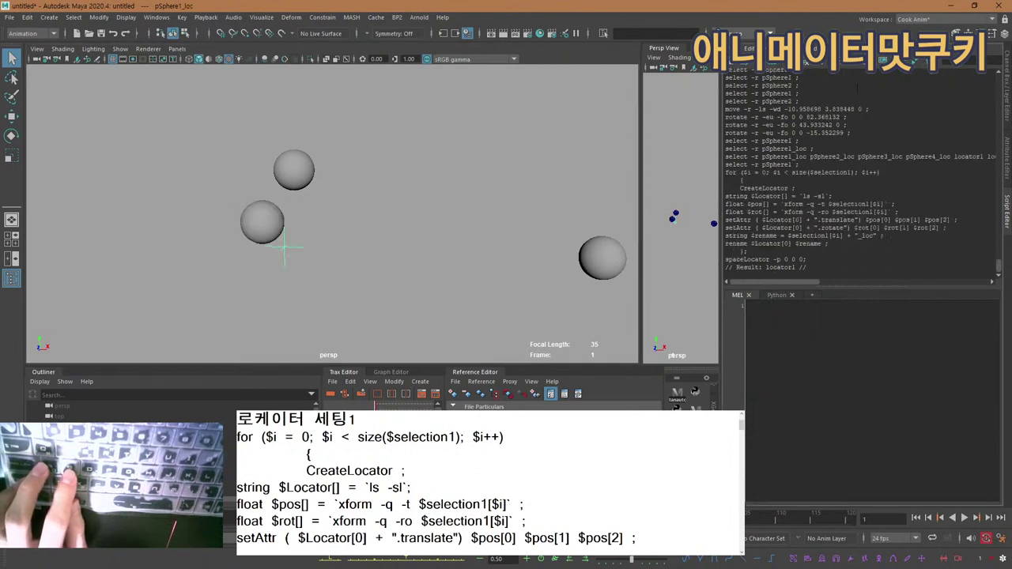
scroll(188, 264, up, 3)
Try moving the first sphere's locator about 4.35 units along X, then undo the move.
click(337, 265)
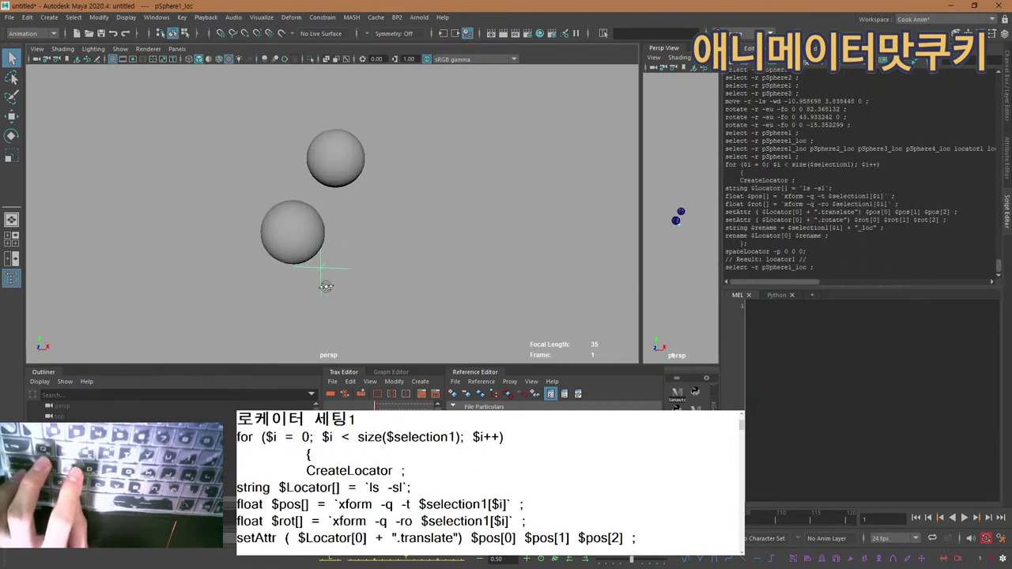
key(w)
drag(357, 267, 469, 242)
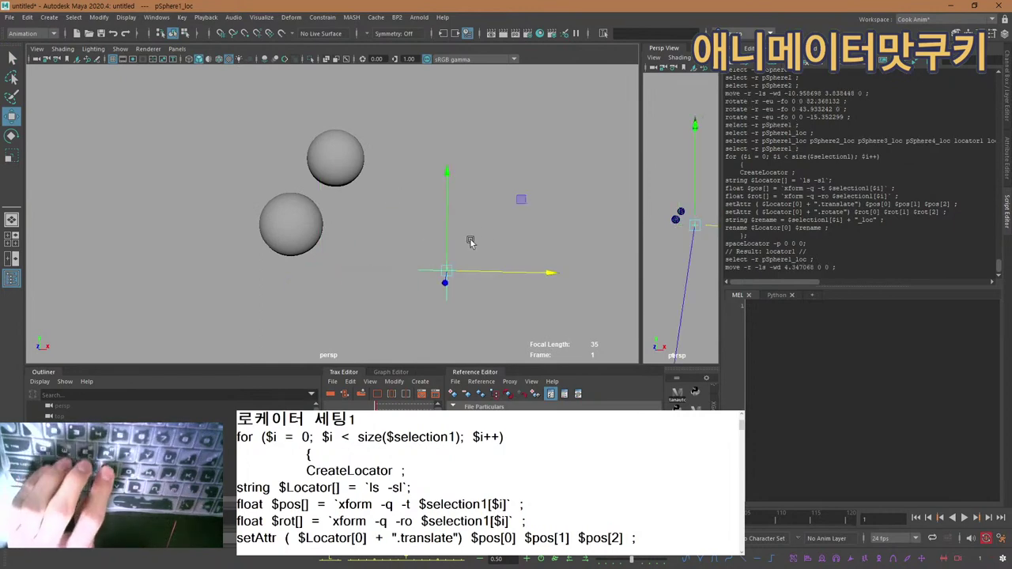
key(ctrl+z)
key(q)
Compare the translate and rotate channel values of the first sphere with those of its locator.
click(308, 222)
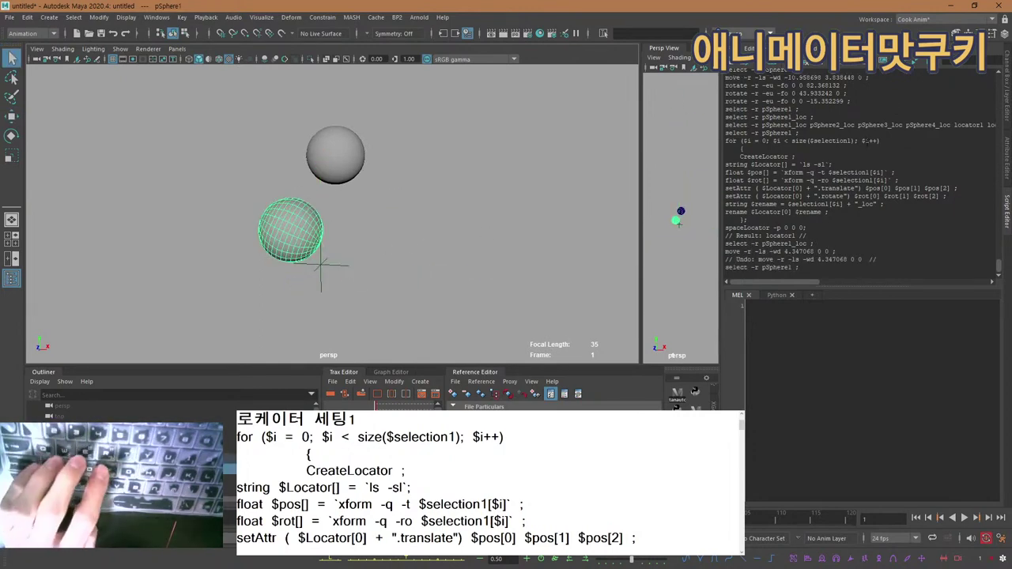
click(1007, 120)
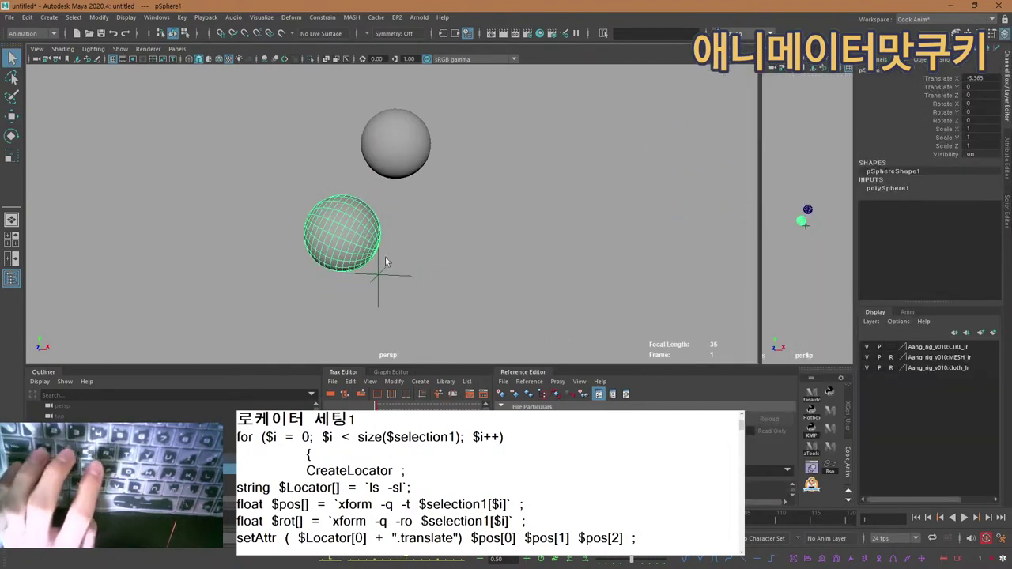
click(393, 300)
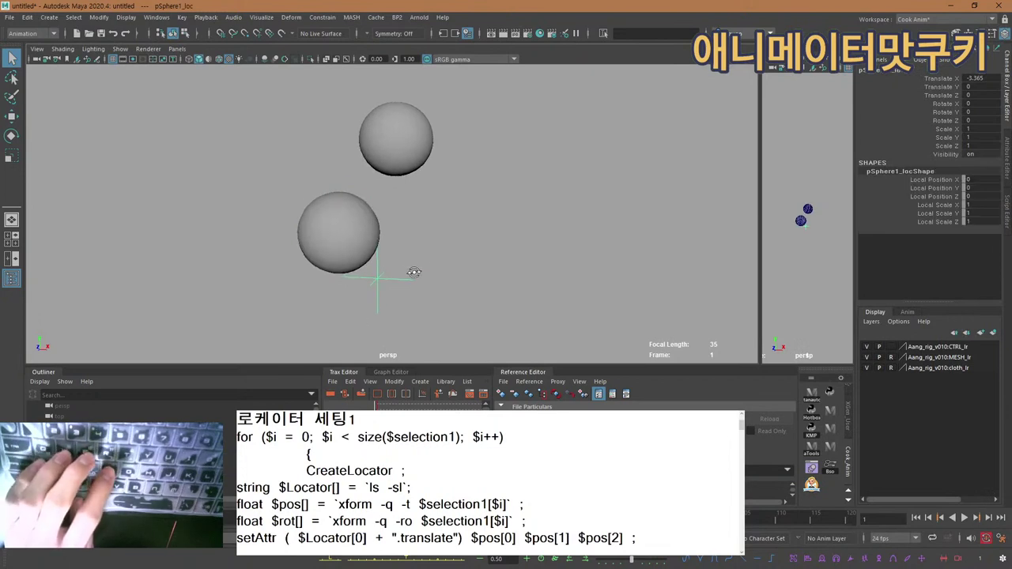
click(345, 226)
drag(942, 80, 943, 125)
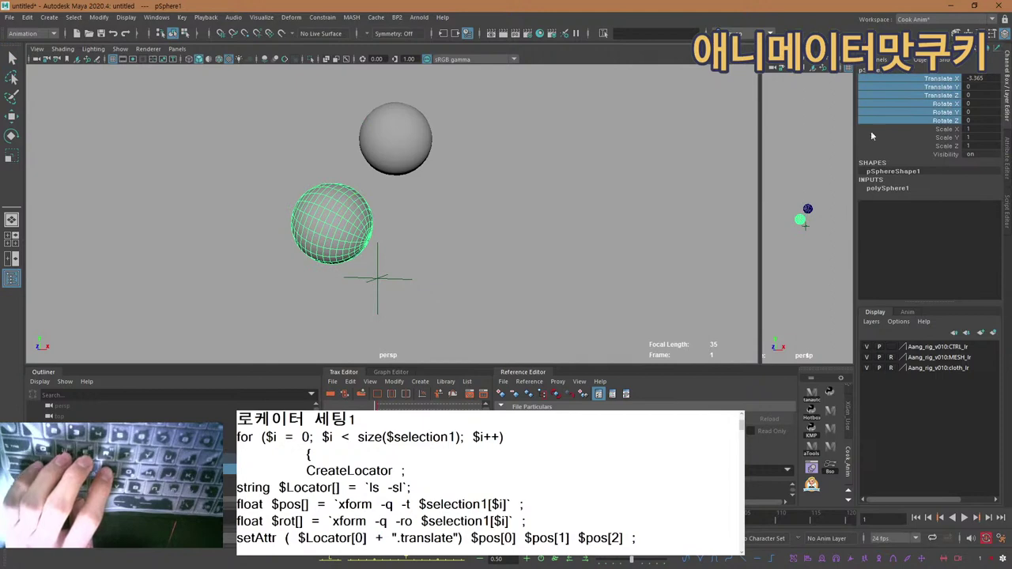
click(376, 289)
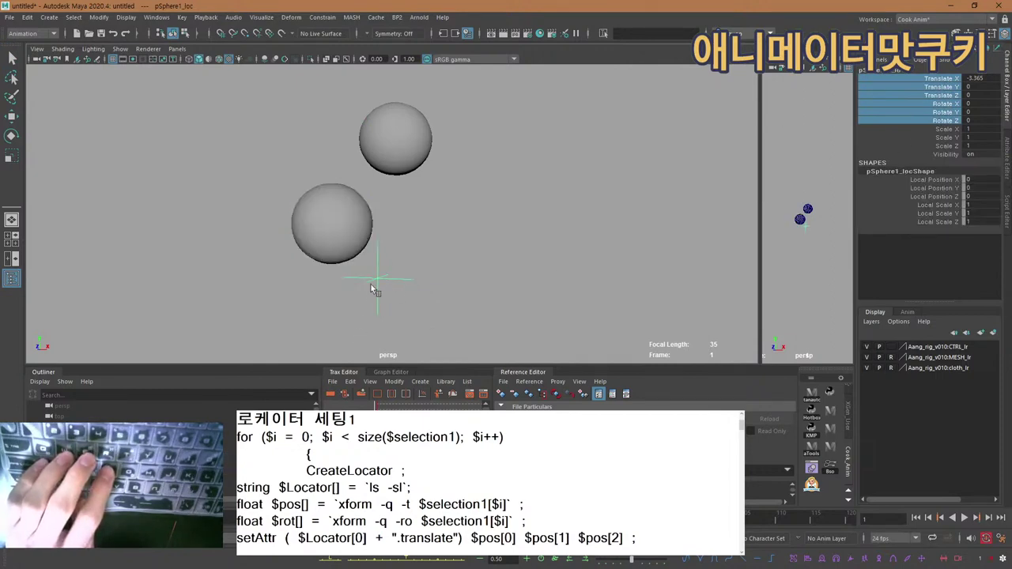
click(343, 218)
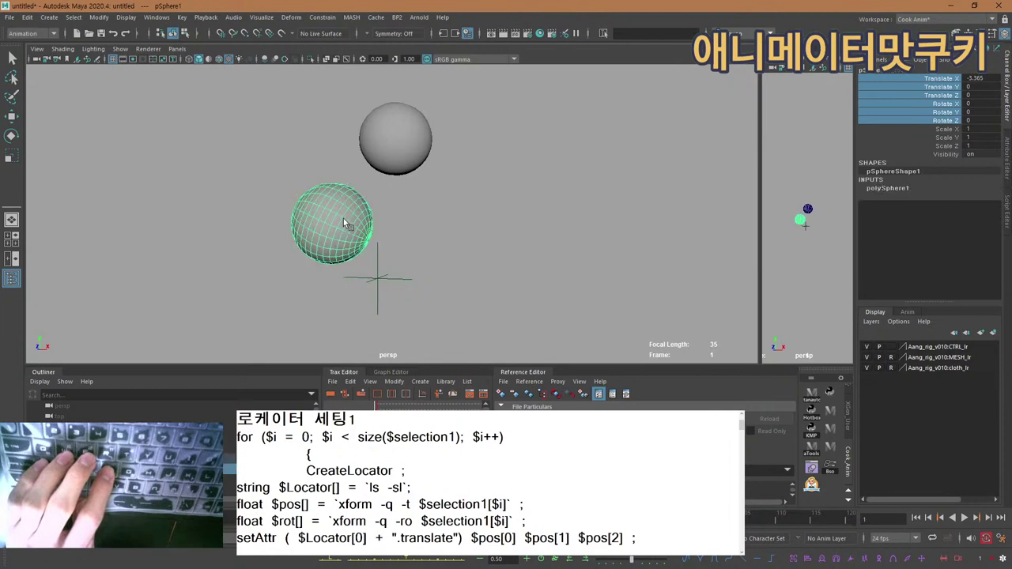
click(974, 78)
drag(953, 80, 939, 134)
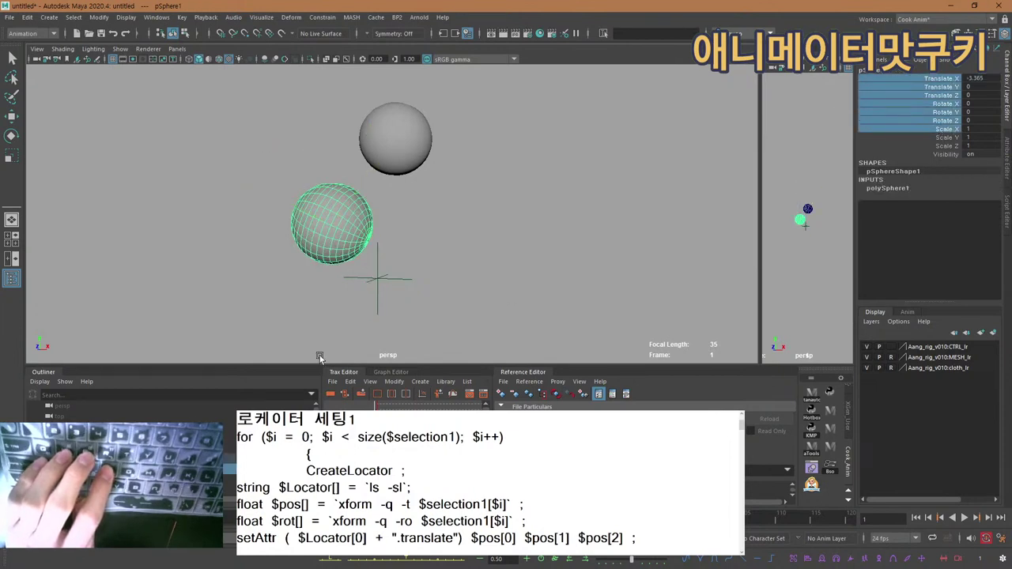
drag(402, 266, 364, 308)
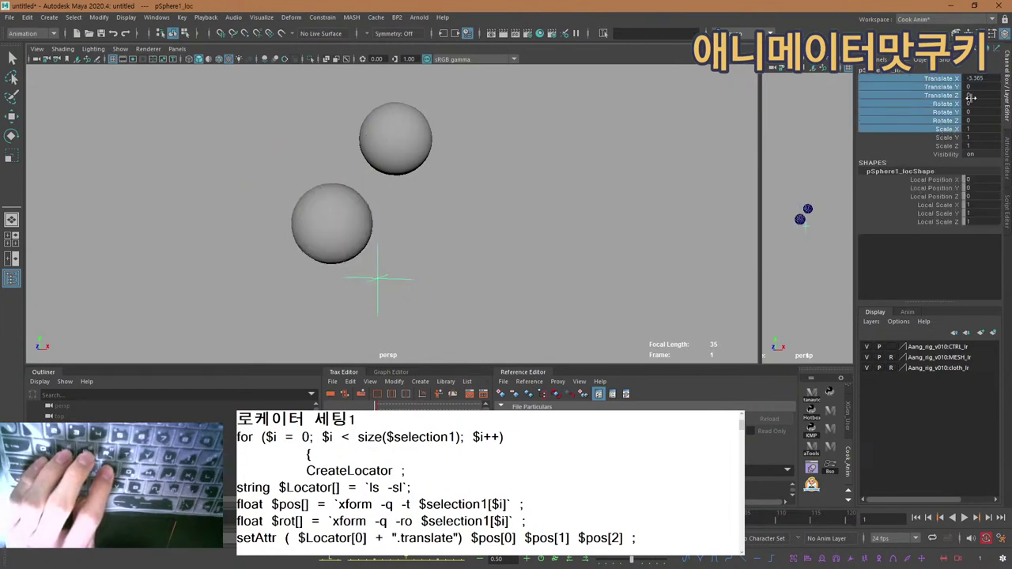
Compare the Move tool axis orientation and channel values of the first sphere with those of its locator.
click(437, 263)
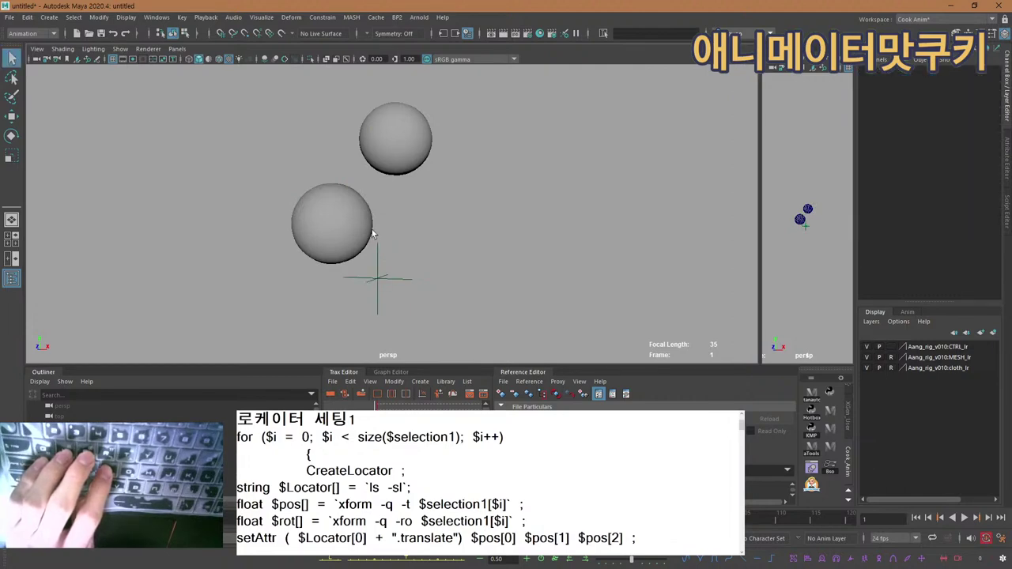
click(344, 222)
drag(354, 299, 354, 299)
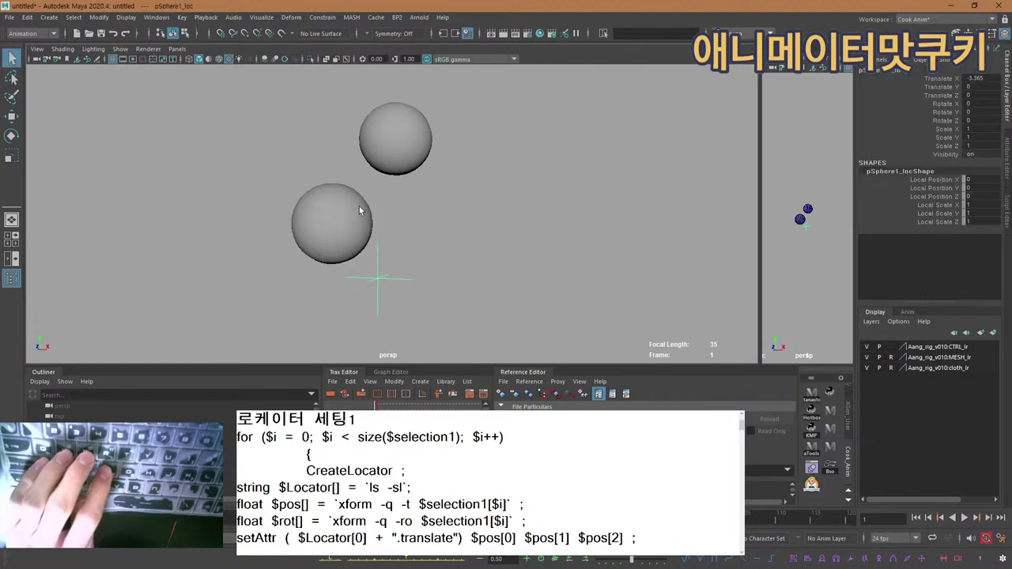
click(314, 224)
scroll(459, 217, down, 3)
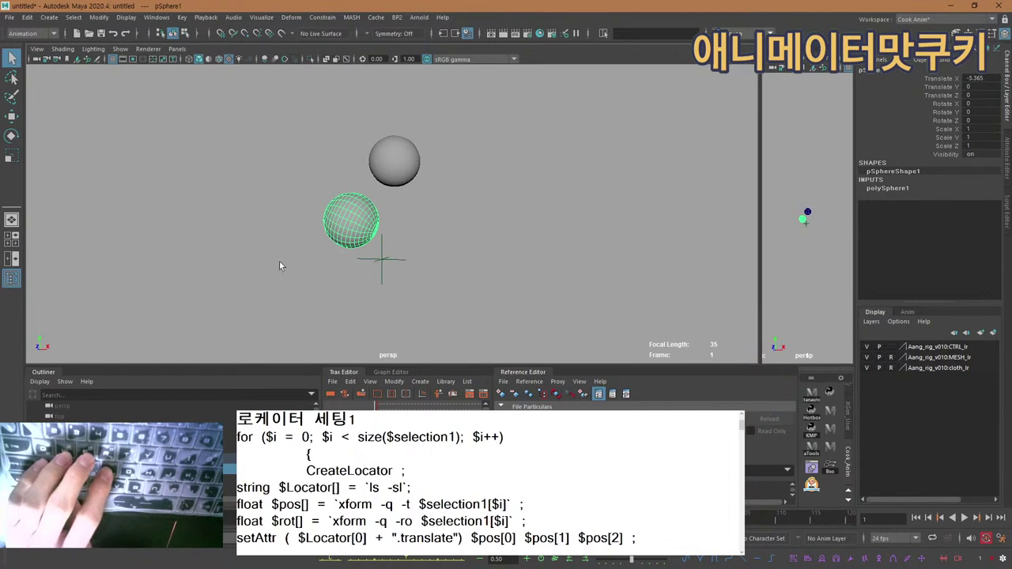
click(413, 199)
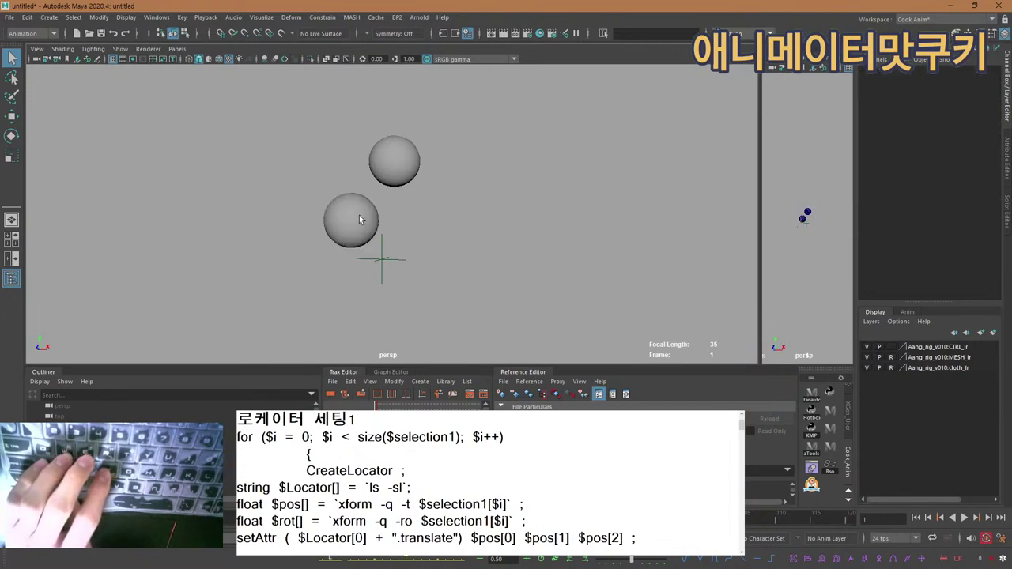
click(359, 215)
click(388, 163)
click(358, 210)
key(w)
click(359, 213)
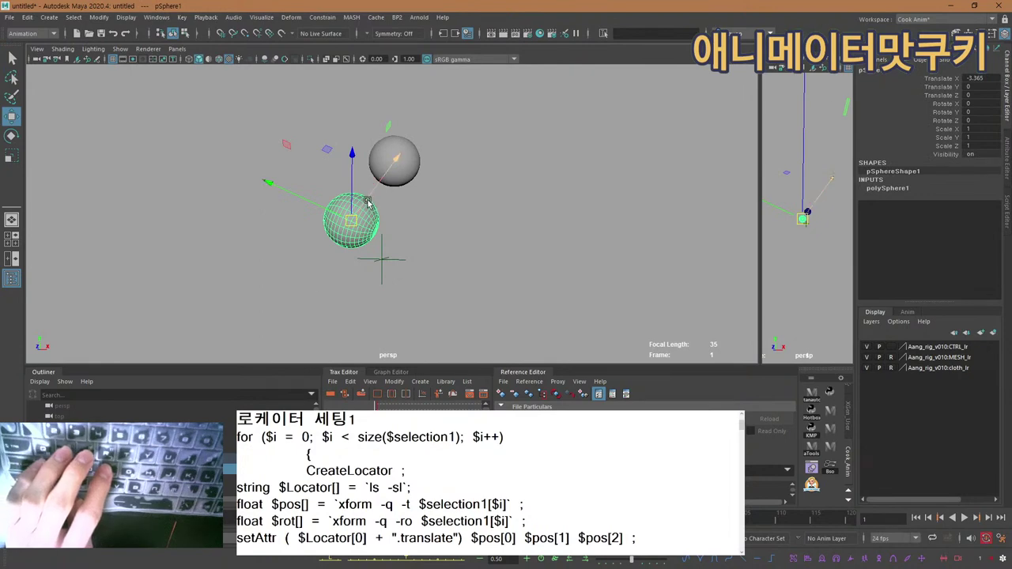
click(405, 262)
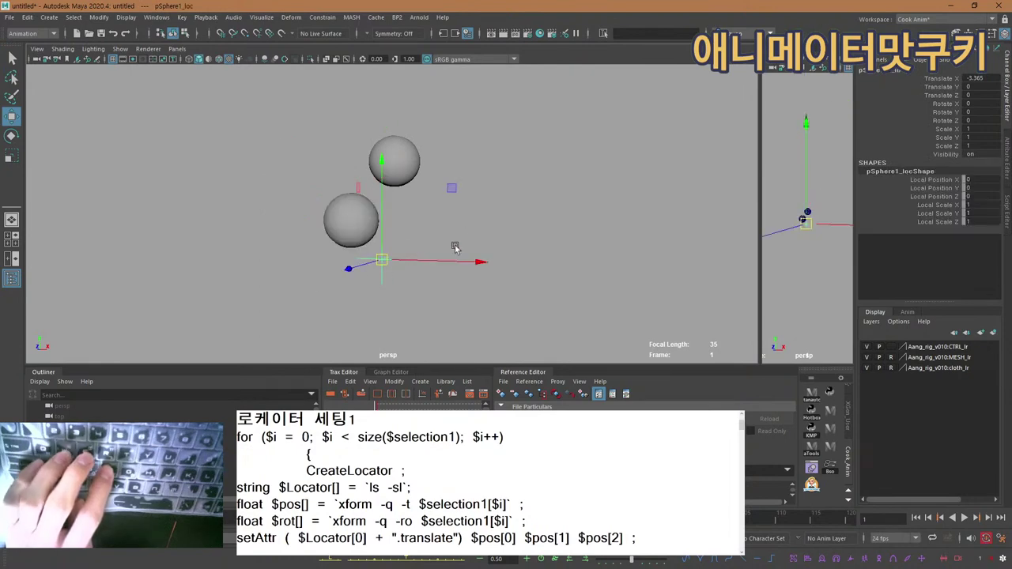
click(344, 228)
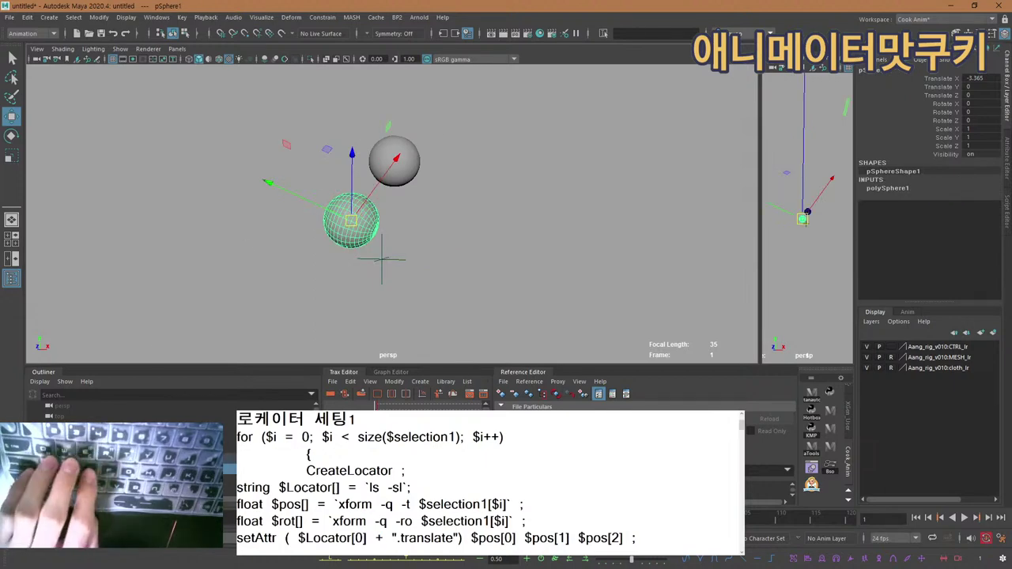
Move the second sphere to about X -5.116, Y 4.727 and rotate it to about -48.23 in Z.
shift+click(390, 150)
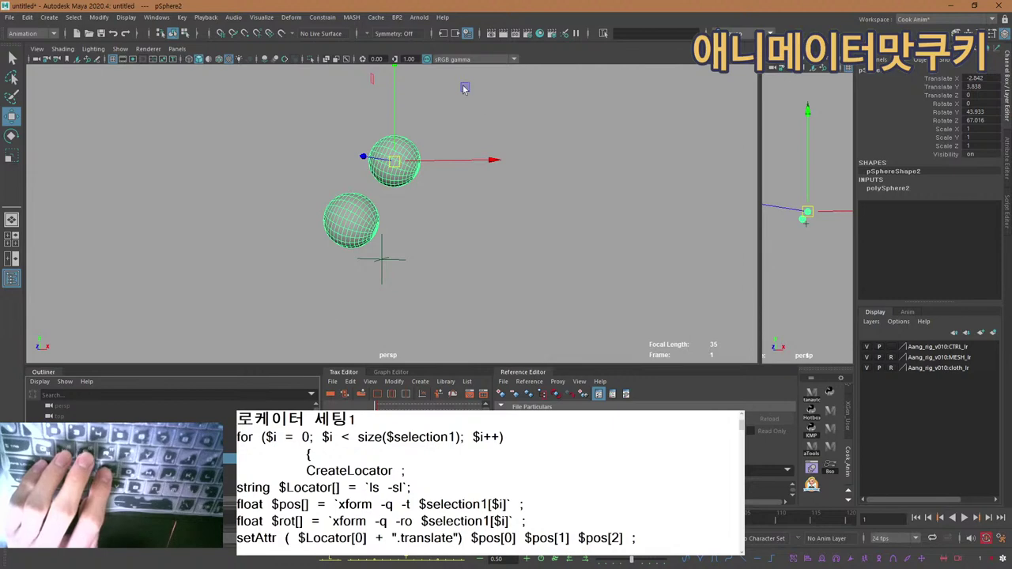
drag(394, 162, 339, 140)
key(e)
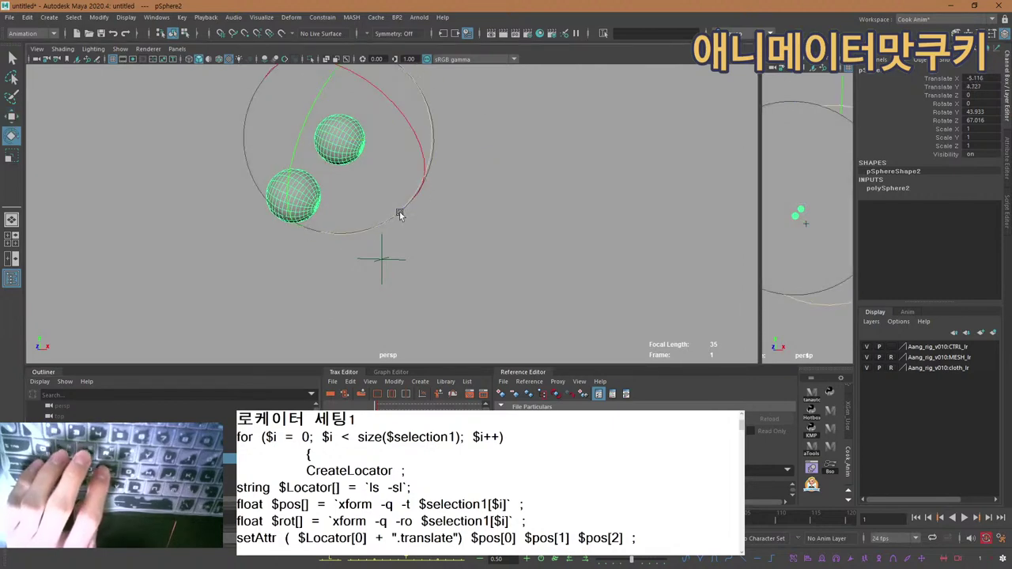
drag(399, 214, 233, 174)
key(q)
alt+middle_drag(258, 169, 300, 221)
scroll(299, 221, up, 1)
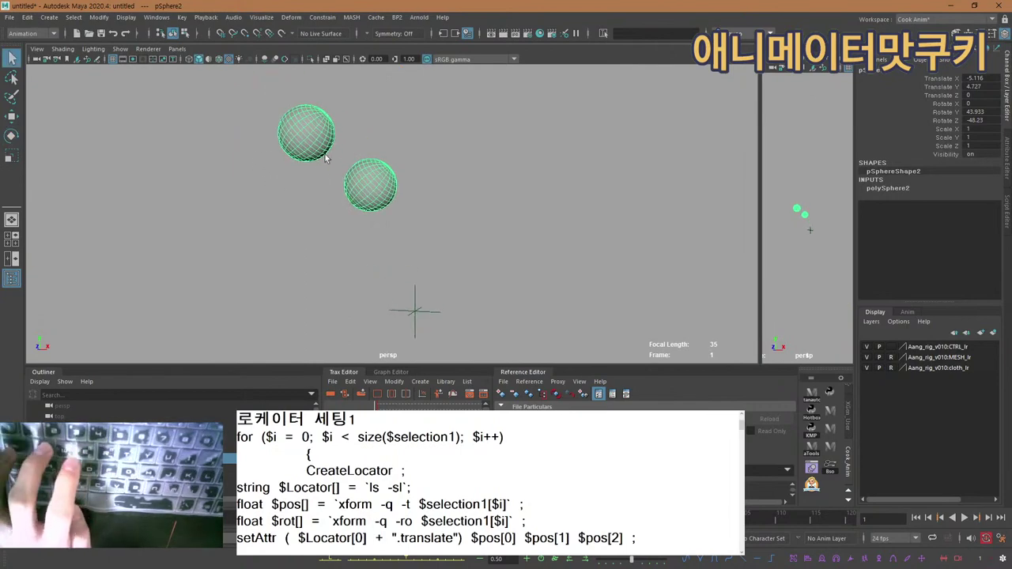
Rotate the second sphere to about 20.684 in Y and move it about 6.77 units along X in total.
click(312, 136)
shift+click(384, 192)
key(w)
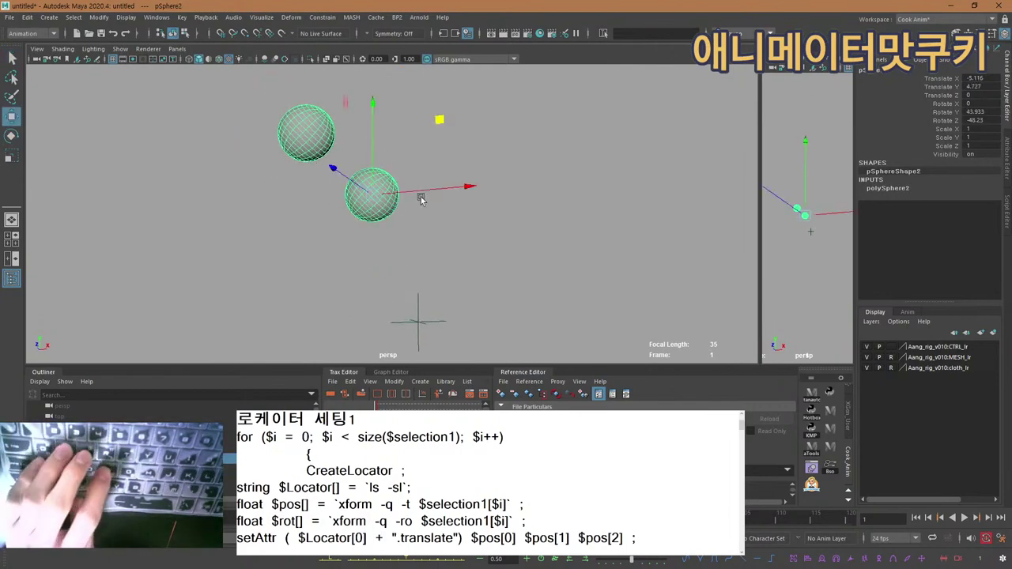
drag(409, 197, 357, 185)
key(e)
key(w)
drag(422, 196, 614, 142)
key(q)
Check the first sphere's channels, and move the second sphere to about X 5.19, Y 2.628.
click(503, 120)
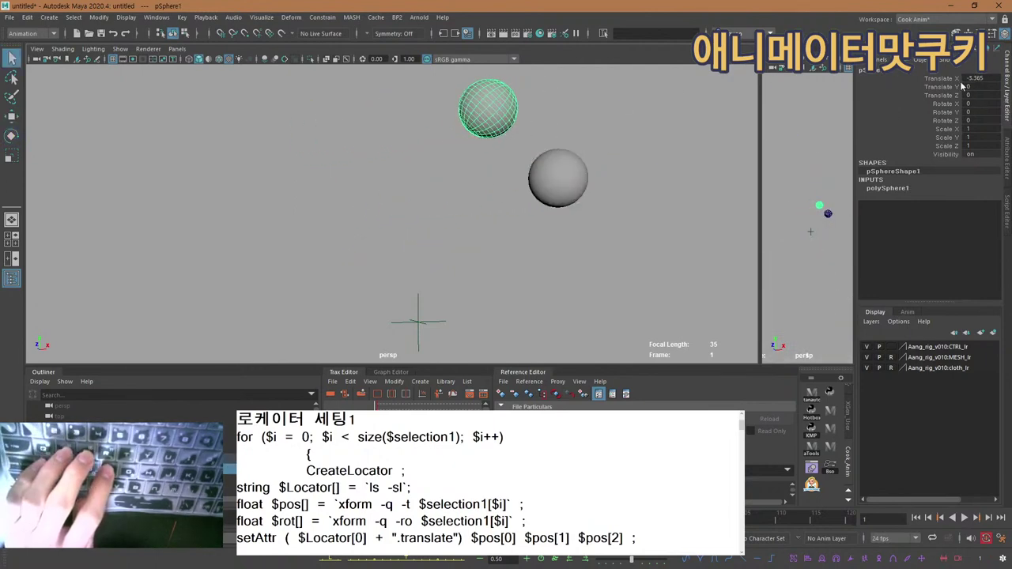
shift+click(572, 164)
key(w)
drag(629, 100, 661, 180)
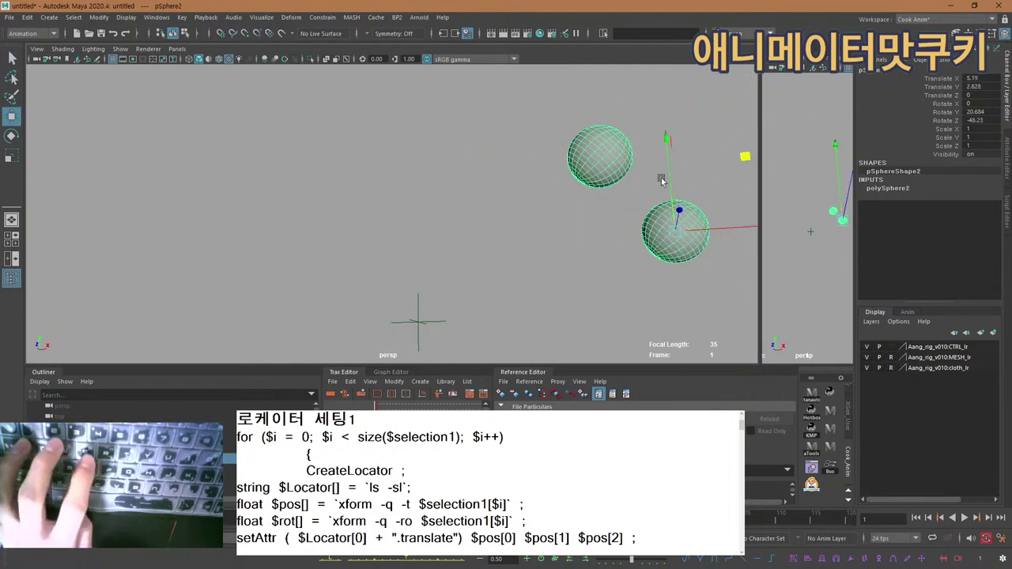
Examine the translate and rotate channel values of the first sphere while it is parented to the second sphere.
key(ctrl+z)
key(ctrl+z)
key(ctrl+z)
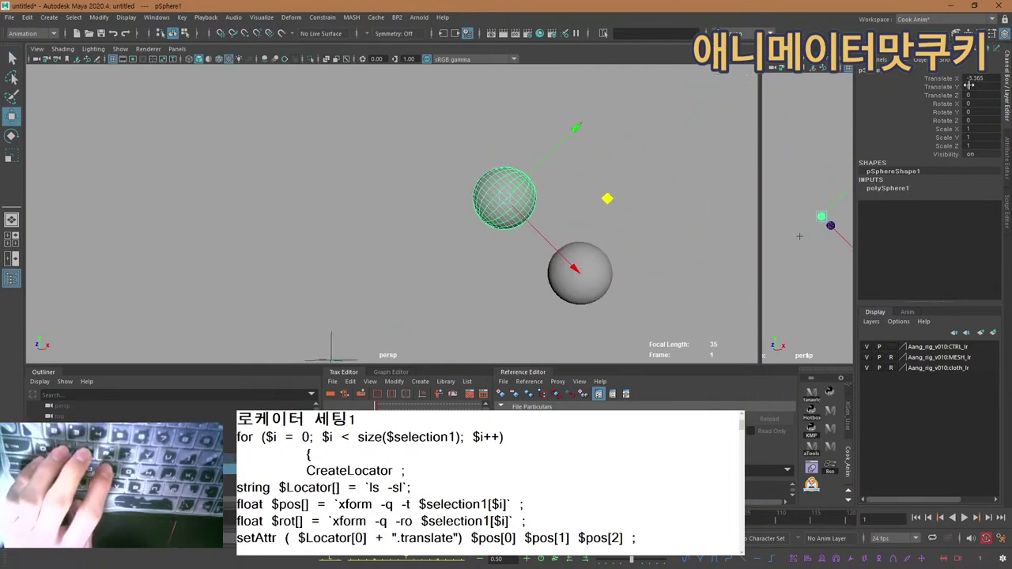
mouse_move(971, 79)
mouse_down()
mouse_move(974, 124)
mouse_move(972, 81)
mouse_up()
click(978, 136)
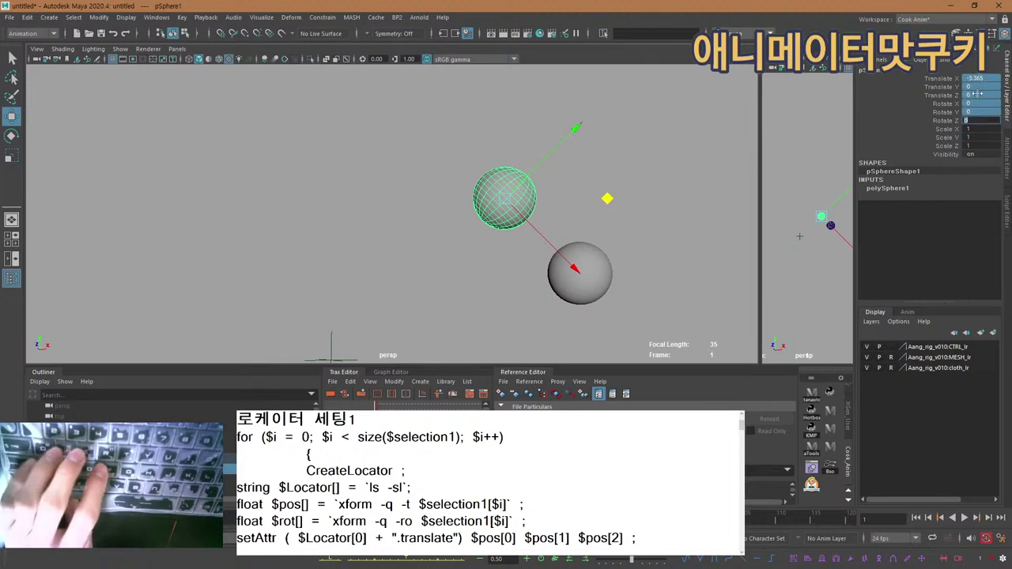
click(982, 130)
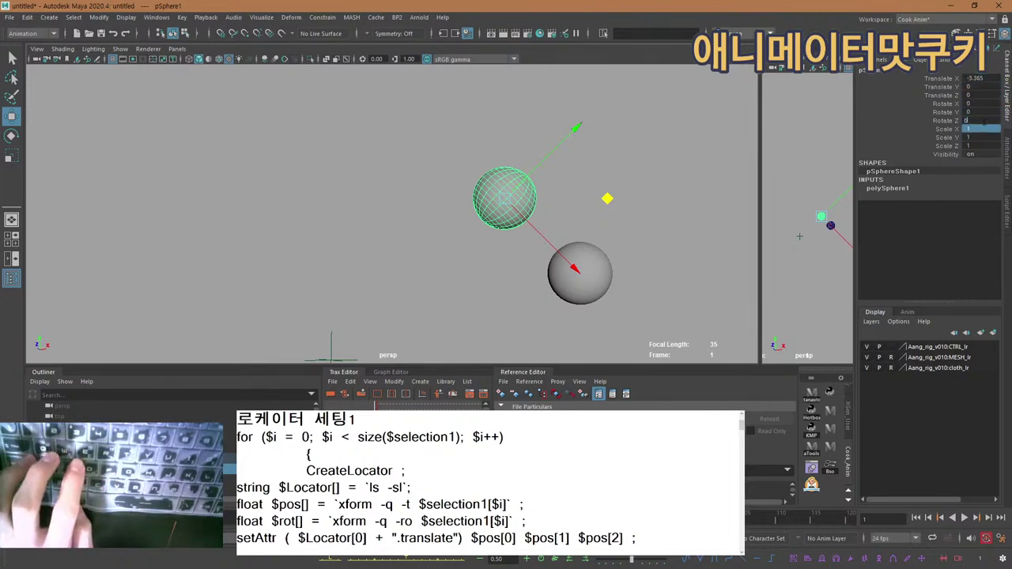
Put the MEL for-loop that creates, positions and renames locators into the script editor's MEL input.
click(630, 217)
alt+drag(629, 217, 618, 270)
alt+right_drag(618, 271, 485, 257)
alt+middle_drag(485, 257, 475, 246)
drag(362, 259, 307, 313)
click(1007, 217)
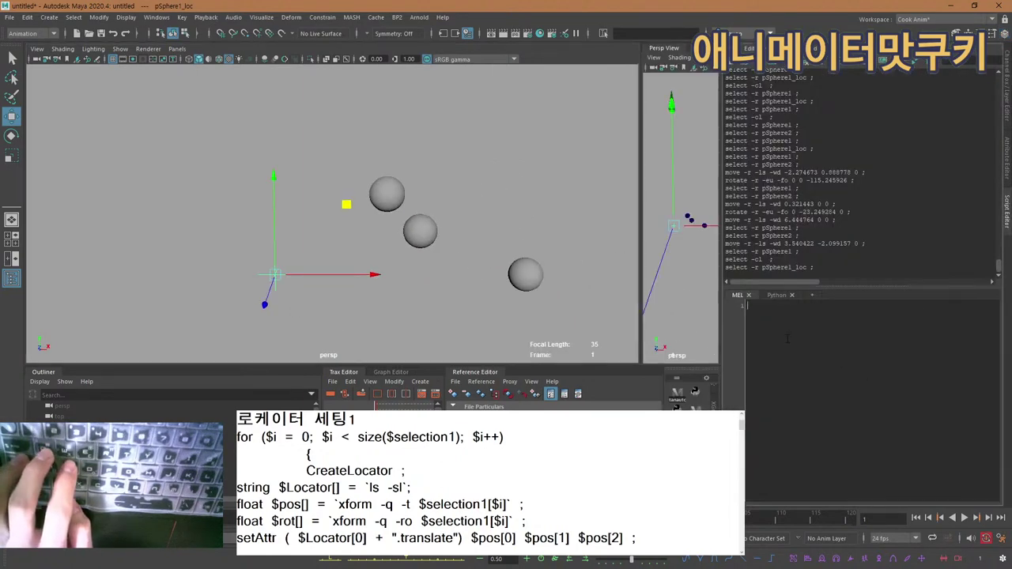
key(ctrl+a)
click(822, 393)
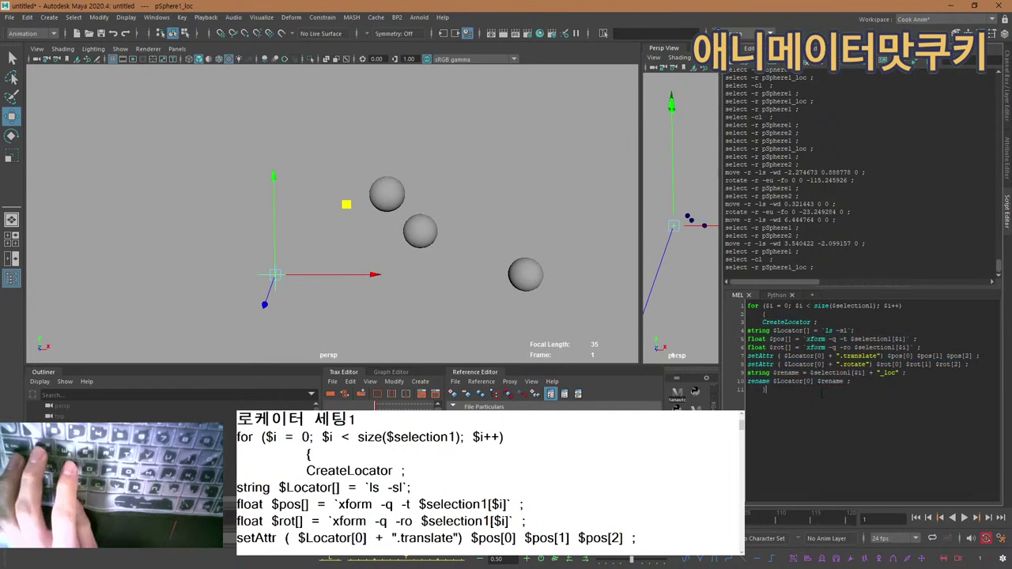
Unparent the first sphere from the second sphere to the world.
click(387, 194)
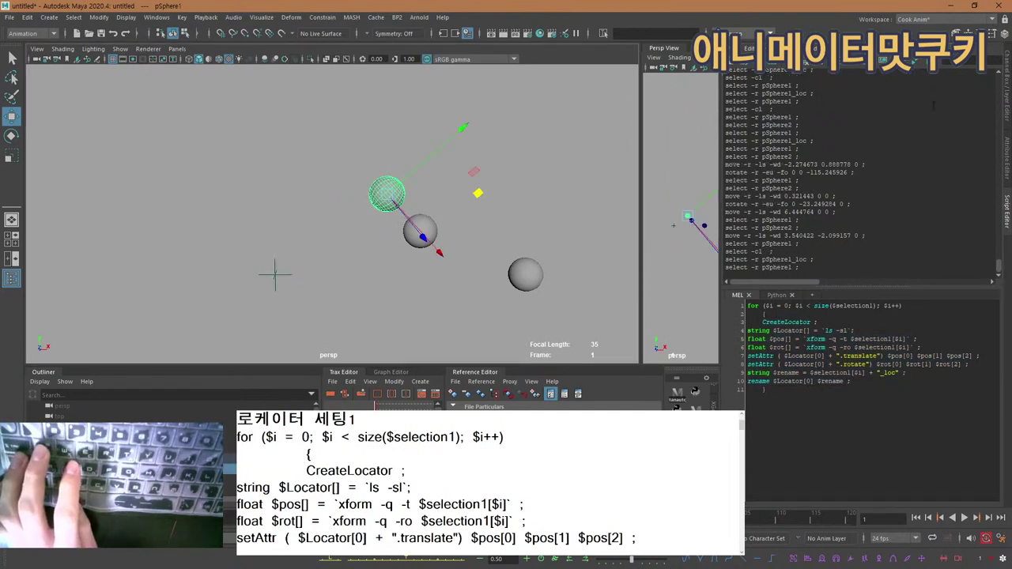
click(1008, 91)
alt+middle_drag(478, 177, 429, 196)
alt+right_drag(429, 196, 469, 194)
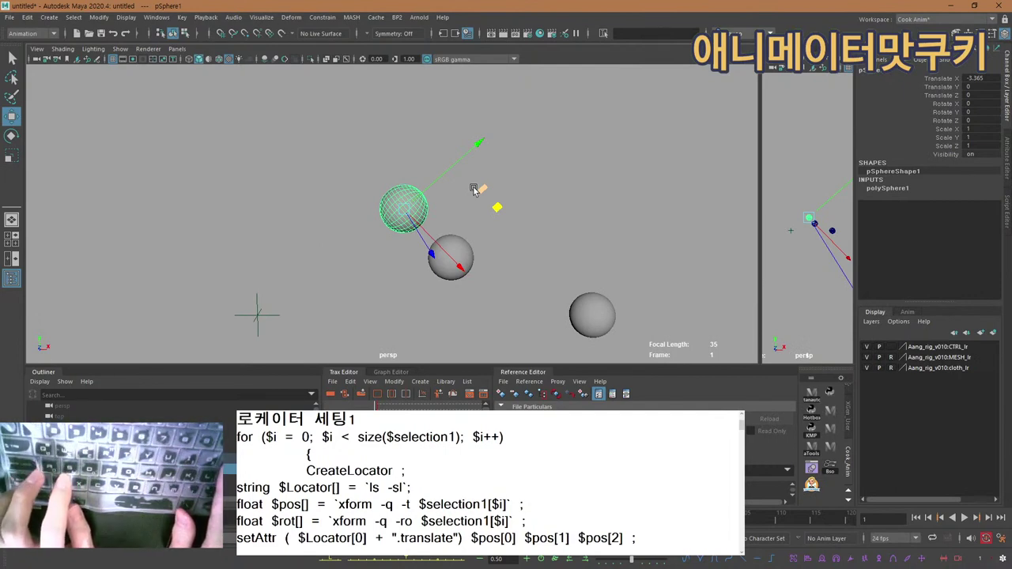
key(shift+p)
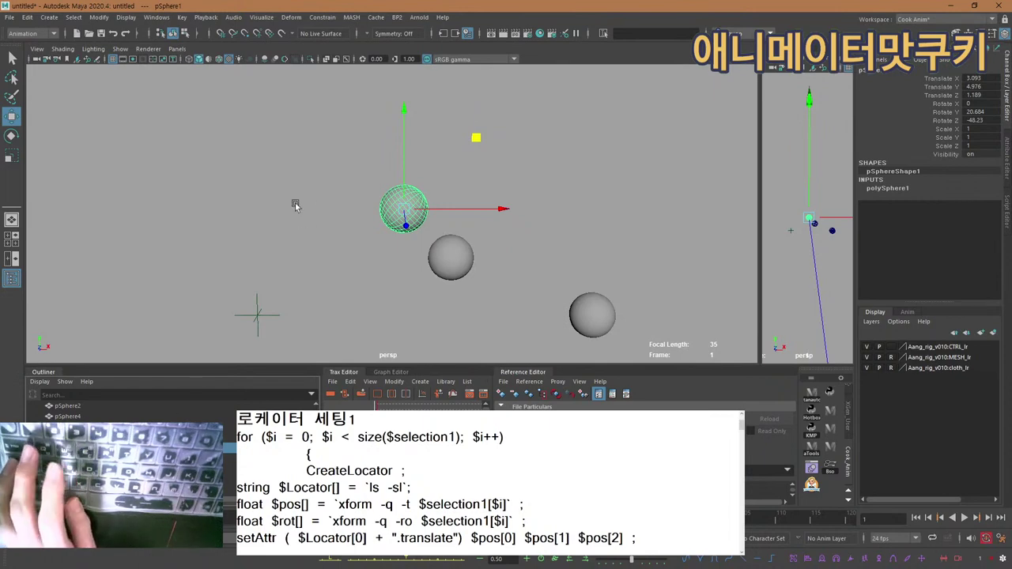
Compare the translate and rotate channels of the unparented first sphere with those of its existing locator.
scroll(492, 173, up, 2)
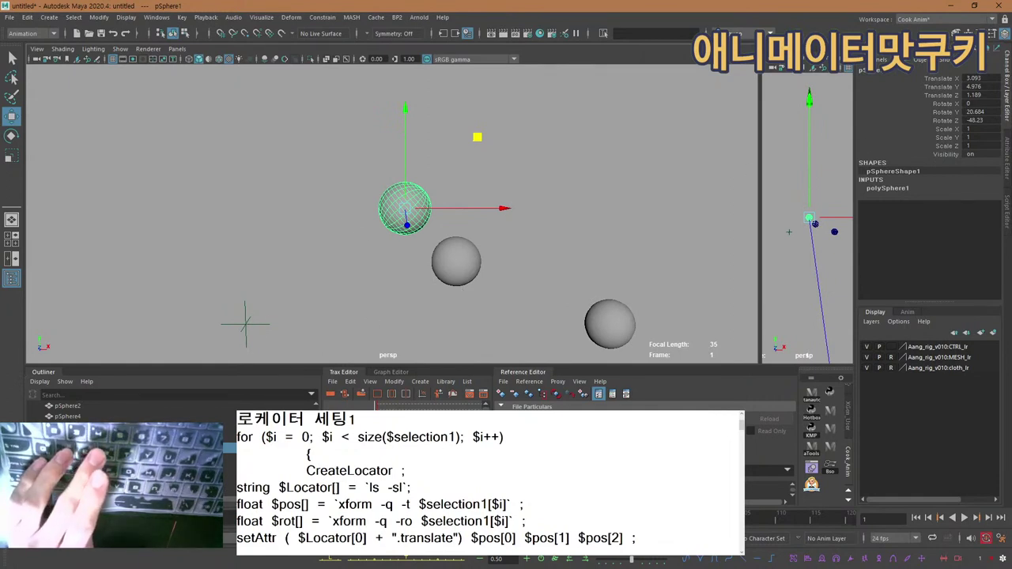
mouse_move(987, 80)
mouse_down()
mouse_move(984, 121)
mouse_move(980, 78)
mouse_up()
click(981, 135)
click(250, 319)
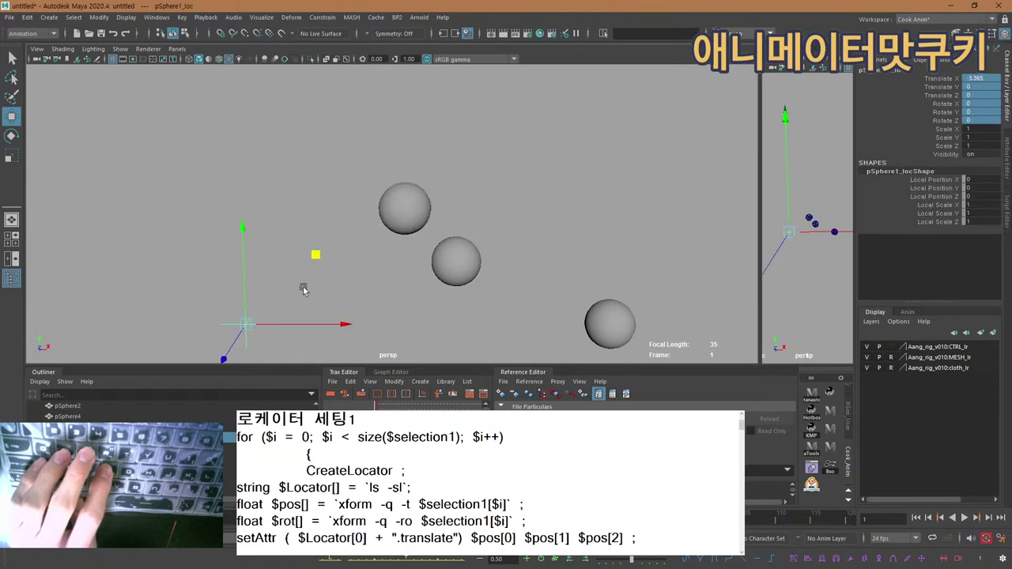
click(309, 289)
Delete the first sphere's old locator and run the MEL loop to create a new one for the unparented sphere.
click(1006, 212)
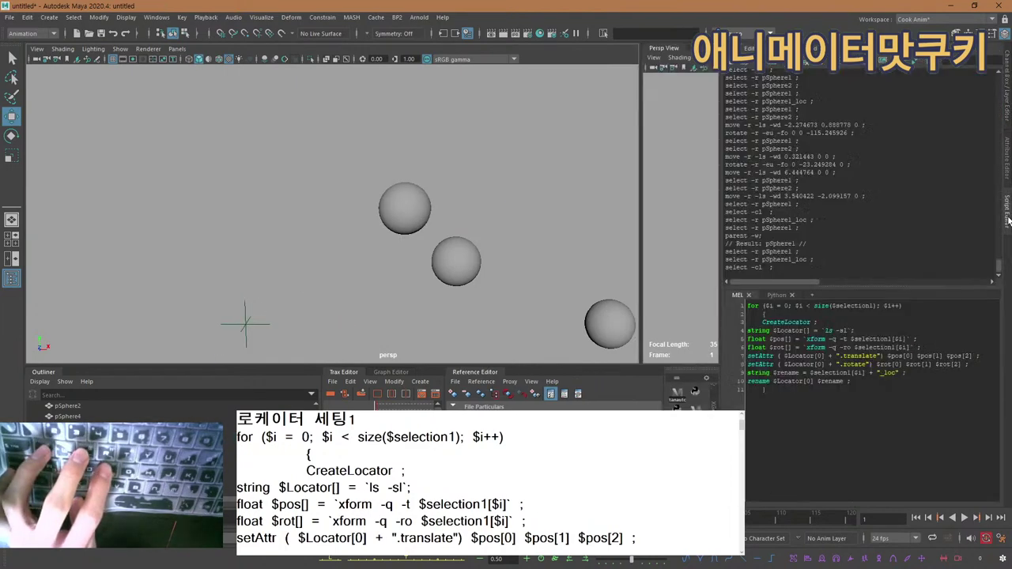
drag(847, 396, 747, 306)
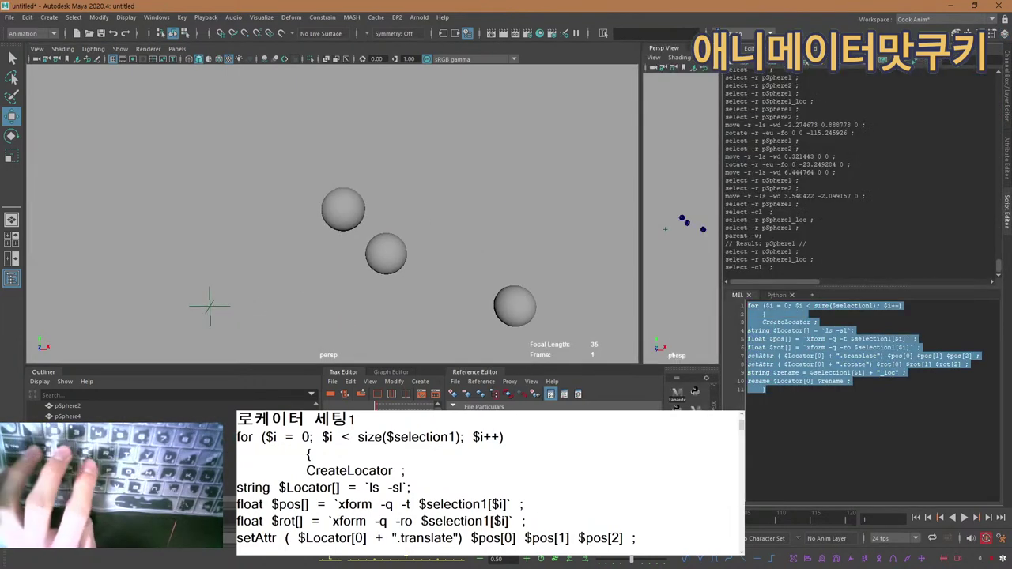
key(ctrl+Return)
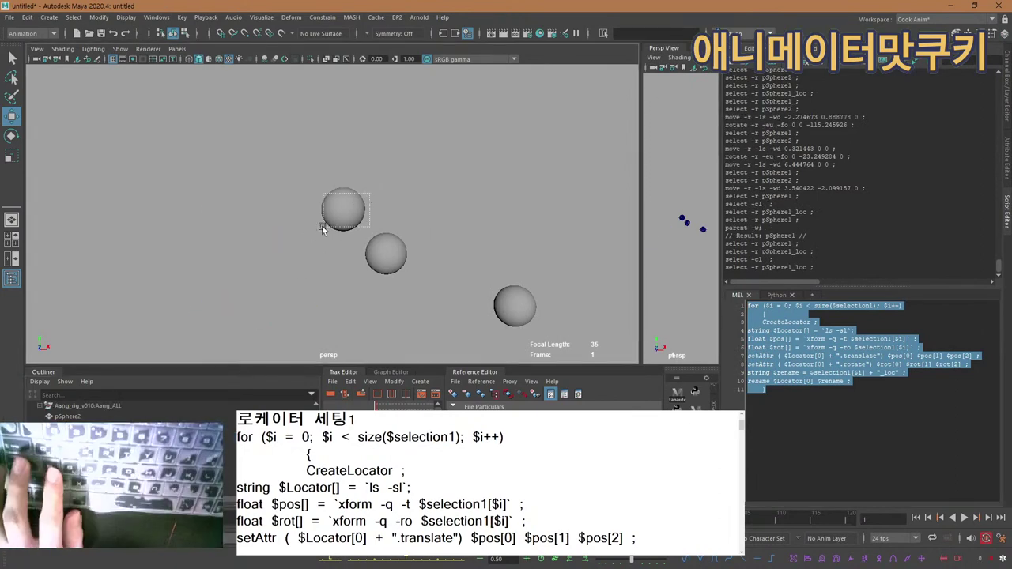
click(336, 212)
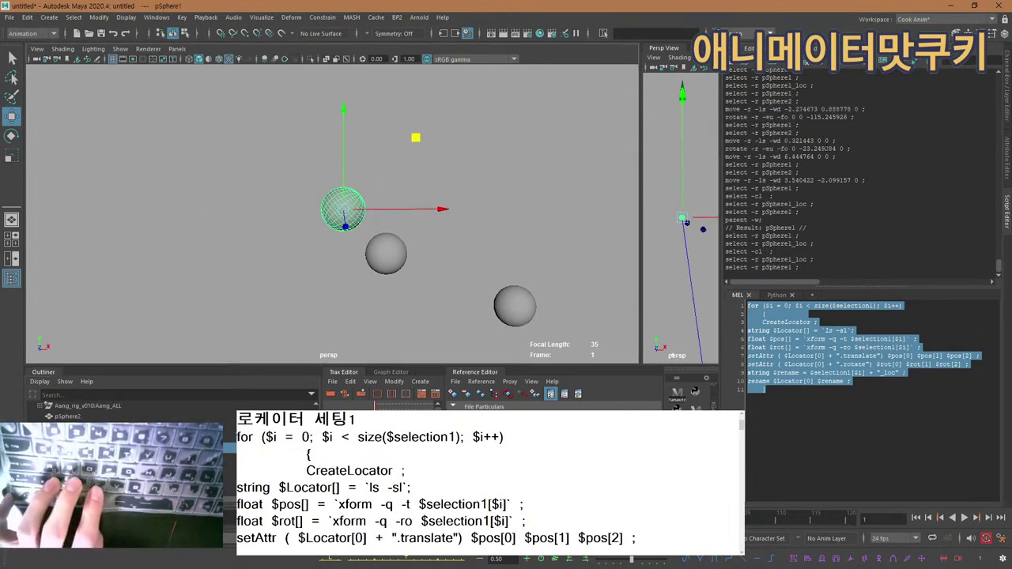
key(space)
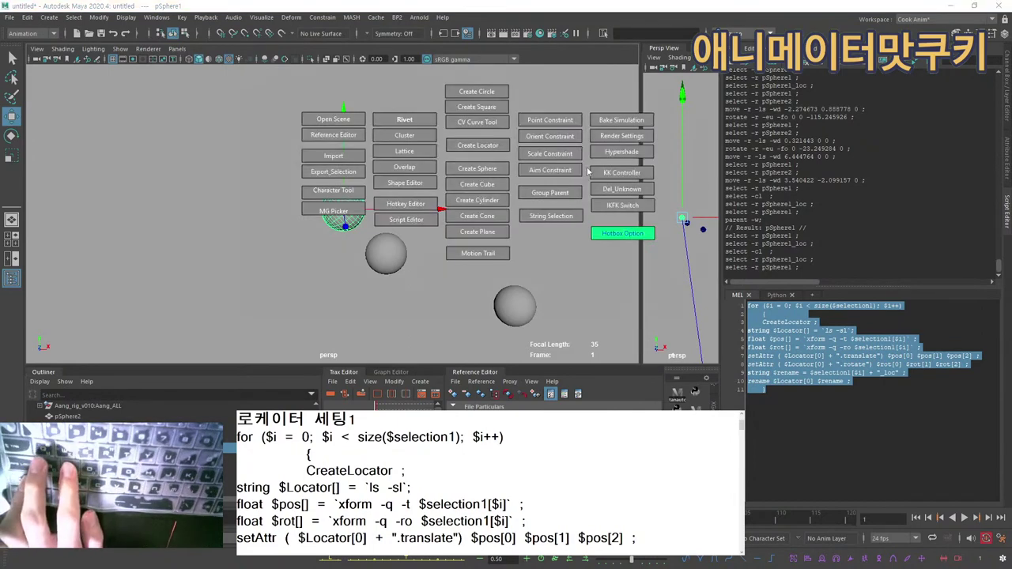
click(914, 66)
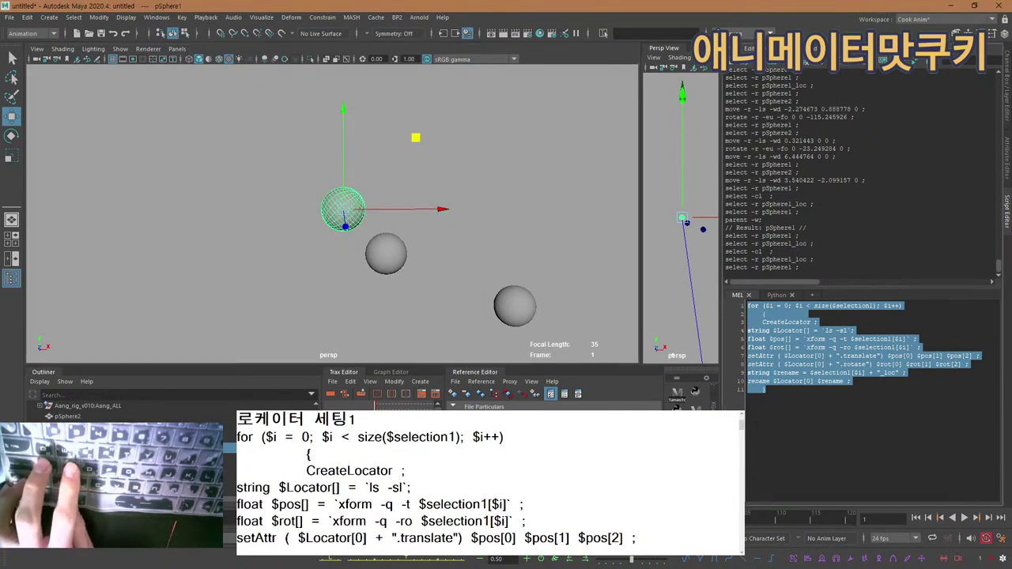
Compare the position and transform channels of the first sphere's new locator with those of the sphere.
click(276, 308)
click(337, 218)
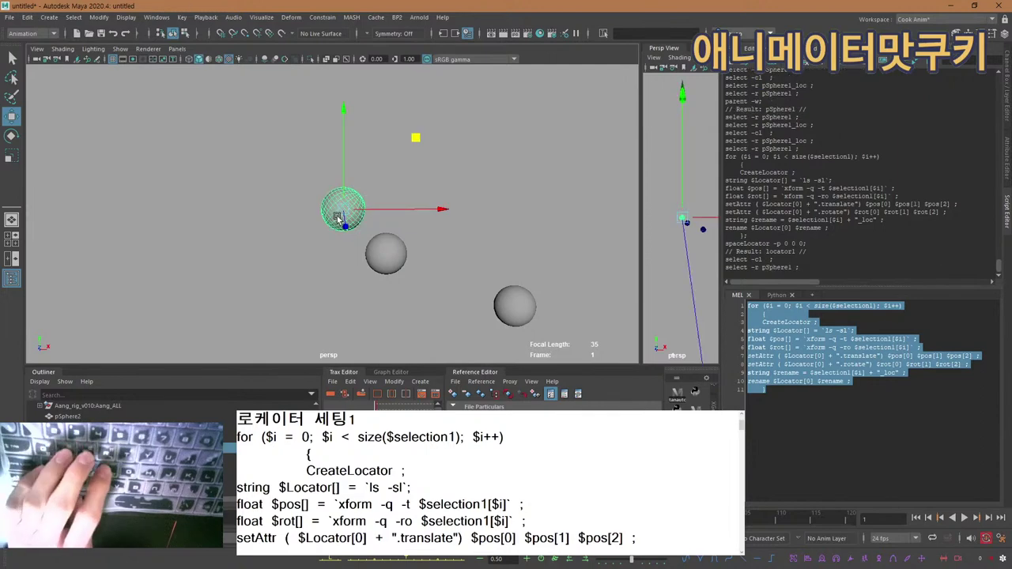
click(79, 459)
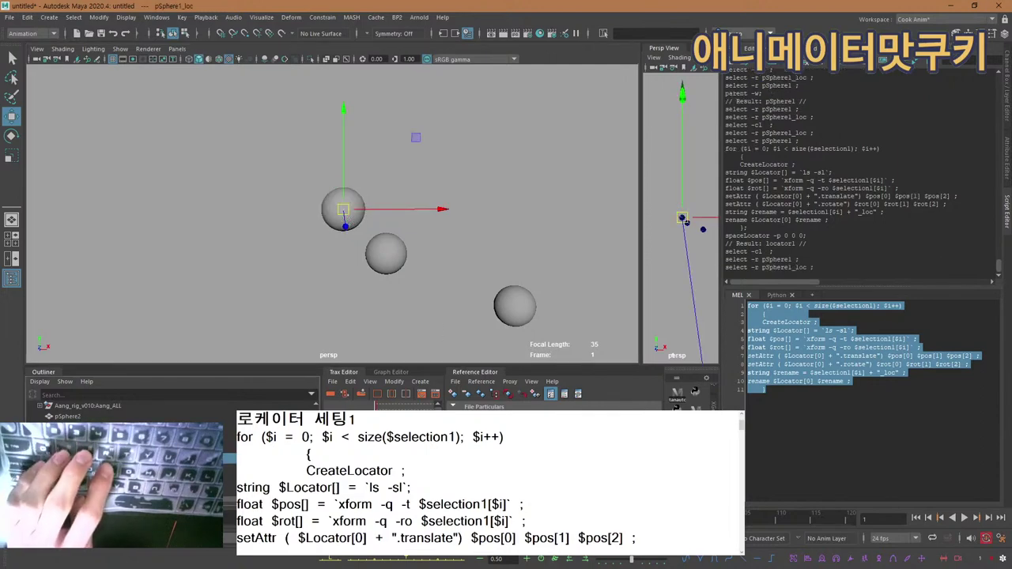
click(1007, 95)
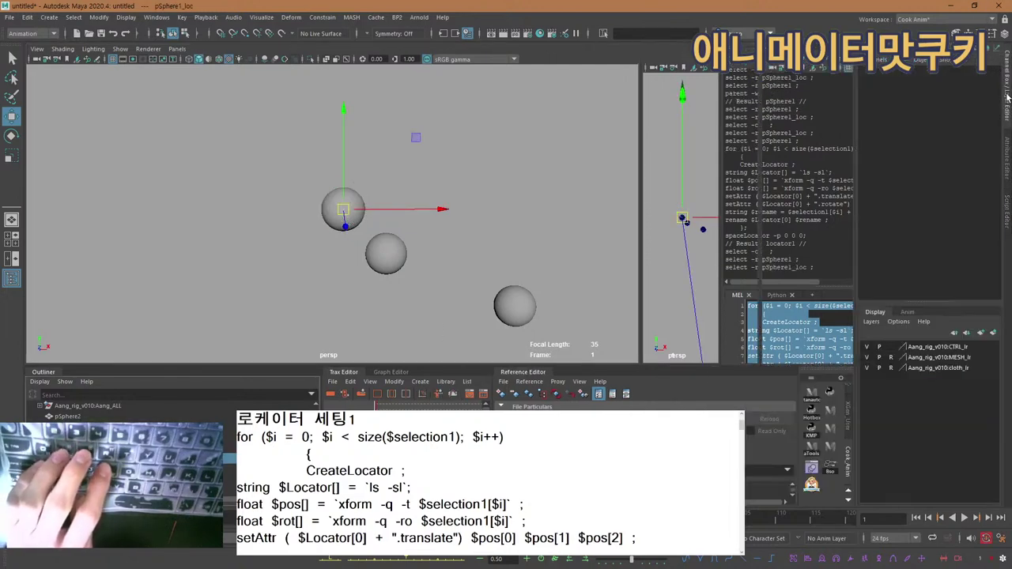
alt+right_drag(388, 219, 710, 109)
key(q)
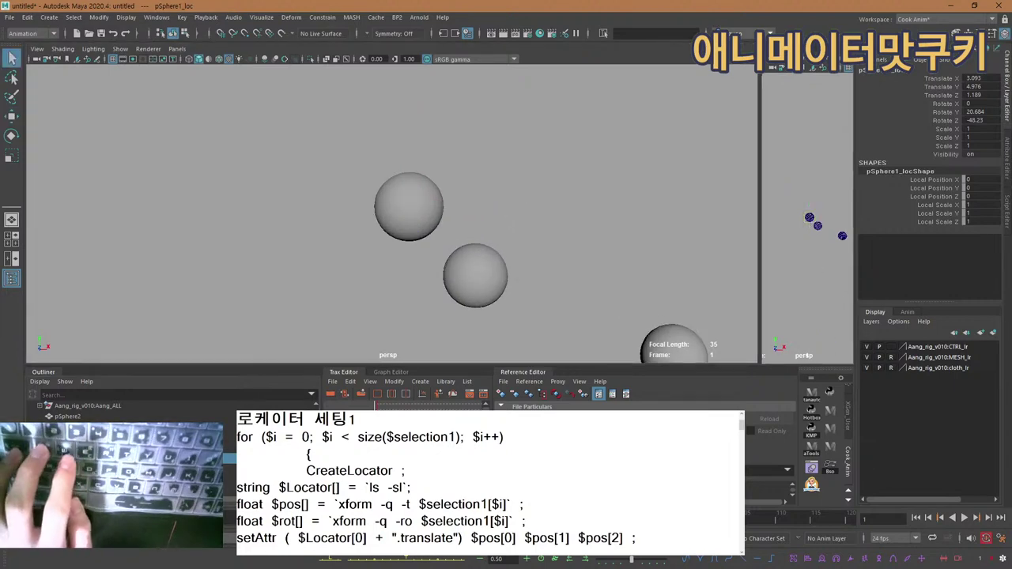
click(424, 225)
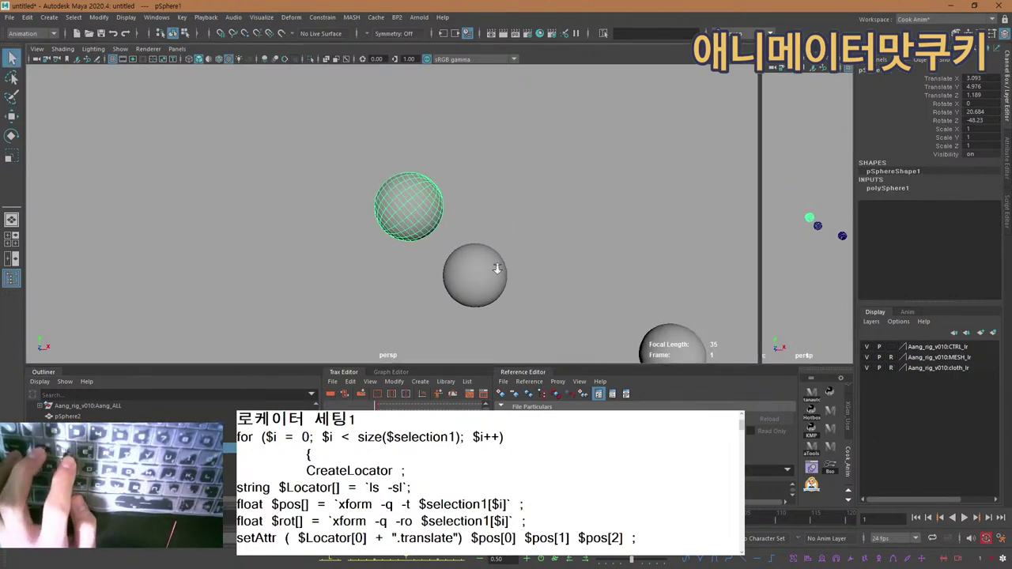
scroll(454, 225, down, 5)
drag(409, 246, 334, 189)
key(ctrl+z)
key(ctrl+z)
key(ctrl+z)
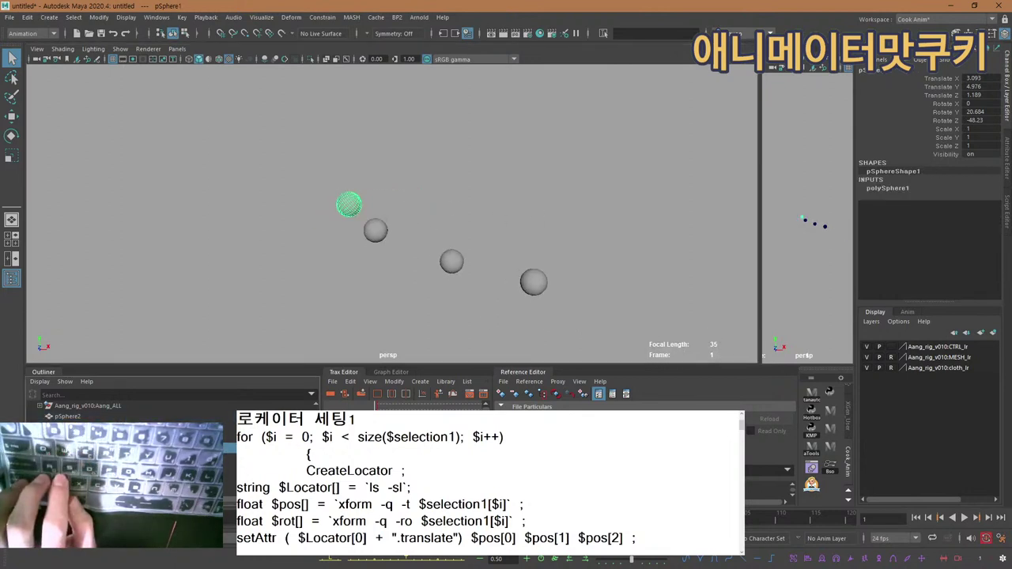
Open the Script Editor showing the current locator loop and select the first sphere's locator.
click(1006, 212)
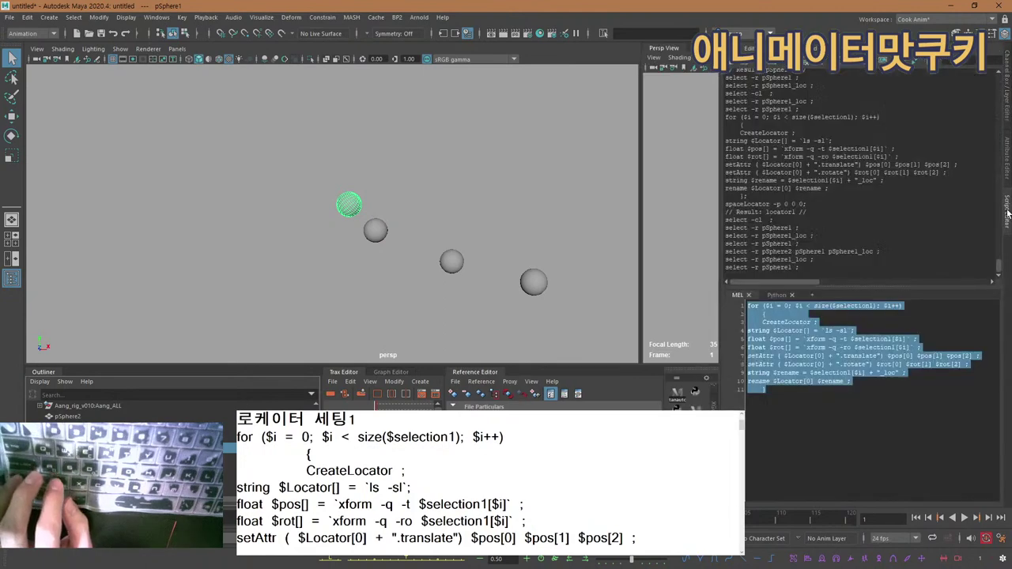
click(790, 398)
drag(778, 391, 744, 304)
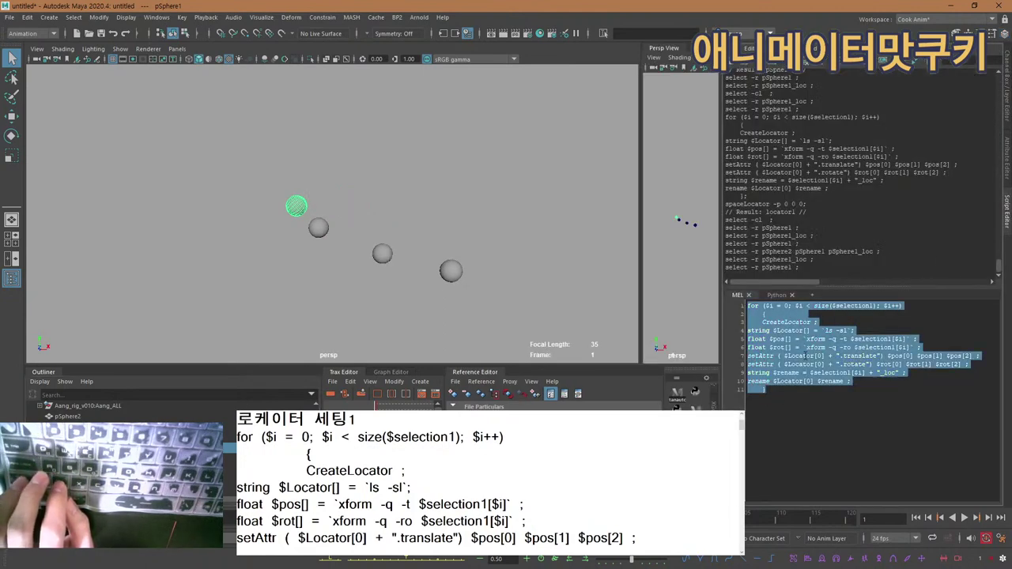
click(808, 314)
click(79, 459)
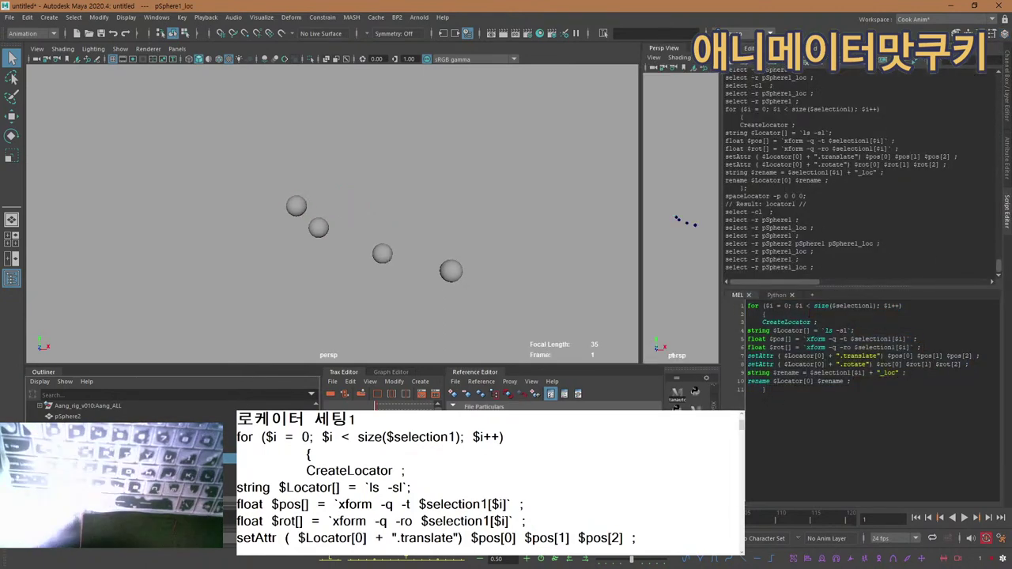
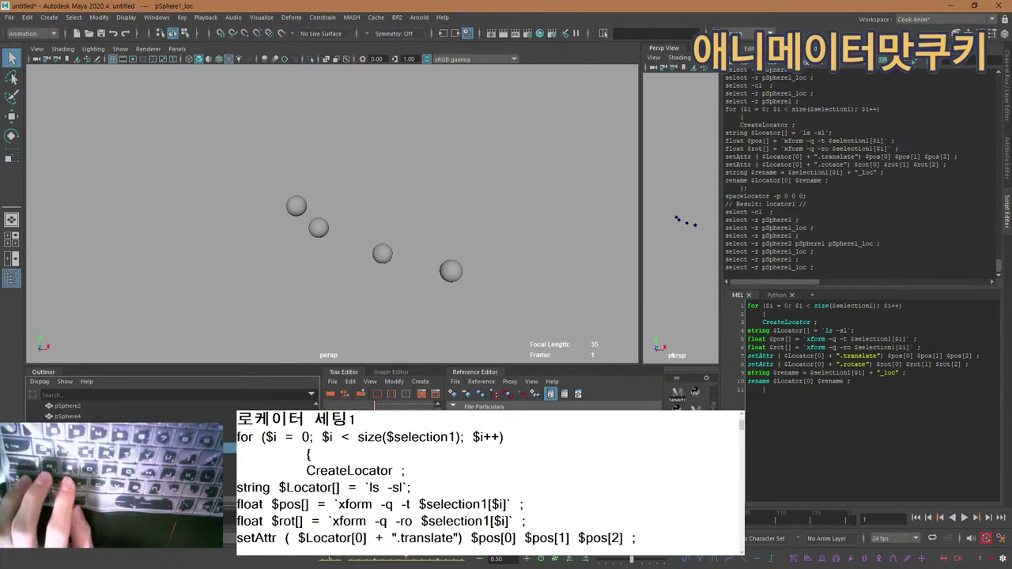
key(f)
click(900, 391)
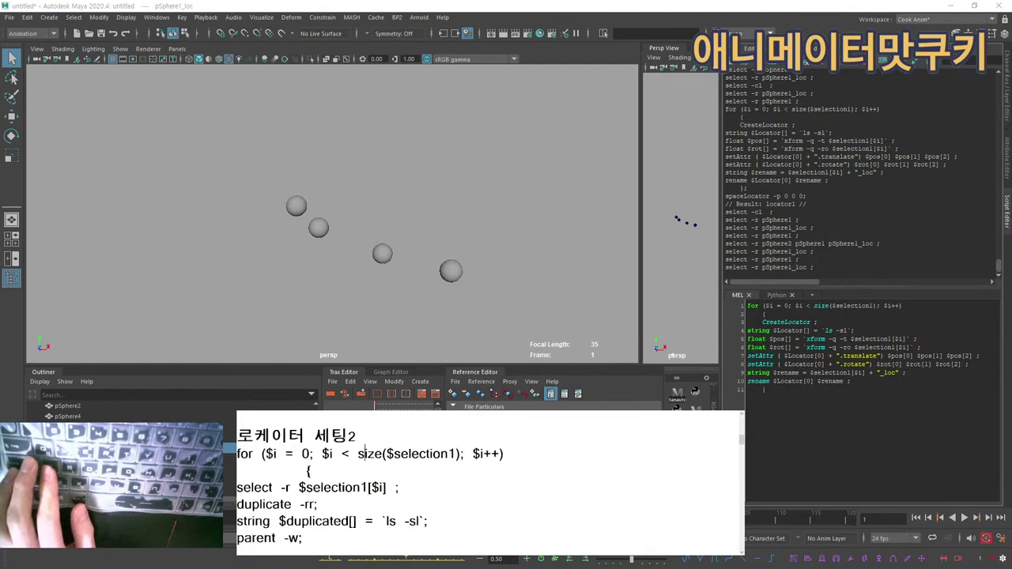
Copy the entire second locator-setup loop from the notes and paste it over the old loop in the MEL script.
click(364, 452)
drag(237, 452, 367, 487)
scroll(367, 487, down, 1)
key(shift+Down)
key(shift+Down)
key(shift+Down)
key(shift+Down)
key(shift+Down)
key(shift+Down)
key(shift+Down)
key(shift+Down)
key(shift+Down)
key(shift+Down)
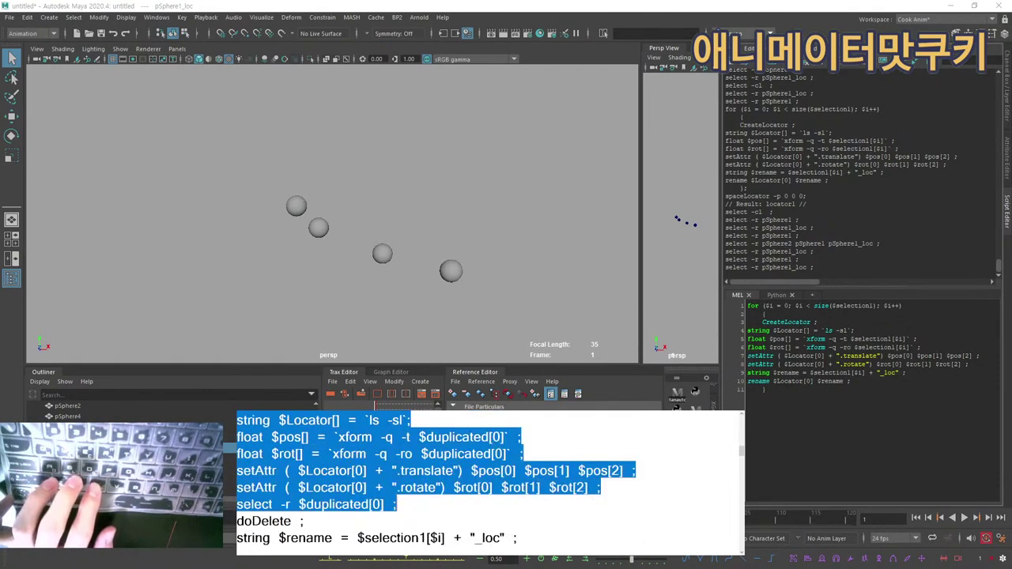
key(shift+Down)
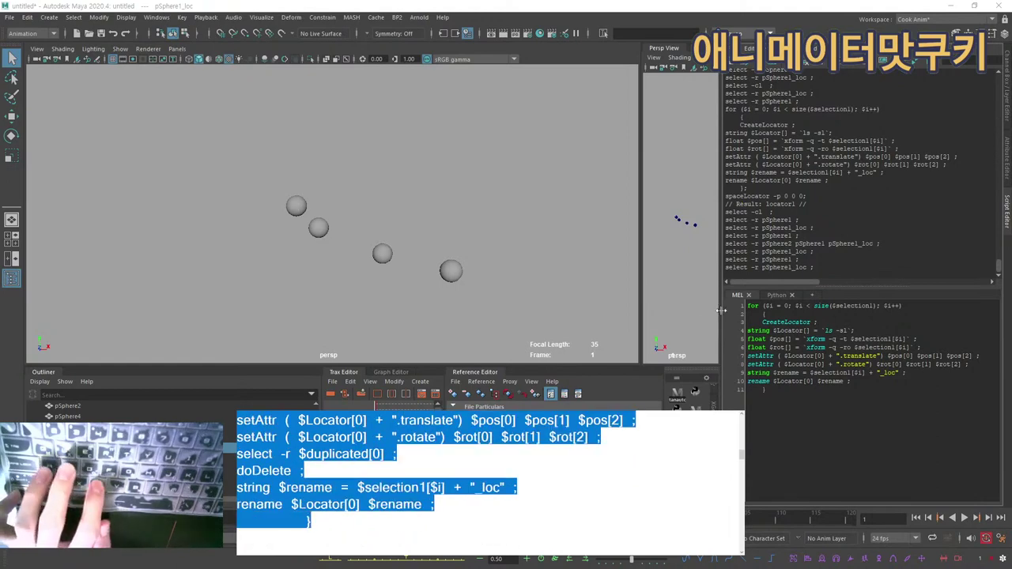
drag(765, 390, 748, 314)
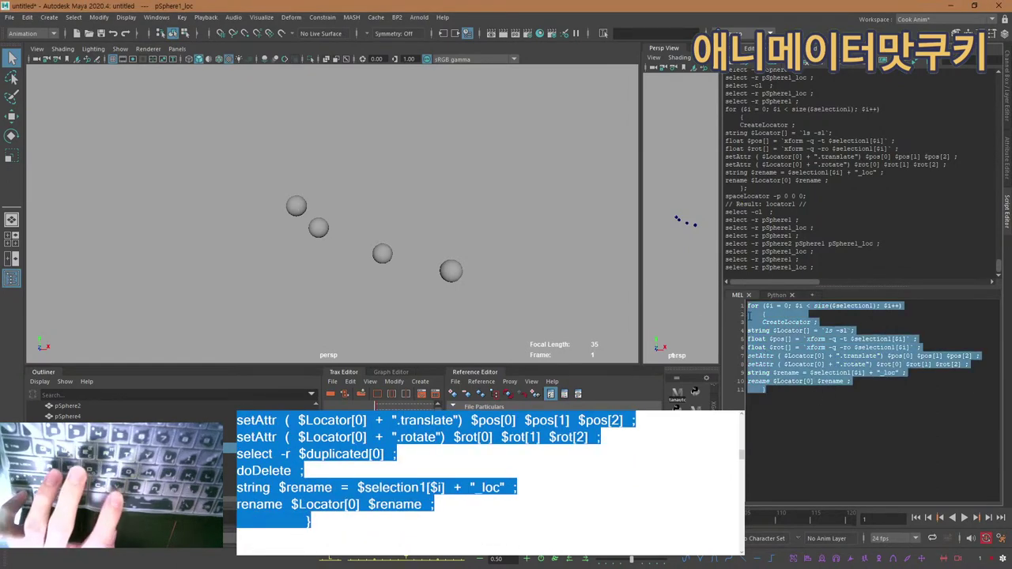
text(for ($i = 0; $i < size($selection1); $i++)     { select -r $selection1[$i] ; duplicate -rr; string $duplicated[] = `ls -sl`; parent -w; CreateLocator ; string $Locator[] = `ls -sl` ; float $pos[] = `xform -q -t $duplicated[0]` ; float $rot[] = `xform -q -ro $duplicated[0]` ; setAttr ( $Locator[0] + ".translate") $pos[0] $pos[1] $pos[2] ; setAttr ( $Locator[0] + ".rotate") $rot[0] $rot[1] $rot[2] ; select -r $duplicated[0] ; doDelete ; string $rename = $selection1[$i] + "_loc" ; rename $Locator[0] $rename ;     })
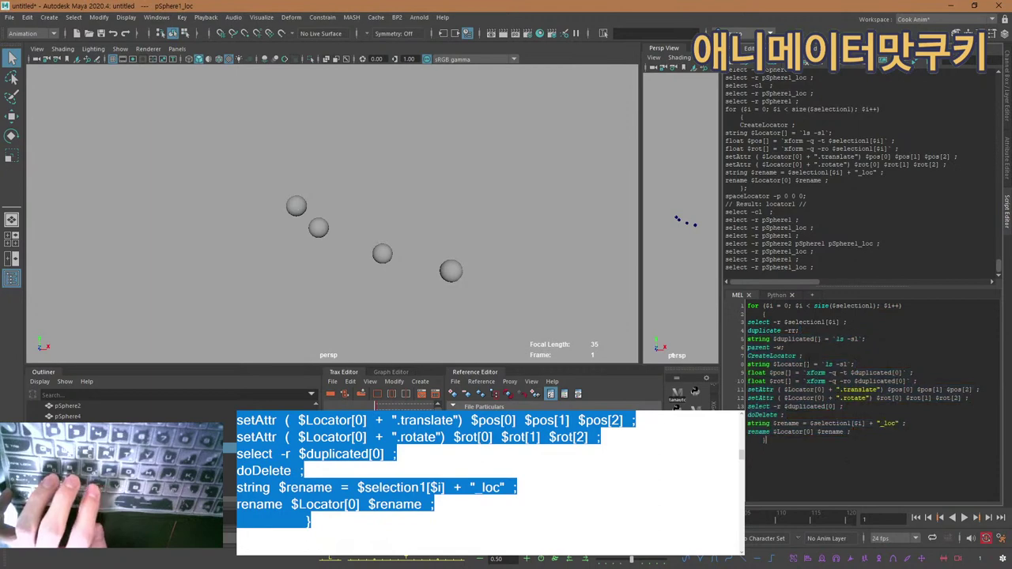
alt+right_drag(332, 250, 374, 199)
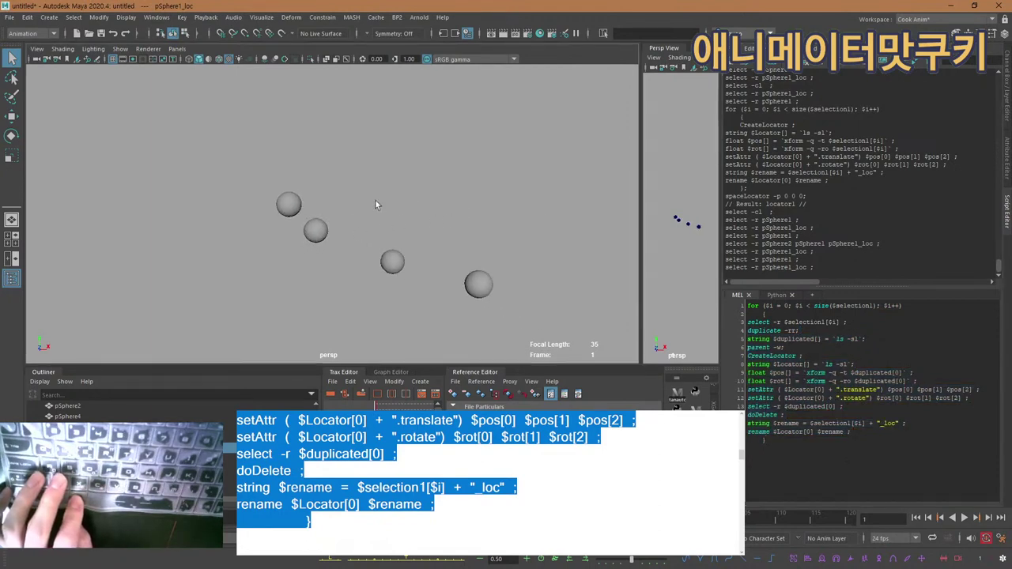
drag(283, 218, 277, 223)
alt+right_drag(279, 214, 354, 208)
click(488, 249)
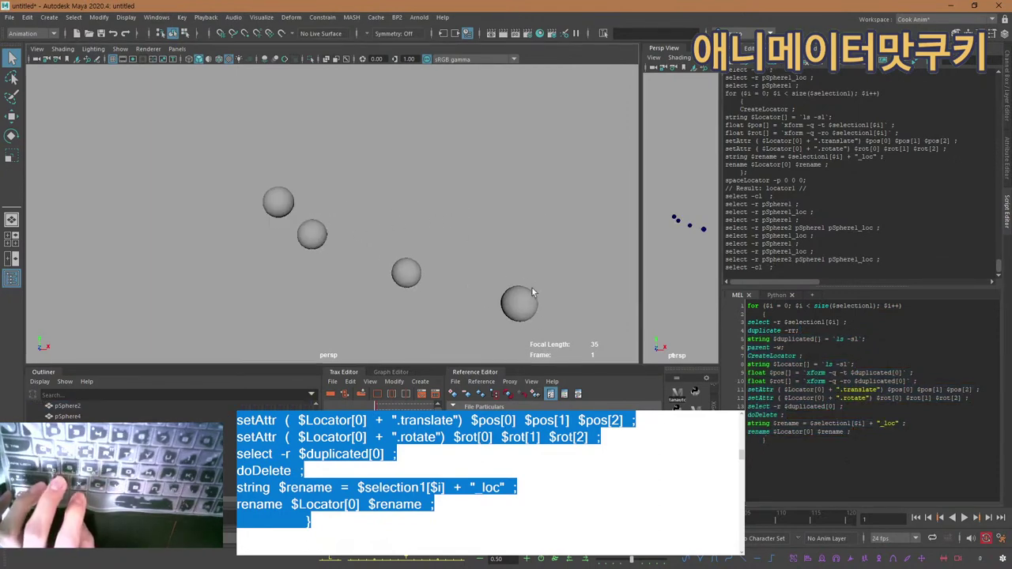
drag(389, 166, 204, 322)
drag(449, 295, 256, 178)
click(257, 178)
click(405, 268)
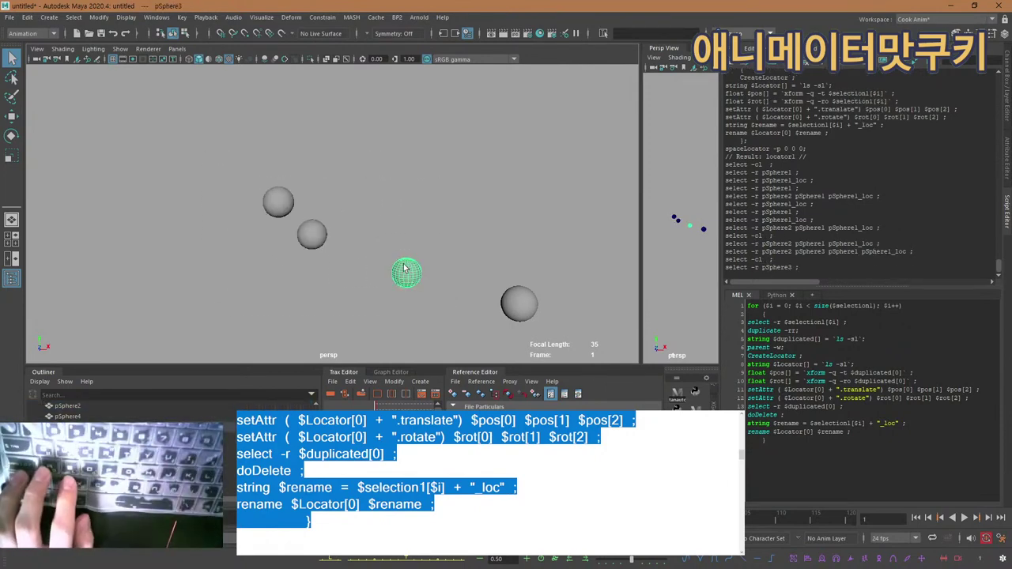
Move the second sphere about 1.96 units along X toward the third sphere and clear the selection.
click(320, 236)
key(w)
drag(328, 235, 422, 181)
click(383, 190)
click(342, 234)
click(372, 222)
click(339, 235)
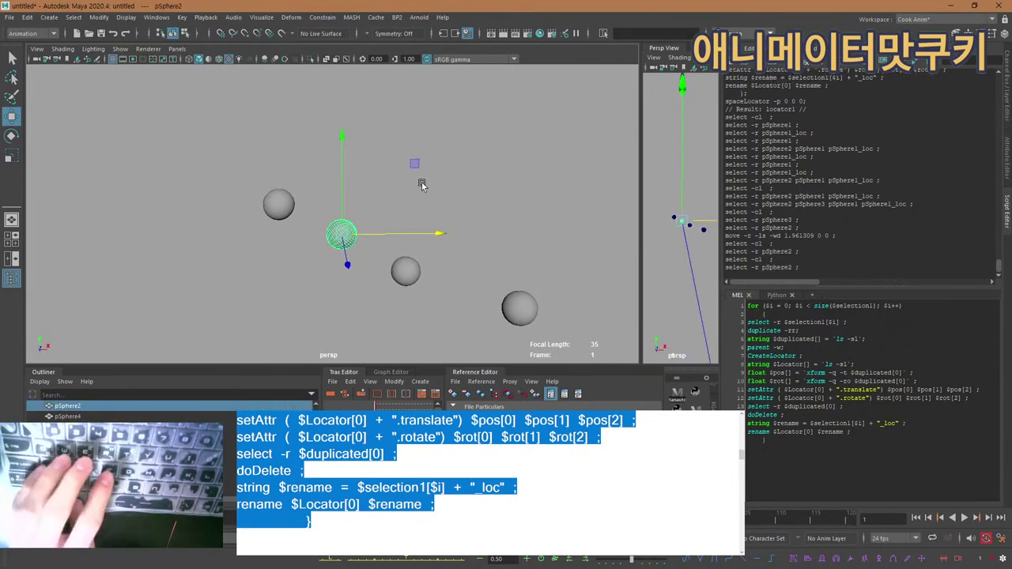
click(104, 420)
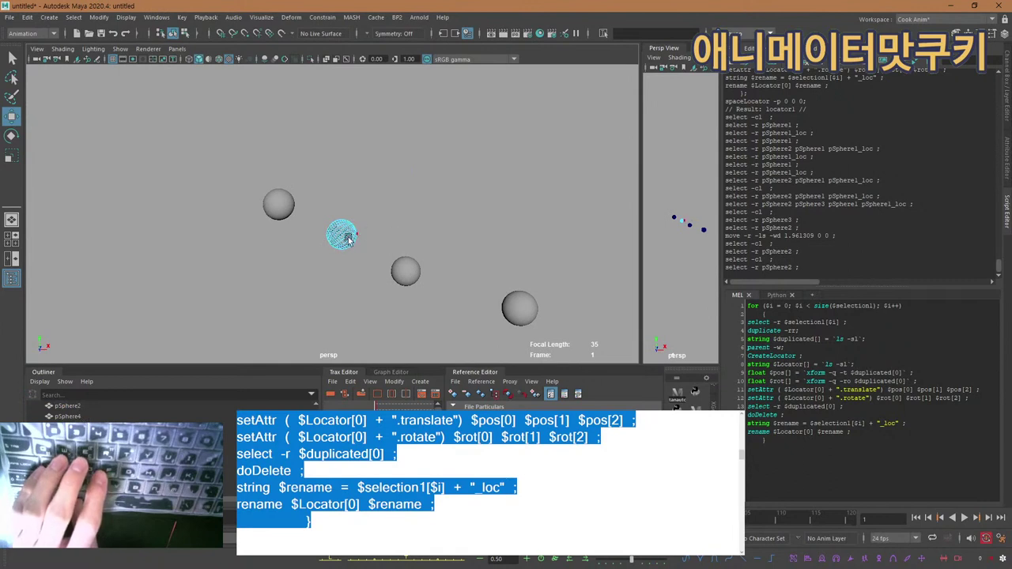
right_drag(346, 237, 398, 222)
click(421, 224)
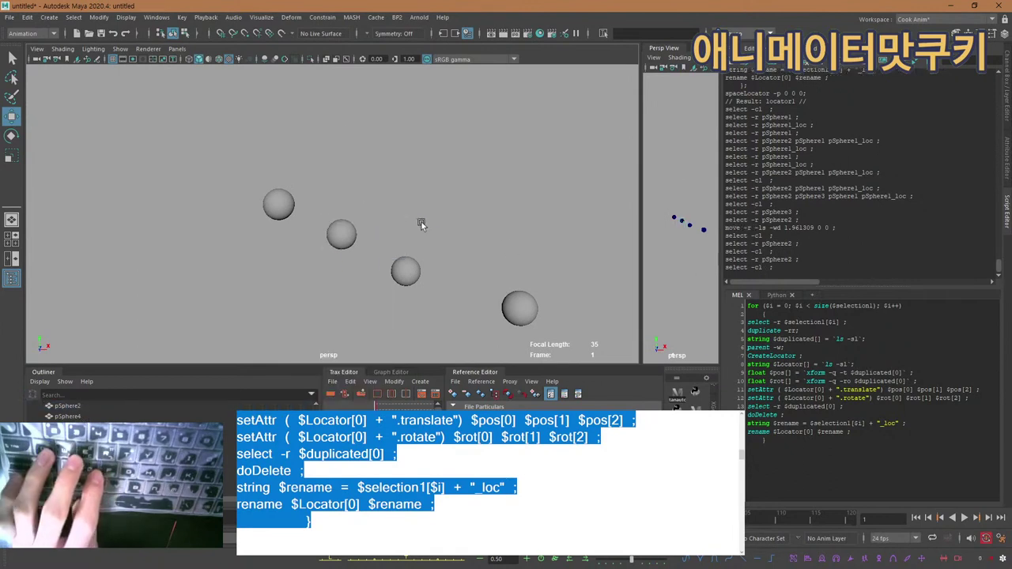
Unparent the third sphere from group1 to the world.
click(70, 427)
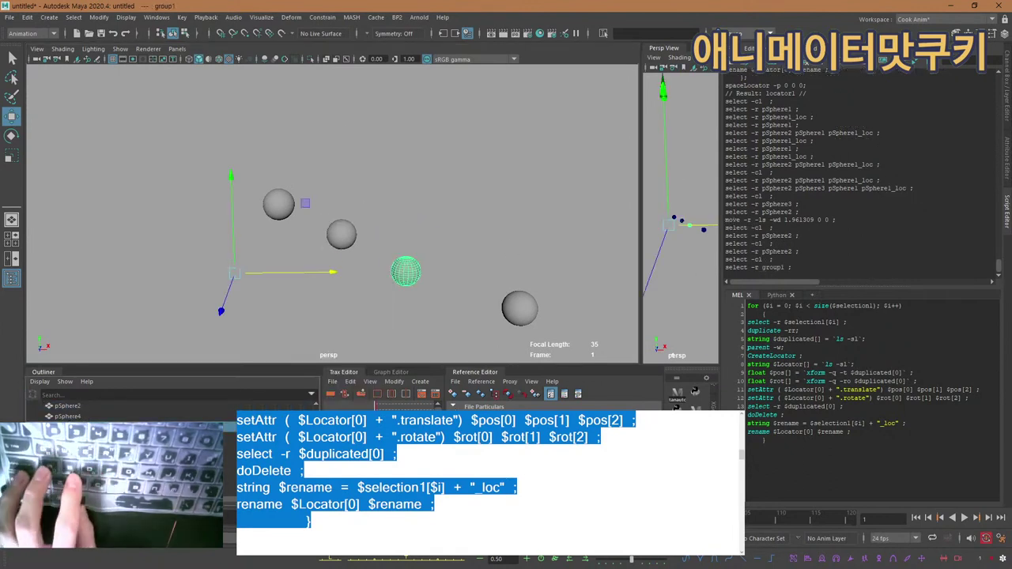
key(Down)
key(Up)
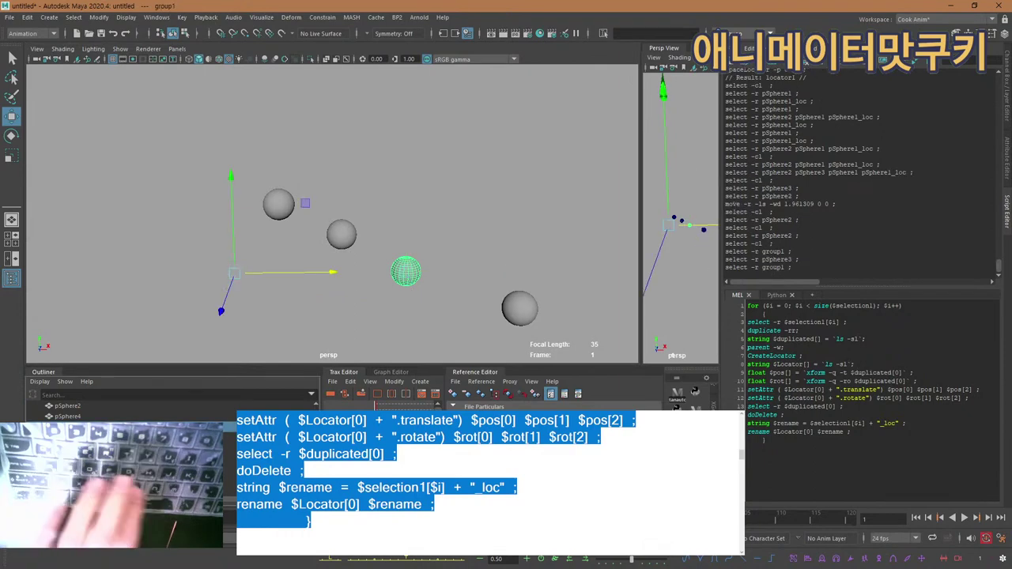
key(Down)
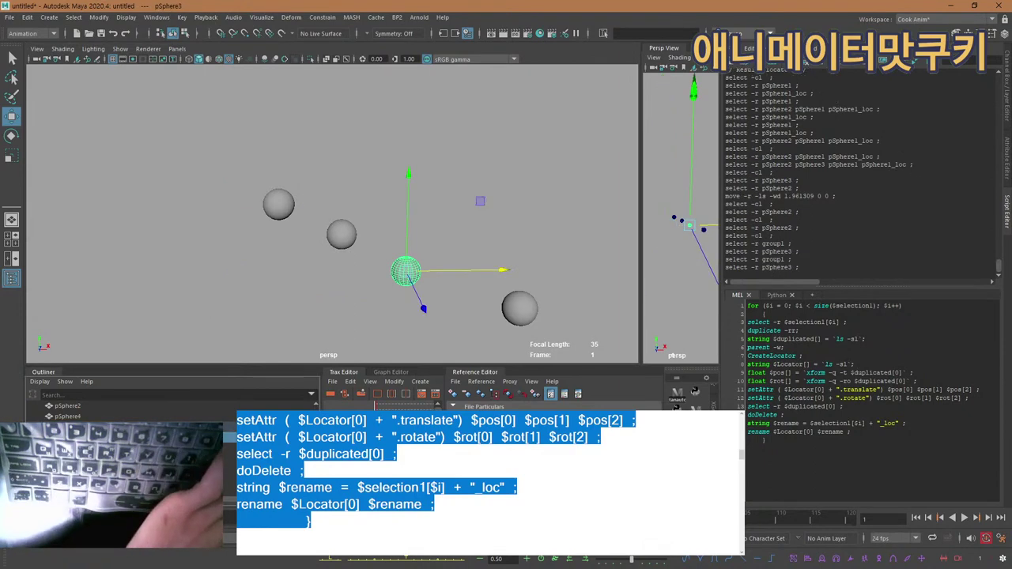
key(Up)
click(109, 17)
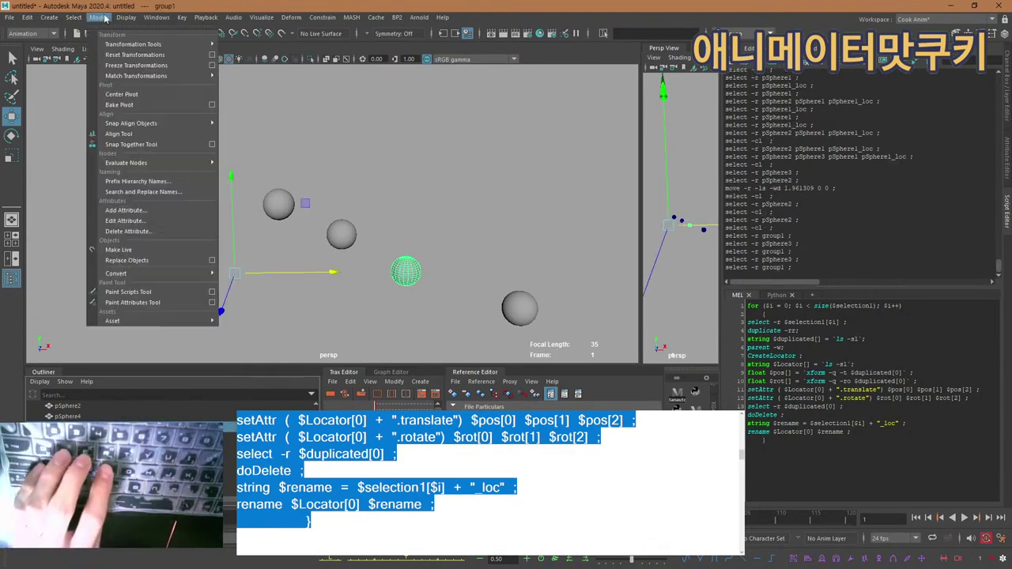
mouse_move(75, 16)
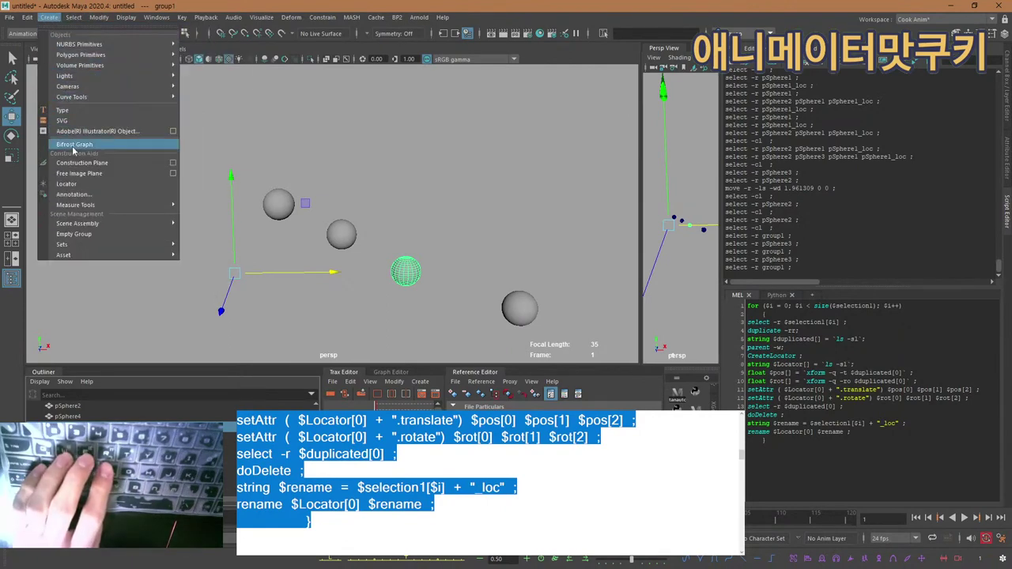
click(141, 4)
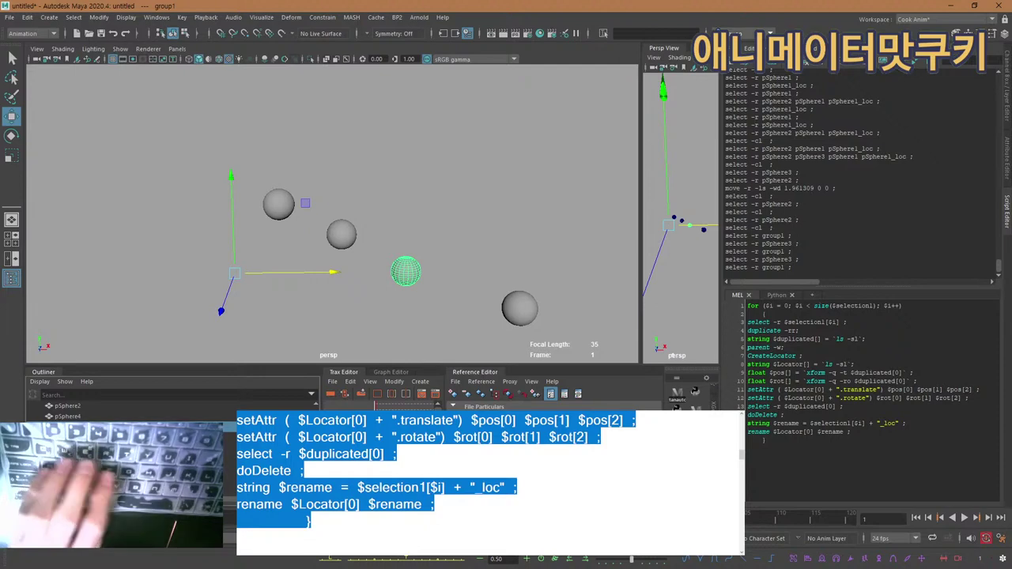
key(ctrl+Return)
click(68, 437)
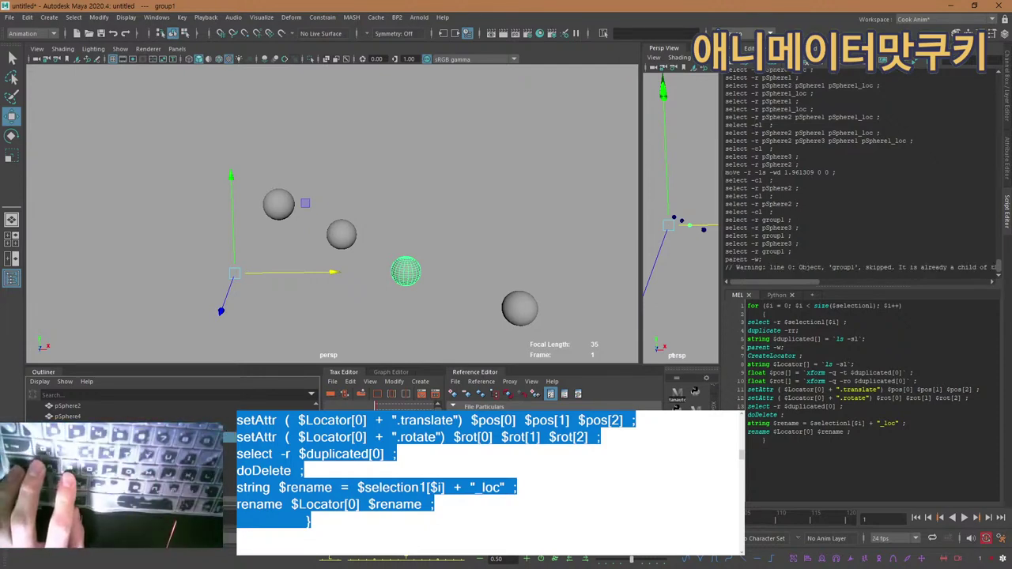
key(shift+p)
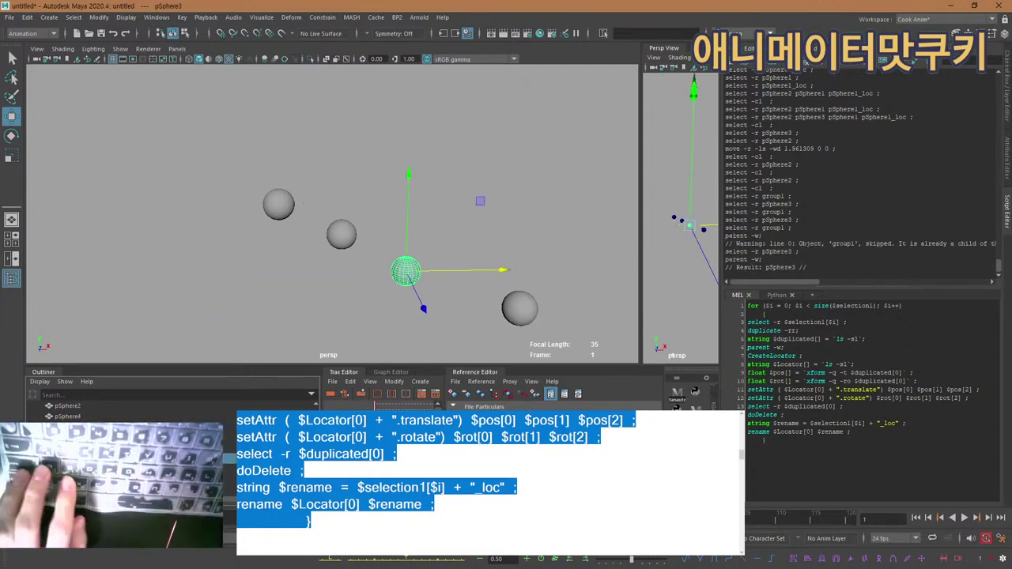
Delete the emptied group1 together with the first sphere's locator.
click(68, 427)
ctrl+click(68, 448)
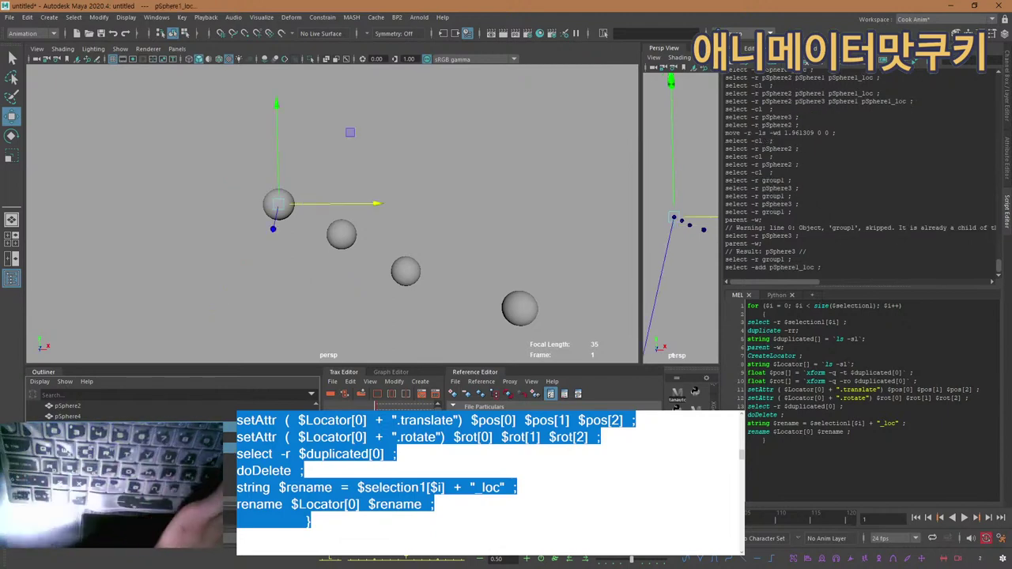
key(Delete)
Group all four spheres together under a new group.
click(68, 448)
shift+click(69, 417)
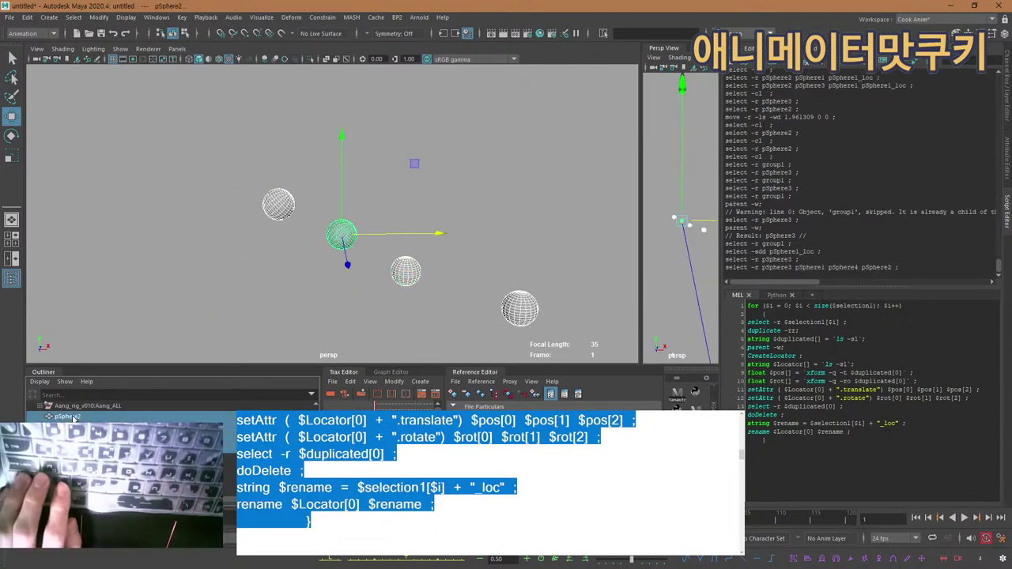
key(ctrl+g)
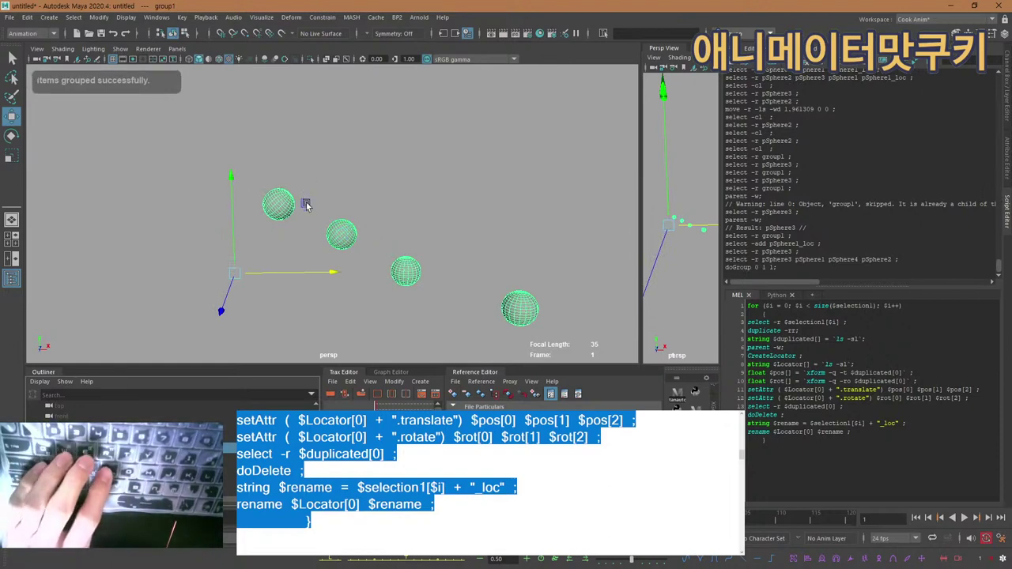
Move the sphere group about -6.66 in X and 7.01 in Y, and rotate it about -55.5° in Y and -45.9° in Z.
middle_drag(307, 206, 196, 99)
key(e)
drag(195, 181, 158, 169)
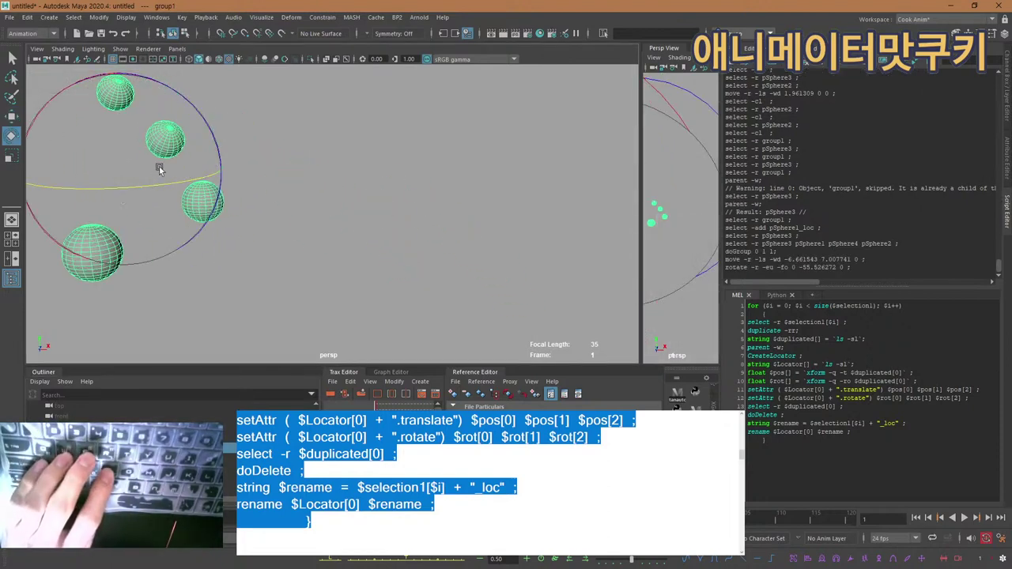
drag(214, 129, 213, 210)
Move the rotated sphere group about -8.79 units in X and 0.67 units in Y.
key(r)
scroll(137, 189, down, 3)
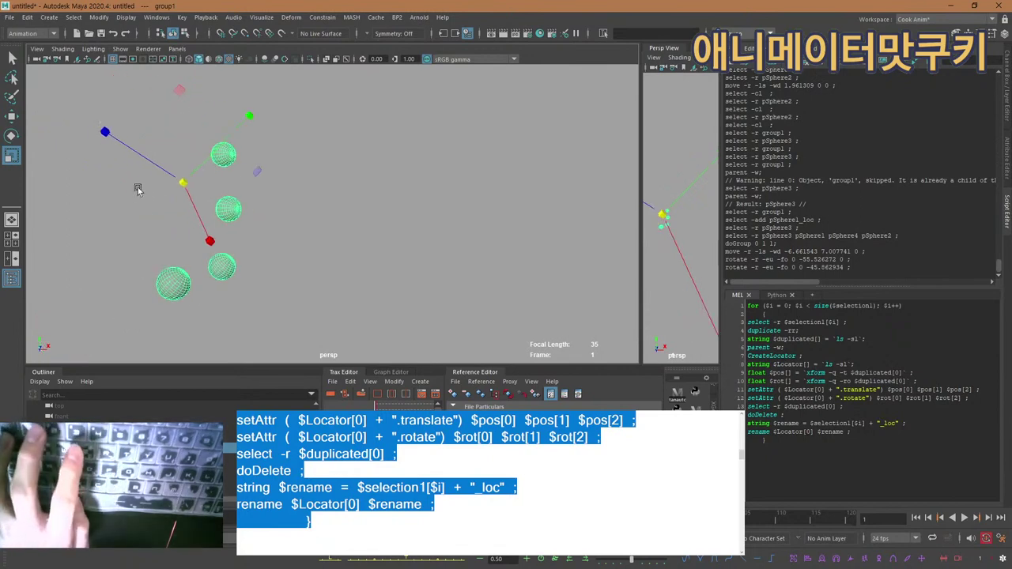
alt+middle_drag(138, 188, 271, 150)
alt+drag(271, 150, 267, 160)
key(w)
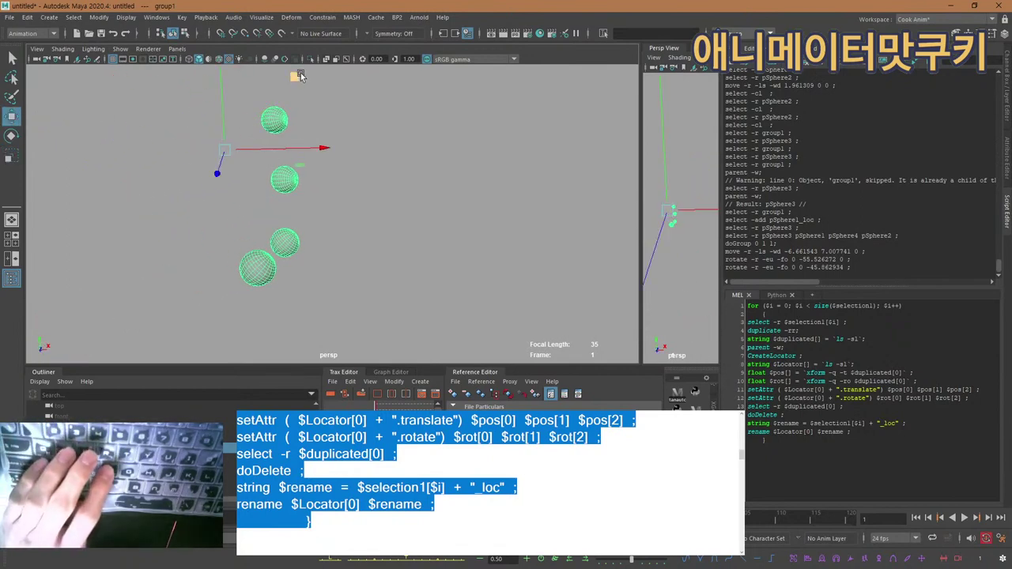
drag(300, 75, 185, 70)
alt+middle_drag(181, 180, 250, 170)
scroll(251, 171, down, 1)
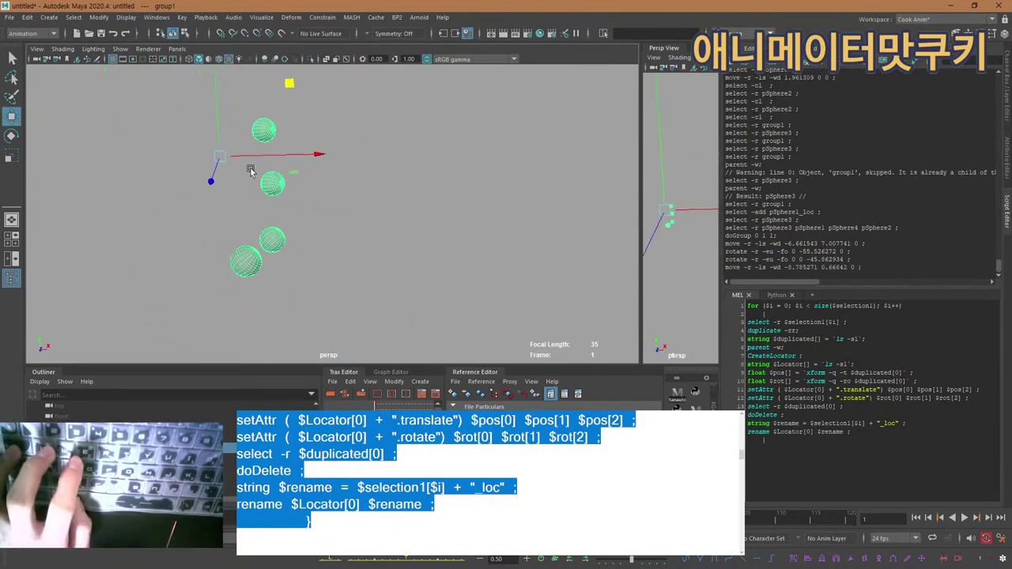
scroll(250, 171, down, 1)
key(q)
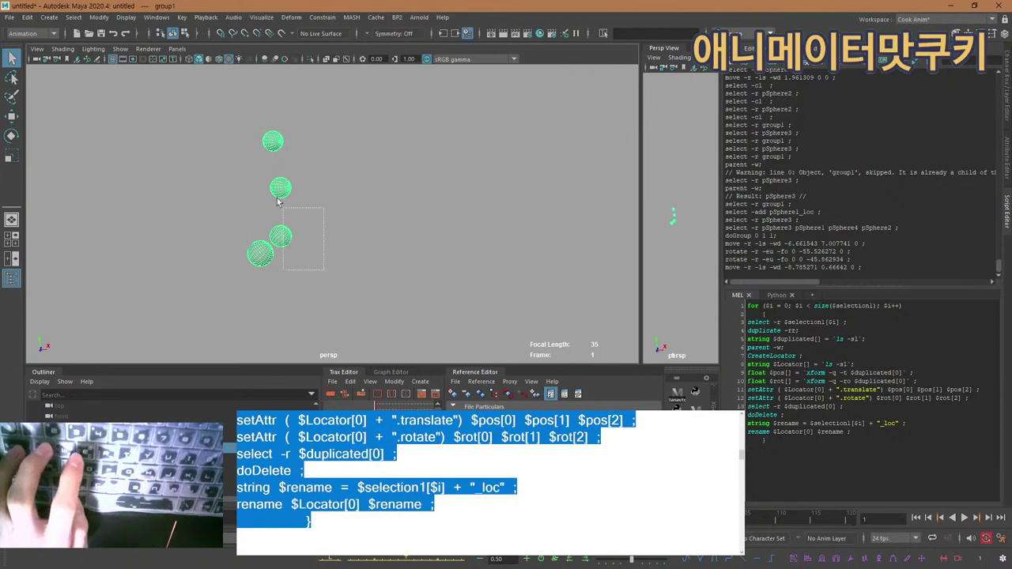
drag(277, 201, 242, 133)
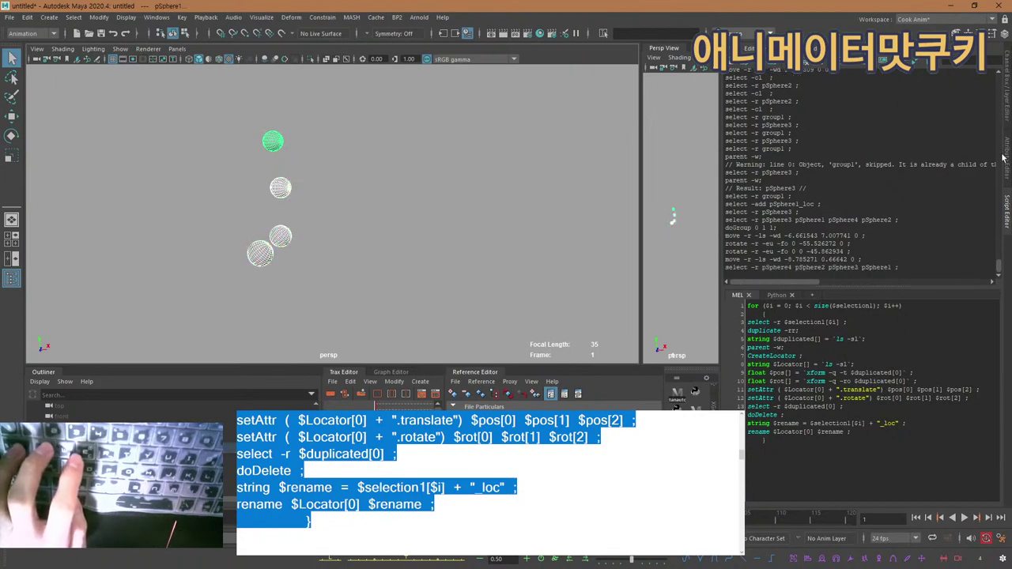
drag(867, 338, 803, 406)
click(803, 406)
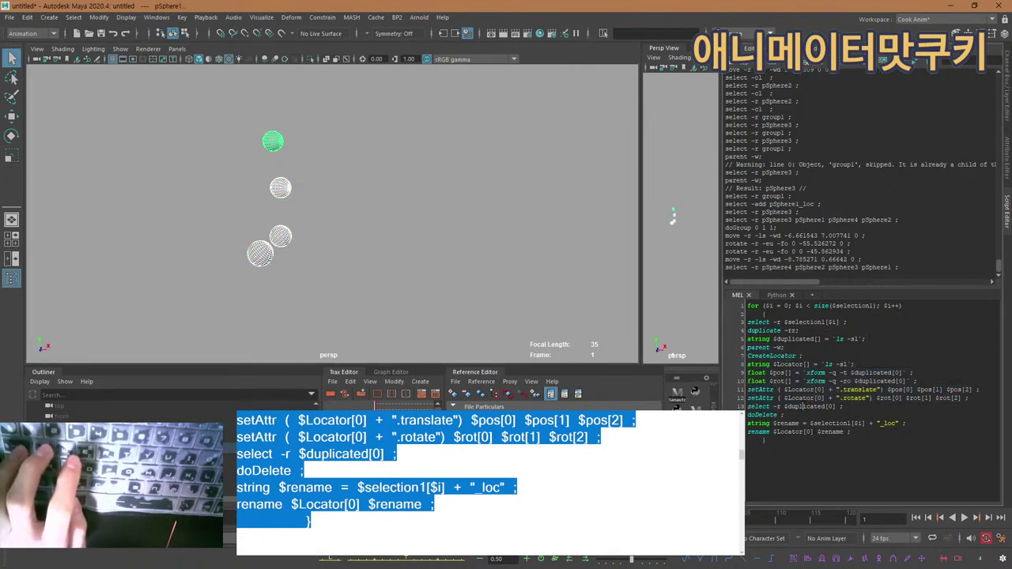
Select the four spheres one at a time in order, from pSphere1 to pSphere4.
click(352, 231)
drag(321, 165, 273, 136)
shift+click(280, 187)
shift+click(281, 237)
shift+click(261, 253)
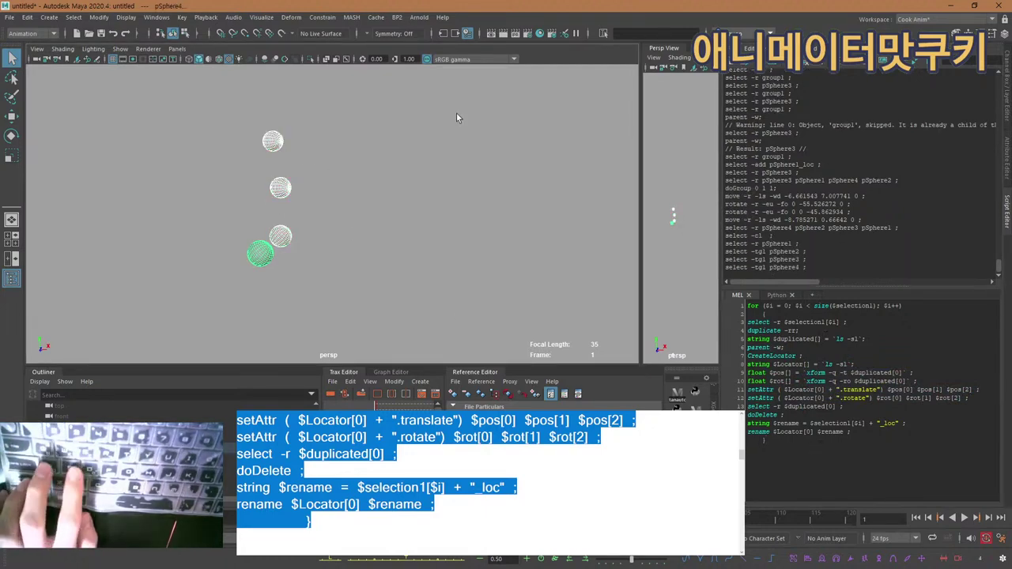
Run the entire MEL locator loop on the four selected spheres to create a named locator for each one.
key(space)
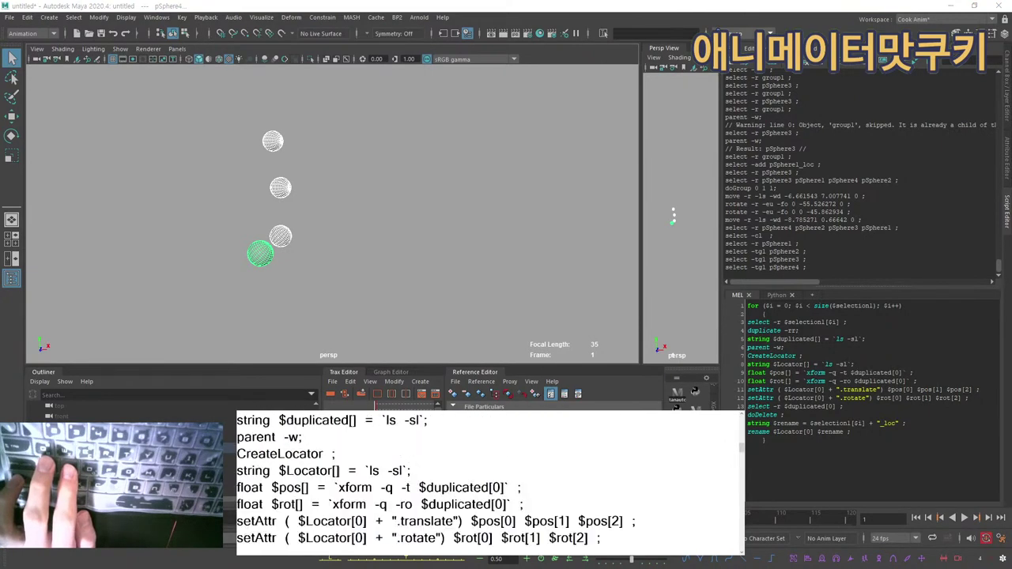
scroll(490, 482, up, 1)
drag(798, 314, 848, 443)
click(849, 444)
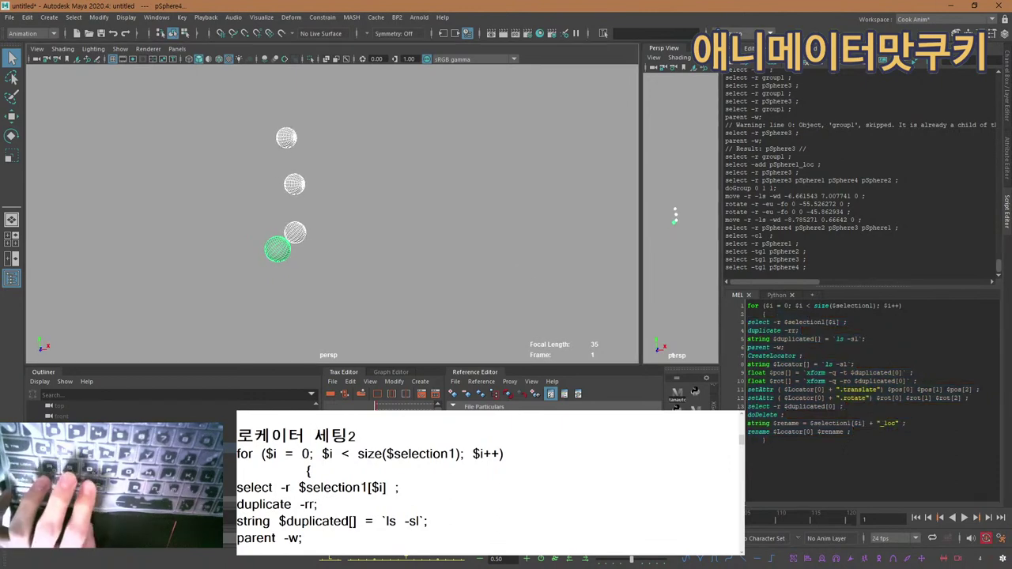
key(ctrl+Return)
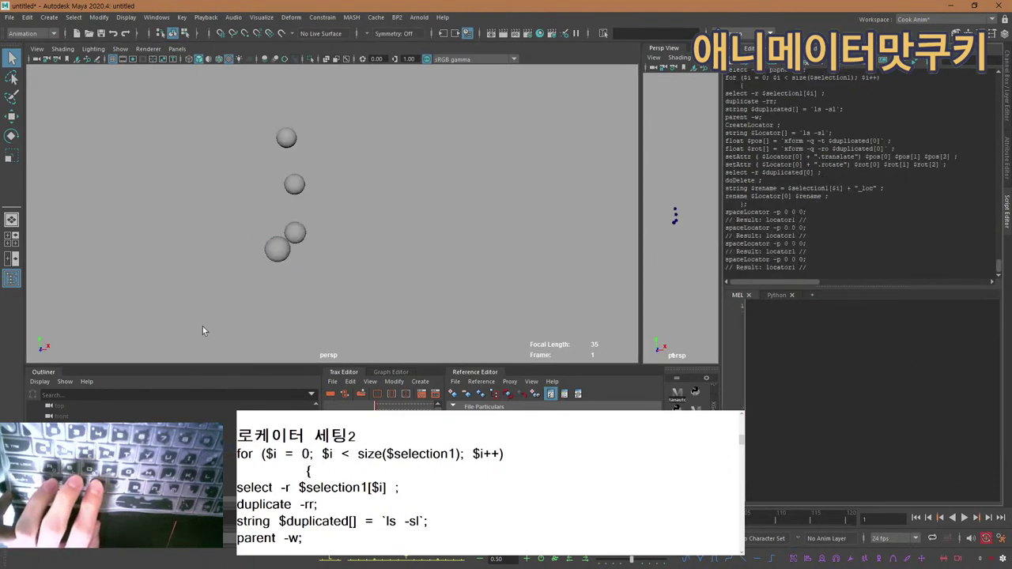
Select pSphere1_loc and pSphere2_loc in turn with the Move tool to check their placement against the spheres.
alt+middle_drag(318, 244, 354, 248)
scroll(353, 247, up, 3)
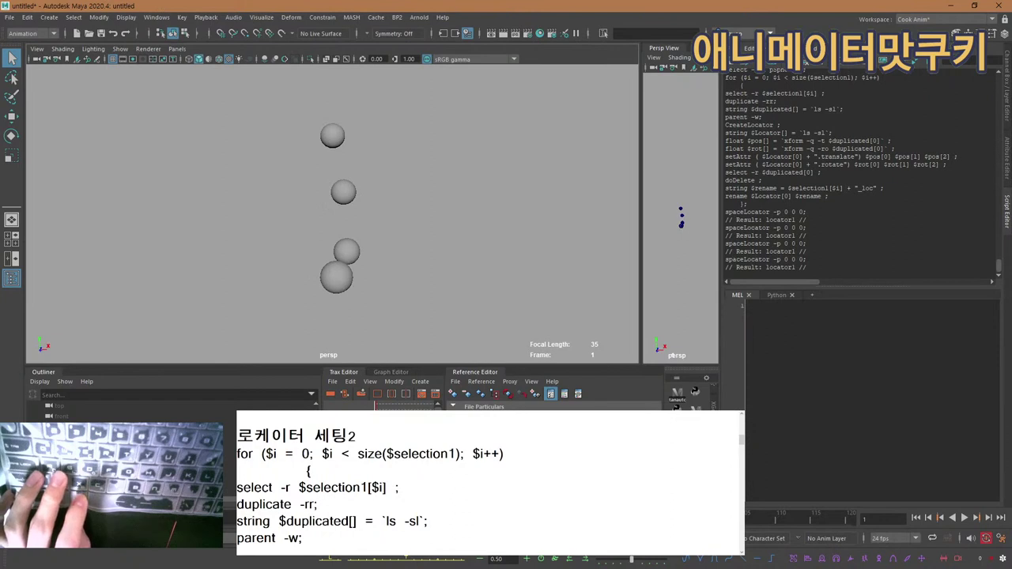
click(190, 458)
key(w)
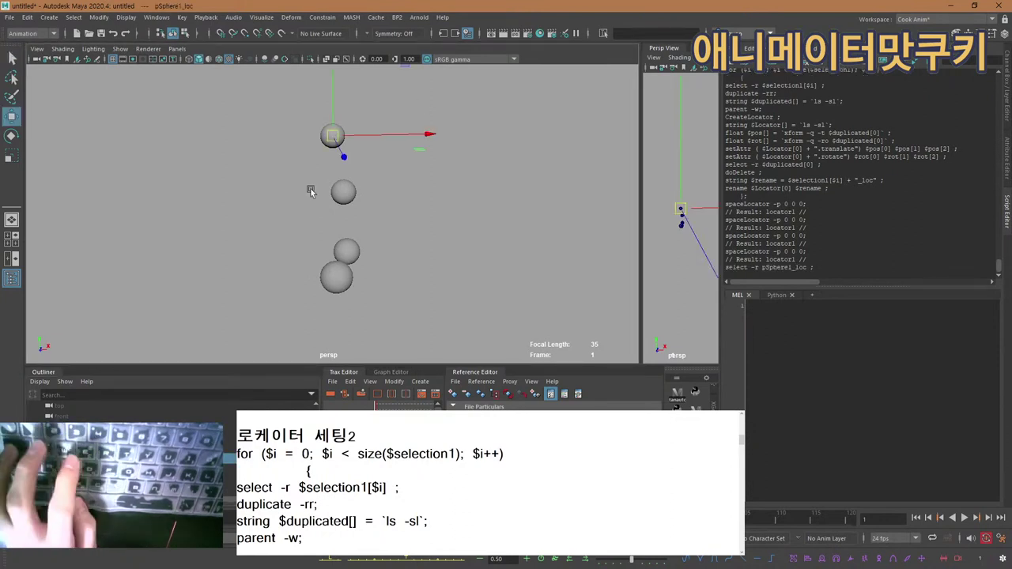
alt+middle_drag(311, 191, 355, 204)
scroll(355, 204, up, 1)
click(182, 468)
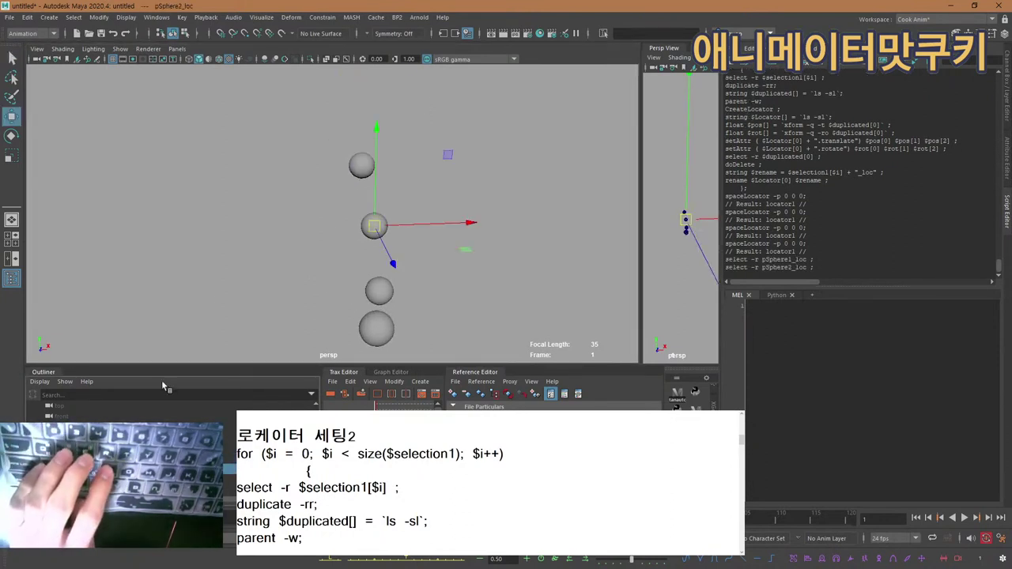
Compare the translate and rotate values of pSphere2 with those of its locator, pSphere2_loc.
click(350, 230)
click(382, 229)
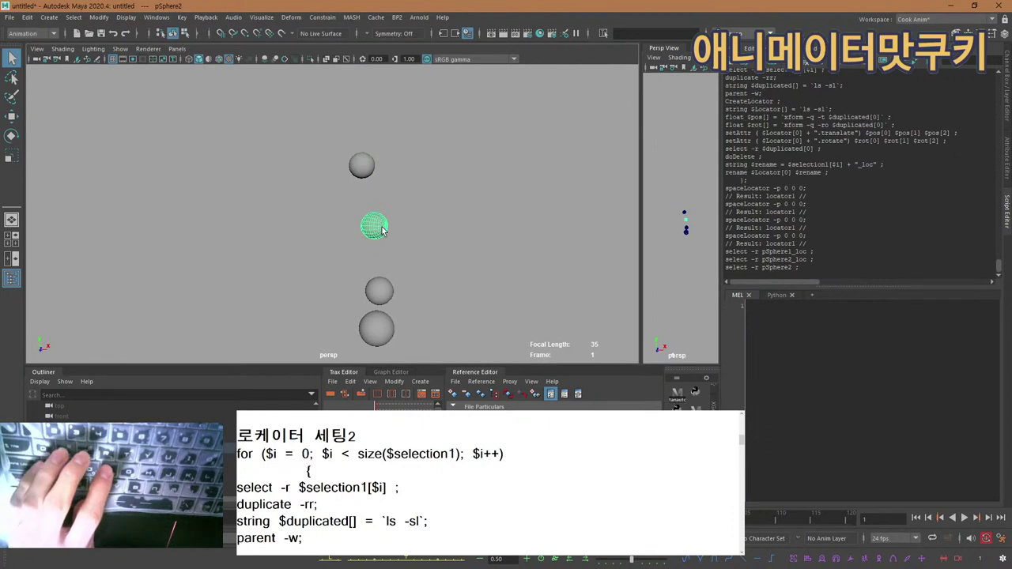
click(1004, 119)
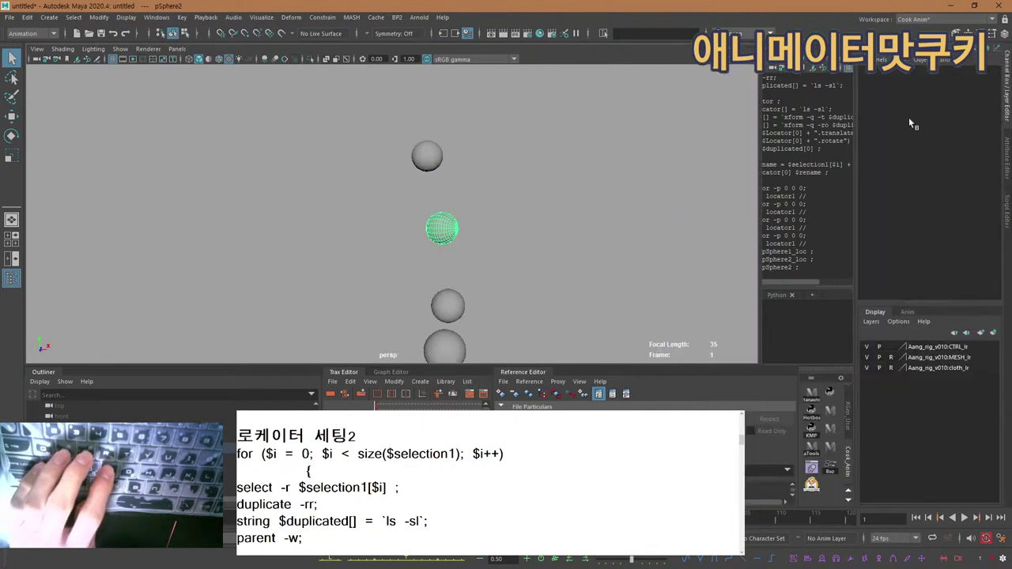
alt+middle_drag(498, 254, 503, 207)
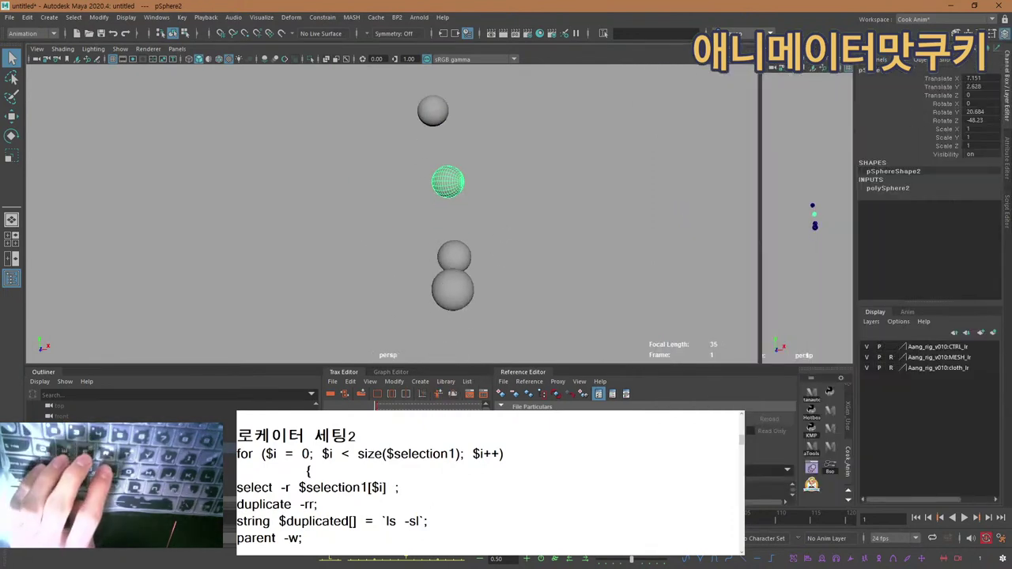
click(170, 468)
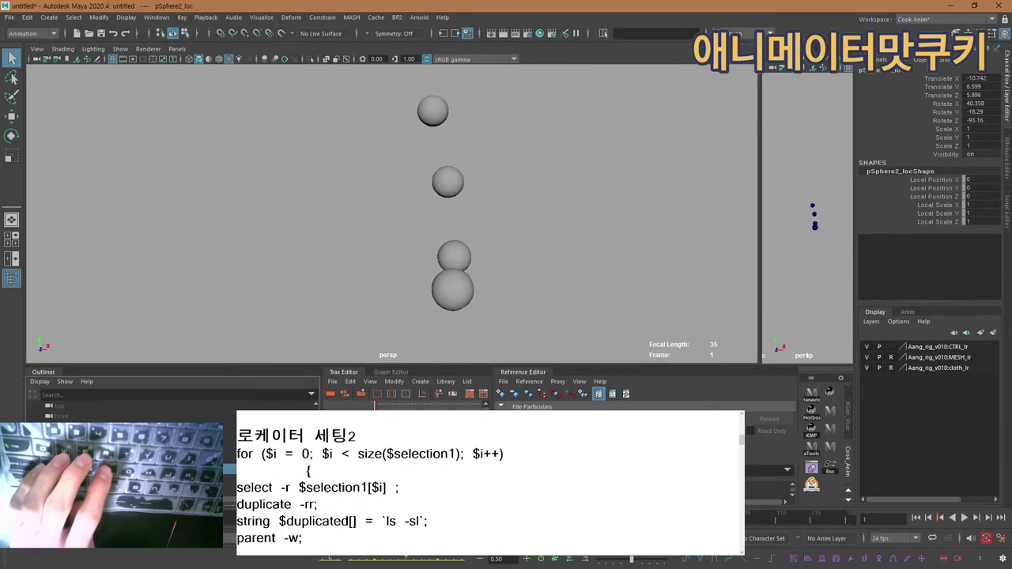
click(456, 176)
alt+middle_drag(466, 171, 466, 183)
click(169, 469)
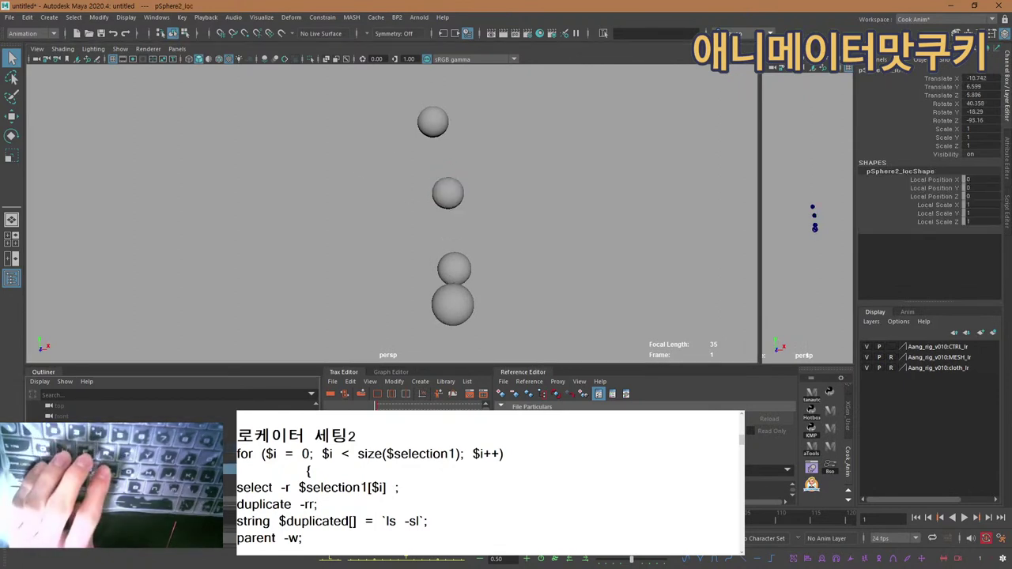
Examine the transform values of the sphere locators and of the spheres' parent group, group1.
click(170, 459)
key(ctrl+z)
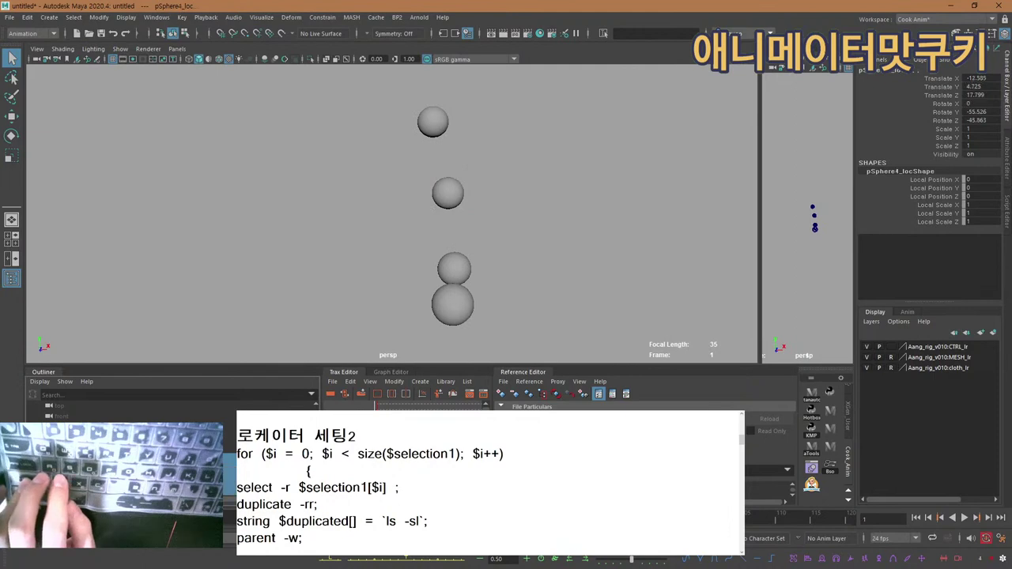
key(ctrl+z)
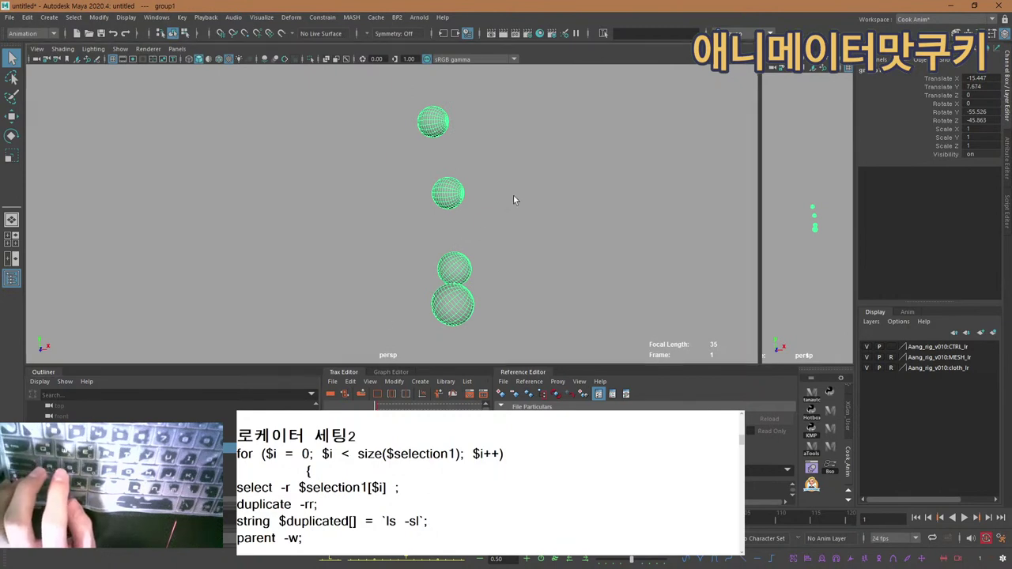
Inspect pSphere2 again, and check with the Move tool that pSphere2_loc sits at the sphere's centre.
click(457, 191)
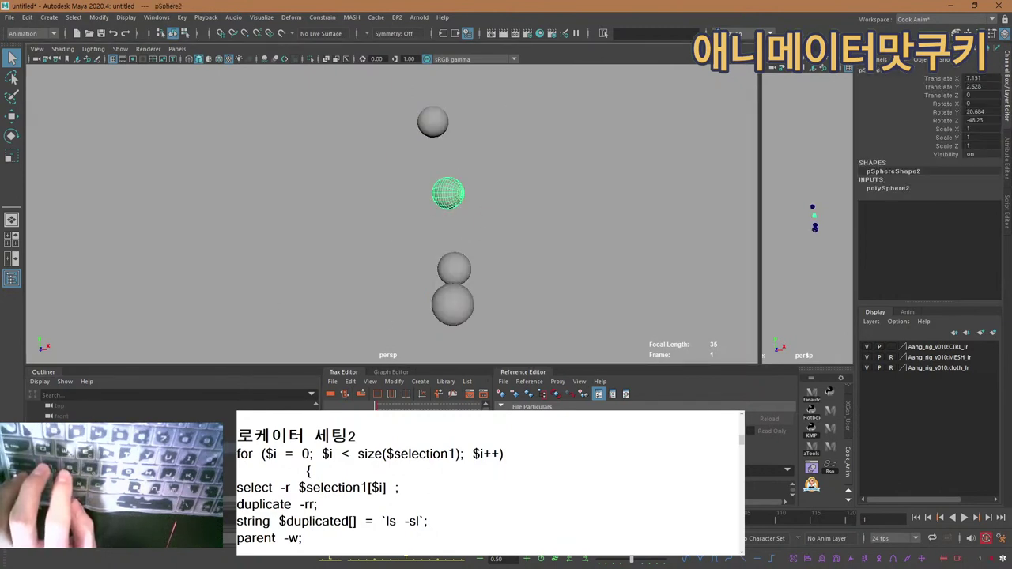
key(alt+s)
key(w)
alt+right_drag(411, 204, 565, 155)
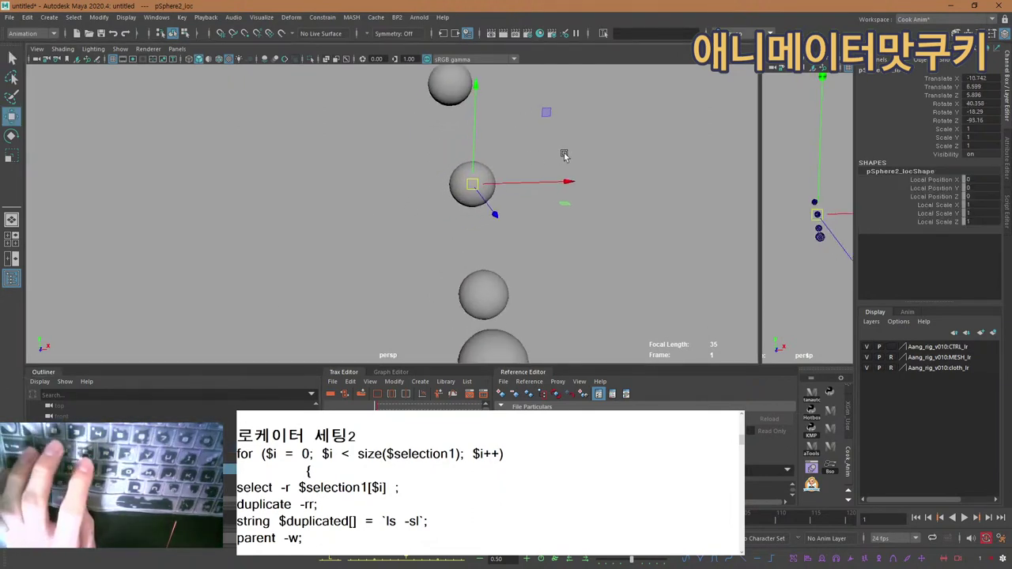
Select the second, third and fourth spheres in turn with the Move tool to examine their axis directions.
alt+middle_drag(538, 172, 506, 201)
key(e)
key(q)
click(433, 210)
key(w)
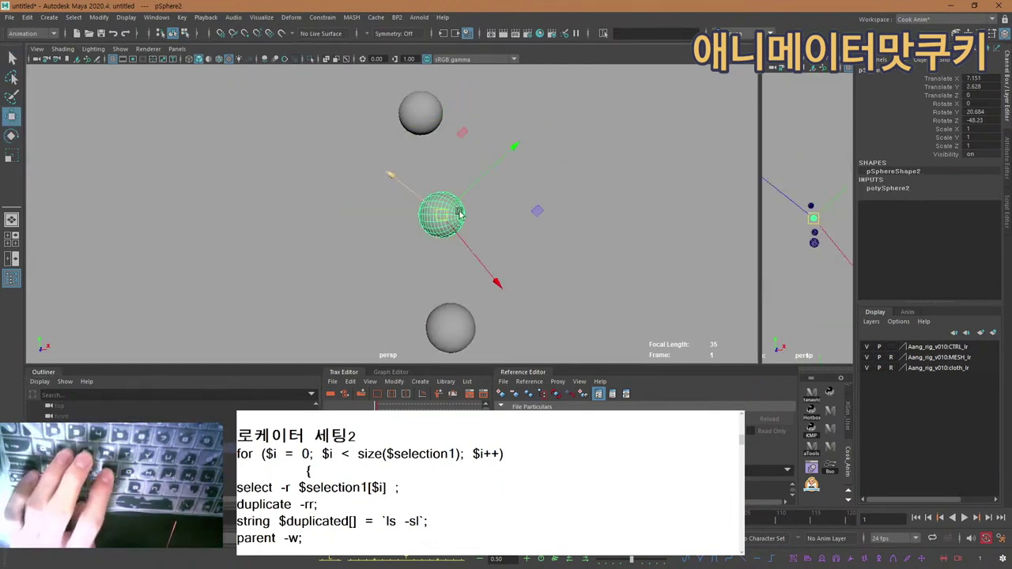
alt+right_drag(459, 211, 433, 234)
alt+drag(434, 235, 452, 163)
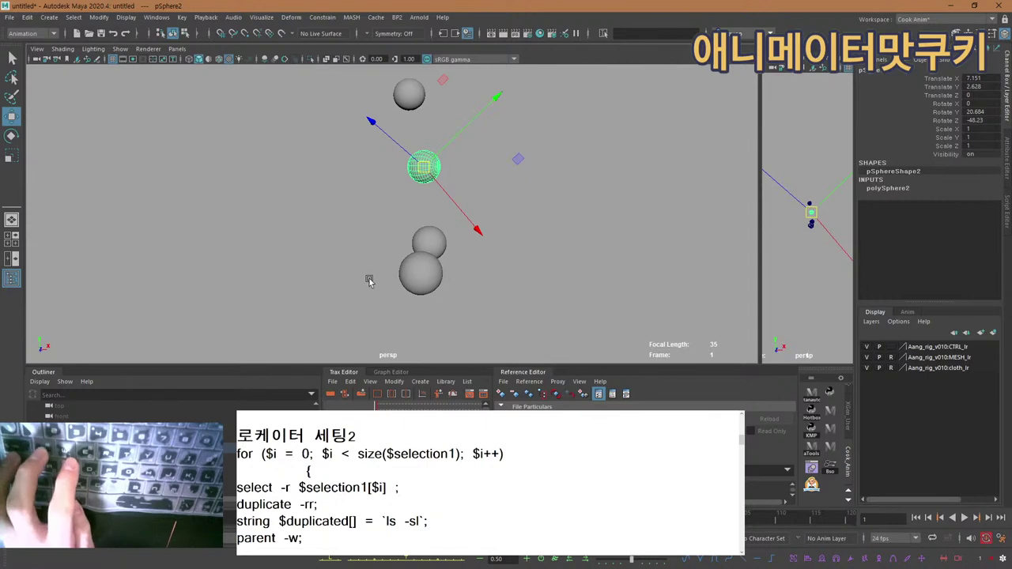
click(437, 240)
click(417, 279)
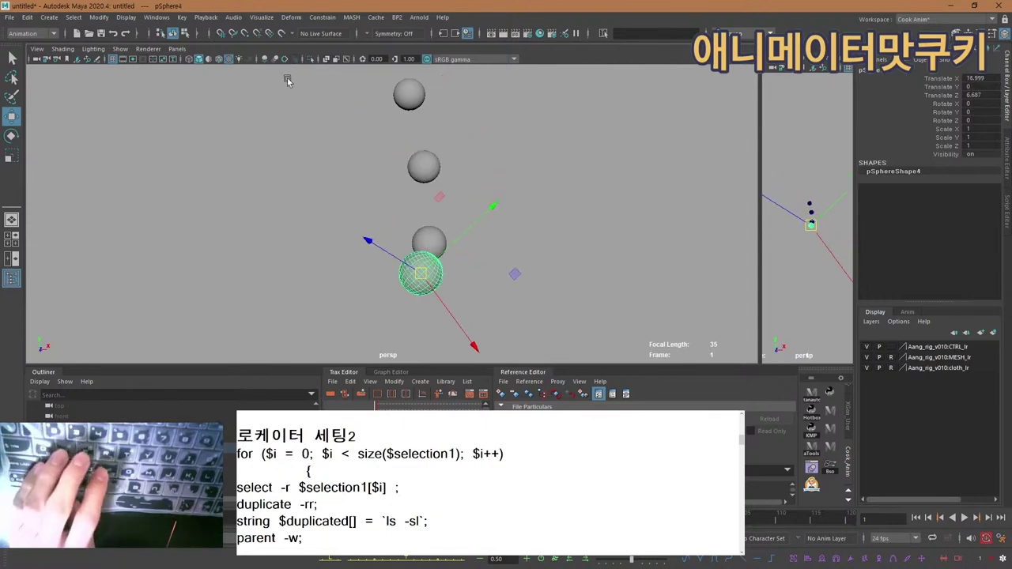
click(120, 52)
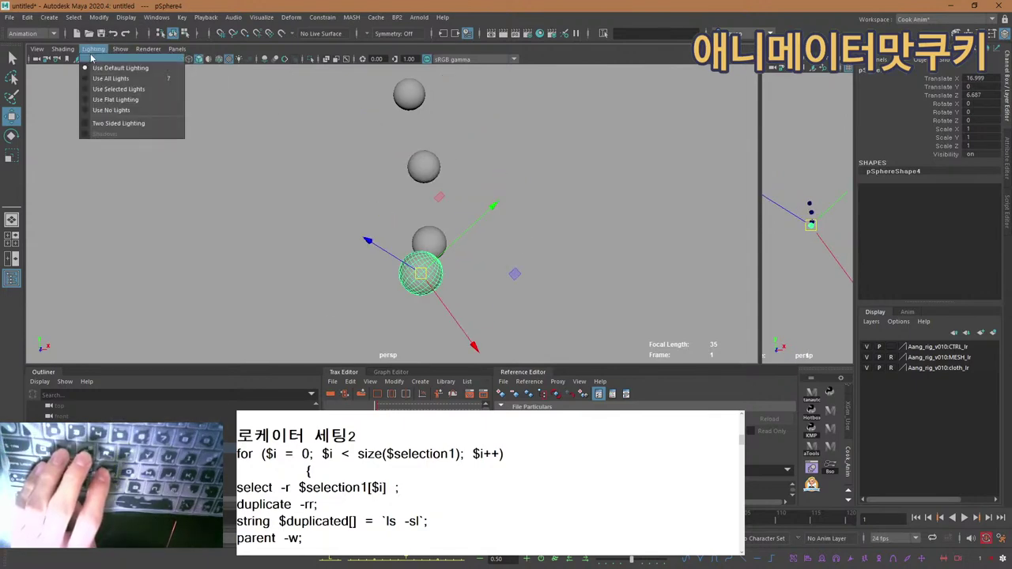
click(160, 5)
click(93, 52)
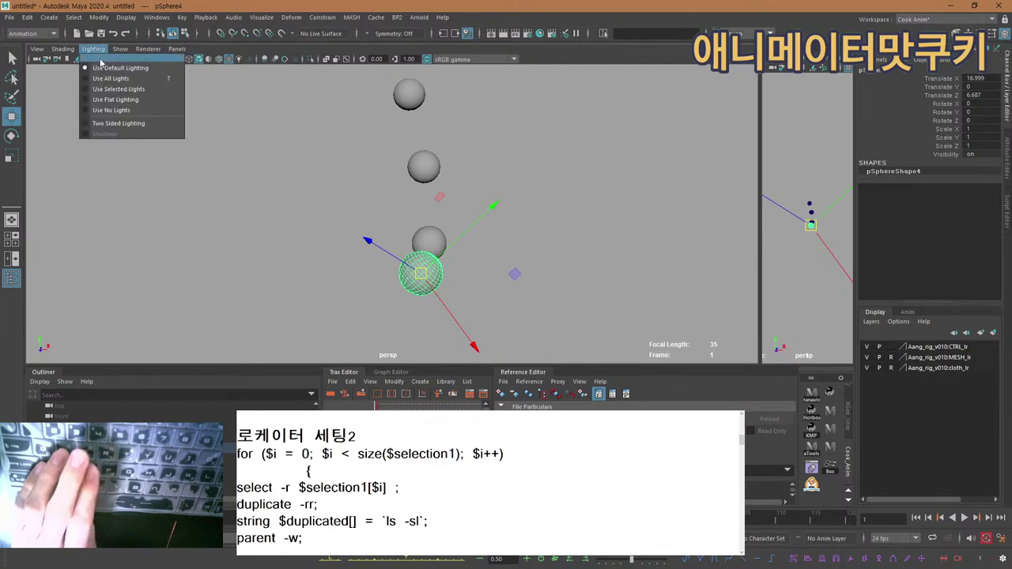
click(222, 4)
Alternate between the second sphere and the locators of the first and second spheres to compare their axis directions.
alt+middle_drag(370, 188, 360, 233)
alt+right_drag(361, 232, 474, 207)
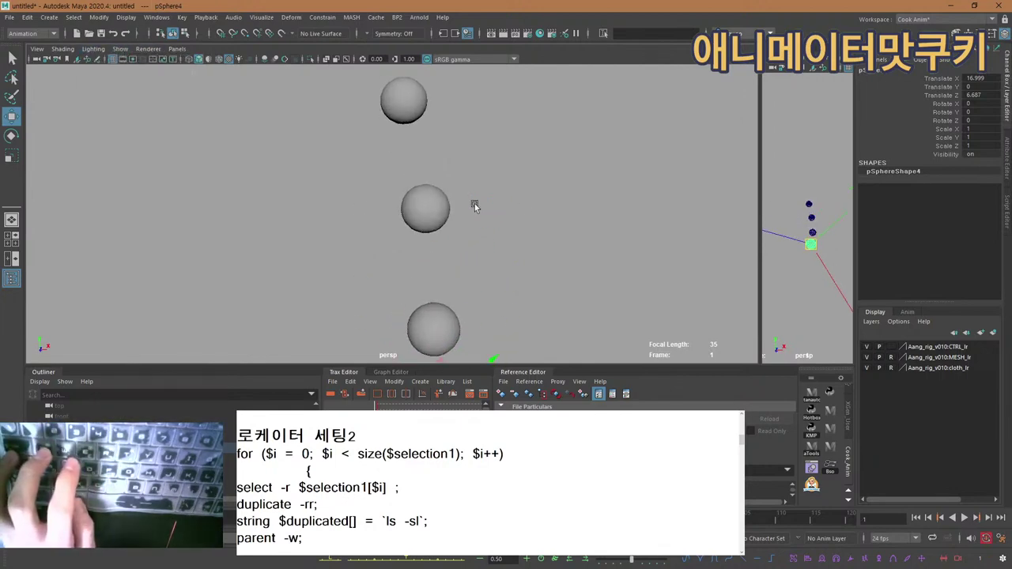
click(79, 468)
click(79, 459)
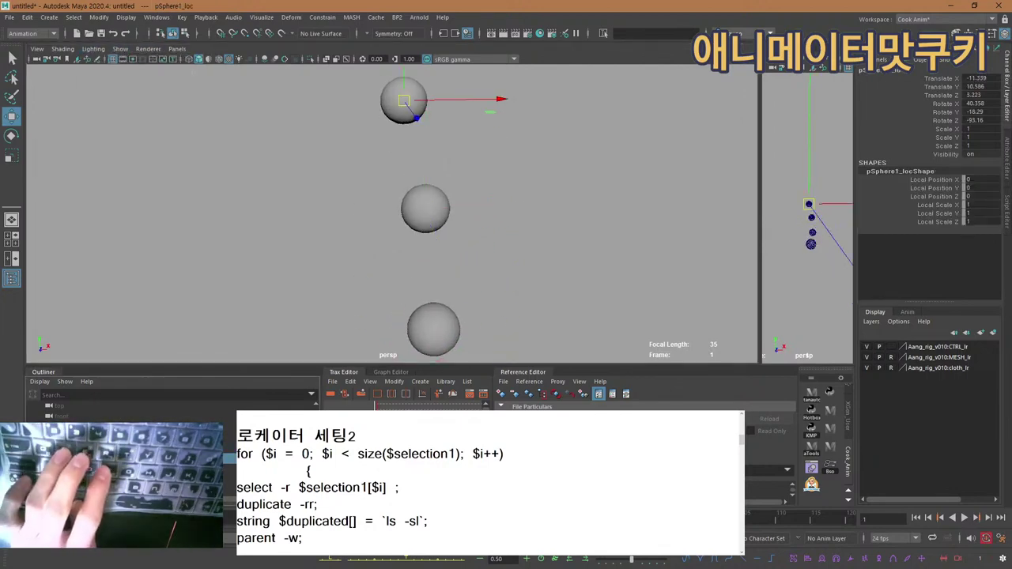
click(433, 207)
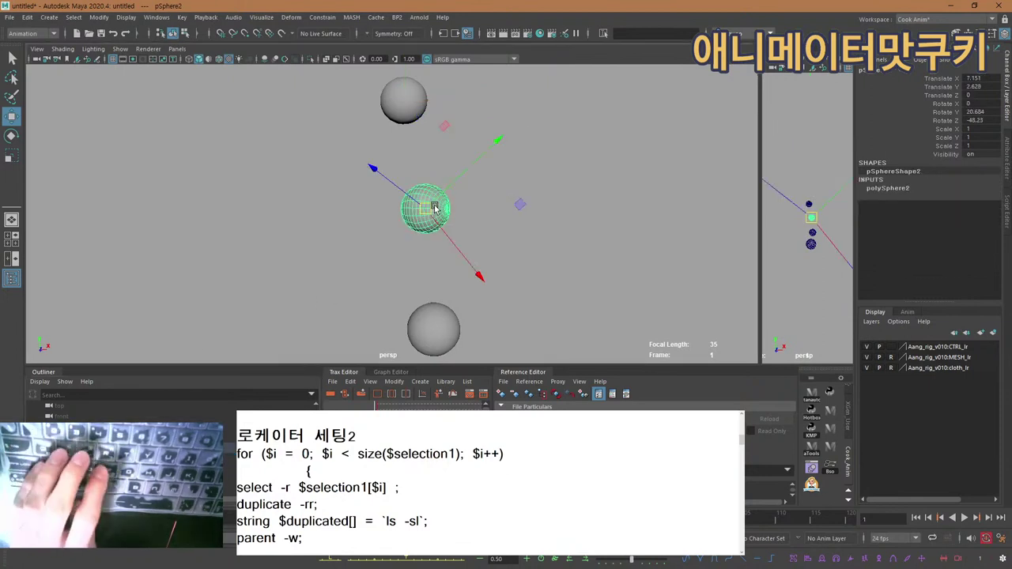
click(79, 468)
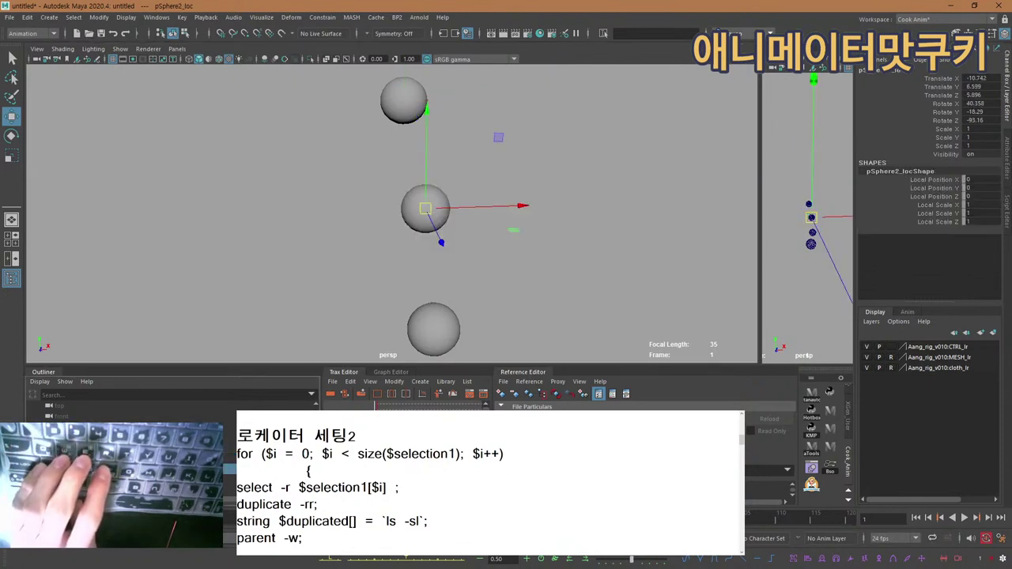
click(87, 458)
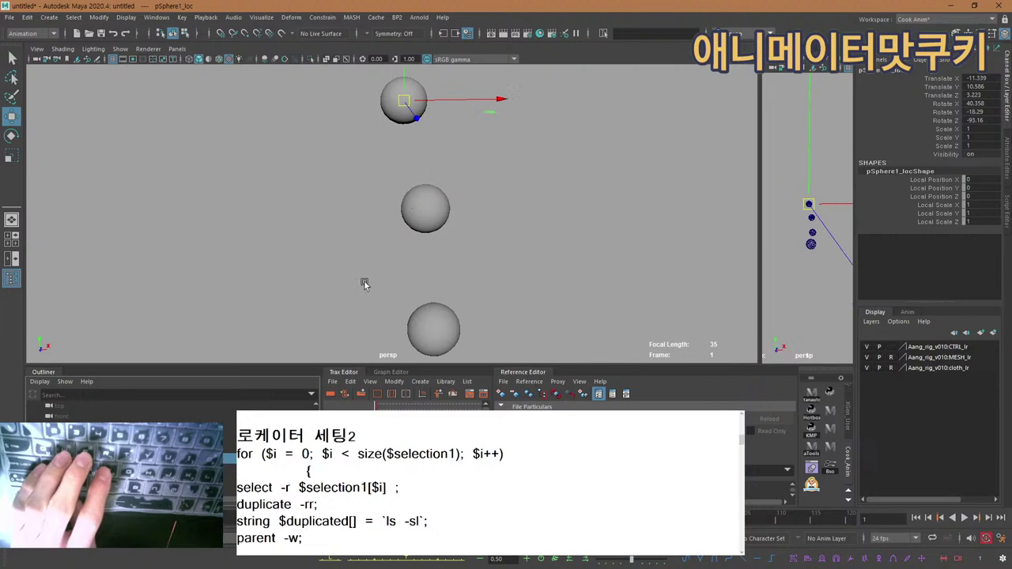
click(446, 190)
click(441, 195)
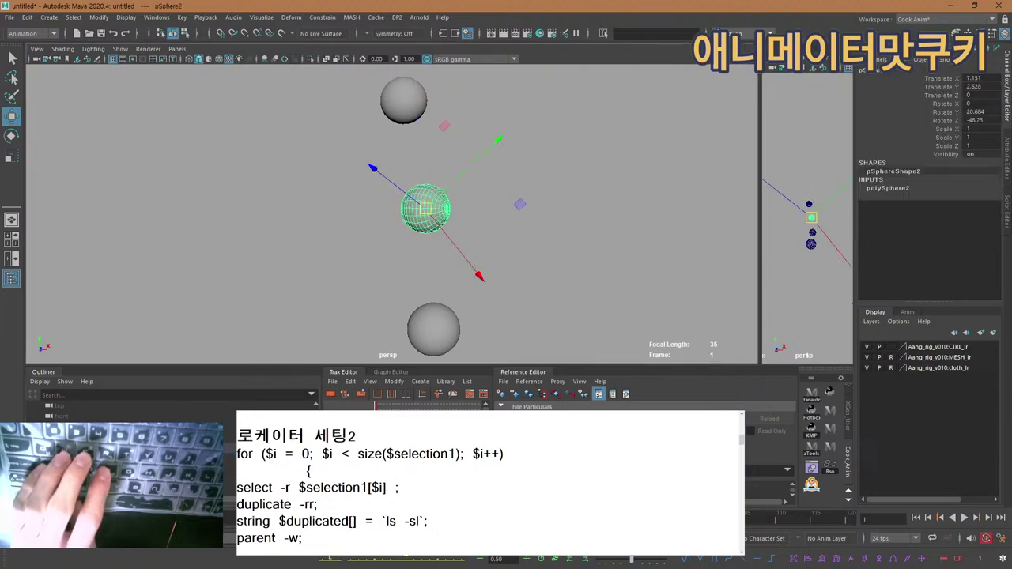
key(Up)
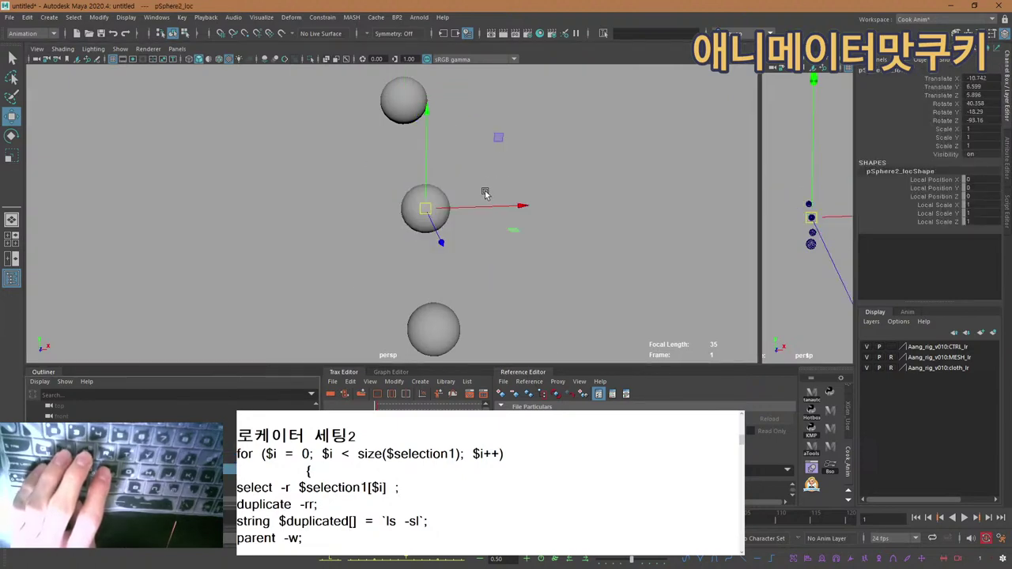
Align the Move tool's axes with the own rotation of the second sphere's locator.
key(w)
drag(452, 213, 472, 179)
scroll(449, 219, down, 3)
click(426, 199)
click(471, 178)
click(428, 209)
key(g)
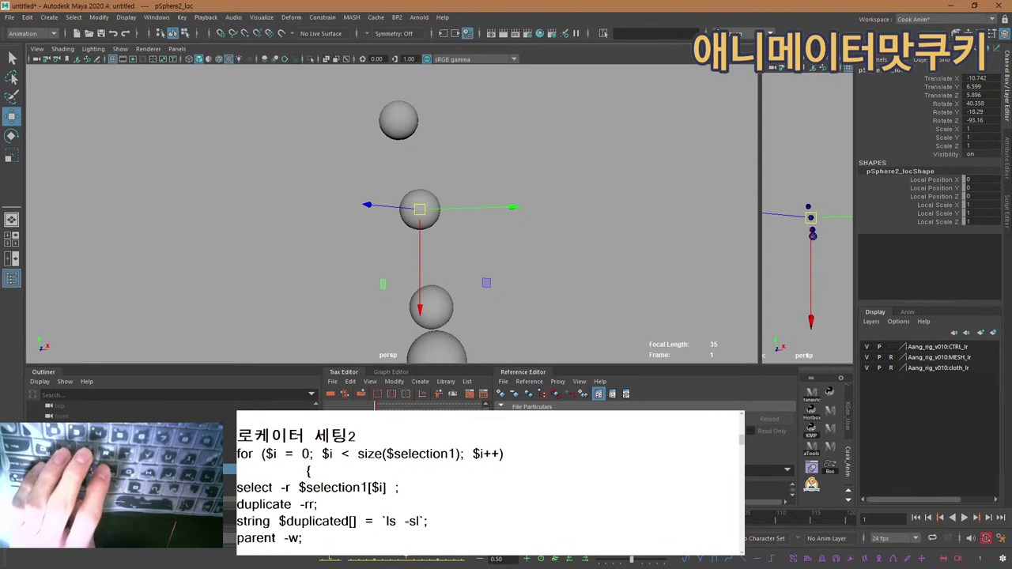
Select the locators of the third and fourth spheres in turn to examine their move axes.
click(87, 479)
alt+middle_drag(440, 348, 469, 255)
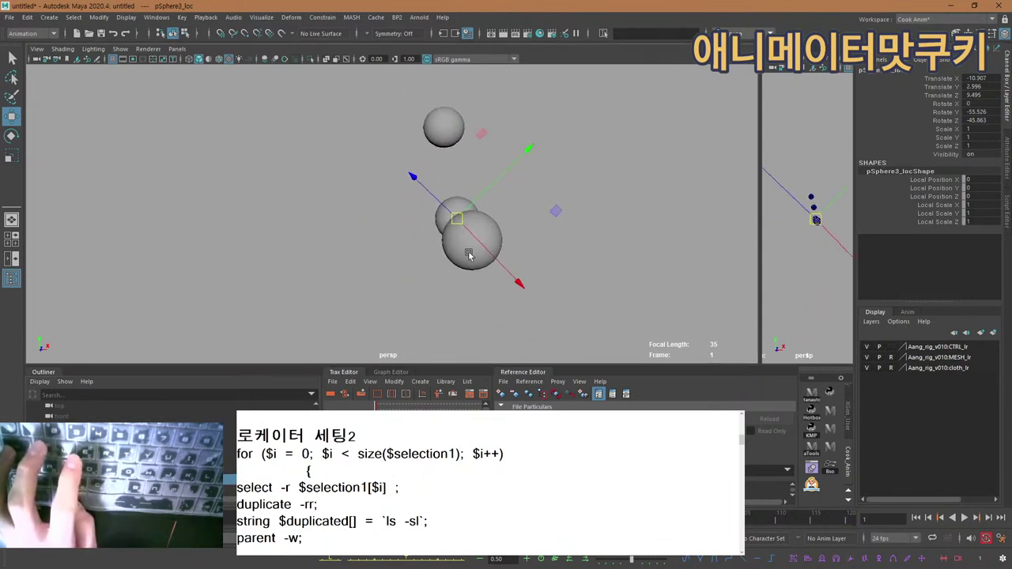
click(460, 252)
click(87, 489)
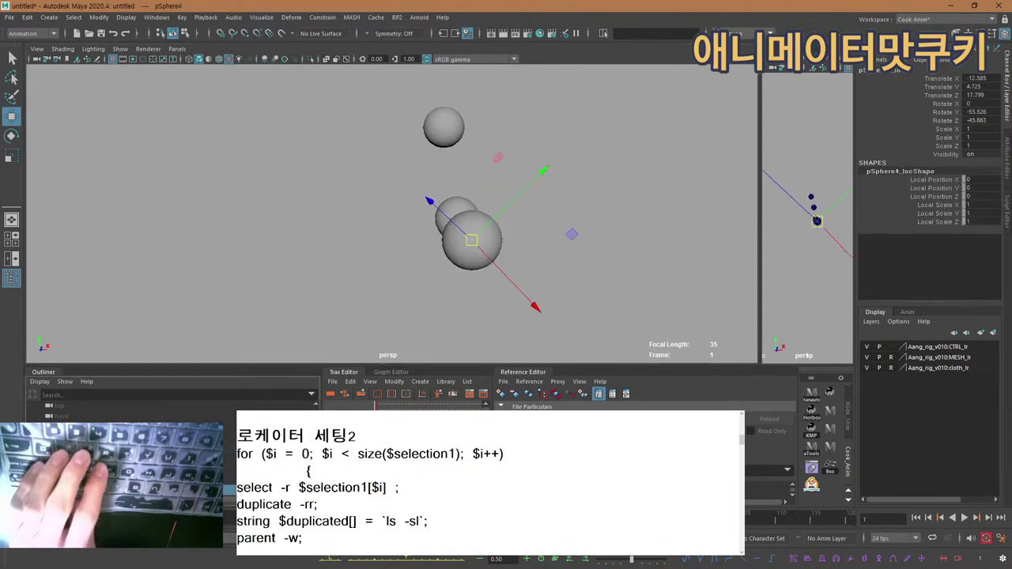
click(87, 479)
click(87, 489)
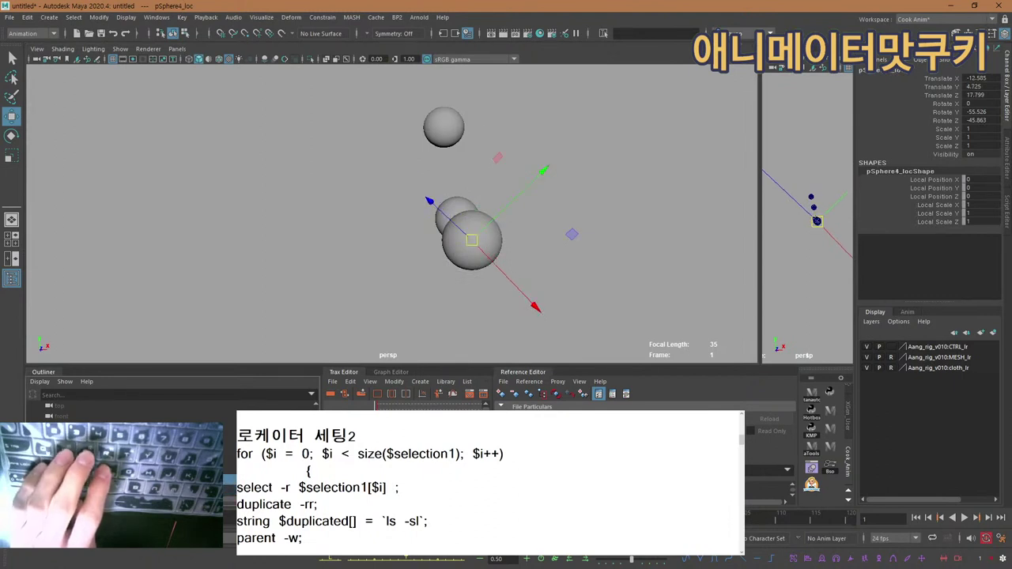
Step back through the locators of the second and first spheres to examine how their axes are oriented.
key(Up)
key(f)
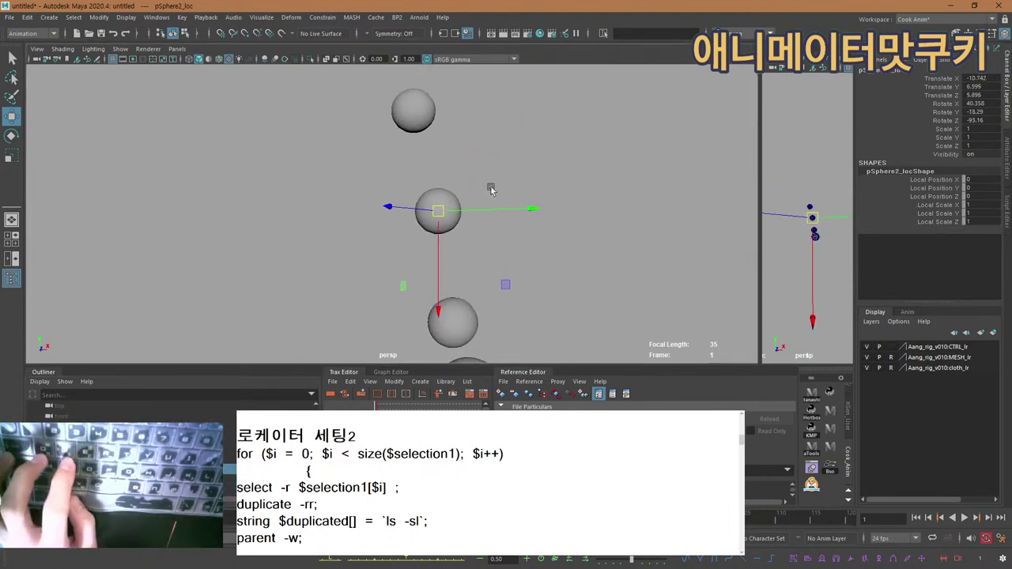
alt+right_drag(490, 188, 442, 188)
alt+drag(443, 187, 441, 193)
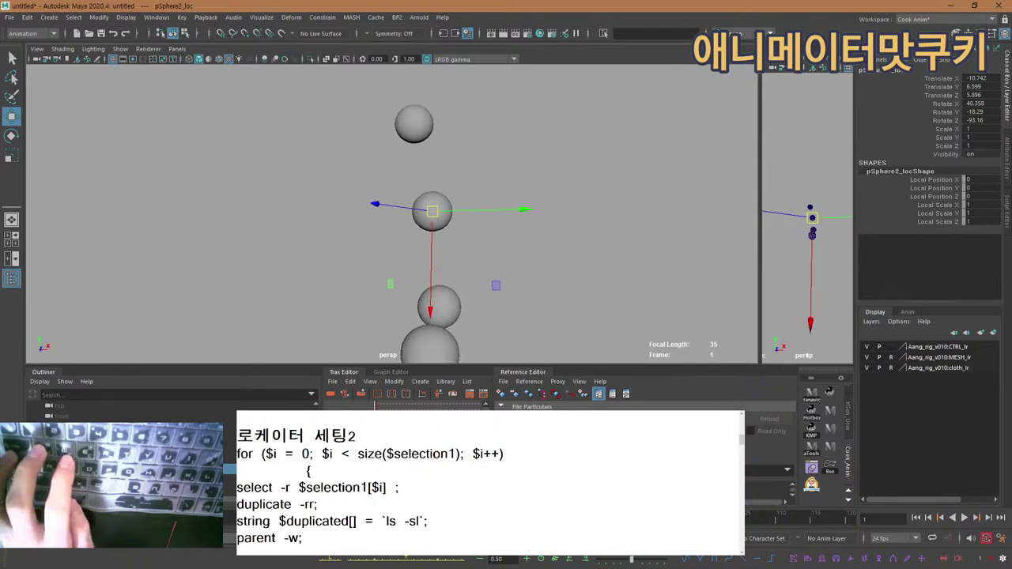
key(Up)
alt+drag(406, 120, 481, 176)
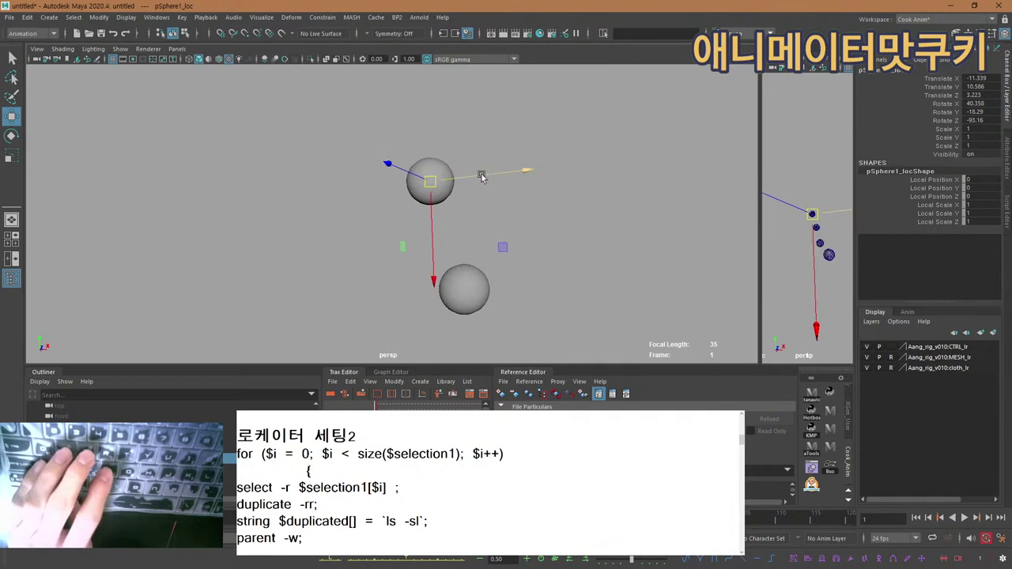
key(Down)
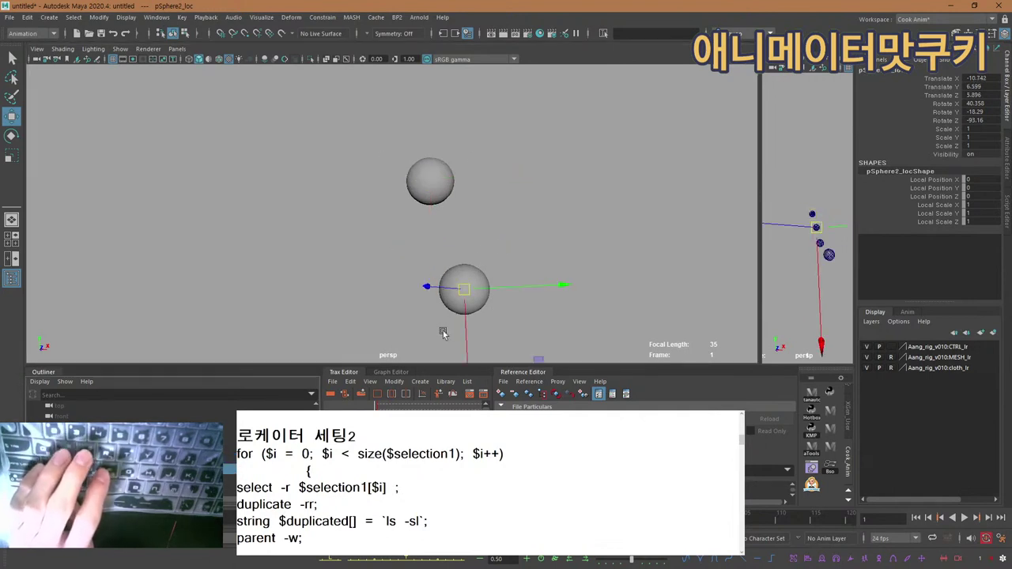
Check the Rotate tool's axis options on the second sphere's locator and select the sphere itself for comparison.
alt+middle_drag(490, 275, 494, 233)
key(e)
right_click(484, 261)
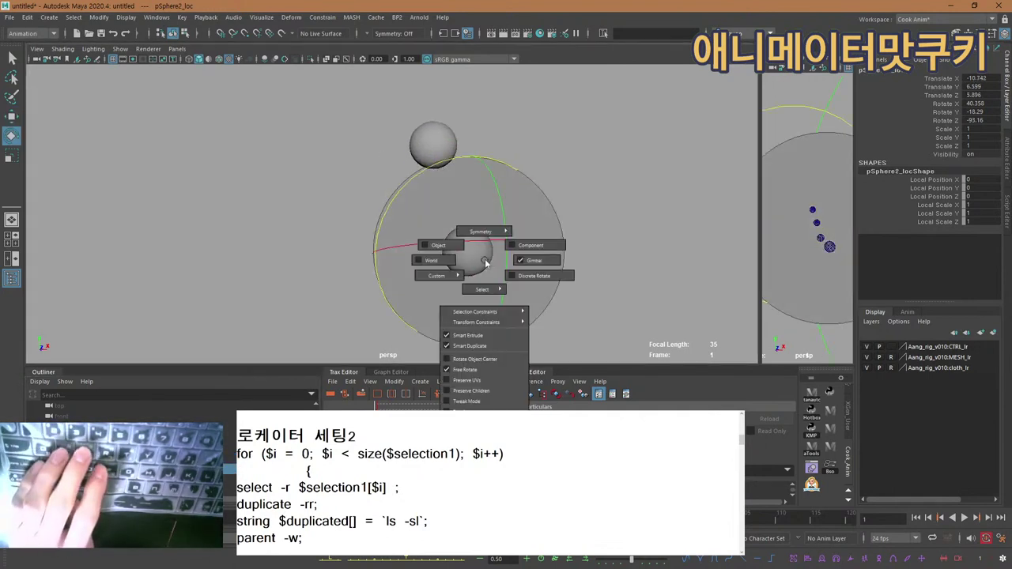
key(q)
click(481, 256)
alt+middle_drag(484, 257, 490, 219)
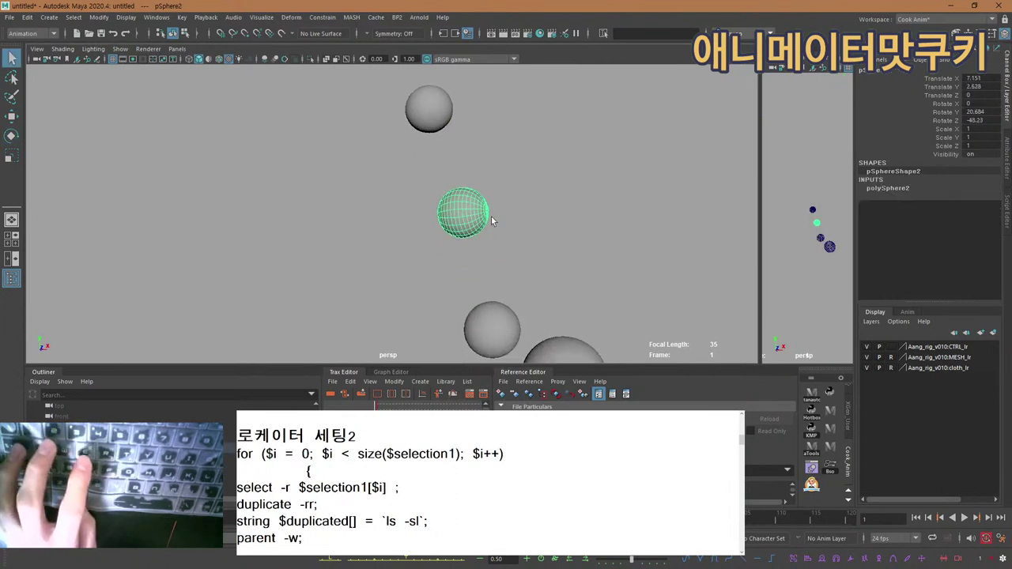
Examine the second sphere's locator with the Rotate and Move tools against the sphere it belongs to.
alt+right_drag(491, 219, 518, 217)
key(Up)
key(e)
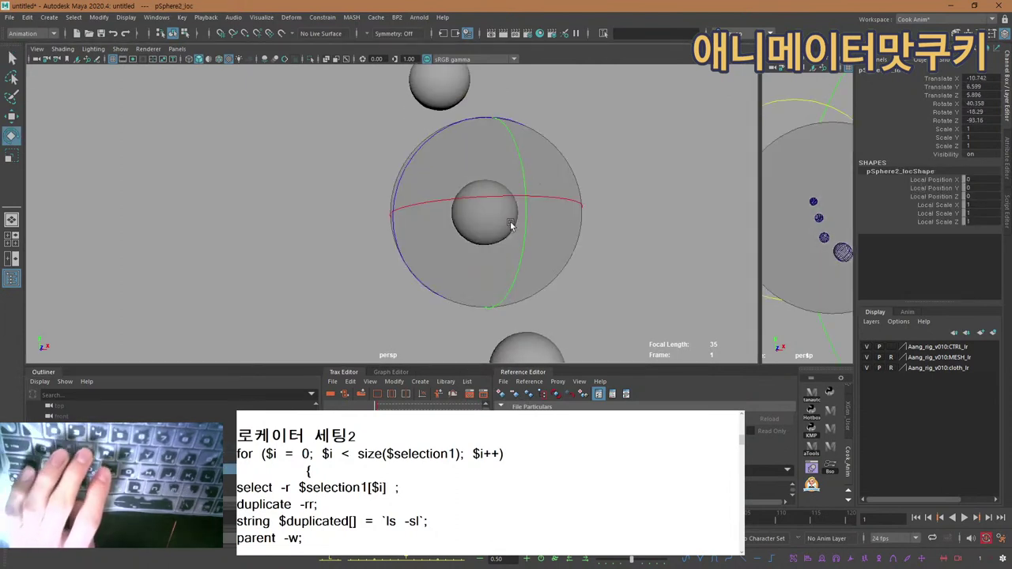
drag(499, 212, 535, 213)
key(q)
click(487, 222)
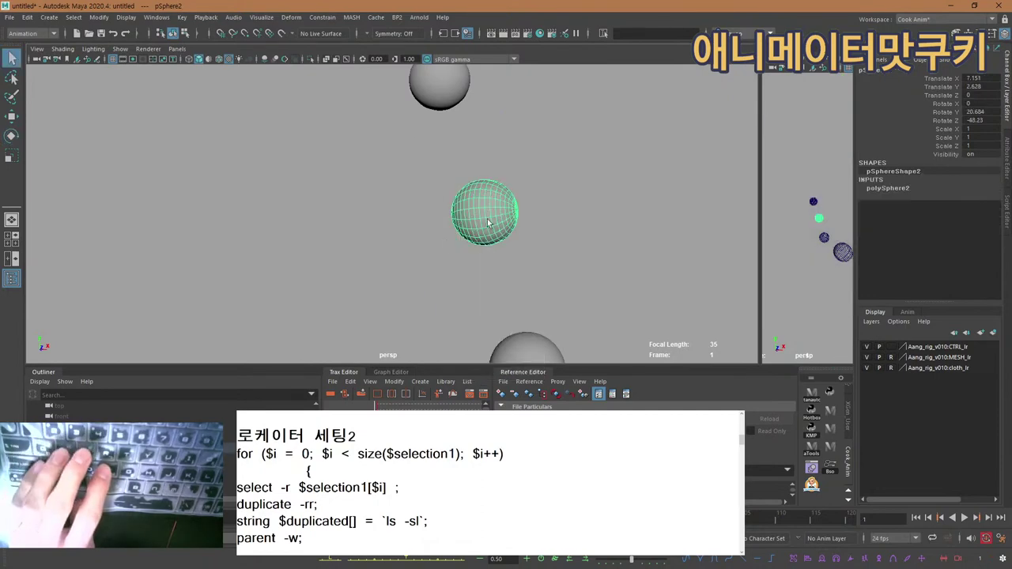
key(Up)
key(w)
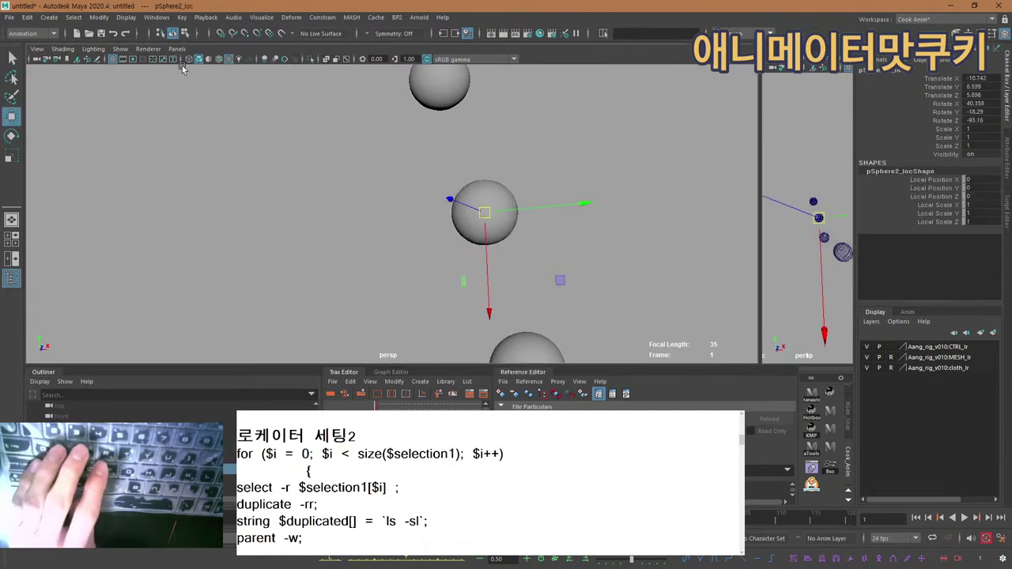
Switch the viewport to wireframe display and select the second sphere to see the locator inside it.
key(4)
mouse_move(418, 203)
alt+right_down()
mouse_move(568, 177)
mouse_move(444, 207)
alt+right_up()
click(490, 219)
click(511, 237)
key(q)
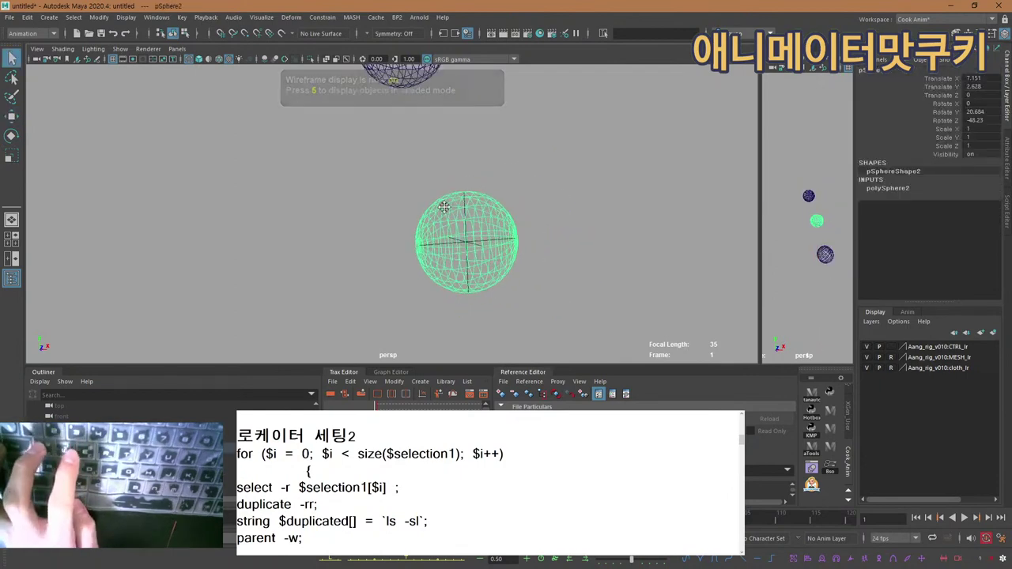
Select the first sphere, followed by the locator at its centre, and check that locator's move axes.
alt+middle_drag(444, 207, 448, 379)
click(409, 237)
alt+right_drag(376, 219, 473, 235)
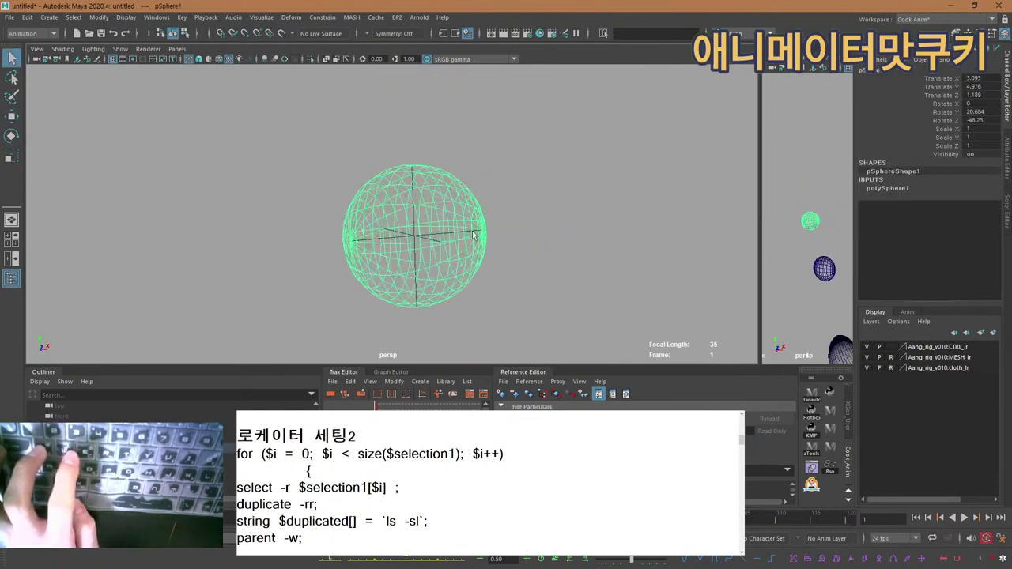
click(417, 239)
key(w)
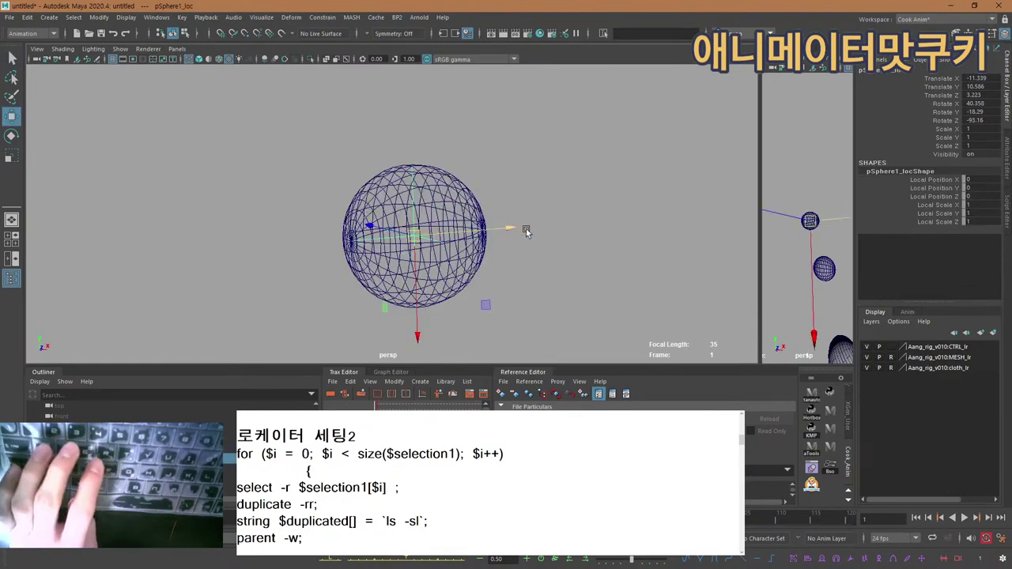
Select the third sphere, followed by the locator at its centre, and check that locator's move axes.
alt+right_drag(526, 229, 375, 320)
alt+middle_drag(375, 320, 369, 176)
alt+middle_drag(463, 276, 461, 239)
click(465, 276)
alt+right_drag(465, 276, 591, 291)
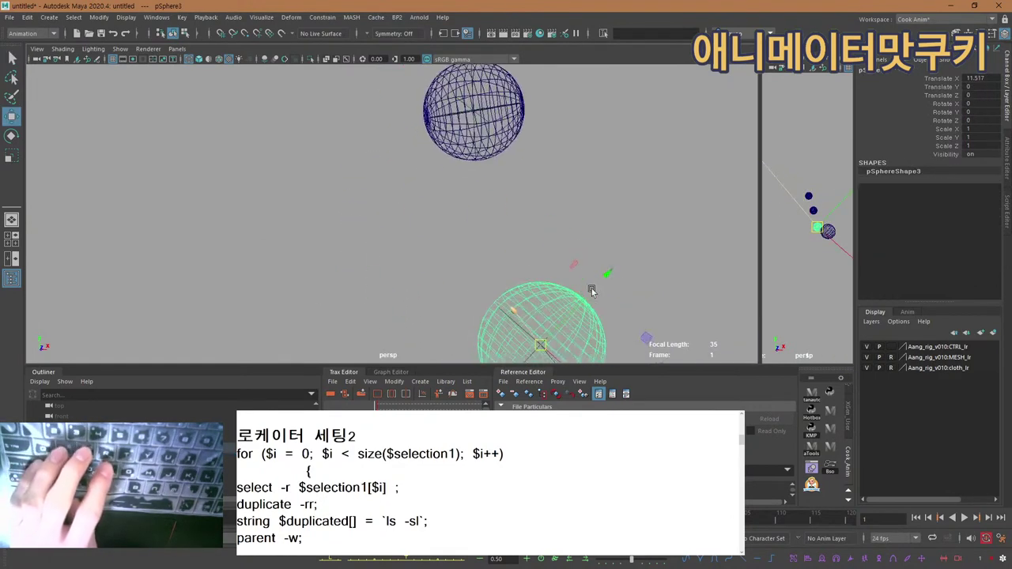
key(shift+f)
key(q)
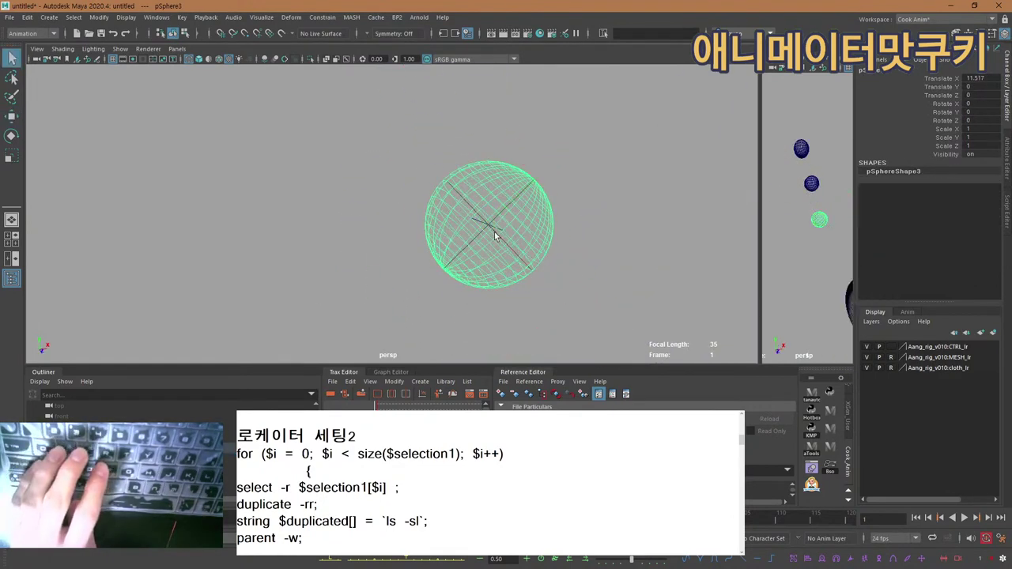
click(495, 235)
key(w)
mouse_move(569, 244)
alt+mouse_down()
mouse_move(582, 301)
mouse_move(552, 239)
alt+mouse_up()
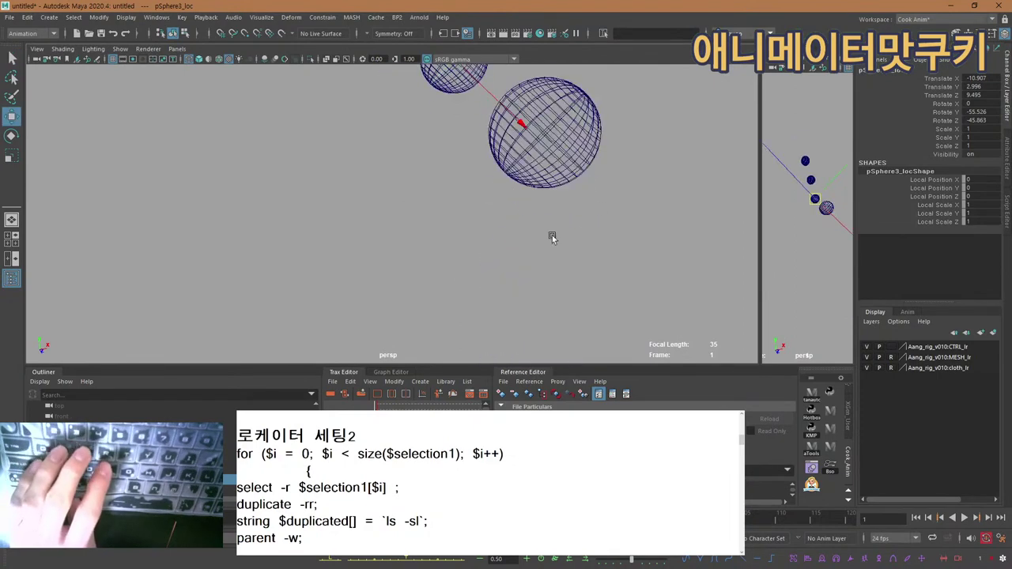
Select the fourth sphere, followed by the locator at its centre, and check that locator's move axes.
click(562, 184)
key(q)
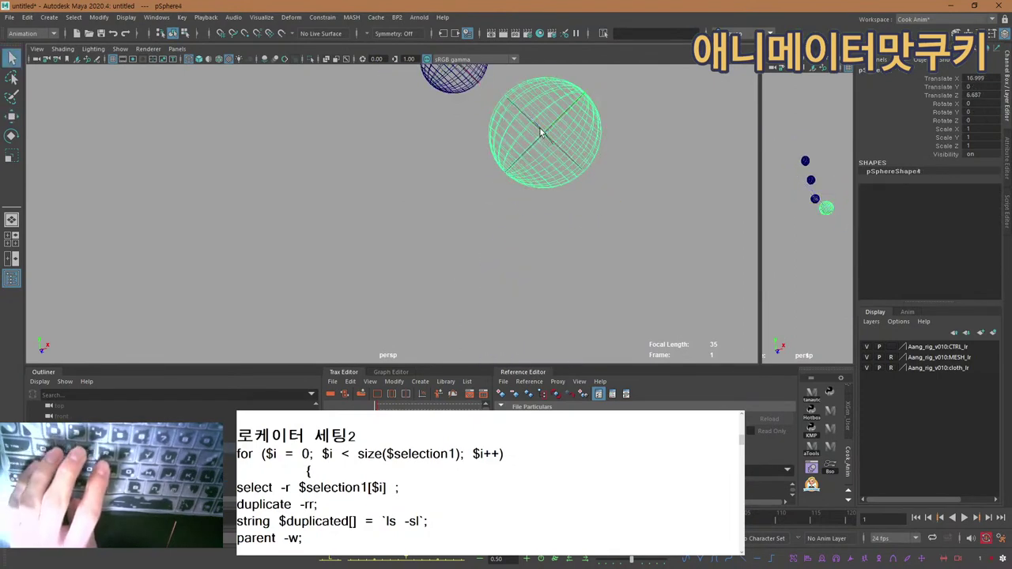
key(shift+f)
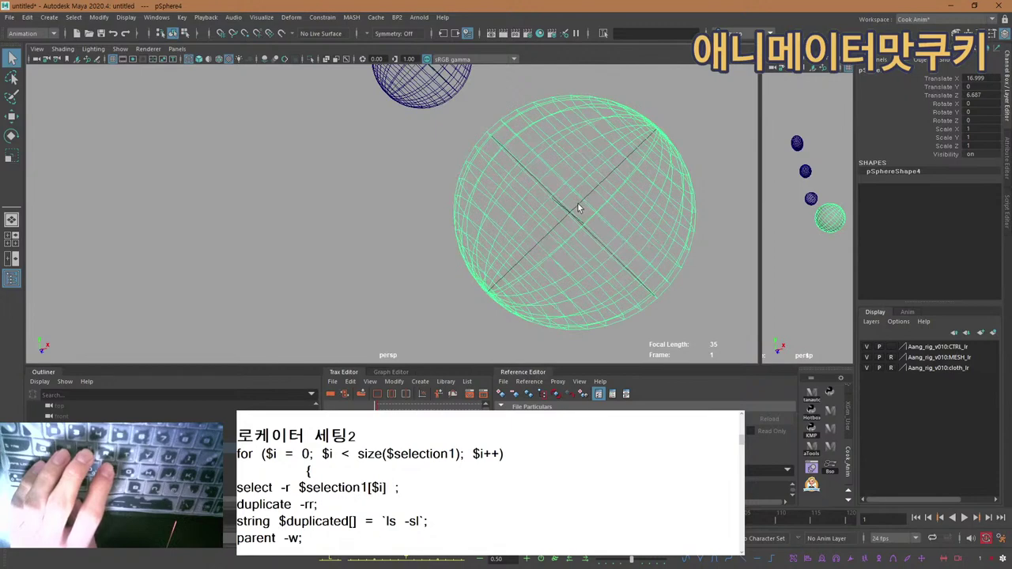
click(578, 208)
key(w)
scroll(553, 201, down, 5)
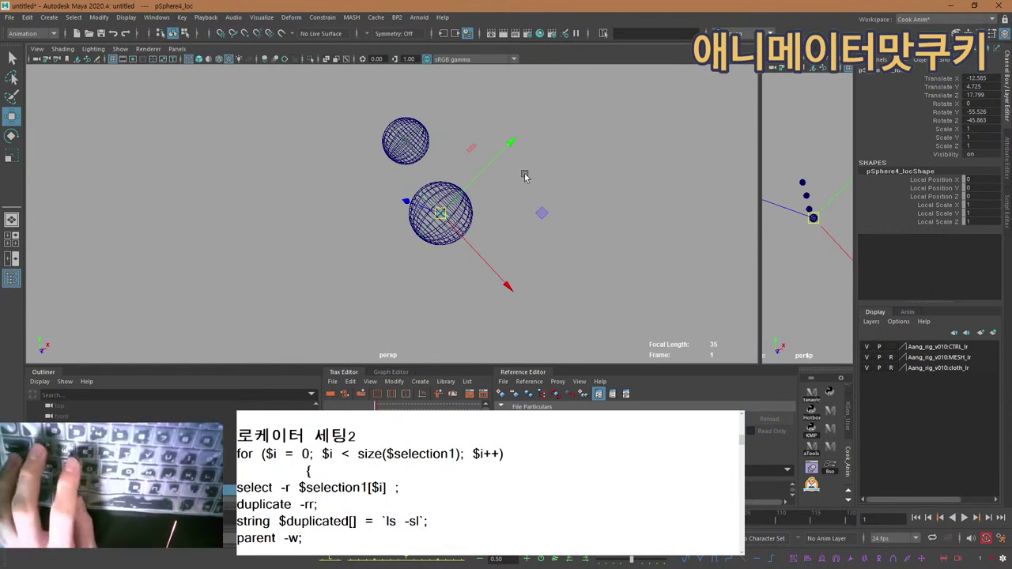
Return to the Select tool and bring all four wireframe spheres into view together.
alt+right_drag(524, 175, 488, 154)
alt+middle_drag(489, 154, 488, 224)
key(q)
alt+drag(527, 262, 533, 257)
alt+right_drag(533, 257, 480, 240)
alt+middle_drag(480, 241, 484, 254)
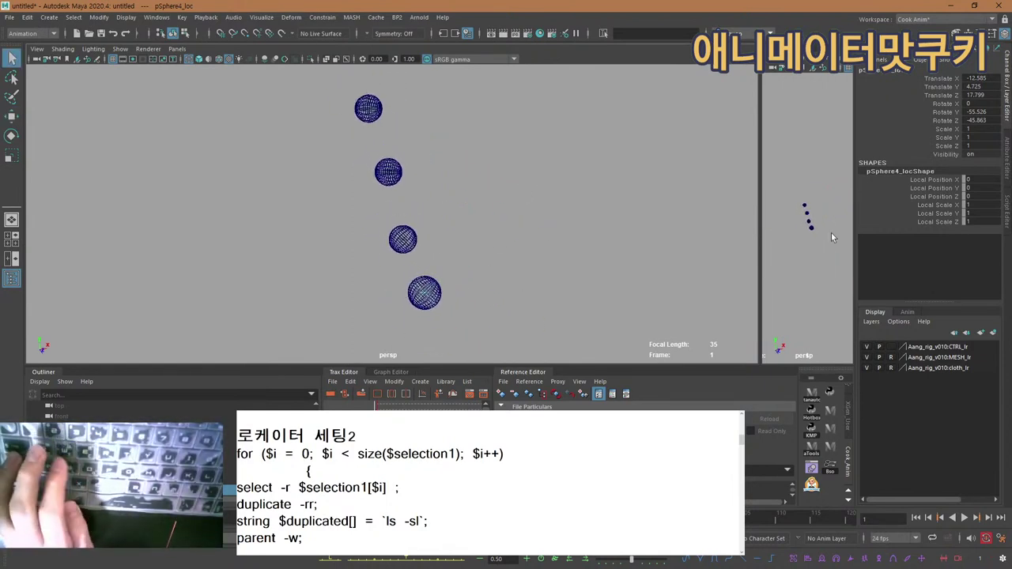
Show the Script Editor beside the viewport and frame the four wireframe spheres.
click(1008, 219)
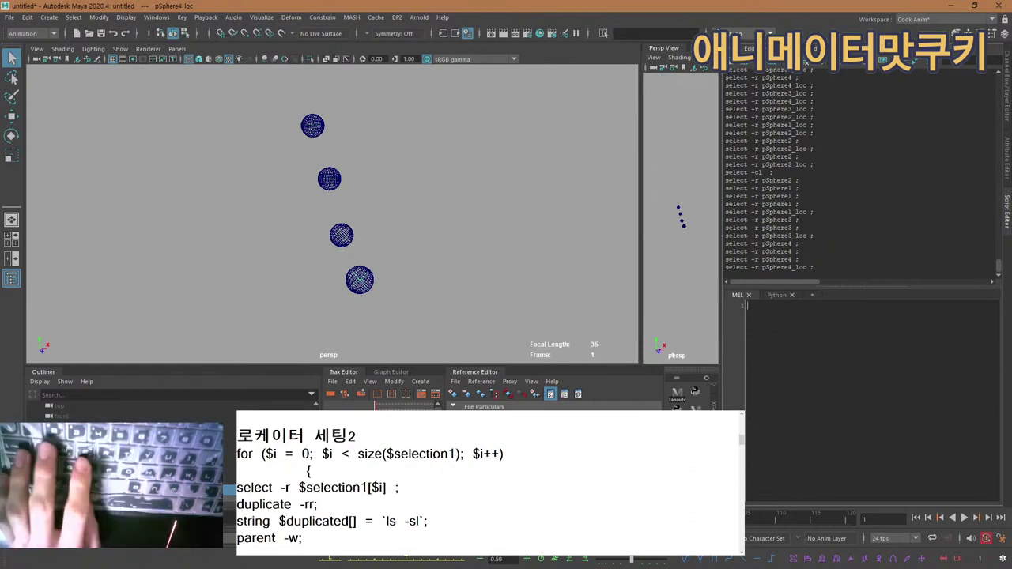
alt+middle_drag(379, 201, 385, 193)
alt+right_drag(385, 193, 424, 225)
alt+middle_drag(423, 224, 426, 234)
alt+right_drag(426, 234, 440, 235)
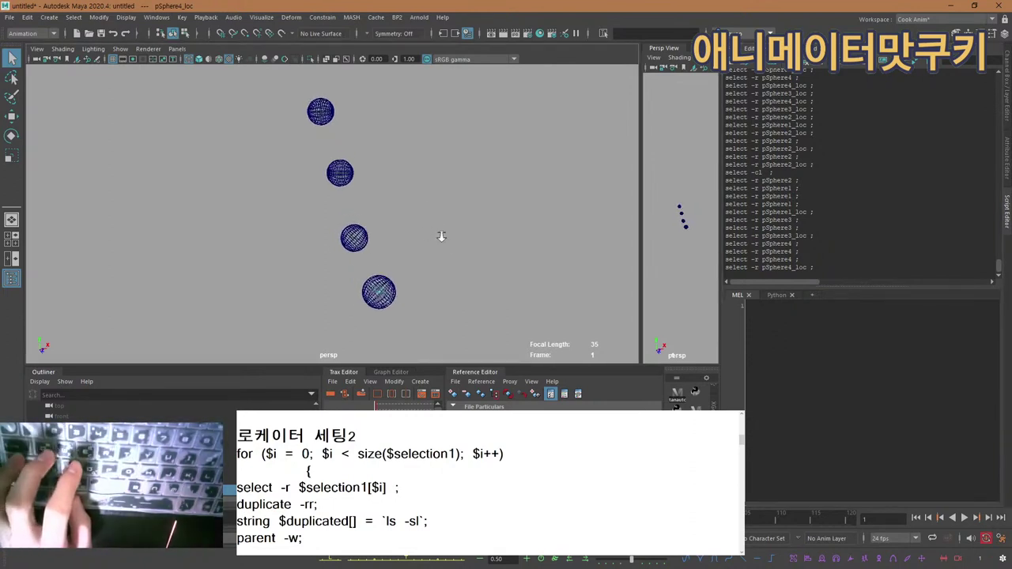
click(441, 235)
click(387, 298)
click(402, 282)
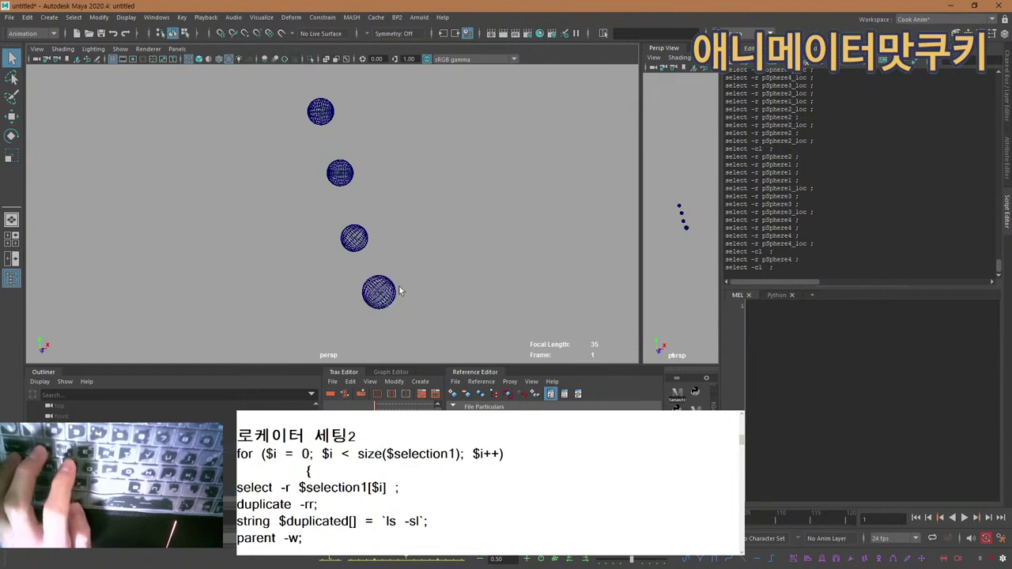
alt+middle_drag(417, 254, 423, 274)
alt+right_drag(422, 274, 434, 273)
alt+middle_drag(434, 274, 425, 253)
alt+right_drag(424, 254, 412, 244)
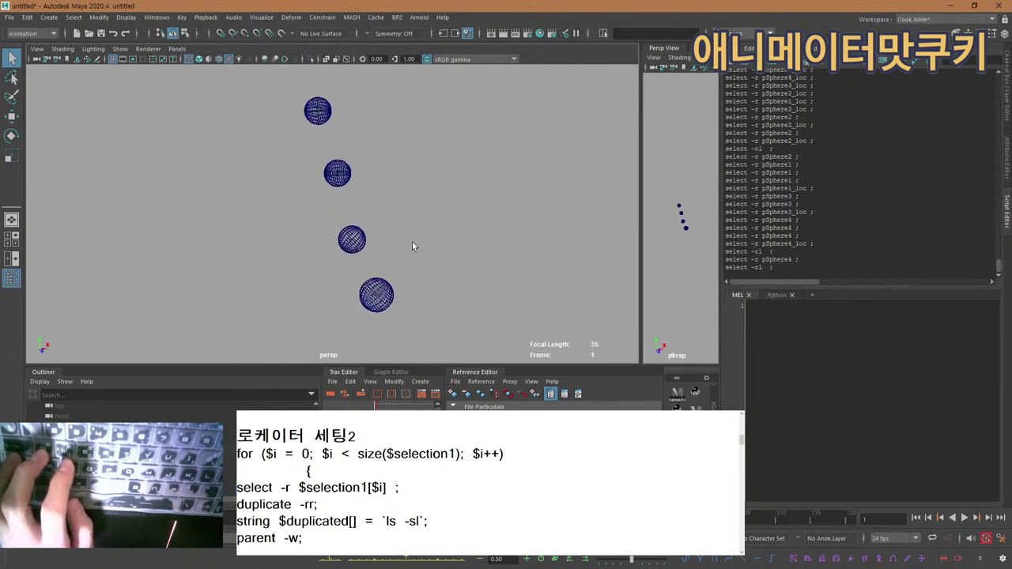
drag(426, 338, 267, 78)
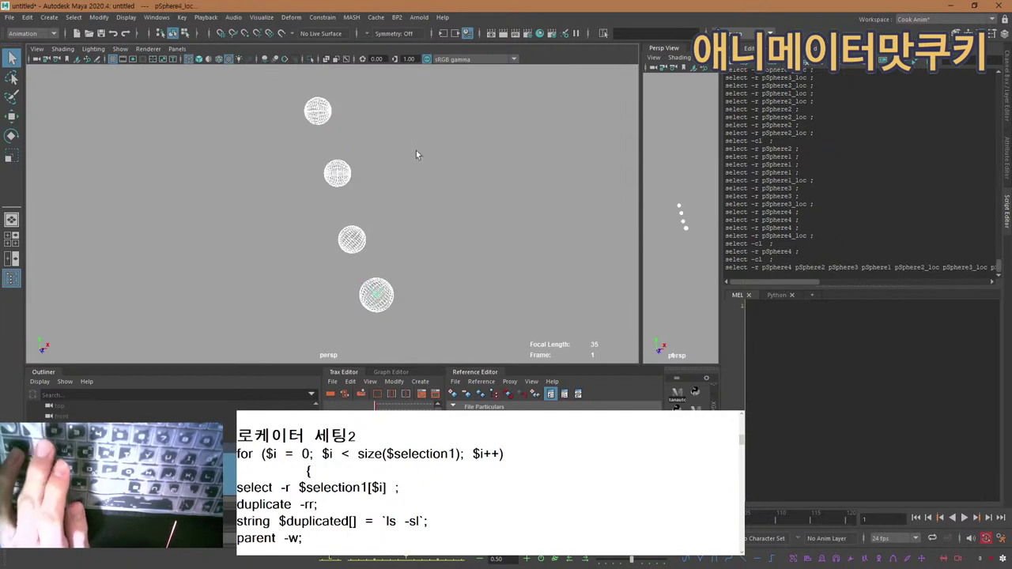
click(417, 155)
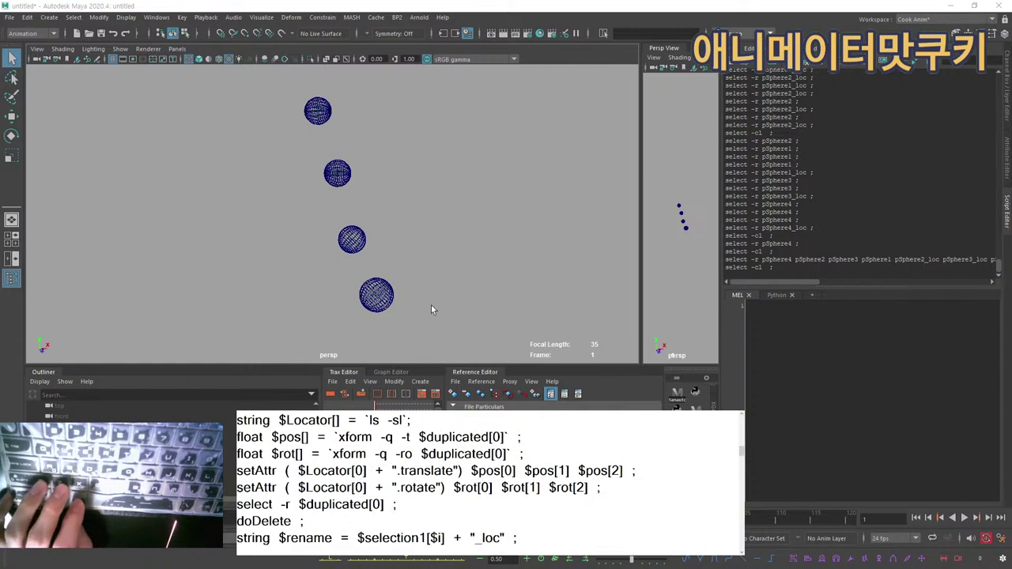
click(391, 299)
click(419, 257)
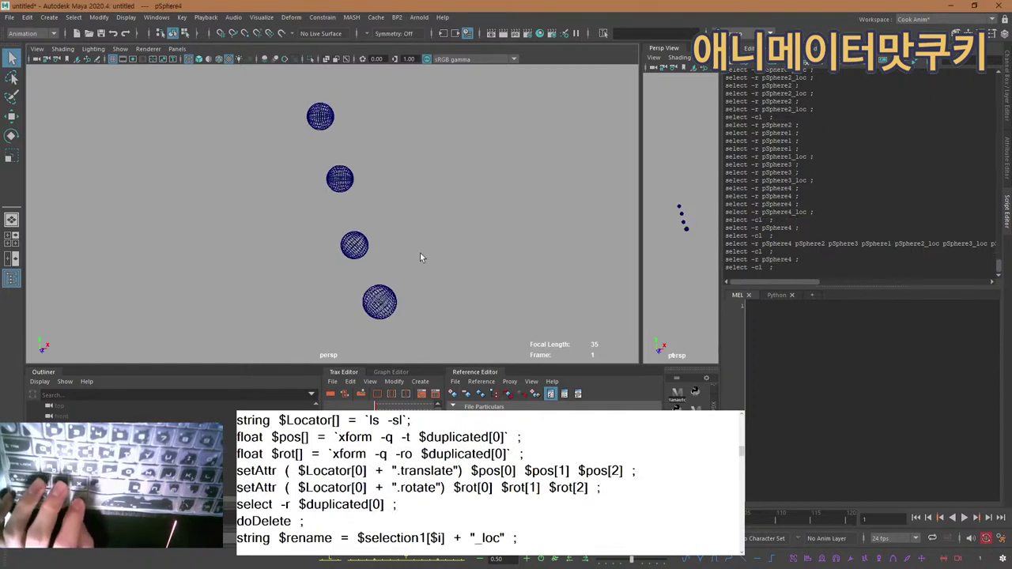
Move group1, which holds the four spheres, about -10.46 in X and -12.6 in Y, away from the locators.
click(87, 448)
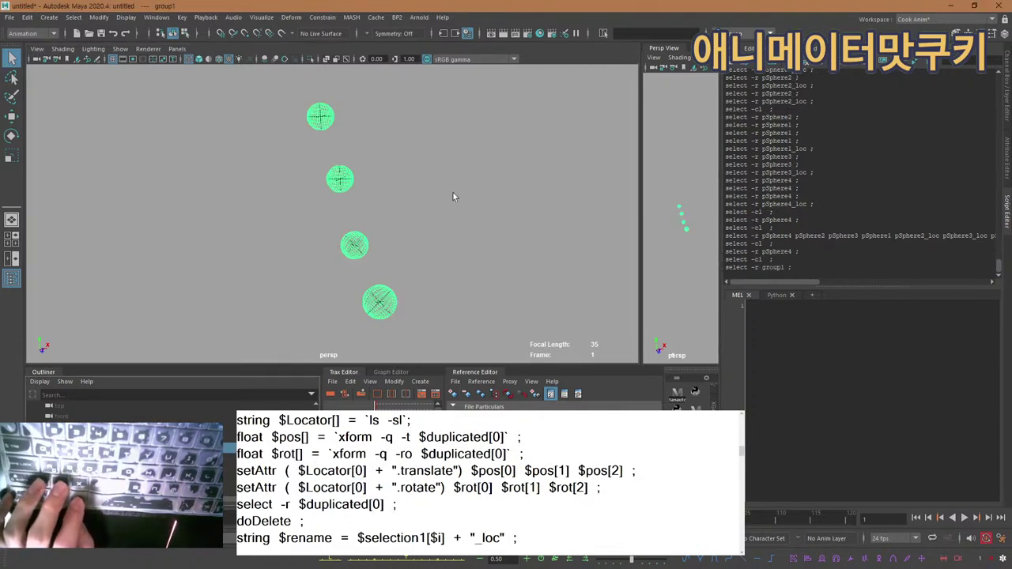
alt+middle_drag(451, 191, 437, 205)
alt+right_drag(437, 206, 366, 206)
key(w)
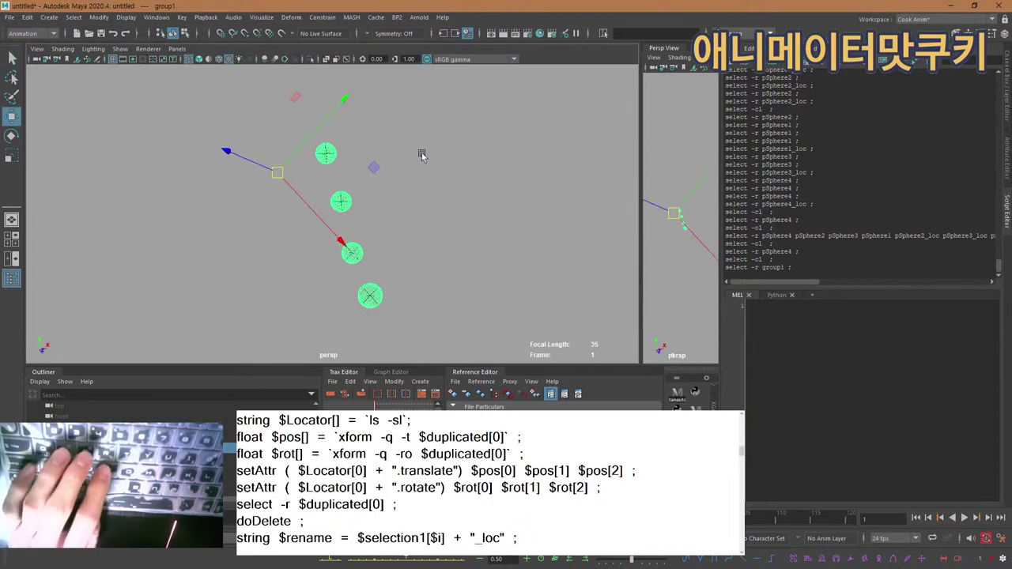
drag(372, 166, 235, 188)
key(q)
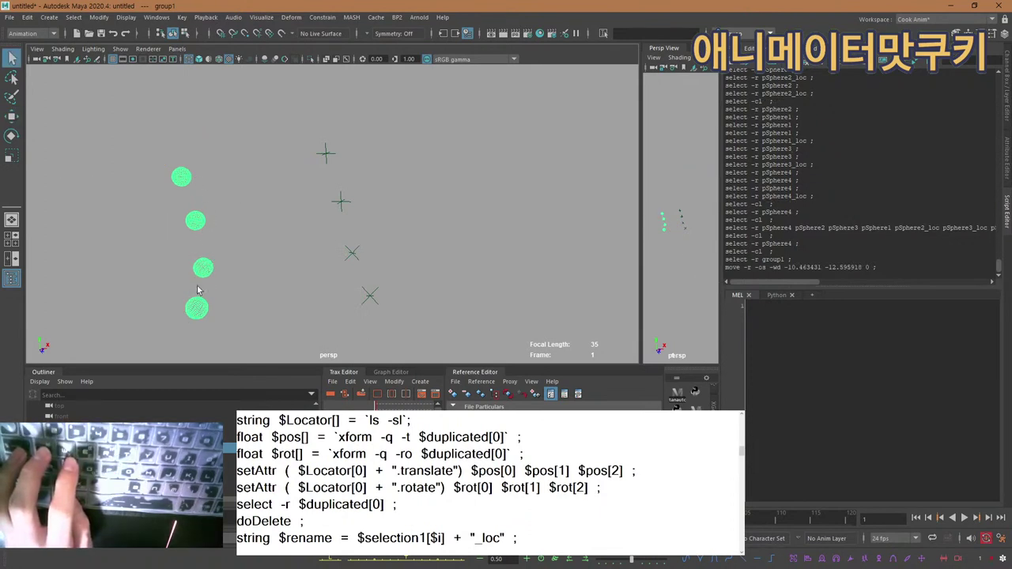
Delete the four leftover locators and paste the locator loop script that duplicates each $selection1 object into the MEL editor.
drag(433, 305, 329, 118)
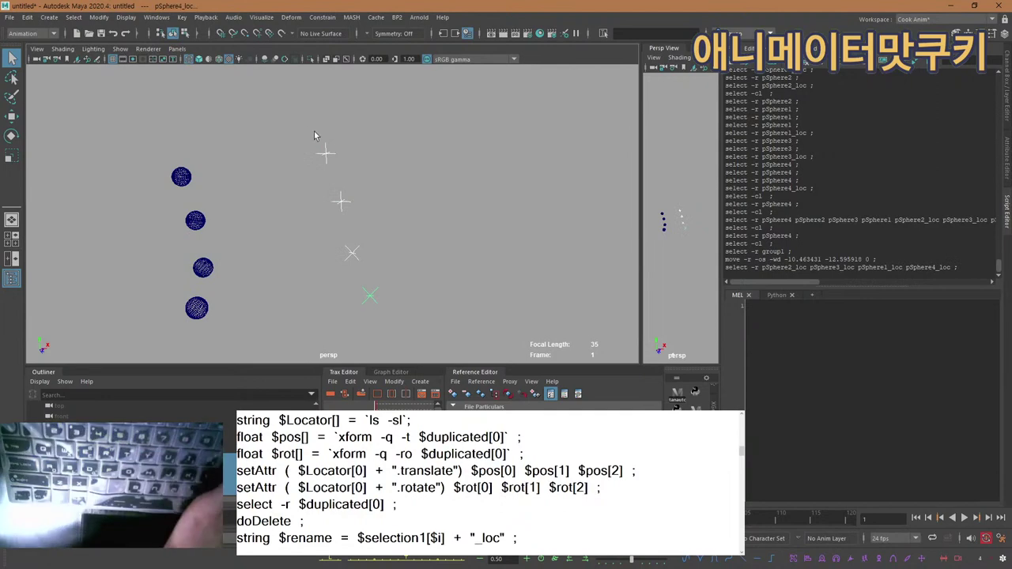
key(Delete)
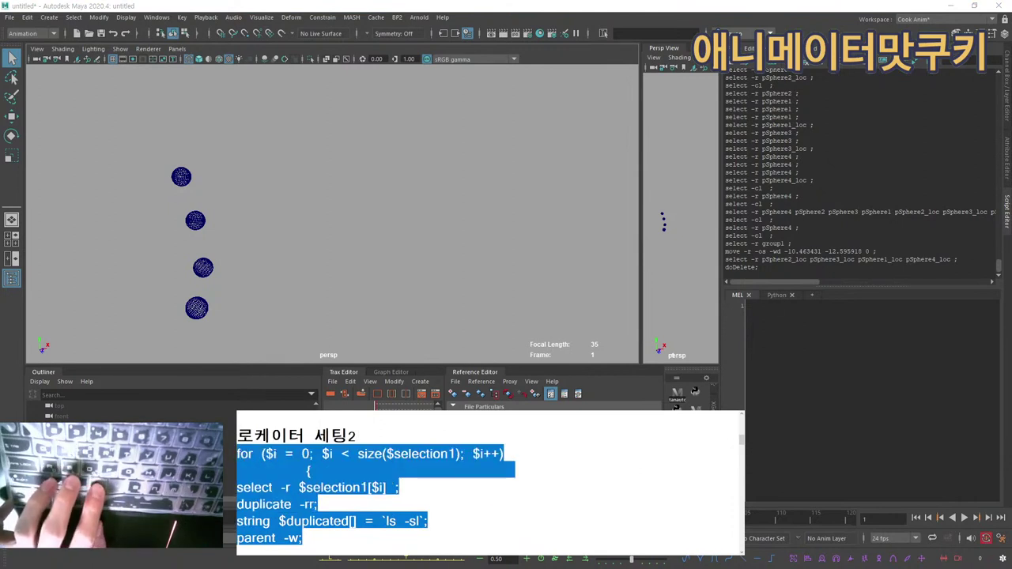
click(830, 319)
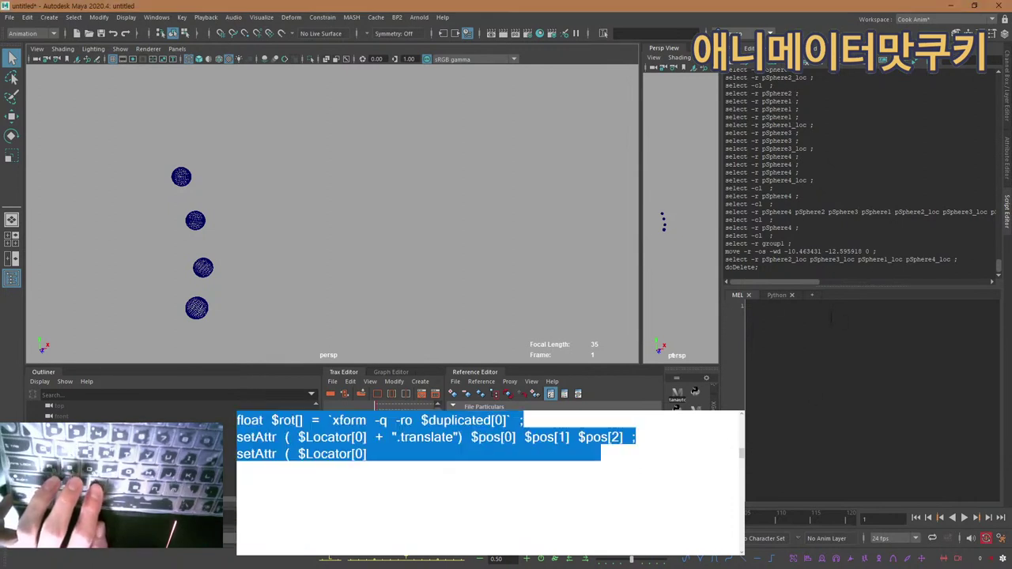
text(for ($i = 0; $i < size($selection1); $i++) { select -r $selection1[$i] ; duplicate -rr; string $duplicated[] = `ls -sl`; parent -w; CreateLocator ; string $Locator[] = `ls -sl`; float $pos[] = `xform -q -t $duplicated[0]` ; float $rot[] = `xform -q -ro $duplicated[0]` ; setAttr ( $Locator[0] + ".translate") $pos[0] $pos[1] $pos[2] ; setAttr ( $Locator[0] + ".rotate") $rot[0] $rot[1] $rot[2] ; select -r $duplicated[0] ; doDelete ; string $rename = $selection1[$i] + "_loc" ; rename $Locator[0] $rename ; })
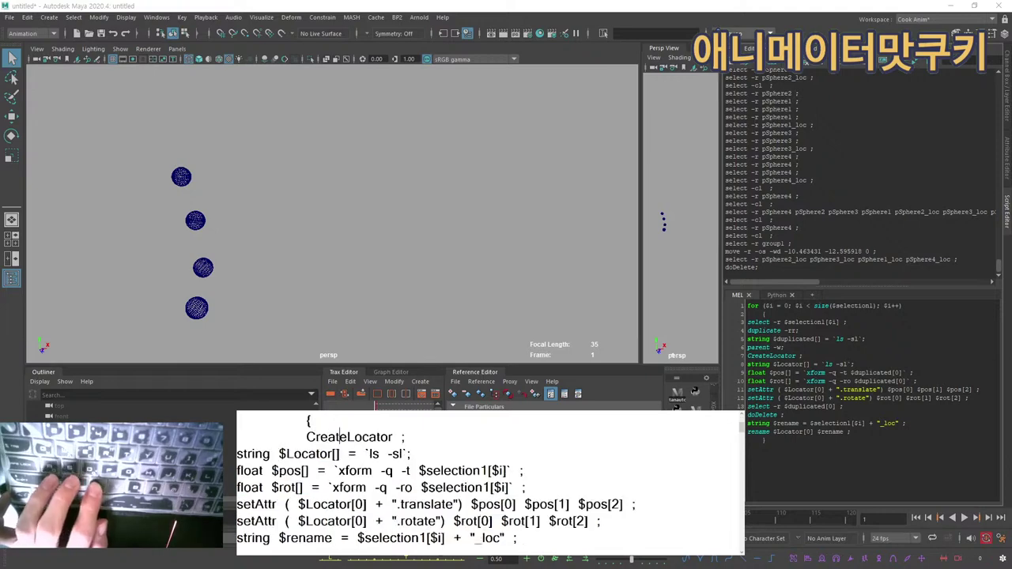
Store the four spheres with String Selection and run the MEL script to create a matching locator for each sphere.
alt+middle_drag(301, 335, 338, 319)
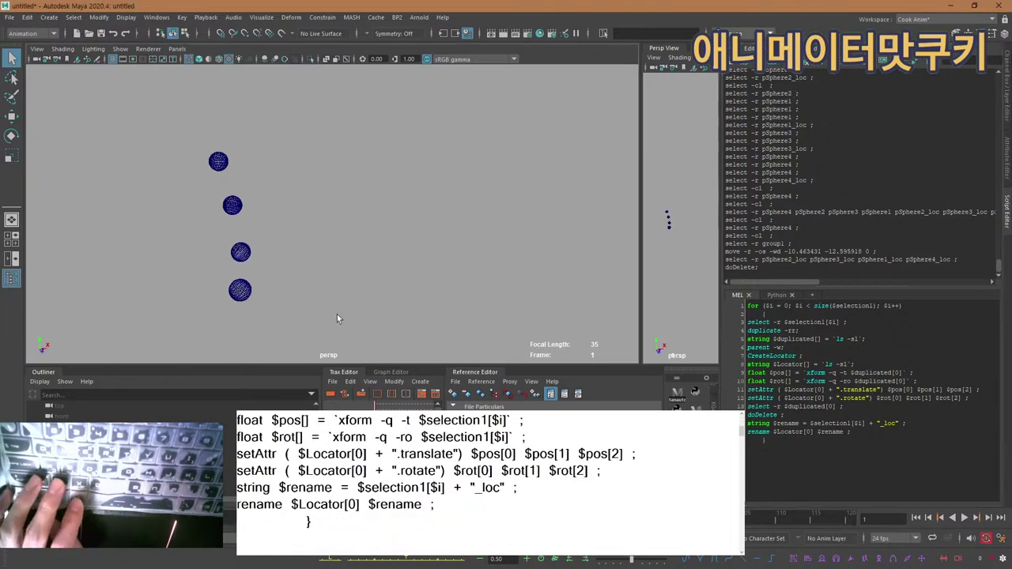
drag(218, 170, 215, 176)
key(space)
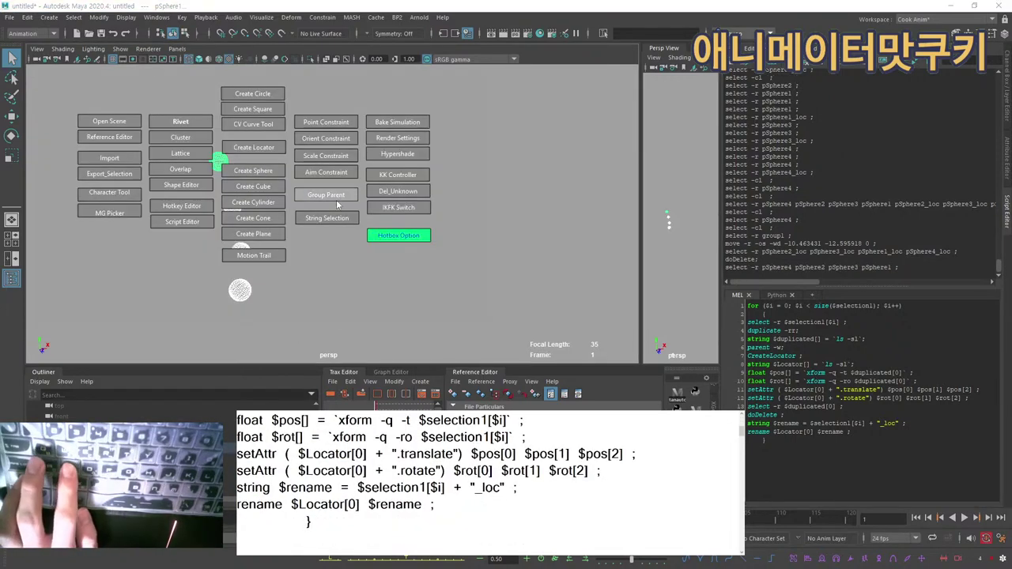
click(324, 220)
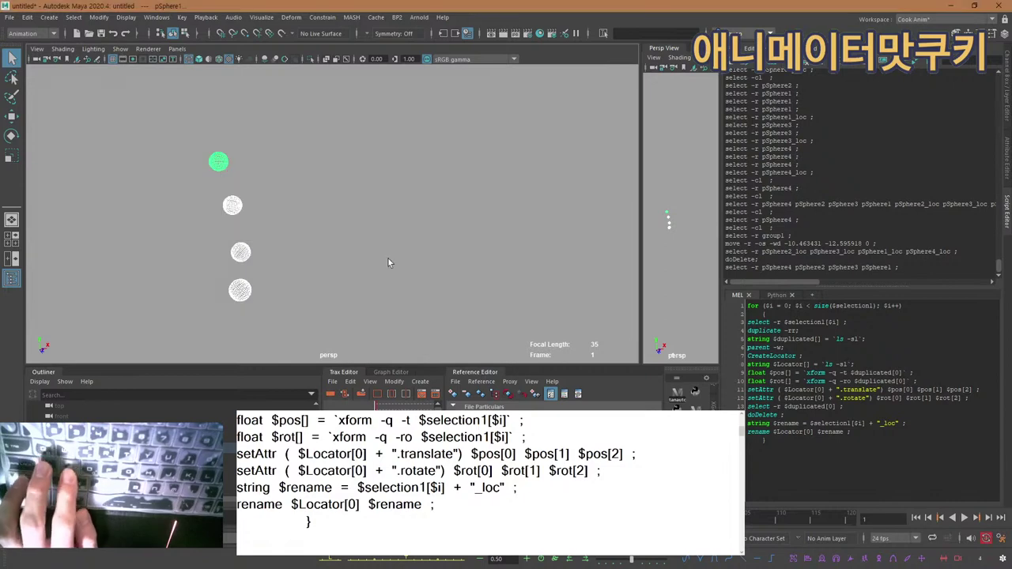
alt+drag(314, 225, 414, 209)
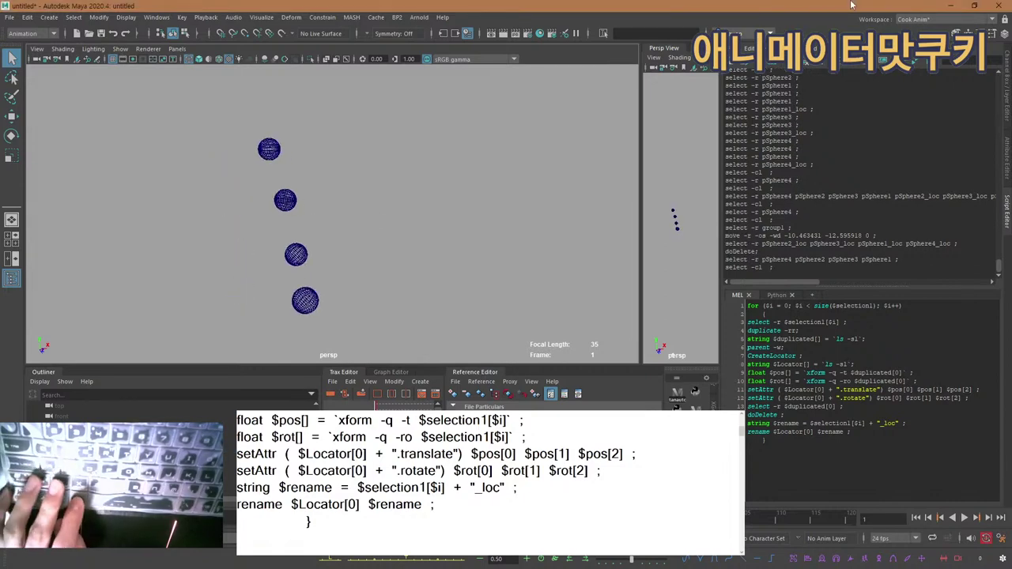
key(ctrl+Return)
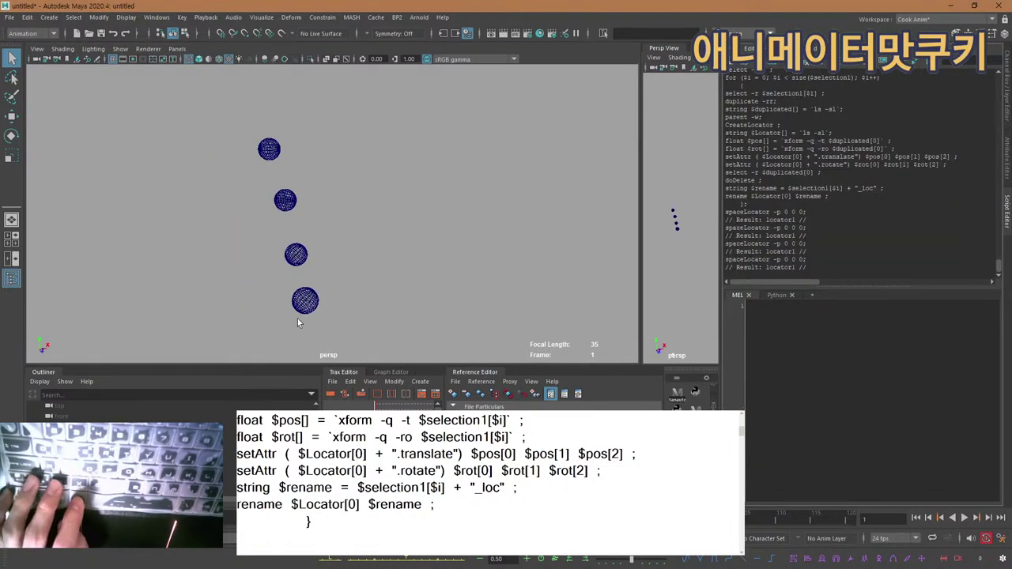
Select each sphere together with the locator at its centre to check that every sphere has one.
click(305, 302)
drag(291, 286, 319, 314)
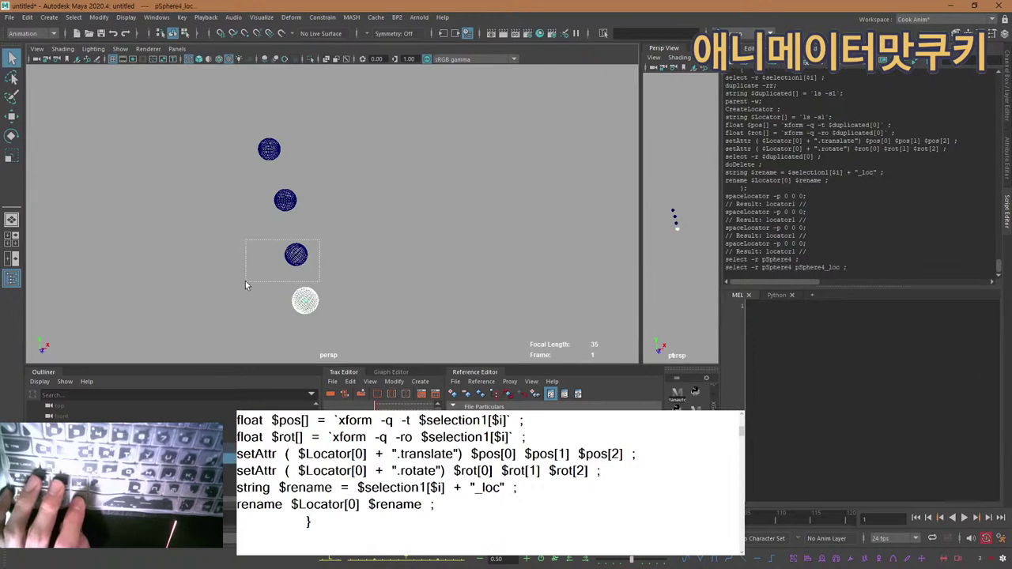
drag(245, 285, 245, 283)
drag(305, 218, 289, 135)
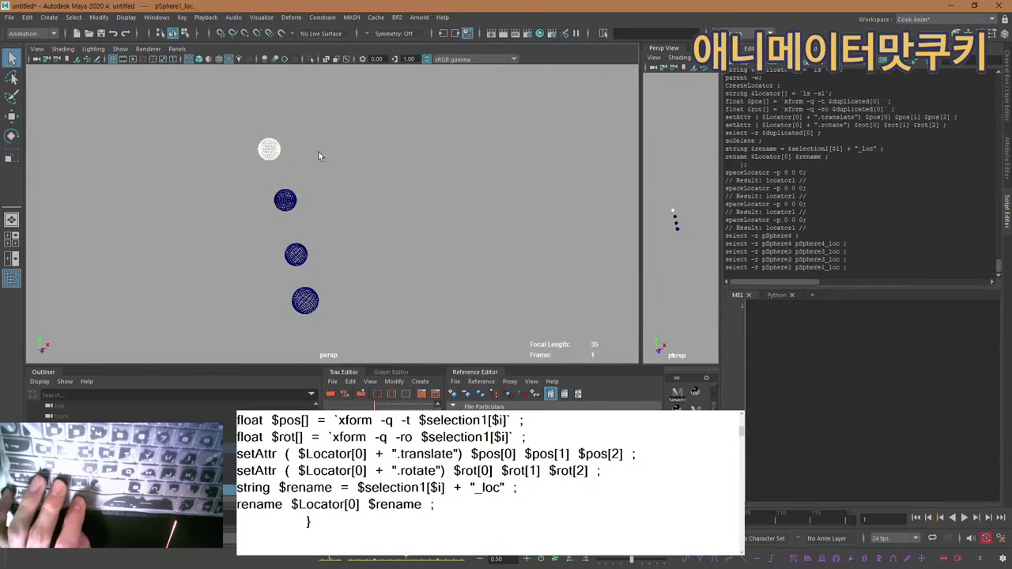
click(319, 155)
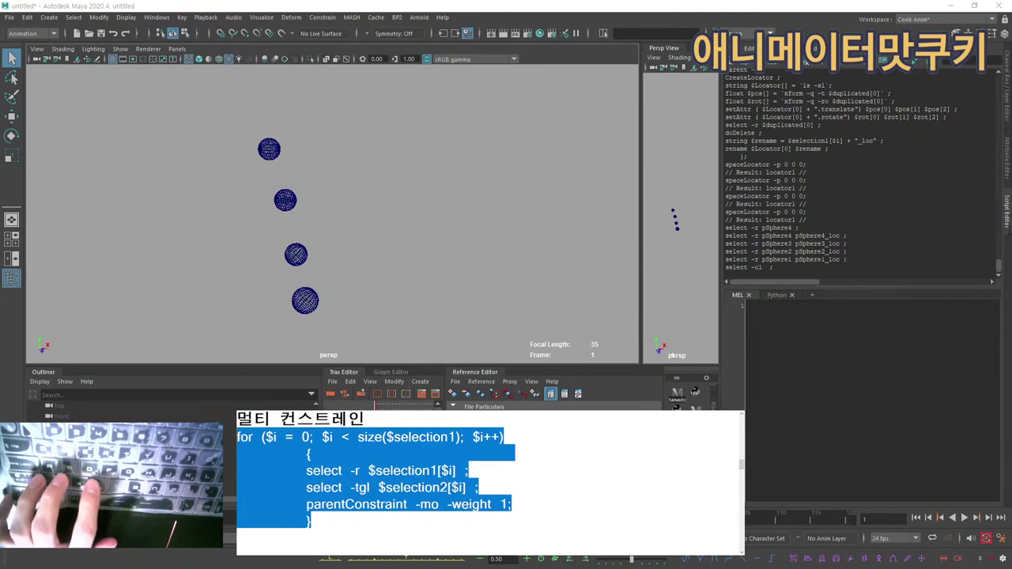
Paste the parentConstraint loop script for $selection1 and $selection2 into the MEL editor and select the four sphere locators in the Outliner.
text(for ($i = 0; $i < size($selection1); $i++) 	{ 		select -r $selection1[$i] ; 		select -tgl $selection2[$i] ; 	parentConstraint -mo -weight 1; 	})
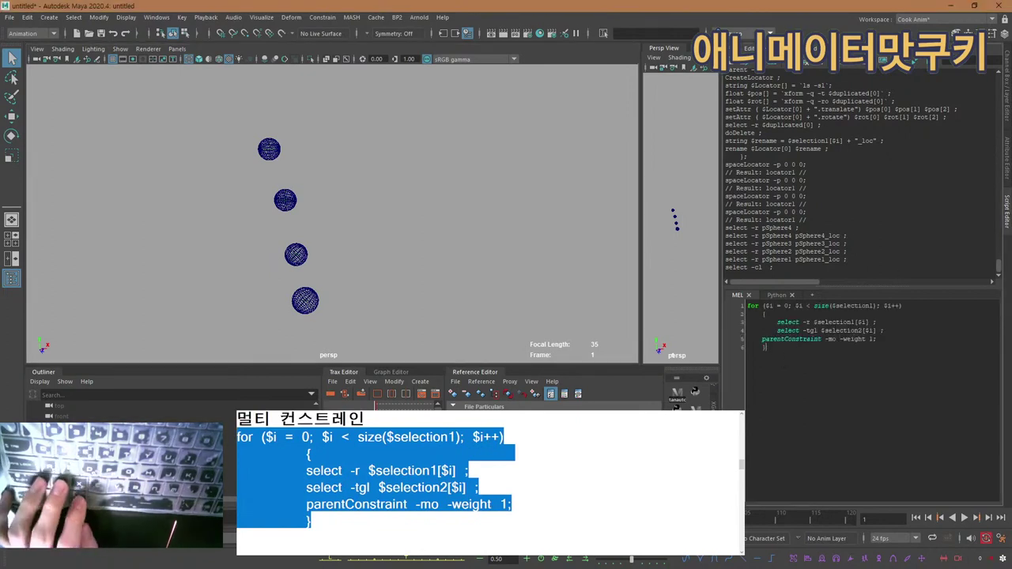
click(87, 458)
scroll(87, 459, down, 2)
scroll(87, 458, up, 2)
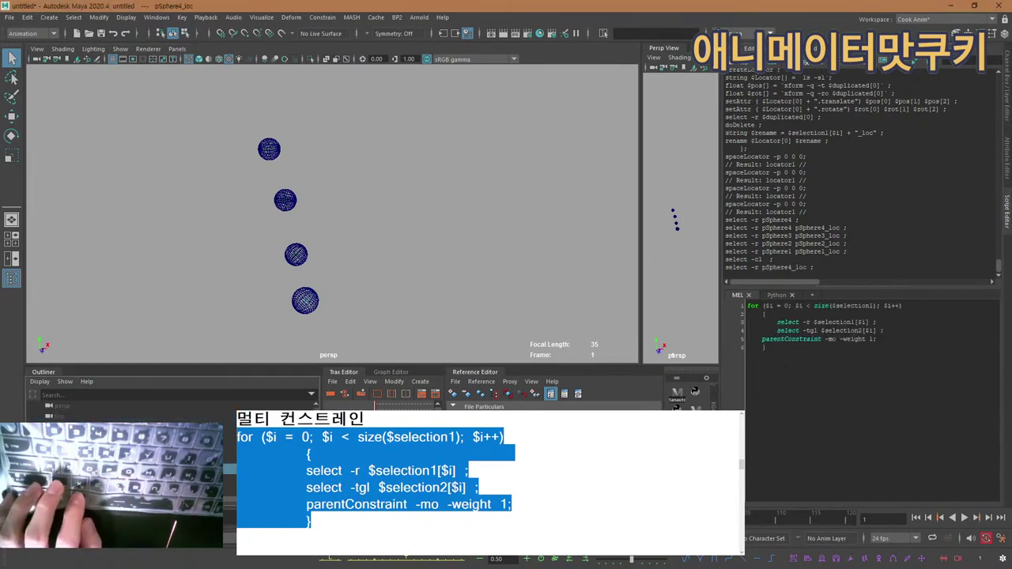
scroll(103, 459, down, 2)
click(103, 427)
middle_drag(102, 428, 104, 414)
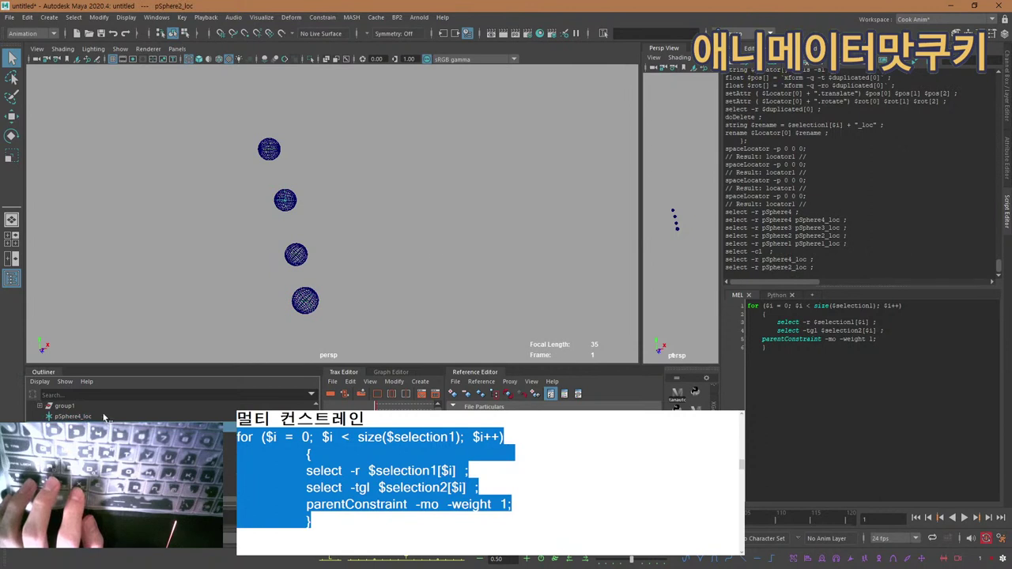
click(297, 256)
click(104, 448)
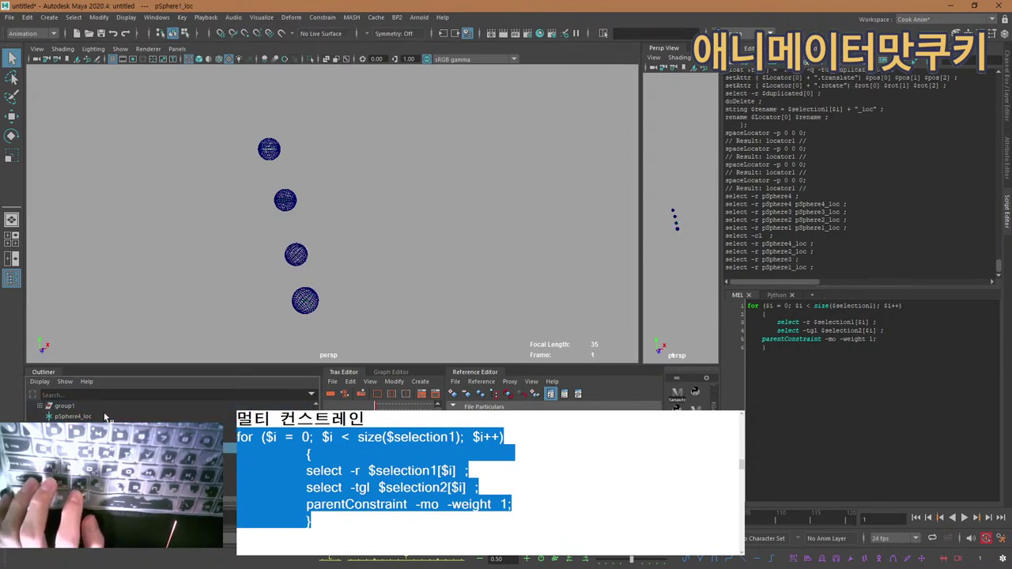
shift+click(103, 416)
scroll(104, 416, up, 1)
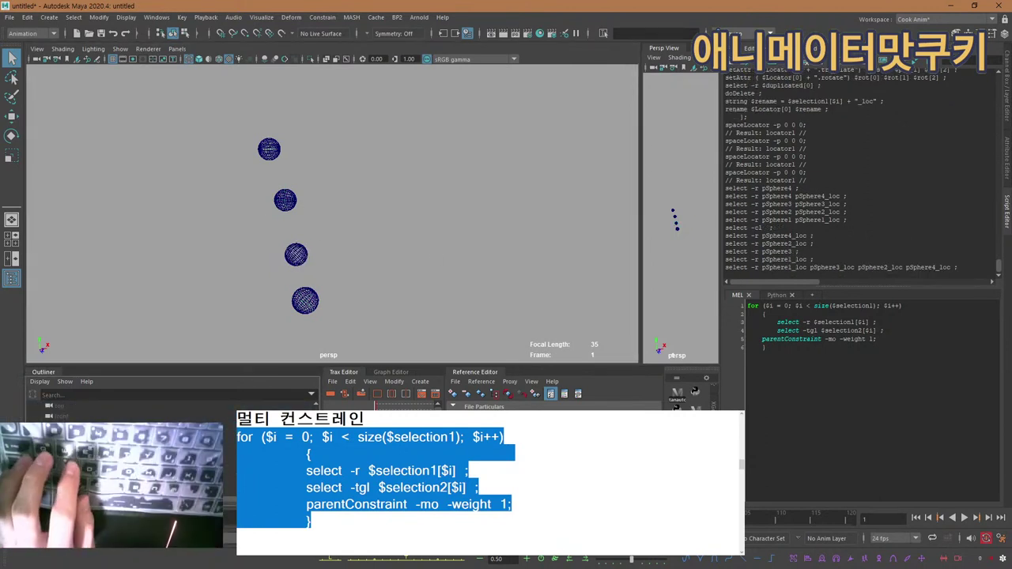
click(296, 254)
alt+middle_drag(342, 216, 387, 214)
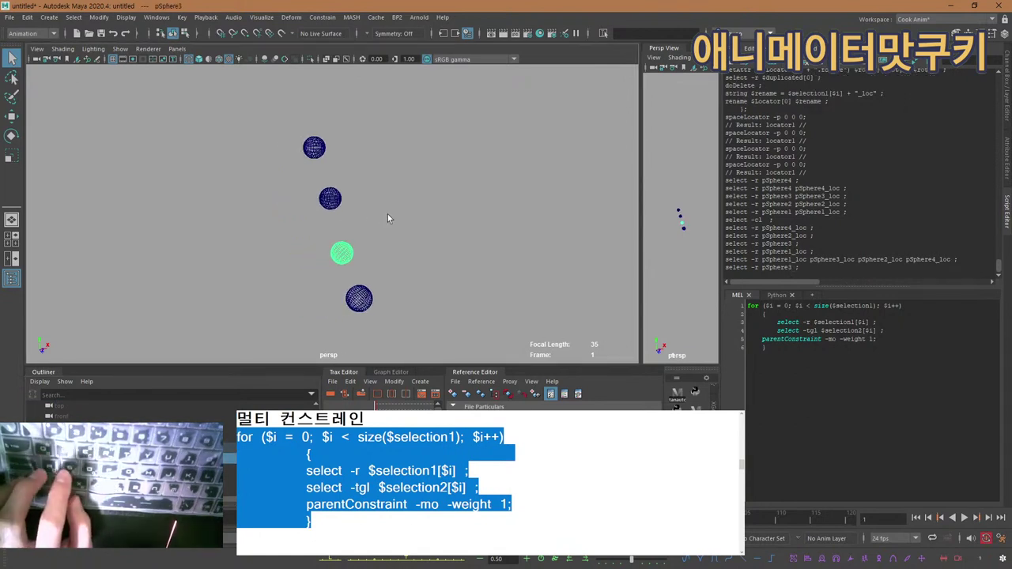
click(311, 142)
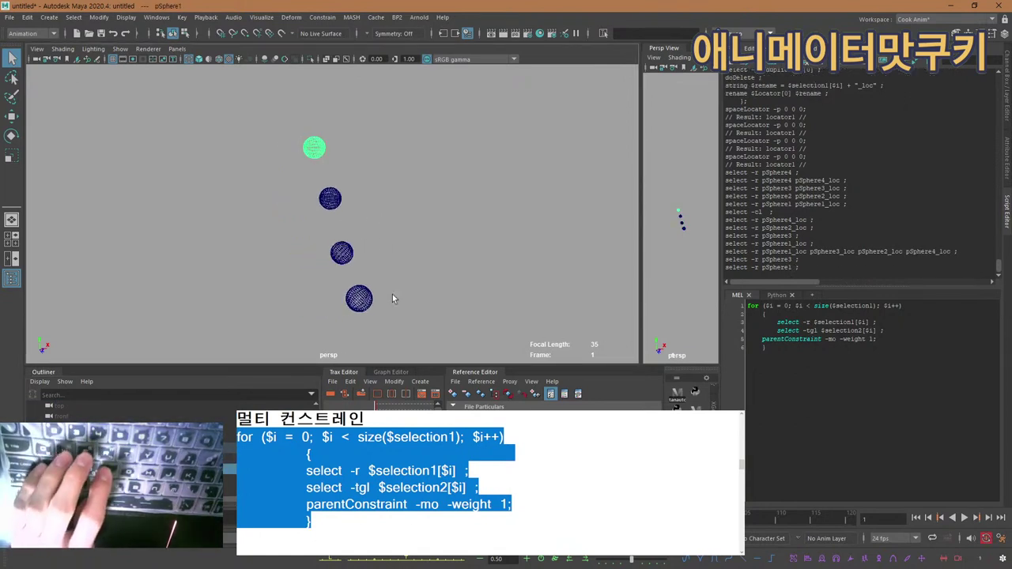
drag(374, 312, 322, 192)
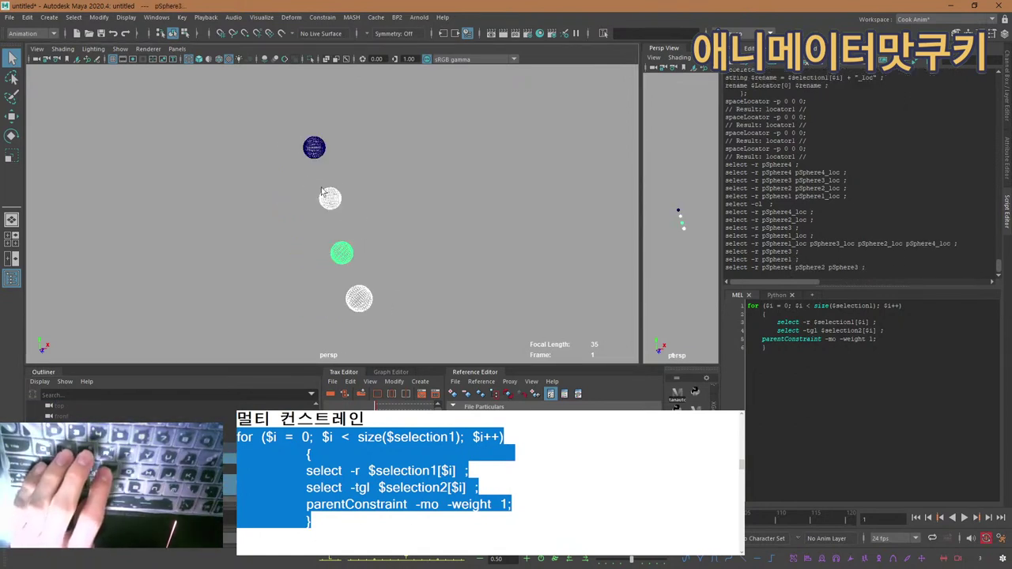
shift+click(318, 148)
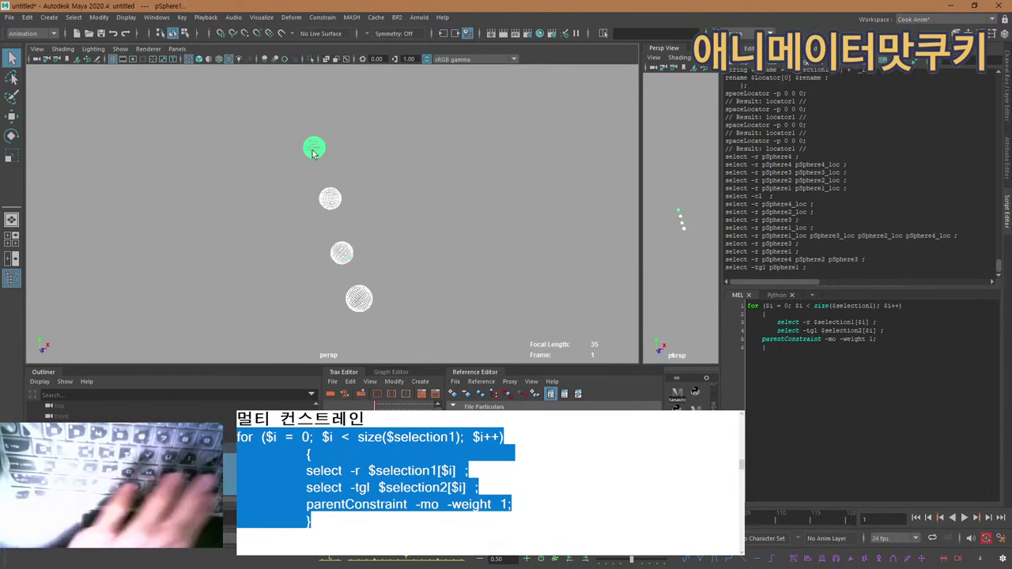
click(360, 252)
Parent pSphere2, pSphere3 and pSphere4 to pSphere1.
drag(376, 313, 307, 176)
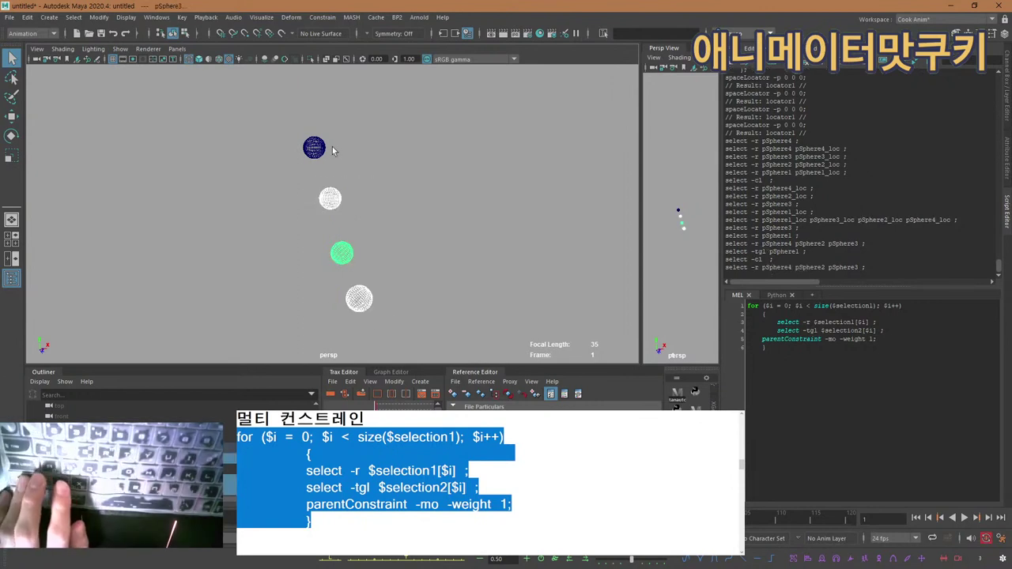
shift+click(315, 148)
key(p)
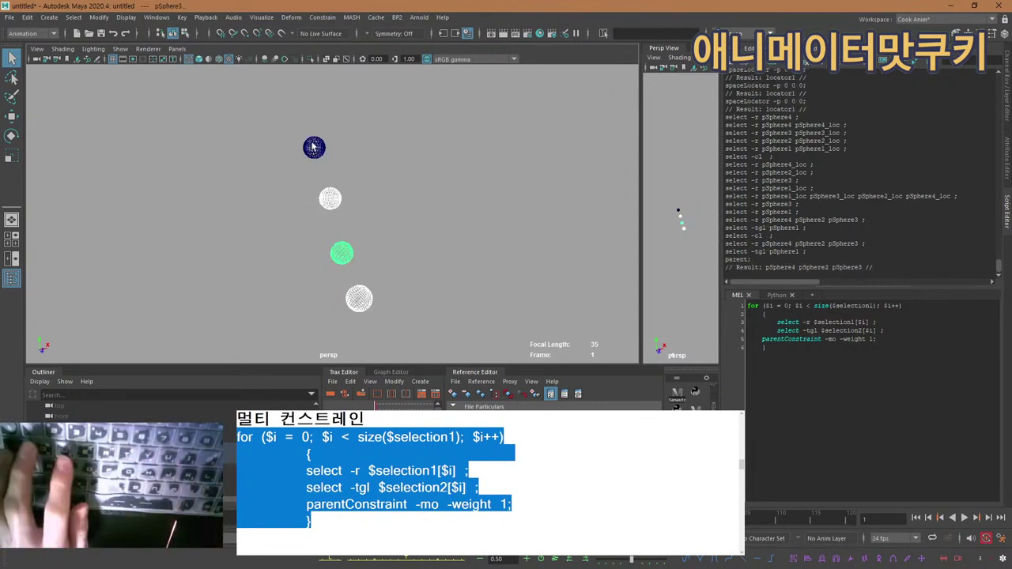
Test the hierarchy by moving pSphere1 about 16.33 units along its Y axis, and undo the move.
click(314, 147)
key(w)
drag(359, 150, 535, 129)
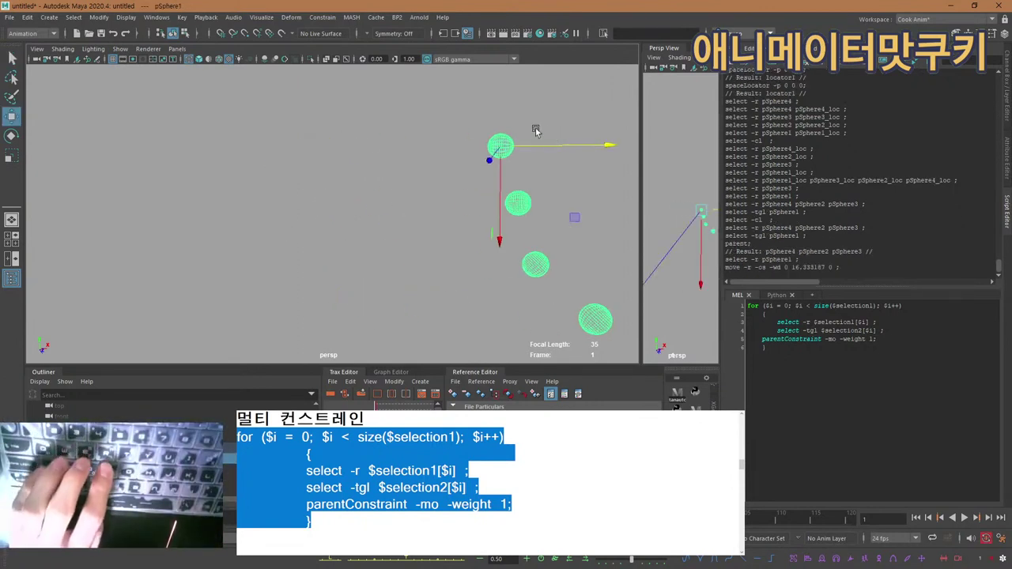
key(ctrl+z)
click(361, 200)
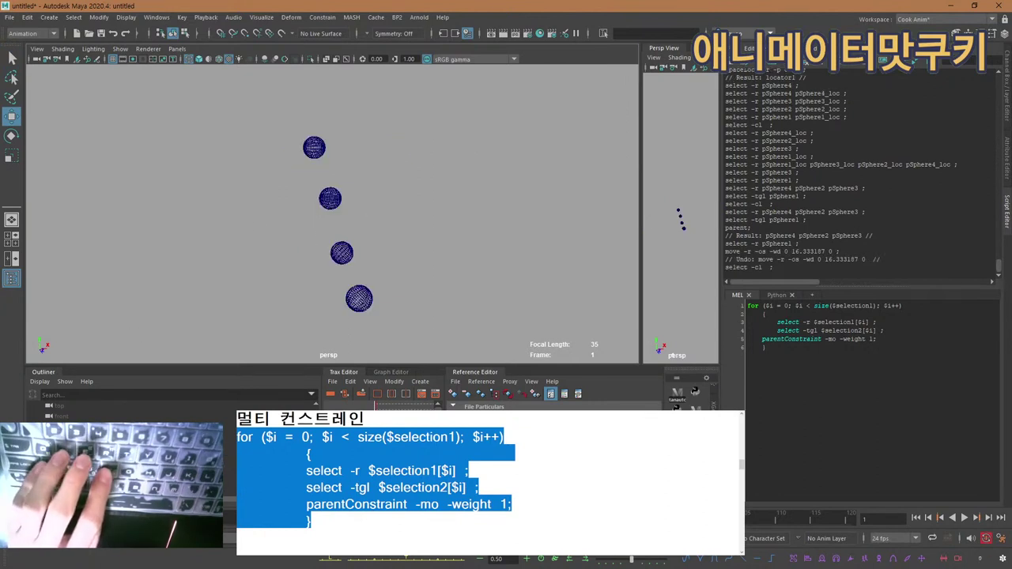
Unparent pSphere2, pSphere3 and pSphere4 from pSphere1, and take pSphere1 out of group1.
click(359, 299)
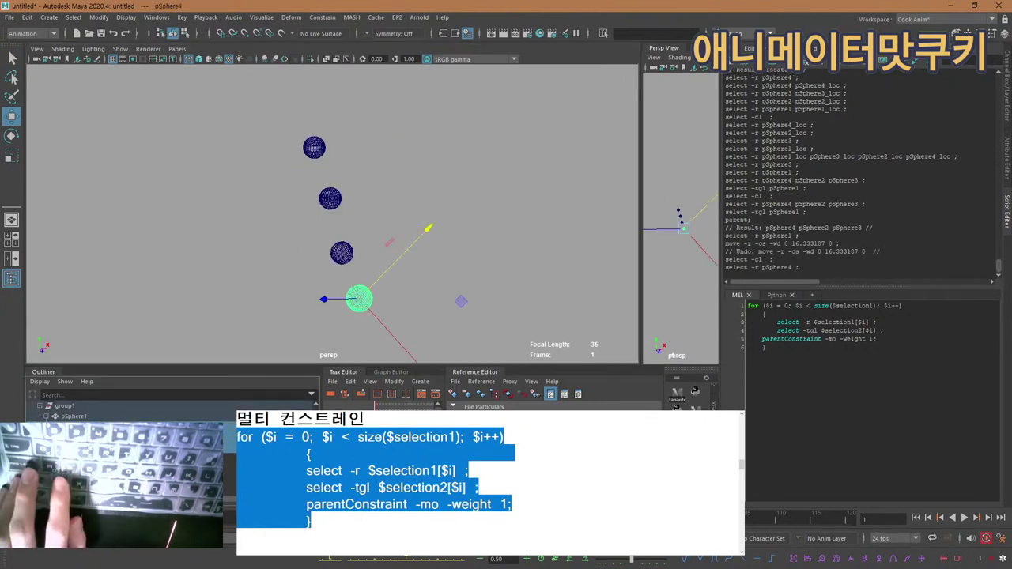
drag(291, 177, 387, 323)
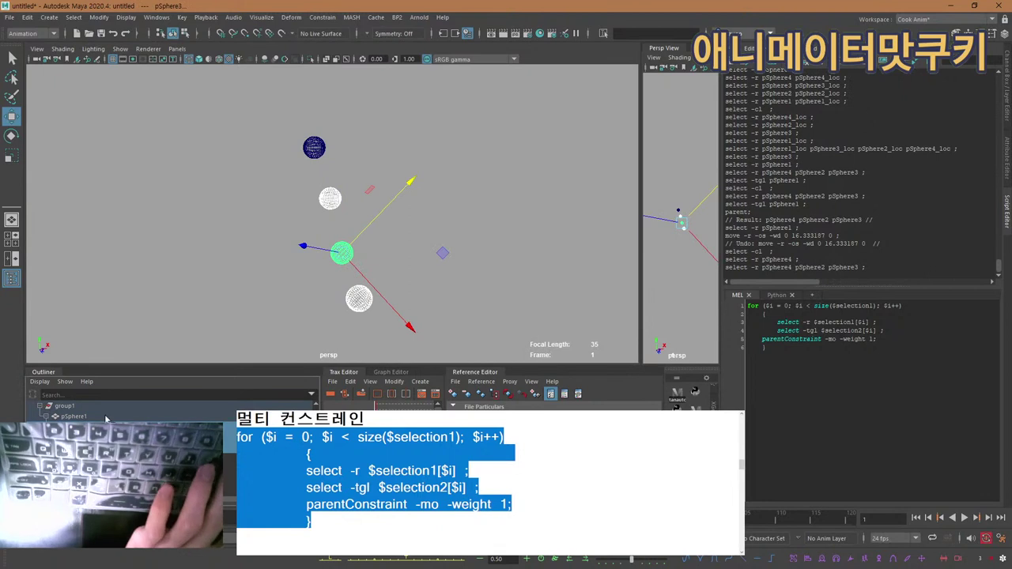
key(shift+p)
click(74, 416)
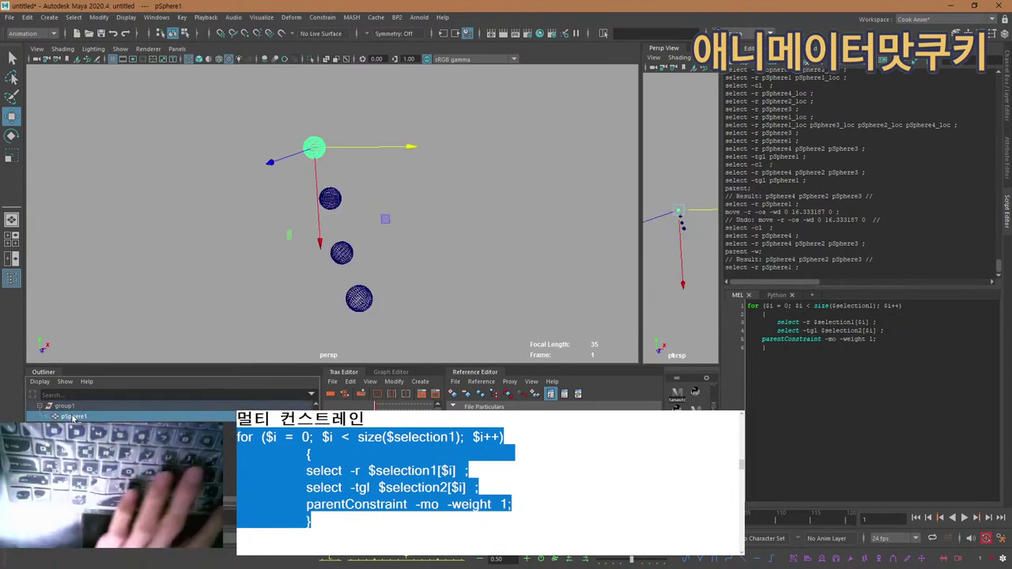
key(shift+p)
Show the channel values and try to parent-constrain pSphere1 to pSphere2 with pSphere2 as the driver.
click(398, 196)
drag(358, 182, 318, 221)
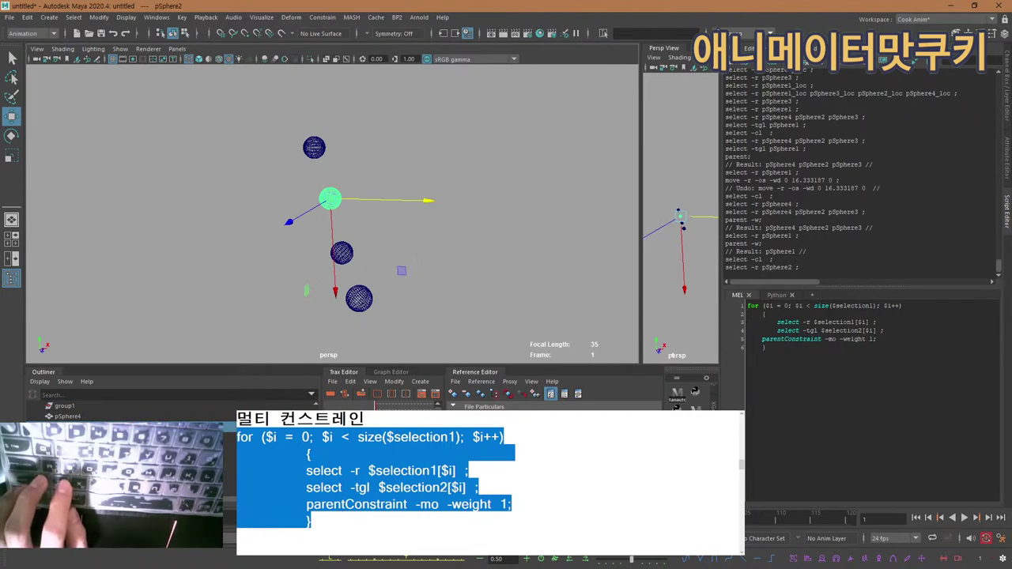
click(1006, 118)
click(400, 146)
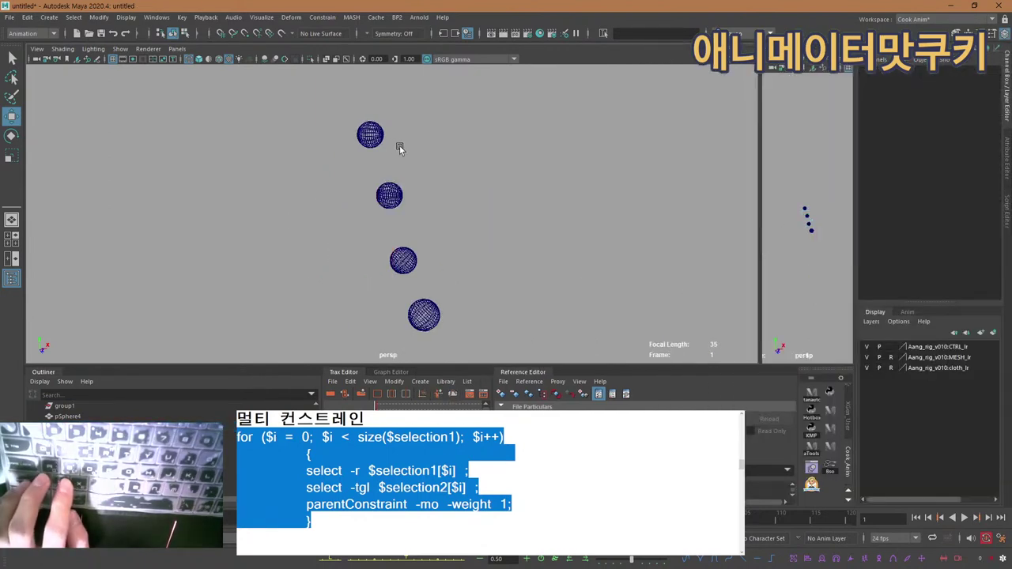
click(365, 134)
click(395, 158)
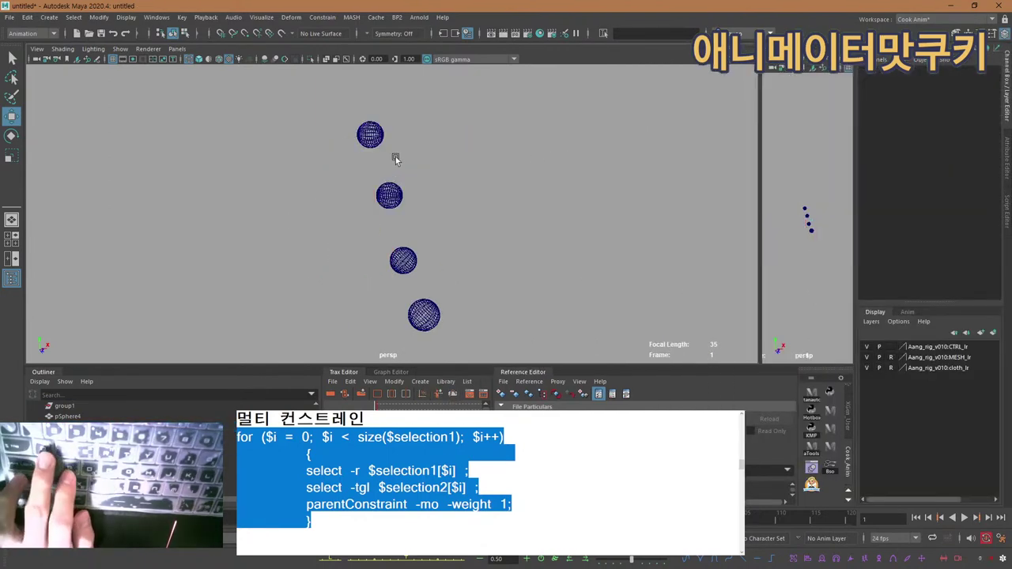
drag(395, 158, 356, 126)
drag(500, 159, 343, 305)
drag(414, 170, 345, 129)
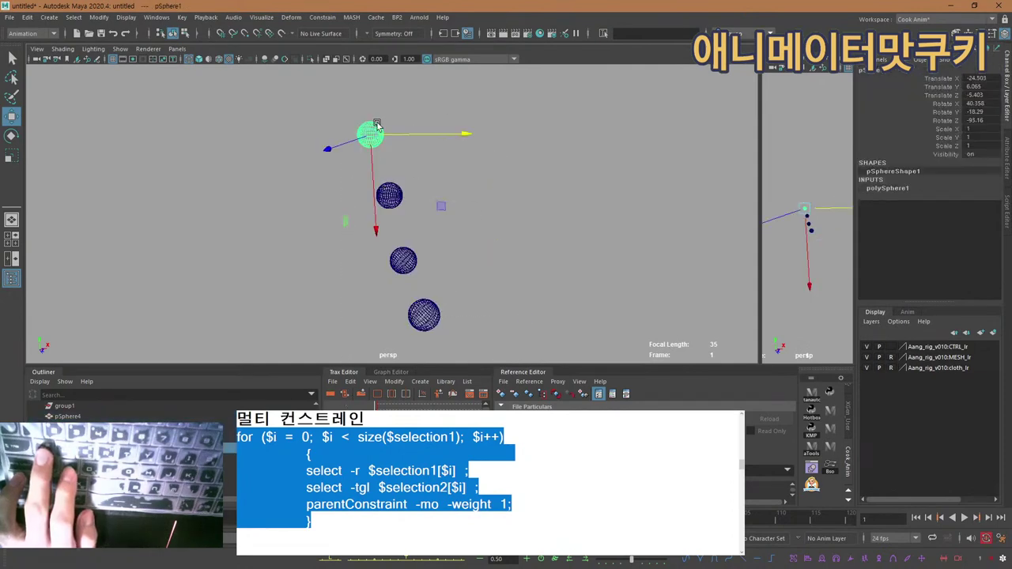
click(420, 155)
drag(411, 235, 368, 185)
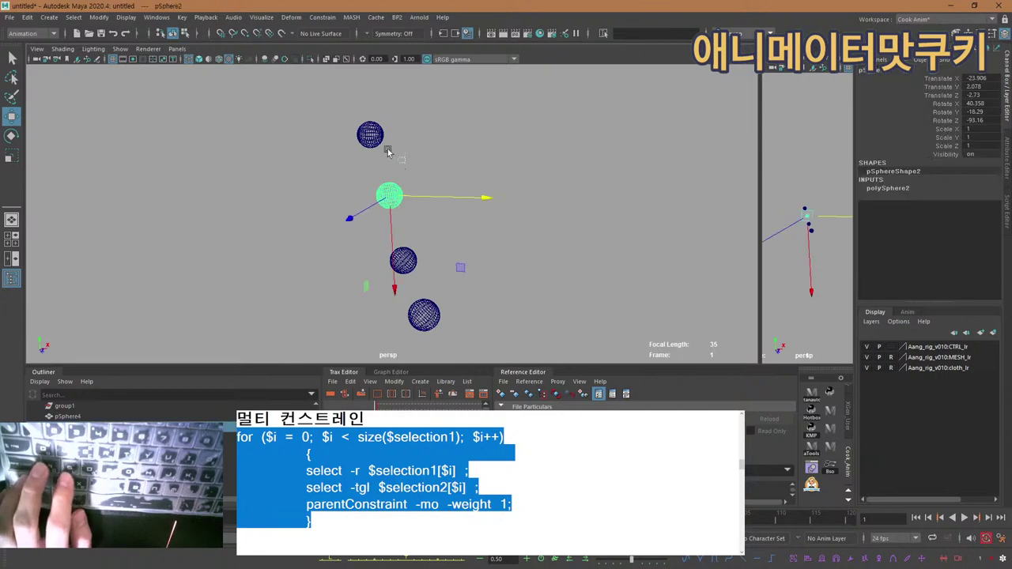
shift+click(383, 147)
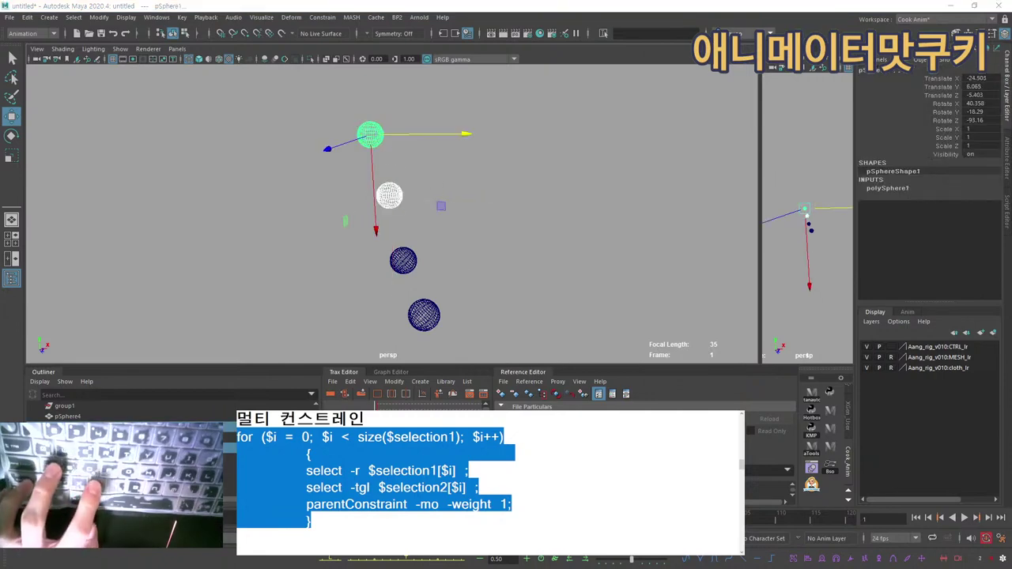
Try to parent-constrain pSphere1 to pSphere3 as an additional driver, and reselect pSphere2.
drag(493, 287, 388, 253)
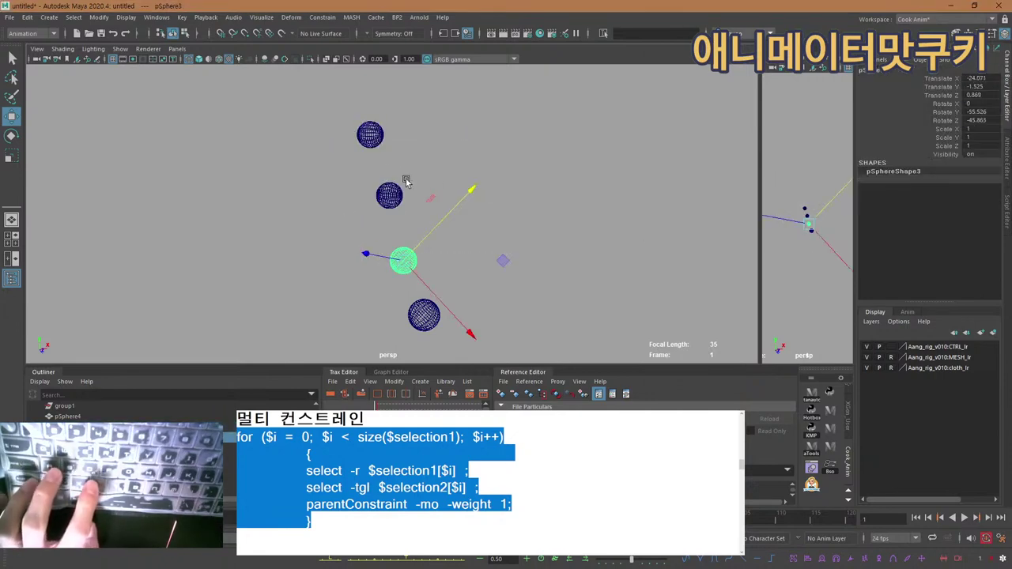
drag(407, 174, 497, 152)
shift+drag(418, 151, 348, 129)
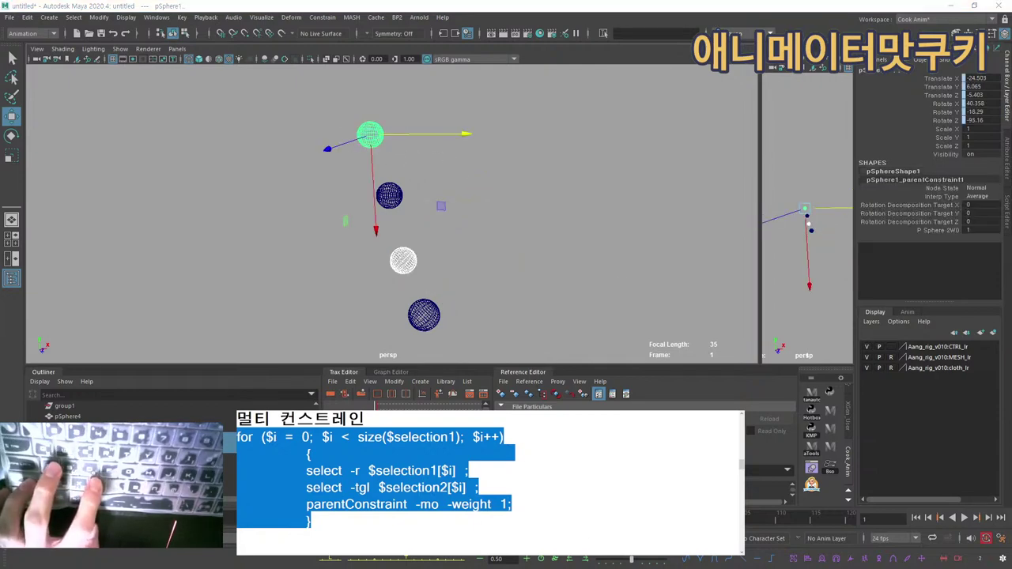
click(411, 180)
drag(411, 180, 368, 202)
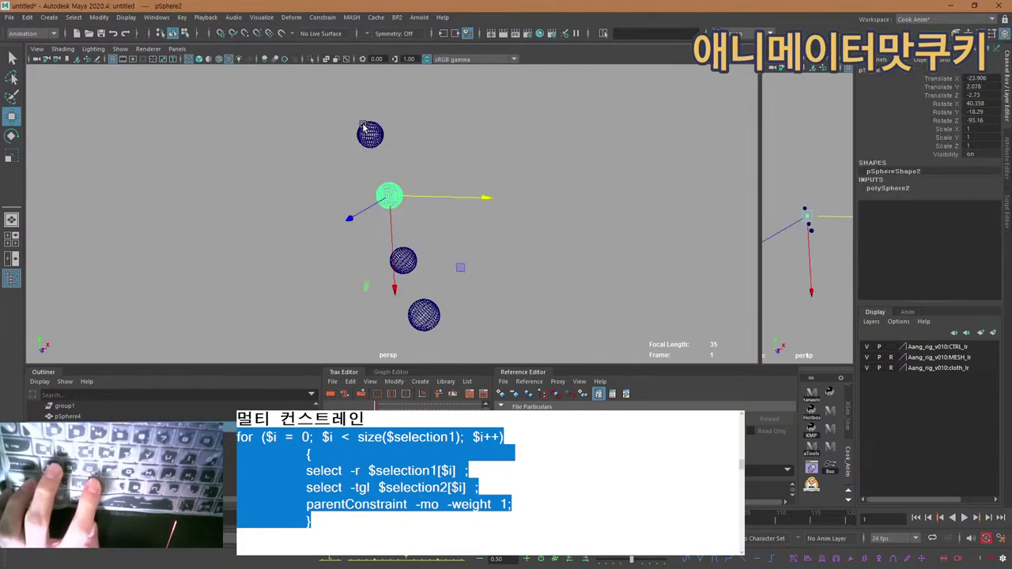
drag(362, 127, 419, 161)
Undo the parent constraints applied to pSphere1 and the selections made for them.
key(ctrl+z)
key(ctrl+z)
key(ctrl+z)
key(ctrl+z)
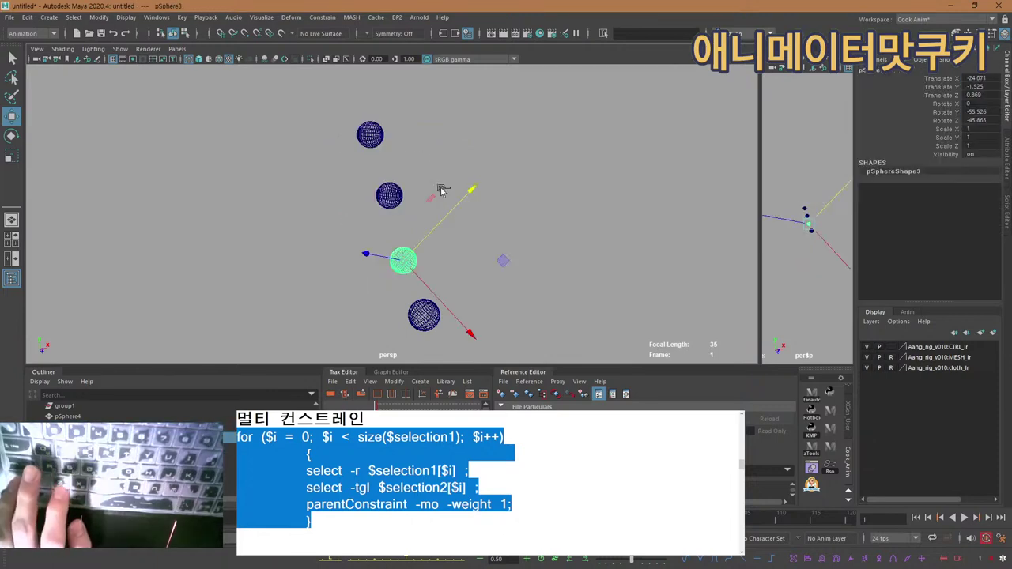
key(ctrl+z)
key(ctrl+z)
key(ctrl+z)
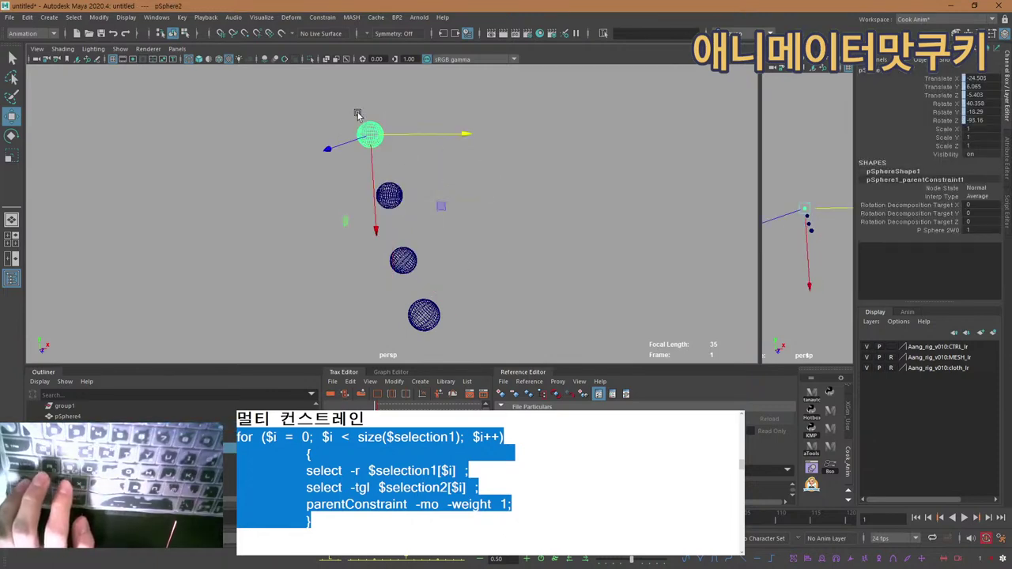
key(ctrl+z)
key(ctrl+z)
key(ctrl+z)
key(ctrl+z)
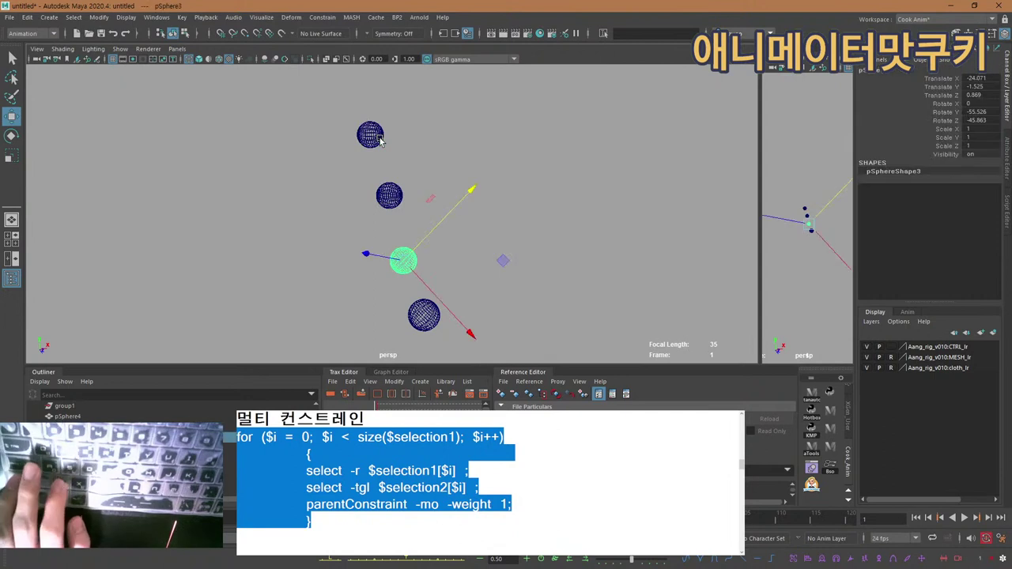
key(ctrl+z)
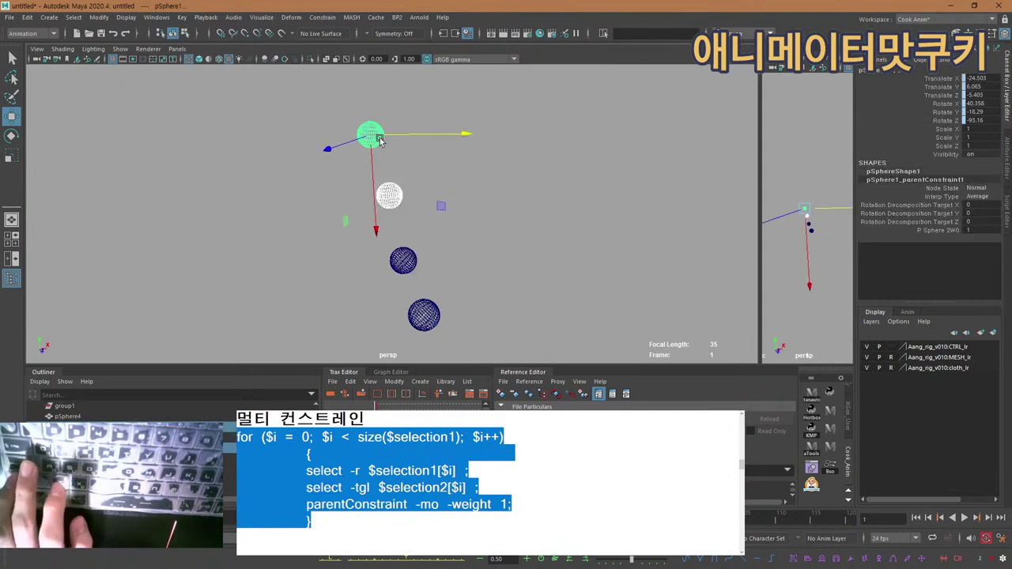
key(ctrl+z)
key(ctrl+z)
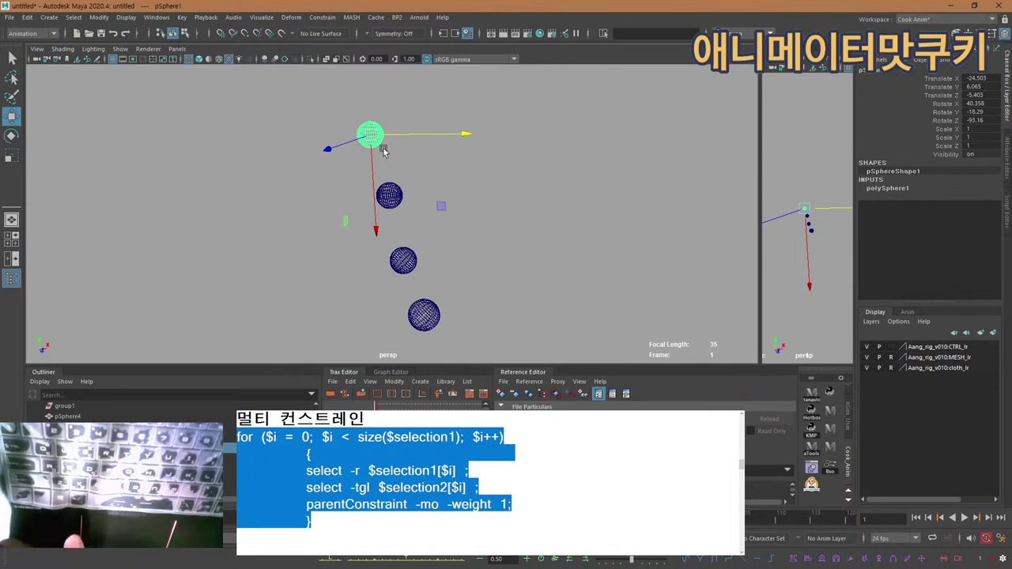
key(ctrl+z)
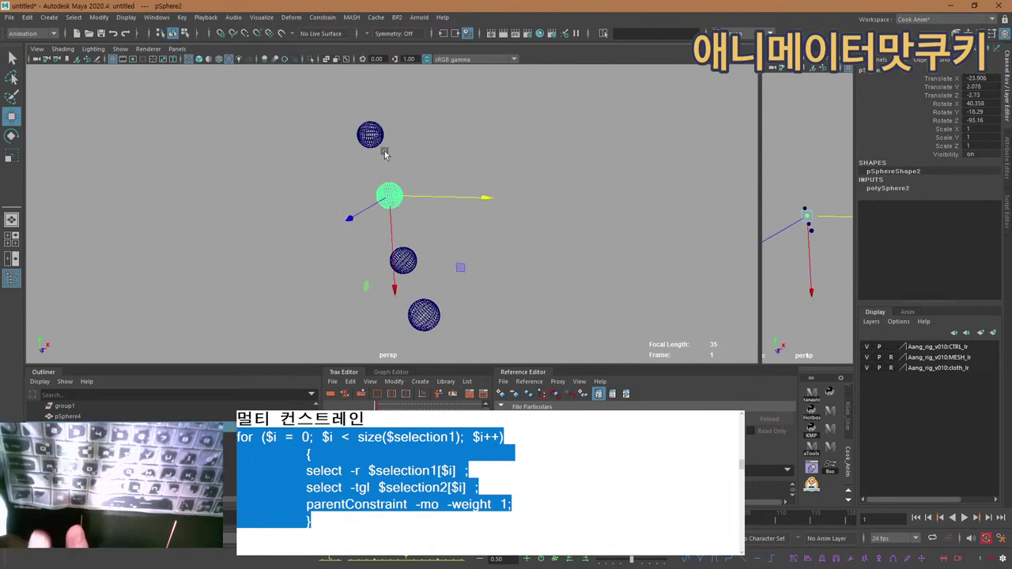
Parent-constrain pSphere2 to pSphere1, with pSphere1 selected first as the driver.
drag(400, 161, 347, 108)
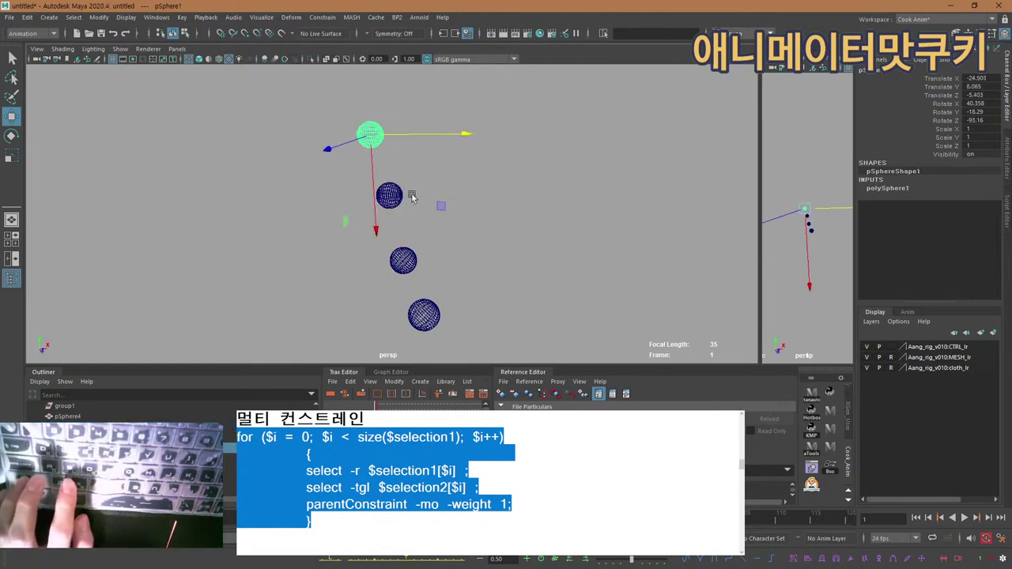
shift+drag(414, 214, 341, 167)
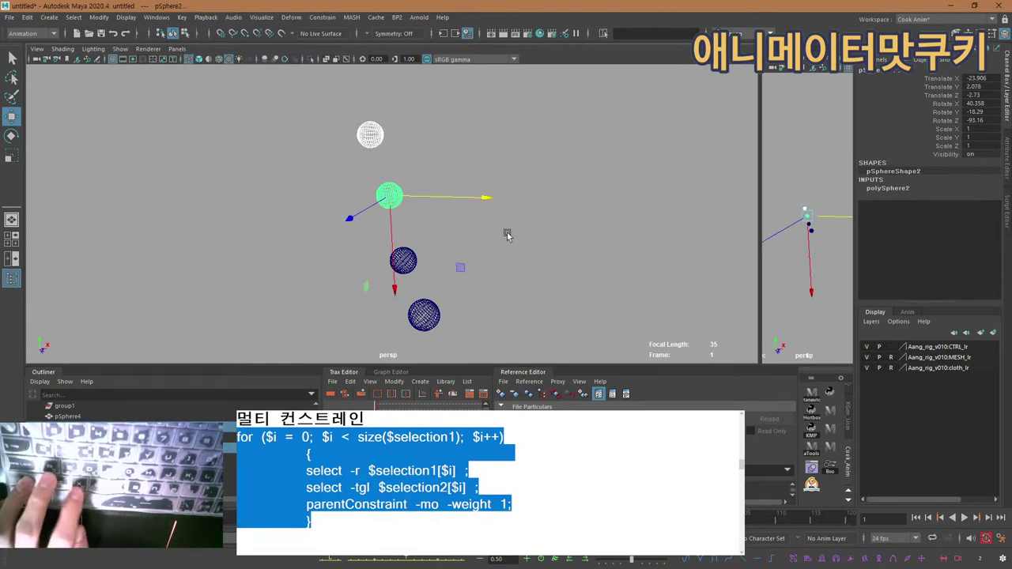
key(g)
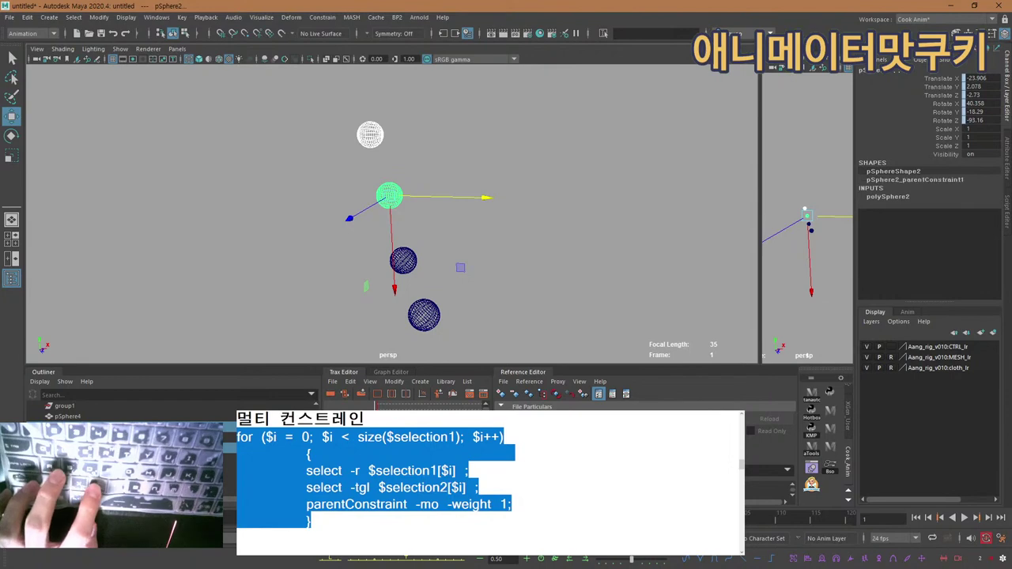
Test the constraint by moving pSphere1 along its Y axis, and undo the move.
click(435, 163)
click(370, 134)
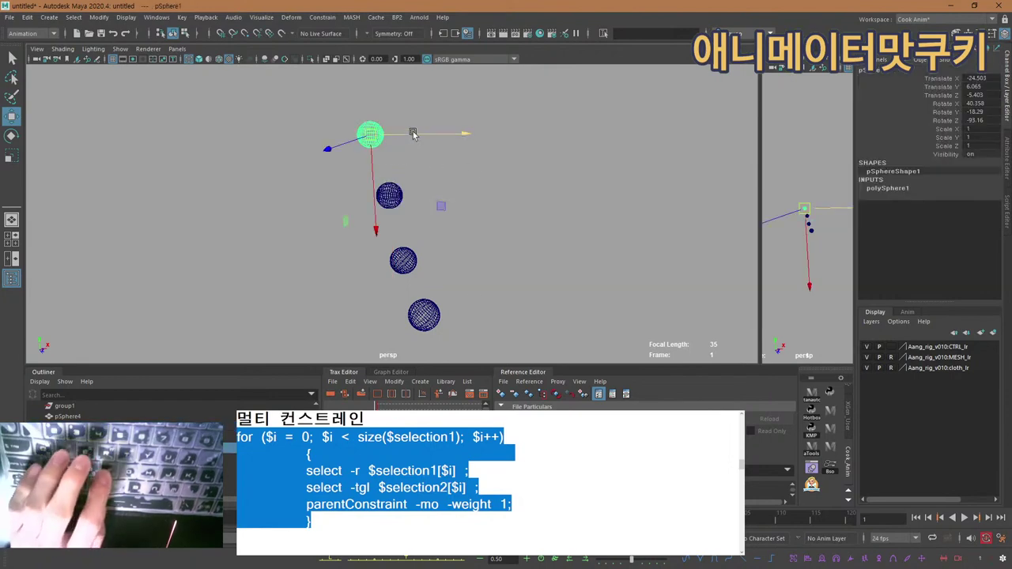
drag(411, 134, 559, 140)
key(ctrl+z)
Parent-constrain pSphere3 and pSphere4 to pSphere1, one at a time with pSphere1 as the driver.
click(407, 106)
drag(406, 105, 339, 161)
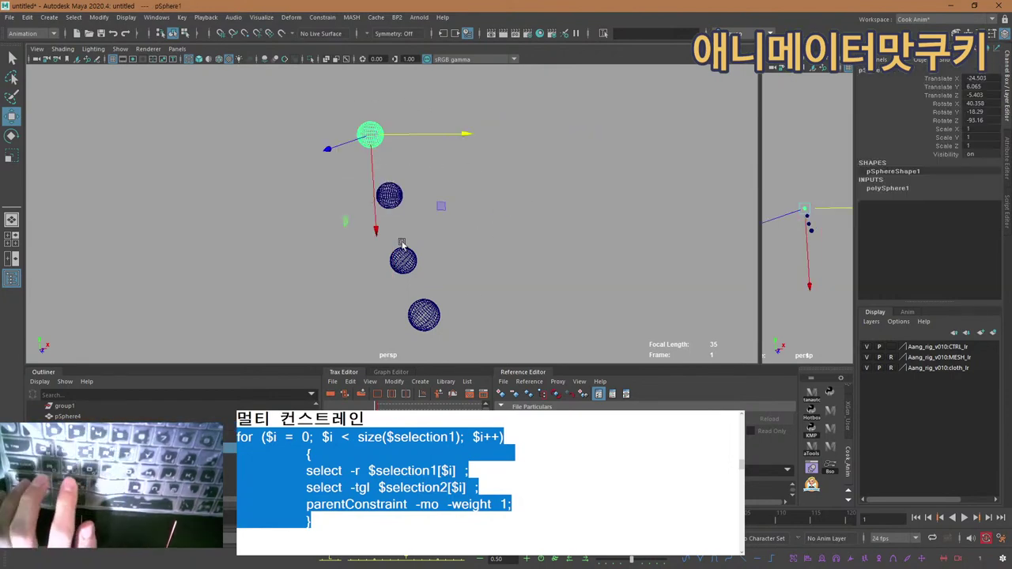
shift+drag(402, 244, 381, 281)
key(g)
drag(461, 267, 373, 293)
drag(405, 151, 339, 121)
shift+click(434, 302)
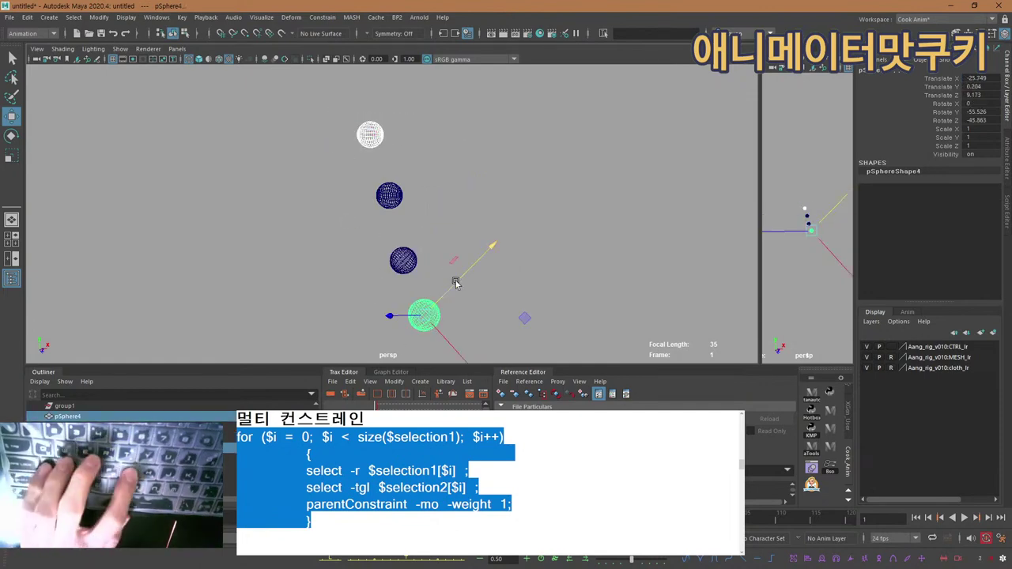
click(436, 296)
Select pSphere4, pSphere3, pSphere2 and pSphere1 in turn to review the individually constrained spheres.
drag(436, 295, 424, 319)
drag(431, 233, 371, 276)
drag(423, 165, 352, 227)
drag(408, 113, 335, 166)
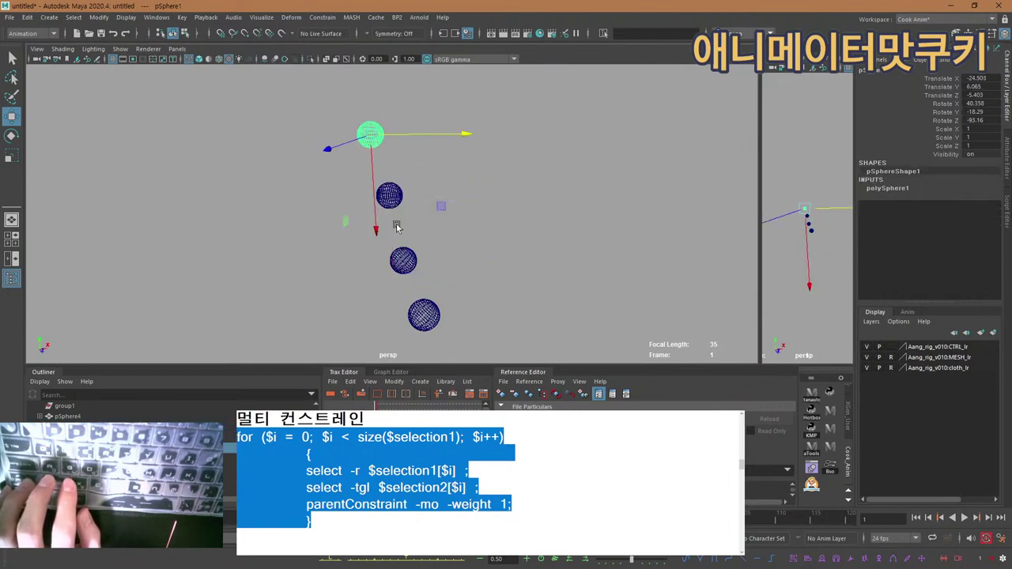
drag(409, 168, 371, 226)
Delete the parent constraint nodes under pSphere2, pSphere3 and pSphere4.
click(472, 325)
drag(483, 341, 345, 179)
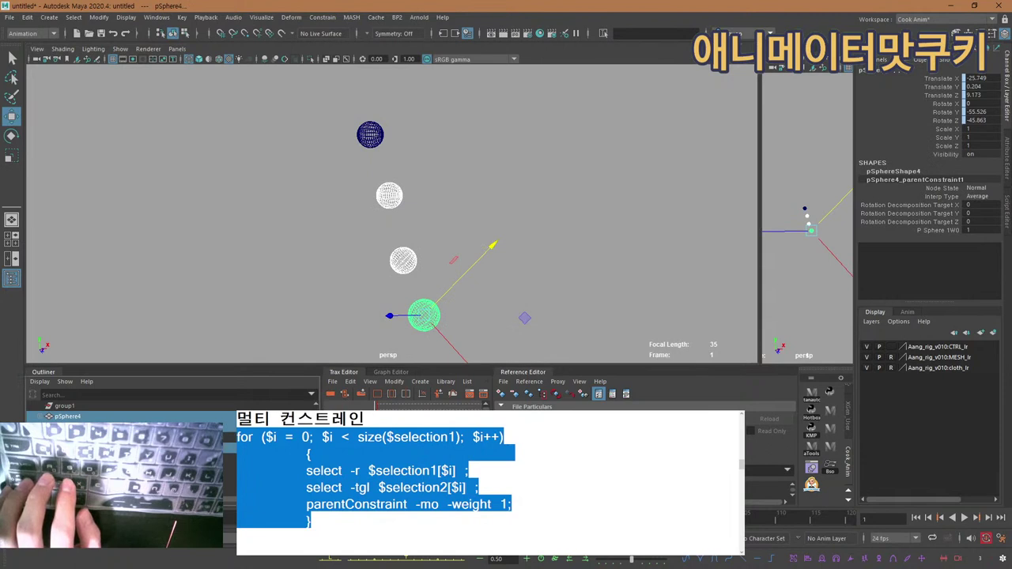
key(Down)
key(Down)
key(Down)
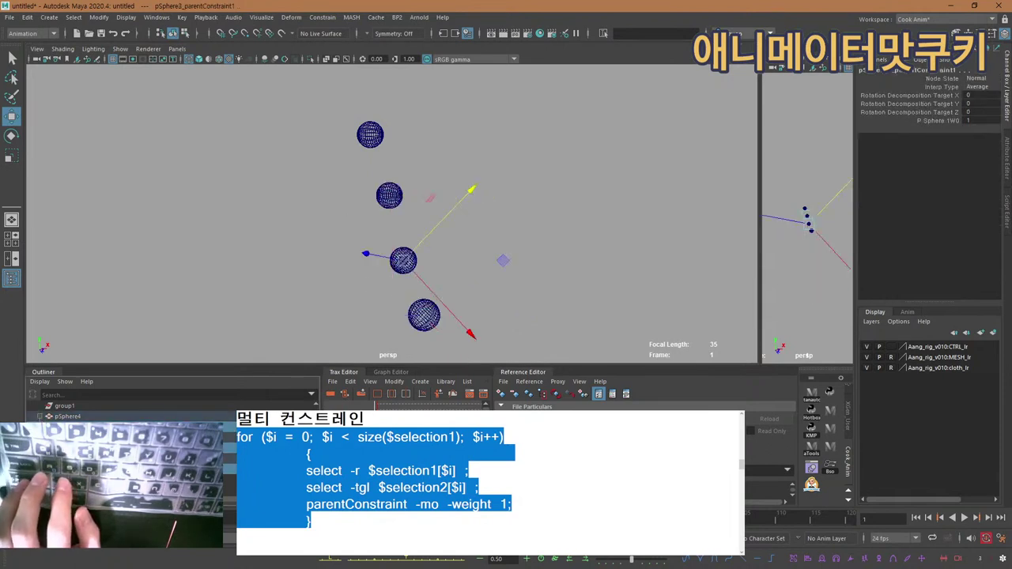
key(Delete)
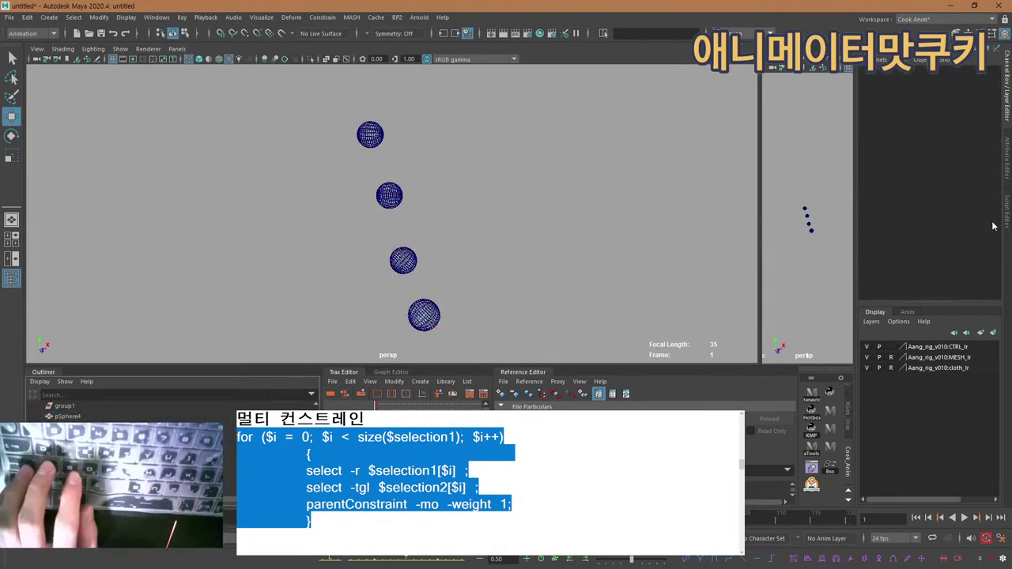
Show the MEL editor again and examine the parentConstraint loop script and its body lines.
click(1007, 222)
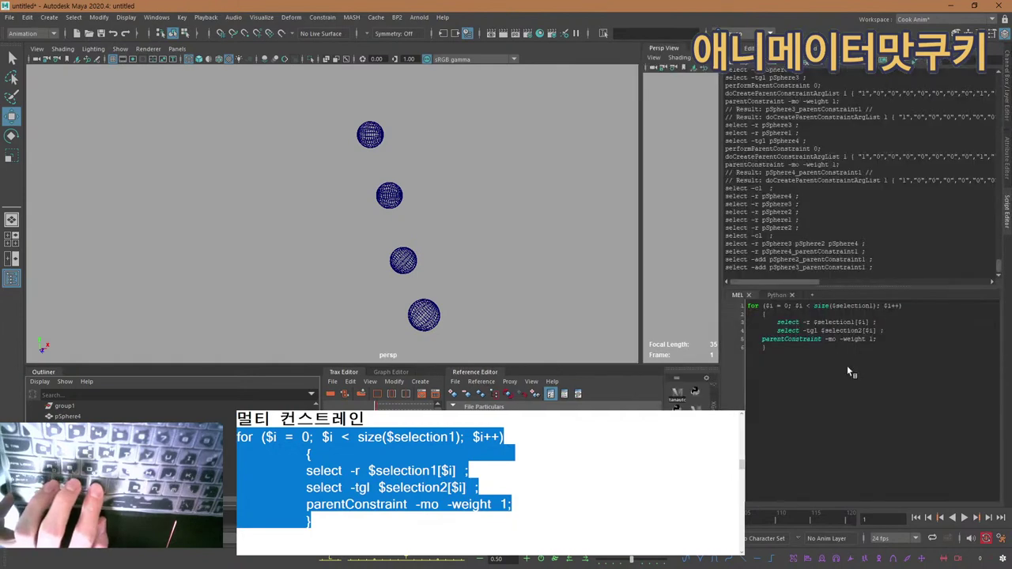
drag(765, 348, 748, 305)
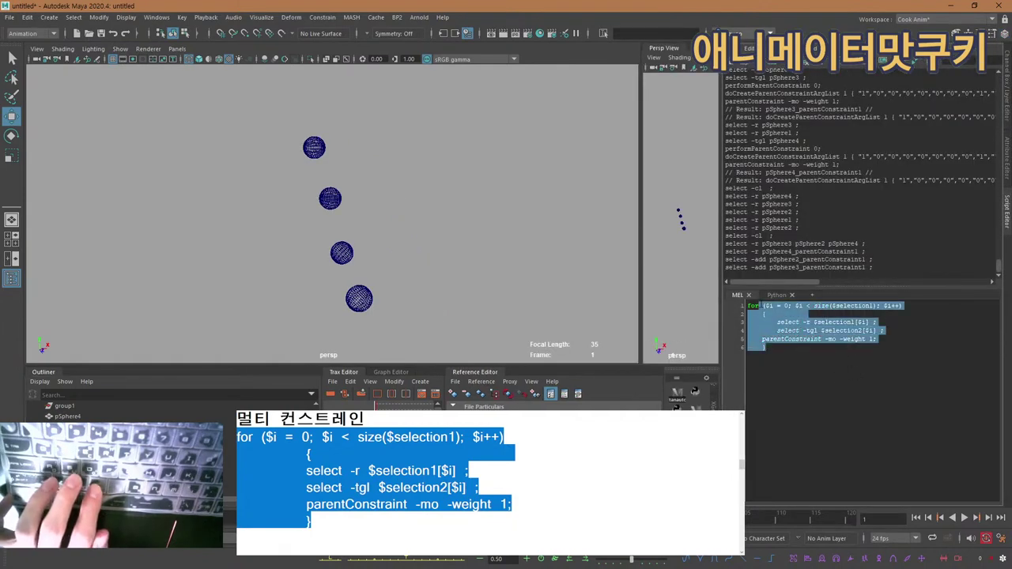
click(778, 314)
click(774, 330)
drag(765, 348, 775, 322)
click(774, 321)
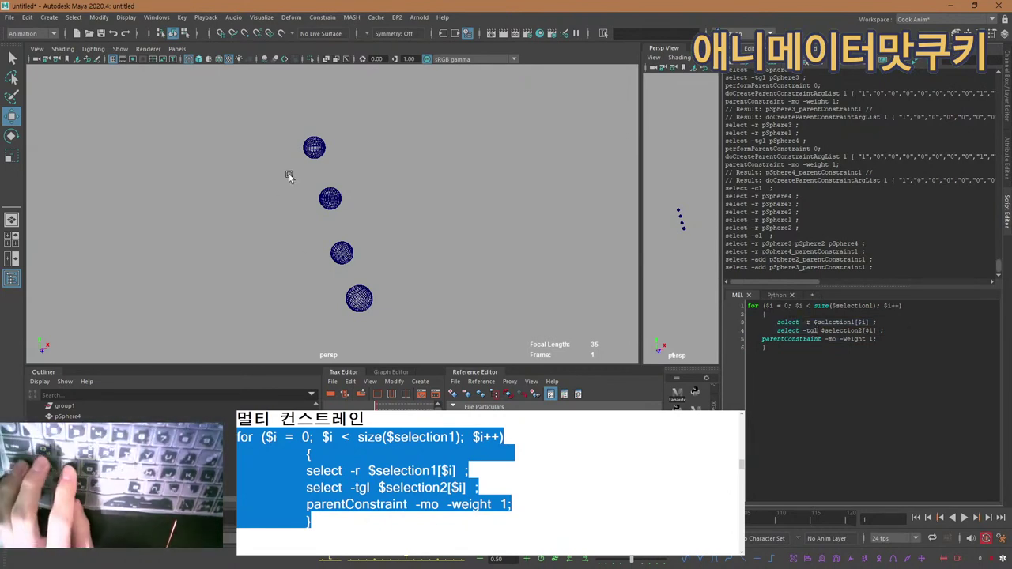
Select pSphere1 and examine where $selection1 and $selection2 are used in the loop's select commands.
drag(305, 115, 332, 151)
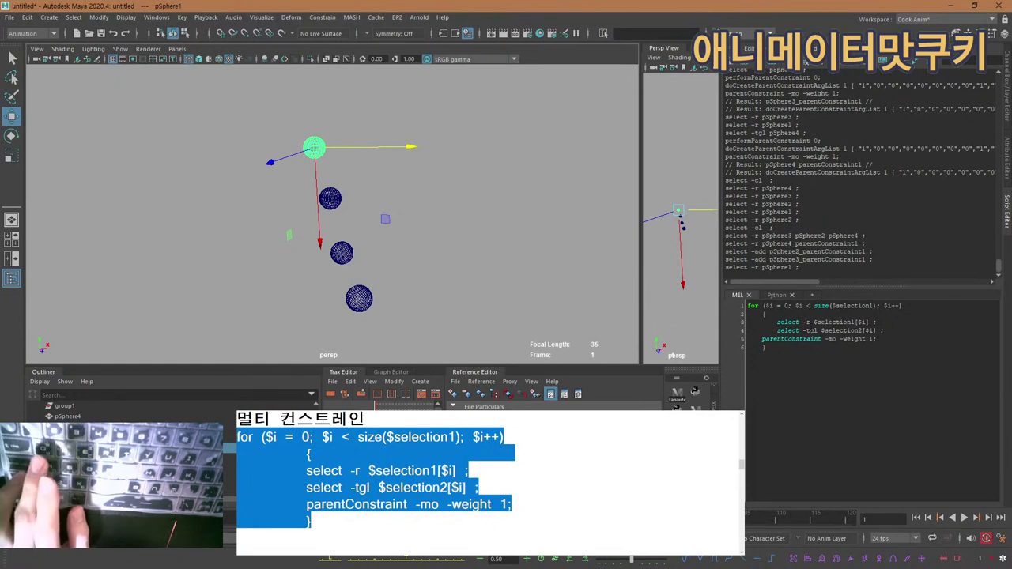
drag(813, 322, 856, 325)
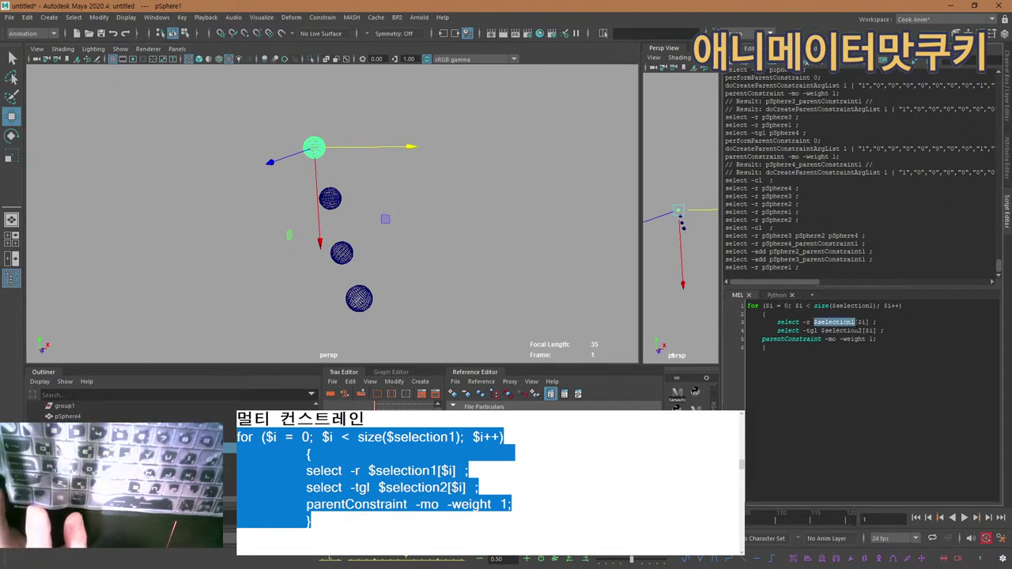
click(848, 323)
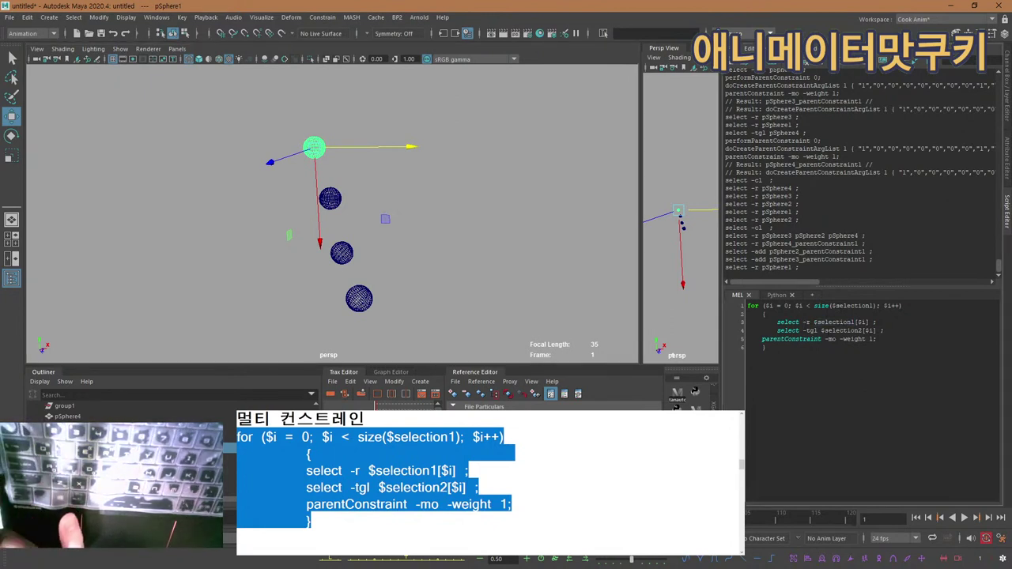
drag(821, 331, 843, 332)
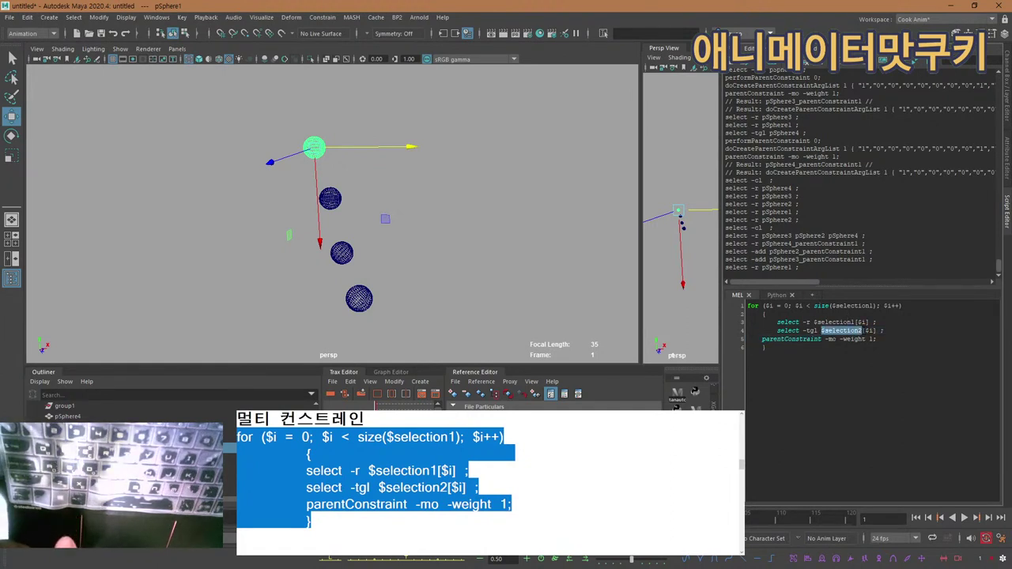
Replace the MEL script with string $selection1[] = `ls -sl`; and run it to store pSphere1 as $selection1.
click(863, 330)
alt+middle_drag(361, 177, 373, 184)
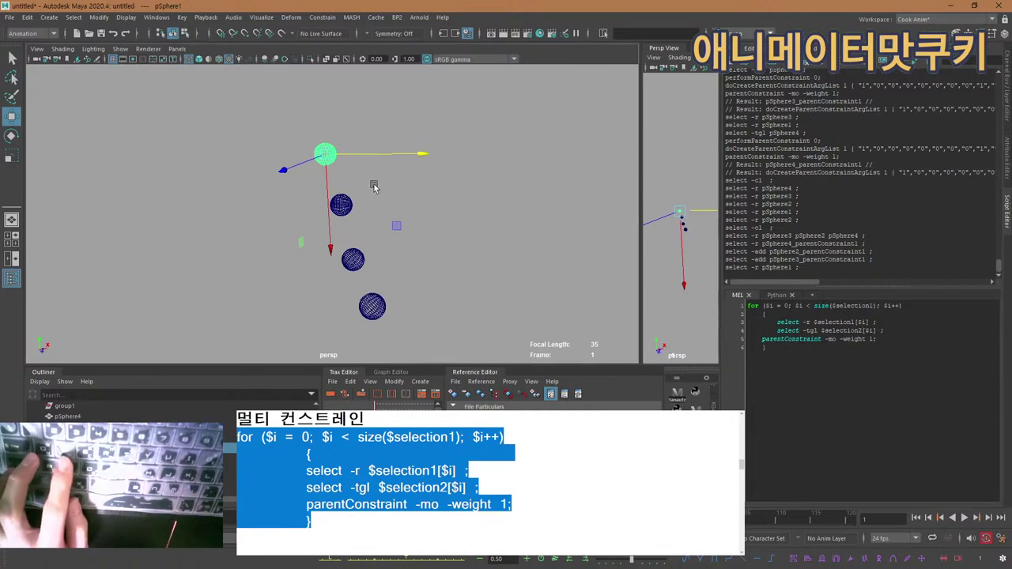
key(space)
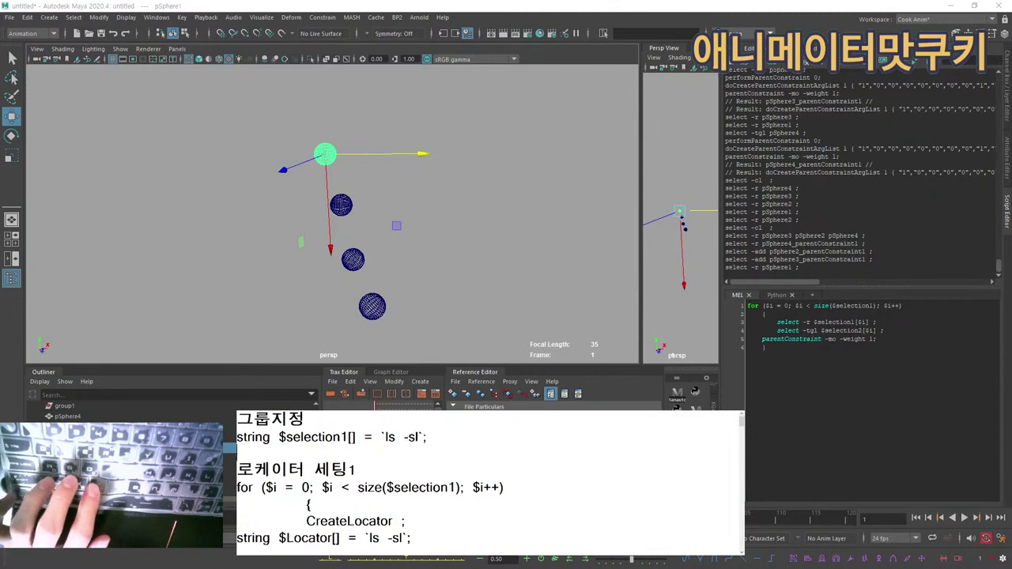
drag(239, 454, 237, 437)
key(ctrl+c)
drag(778, 350, 681, 310)
key(ctrl+v)
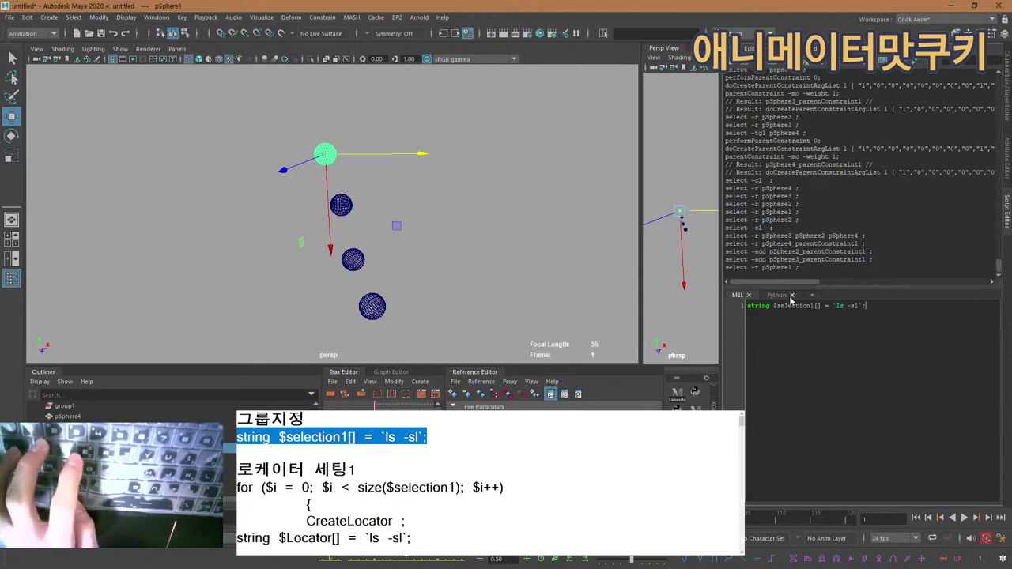
alt+middle_drag(367, 235, 372, 240)
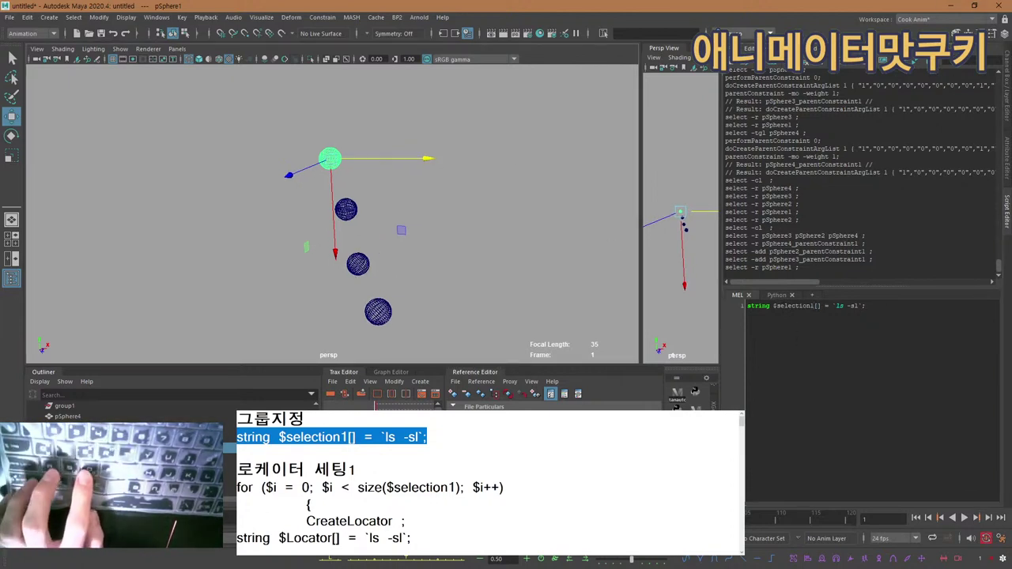
key(ctrl+Return)
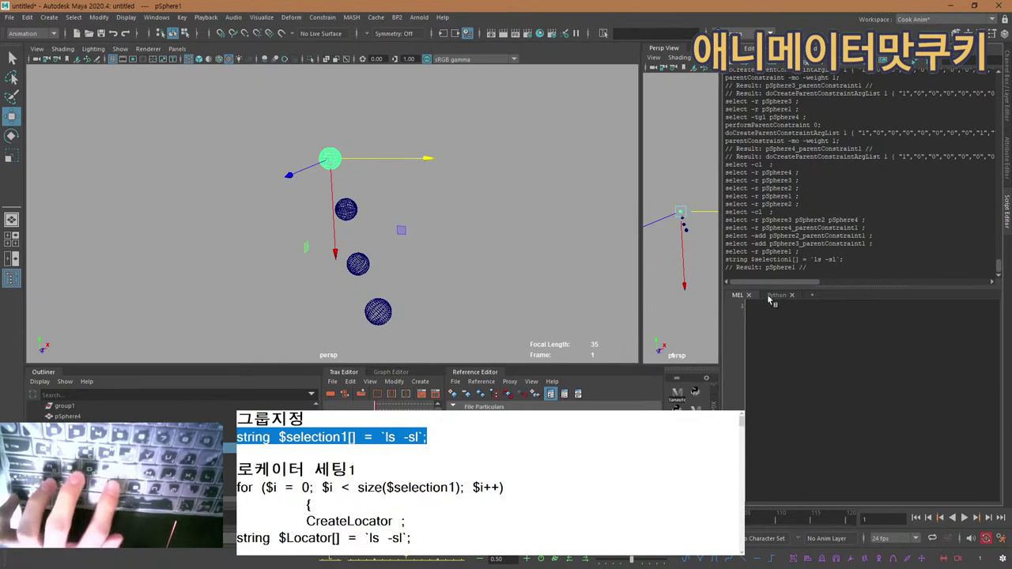
Store pSphere3, pSphere2 and pSphere4 as $selection2 with the same ls -sl command, and clear the selection.
key(ctrl+v)
drag(399, 336, 320, 203)
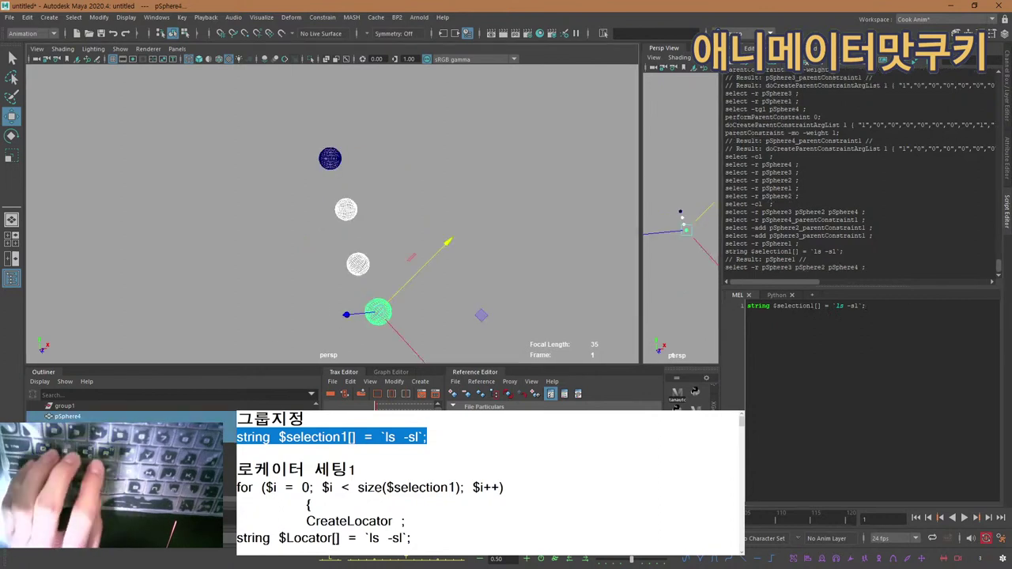
drag(815, 306, 810, 306)
text(2)
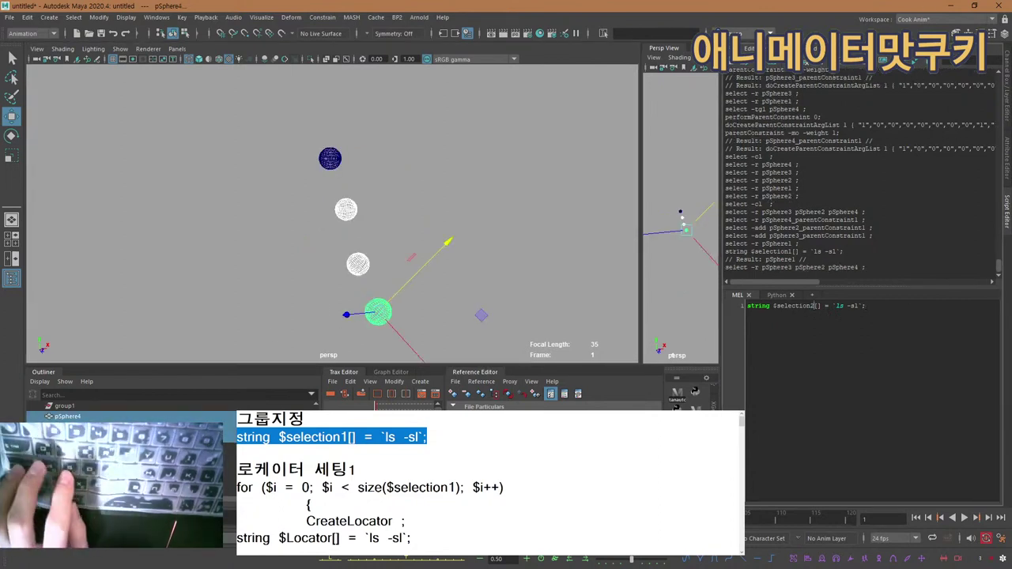
key(ctrl+Return)
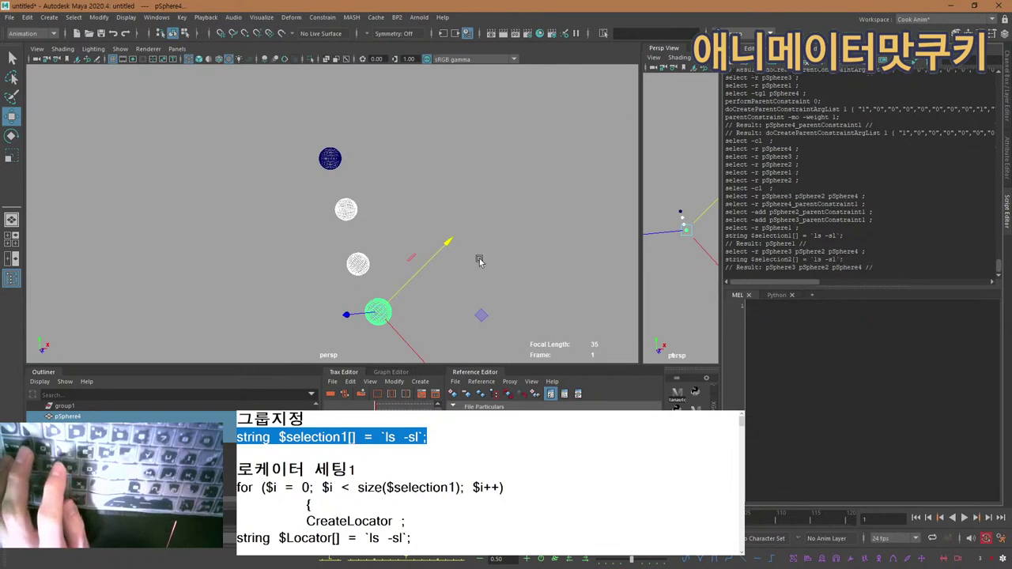
click(444, 170)
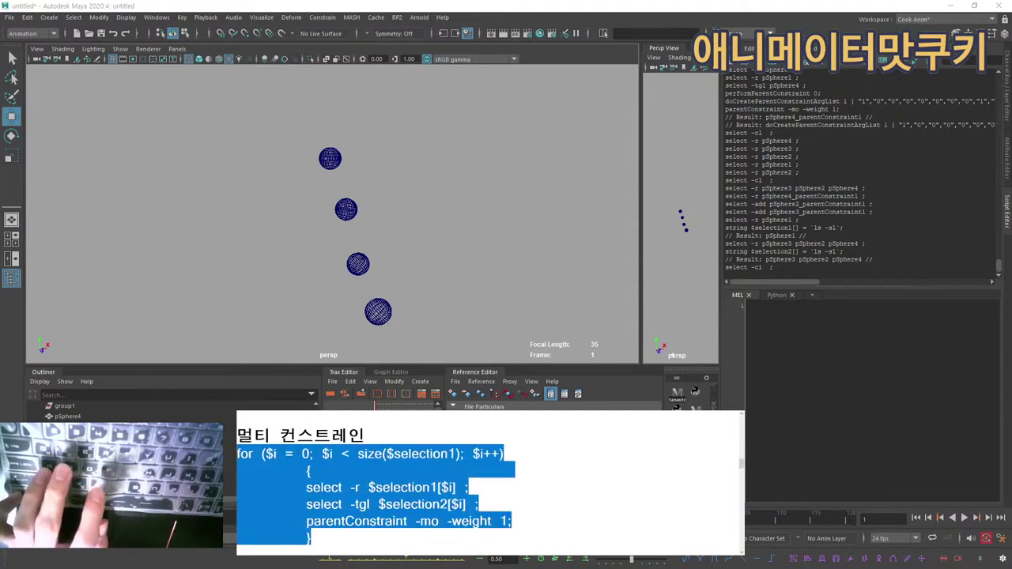
Insert the parentConstraint for-loop using $selection1 and $selection2 into the MEL editor, and check the three lower spheres.
click(835, 362)
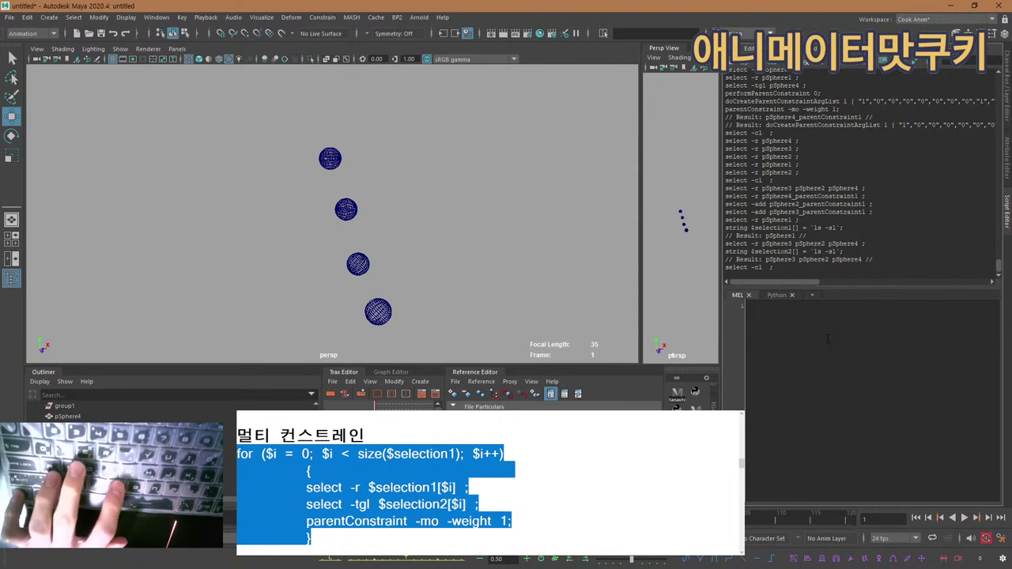
text(for ($i = 0; $i < size($selection1); $i++) 	{ 		select -r $selection1[$i] ; 		select -tgl $selection2[$i] ; 	parentConstraint -mo -weight 1; 	})
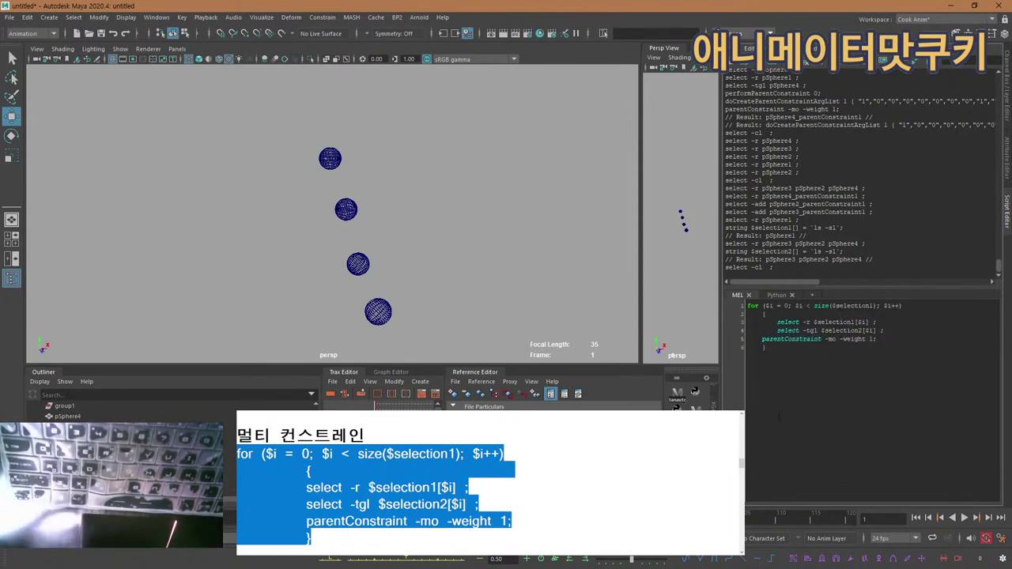
alt+middle_drag(379, 253, 374, 248)
alt+right_drag(374, 247, 273, 237)
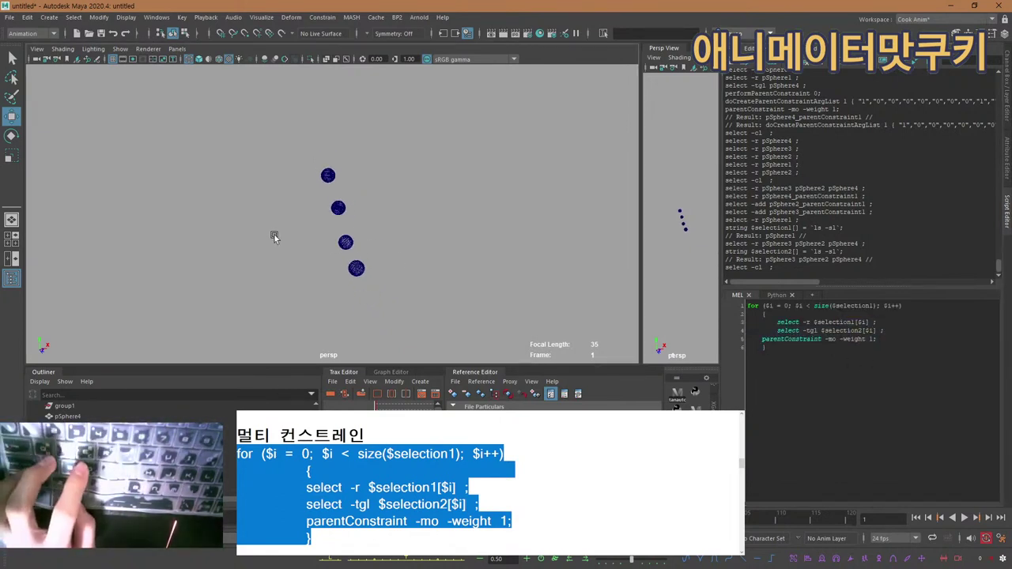
scroll(388, 226, up, 3)
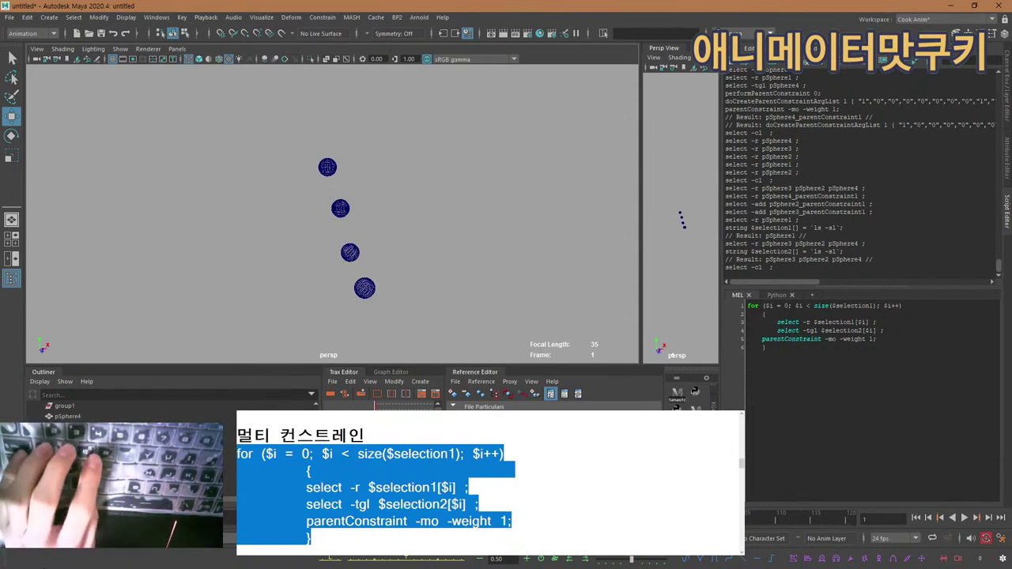
drag(292, 208, 395, 322)
click(406, 293)
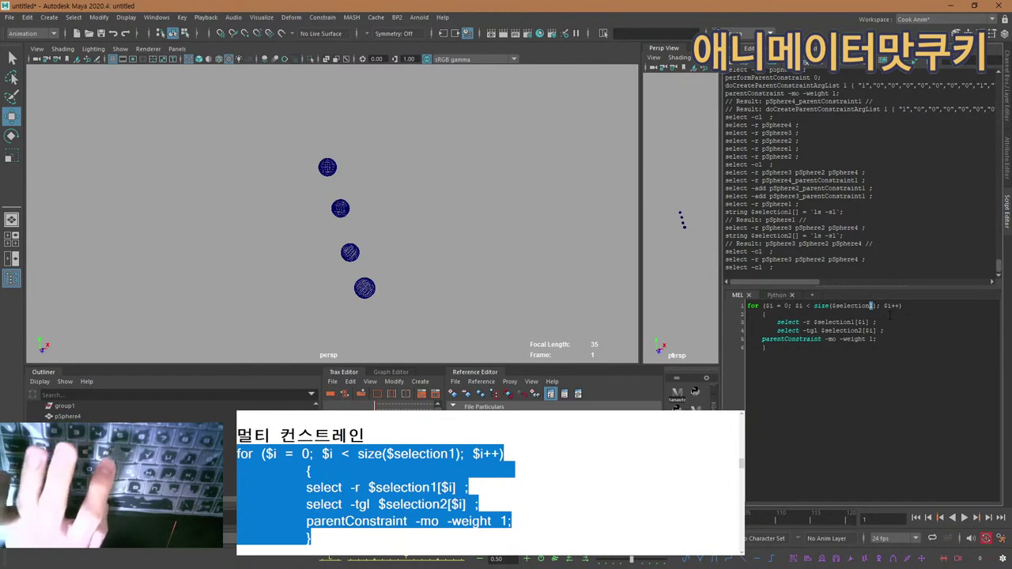
Change the loop's size argument to $selection2 and run the parentConstraint script.
drag(836, 343, 746, 307)
click(743, 337)
alt+middle_drag(406, 177, 407, 182)
alt+right_drag(408, 182, 448, 208)
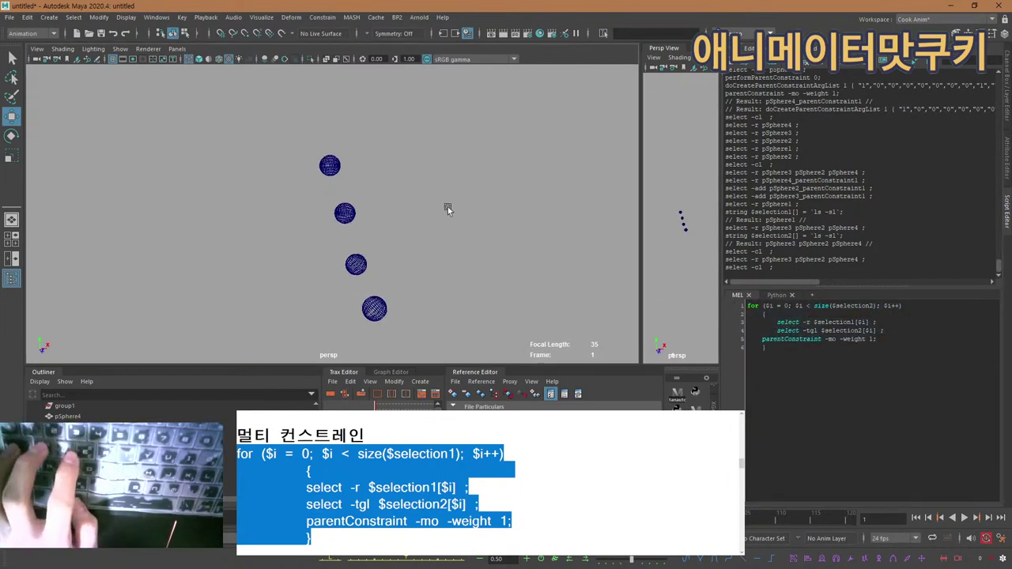
alt+middle_drag(448, 208, 452, 194)
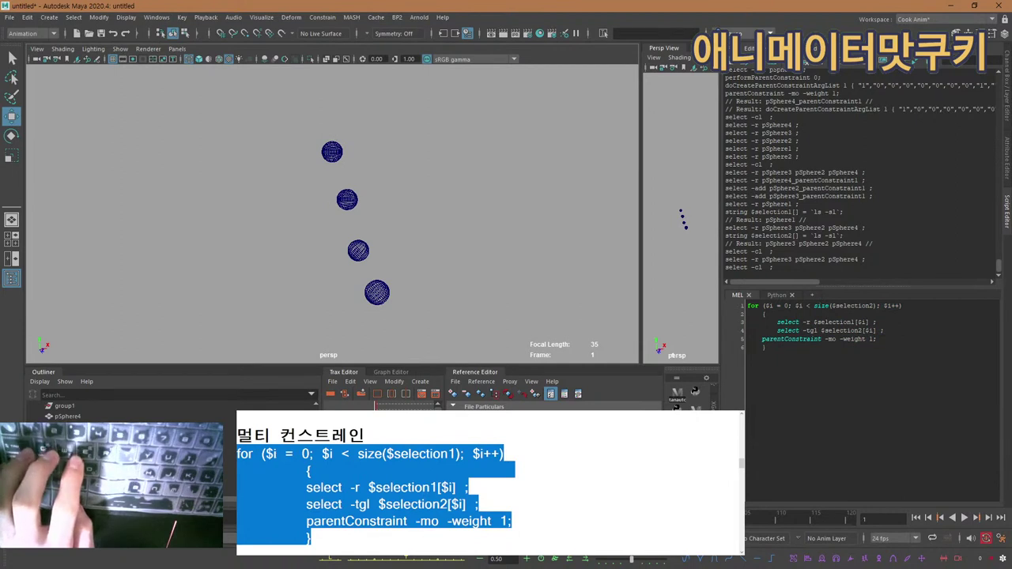
key(ctrl+Return)
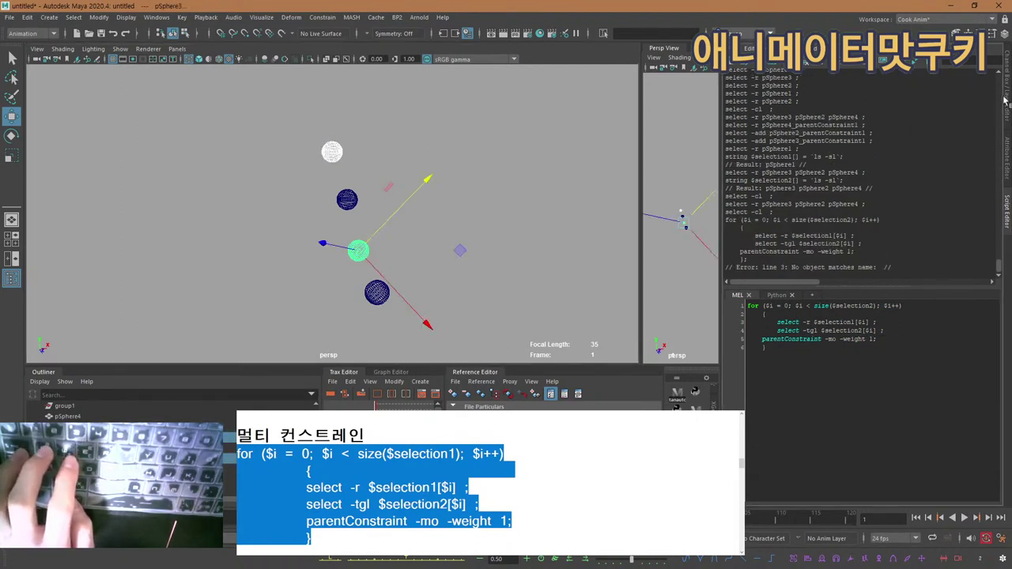
Select pSphere2, pSphere4 and pSphere1 in turn and check their channels for constraints.
click(1006, 101)
click(506, 217)
drag(454, 214, 398, 193)
drag(464, 274, 427, 331)
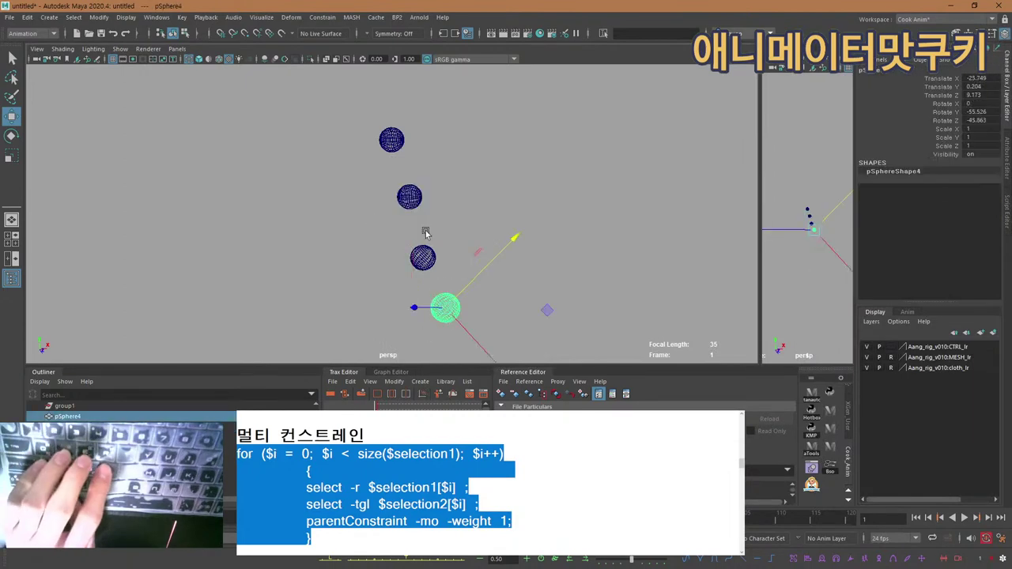
click(379, 129)
Return to the MEL script and set the loop's size argument back to $selection1.
click(1005, 215)
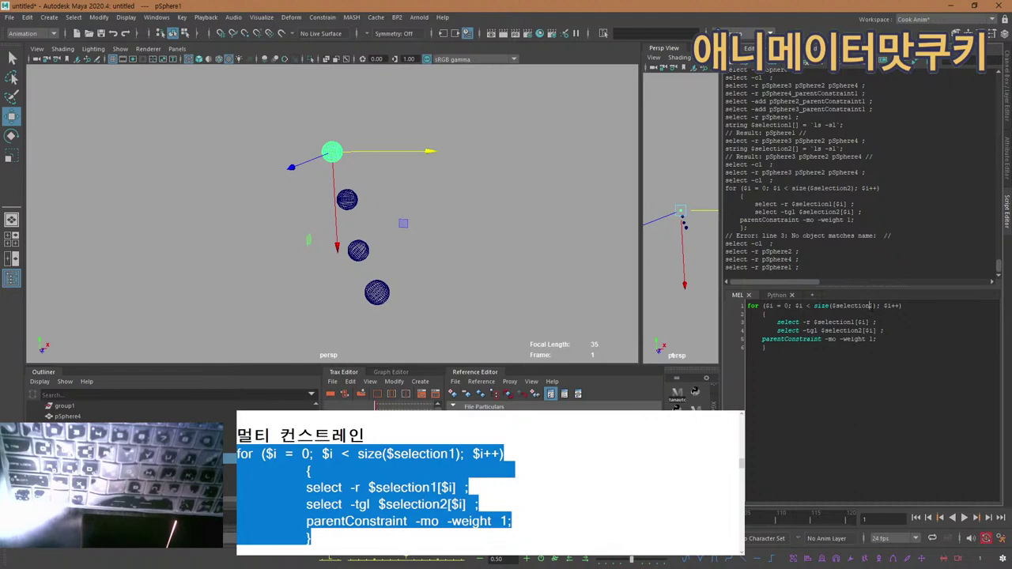
text(1)
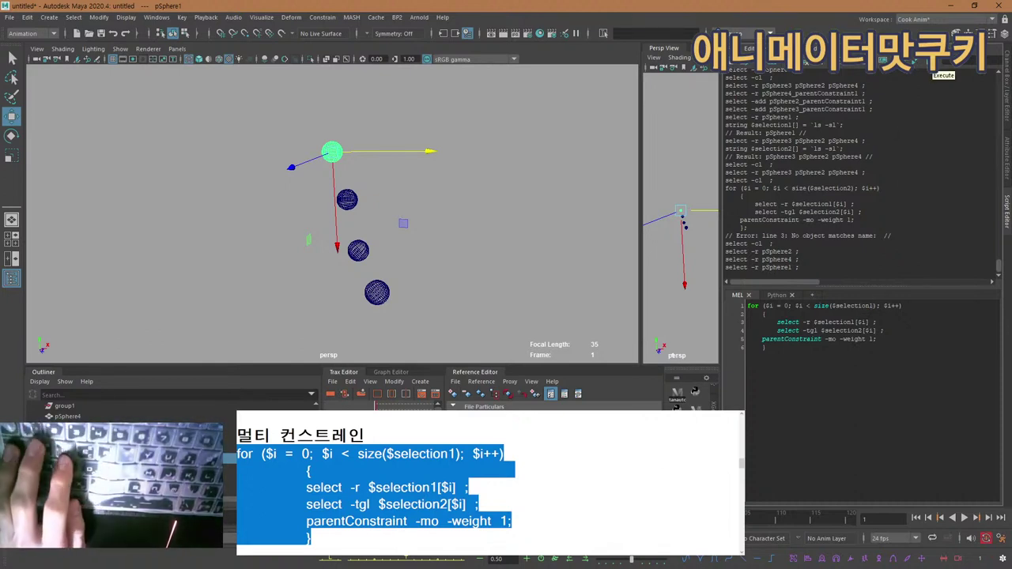
alt+middle_drag(506, 255, 511, 263)
Undo back through the $selection2 loop run, try the loop sized by $selection1, and undo that run.
key(ctrl+z)
key(ctrl+z)
key(ctrl+z)
key(ctrl+z)
key(ctrl+z)
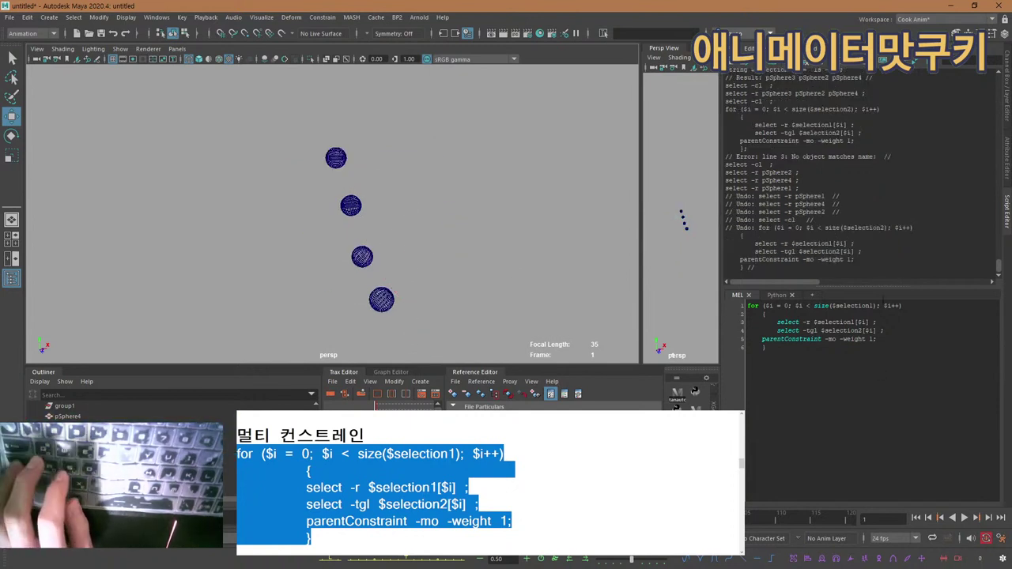
key(KP_Enter)
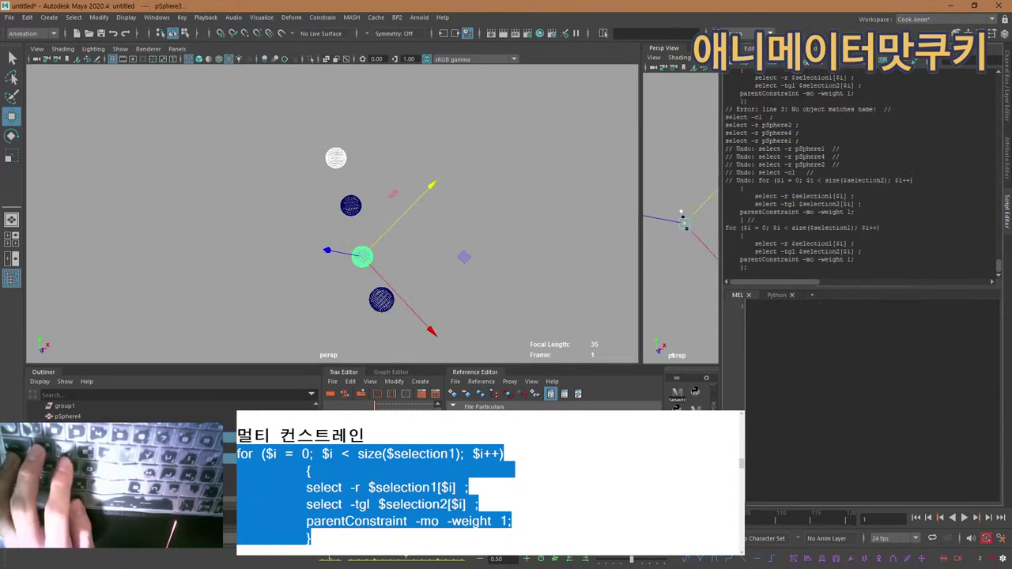
key(ctrl+z)
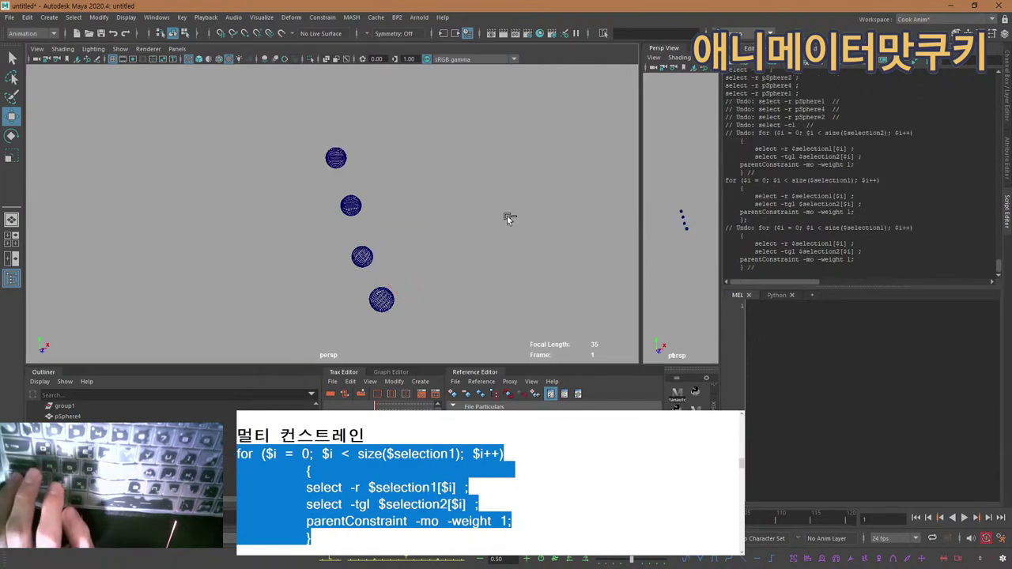
Select the four spheres one by one and in groups to compare pSphere1 with the three spheres below it.
drag(377, 335, 352, 266)
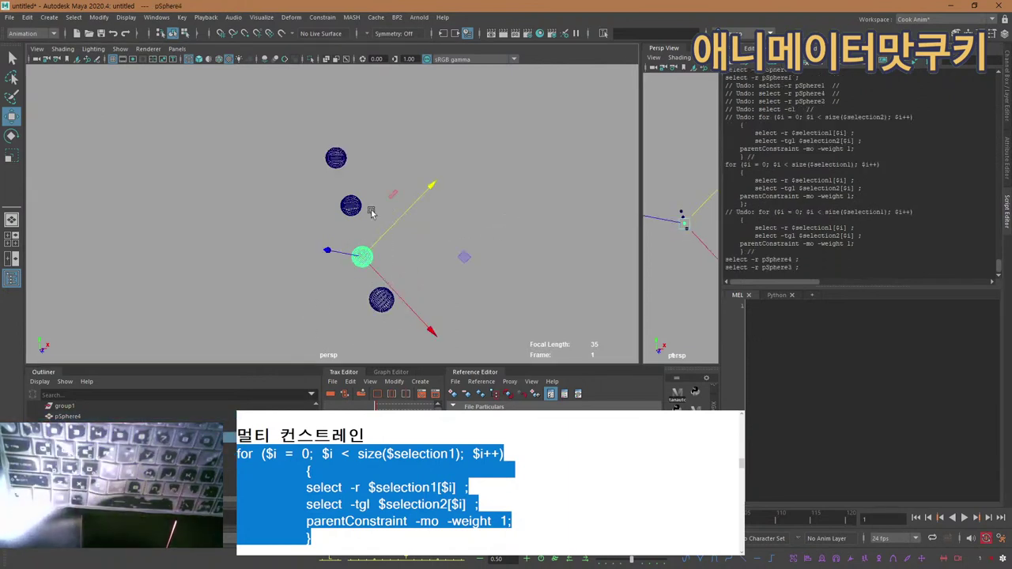
drag(376, 191, 330, 221)
drag(375, 139, 318, 176)
drag(408, 311, 327, 194)
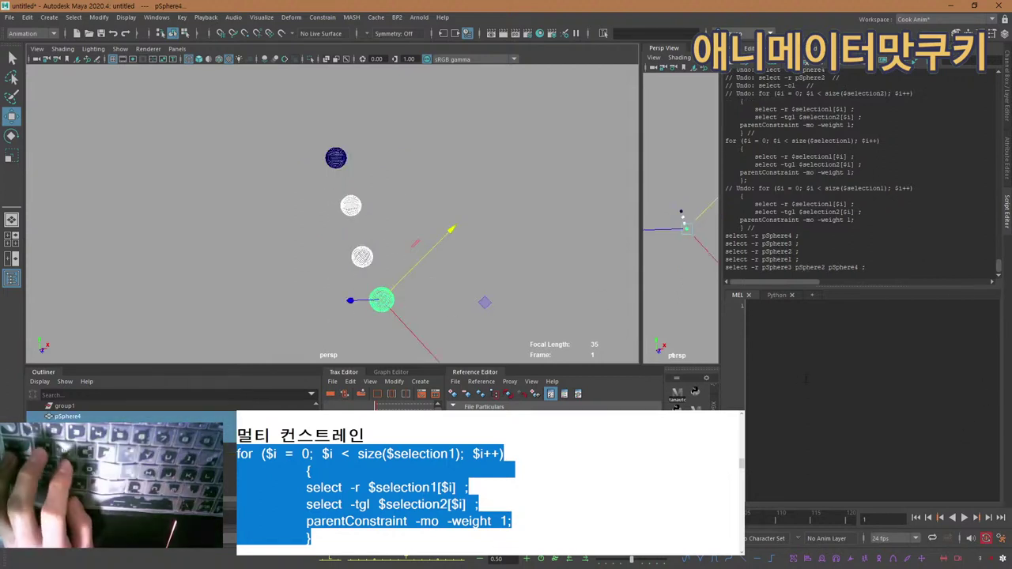
alt+middle_drag(425, 189, 439, 195)
alt+drag(439, 196, 447, 200)
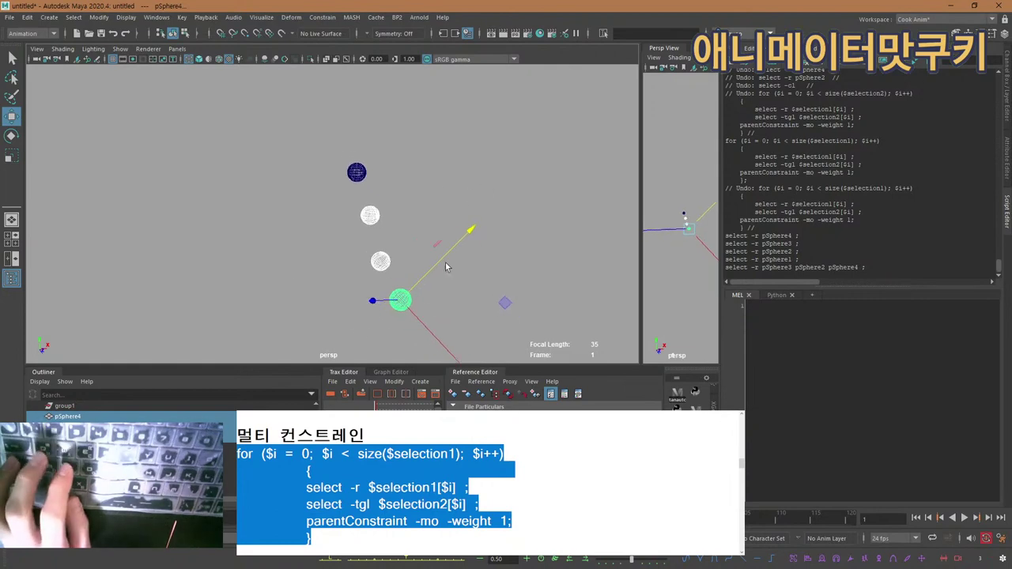
key(q)
drag(432, 310, 321, 125)
click(492, 186)
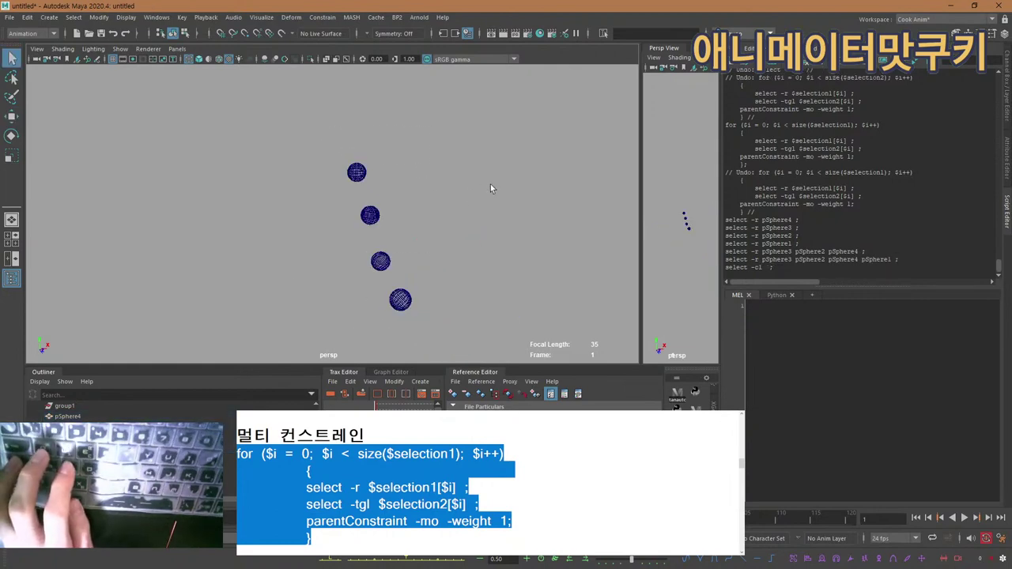
drag(492, 186, 335, 332)
drag(356, 173, 351, 177)
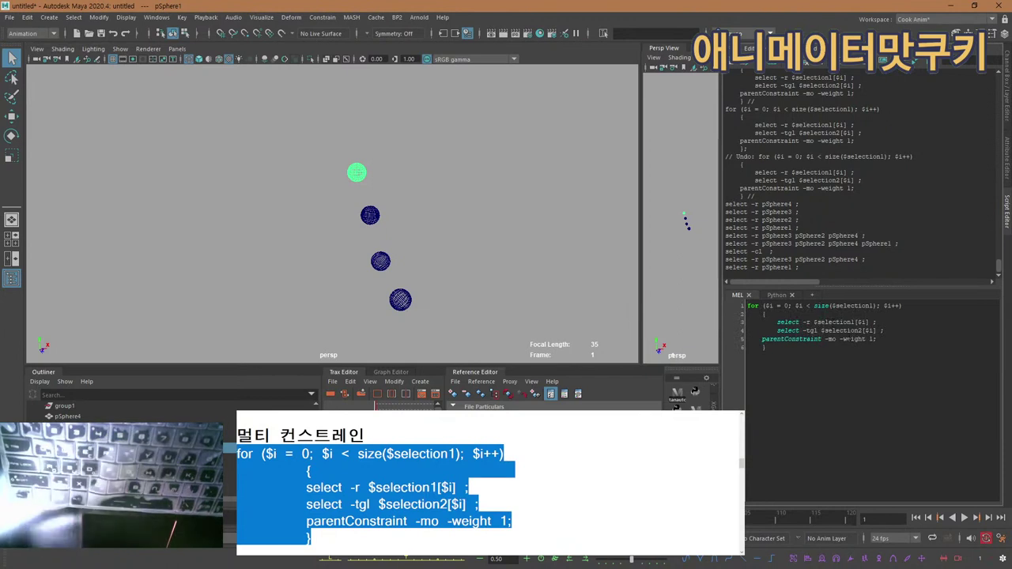
Review the constraint loop's lines, and select pSphere1, the other three spheres and all four to compare the selection groups.
drag(831, 322, 748, 314)
click(857, 361)
click(779, 365)
click(369, 187)
drag(370, 185, 330, 146)
drag(502, 214, 262, 395)
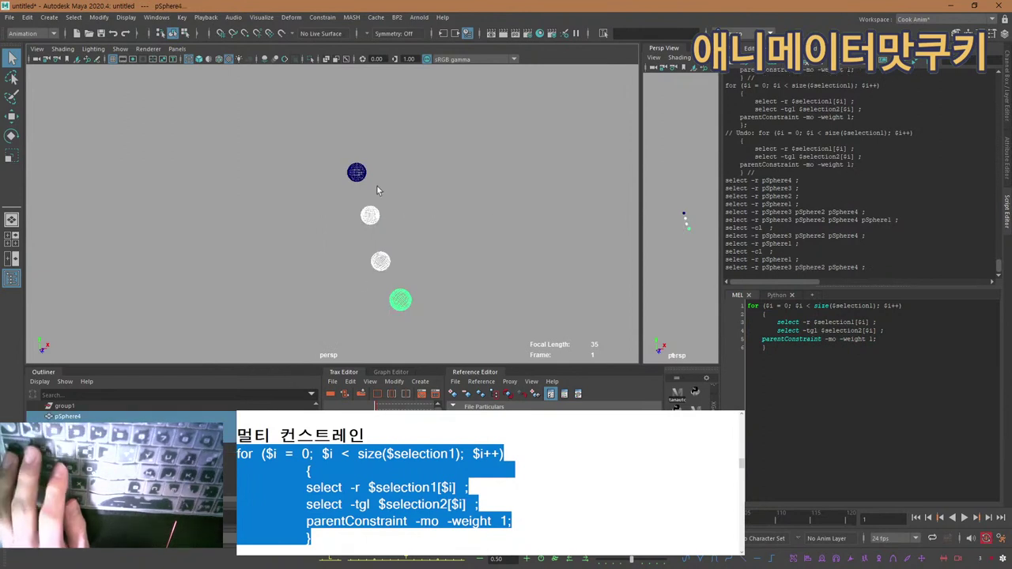
drag(376, 185, 336, 167)
drag(461, 140, 320, 357)
click(411, 258)
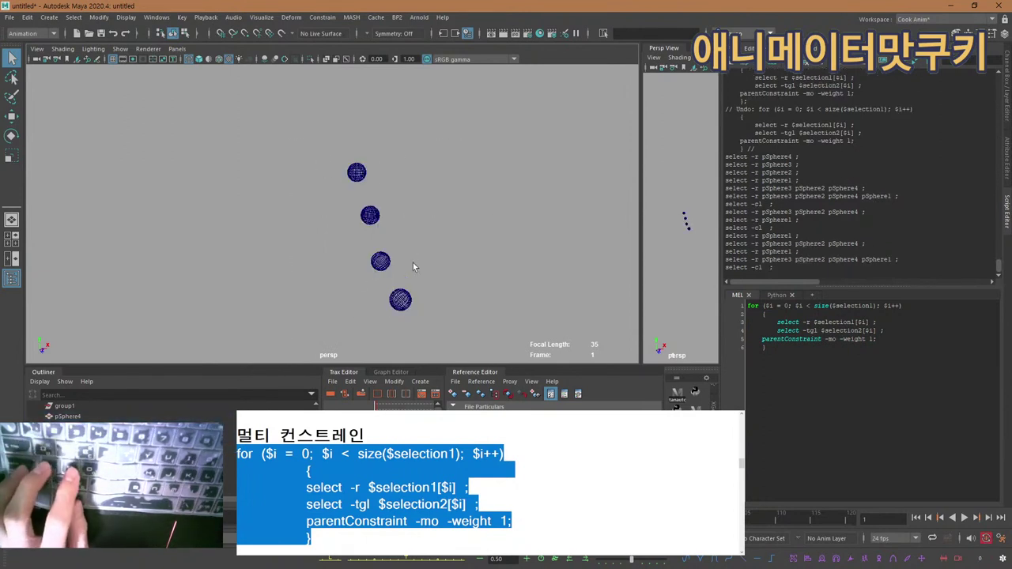
Duplicate all four spheres and move the copies about 7.58 units along world X.
drag(436, 318, 292, 168)
key(ctrl+d)
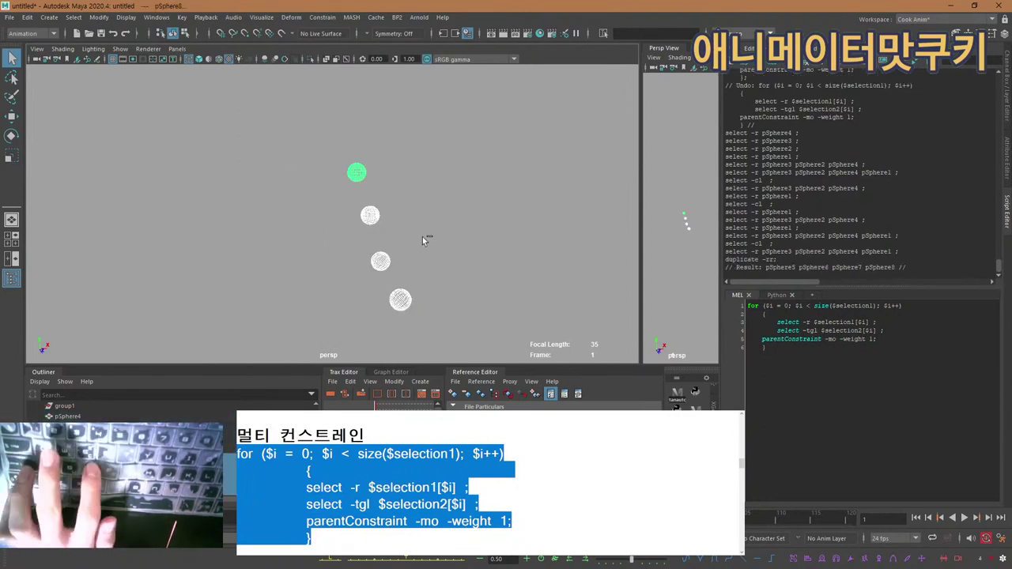
key(w)
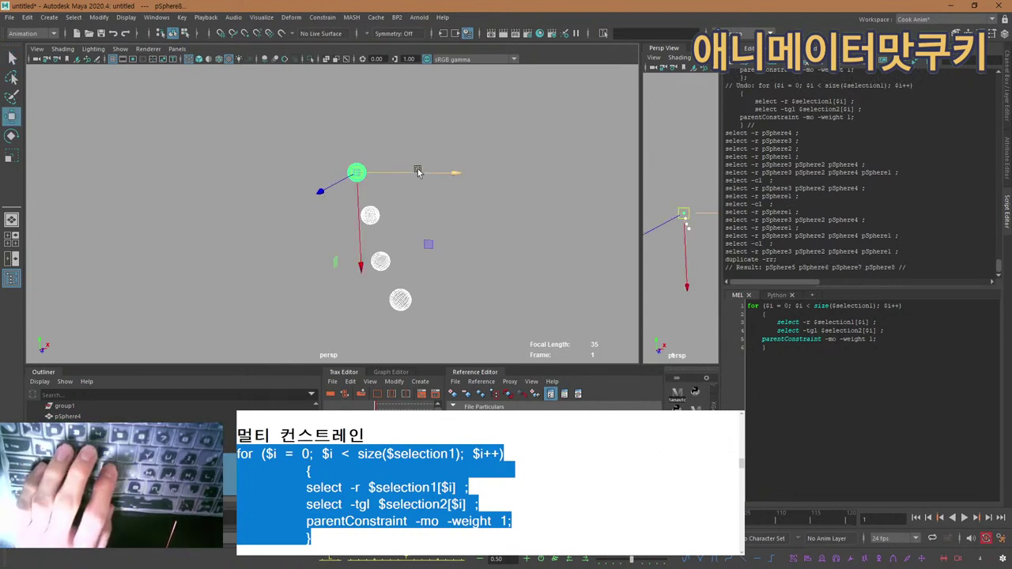
drag(416, 171, 465, 173)
key(ctrl+z)
drag(374, 188, 343, 188)
drag(403, 165, 463, 154)
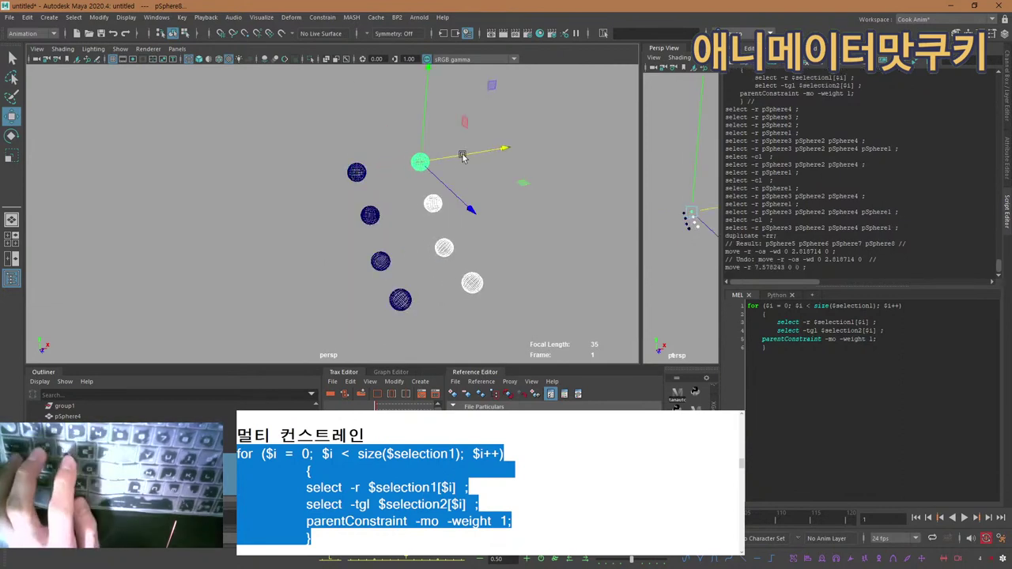
Switch the perspective view to shaded display with texture maps and clear the sphere selection.
key(q)
click(386, 198)
click(353, 175)
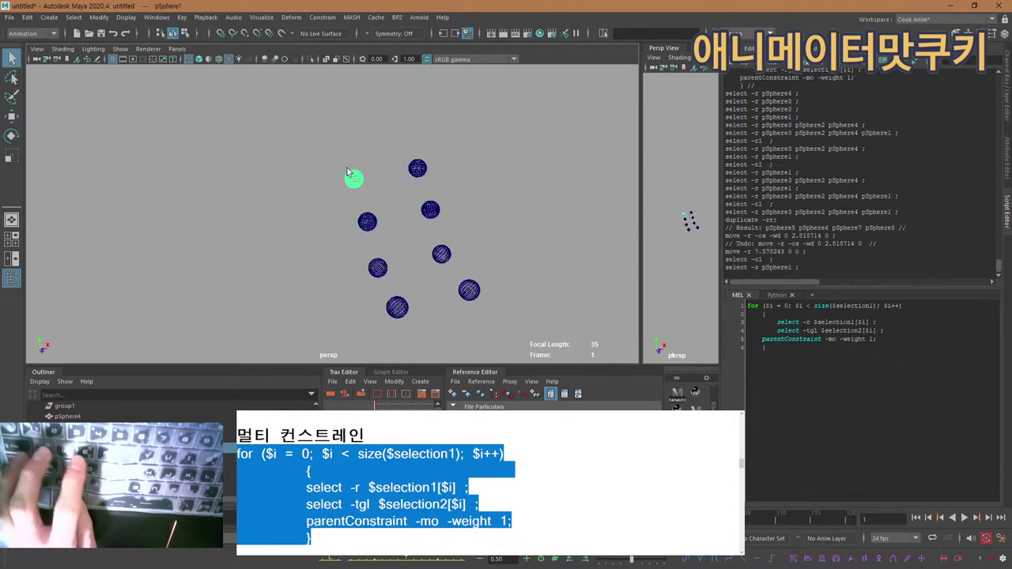
key(5)
click(385, 186)
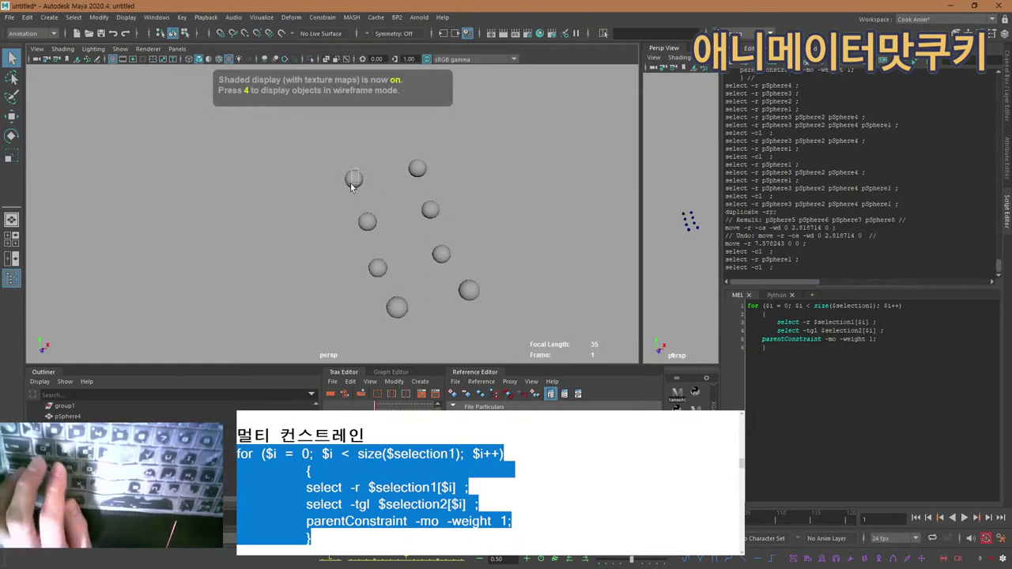
Select each original sphere and its copy in turn to examine the pairing, and review the parentConstraint loop in the script.
click(353, 178)
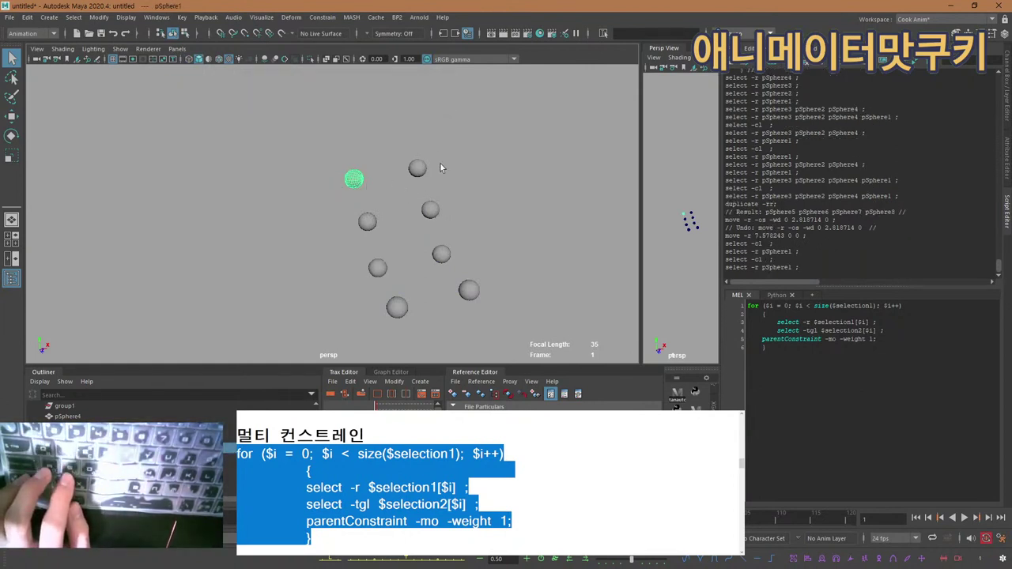
click(356, 229)
click(366, 222)
click(429, 211)
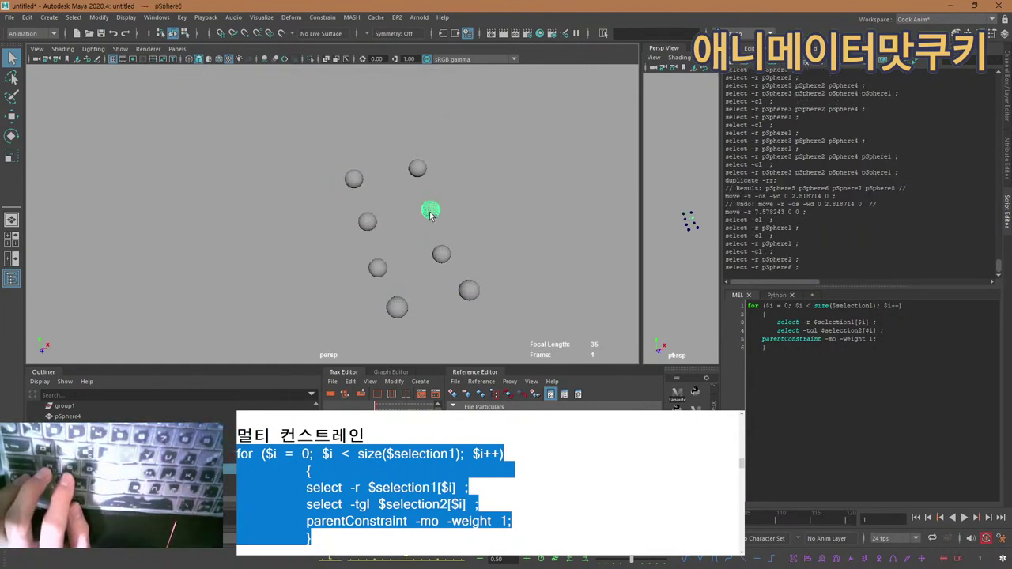
click(378, 268)
click(441, 255)
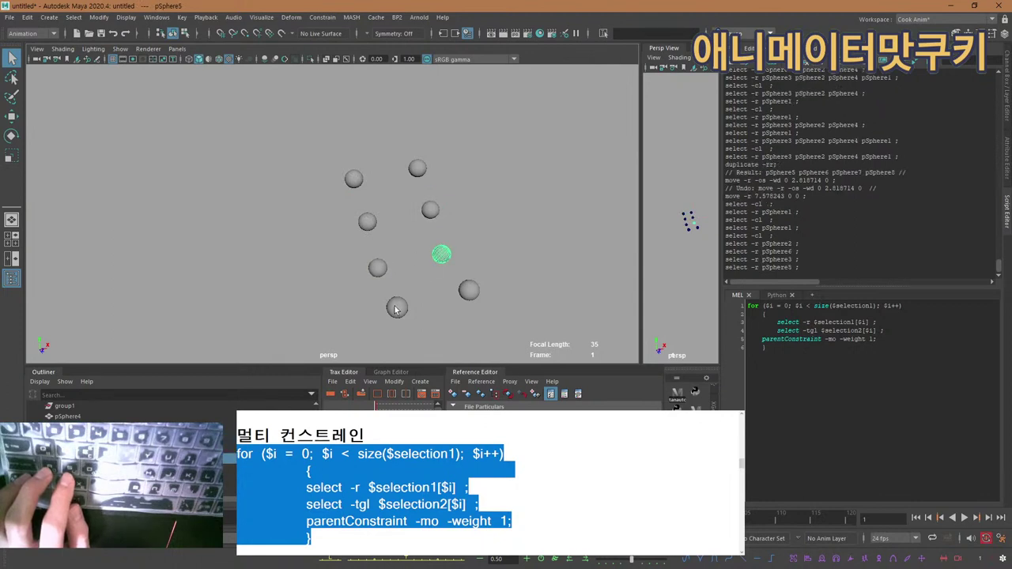
click(396, 306)
click(465, 293)
click(378, 268)
click(441, 255)
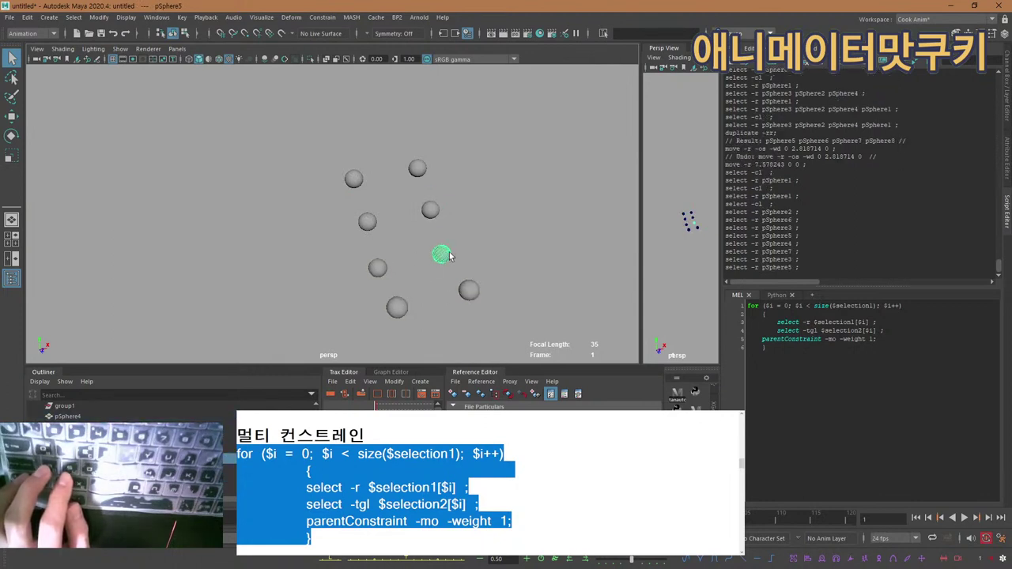
click(367, 222)
click(432, 210)
click(354, 180)
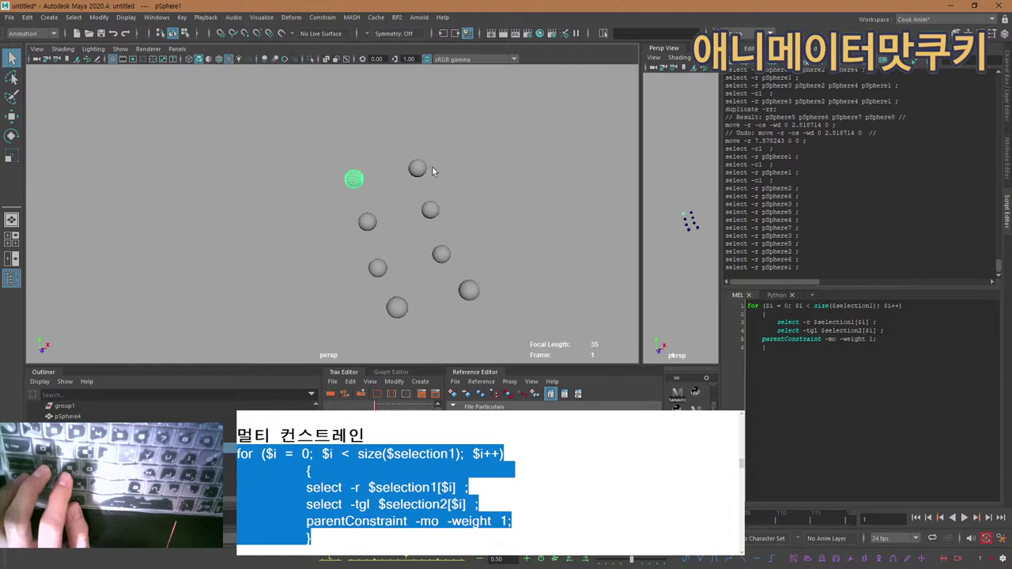
click(418, 170)
click(367, 225)
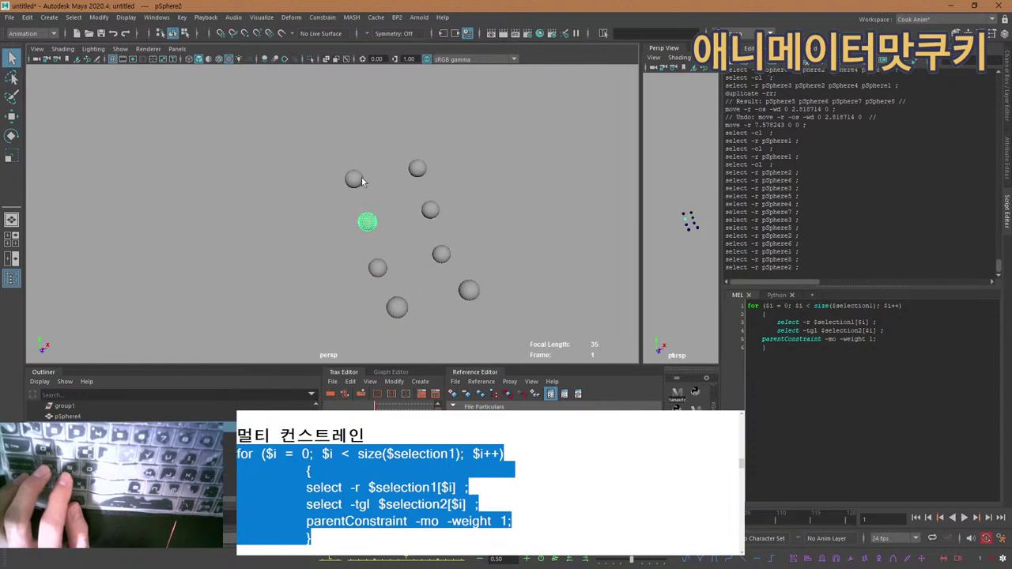
click(355, 180)
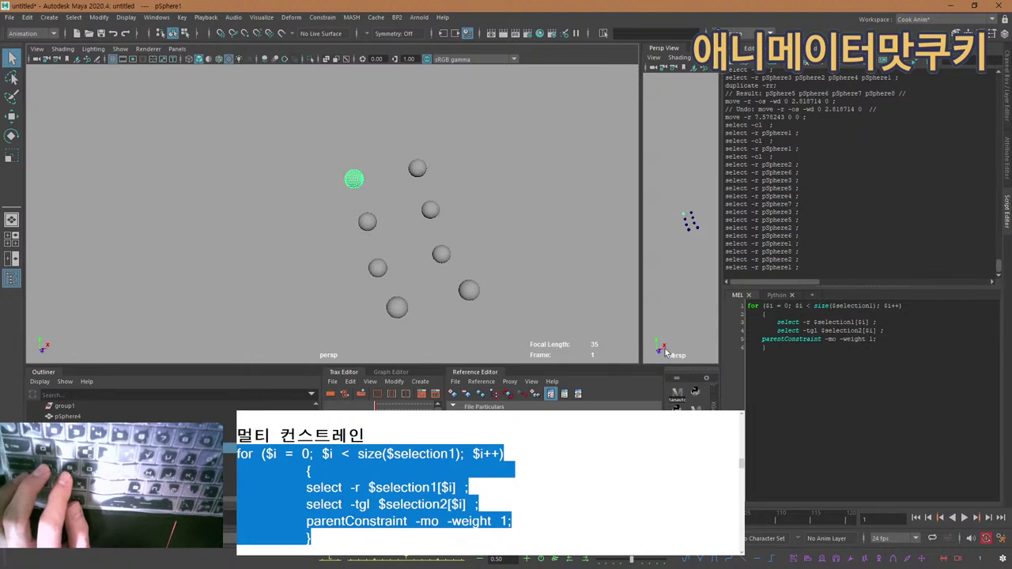
click(824, 353)
drag(807, 347, 748, 306)
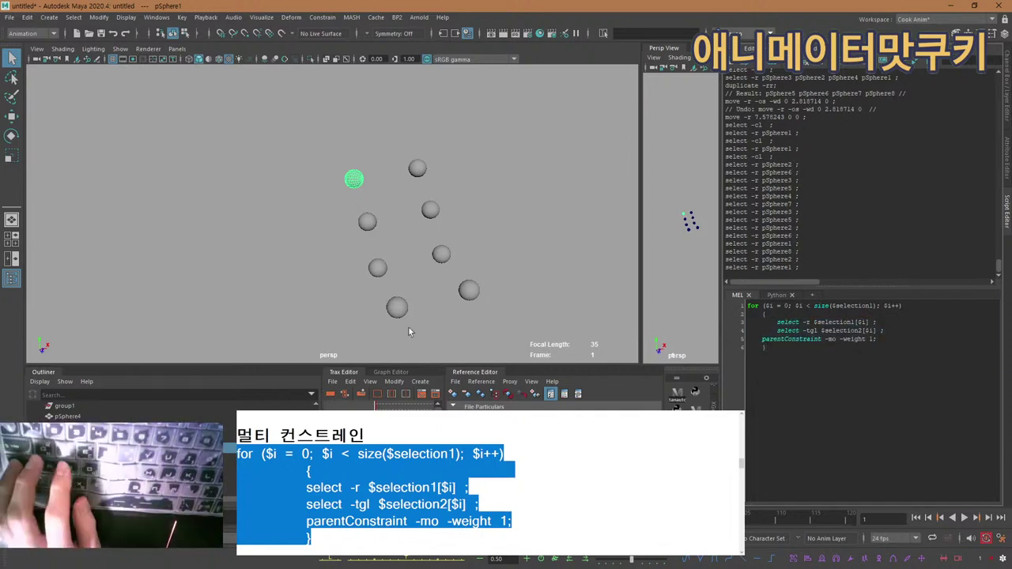
Try String Selection on the column of four original spheres and on the column of four copies.
drag(409, 328, 328, 150)
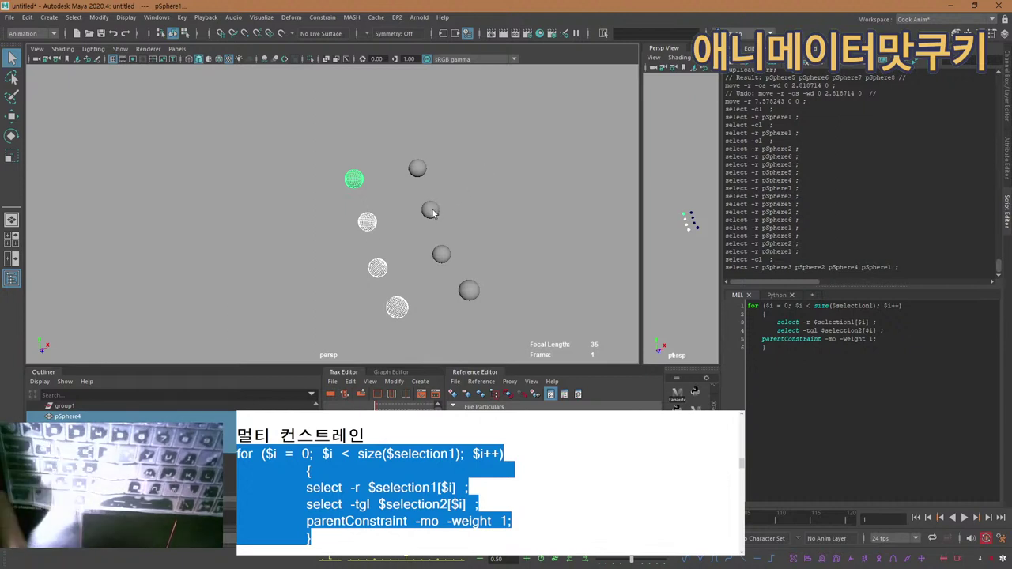
key(space)
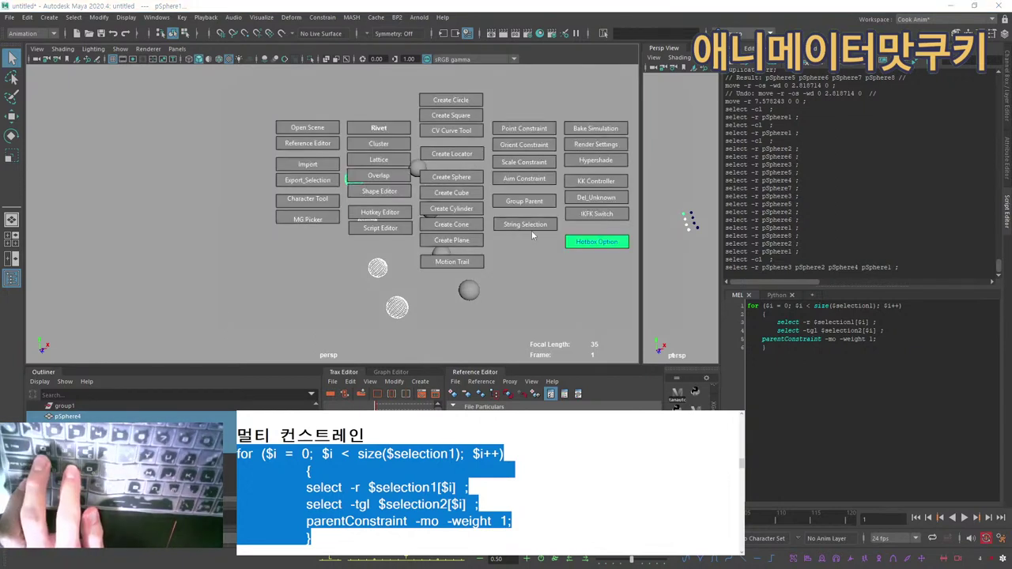
key(space)
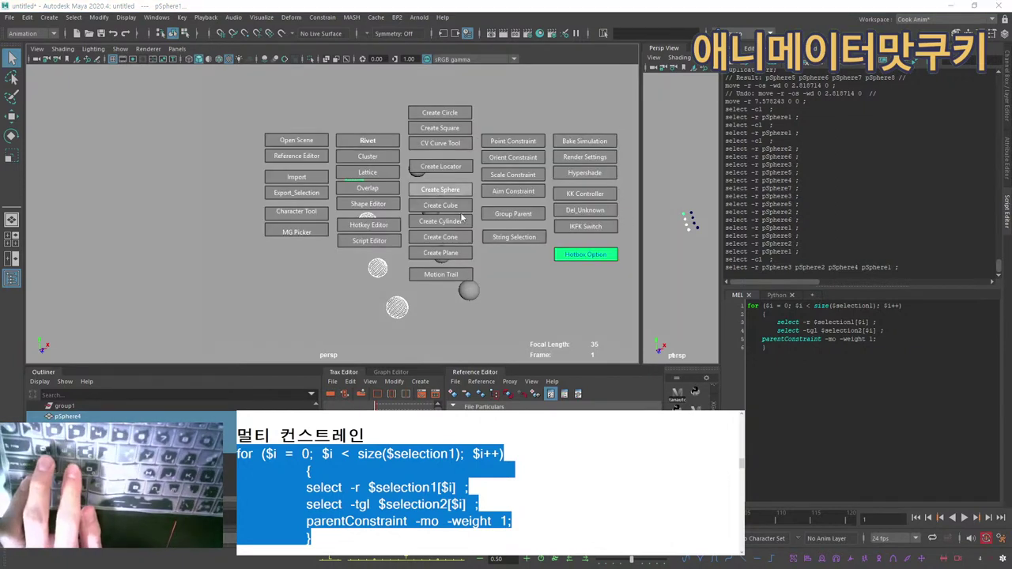
click(500, 238)
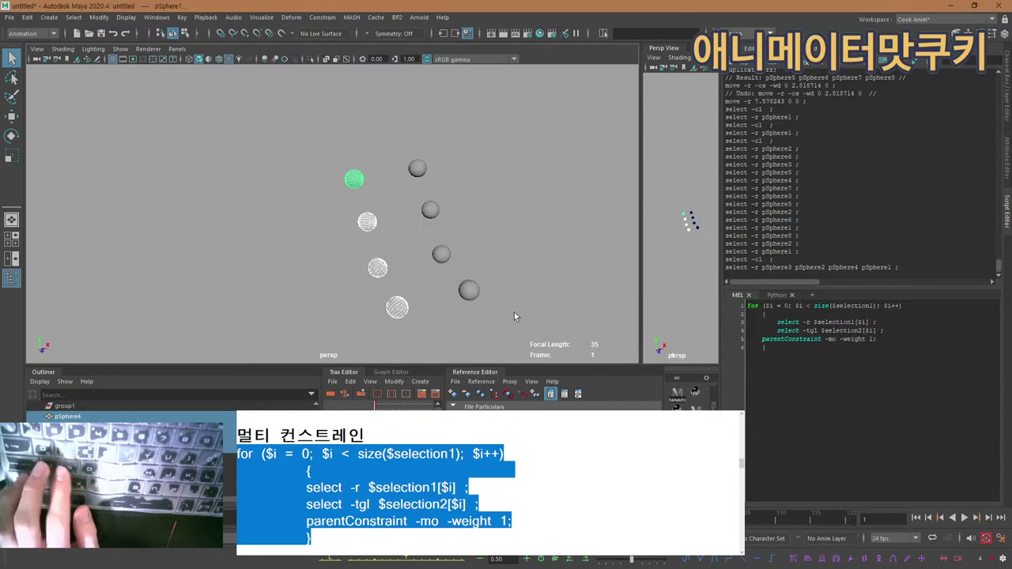
drag(514, 309, 424, 132)
key(space)
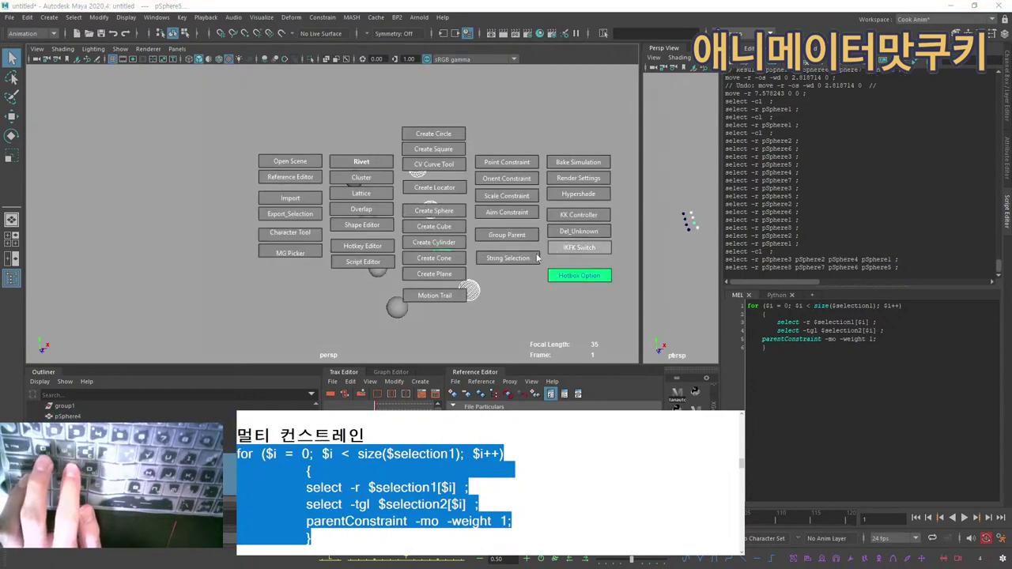
click(522, 259)
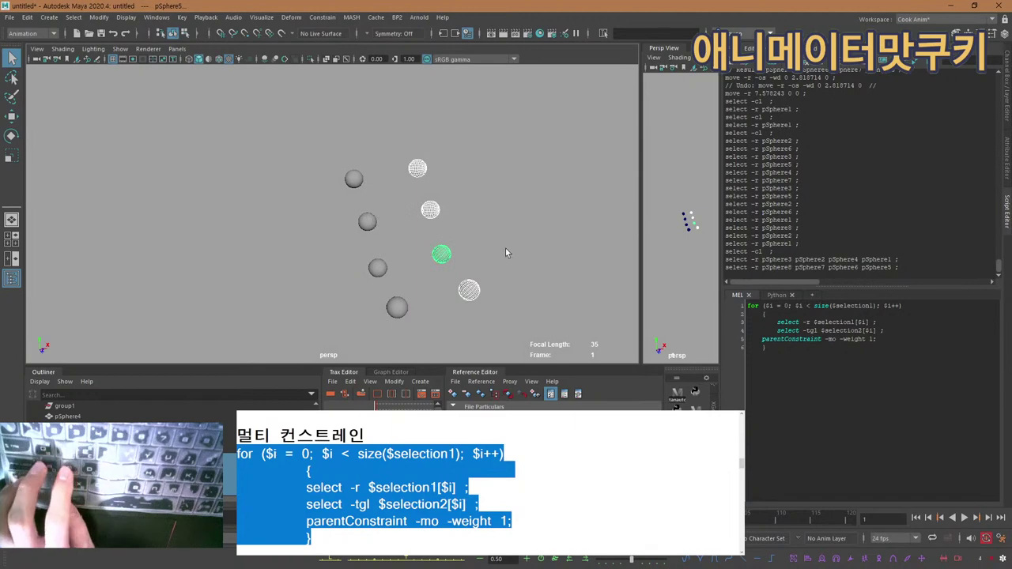
Select the four original spheres and add the line string $selection1[] = `ls -sl`; above the for loop in the MEL script.
click(416, 303)
drag(406, 320, 325, 175)
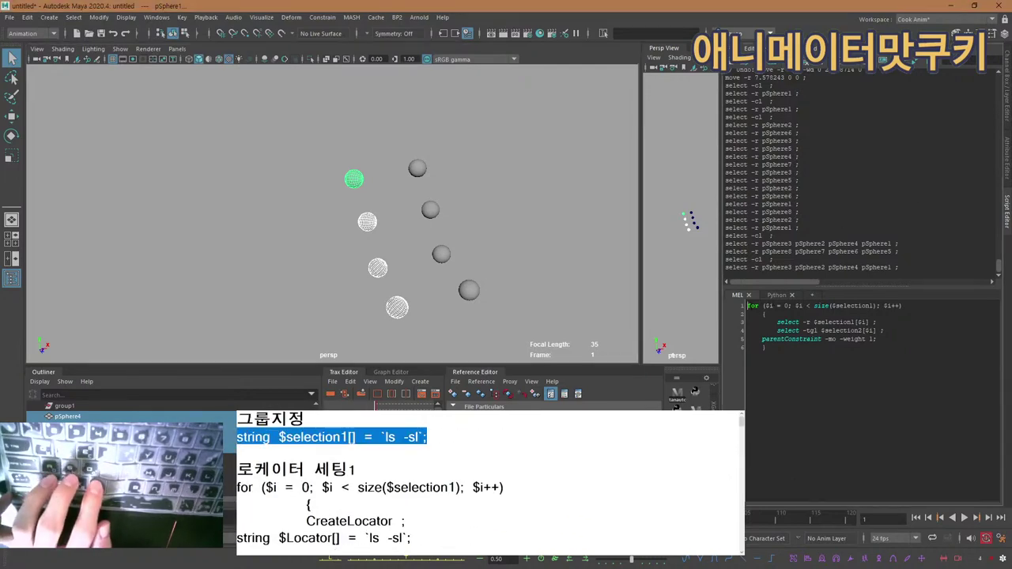
key(Return)
key(Return)
text(string $selection1[] = `ls -sl`;)
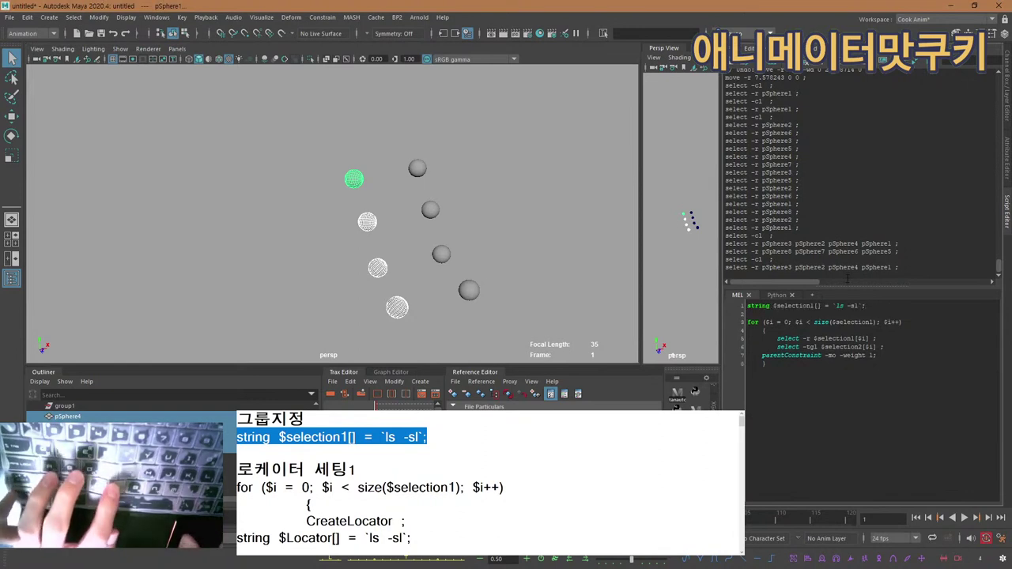
Add a second line string $selection2[] = `ls -sl`; between the $selection1 line and the for loop.
key(Return)
key(Return)
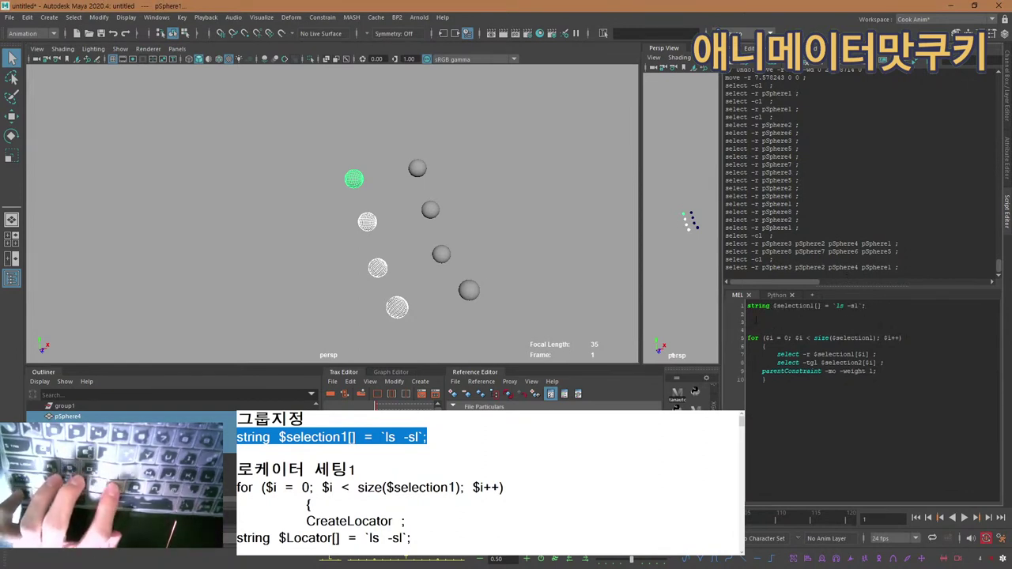
text(string $selection1[] = `ls -sl`;)
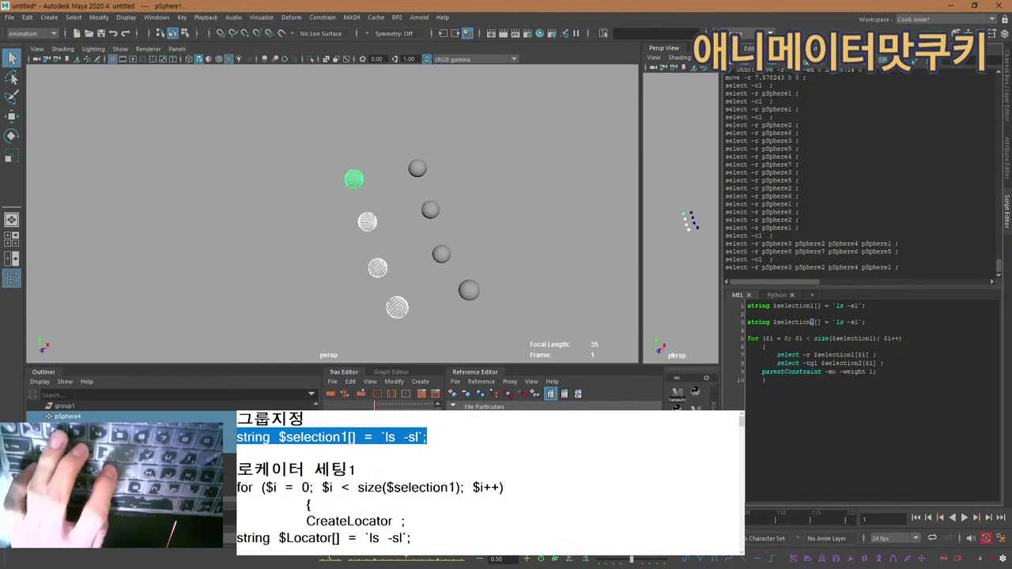
drag(824, 323, 869, 381)
click(867, 311)
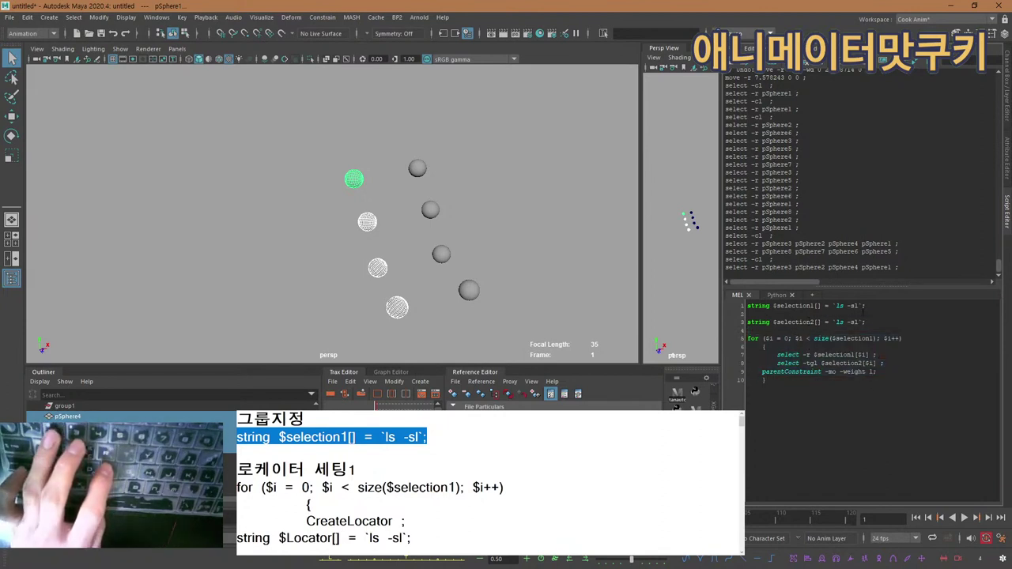
mouse_move(883, 307)
mouse_down()
mouse_move(747, 306)
mouse_move(781, 322)
mouse_move(758, 305)
mouse_move(875, 305)
mouse_up()
click(781, 322)
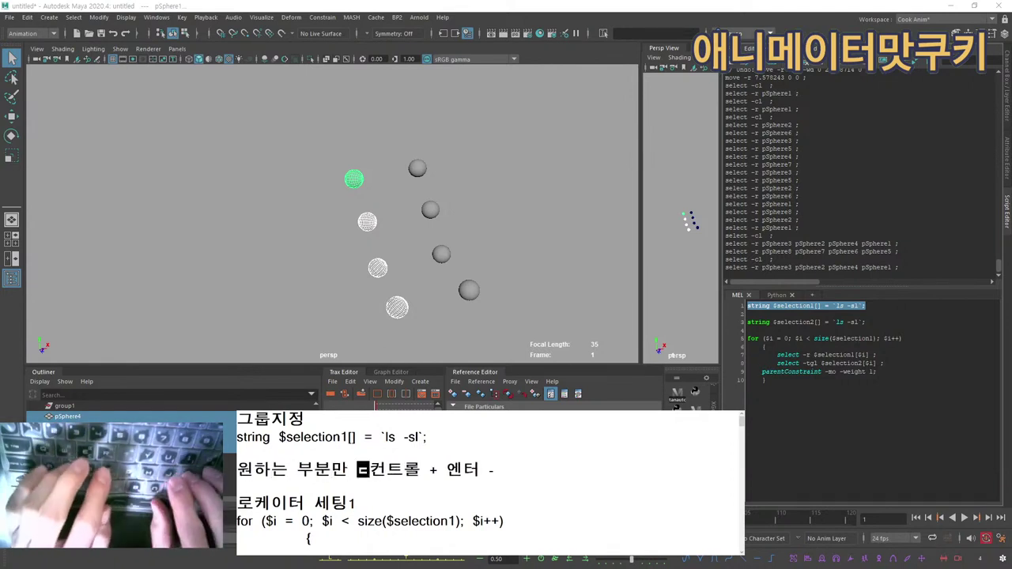
In the notes document, write "원하는 부분만 드래그 후 컨트롤 + 엔터 - 드래그한 부분만 스크립트 적용" under the $selection1 line.
text(드래그 후 )
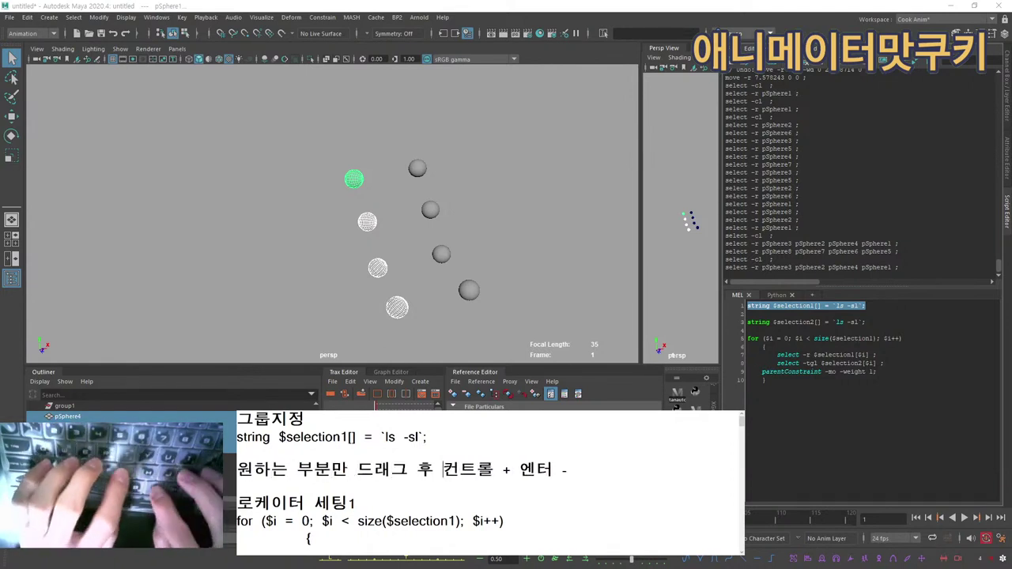
text(드래크)
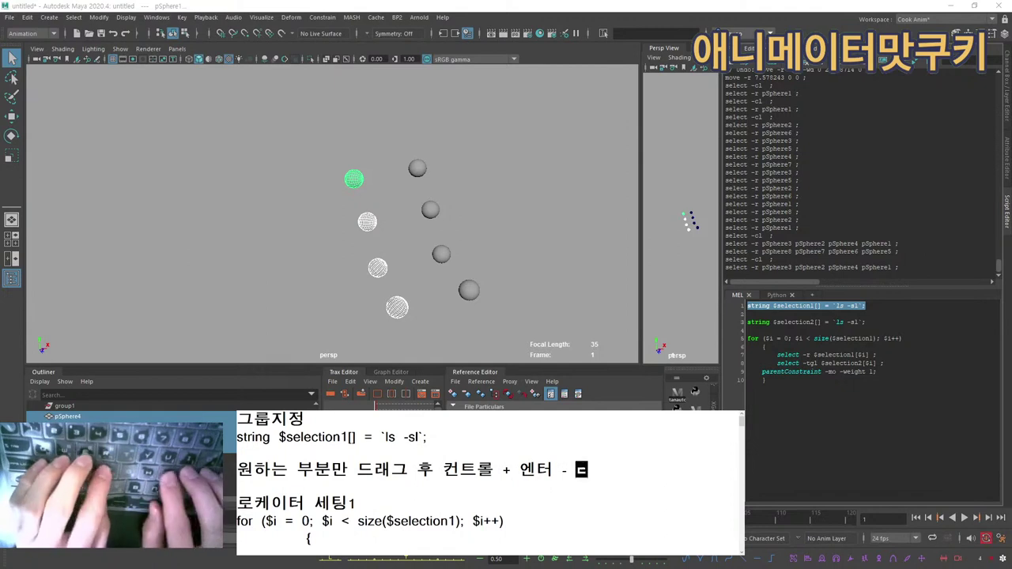
text(한 부분)
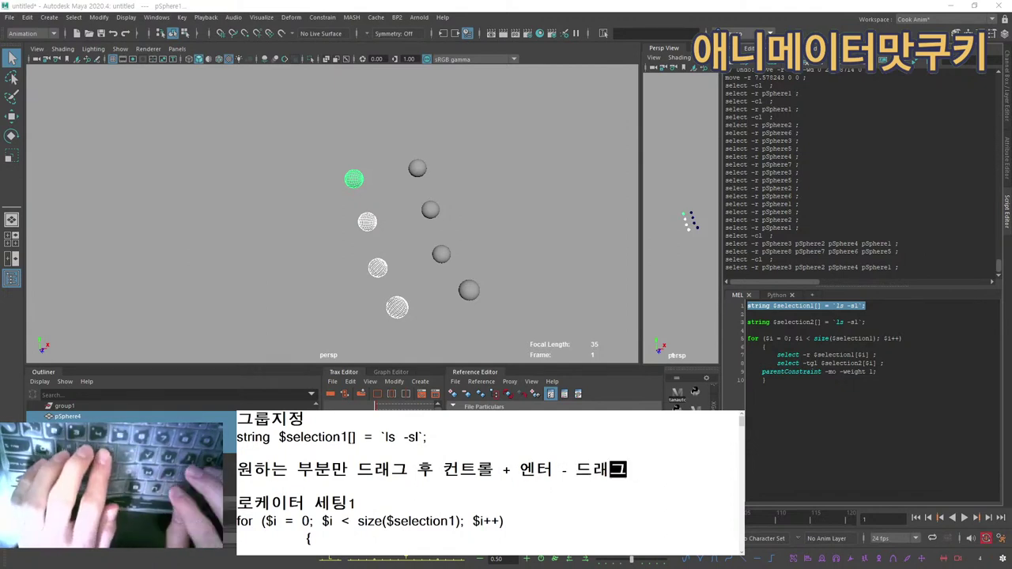
text(만)
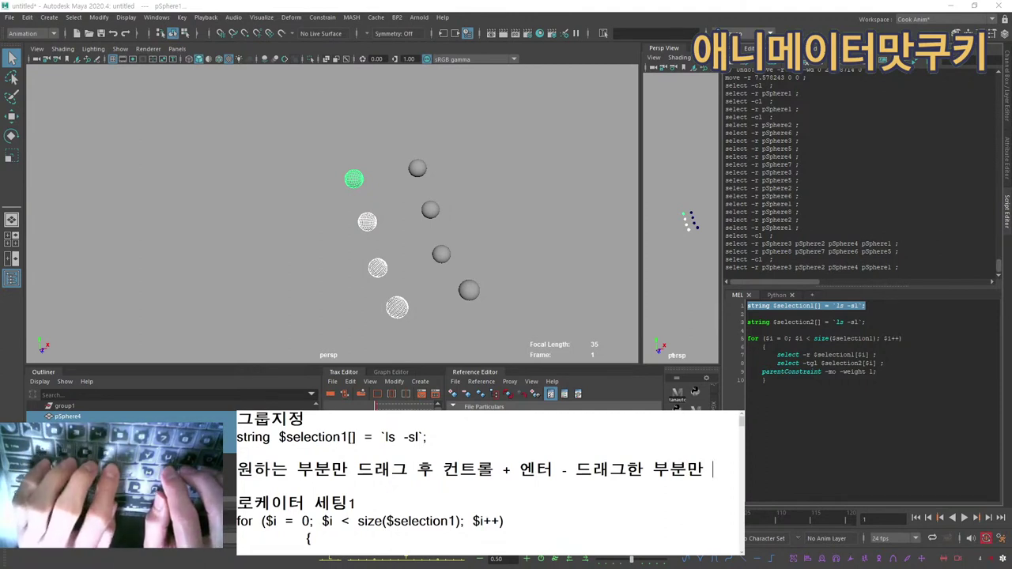
text( 스크립트 적용)
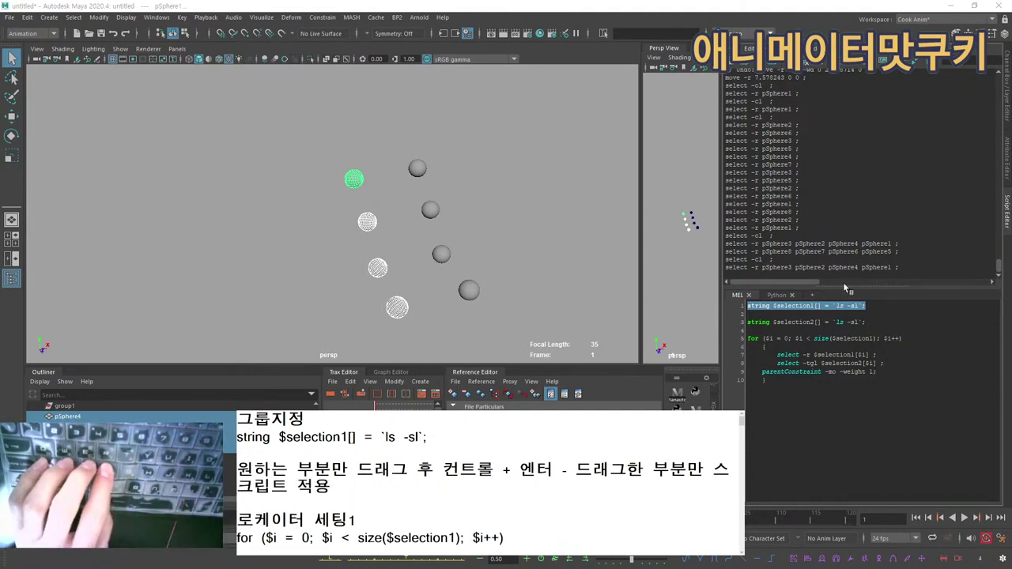
Execute only the string $selection1[] = `ls -sl`; line for the four original spheres.
drag(867, 321, 746, 314)
click(806, 345)
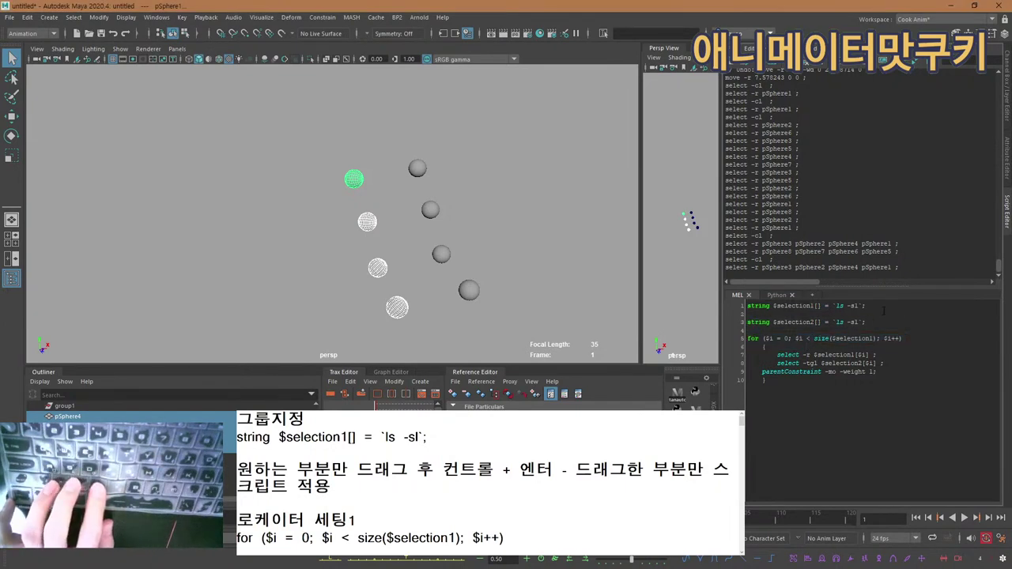
drag(854, 304, 741, 305)
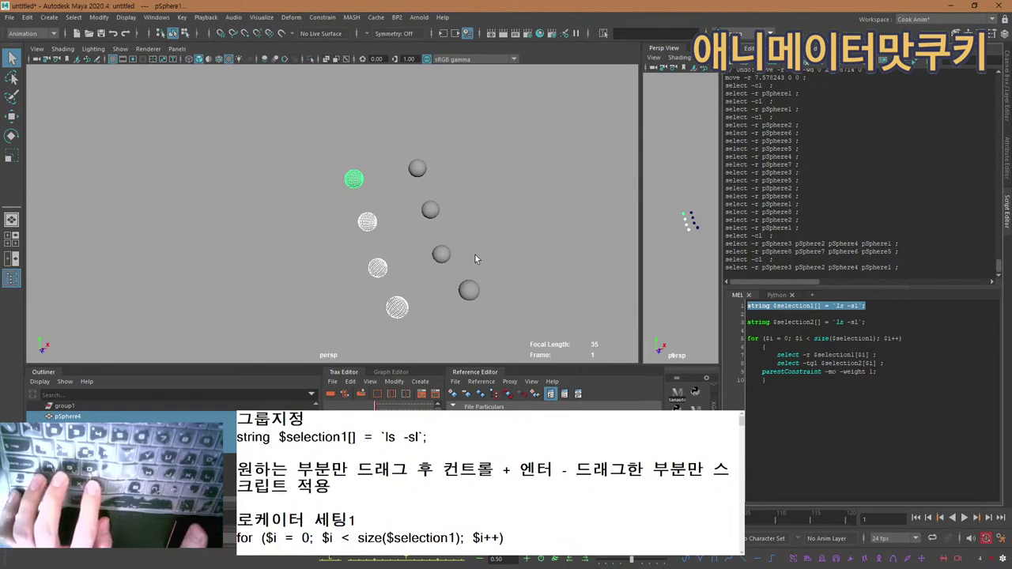
key(ctrl+Return)
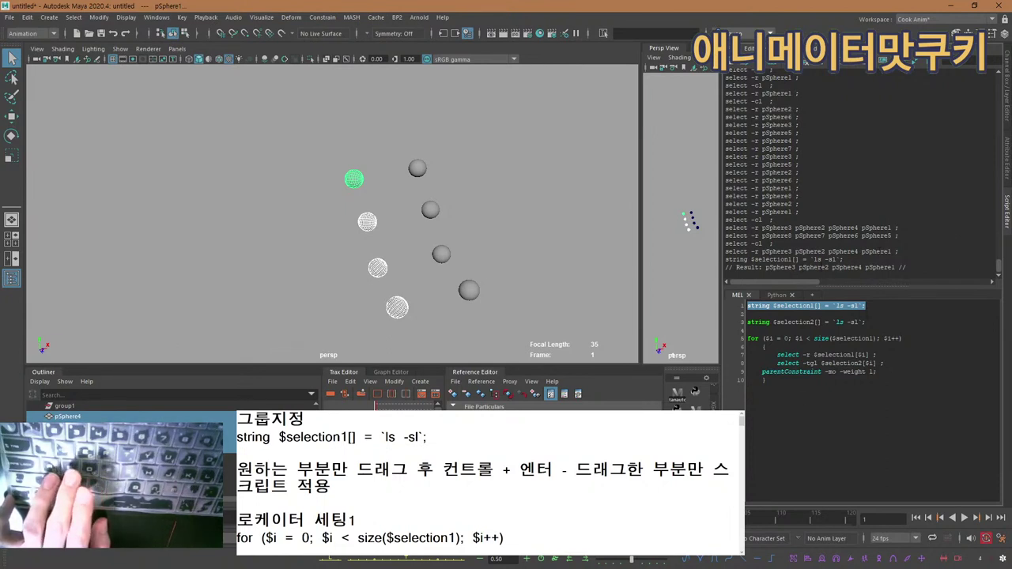
Select pSphere1, pSphere2, pSphere3 and pSphere4 in that order and execute only the $selection1 line to store them.
click(372, 163)
click(353, 179)
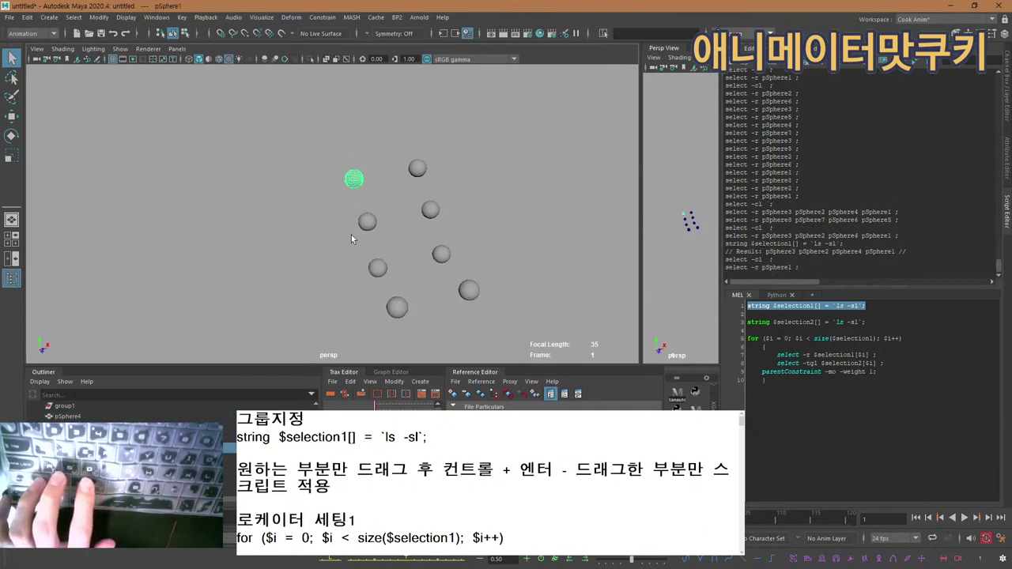
shift+click(367, 221)
shift+click(377, 268)
shift+click(397, 307)
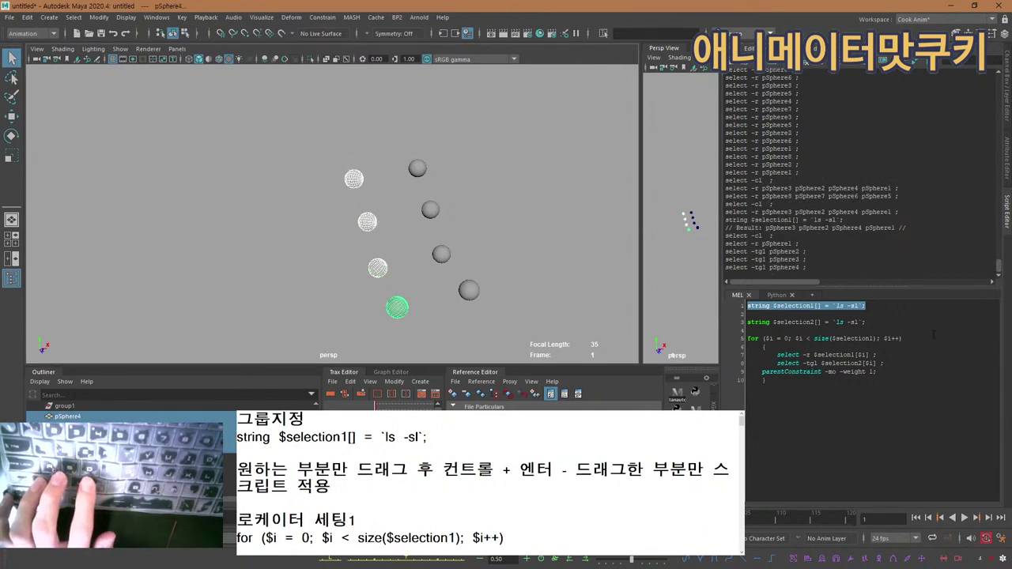
click(877, 306)
drag(870, 307, 742, 306)
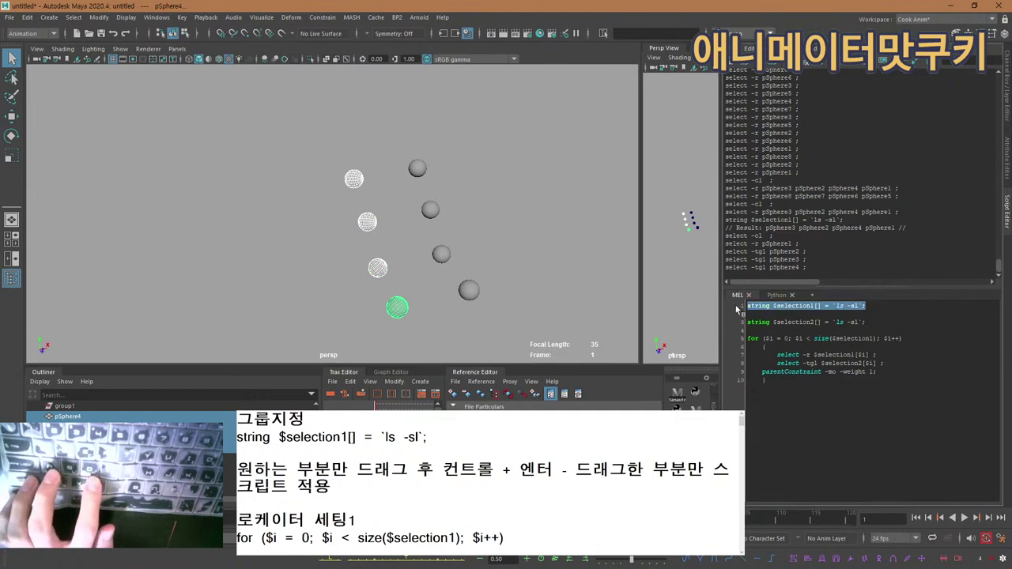
key(ctrl+Return)
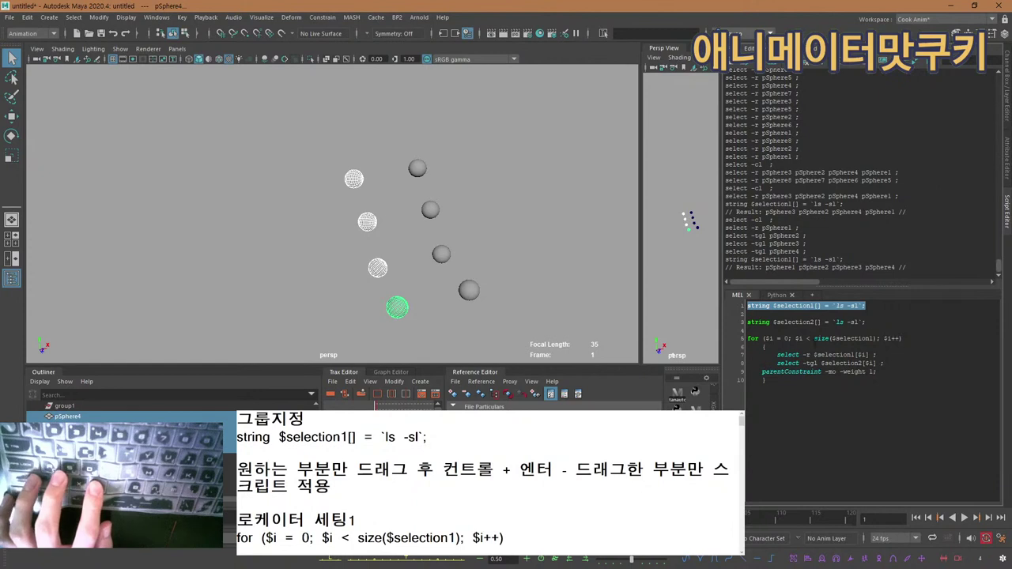
click(833, 387)
drag(795, 378, 745, 338)
click(771, 314)
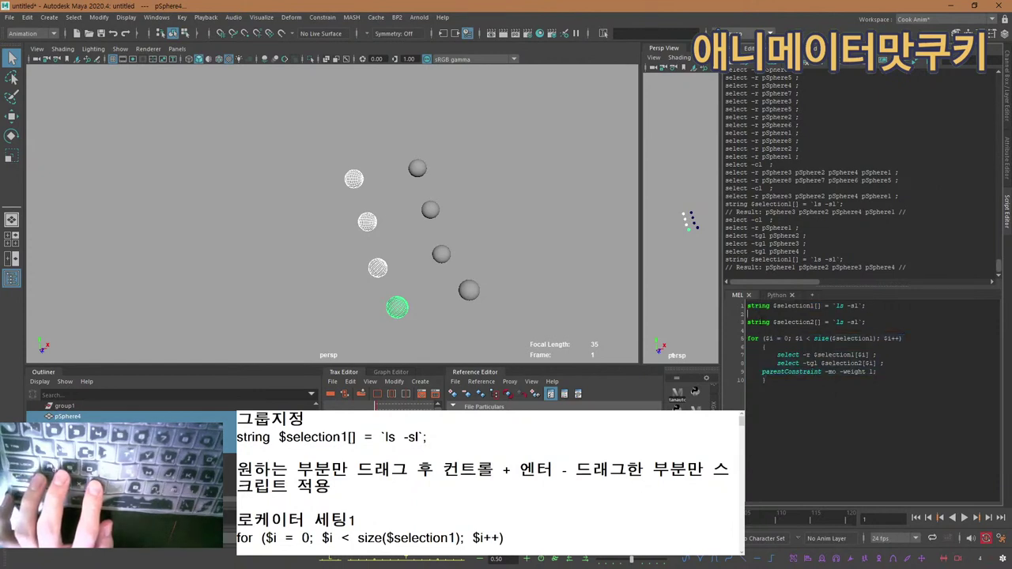
Select pSphere8, pSphere6, pSphere5 and pSphere7 in that order and clear the selection, repeating the sequence once.
click(419, 166)
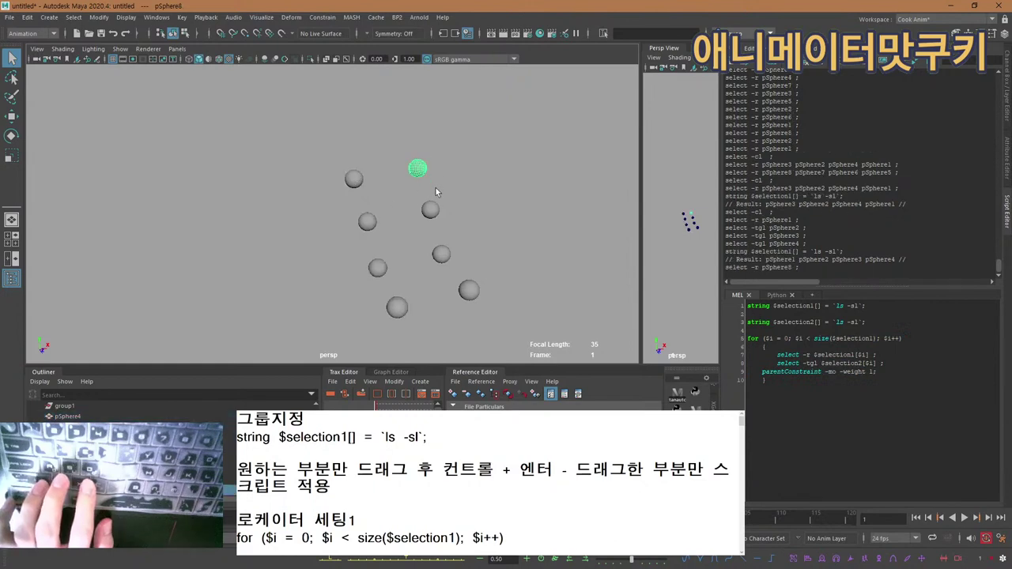
shift+click(432, 208)
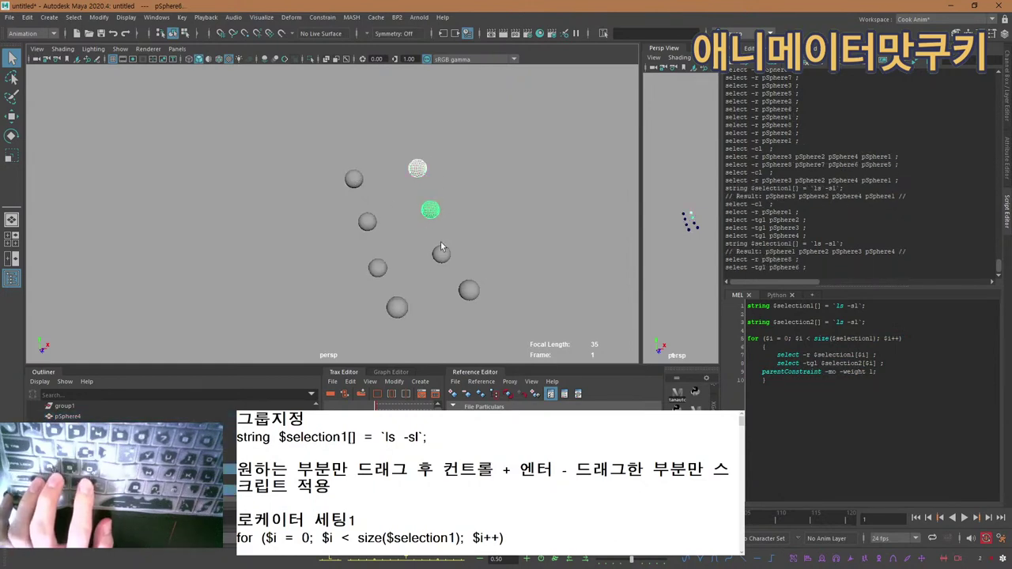
shift+click(441, 253)
shift+click(468, 290)
click(453, 213)
click(417, 169)
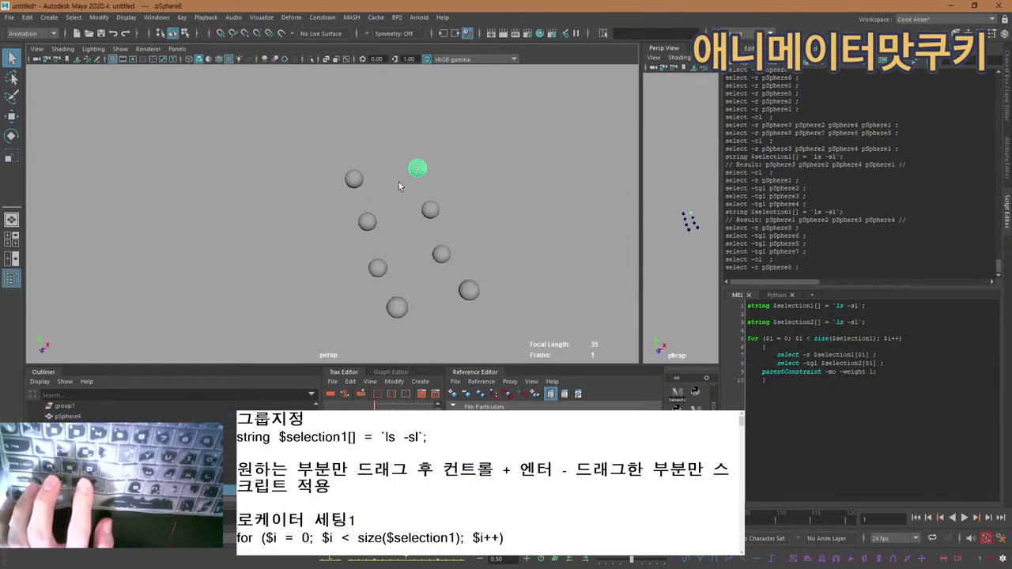
shift+click(430, 212)
shift+click(441, 253)
shift+click(468, 290)
click(365, 182)
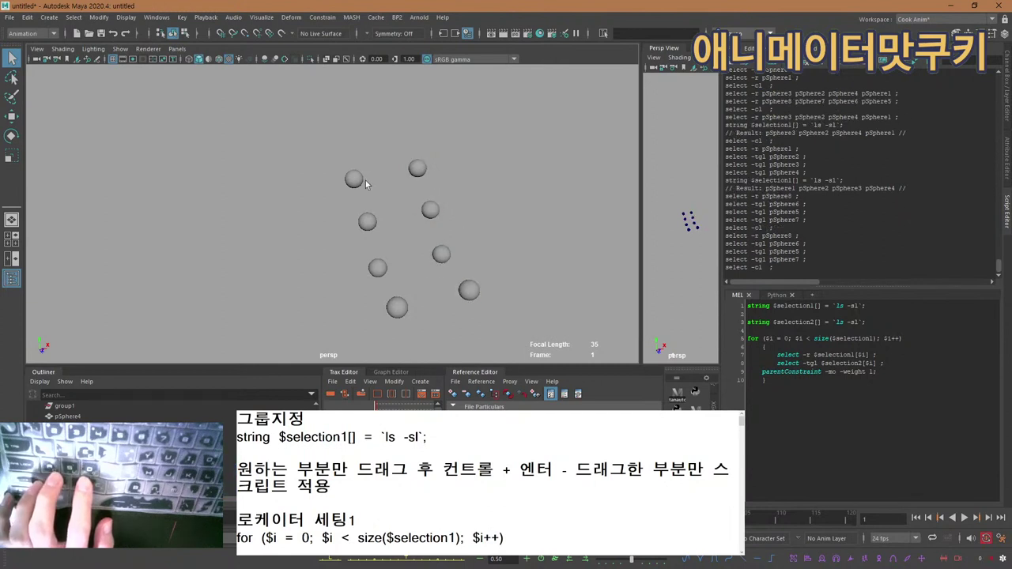
Examine the picking order of the first group by selecting pSphere1 through pSphere4 one at a time, forwards and backwards.
click(354, 178)
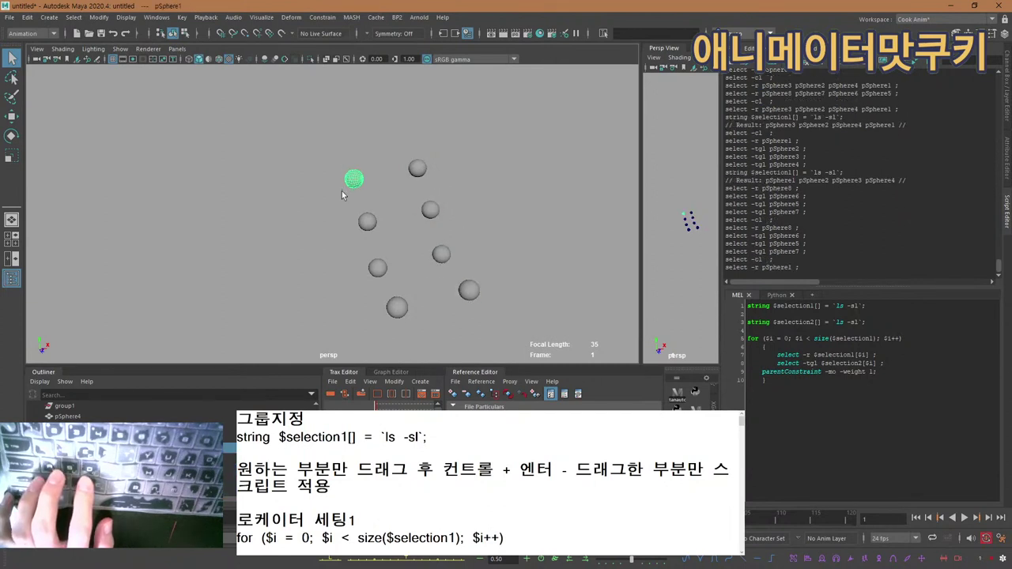
click(366, 221)
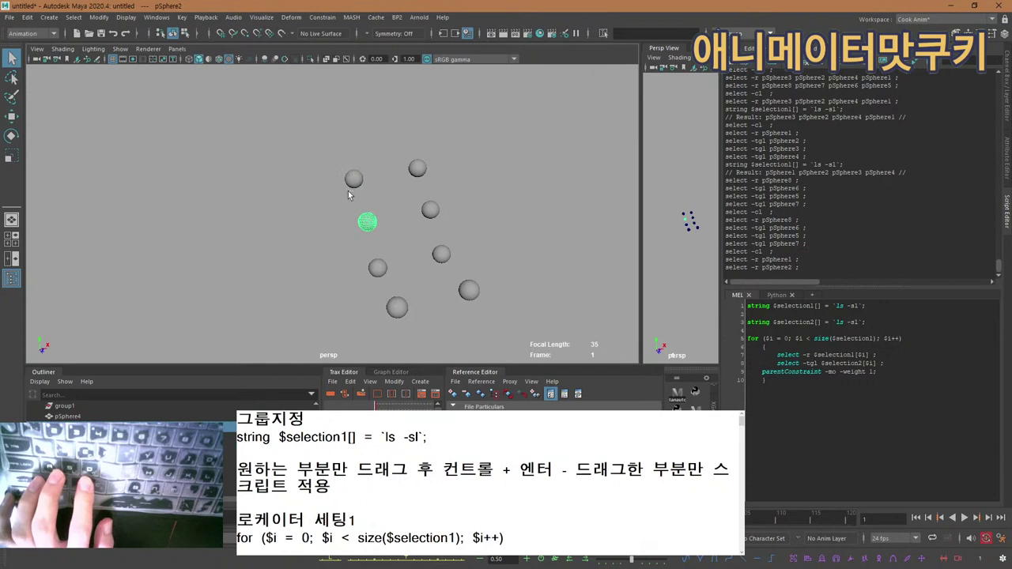
click(353, 179)
click(366, 221)
click(377, 268)
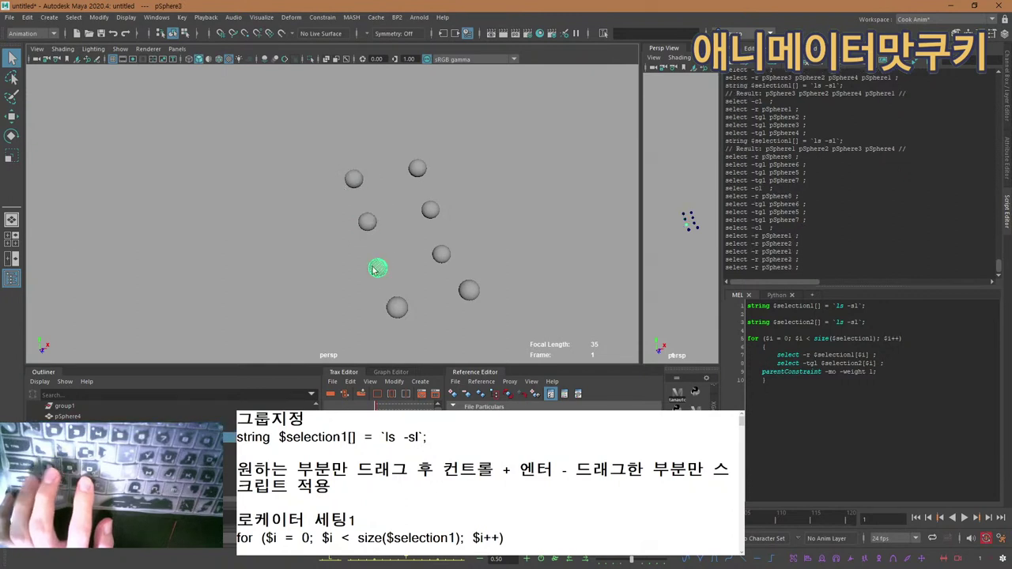
click(353, 178)
click(366, 221)
click(377, 268)
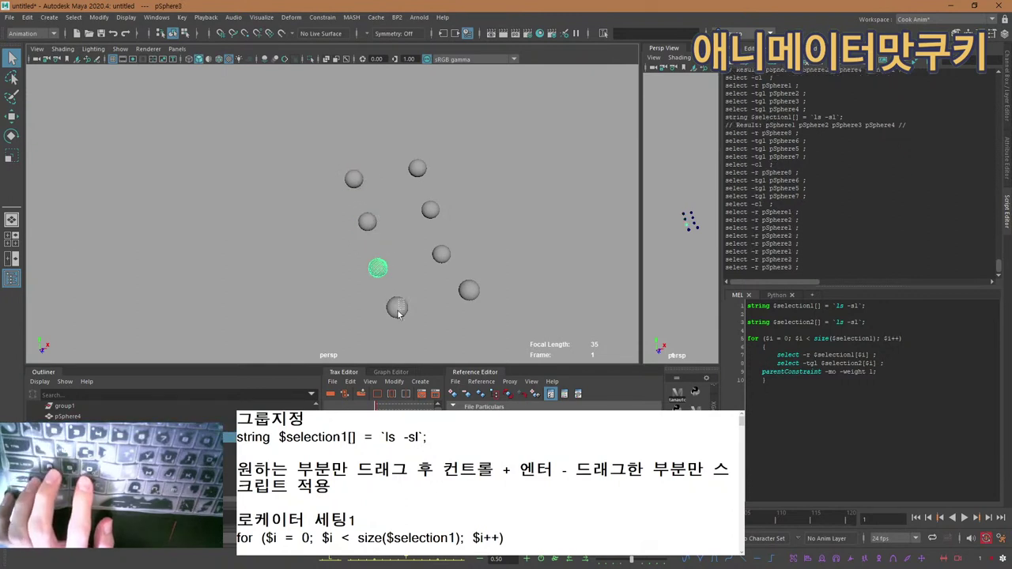
click(397, 308)
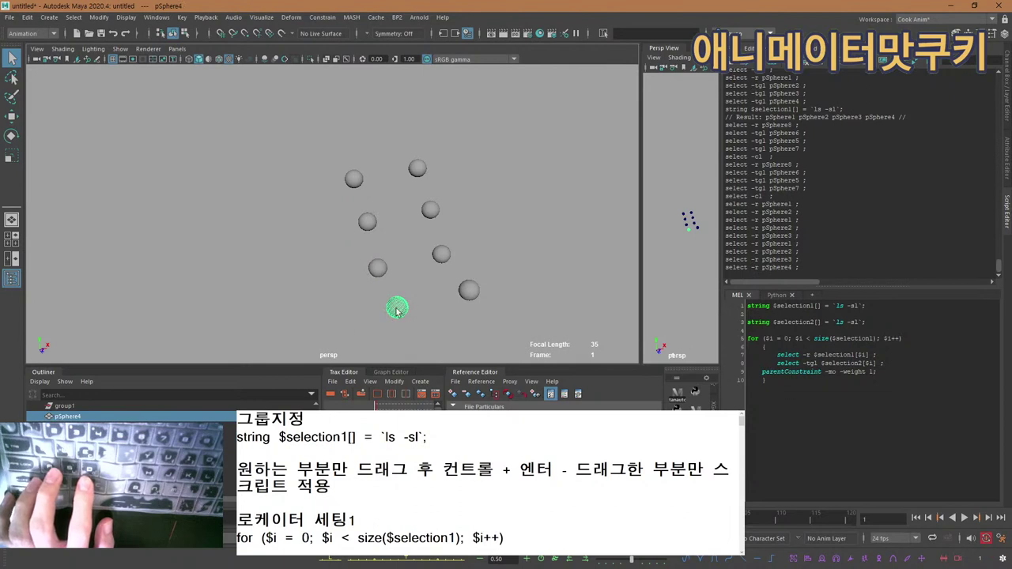
click(377, 268)
click(367, 221)
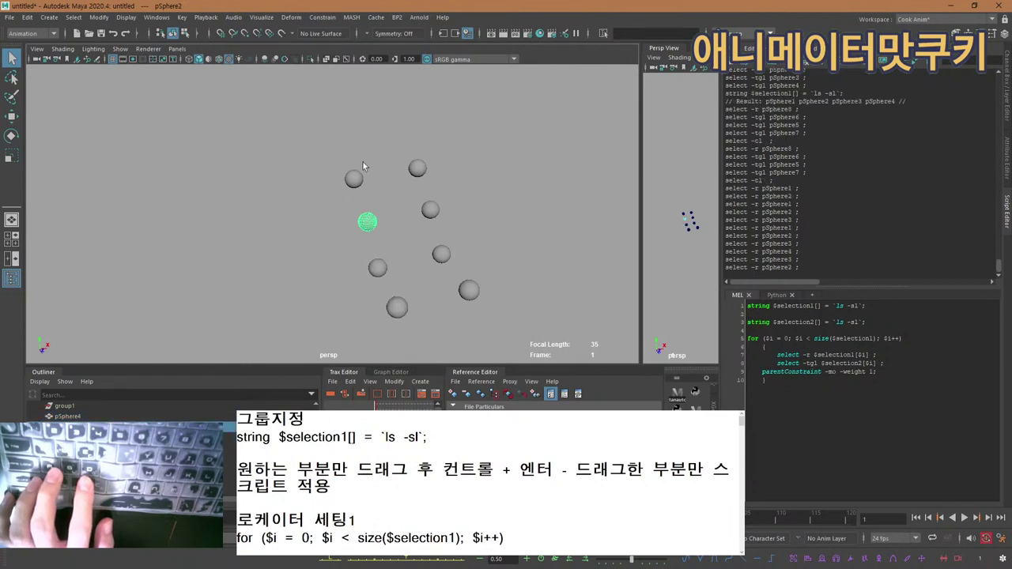
click(353, 179)
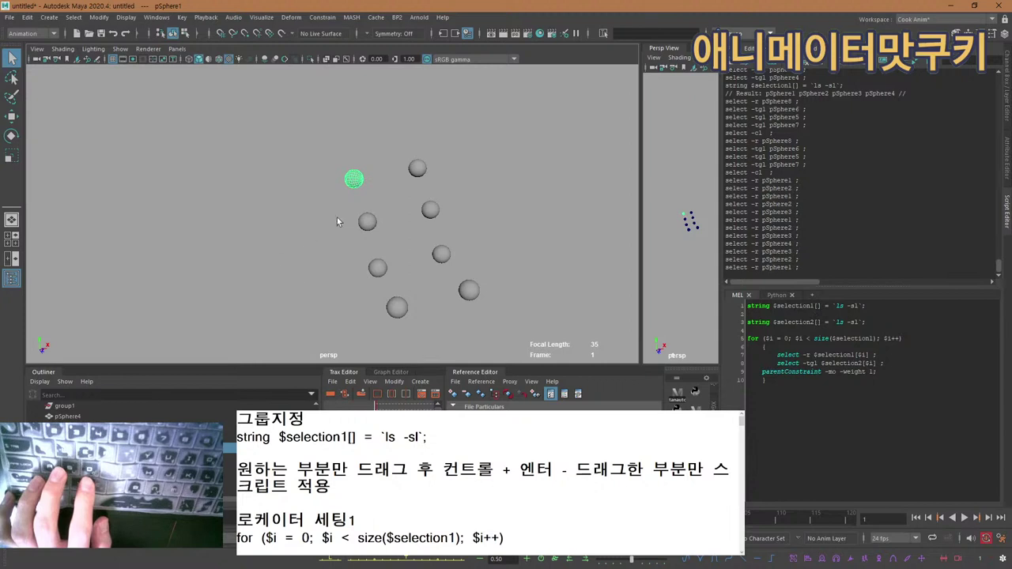
click(367, 221)
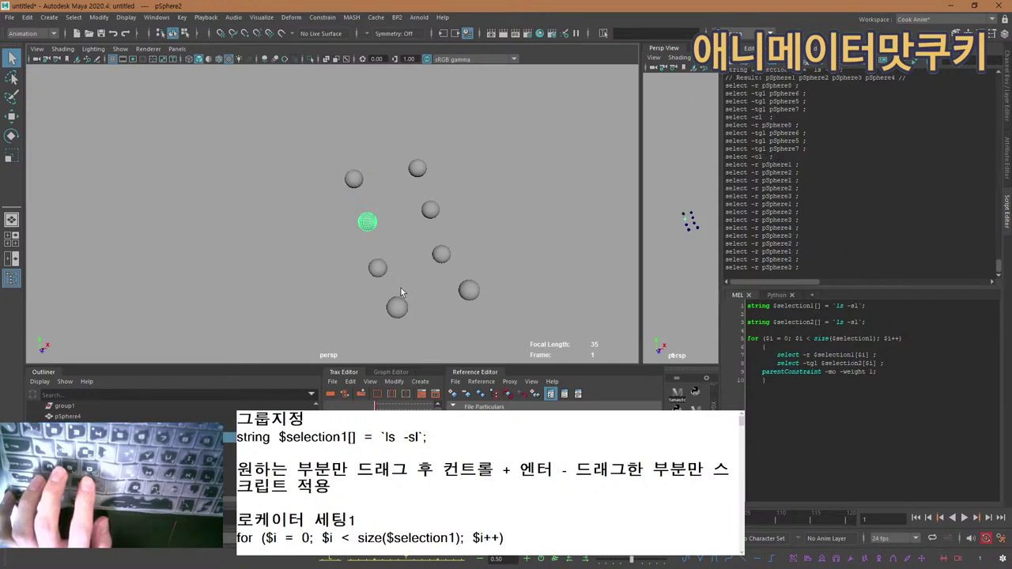
click(377, 267)
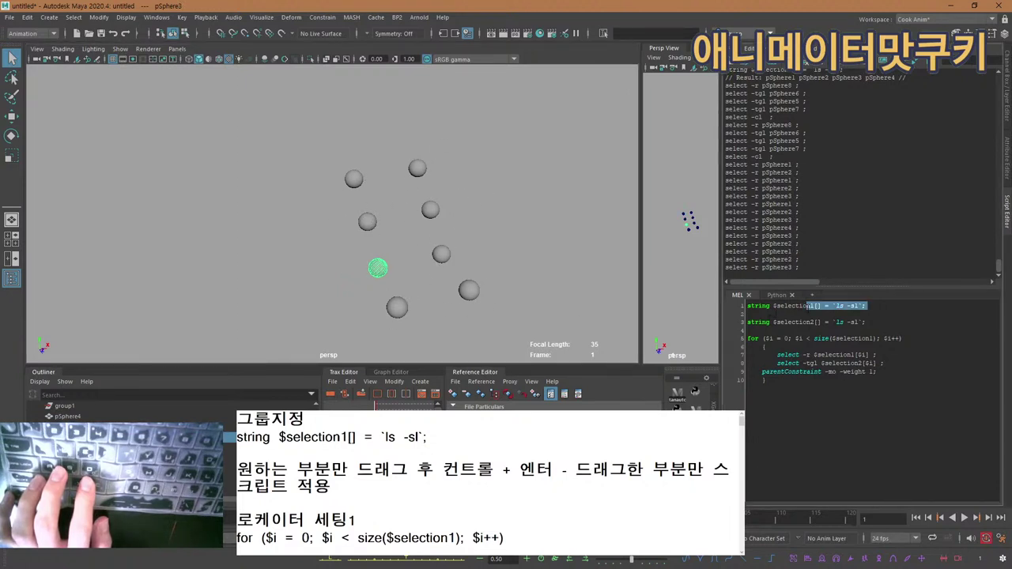
drag(748, 314, 831, 323)
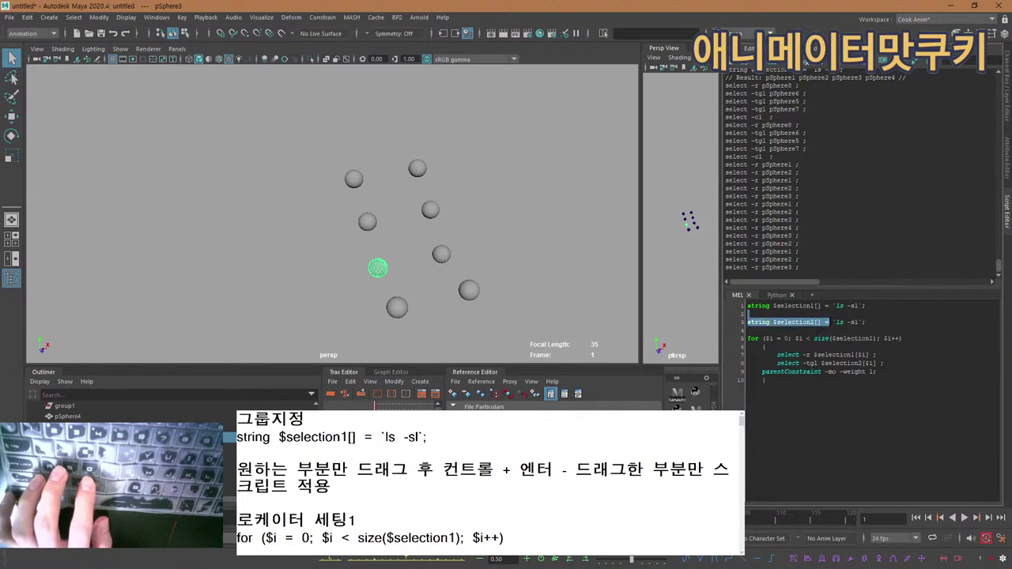
click(826, 321)
mouse_move(776, 306)
mouse_down()
mouse_move(808, 306)
mouse_move(803, 322)
mouse_move(774, 323)
mouse_up()
click(770, 314)
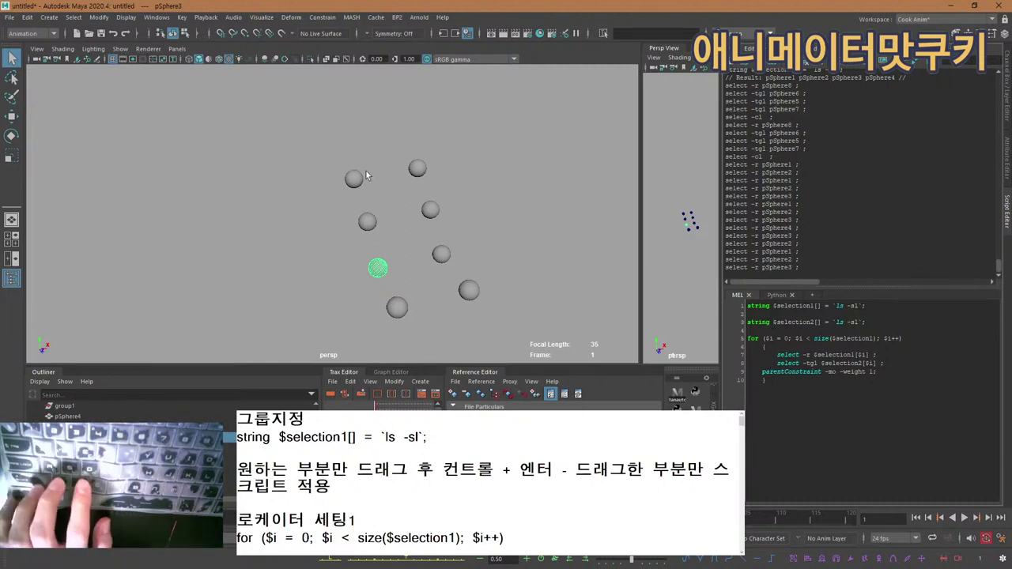
Examine how the two groups pair up by selecting pSphere1 with pSphere8, pSphere2 with pSphere6, pSphere3 with pSphere5 and pSphere4 with pSphere7.
click(366, 176)
click(352, 179)
click(417, 168)
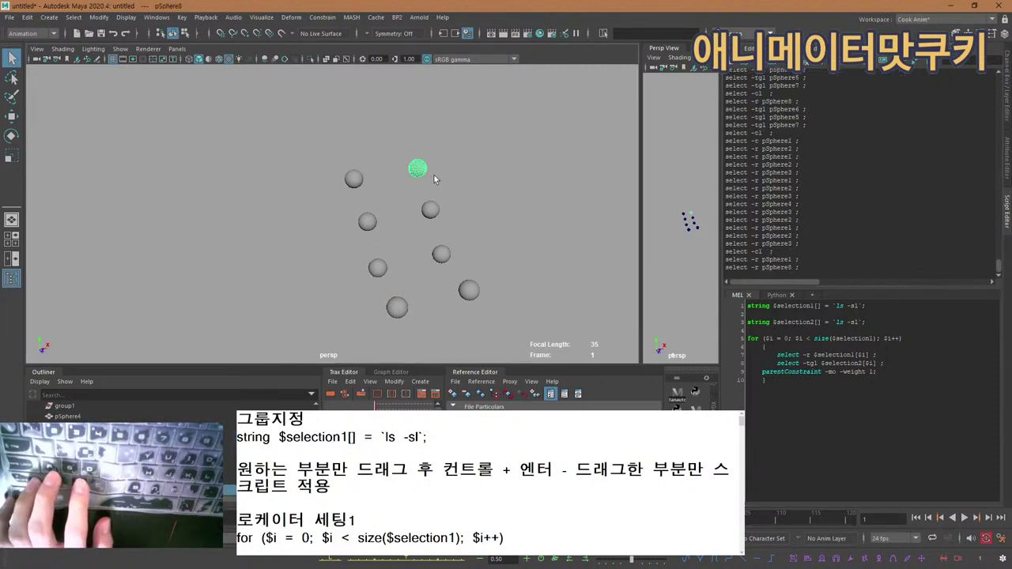
click(367, 224)
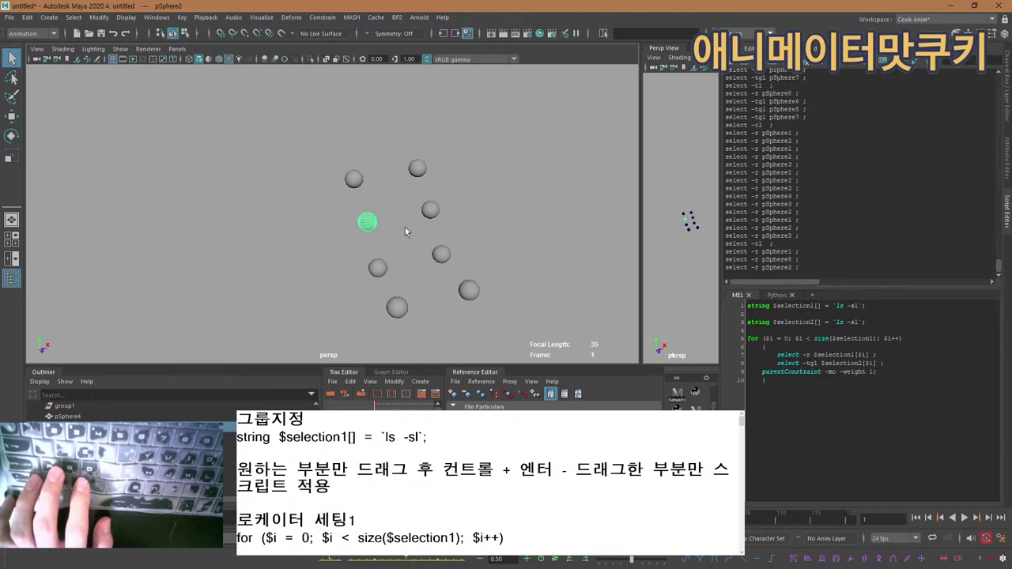
click(432, 211)
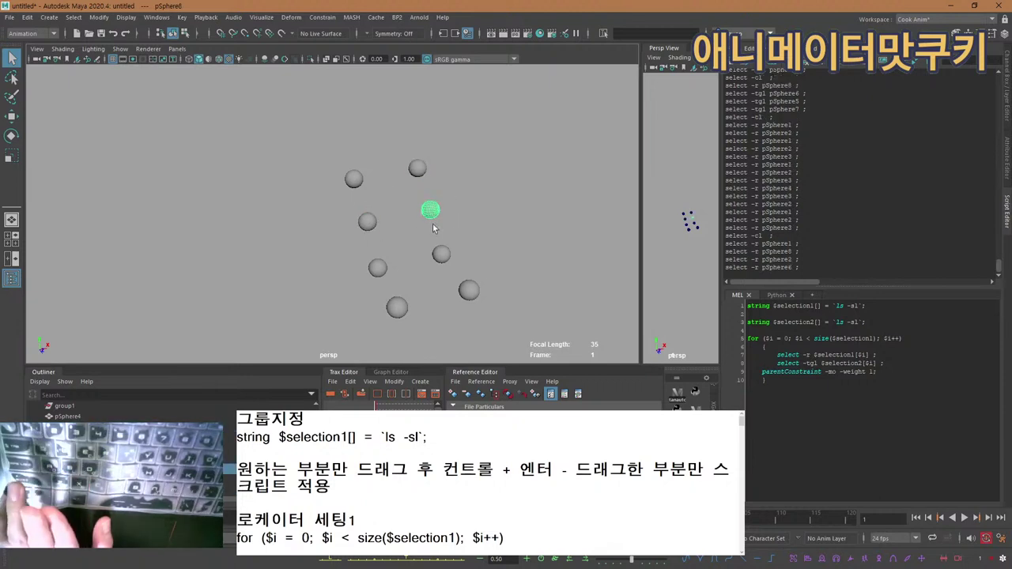
click(387, 188)
drag(353, 162, 454, 180)
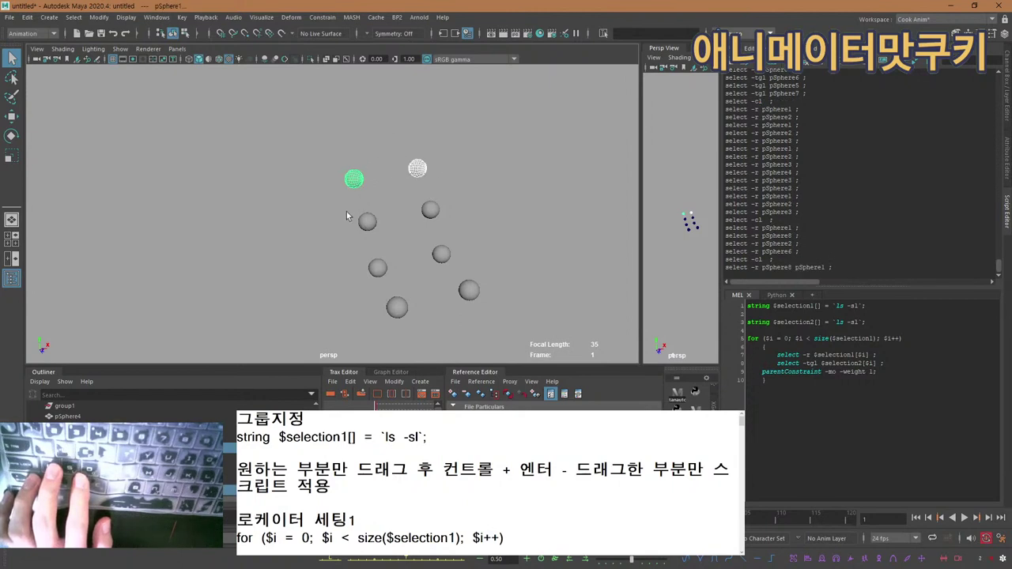
drag(346, 216, 452, 231)
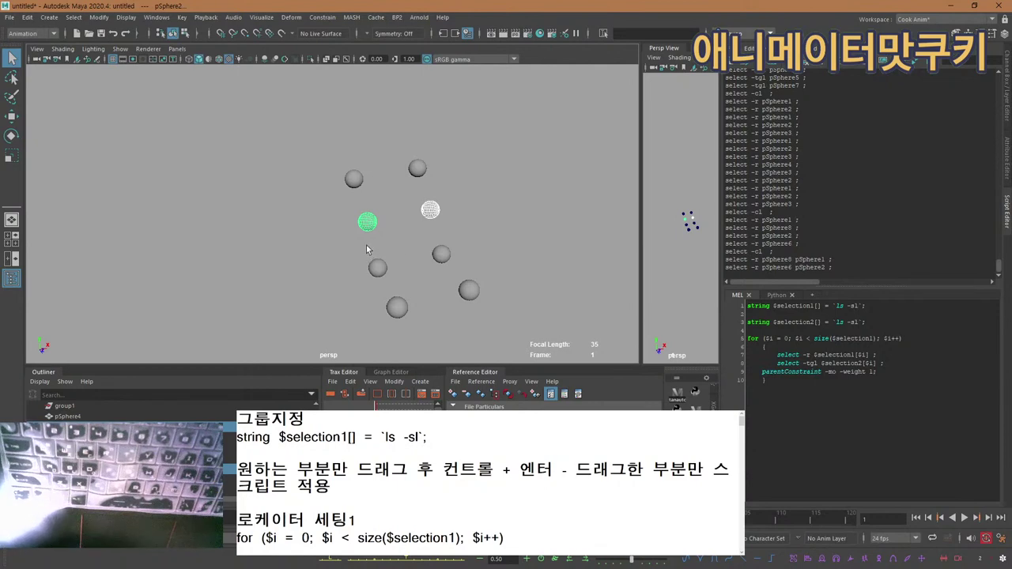
drag(367, 251, 479, 331)
click(479, 332)
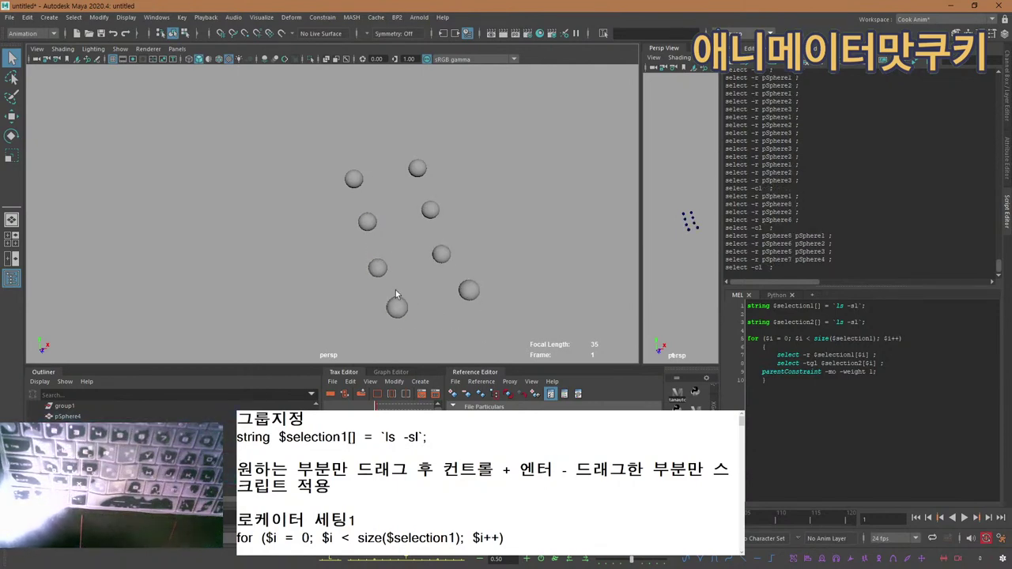
drag(396, 292, 417, 322)
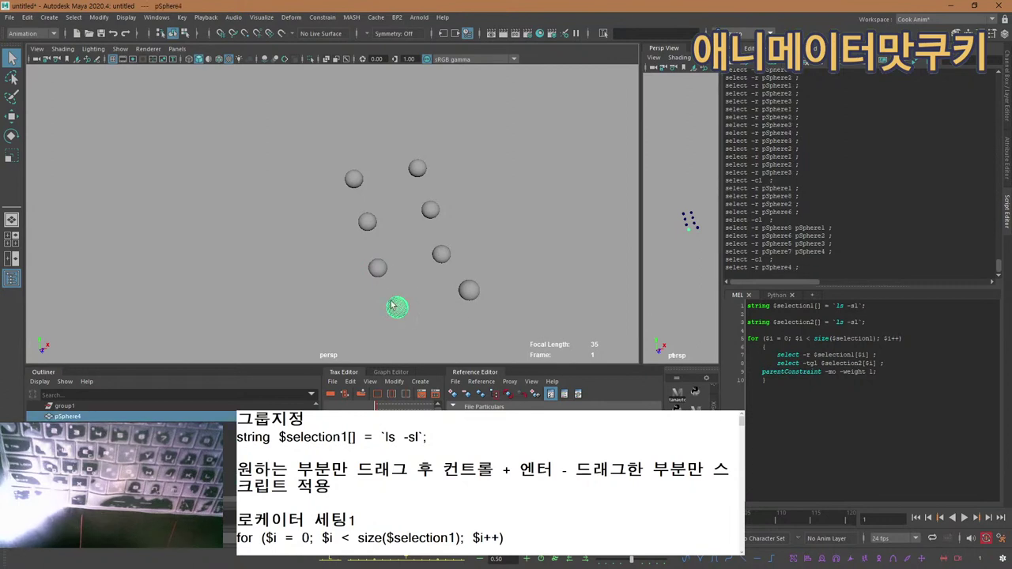
click(424, 277)
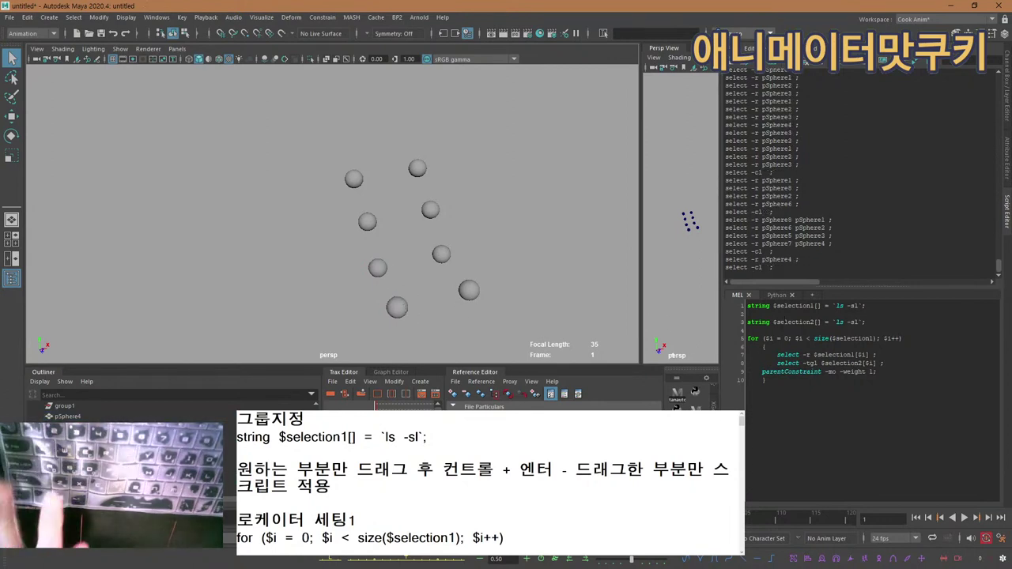
Select pSphere8, pSphere6, pSphere5 and pSphere7 in that order and execute only the string $selection2[] = `ls -sl`; line.
click(886, 322)
drag(887, 322, 749, 315)
click(887, 323)
drag(393, 153, 435, 182)
shift+click(429, 209)
shift+click(441, 253)
shift+click(469, 290)
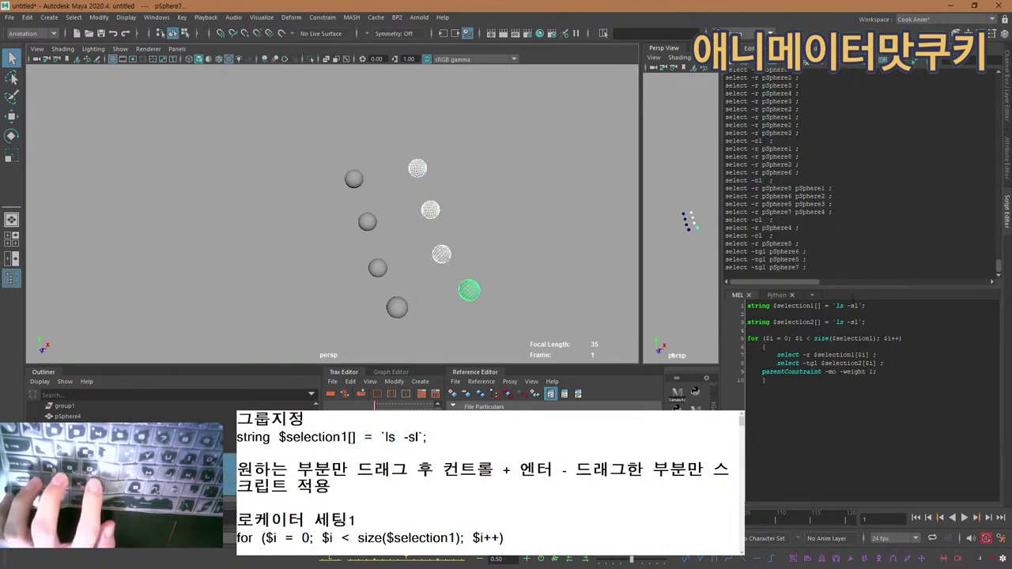
drag(867, 322, 757, 322)
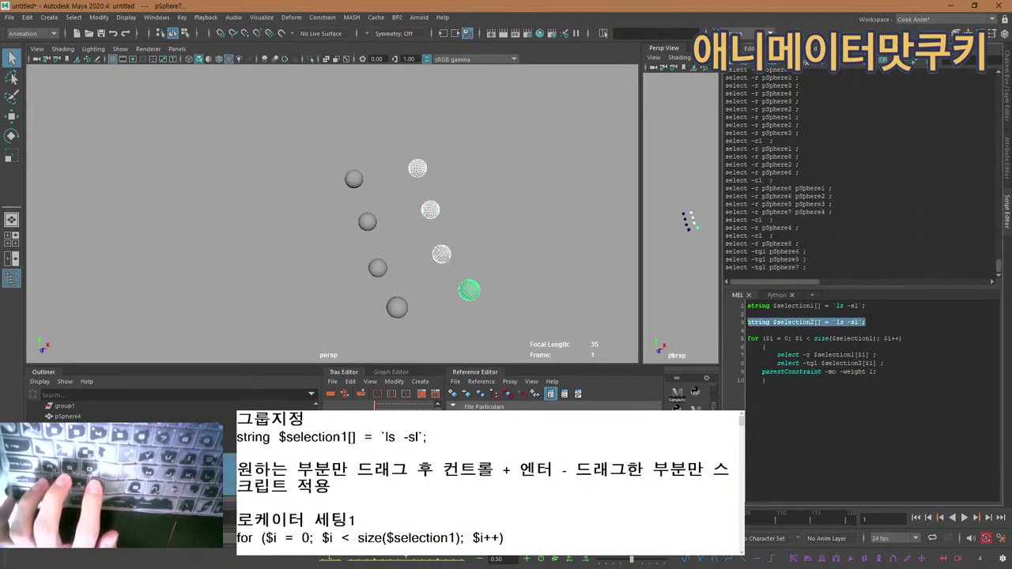
key(ctrl+Return)
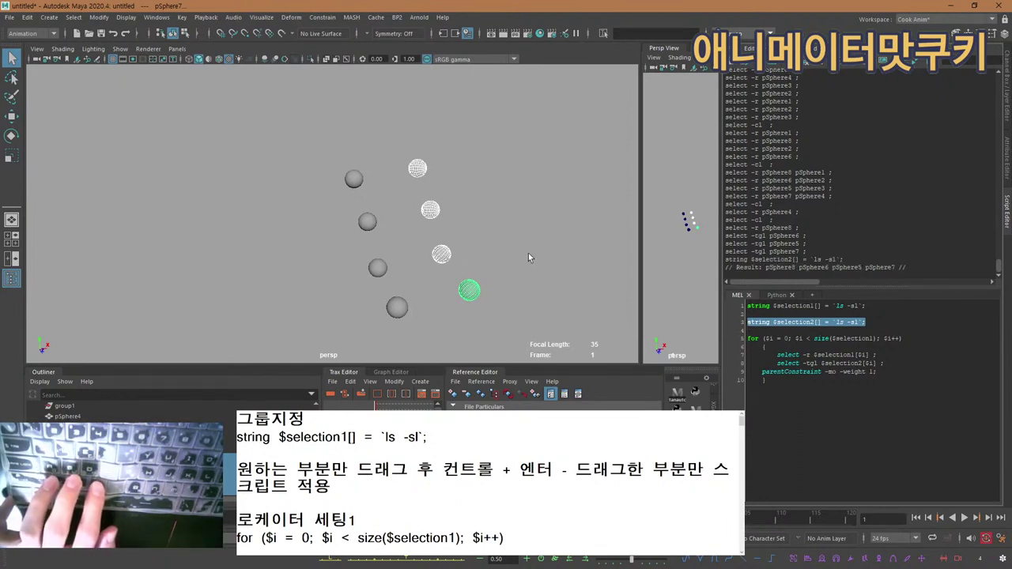
Try moving pSphere1 to pSphere4 together by about -7.66 along X, undo the move and clear the selection.
click(435, 194)
click(416, 170)
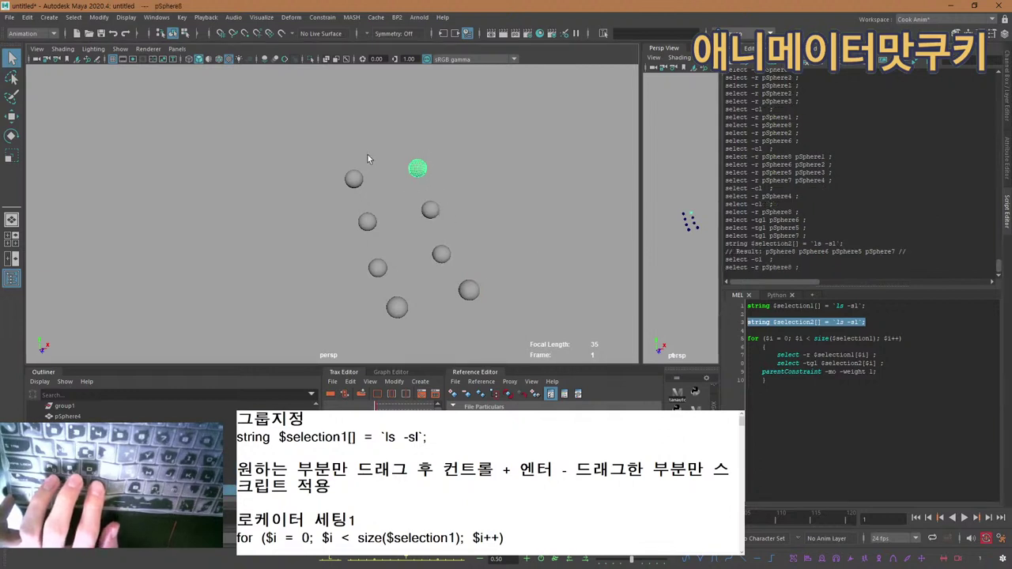
click(353, 179)
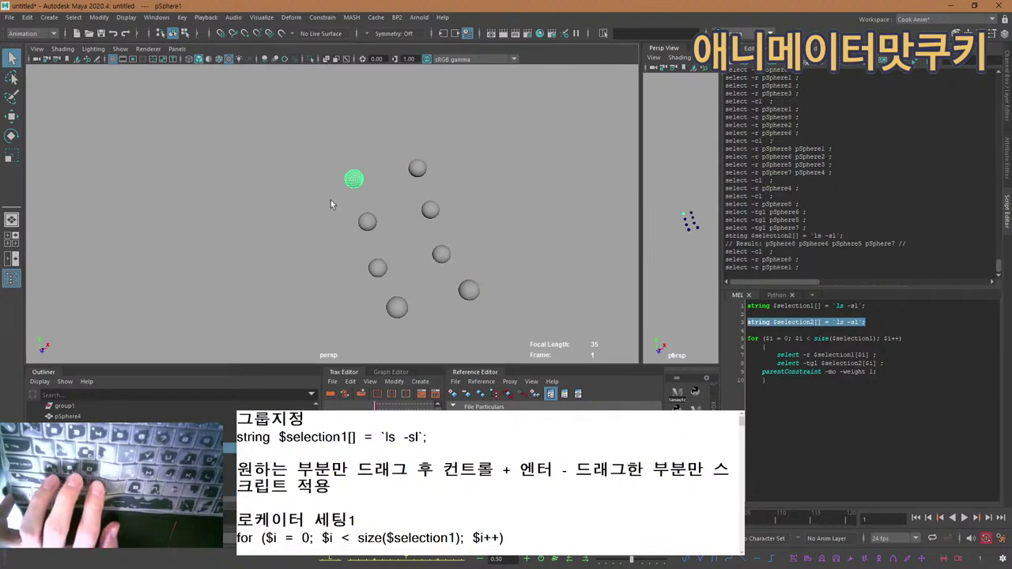
drag(345, 159, 408, 338)
key(w)
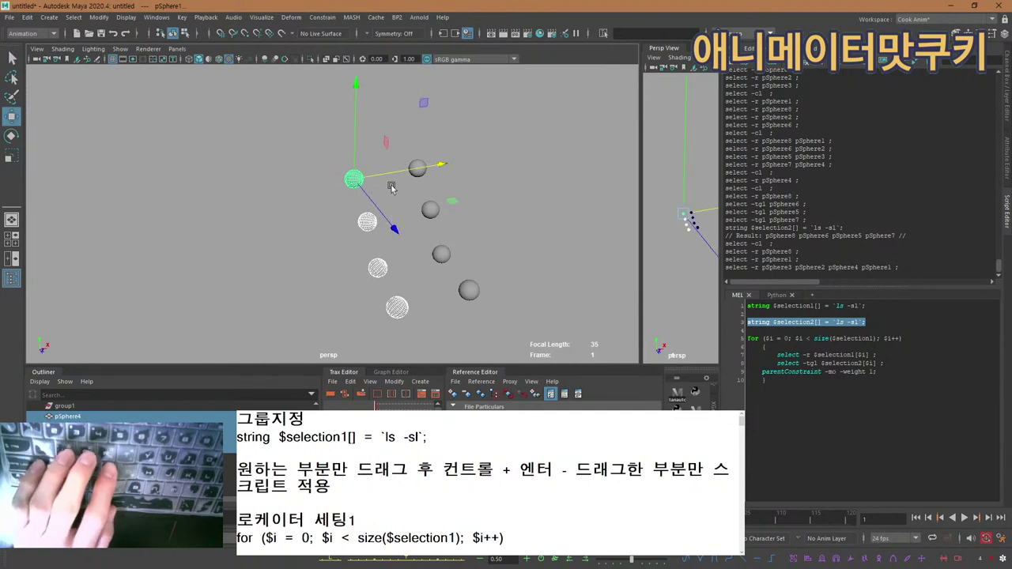
drag(386, 183, 324, 195)
key(ctrl+z)
click(480, 208)
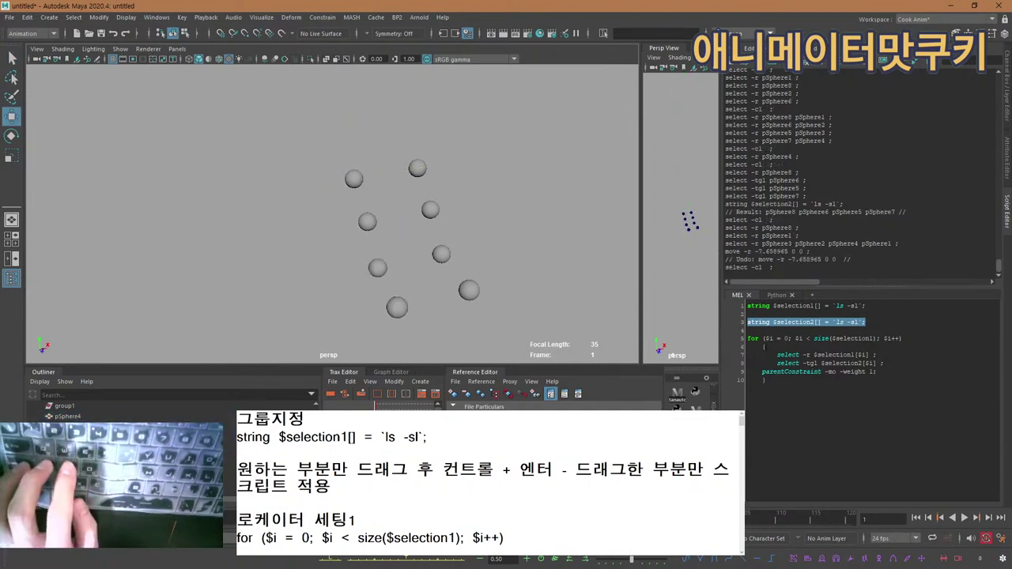
Execute only the for loop block to parent-constrain each $selection2 sphere to its matching $selection1 sphere.
click(761, 338)
drag(791, 381, 748, 338)
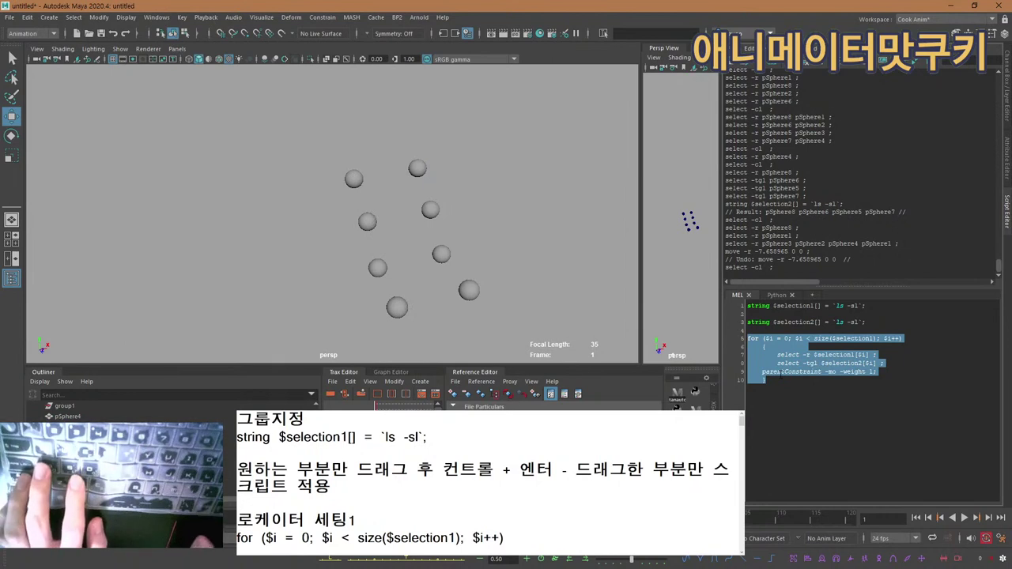
key(ctrl+Return)
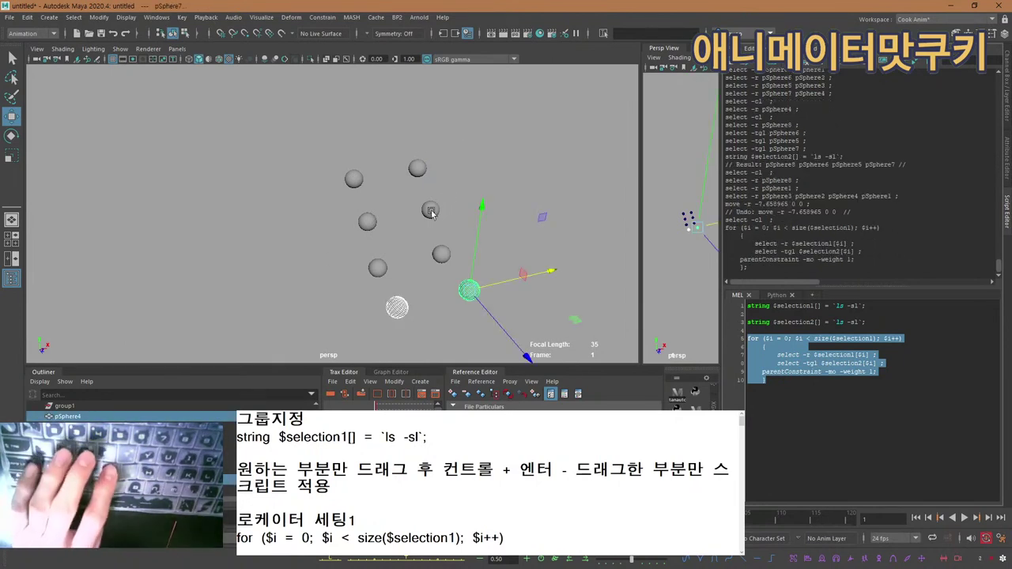
Inspect the channel attributes of pSphere4, pSphere7, pSphere5, pSphere6 and pSphere8 for parent constraint nodes.
click(466, 176)
click(396, 308)
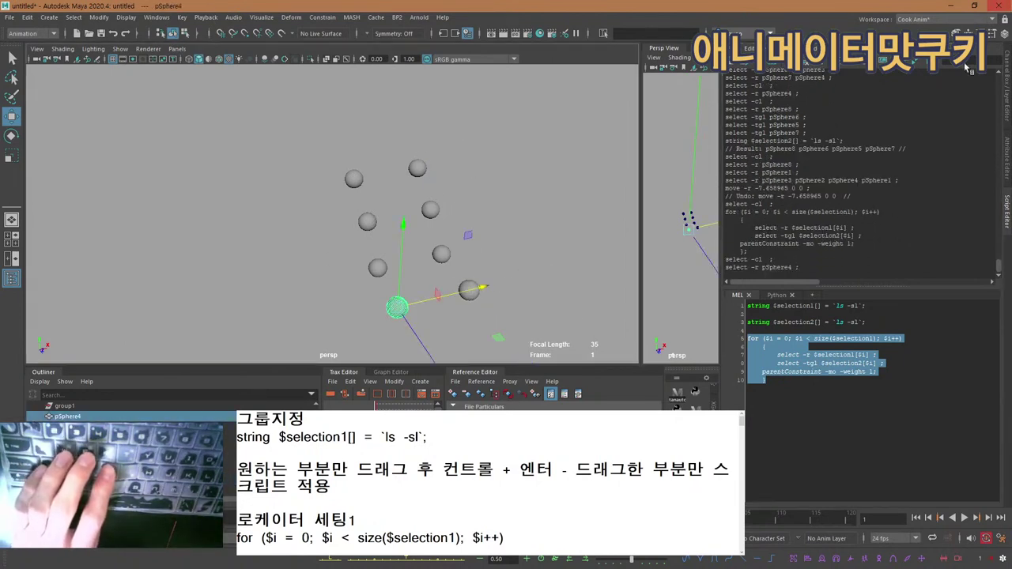
click(1002, 88)
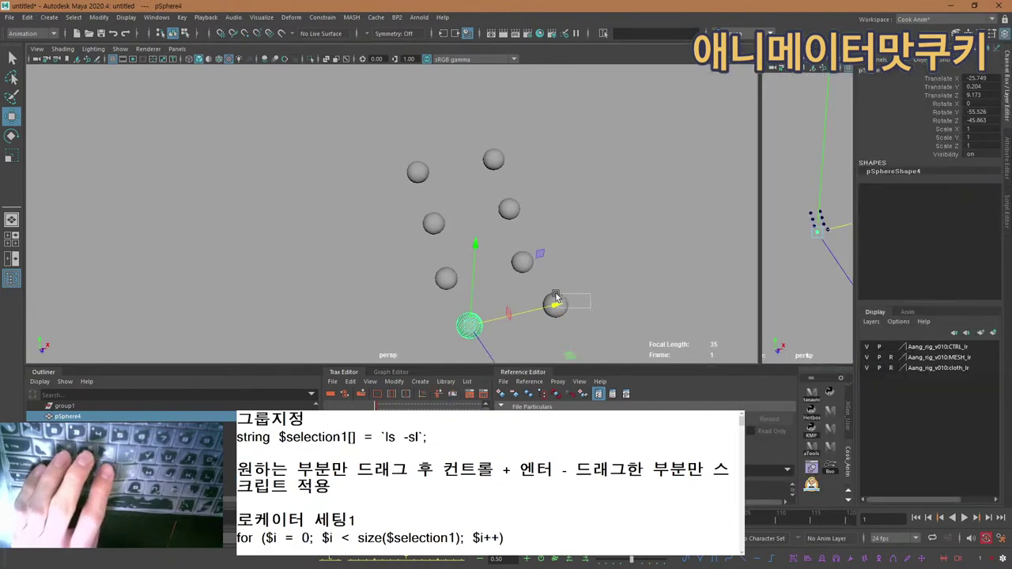
click(554, 302)
click(523, 264)
click(500, 209)
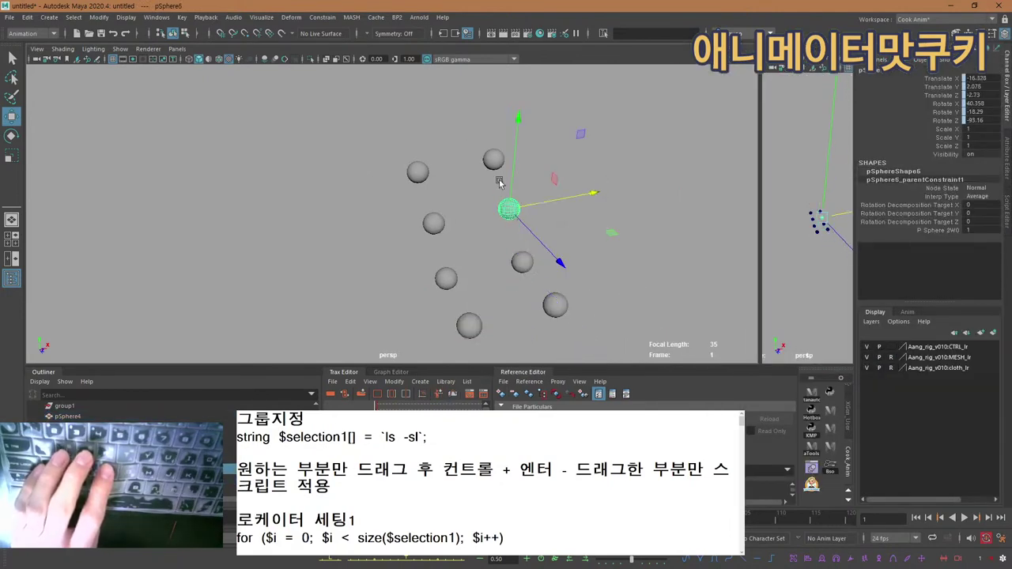
key(q)
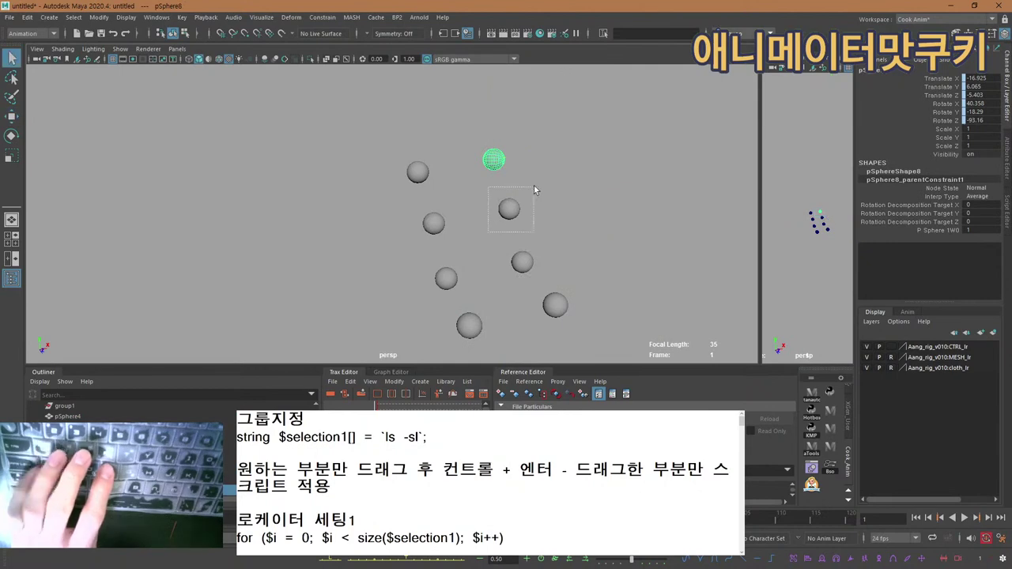
click(490, 160)
Review the constrained pairs pSphere1–pSphere8, pSphere2–pSphere6, pSphere3–pSphere5 and pSphere4–pSphere7 by selecting each pair, then highlight the for loop in the script.
click(418, 172)
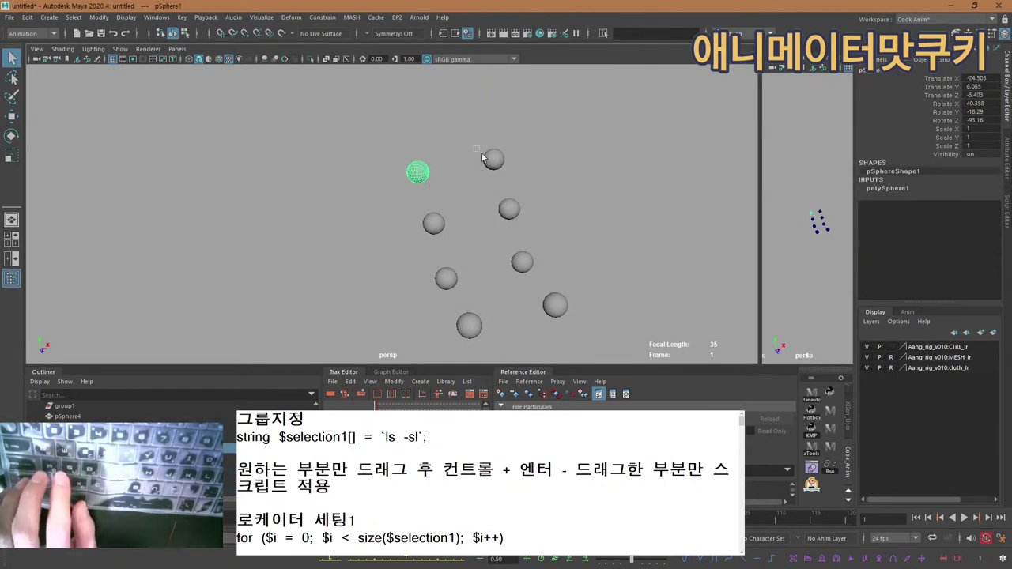
shift+click(492, 160)
click(434, 224)
shift+click(509, 210)
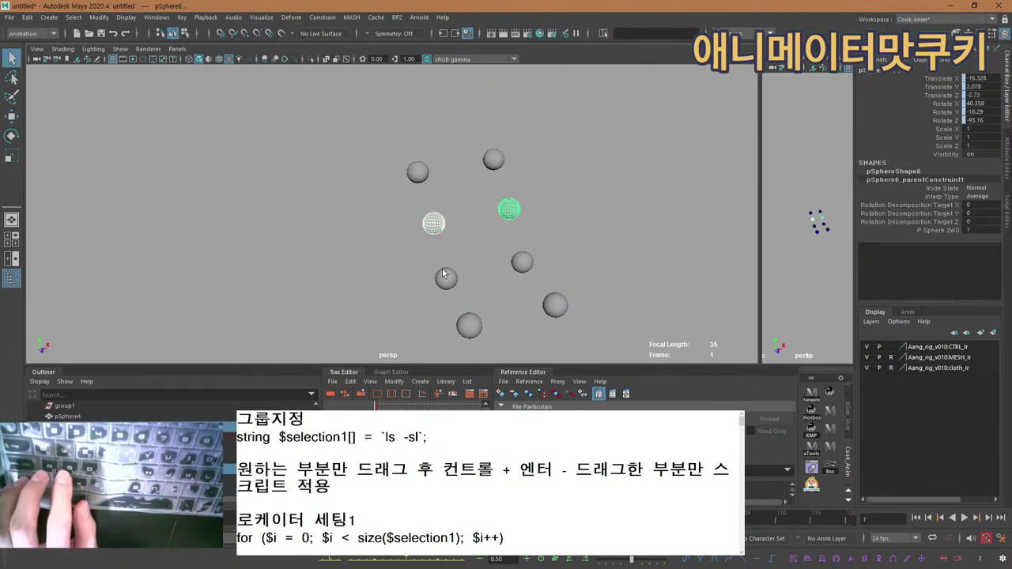
drag(453, 276, 454, 278)
shift+click(522, 262)
click(469, 325)
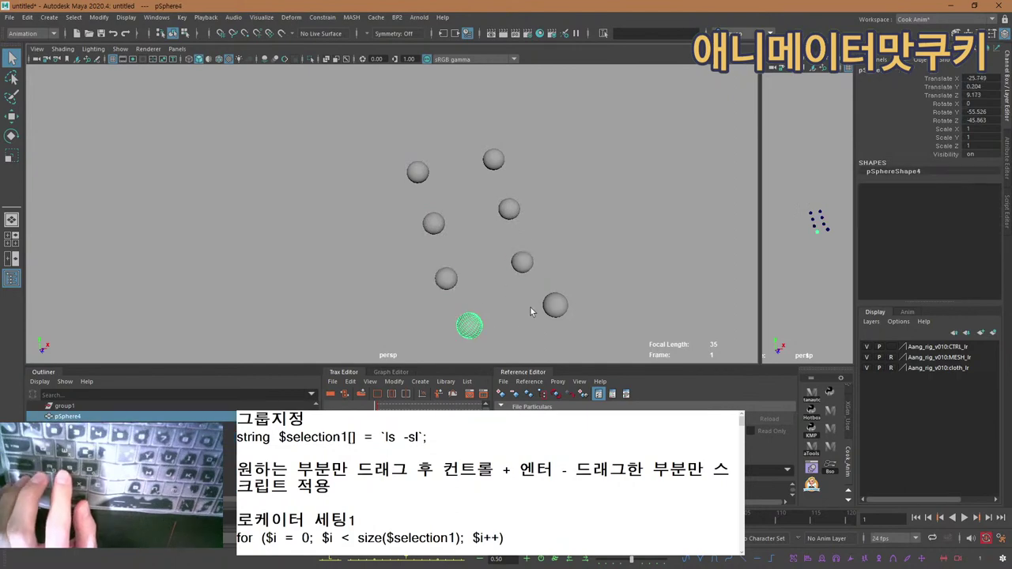
shift+click(555, 305)
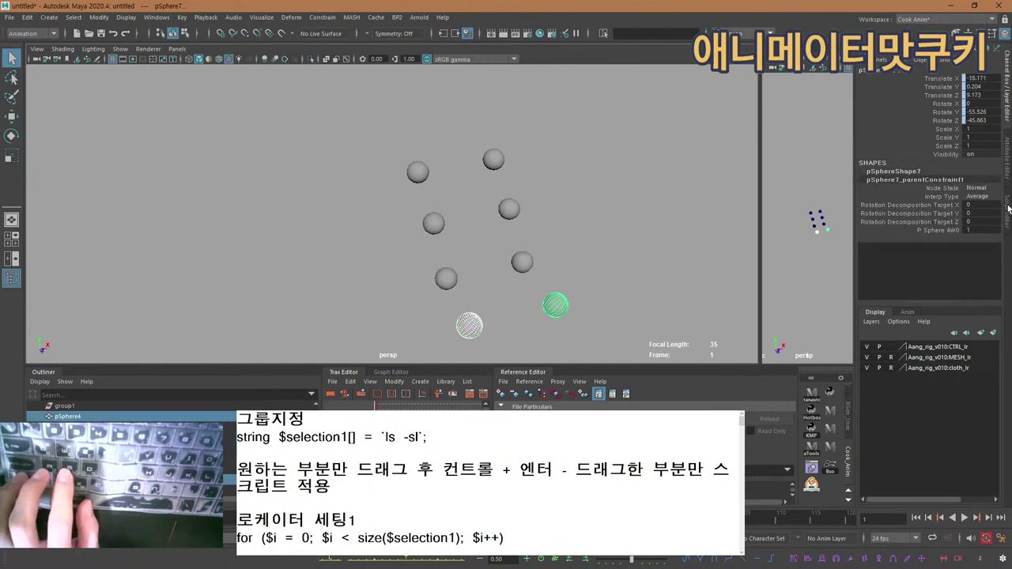
click(1008, 208)
drag(773, 381, 743, 342)
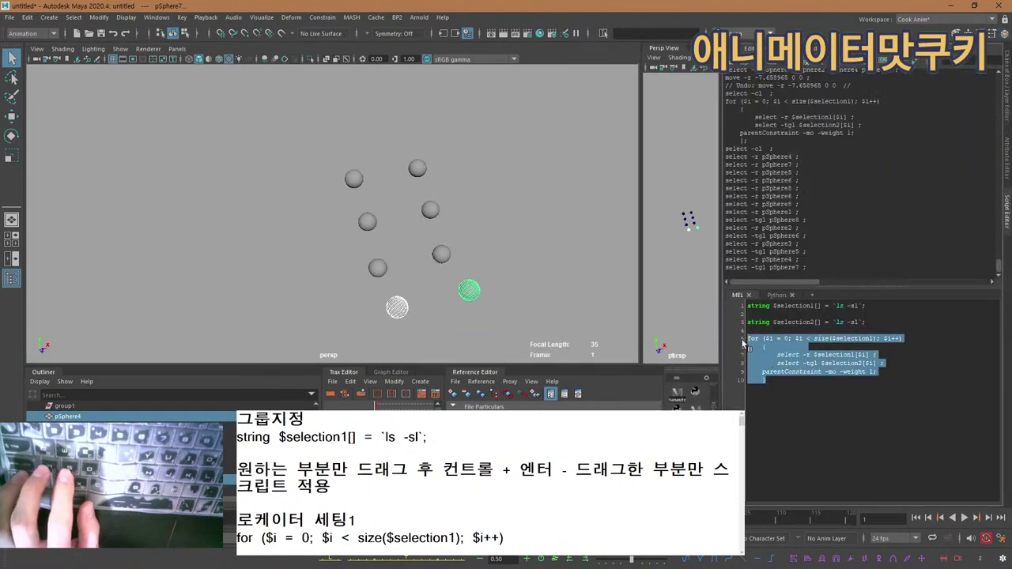
Try moving pSphere1 to pSphere4 together by about -6.18 along X and undo the move.
click(400, 335)
drag(399, 325, 315, 174)
key(w)
drag(411, 169, 291, 205)
key(ctrl+z)
Test-move pSphere2, pSphere3 and pSphere4 individually along X by about -19.82, -21.29 and -16.5, undoing each move.
key(q)
click(369, 222)
key(w)
drag(381, 219, 192, 304)
key(ctrl+z)
click(379, 268)
drag(408, 261, 207, 318)
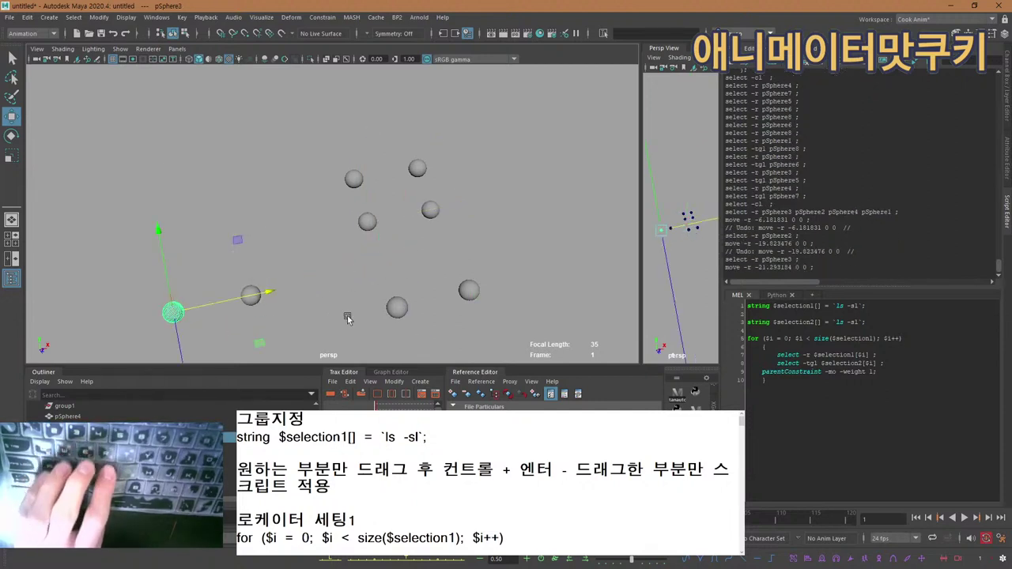
key(ctrl+z)
click(397, 308)
drag(424, 301, 251, 343)
key(ctrl+z)
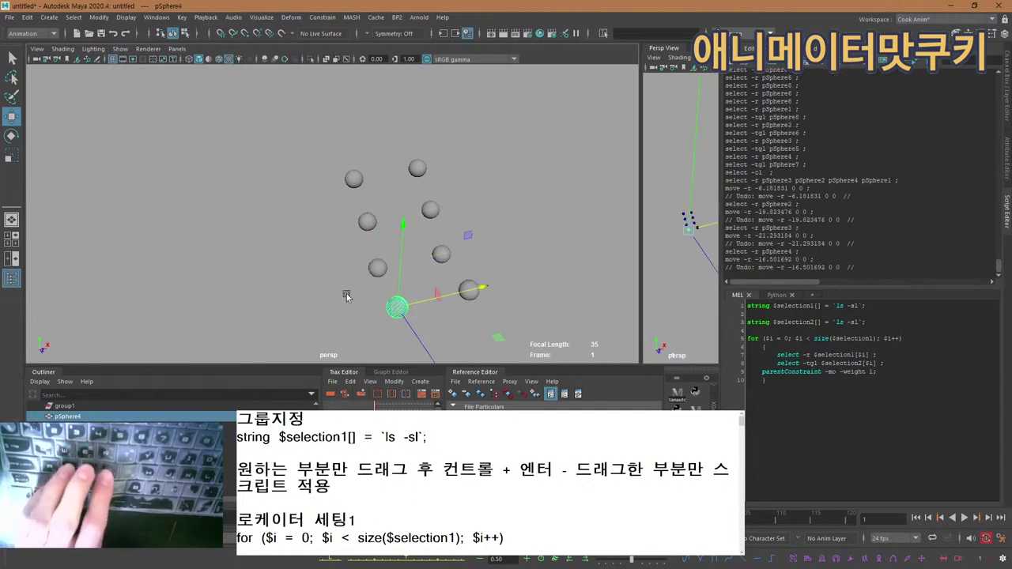
Test-move pSphere2 by about -28.72 and pSphere1 by about -20.06 along X, undoing each move.
click(368, 221)
middle_drag(404, 207, 197, 252)
key(ctrl+z)
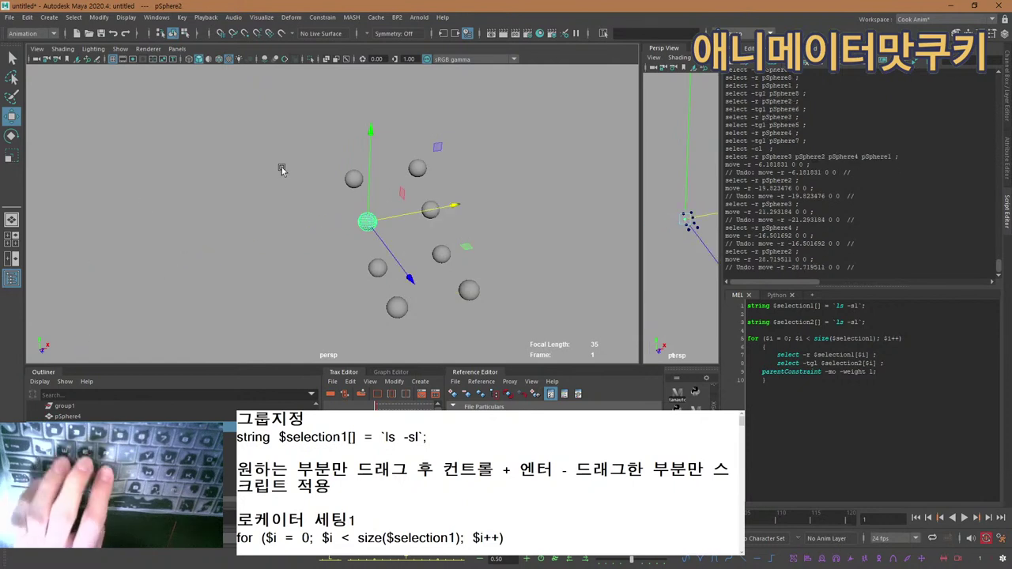
click(348, 183)
click(355, 184)
drag(383, 170, 249, 208)
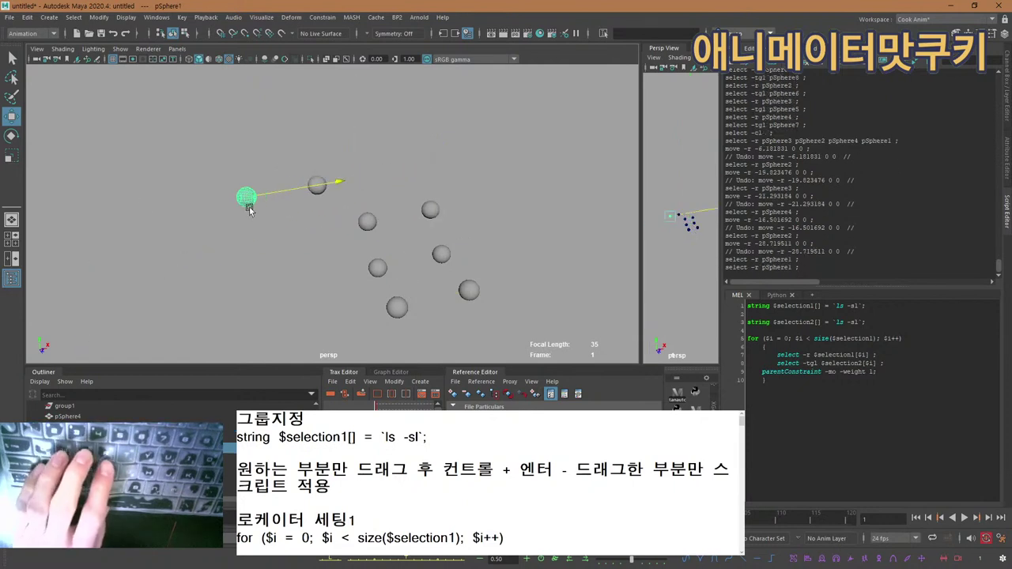
middle_drag(248, 209, 247, 211)
key(ctrl+z)
Try rotating pSphere1 by about 88.7 degrees around Z and undo the rotation.
key(e)
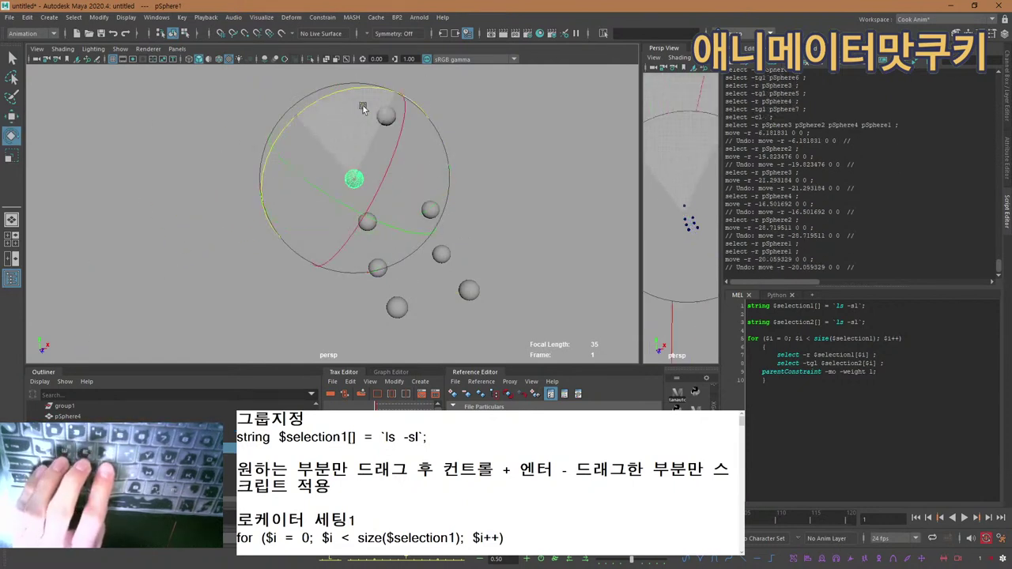
middle_drag(363, 108, 284, 167)
key(ctrl+z)
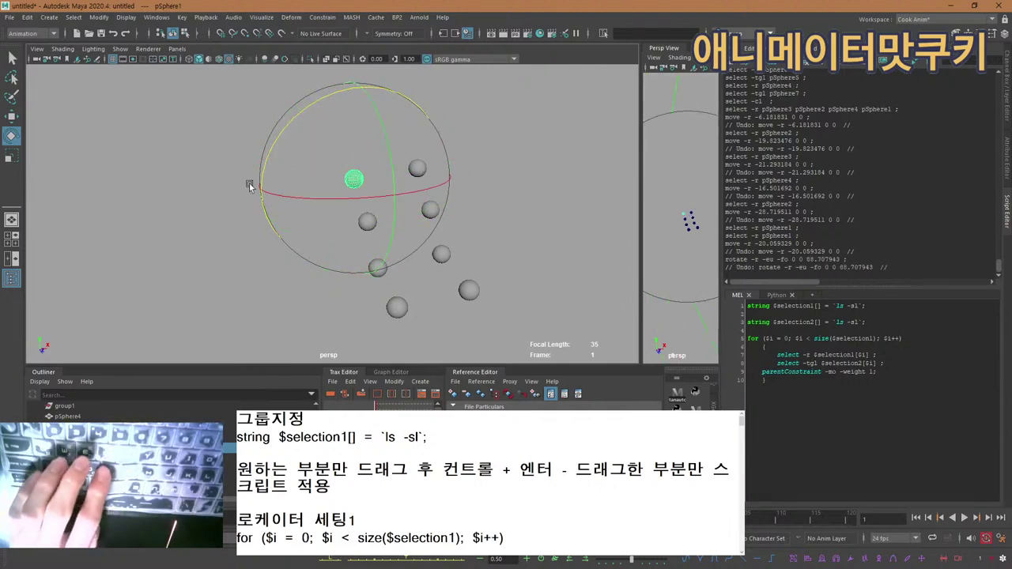
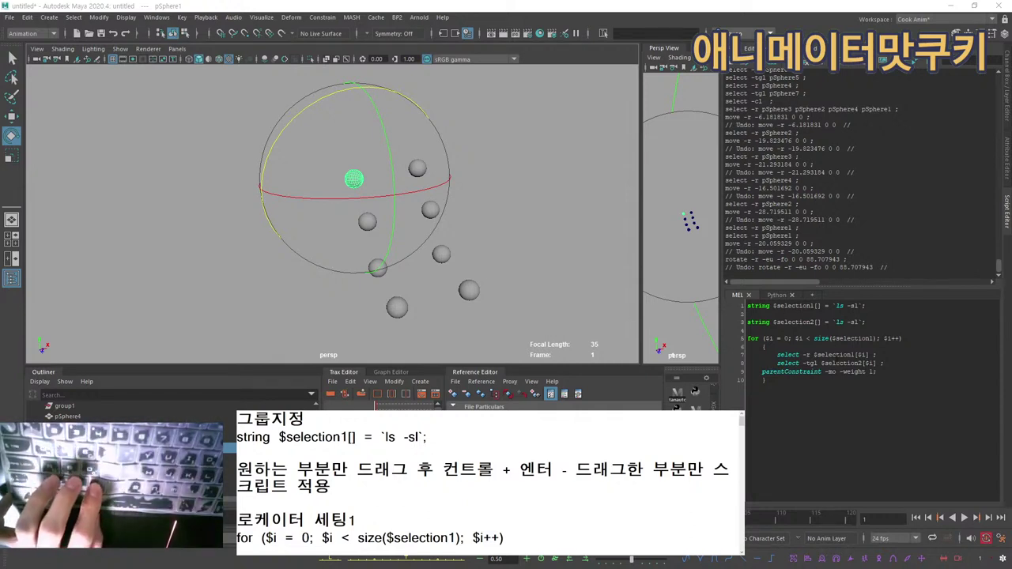
Delete the driving spheres pSphere1, pSphere2, pSphere3 and pSphere4.
click(506, 256)
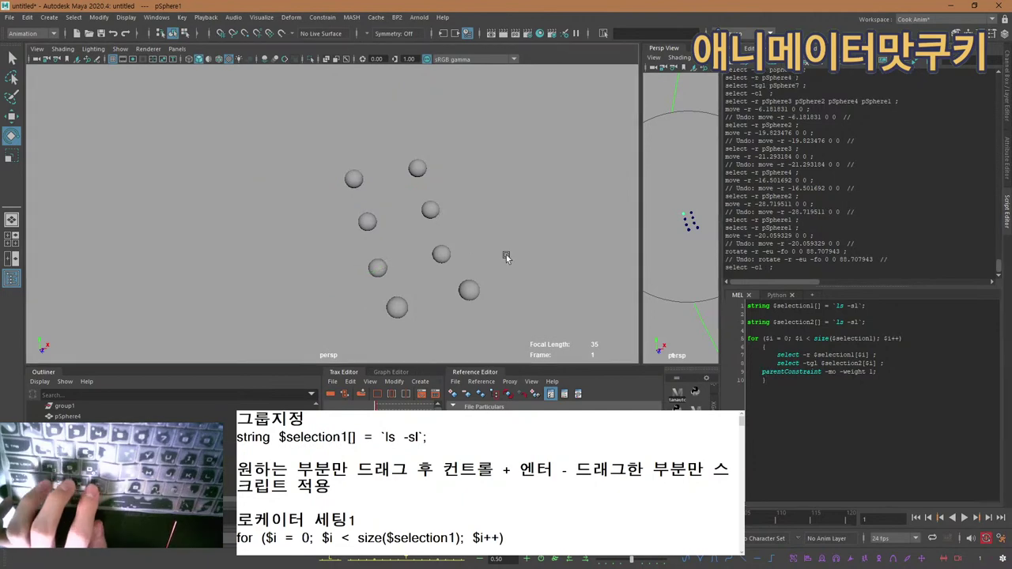
drag(391, 332, 289, 151)
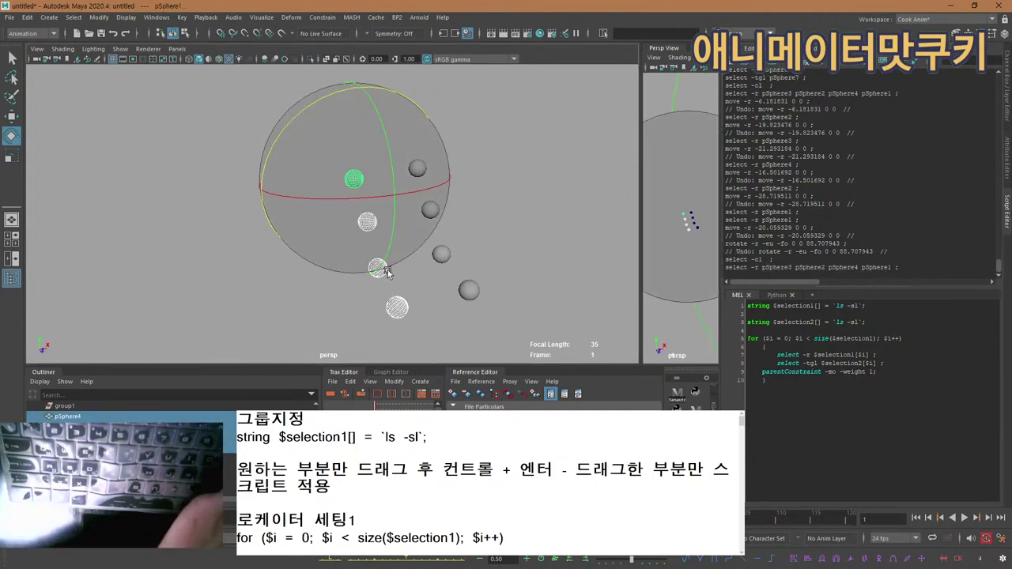
key(Delete)
Create a new sphere and move it by about -28.46 along X and -1.83 along Z, beside the four remaining spheres.
key(space)
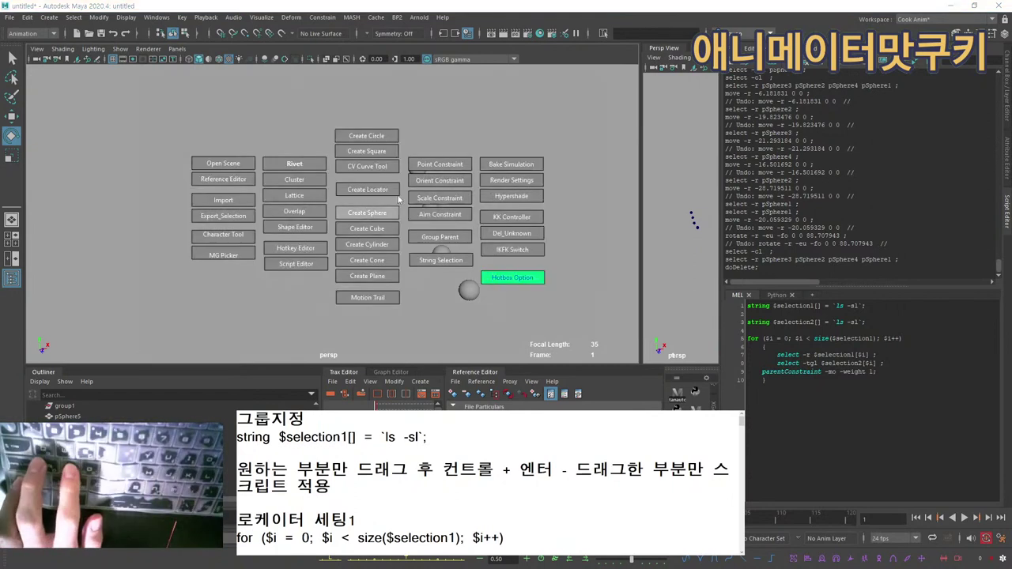
click(389, 220)
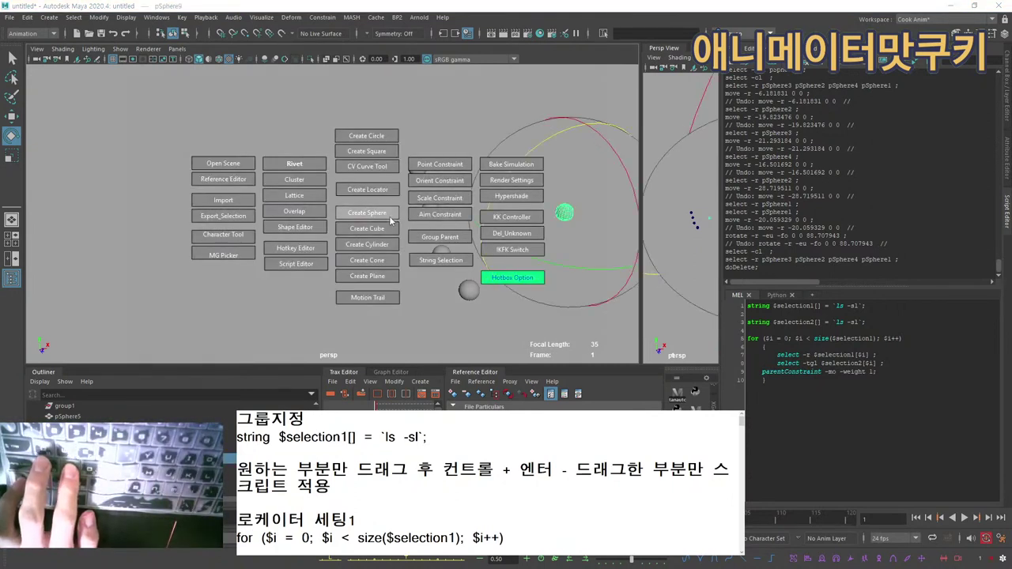
key(w)
drag(584, 207, 354, 247)
drag(352, 292, 346, 284)
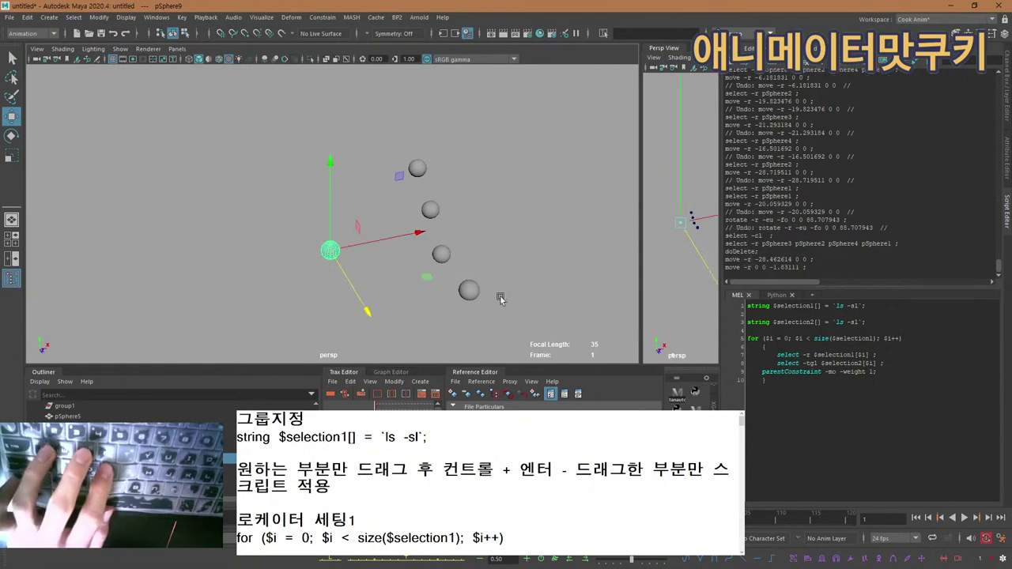
Replace $selection1[$i] with the new sphere's name, pSphere9, in the for loop's select -r line.
drag(500, 298, 402, 110)
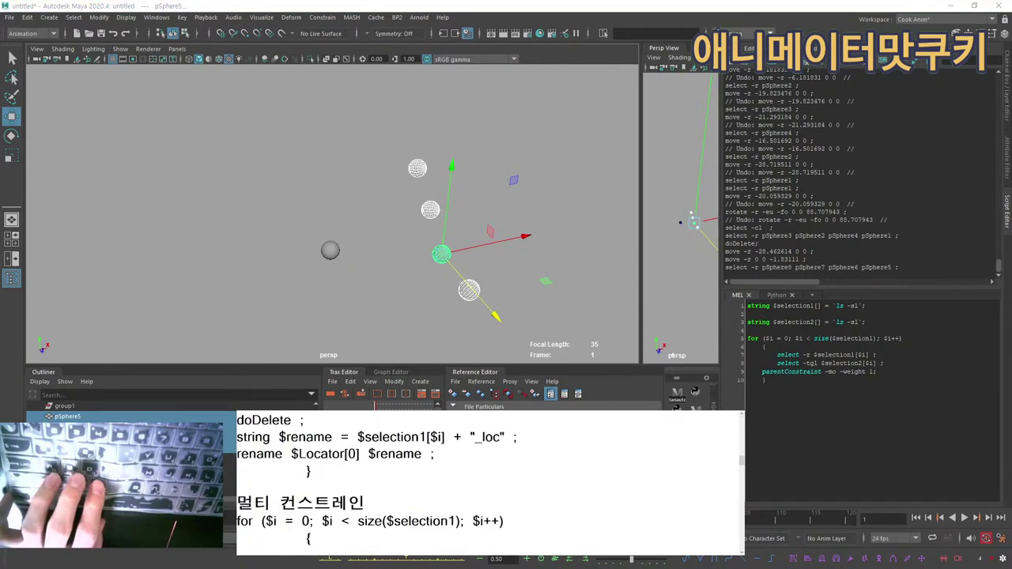
click(818, 404)
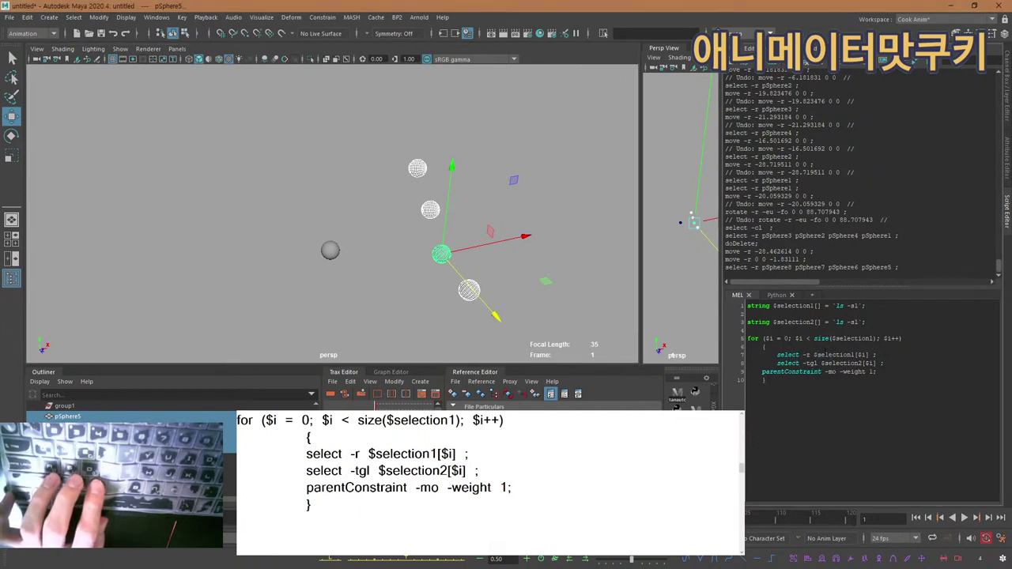
drag(779, 355, 858, 355)
click(826, 355)
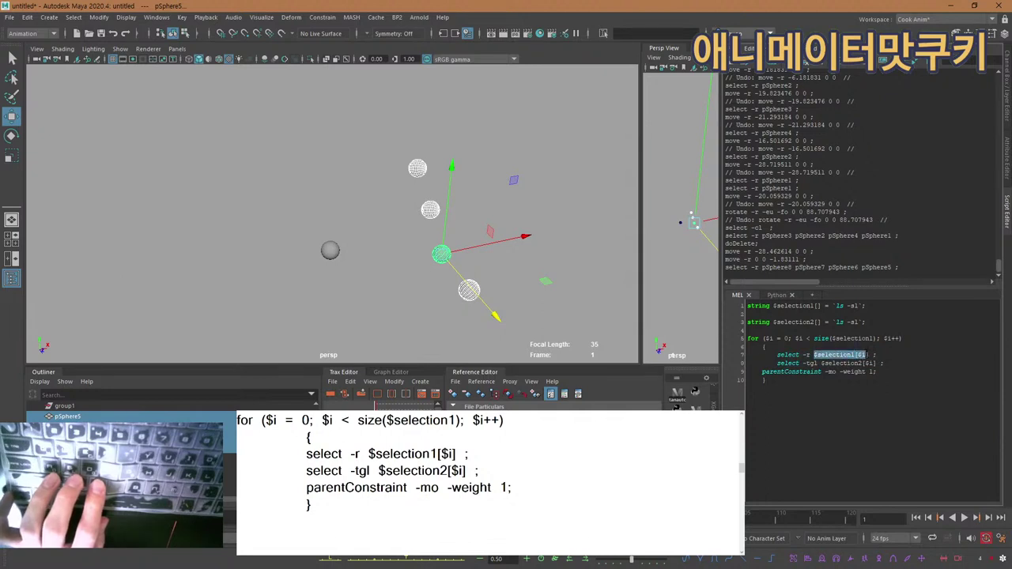
drag(253, 231, 328, 274)
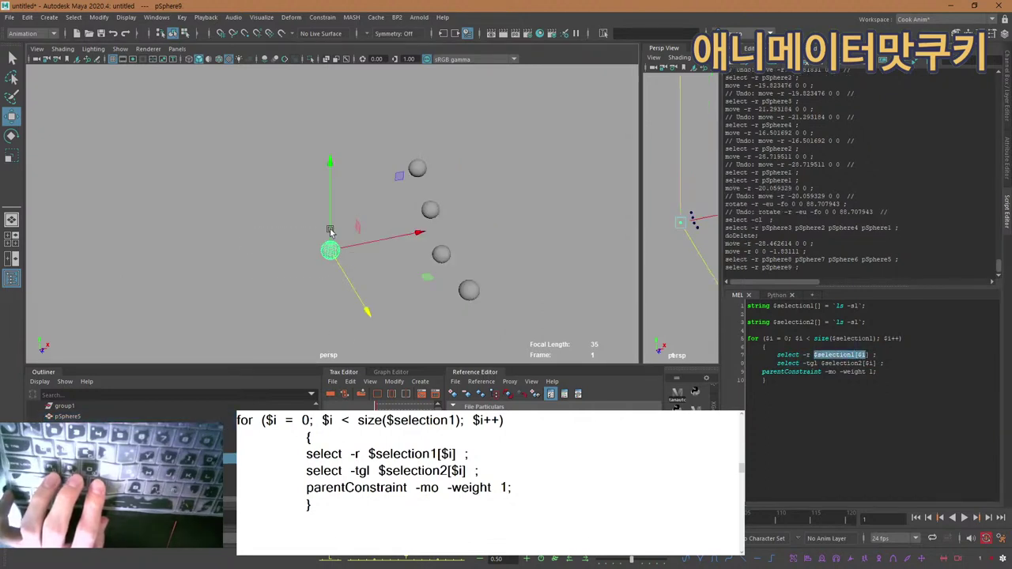
click(1008, 95)
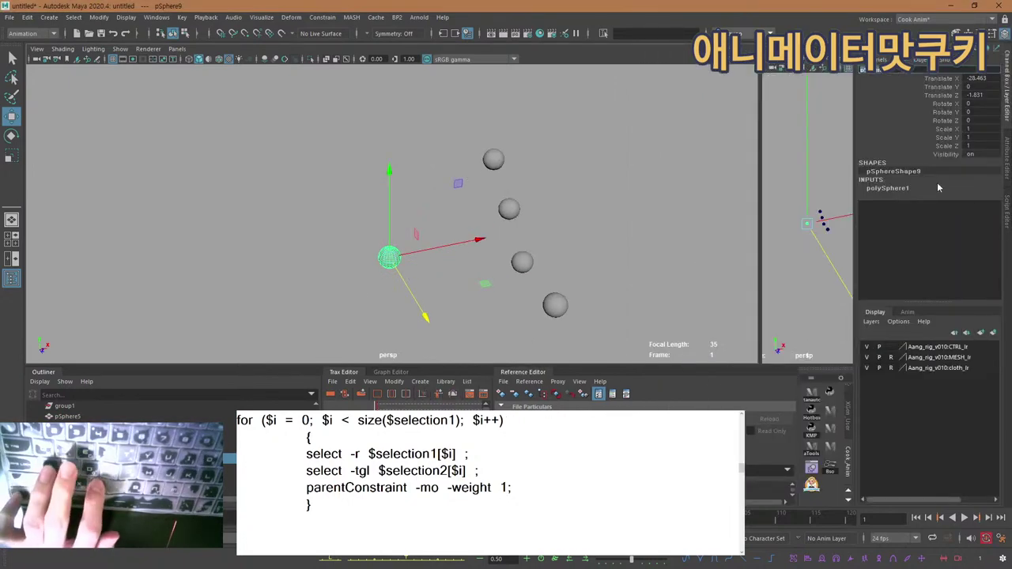
click(1005, 218)
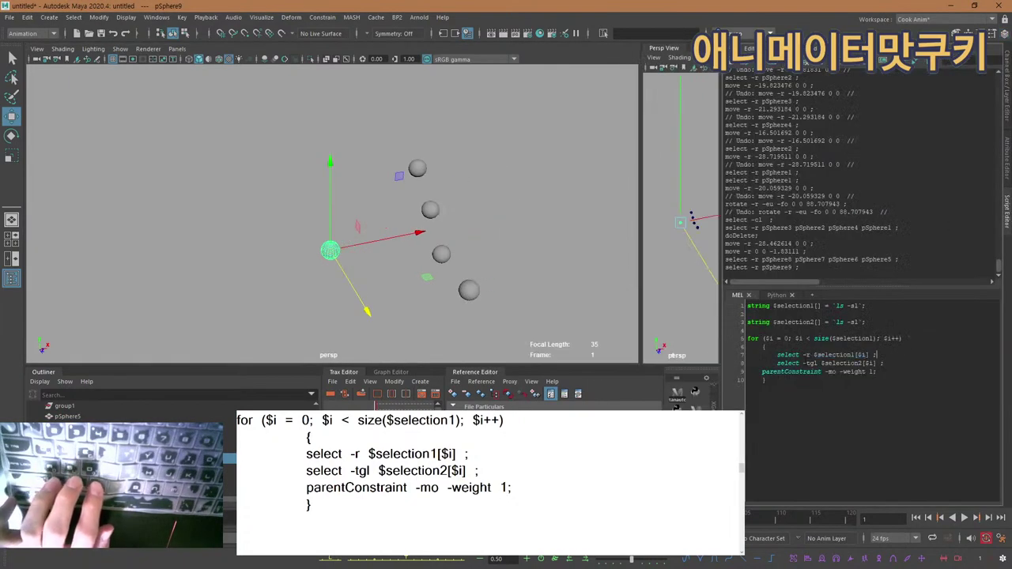
drag(814, 354, 869, 354)
text(pSphere9)
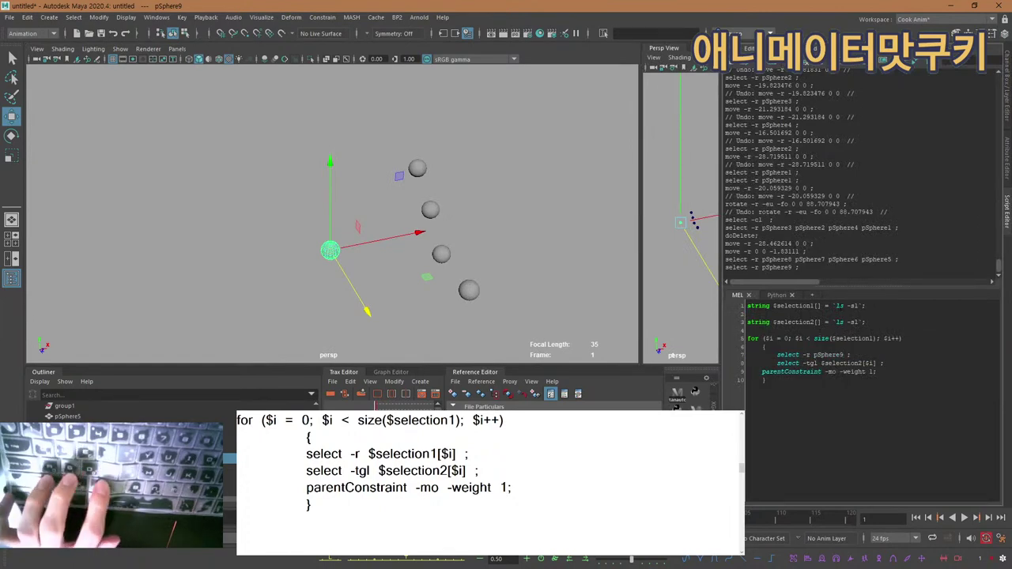
Select pSphere8, pSphere6, pSphere5 and pSphere7 in that order, try duplicating them and undo the duplication.
click(492, 317)
drag(456, 147, 397, 191)
shift+drag(480, 196, 450, 274)
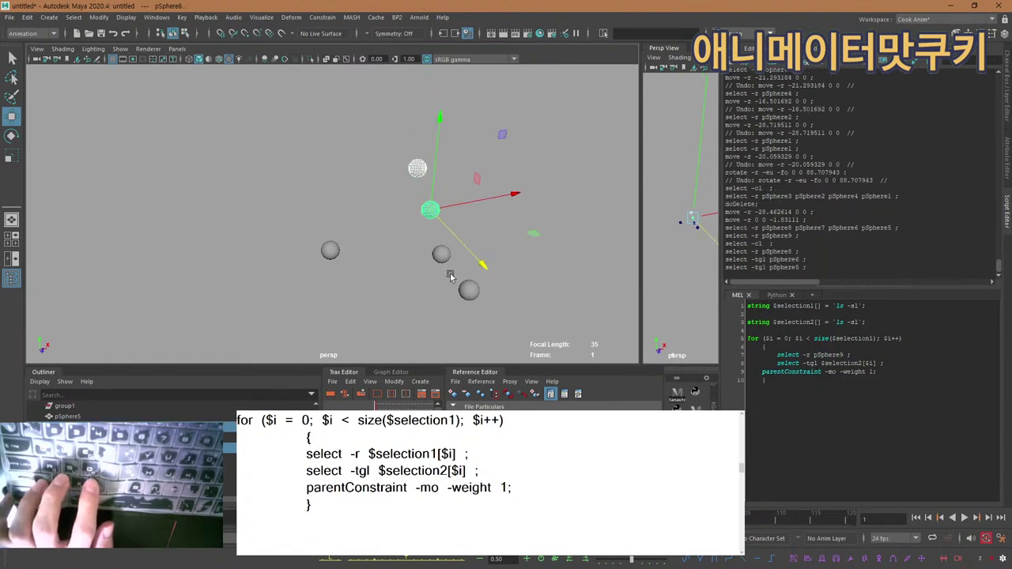
shift+click(469, 290)
key(shift+d)
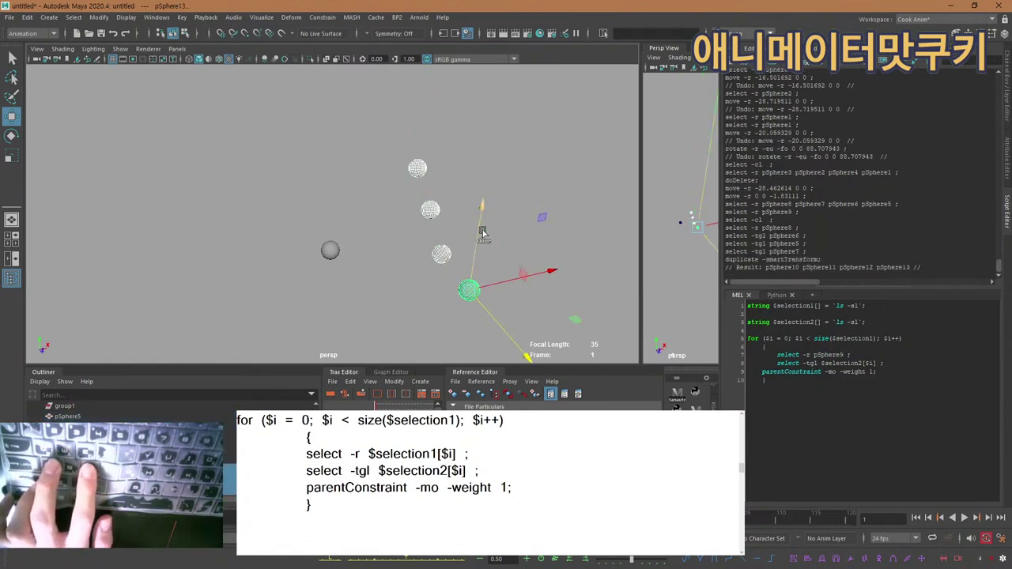
key(ctrl+z)
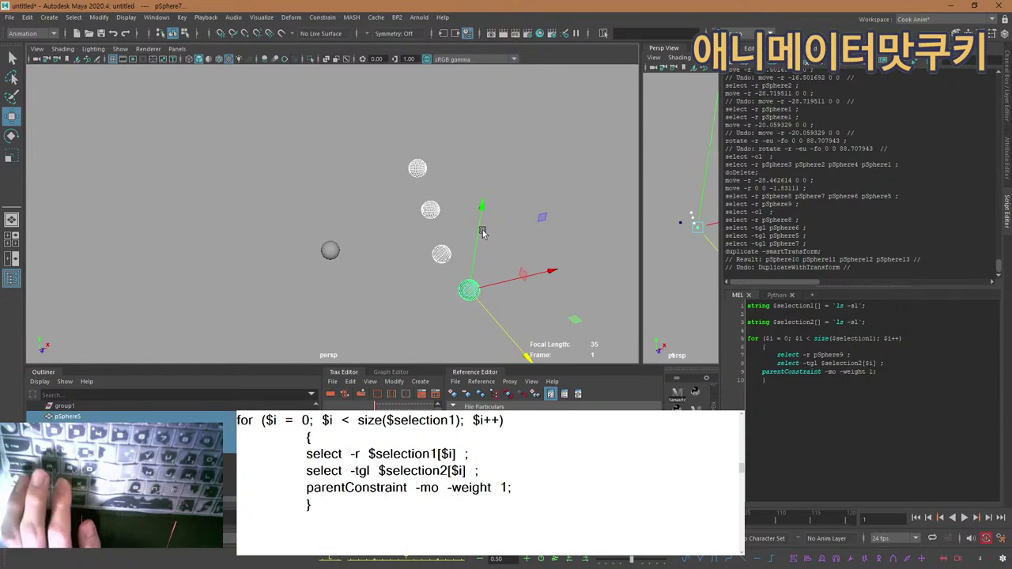
Run the String Selection command on the four selected spheres and clear the selection.
key(space)
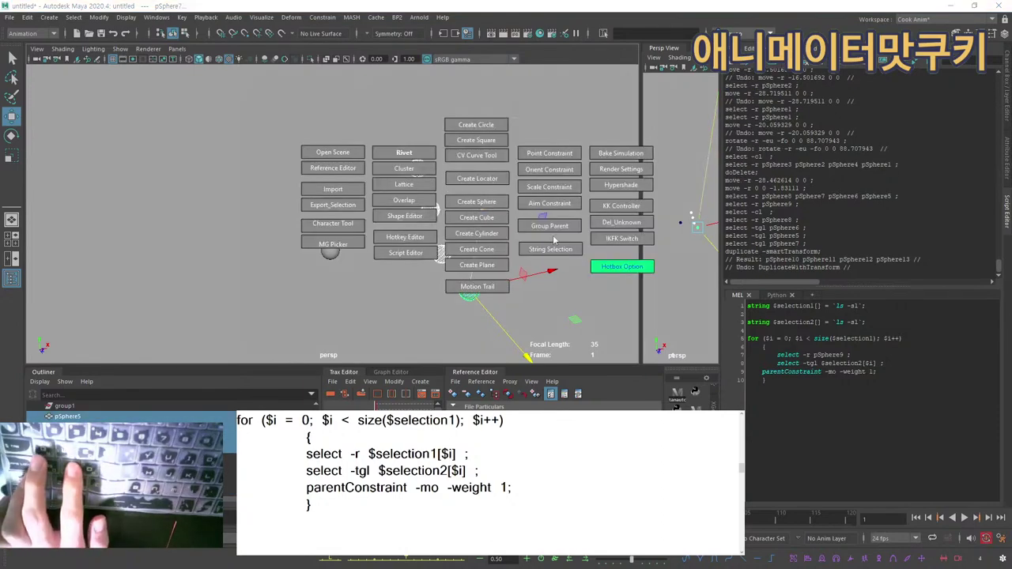
click(547, 251)
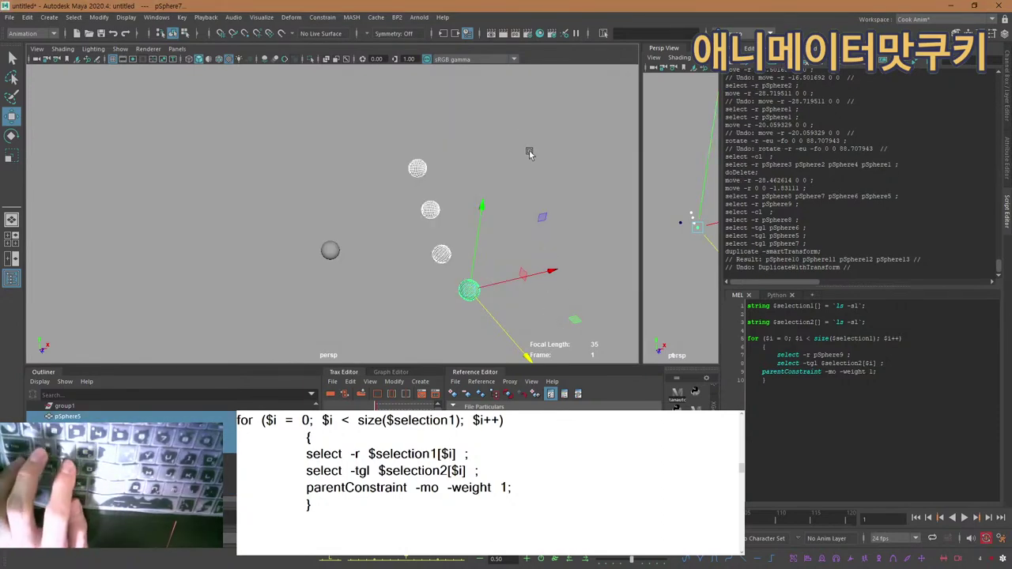
click(619, 330)
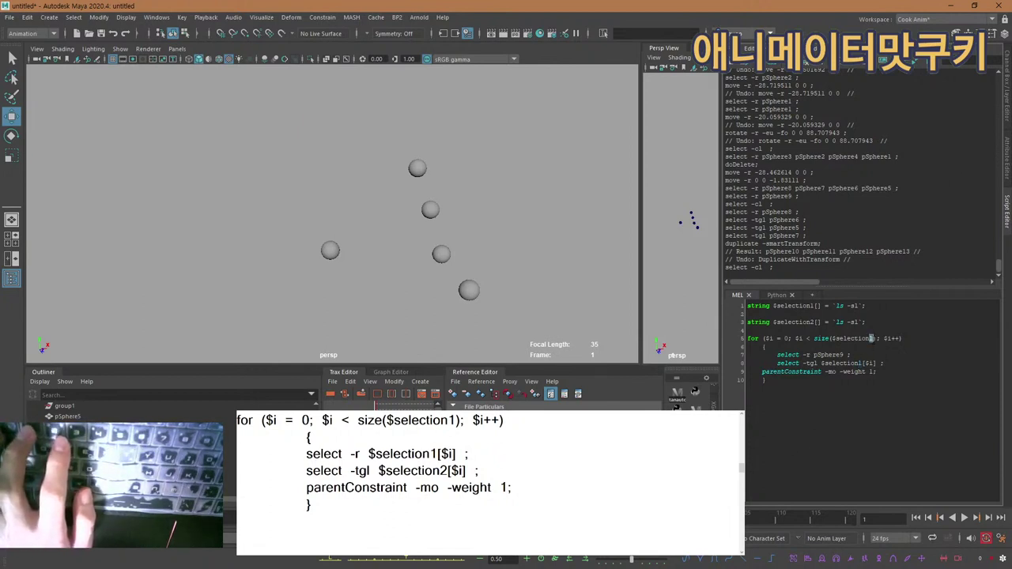
Select pSphere8, pSphere6 and pSphere5 in that order, try moving them about 4.15 along Z and undo the move.
click(417, 168)
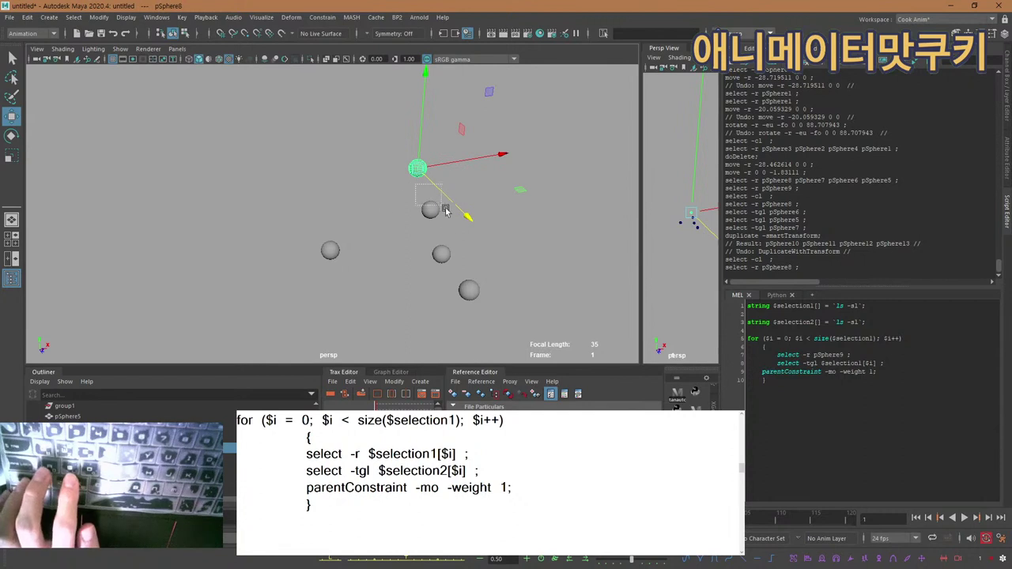
shift+click(433, 208)
shift+click(441, 255)
shift+drag(462, 282, 482, 298)
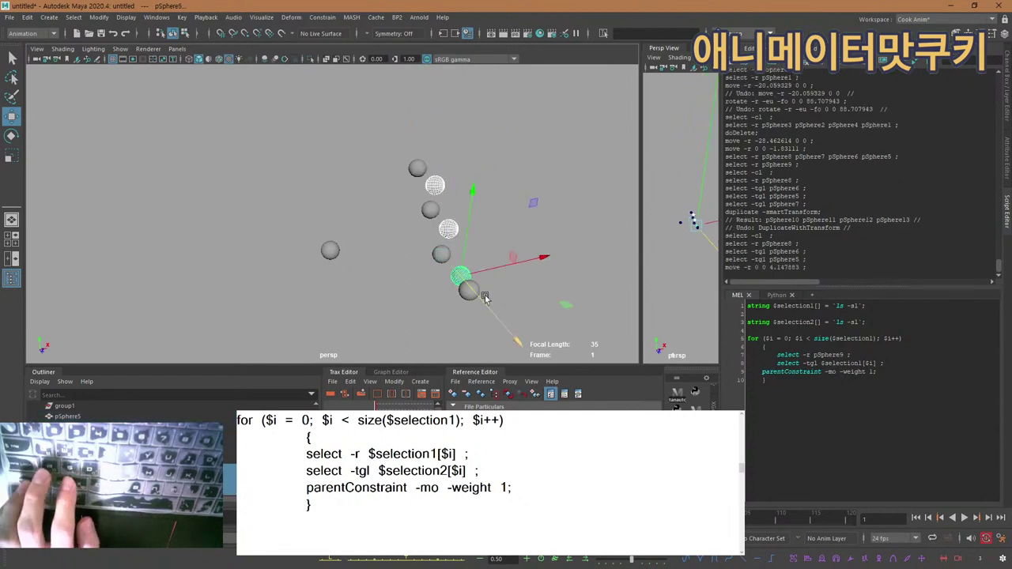
key(ctrl+z)
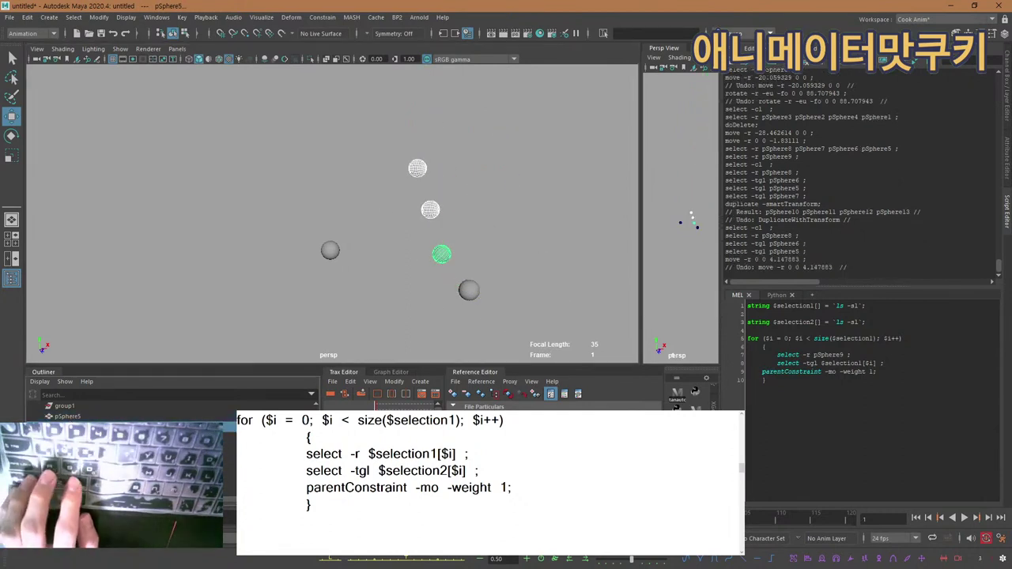
Select the range from pSphere6 to pSphere9, switch to pSphere5 alone, try deleting it and undo the deletion.
click(429, 209)
shift+click(115, 458)
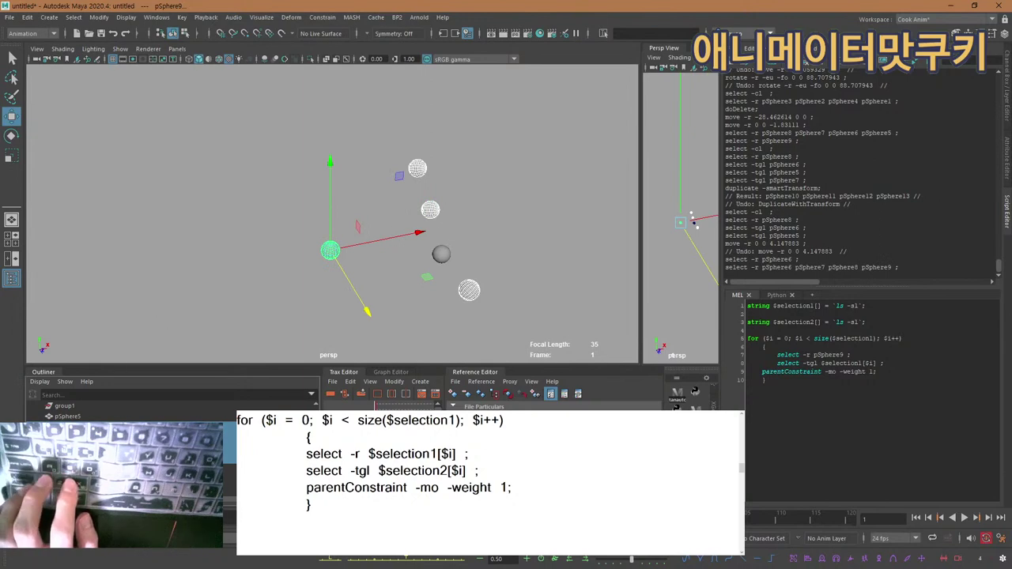
click(116, 416)
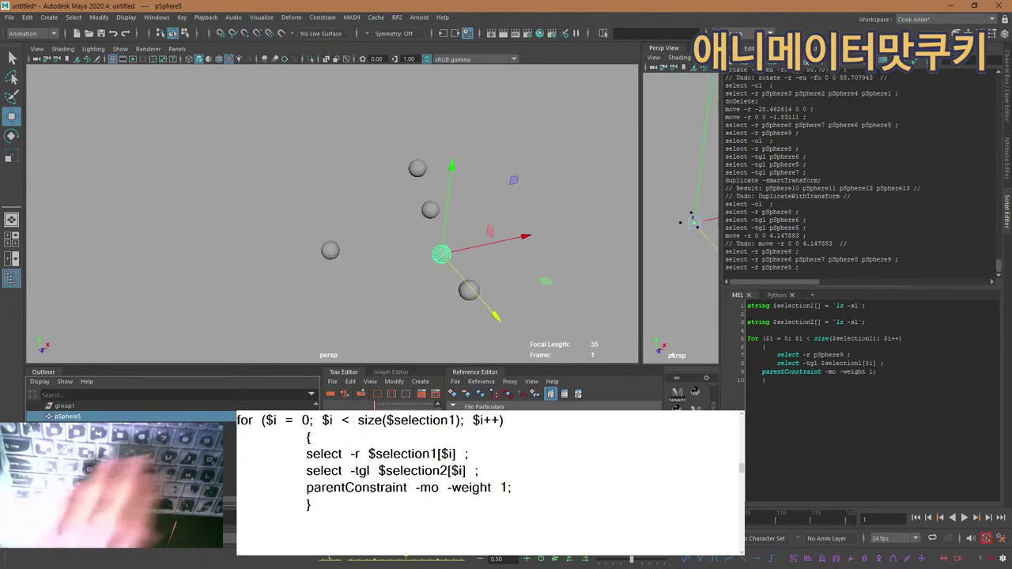
key(Delete)
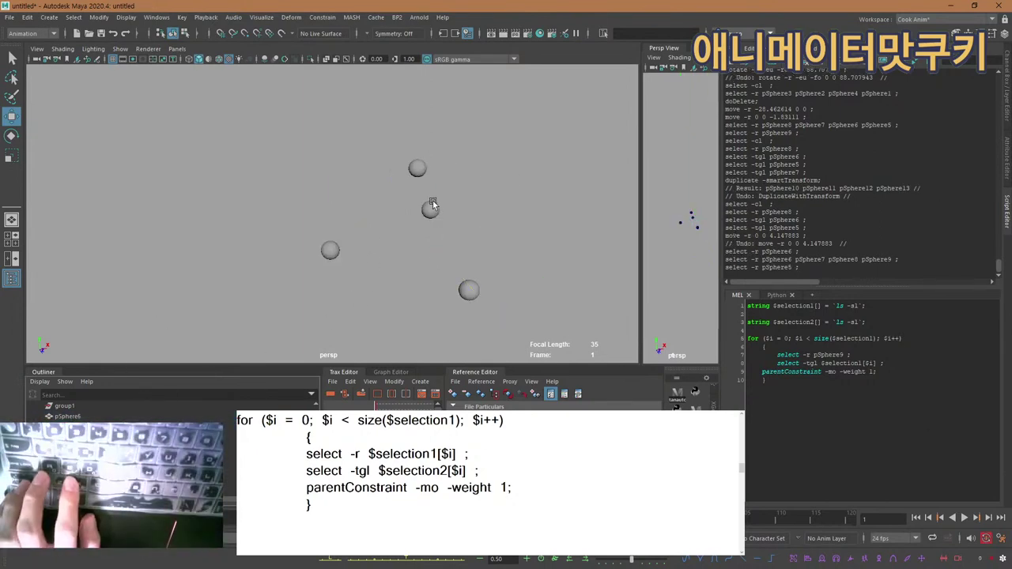
key(ctrl+z)
Select pSphere5, then add pSphere6, pSphere7 and pSphere8 to the selection in that order.
click(418, 168)
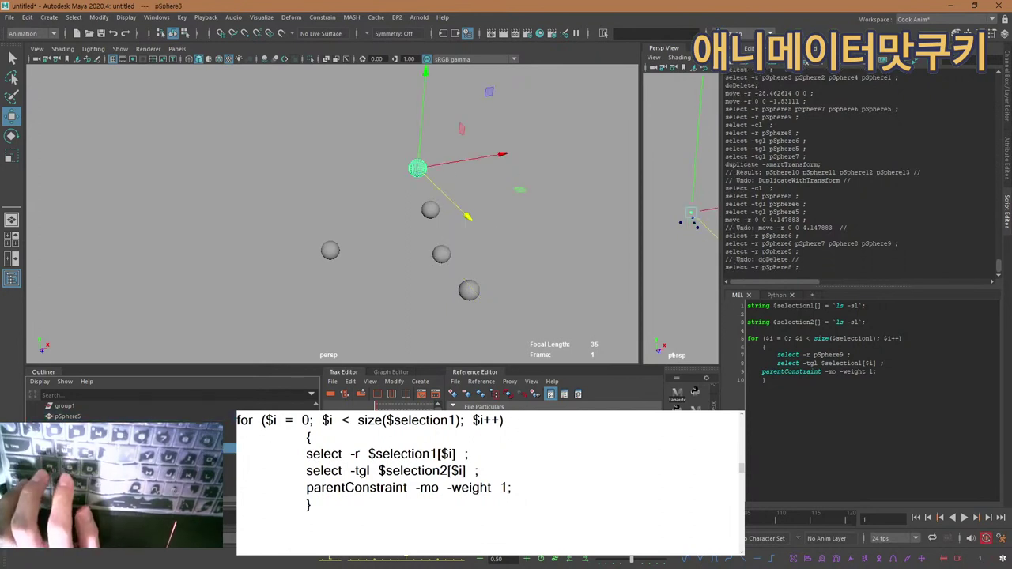
click(331, 251)
click(417, 168)
click(441, 254)
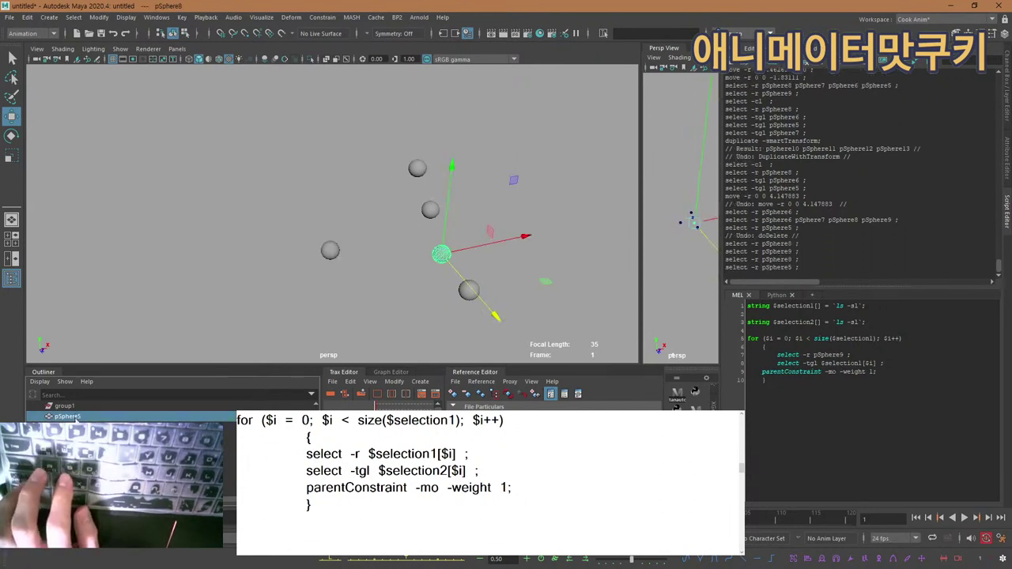
ctrl+shift+click(429, 209)
ctrl+click(119, 448)
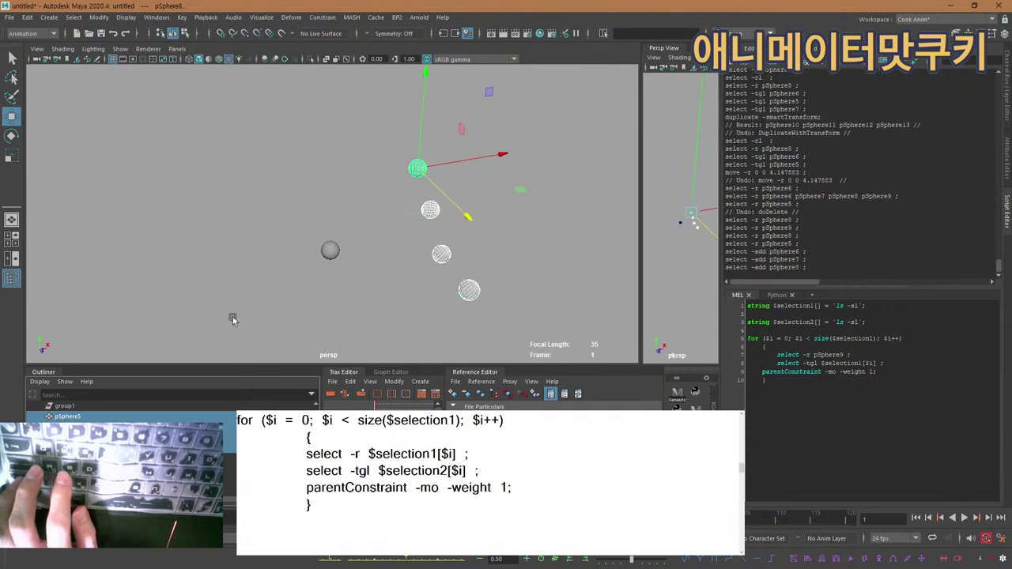
Clear the sphere selection and execute the MEL script whose loop parent-constrains the $selection1 objects to pSphere9.
key(space)
click(508, 283)
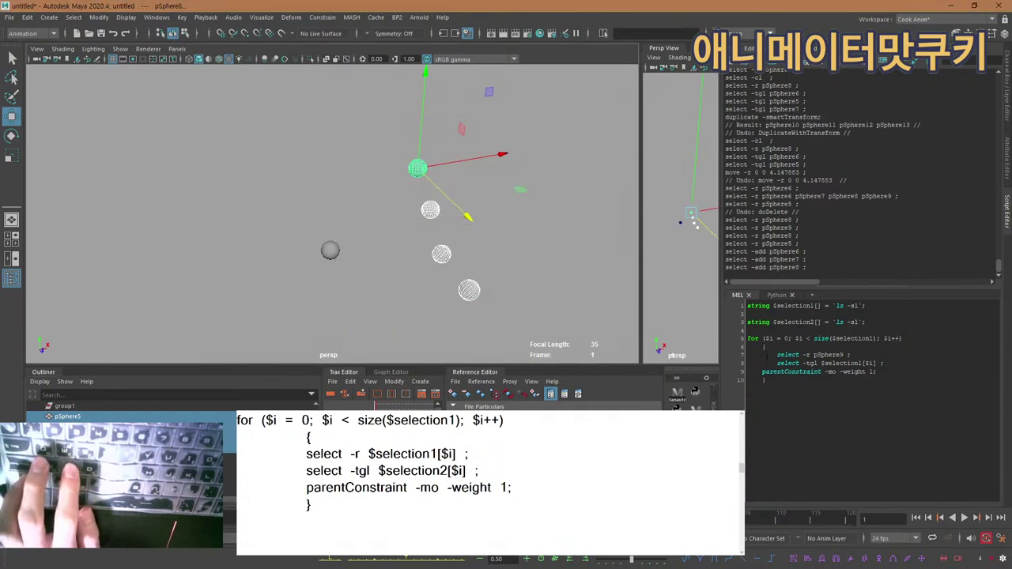
click(899, 373)
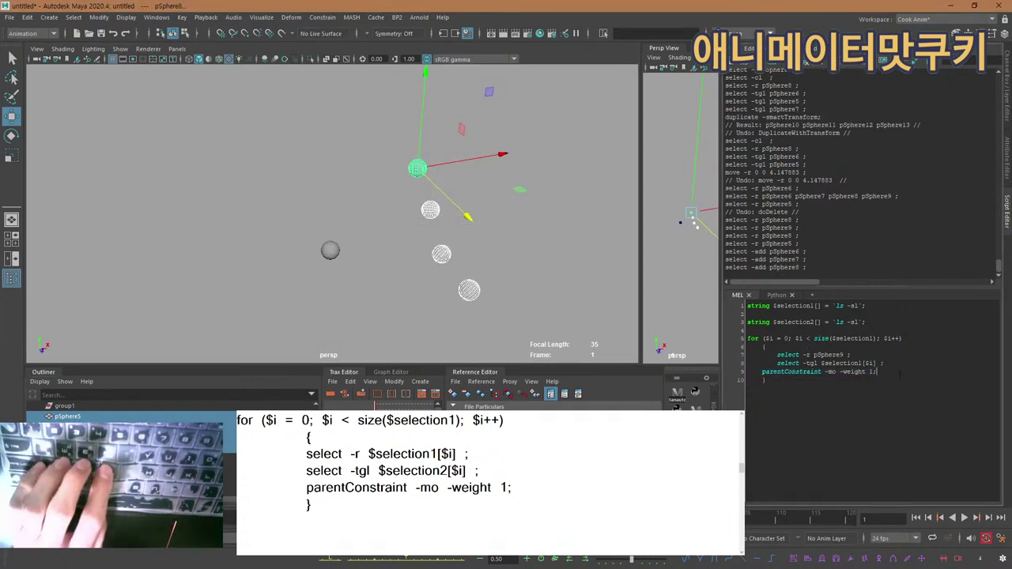
click(477, 220)
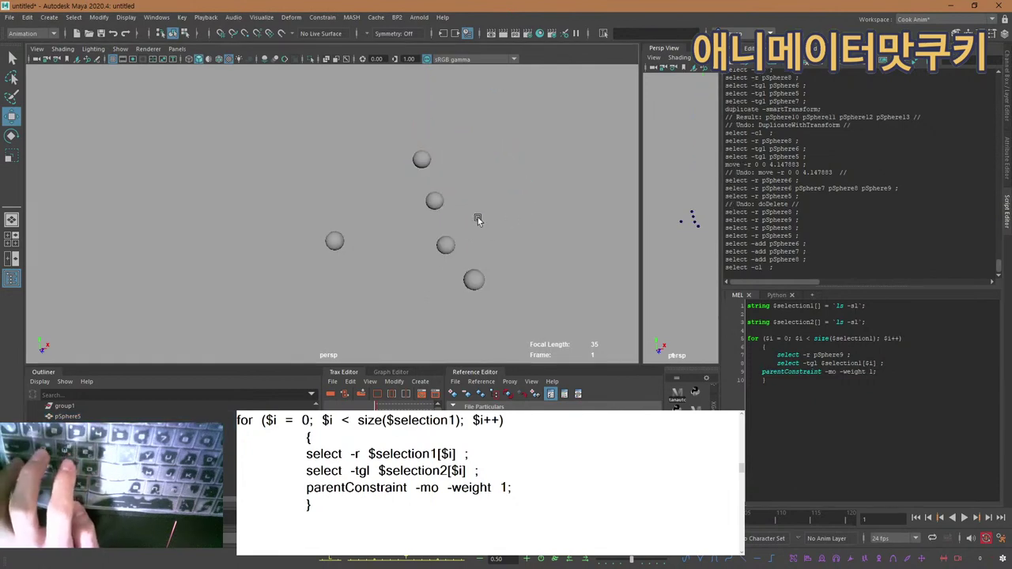
key(ctrl+Return)
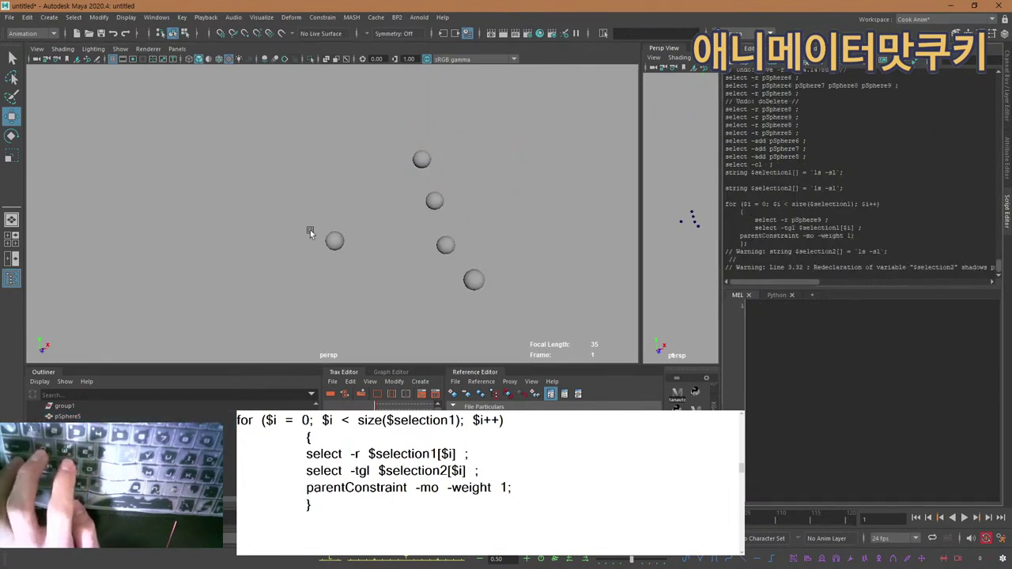
Test the constraint by moving pSphere9 about -17.75 along X, and undo the move.
click(335, 240)
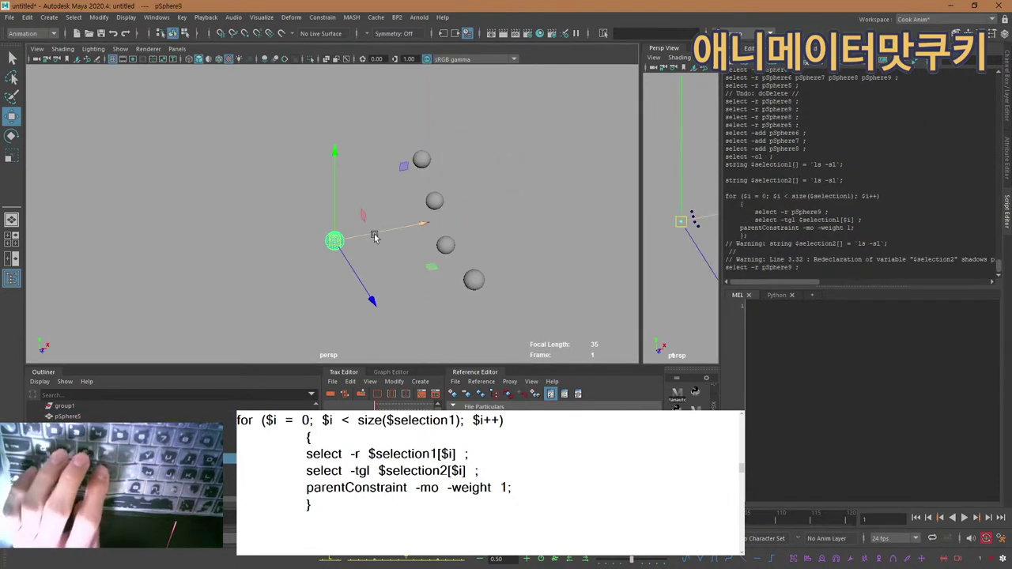
drag(375, 232, 295, 274)
key(ctrl+z)
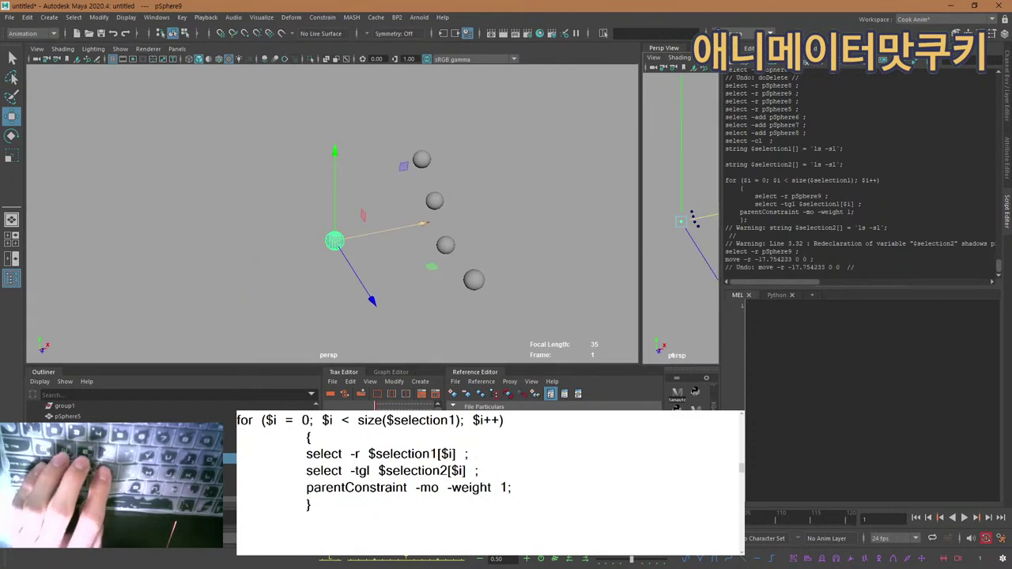
Inspect the channel values of pSphere7, pSphere5, pSphere6, pSphere8 and pSphere9 one after another for constraints.
click(1005, 110)
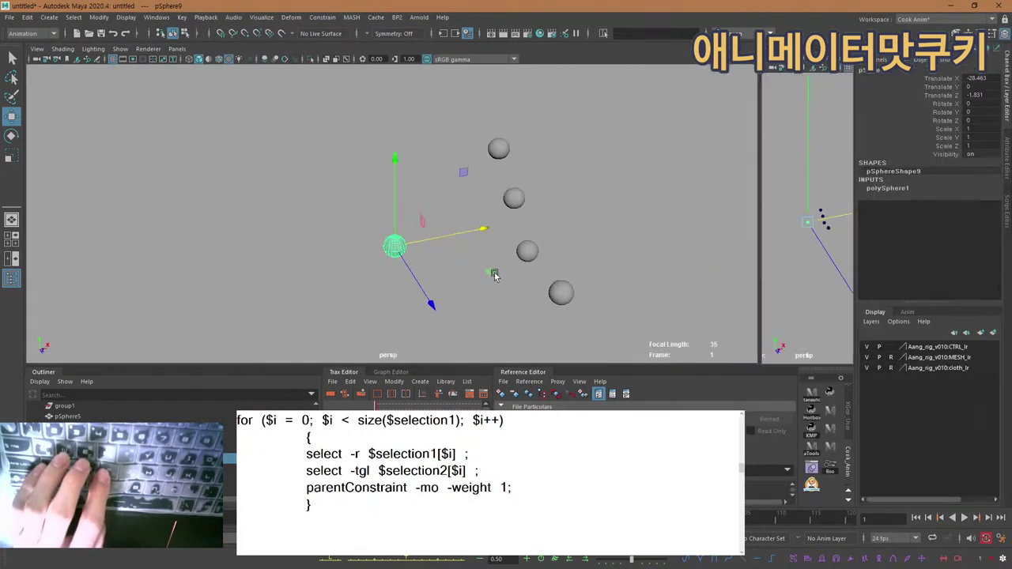
drag(515, 271, 555, 283)
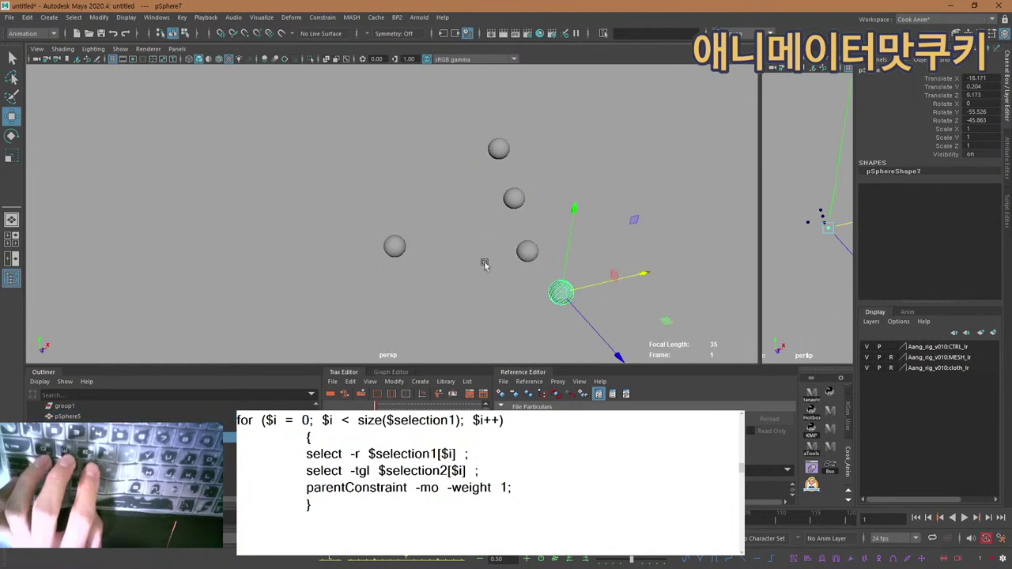
drag(569, 247, 571, 247)
drag(463, 205, 537, 195)
drag(418, 170, 524, 122)
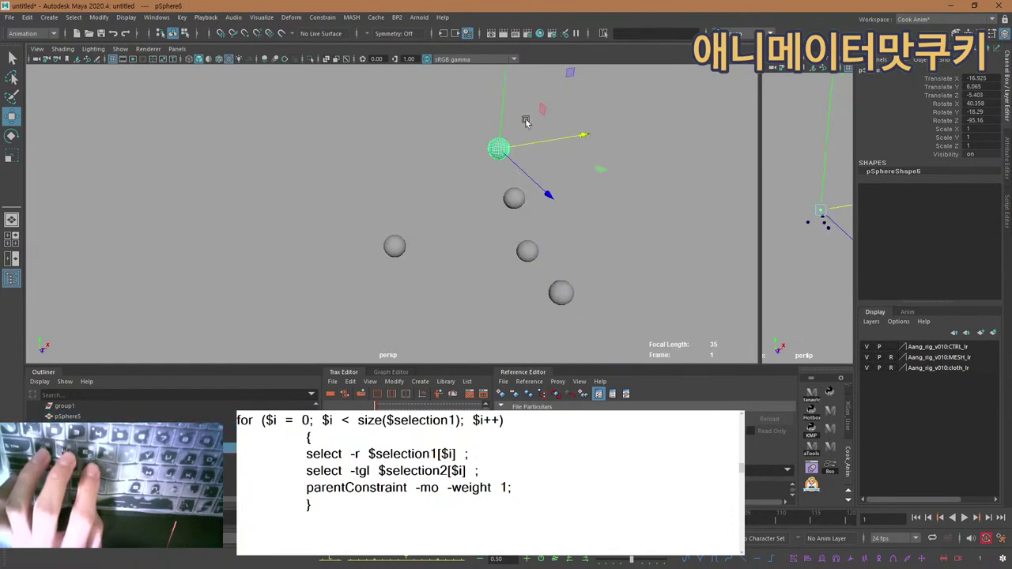
click(455, 215)
drag(430, 214, 357, 296)
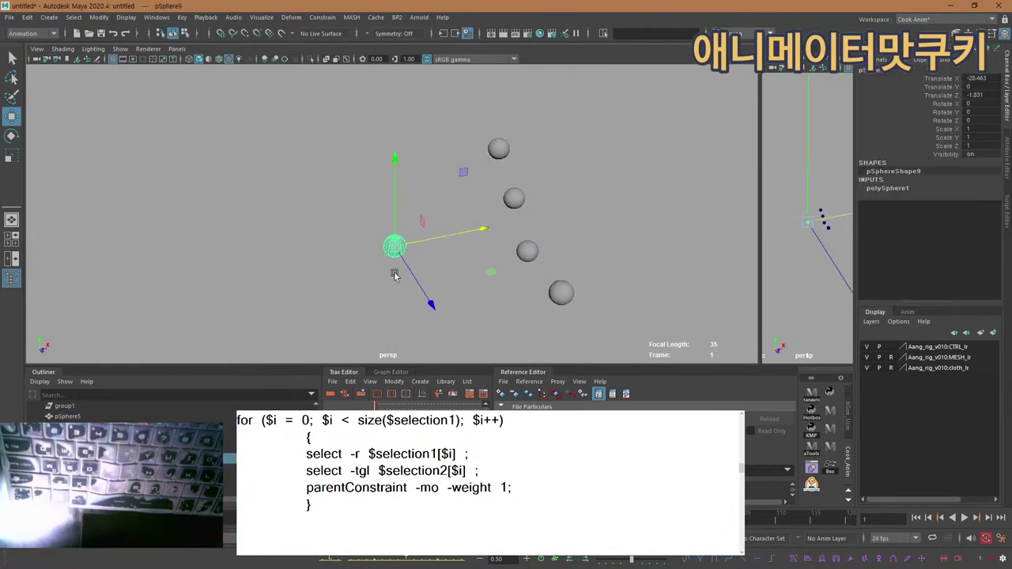
Compare the group of four spheres with pSphere9 by selecting them in turn, with the Script Editor shown again.
drag(482, 111, 482, 110)
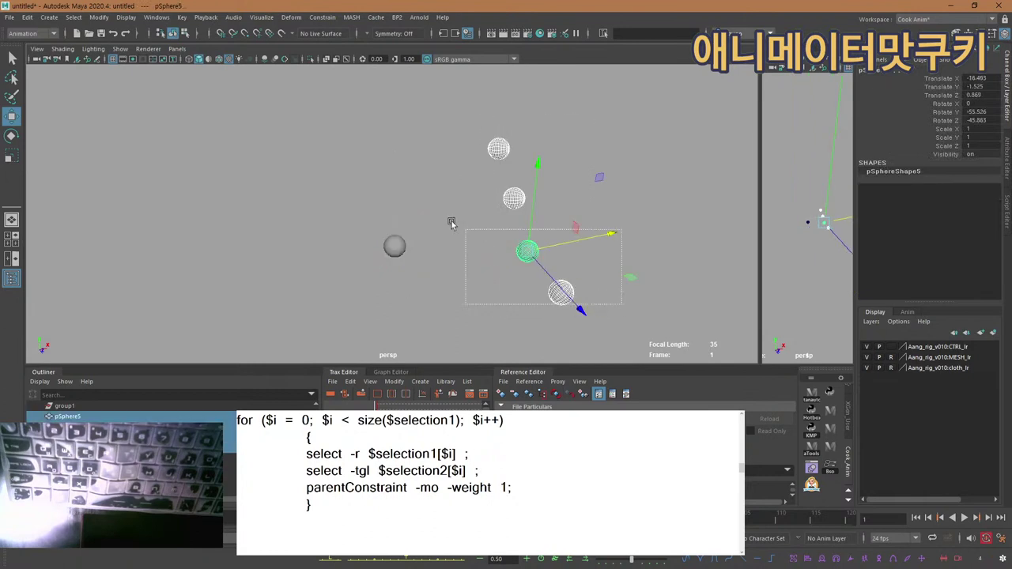
ctrl+shift+drag(357, 123, 357, 123)
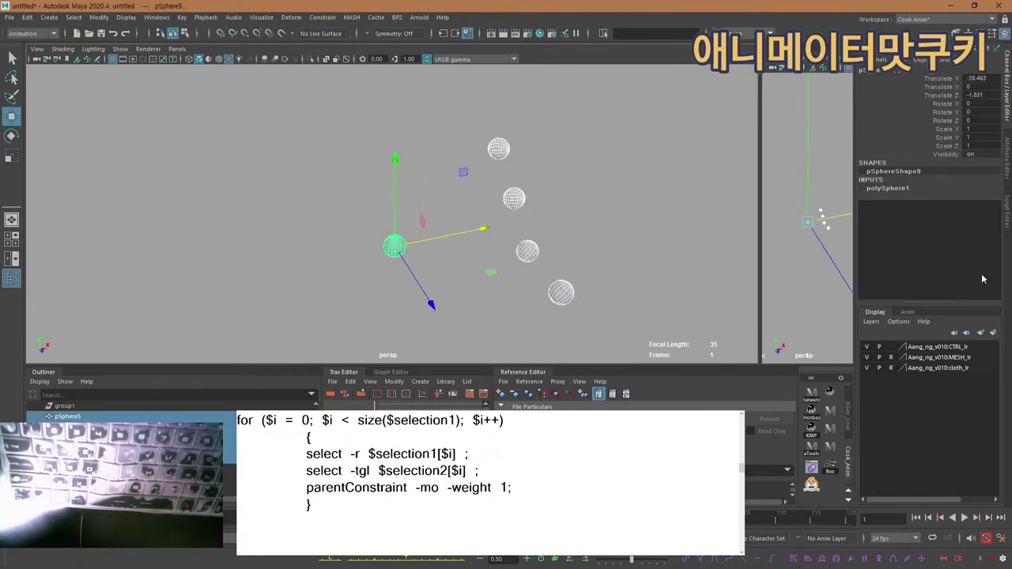
click(1005, 215)
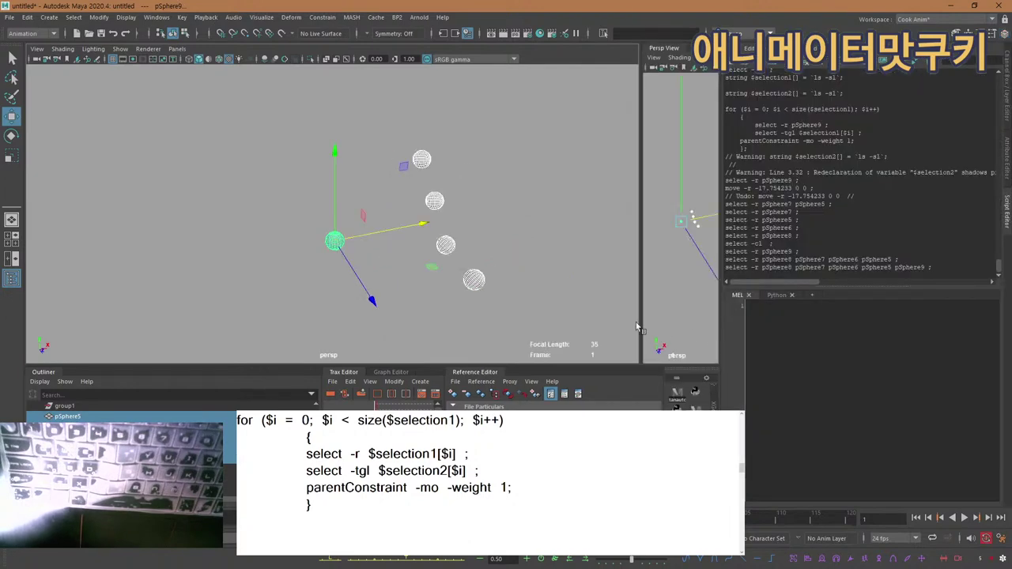
click(569, 302)
drag(422, 191, 389, 113)
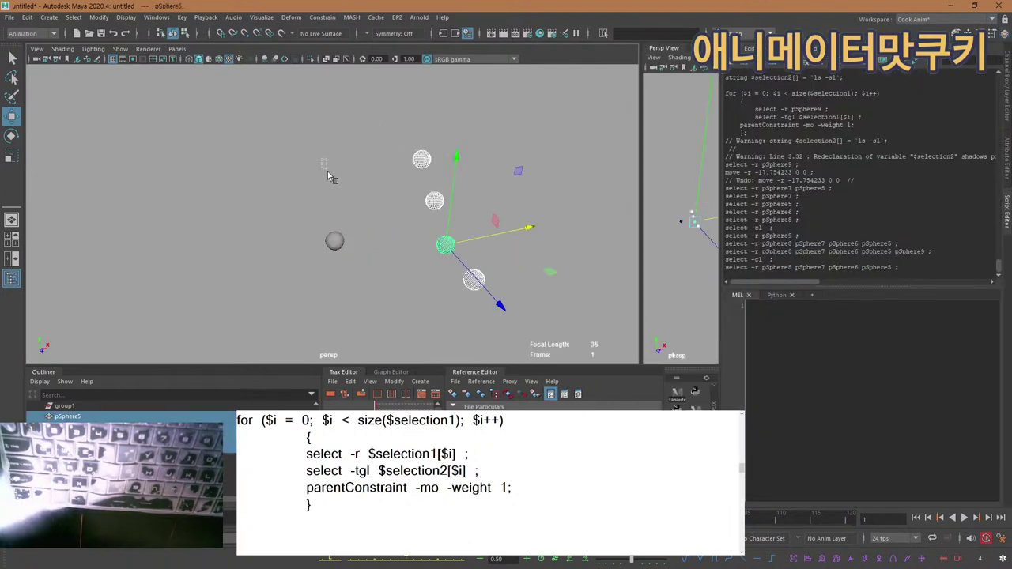
drag(320, 160, 352, 285)
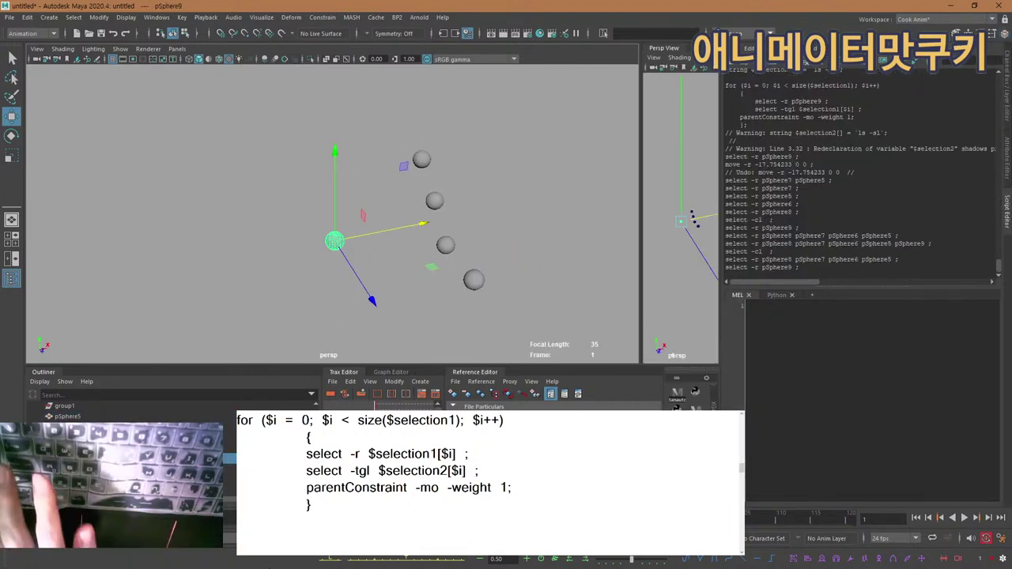
click(379, 287)
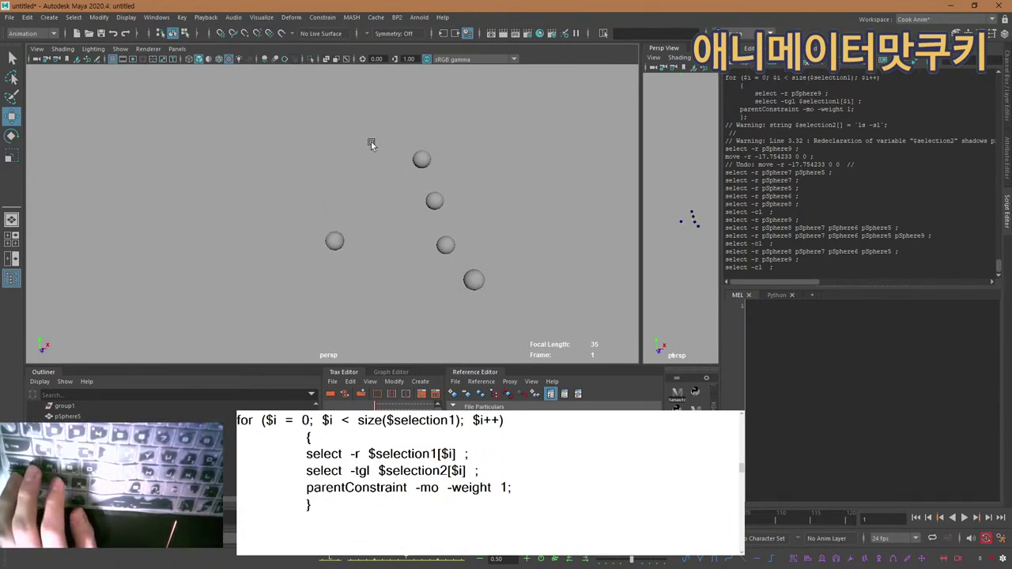
click(334, 241)
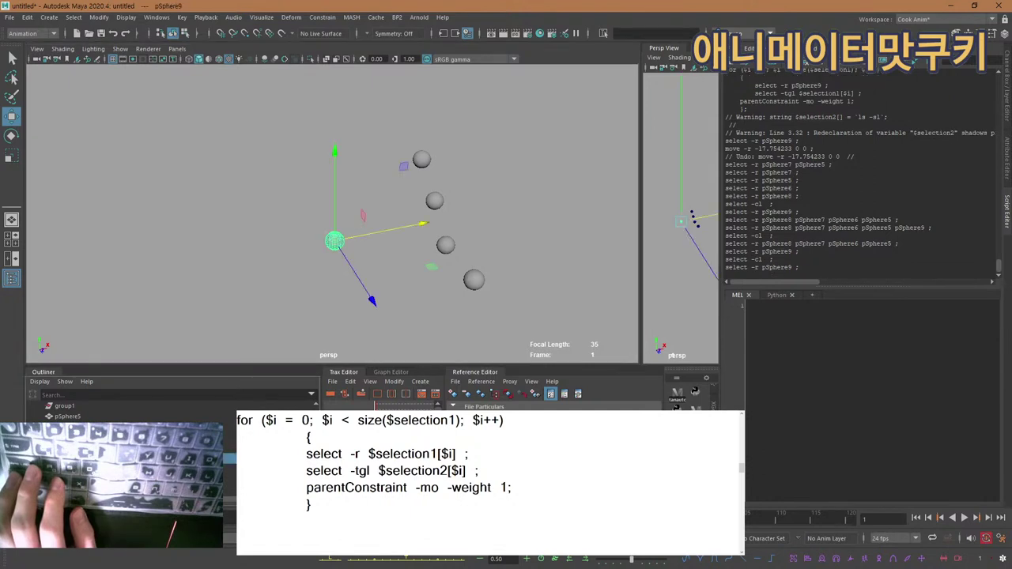
click(75, 417)
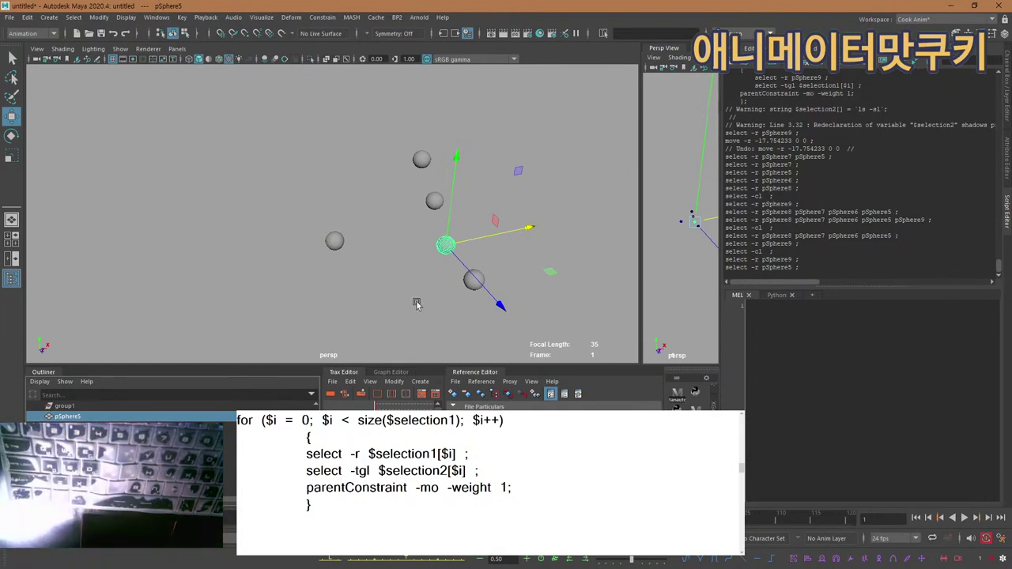
Bring back the MEL loop using select -r $selection1[$i] and select -tgl $selection2[$i], and highlight the for block for review.
key(ctrl+v)
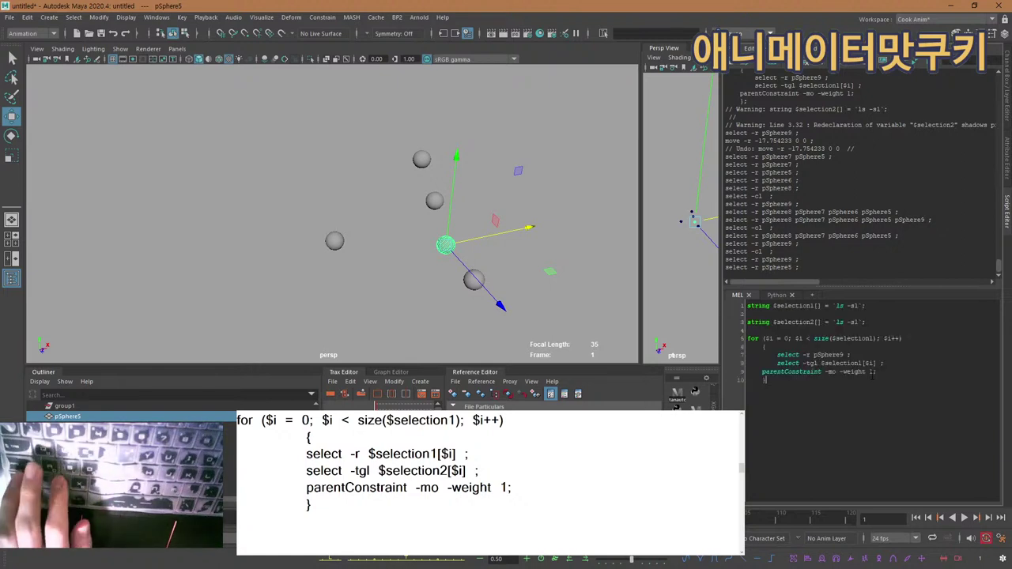
key(ctrl+z)
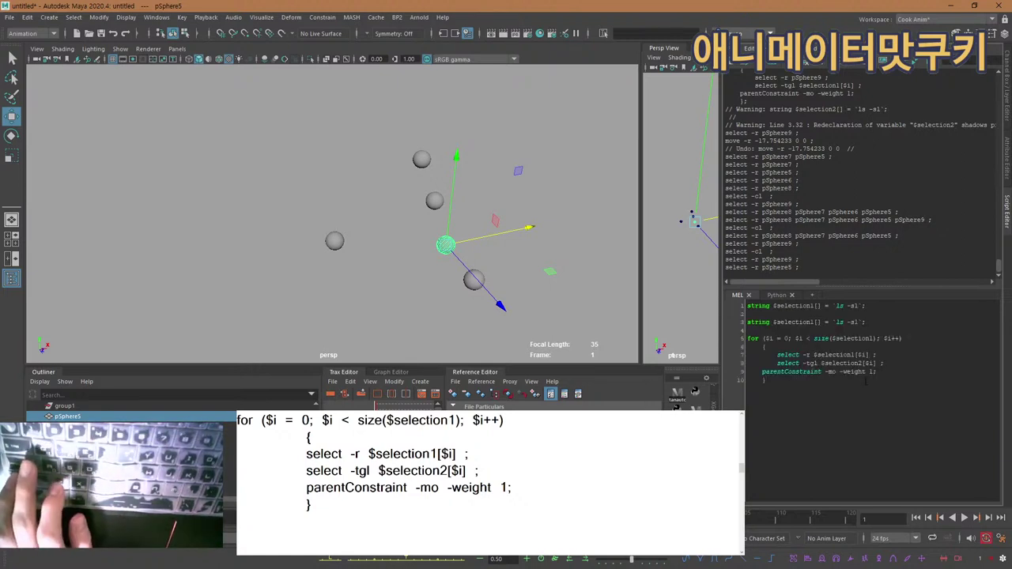
drag(850, 339, 866, 380)
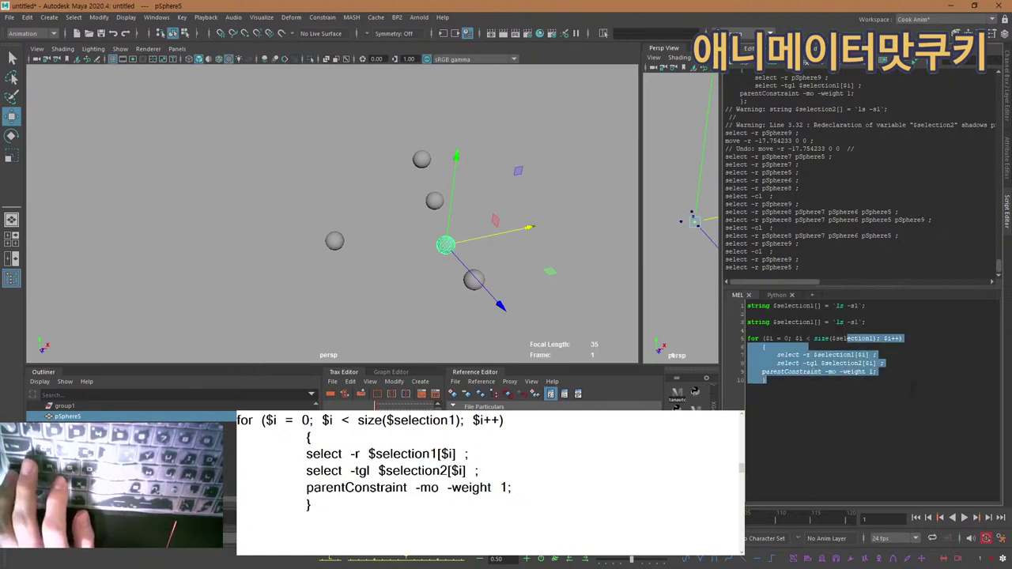
click(838, 388)
drag(790, 383, 746, 339)
click(894, 359)
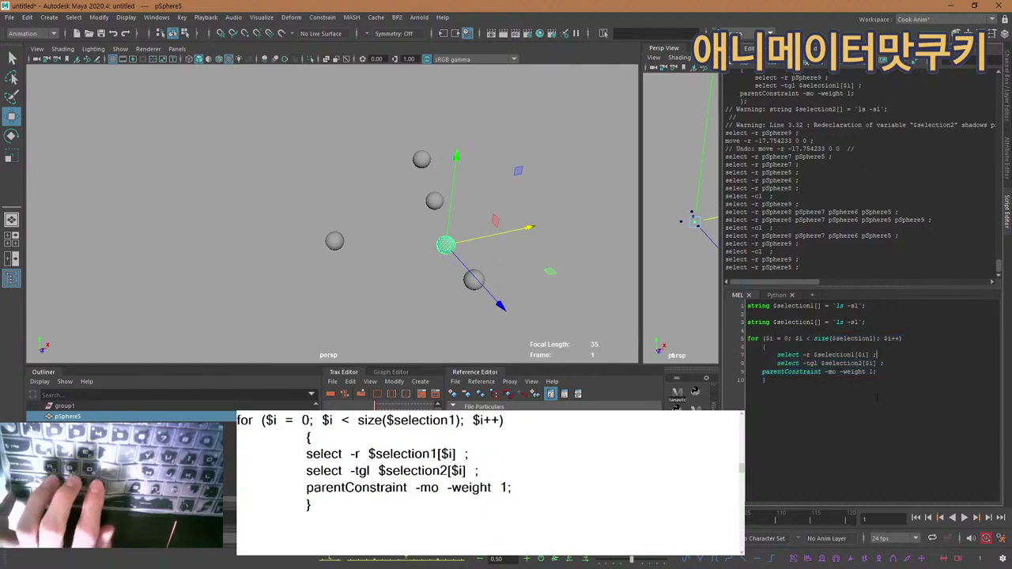
drag(779, 381, 747, 339)
click(806, 343)
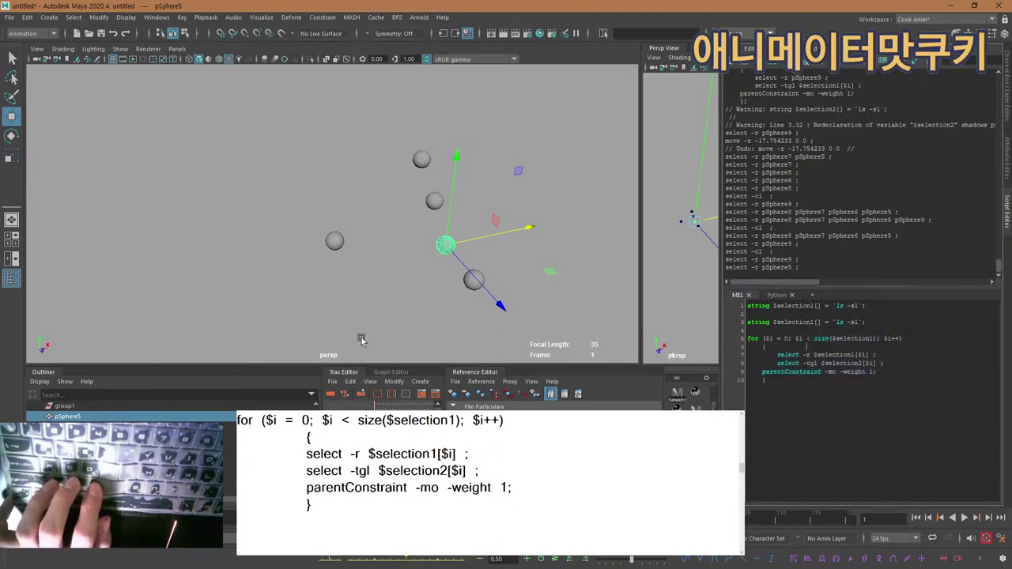
Select all five spheres in the viewport, then group1 and finally only pSphere9 in the Outliner.
click(524, 319)
drag(289, 136, 270, 116)
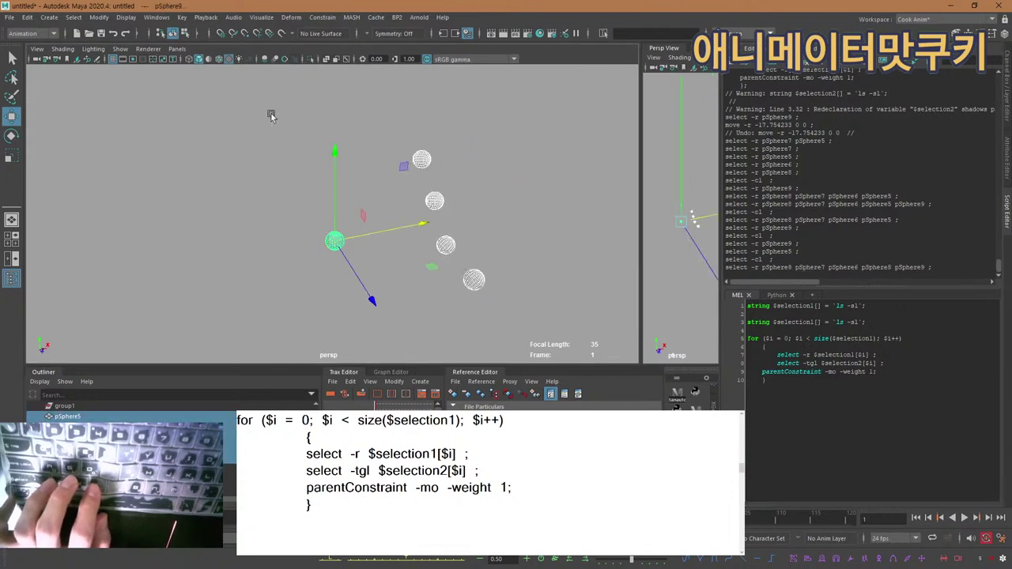
scroll(229, 459, up, 2)
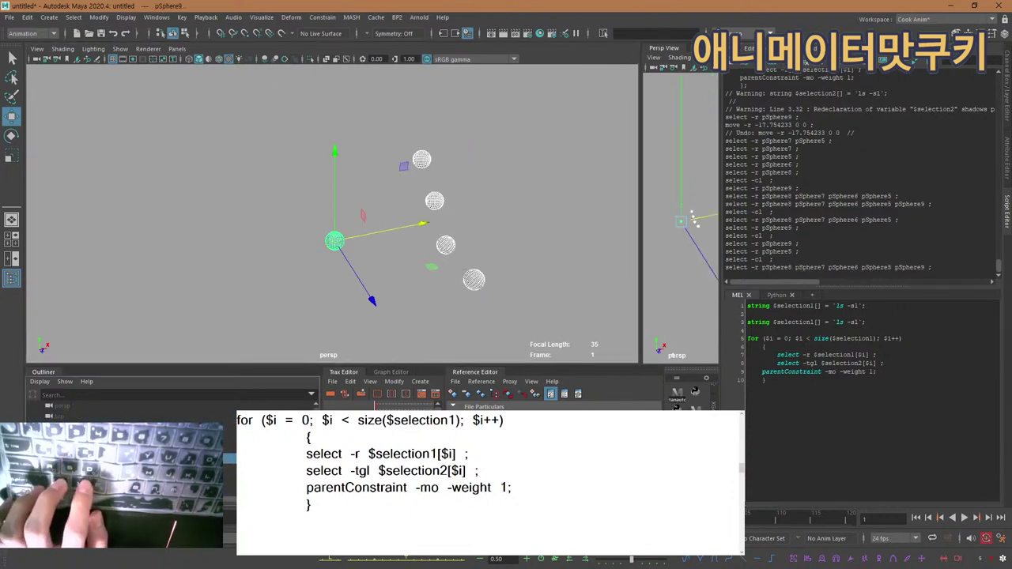
scroll(87, 458, down, 2)
click(87, 459)
click(87, 448)
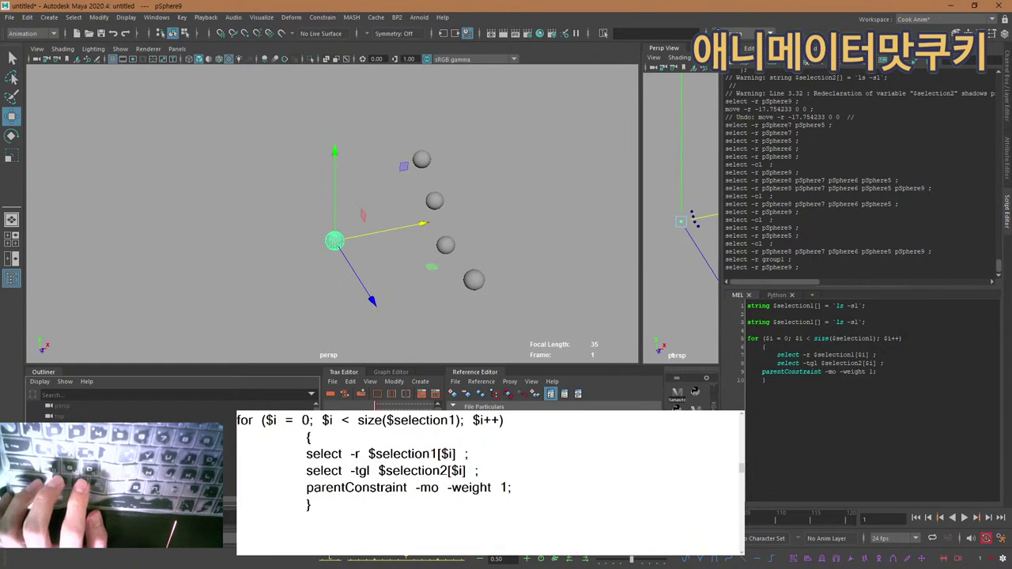
Select group1 together with its five small spheres, then clear the selection with the Aang character in view.
key(Up)
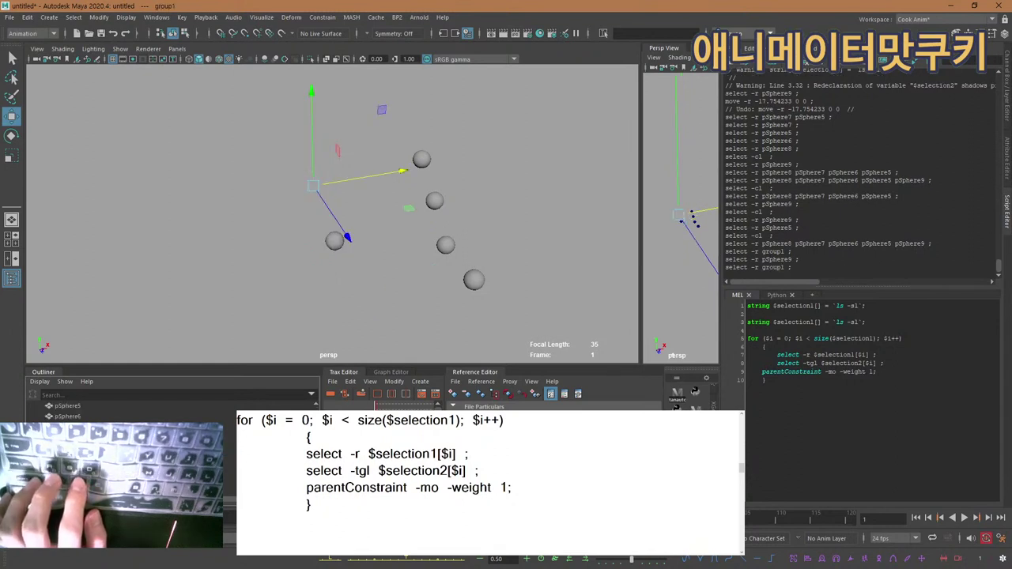
shift+click(118, 407)
scroll(334, 203, down, 7)
alt+middle_drag(356, 176, 378, 274)
alt+drag(379, 275, 377, 248)
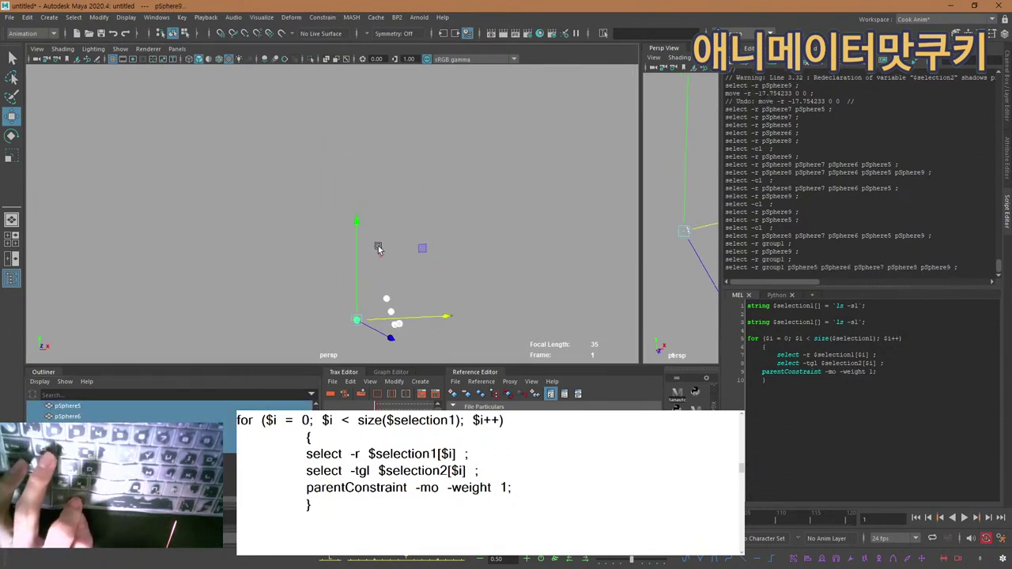
alt+right_drag(378, 248, 250, 226)
alt+right_drag(506, 229, 393, 217)
key(q)
alt+middle_drag(217, 185, 383, 270)
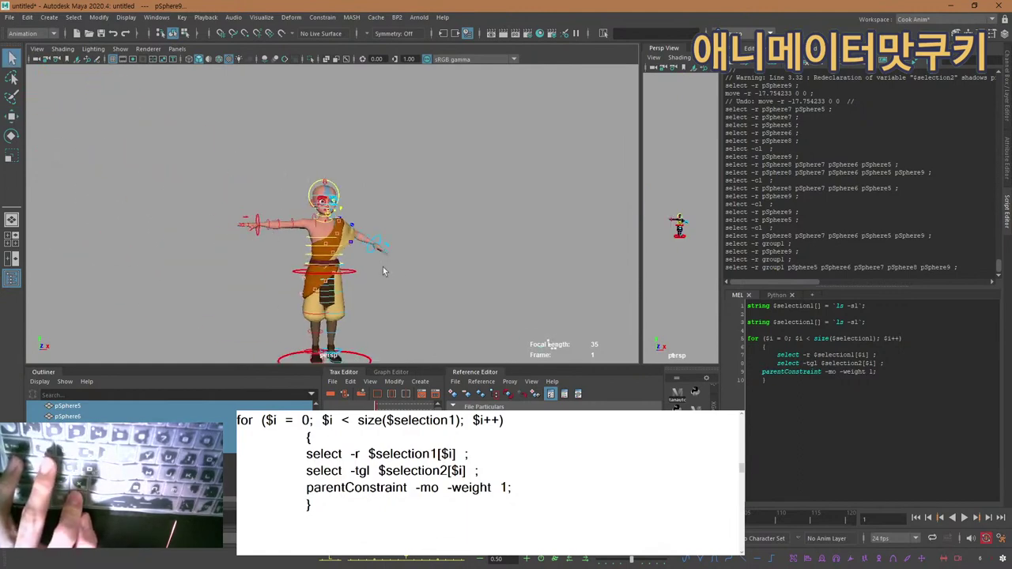
alt+right_drag(383, 270, 396, 225)
alt+drag(397, 225, 390, 239)
click(398, 247)
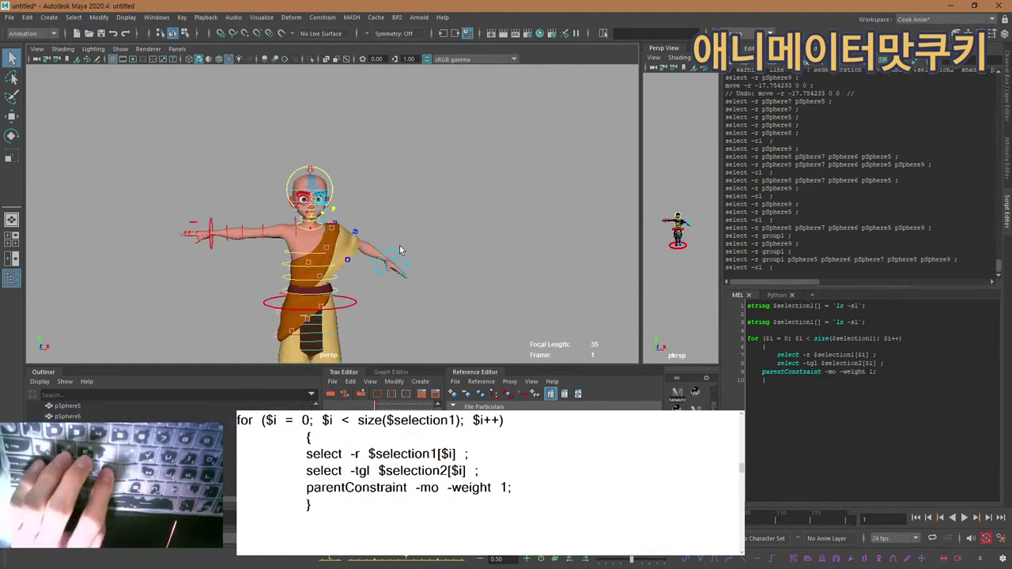
Pose the character's right arm by moving r_arm_ik_ctrl down in front of the torso and rotating it by about 95° and 110°.
click(398, 255)
key(f)
alt+right_drag(482, 243, 126, 228)
alt+middle_drag(315, 187, 364, 195)
alt+drag(364, 194, 388, 204)
mouse_move(388, 205)
alt+right_down()
mouse_move(314, 218)
mouse_move(387, 222)
alt+right_up()
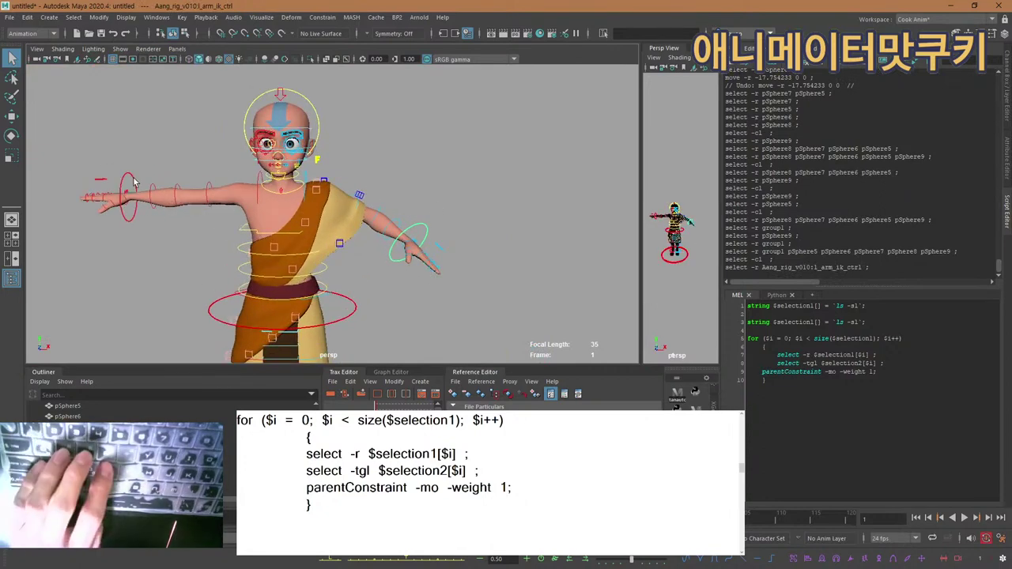
click(137, 192)
key(w)
drag(125, 193, 245, 328)
drag(286, 252, 378, 94)
key(e)
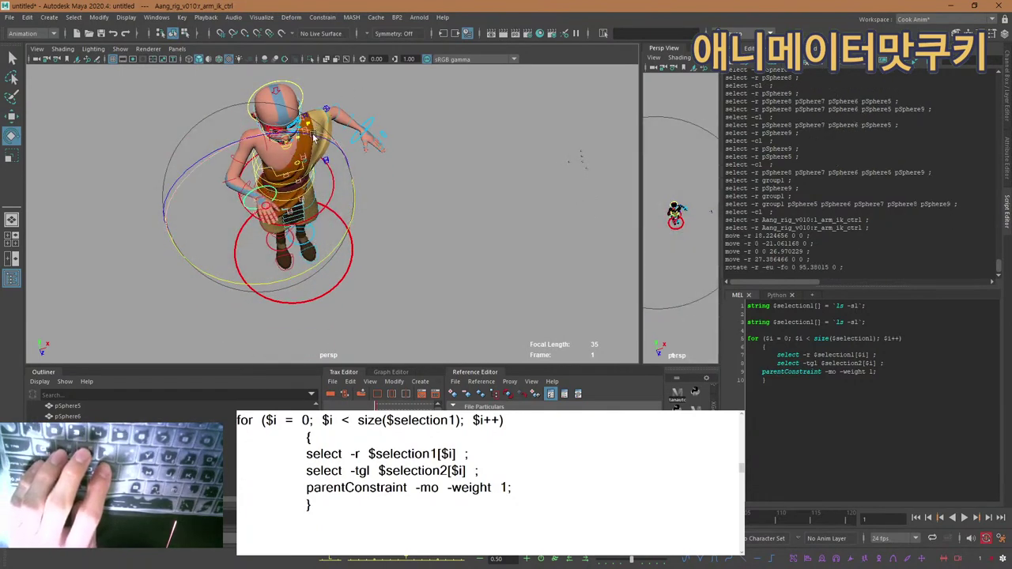
drag(314, 137, 141, 179)
key(q)
alt+drag(384, 270, 415, 225)
click(415, 225)
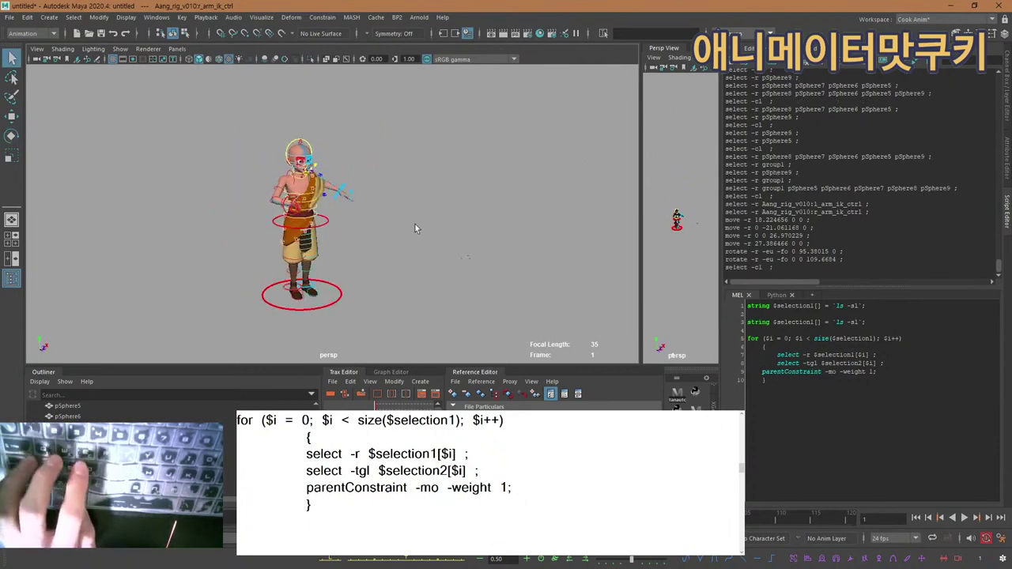
Create a polygon sphere, scale it uniformly to about 49.66 and place it before the character at about -275.8, 167, 67.
key(space)
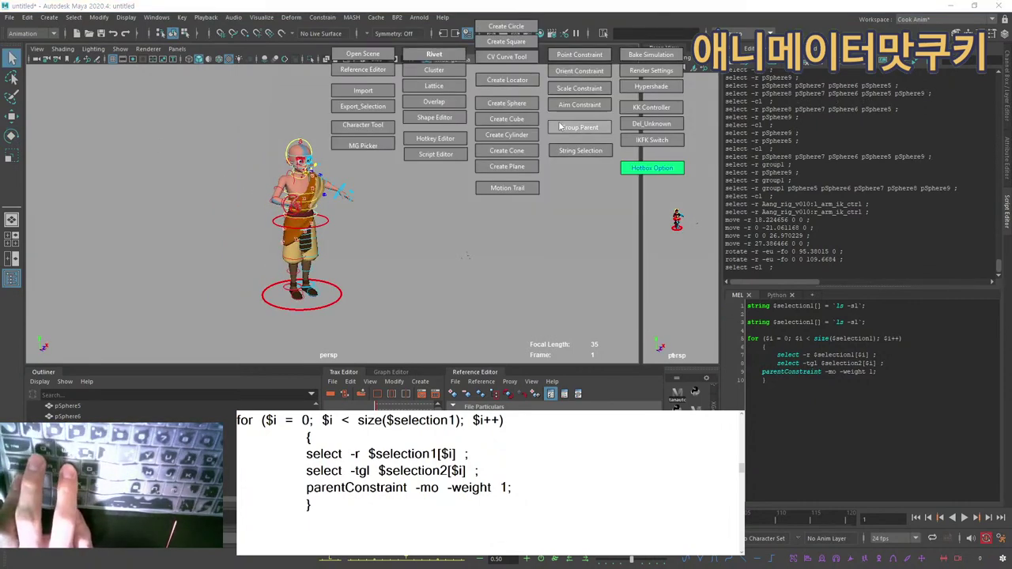
click(507, 104)
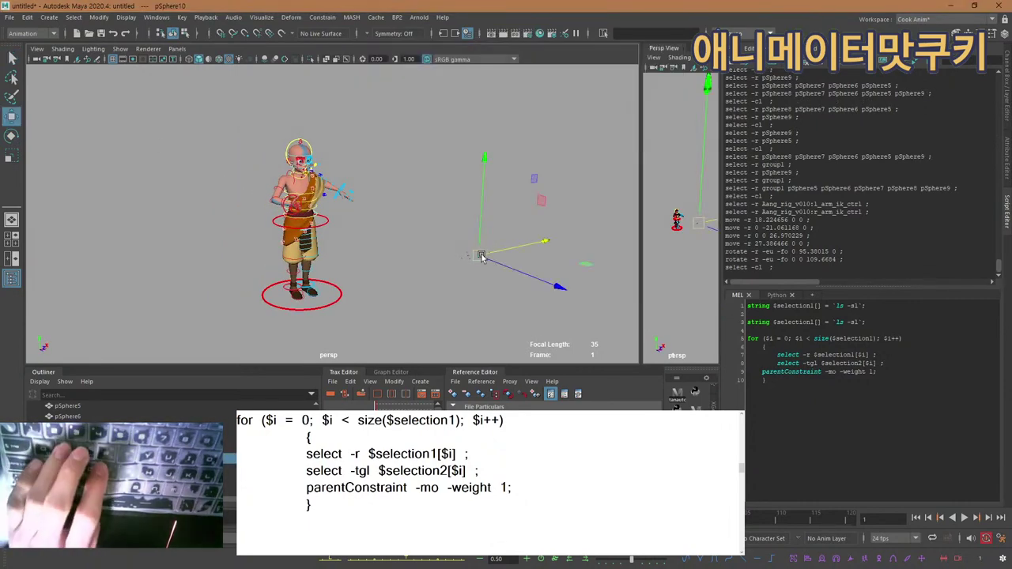
drag(468, 262, 431, 271)
key(r)
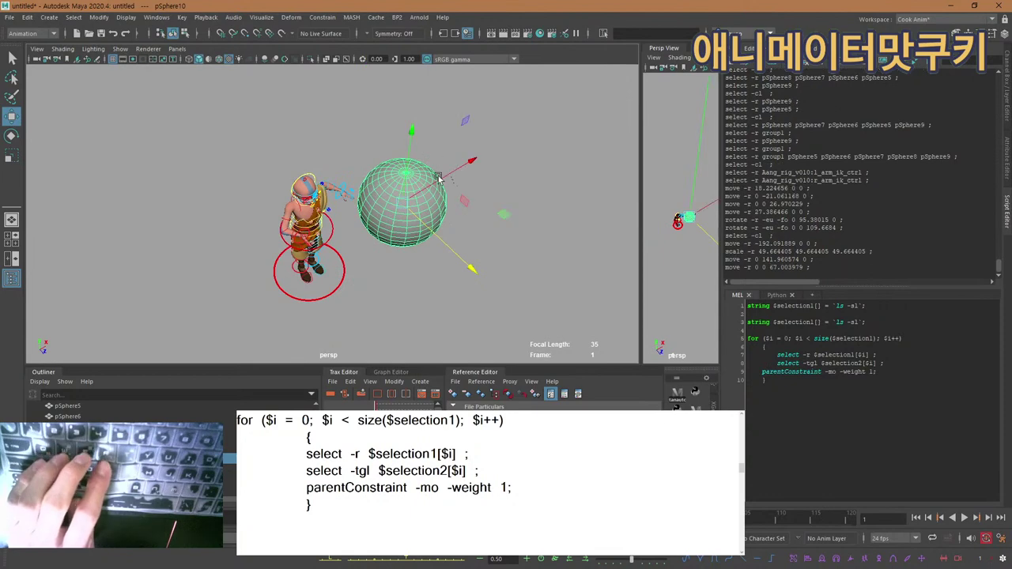
drag(440, 179, 357, 167)
drag(383, 200, 372, 206)
key(f)
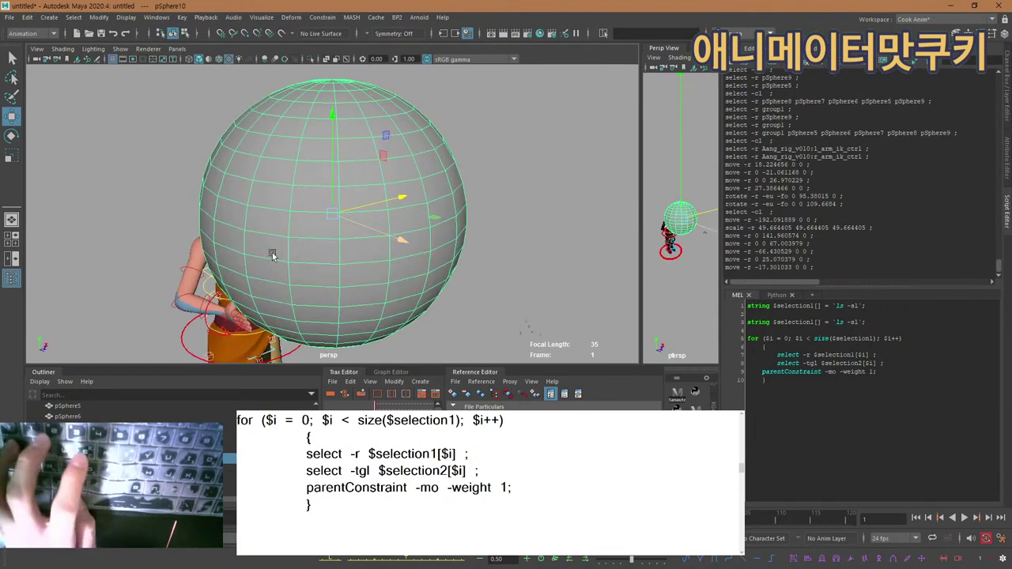
Raise r_arm_ik_ctrl about 15 units towards the large sphere and rotate it by about -22° and -36° to fit the surface.
alt+drag(271, 253, 257, 294)
alt+middle_drag(257, 294, 323, 234)
alt+drag(324, 234, 370, 278)
click(322, 249)
drag(330, 235, 371, 187)
key(e)
drag(267, 180, 231, 230)
alt+drag(550, 122, 503, 234)
scroll(504, 236, down, 5)
click(506, 303)
Bring l_arm_ik_ctrl forward and up to the large sphere, then rotate it by about -100.5° and -22.4° against the surface.
click(454, 296)
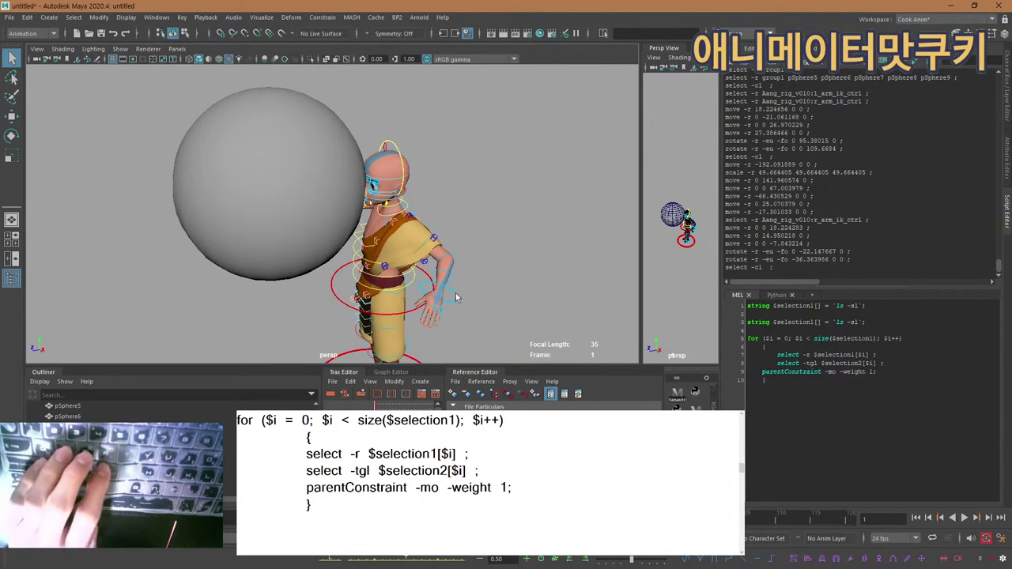
key(w)
drag(455, 302, 369, 279)
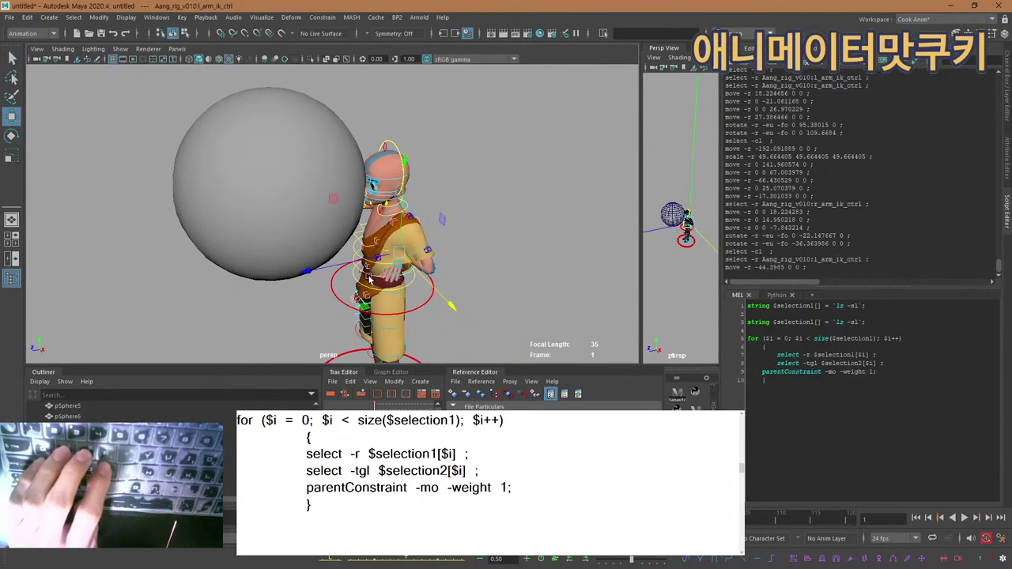
drag(306, 274, 360, 249)
key(e)
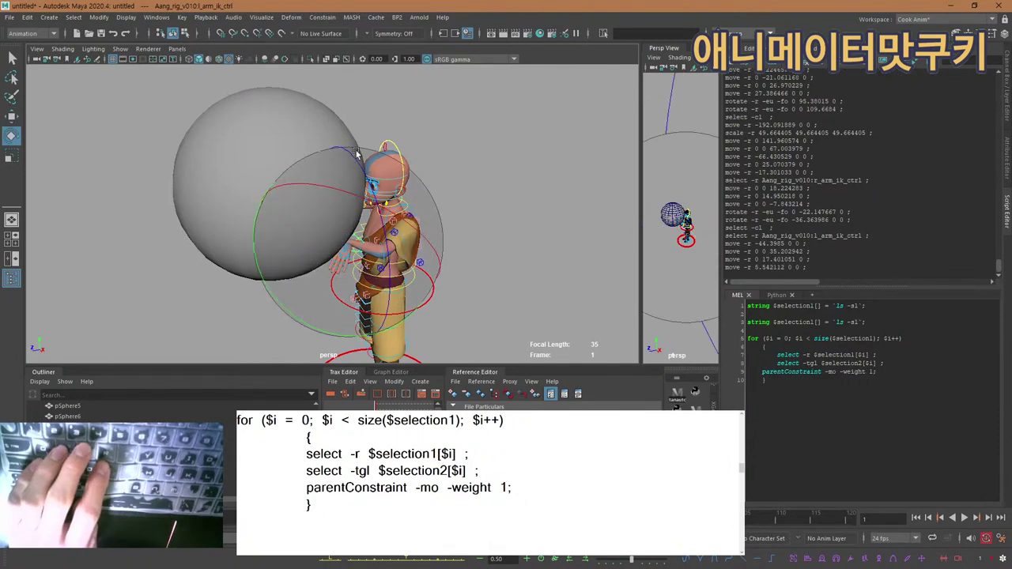
drag(438, 281, 440, 282)
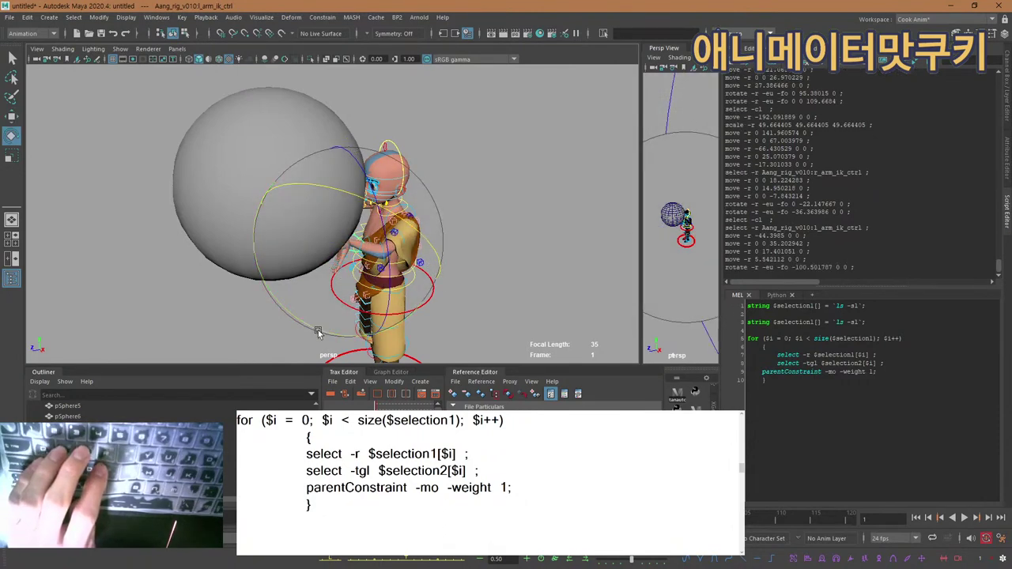
drag(319, 331, 282, 308)
scroll(457, 272, down, 2)
alt+middle_drag(458, 271, 468, 200)
alt+drag(468, 199, 426, 221)
key(q)
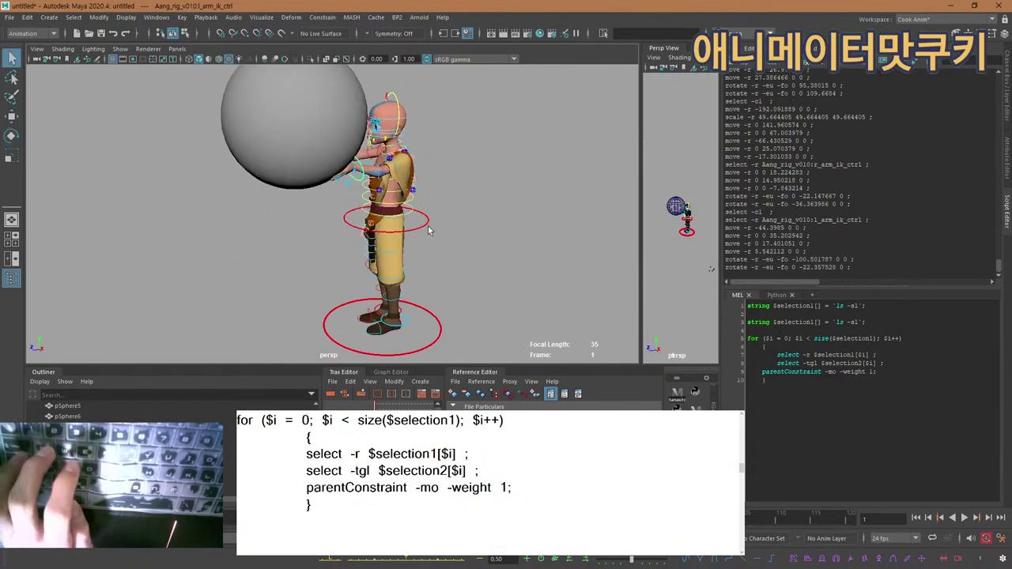
Move cog_ctrl about 28 units towards the sphere, tilt it about -26° so the body leans back, and fine-tune its position.
click(427, 220)
key(w)
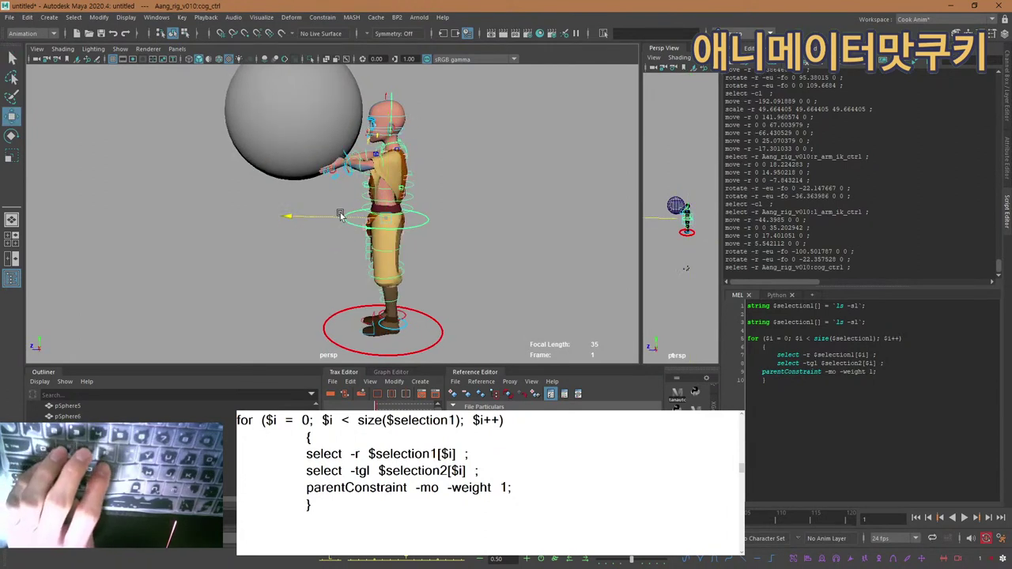
drag(340, 215, 300, 215)
key(e)
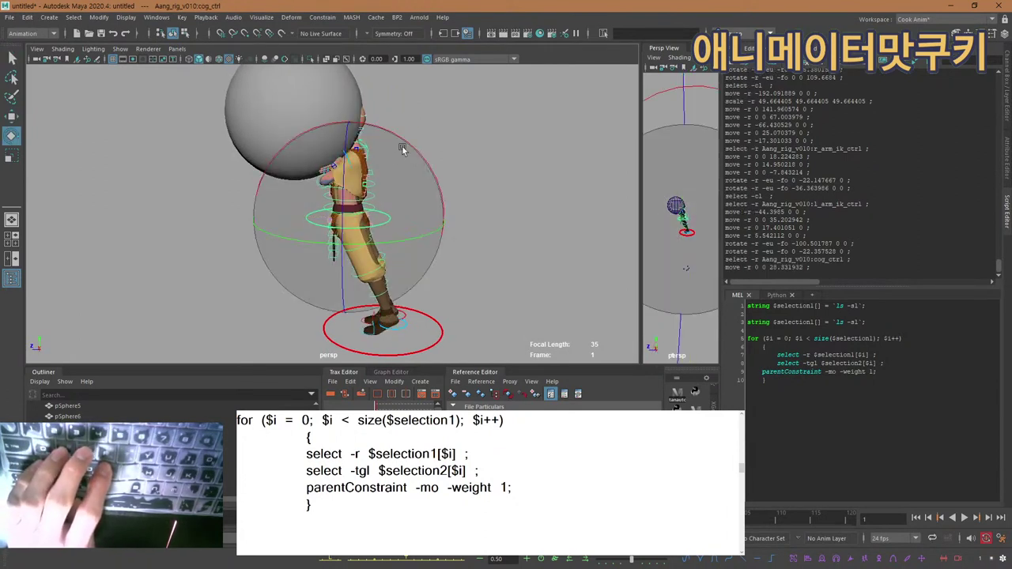
drag(402, 149, 443, 175)
key(w)
click(283, 140)
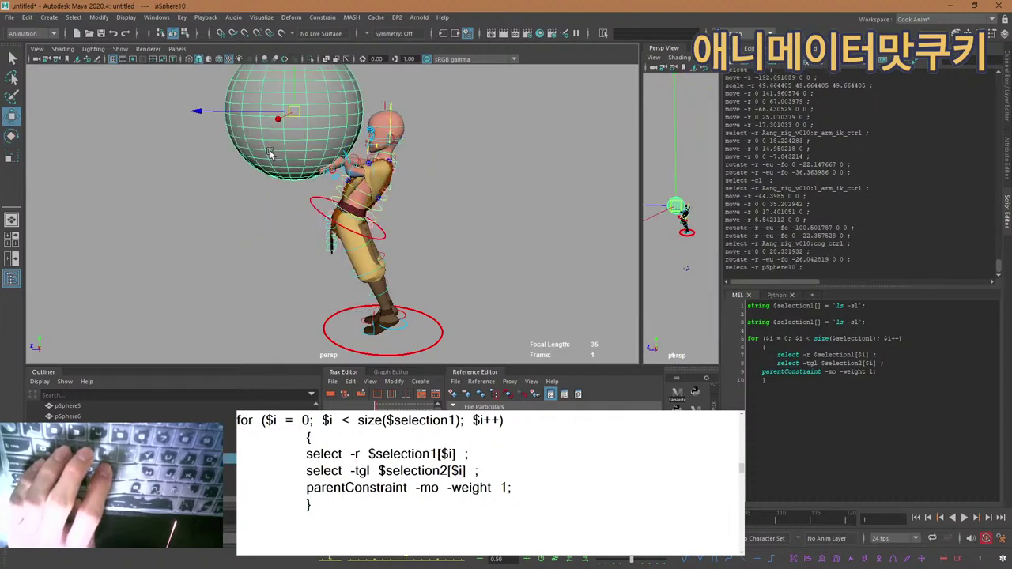
key(ctrl+z)
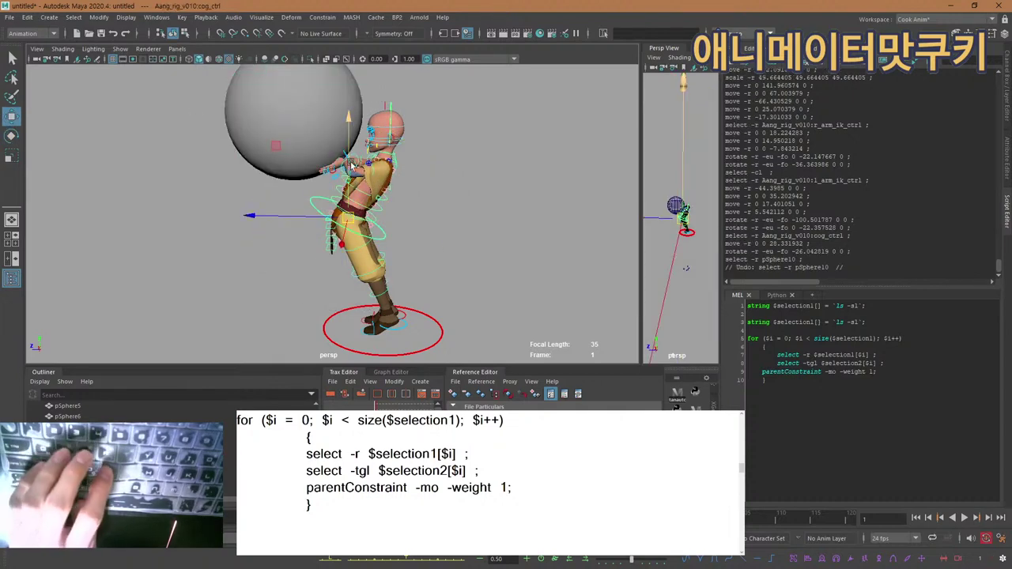
drag(264, 134, 275, 148)
mouse_move(359, 189)
alt+mouse_down()
mouse_move(498, 181)
mouse_move(508, 148)
mouse_move(370, 204)
alt+mouse_up()
Select l_arm_ik_ctrl together with the large sphere and display their channel values.
key(q)
click(388, 171)
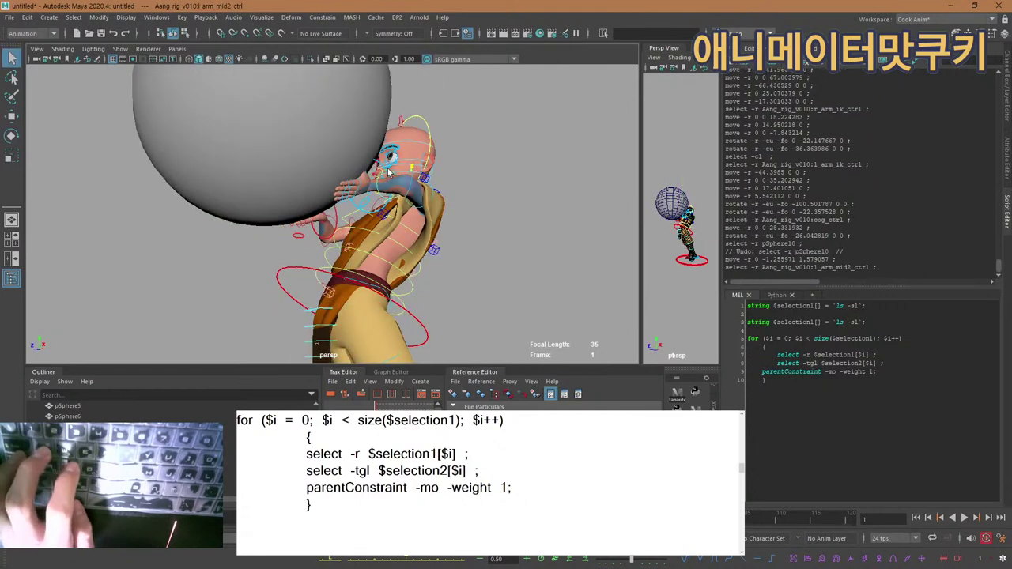
click(387, 171)
click(387, 170)
alt+drag(387, 171, 358, 194)
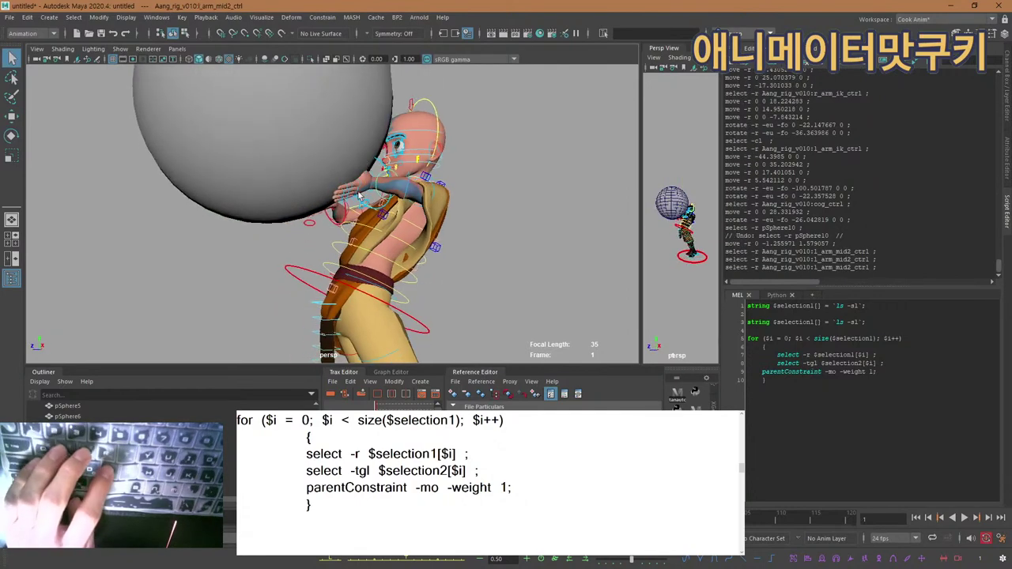
click(357, 201)
click(359, 204)
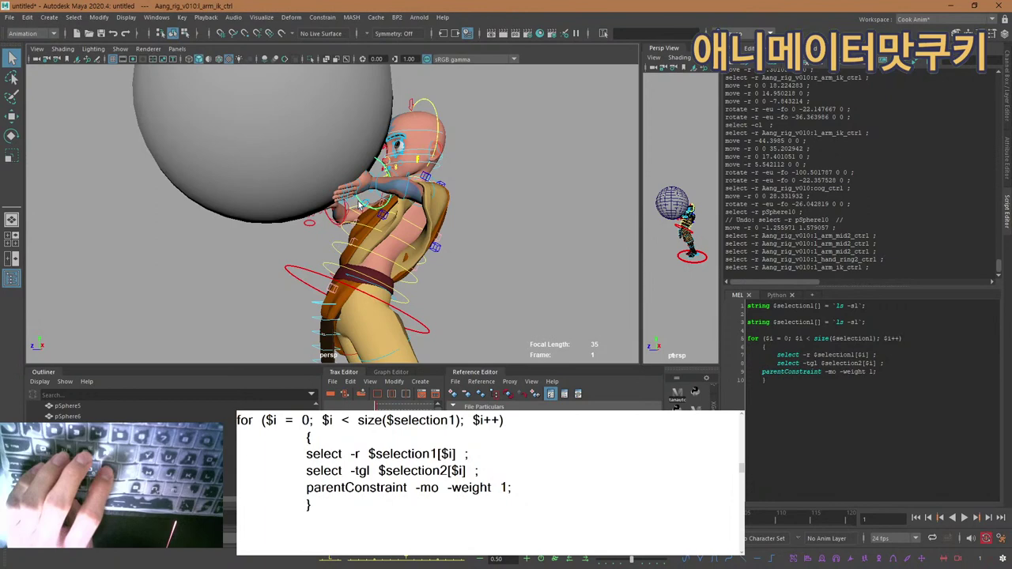
scroll(357, 158, down, 3)
shift+click(362, 158)
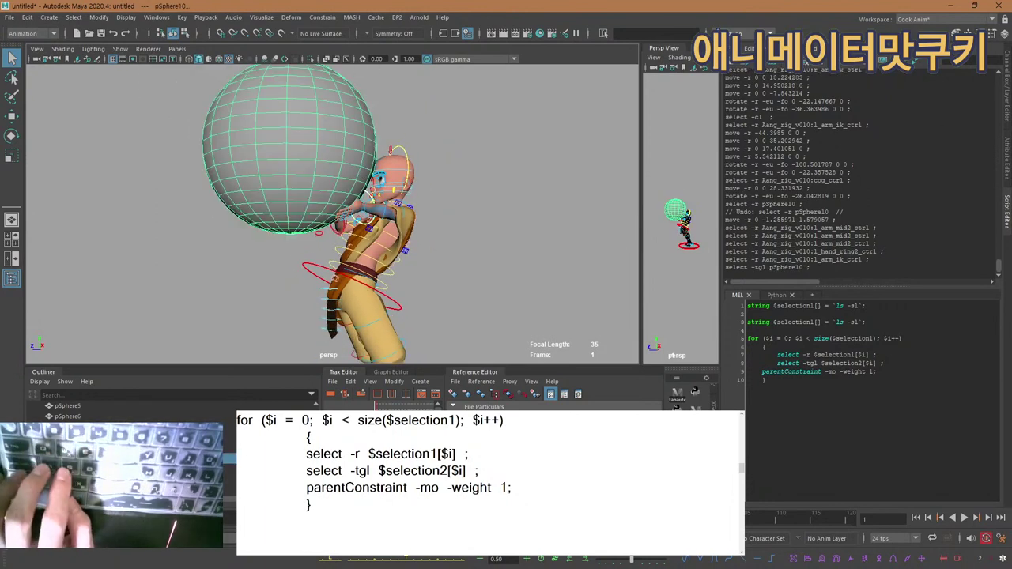
click(1006, 113)
alt+drag(365, 214, 364, 149)
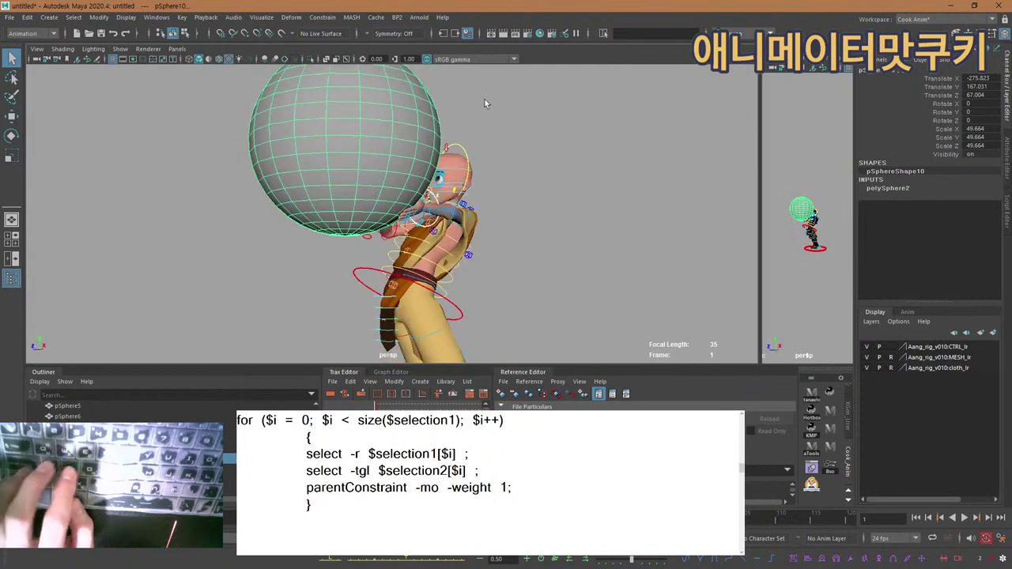
Lower the large sphere about 17 units to test whether the hands follow, then undo the move.
click(485, 103)
click(342, 119)
key(w)
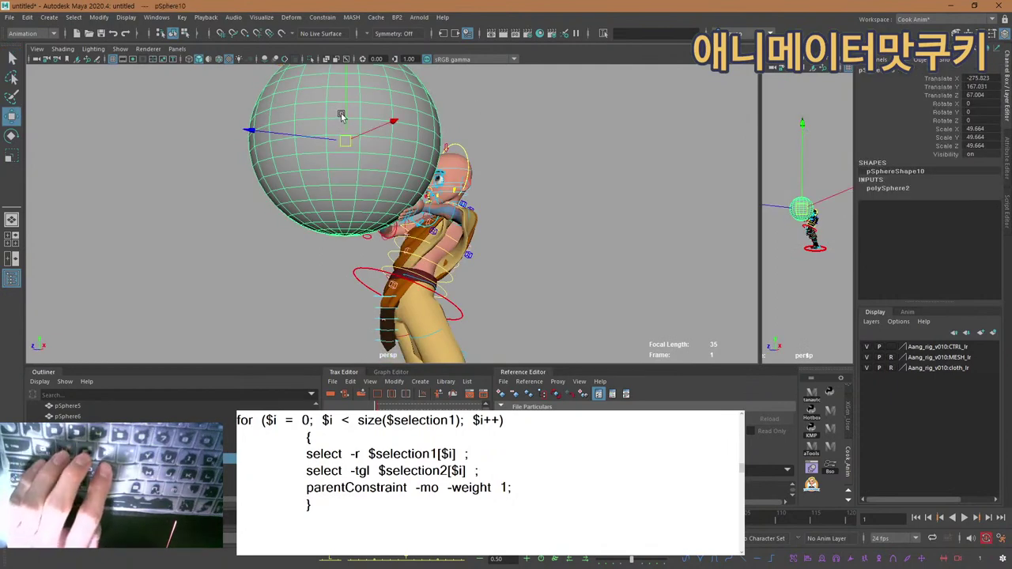
drag(346, 107, 348, 137)
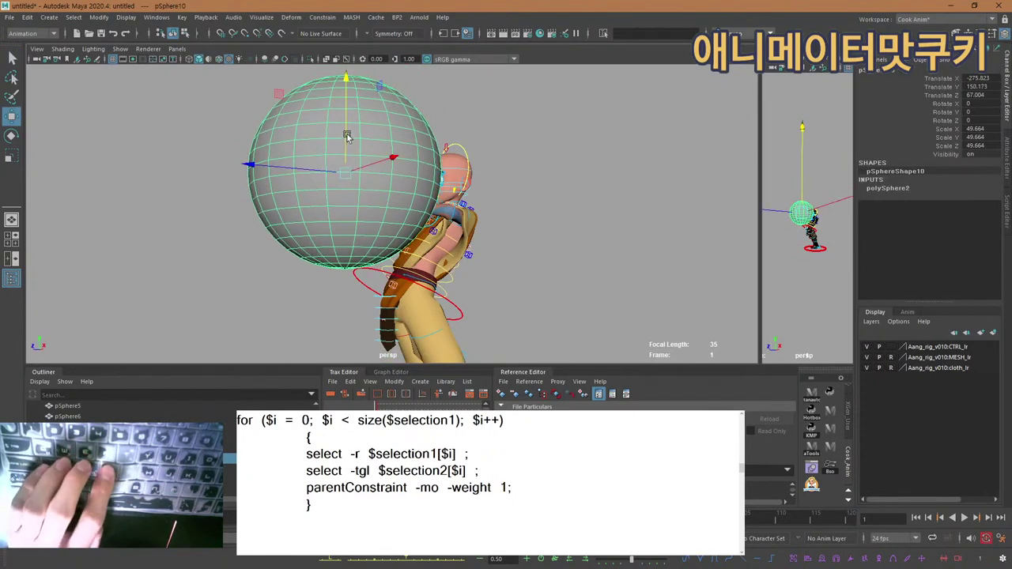
key(ctrl+z)
alt+right_drag(352, 141, 468, 180)
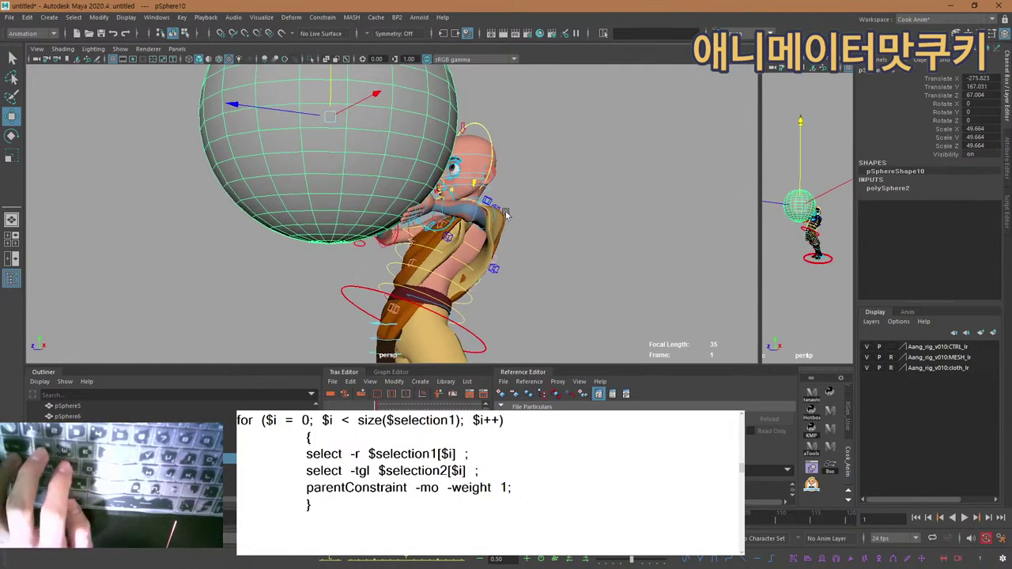
Parent-constrain l_arm_ik_ctrl to the large sphere, with the sphere as the driver.
click(449, 190)
key(q)
click(448, 190)
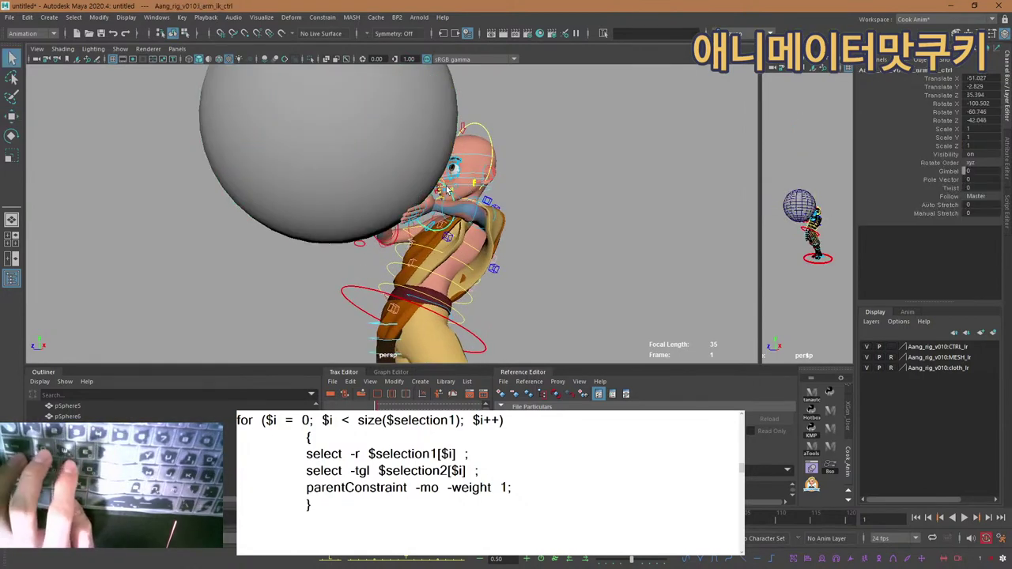
alt+drag(459, 189, 467, 194)
alt+right_drag(466, 194, 416, 166)
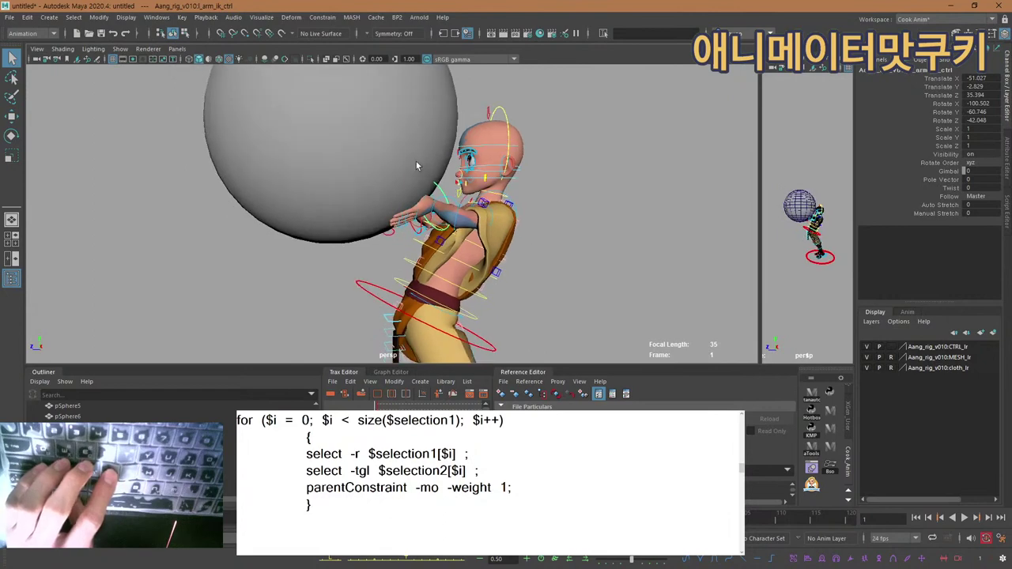
click(416, 162)
shift+click(441, 192)
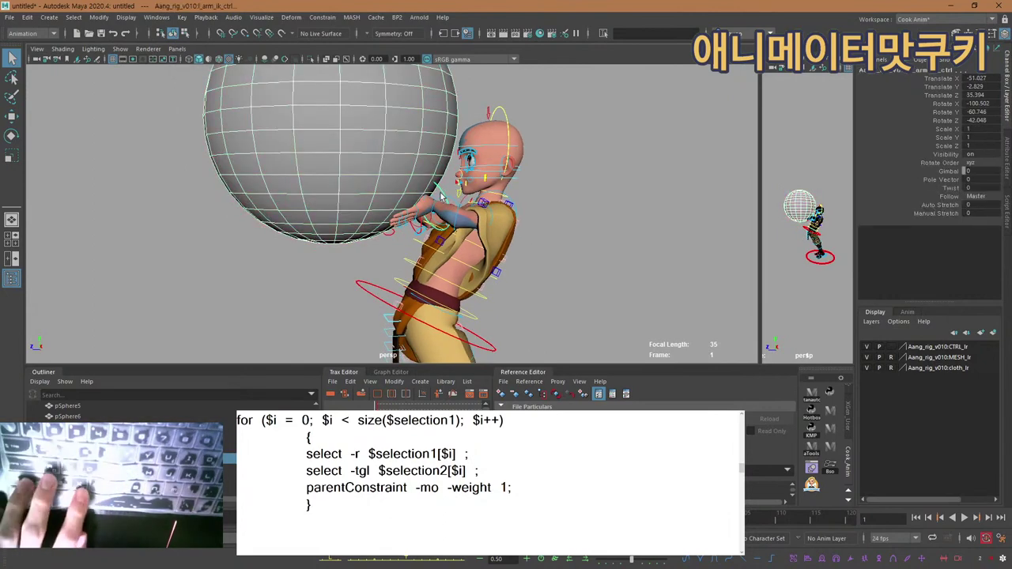
key(p)
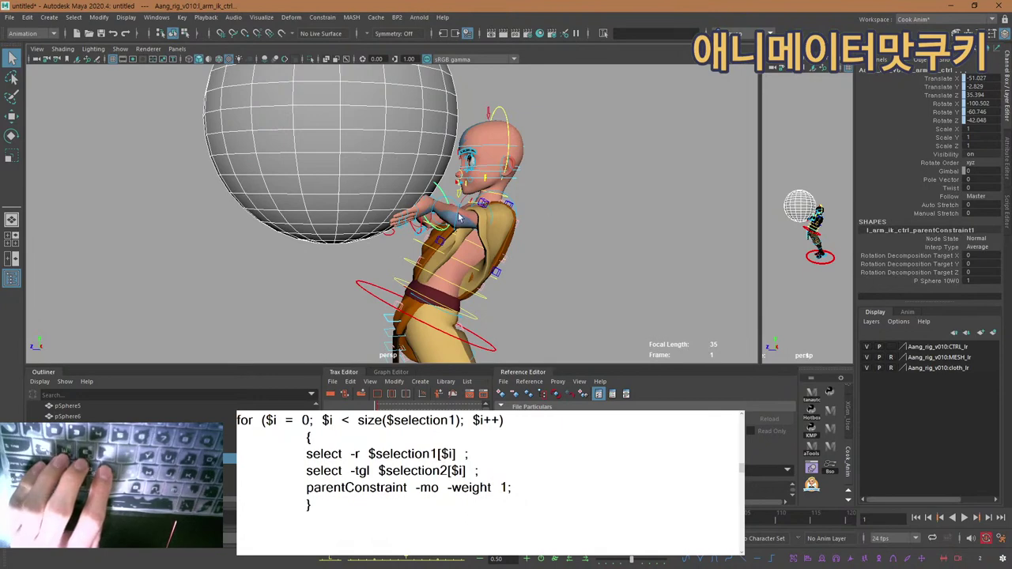
Lower the constrained l_arm_ik_ctrl about 30 units to test whether it still moves, then undo the move.
click(442, 196)
key(w)
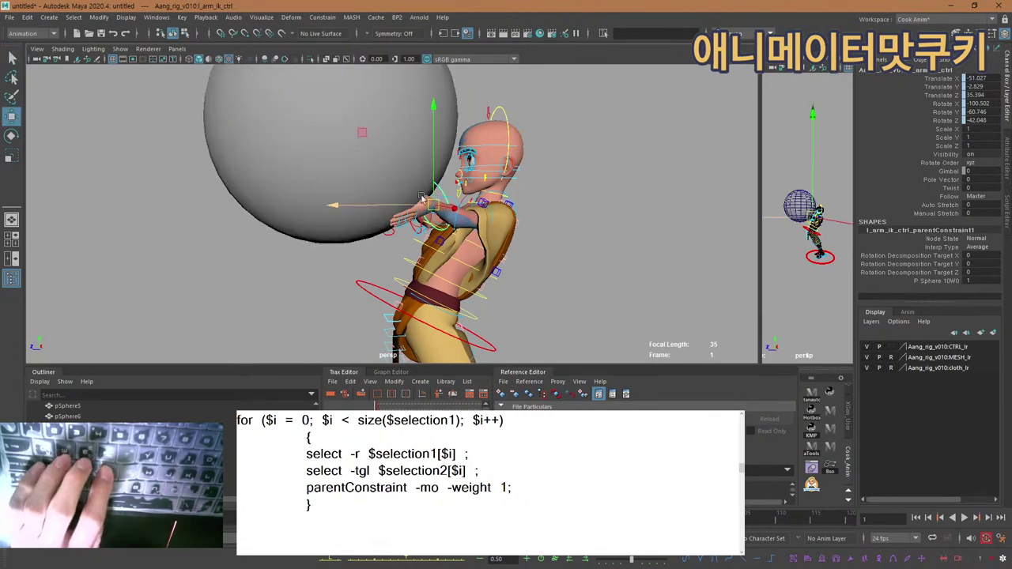
drag(433, 177, 434, 255)
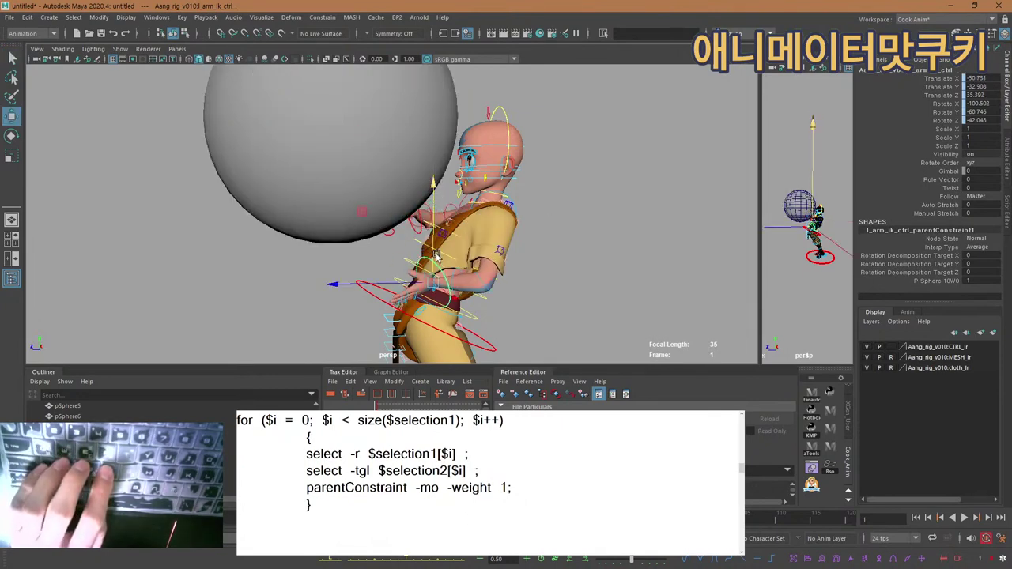
key(ctrl+z)
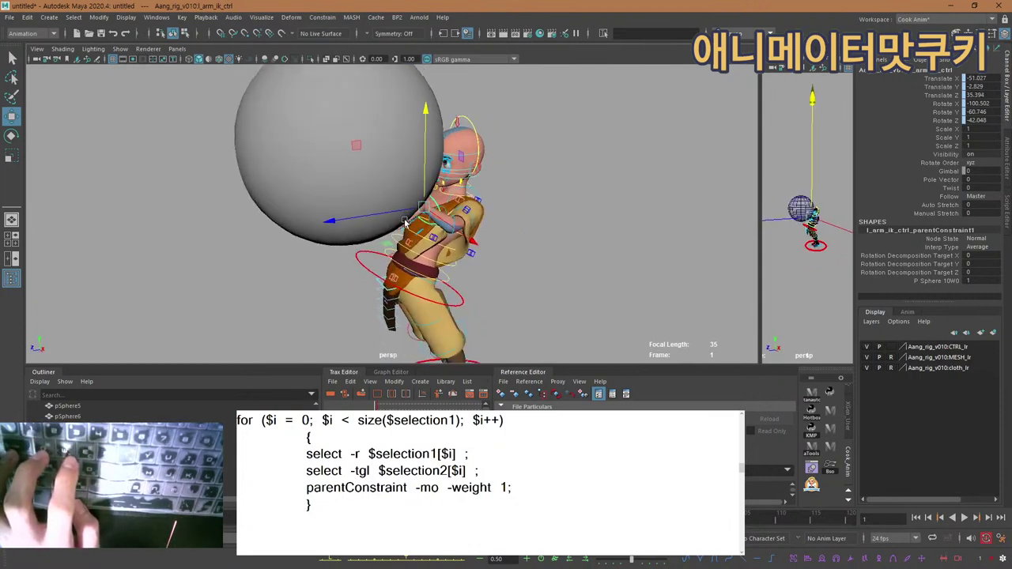
Undo the parent constraint between the large sphere and l_arm_ik_ctrl.
key(q)
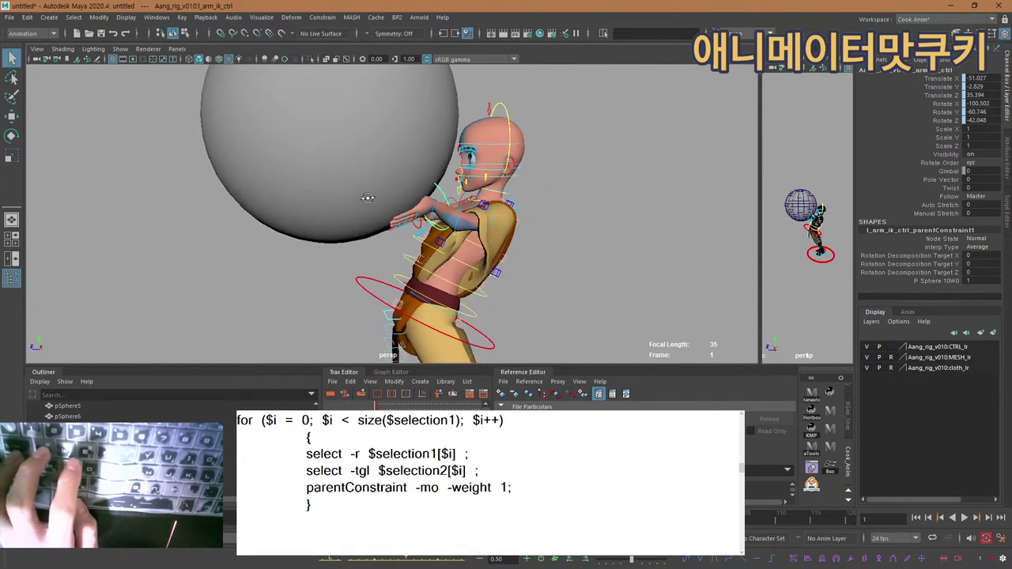
key(ctrl+z)
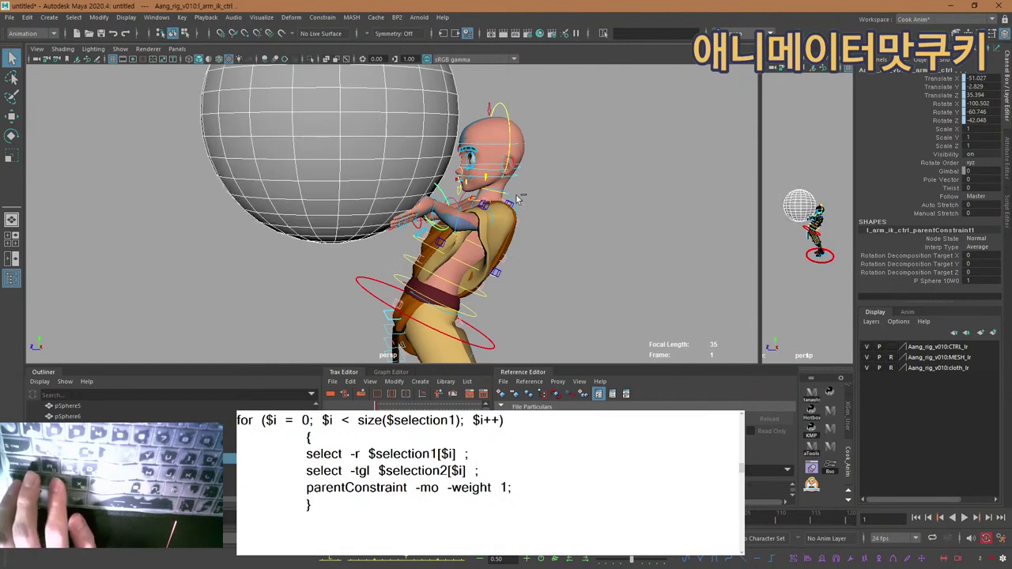
key(ctrl+z)
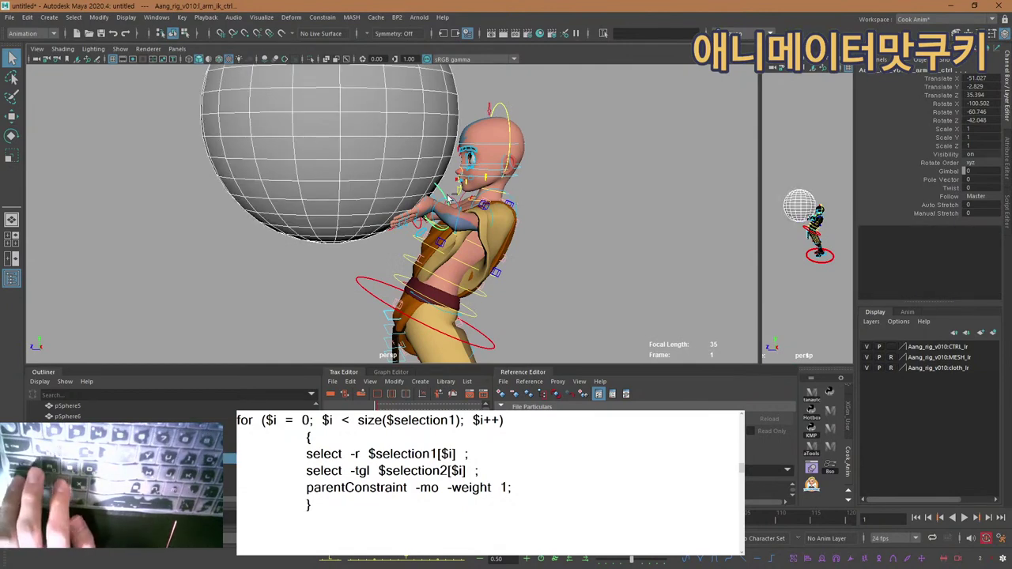
Select l_arm_ik_ctrl and examine how the left hand sits against the large sphere, with its move manipulator shown.
click(445, 193)
alt+right_drag(446, 194, 501, 201)
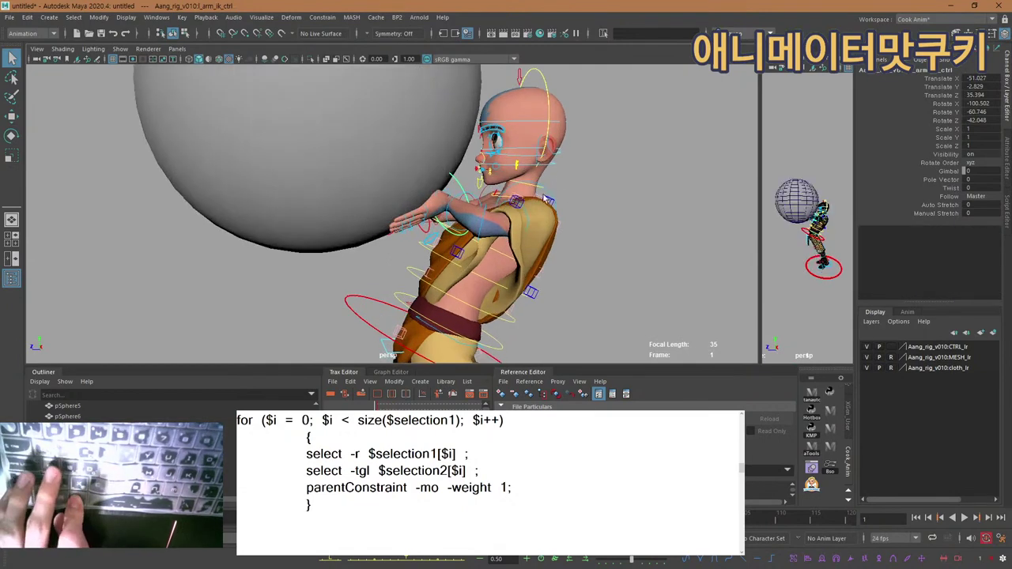
alt+drag(502, 202, 456, 207)
key(w)
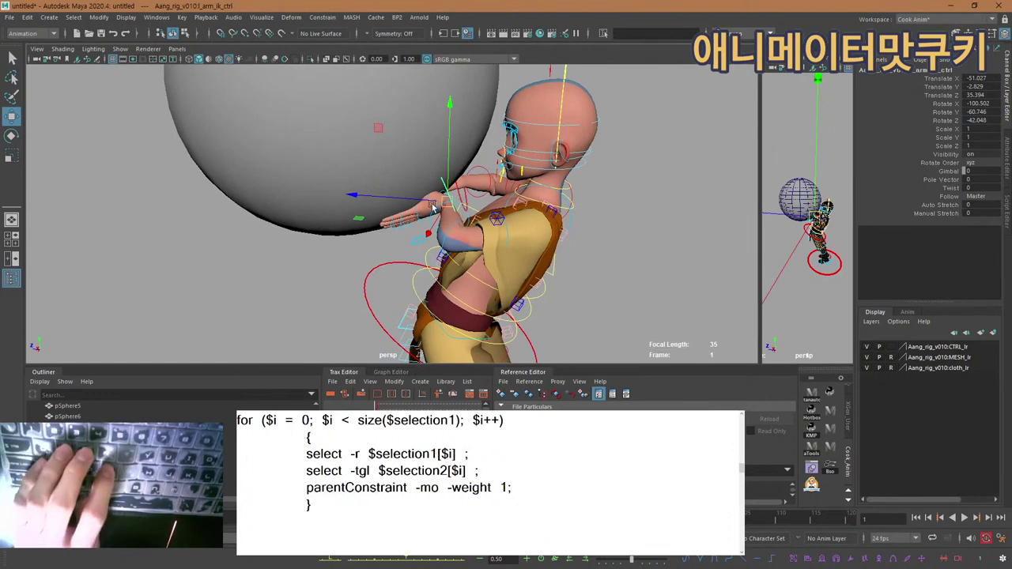
alt+right_drag(564, 217, 506, 216)
alt+drag(505, 216, 556, 205)
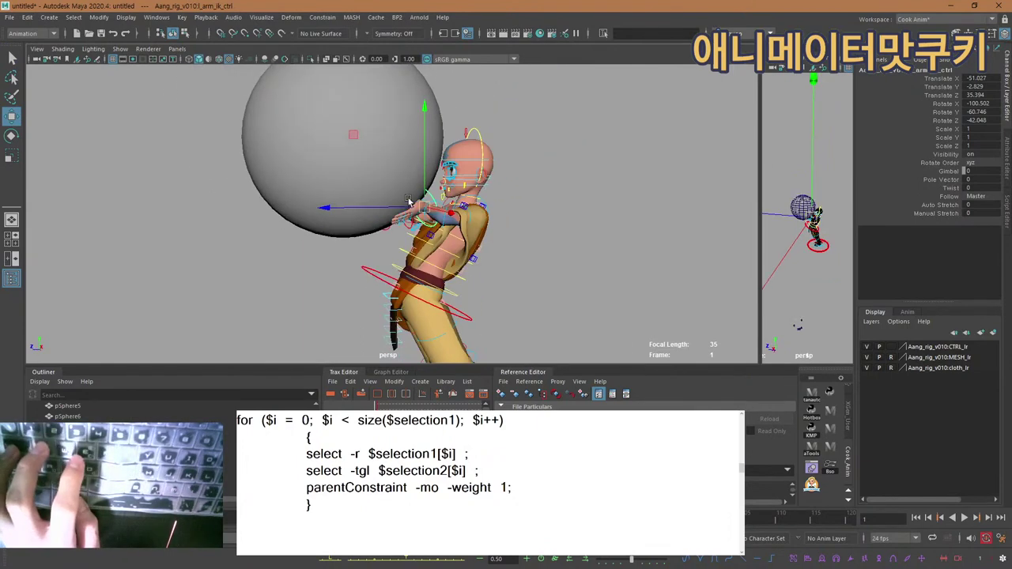
Create a locator and move it toward the character, to about -249.5 in X and 139.7 in Y.
click(565, 205)
click(127, 20)
mouse_move(75, 18)
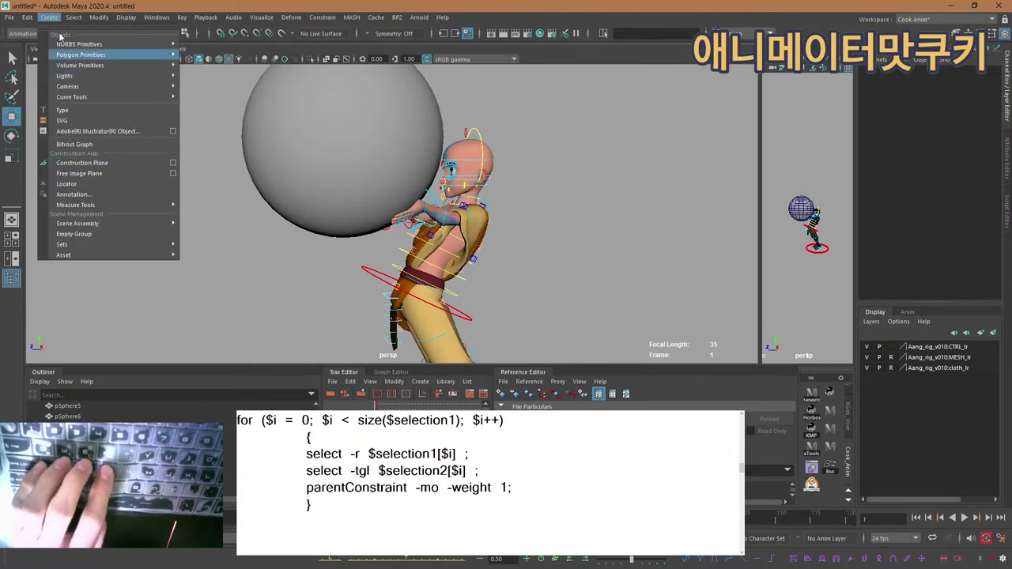
click(68, 183)
scroll(539, 238, down, 4)
alt+drag(539, 239, 642, 297)
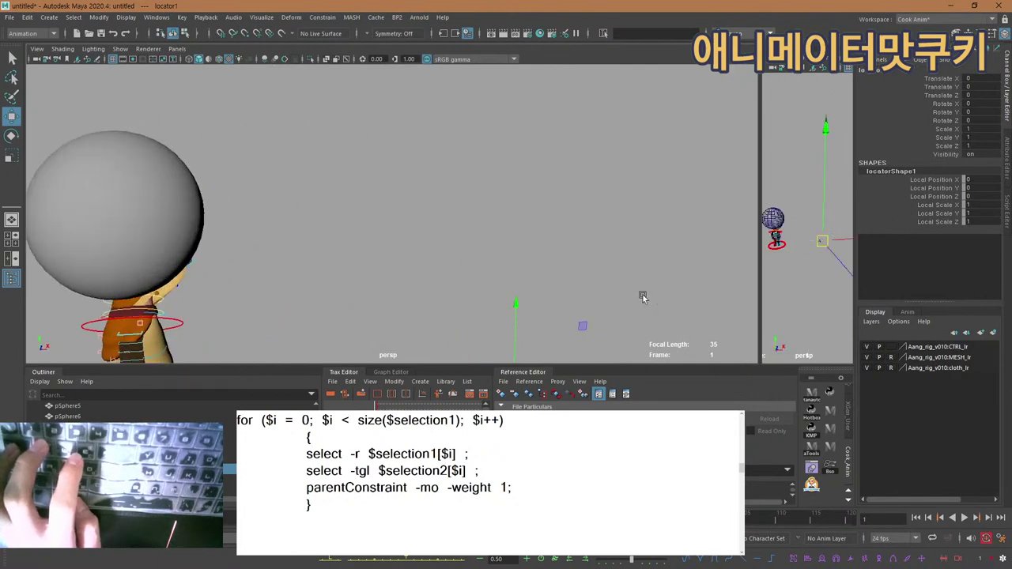
scroll(643, 298, down, 4)
drag(542, 264, 335, 152)
key(f)
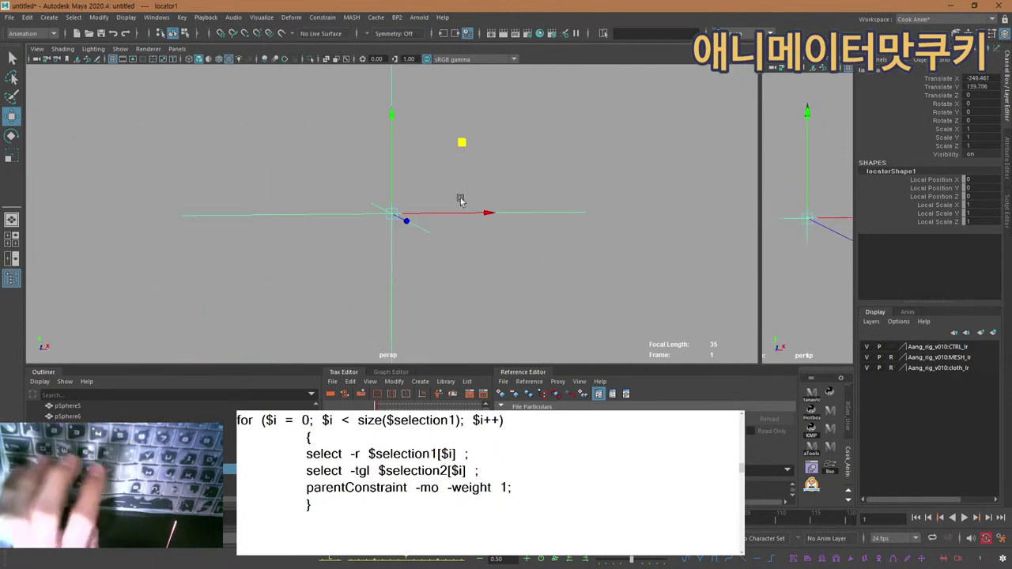
Move the locator to the left wrist's height and depth, at about 138.3 in Y and 28 in Z.
scroll(438, 233, down, 8)
alt+drag(440, 228, 129, 185)
scroll(307, 182, down, 5)
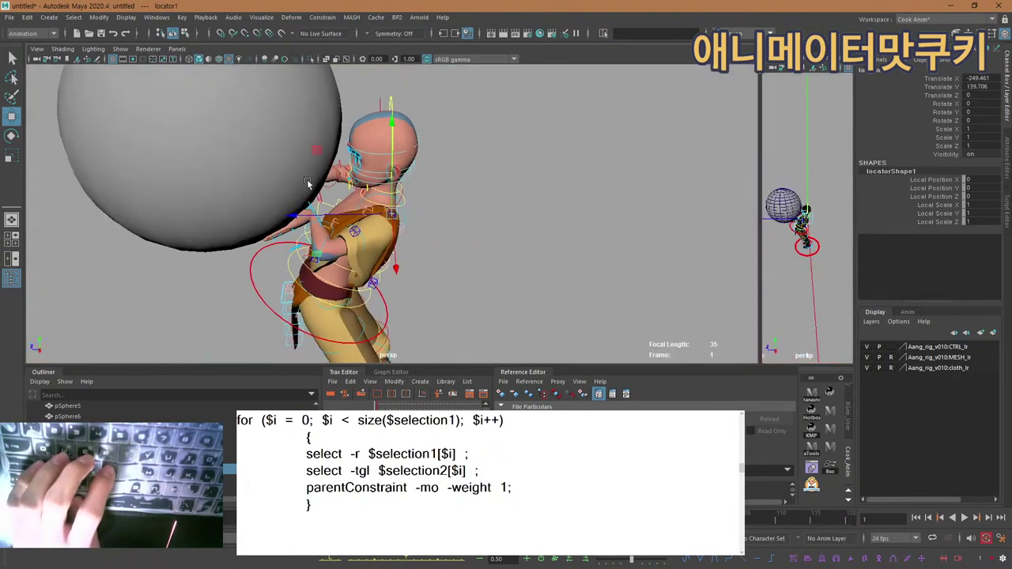
alt+drag(307, 181, 243, 152)
alt+drag(364, 227, 351, 214)
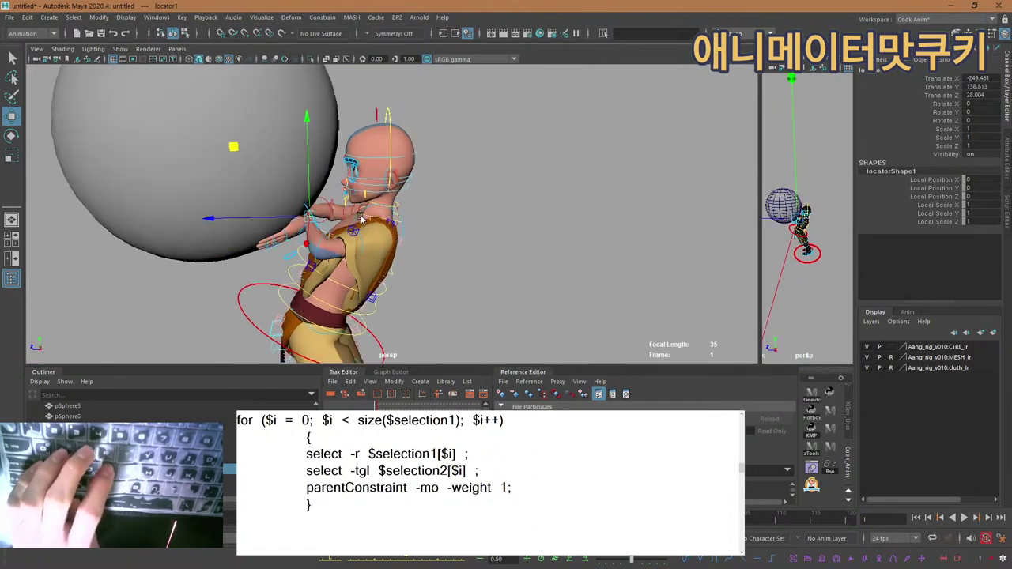
key(ctrl+z)
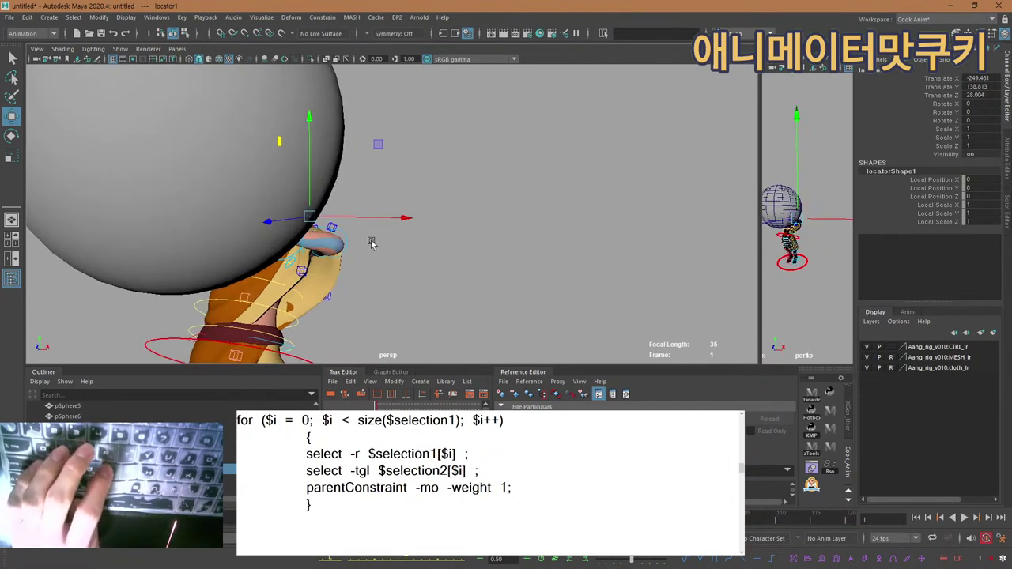
key(f)
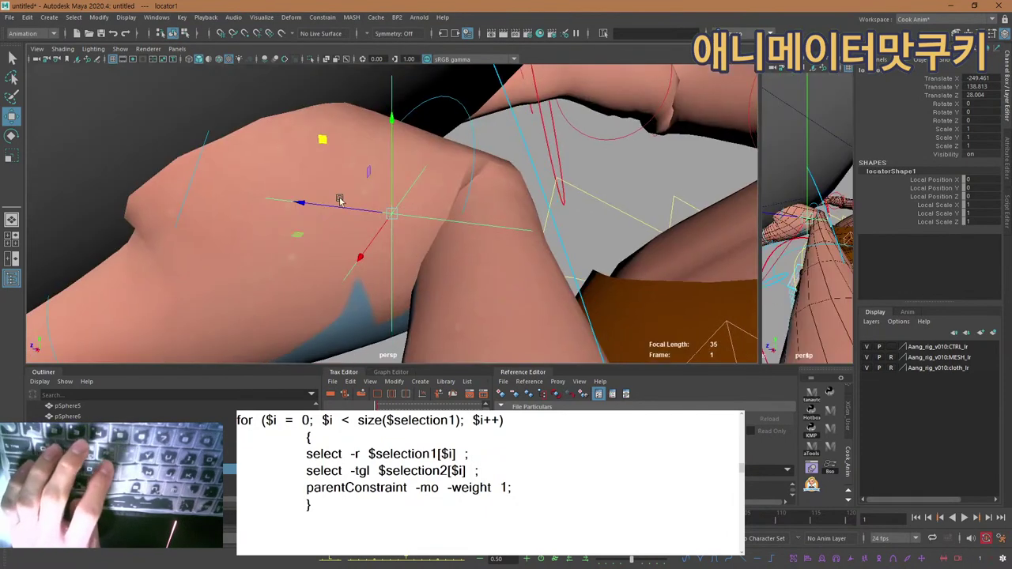
scroll(398, 207, down, 4)
drag(394, 187, 394, 206)
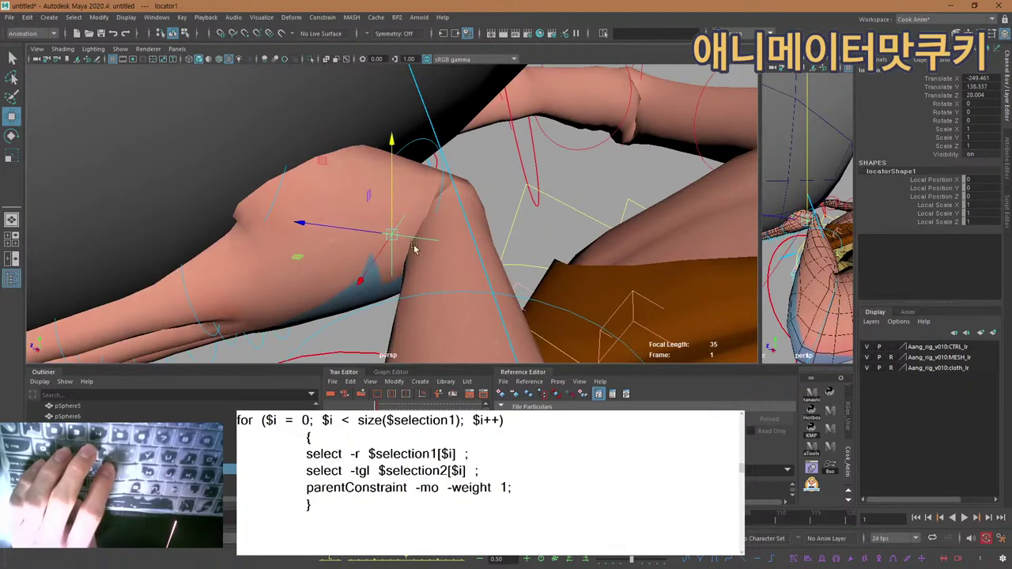
Try rotating the locator about -83 degrees in X and -62 degrees in Z, then undo the rotations.
key(e)
alt+drag(416, 244, 470, 217)
drag(355, 147, 473, 147)
key(ctrl+z)
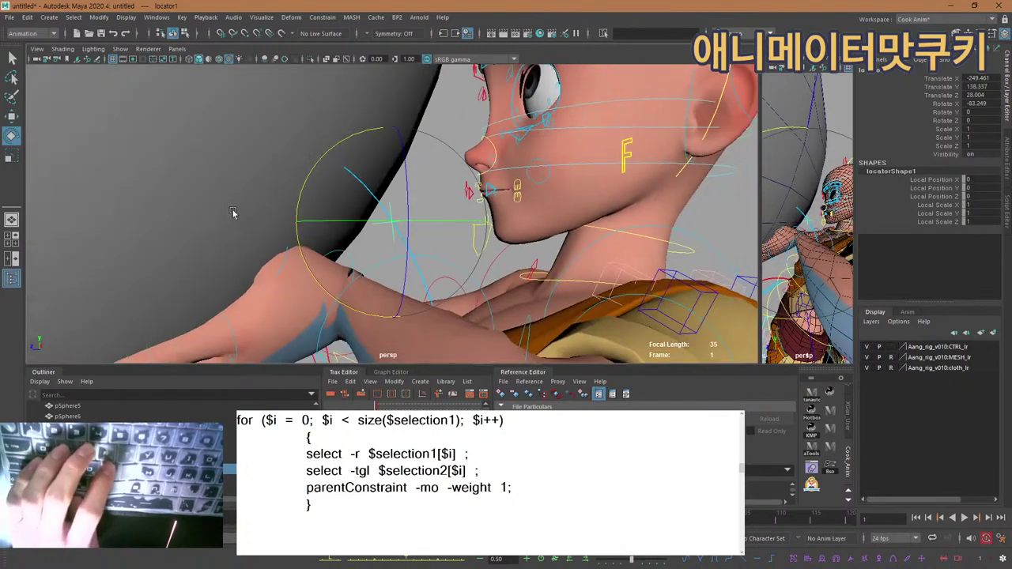
key(ctrl+z)
key(ctrl+z)
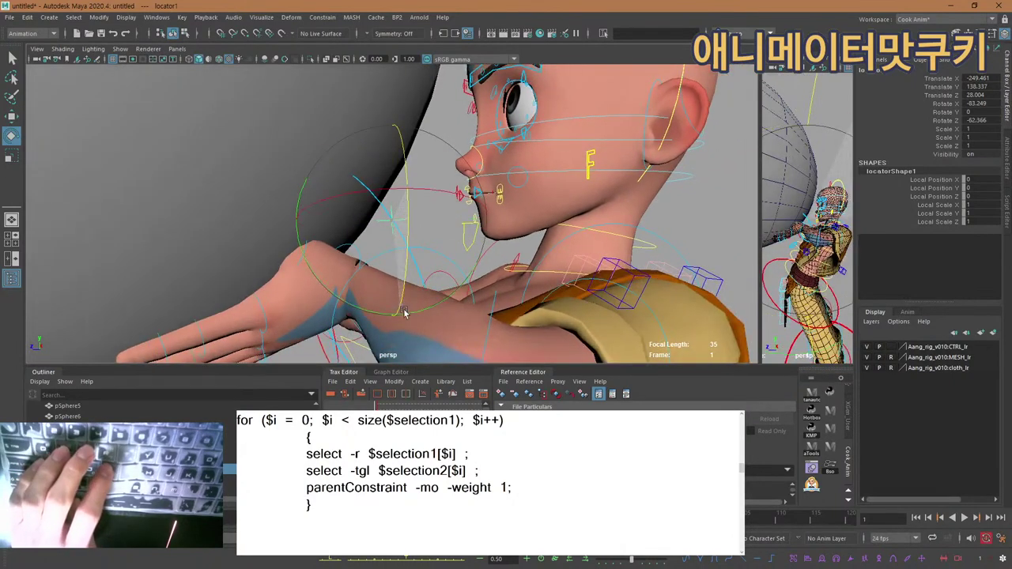
Shift the locator sideways and down near the left wrist, to about -257.5 in X and 132.4 in Y.
key(w)
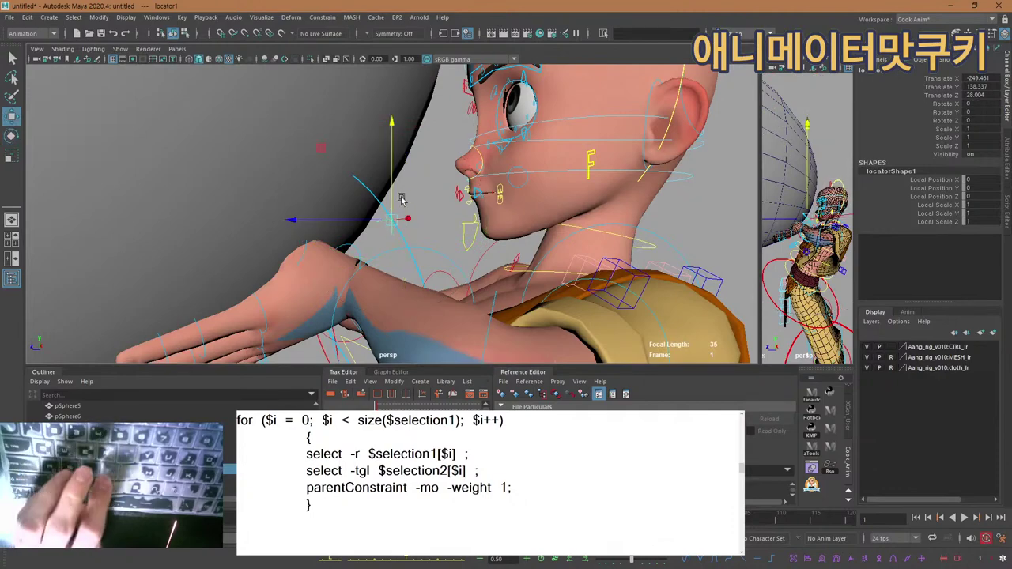
alt+drag(402, 204, 399, 243)
alt+drag(398, 243, 462, 147)
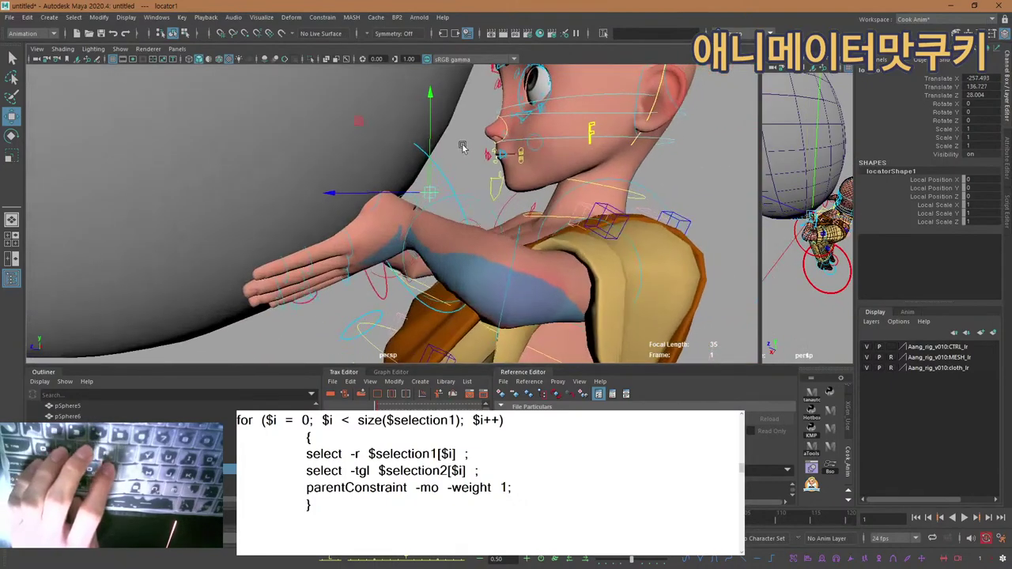
drag(432, 207, 431, 259)
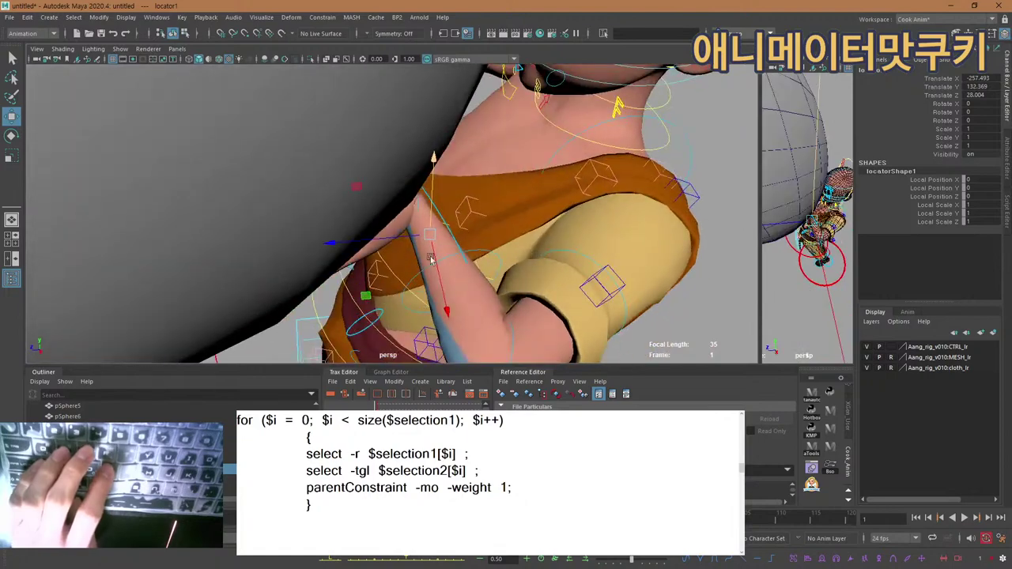
Position locator1 at the character's left hand, at about X -261.311 and Z 29.389, and parent locator2 under it.
drag(365, 295, 346, 265)
alt+drag(395, 247, 469, 192)
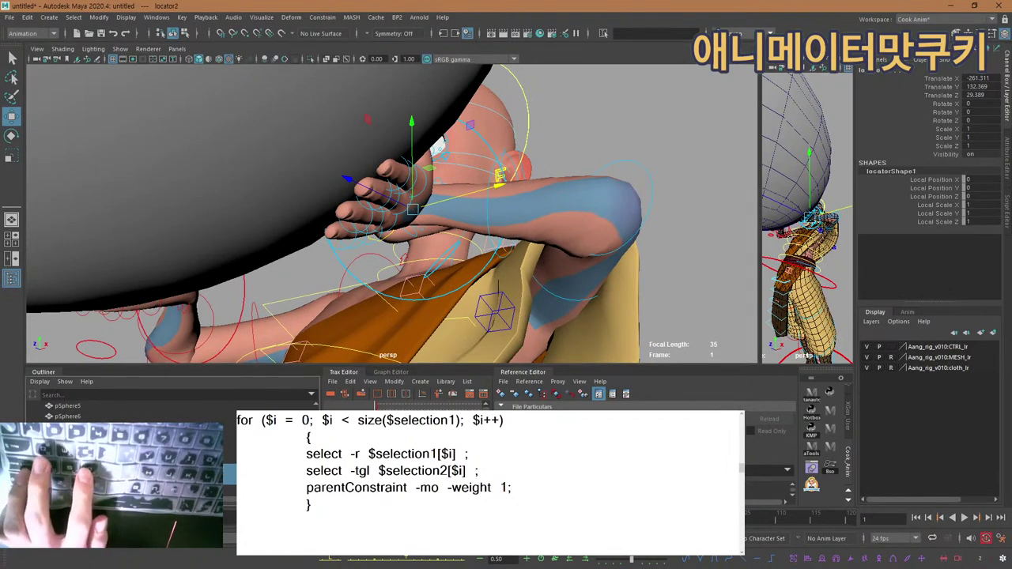
key(p)
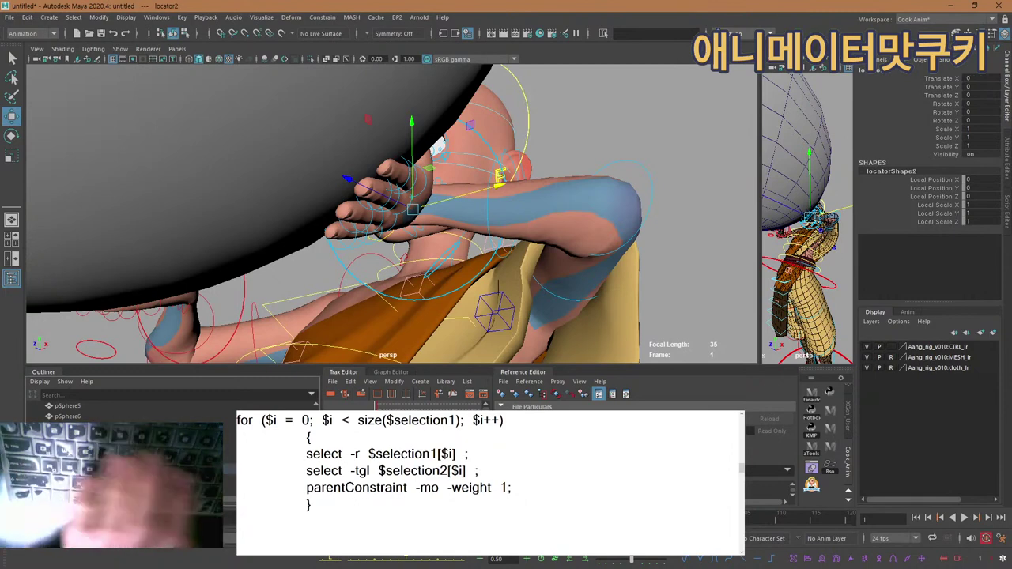
Parent-constrain the left arm IK control to locator2.
key(ctrl+z)
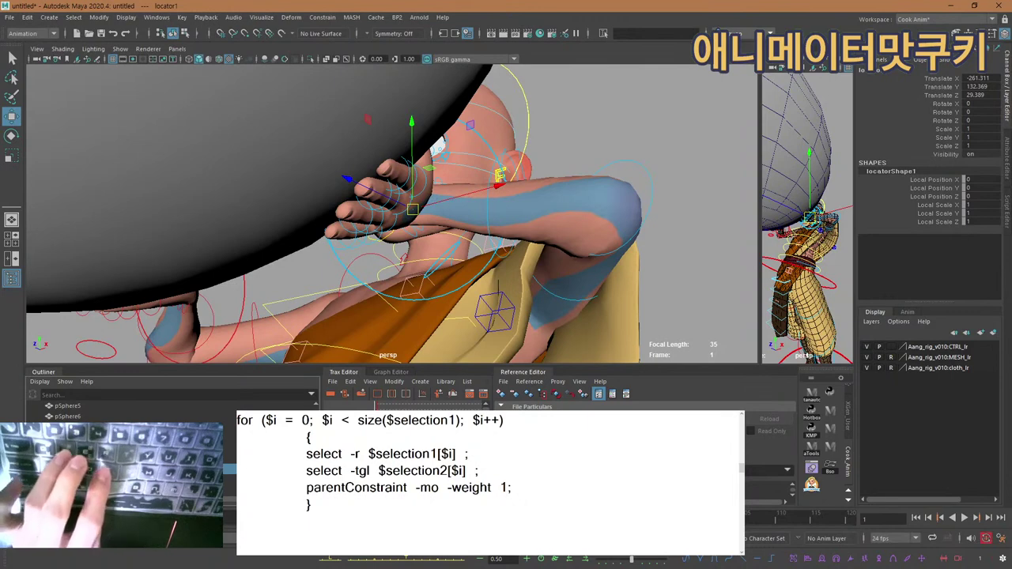
key(ctrl+z)
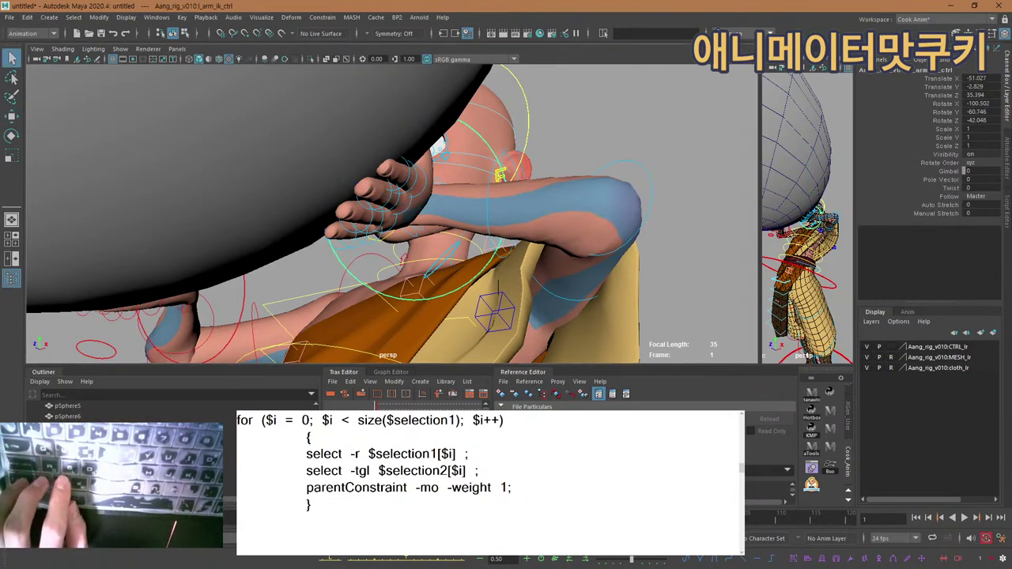
key(g)
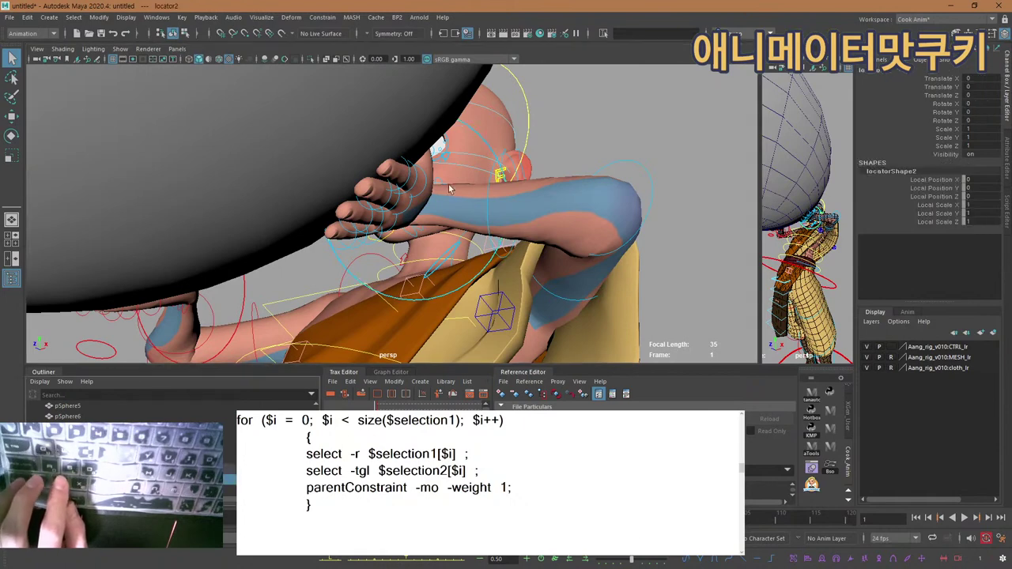
key(ctrl+z)
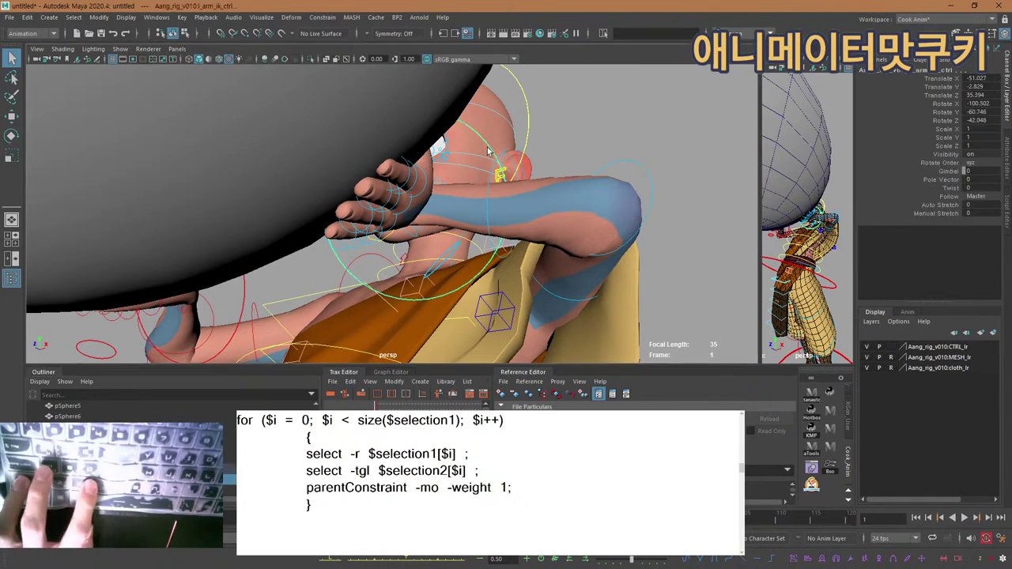
key(ctrl+z)
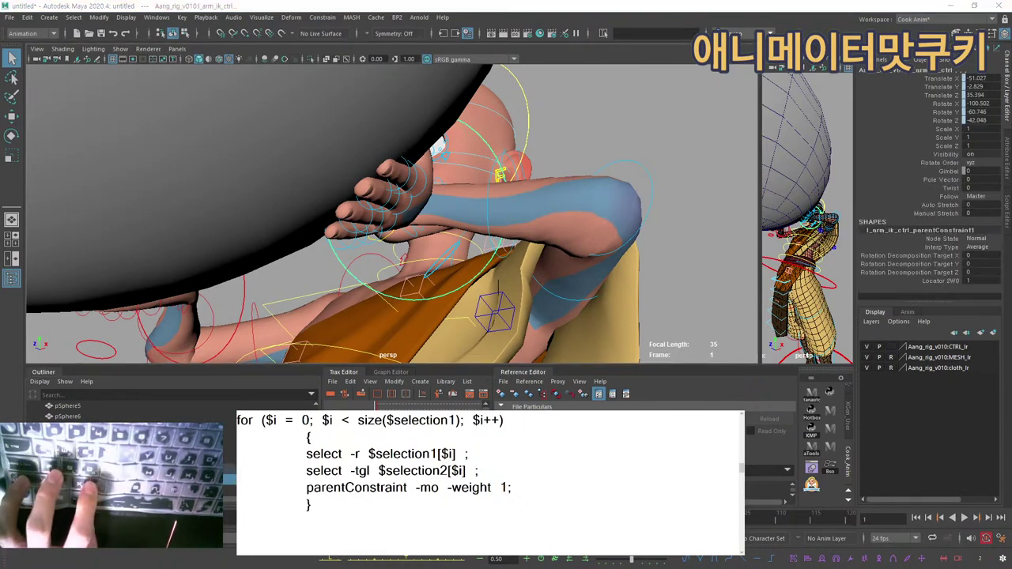
Parent-constrain locator1 to the large sphere held by the character.
key(ctrl+z)
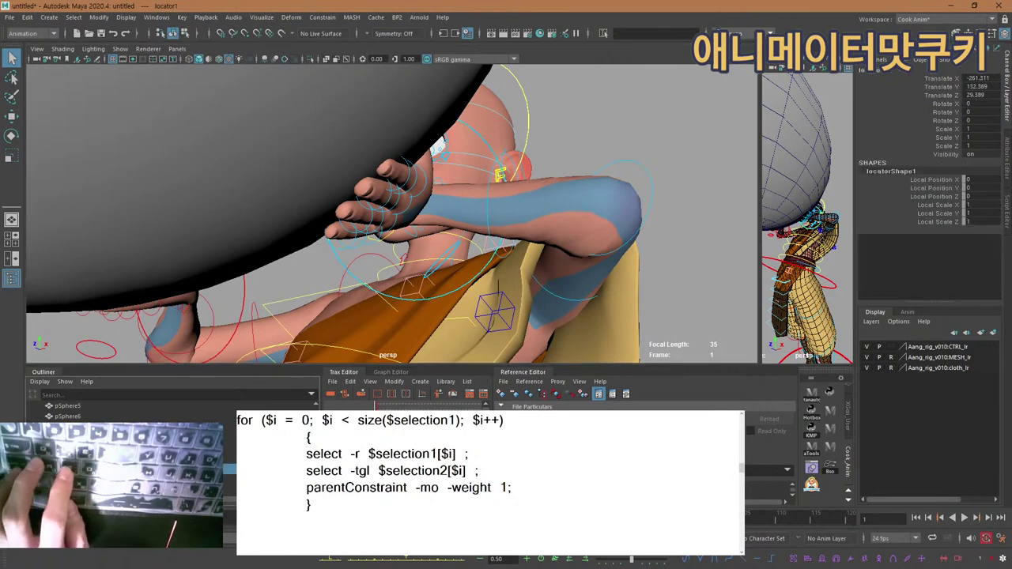
alt+right_drag(596, 130, 333, 185)
alt+drag(333, 186, 369, 155)
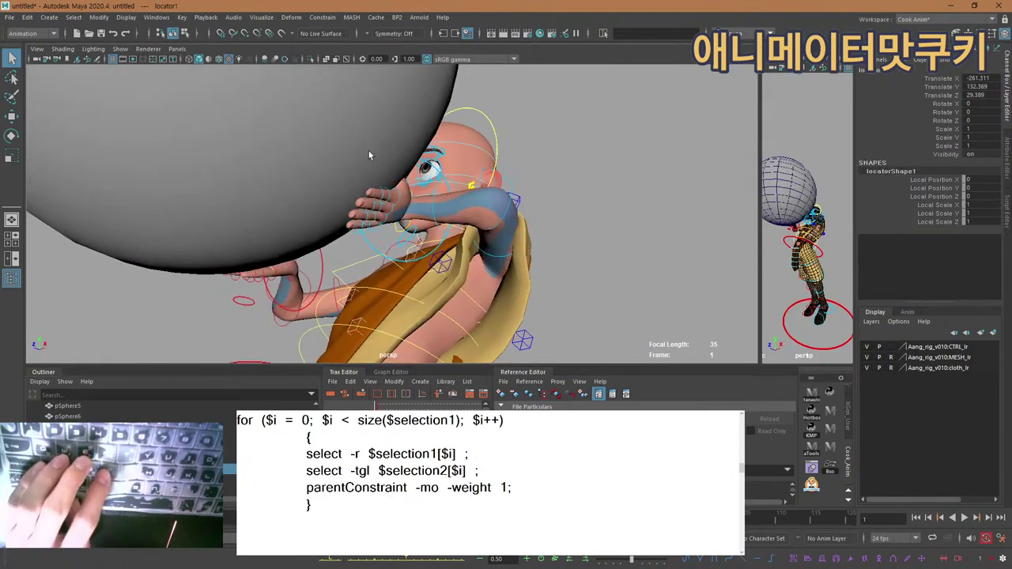
key(ctrl+z)
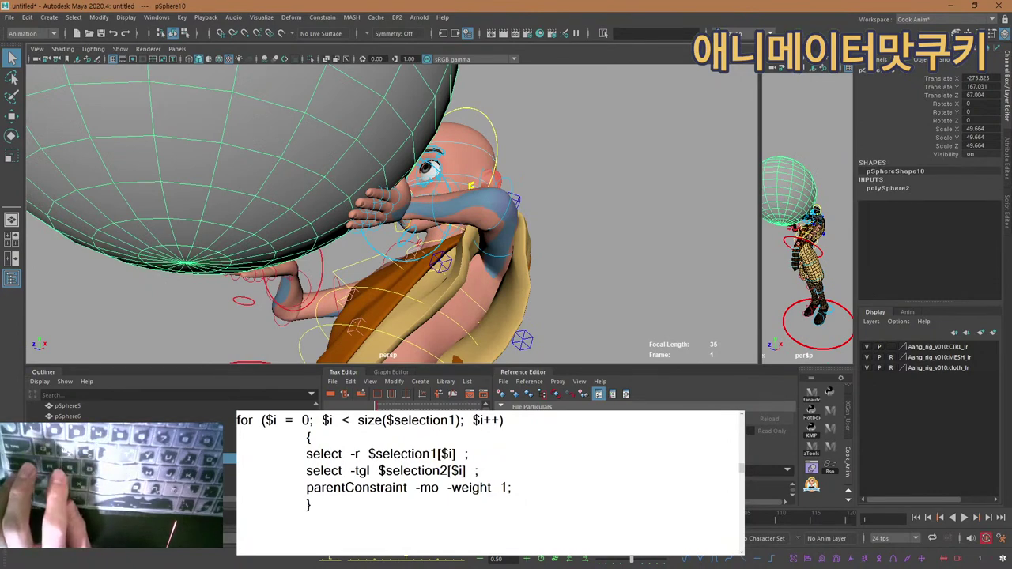
key(ctrl+z)
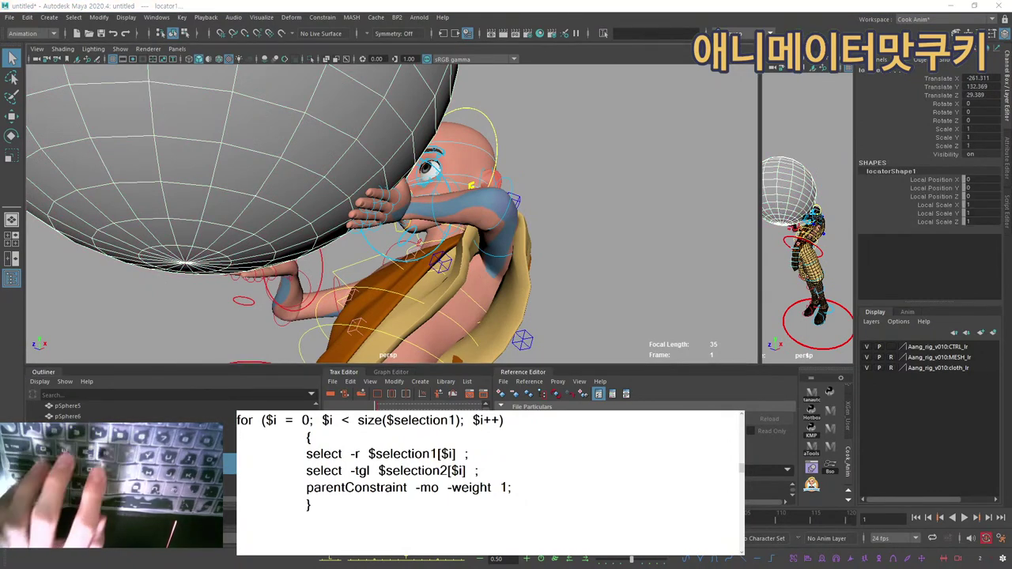
key(ctrl+Return)
Move the large sphere along X to about -266.146 to test how the constrained left hand follows it.
key(w)
alt+right_drag(530, 199, 295, 158)
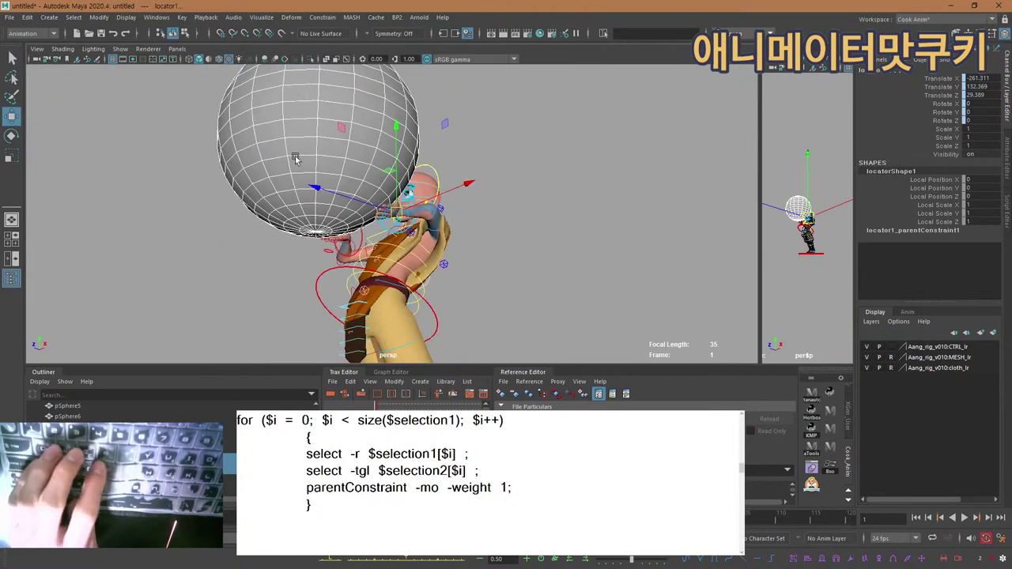
click(295, 158)
key(shift+f)
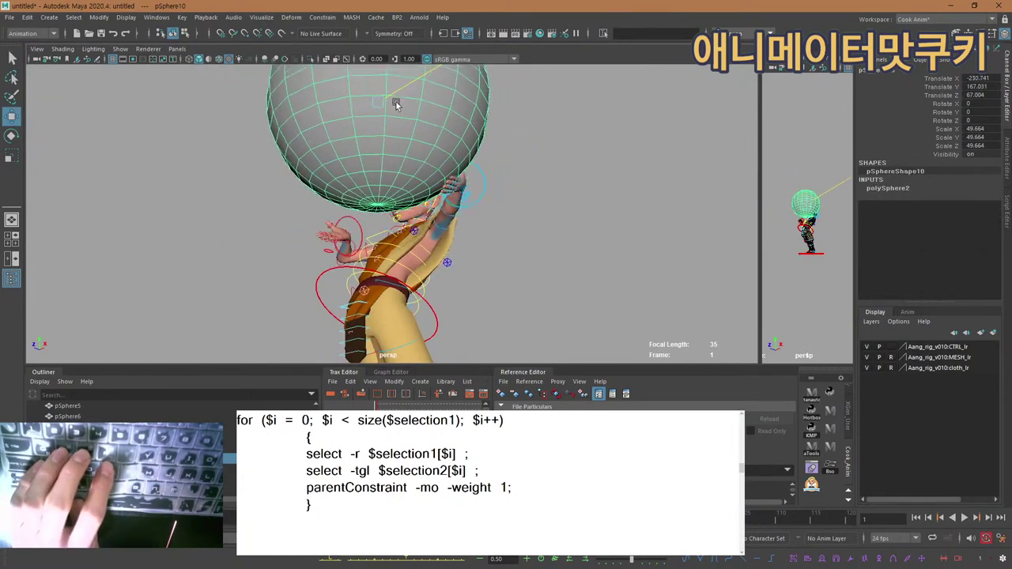
drag(396, 104, 365, 134)
key(q)
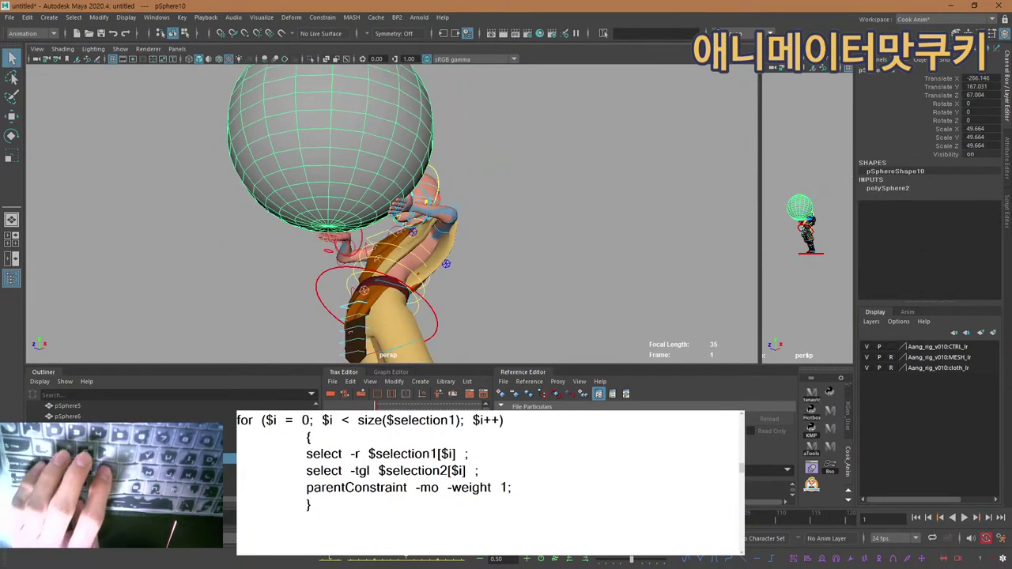
Test-rotate locator2 by about -87.6 degrees around Y and undo the rotation.
key(ctrl+l)
key(e)
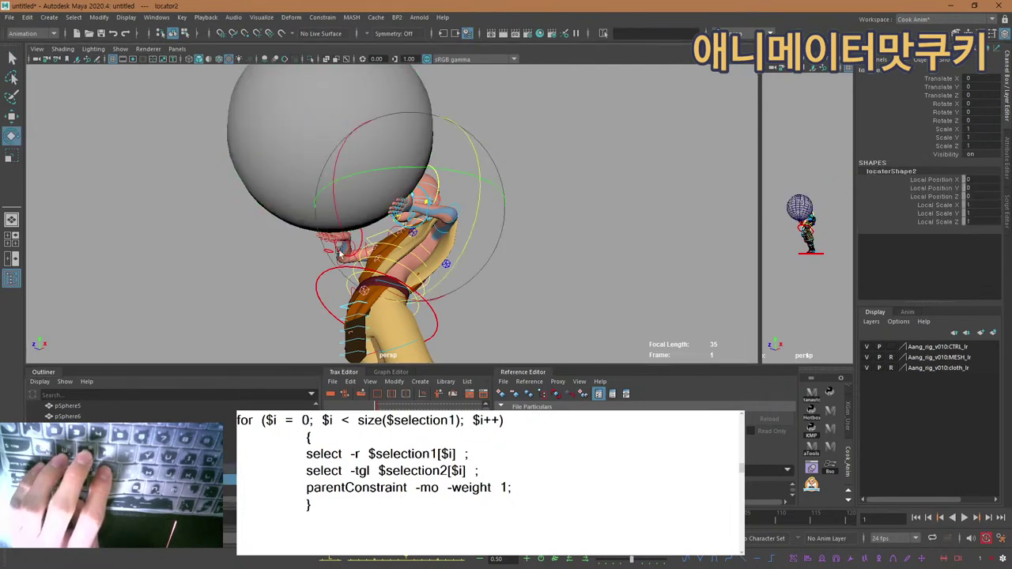
alt+drag(463, 207, 118, 229)
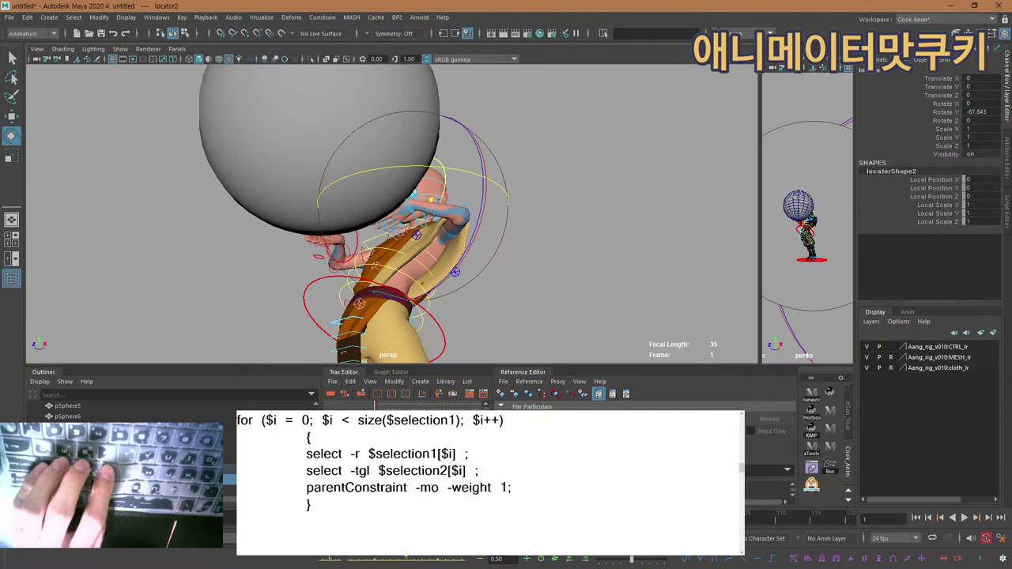
key(ctrl+z)
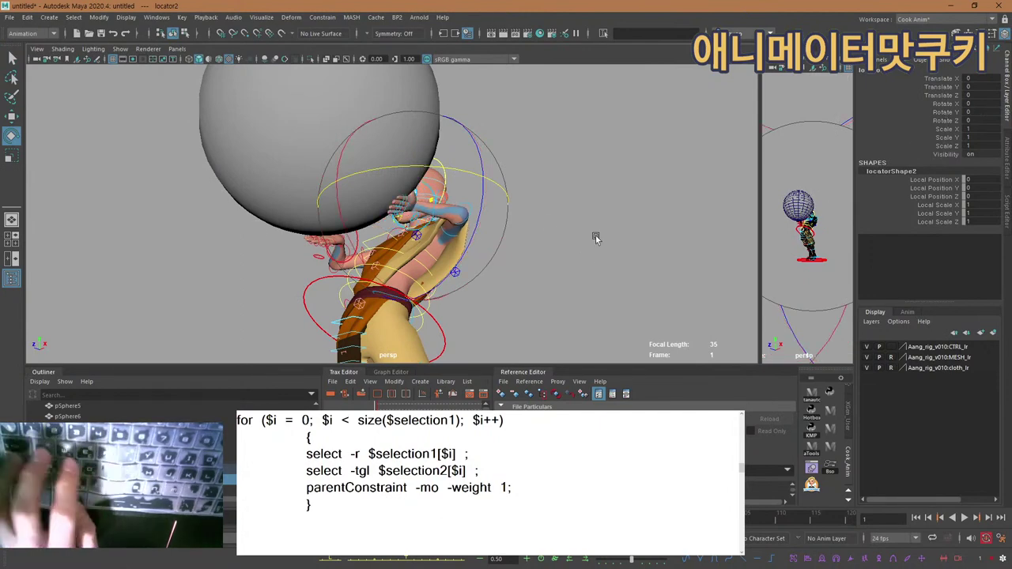
Examine the left hand and its contact with the sphere from several angles.
alt+right_drag(307, 299, 467, 220)
alt+drag(466, 220, 519, 211)
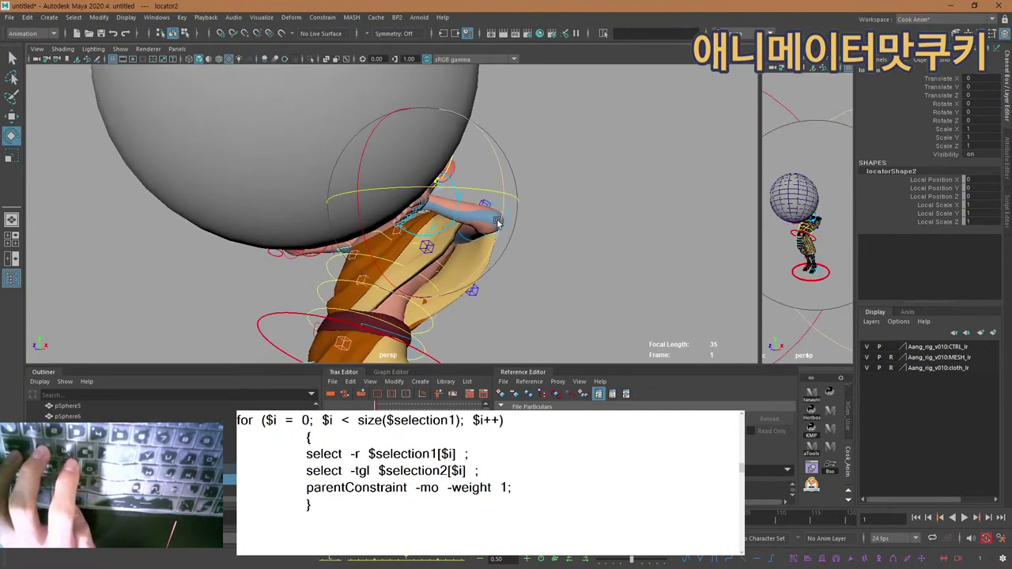
alt+right_drag(521, 234, 384, 226)
alt+drag(384, 226, 492, 206)
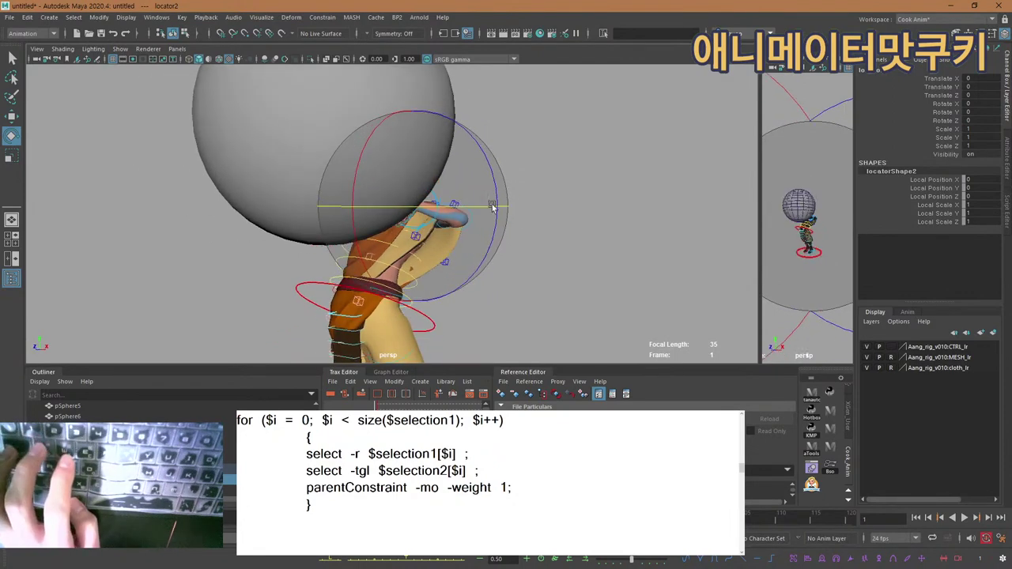
alt+right_drag(492, 205, 253, 167)
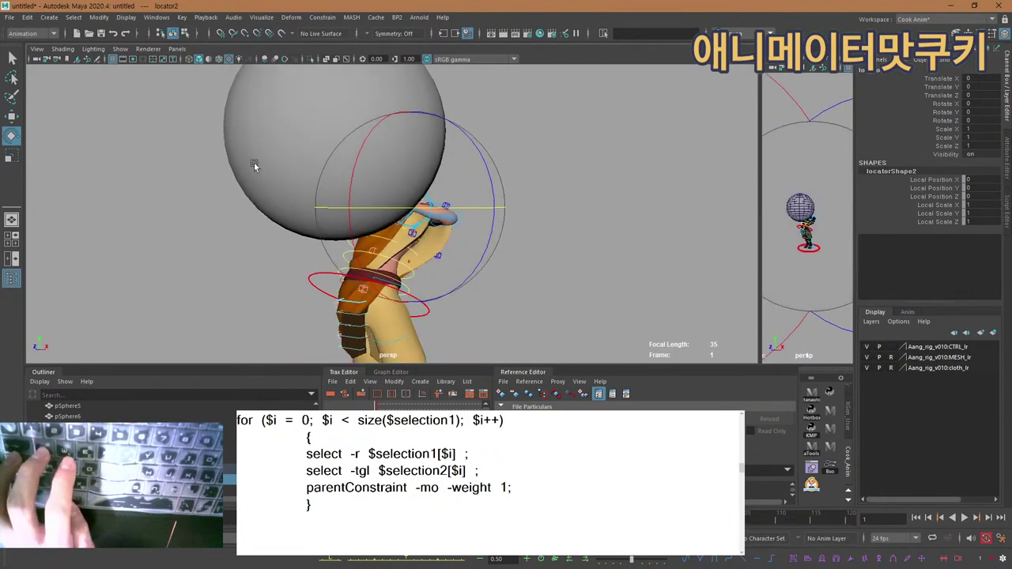
click(362, 135)
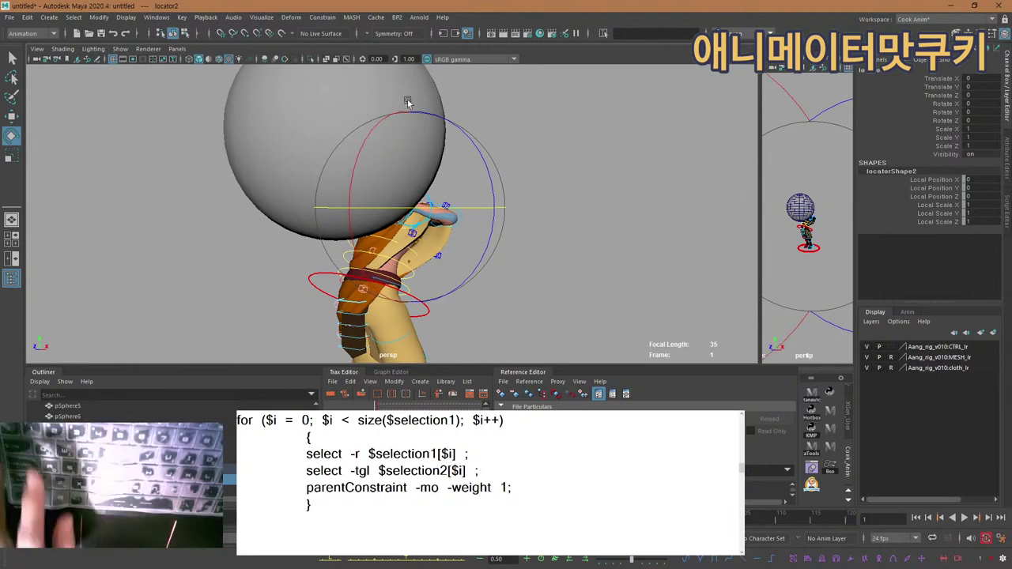
alt+drag(406, 99, 456, 203)
key(q)
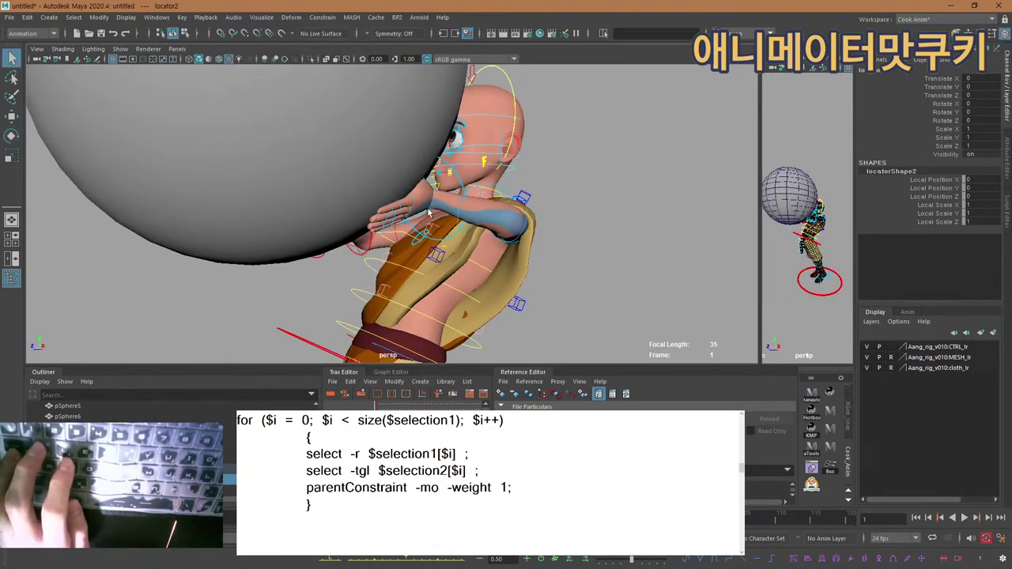
Delete locator1 together with its child locator and constraint to release the left arm control.
alt+drag(428, 210, 467, 207)
scroll(173, 467, down, 2)
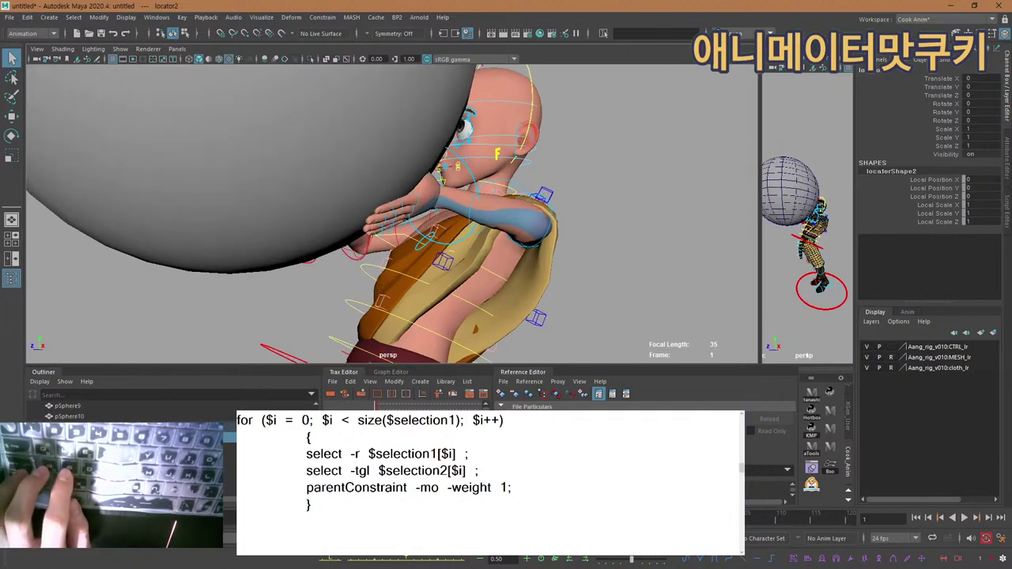
click(95, 447)
click(87, 427)
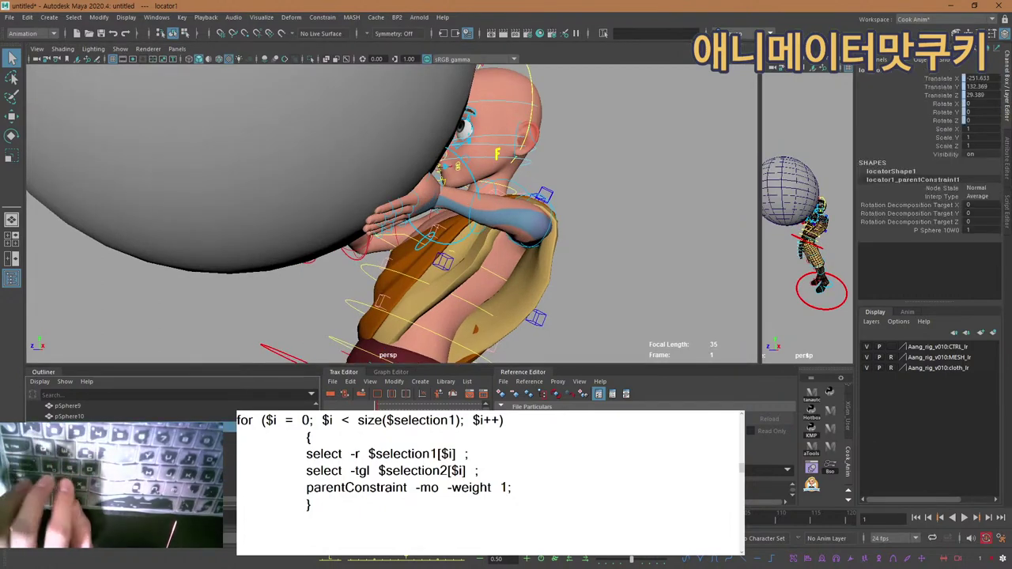
key(Delete)
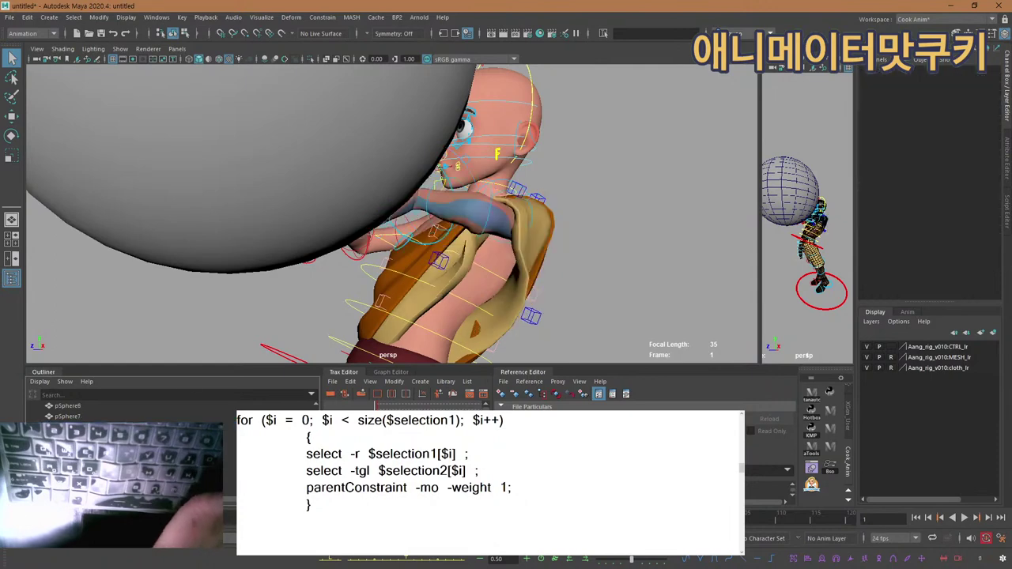
Show the Script Editor and rotate the left arm IK control to fit the left palm against the sphere.
click(448, 179)
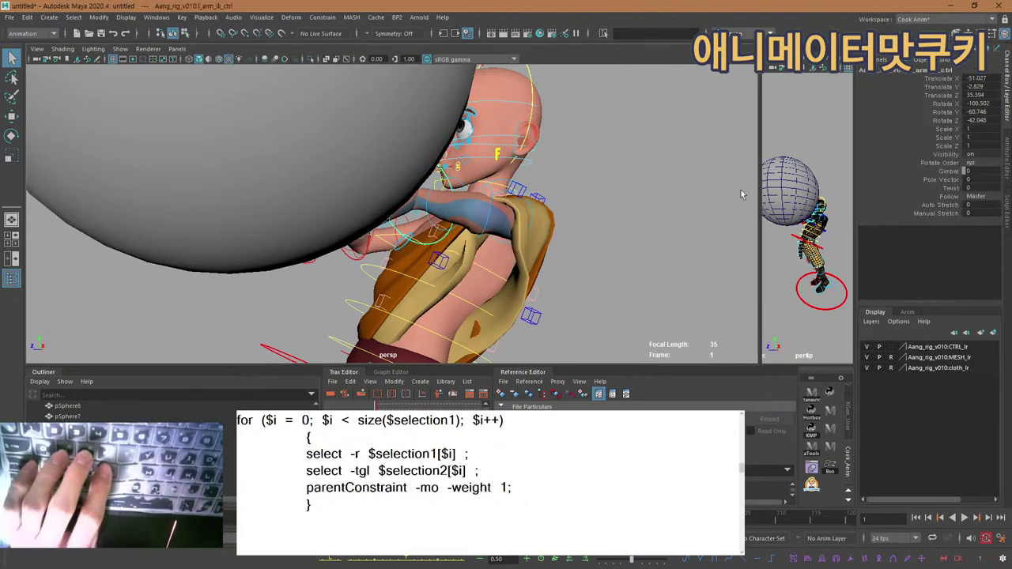
click(1006, 214)
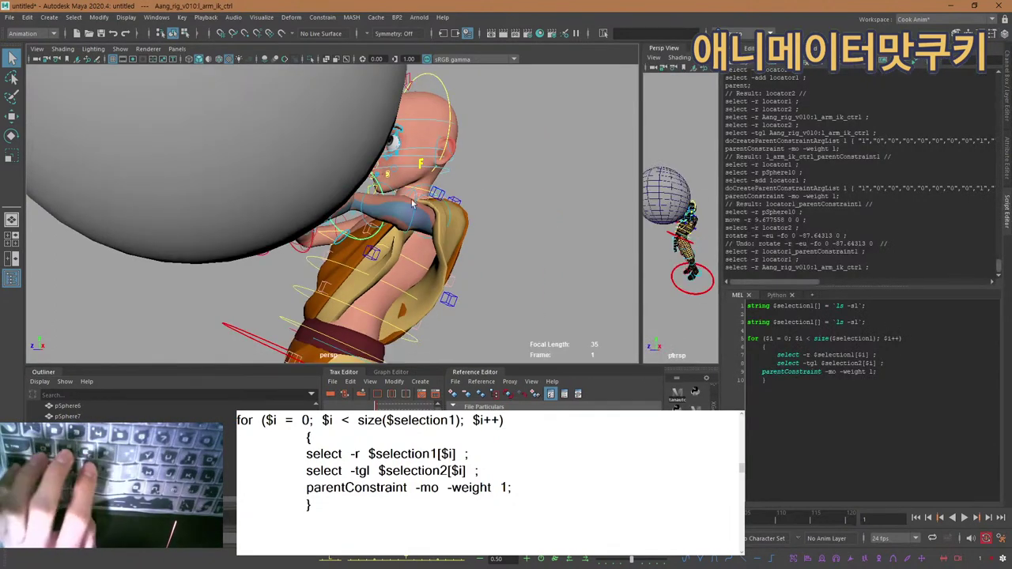
key(e)
alt+drag(361, 226, 375, 190)
drag(350, 221, 389, 231)
drag(395, 196, 432, 221)
mouse_move(371, 215)
alt+mouse_down()
mouse_move(442, 202)
mouse_move(301, 198)
mouse_move(192, 219)
mouse_move(290, 174)
mouse_move(371, 199)
alt+mouse_up()
key(q)
Move and rotate the right arm IK control so the right hand rests against the underside of the sphere.
click(290, 173)
key(w)
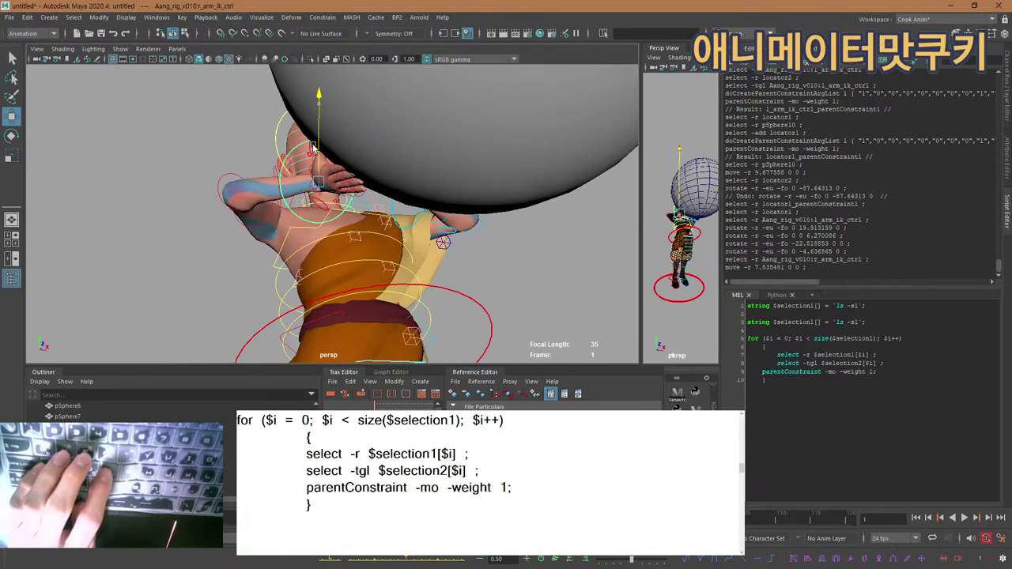
drag(313, 148, 313, 142)
drag(367, 181, 346, 169)
key(e)
key(w)
key(e)
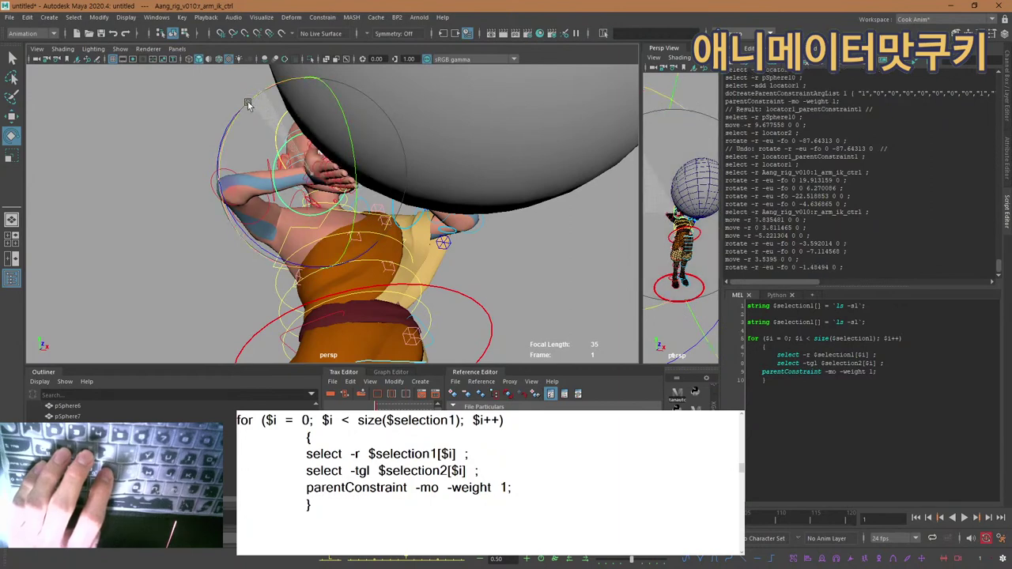
drag(248, 104, 252, 101)
key(w)
alt+drag(285, 166, 361, 166)
alt+drag(461, 121, 233, 204)
Select the left and right arm IK controls in that order and run the MEL line string $selection1[] = `ls -sl`;.
key(q)
click(353, 168)
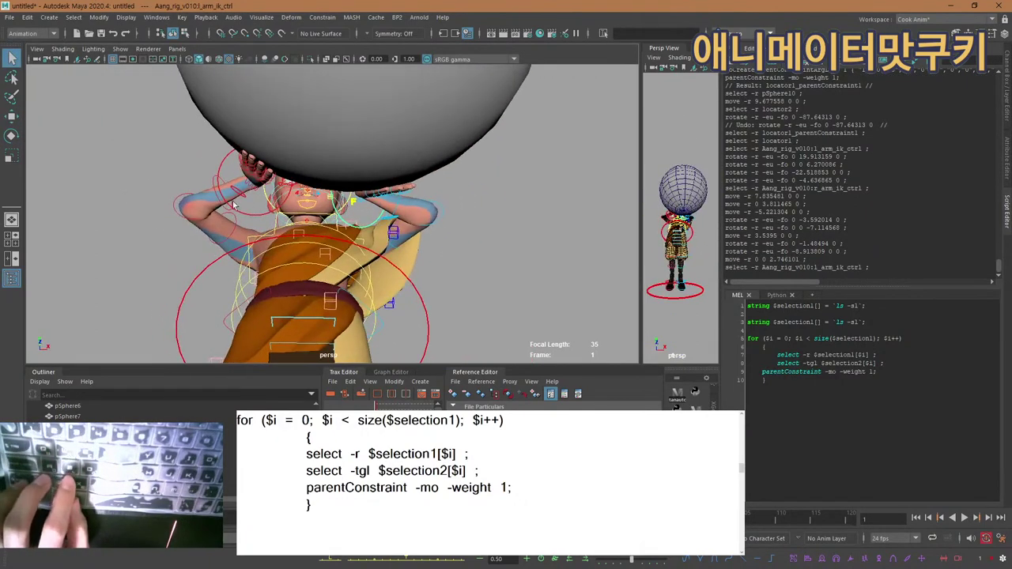
shift+click(229, 158)
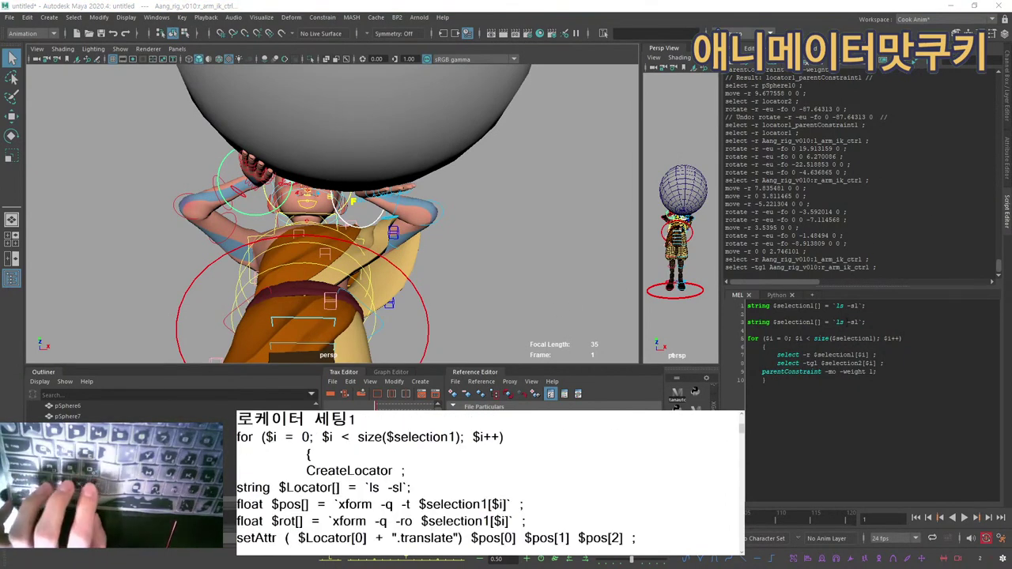
click(875, 306)
drag(874, 306, 743, 299)
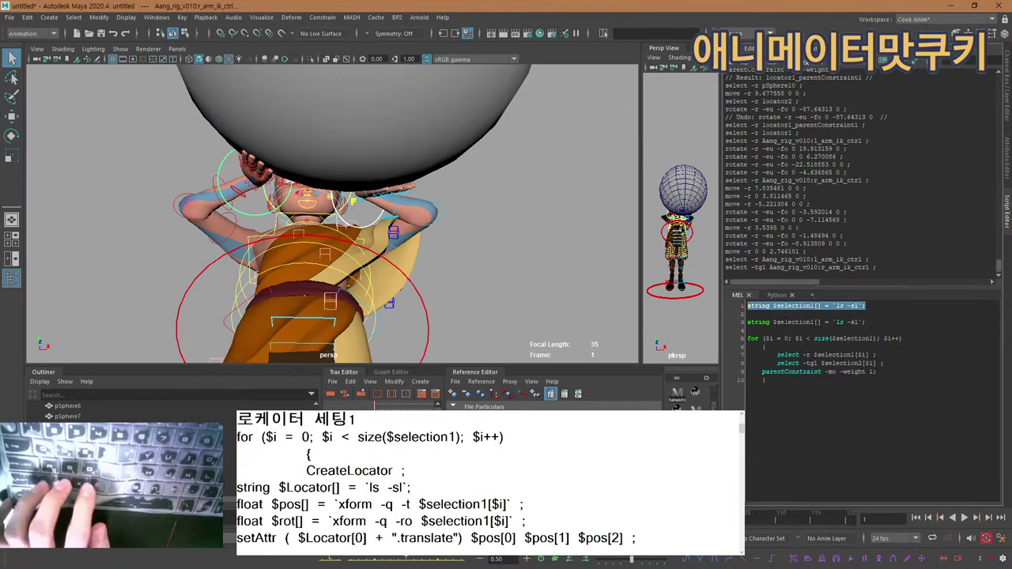
click(785, 322)
drag(866, 305, 785, 305)
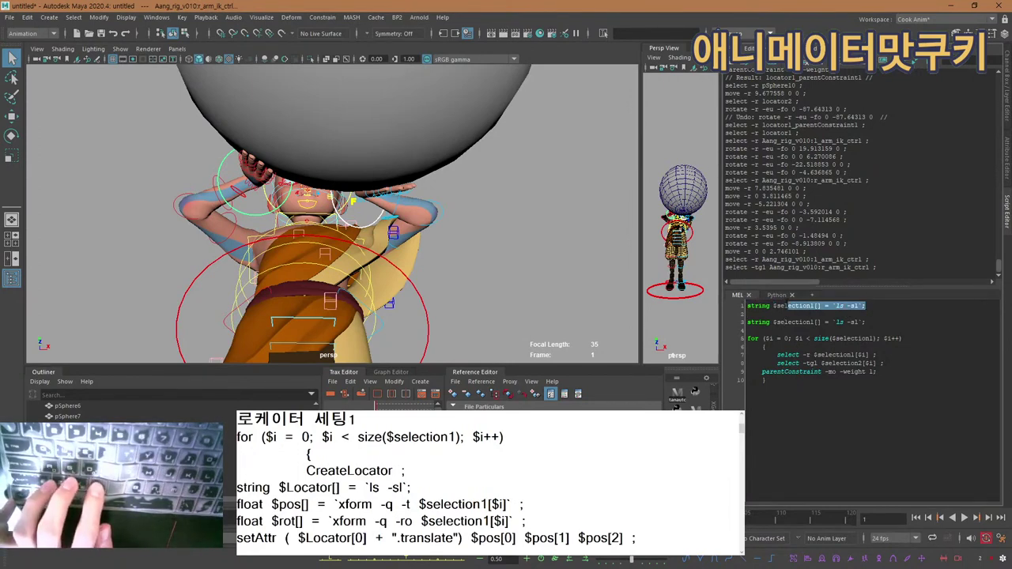
key(ctrl+Return)
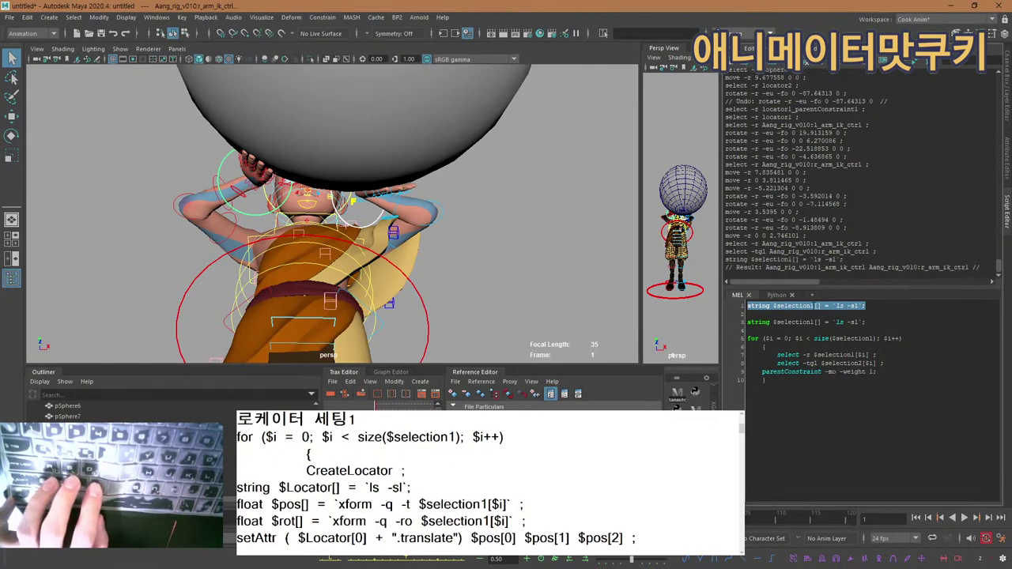
Select the left and right arm IK controls one after the other and review the locator setup script in the notes.
alt+drag(341, 230, 383, 180)
click(342, 213)
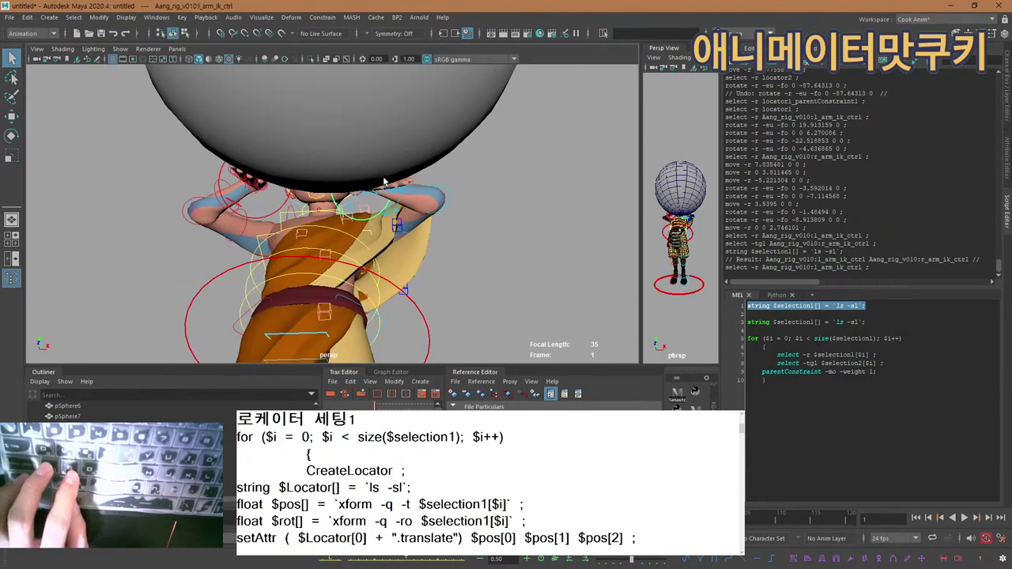
click(281, 203)
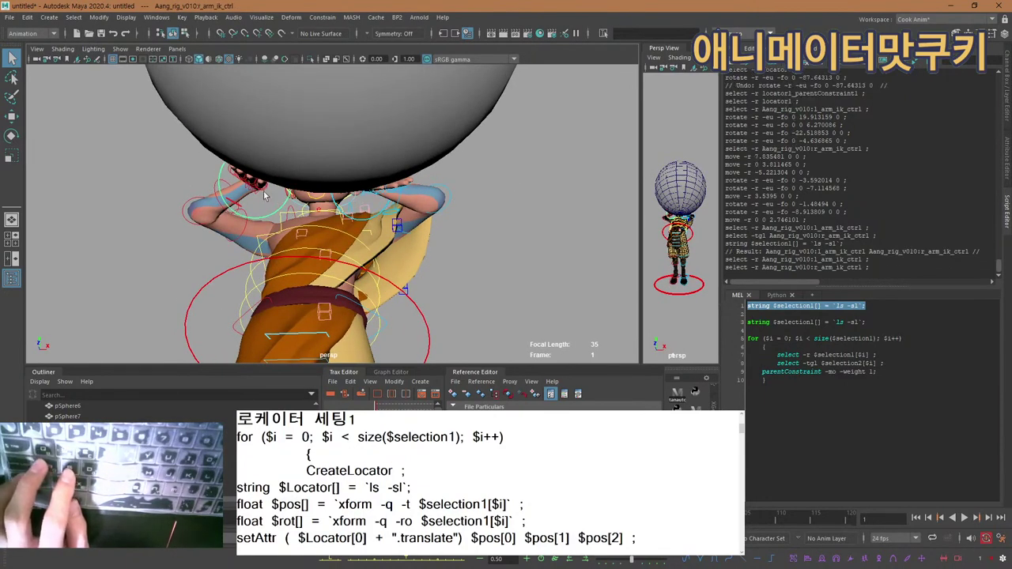
click(340, 487)
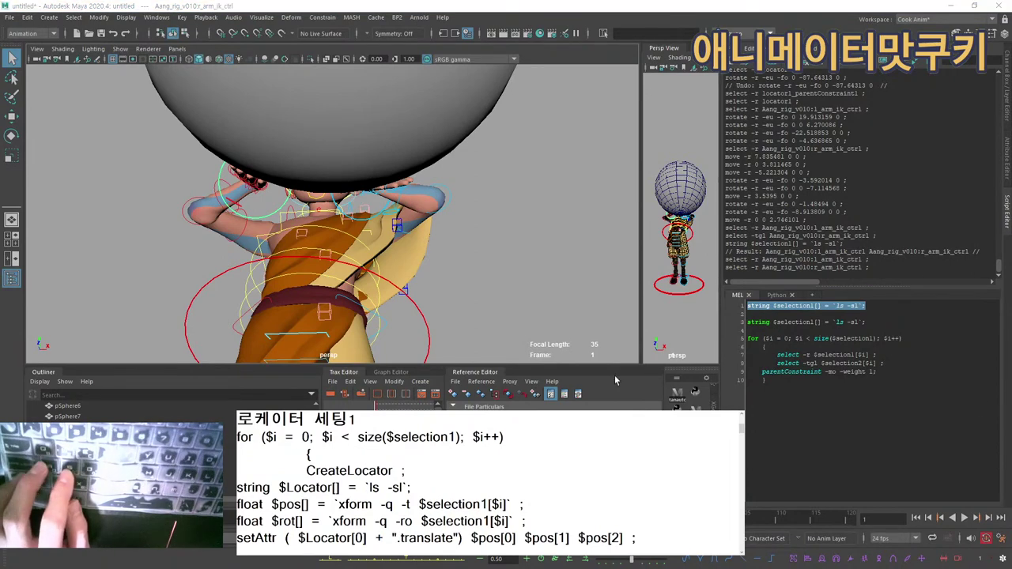
scroll(340, 487, down, 2)
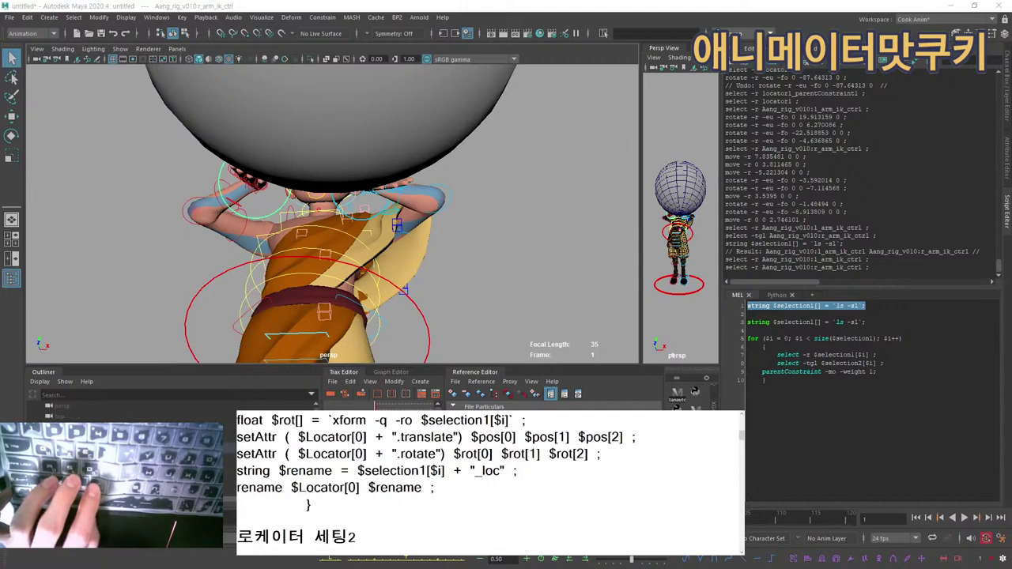
Test-move the character's master control about 76 units along X with its channels shown, and undo the move.
click(94, 448)
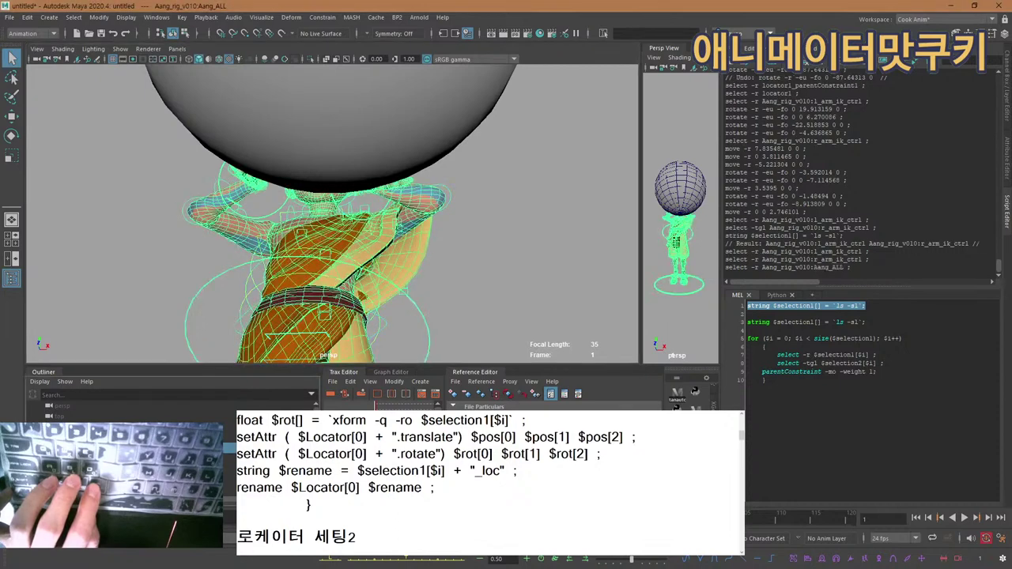
key(f)
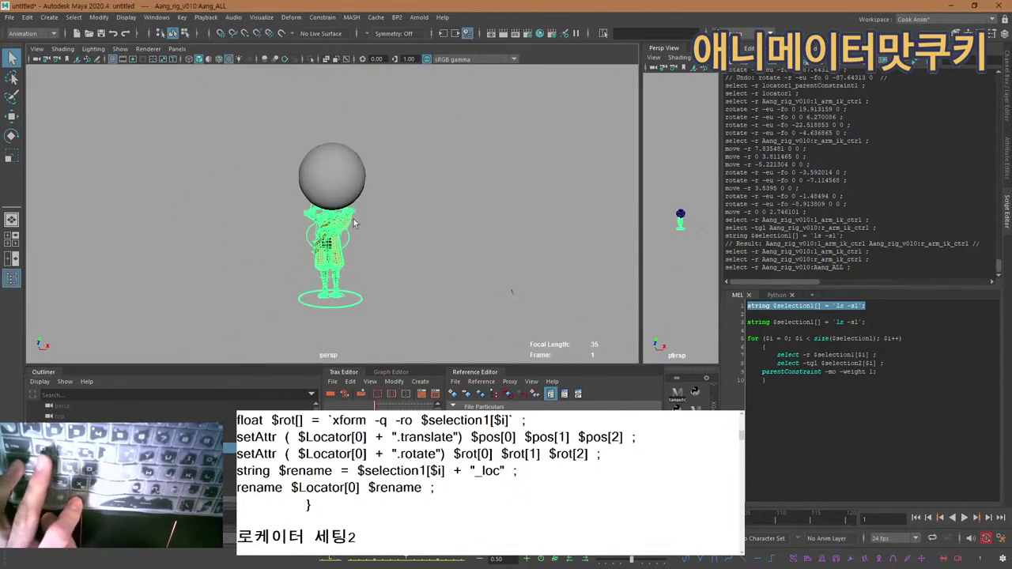
click(358, 297)
key(w)
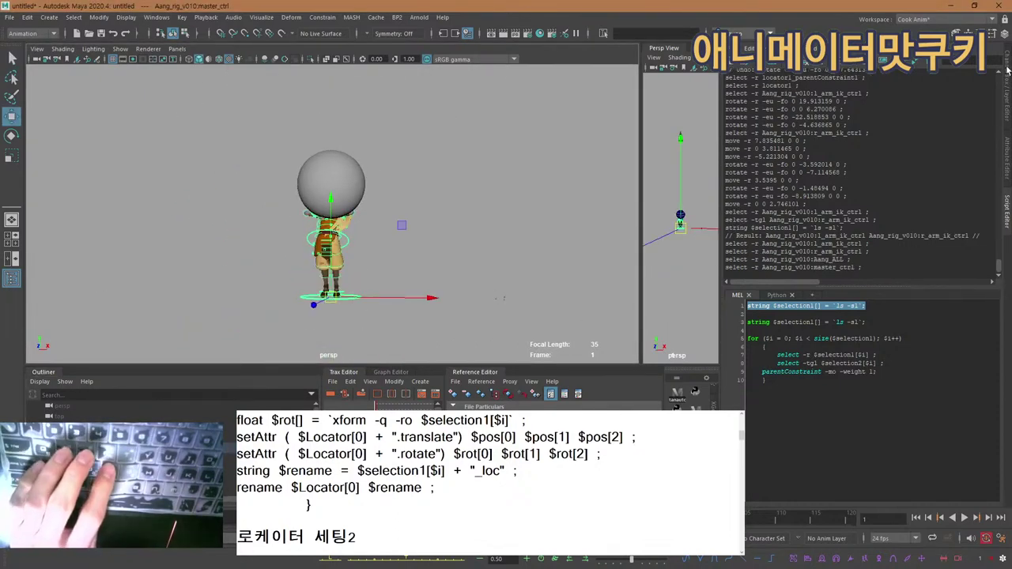
click(1006, 71)
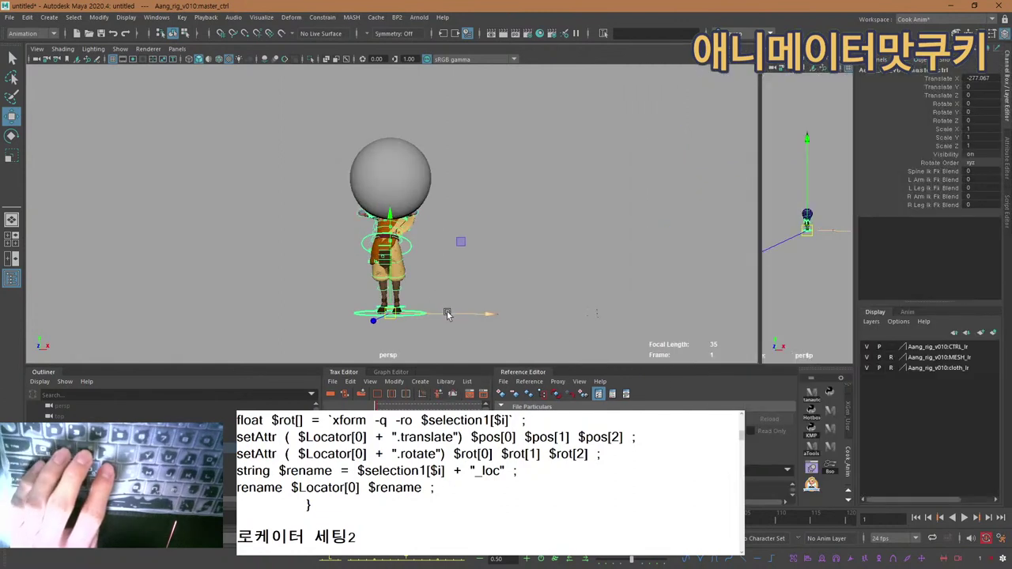
drag(447, 314, 507, 308)
key(ctrl+z)
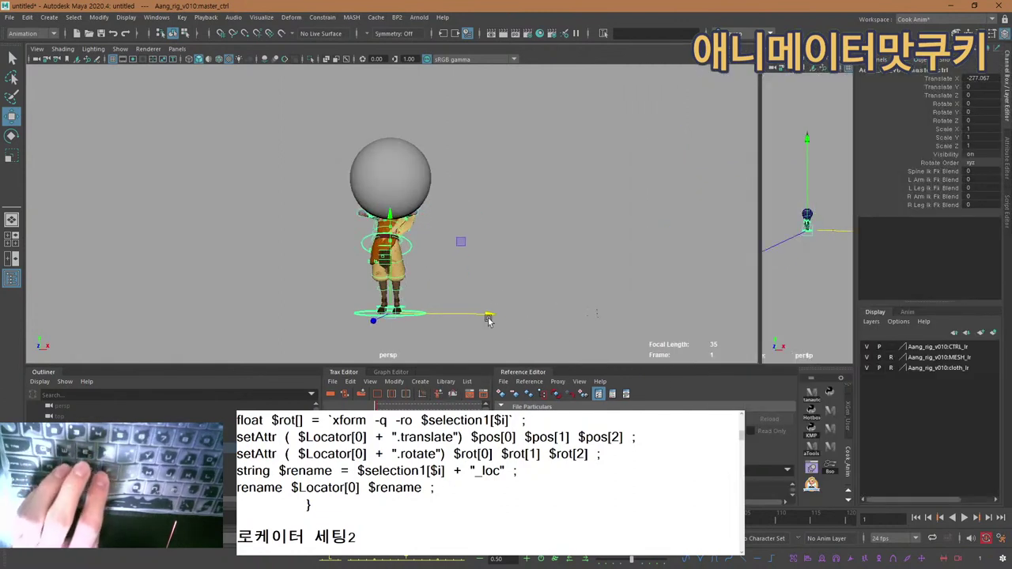
scroll(617, 181, up, 6)
alt+drag(550, 237, 487, 221)
key(q)
scroll(490, 482, up, 1)
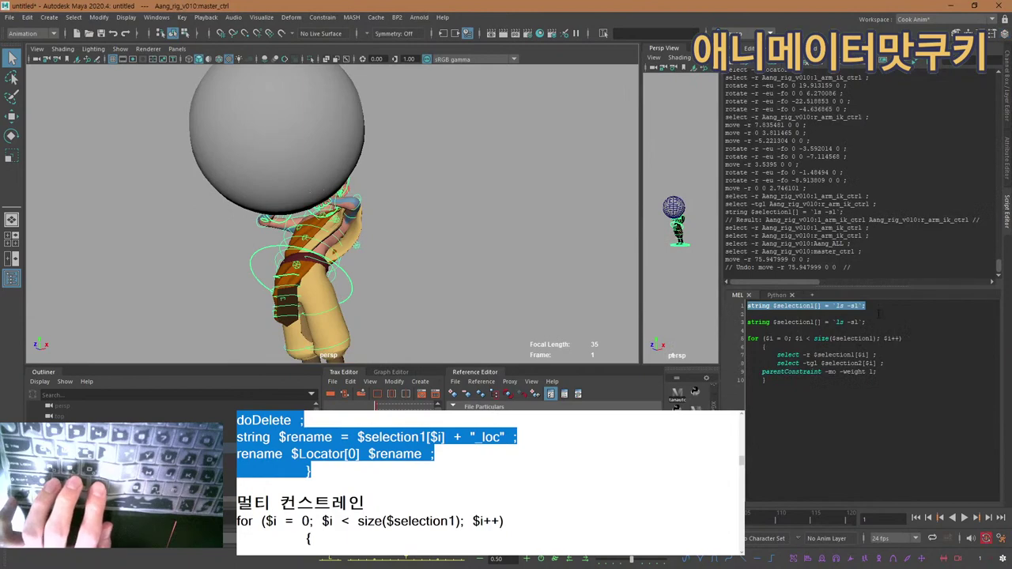
Insert the duplicate-based CreateLocator loop above the parentConstraint loop in the MEL script and run only that block.
click(884, 326)
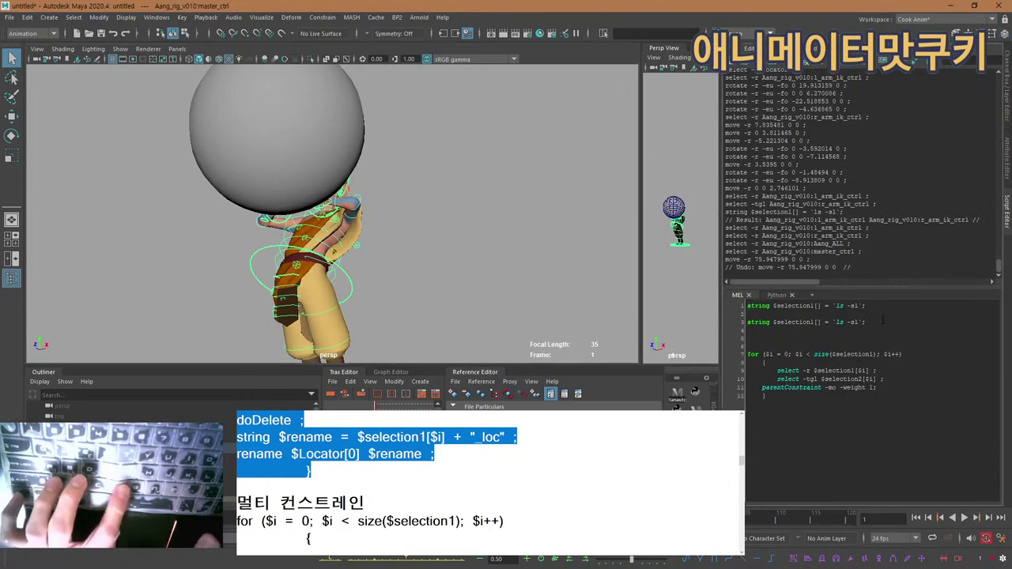
text(select -r $selection1[$i] ; duplicate -rr; string $duplicated[] = `ls -sl`; parent -w; CreateLocator; string $Locator[] = `ls -sl`; float $pos[] = `xform -q -t $duplicated[0]`; float $rot[] = `xform -q -ro $duplicated[0]`; setAttr ( $Locator[0] + ".translate") $pos[0] $pos[1] $pos[2]; setAttr ( $Locator[0] + ".rotate") $rot[0] $rot[1] $rot[2]; select -r $duplicated[0]; doDelete; string $rename = $selection1[$i] + "_loc" ; rename $Locator[0] $rename ; })
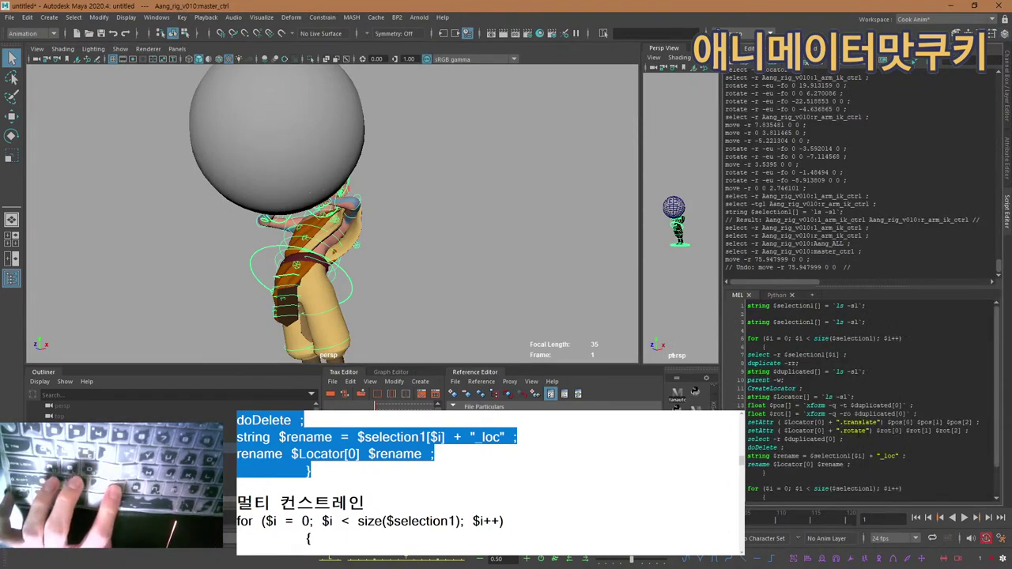
scroll(806, 443, down, 2)
drag(765, 440, 723, 340)
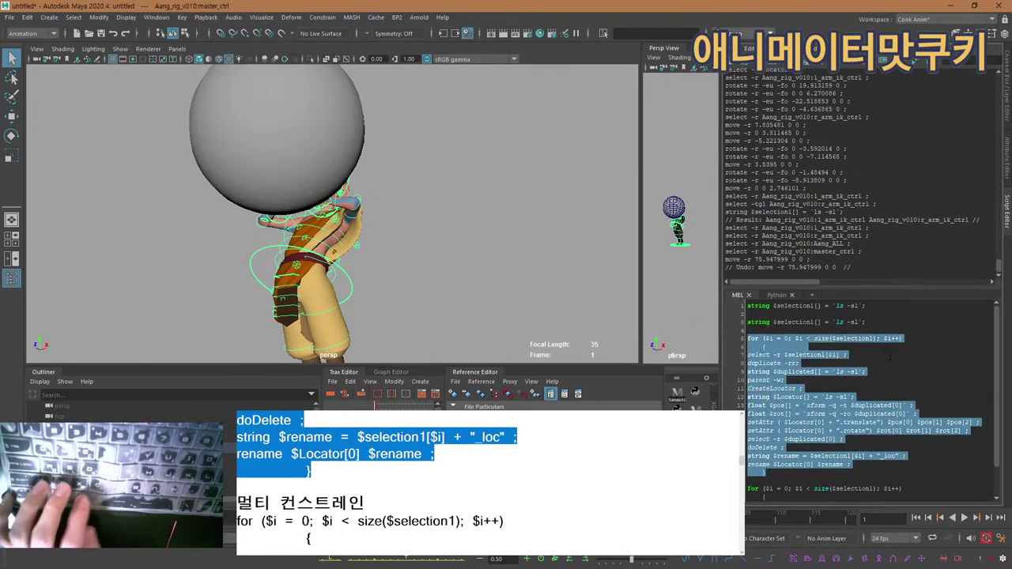
alt+drag(332, 248, 375, 245)
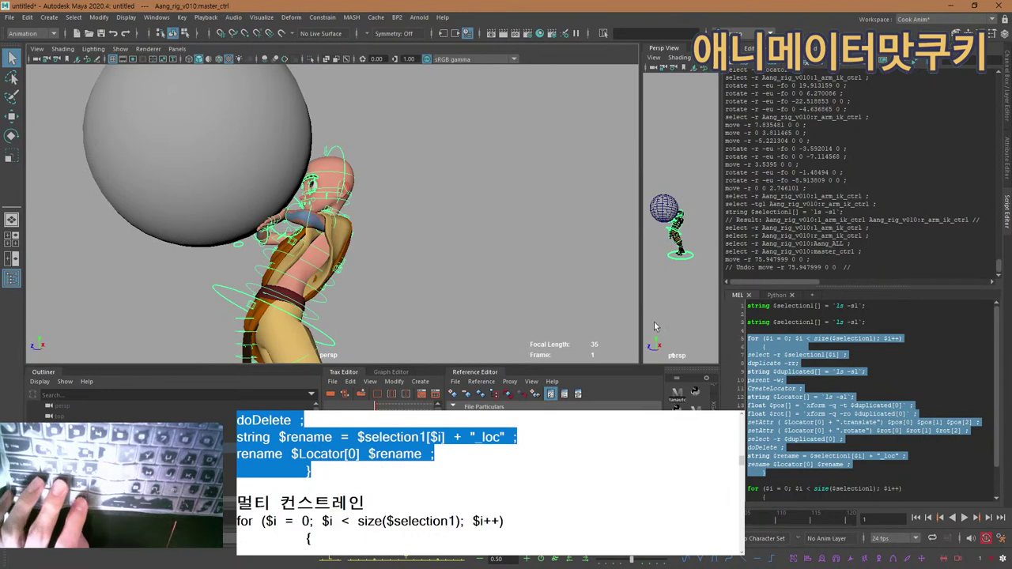
key(ctrl+z)
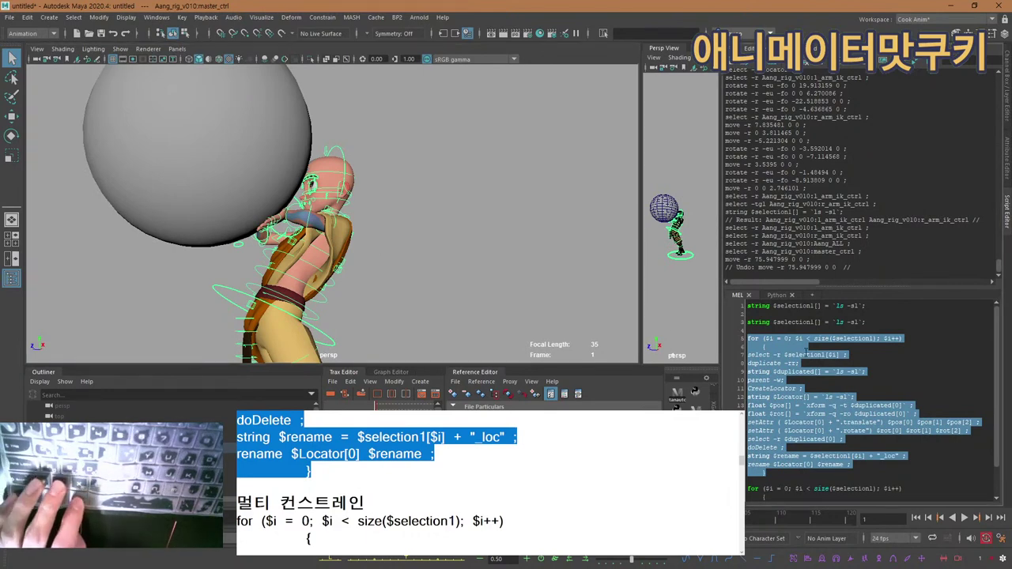
key(ctrl+Return)
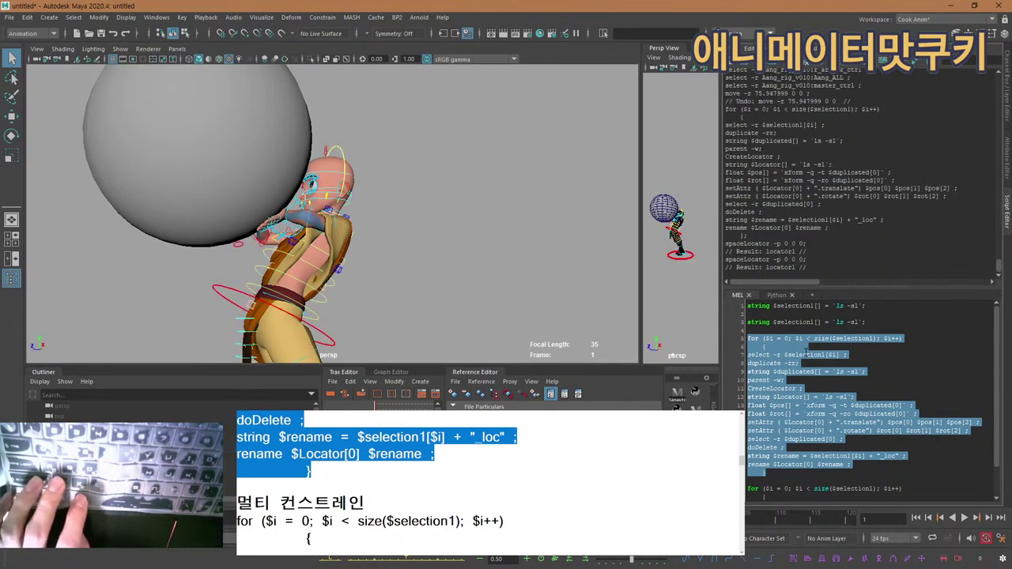
Test-move the left arm control's locator about -8.19 units along Z and undo the move.
scroll(173, 467, down, 4)
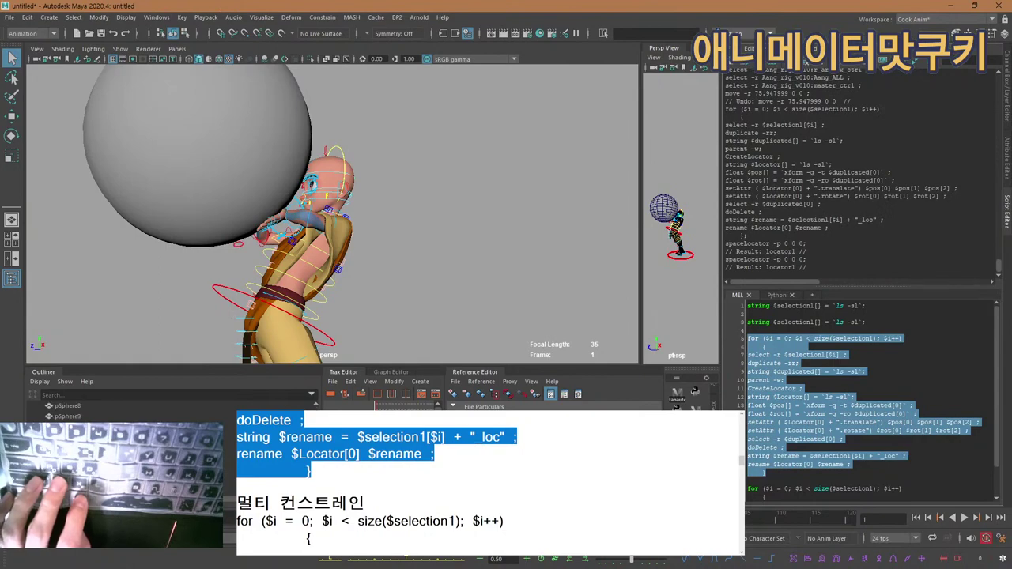
click(103, 474)
key(w)
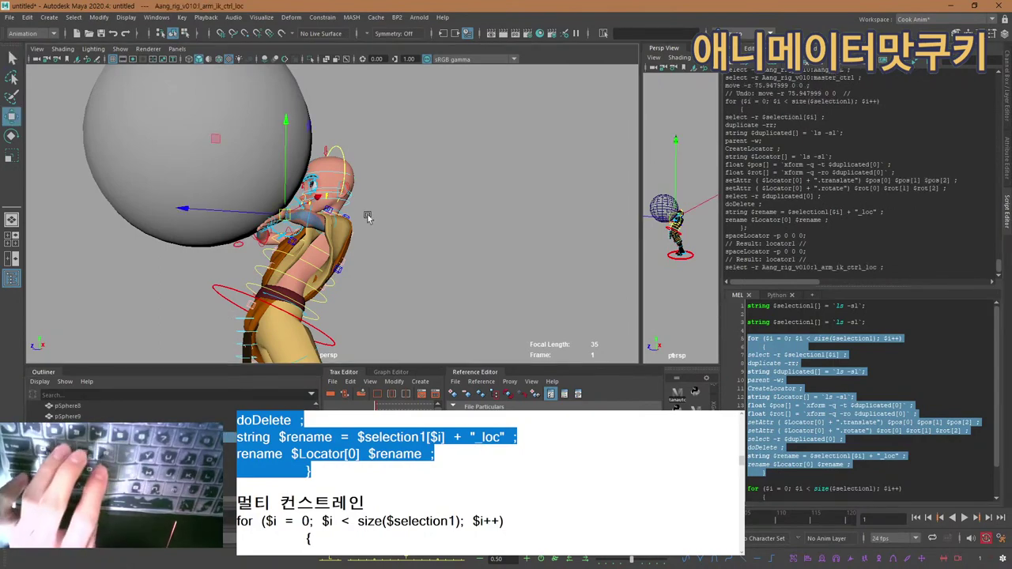
key(f)
alt+drag(572, 236, 231, 227)
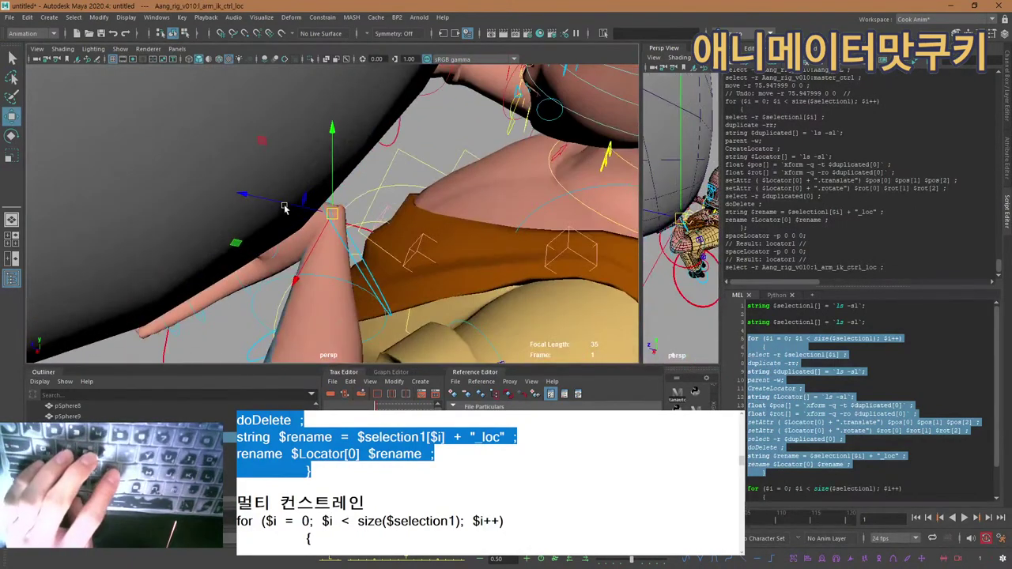
drag(286, 207, 346, 211)
key(ctrl+z)
key(q)
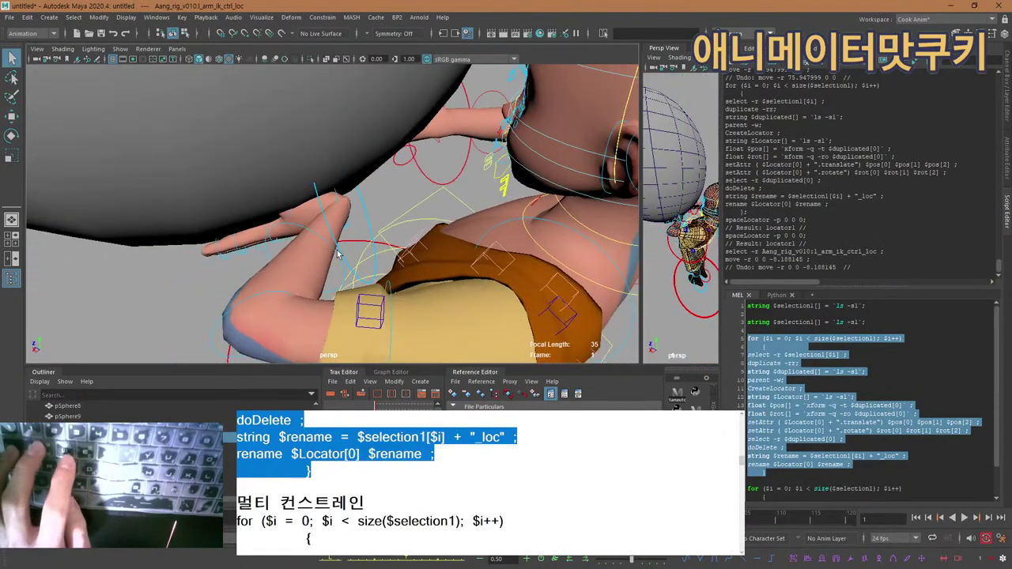
Examine how the left and right arm locators line up with the arm IK controls and wrists.
click(336, 250)
click(345, 257)
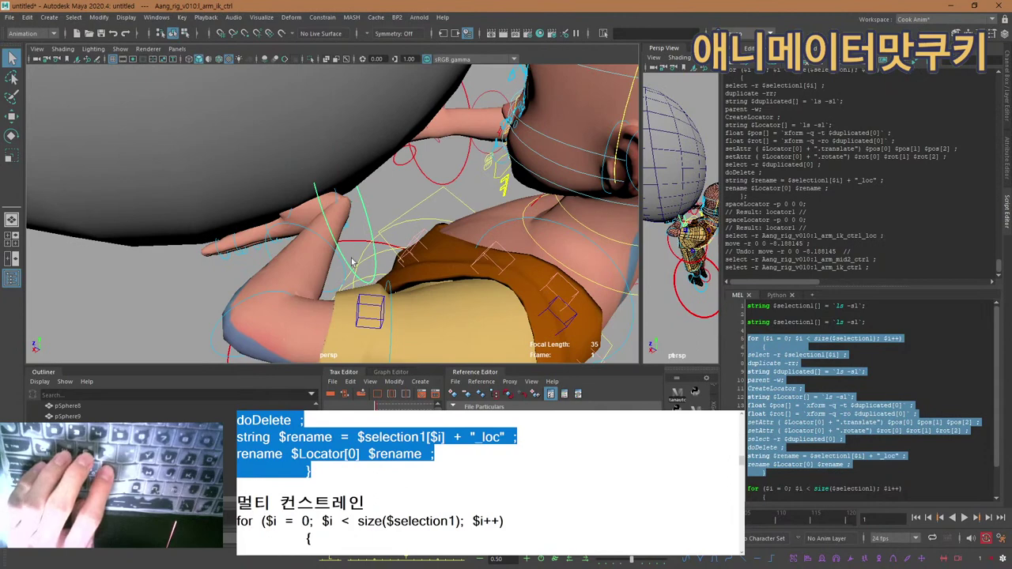
click(134, 442)
key(w)
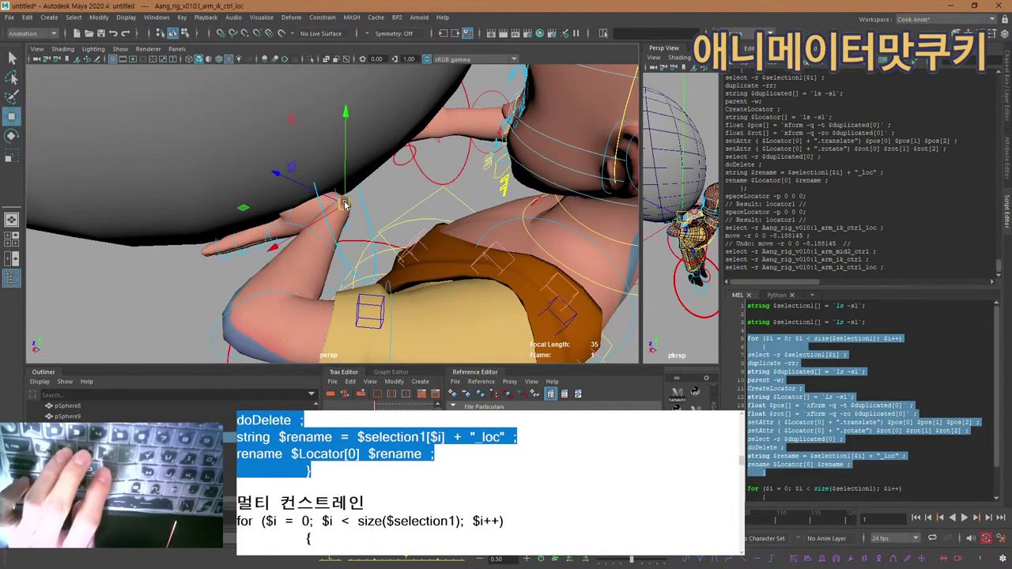
alt+drag(342, 200, 368, 195)
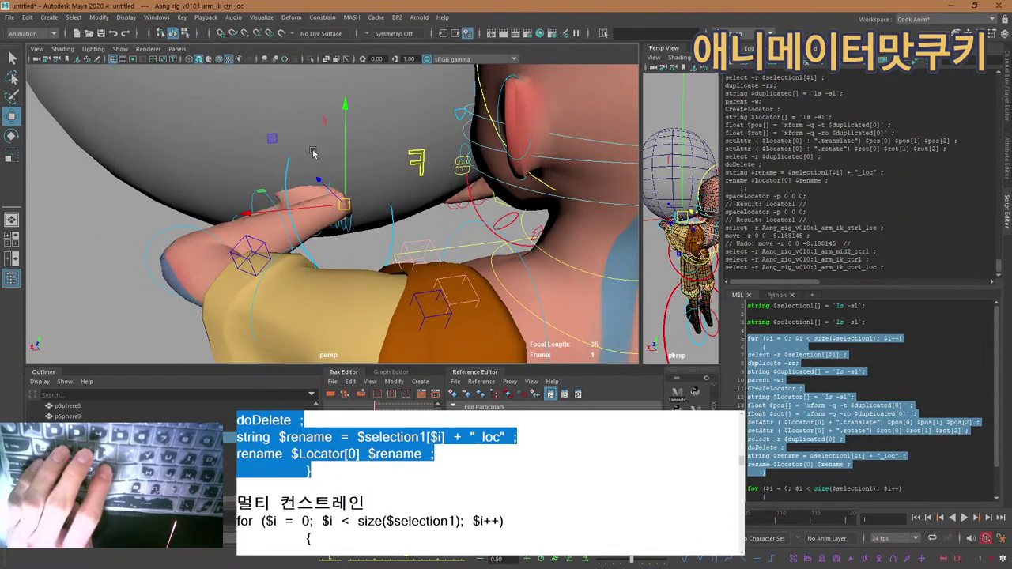
key(f)
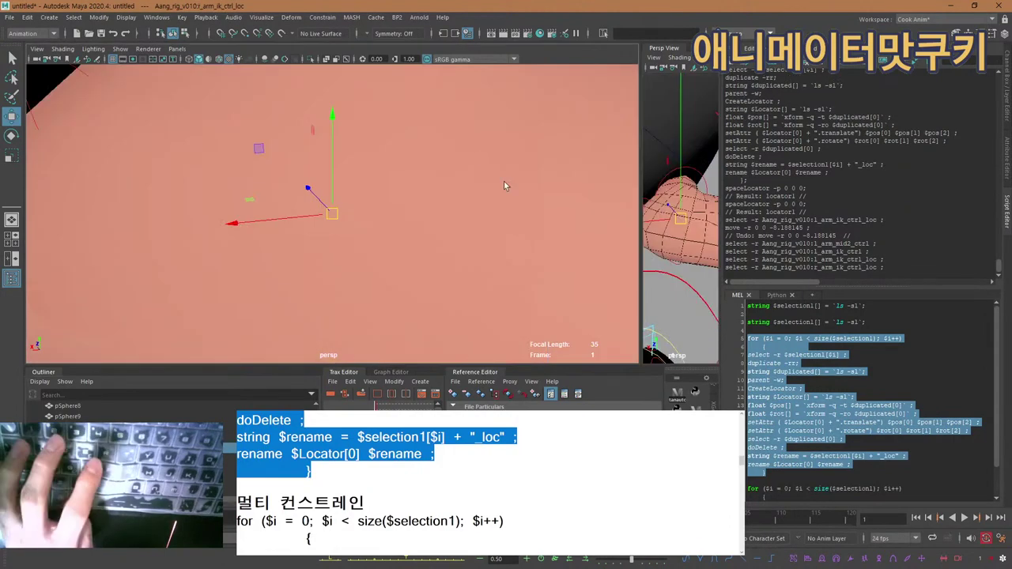
alt+right_drag(504, 181, 267, 200)
alt+drag(336, 204, 265, 224)
alt+right_drag(265, 224, 248, 208)
alt+drag(248, 208, 375, 204)
Duplicate the left and right arm control locators together and select the copies and originals to tell them apart.
click(81, 208)
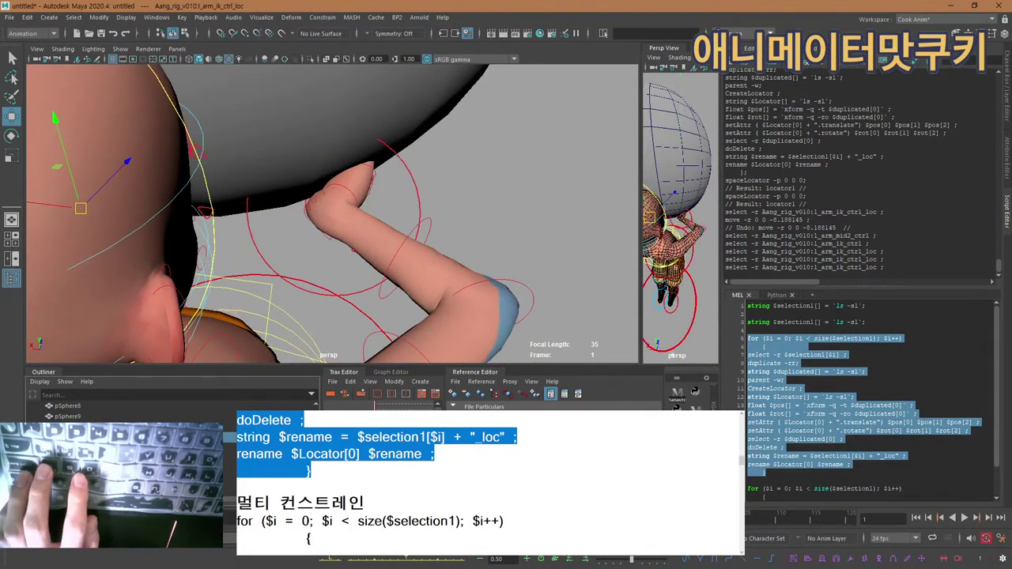
ctrl+shift+click(332, 213)
key(ctrl+d)
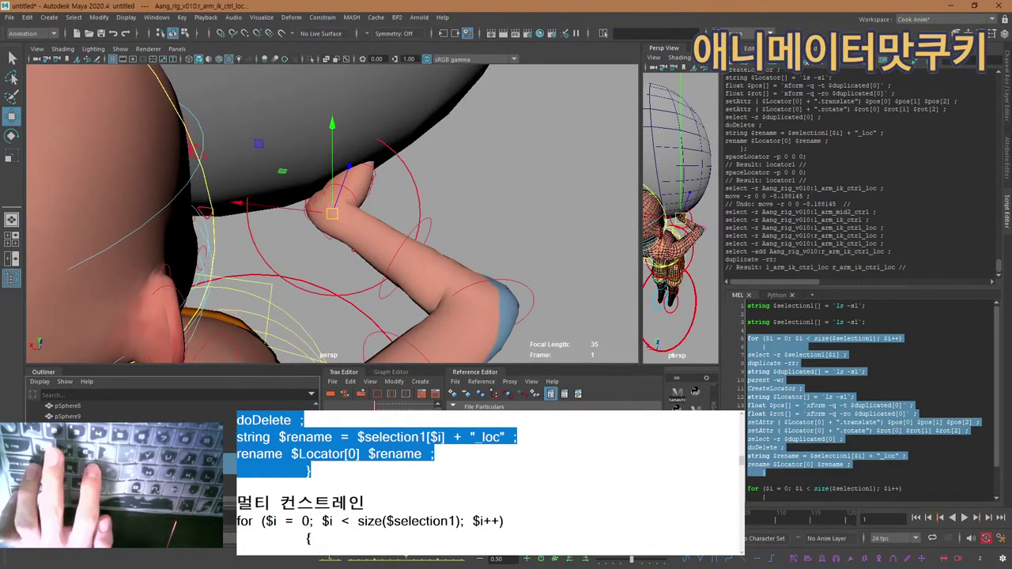
click(332, 214)
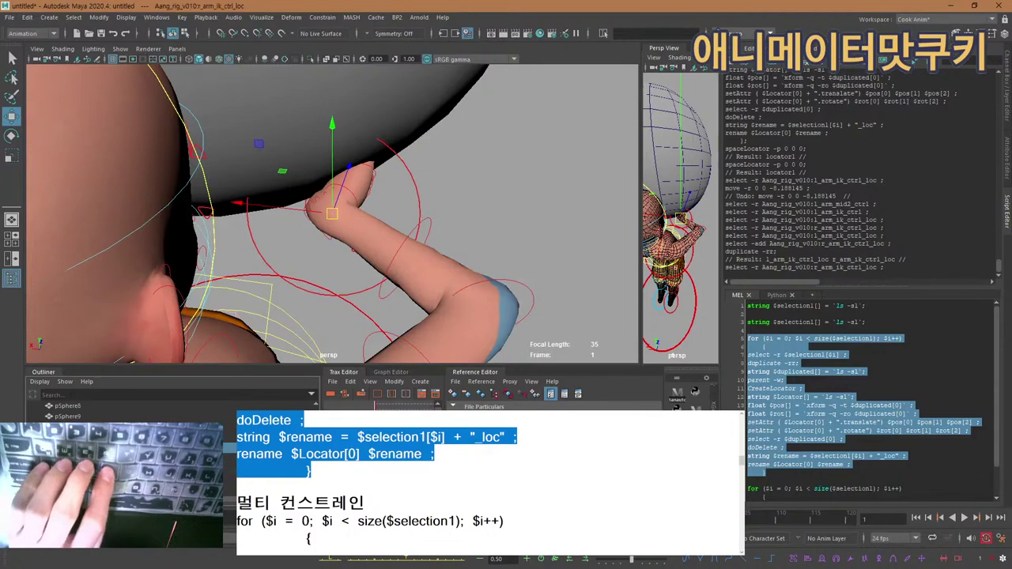
click(81, 208)
click(82, 208)
click(332, 212)
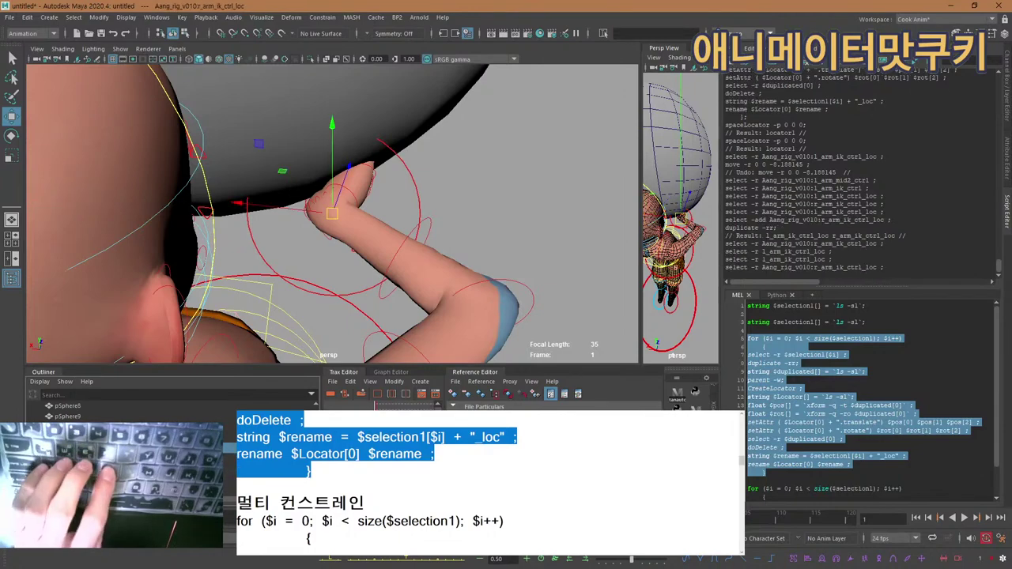
click(81, 208)
Parent the original right arm locator Aang_rig_v010:r_arm_ik_ctrl_loc under its duplicate r_arm_ik_ctrl_loc.
alt+drag(198, 226, 327, 290)
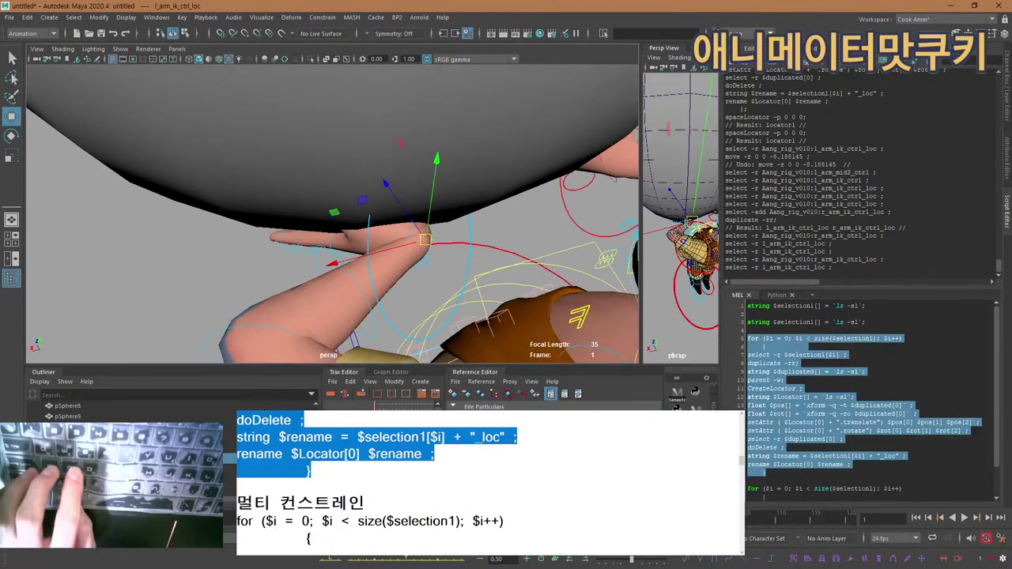
click(87, 448)
click(87, 458)
click(87, 448)
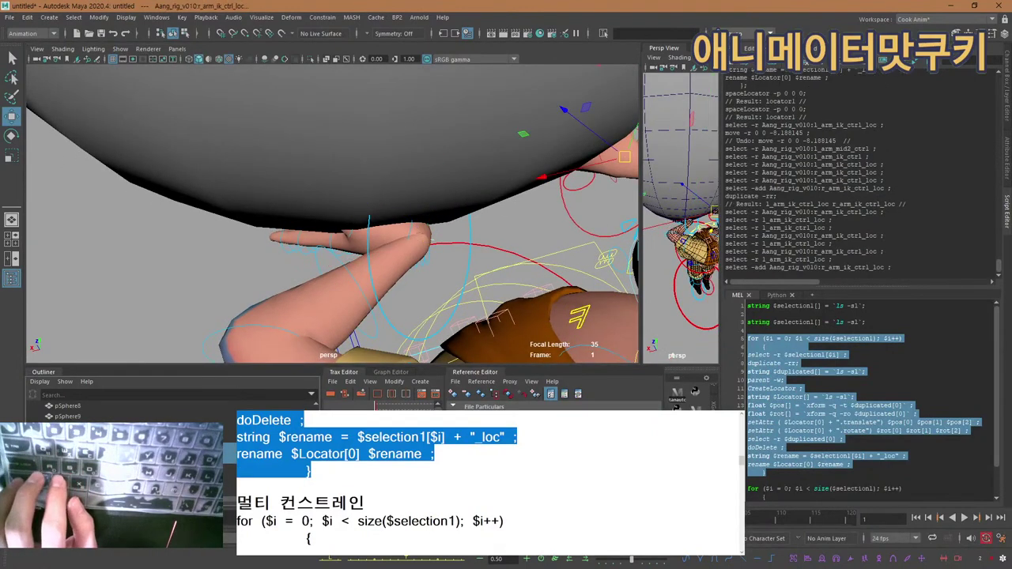
click(87, 458)
click(87, 448)
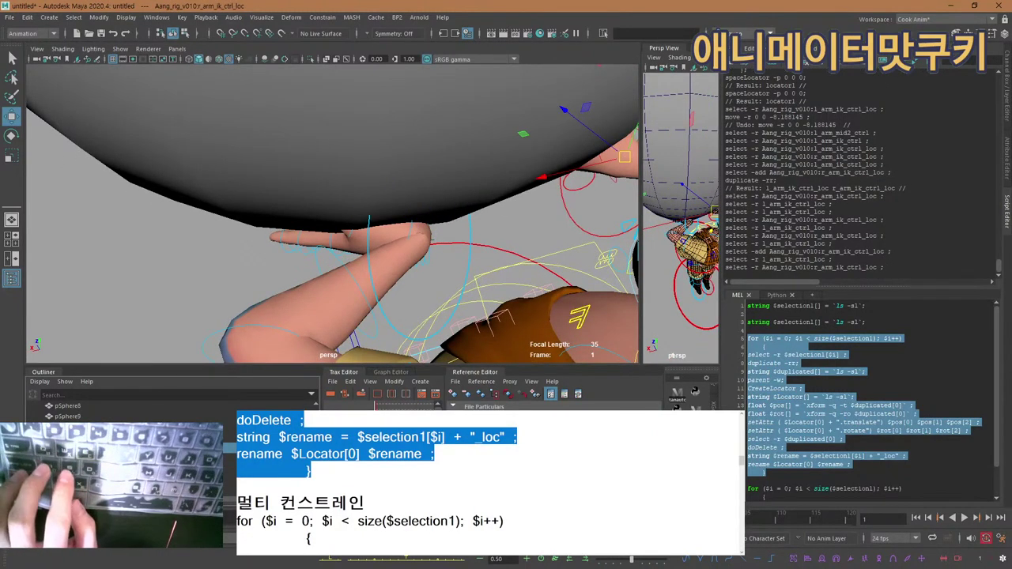
click(87, 458)
click(87, 448)
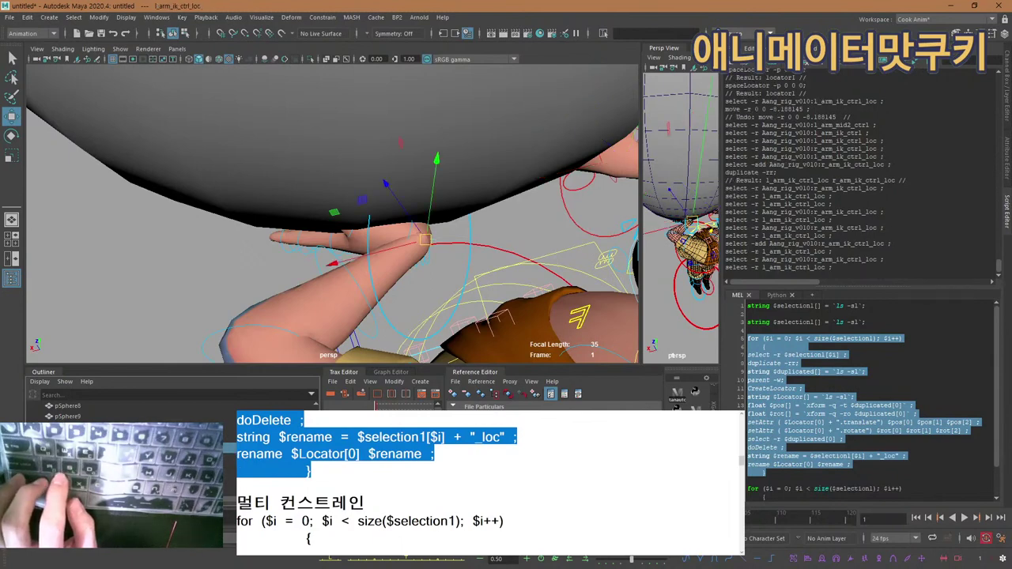
ctrl+click(87, 459)
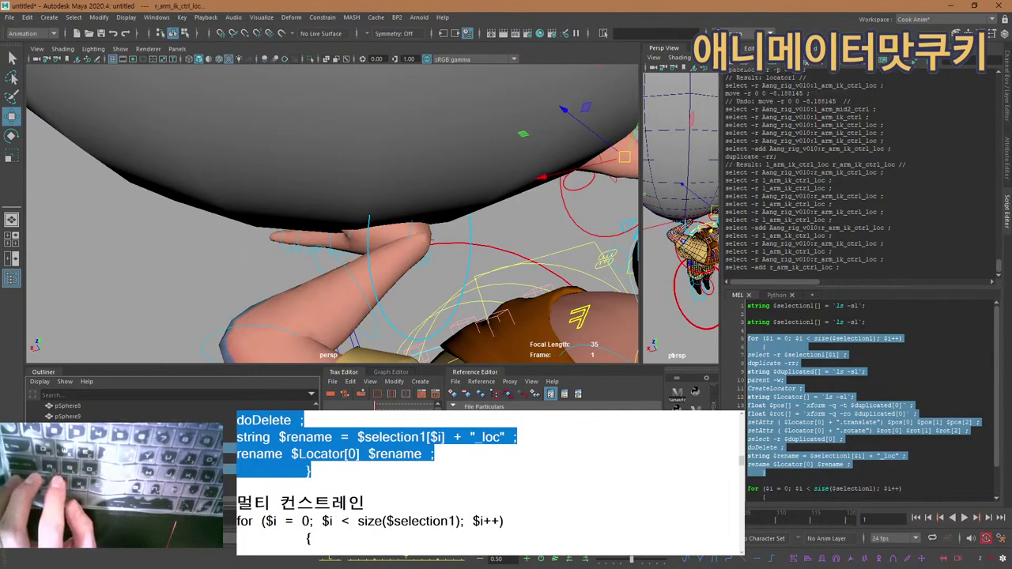
key(p)
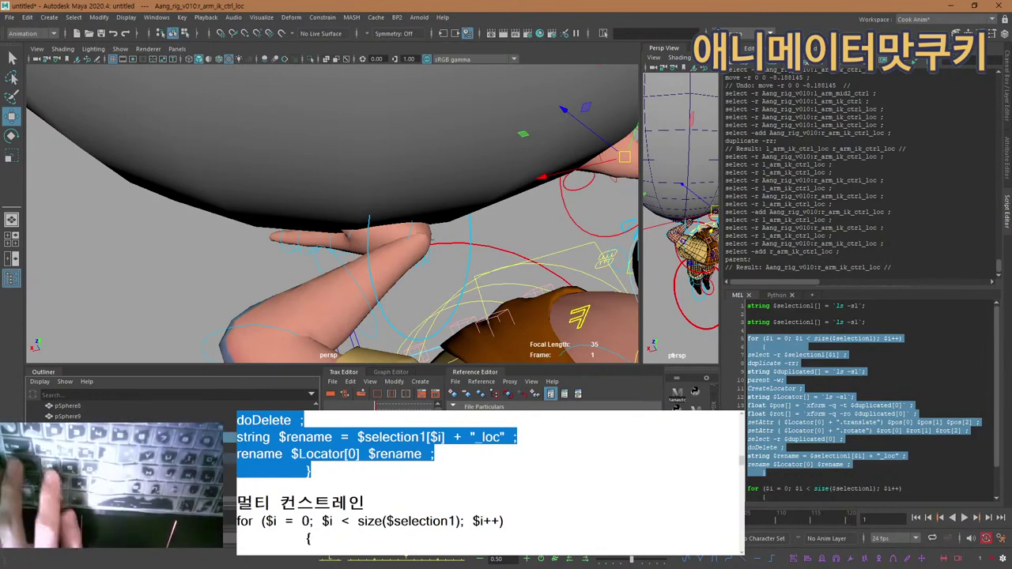
Parent the original left arm locator Aang_rig_v010:l_arm_ik_ctrl_loc under its duplicate l_arm_ik_ctrl_loc.
click(87, 438)
ctrl+click(87, 448)
key(p)
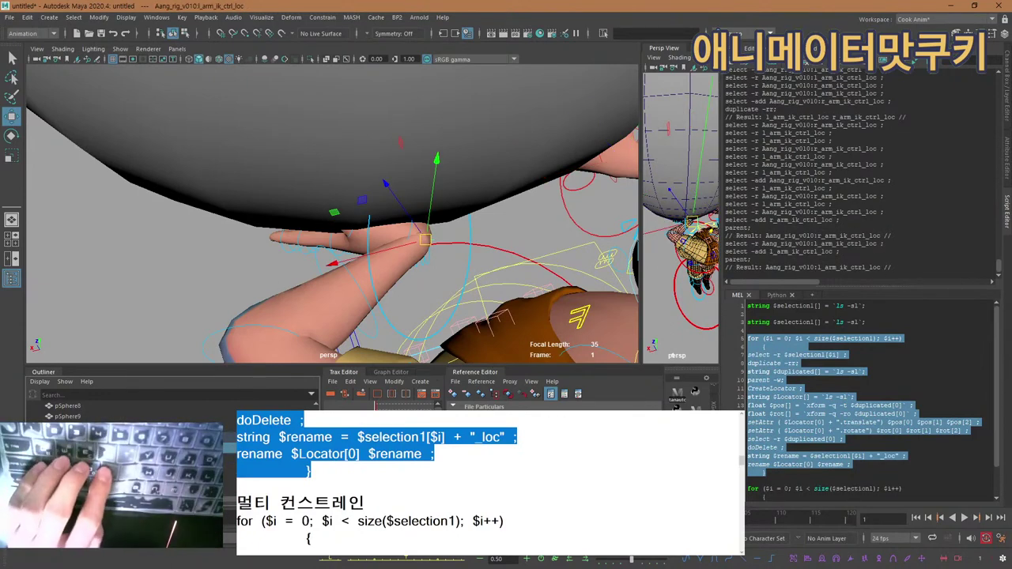
Examine how the nested left arm locators and the left arm IK control line up at the wrist under the sphere.
click(87, 448)
click(87, 468)
click(87, 448)
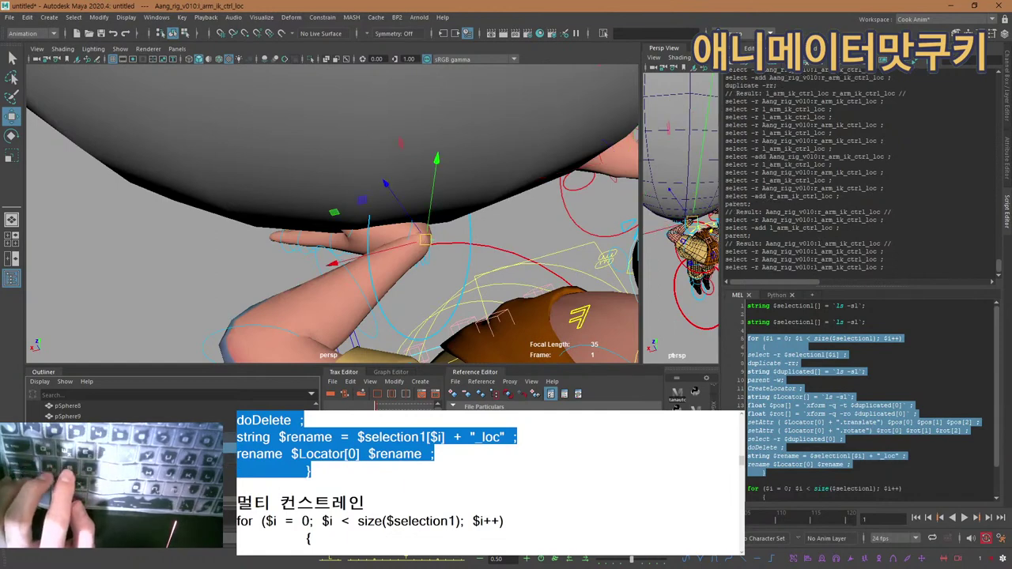
alt+right_drag(508, 175, 419, 204)
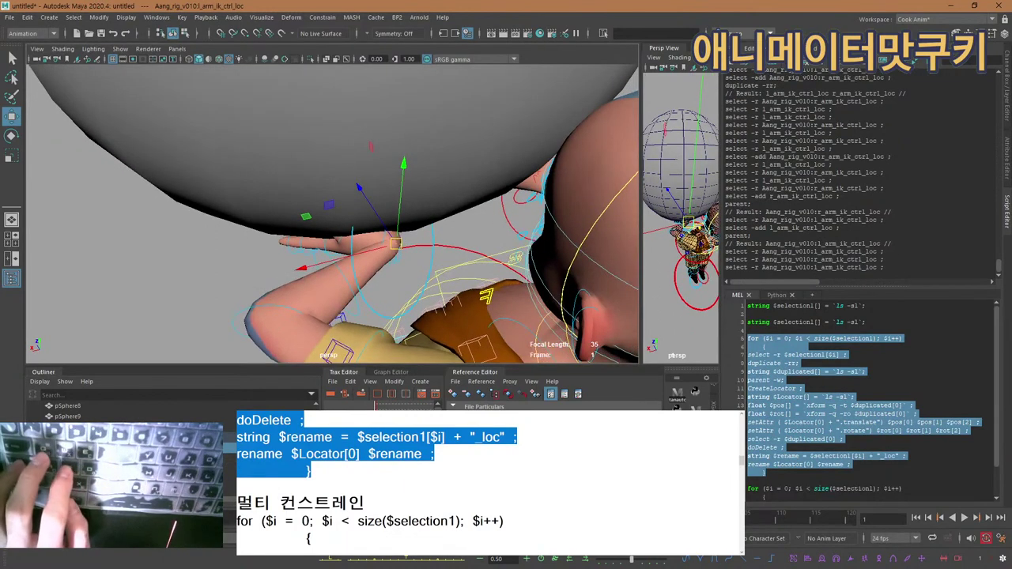
click(87, 458)
alt+drag(558, 176, 454, 212)
click(409, 249)
alt+right_drag(410, 249, 428, 251)
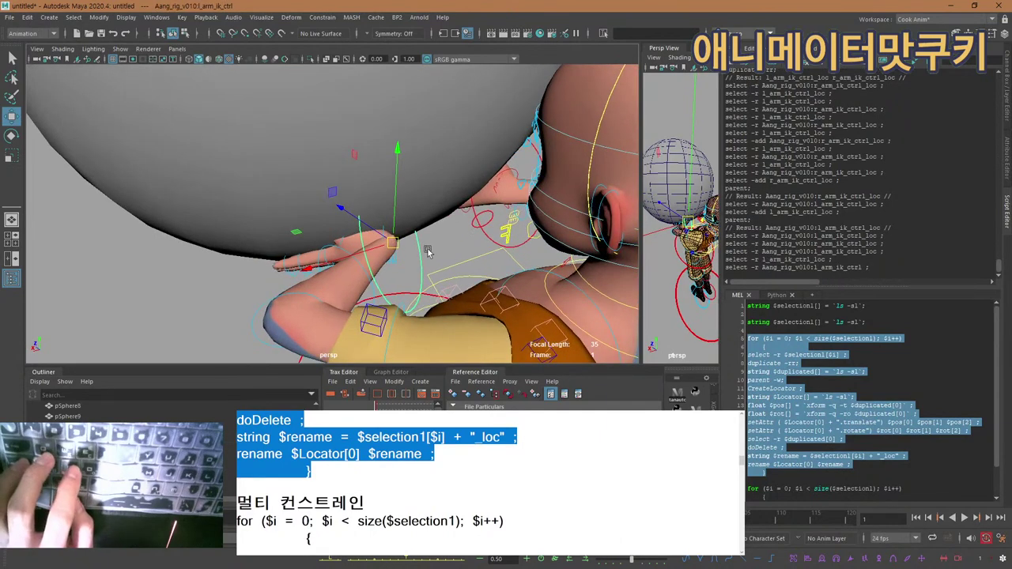
click(87, 459)
click(443, 237)
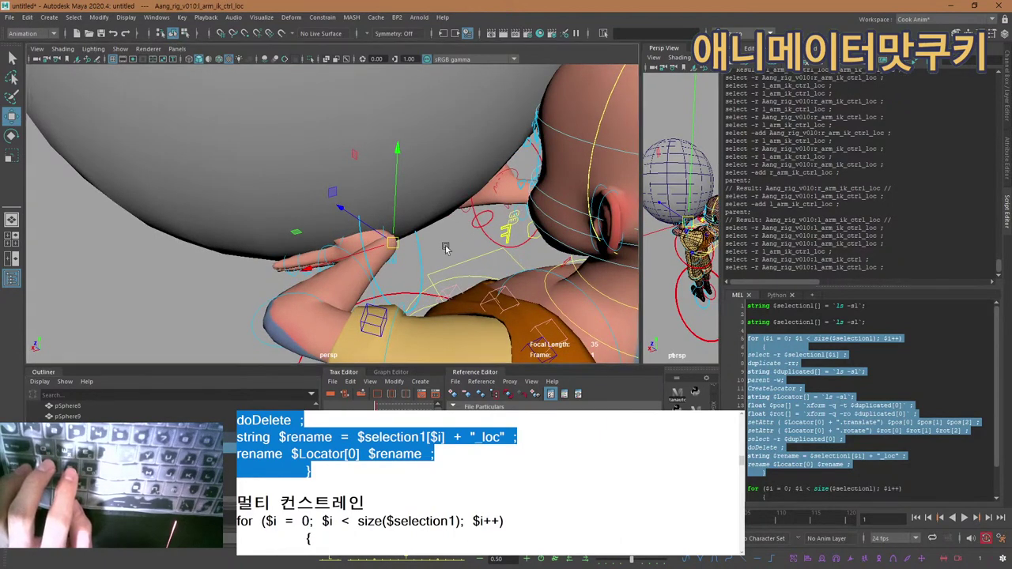
key([)
key([)
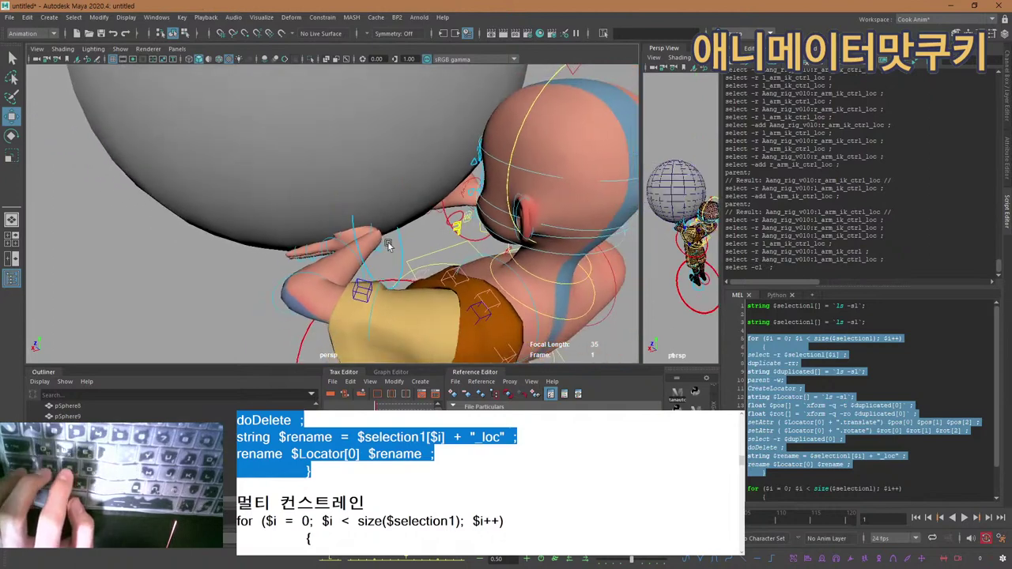
key(])
key(])
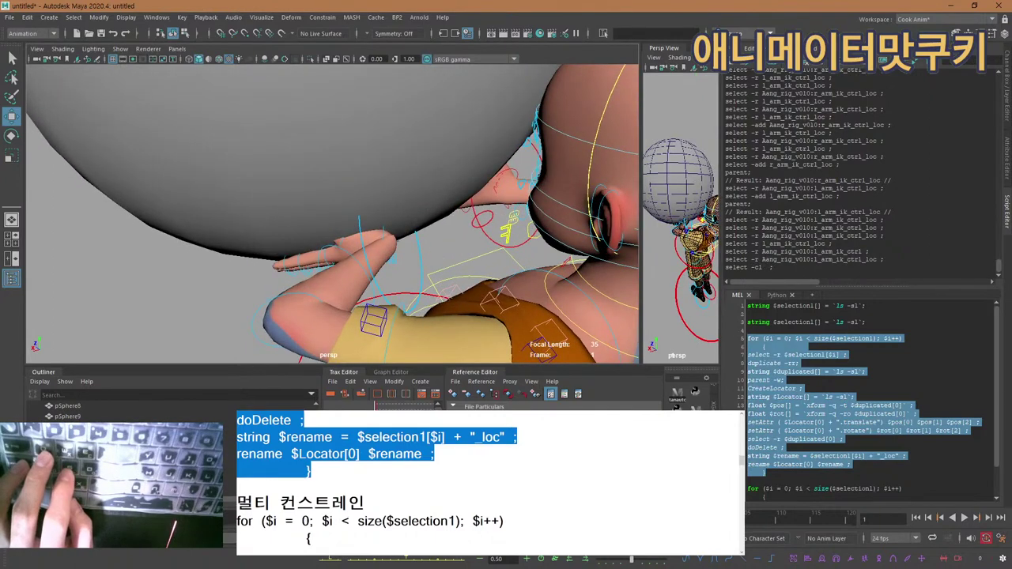
alt+drag(441, 242, 444, 274)
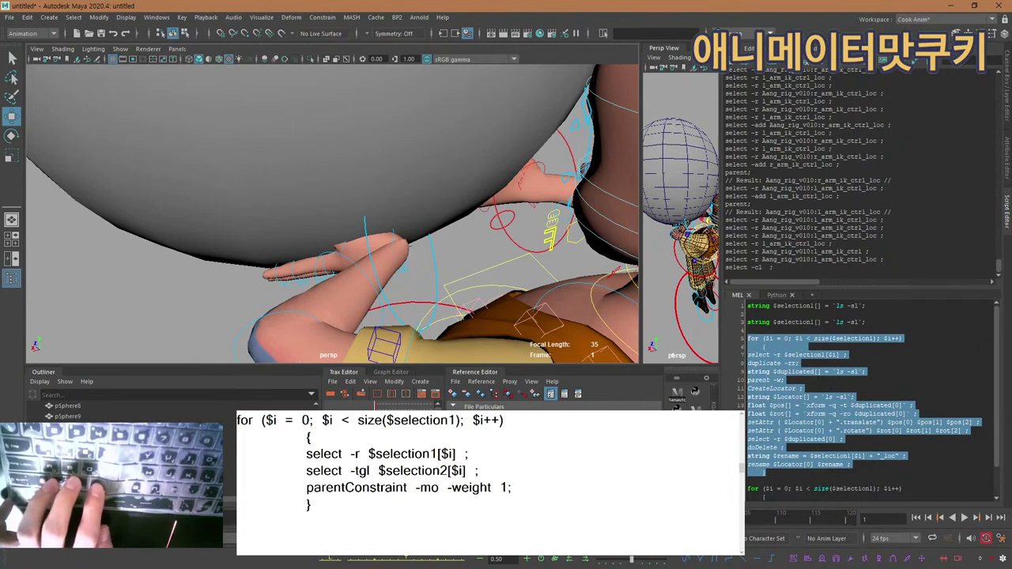
Select the left and right arm IK controls and run the script line that stores them in $selection2.
click(1007, 161)
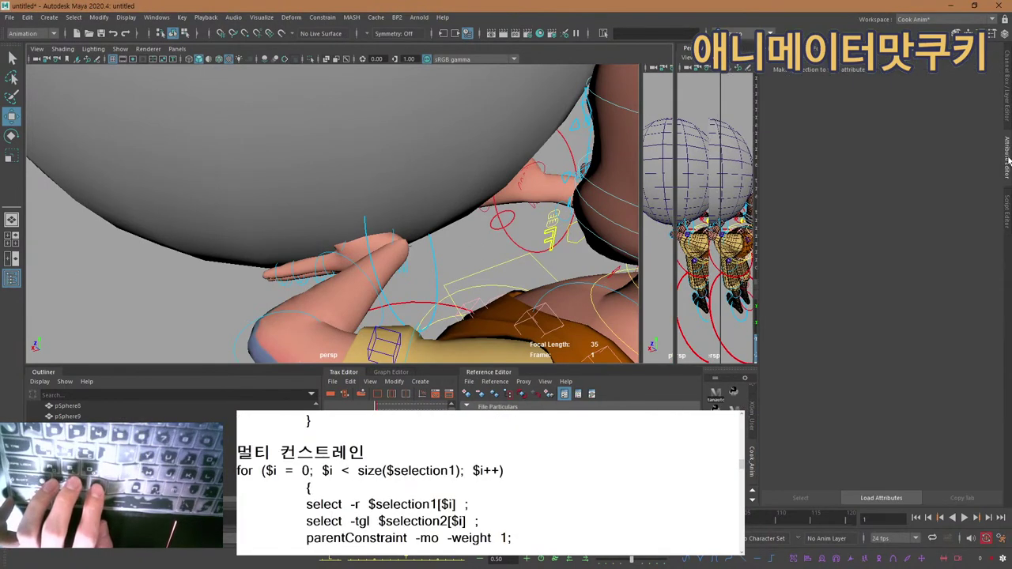
click(1007, 210)
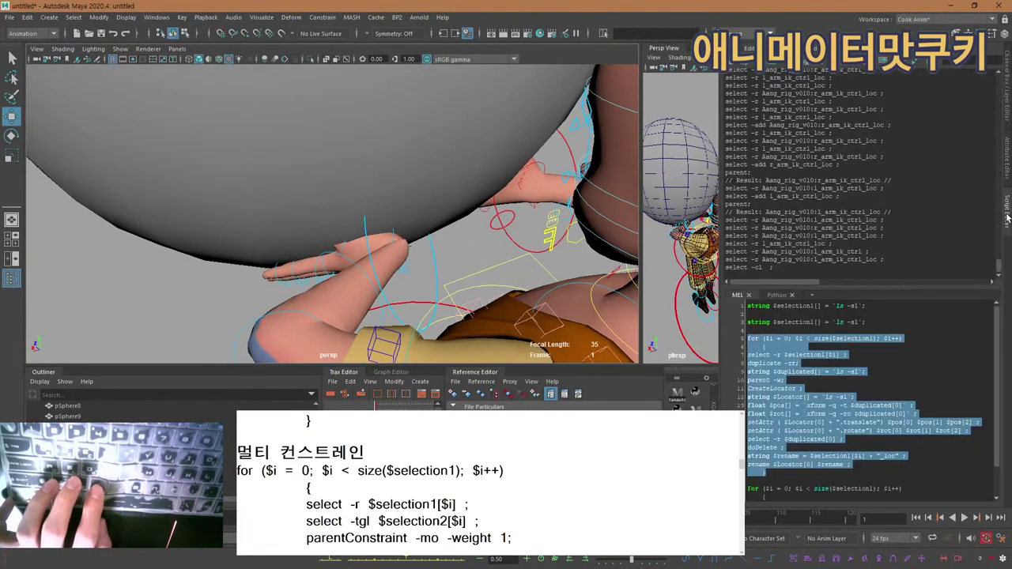
click(897, 401)
scroll(832, 462, down, 2)
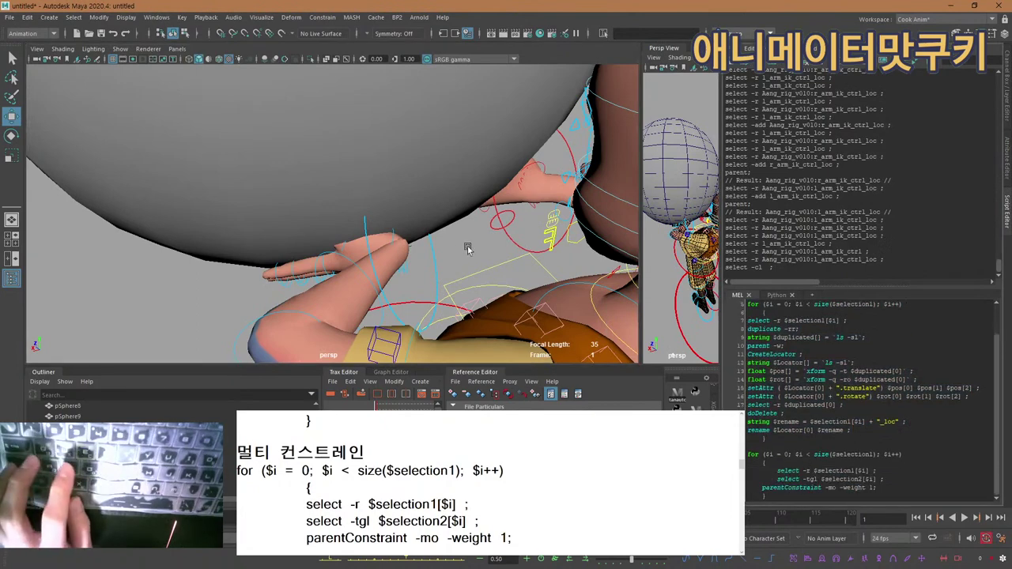
alt+drag(467, 250, 459, 250)
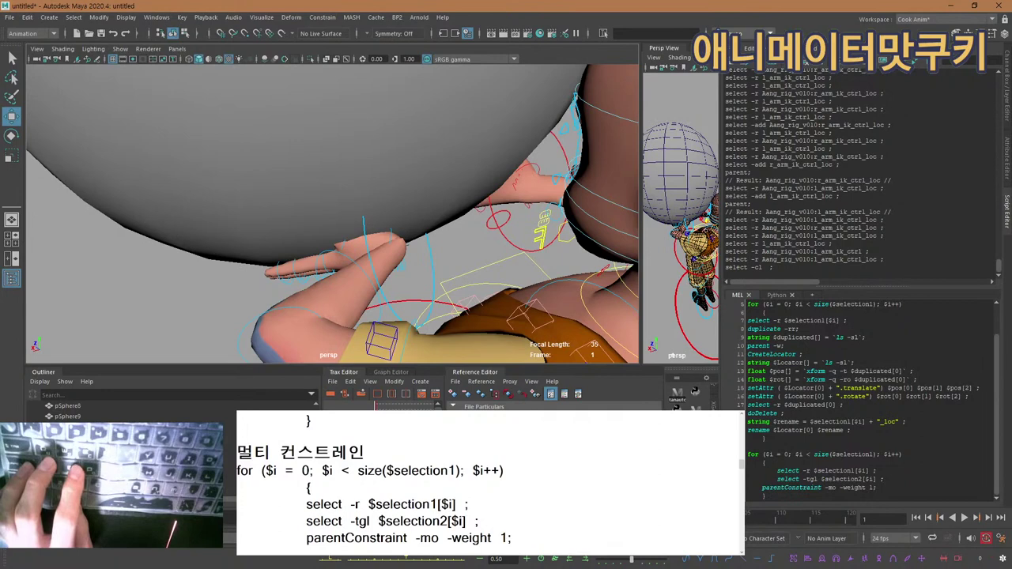
click(431, 259)
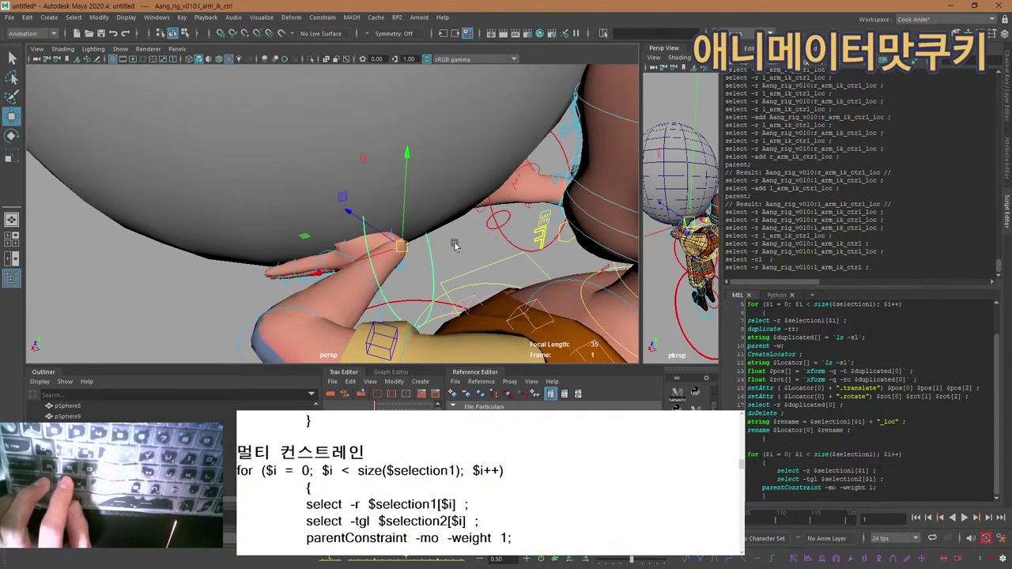
shift+click(510, 243)
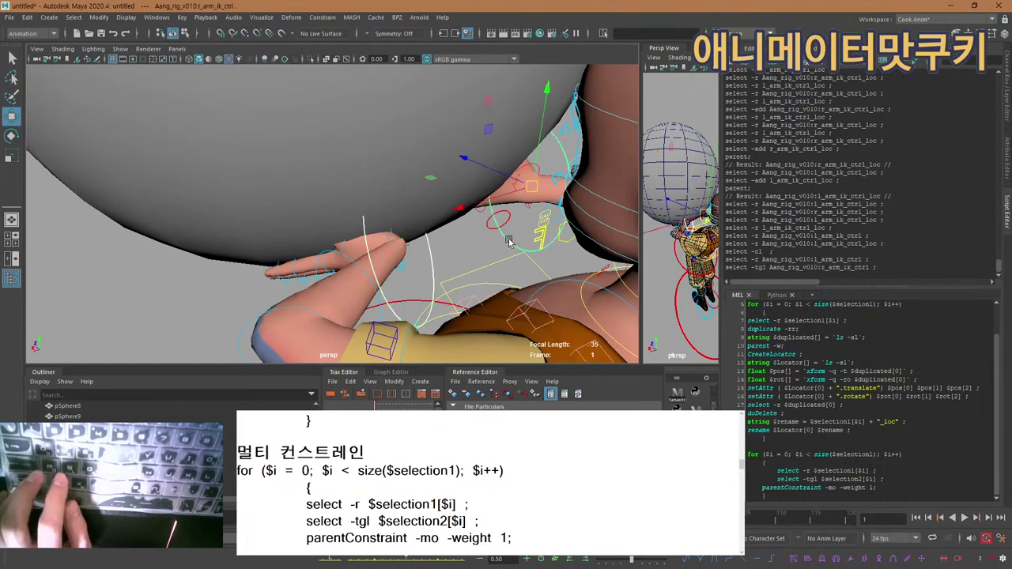
scroll(861, 395, up, 2)
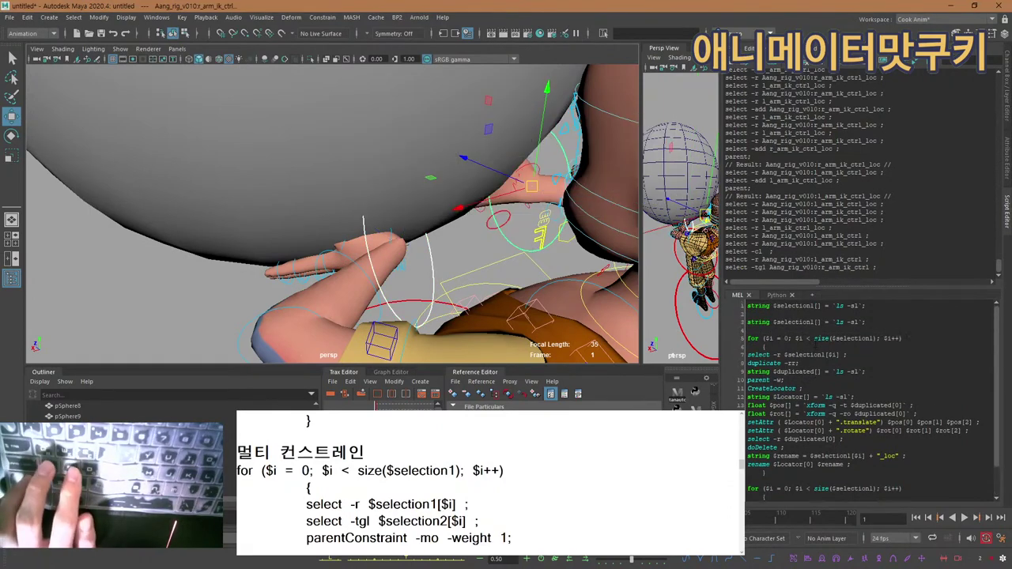
drag(865, 323, 751, 315)
click(842, 322)
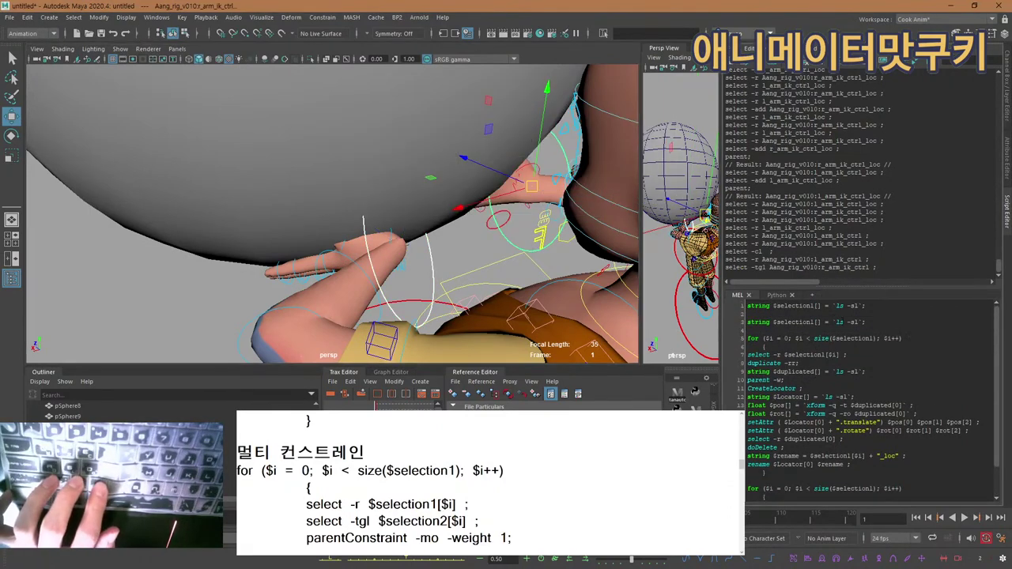
drag(813, 322, 782, 314)
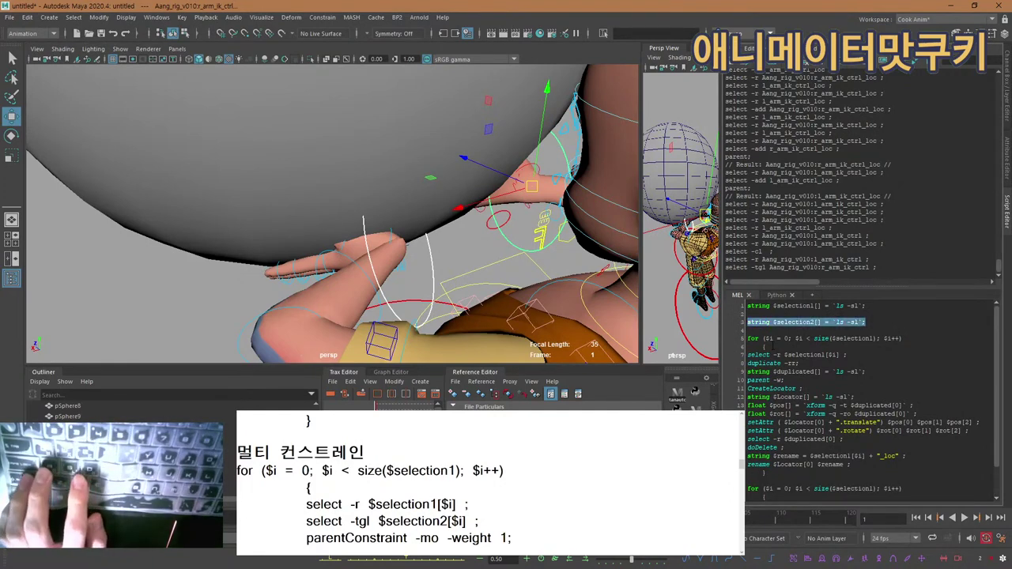
key(ctrl+Return)
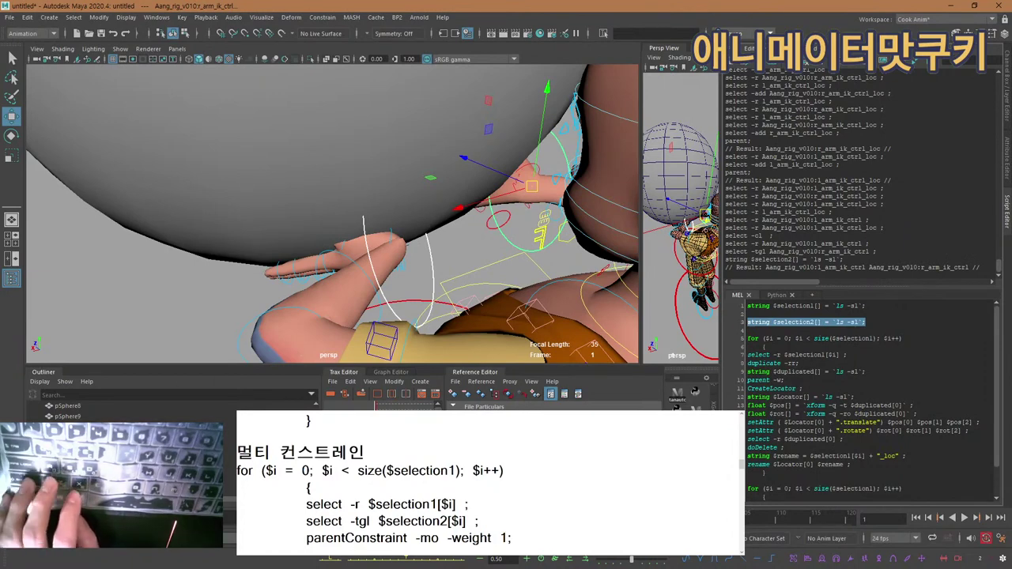
Select the original left and right arm locators in the same order and run the script line storing them in $selection1.
click(432, 272)
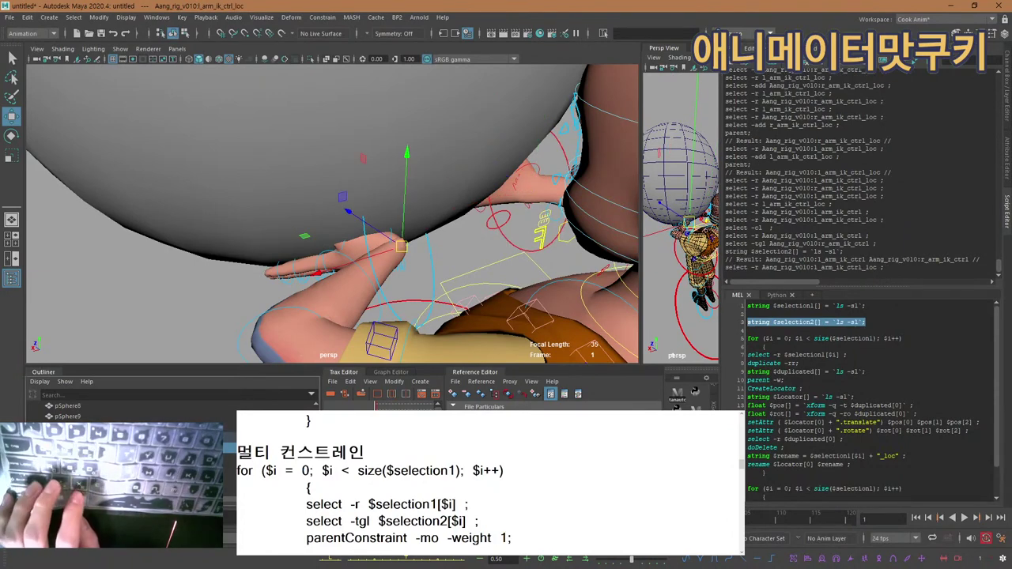
ctrl+click(103, 468)
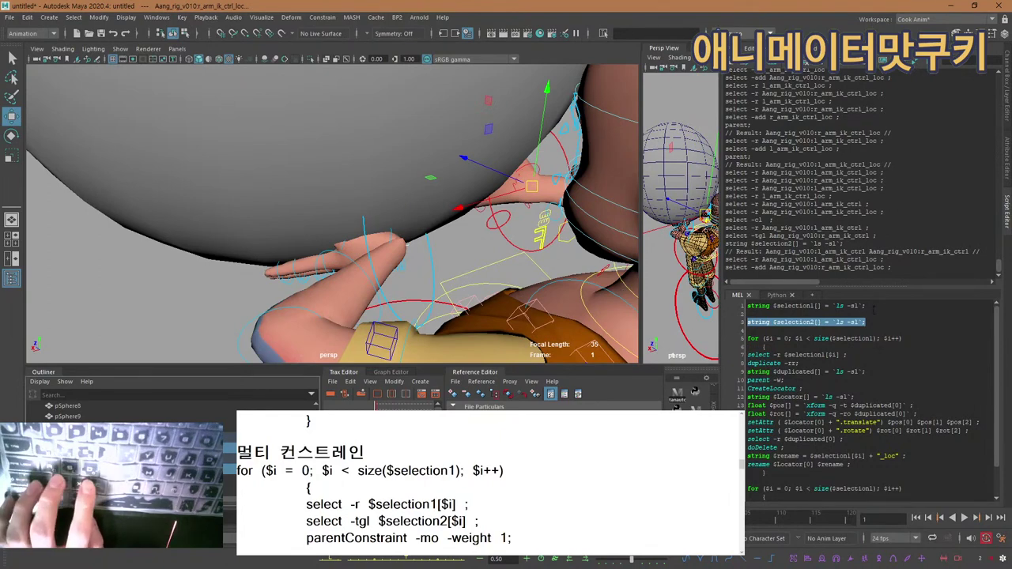
drag(872, 306, 745, 306)
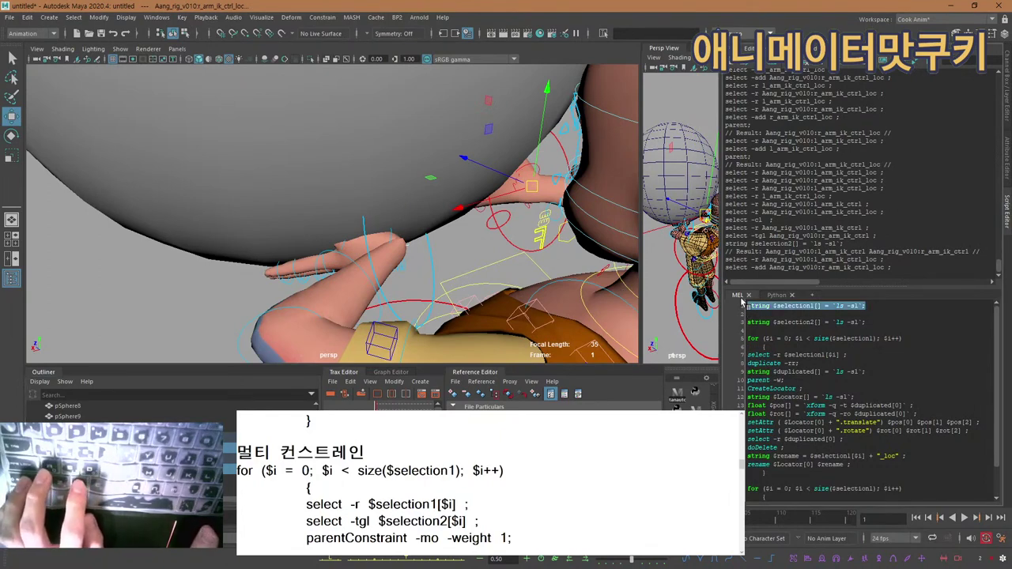
key(ctrl+Return)
Run the multi-constraint loop to parent-constrain each arm IK control to its matching locator with maintain offset and weight 1.
click(836, 387)
scroll(836, 387, down, 2)
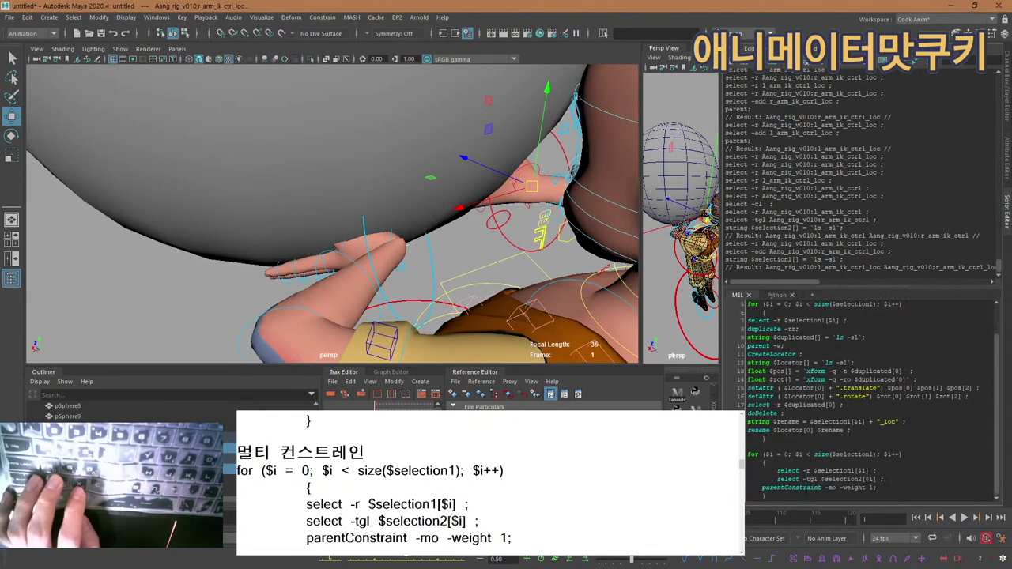
drag(768, 495, 747, 455)
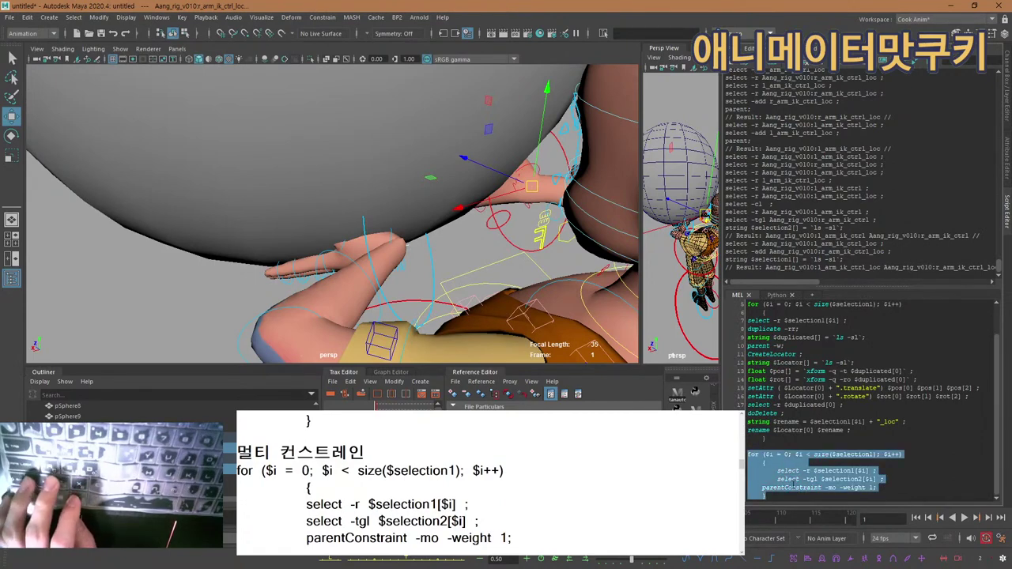
key(ctrl+Return)
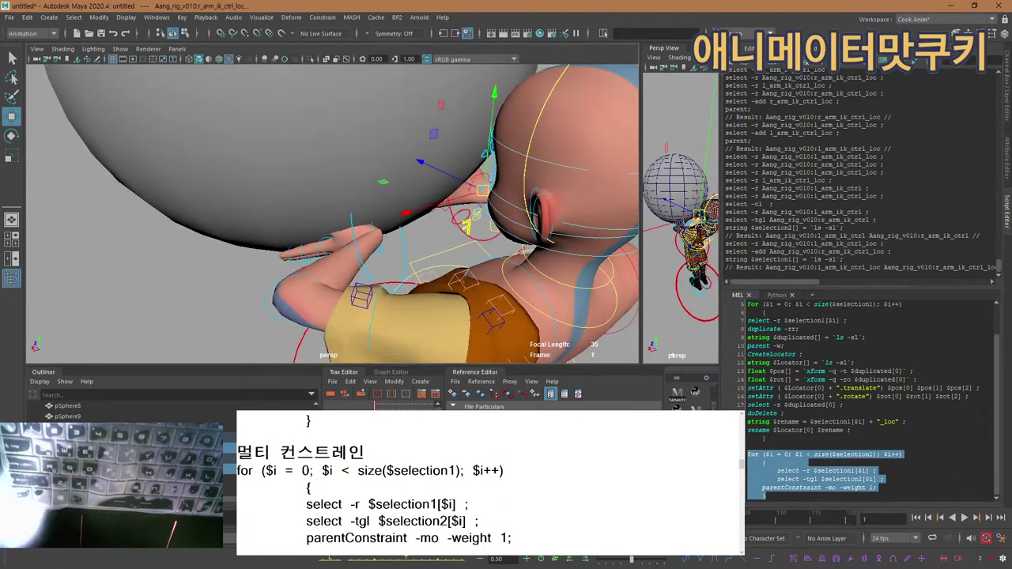
key(ctrl+Return)
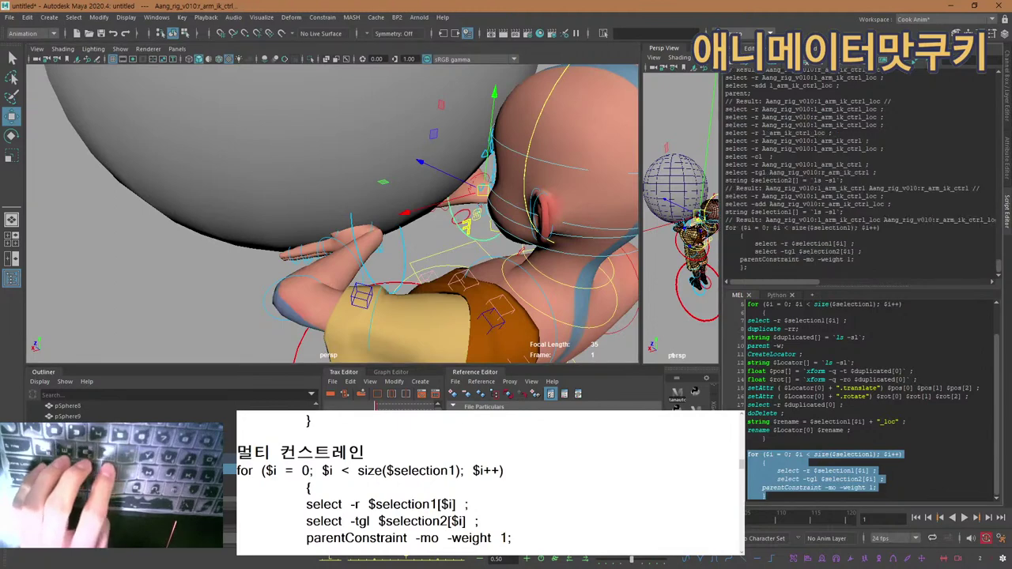
Test the constraints by moving the original left and right arm locators sideways, undoing each move.
click(379, 248)
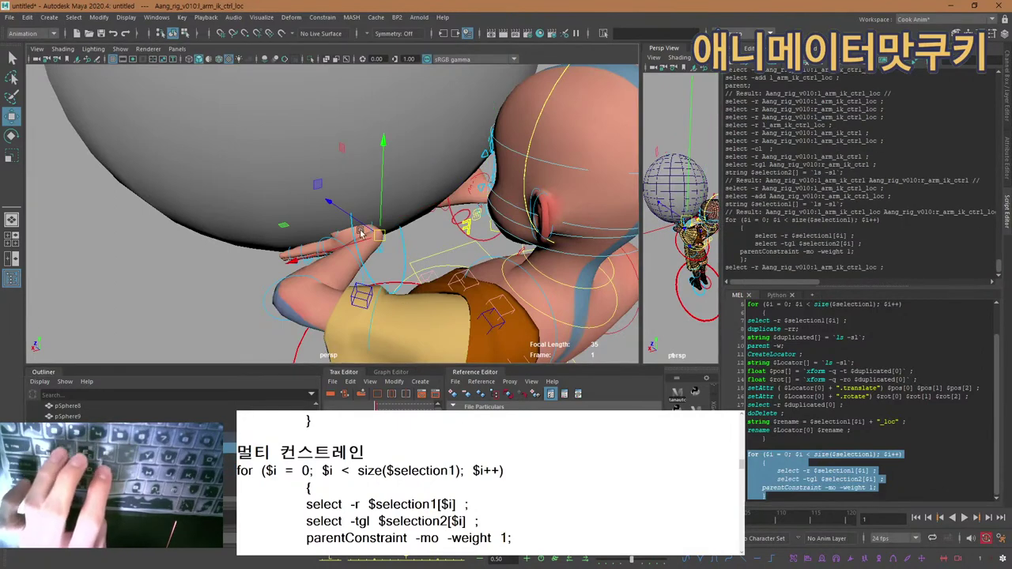
drag(352, 246, 260, 281)
key(ctrl+z)
click(488, 188)
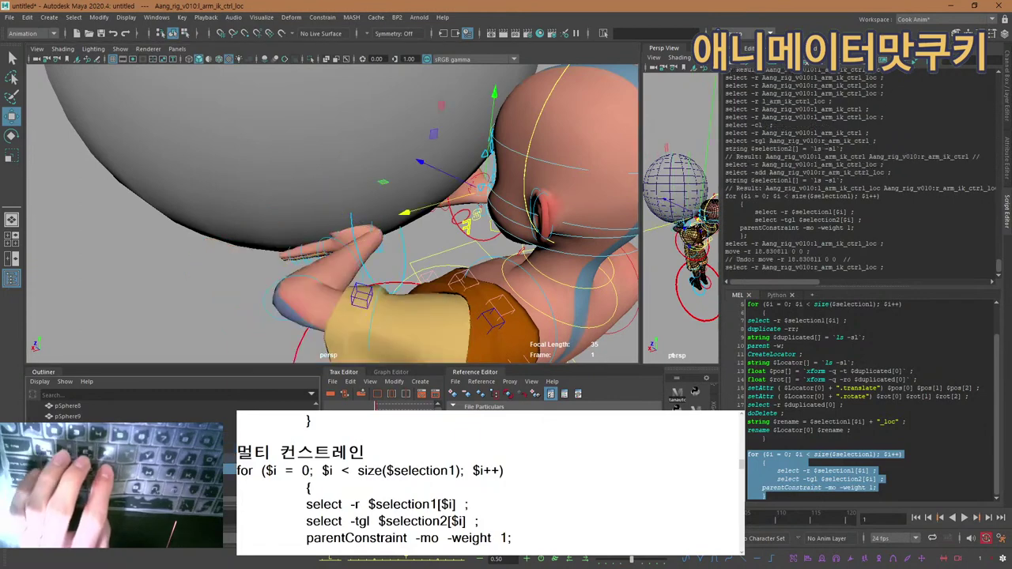
drag(488, 187, 226, 224)
key(ctrl+z)
Test the parent locators by selecting r_arm_ik_ctrl_loc and moving l_arm_ik_ctrl_loc along Z, undoing the move.
alt+middle_drag(298, 235, 334, 242)
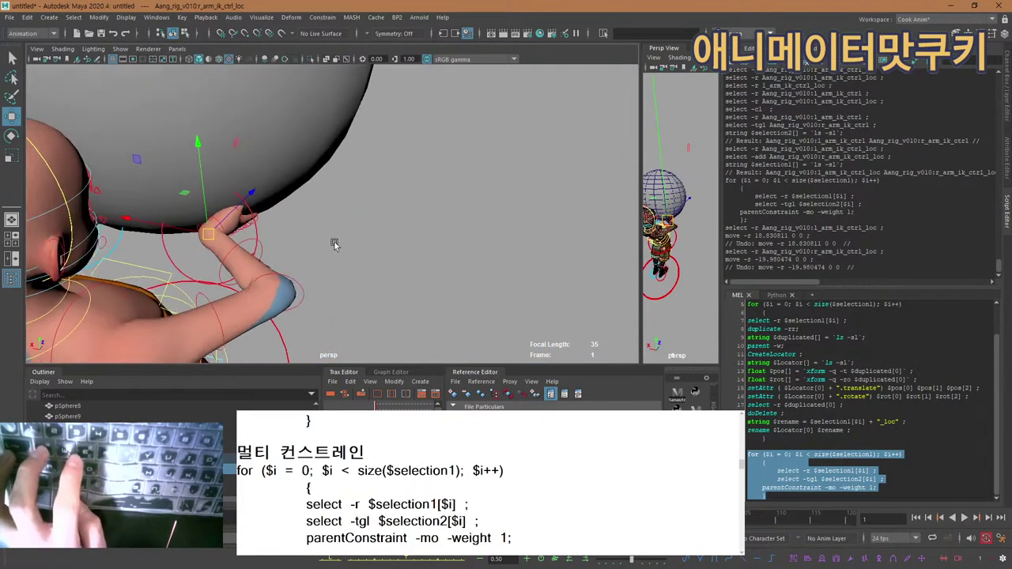
alt+drag(334, 242, 217, 205)
click(207, 233)
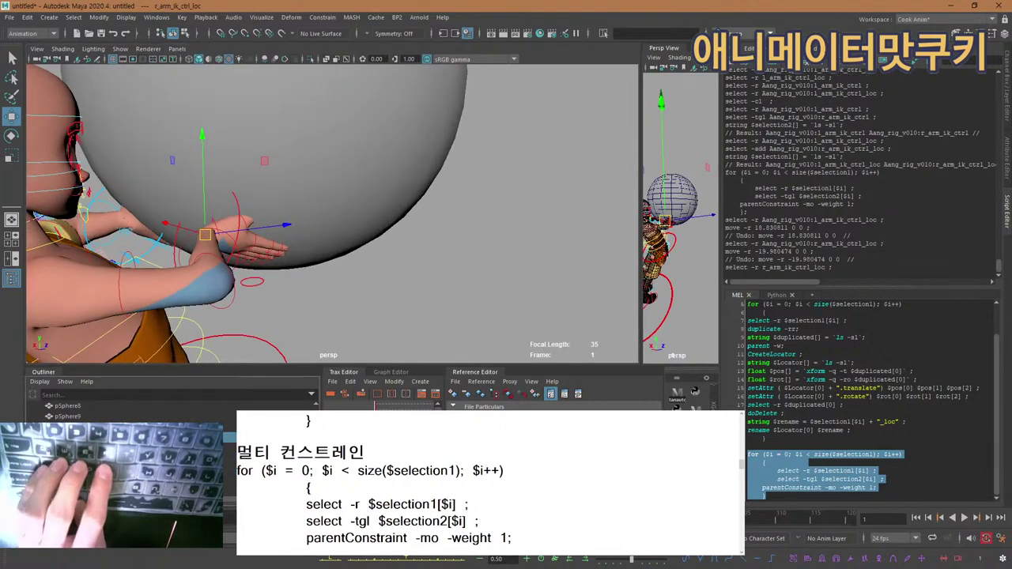
click(126, 220)
drag(147, 219, 103, 225)
key(ctrl+z)
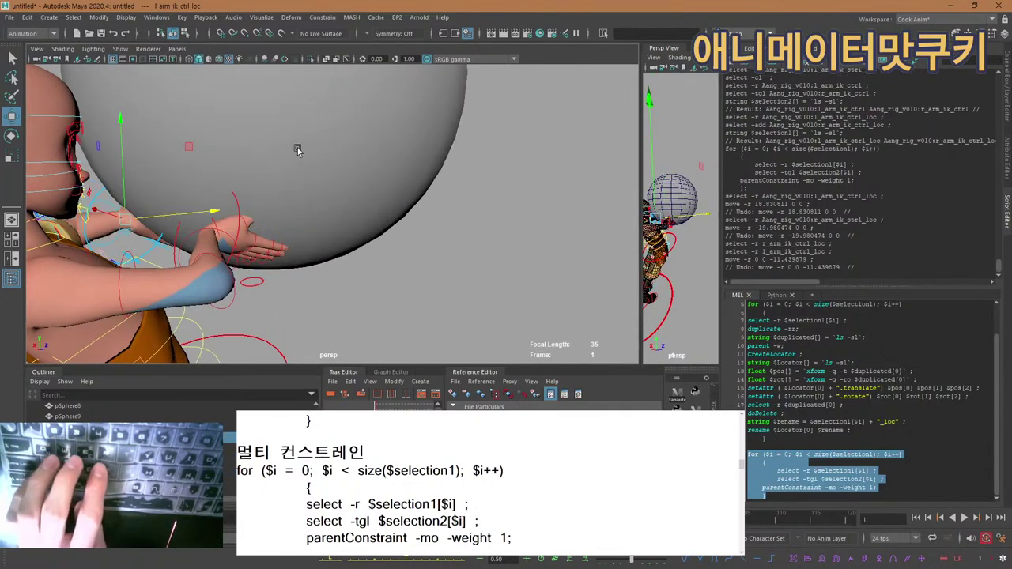
Select the sphere pSphere10 and examine how it sits against the character's hands from the side.
click(299, 149)
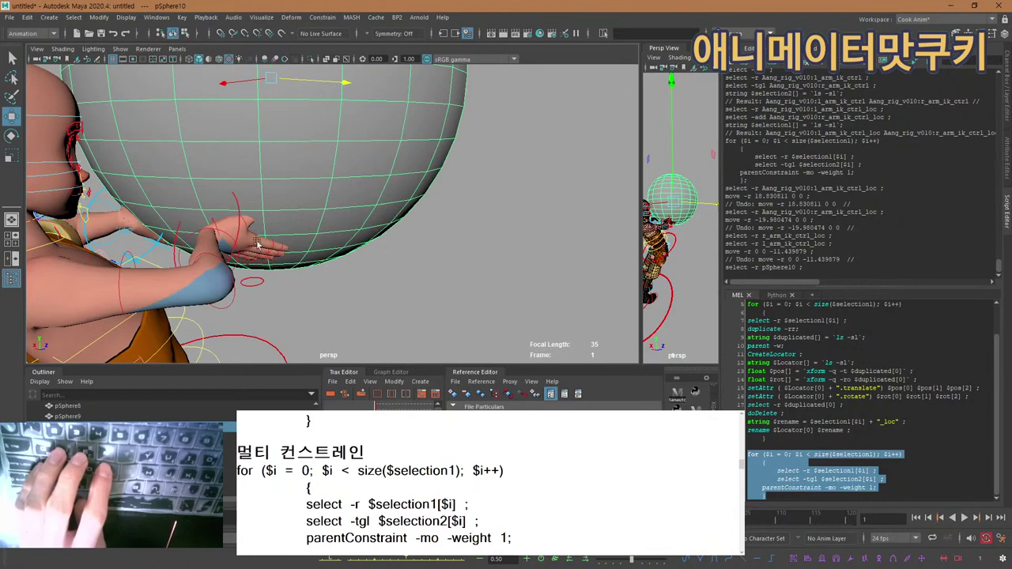
alt+right_drag(444, 225, 356, 170)
alt+drag(355, 170, 266, 195)
alt+right_drag(266, 194, 408, 157)
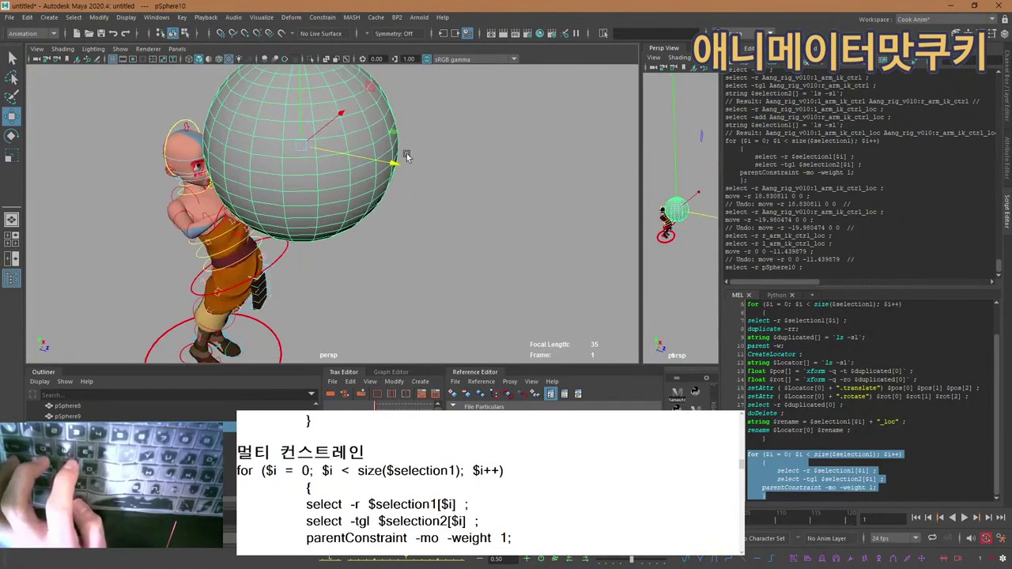
alt+drag(406, 155, 409, 149)
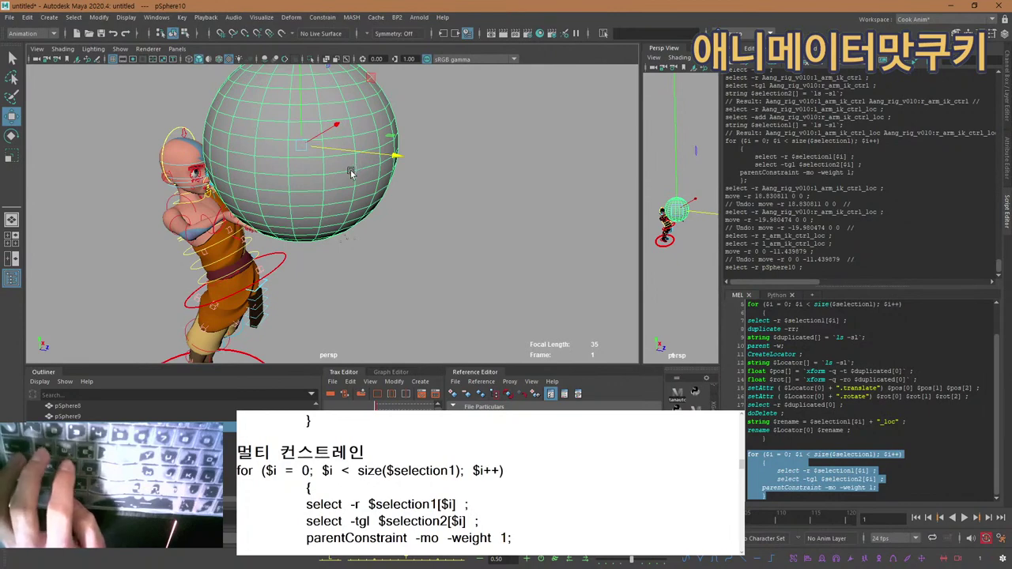
alt+drag(351, 173, 377, 237)
Review the MEL script's selection lines, locator loop and parent constraint loop alongside the written script notes.
drag(798, 338, 845, 404)
scroll(845, 405, up, 2)
click(893, 414)
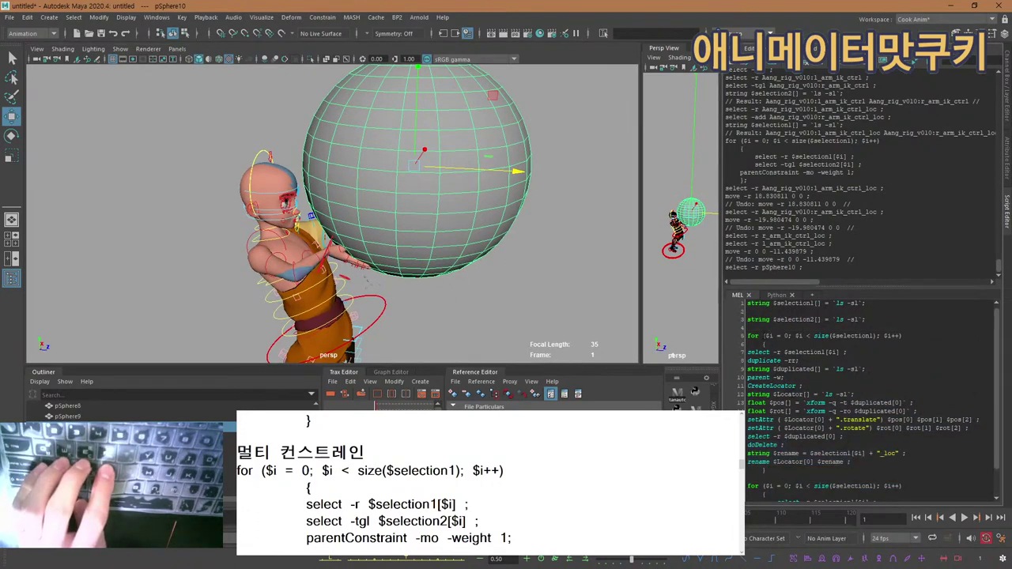
click(789, 341)
drag(915, 413, 814, 496)
click(820, 385)
scroll(820, 385, down, 2)
click(822, 490)
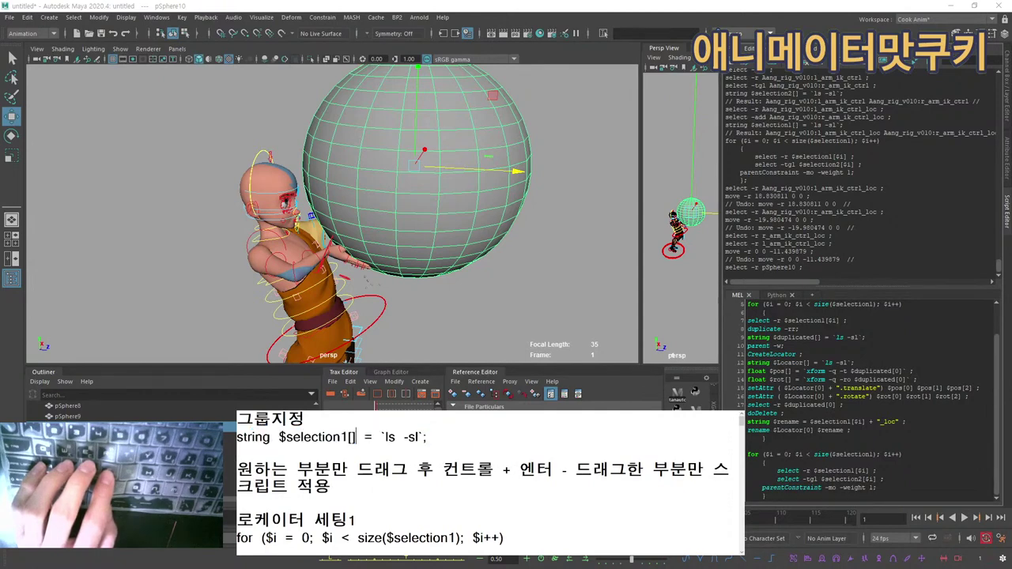
click(423, 437)
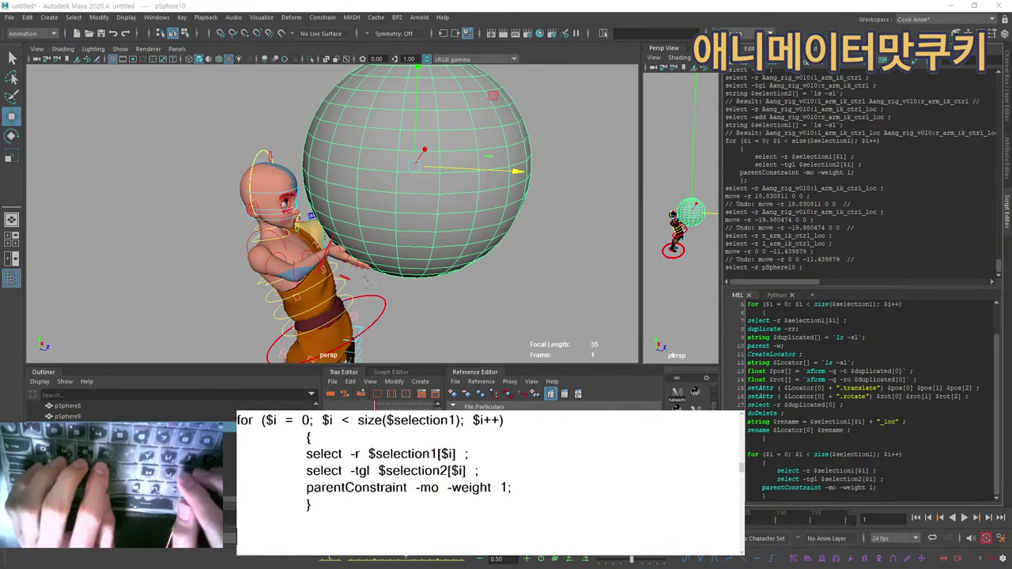
text(든 스크립트)
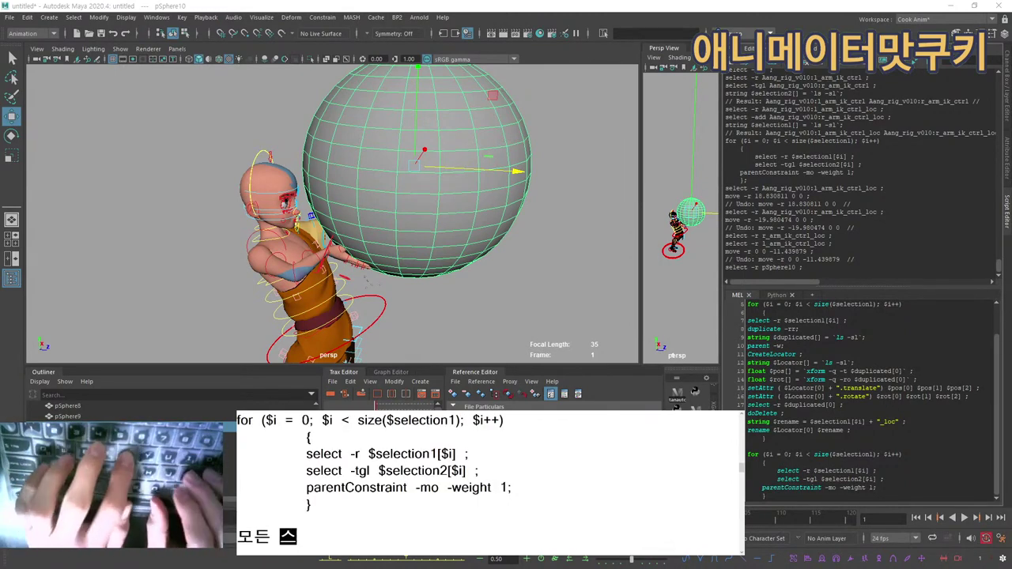
key(BackSpace)
key(BackSpace)
key(BackSpace)
key(BackSpace)
key(BackSpace)
key(BackSpace)
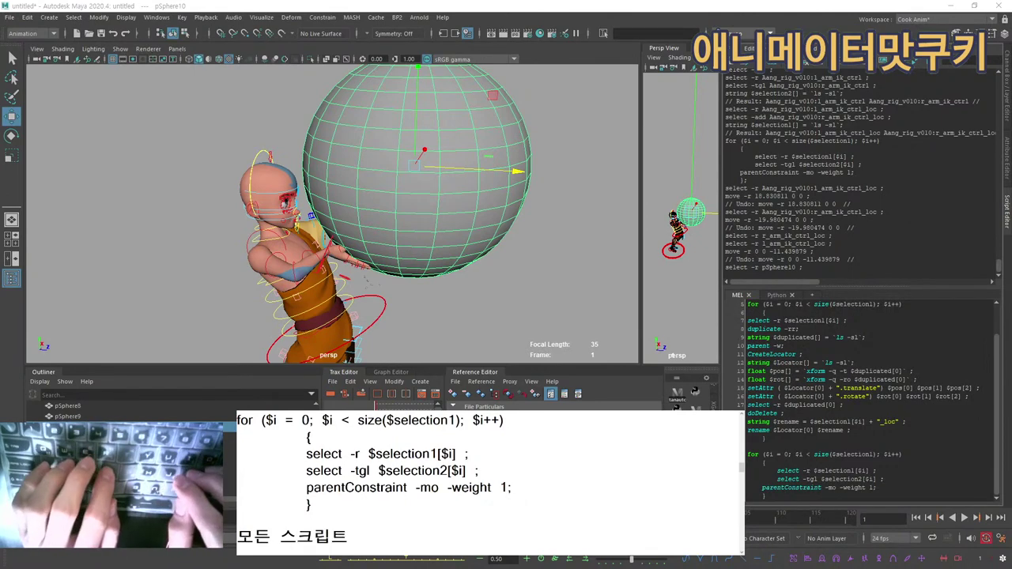
Below the multi-constraint loop in the script notes, write "위 스크립트들은 적용하기 이전에 반드시 그룹지정을 먼저 해야함" and start a new line.
text(스크립)
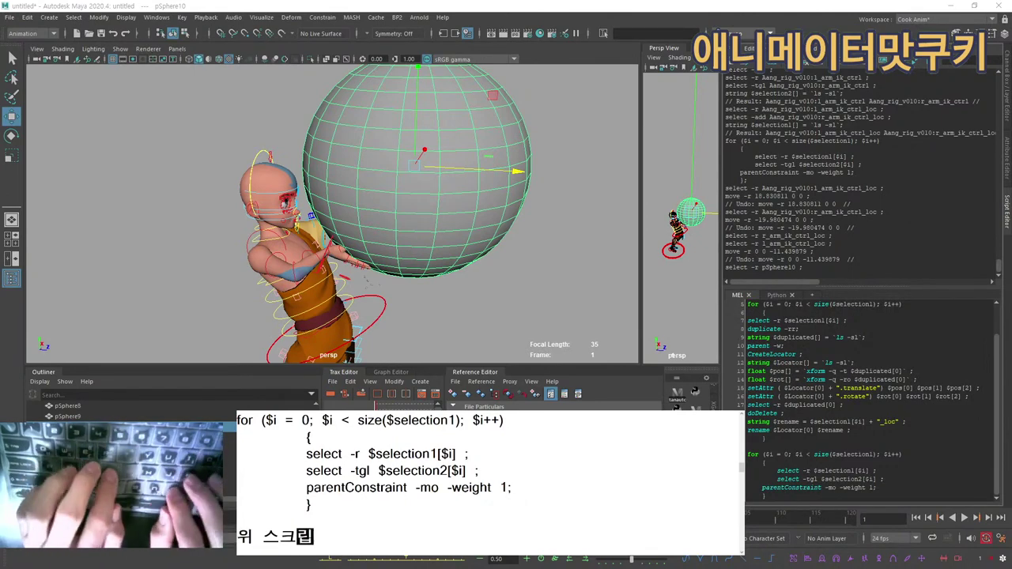
text(트들은 적용하기 이전에)
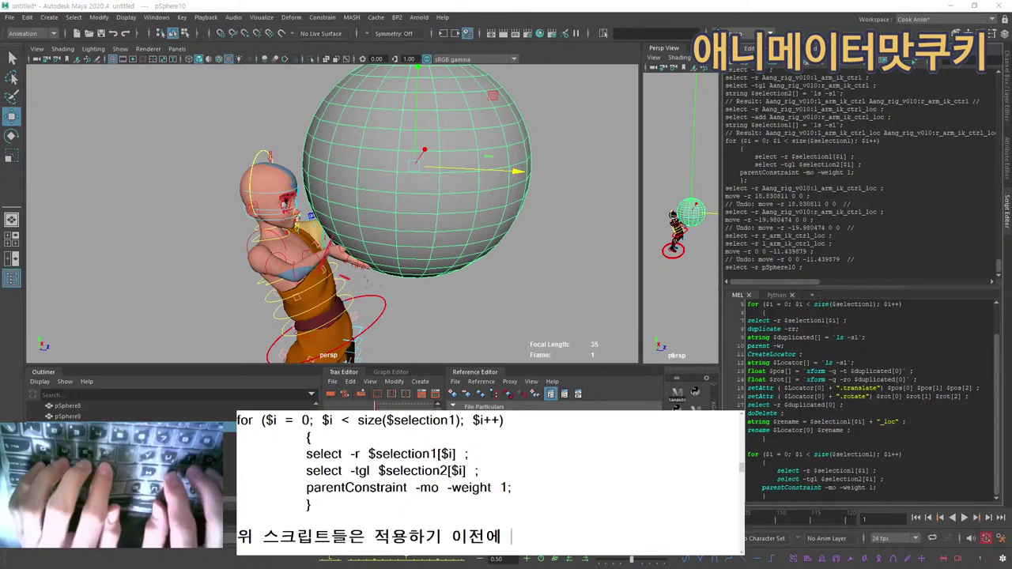
text( 반드시 그룹)
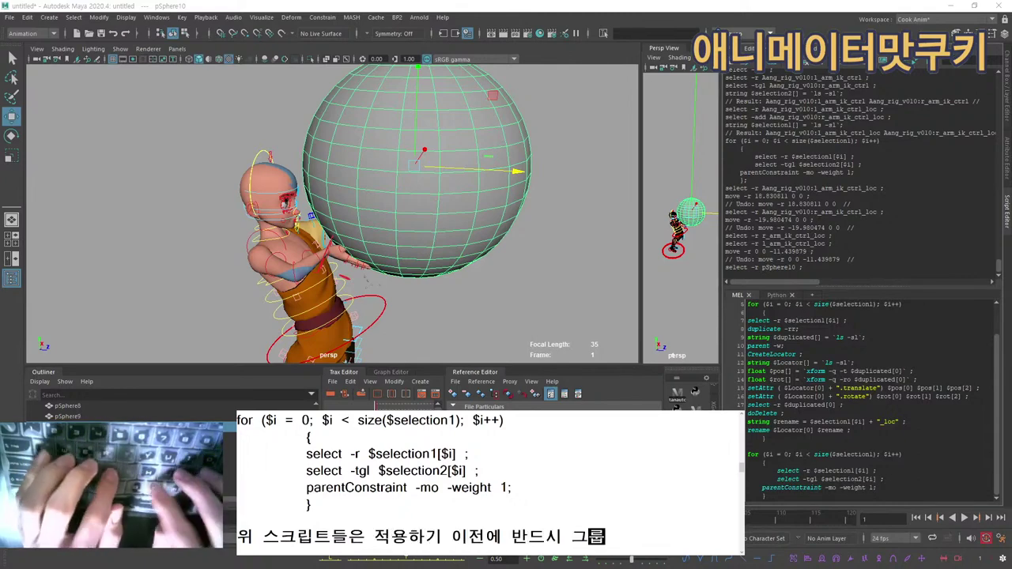
text(지정을)
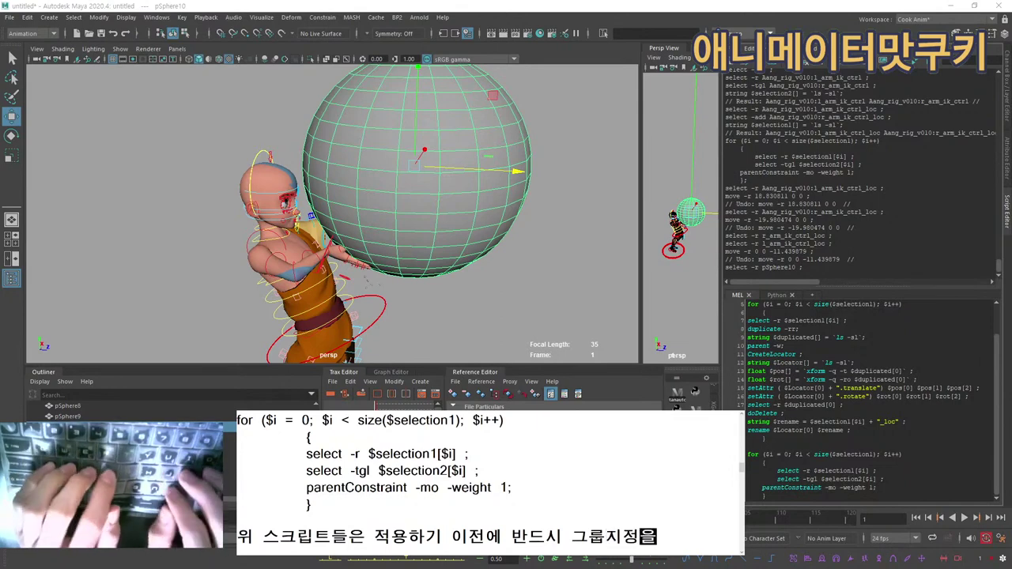
text( 먼저 할 것)
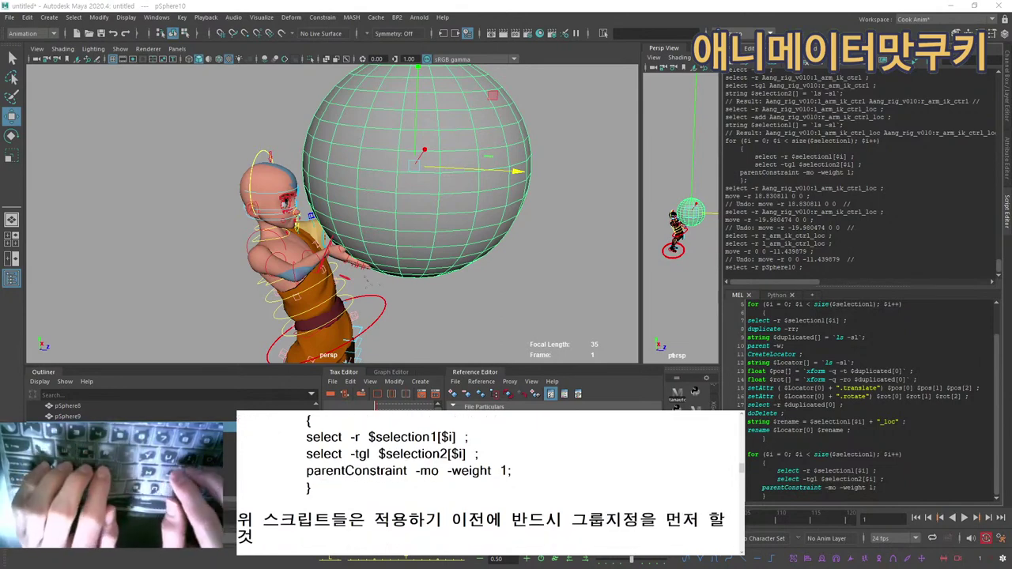
key(BackSpace)
key(BackSpace)
key(BackSpace)
text(해야하)
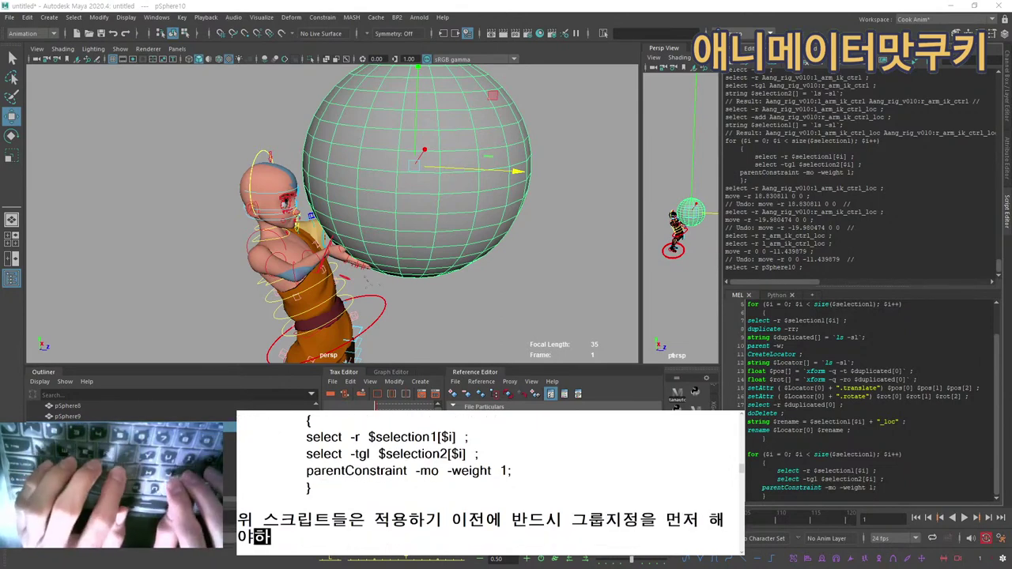
key(Return)
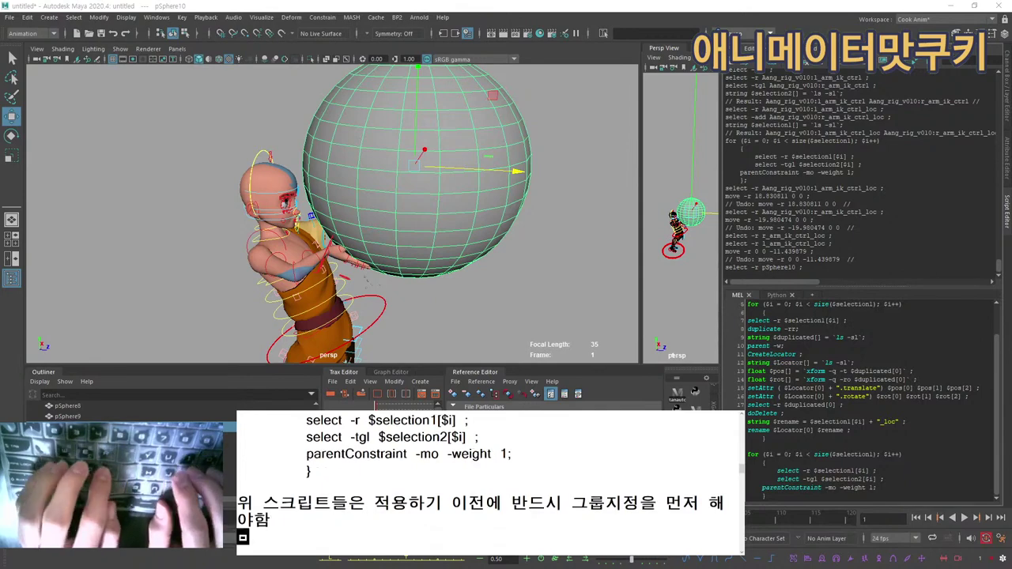
Write the second note line "멀티 컨스트레인의 경우는 그룹이 2개가 필요" under the grouping note.
text(멀티 컨스트렝)
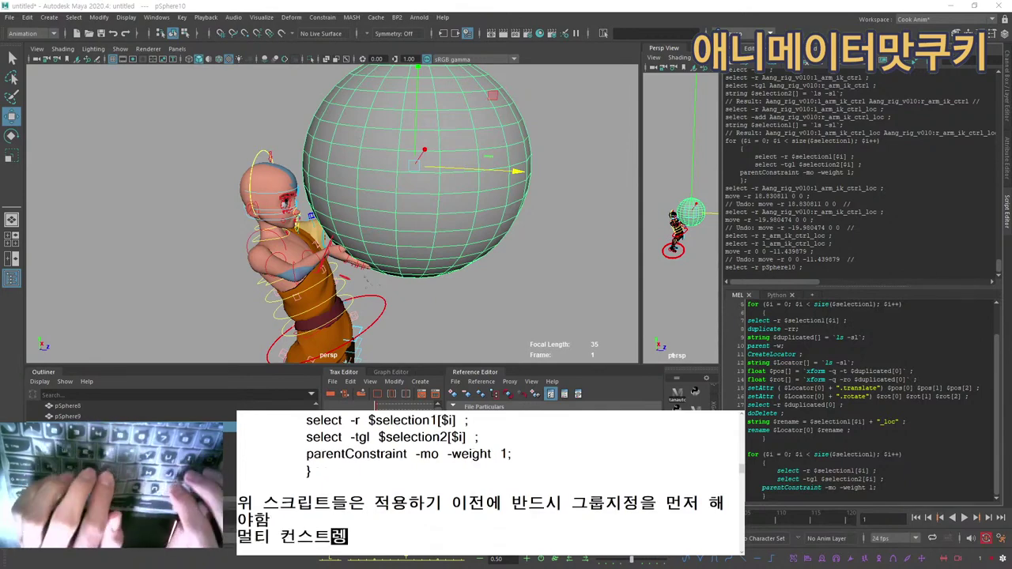
text(인의 경우는 크)
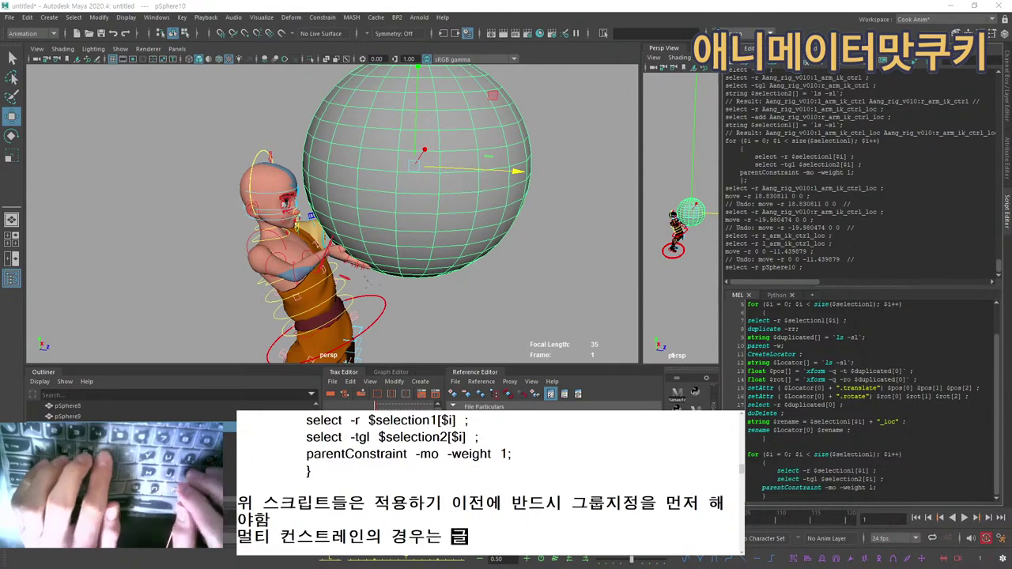
text(룹이 2개가 필요)
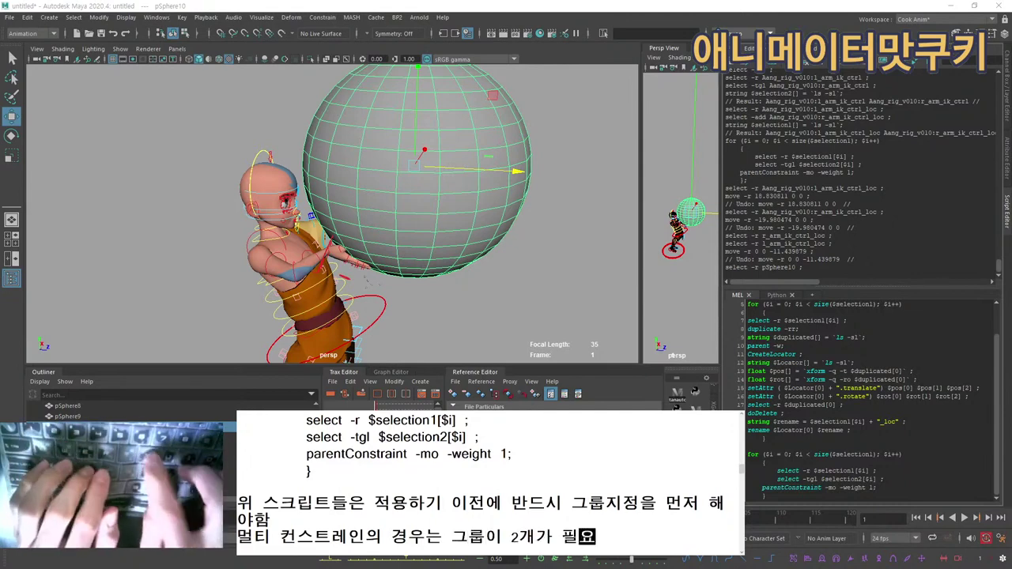
text(하고 그루)
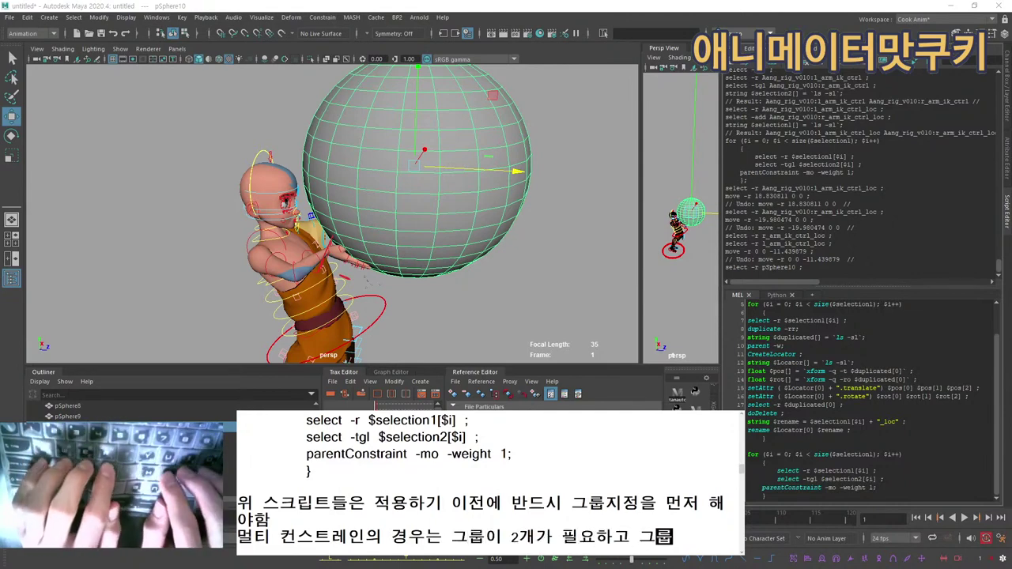
text(ㅈ)
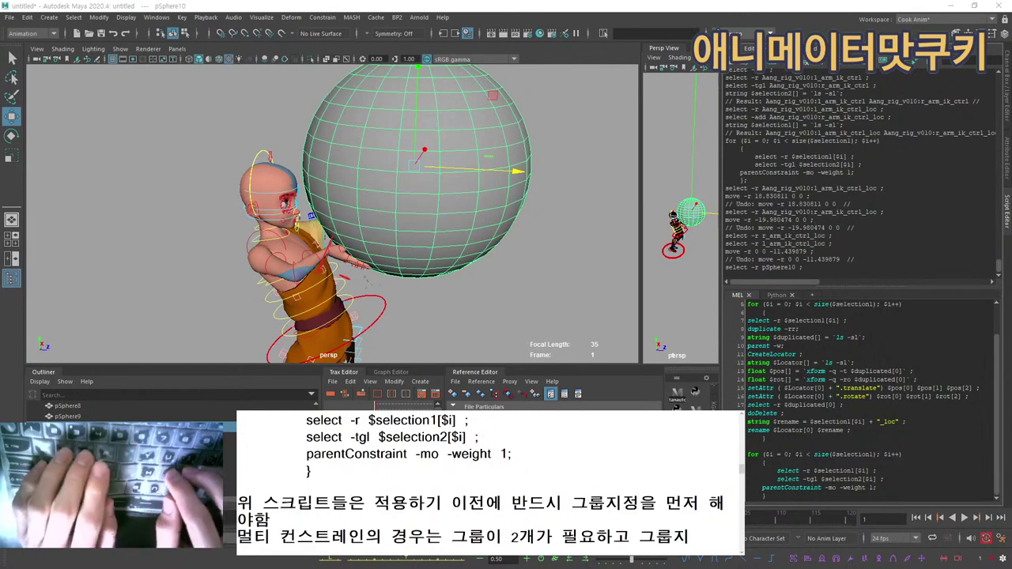
key(BackSpace)
key(BackSpace)
key(BackSpace)
key(BackSpace)
text(그룹 지정)
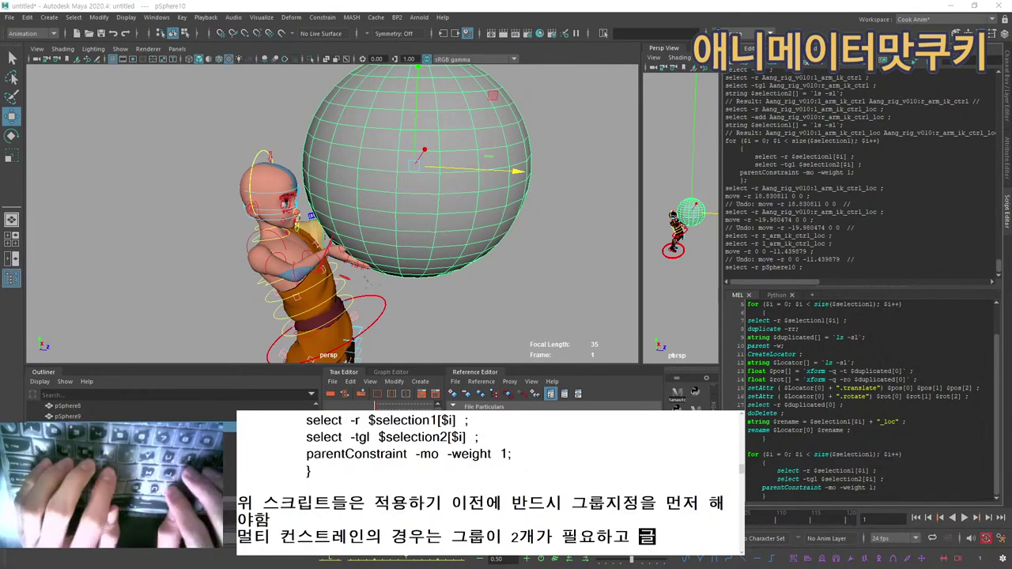
text(을 하기 위해)
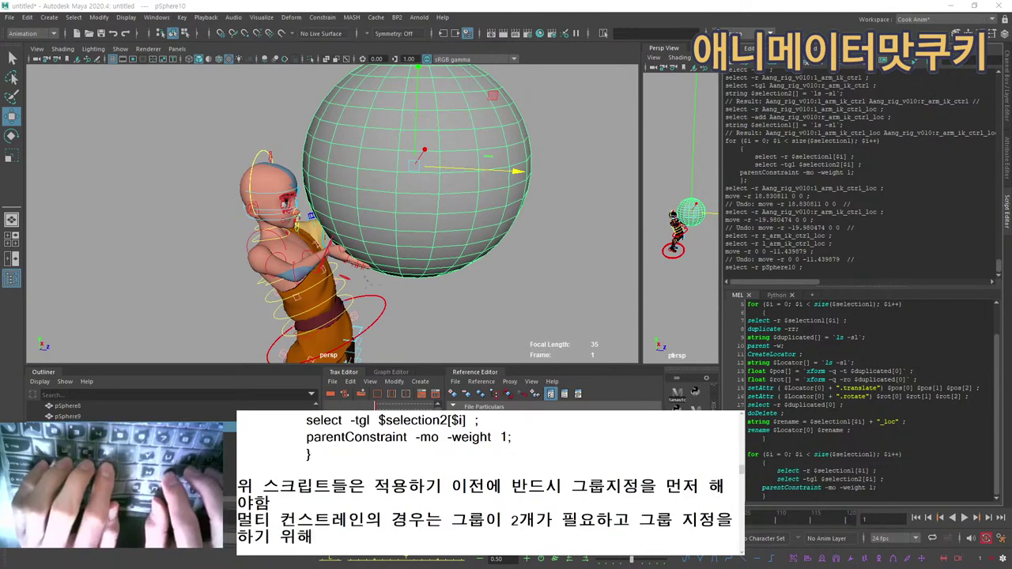
key(BackSpace)
key(BackSpace)
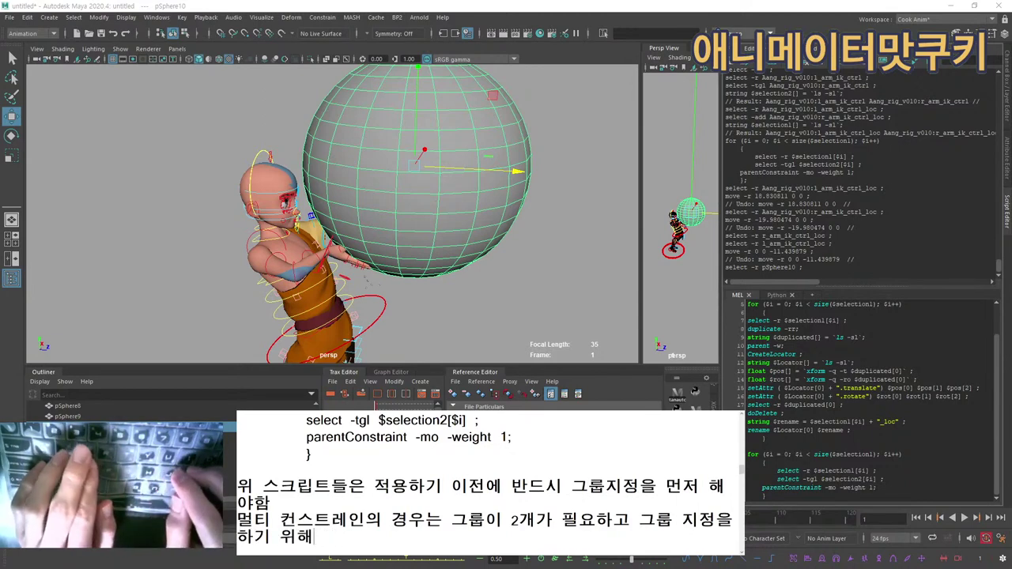
key(BackSpace)
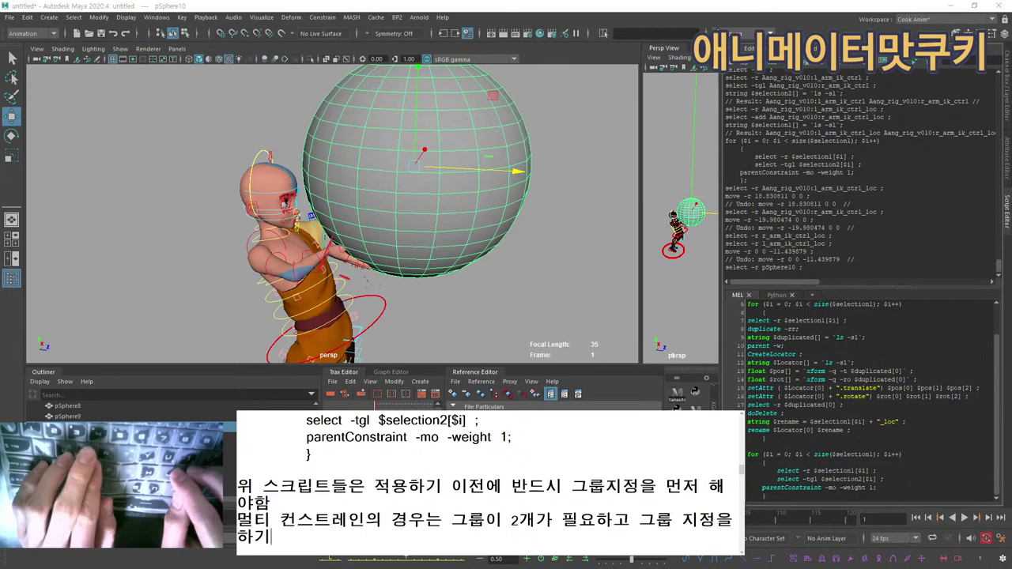
key(BackSpace)
key(BackSpace)
key(BackSpace)
key(BackSpace)
key(BackSpace)
key(BackSpace)
key(BackSpace)
key(BackSpace)
key(BackSpace)
key(BackSpace)
key(BackSpace)
key(BackSpace)
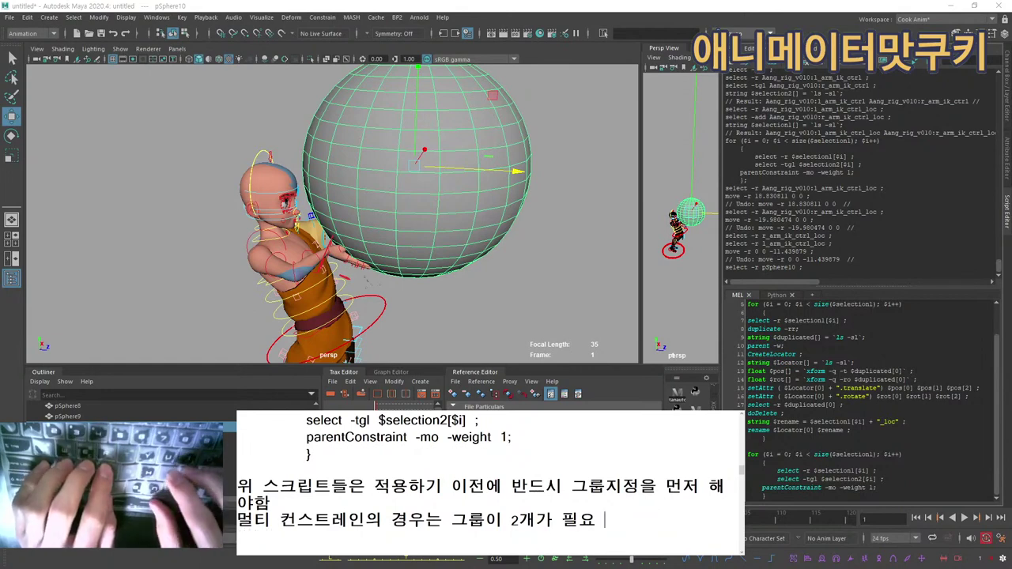
Review the written grouping notes against the multi-constraint loop's $selection1, $selection2 and parentConstraint lines.
drag(271, 504, 238, 486)
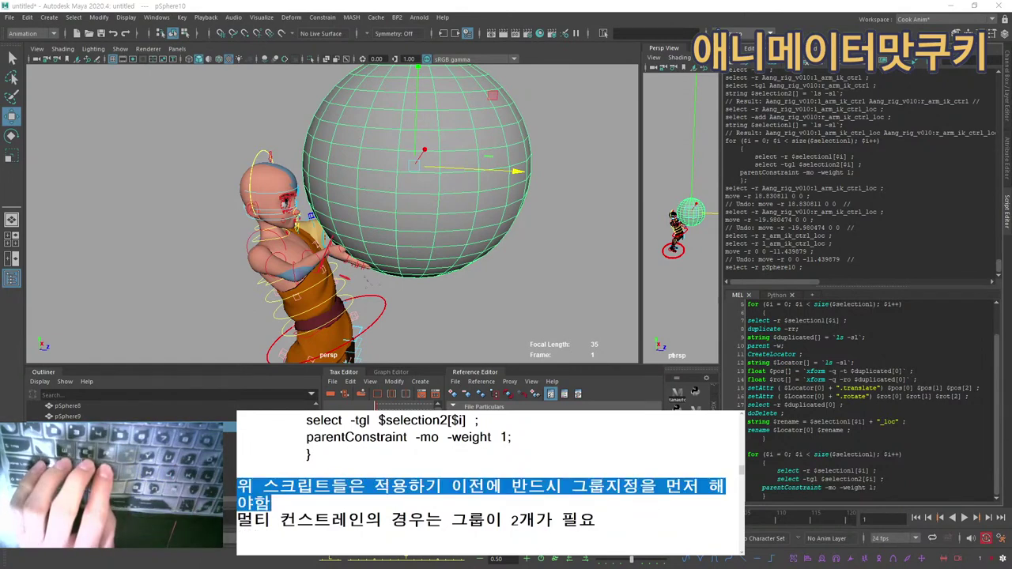
click(271, 503)
drag(570, 486, 271, 503)
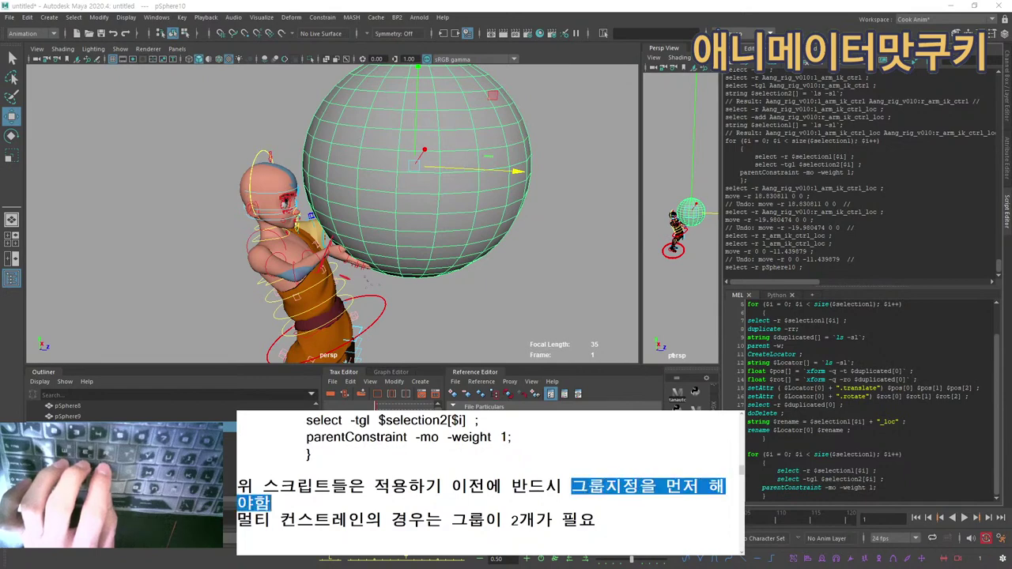
click(271, 504)
scroll(479, 482, up, 2)
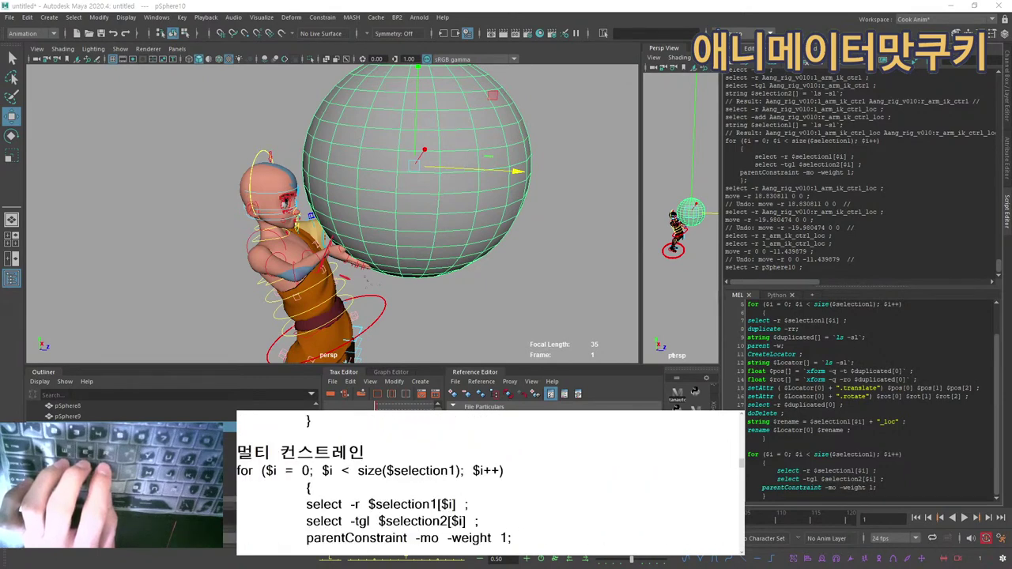
drag(296, 452, 376, 487)
scroll(376, 487, down, 1)
click(378, 469)
drag(343, 454, 311, 505)
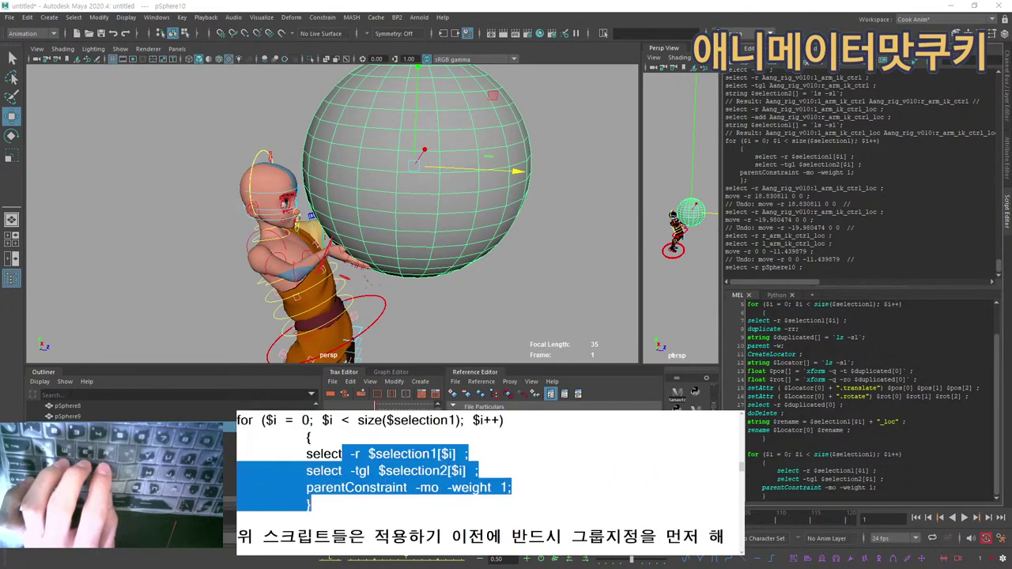
click(312, 504)
drag(382, 453, 448, 471)
click(442, 454)
click(448, 471)
scroll(448, 471, down, 1)
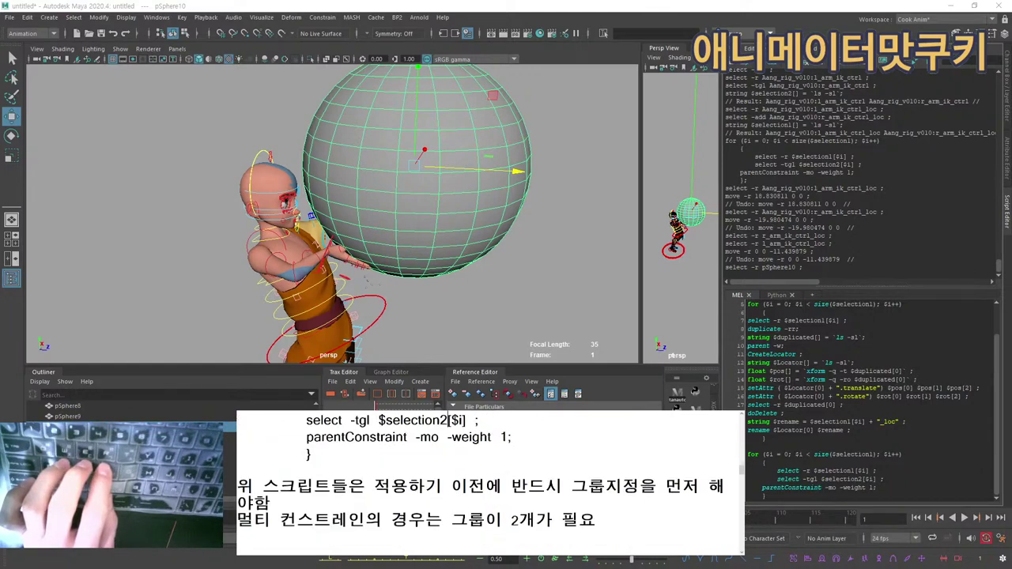
scroll(479, 479, up, 1)
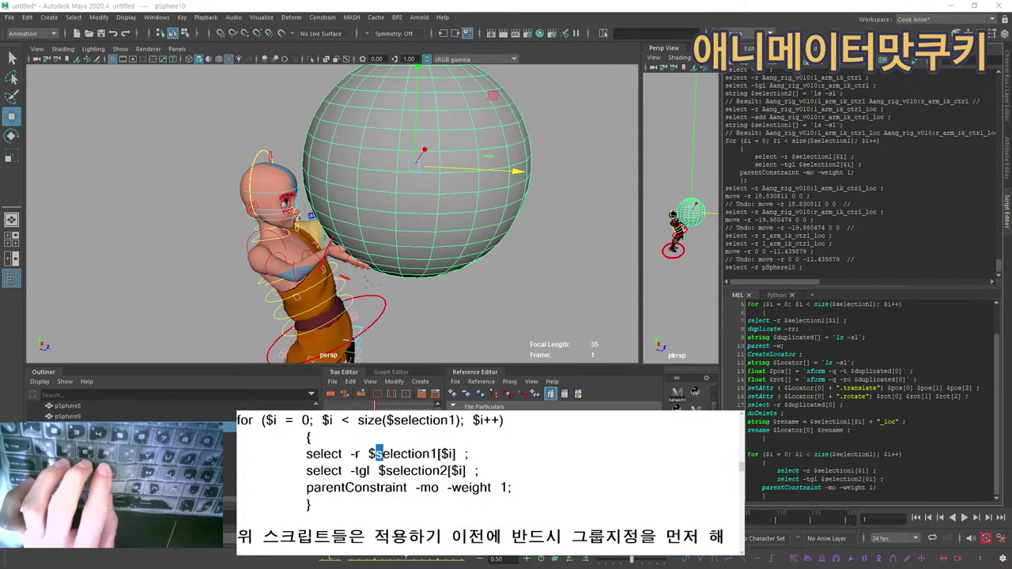
key(shift+Right)
key(shift+Right)
key(shift+Right)
key(shift+Right)
key(shift+Right)
key(shift+Right)
key(shift+Right)
key(shift+Right)
key(shift+Right)
key(Right)
scroll(479, 479, down, 1)
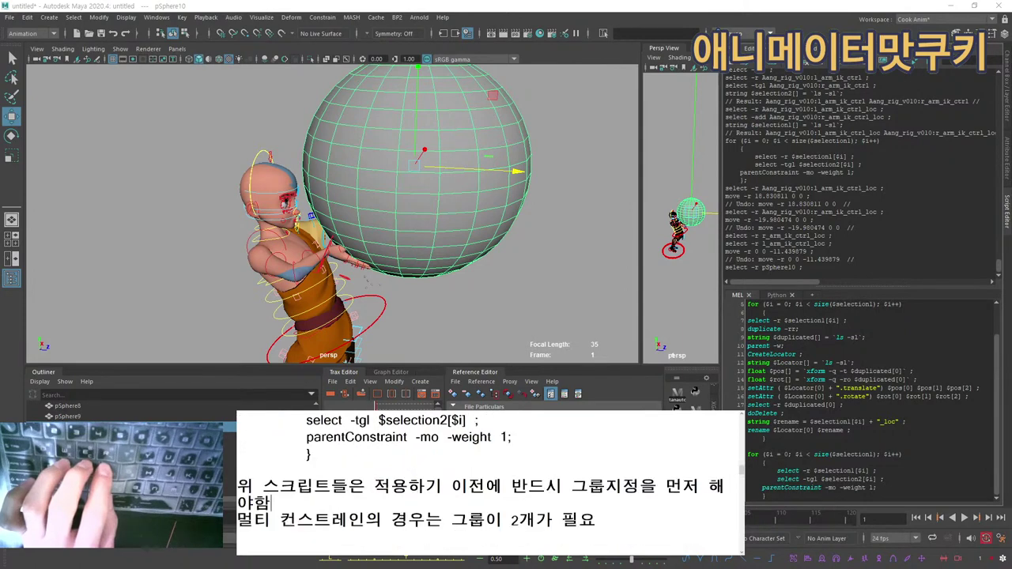
key(shift+Down)
key(shift+End)
key(Right)
scroll(479, 479, up, 1)
scroll(479, 479, down, 1)
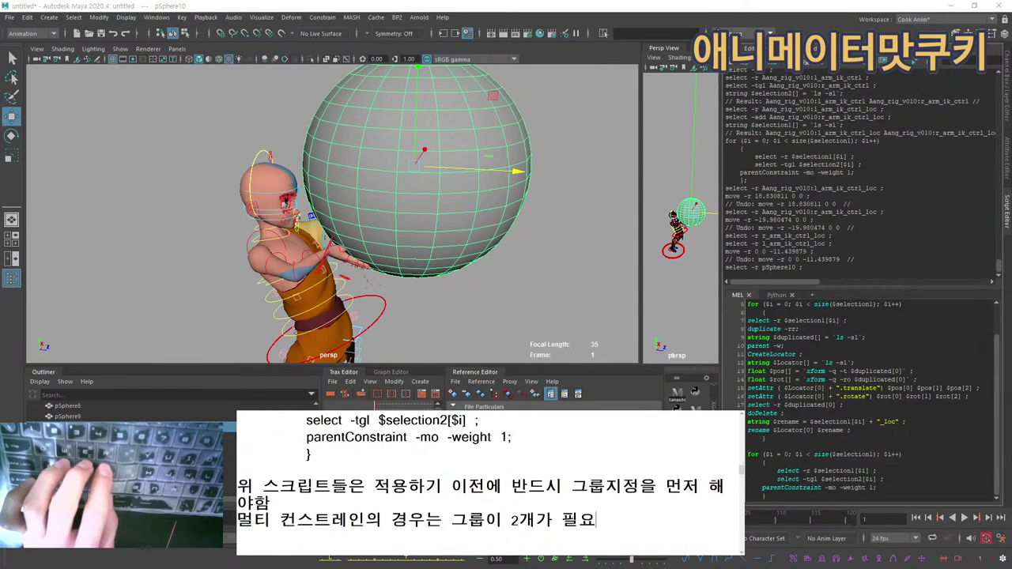
Append "(컨스트레인을 걸 오브젝트 그룹, 컨스트레인을 당할 오브젝트 그룹)" to the end of the two-group note line.
mouse_move(419, 537)
mouse_down()
mouse_move(420, 546)
mouse_move(420, 537)
mouse_up()
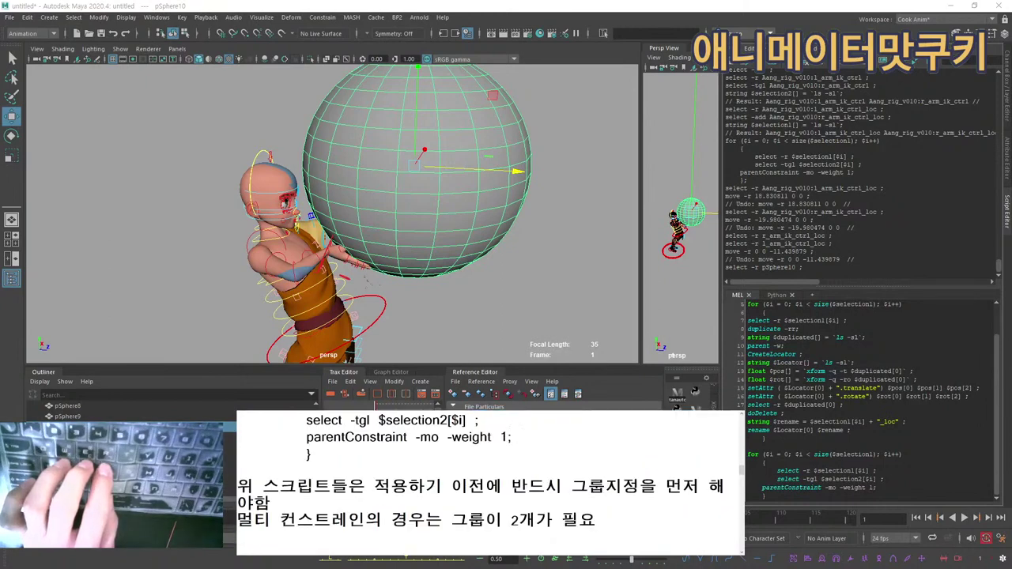
text(())
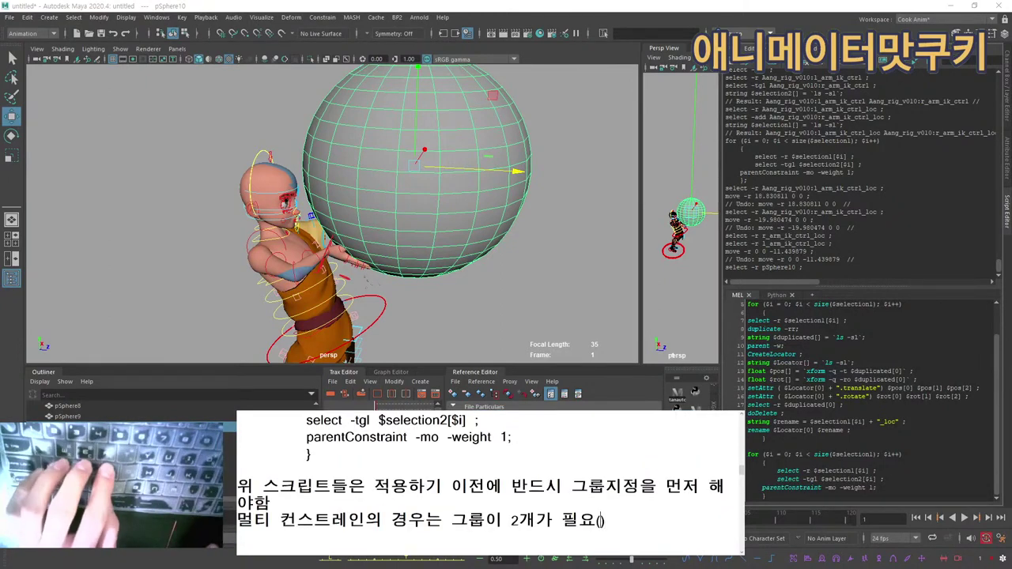
text(컨스트레인을 )
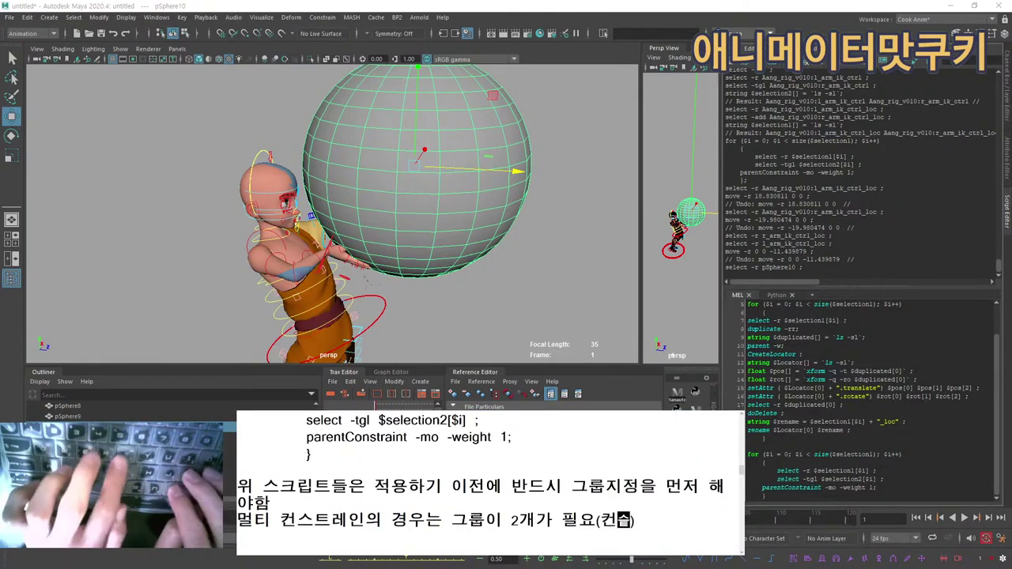
text(걸 )
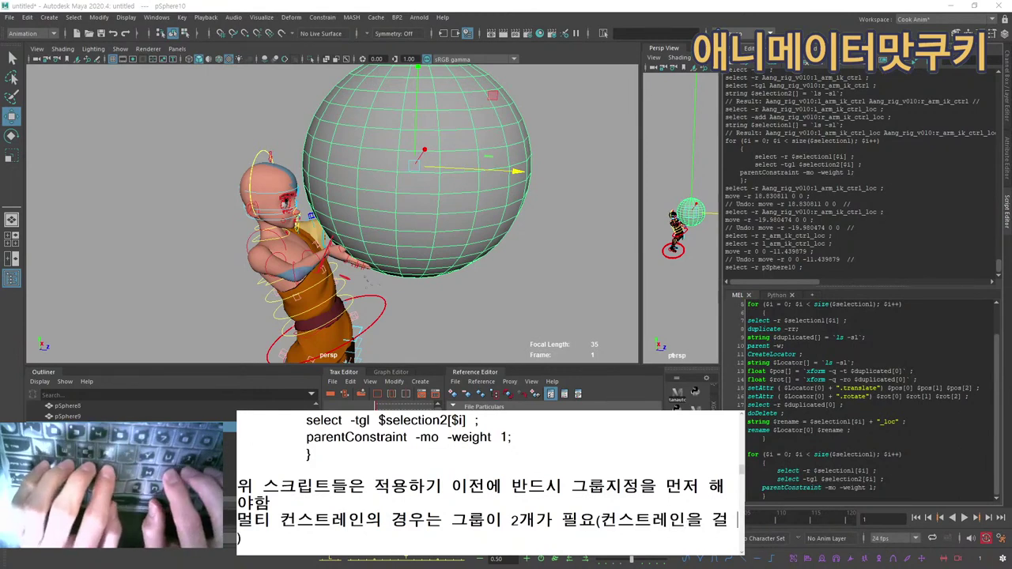
text(오브젝트 그룹, )
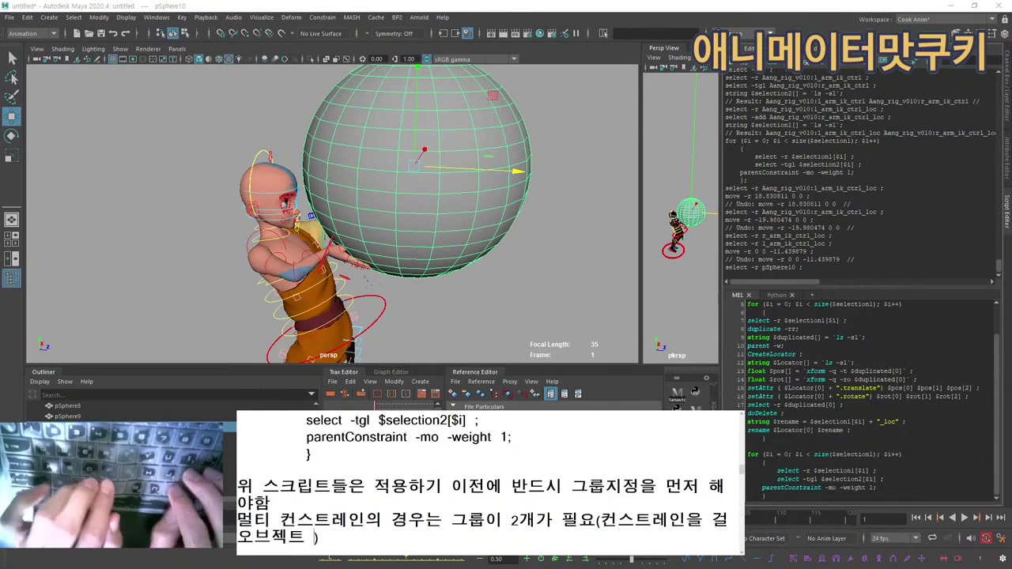
text(컨스트레인을 당하)
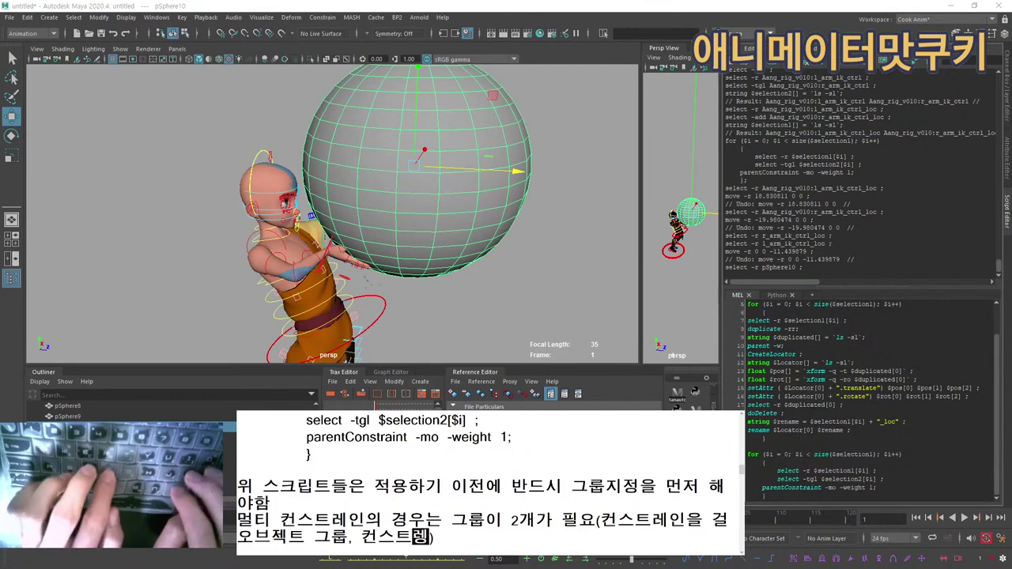
text(ㄹ 오브젝트 ㄹ)
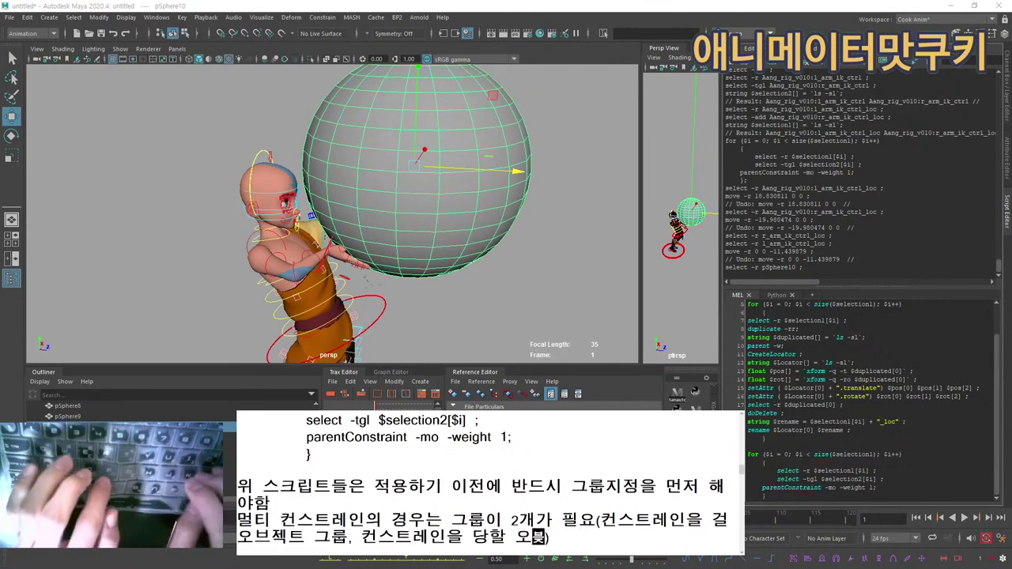
text(룹)
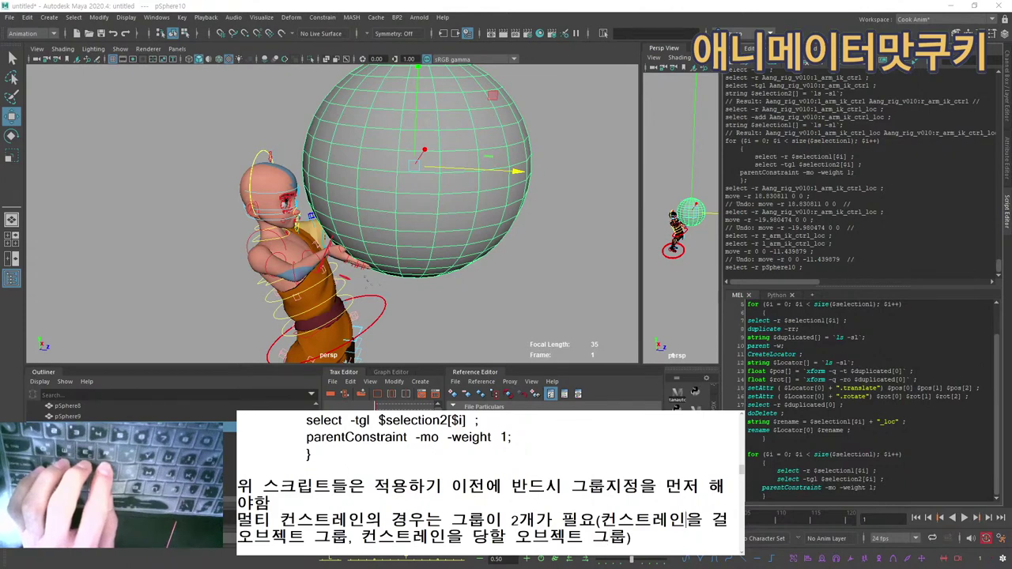
Review the two-group note against the multi-constraint loop's $selection1, $selection2 and parentConstraint -mo lines in the script notes.
key(shift+Right)
key(shift+Right)
key(Right)
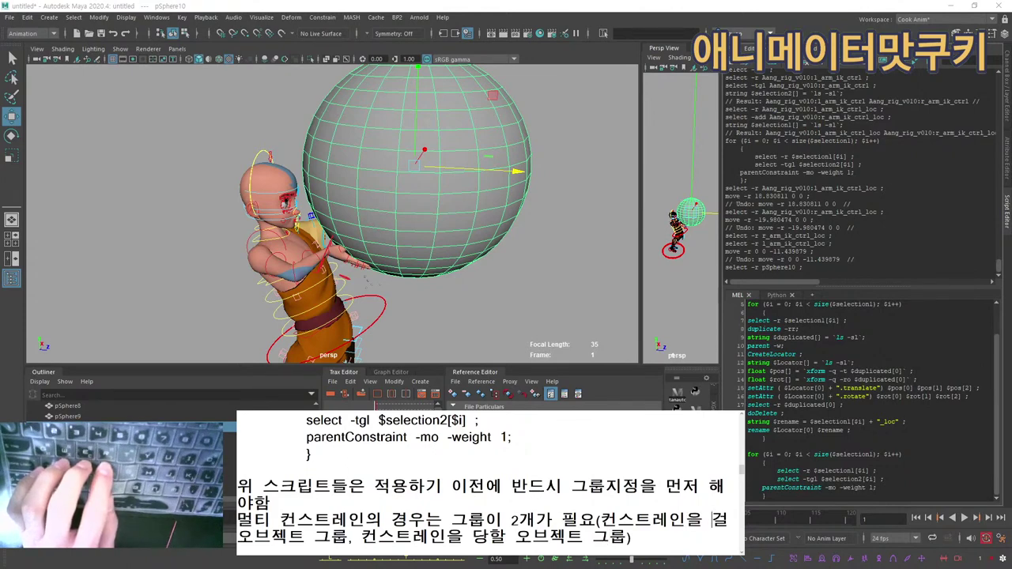
drag(412, 536, 578, 520)
click(609, 537)
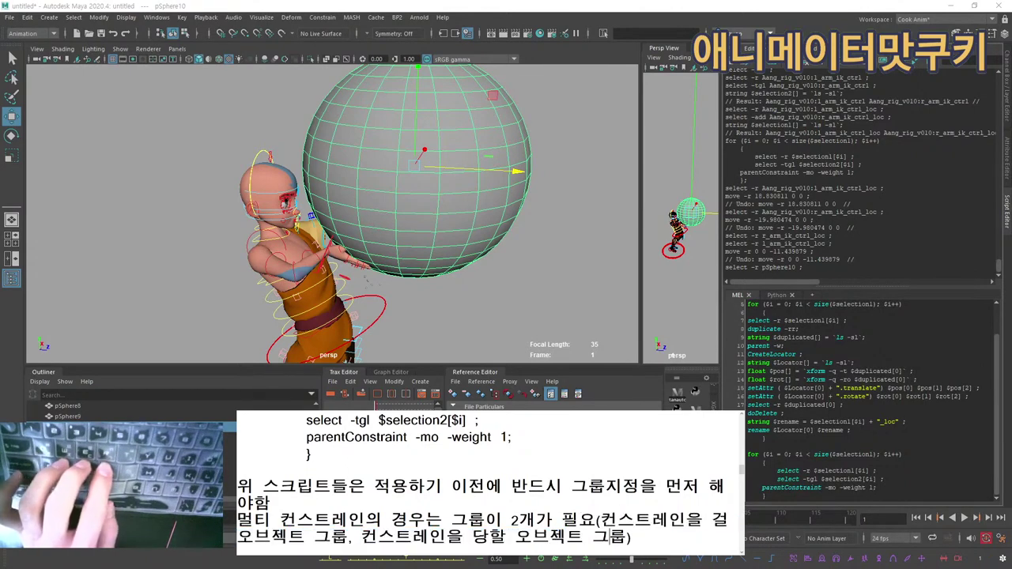
scroll(490, 483, up, 1)
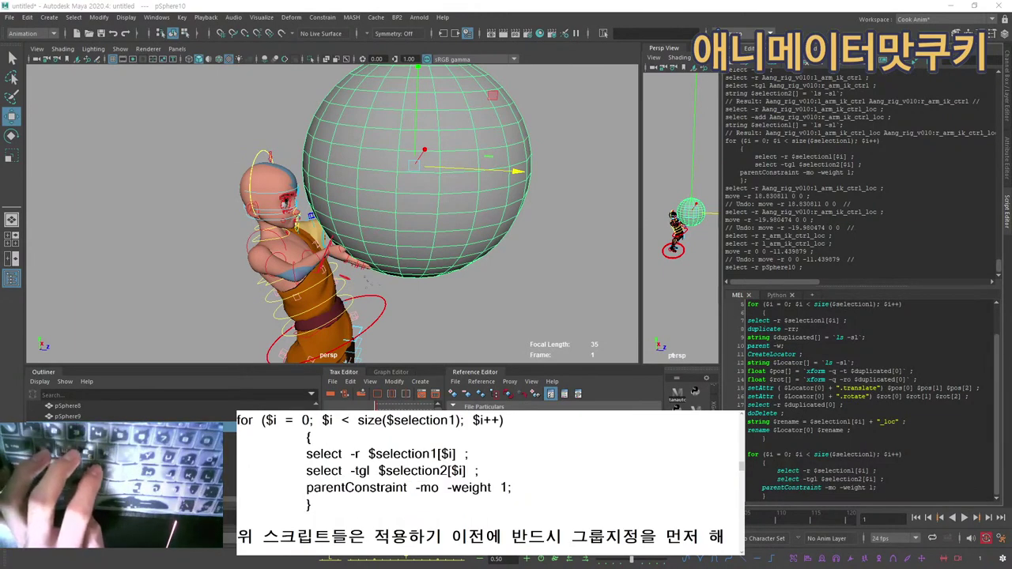
scroll(490, 483, down, 1)
scroll(490, 483, up, 1)
drag(420, 471, 439, 487)
click(439, 488)
scroll(439, 487, down, 1)
scroll(439, 487, up, 1)
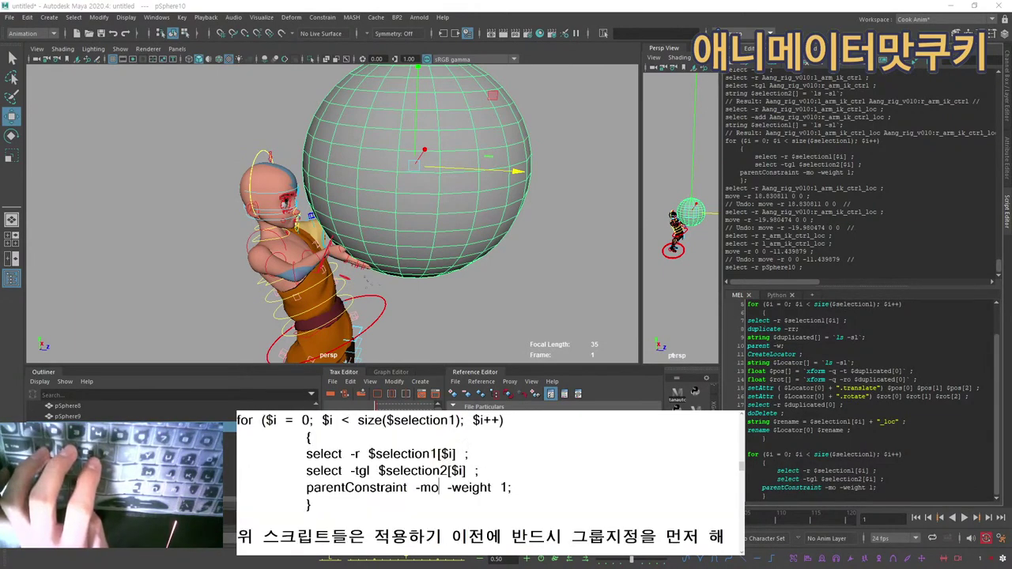
Reread the 그룹지정 script line and the note on running only the highlighted part at the beginning of the script notes.
scroll(490, 480, up, 1)
scroll(490, 483, up, 8)
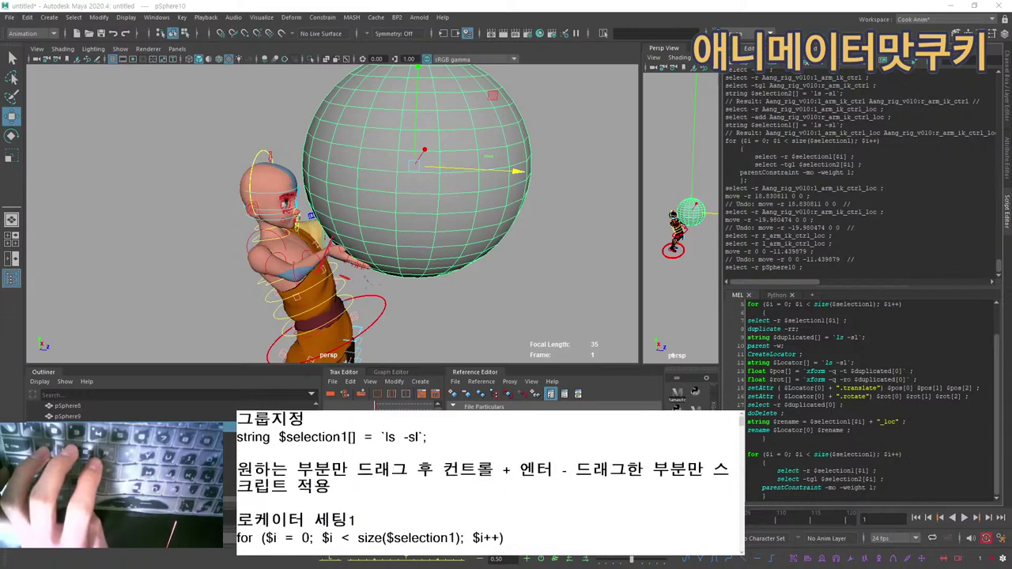
drag(238, 470, 332, 486)
click(332, 486)
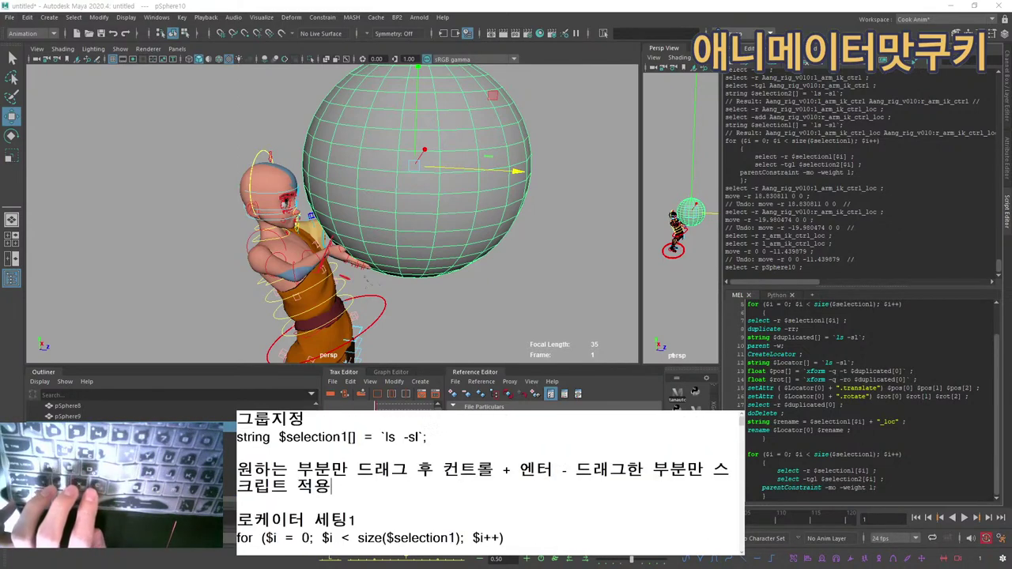
drag(256, 437, 324, 437)
click(323, 439)
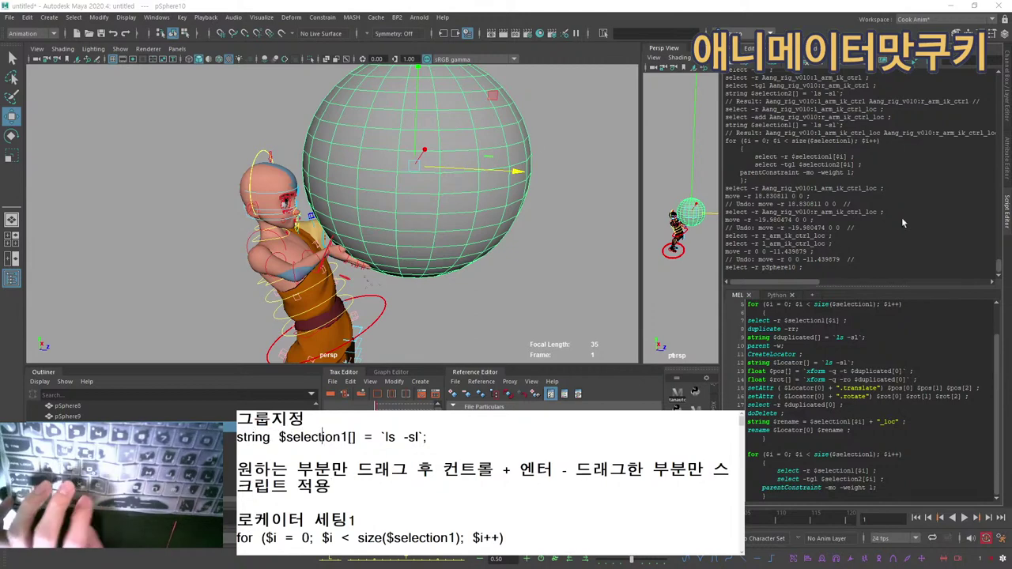
Examine the $selection1 and $selection2 group declarations at the start of the MEL script in the Script Editor.
alt+right_drag(551, 185, 486, 230)
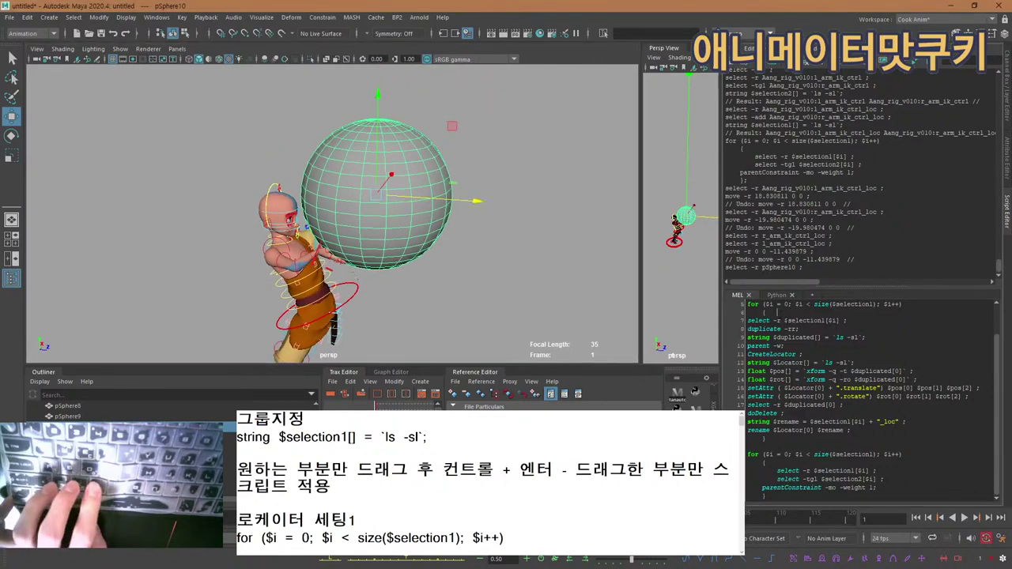
scroll(787, 342, up, 2)
drag(867, 305, 826, 313)
click(758, 314)
click(791, 306)
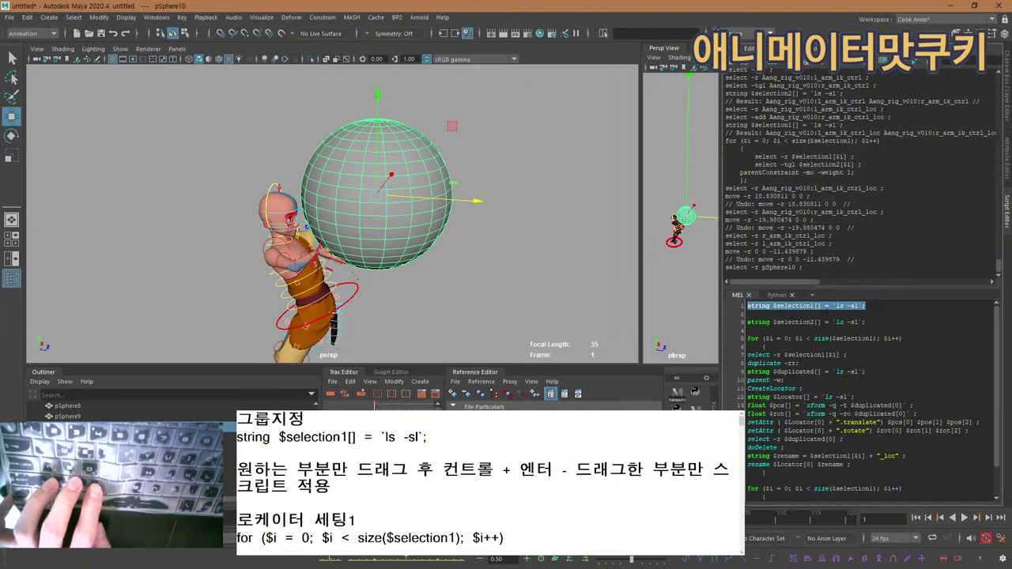
drag(762, 322, 867, 322)
click(870, 320)
click(757, 322)
click(866, 322)
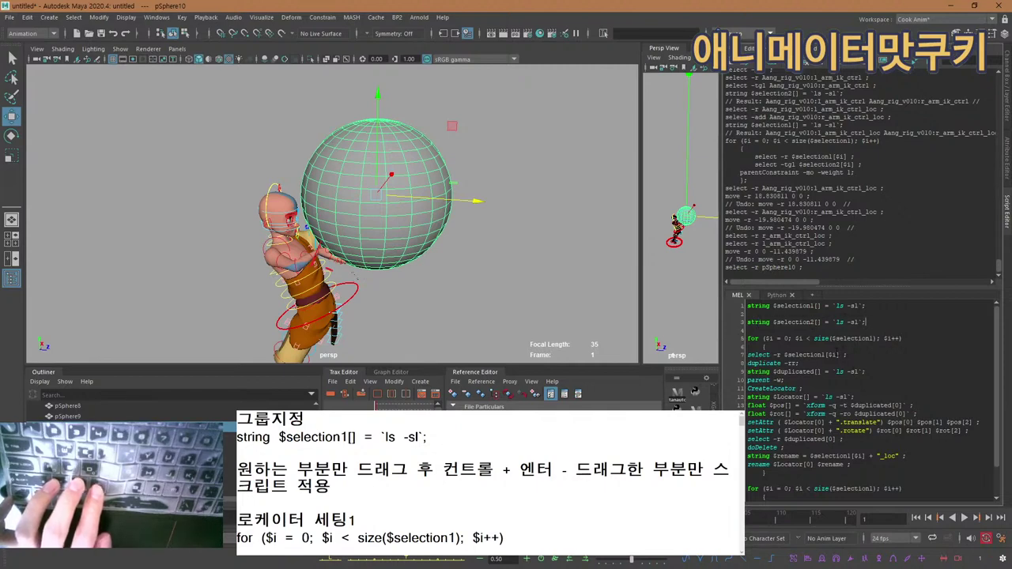
Copy the whole 로케이터 세팅1 loop from the notes into the MEL script, between the $selection2 line and the existing locator loop.
click(305, 469)
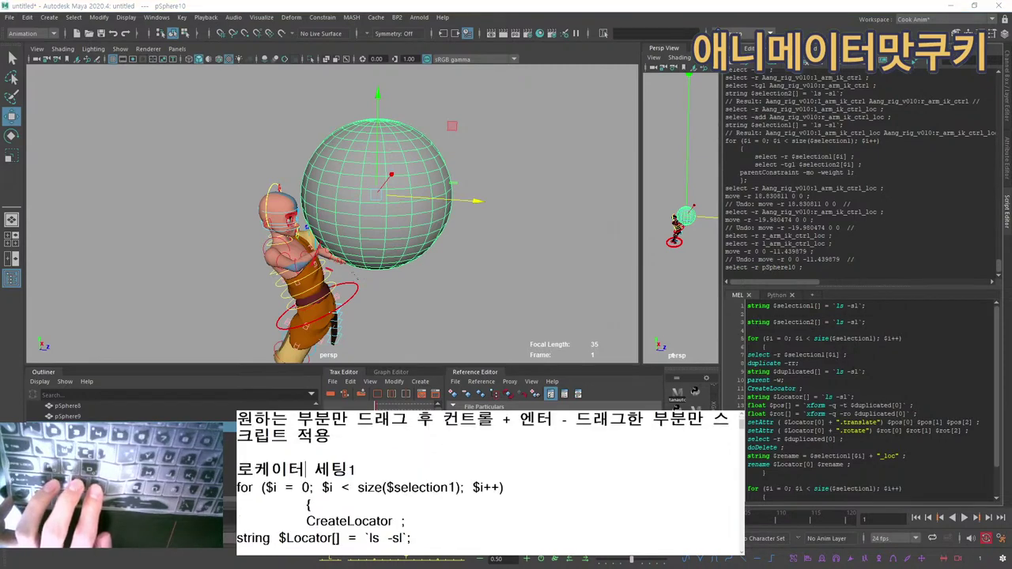
drag(237, 487, 411, 504)
scroll(407, 504, down, 1)
scroll(410, 504, down, 1)
drag(410, 453, 311, 503)
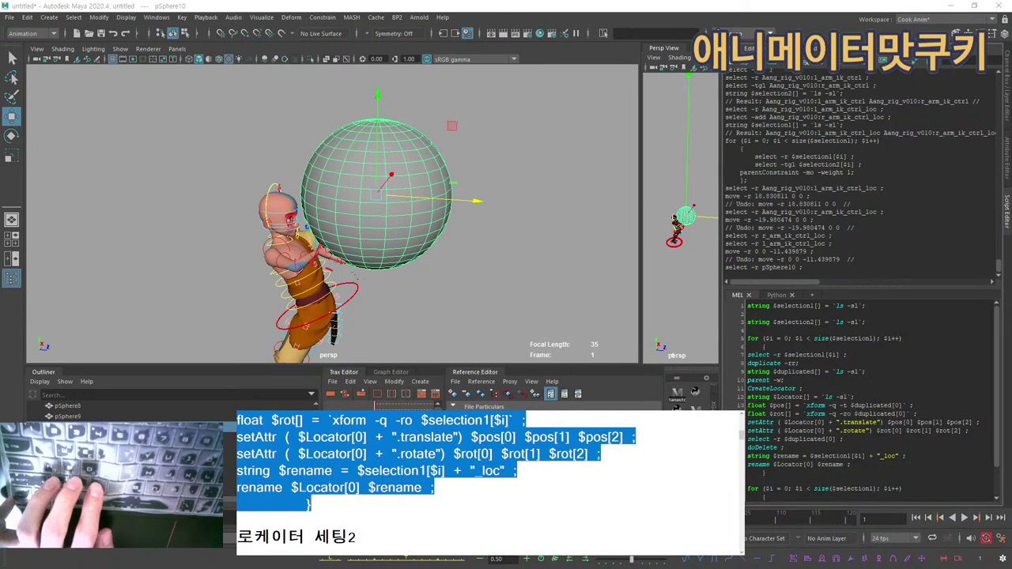
scroll(490, 482, down, 1)
click(799, 331)
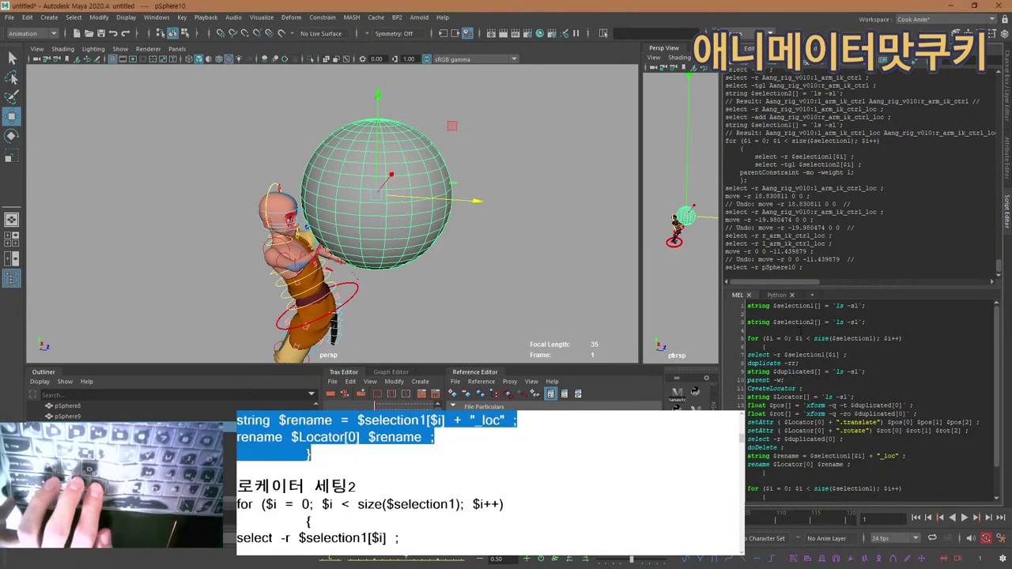
key(Return)
key(Return)
key(Up)
text(for ($i = 0; $i < size($selection1); $i++) 	{ 	CreateLocator ; string $Locator[] = `ls -sl`; float $pos[] = `xform -q -t $selection1[$i]` ; float $rot[] = `xform -q -ro $selection1[$i]` ; setAttr ( $Locator[0] + ".translate") $pos[0] $pos[1] $pos[2] ; setAttr ( $Locator[0] + ".rotate") $rot[0] $rot[1] $rot[2] ; string $rename = $selection1[$i] + "_loc" ; rename $Locator[0] $rename ; 	})
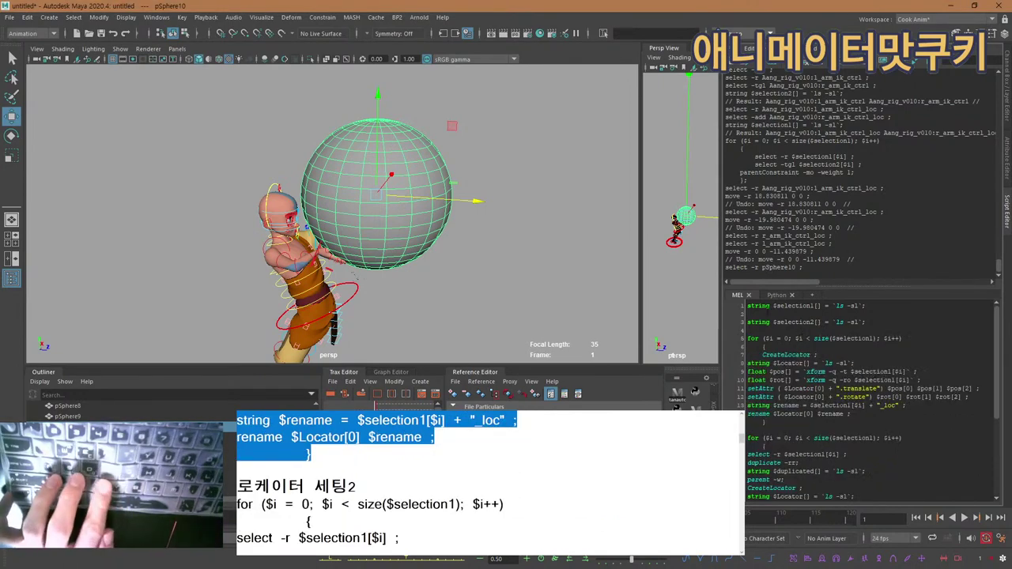
drag(748, 330, 811, 417)
click(811, 422)
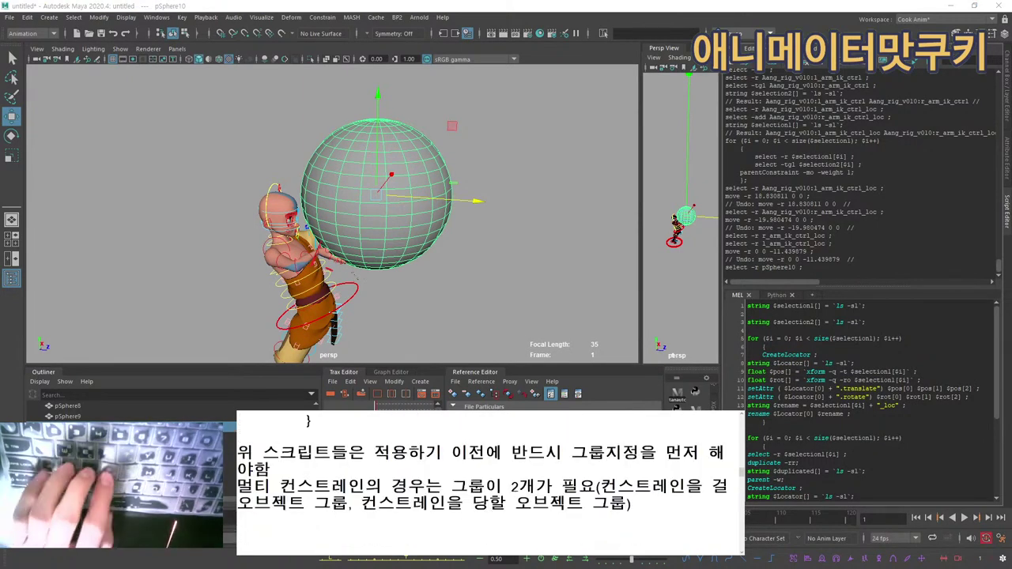
Start a new line below the two-group note with "로케이터 세팅의 경우는 로케이터를 만들 오브젝트".
text(케이터)
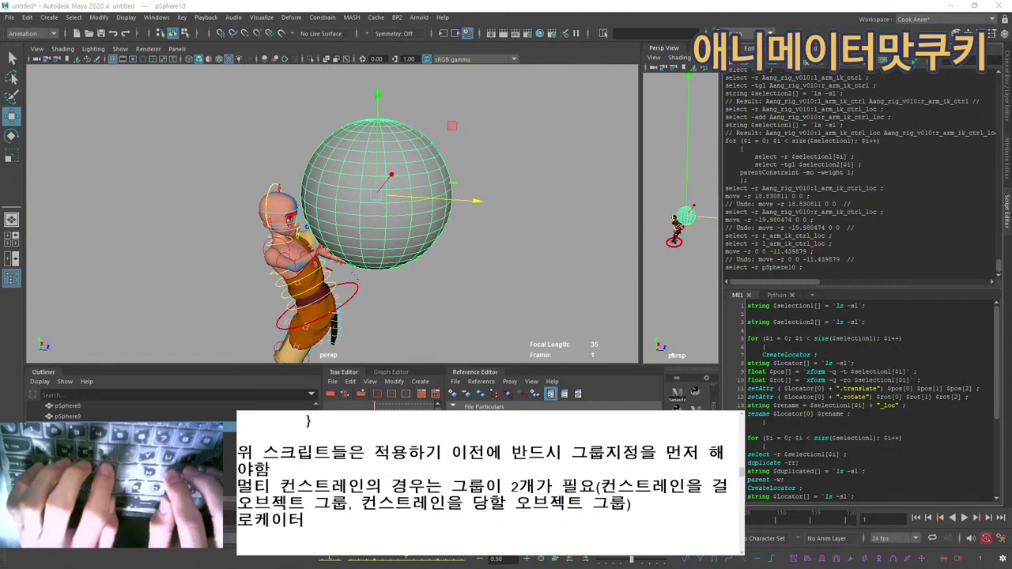
key(BackSpace)
key(BackSpace)
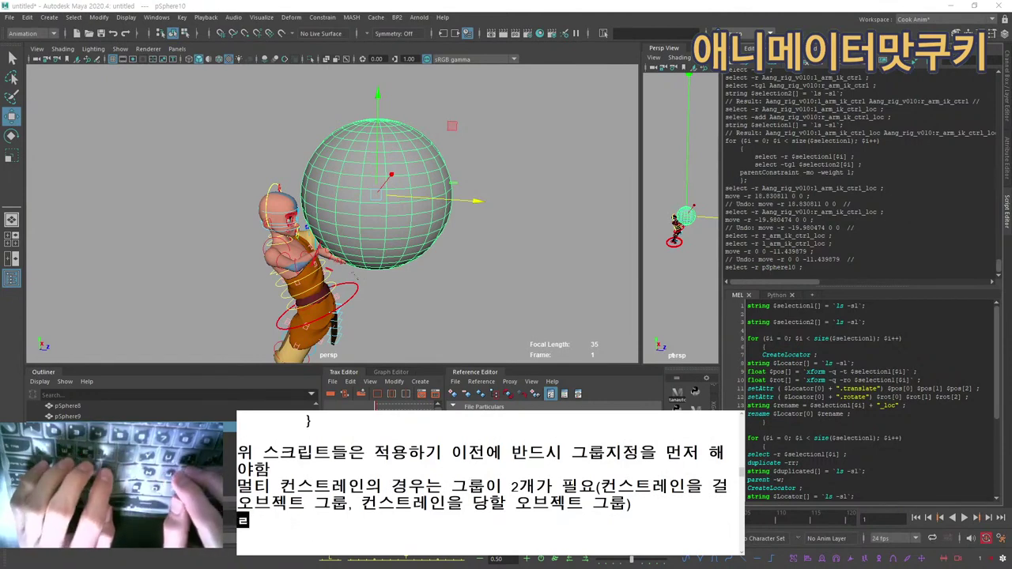
text(로케이터 세팅의 경)
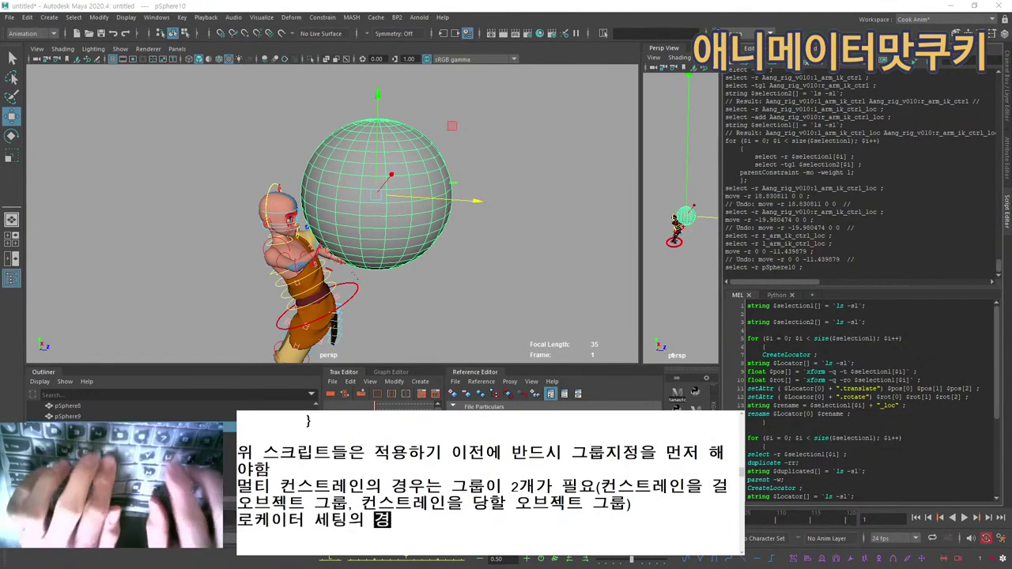
text(우는 로케이터)
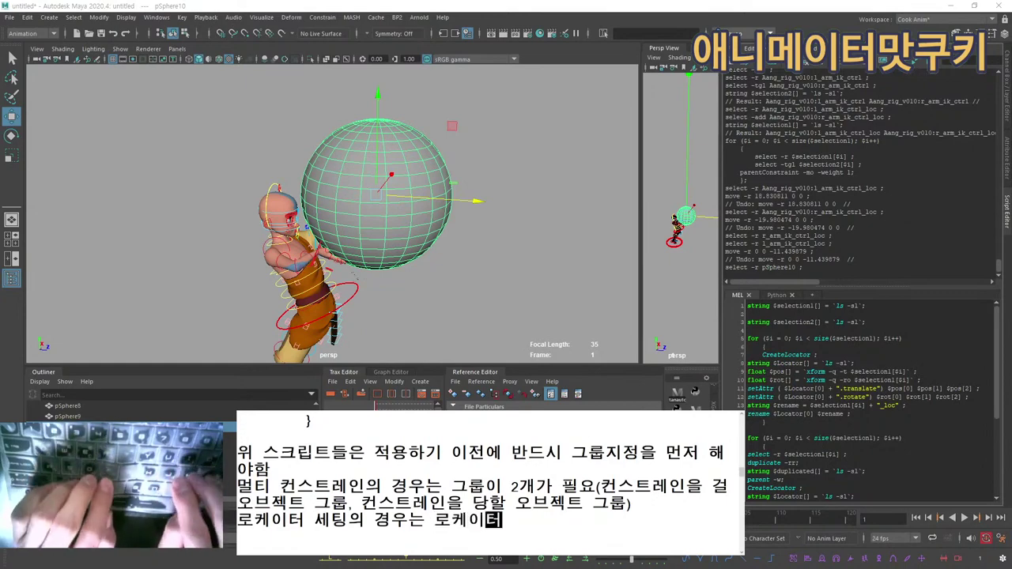
text(를 만들 오브)
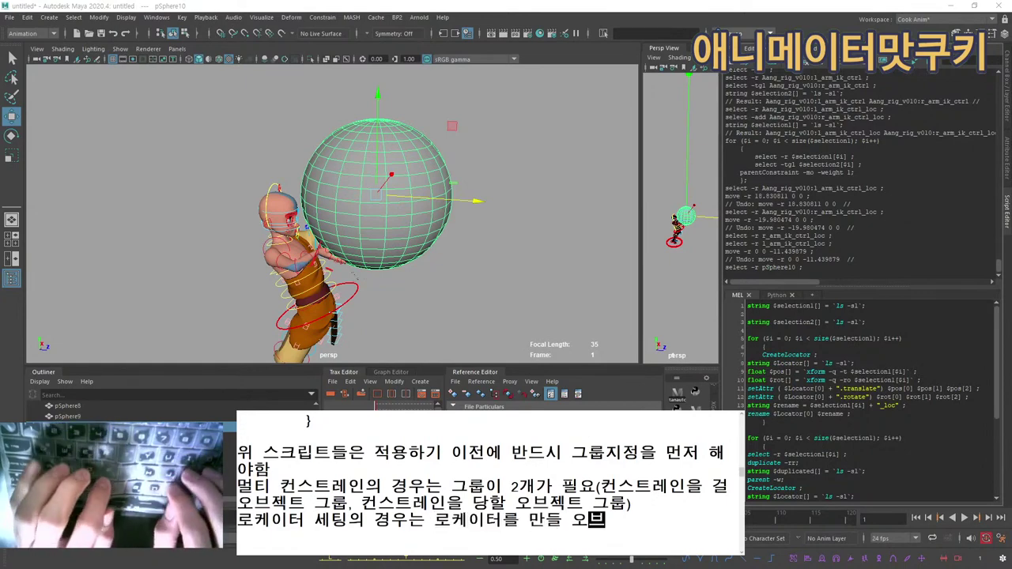
text(젝트)
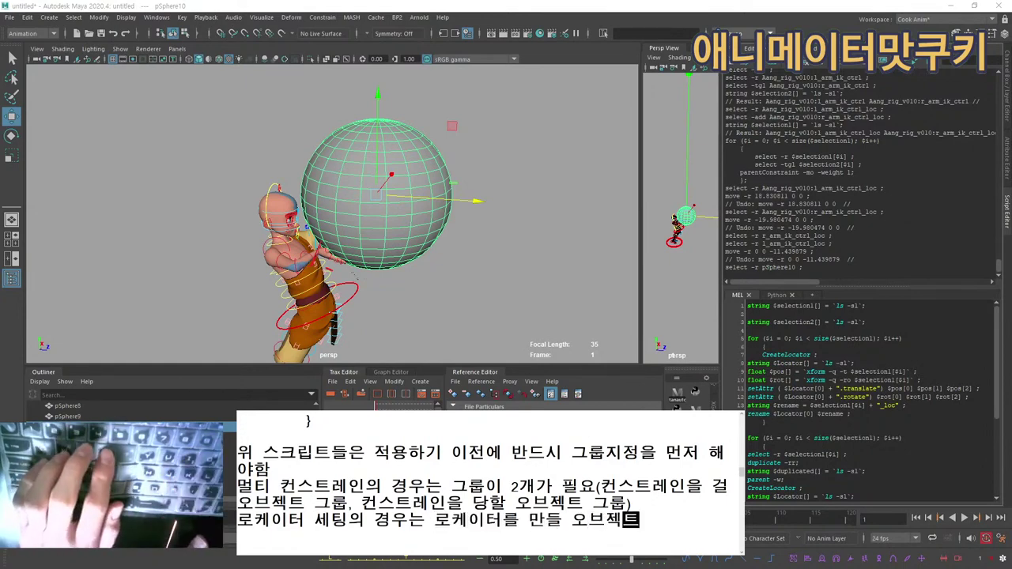
Delete the opening phrase "로케이터 세팅의 경우는" from the new note line, keeping "로케이터를 만들 오브젝트".
key(Up)
key(Down)
key(Left)
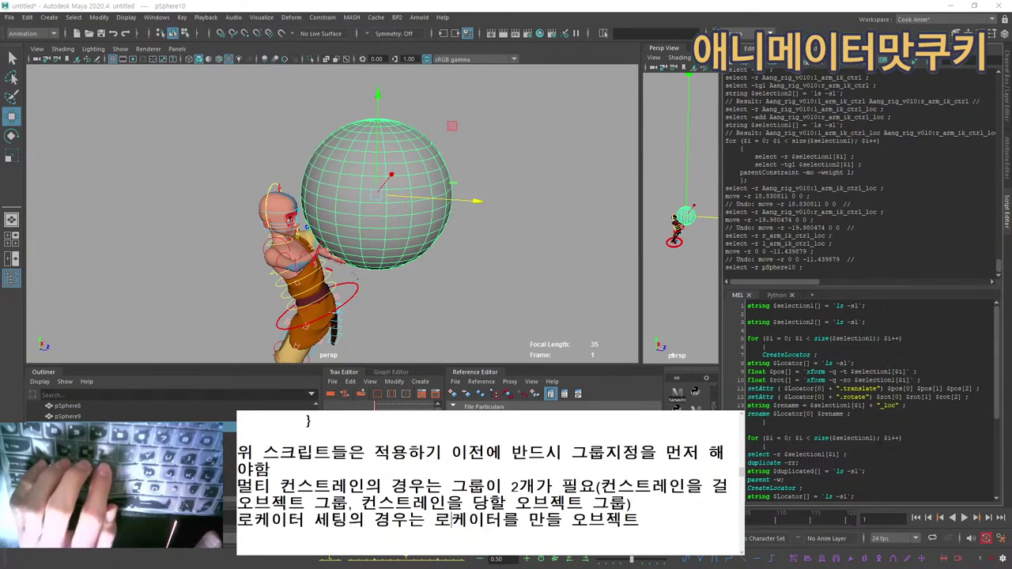
key(BackSpace)
key(BackSpace)
key(BackSpace)
key(BackSpace)
key(BackSpace)
key(BackSpace)
key(BackSpace)
key(BackSpace)
key(BackSpace)
key(BackSpace)
key(BackSpace)
key(BackSpace)
key(BackSpace)
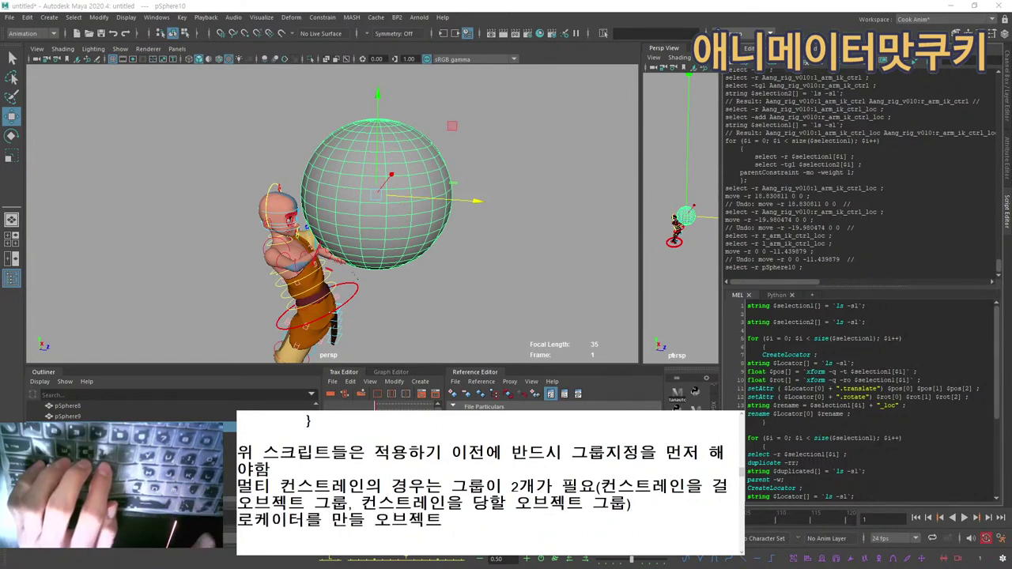
Continue the locator note with "가 아웃라이너 상에서 완전히 밖에 나와있을 땐 로케이터 세팅1 /".
text(가 )
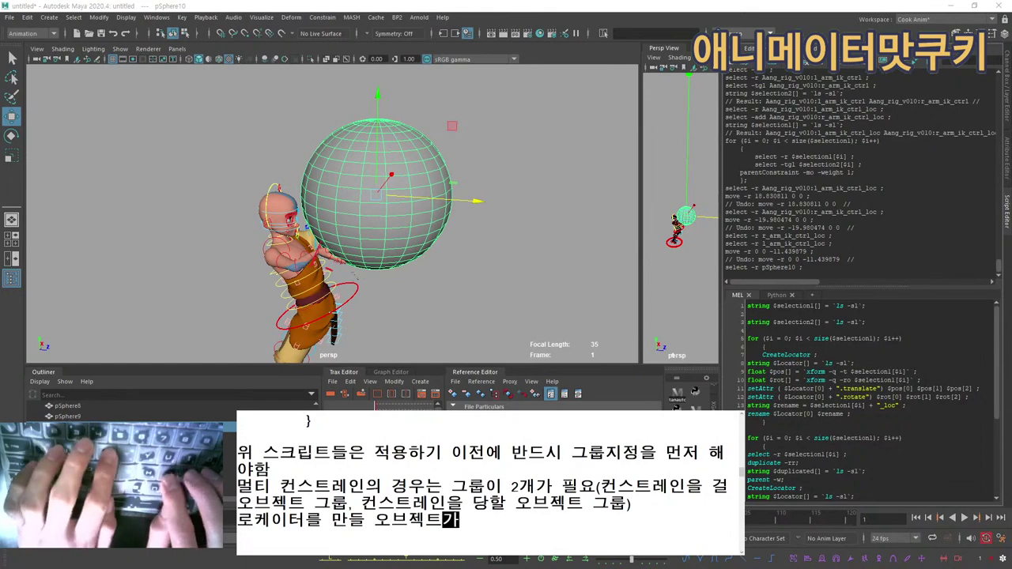
text(아웃)
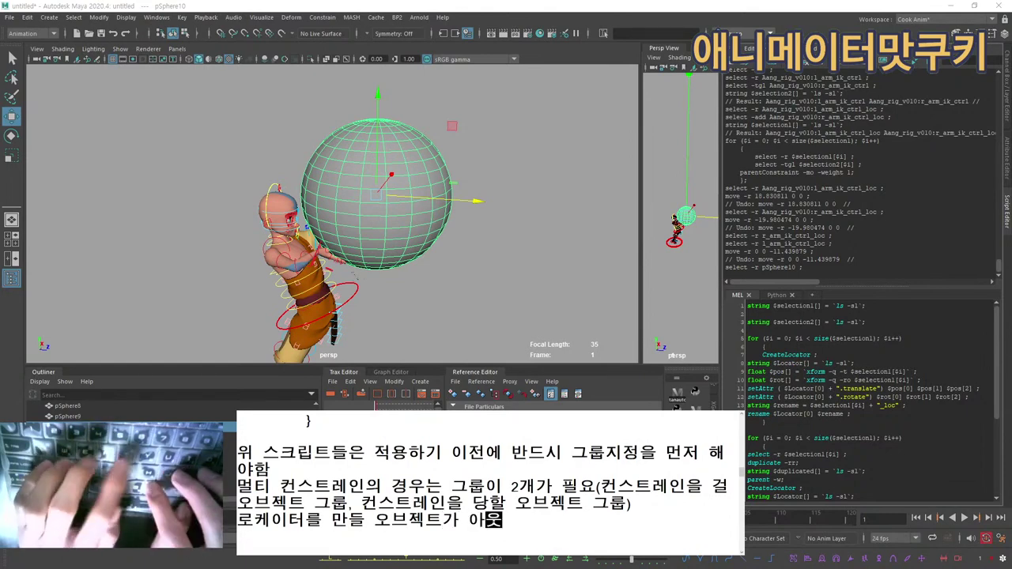
text(라이너 상에서 )
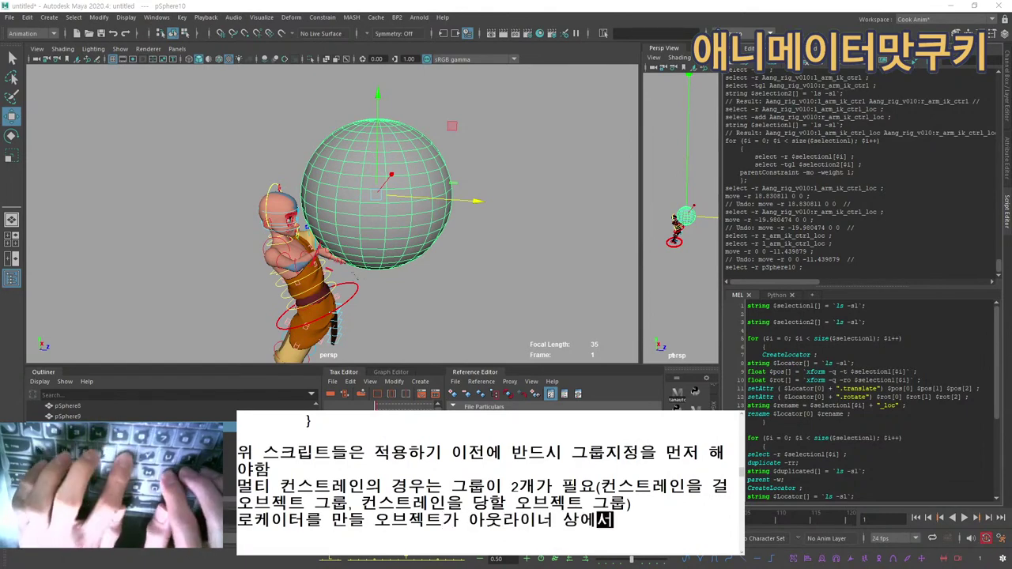
text(완료)
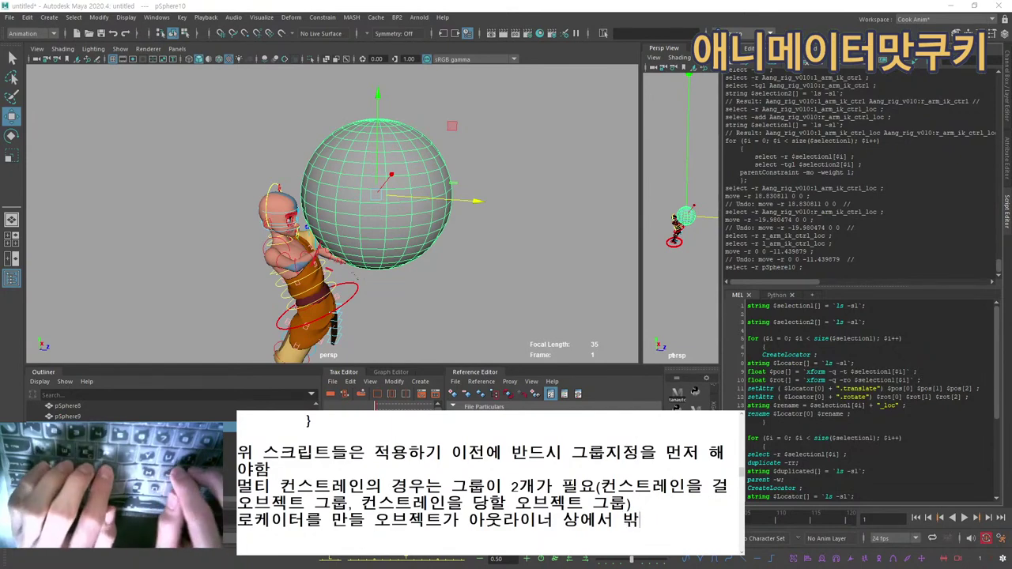
text(히 밖에 나와ㅇ)
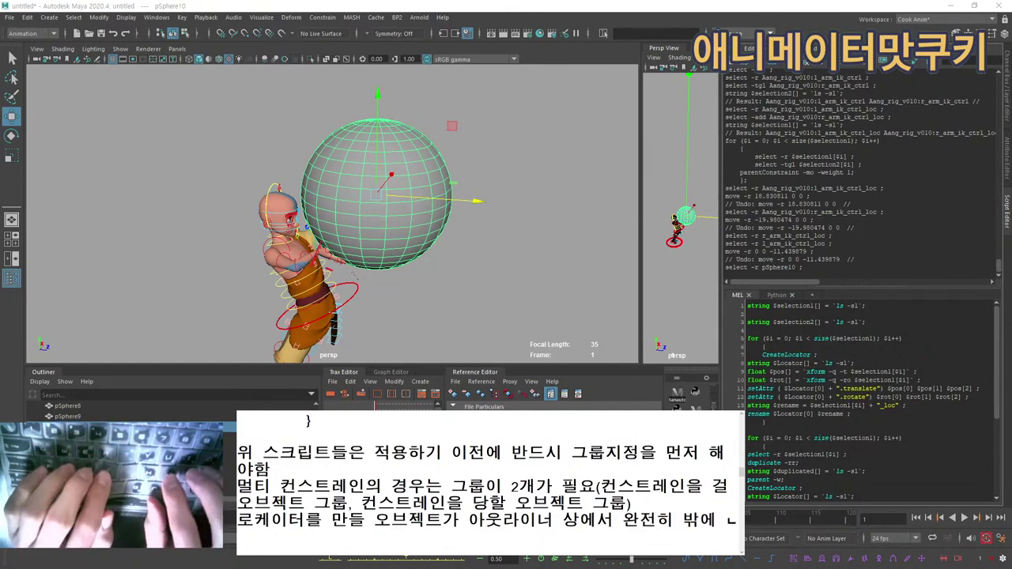
text(있을 땐 )
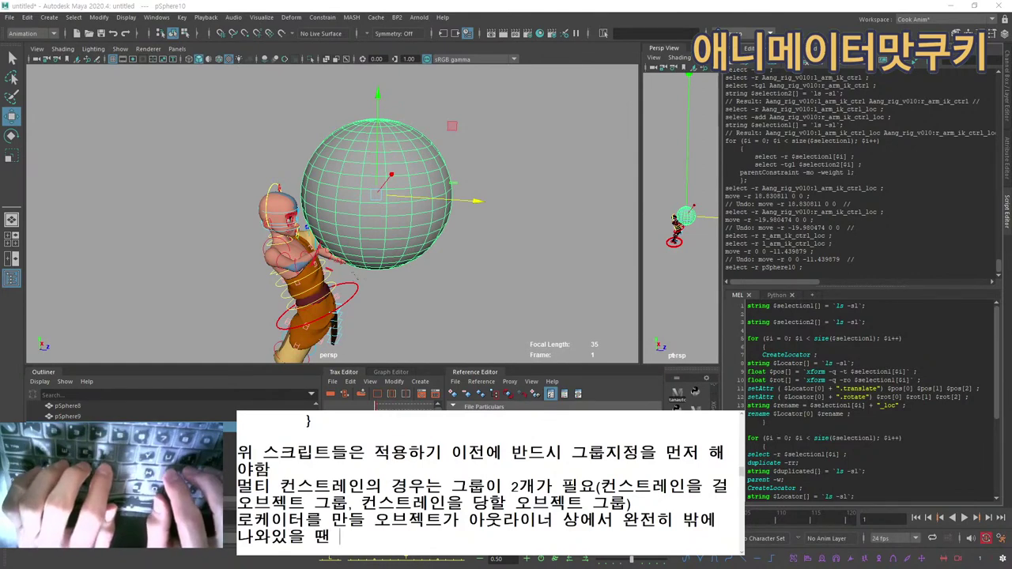
text(로케이터 세팅1 /)
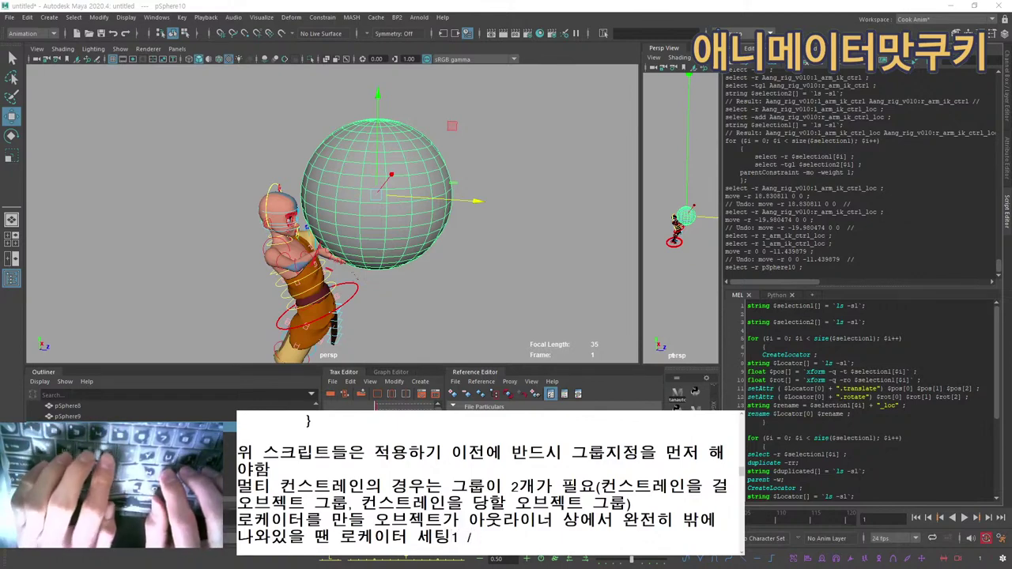
Complete the locator note with "그룹이 되어있거나 다른 오브젝트에 페어런트가 걸려서 이동한 상태일 땐 로케이터 세팅2".
text(그룹이)
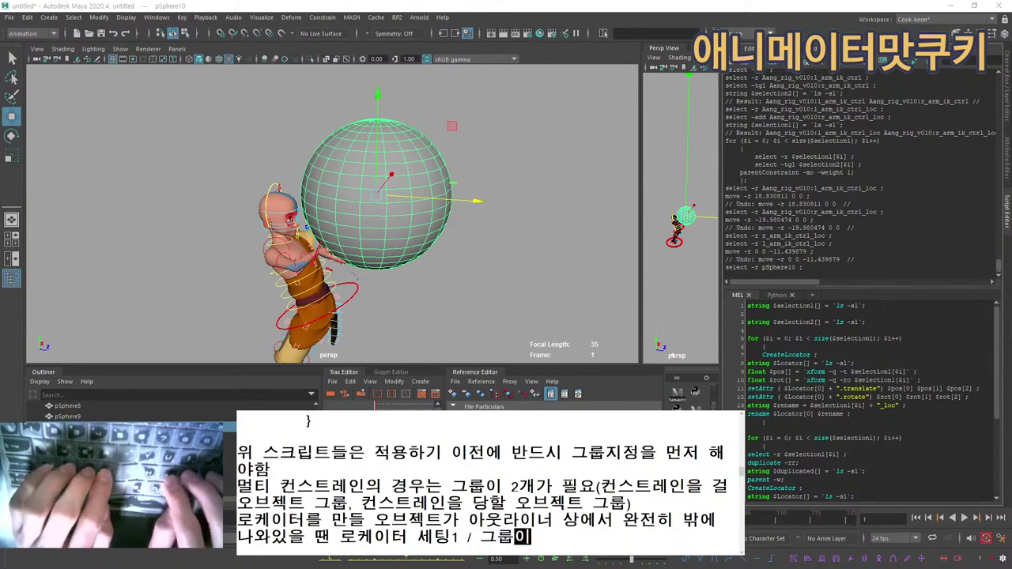
text( 되엉있거나 )
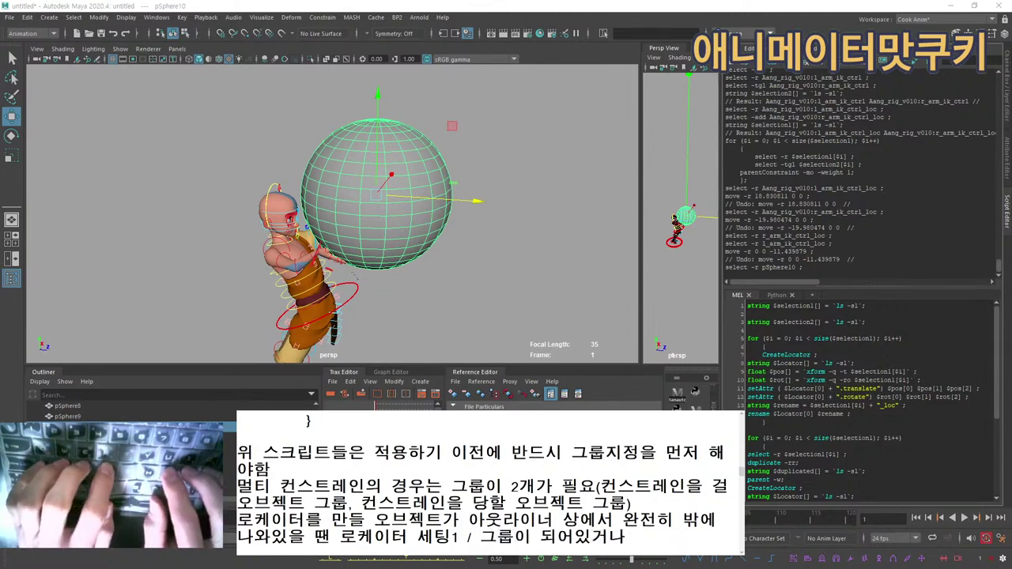
text(다른 오브젝)
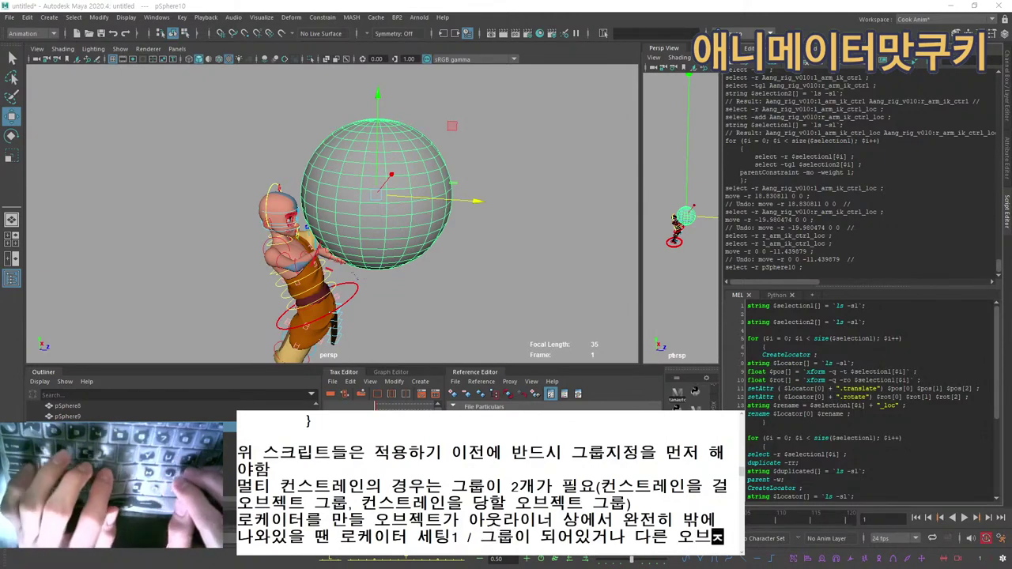
text(트에 페어링)
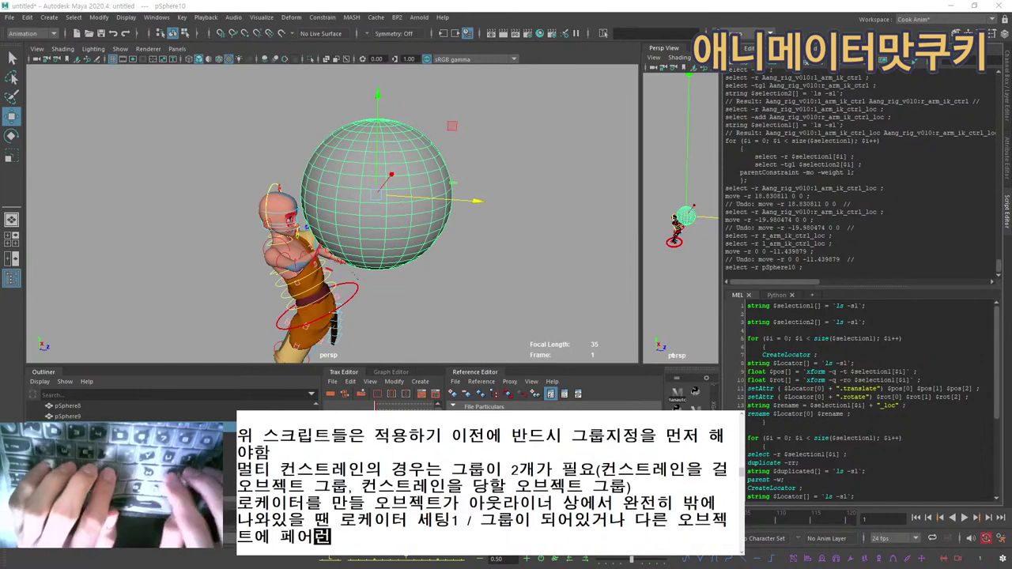
text(트가 걸려서 디오)
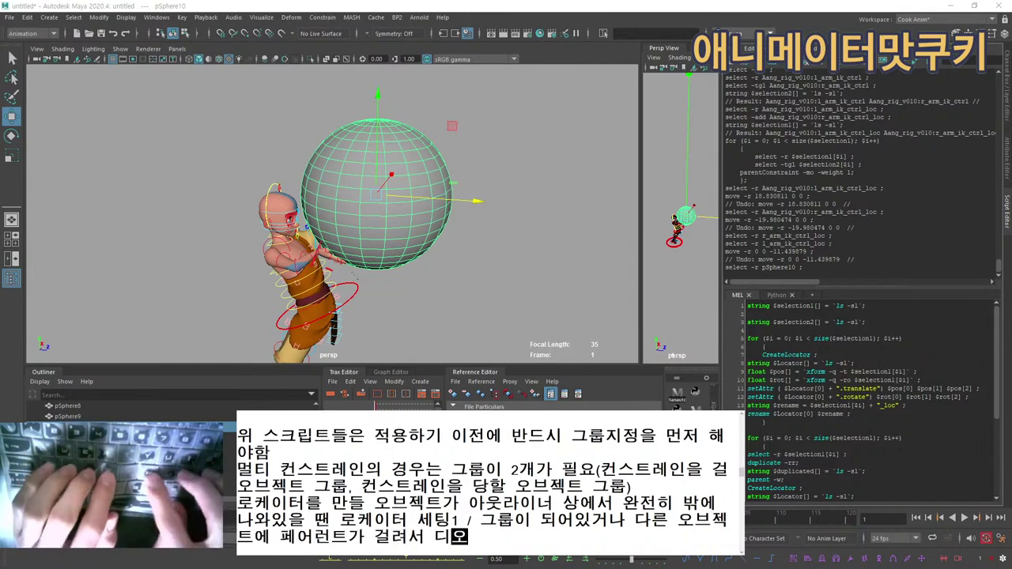
key(BackSpace)
key(BackSpace)
text(이동한 상태일)
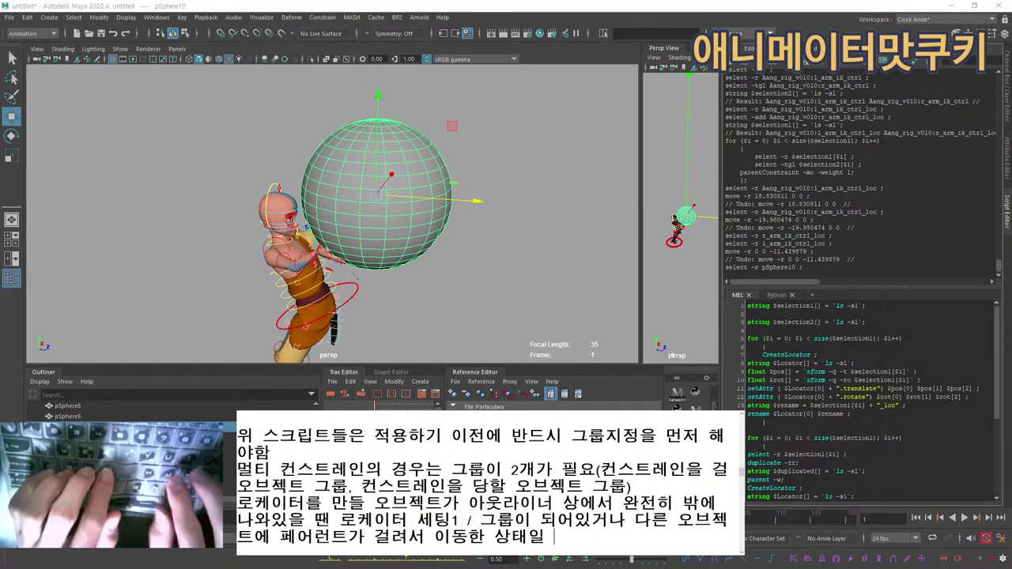
text( 땐 로케이터)
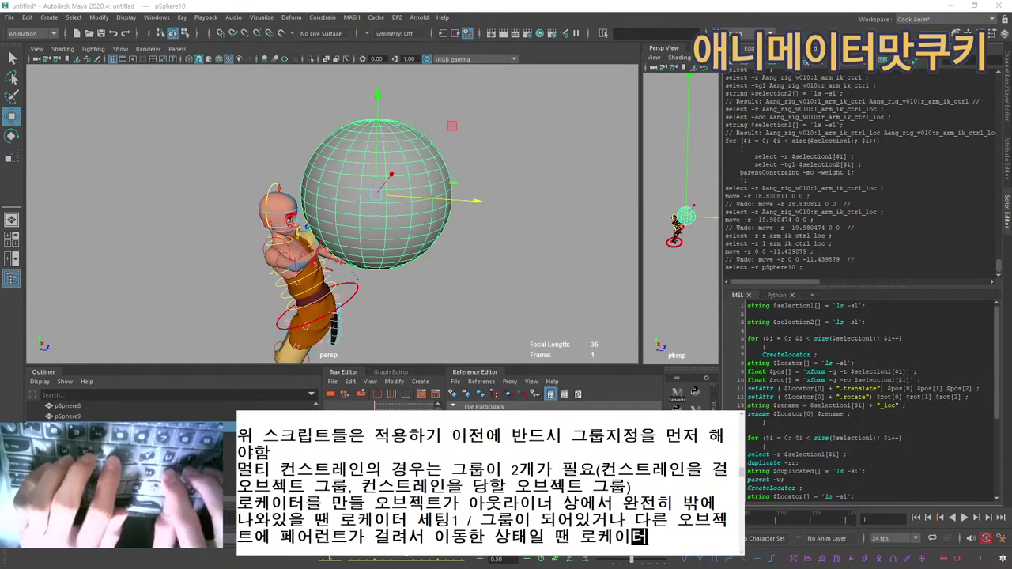
text( 세팅2)
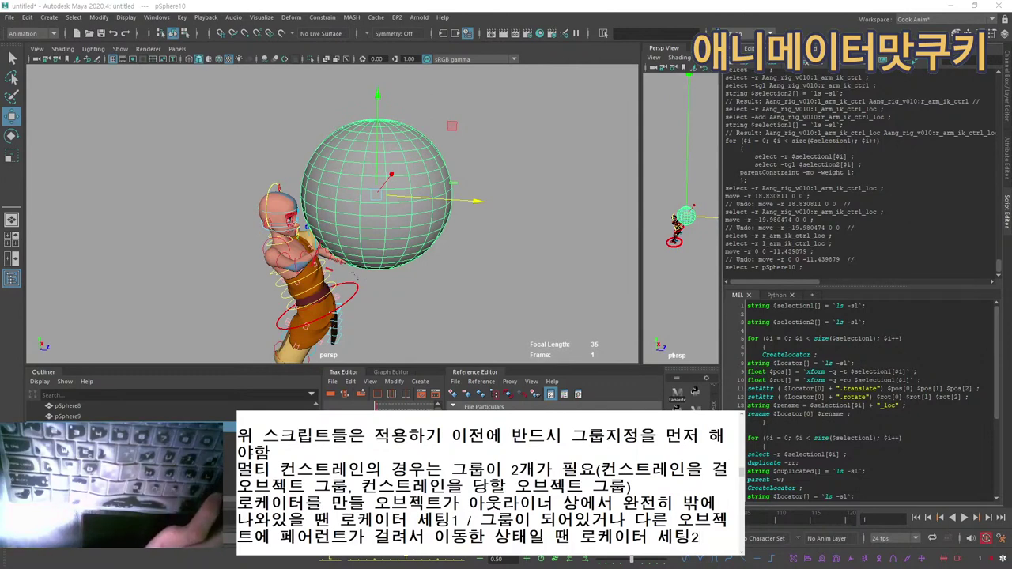
Separate the grouping, multi-constraint and locator notes with blank lines, and review the multi-constraint note.
key(Return)
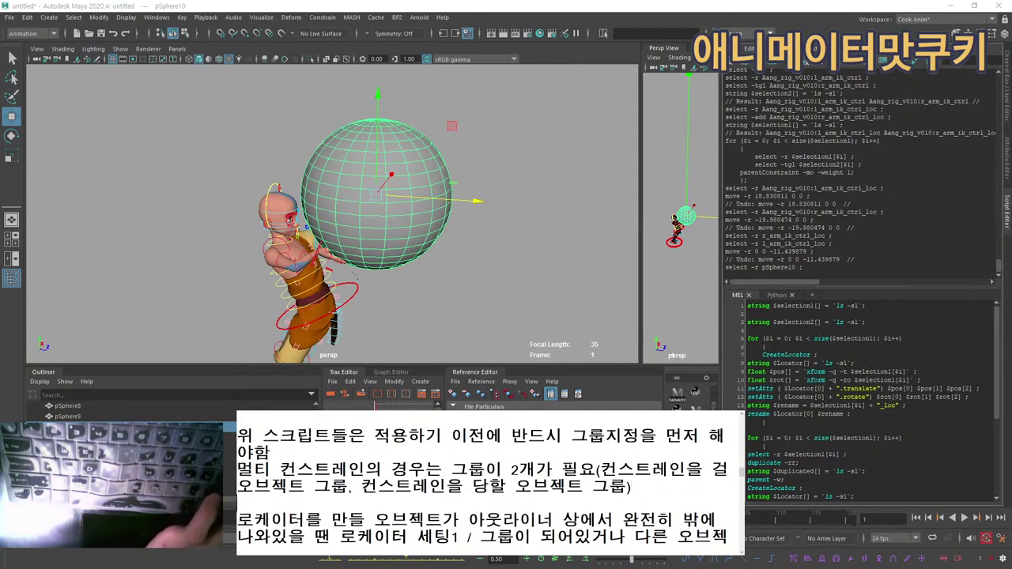
key(Return)
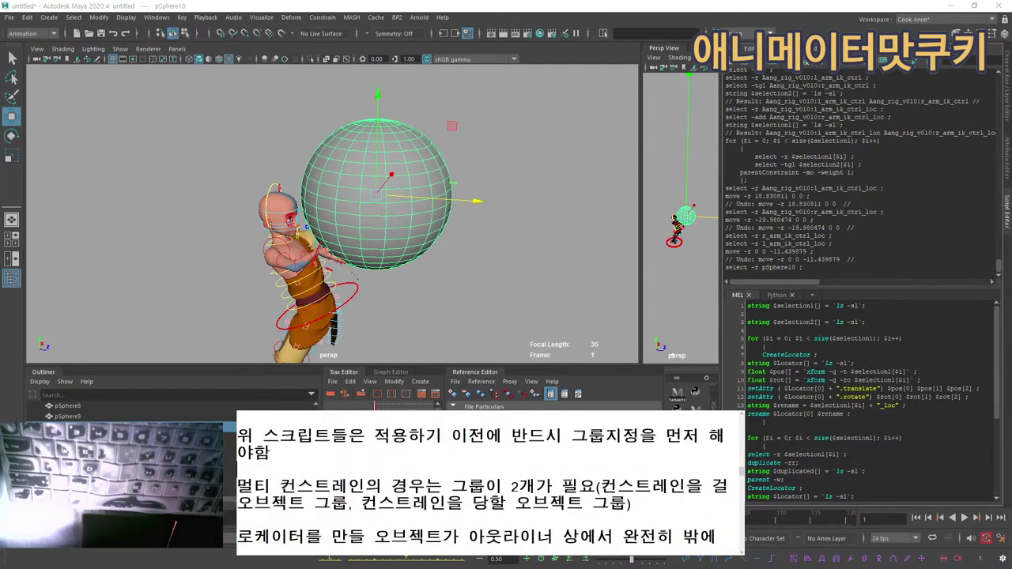
mouse_move(272, 452)
mouse_down()
mouse_move(297, 437)
mouse_move(280, 436)
mouse_up()
click(272, 453)
click(280, 437)
drag(280, 486, 464, 504)
click(463, 503)
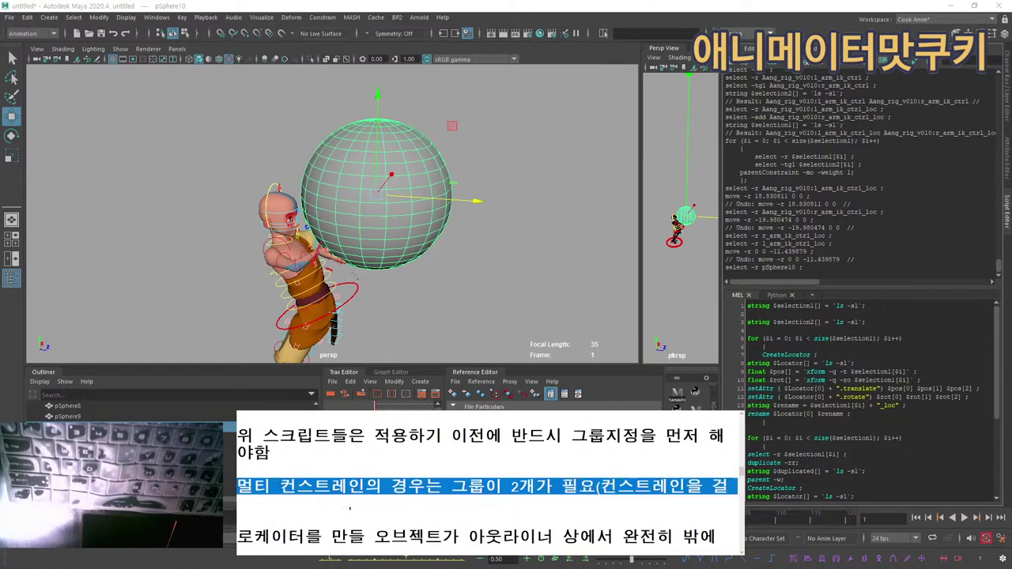
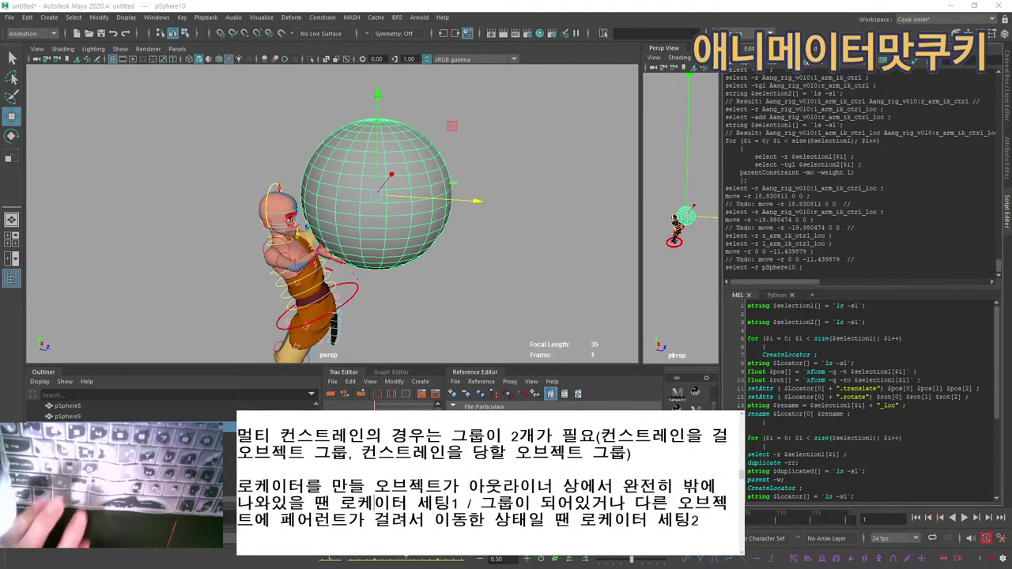
Select the character's cog_ctrl and frame it in the perspective view so the whole lower body is visible.
click(71, 427)
scroll(71, 443, up, 3)
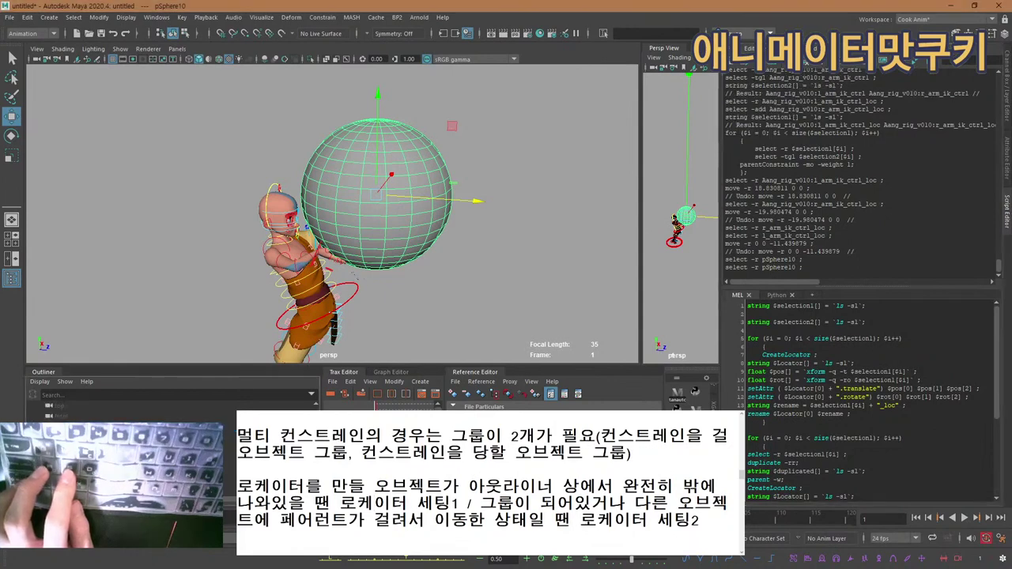
click(71, 469)
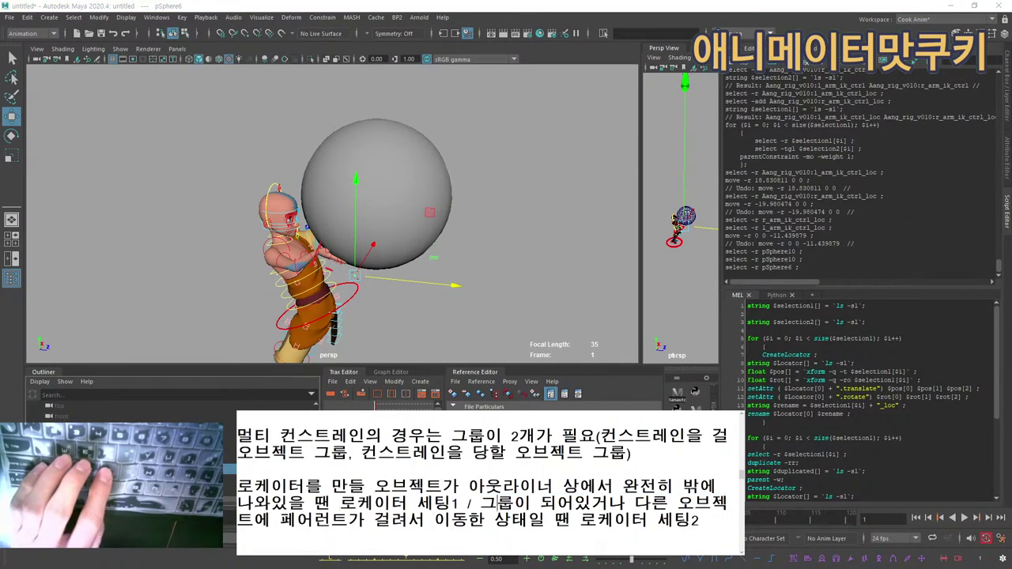
click(350, 302)
click(345, 300)
key(f)
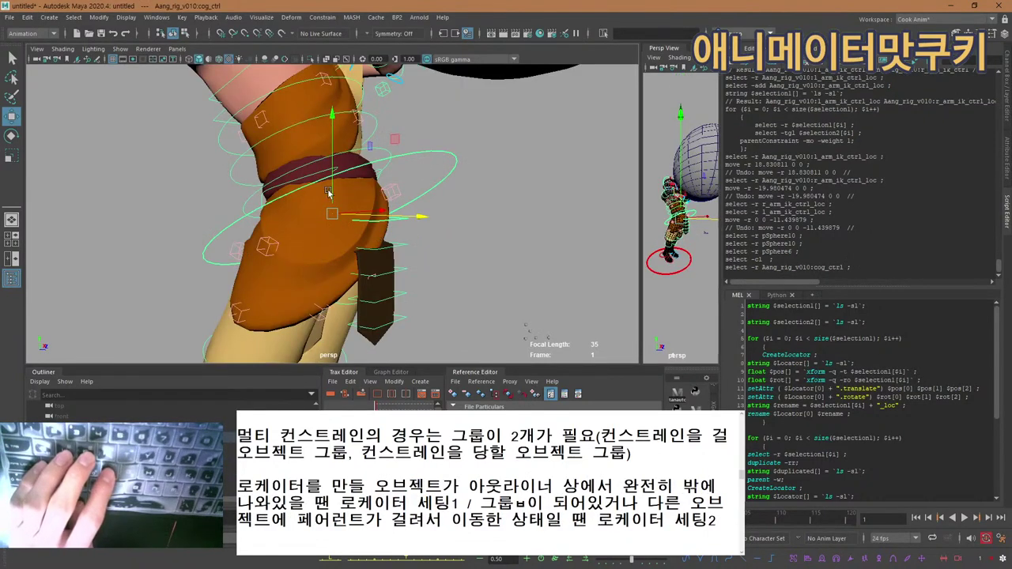
alt+drag(411, 196, 380, 214)
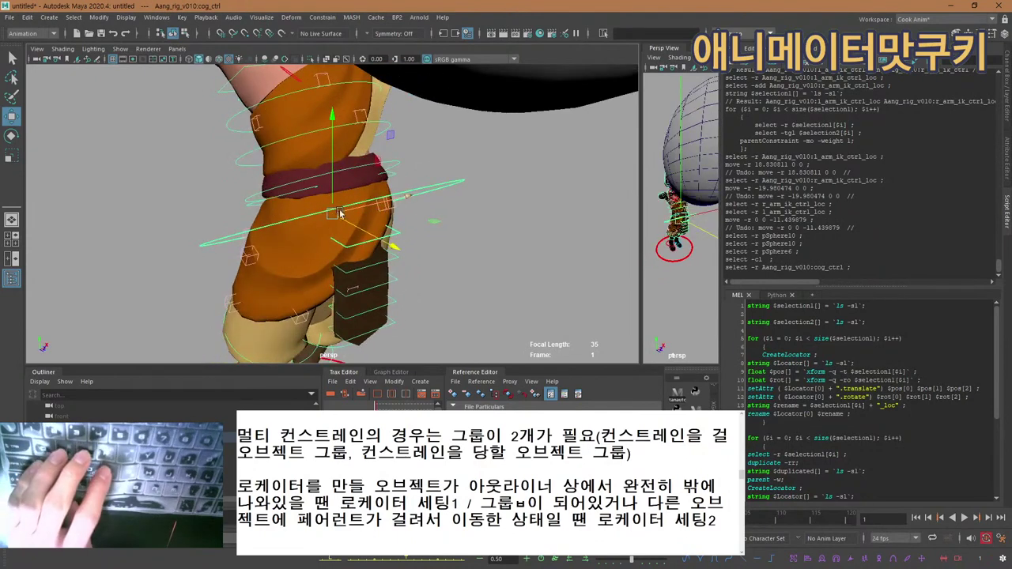
alt+right_drag(368, 229, 287, 237)
alt+drag(372, 237, 318, 232)
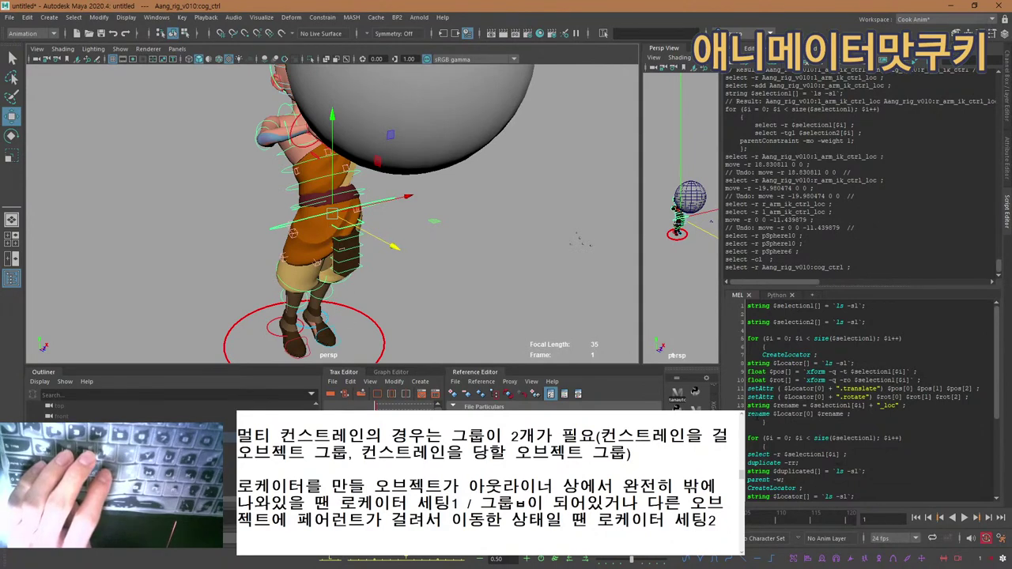
Highlight the 세팅1 and 로케이터 세팅2 references in the locator note to compare when each applies.
drag(408, 504, 460, 503)
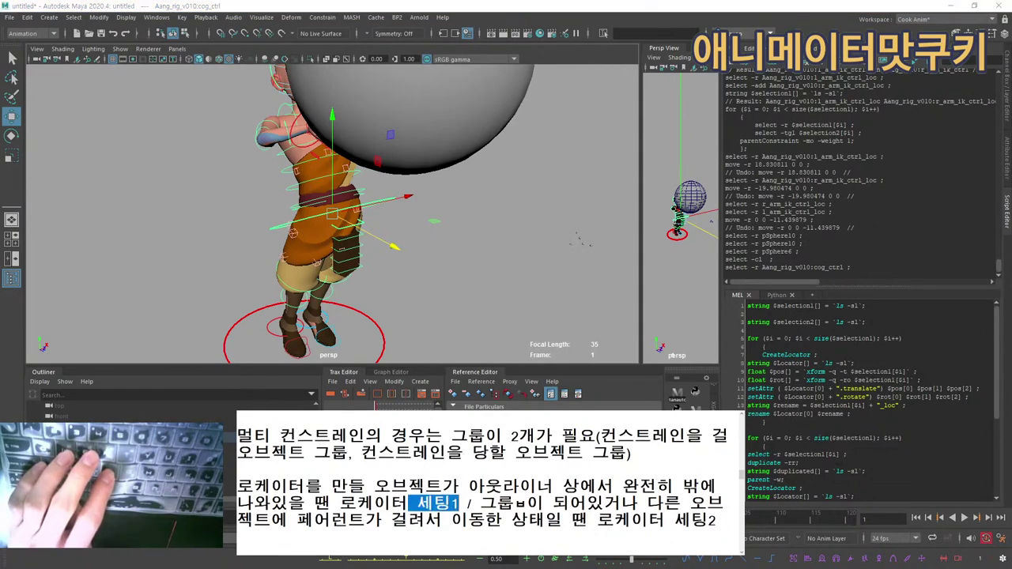
click(459, 503)
drag(692, 520, 716, 522)
click(716, 521)
click(717, 535)
drag(571, 520, 717, 522)
click(717, 522)
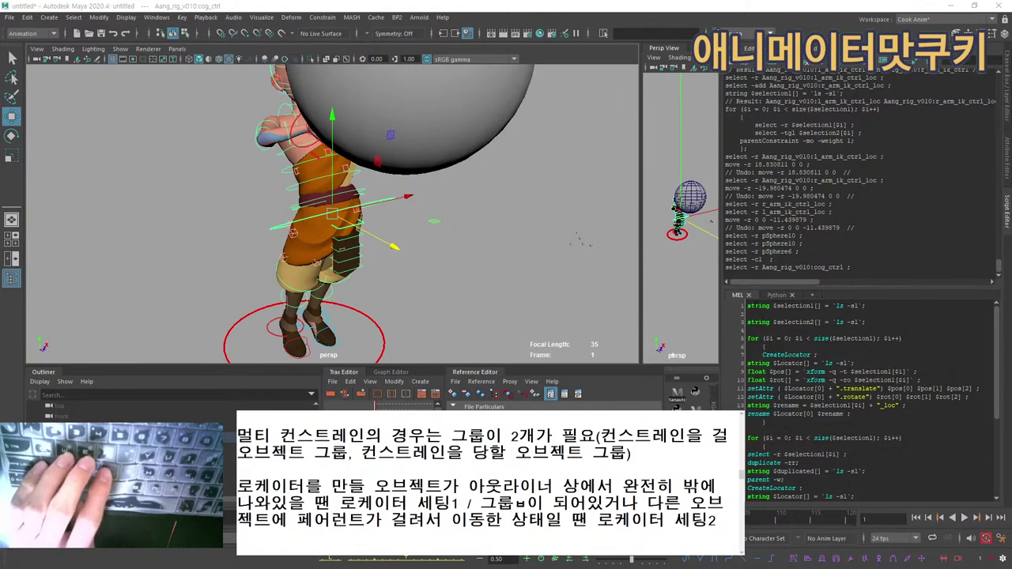
Highlight the string $selection1 declaration at the start of the MEL script.
mouse_move(754, 306)
mouse_down()
mouse_move(836, 306)
mouse_move(743, 305)
mouse_up()
click(843, 306)
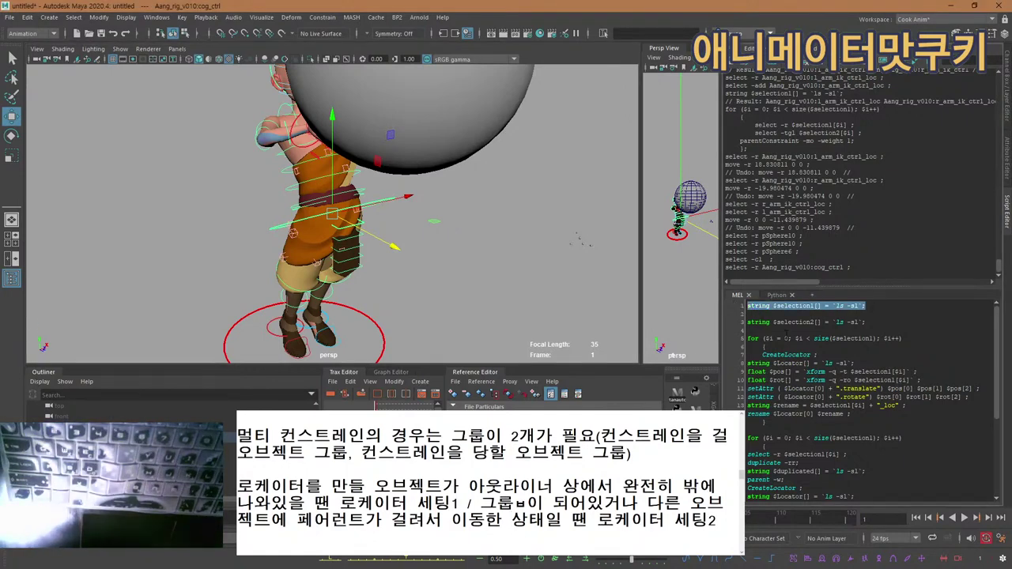
click(793, 317)
Highlight the whole second locator loop, which duplicates and unparents each object, and review it through its rename line.
scroll(776, 322, down, 2)
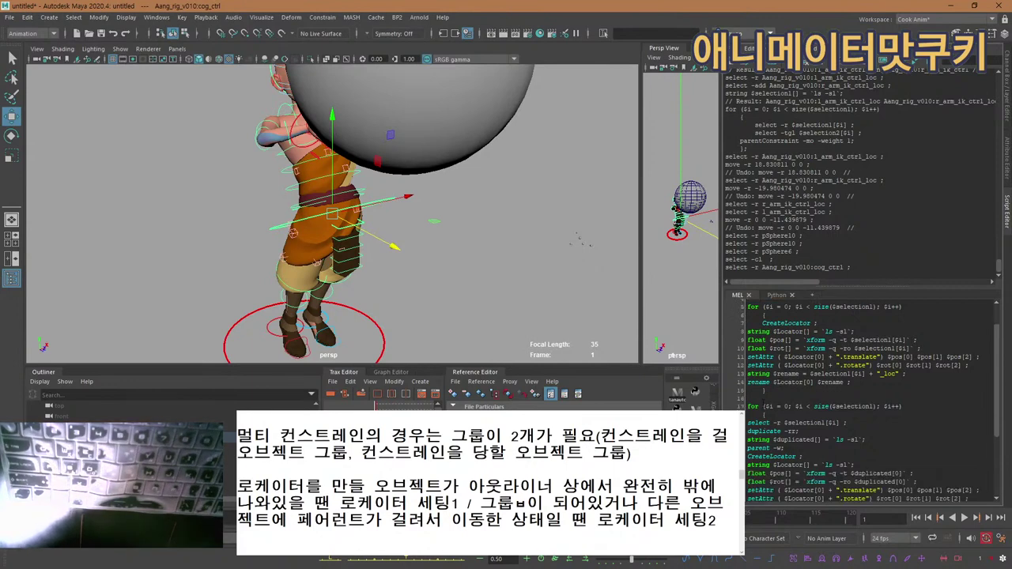
drag(751, 406, 850, 469)
scroll(809, 439, down, 1)
scroll(809, 439, down, 1)
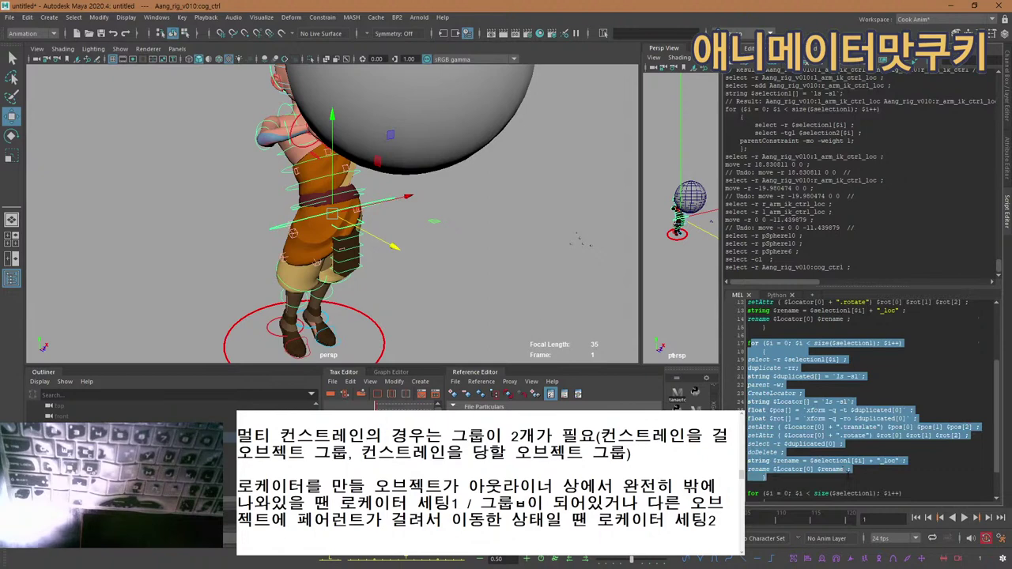
click(781, 481)
drag(780, 478, 729, 345)
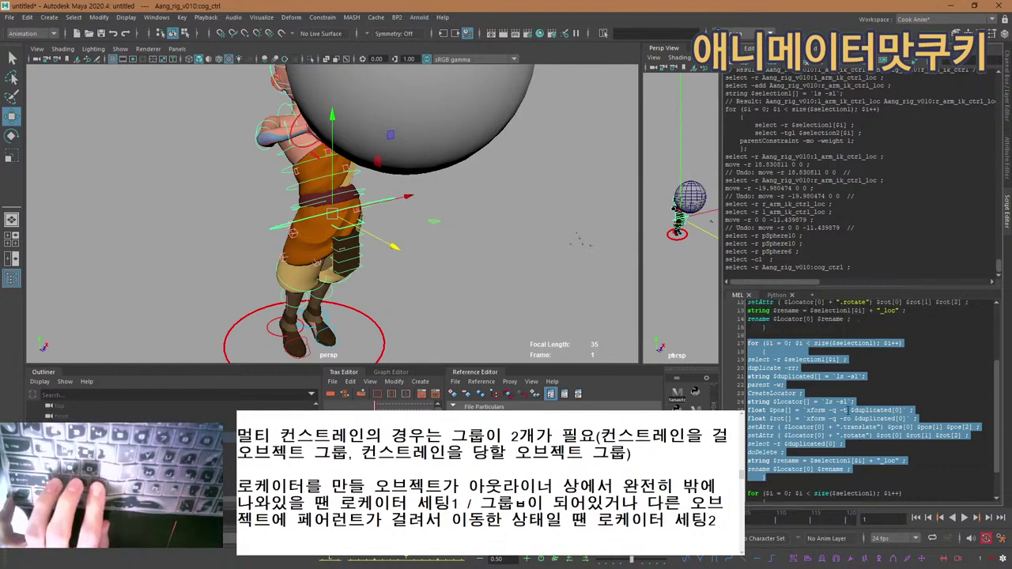
scroll(844, 410, down, 2)
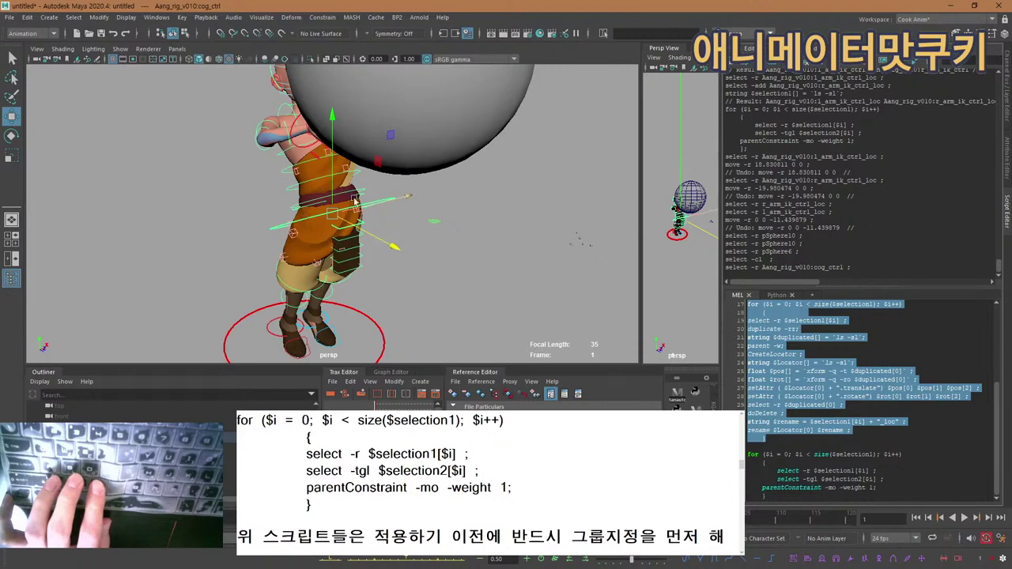
click(825, 355)
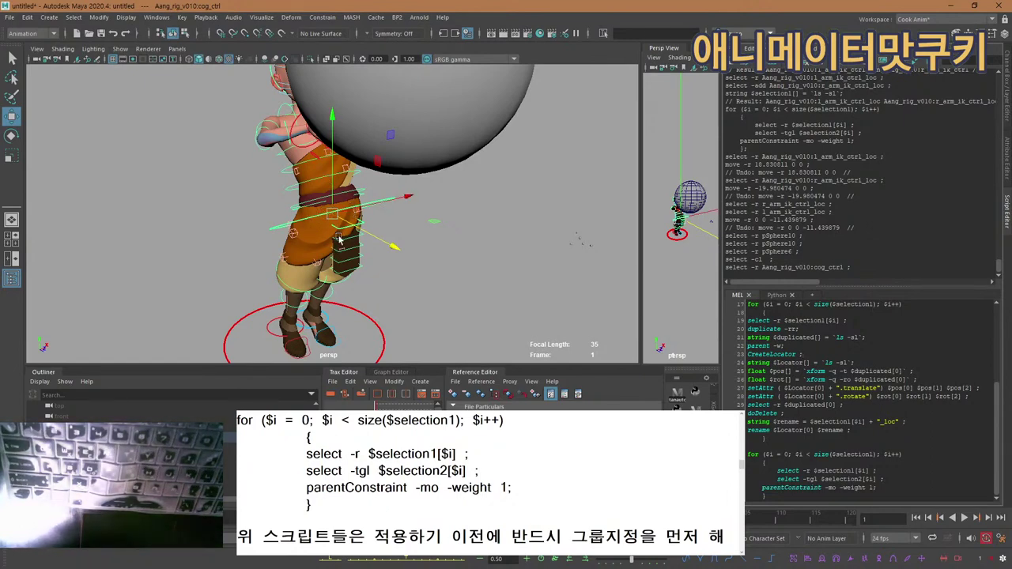
Reselect the character's cog_ctrl and highlight the parentConstraint loop at the end of the MEL script.
click(254, 218)
click(274, 230)
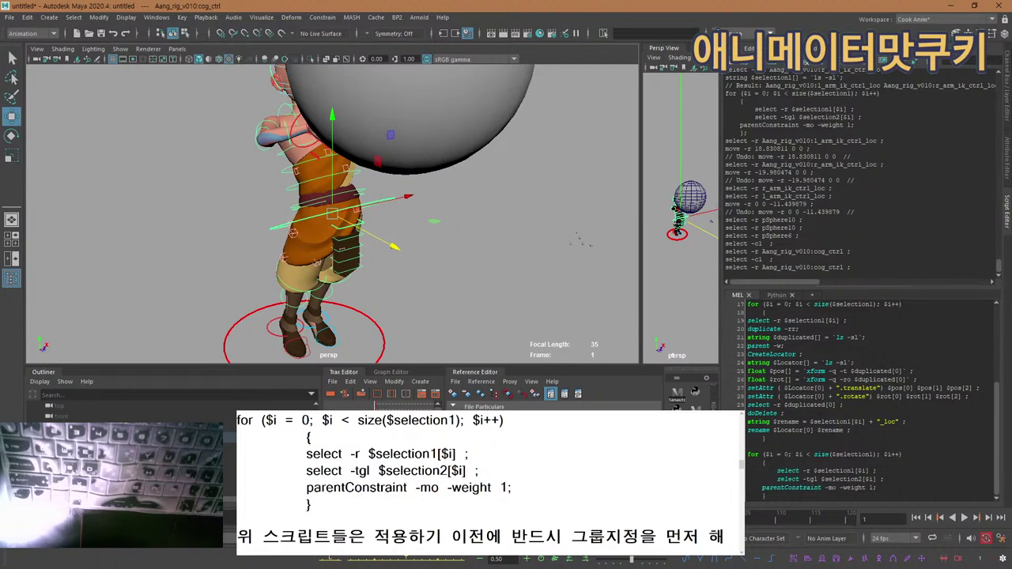
drag(747, 455, 810, 506)
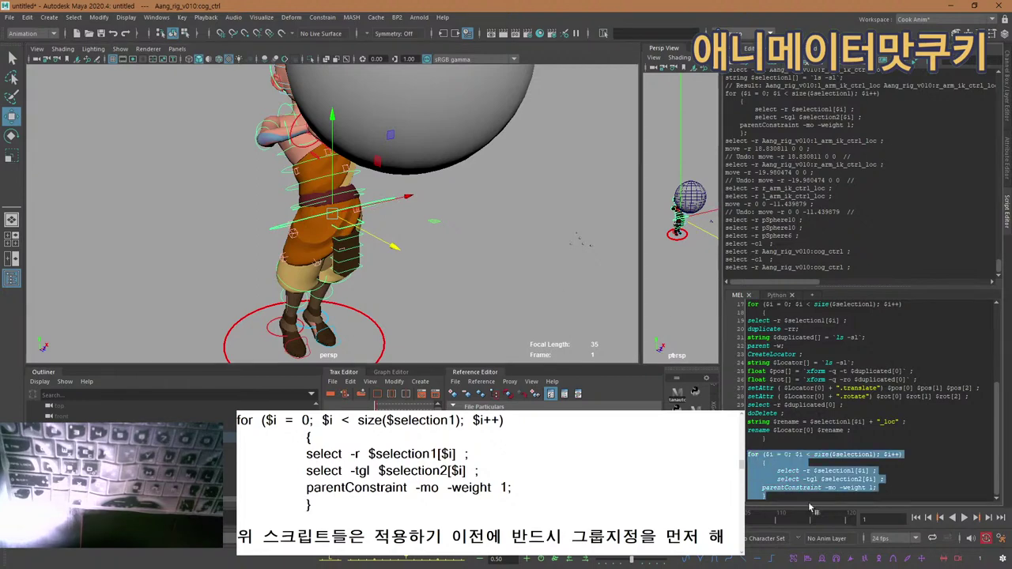
Review all three notes on grouping, multi-constraint and locator setups by highlighting them together.
scroll(490, 483, up, 2)
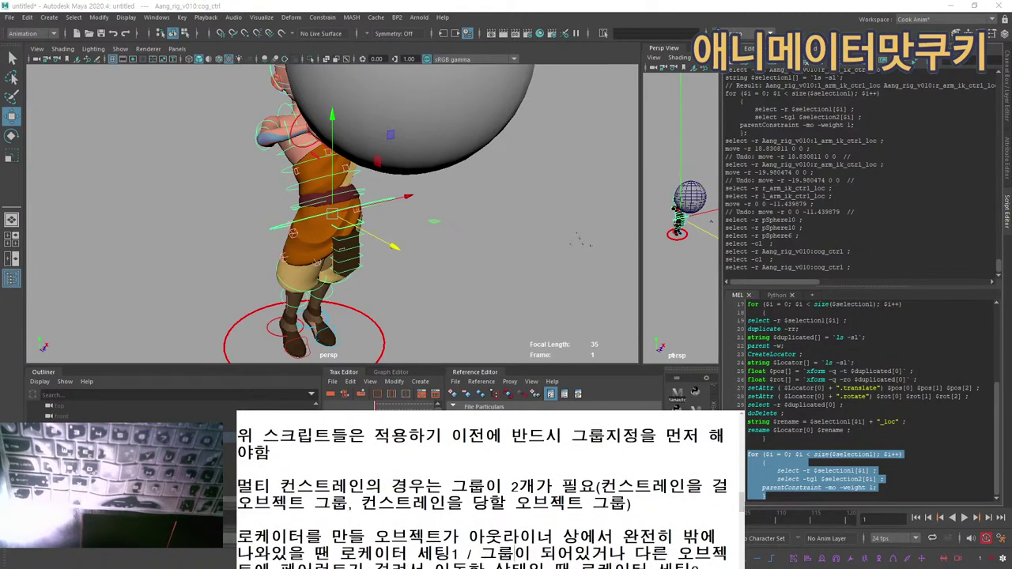
drag(254, 435, 699, 566)
click(474, 537)
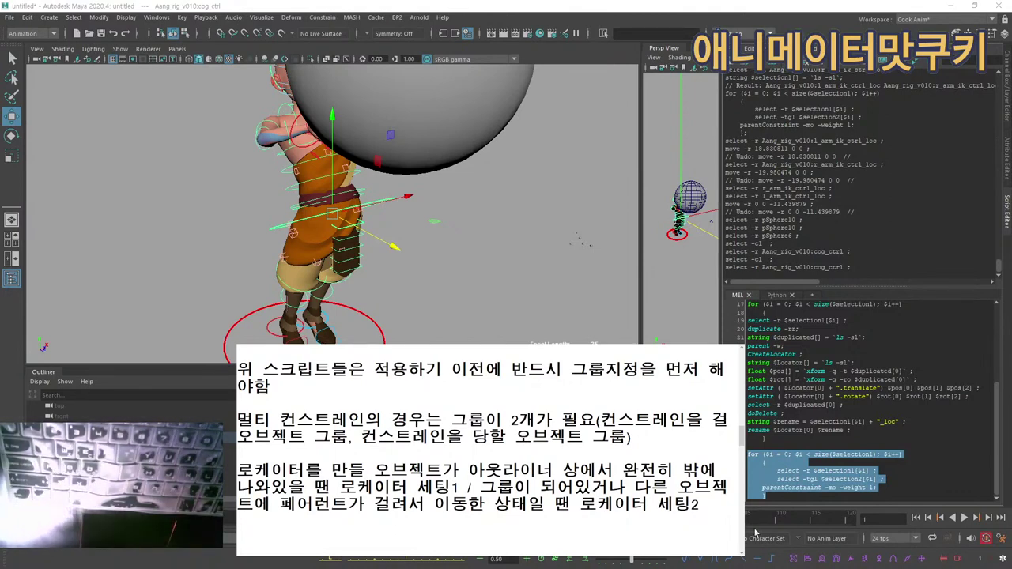
Highlight the duplicate-based locator loop in the MEL script again to review the 로케이터 세팅2 code.
drag(823, 363, 840, 468)
click(840, 468)
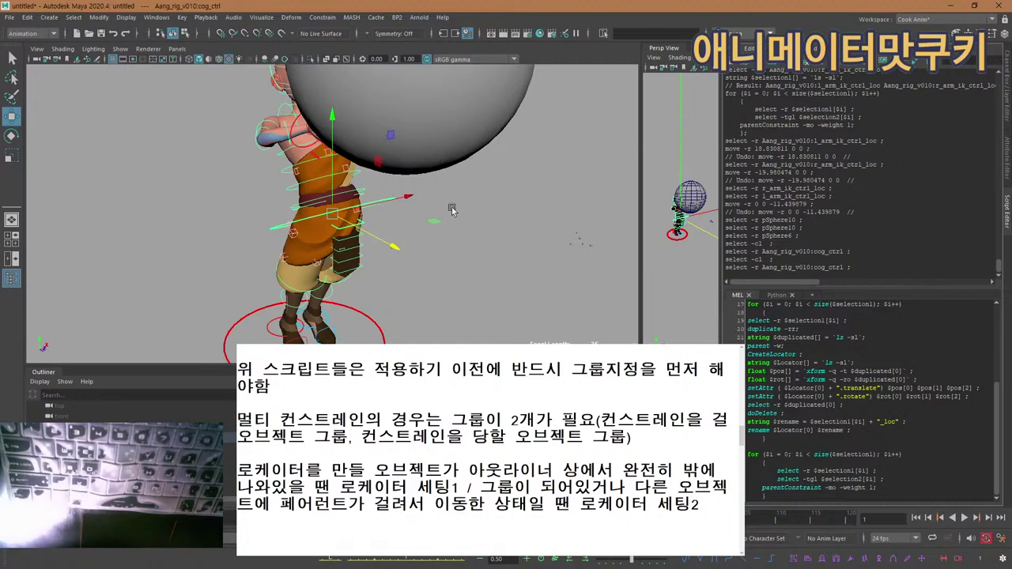
scroll(803, 355, up, 1)
drag(760, 354, 760, 329)
click(768, 471)
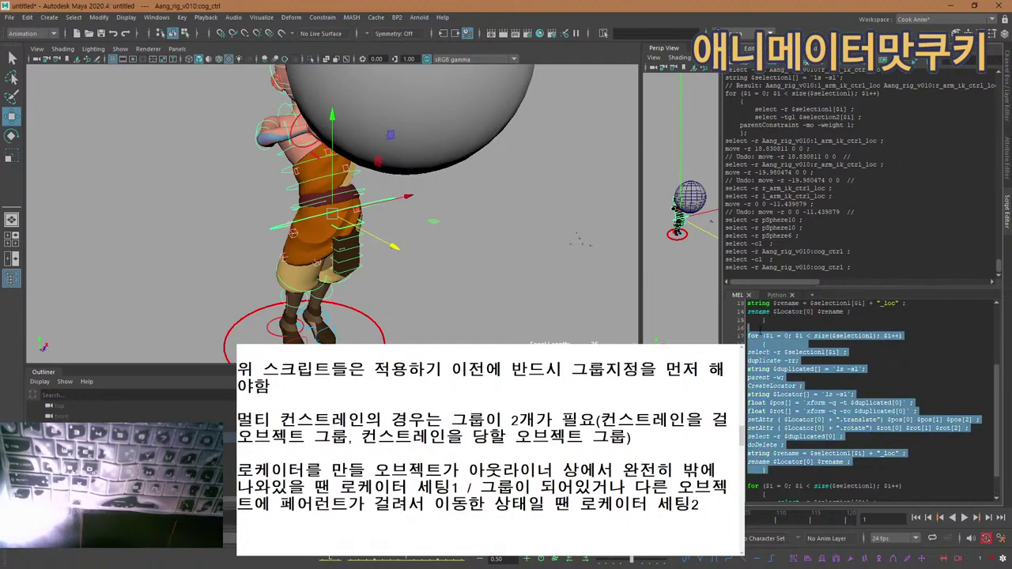
click(752, 330)
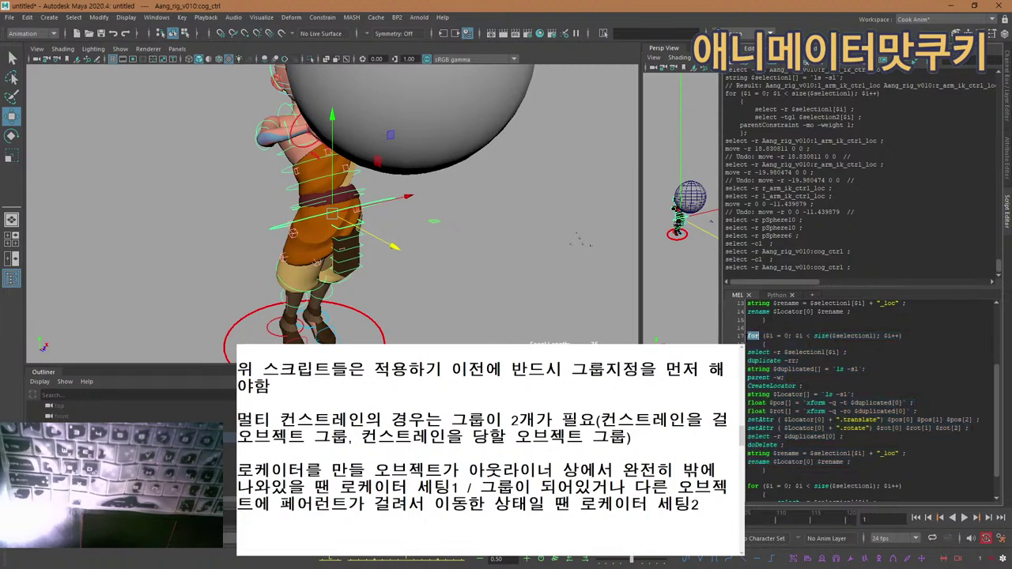
Highlight the first locator loop in the MEL script to review the 로케이터 세팅1 code.
scroll(861, 395, up, 2)
scroll(784, 351, up, 3)
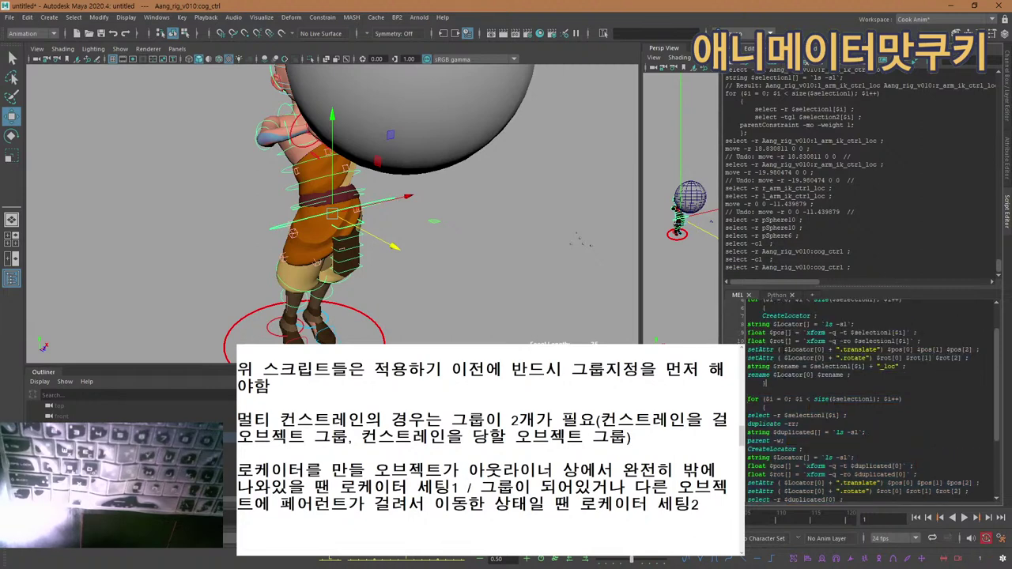
drag(785, 339, 795, 444)
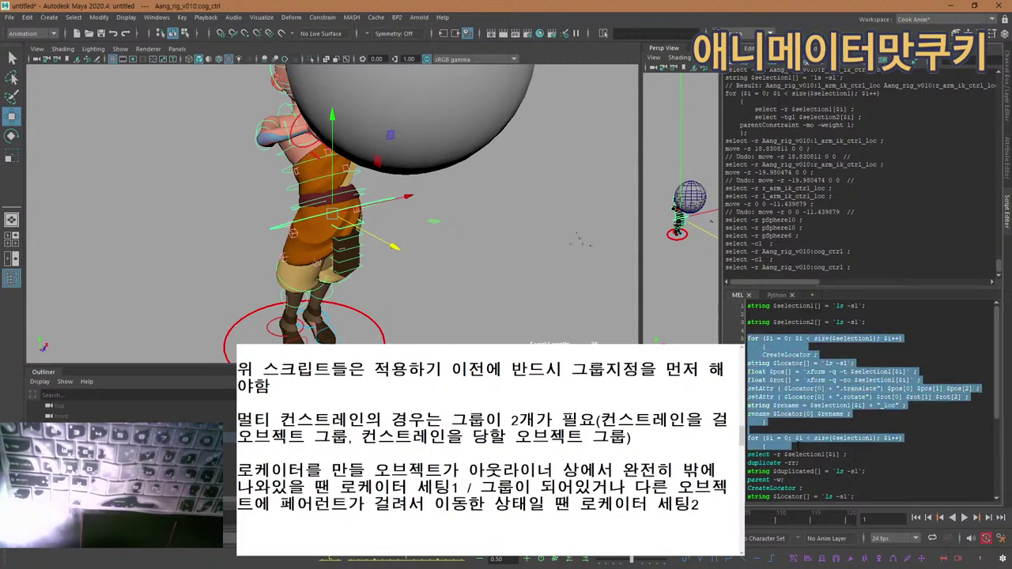
scroll(795, 441, down, 1)
click(795, 440)
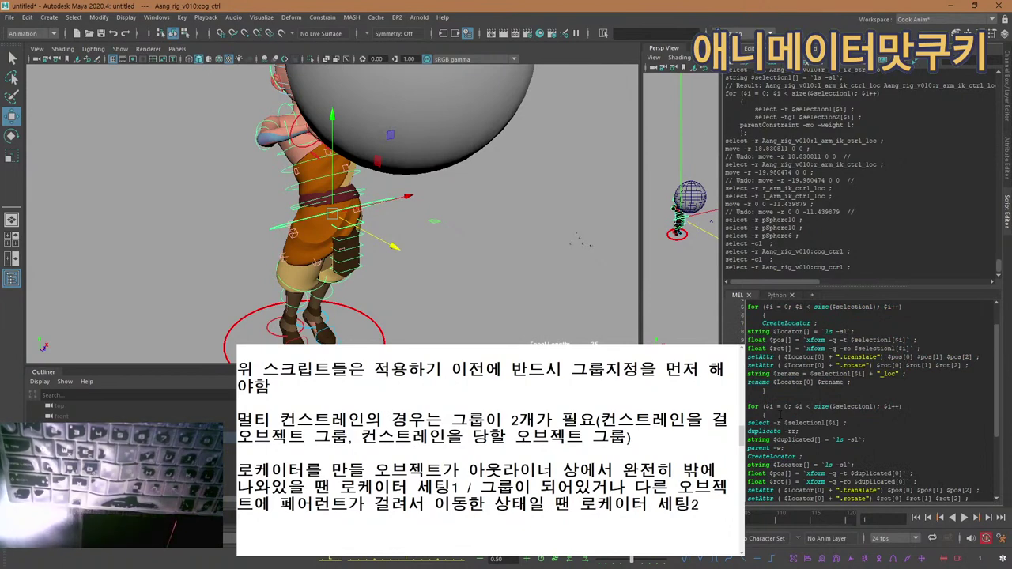
Review the first locator loop, the duplicate-based locator loop and the constraint section of the MEL script by highlighting them in turn.
scroll(790, 380, up, 1)
drag(767, 423, 824, 388)
click(825, 388)
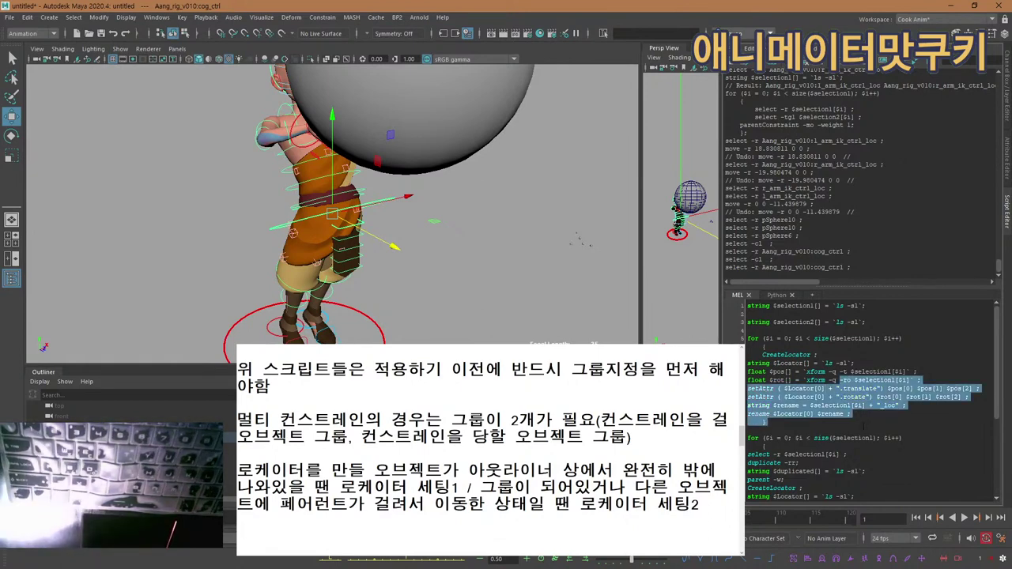
scroll(864, 427, down, 2)
scroll(863, 426, down, 4)
drag(842, 388, 790, 446)
click(862, 496)
drag(775, 362, 817, 422)
scroll(759, 345, up, 1)
click(766, 470)
click(748, 327)
click(819, 427)
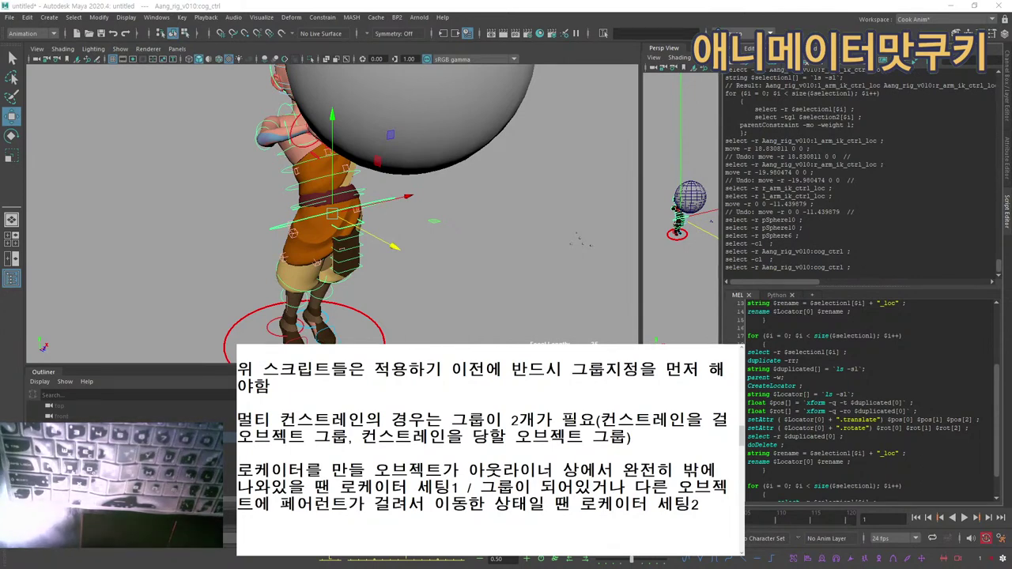
Start a new scene without saving the current one.
key(ctrl+n)
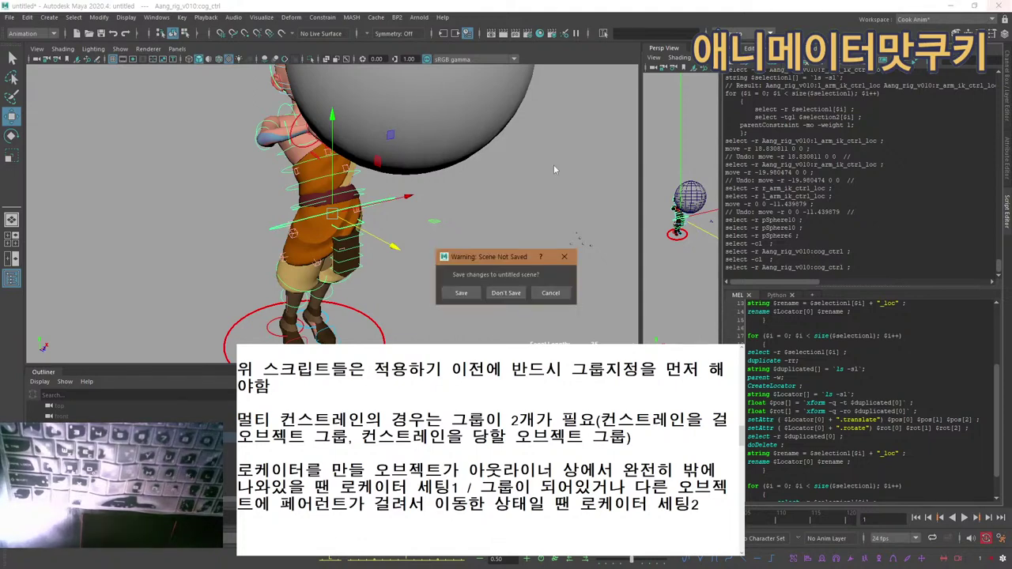
click(509, 294)
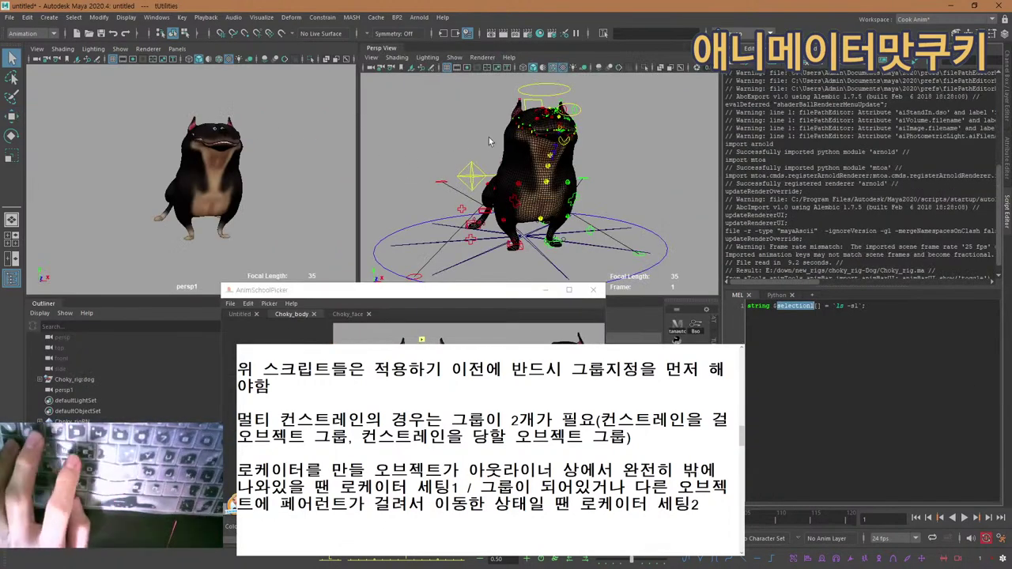
Select the Choky dog rig's head_ctrl and activate the Rotate tool on it.
alt+middle_drag(490, 136, 479, 165)
alt+right_drag(479, 165, 583, 135)
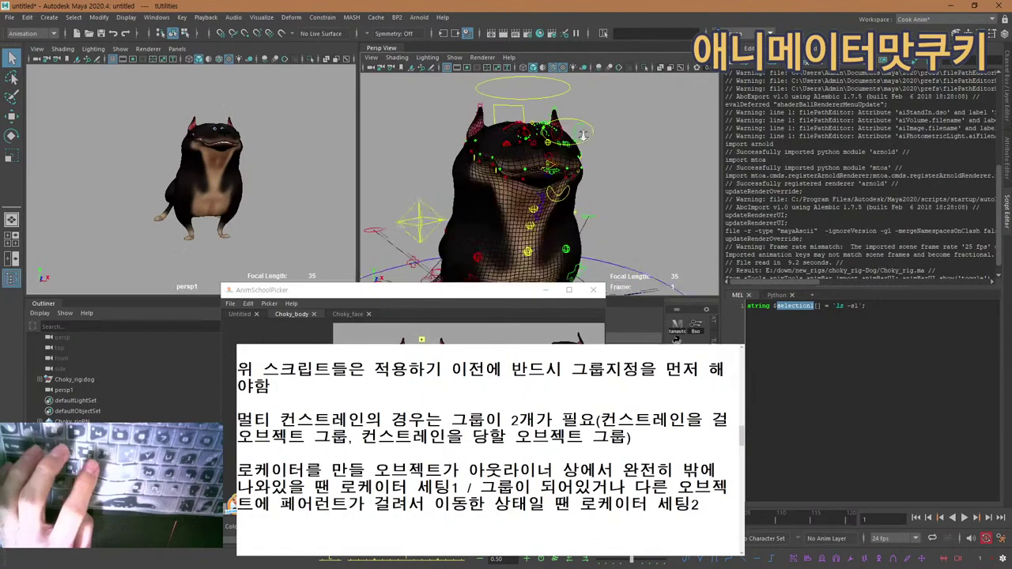
click(528, 78)
alt+right_drag(528, 79, 558, 162)
alt+drag(558, 163, 564, 207)
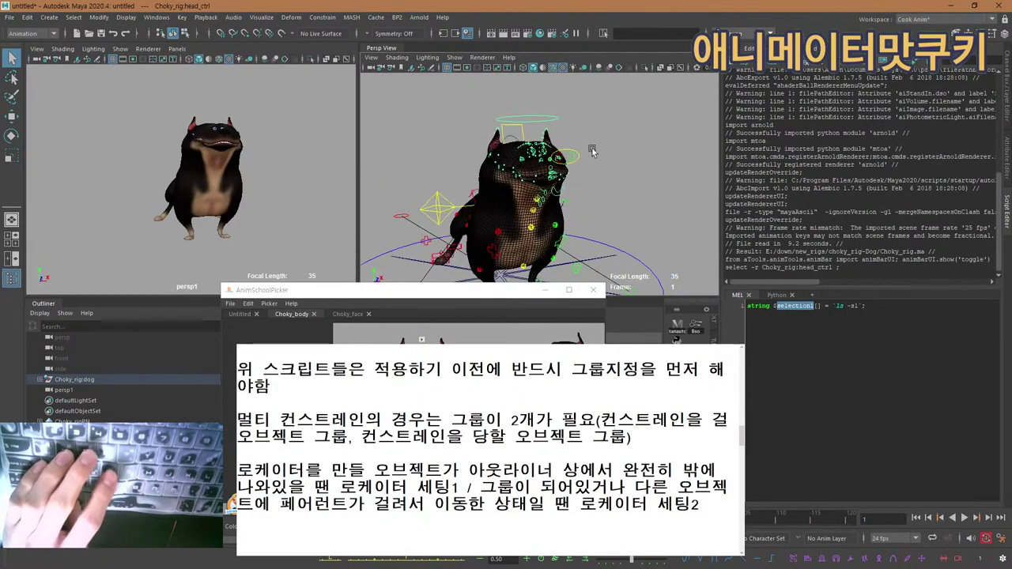
key(e)
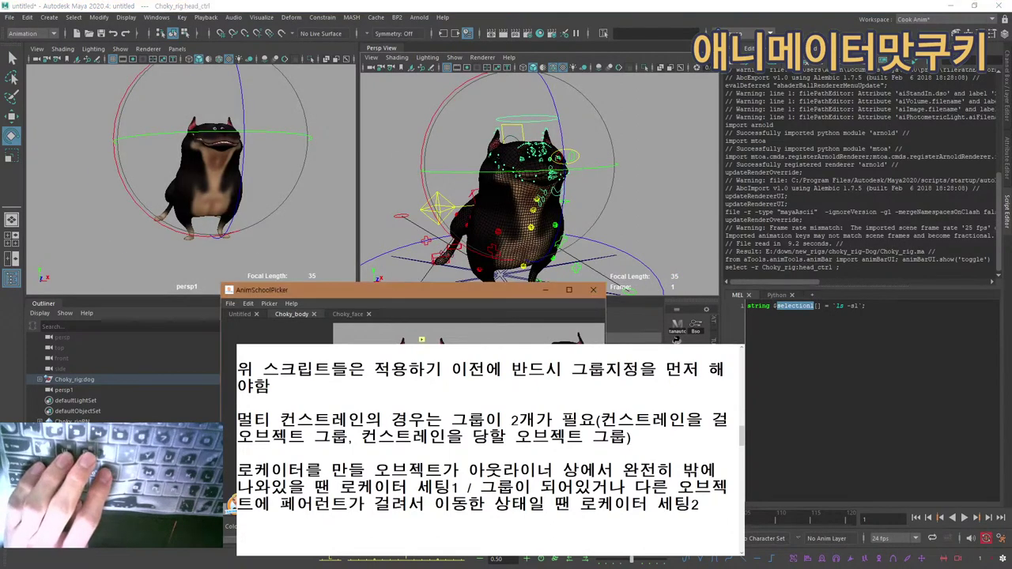
Select the arm_arm_anim_r_ilum control from the body picker, show its channel values, and inspect the dog rig with the Select tool active.
click(399, 411)
alt+right_drag(506, 189, 462, 192)
key(w)
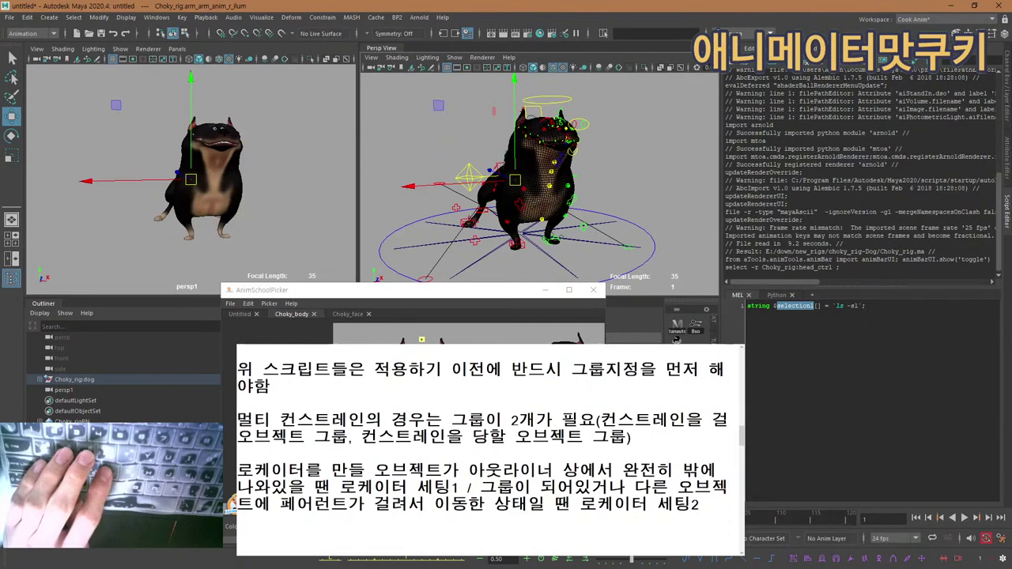
click(1007, 95)
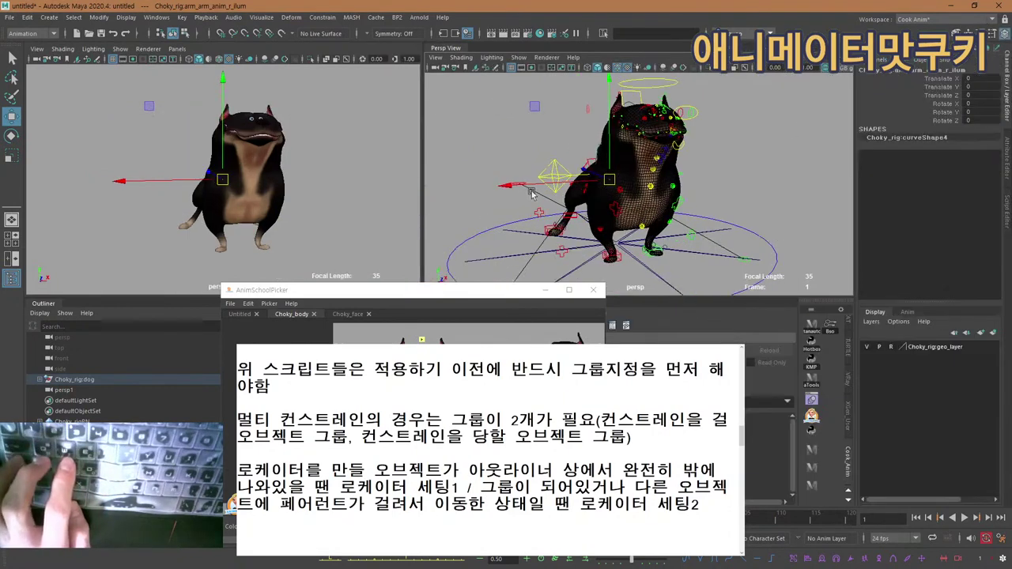
alt+drag(587, 189, 678, 201)
scroll(656, 194, down, 3)
key(q)
scroll(648, 190, up, 2)
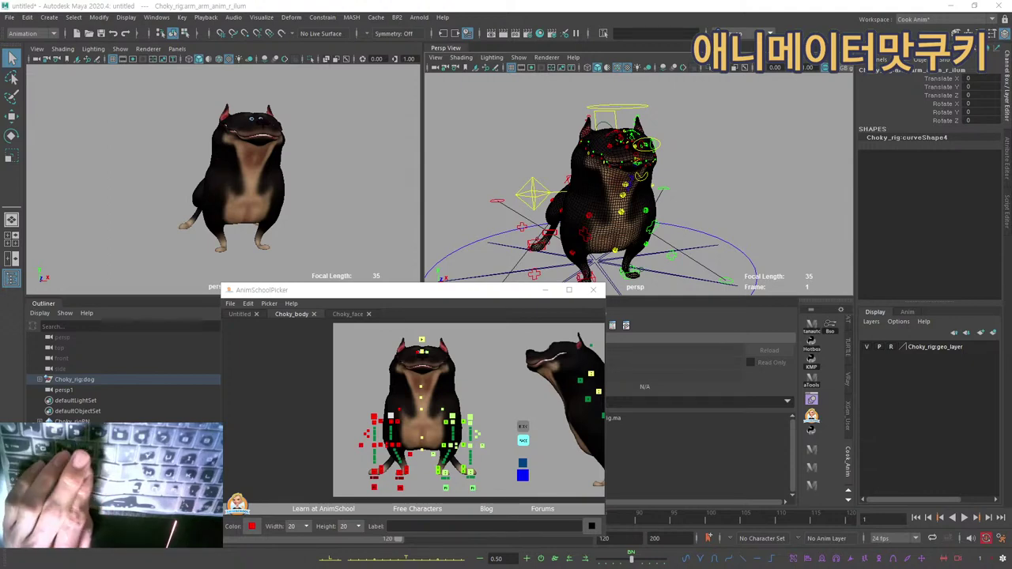
Bring up the French bulldog reference photo and place it in a small window beside the dog rig.
key(alt+Tab)
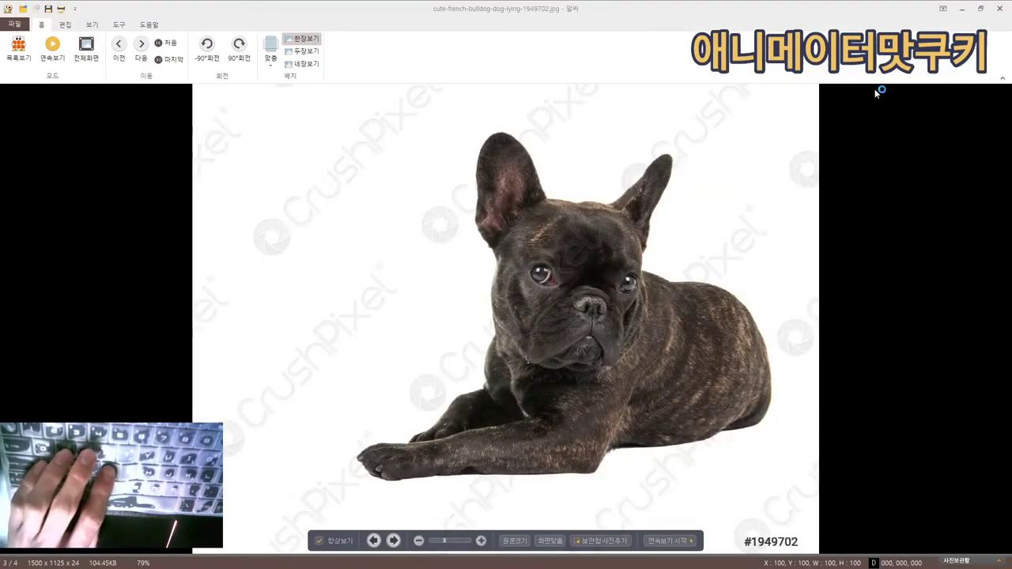
key(alt+Tab)
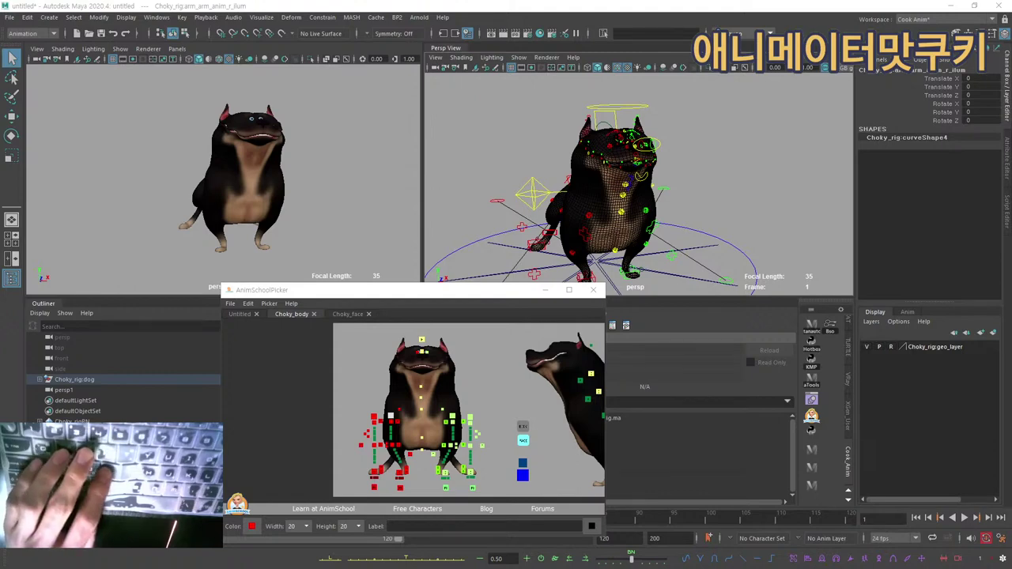
key(alt+Tab)
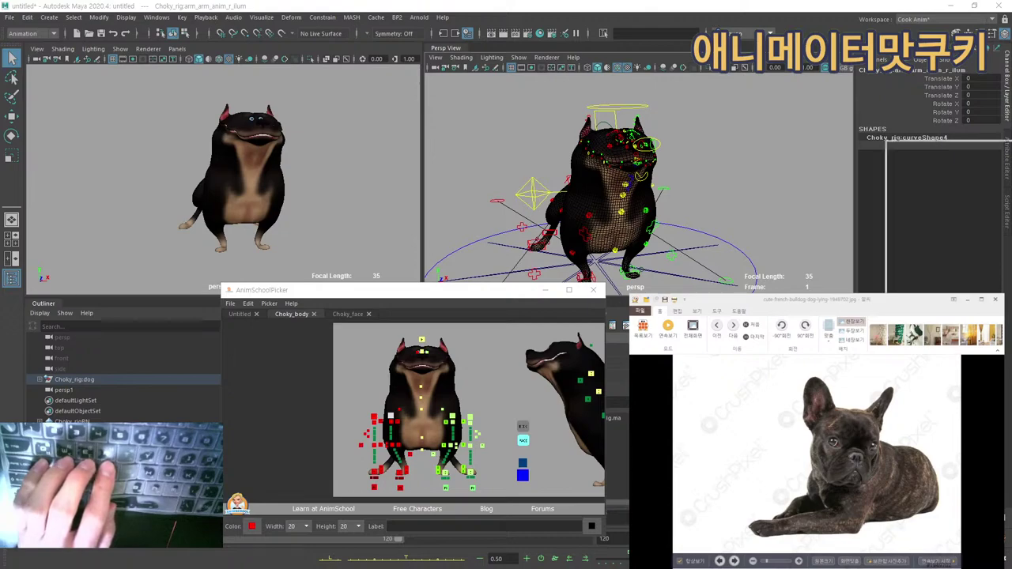
Switch to the browser, maximize it and look through the "choky dog rig" Google search results.
key(alt+Tab)
click(983, 83)
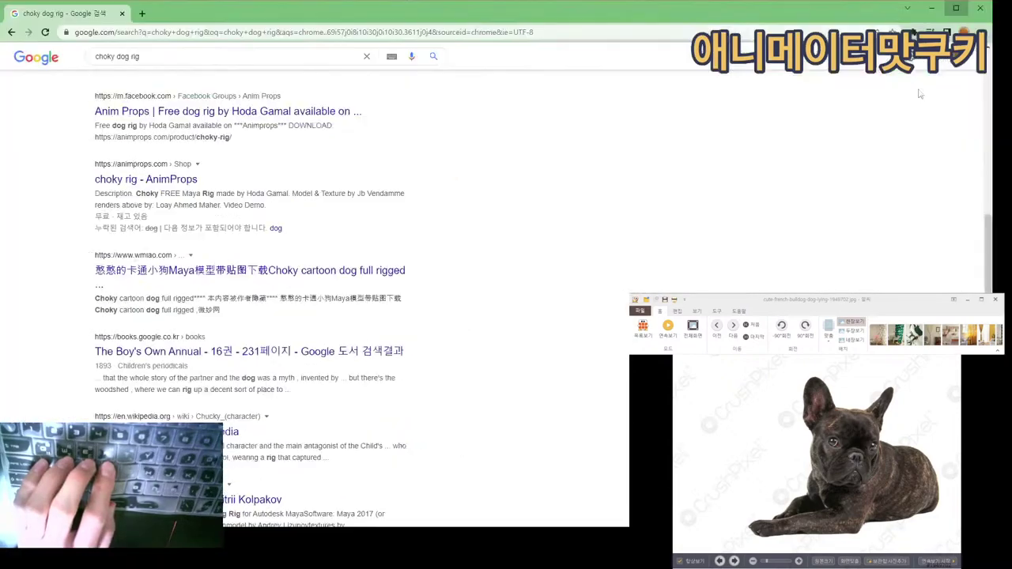
drag(127, 63, 166, 58)
click(169, 63)
click(169, 57)
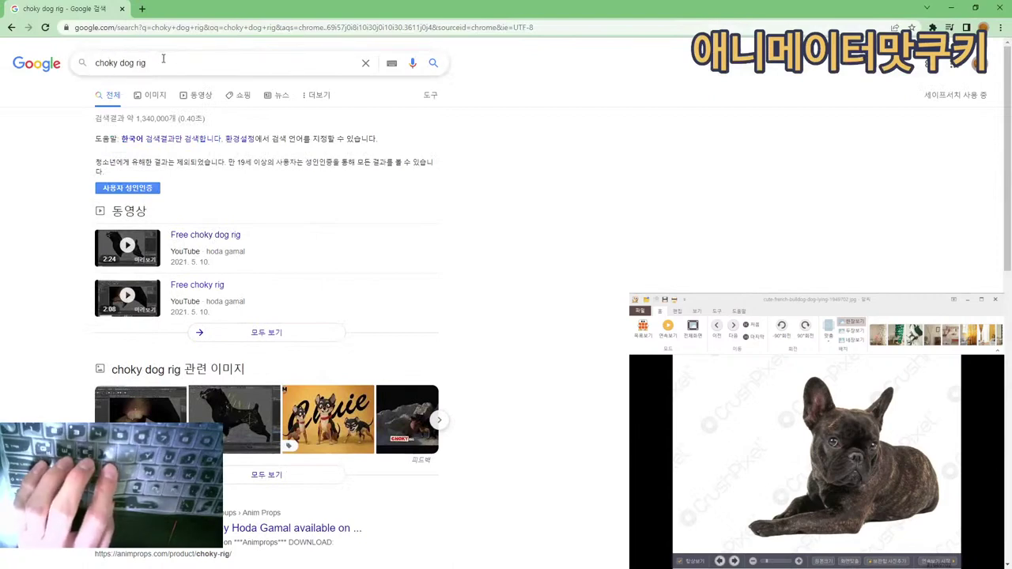
scroll(163, 60, down, 3)
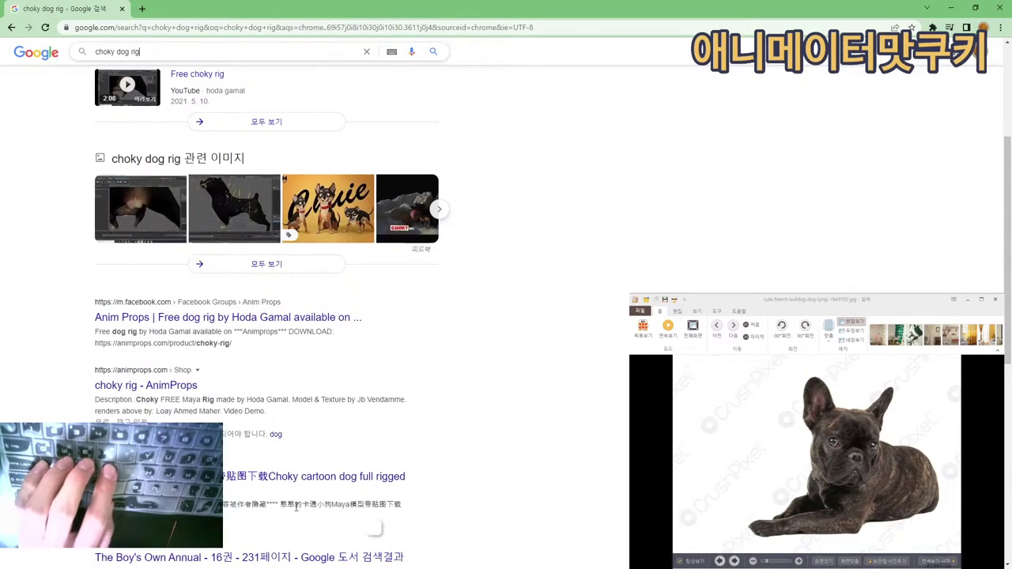
Open the choky rig product page on AnimProps from the search results.
click(150, 320)
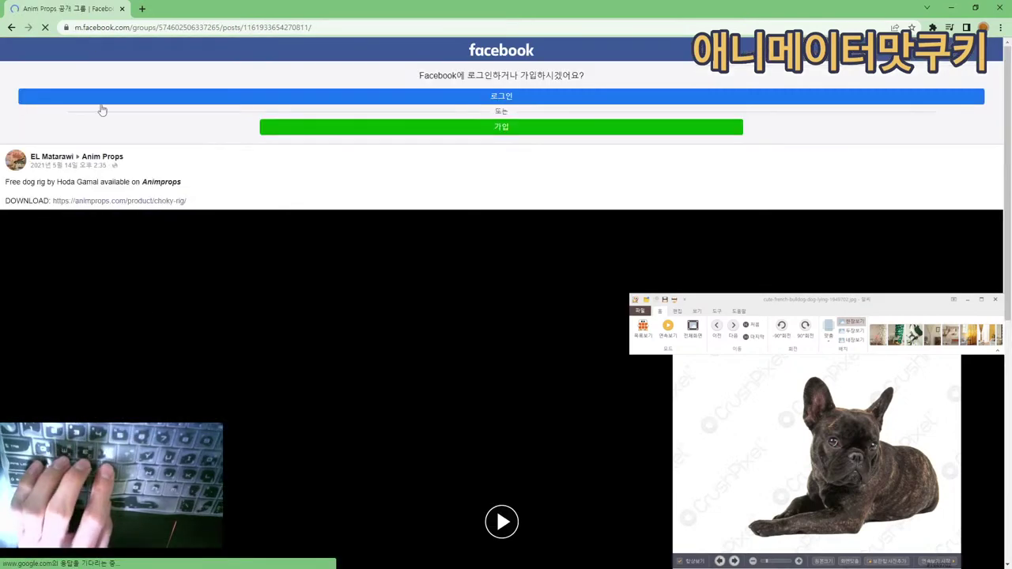
key(alt+Left)
scroll(139, 329, down, 1)
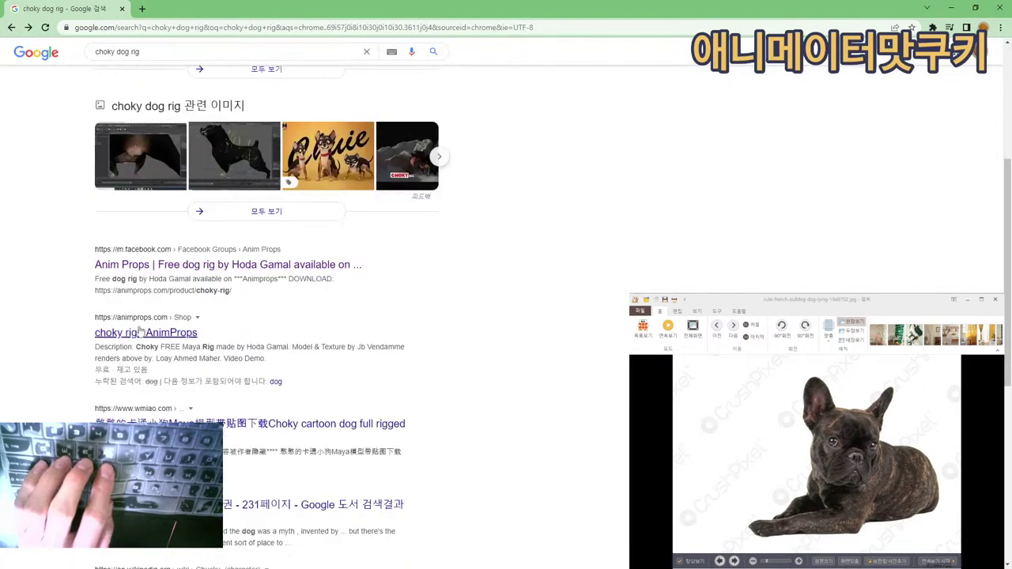
drag(170, 347, 184, 357)
click(184, 357)
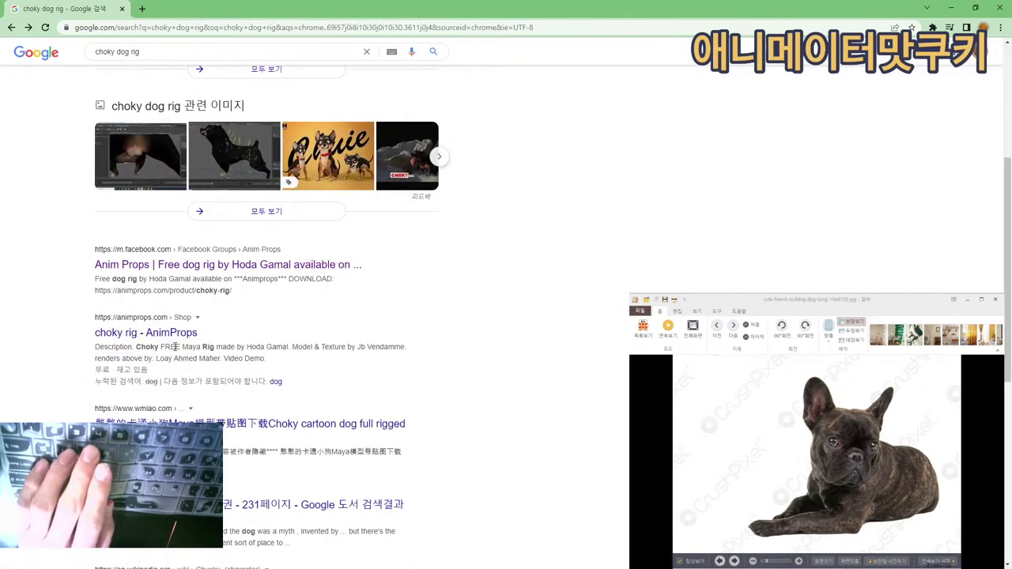
click(162, 335)
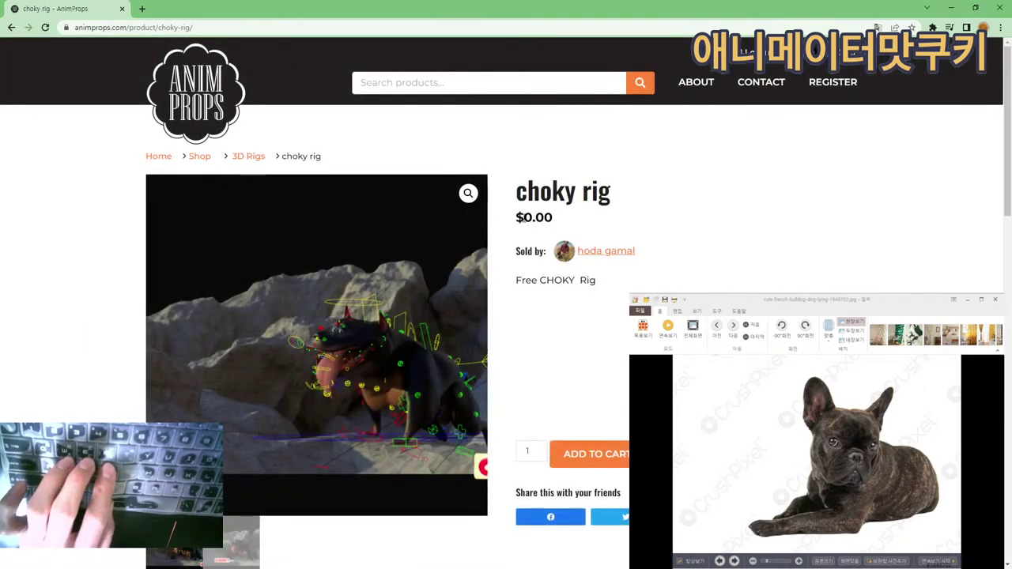
Highlight the choky rig's price and view both of its preview images.
drag(523, 219, 556, 229)
click(509, 237)
scroll(458, 257, down, 2)
scroll(320, 337, up, 1)
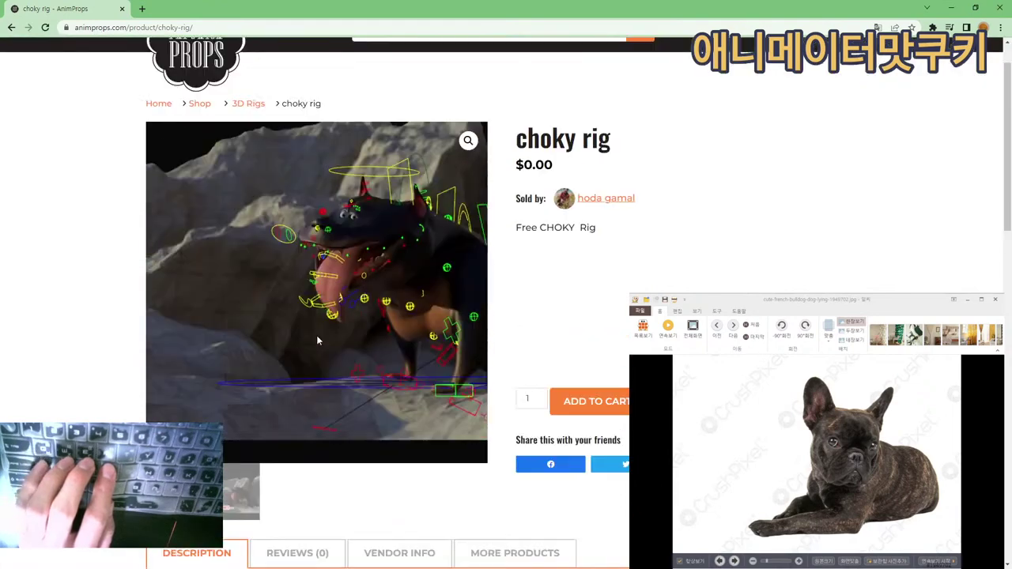
scroll(334, 344, down, 2)
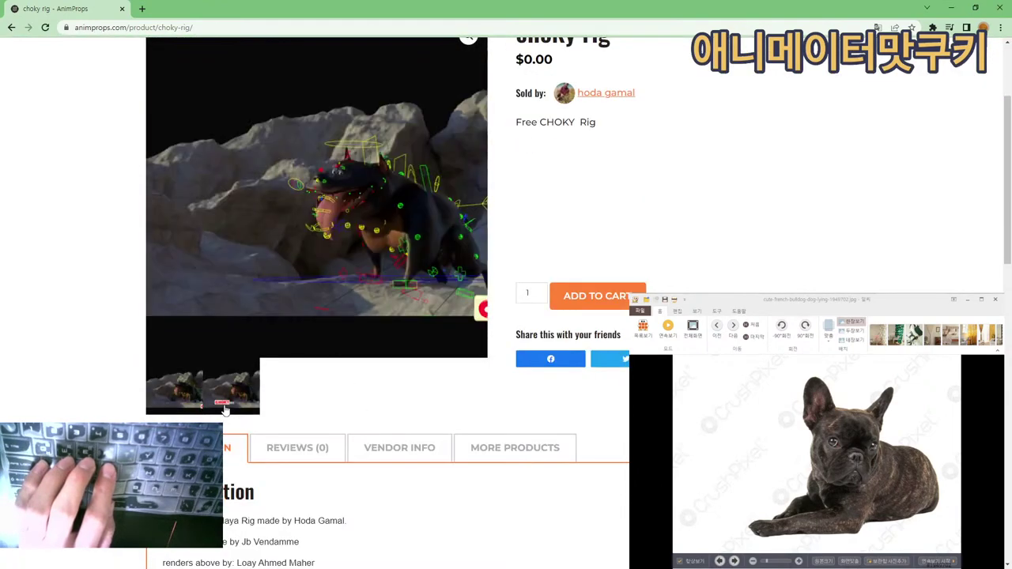
click(225, 410)
click(175, 408)
click(256, 401)
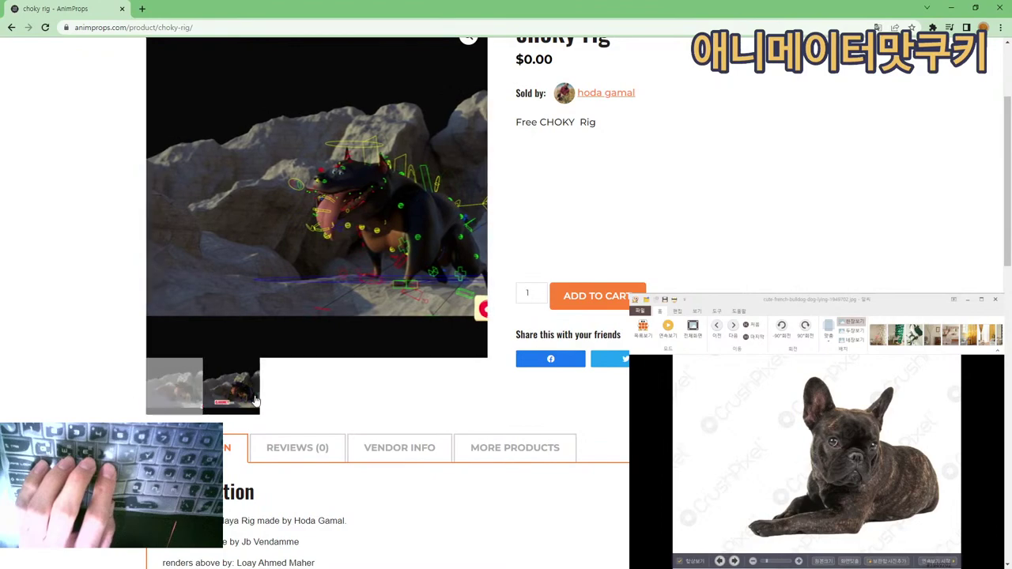
Read the rig's description, technical information and license, and highlight the "Free CHOKY Rig" text.
scroll(576, 402, down, 6)
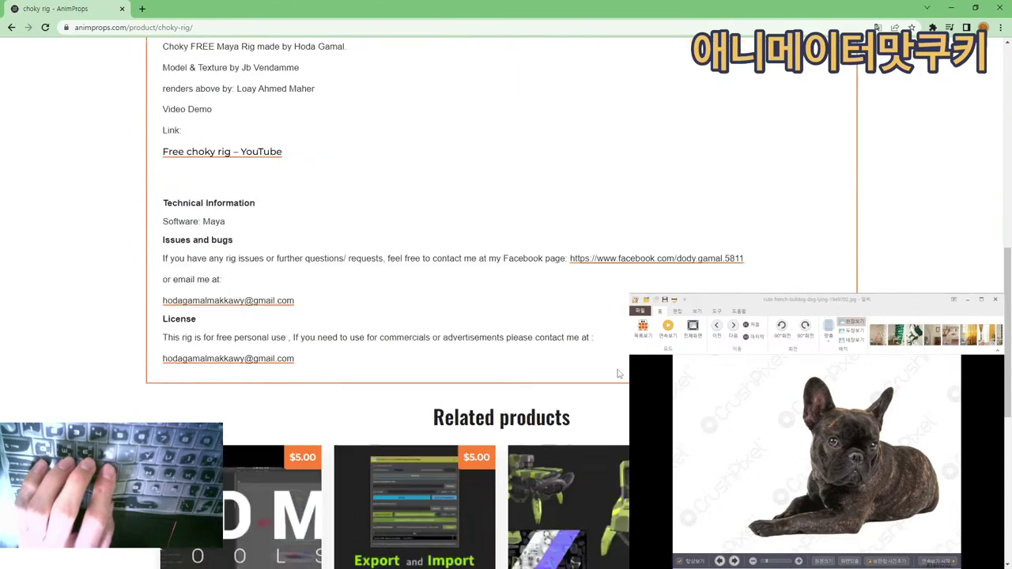
scroll(702, 216, up, 3)
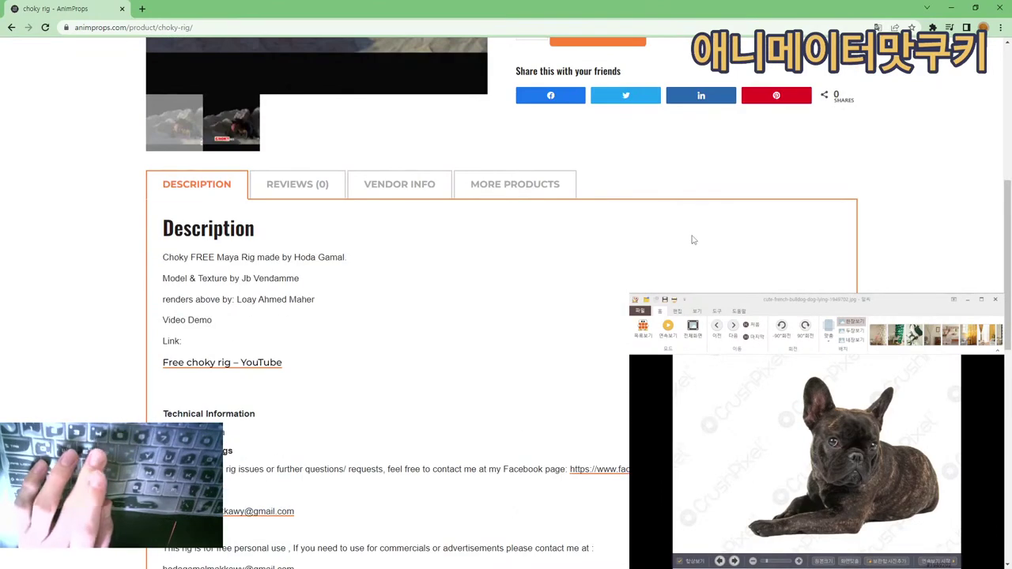
scroll(688, 245, up, 5)
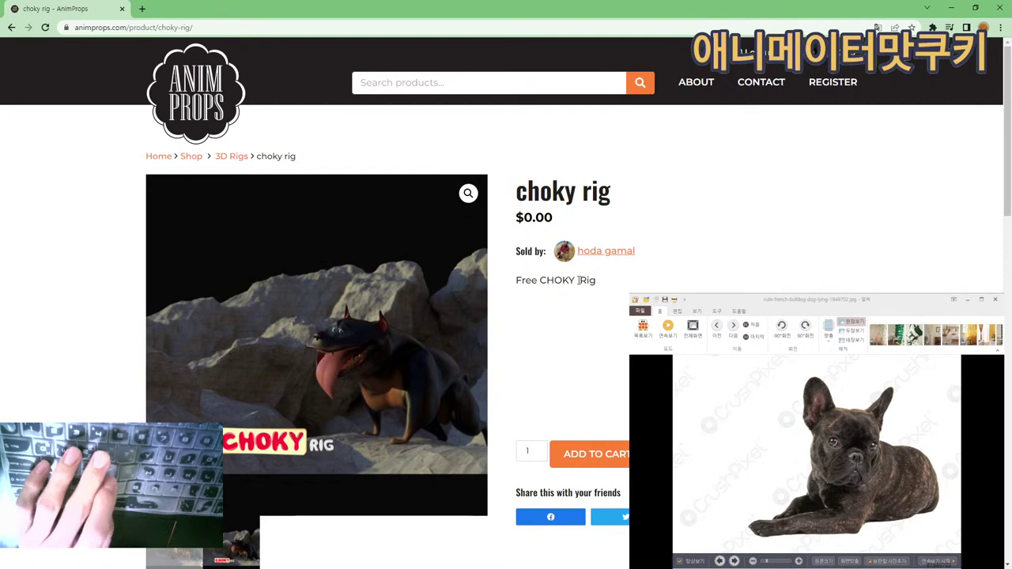
mouse_move(597, 280)
mouse_down()
mouse_move(555, 282)
mouse_move(596, 291)
mouse_up()
click(551, 280)
click(593, 290)
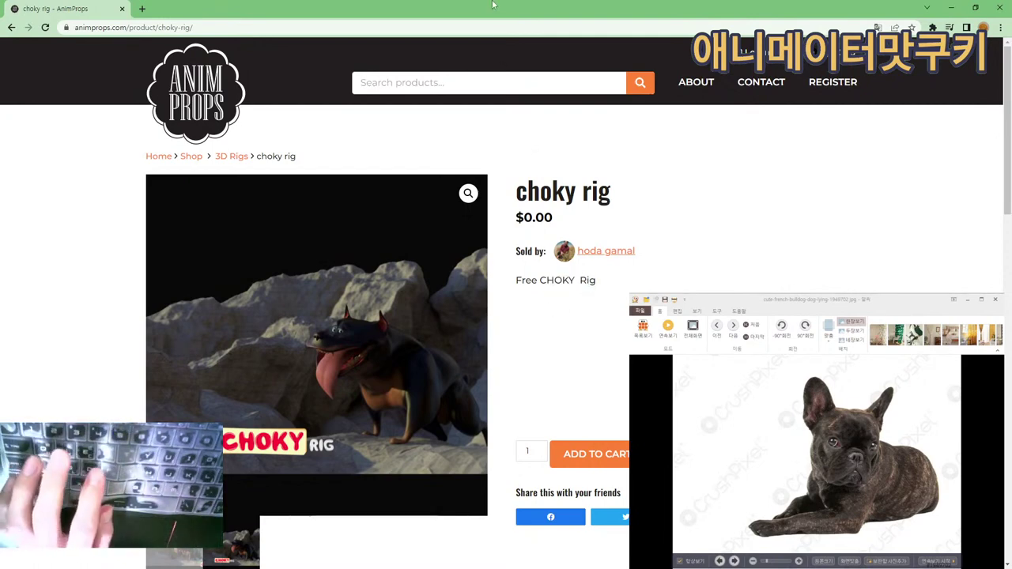
Move the browser window out of the way, return to Maya and select the dog's head_ctrl.
drag(494, 5, 1011, 217)
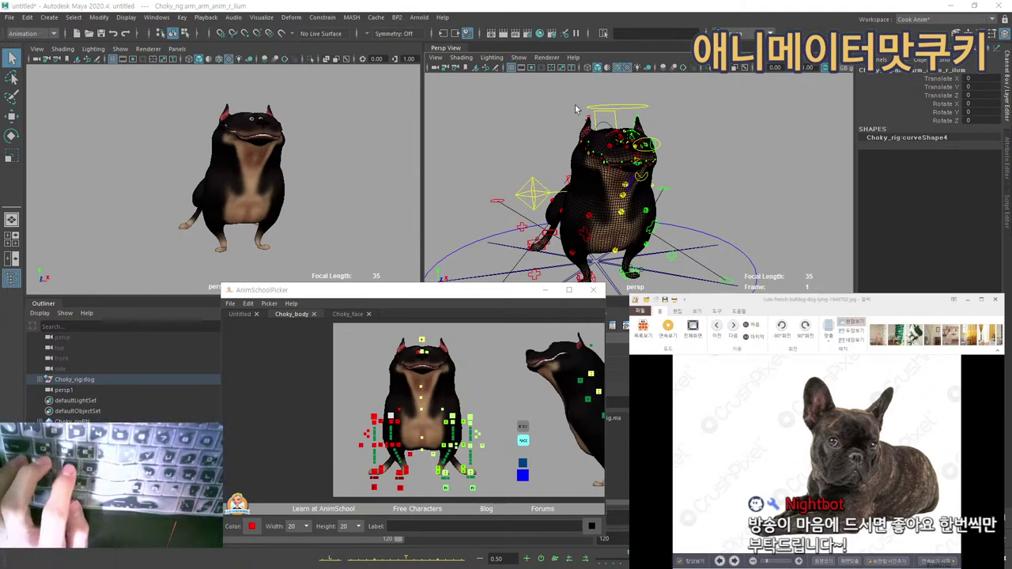
alt+right_drag(666, 194, 660, 149)
alt+middle_drag(660, 149, 633, 183)
click(631, 138)
alt+right_drag(634, 183, 674, 199)
alt+middle_drag(675, 199, 696, 150)
alt+right_drag(696, 150, 518, 143)
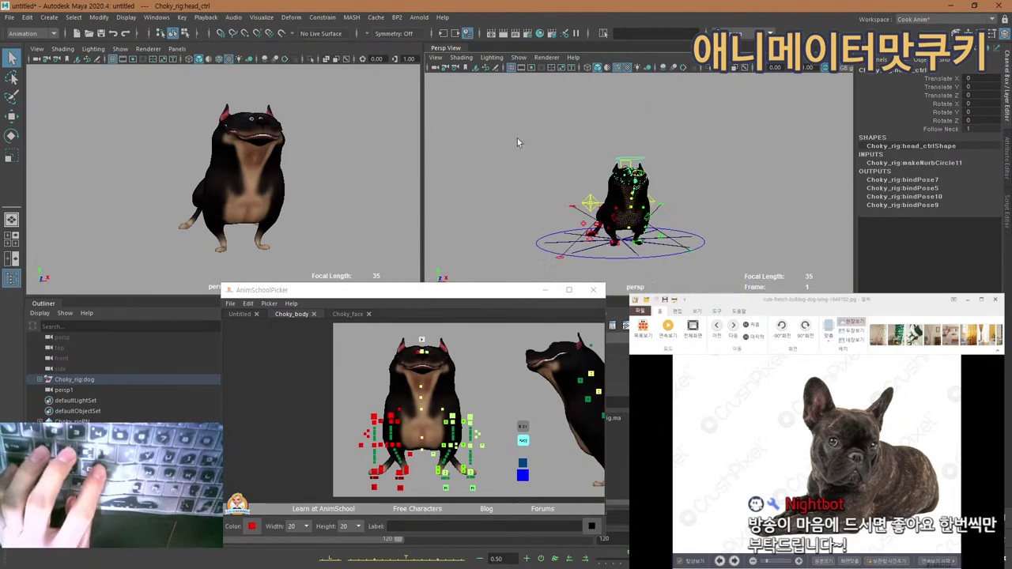
Examine the dog rig straight from the front and clear the selection.
alt+drag(658, 166, 635, 164)
alt+right_drag(634, 163, 653, 163)
alt+drag(653, 163, 639, 179)
alt+right_drag(640, 178, 611, 167)
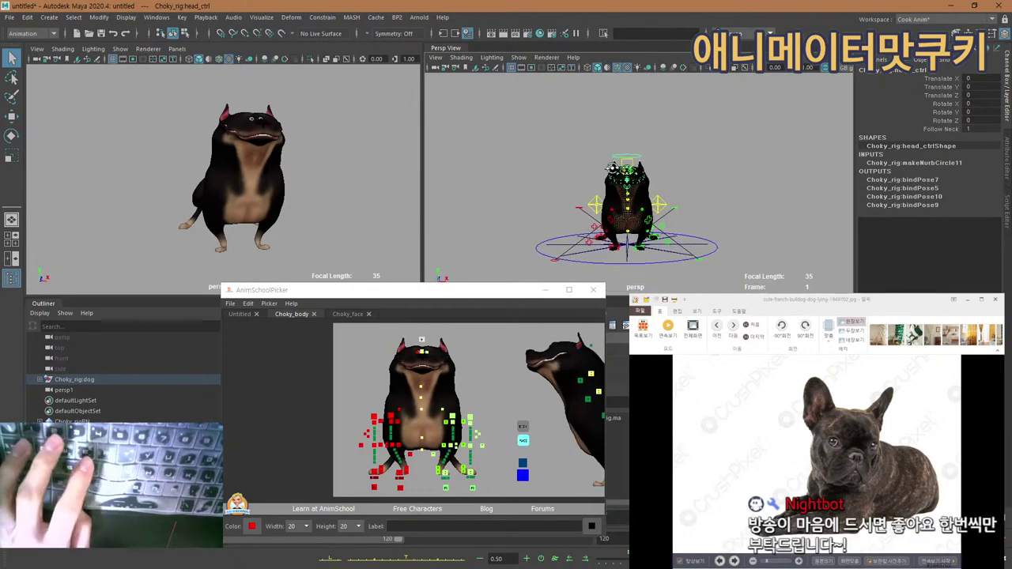
alt+drag(610, 166, 615, 165)
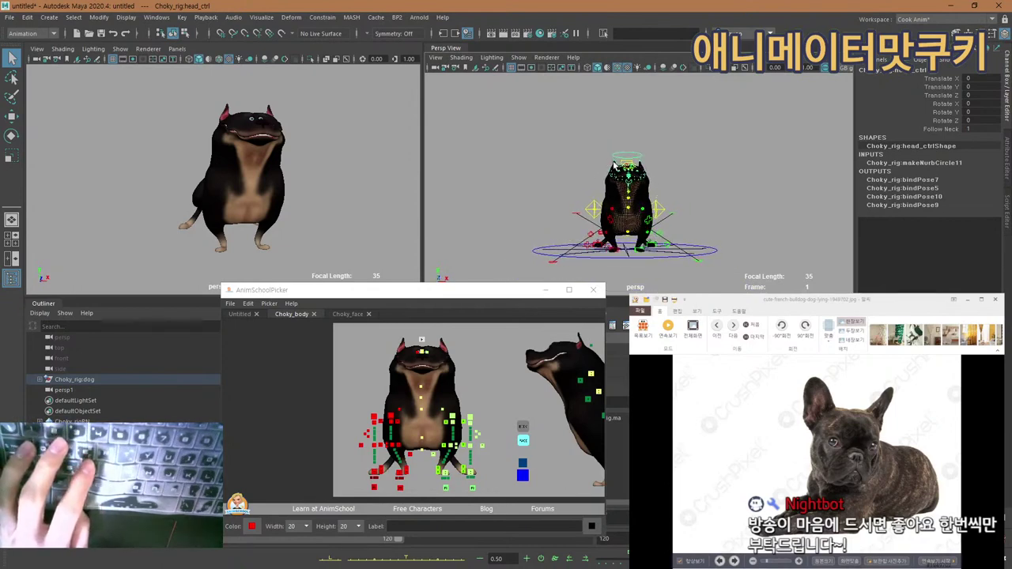
alt+right_drag(615, 166, 624, 168)
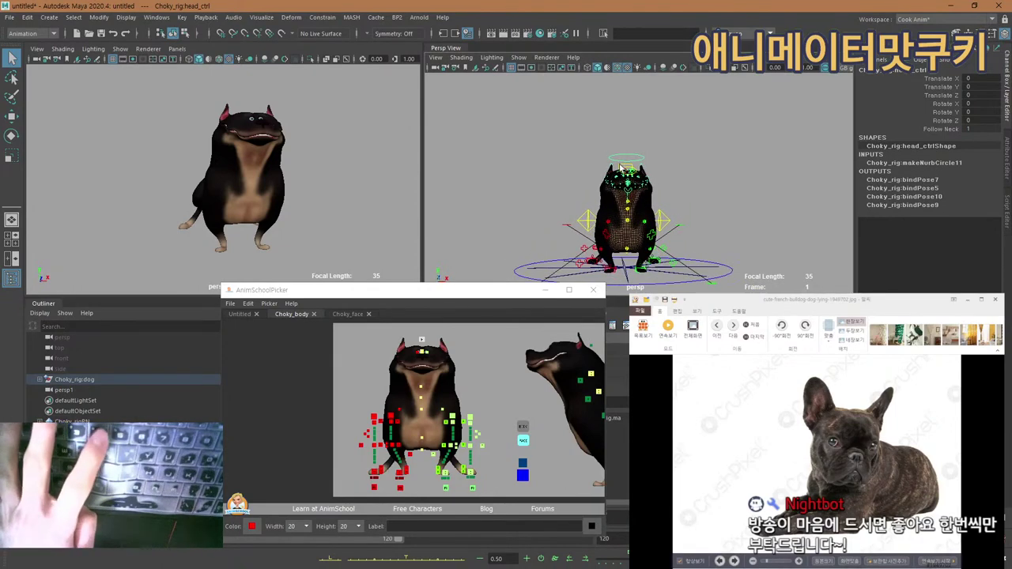
click(575, 174)
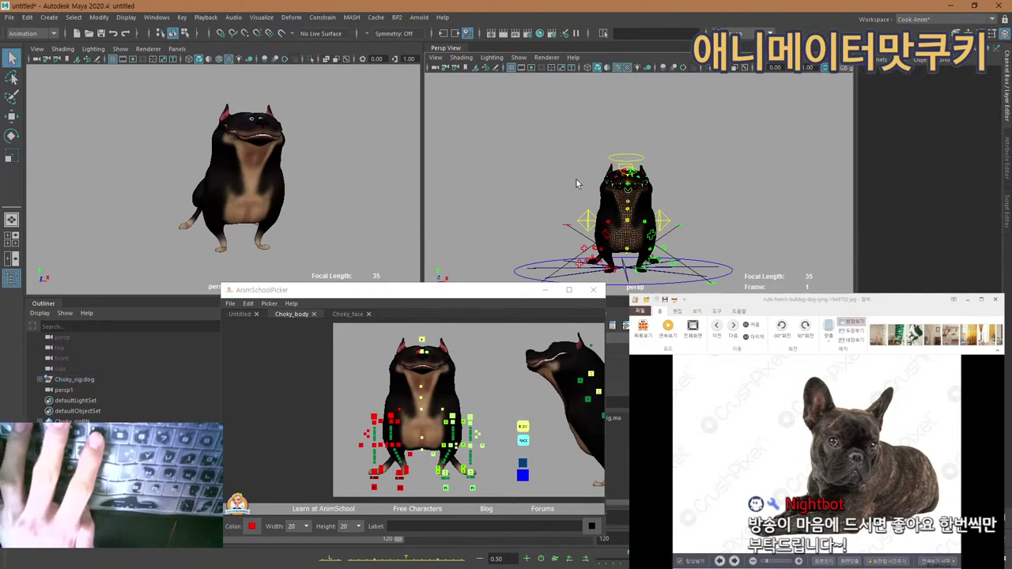
click(137, 34)
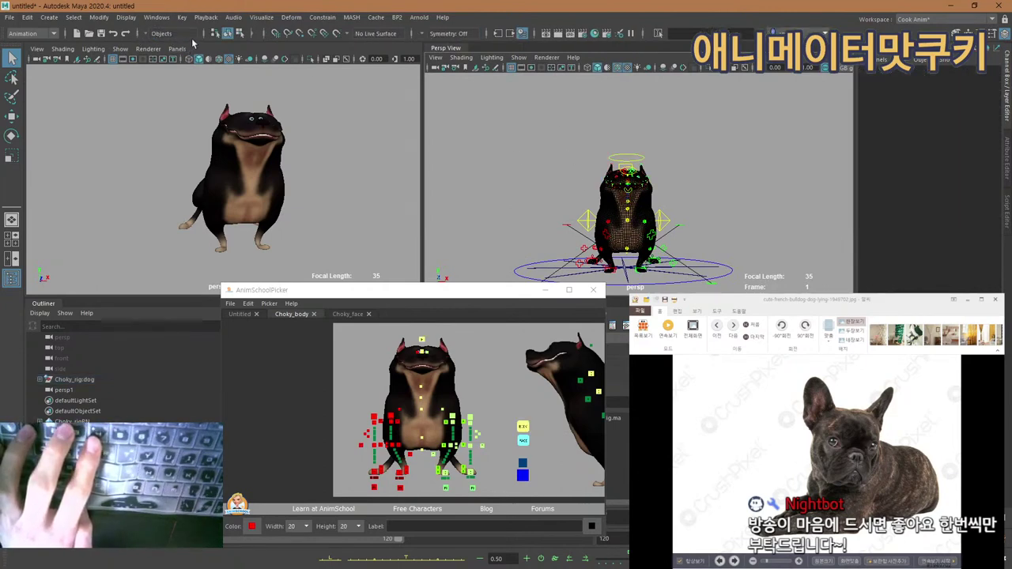
click(139, 34)
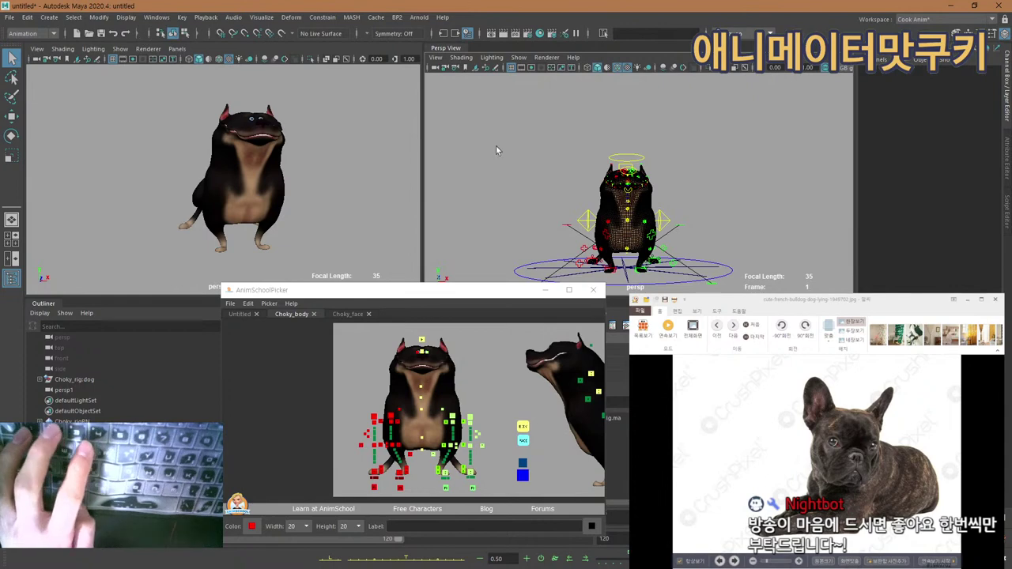
Try to tilt and turn the dog's head with head_ctrl and undo the trial rotations.
alt+drag(496, 150, 577, 154)
alt+middle_drag(577, 154, 566, 140)
alt+right_drag(565, 140, 513, 151)
alt+drag(514, 150, 548, 136)
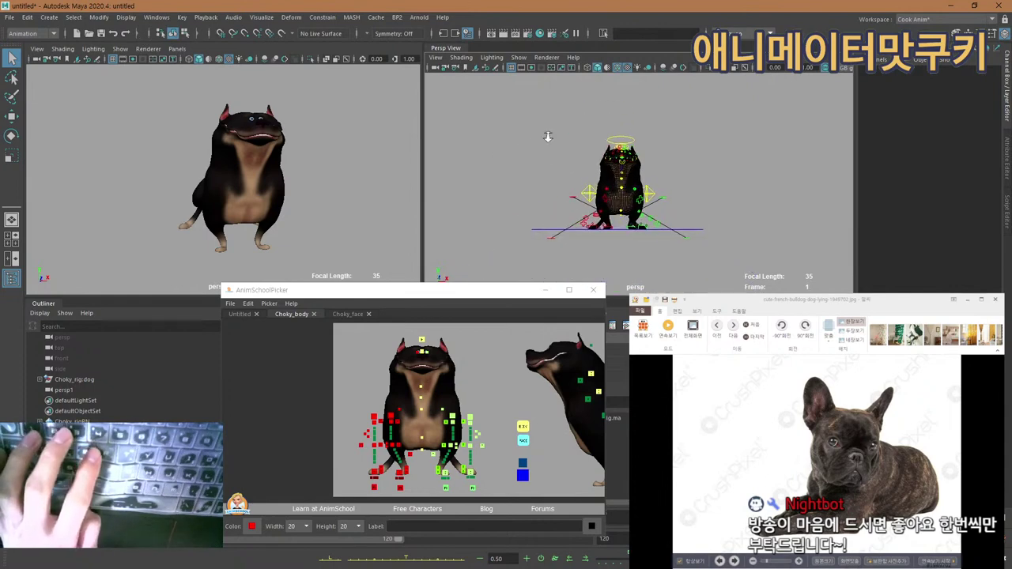
alt+right_drag(548, 137, 621, 107)
alt+drag(620, 106, 537, 140)
click(624, 123)
key(e)
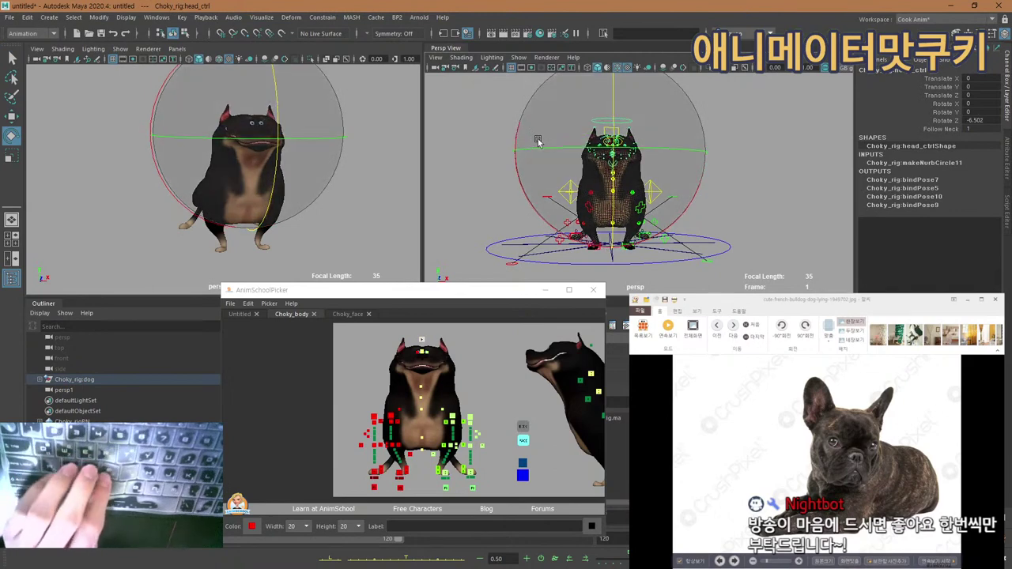
key(ctrl+z)
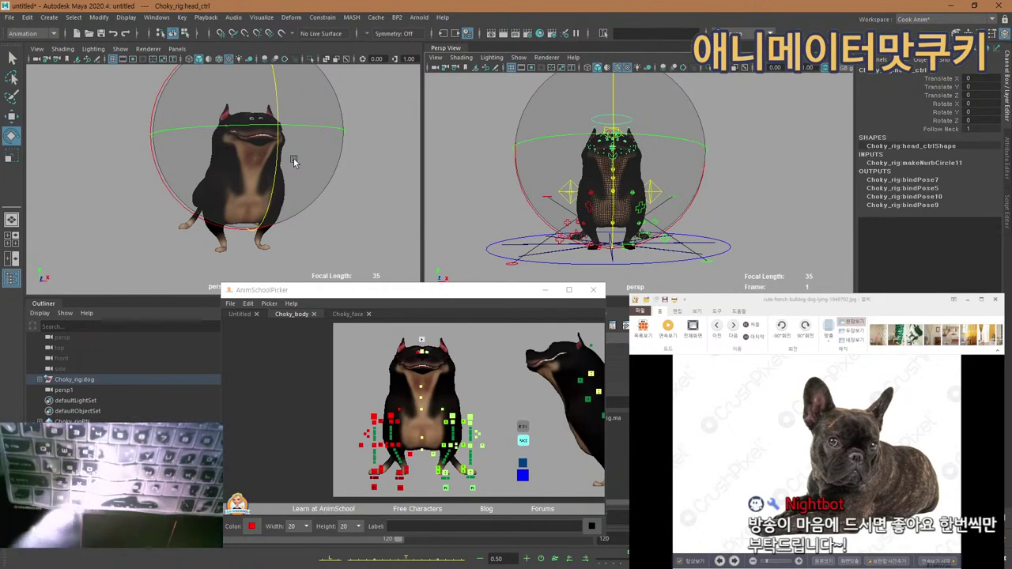
alt+drag(616, 128, 596, 147)
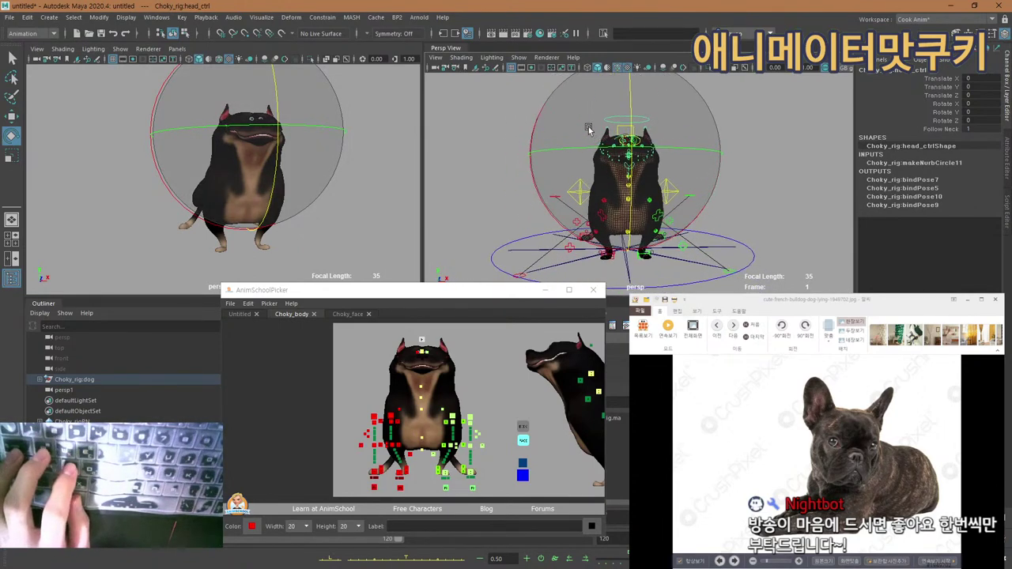
key(ctrl+z)
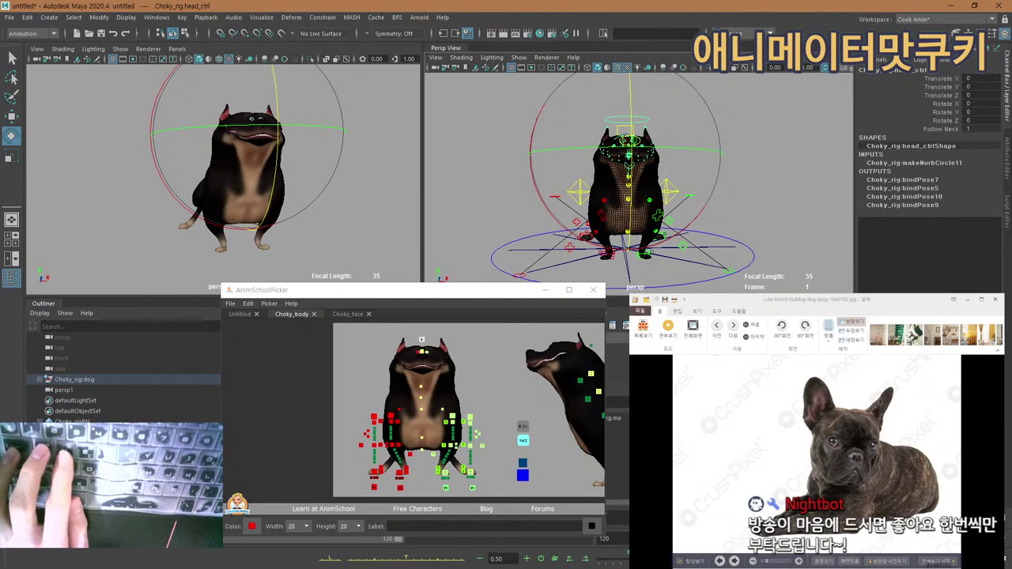
Place the French bulldog photo window over AnimSchoolPicker, shrink it, and clear the rig's control selection.
drag(798, 299, 428, 286)
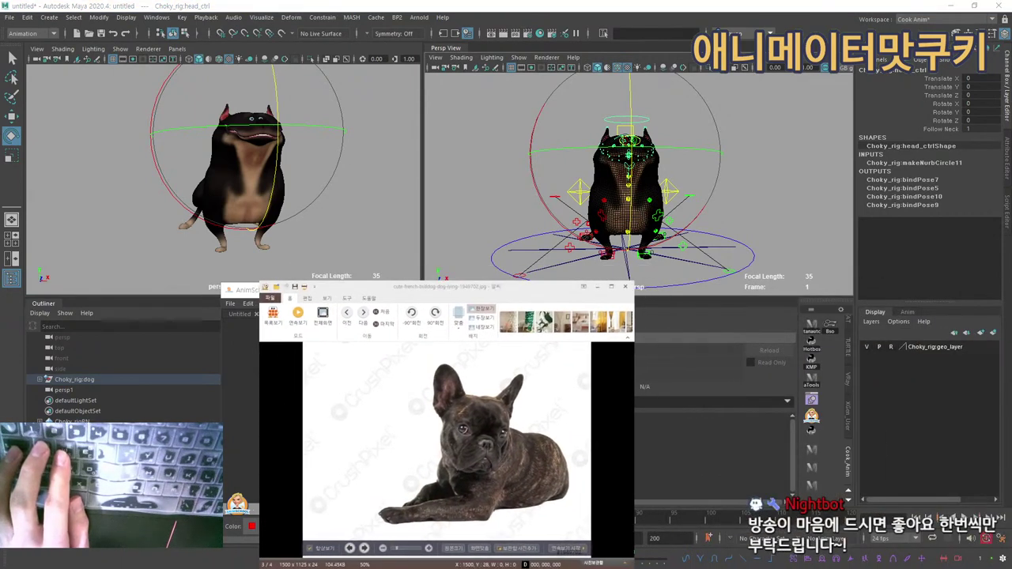
drag(634, 281, 592, 313)
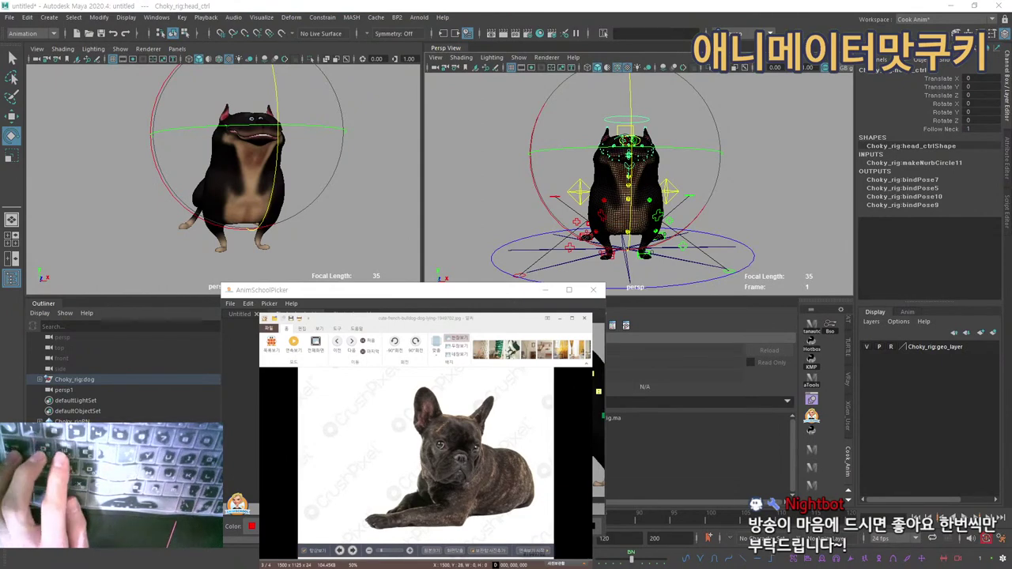
alt+middle_drag(564, 150, 551, 180)
alt+right_drag(551, 179, 595, 159)
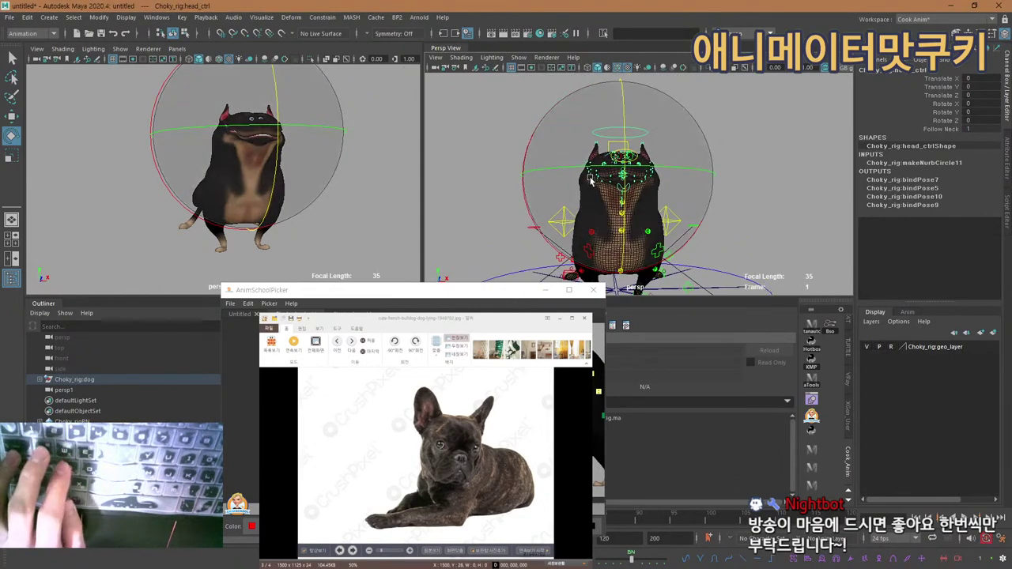
key(q)
alt+drag(595, 160, 588, 167)
alt+middle_drag(588, 179, 577, 156)
alt+drag(593, 168, 622, 177)
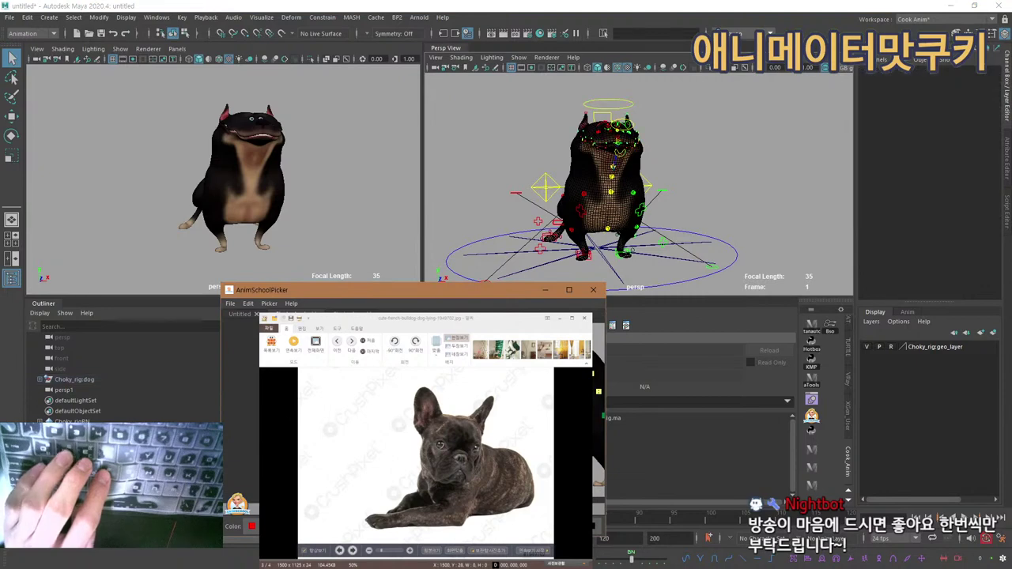
Select root_ctrl and lower the dog's body to a Translate Y of -20.48.
key(w)
alt+drag(633, 200, 584, 161)
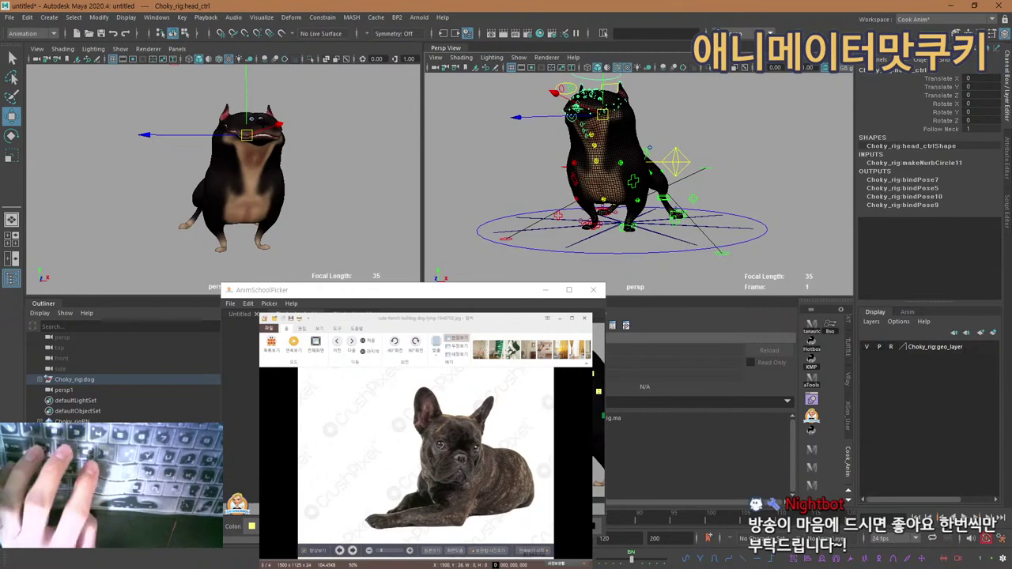
click(235, 451)
scroll(681, 147, up, 3)
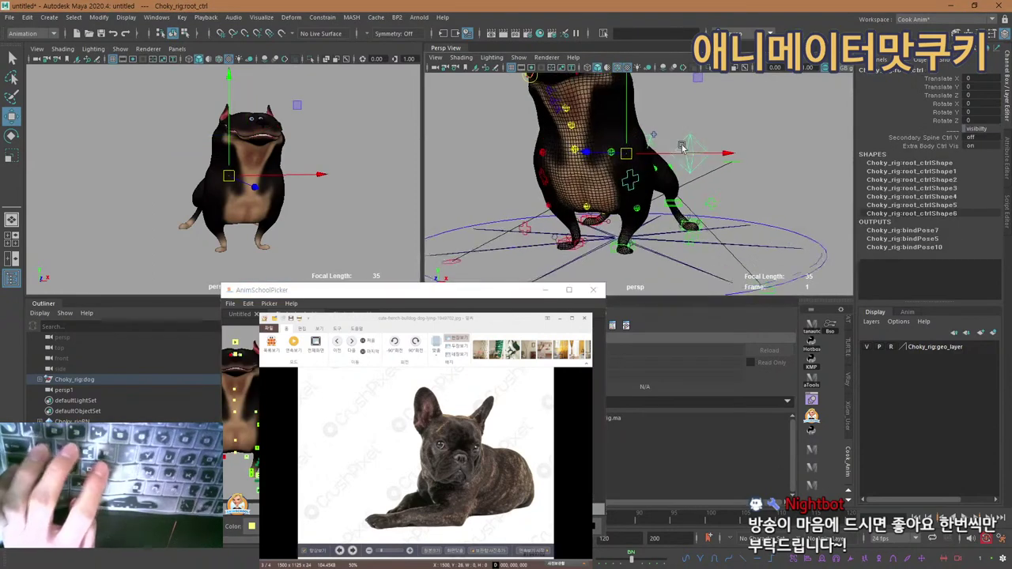
alt+drag(681, 147, 632, 173)
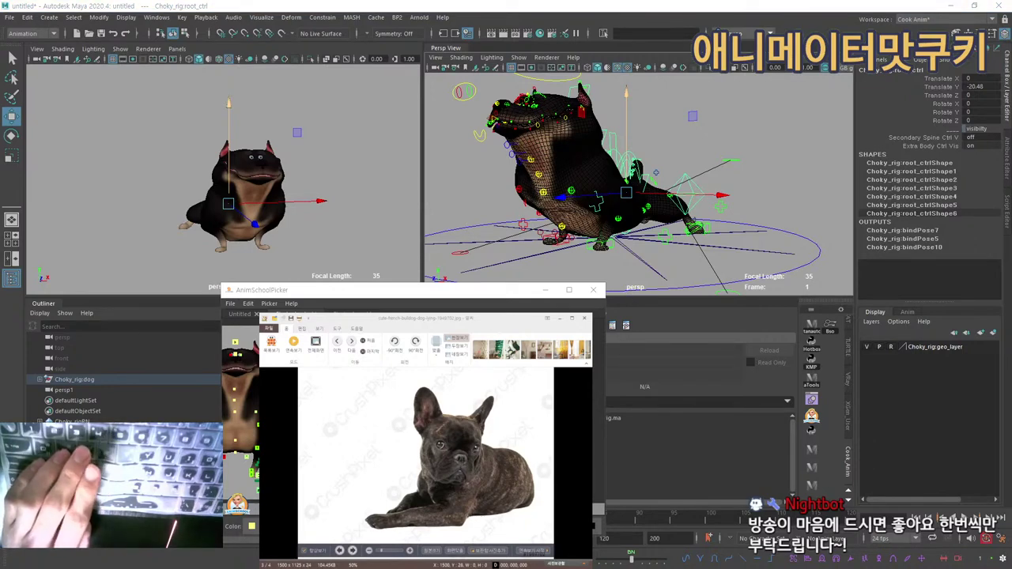
Tilt the dog's body by rotating root_ctrl to a Rotate X of -5.393 and check the pose from several angles.
alt+right_drag(515, 164, 558, 170)
key(e)
drag(557, 158, 577, 147)
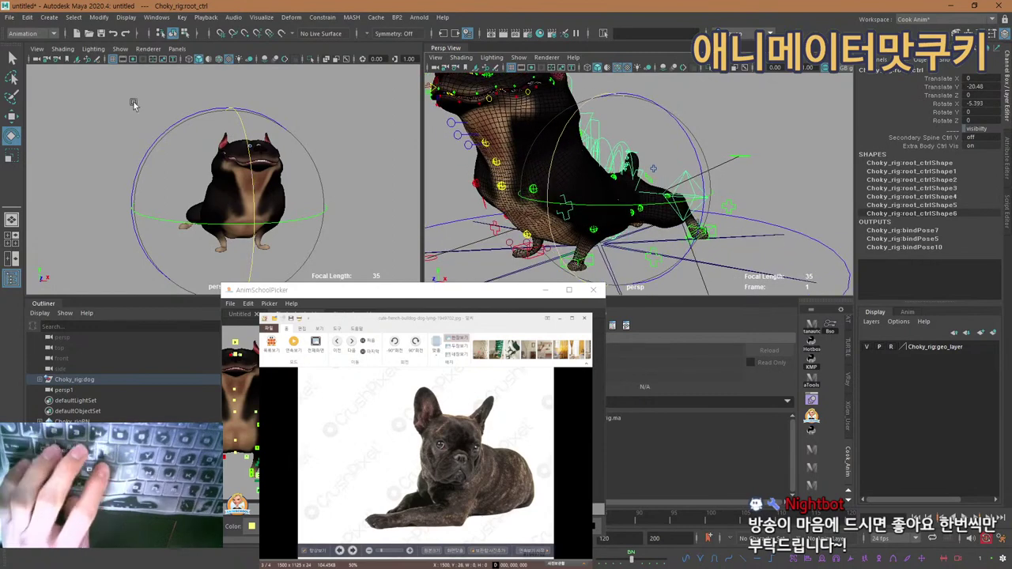
alt+drag(136, 108, 228, 150)
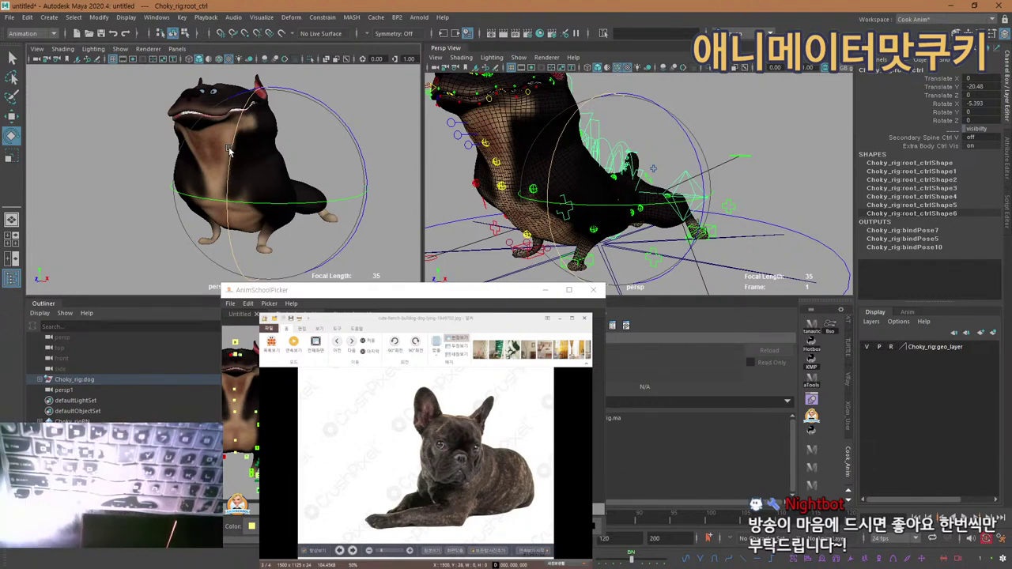
scroll(229, 151, down, 1)
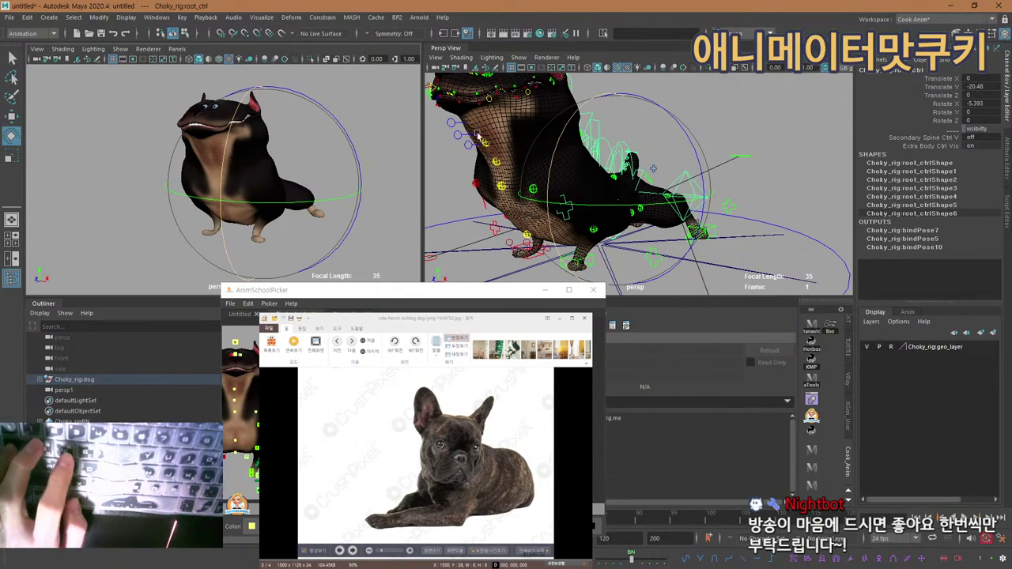
click(567, 154)
alt+drag(567, 154, 642, 186)
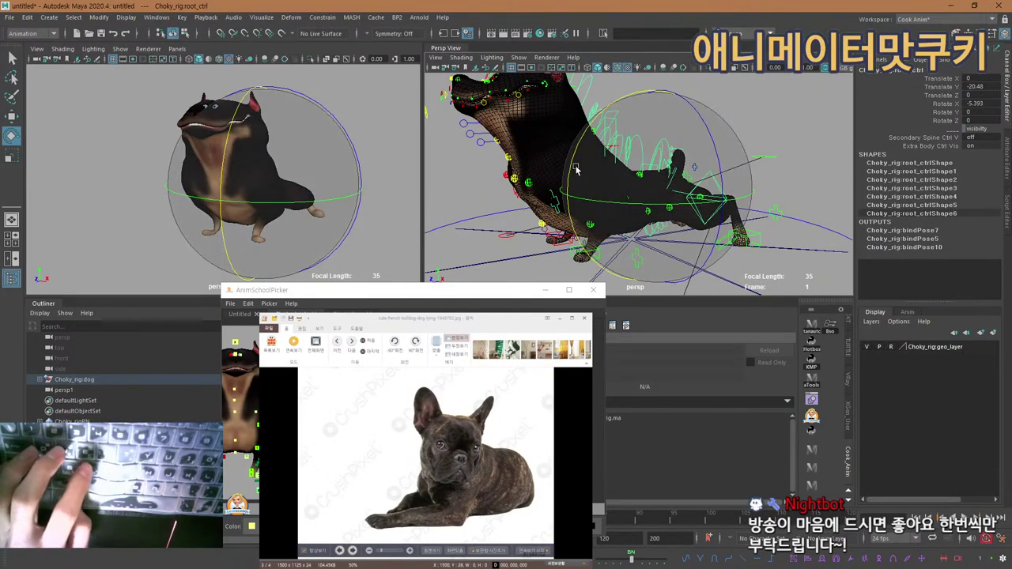
alt+drag(566, 155, 594, 182)
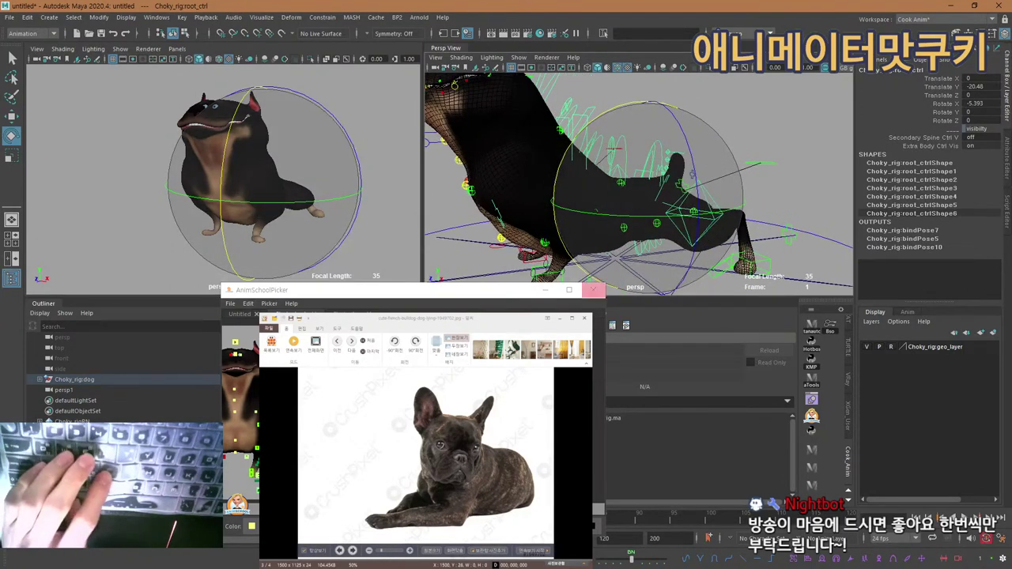
Select the pelvis control leg_anim_pelvis and rotate the hips to a Rotate X of -57.91.
click(599, 326)
key(ctrl+z)
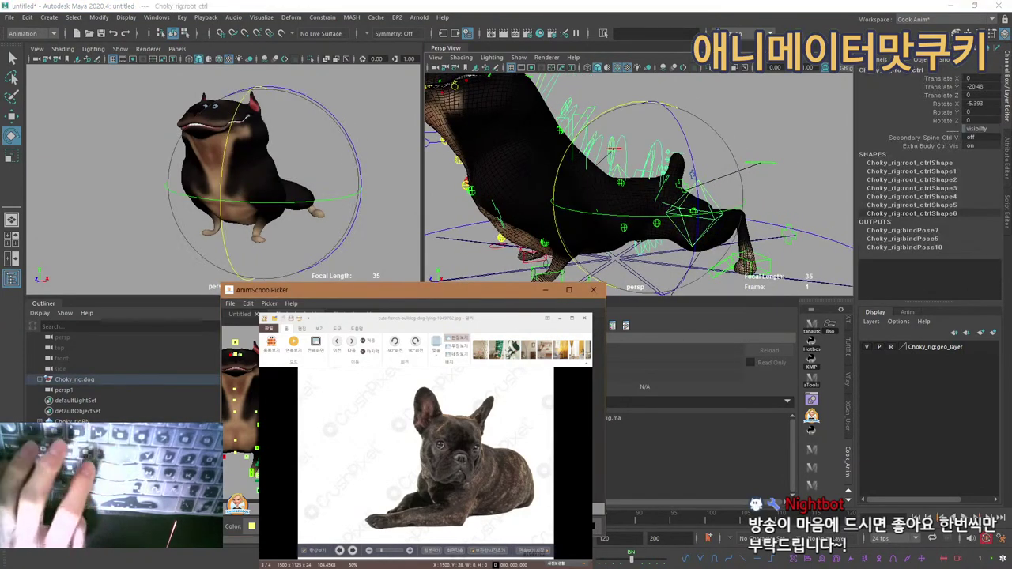
alt+middle_drag(599, 325, 606, 306)
click(600, 326)
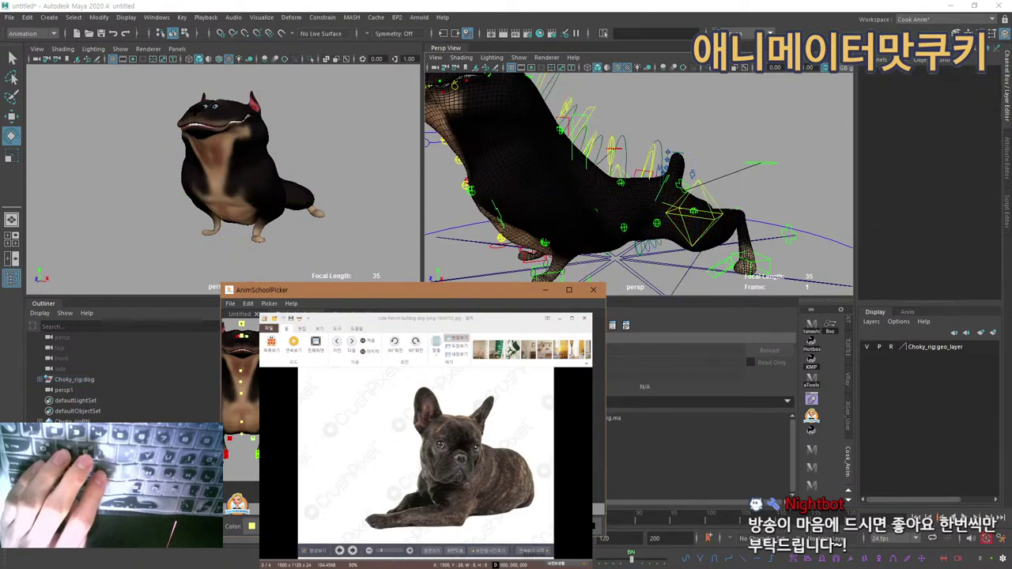
key(ctrl+z)
key(ctrl+z)
key(ctrl+z)
key(ctrl+z)
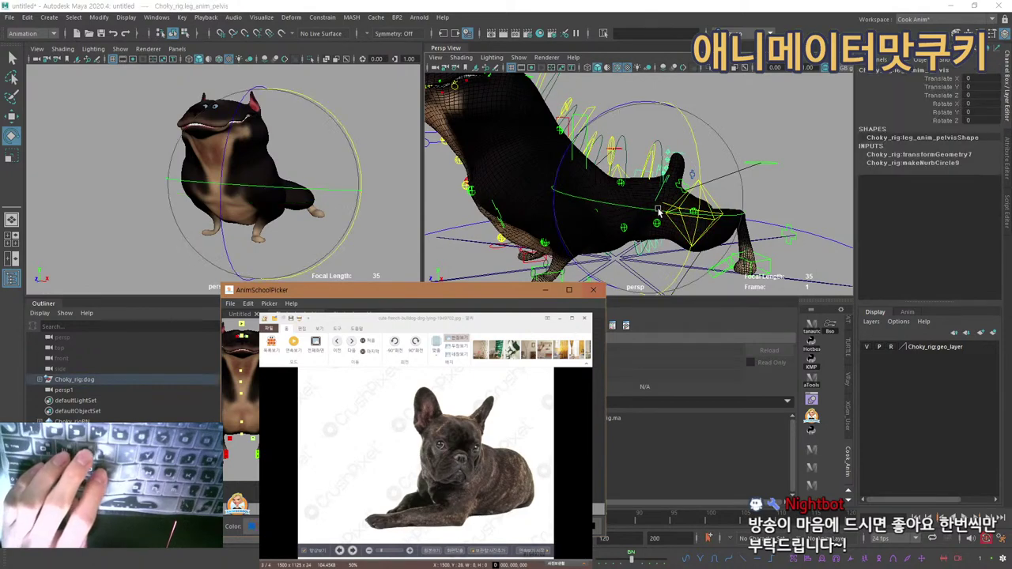
drag(698, 190, 658, 193)
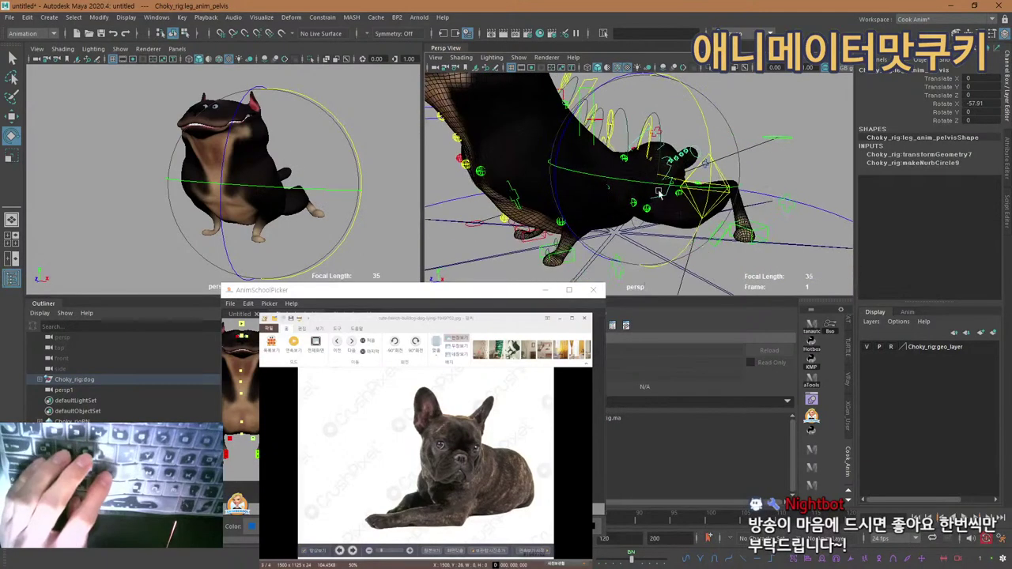
Move the left hind foot control leg_anim_l_leg to Translate X -18.111 and Translate Z 17.863.
key(w)
click(753, 231)
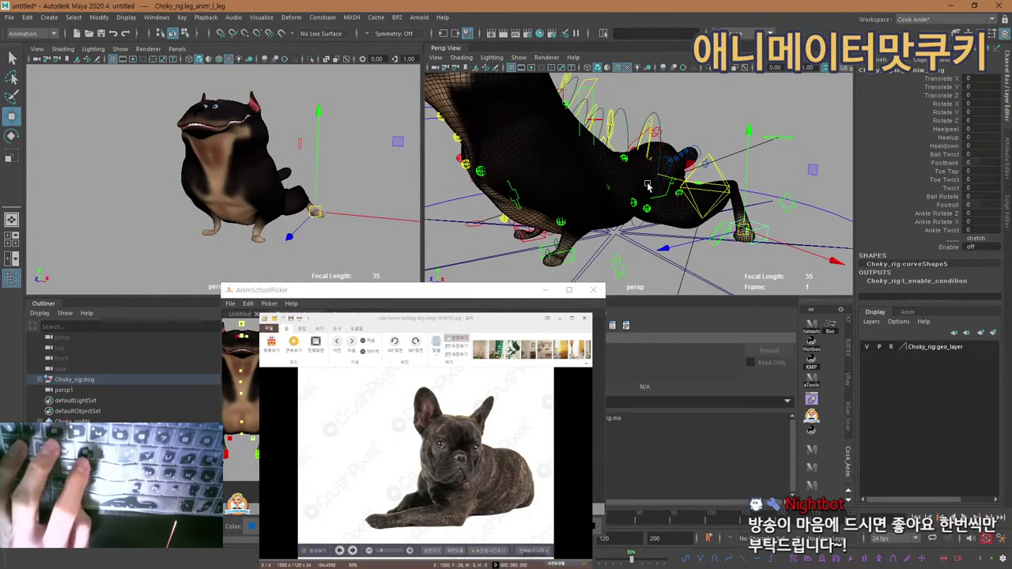
alt+drag(573, 185, 552, 197)
mouse_move(700, 236)
mouse_down()
mouse_move(648, 248)
mouse_move(721, 224)
mouse_move(689, 230)
mouse_up()
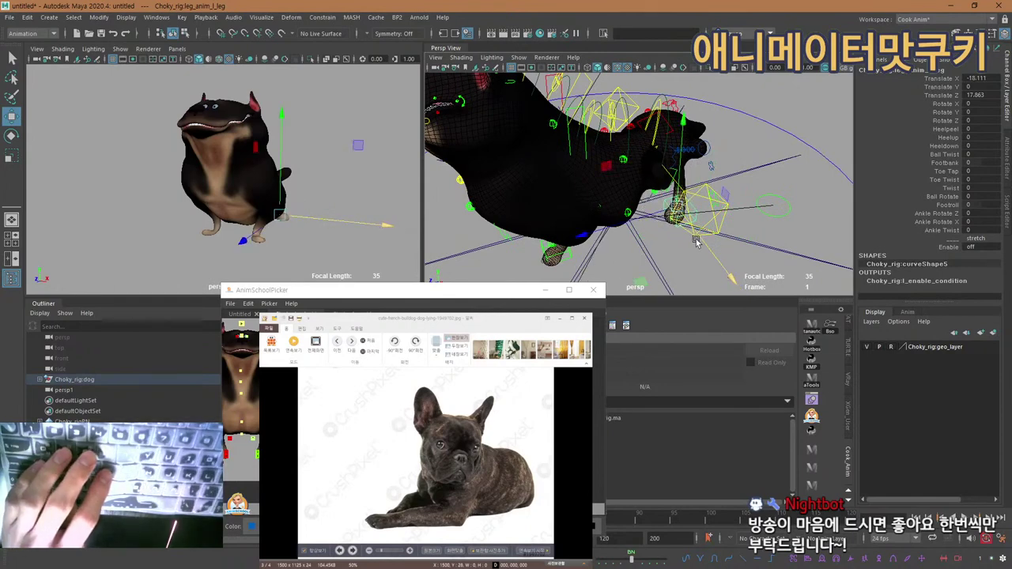
Turn the left hind foot control to a Rotate Y of -6.372 and reposition the foot under the body.
key(e)
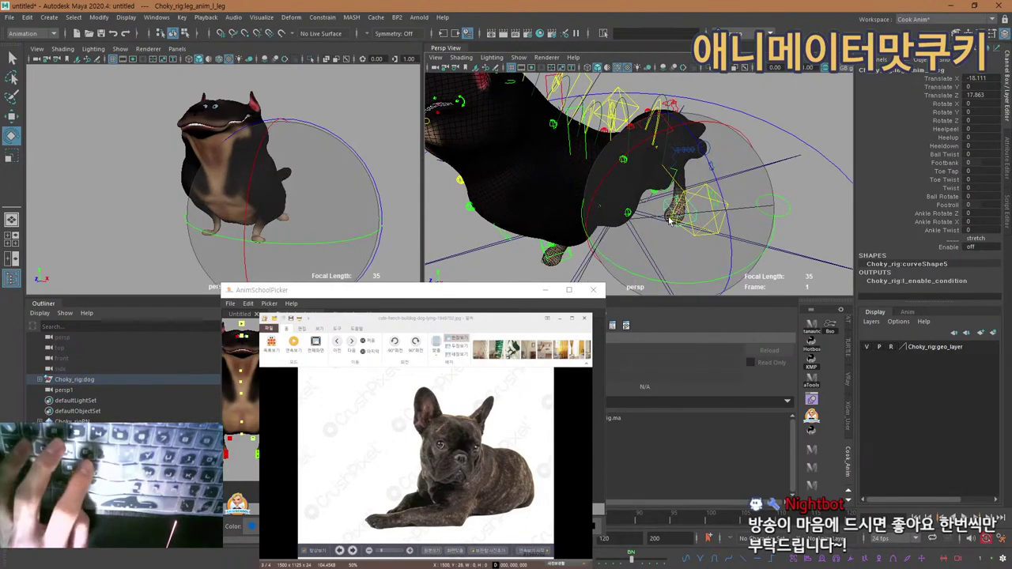
alt+drag(682, 260, 660, 273)
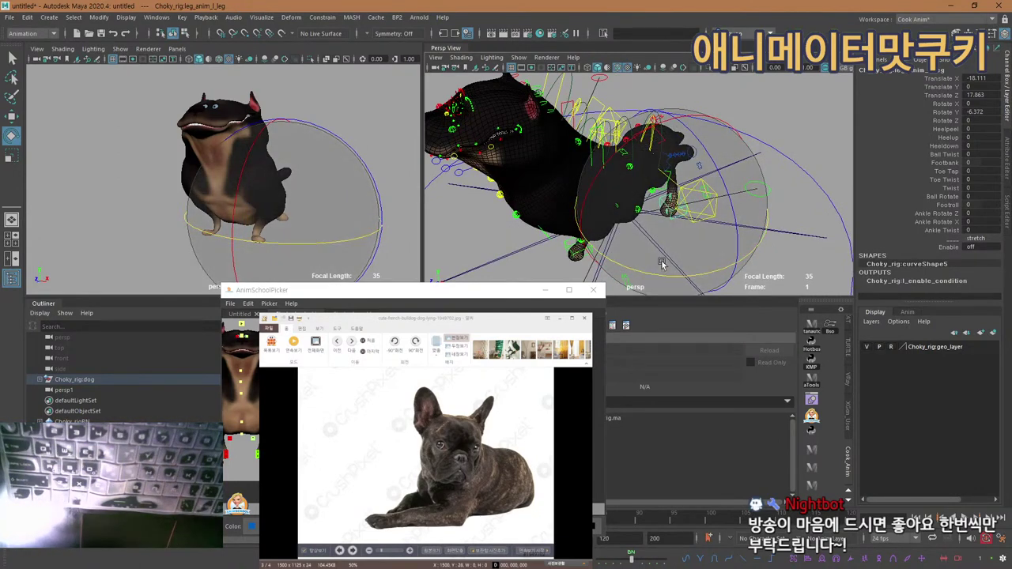
alt+drag(655, 265, 669, 178)
key(w)
Rotate leg_anim_pelvis to Rotate X -63.346 and Rotate Y 27.109, and shrink the reference photo window further.
click(241, 421)
key(e)
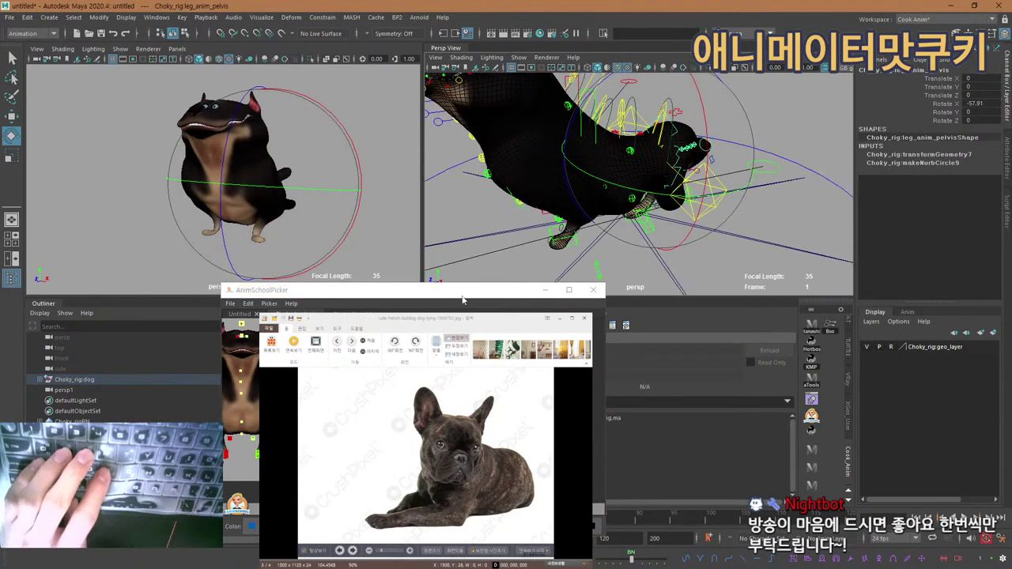
alt+drag(623, 155, 630, 180)
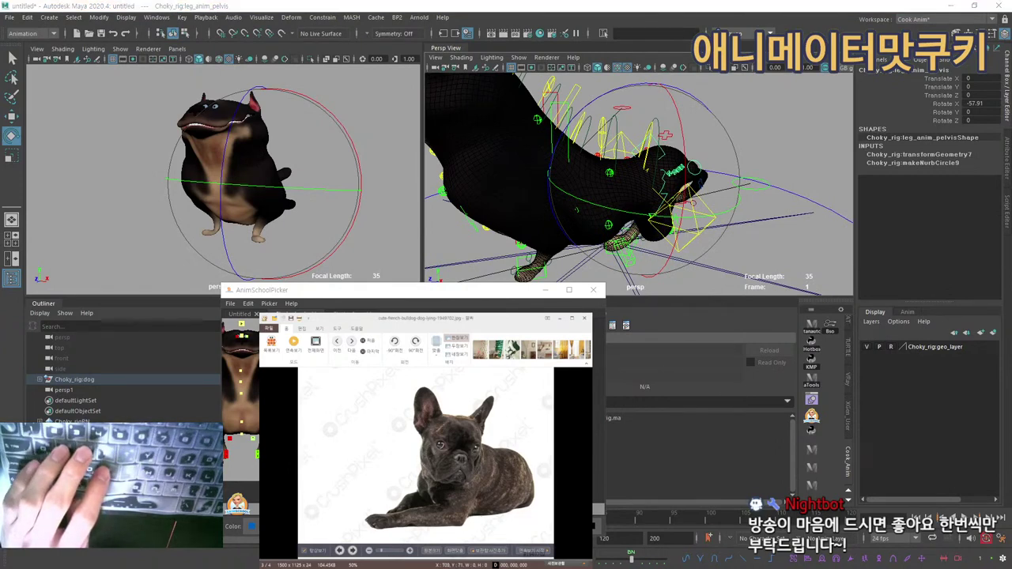
drag(592, 568, 531, 546)
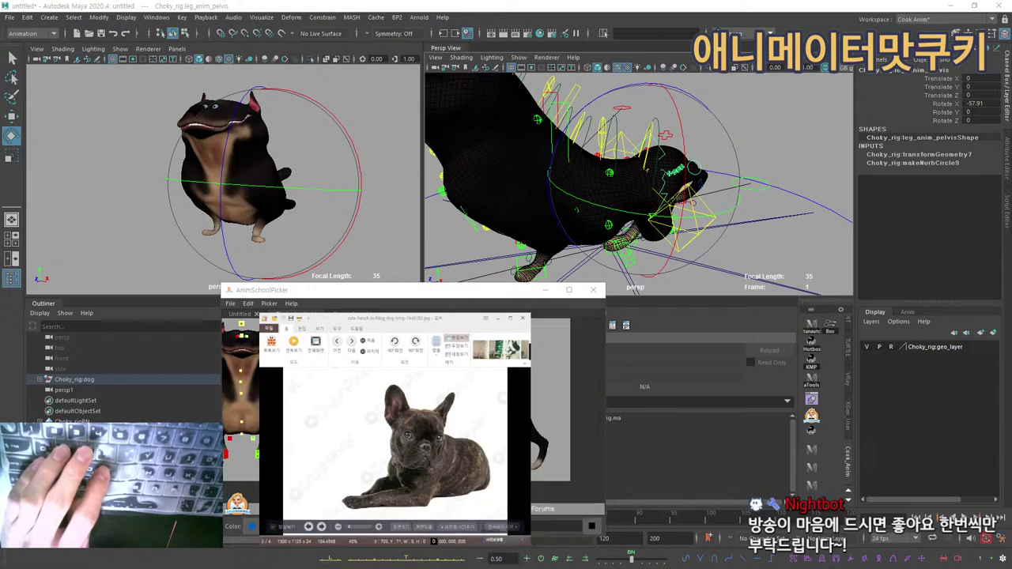
drag(660, 126, 634, 192)
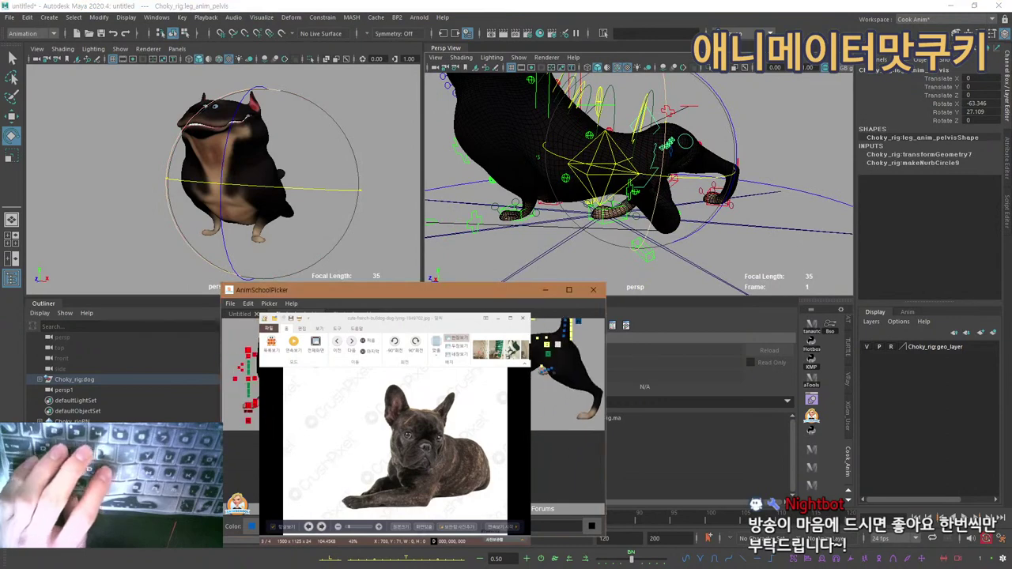
Try to move the left hind leg's pole vector control leg_anim_l_pv_leg and undo the move.
click(643, 249)
key(w)
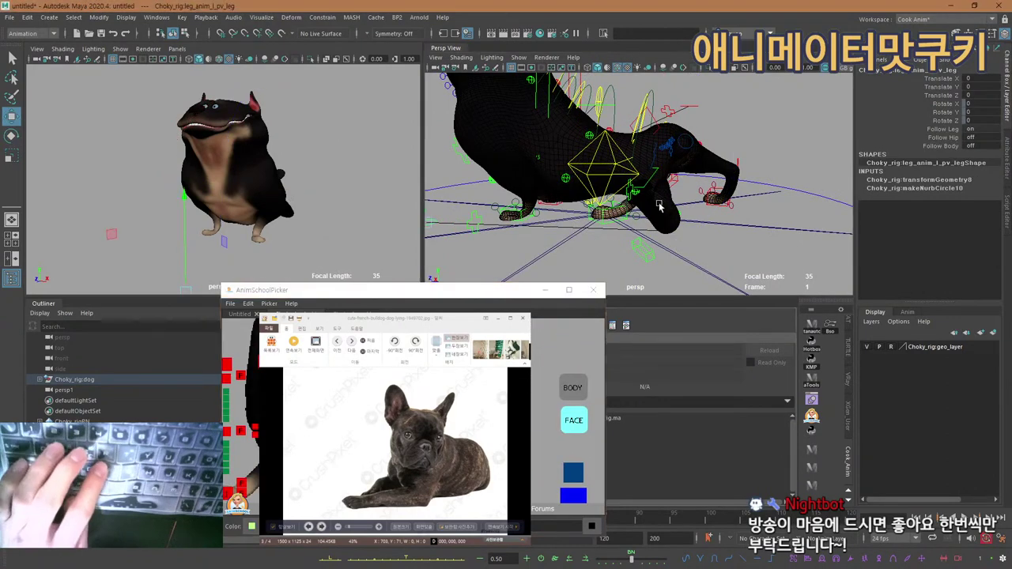
alt+drag(664, 207, 678, 246)
alt+right_drag(678, 247, 536, 215)
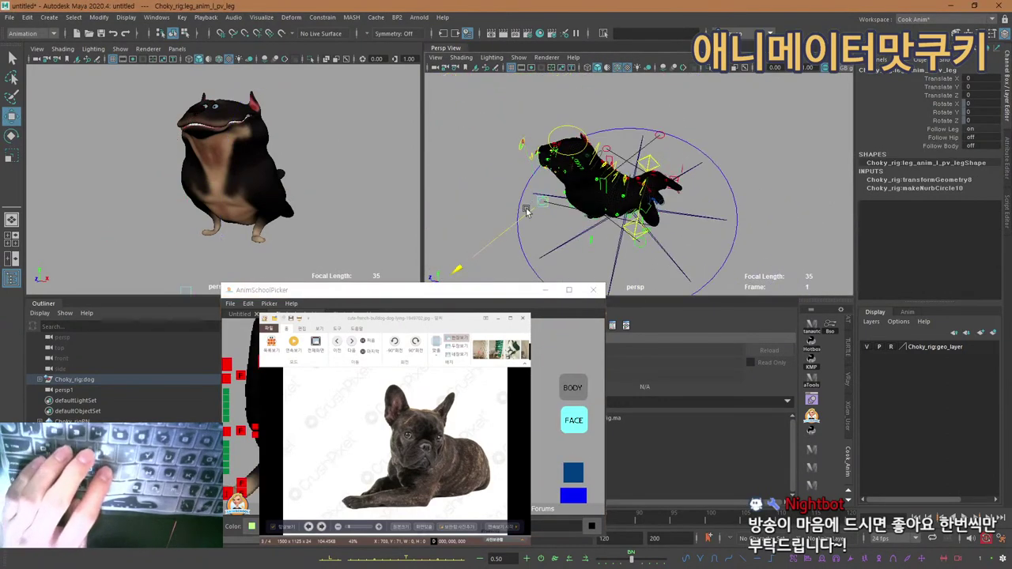
drag(527, 211, 551, 182)
drag(527, 264, 492, 276)
key(ctrl+z)
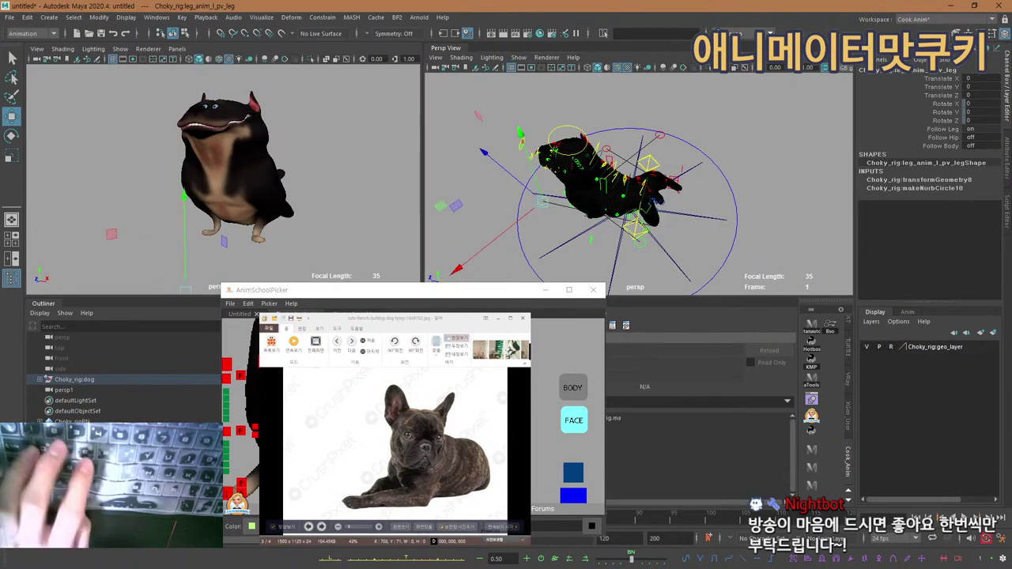
scroll(558, 419, up, 4)
click(536, 357)
key(e)
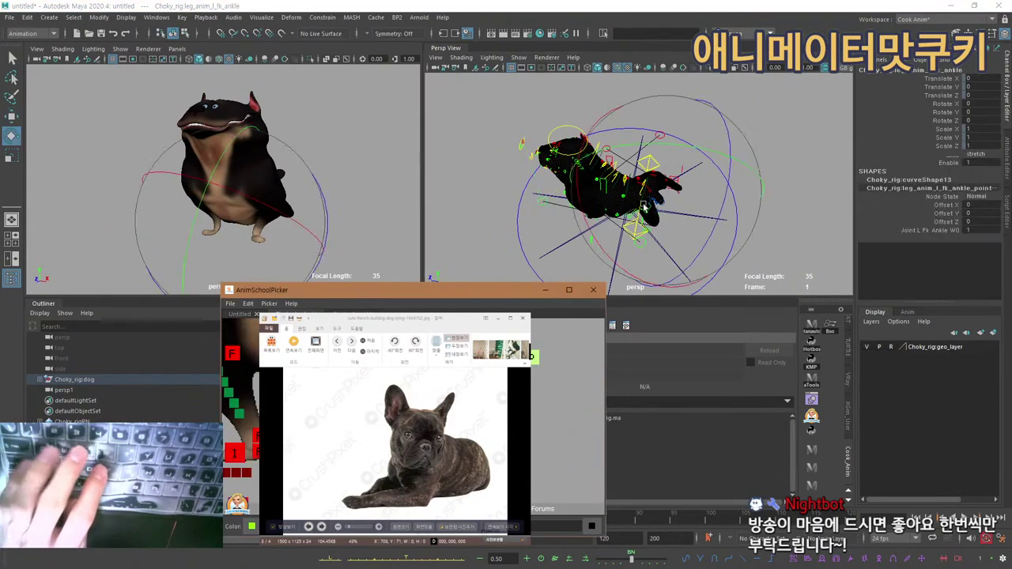
alt+right_drag(632, 212, 699, 218)
alt+drag(700, 218, 608, 203)
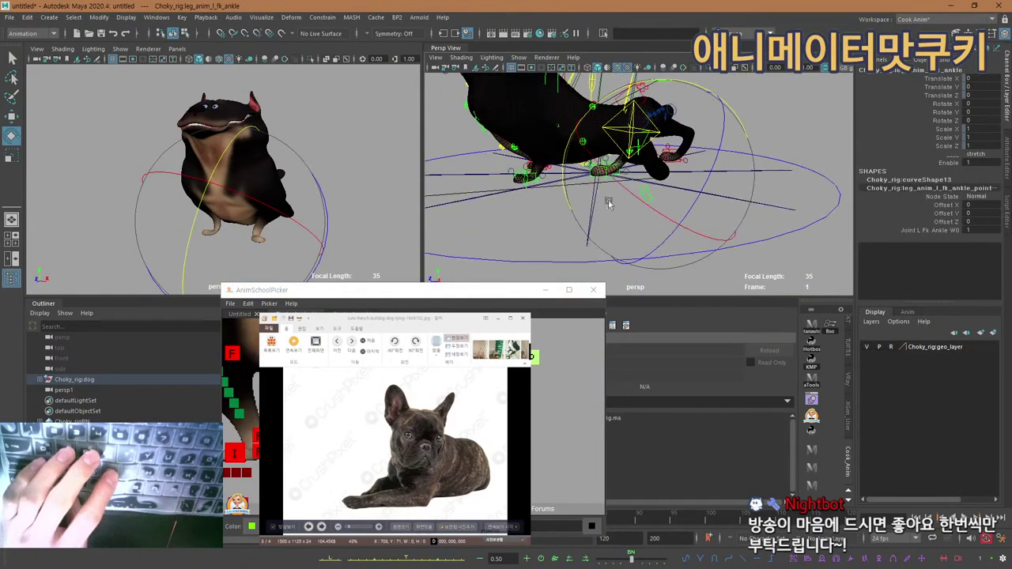
click(238, 414)
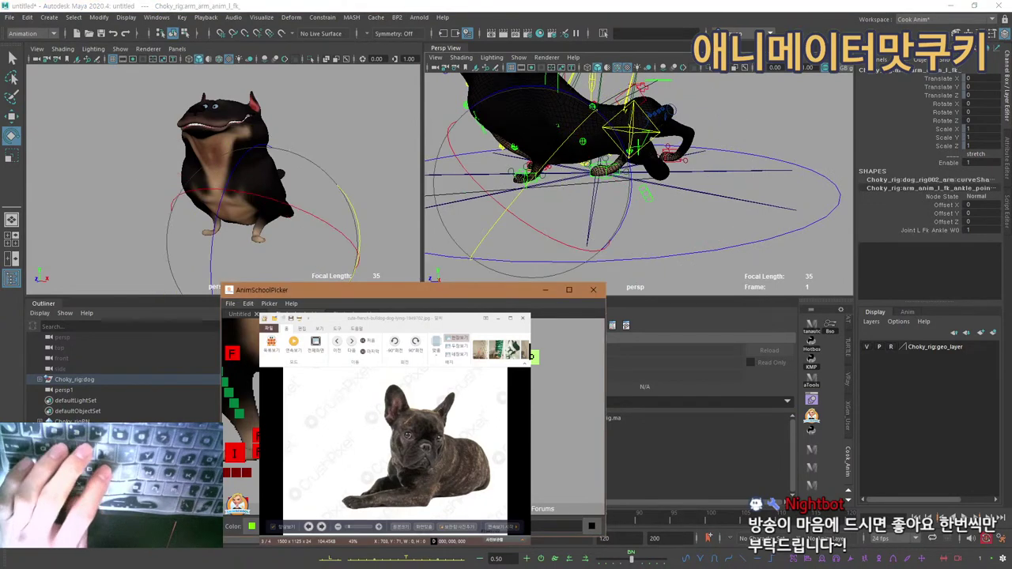
scroll(239, 414, down, 5)
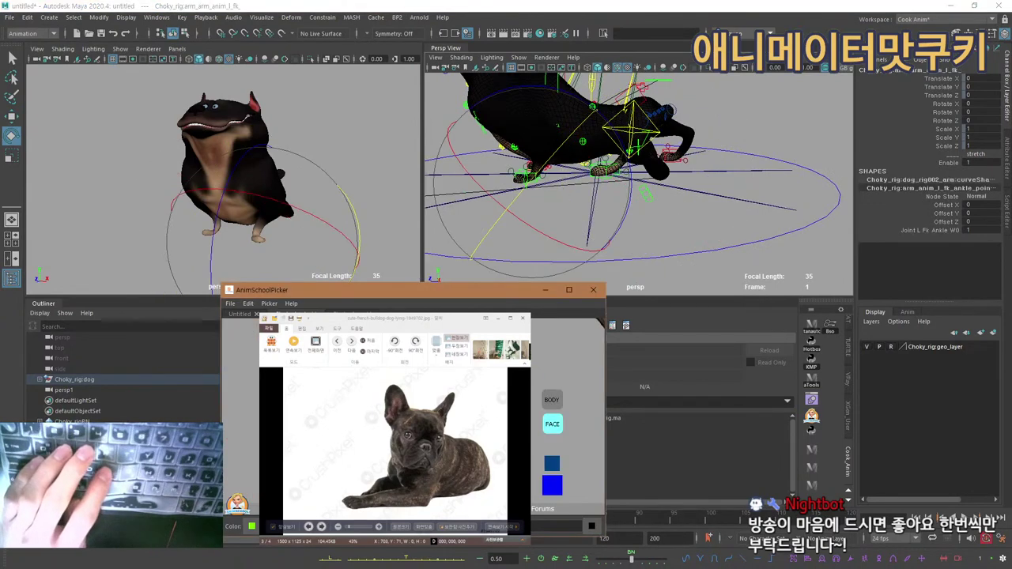
key(w)
alt+drag(565, 227, 578, 182)
key(q)
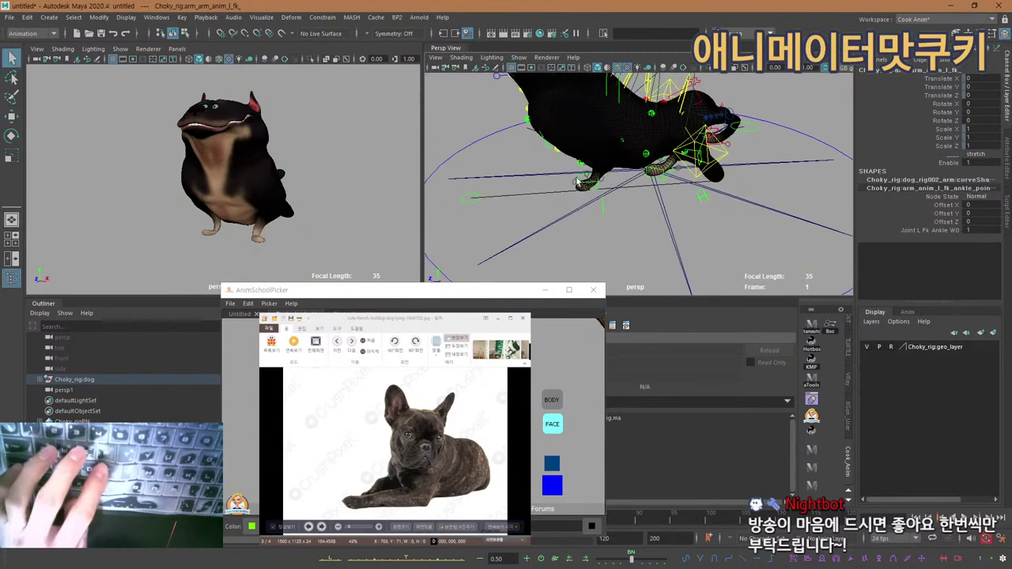
Move the left front foot control arm_anim_l_arm forward to Translate Z 19.34.
click(578, 181)
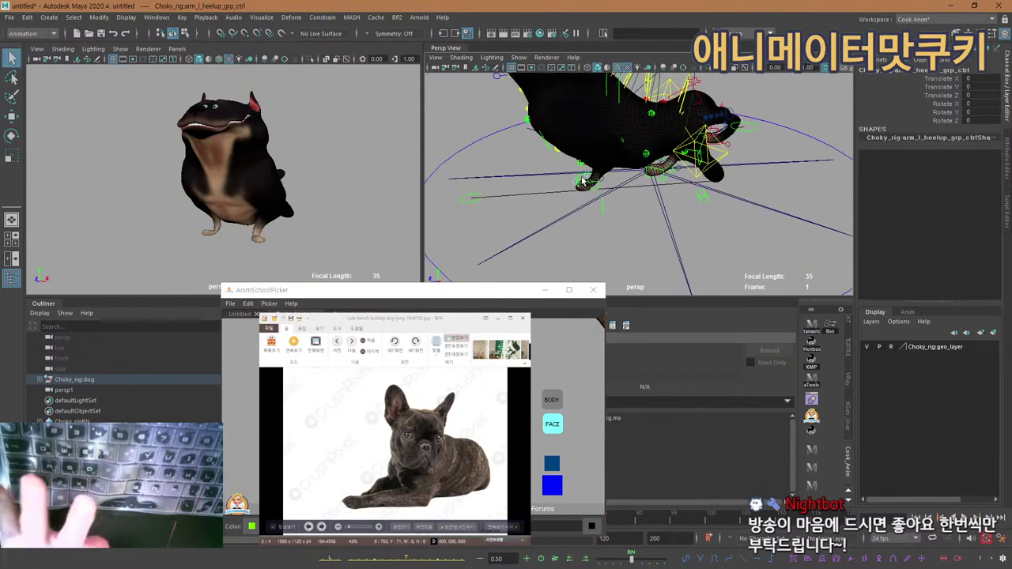
key(w)
alt+middle_drag(508, 195, 536, 199)
alt+right_drag(536, 199, 571, 204)
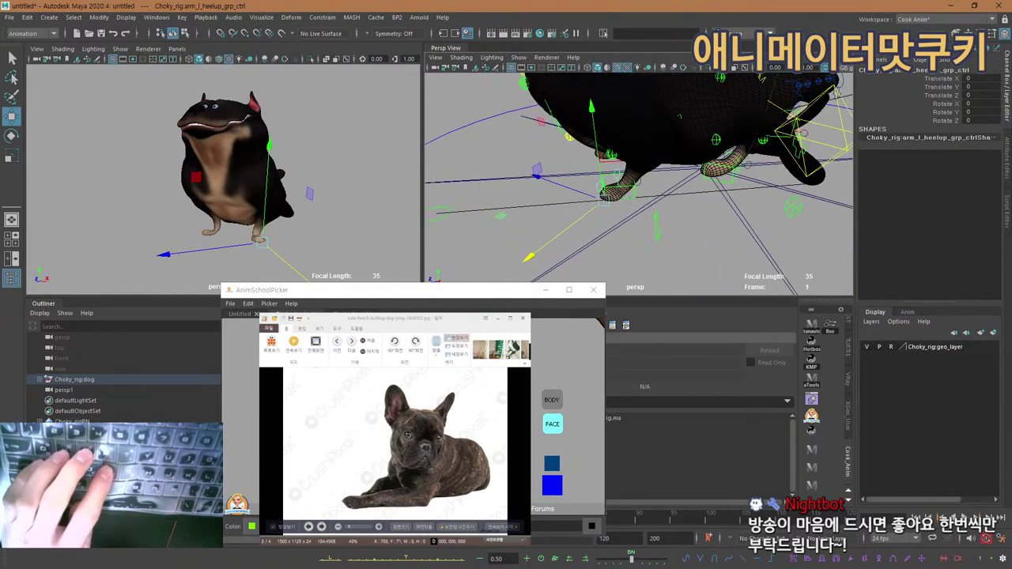
click(552, 400)
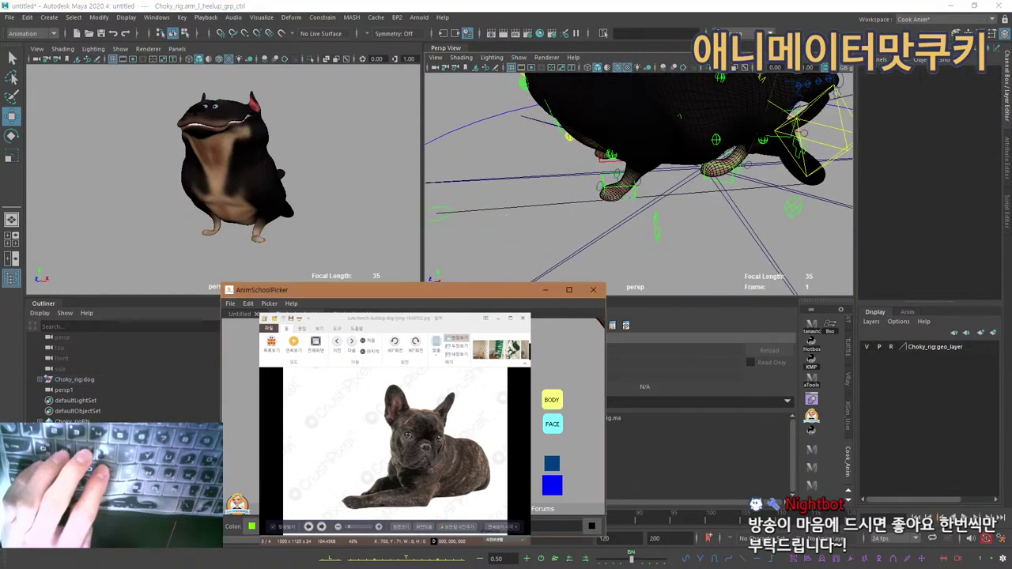
click(633, 192)
drag(581, 187, 648, 250)
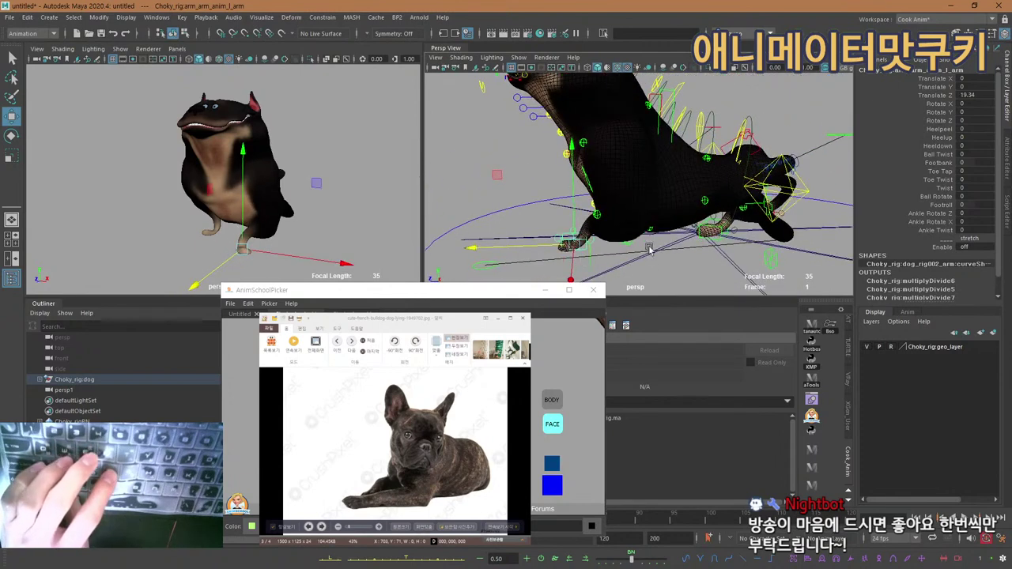
Rotate the left shoulder control arm_anim_l_ilum to Rotate Y -26.376, then turn it further about a second axis.
click(554, 234)
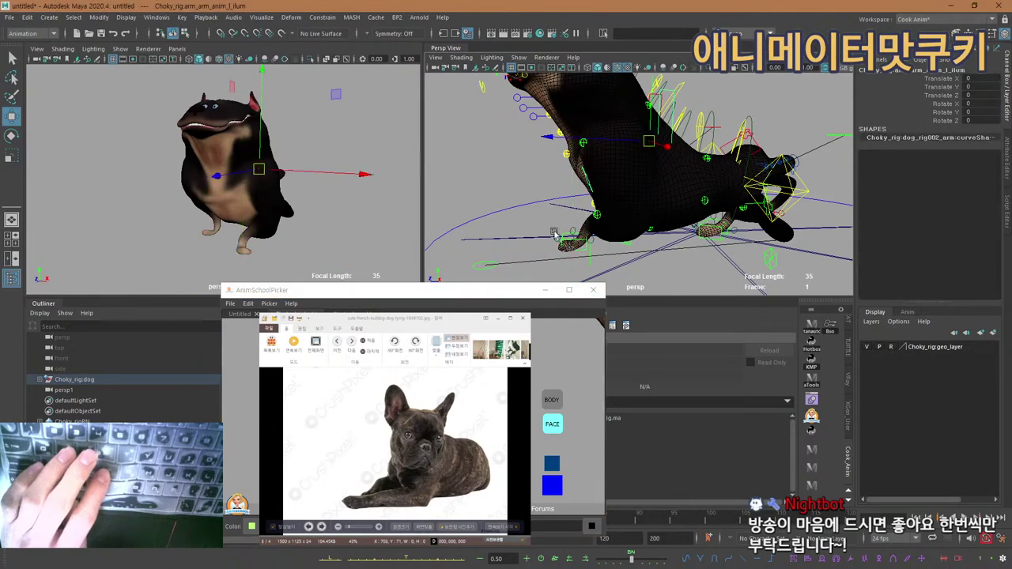
key(e)
drag(671, 157, 594, 154)
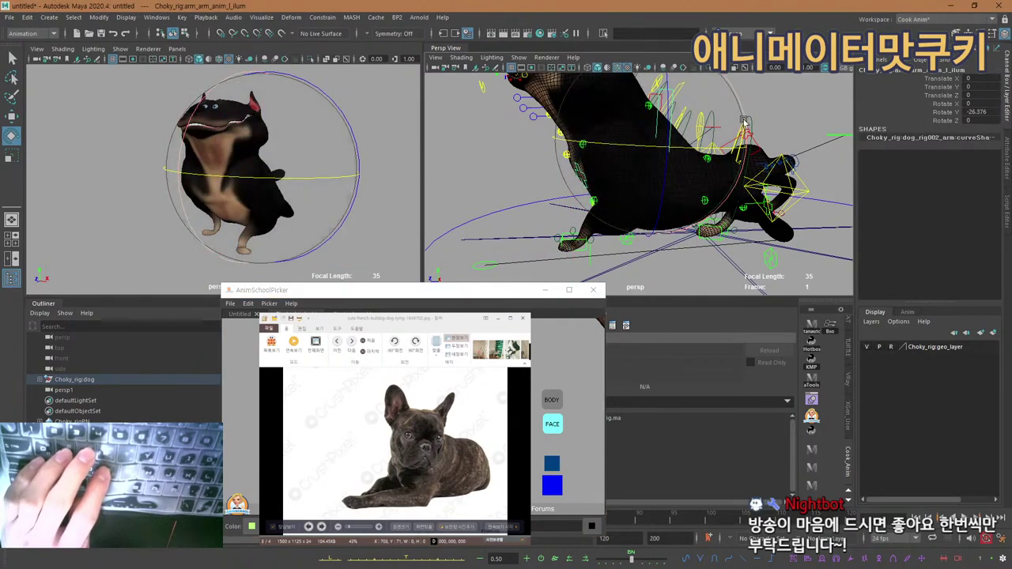
drag(749, 147, 746, 169)
Move the left front foot control arm_anim_l_arm inward and forward to Translate X -11.907 and Translate Z 29.047.
click(532, 218)
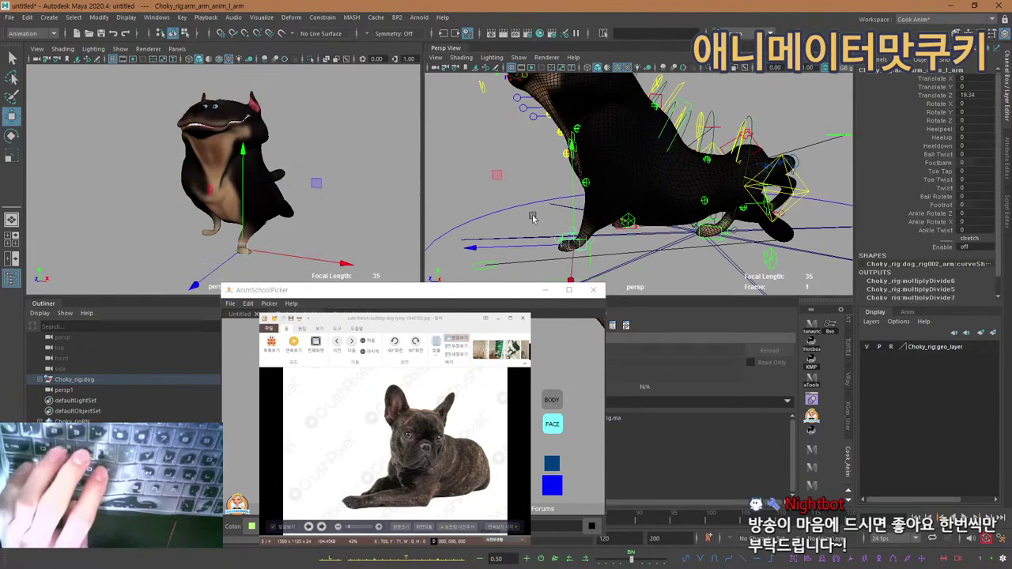
alt+drag(532, 217, 583, 255)
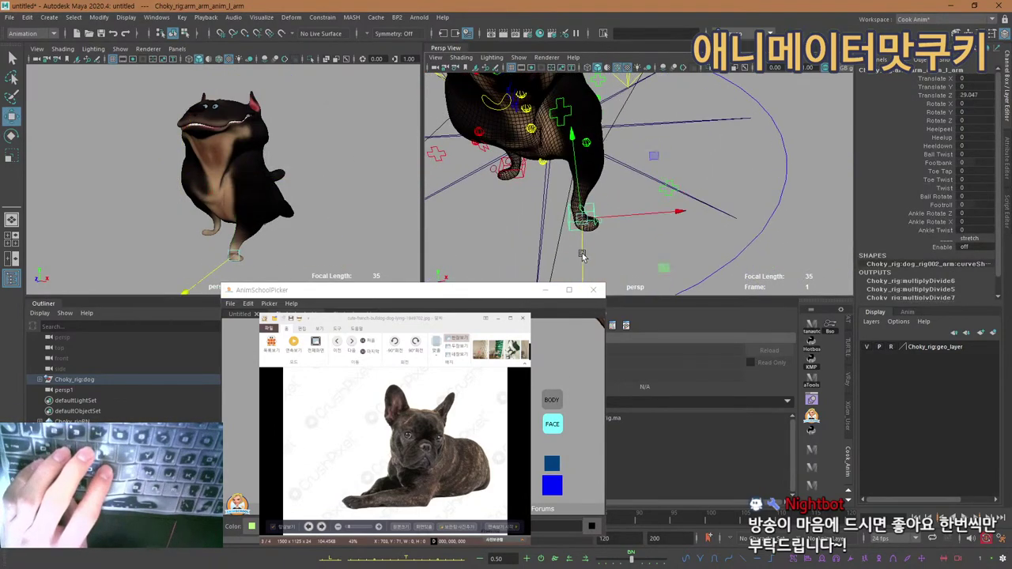
drag(602, 221, 565, 253)
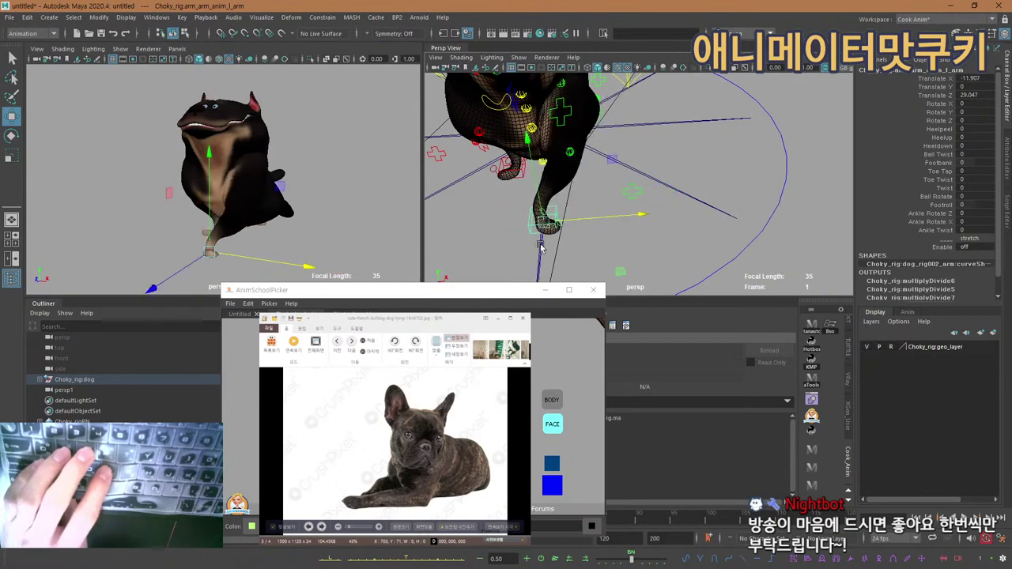
Turn the left front foot control arm_anim_l_arm to Rotate Y -82.806.
key(e)
alt+middle_drag(575, 267, 599, 227)
drag(599, 257, 523, 228)
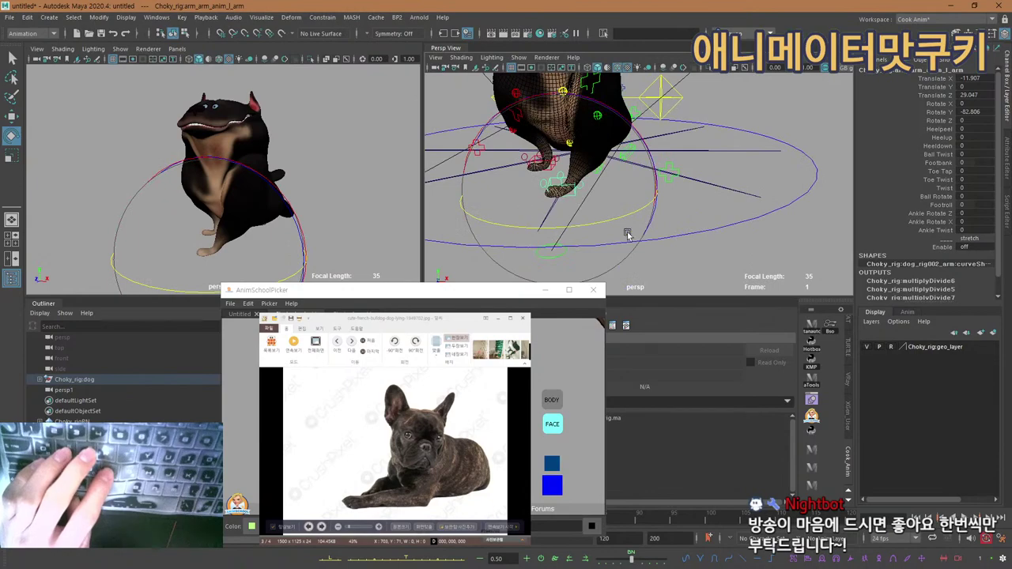
alt+drag(626, 235, 518, 180)
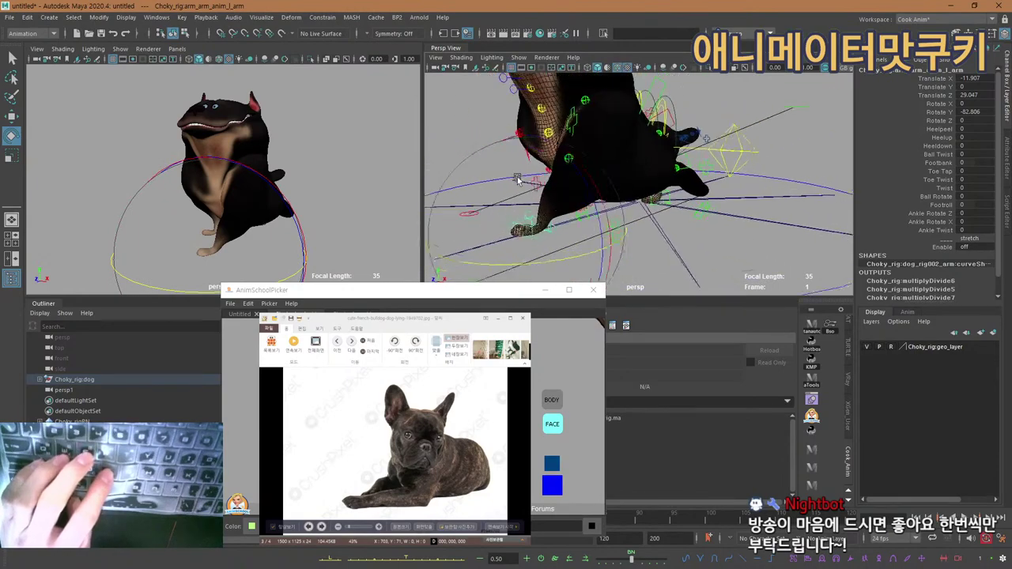
scroll(518, 180, down, 5)
click(551, 400)
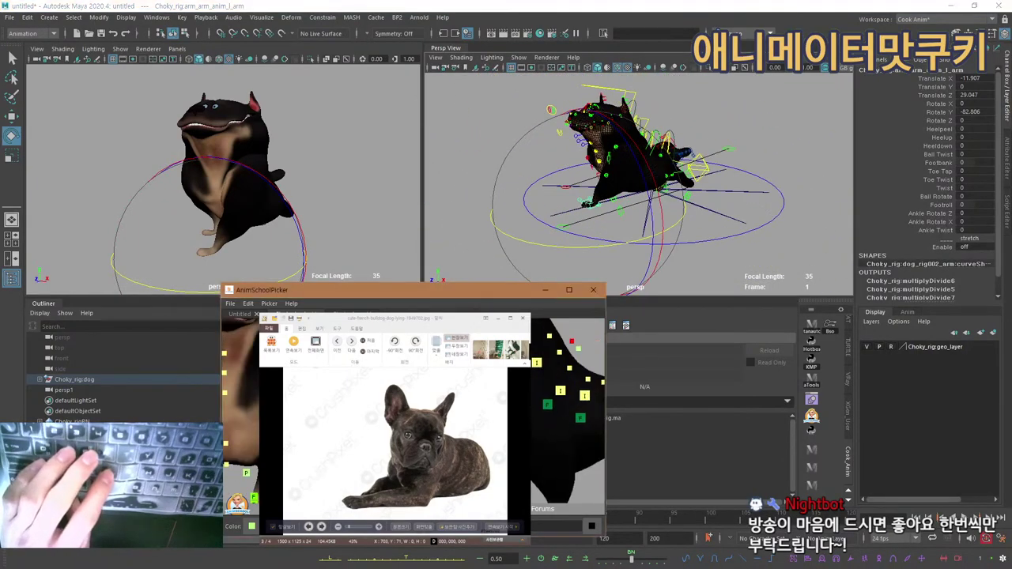
alt+middle_drag(569, 411, 545, 438)
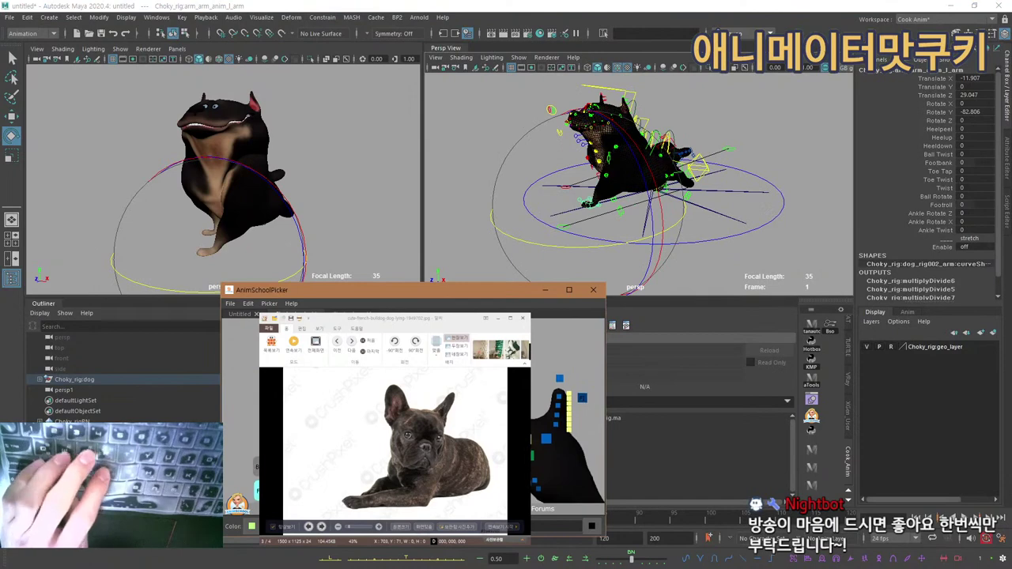
click(546, 437)
key(w)
scroll(613, 189, up, 3)
alt+drag(613, 190, 603, 149)
key(ctrl+z)
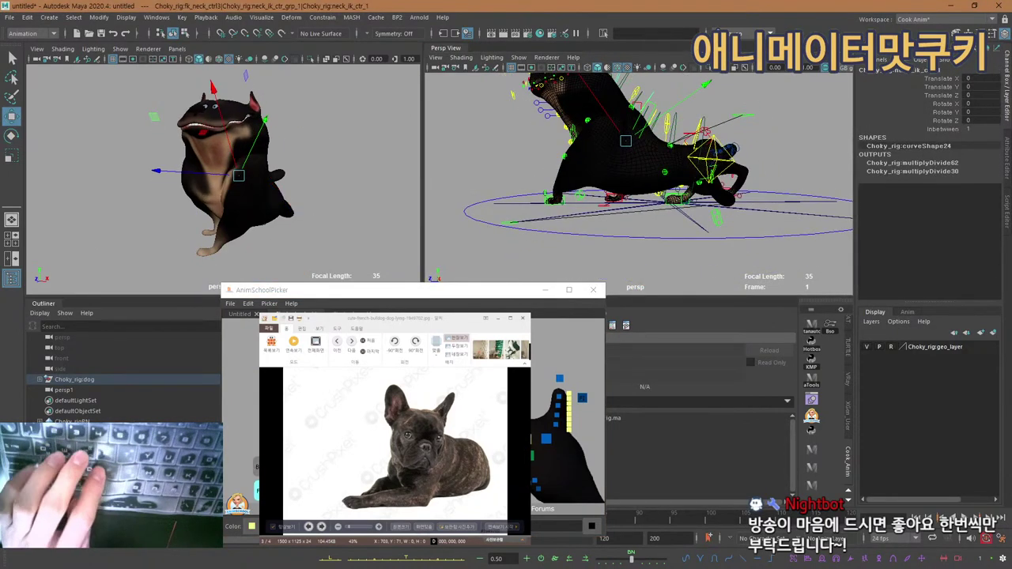
Lower the dog's body by moving root_ctrl to Translate Y -24.684.
click(557, 415)
click(558, 398)
key(e)
key(w)
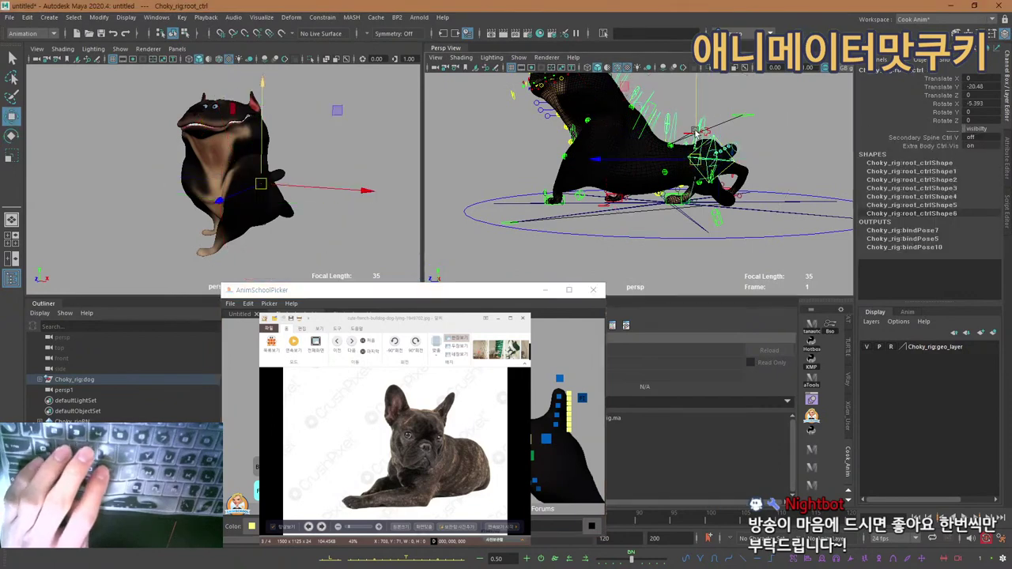
drag(696, 133, 697, 146)
Shift the left hind knee control leg_l_stretchy_knee_ctrl to Translate Y -2.007.
alt+middle_drag(563, 453, 731, 458)
scroll(559, 443, up, 2)
alt+middle_drag(560, 443, 655, 489)
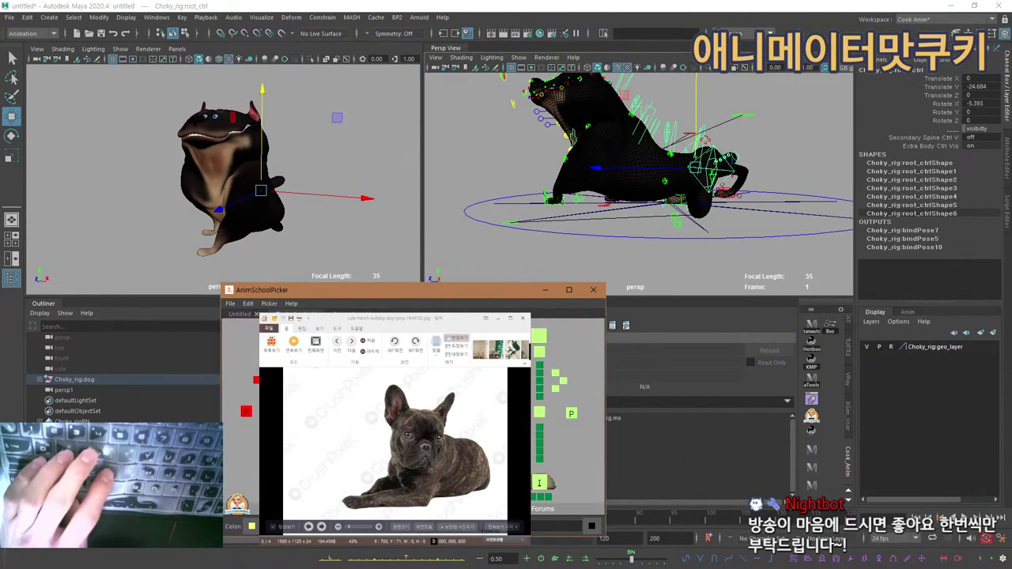
click(538, 482)
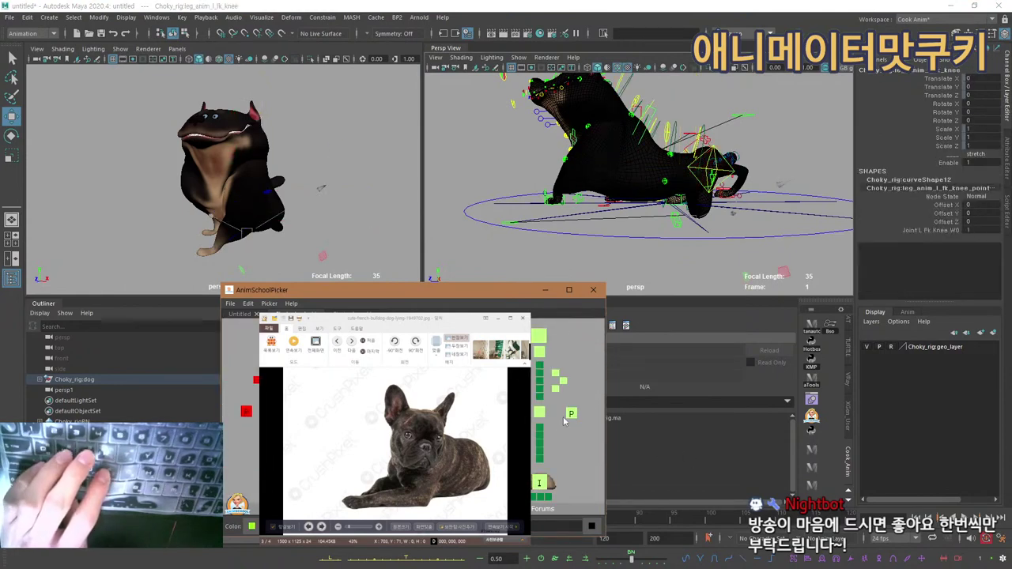
click(558, 424)
click(562, 381)
click(554, 382)
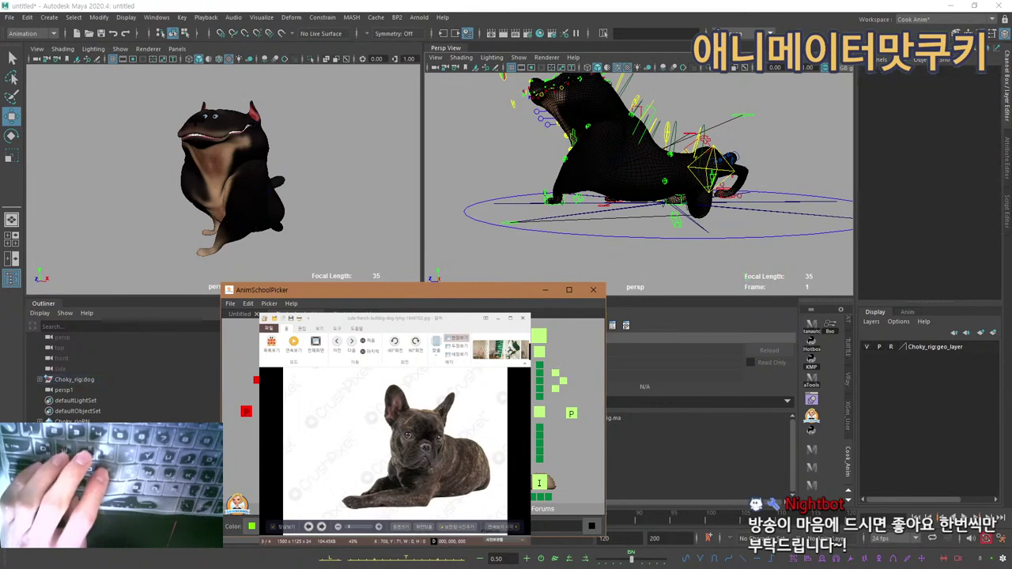
click(562, 381)
click(538, 412)
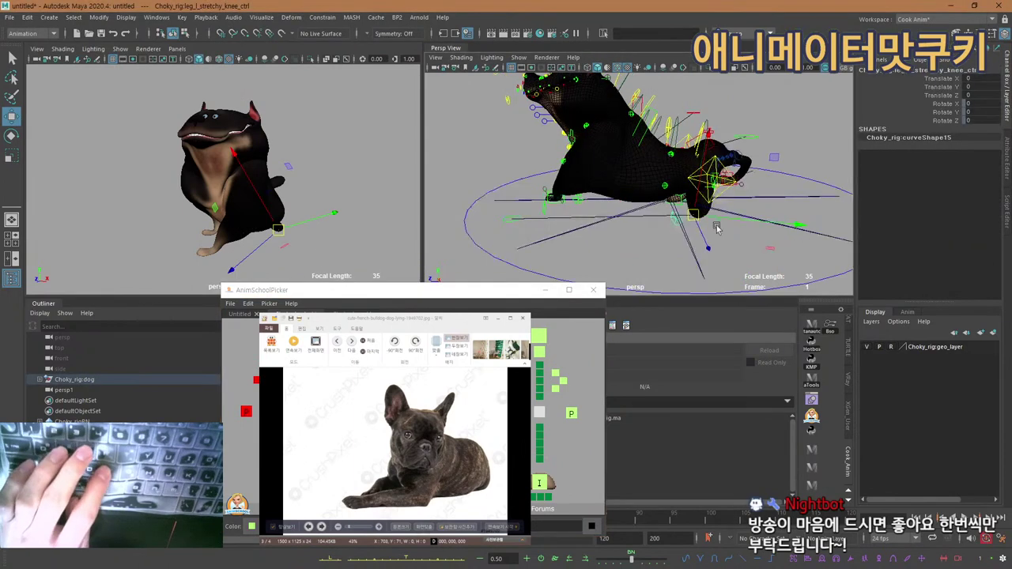
drag(688, 213, 676, 215)
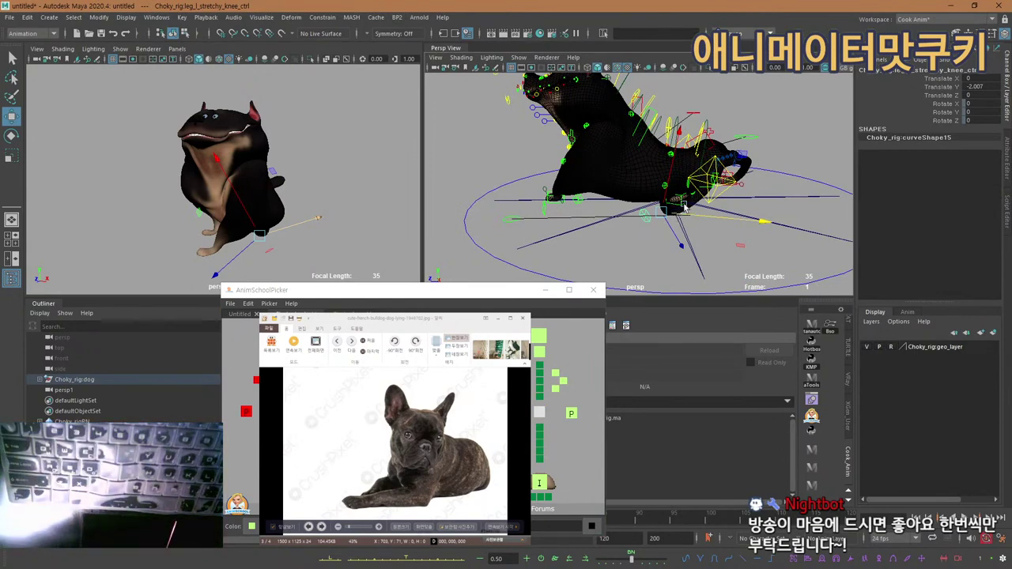
Move the left hind knee control leg_l_stretchy_knee_ctrl to Translate X 1.541 so the knee rests at floor level.
alt+drag(718, 141, 664, 94)
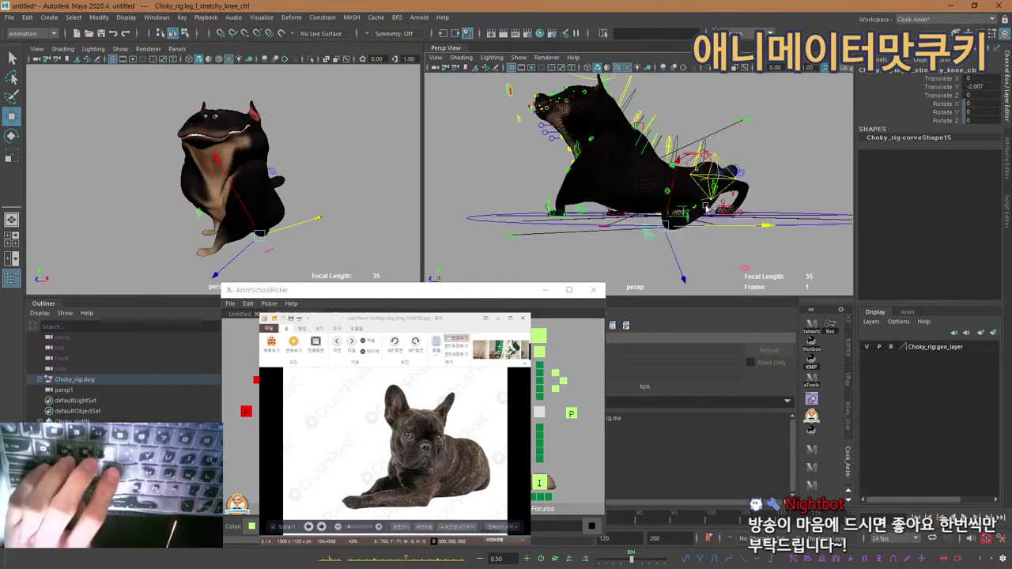
alt+right_drag(663, 94, 633, 209)
alt+drag(632, 208, 600, 199)
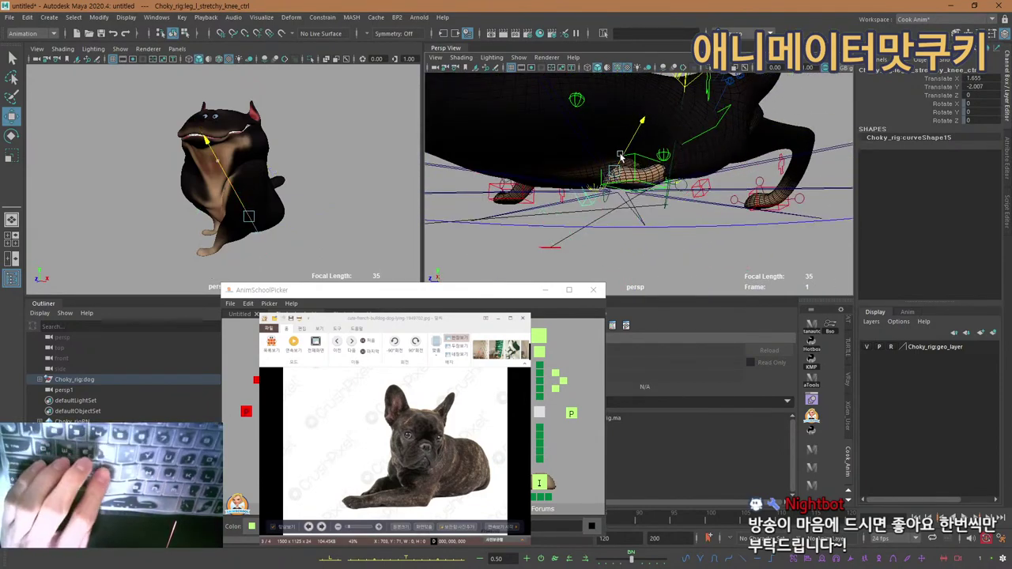
alt+drag(633, 163, 611, 230)
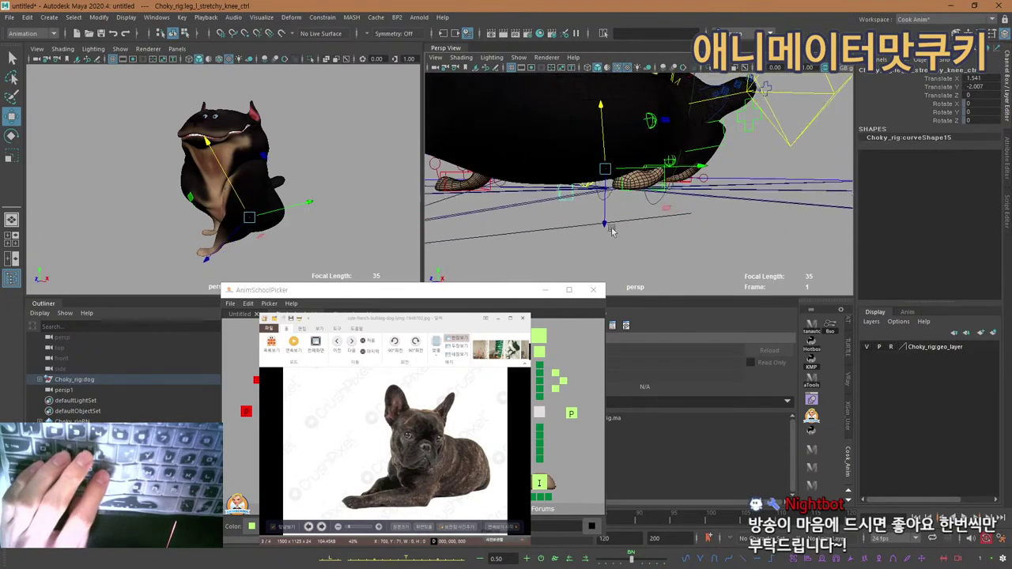
Set the left hind foot control leg_anim_l_leg to Translate X -41.482, Rotate Y -45.624 and Rotate Z -74.683.
click(679, 176)
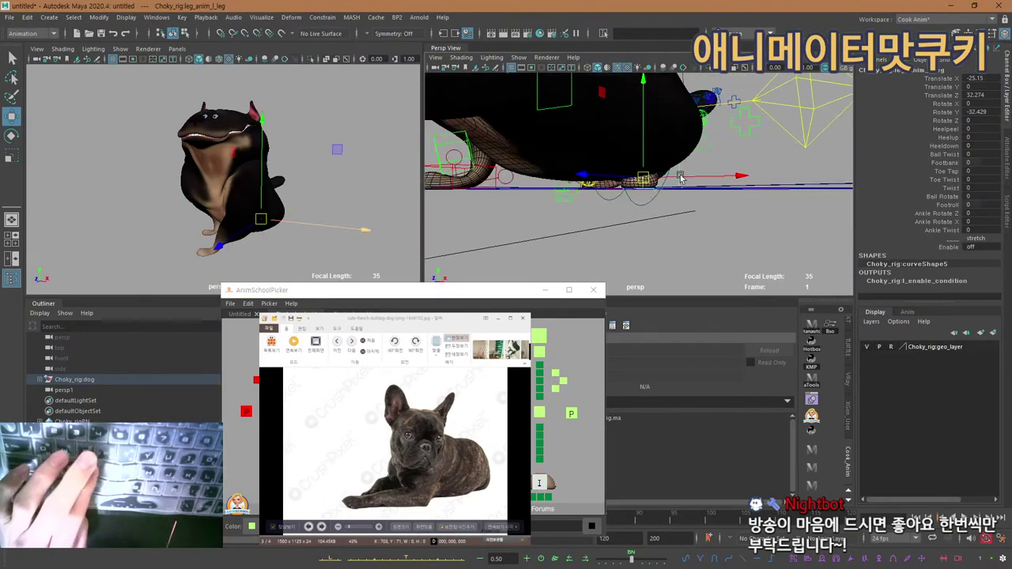
alt+drag(598, 182, 598, 241)
key(e)
drag(529, 267, 541, 240)
key(w)
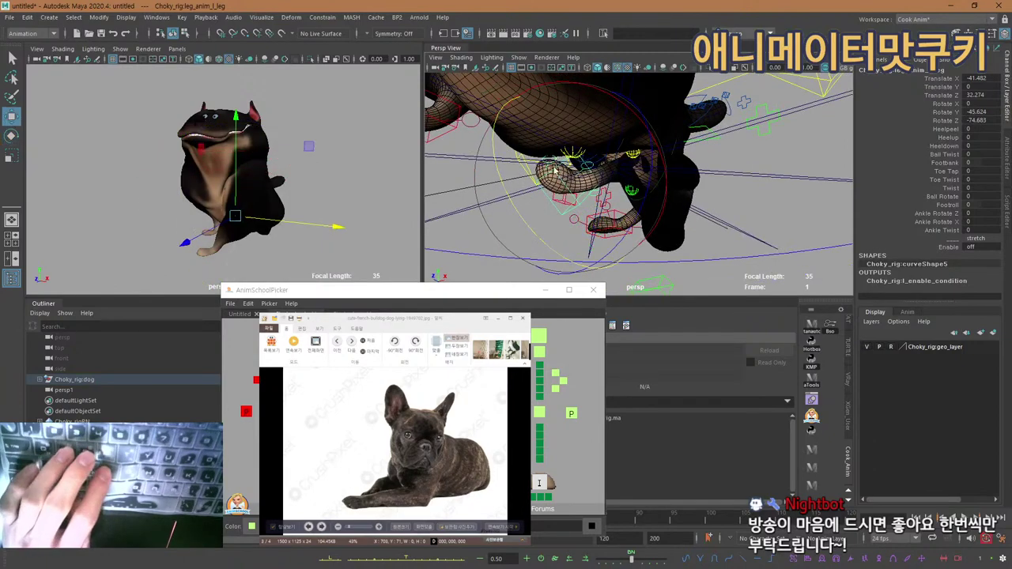
Move the left hind foot control leg_anim_l_leg farther under the body to Translate X -50.717 and Translate Y 1.701.
alt+drag(554, 190, 568, 147)
alt+drag(568, 147, 641, 167)
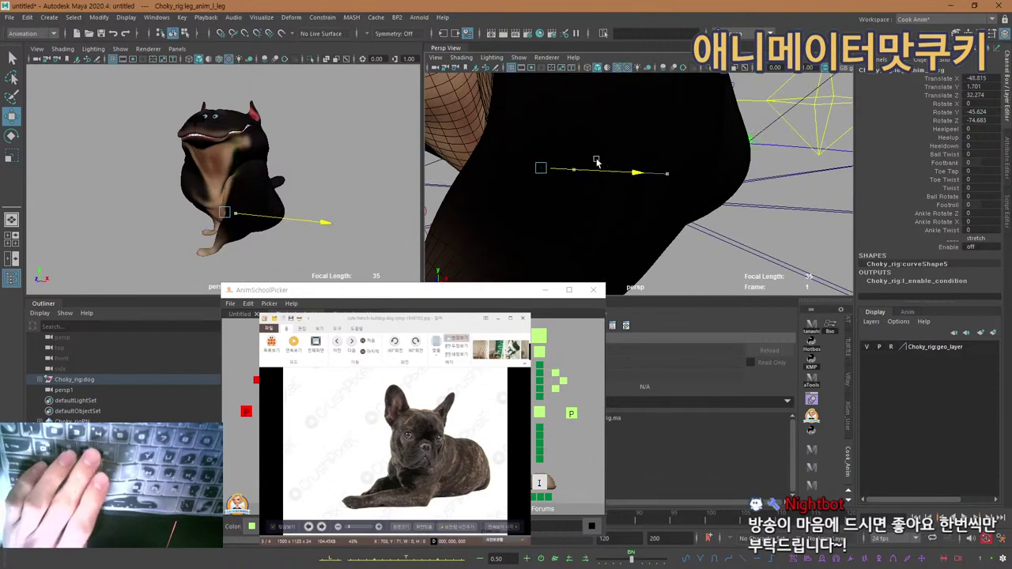
alt+drag(677, 204, 605, 178)
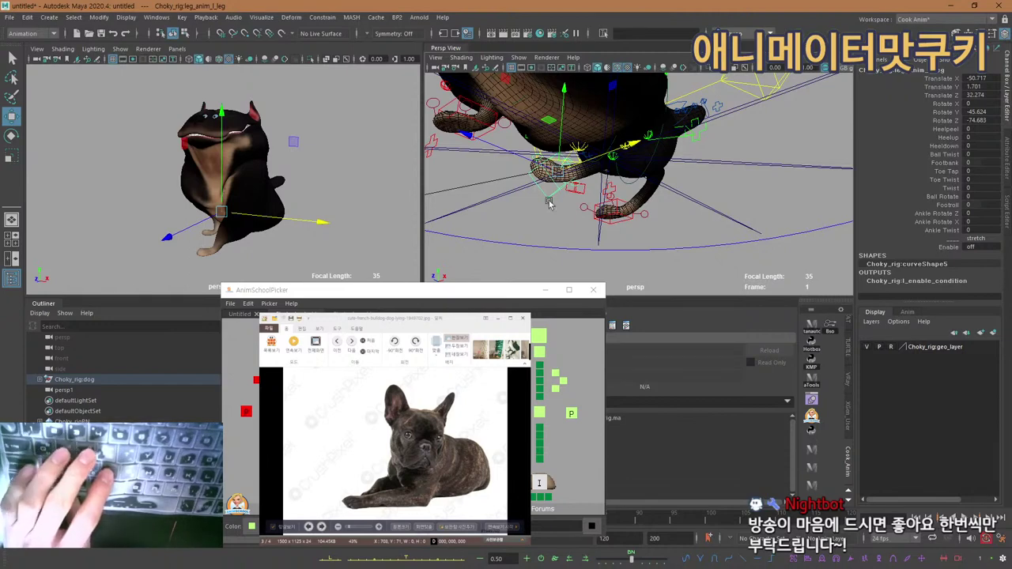
Move the left hind leg's pole vector control leg_anim_l_pv_leg to Translate X 22.111.
middle_drag(539, 482, 534, 498)
click(537, 431)
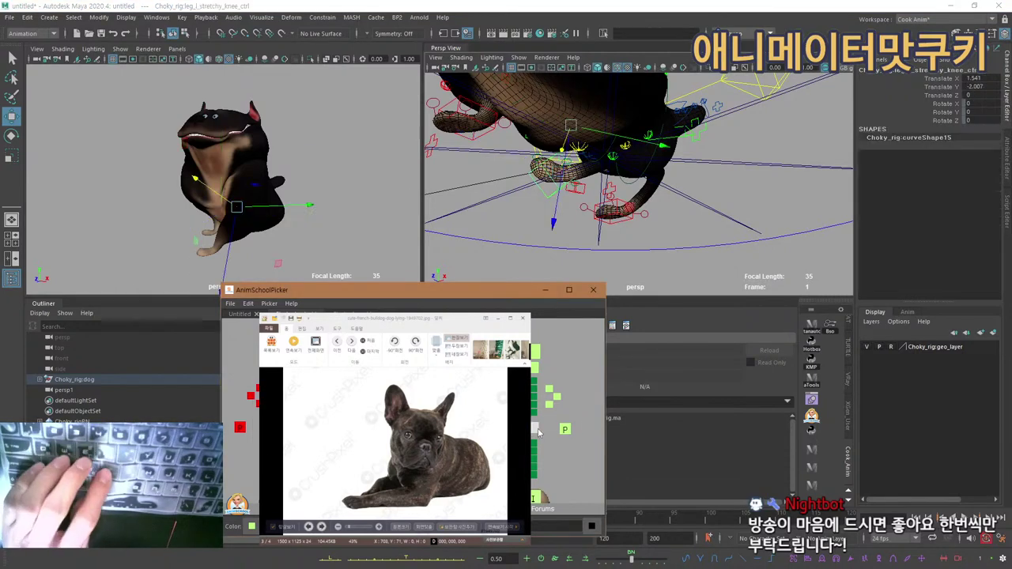
click(591, 243)
alt+right_drag(599, 204, 502, 124)
alt+drag(502, 124, 578, 125)
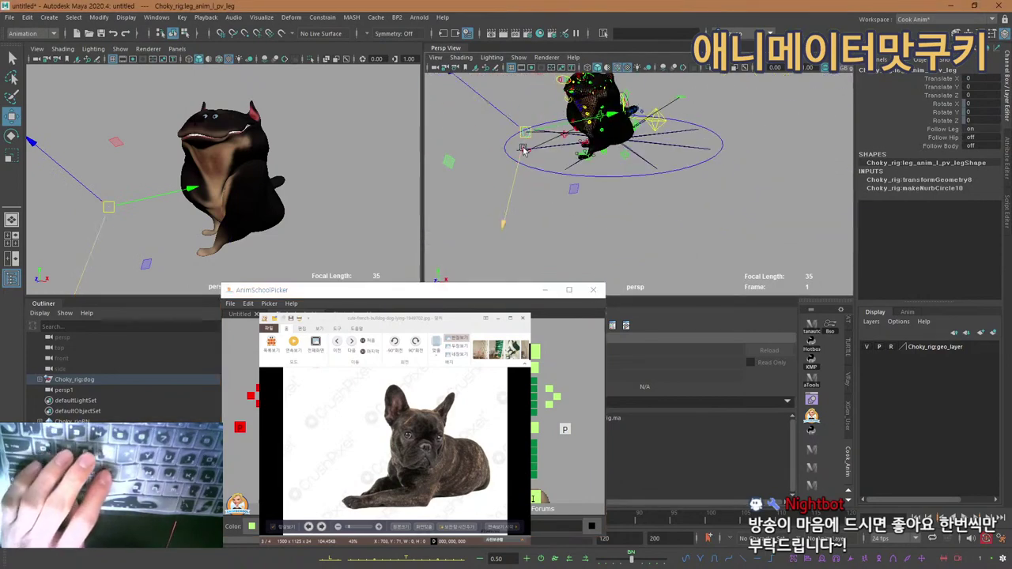
alt+right_drag(534, 157, 643, 156)
alt+middle_drag(632, 79, 576, 190)
alt+drag(577, 190, 595, 173)
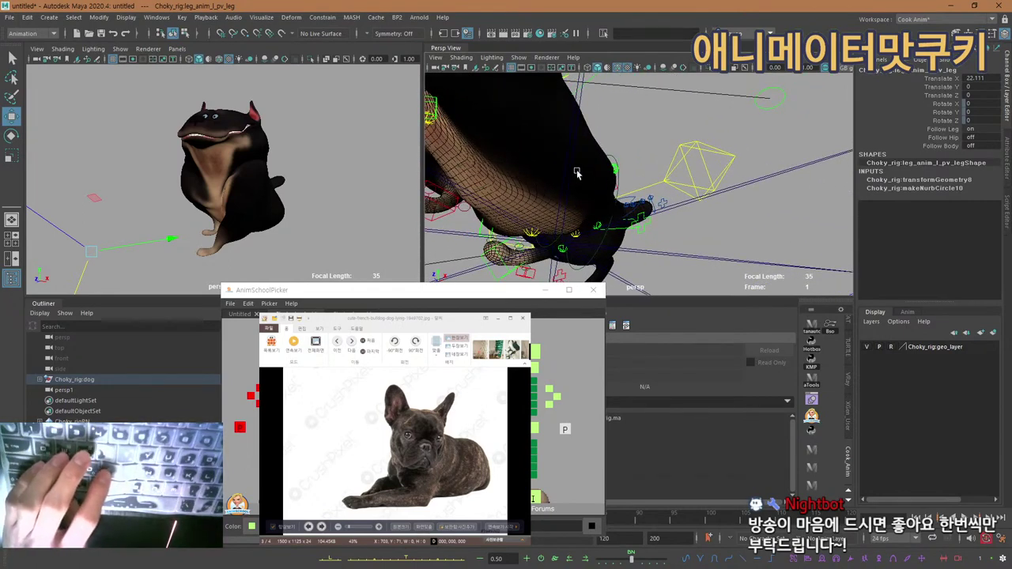
Select the tail base control tail_rotation_ctrl for rotation.
alt+drag(610, 170, 619, 241)
scroll(533, 498, up, 3)
alt+middle_drag(532, 499, 241, 458)
click(677, 181)
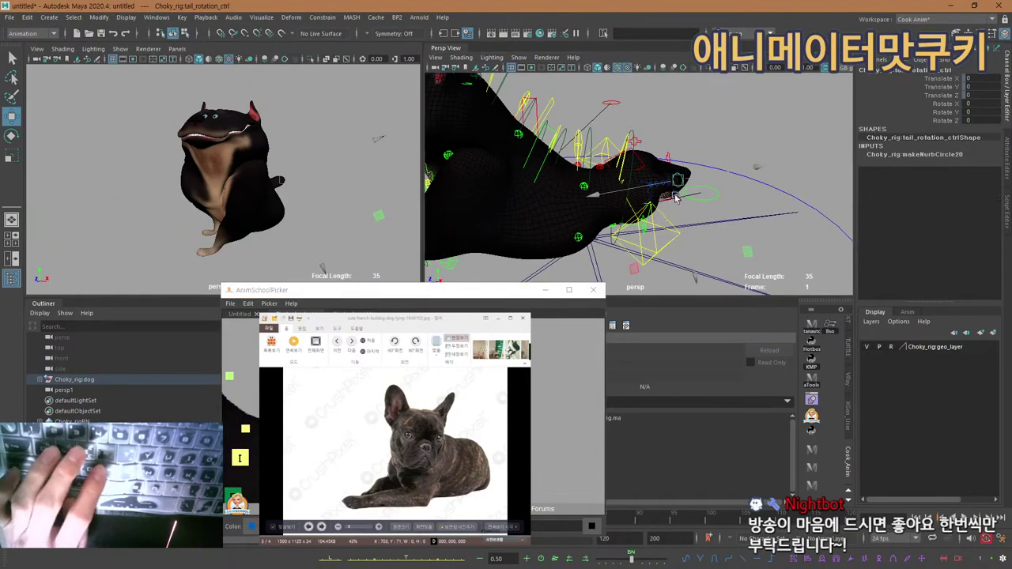
alt+drag(677, 181, 621, 178)
key(e)
Try rotating the tail control tail_rotation_ctrl about Y to -29.54, and to Rotate X -11.564 with Rotate Y -26.192.
scroll(728, 186, up, 4)
alt+drag(736, 172, 706, 152)
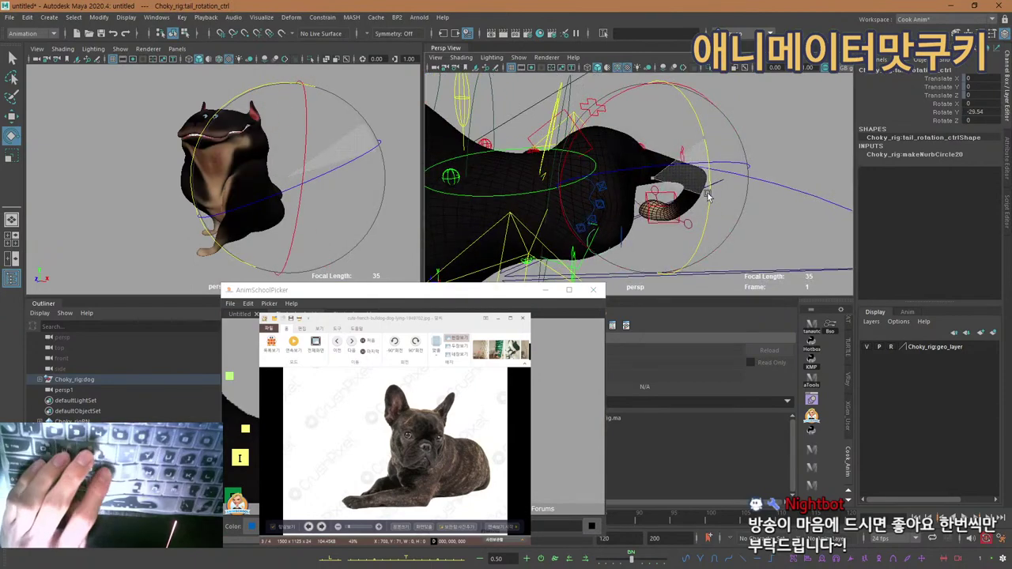
alt+drag(707, 195, 610, 203)
key(ctrl+z)
key(ctrl+z)
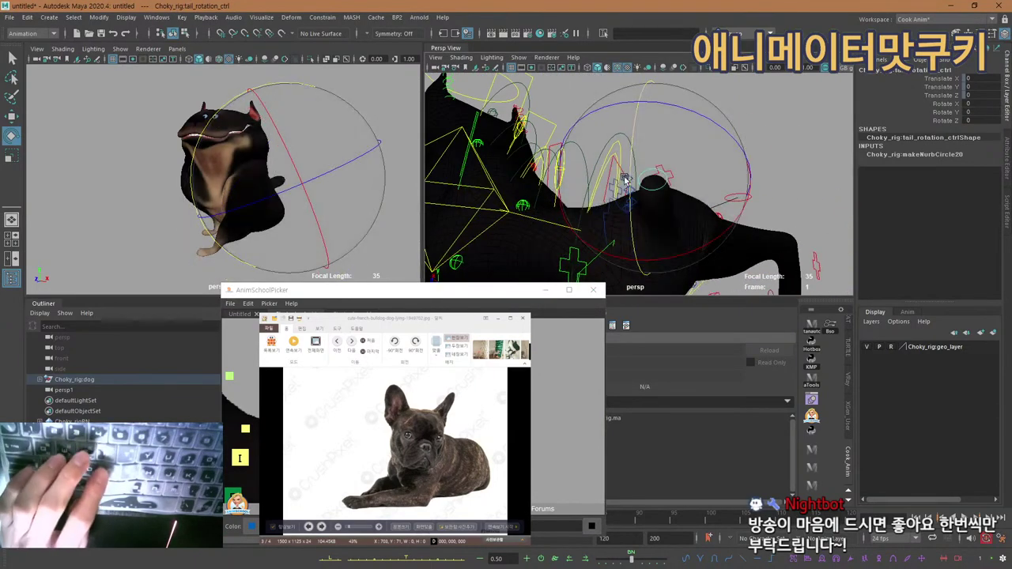
drag(645, 239, 641, 229)
alt+drag(683, 257, 619, 199)
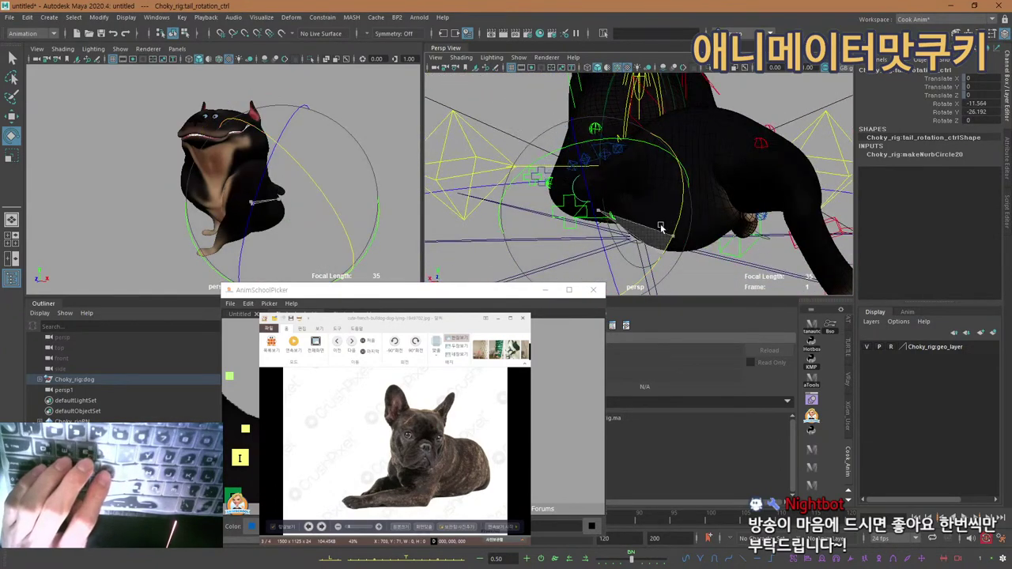
key(ctrl+z)
key(ctrl+z)
key(ctrl+z)
Bend the tail sideways by rotating tail_rotation_ctrl to Rotate Z -33.698.
alt+drag(648, 185, 682, 156)
alt+drag(682, 156, 669, 192)
alt+right_drag(669, 192, 595, 182)
alt+drag(596, 182, 528, 189)
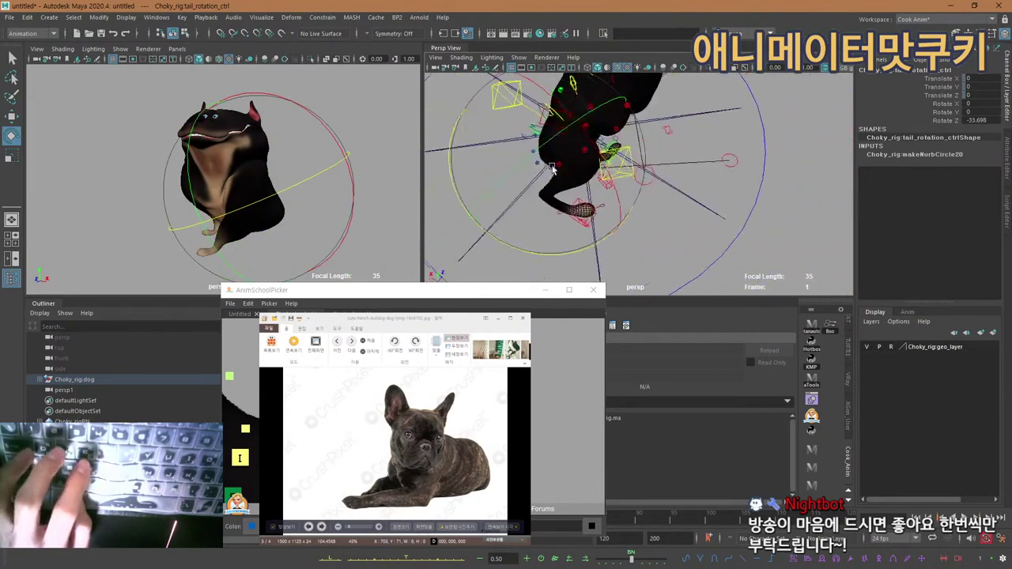
Move the right hind foot control leg_anim_r_leg to Translate X 13.845 and Translate Z 34.507.
alt+middle_drag(565, 464, 566, 328)
alt+middle_drag(553, 395, 759, 378)
alt+middle_drag(593, 384, 565, 384)
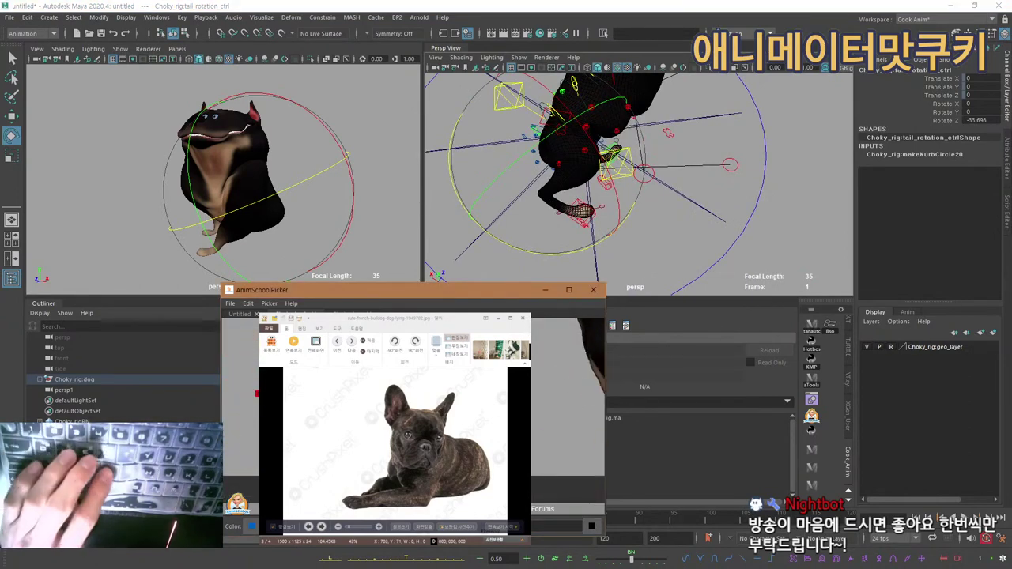
click(257, 393)
key(w)
alt+middle_drag(635, 186, 648, 164)
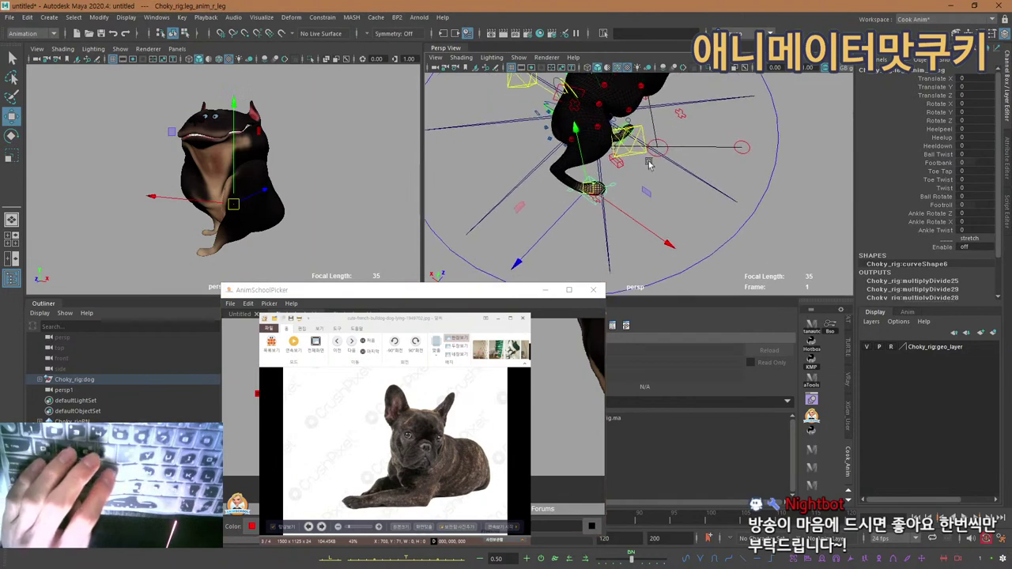
alt+drag(648, 163, 614, 194)
drag(641, 162, 622, 186)
Turn the right hind foot control leg_anim_r_leg to Rotate Y -39.01 and move it to Translate X 2.998 and Translate Z 47.824.
key(f)
alt+right_drag(692, 203, 255, 153)
alt+middle_drag(581, 170, 435, 192)
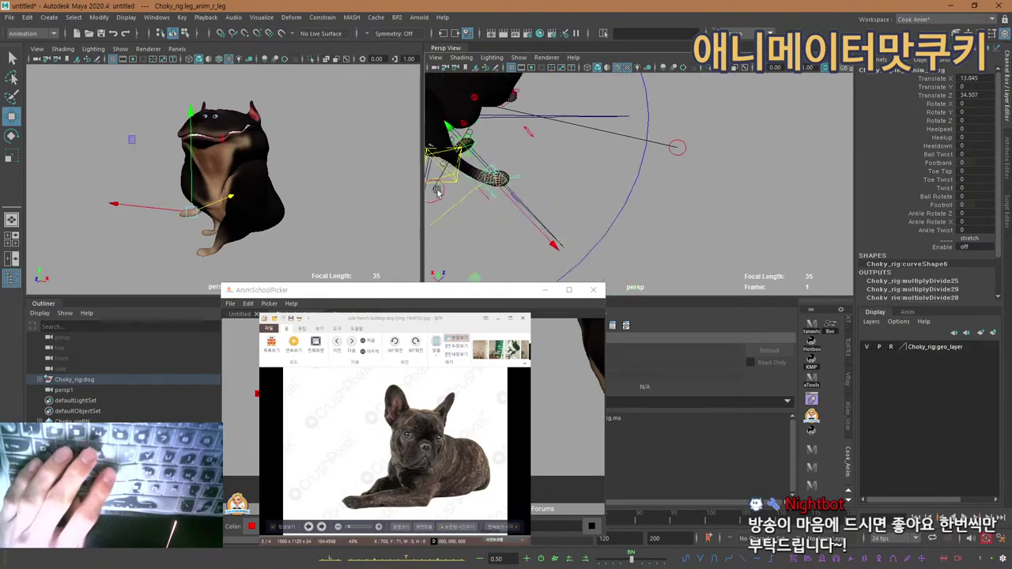
alt+drag(436, 192, 565, 163)
key(e)
alt+middle_drag(564, 162, 561, 212)
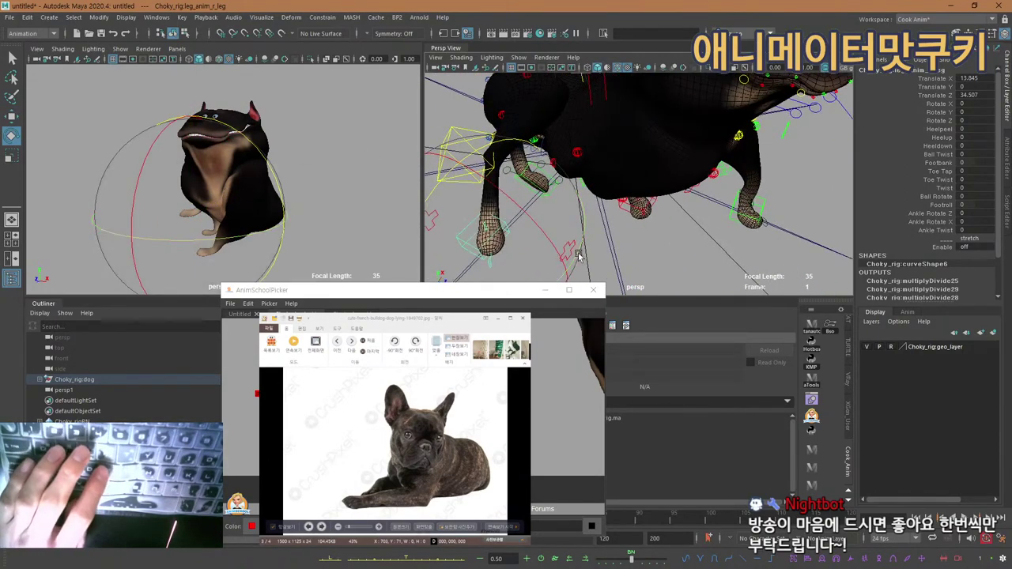
drag(597, 220, 572, 183)
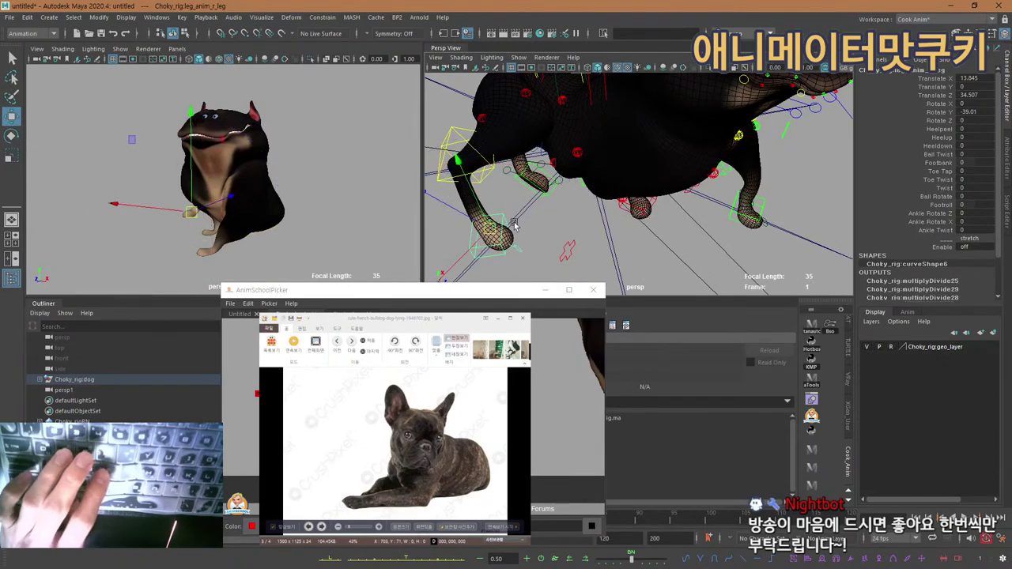
drag(502, 227, 511, 230)
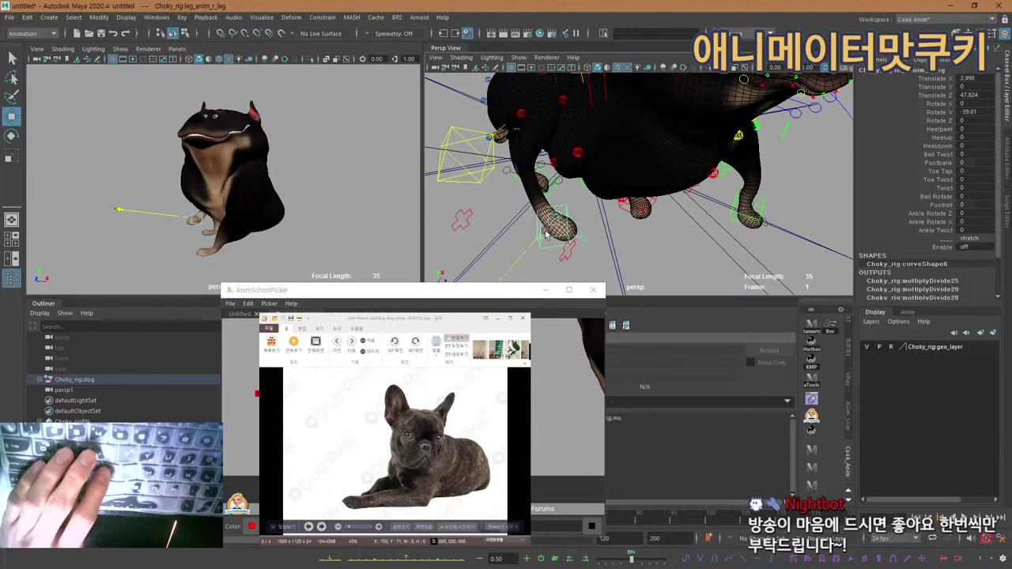
drag(545, 233, 547, 232)
Move the right hind leg's pole vector control leg_anim_r_pv_leg to Translate Z -55.038.
alt+middle_drag(557, 388, 589, 391)
click(549, 426)
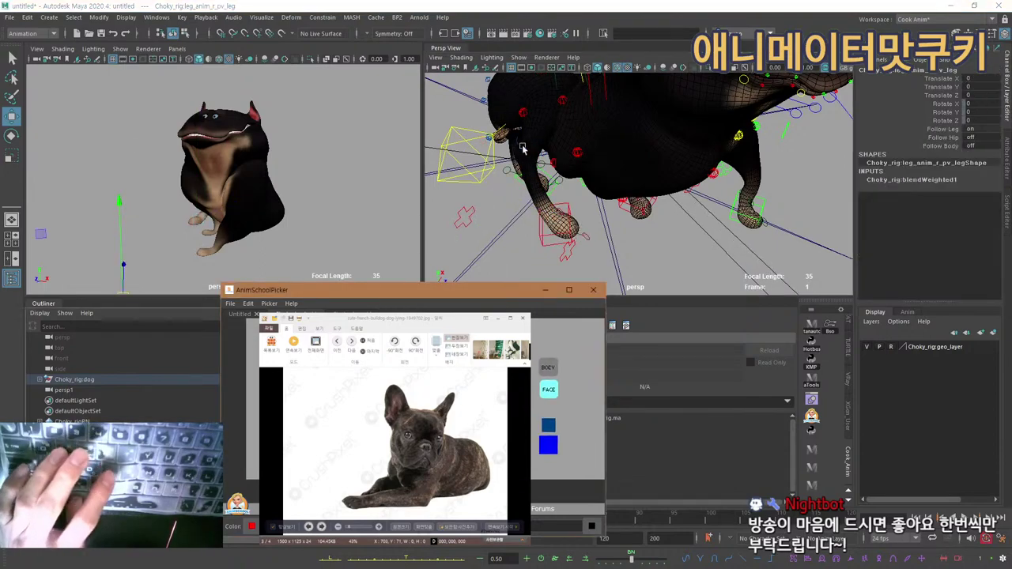
alt+right_drag(711, 178, 630, 188)
alt+drag(664, 230, 694, 185)
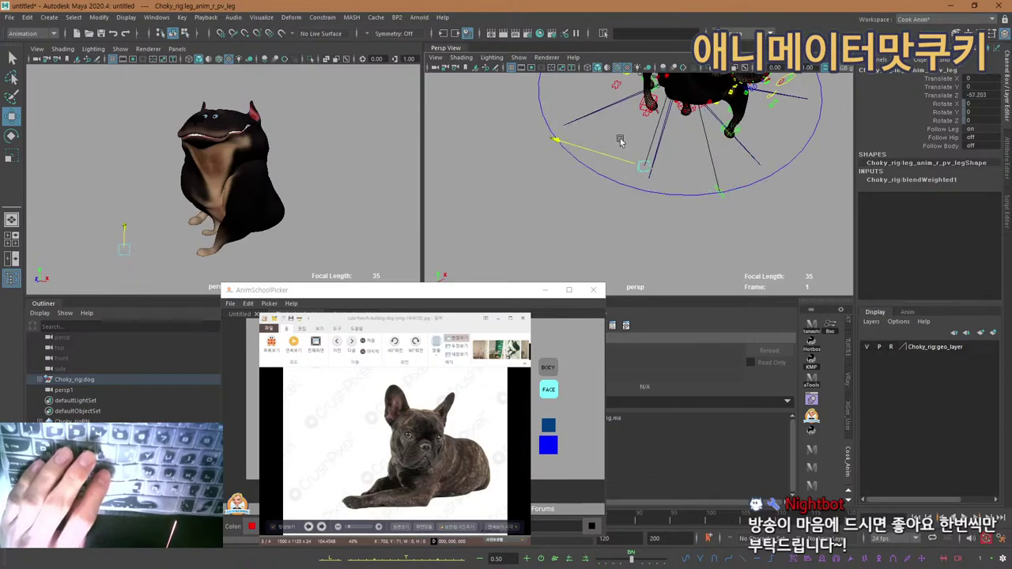
alt+drag(619, 139, 698, 150)
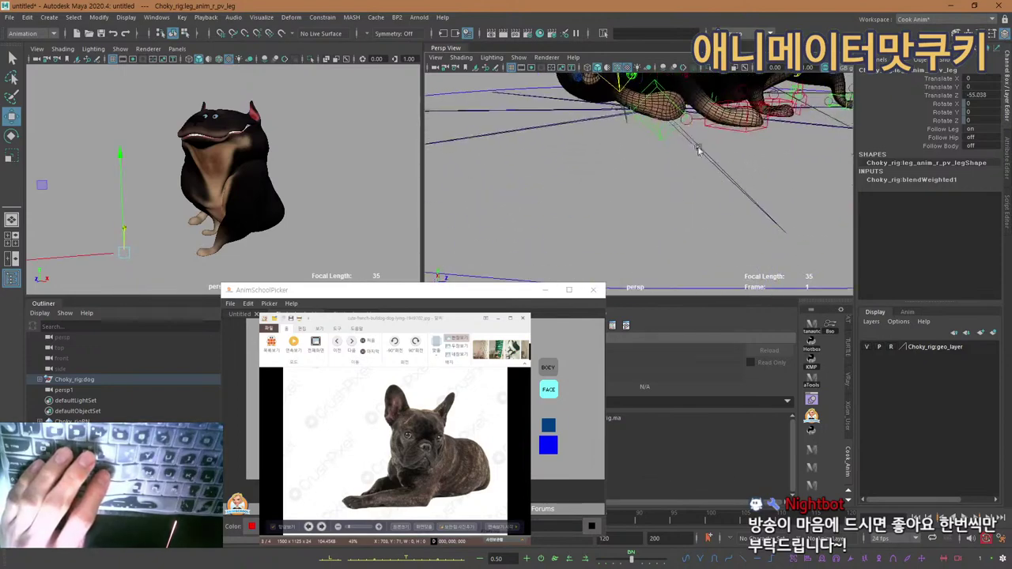
Try shifting the right hind hip control leg_anim_r_trans_hip_ctrl to Translate Y 0.84.
alt+middle_drag(699, 149, 630, 210)
alt+right_drag(630, 210, 641, 232)
mouse_move(641, 233)
alt+mouse_down()
mouse_move(630, 237)
mouse_move(622, 203)
mouse_move(553, 184)
mouse_move(687, 230)
mouse_move(642, 227)
alt+mouse_up()
scroll(556, 182, down, 5)
scroll(643, 227, up, 6)
alt+middle_drag(648, 229, 585, 250)
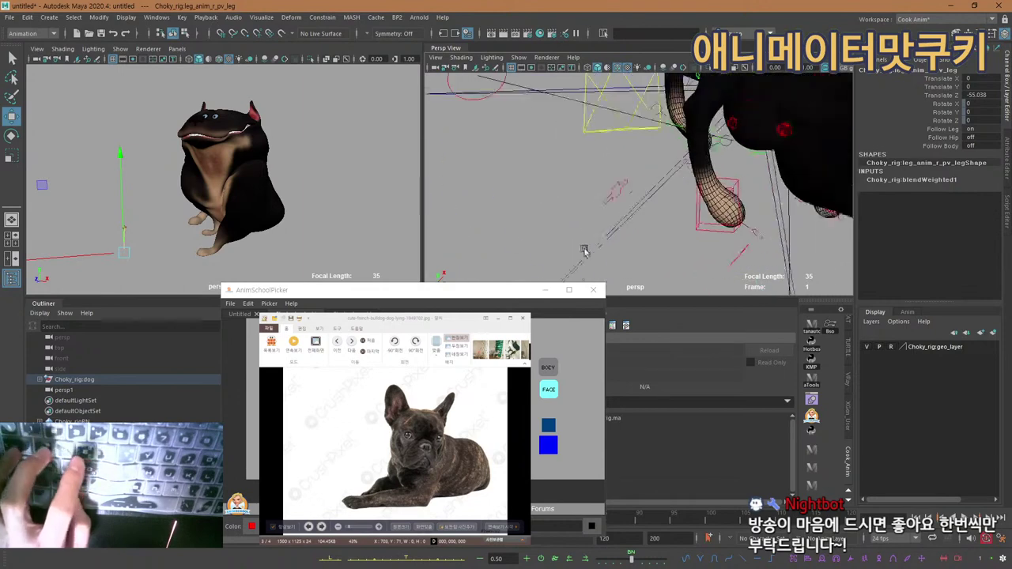
alt+drag(585, 250, 587, 188)
alt+middle_drag(587, 188, 586, 263)
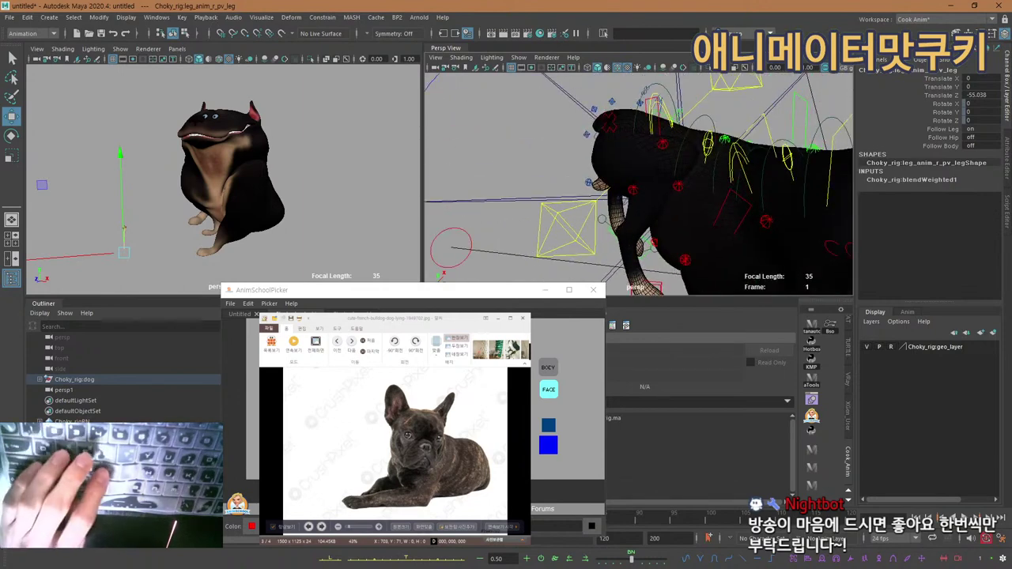
click(548, 440)
alt+drag(560, 226, 581, 226)
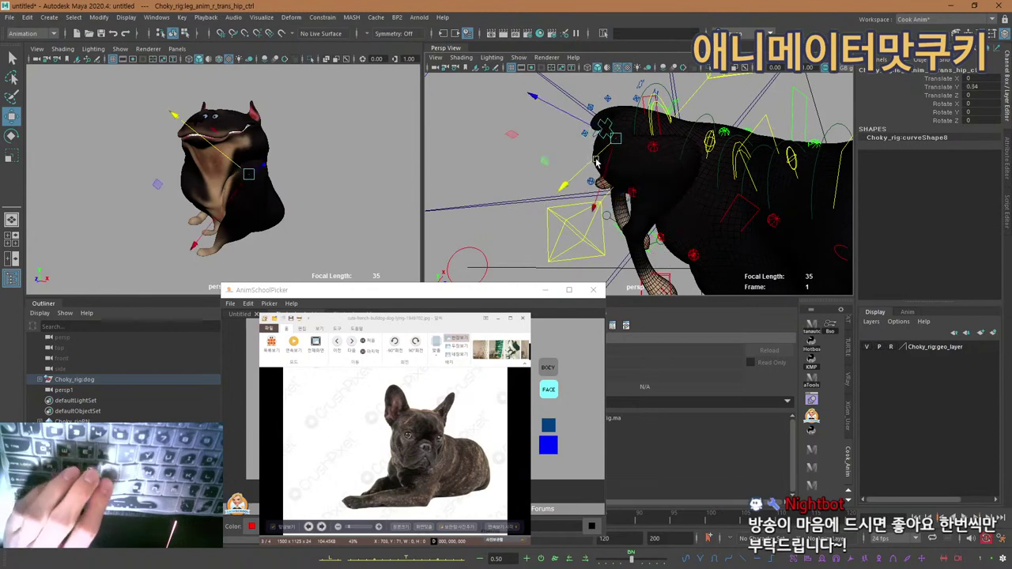
Move the right hind knee control leg_r_extra_stretchy_knee_ctrl to Translate X 1.461 and Translate Y 0.503.
click(548, 425)
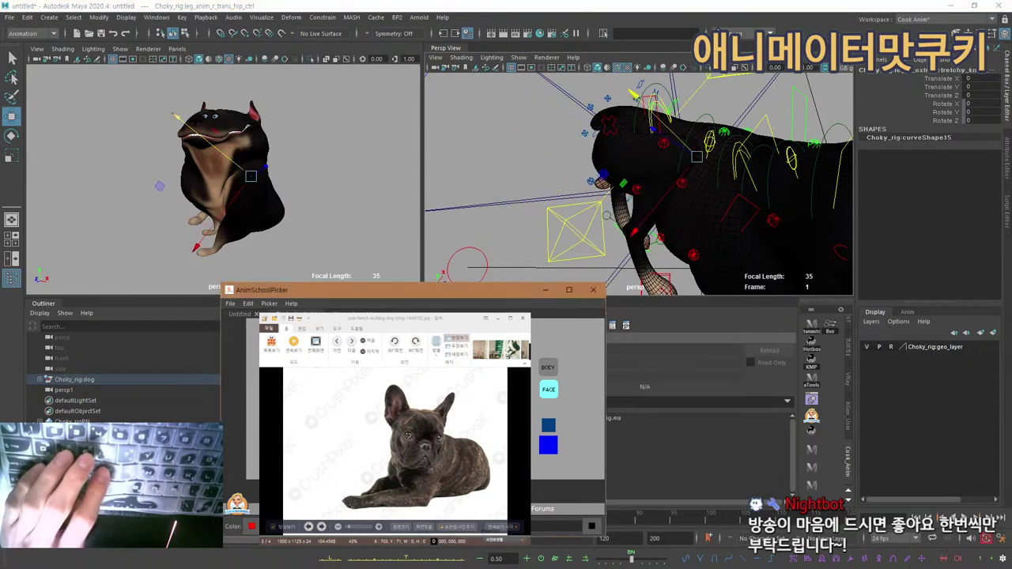
click(649, 215)
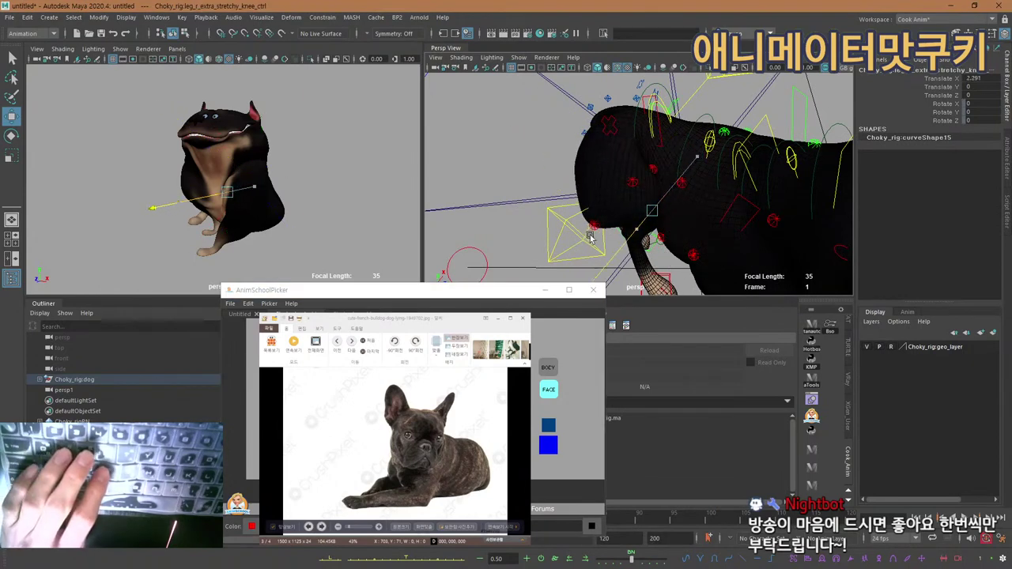
alt+drag(577, 239, 611, 197)
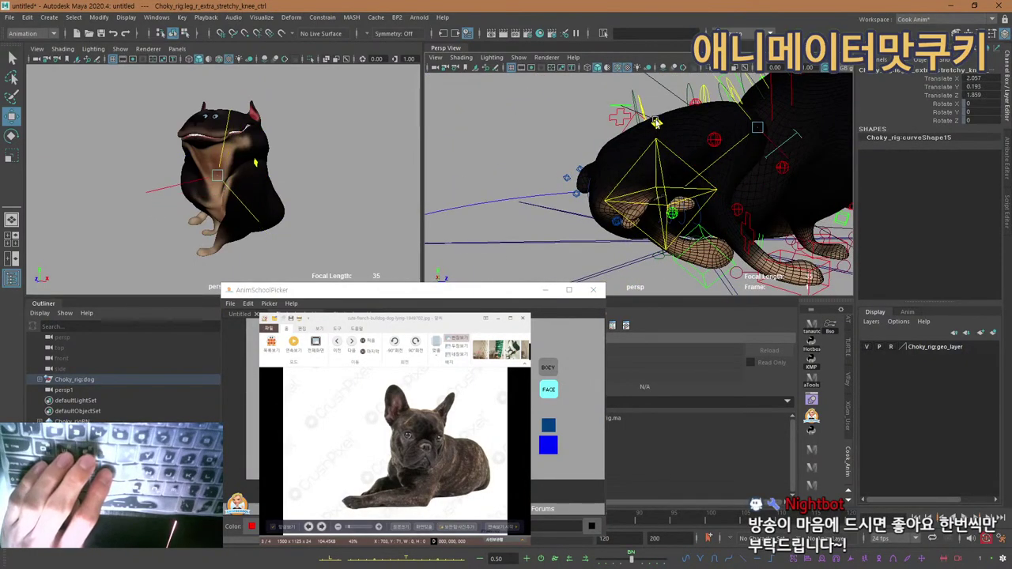
alt+drag(666, 137, 708, 197)
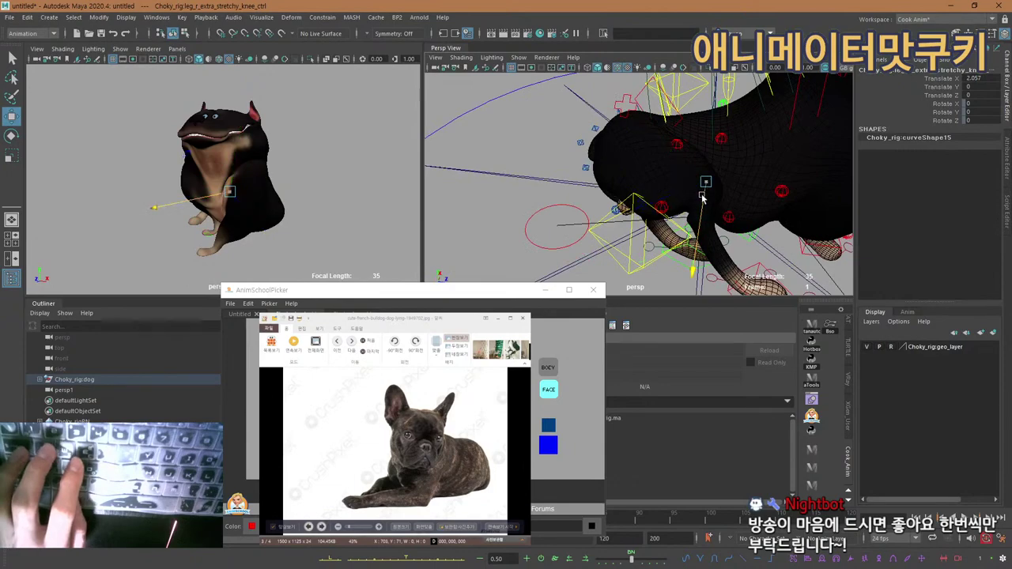
alt+drag(719, 154, 690, 152)
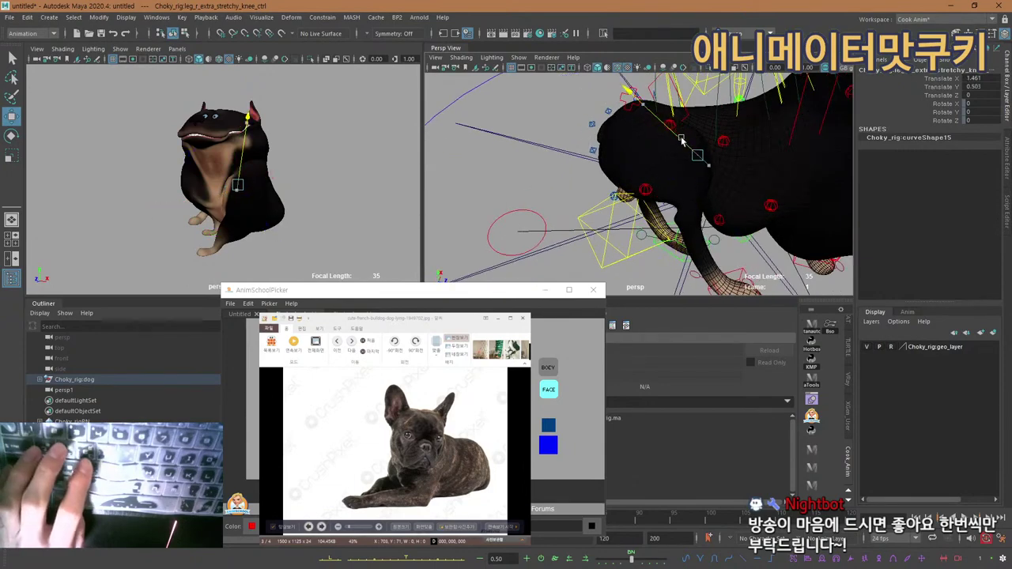
alt+right_drag(744, 193, 686, 204)
alt+drag(686, 204, 689, 174)
key(q)
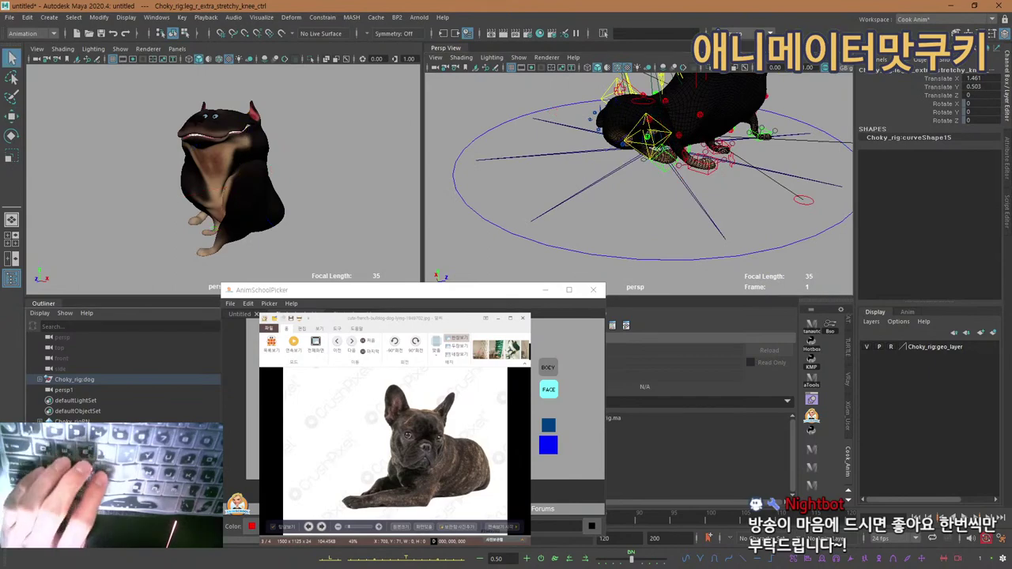
click(365, 478)
key(e)
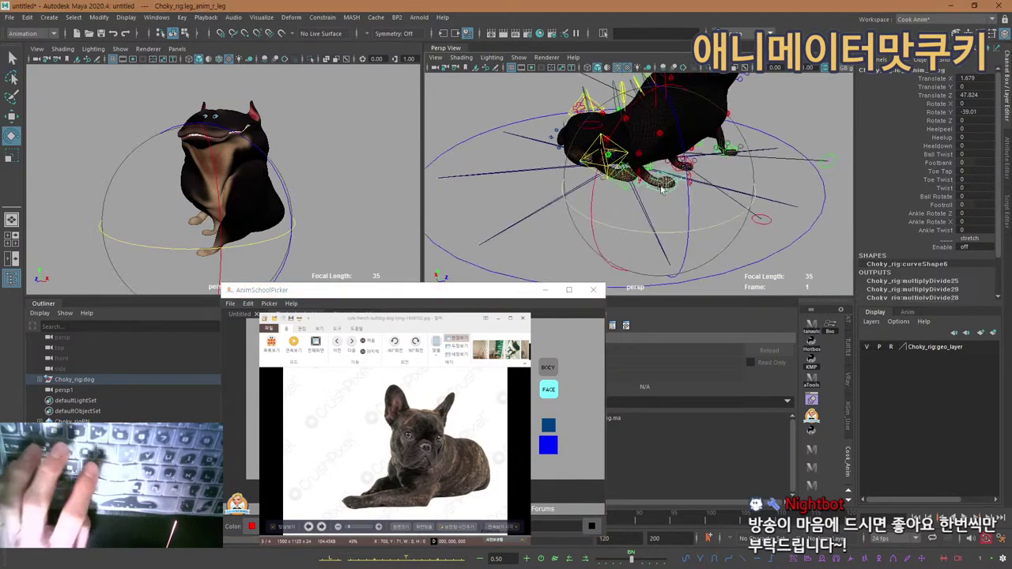
alt+drag(680, 272, 666, 170)
scroll(665, 172, up, 4)
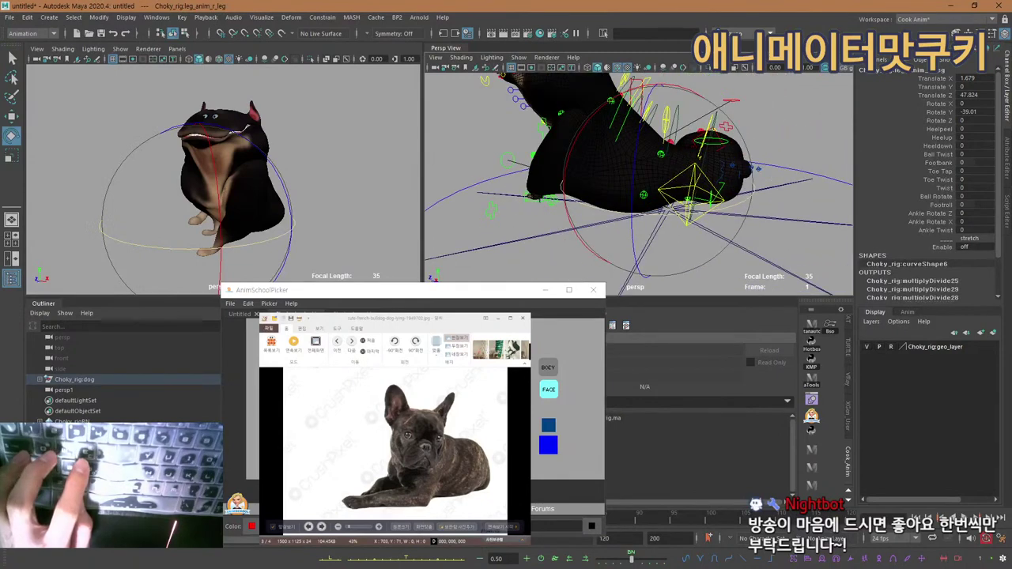
scroll(566, 411, up, 4)
mouse_move(565, 411)
alt+middle_down()
mouse_move(572, 439)
mouse_move(575, 397)
alt+middle_up()
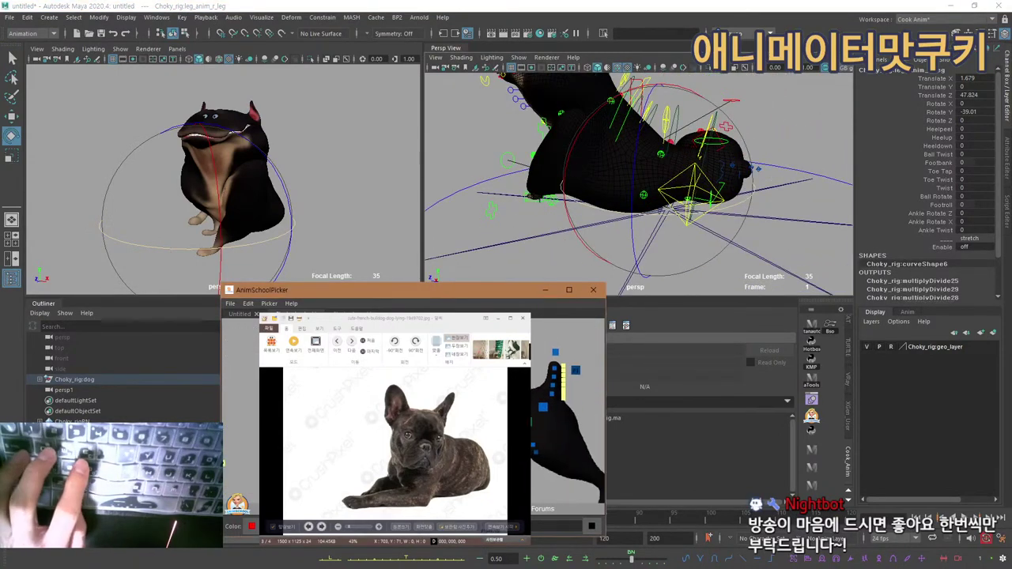
Rotate the third FK spine control to about -26 in X and -29.3 in Z to lower and turn the dog's upper body.
click(532, 422)
click(522, 424)
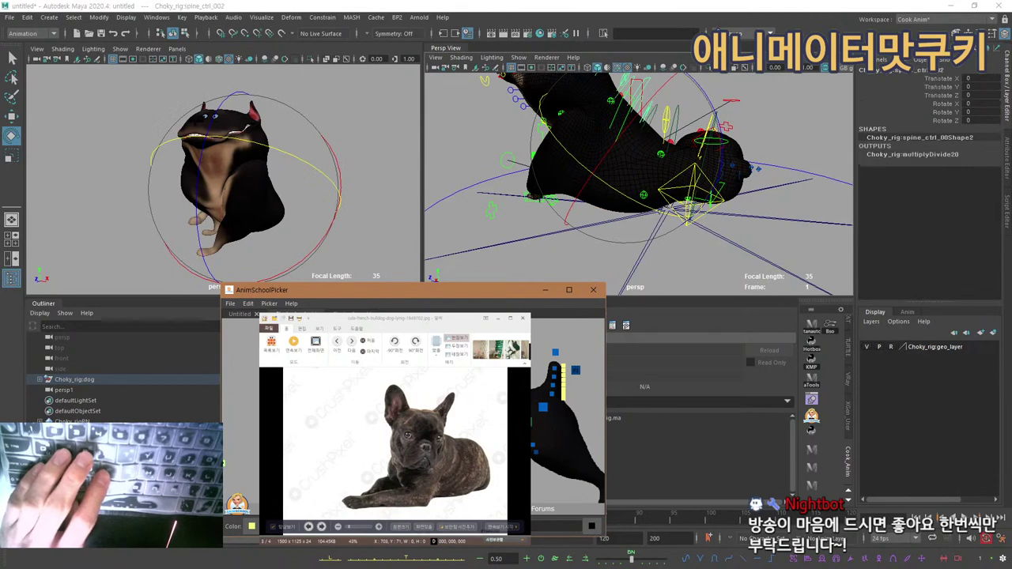
click(532, 422)
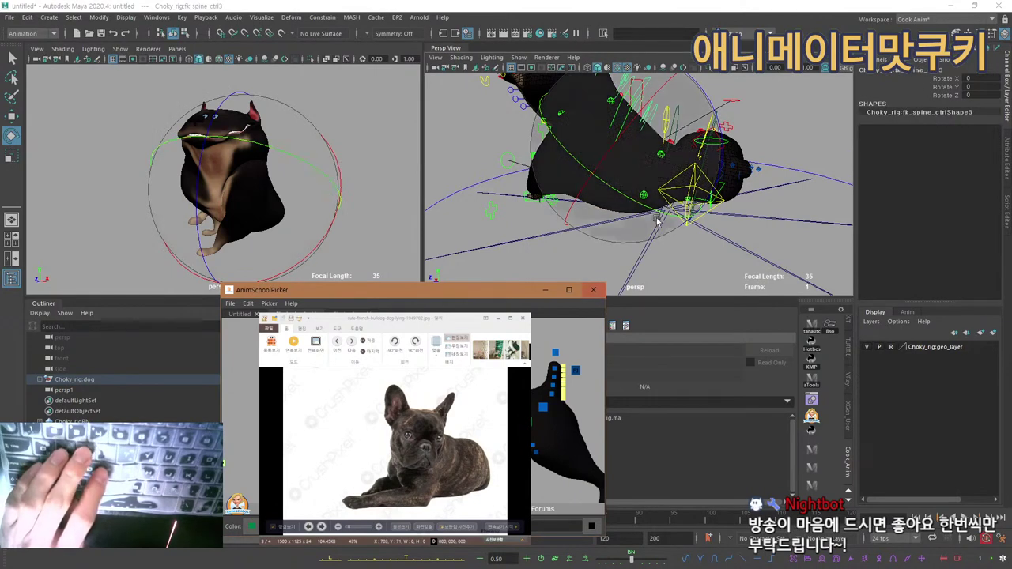
alt+middle_drag(635, 179, 626, 219)
drag(681, 152, 670, 172)
key(w)
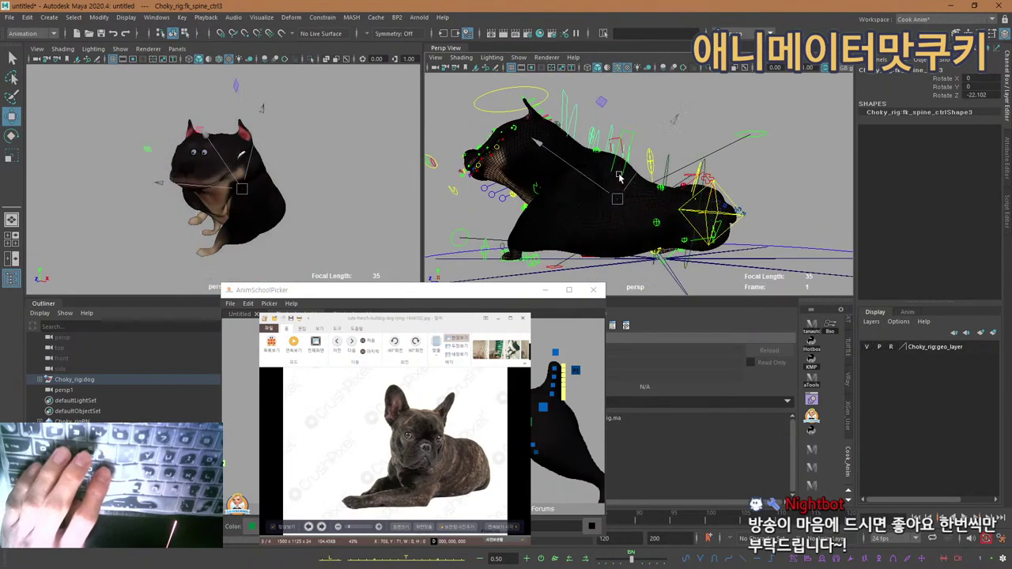
key(e)
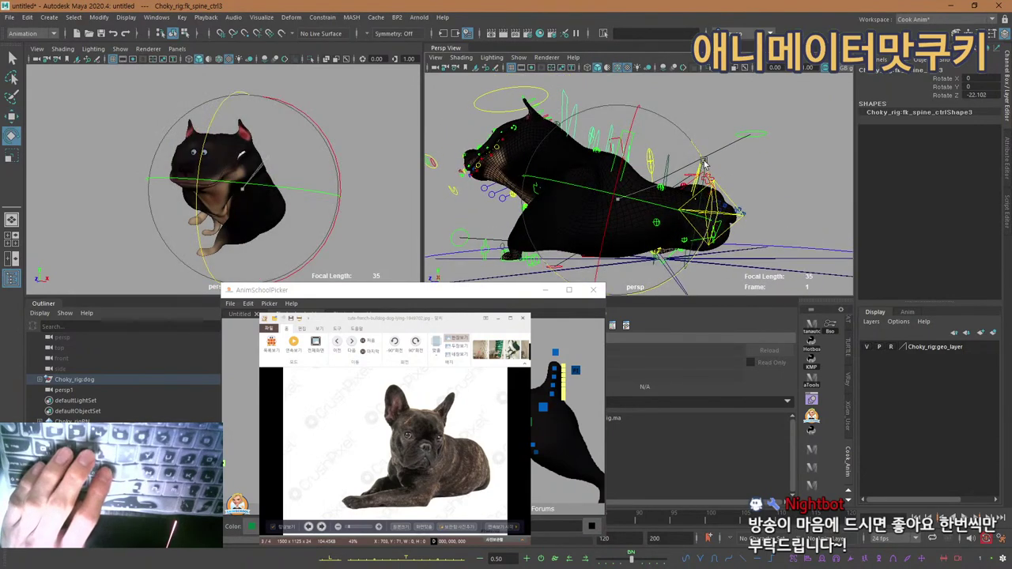
drag(700, 161, 695, 167)
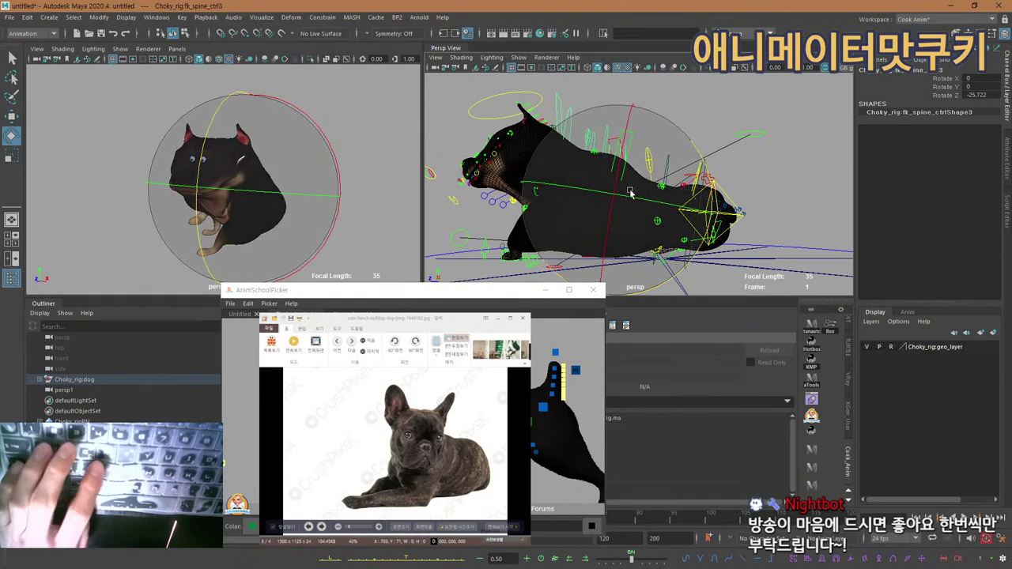
alt+drag(629, 192, 696, 242)
drag(697, 239, 551, 158)
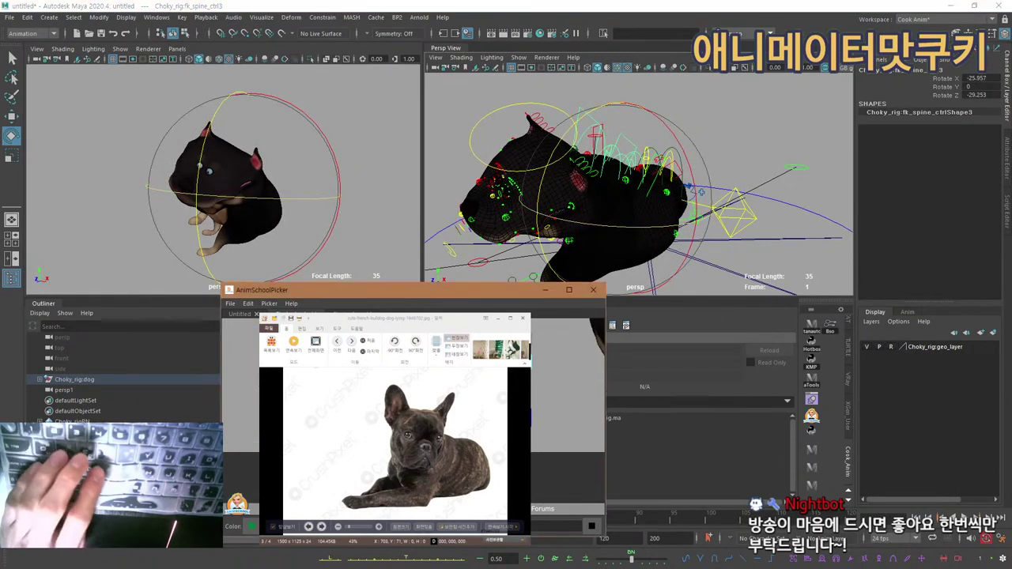
Move the left front paw's IK control to about 17.5 in Translate Z.
click(579, 241)
key(w)
alt+drag(578, 241, 711, 161)
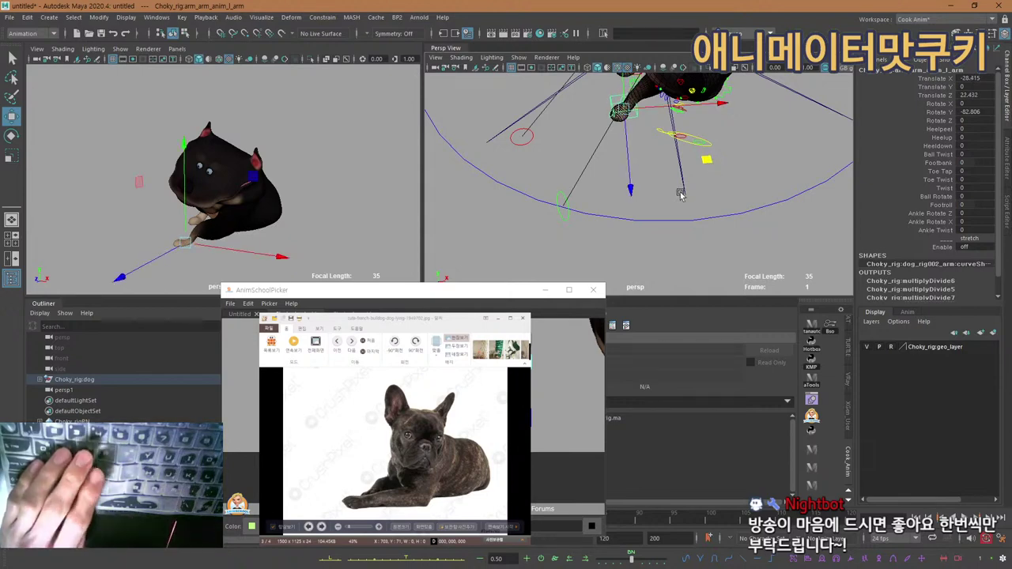
alt+drag(720, 140, 671, 174)
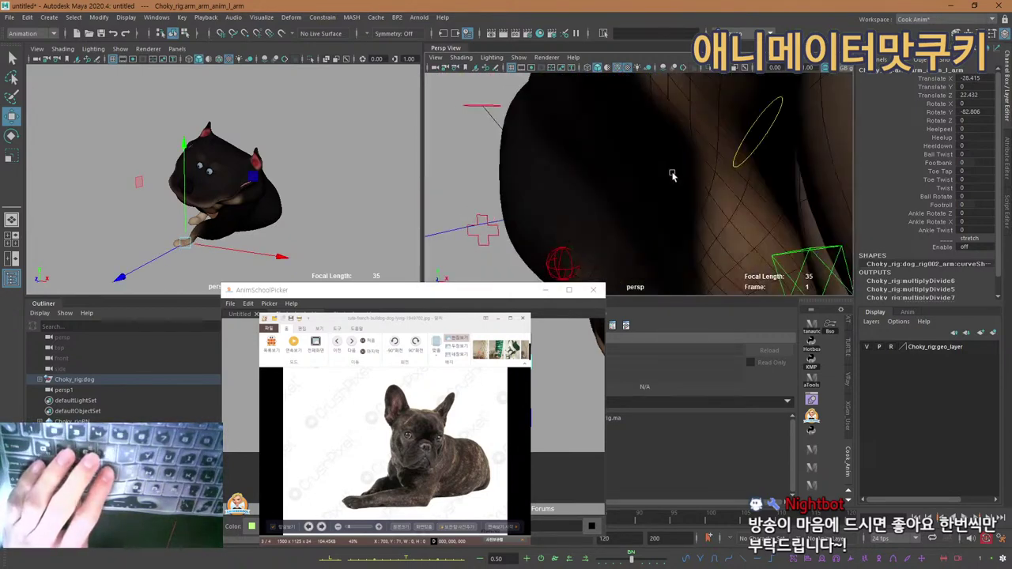
alt+right_drag(671, 174, 703, 178)
alt+drag(703, 178, 620, 209)
alt+drag(643, 196, 764, 178)
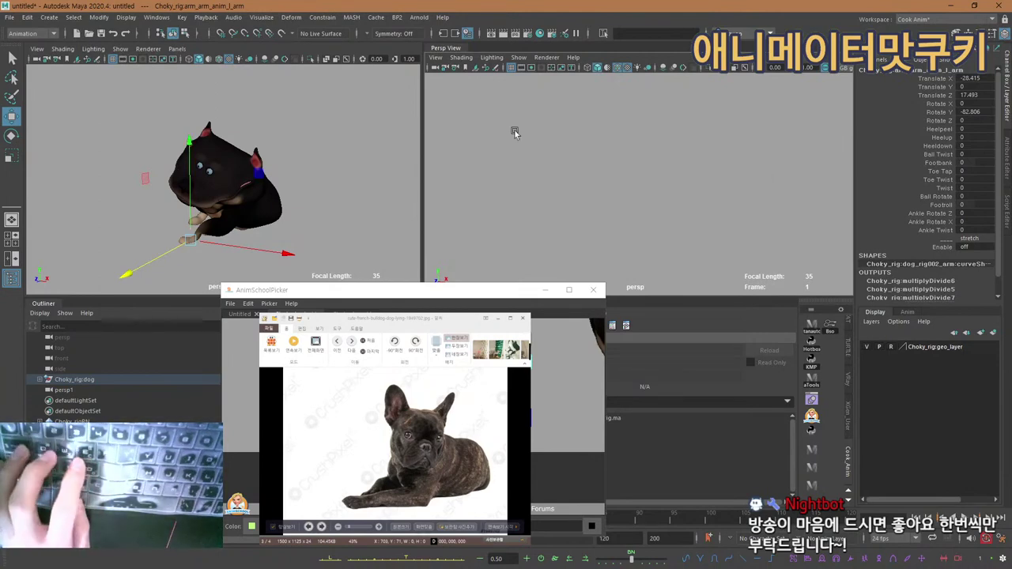
alt+drag(718, 158, 553, 113)
alt+middle_drag(554, 113, 560, 175)
alt+right_drag(560, 175, 657, 195)
alt+drag(657, 194, 660, 122)
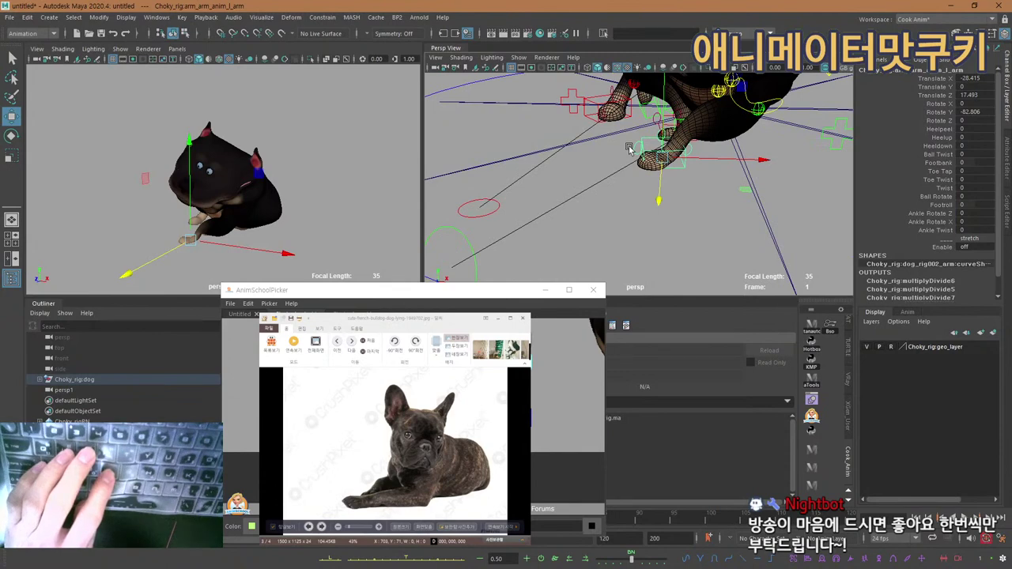
Shift the left front paw control to about -32.4 in X and 15.2 in Z, and rotate it to about -96.9 in Y.
alt+drag(459, 149, 621, 242)
key(e)
key(q)
alt+drag(641, 191, 608, 198)
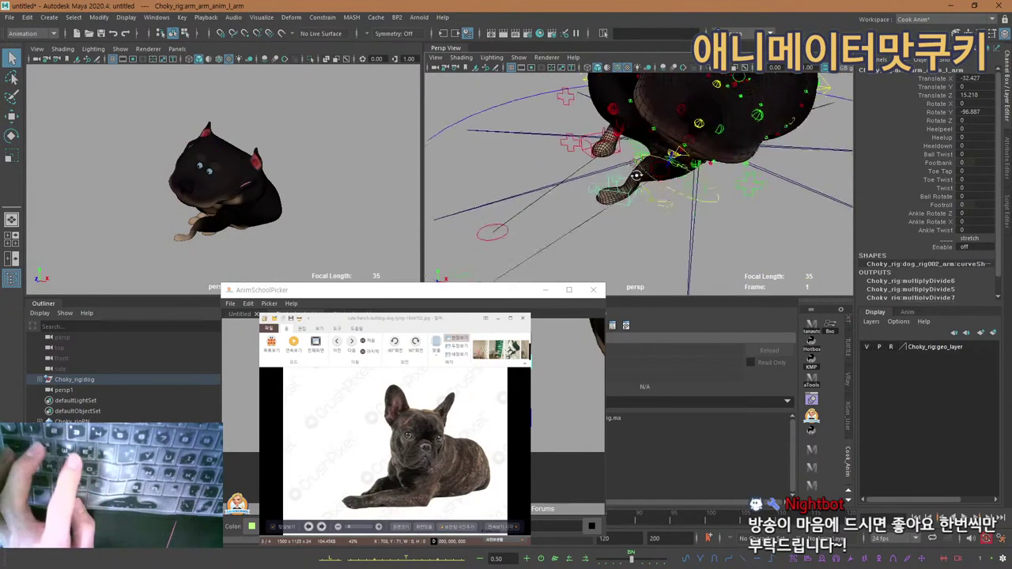
alt+right_drag(608, 197, 558, 234)
Try the Heelup and Heelpeel attributes on the left front paw control, then undo the changes.
click(533, 340)
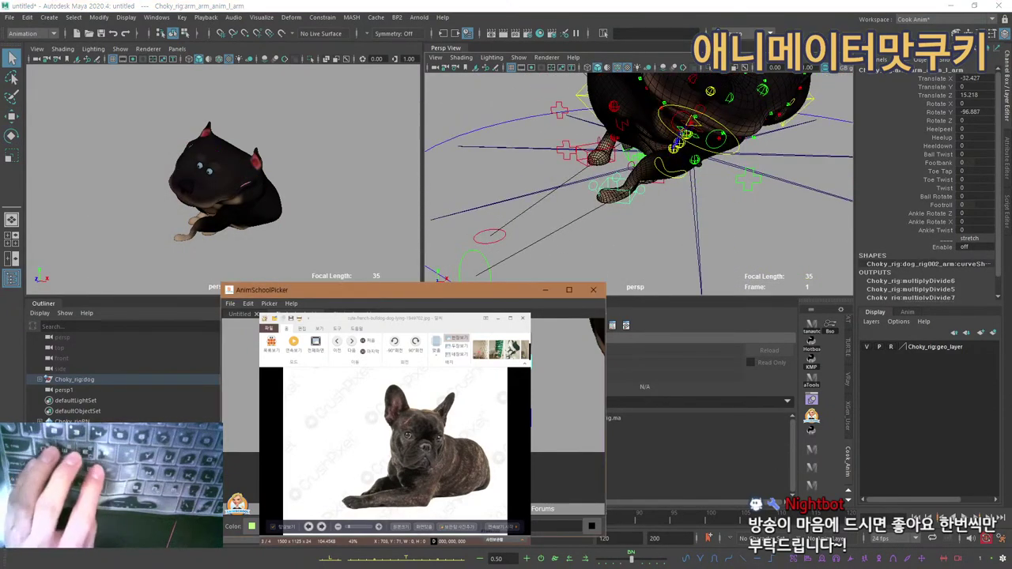
click(624, 195)
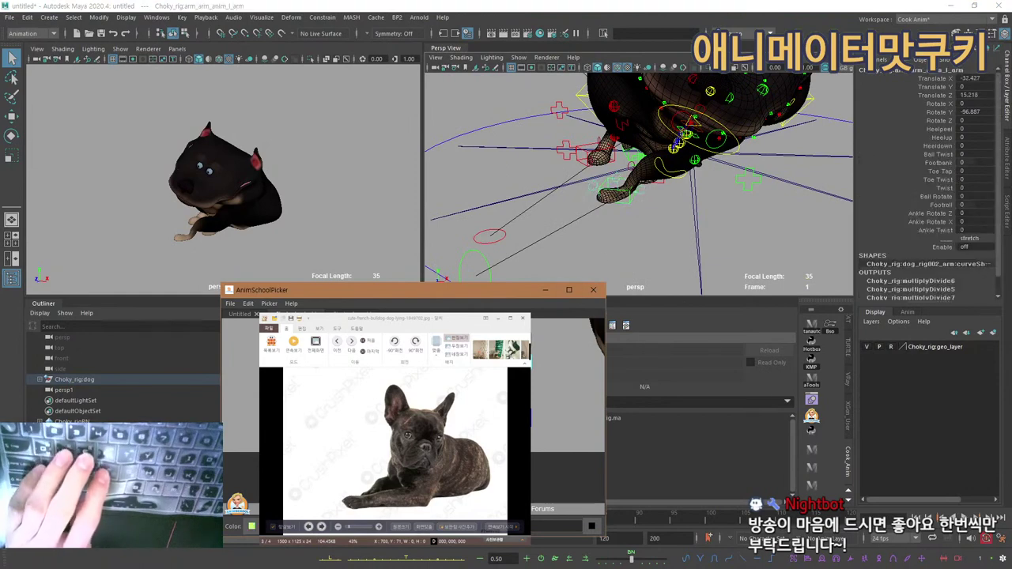
key(w)
click(938, 147)
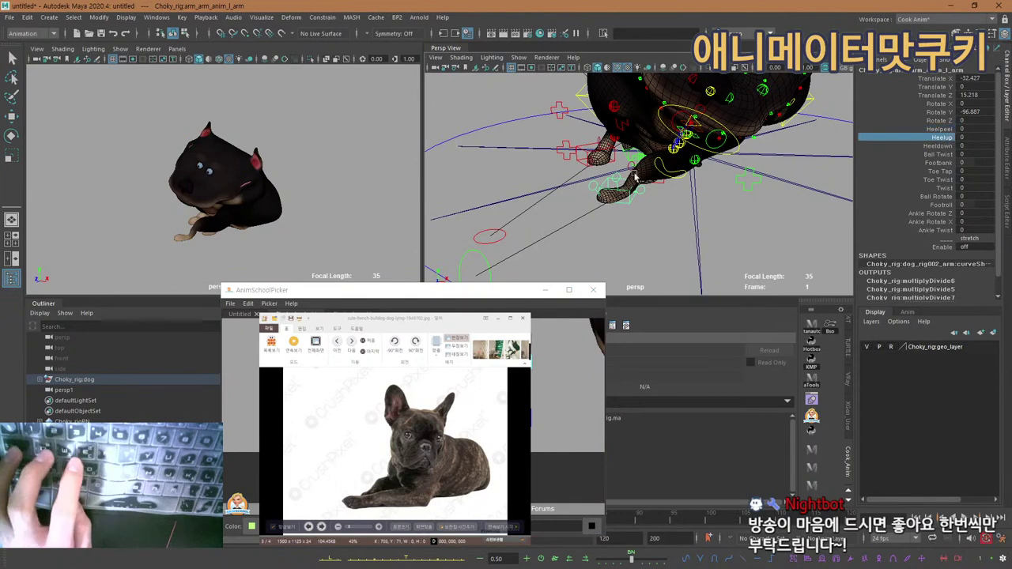
alt+drag(634, 177, 642, 142)
alt+right_drag(641, 142, 654, 176)
middle_drag(560, 186, 517, 180)
key(ctrl+z)
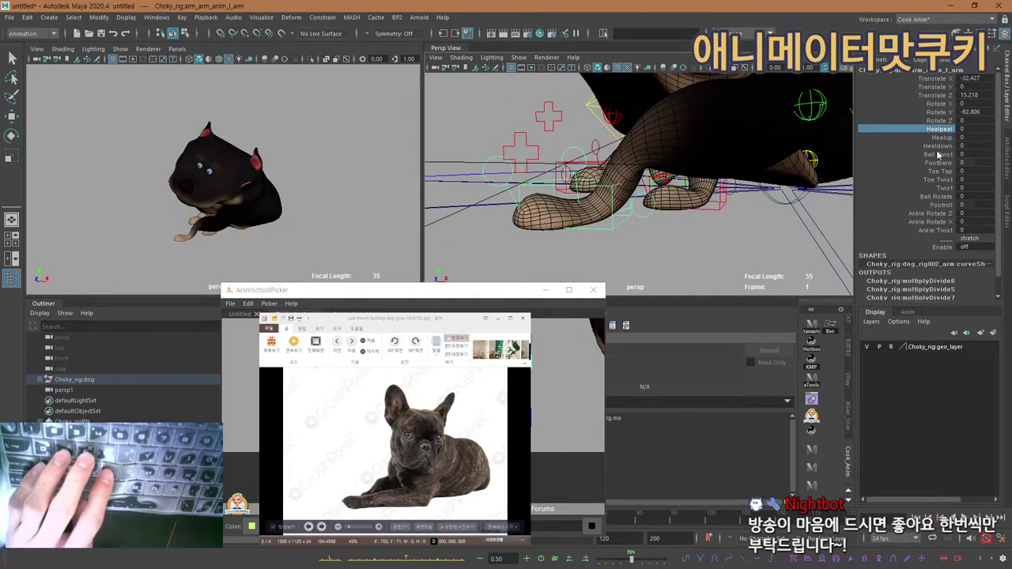
middle_drag(600, 205, 581, 204)
key(ctrl+z)
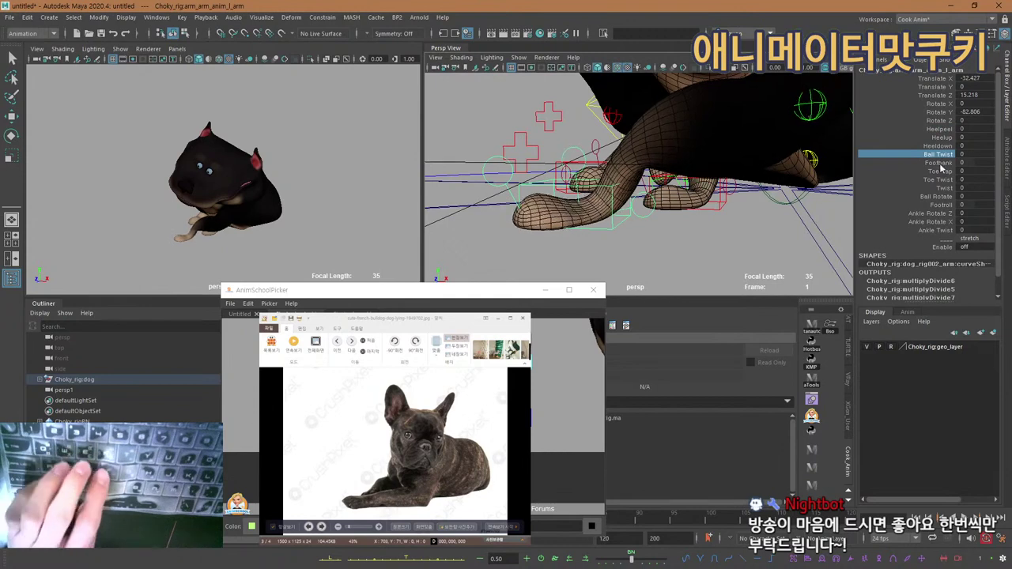
Try the left front paw's toe twist, ball rotate, foot roll and ankle rotation attributes, undoing each trial.
middle_drag(603, 158, 855, 177)
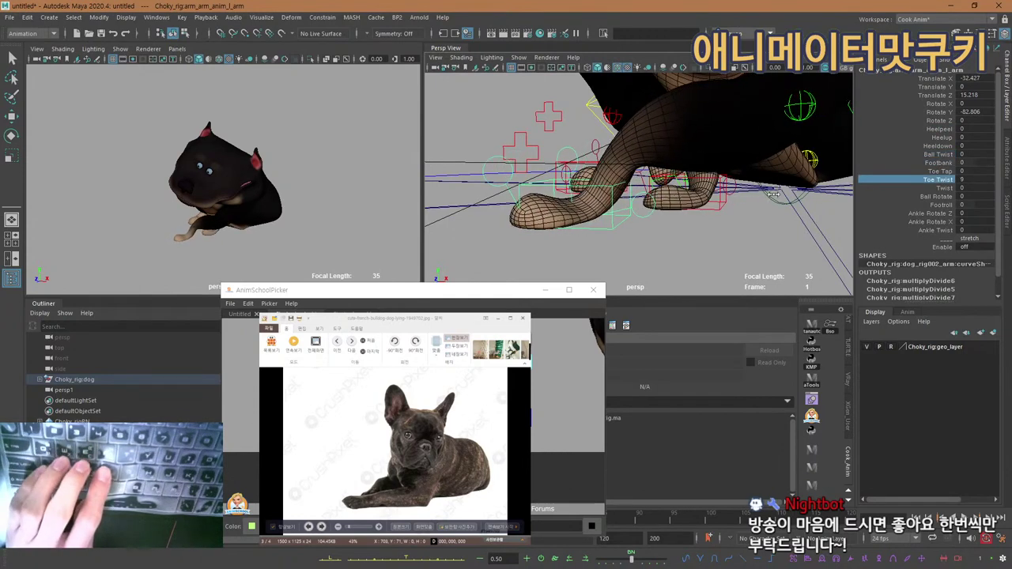
click(900, 201)
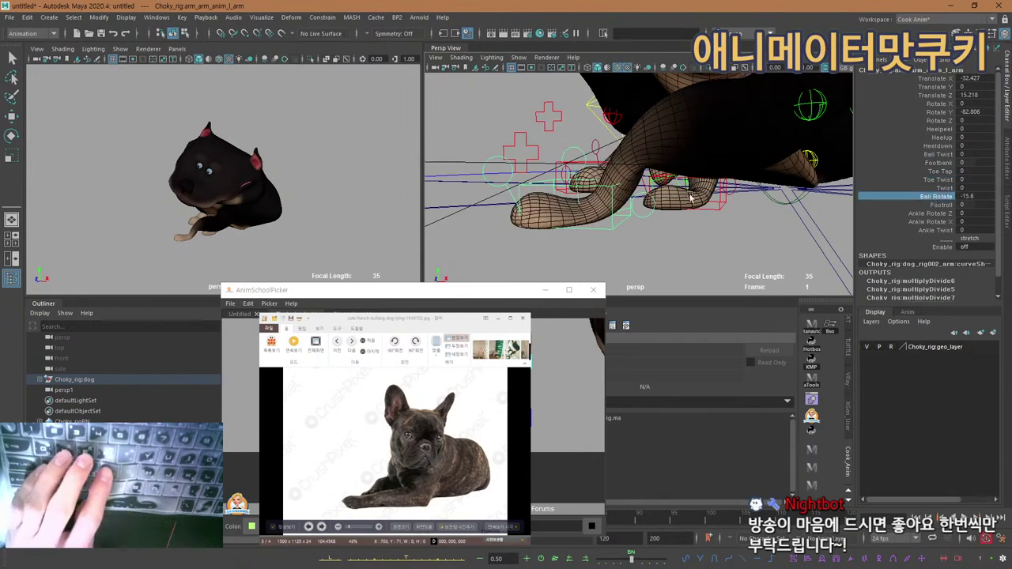
middle_drag(723, 209, 555, 203)
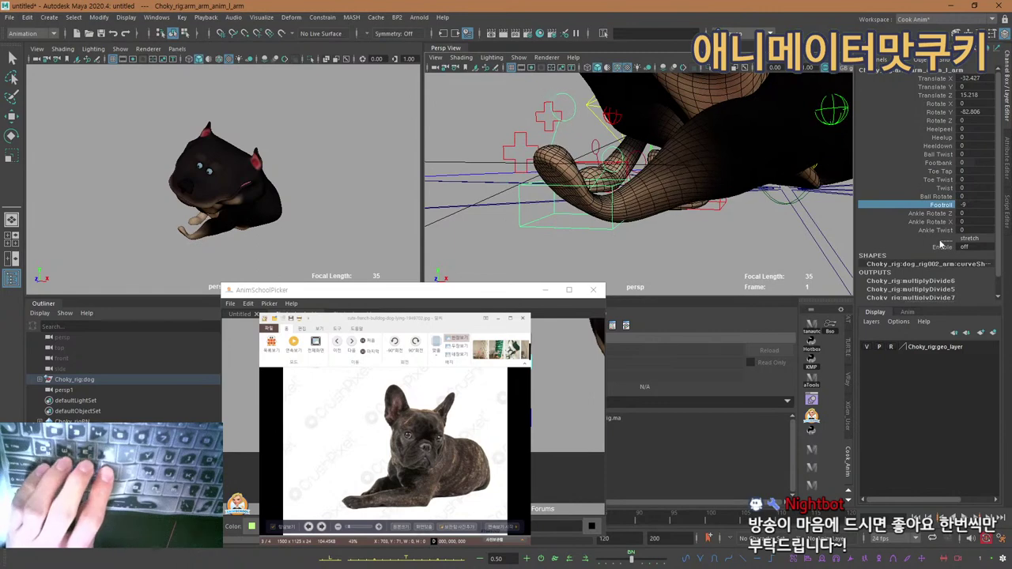
key(ctrl+z)
middle_drag(645, 202, 798, 212)
key(ctrl+z)
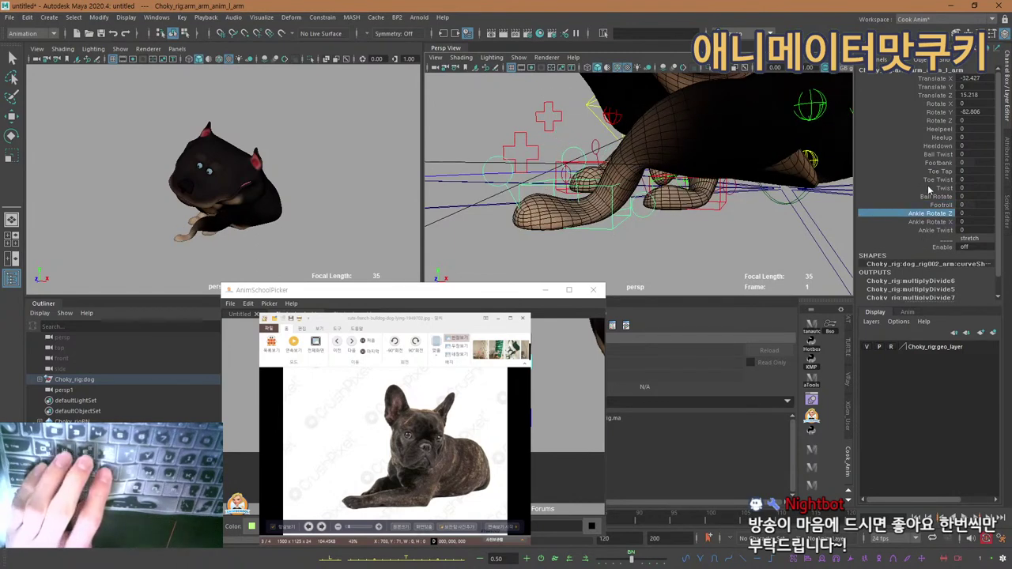
Try rotating the left front paw's heel-down control, then undo the rotation.
alt+drag(659, 159, 781, 184)
click(585, 111)
key(e)
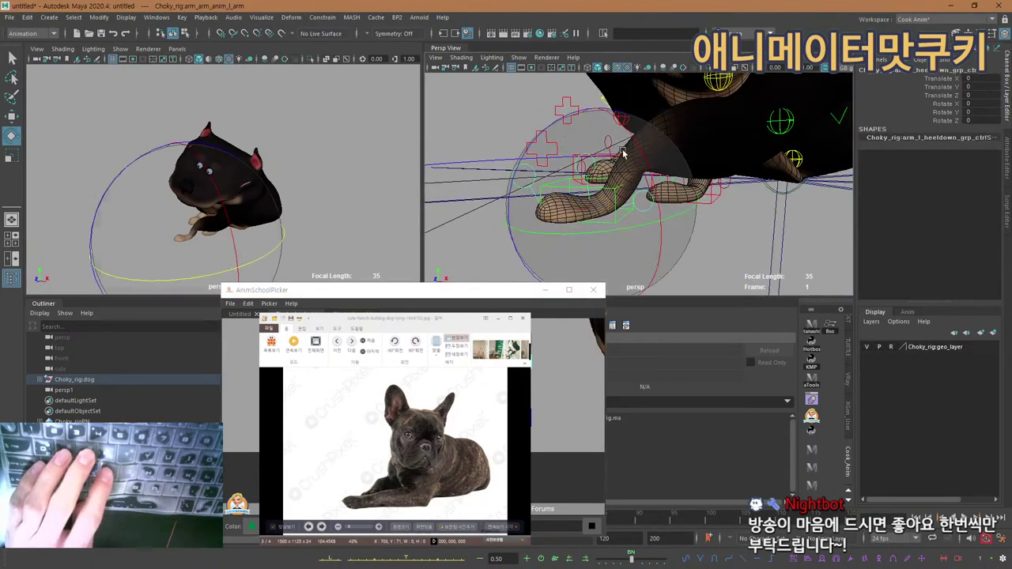
drag(588, 111, 633, 125)
key(ctrl+z)
Try rotating the left front paw's heel-peel control to about 28 in Z, then undo it.
click(589, 201)
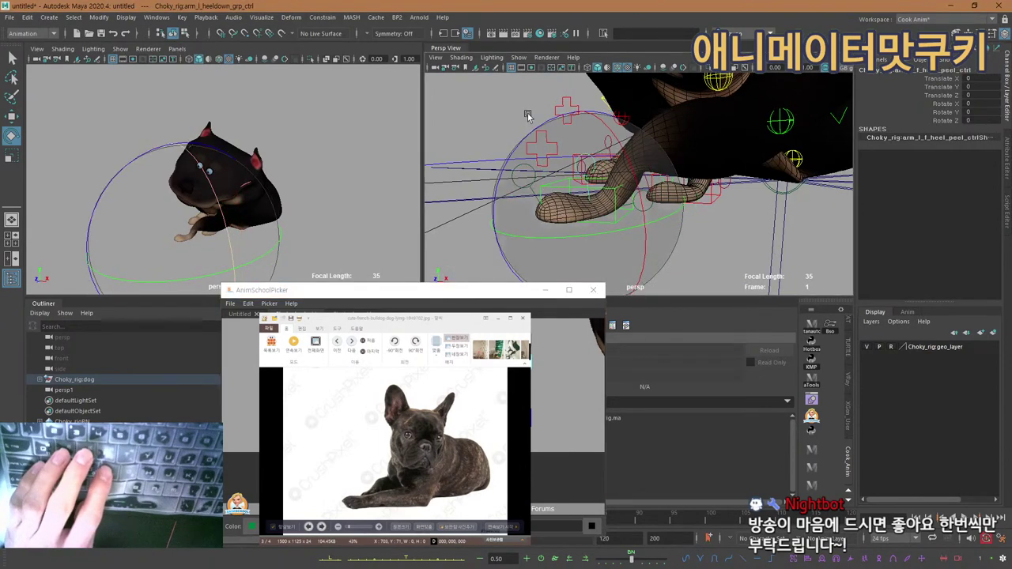
drag(541, 129, 605, 145)
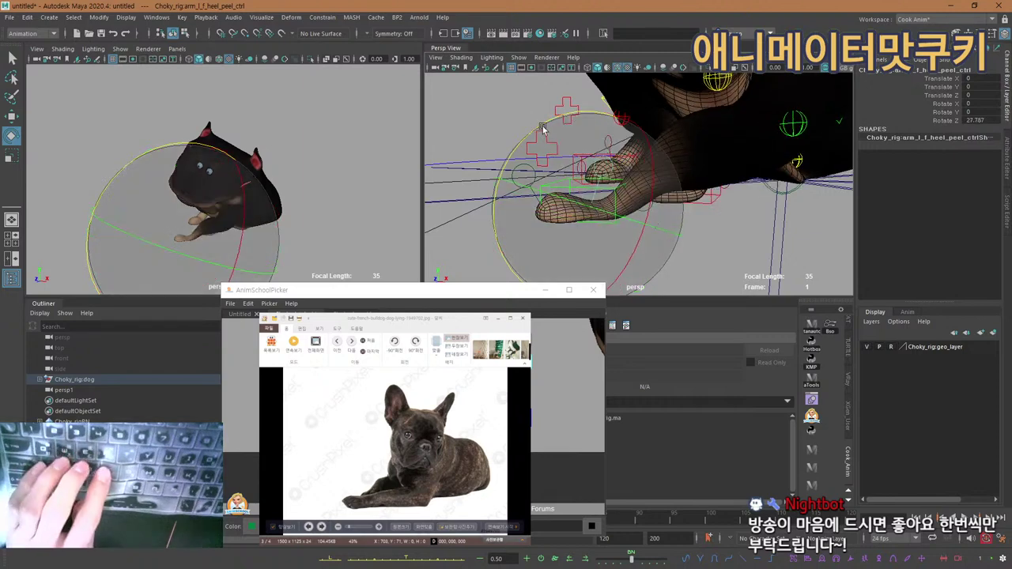
drag(542, 128, 618, 121)
click(515, 168)
click(482, 419)
key(ctrl+z)
key(q)
Try moving the left front leg's stretchy elbow control, then undo the move.
alt+drag(681, 205, 699, 193)
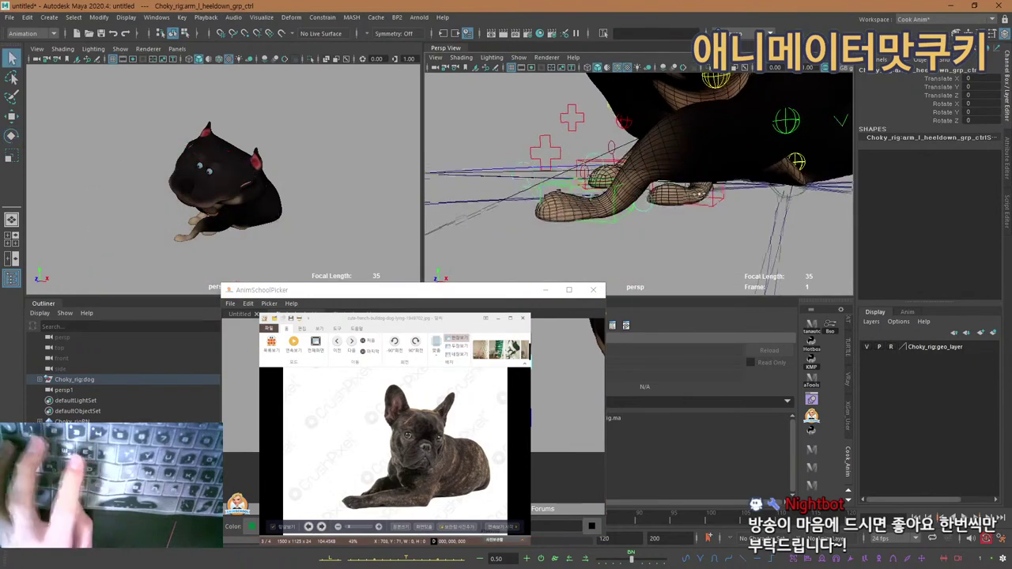
alt+right_drag(699, 194, 644, 166)
alt+drag(644, 166, 692, 166)
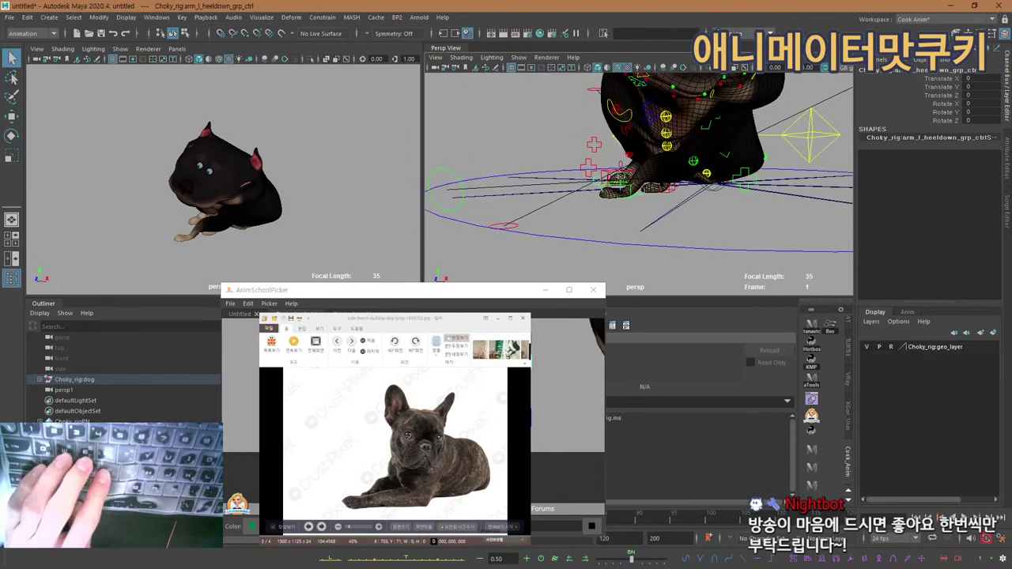
click(443, 290)
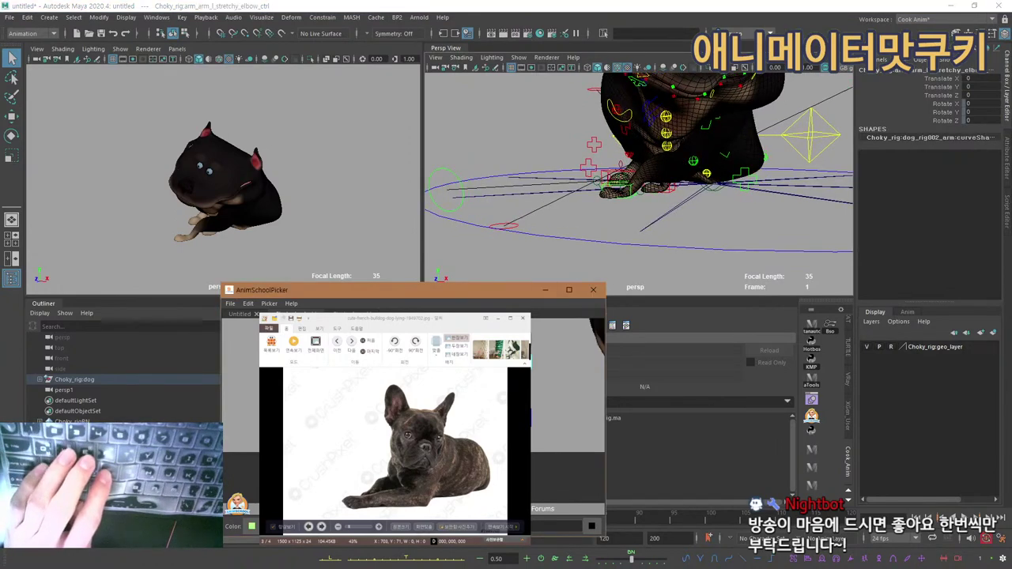
click(506, 417)
click(506, 412)
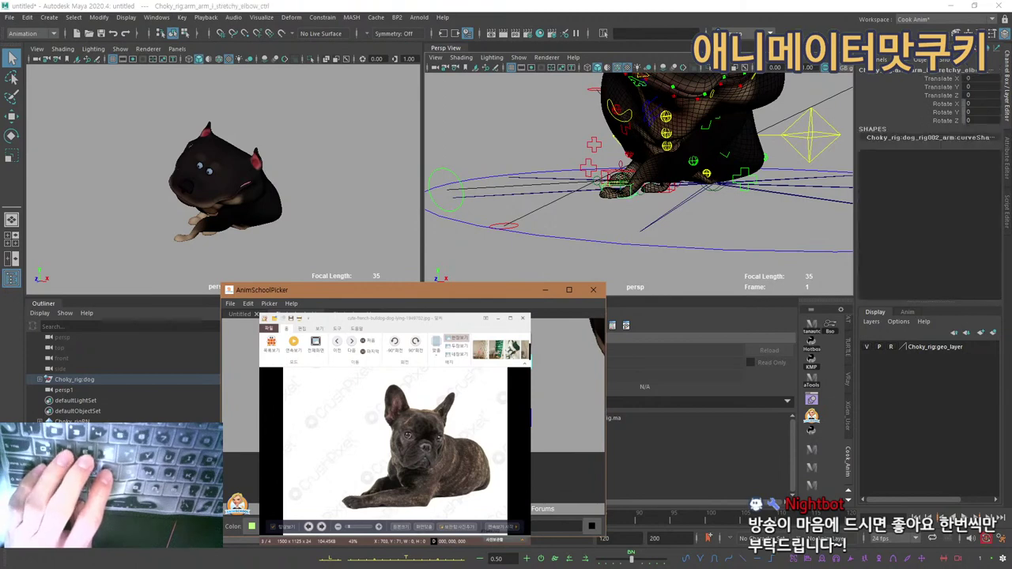
click(505, 403)
key(w)
alt+right_drag(656, 170, 694, 160)
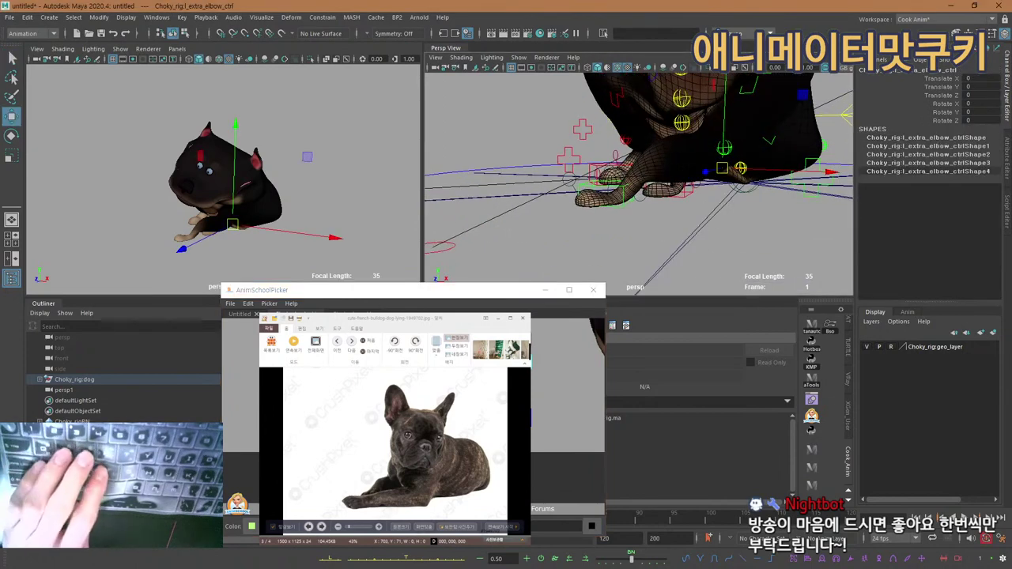
click(531, 418)
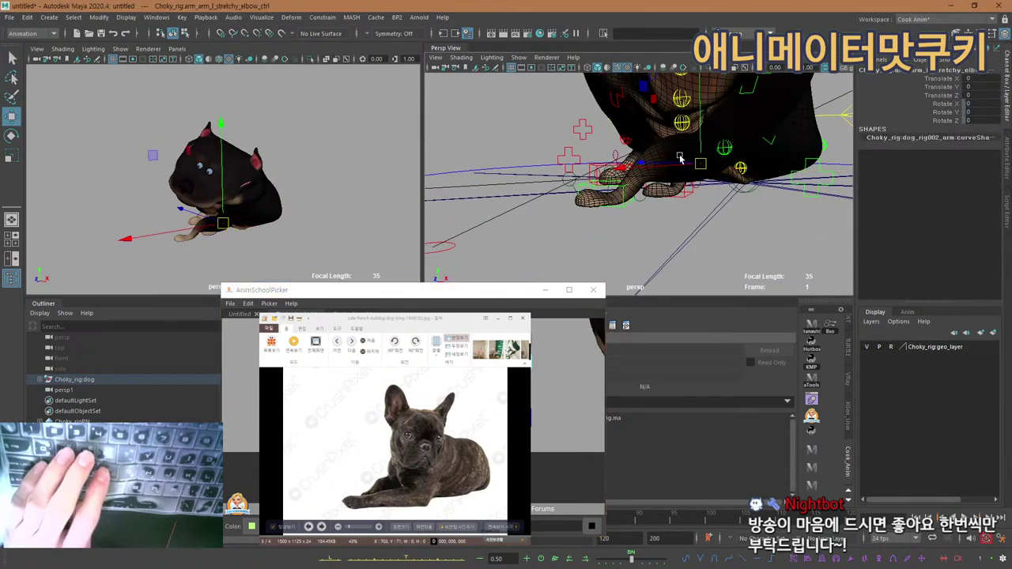
drag(700, 169, 727, 168)
key(ctrl+z)
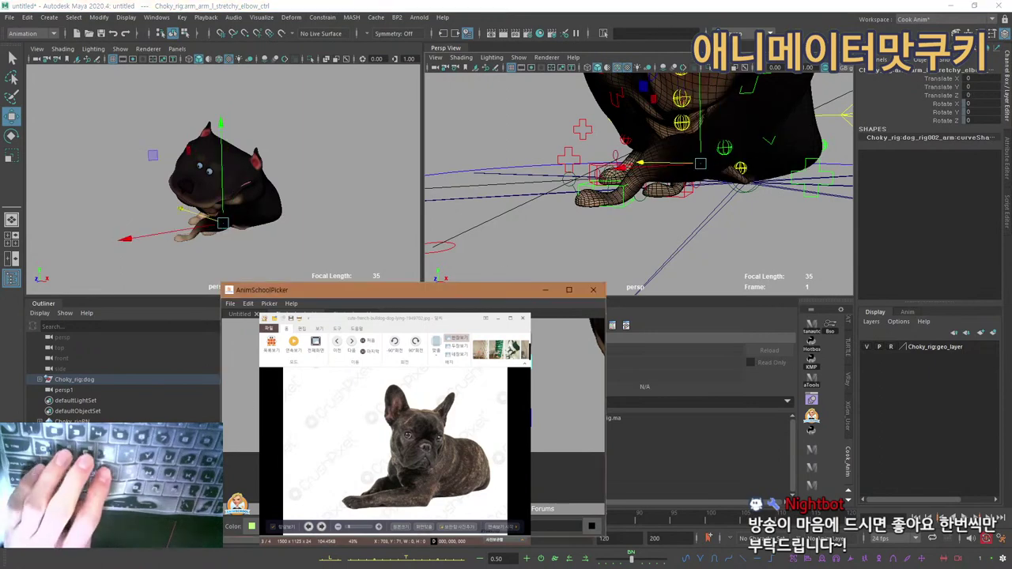
Lower the left front leg's pole vector control to about -70.2 in Translate Y.
click(528, 414)
alt+right_drag(684, 185, 680, 120)
alt+drag(680, 120, 781, 175)
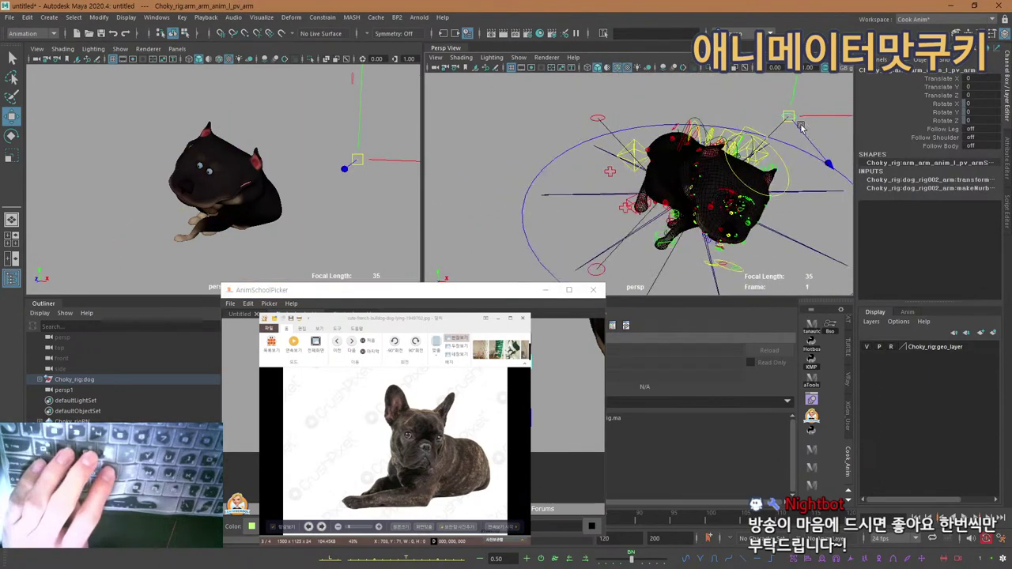
alt+drag(799, 130, 802, 124)
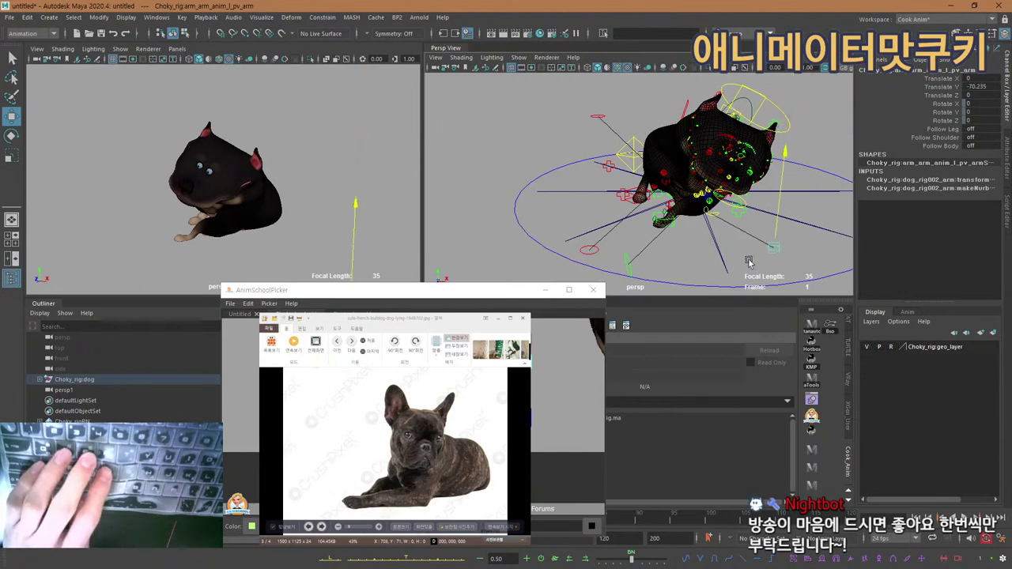
Move the left front leg's pole vector control to about 69.4, -100.6 and 28.6 in Translate X, Y and Z.
alt+drag(750, 206, 749, 252)
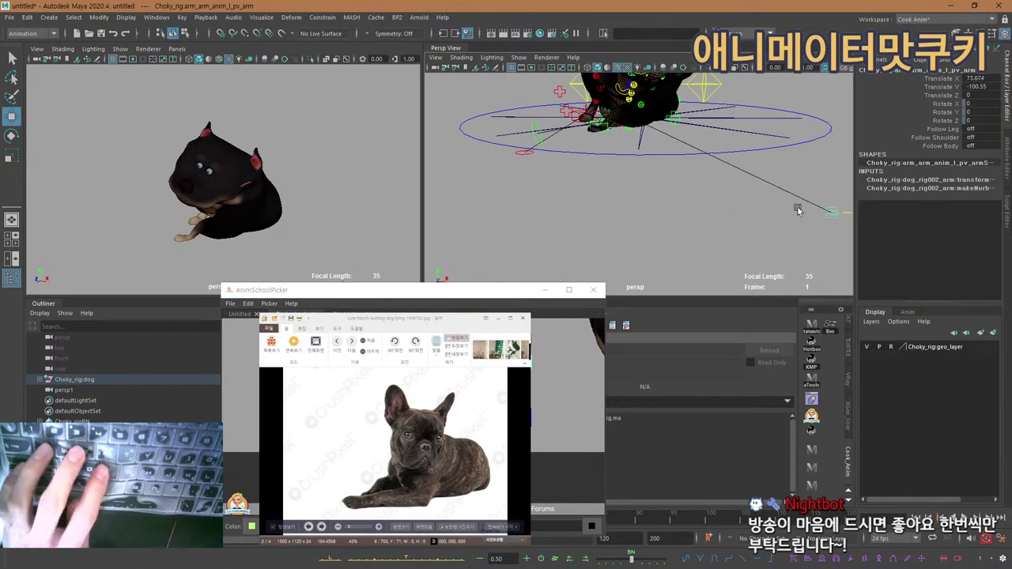
drag(798, 211, 859, 208)
alt+drag(794, 195, 834, 221)
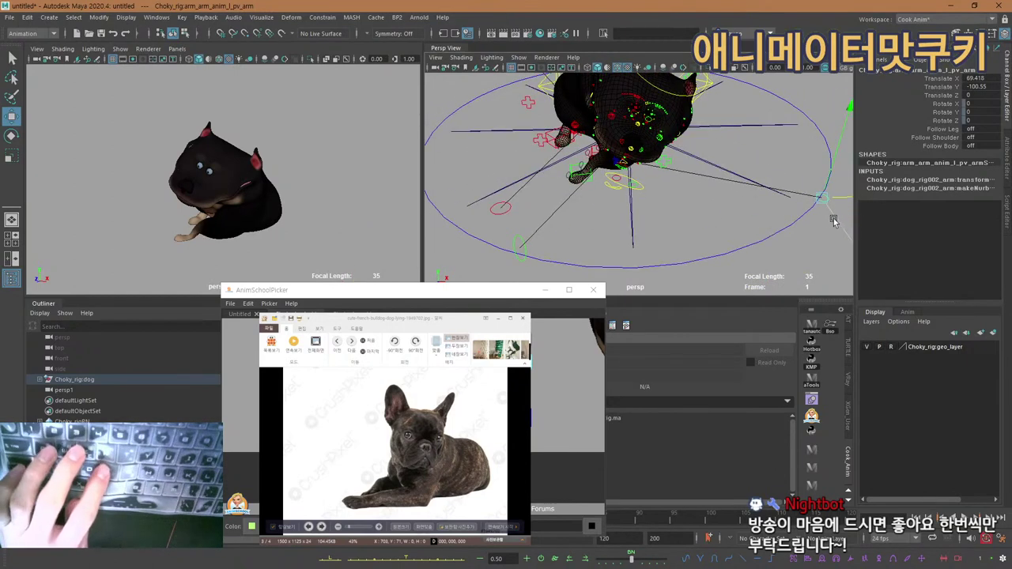
scroll(672, 152, up, 8)
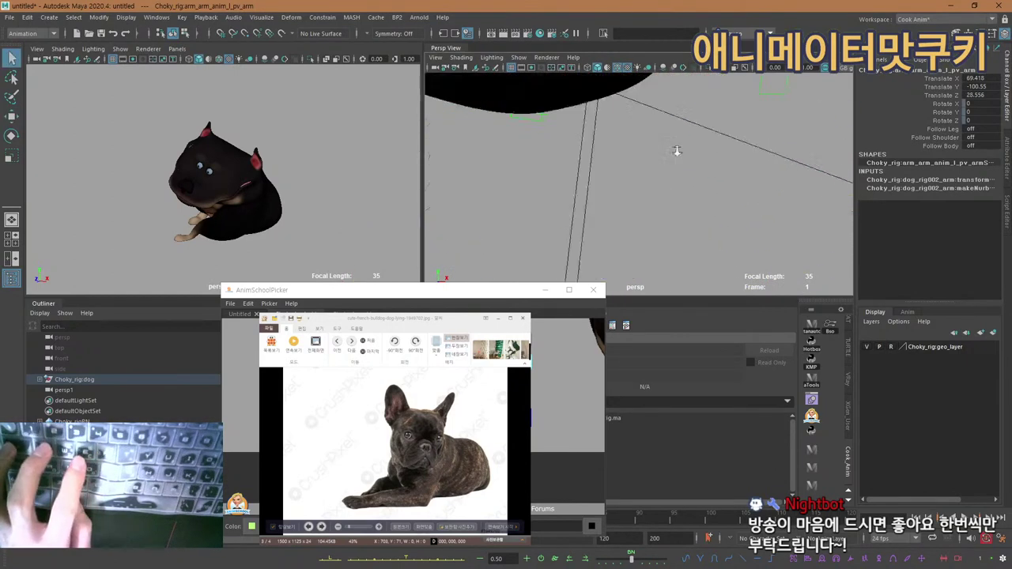
Try rotating the left front paw's heel-peel control to about -56.6 in X and -3.5 in Z, then undo it.
scroll(635, 147, down, 4)
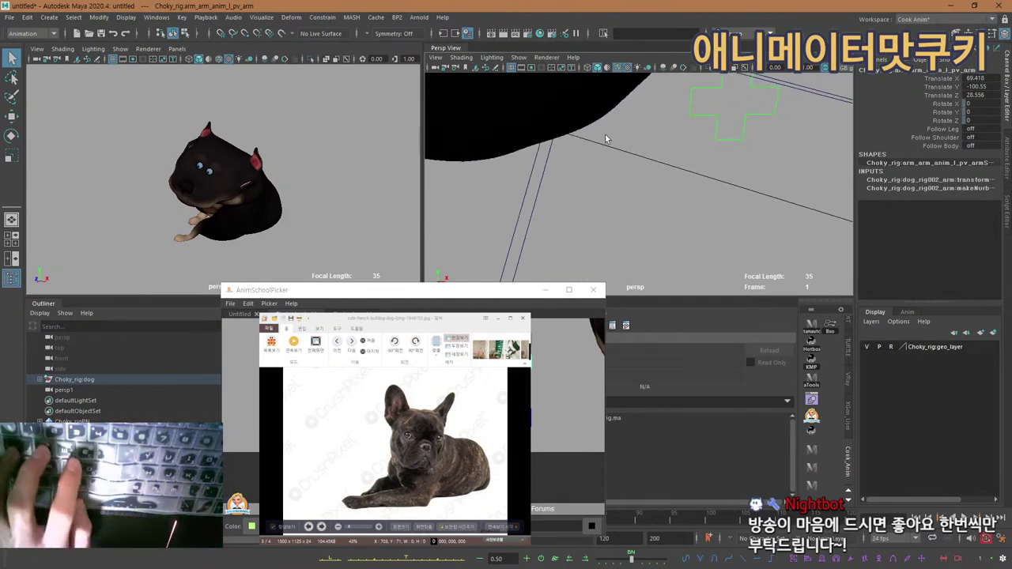
scroll(604, 135, down, 8)
alt+right_drag(566, 137, 639, 154)
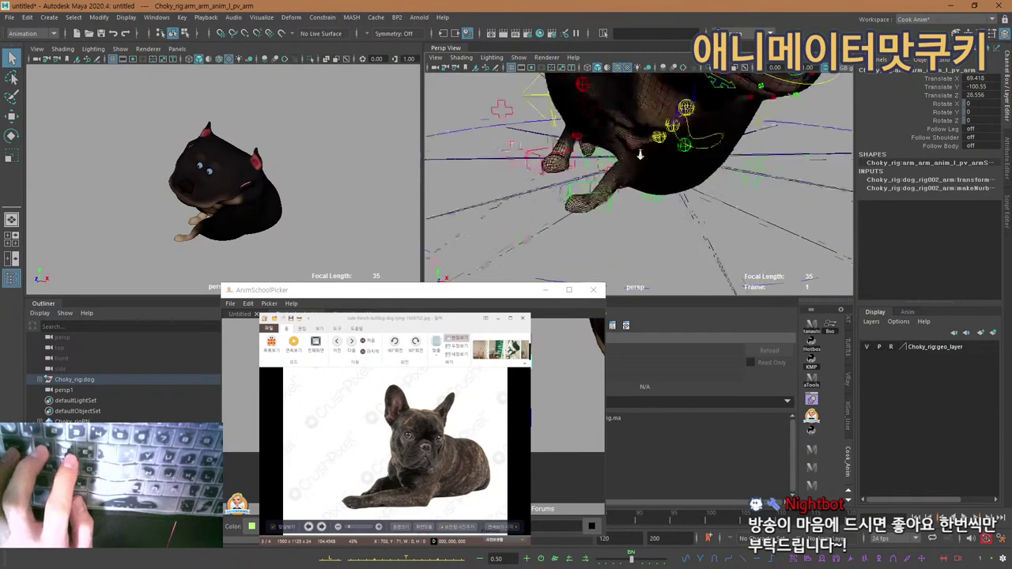
alt+drag(639, 153, 683, 153)
alt+middle_drag(682, 154, 634, 146)
alt+drag(634, 146, 717, 200)
click(618, 140)
click(618, 143)
key(e)
key(ctrl+z)
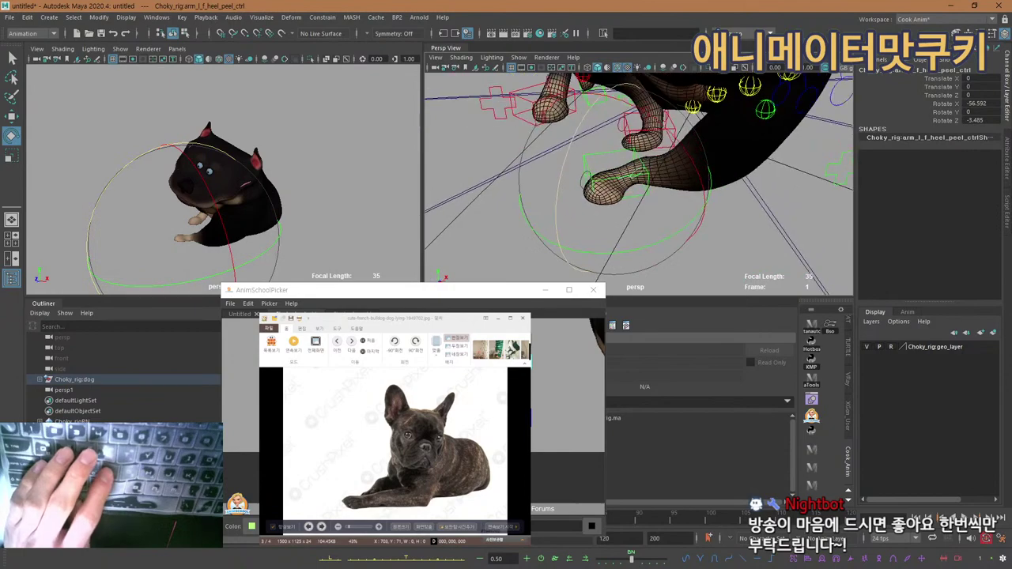
click(649, 189)
alt+drag(592, 219, 699, 202)
key(ctrl+z)
Rotate the left front leg's main paw control freely to about -27, -143 and 28.7 in X, Y and Z.
key(e)
drag(644, 185, 605, 212)
alt+drag(607, 210, 706, 188)
scroll(656, 189, down, 6)
scroll(751, 175, up, 5)
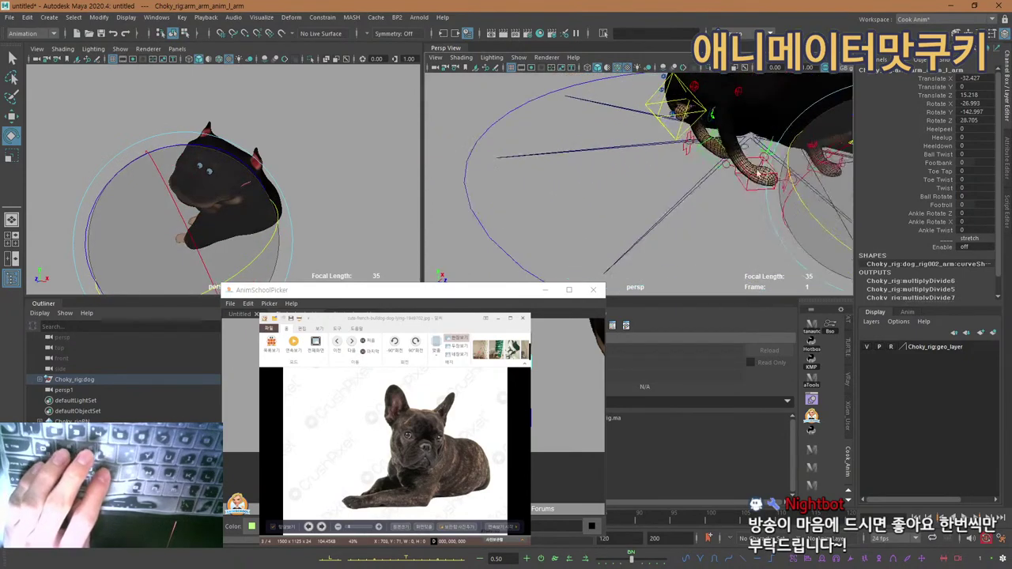
Try several free rotations of the right hind leg's main paw control, undoing them again.
alt+middle_drag(757, 172, 663, 204)
scroll(686, 152, up, 6)
key(q)
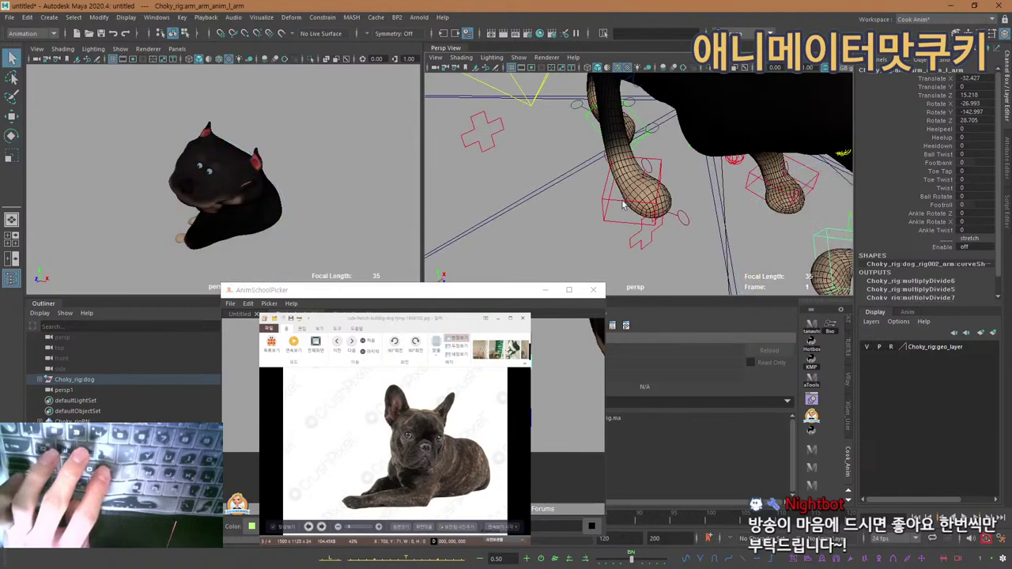
key(e)
drag(697, 132, 714, 193)
key(ctrl+z)
scroll(688, 218, down, 5)
drag(648, 262, 523, 226)
key(ctrl+z)
drag(628, 153, 621, 207)
key(ctrl+z)
key(ctrl+z)
key(ctrl+z)
key(ctrl+z)
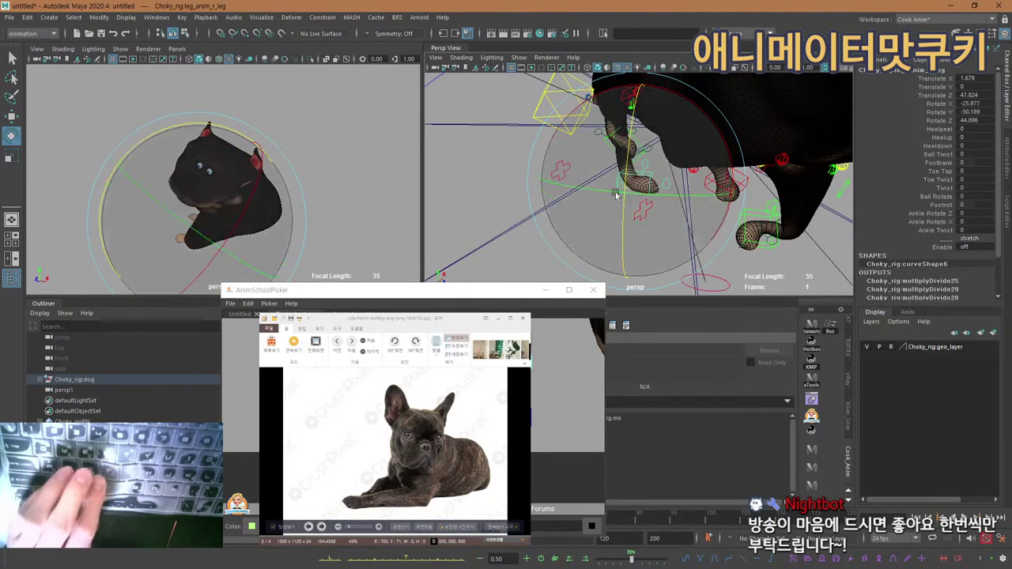
alt+drag(623, 184, 633, 192)
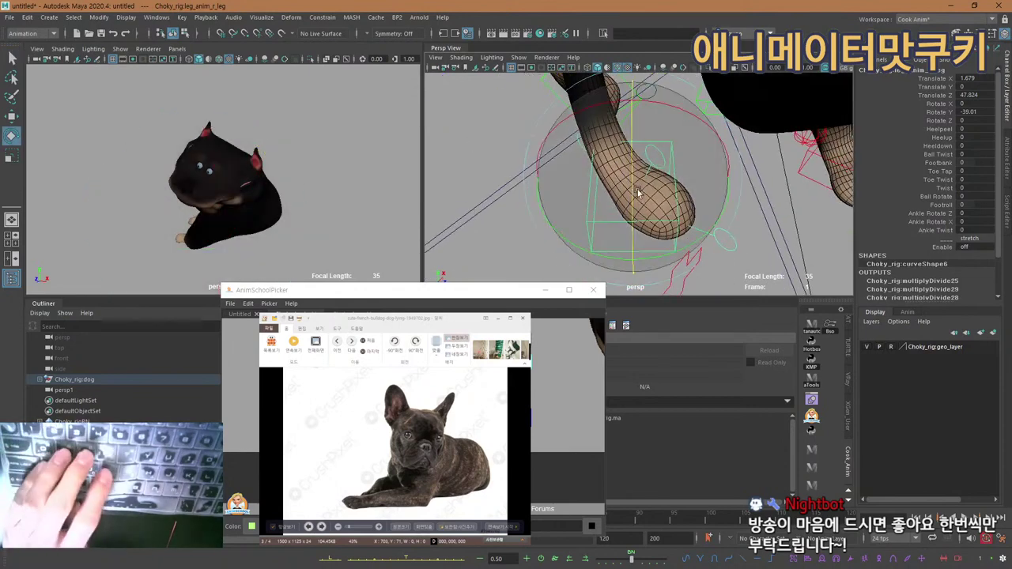
Switch the Rotate tool to Gimbal mode and set the right hind leg control's Rotate Y to 0.
key(w)
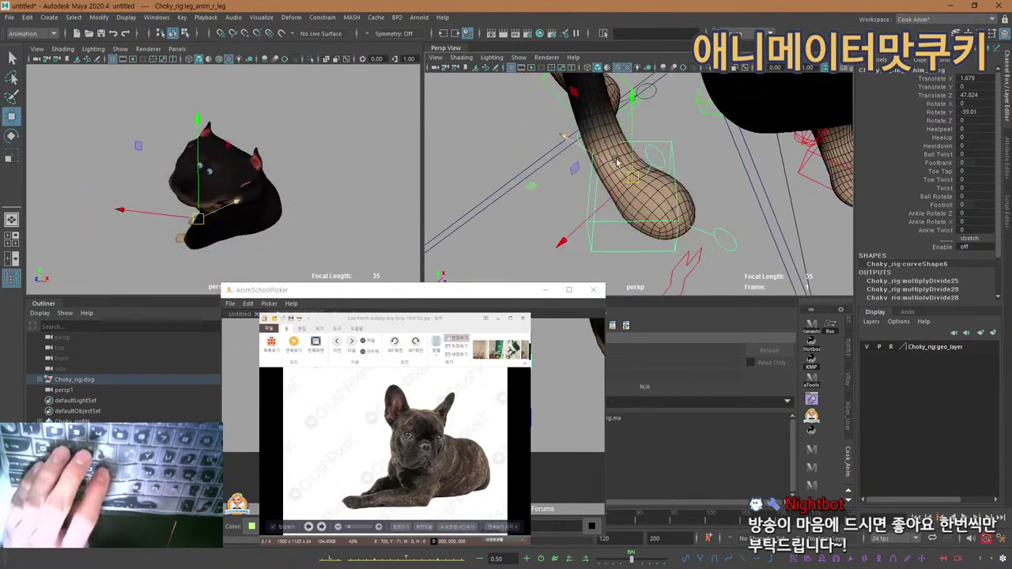
key(e)
click(656, 212)
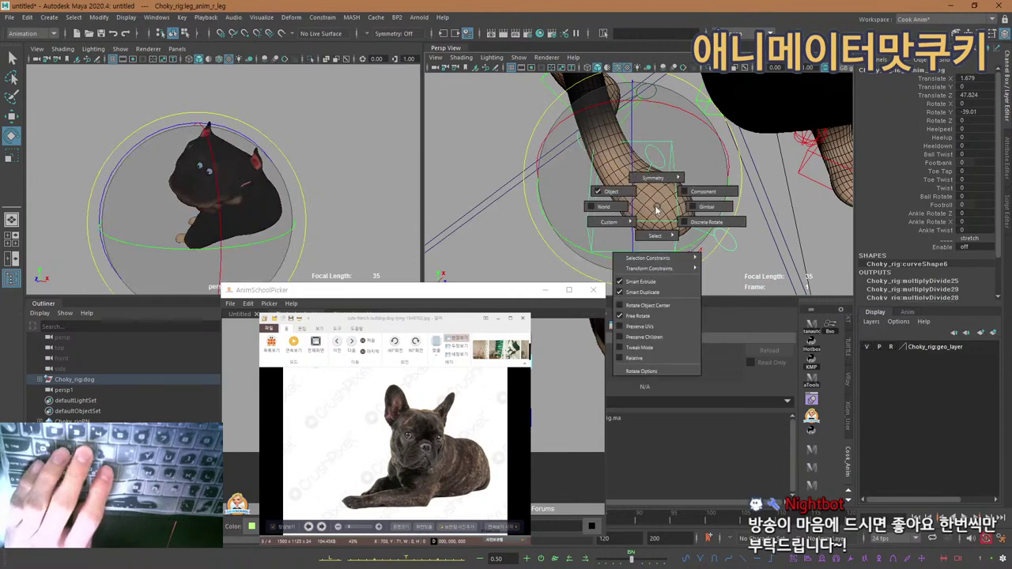
click(695, 208)
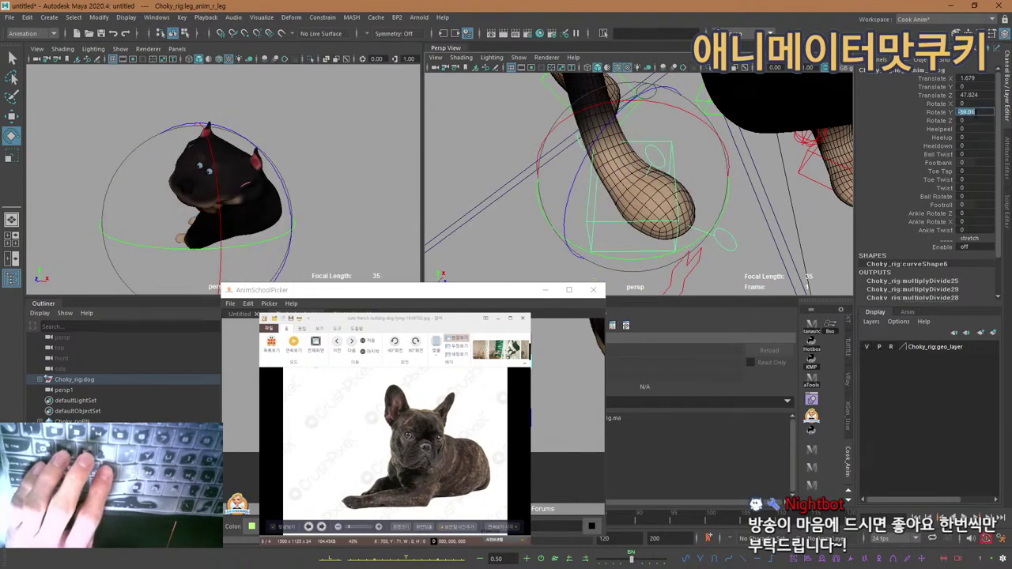
text(0)
key(Return)
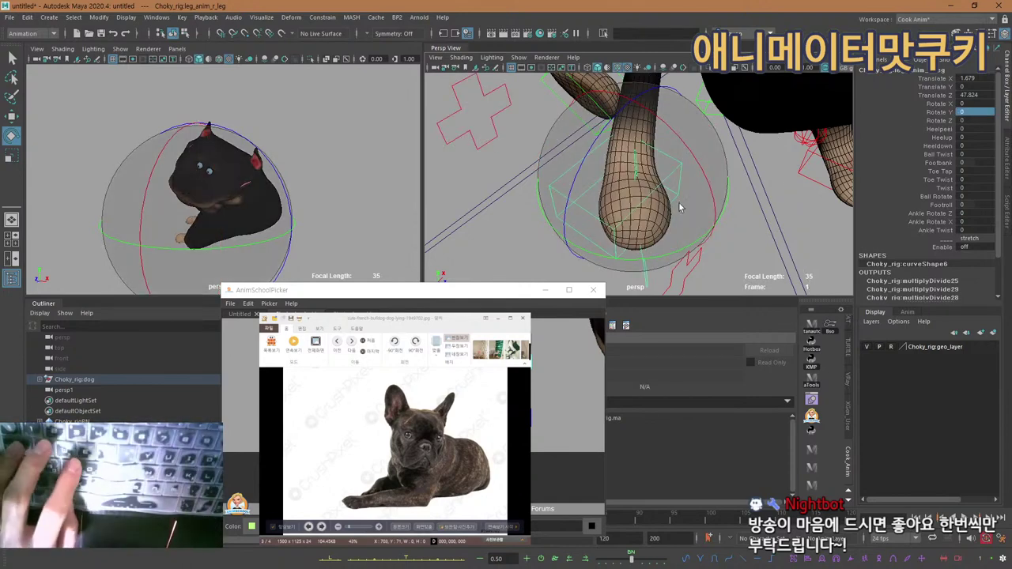
Try rotating the right hind leg control on single gimbal axes, about 38.7 in X and -24.4 in Y, then undo it.
scroll(634, 262, down, 4)
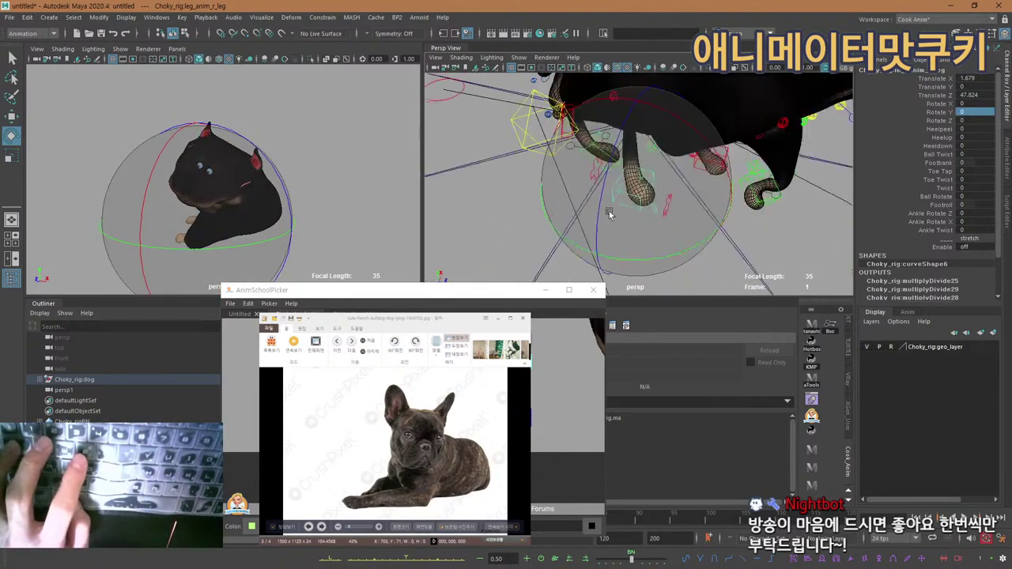
drag(633, 263, 704, 231)
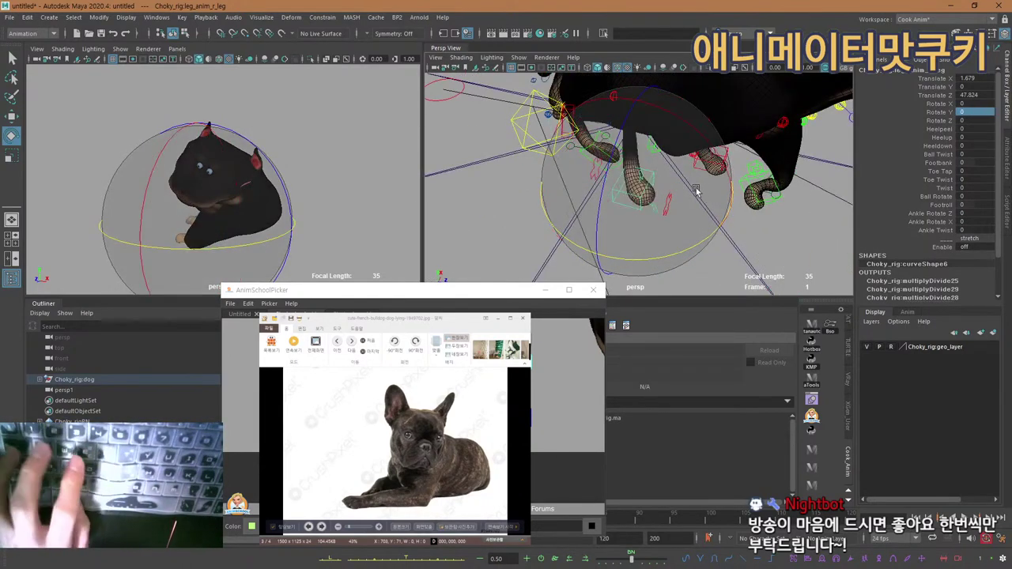
alt+drag(696, 190, 700, 148)
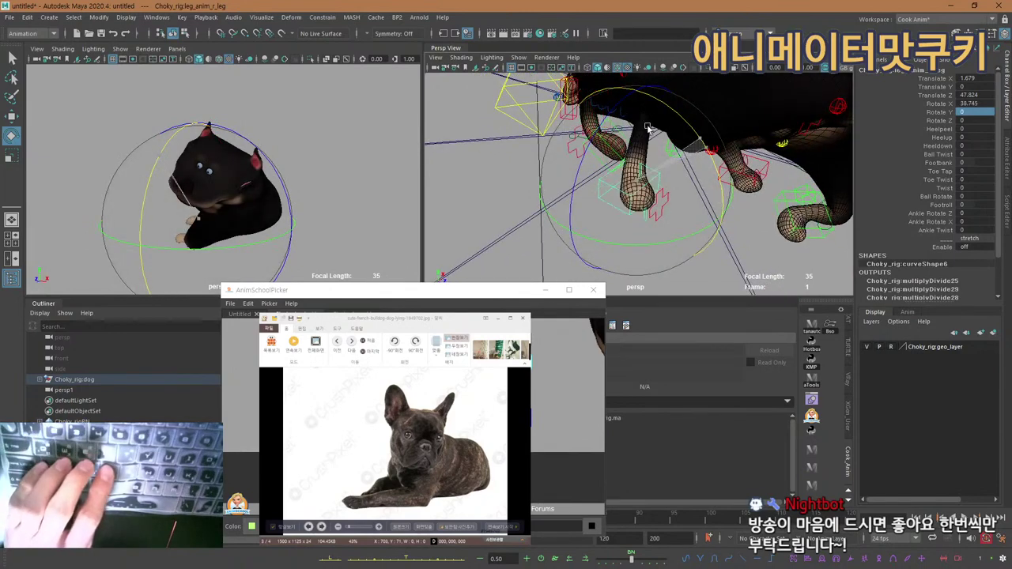
drag(646, 126, 608, 173)
key(e)
key(ctrl+z)
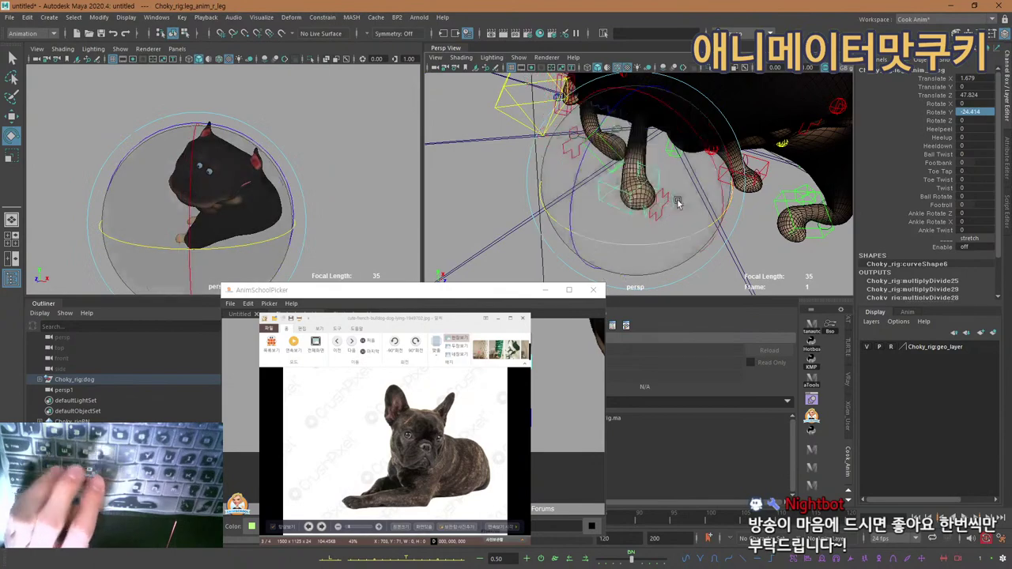
alt+right_drag(675, 201, 706, 201)
key(q)
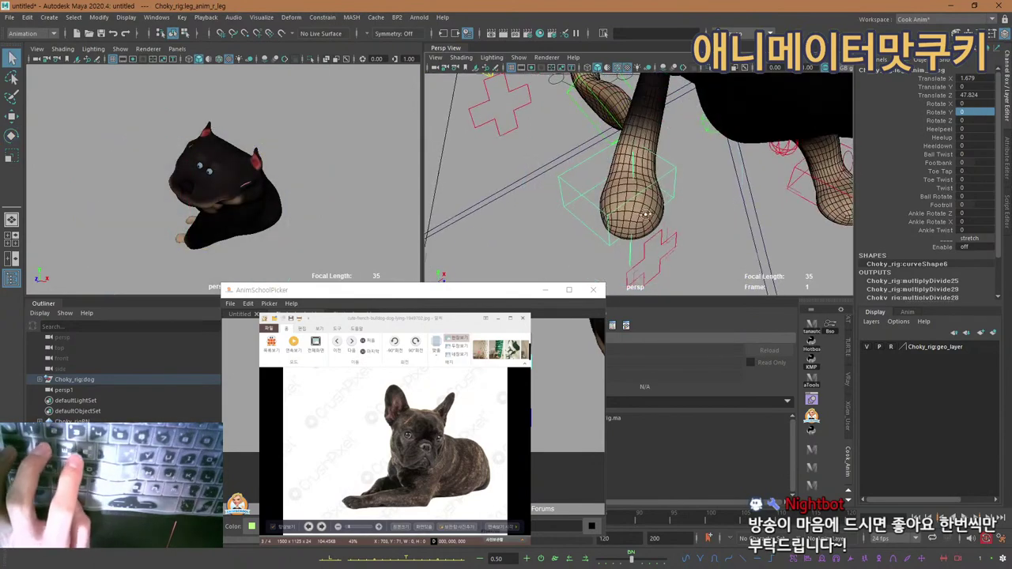
Try turning the right hind leg control's pivot in pivot edit mode and rotating from it, then undo the change.
key(e)
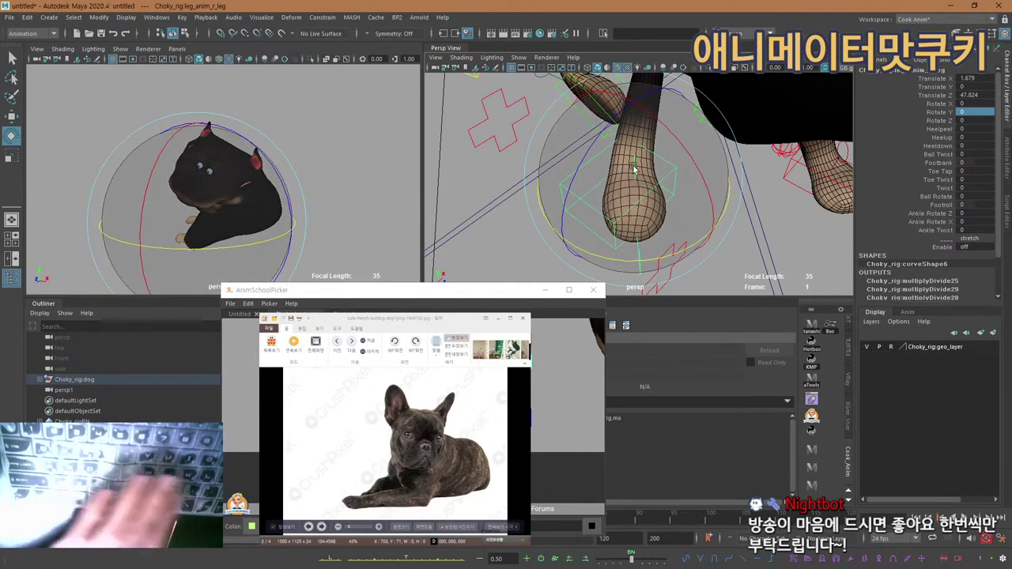
key(Insert)
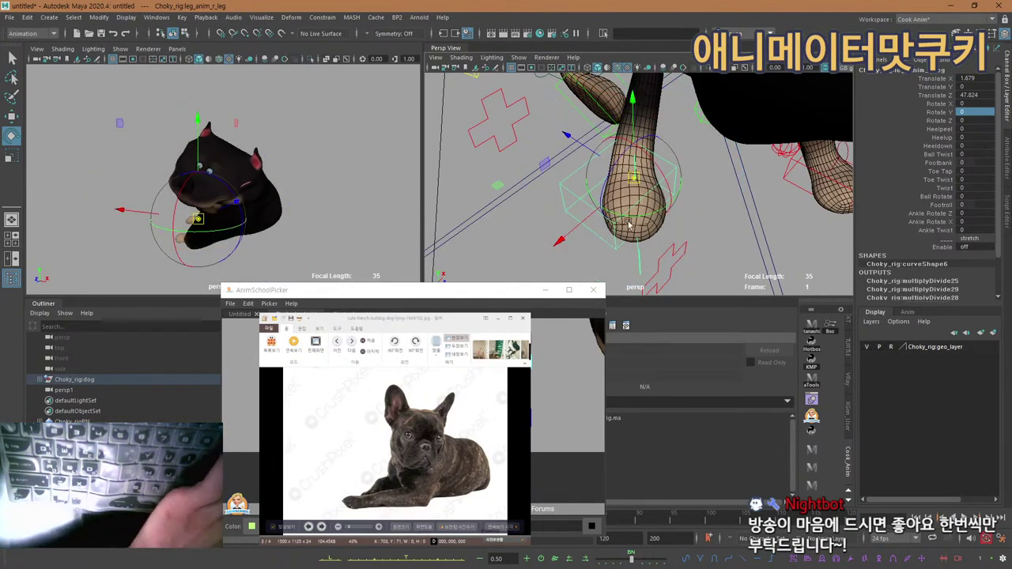
drag(659, 221, 662, 222)
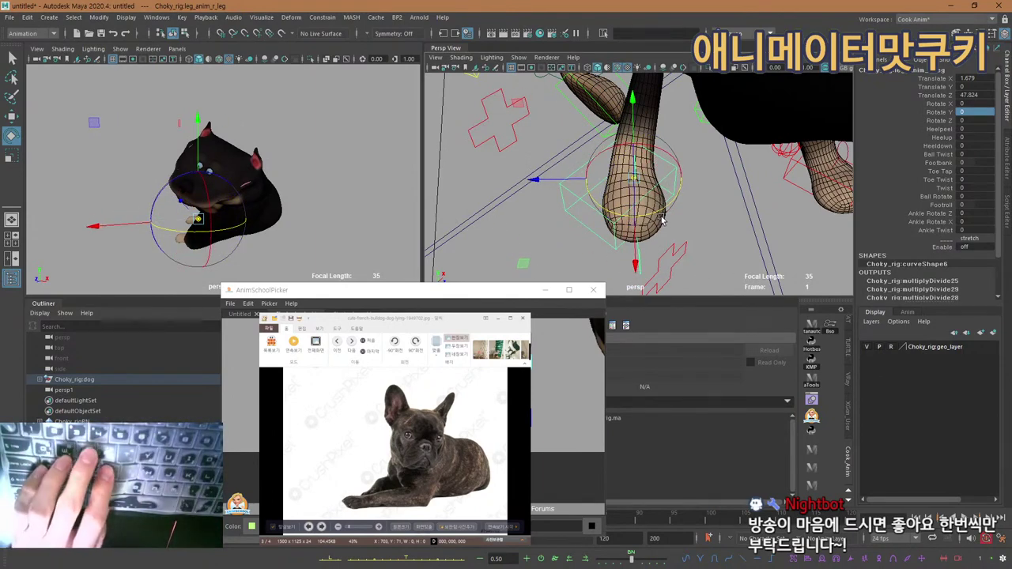
key(d)
drag(608, 251, 647, 240)
key(ctrl+z)
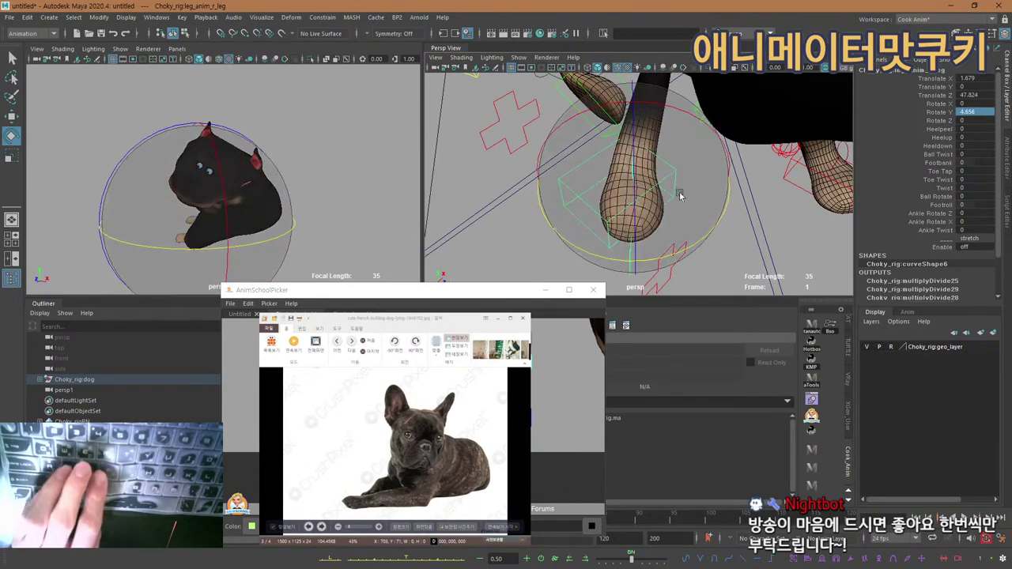
Set Rotate X, Y and Z of the left front leg's main paw control to 0.
alt+right_drag(717, 219, 615, 217)
alt+drag(615, 217, 634, 212)
alt+right_drag(634, 212, 543, 188)
key(q)
alt+drag(542, 188, 633, 197)
alt+right_drag(633, 197, 783, 220)
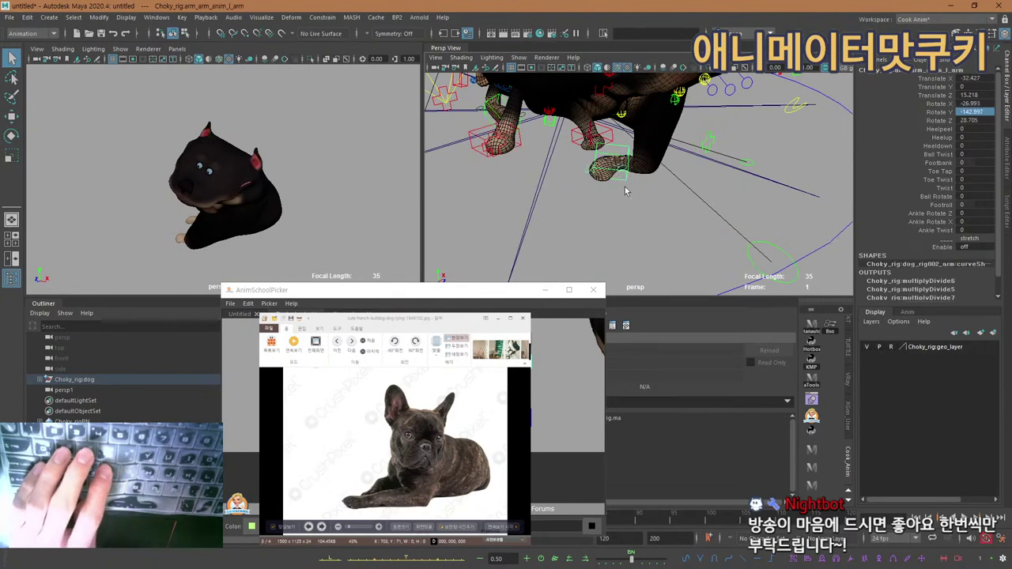
click(660, 192)
key(ctrl+z)
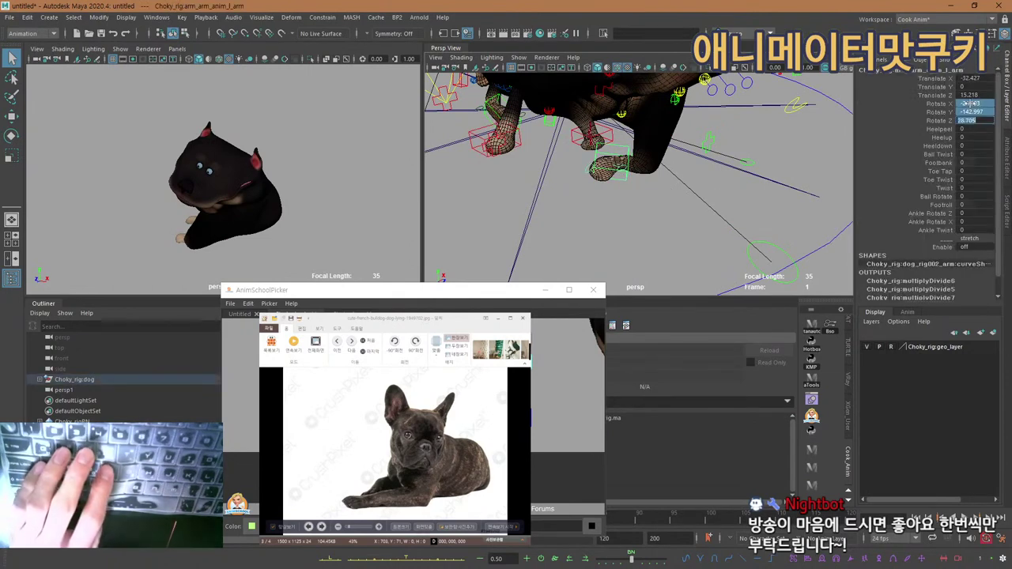
text(0)
key(Return)
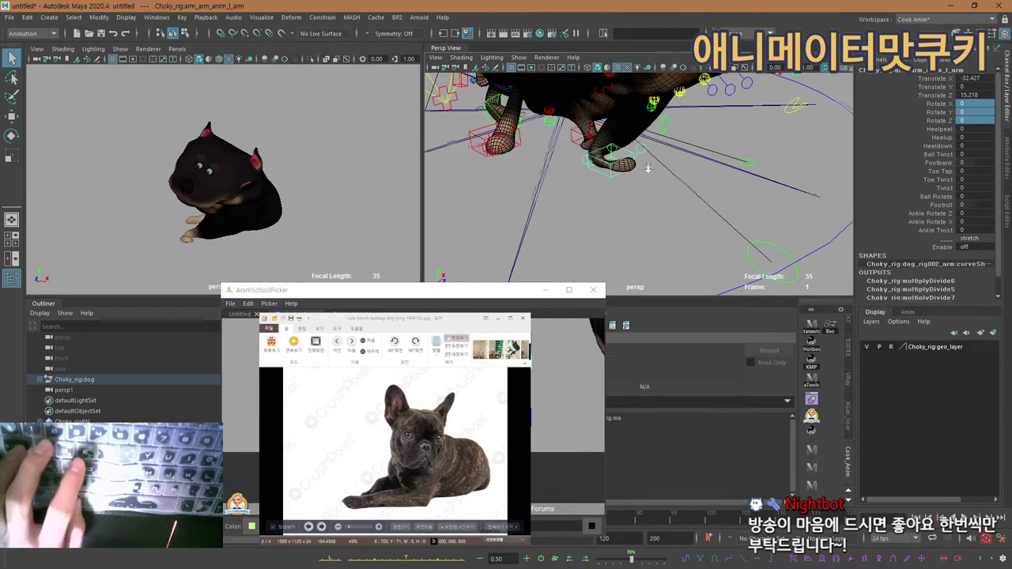
Rotate the left front paw control to about -67 in Rotate Y.
alt+right_drag(648, 167, 696, 184)
alt+drag(696, 184, 639, 195)
alt+right_drag(639, 195, 610, 179)
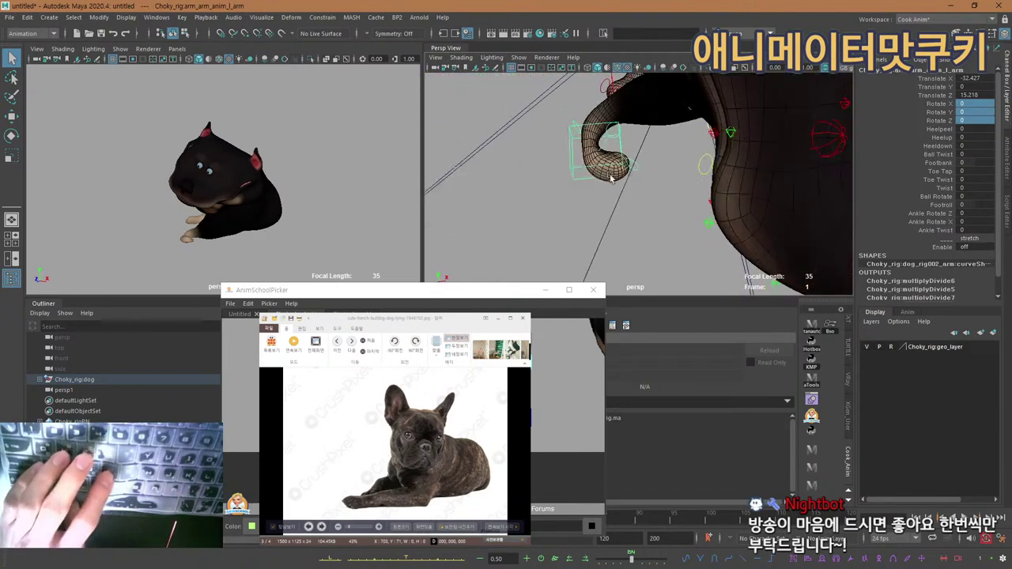
key(e)
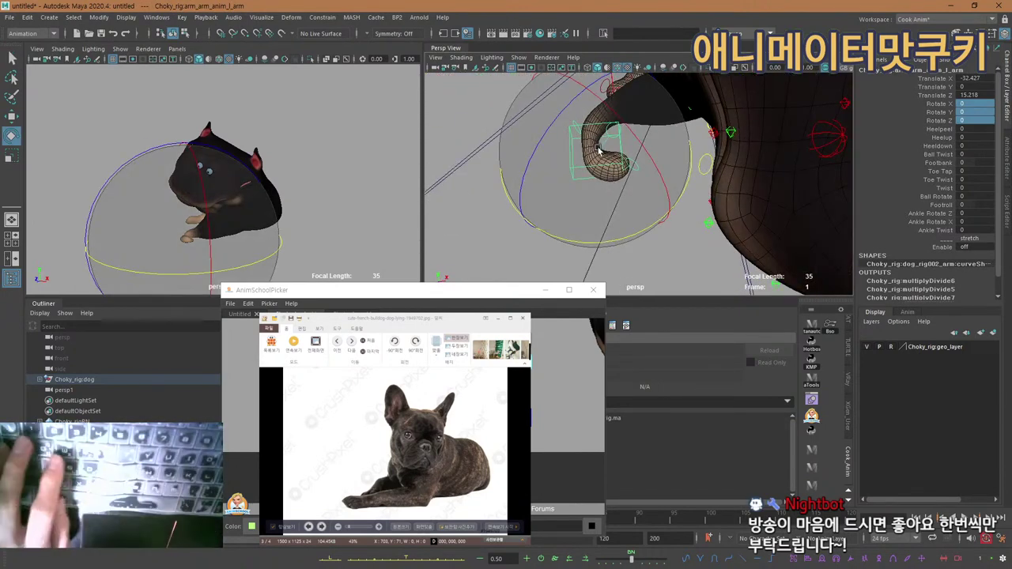
alt+drag(598, 150, 575, 237)
scroll(655, 198, up, 5)
alt+drag(655, 198, 657, 214)
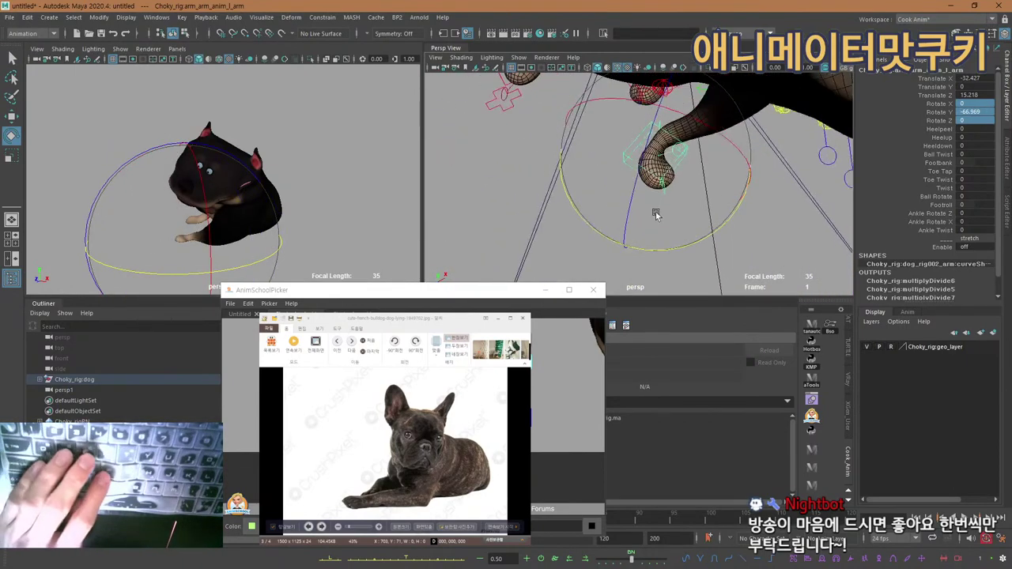
Switch the Rotate tool to Gimbal mode for the left front paw control and set its Rotate Y to 0.
key(e)
click(672, 192)
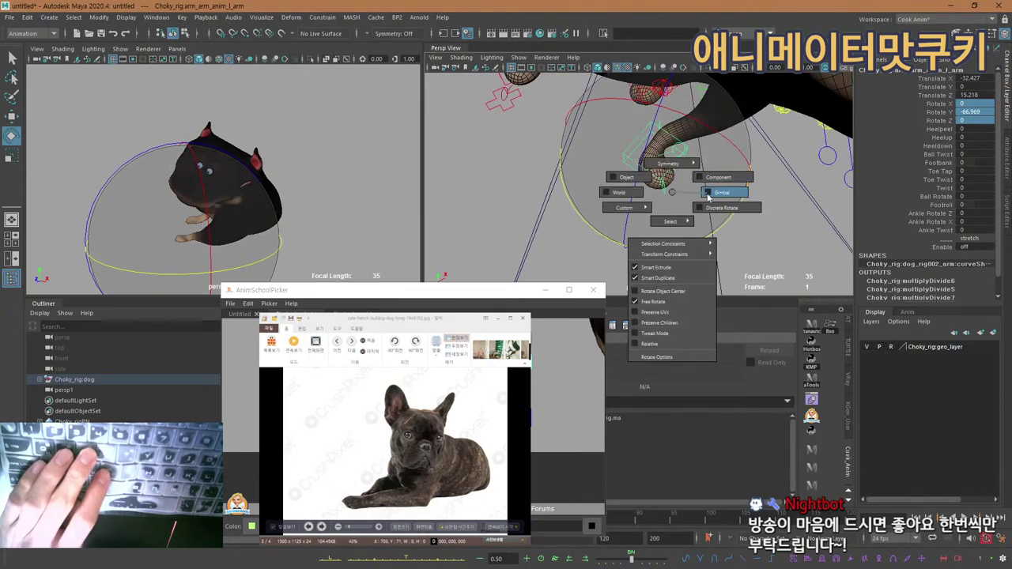
click(708, 196)
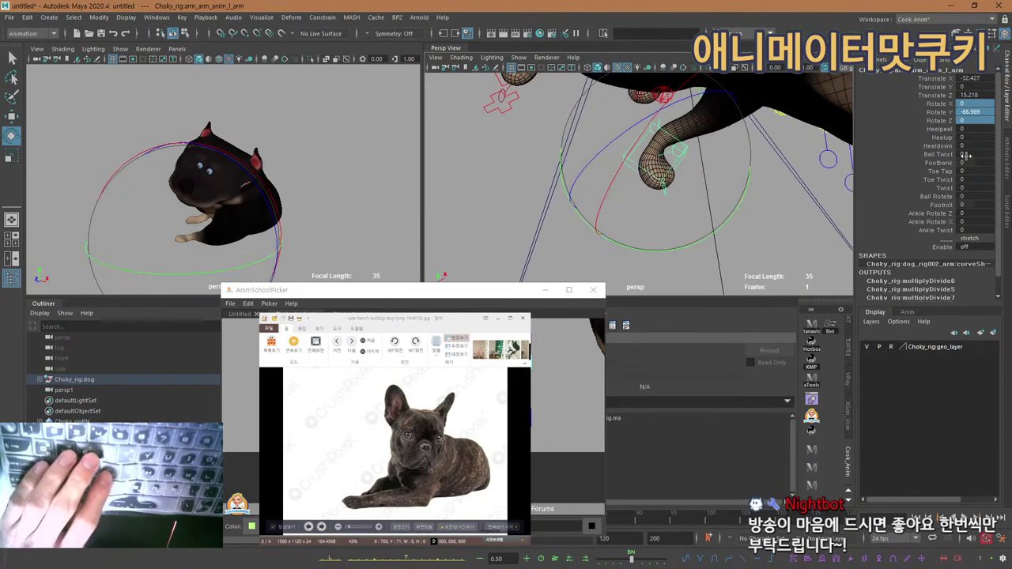
key(Return)
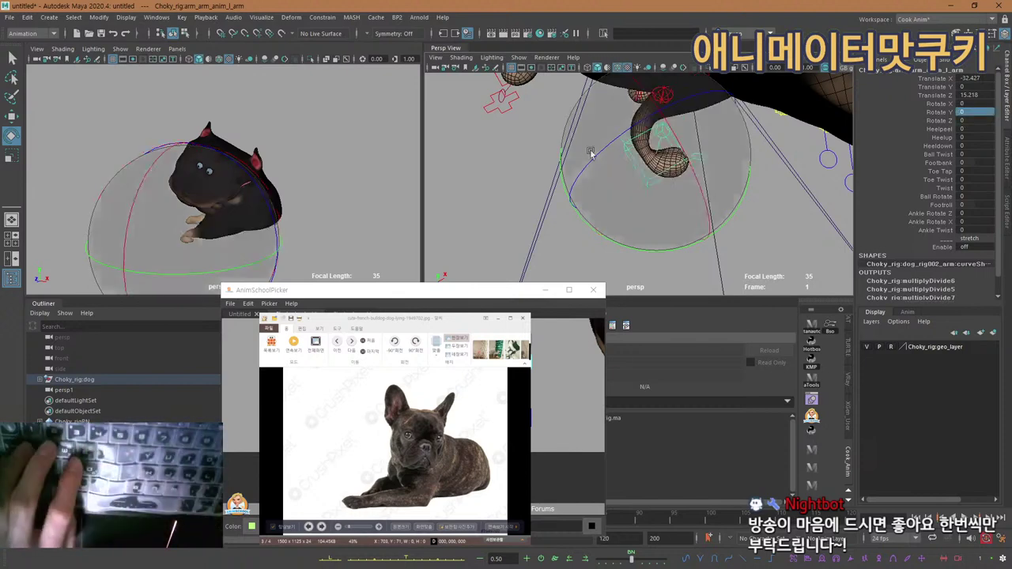
Reorient the left front paw control's pivot in pivot edit mode.
key(w)
alt+drag(683, 172, 668, 191)
key(e)
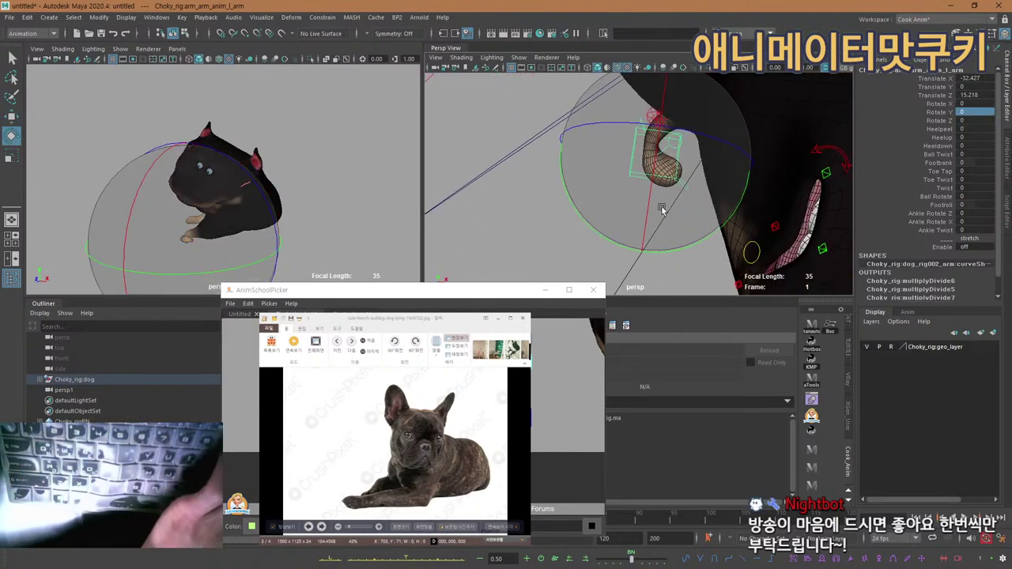
key(t)
drag(668, 205, 703, 185)
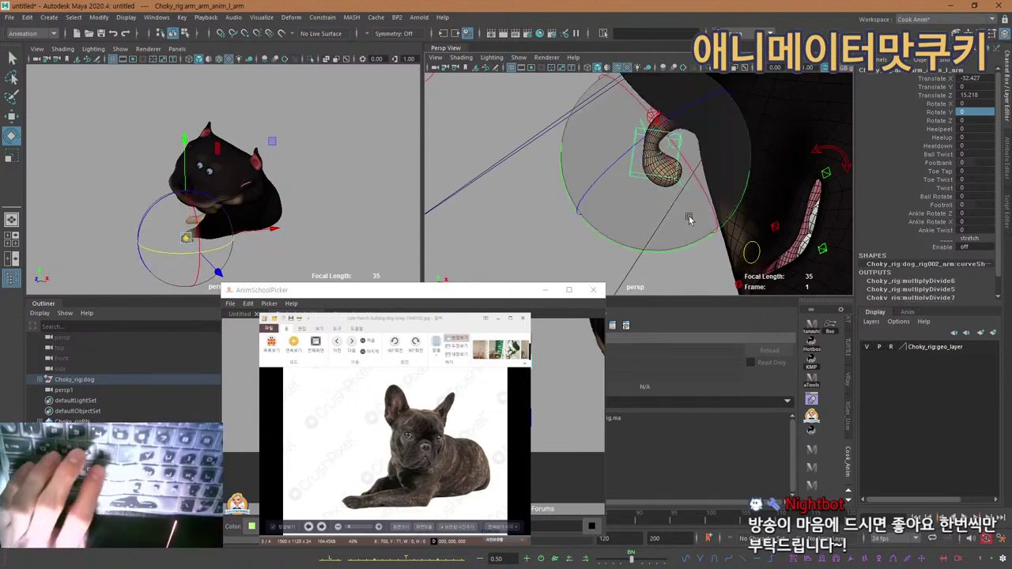
Rotate the left front paw control to about -129.5 in Rotate Y so the paw points forward.
drag(684, 244, 581, 213)
alt+drag(656, 218, 555, 147)
alt+drag(632, 166, 695, 163)
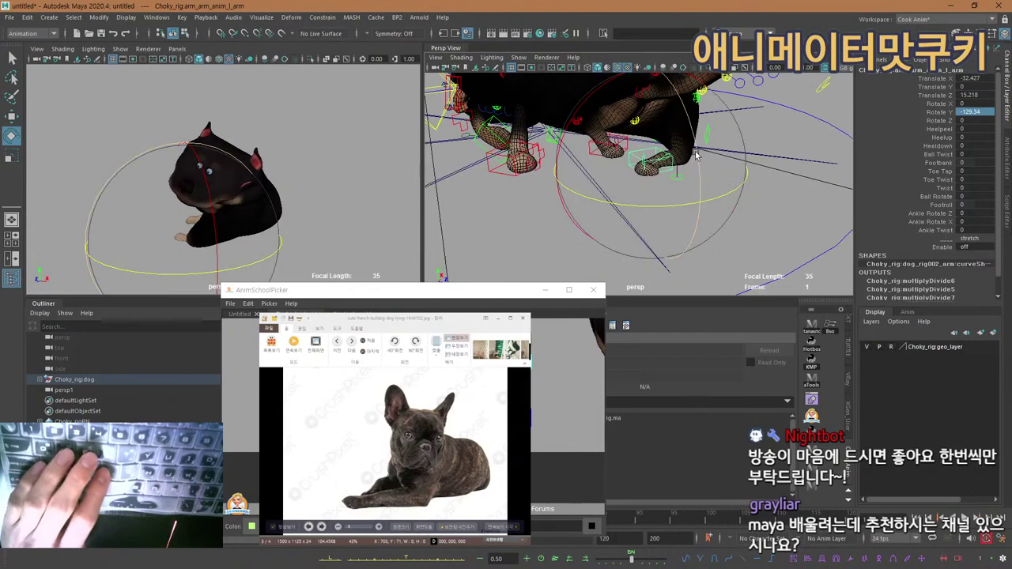
Rotate the left front paw control freely to about -34.2, -141.5 and 51.8 in X, Y and Z, undoing the extra rotation.
drag(674, 226, 624, 250)
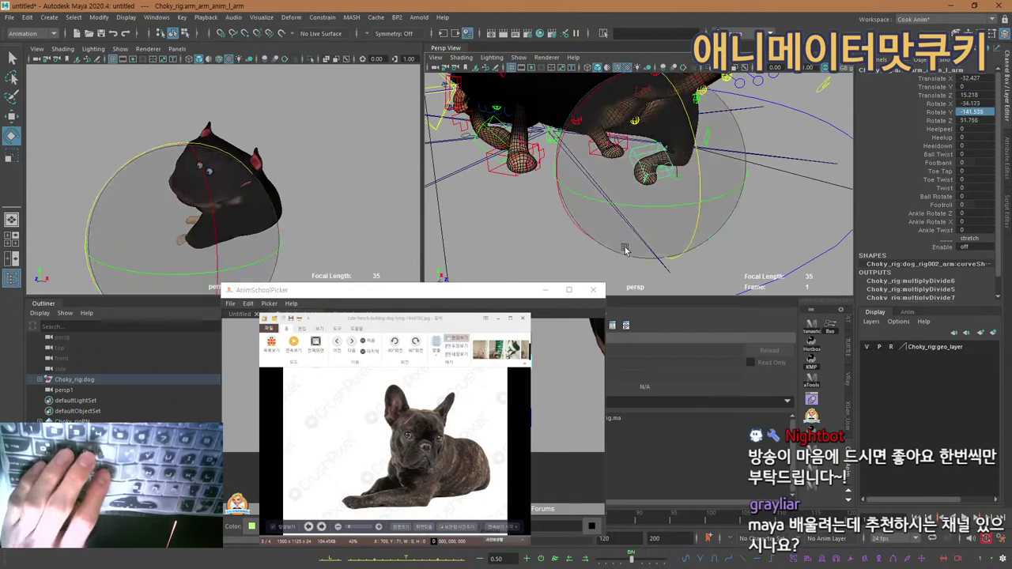
drag(571, 215, 543, 201)
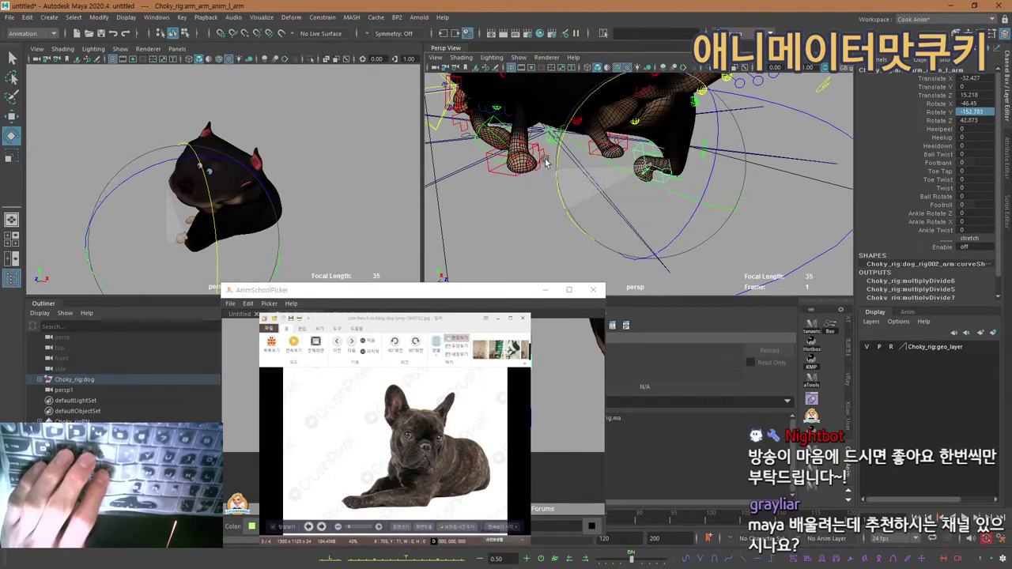
alt+middle_drag(622, 106, 618, 183)
alt+drag(618, 183, 685, 254)
key(ctrl+z)
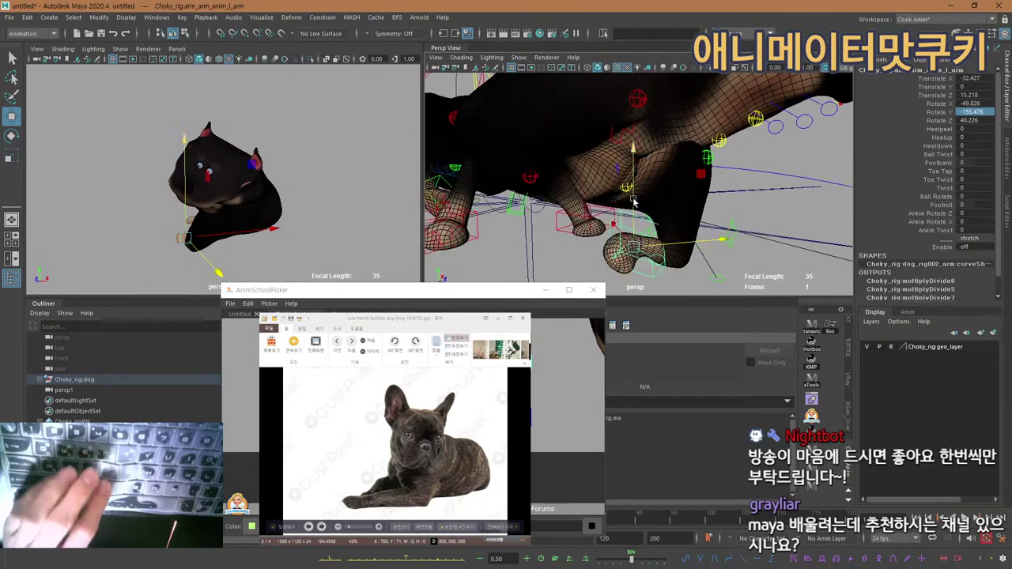
Rotate the left front paw control to about -169.8 in Y and 28.7 in Z, and place it at about 2.55 in Translate Y and 10.2 in Z.
key(e)
key(e)
alt+middle_drag(661, 283, 637, 177)
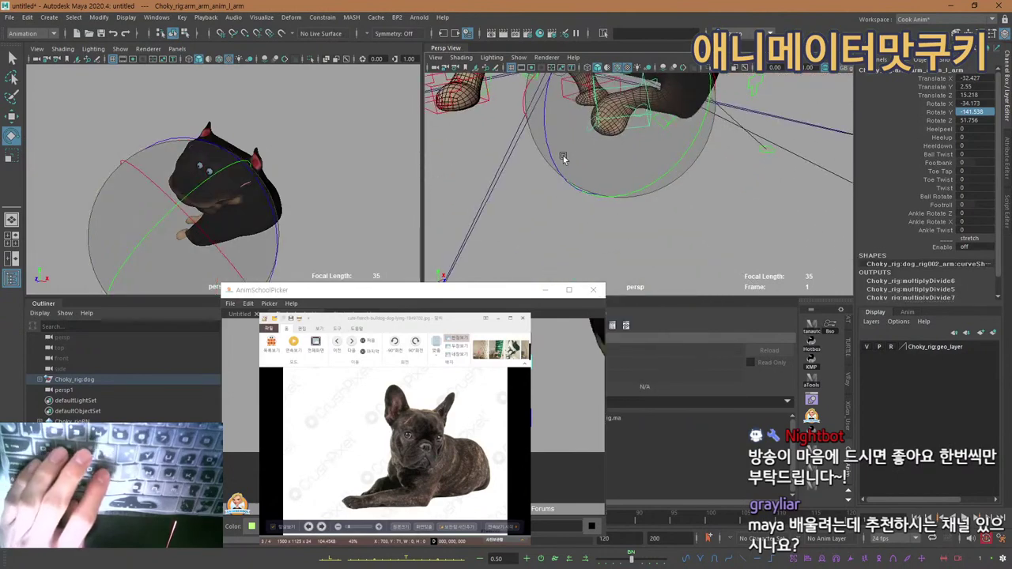
drag(549, 145, 591, 187)
alt+right_drag(701, 271, 666, 270)
alt+drag(665, 271, 647, 136)
key(w)
alt+drag(650, 139, 747, 236)
alt+middle_drag(709, 173, 589, 196)
alt+drag(589, 196, 577, 207)
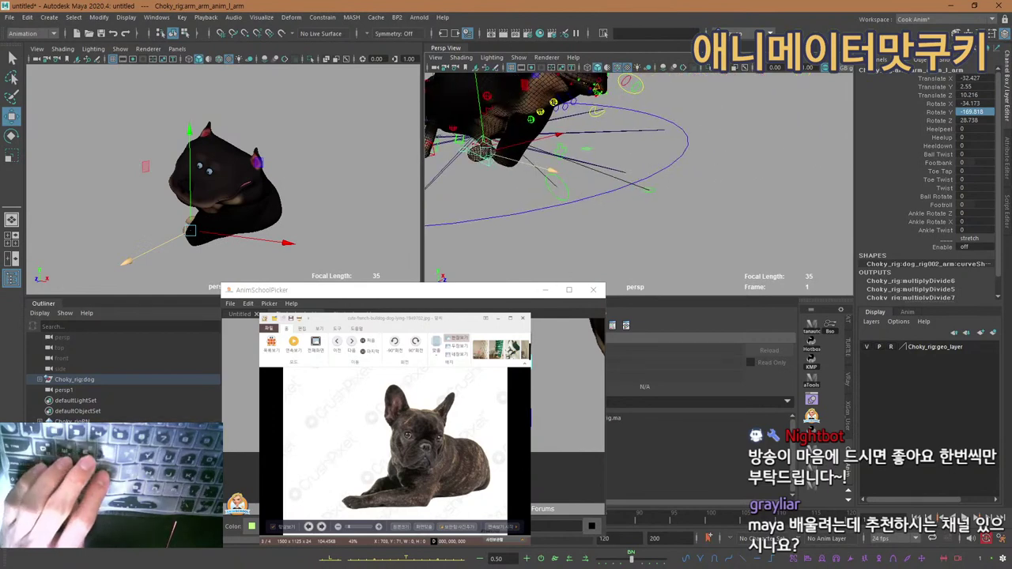
click(649, 190)
click(522, 144)
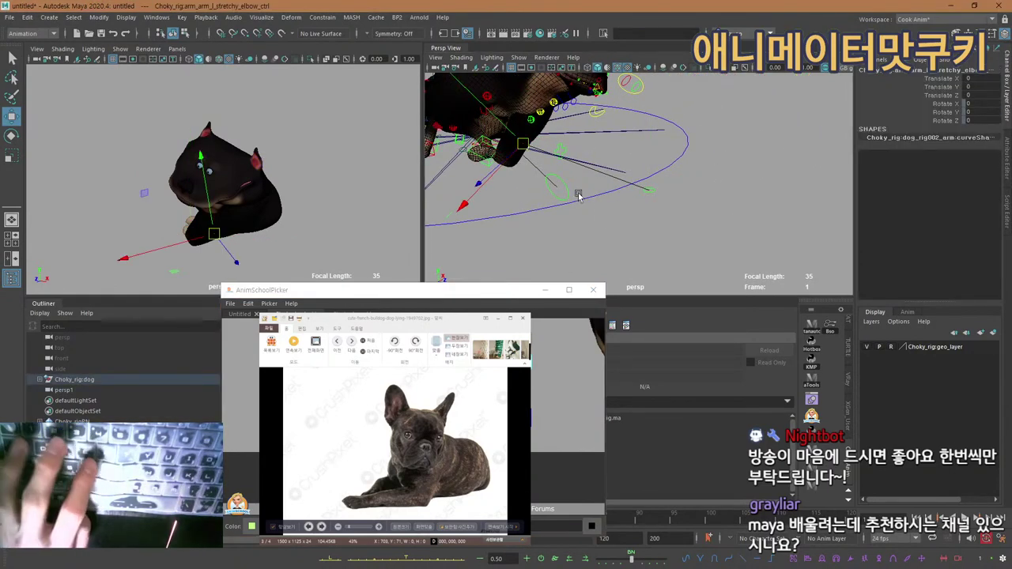
alt+drag(578, 194, 633, 182)
alt+right_drag(553, 178, 617, 178)
alt+drag(553, 170, 535, 156)
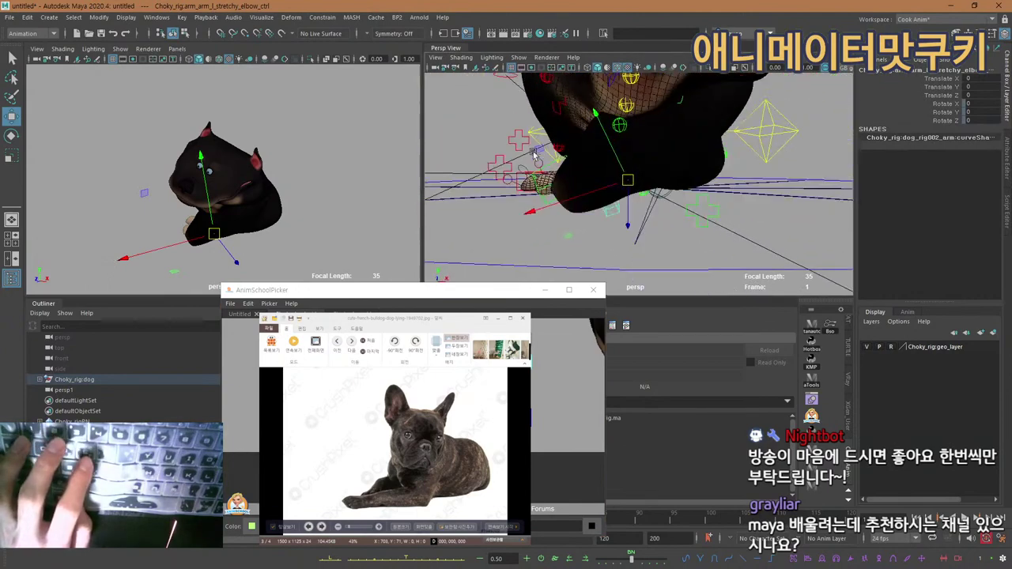
Rotate the left front shoulder control (arm_anim_l_ilum) to about 29 in Rotate Z.
alt+middle_drag(565, 355, 574, 393)
click(584, 340)
alt+right_drag(751, 111, 685, 95)
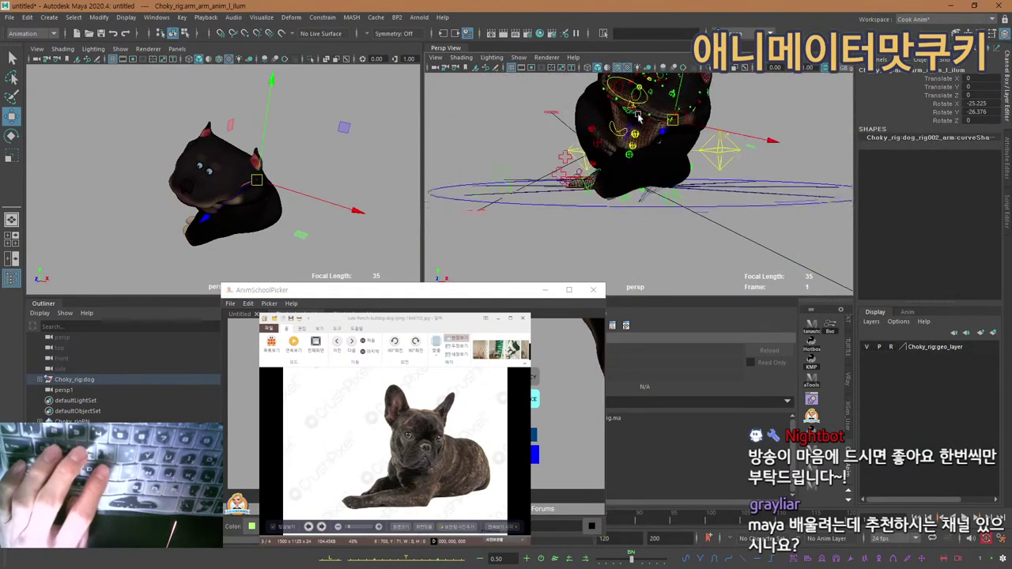
alt+middle_drag(685, 94, 675, 162)
key(e)
alt+drag(673, 162, 681, 263)
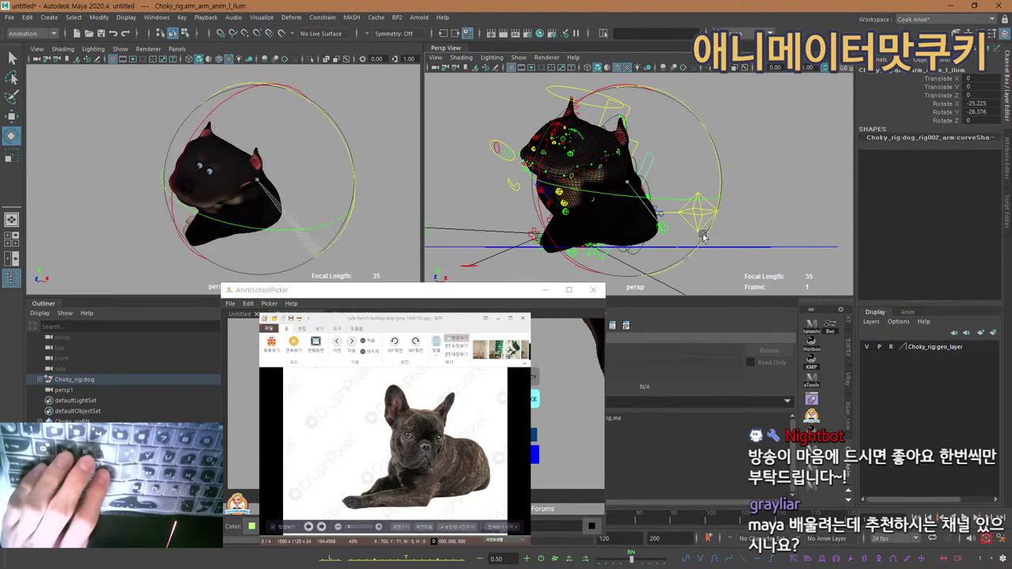
drag(707, 215, 695, 228)
alt+drag(696, 227, 644, 259)
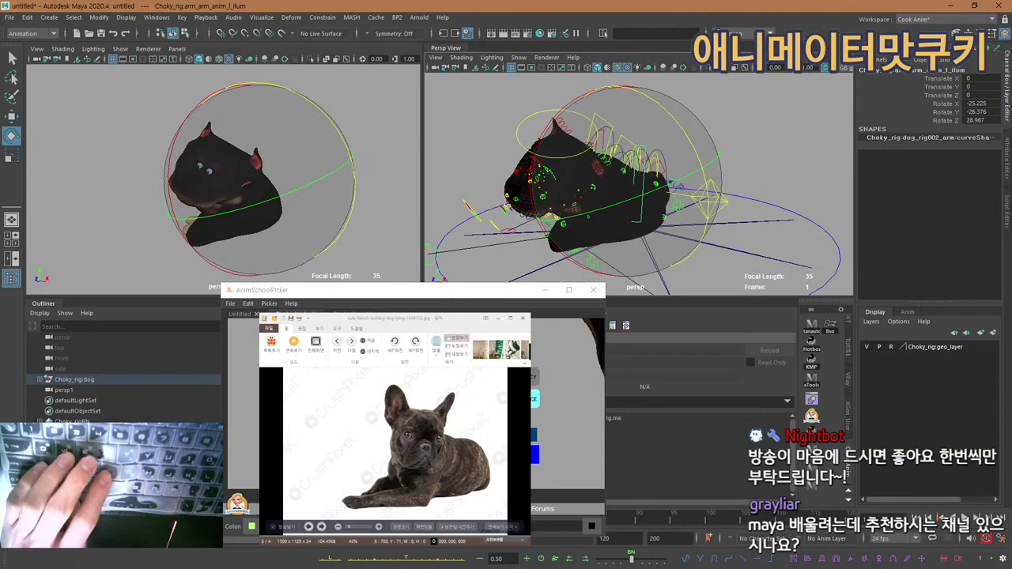
Move the left front shoulder control to about 0.33 in Translate X and 0.5 in Translate Z.
key(w)
alt+drag(639, 219, 674, 183)
alt+middle_drag(674, 194, 671, 180)
alt+right_drag(671, 180, 687, 201)
alt+drag(687, 201, 572, 173)
alt+drag(571, 173, 661, 164)
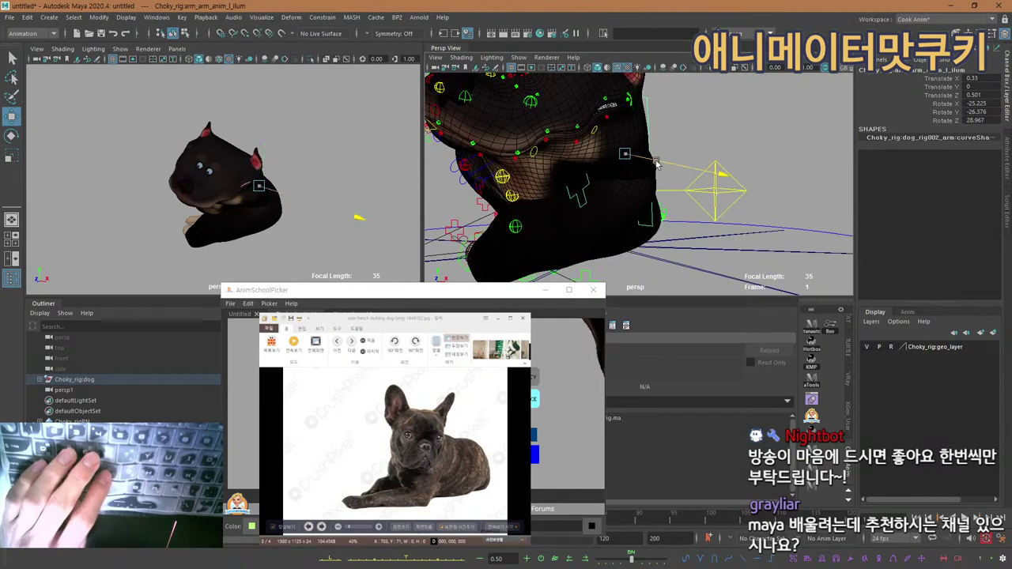
Move the left stretchy elbow control to about -1.02 in Translate X and 0.01 in Translate Y.
alt+right_drag(628, 216, 533, 223)
alt+drag(532, 224, 668, 237)
click(535, 454)
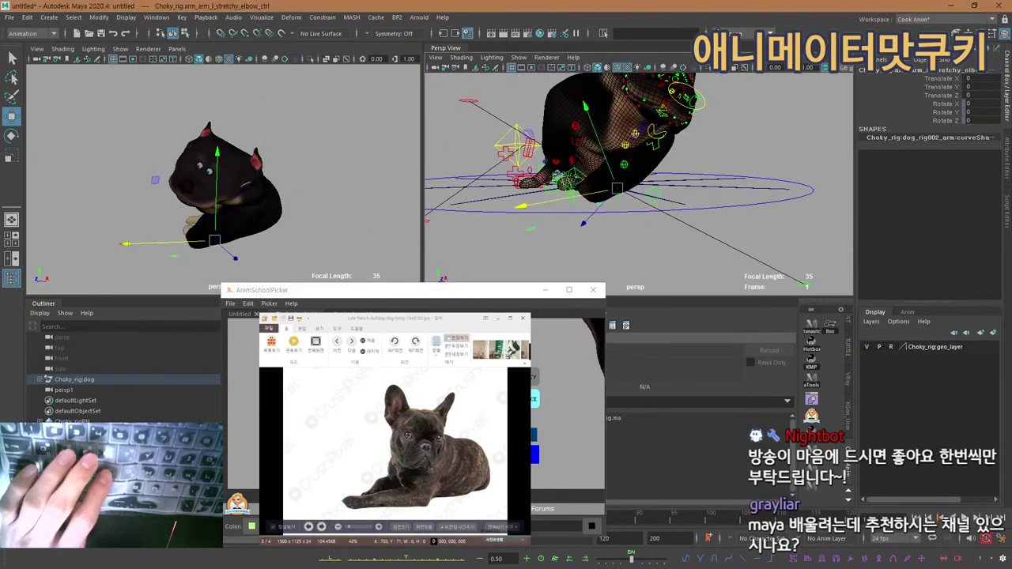
alt+right_drag(553, 178, 584, 184)
alt+drag(583, 183, 589, 194)
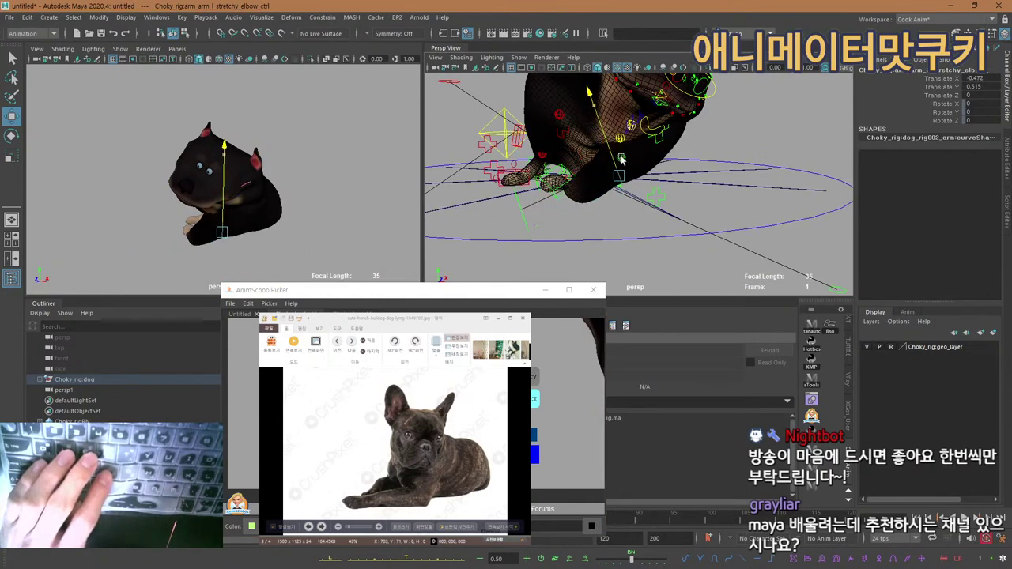
alt+drag(611, 195, 612, 180)
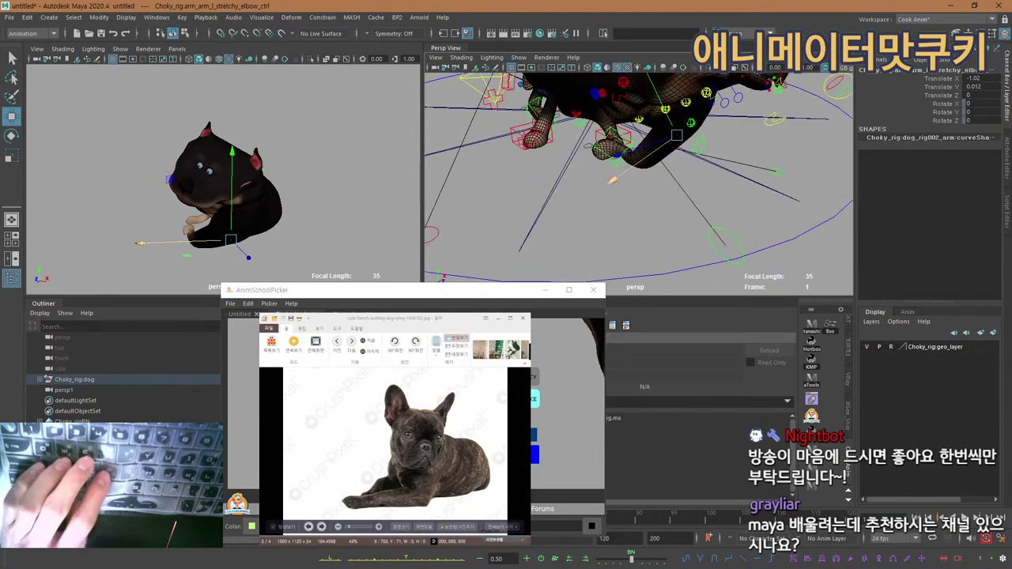
Raise the left extra elbow control to about 4 in Translate Y.
click(534, 434)
click(535, 454)
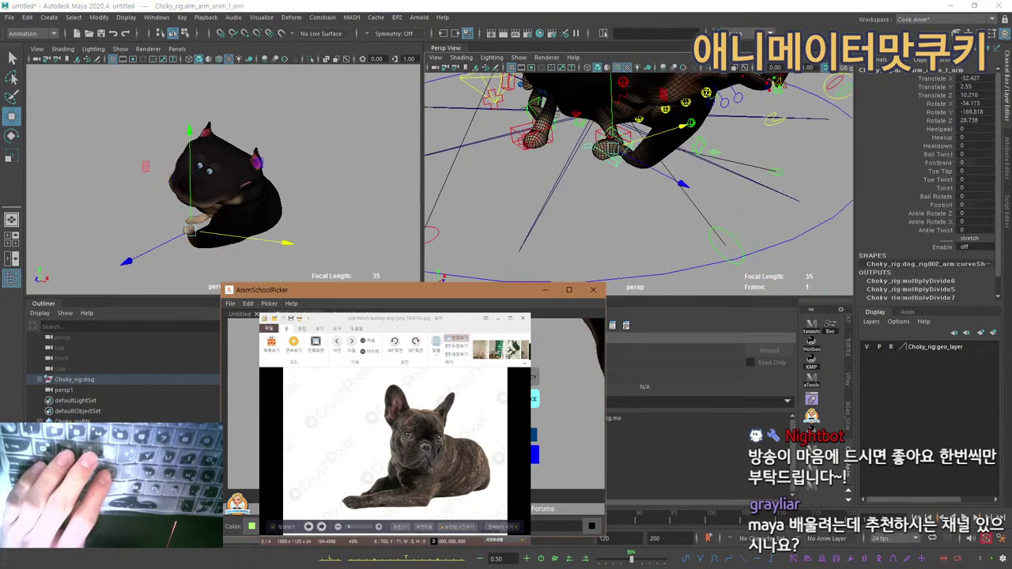
alt+right_drag(607, 164, 614, 185)
alt+drag(614, 185, 617, 196)
alt+right_drag(617, 197, 585, 199)
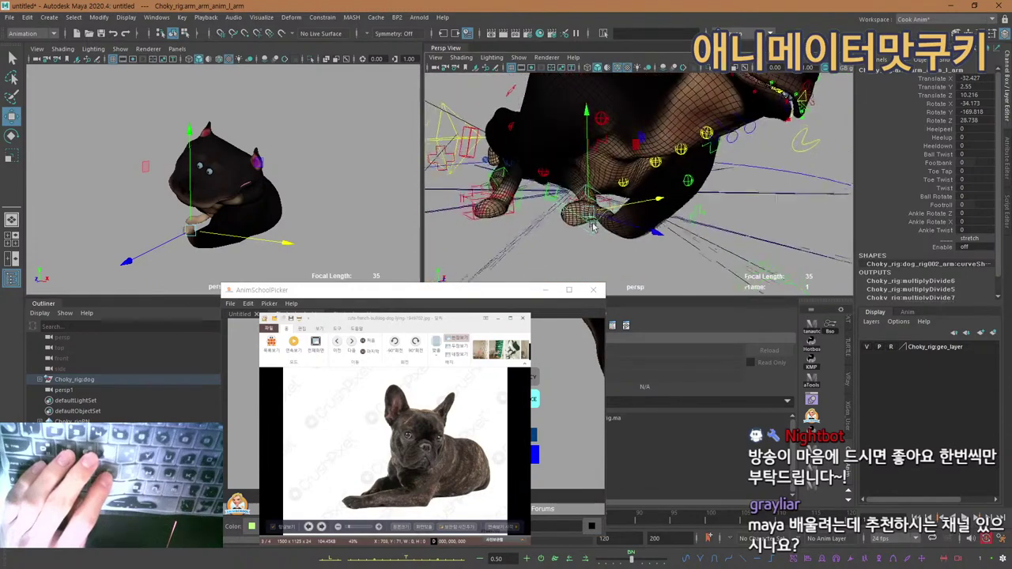
alt+drag(584, 199, 587, 201)
click(535, 435)
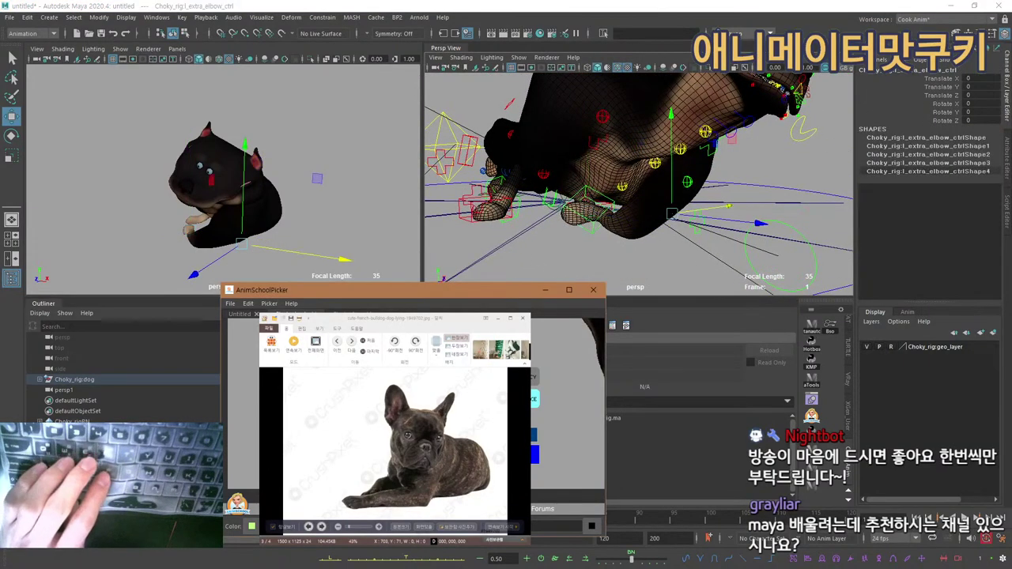
click(673, 185)
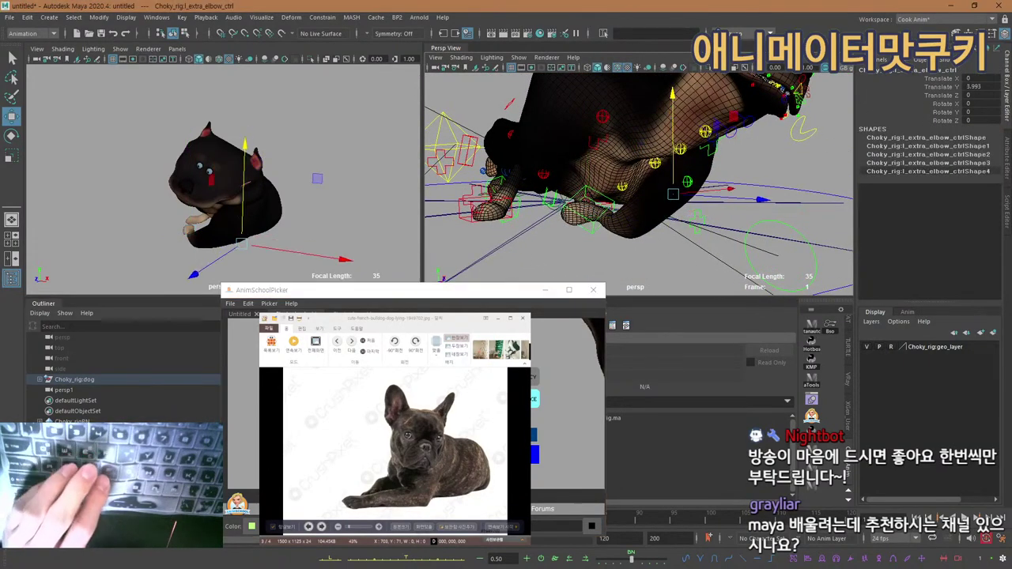
Rotate the left front heel peel control to about 41.5 in Rotate Y.
click(506, 443)
click(506, 454)
key(e)
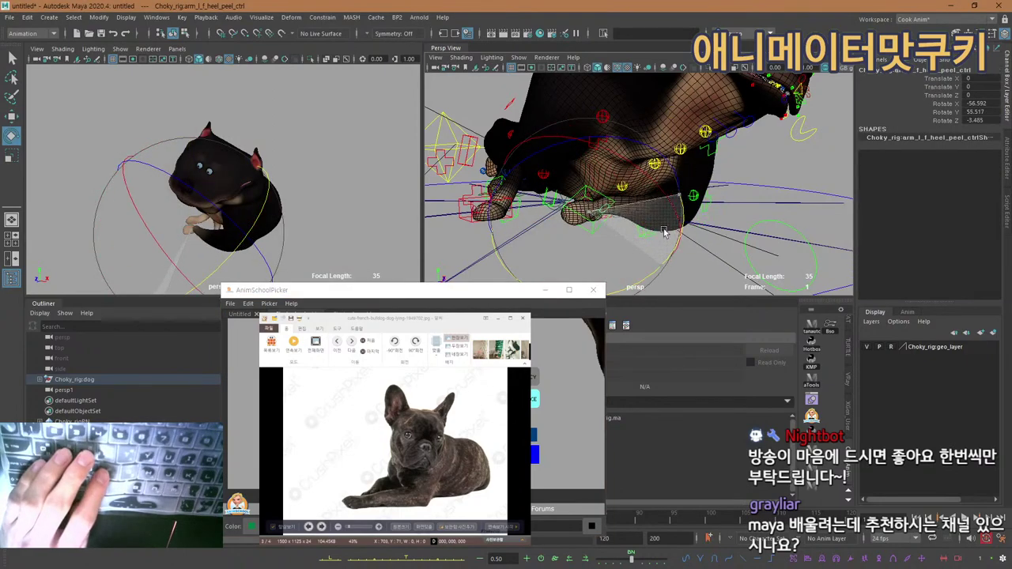
drag(673, 218, 666, 250)
alt+drag(666, 250, 567, 185)
scroll(611, 183, down, 3)
key(q)
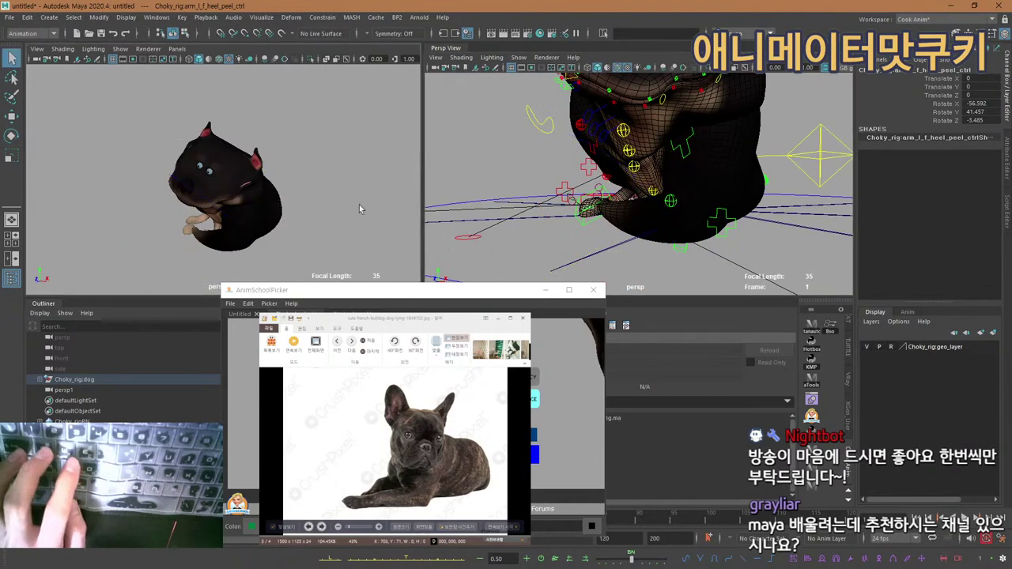
Pull the left stretchy elbow control back to about -0.7 in Translate X.
alt+drag(648, 226, 629, 203)
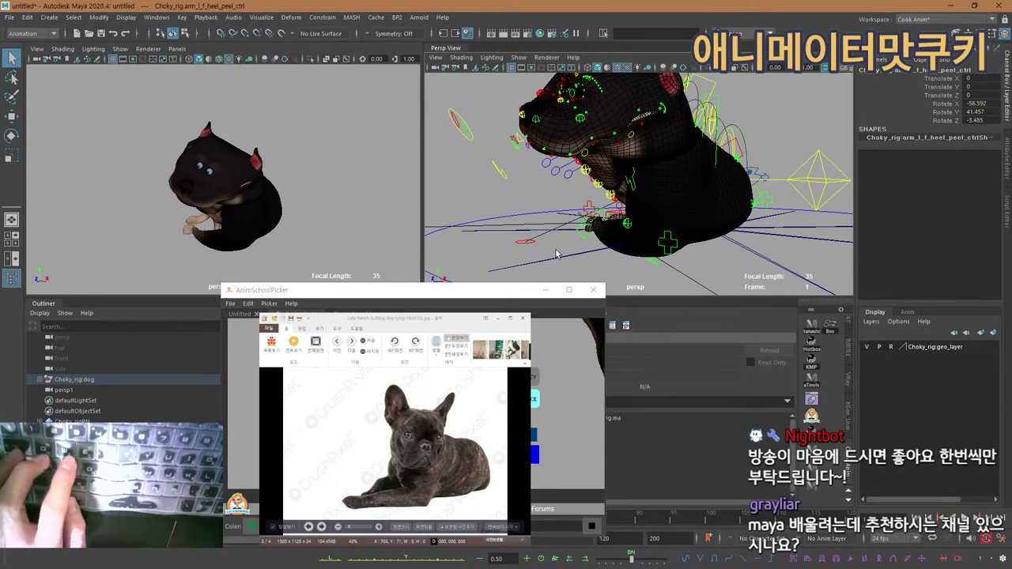
scroll(649, 195, down, 5)
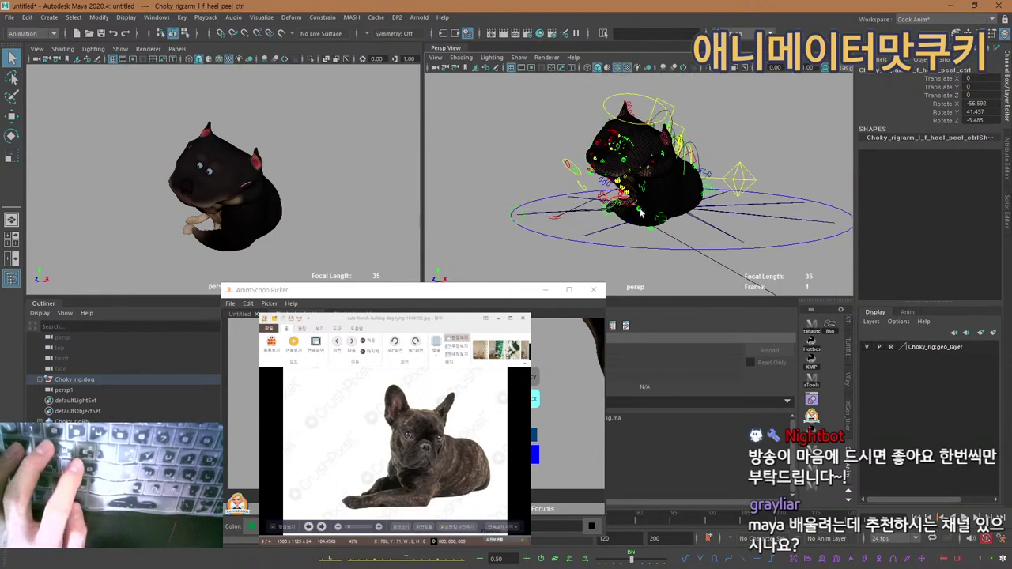
click(419, 290)
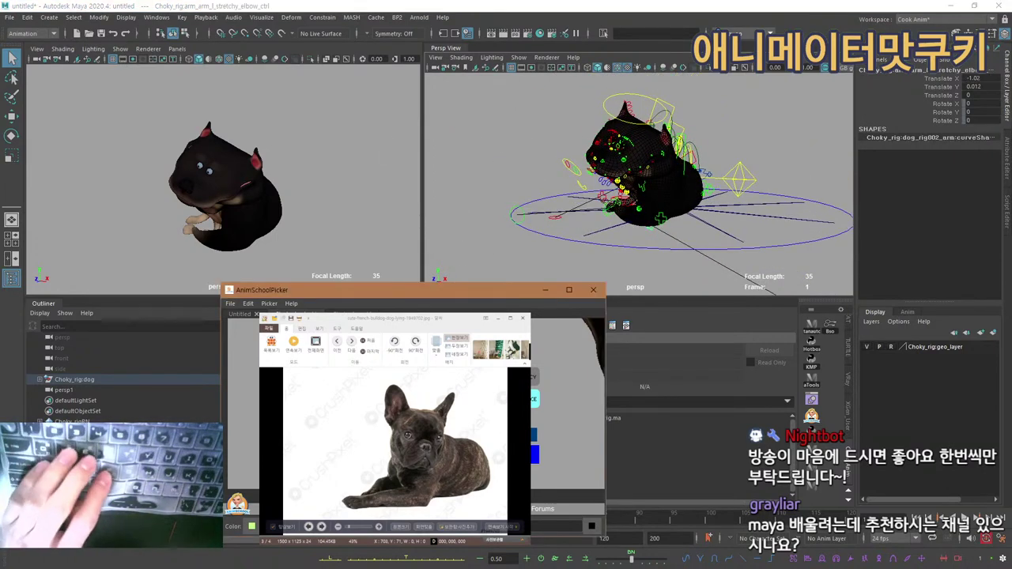
key(w)
alt+right_drag(629, 235, 674, 233)
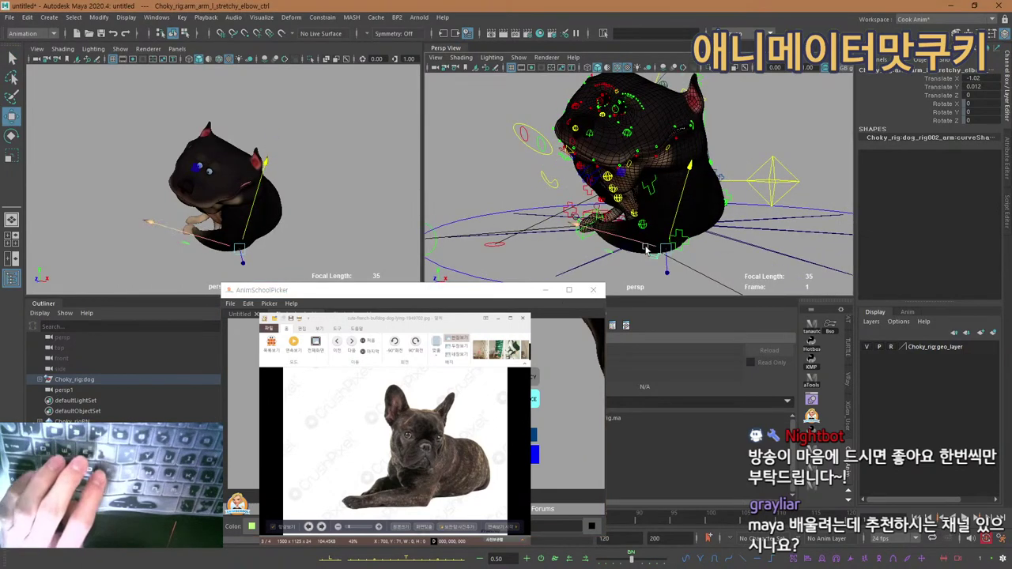
Try to rotate the extra neck joint 001 control.
alt+middle_drag(566, 376, 570, 429)
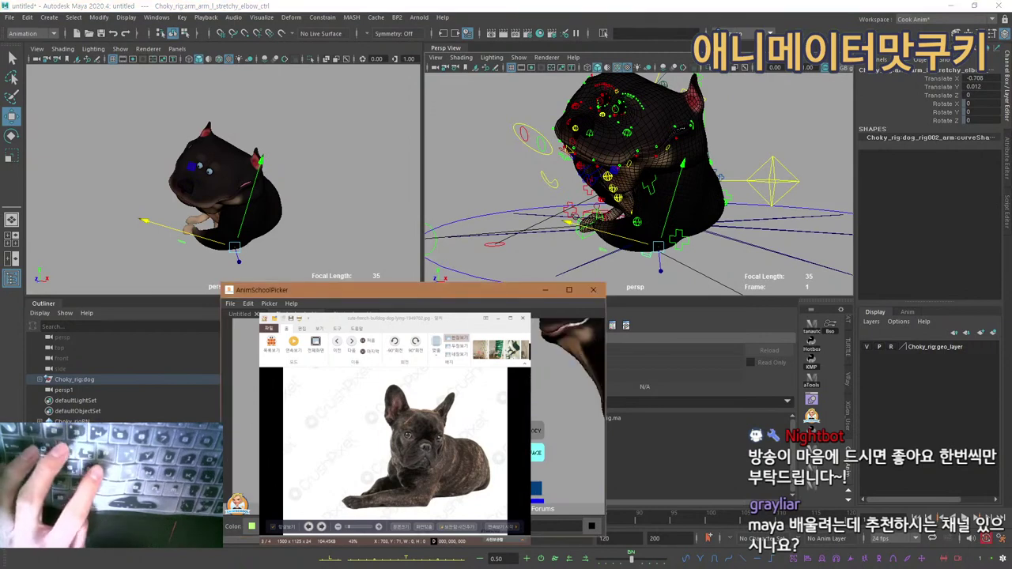
click(570, 353)
key(e)
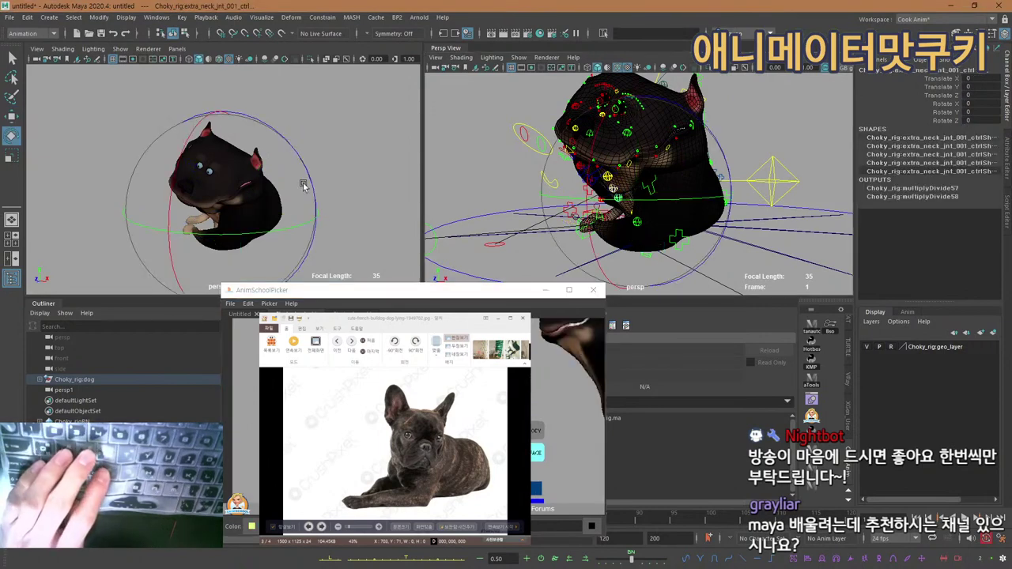
drag(303, 185, 538, 176)
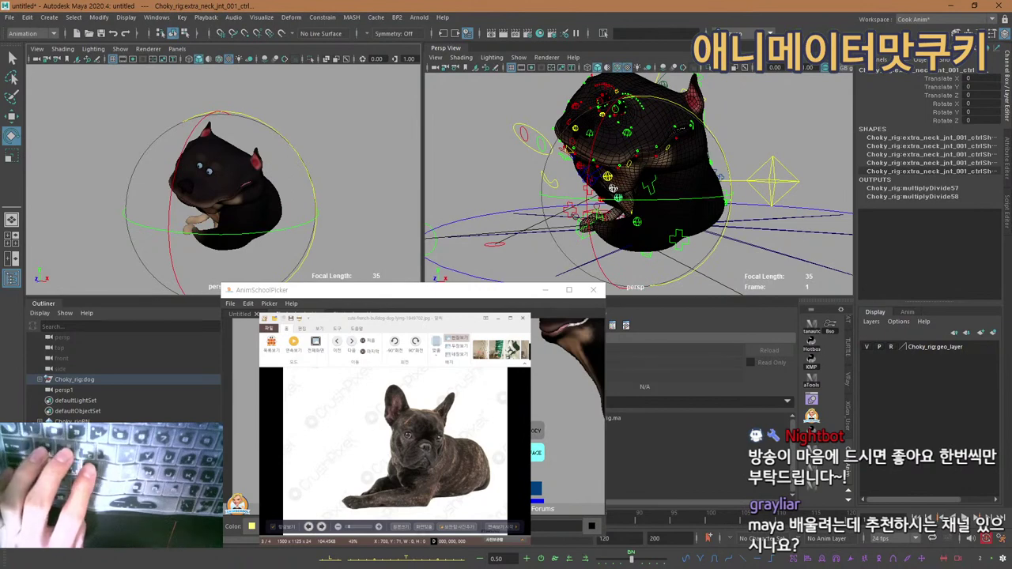
click(570, 352)
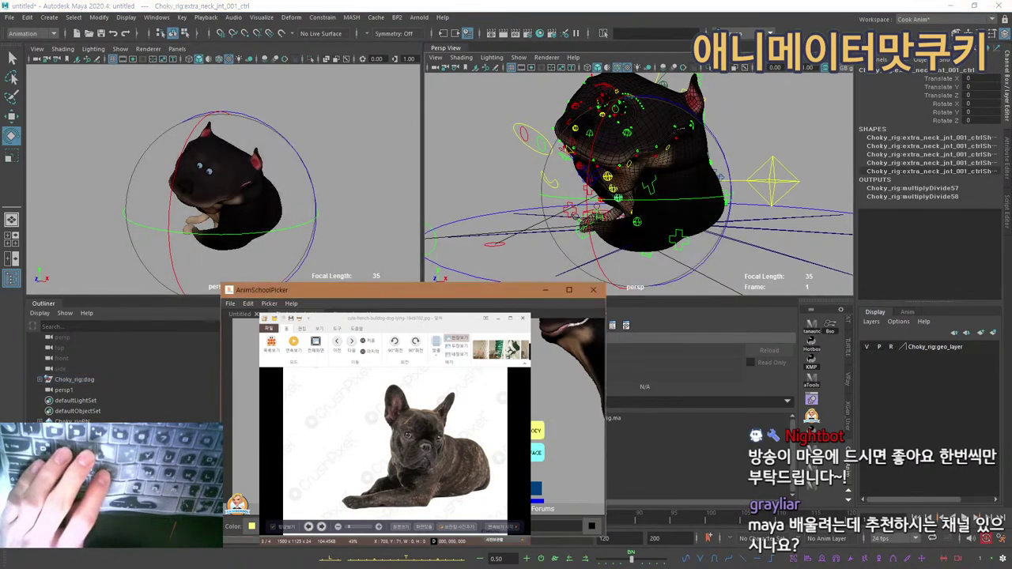
click(571, 353)
scroll(571, 395, down, 4)
Rotate the neck control to raise the neck and turn the head control to about 54.3 in Rotate Y.
click(534, 447)
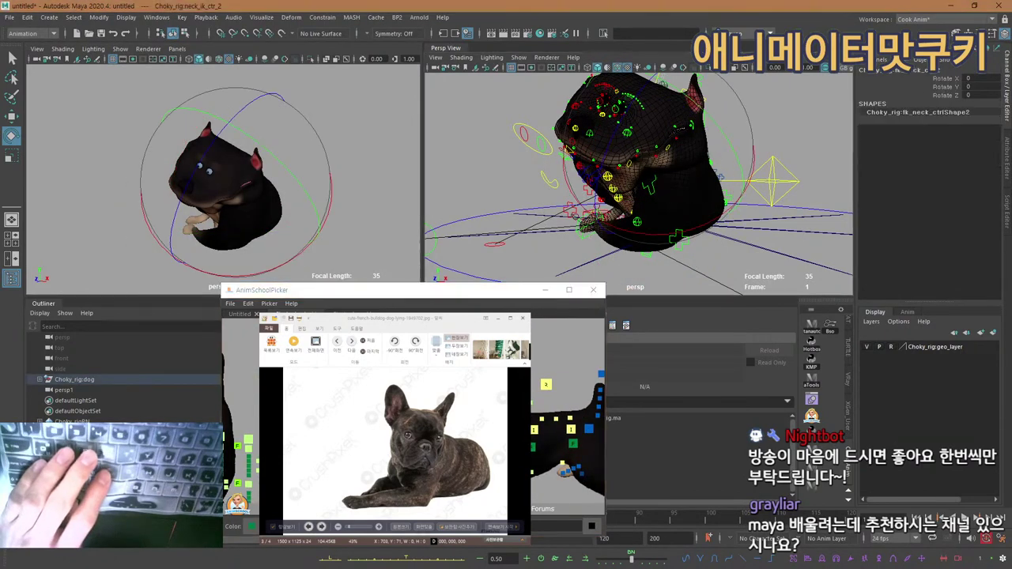
drag(301, 183, 224, 140)
drag(295, 230, 315, 178)
alt+middle_drag(546, 385, 607, 448)
drag(220, 161, 305, 193)
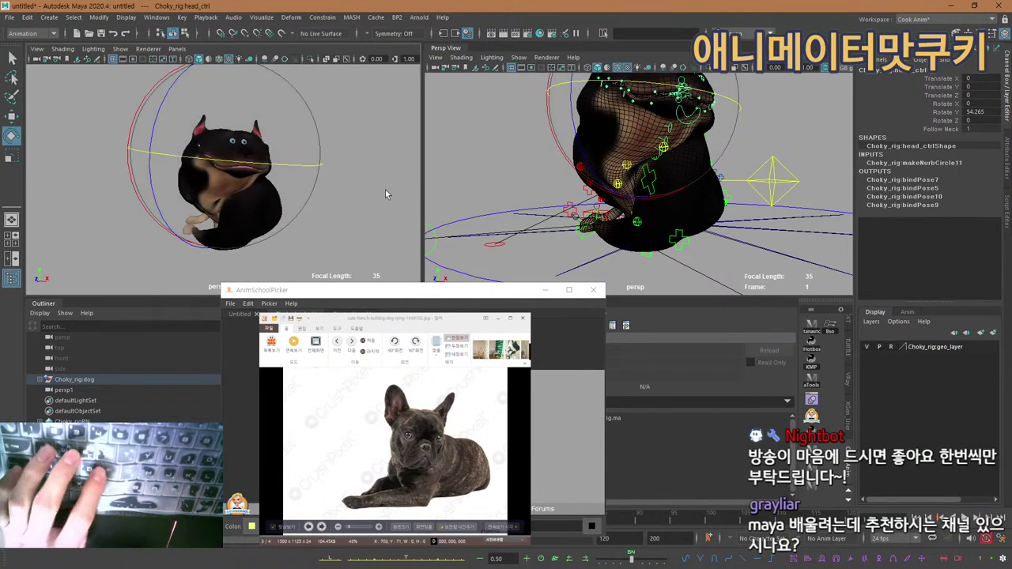
key(q)
mouse_move(650, 189)
alt+mouse_down()
mouse_move(653, 206)
mouse_move(662, 181)
mouse_move(652, 198)
mouse_move(662, 190)
alt+mouse_up()
click(565, 426)
scroll(566, 427, up, 3)
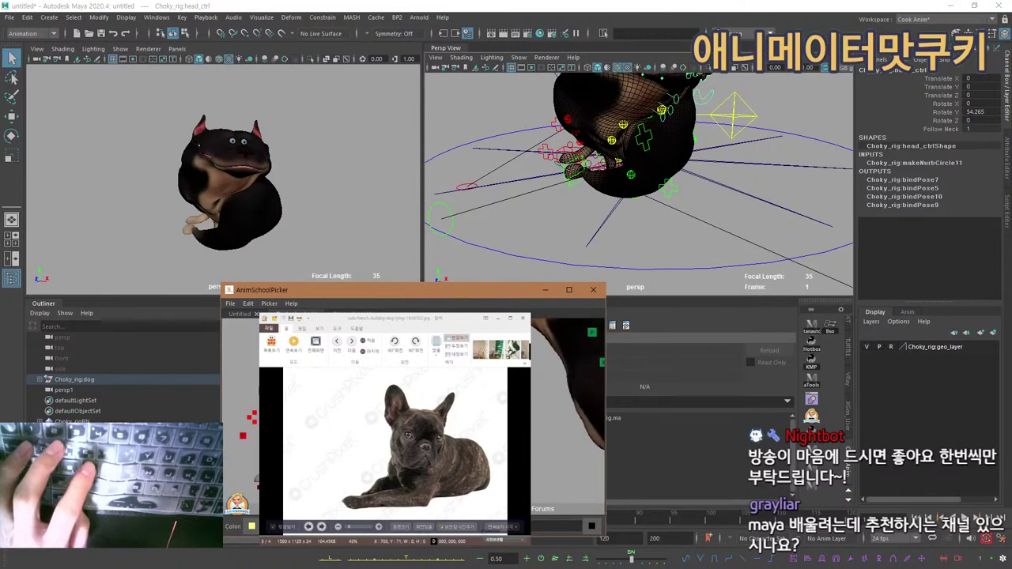
click(591, 332)
click(602, 362)
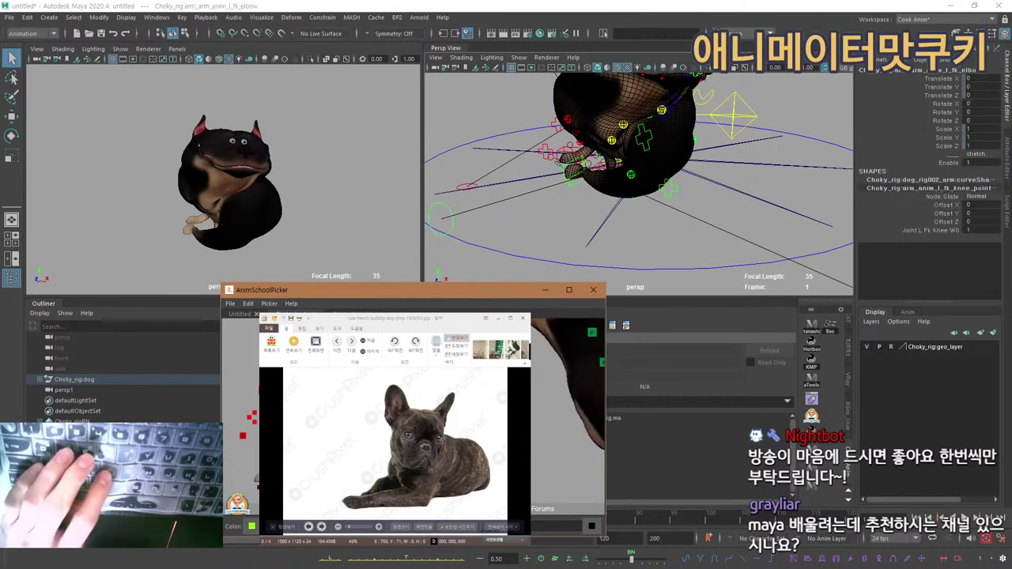
key(ctrl+z)
Try to move the left front leg's pole vector control, then undo the move.
click(648, 198)
key(w)
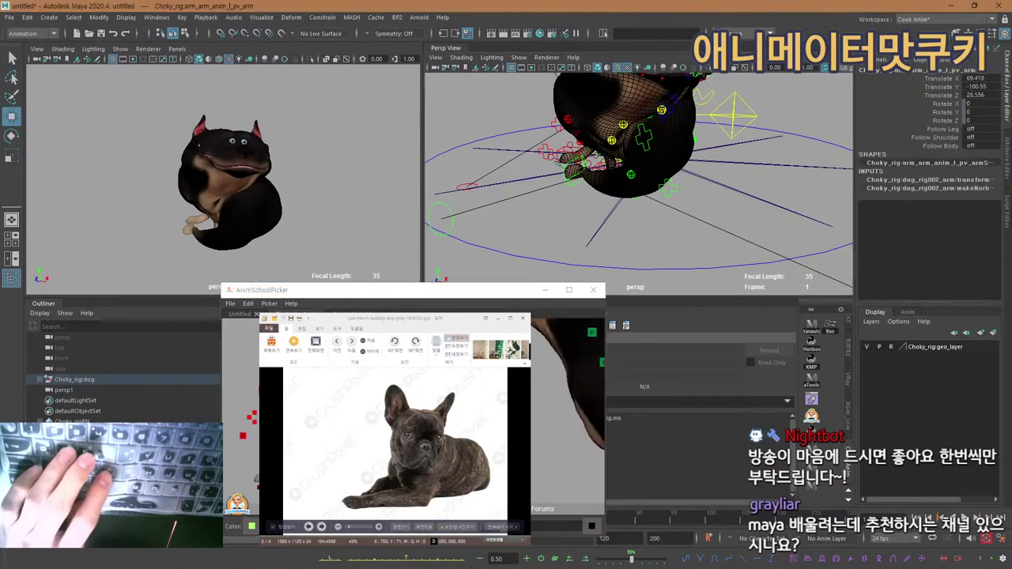
alt+right_drag(779, 188, 718, 190)
drag(780, 223, 763, 171)
key(ctrl+z)
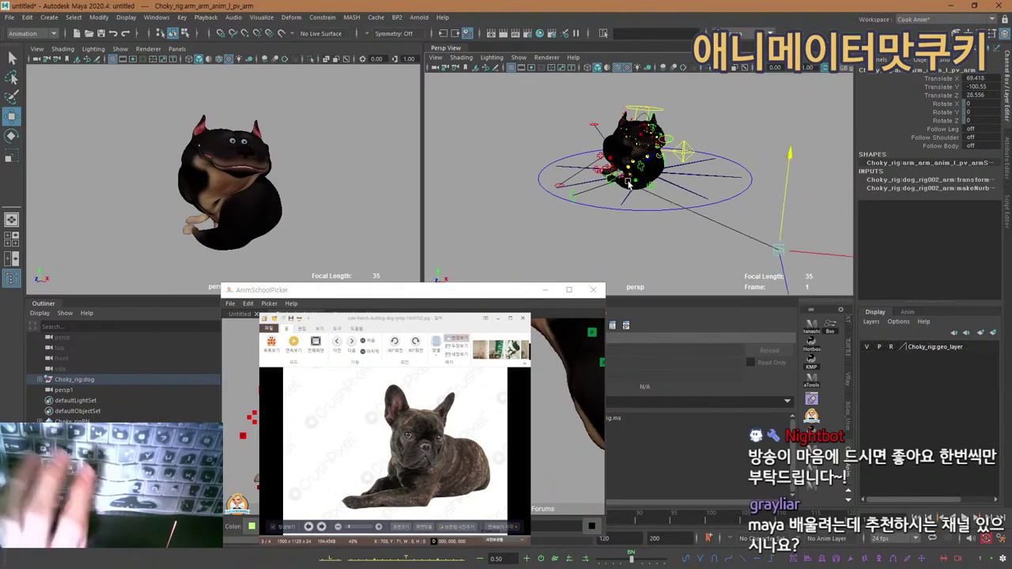
scroll(655, 182, up, 8)
alt+drag(654, 182, 619, 190)
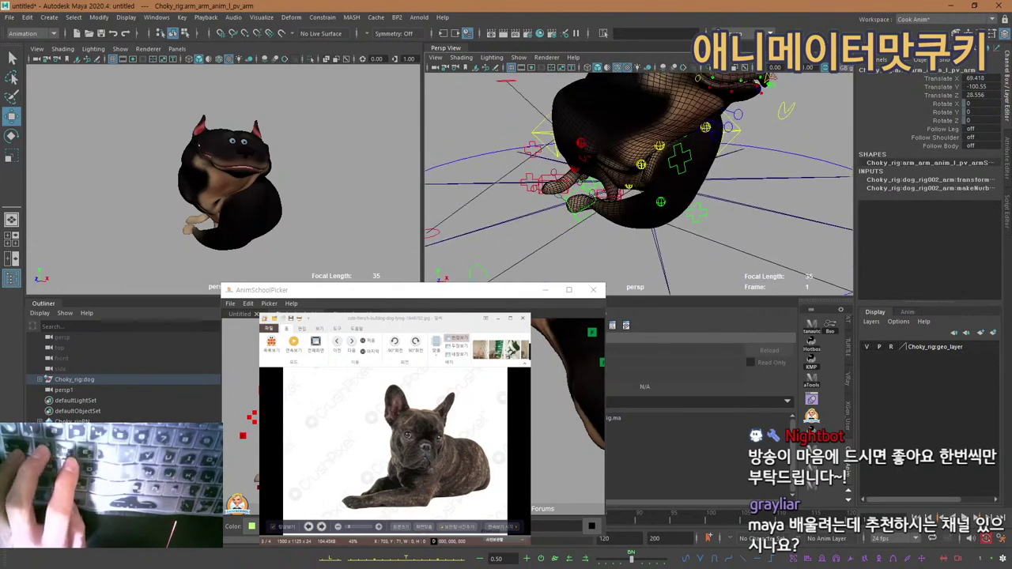
Move the right front foot control to about 5 in Translate X and 28.9 in Translate Z.
click(251, 416)
alt+drag(632, 169, 609, 196)
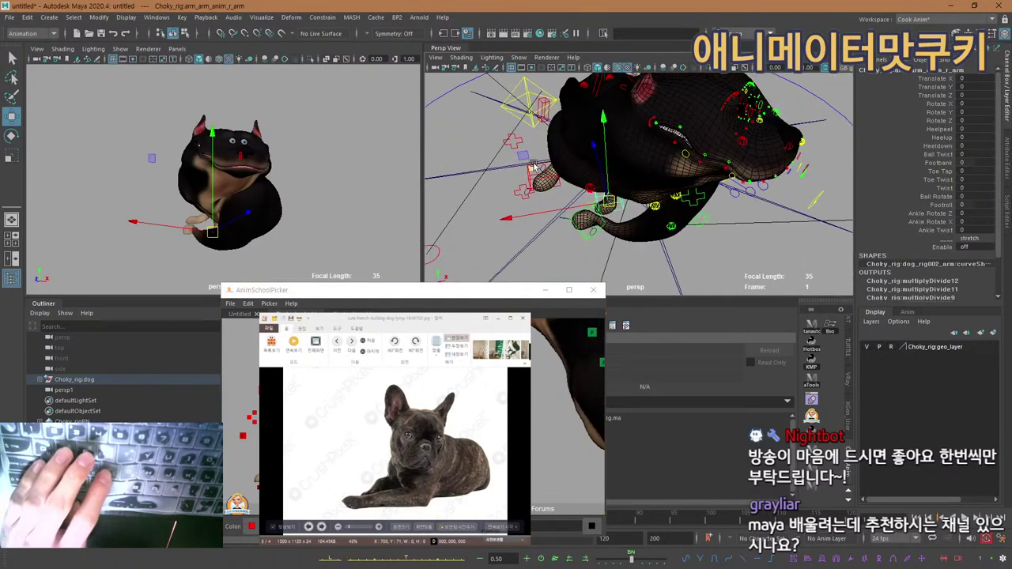
drag(533, 167, 531, 222)
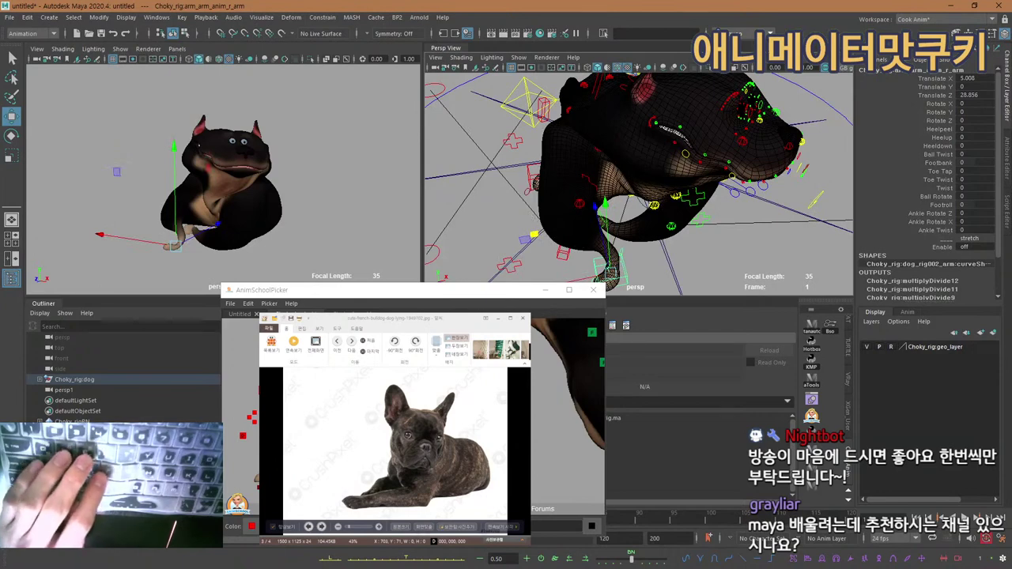
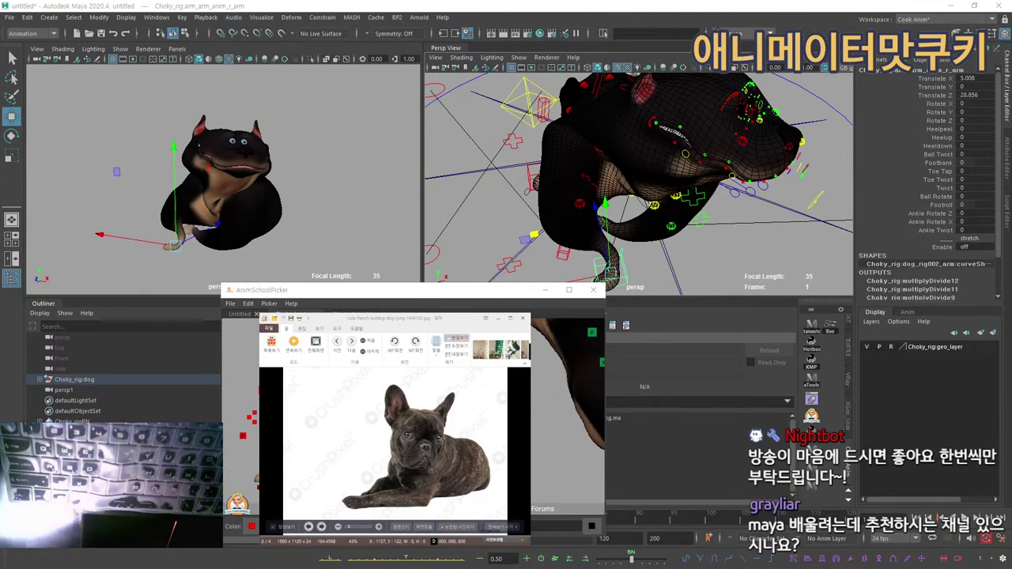
Switch to the browser and open the playlists of the tiredbear yu YouTube channel.
drag(1011, 126, 565, 112)
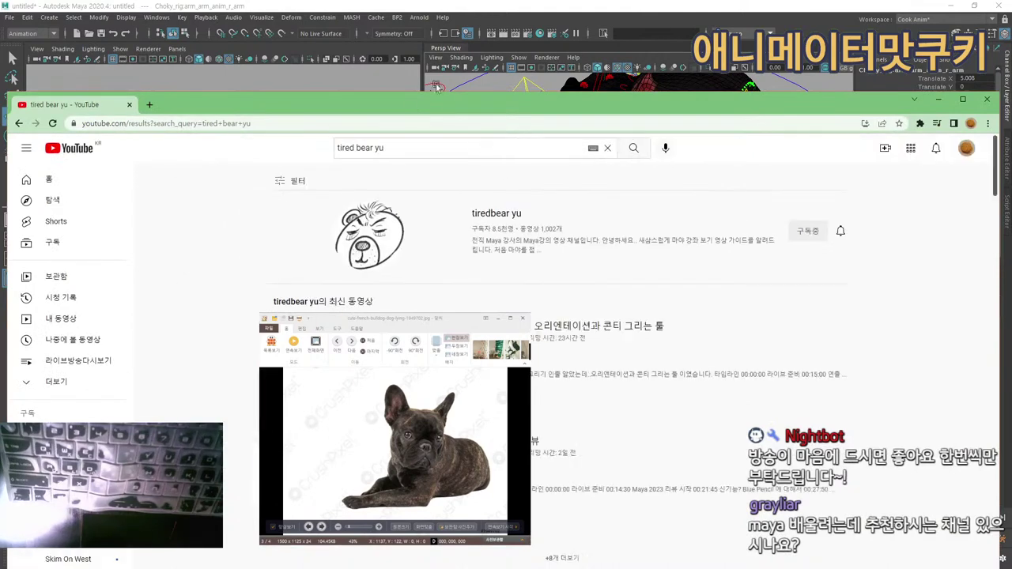
click(383, 231)
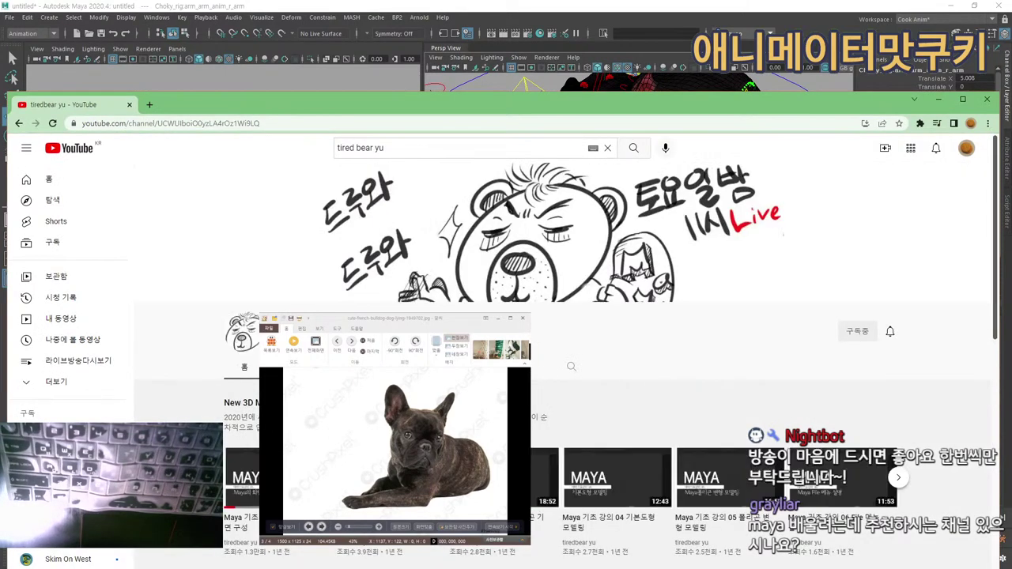
click(293, 367)
scroll(364, 306, down, 1)
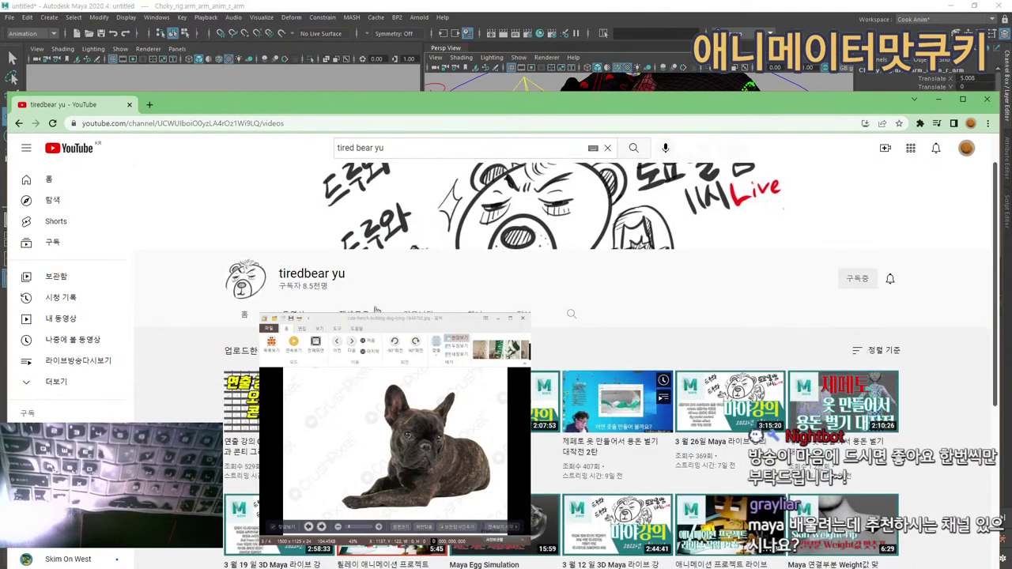
click(369, 311)
Look through the channel's Maya tutorial playlists, then minimize the browser to return to Maya.
scroll(571, 364, down, 3)
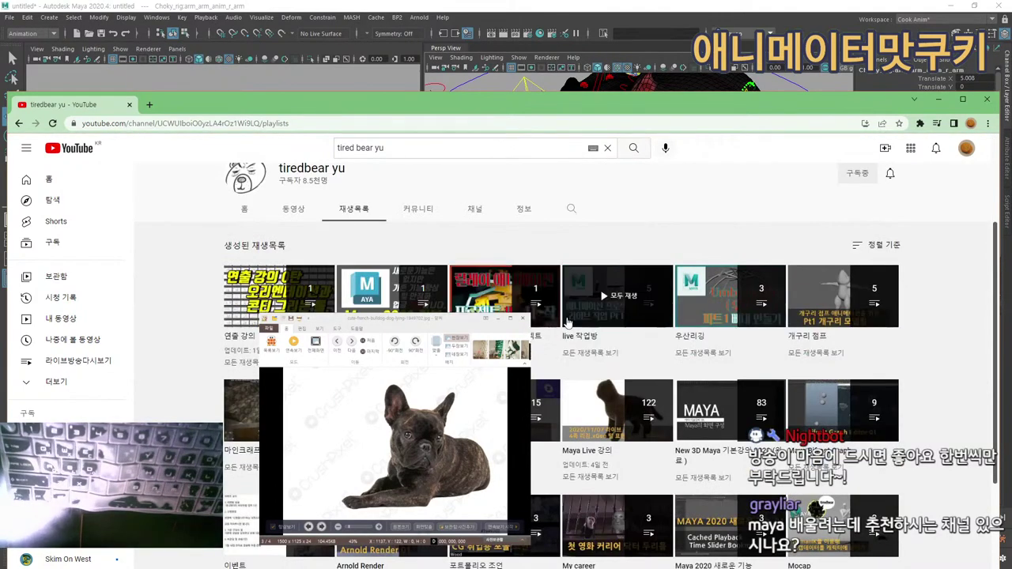
scroll(608, 316, down, 1)
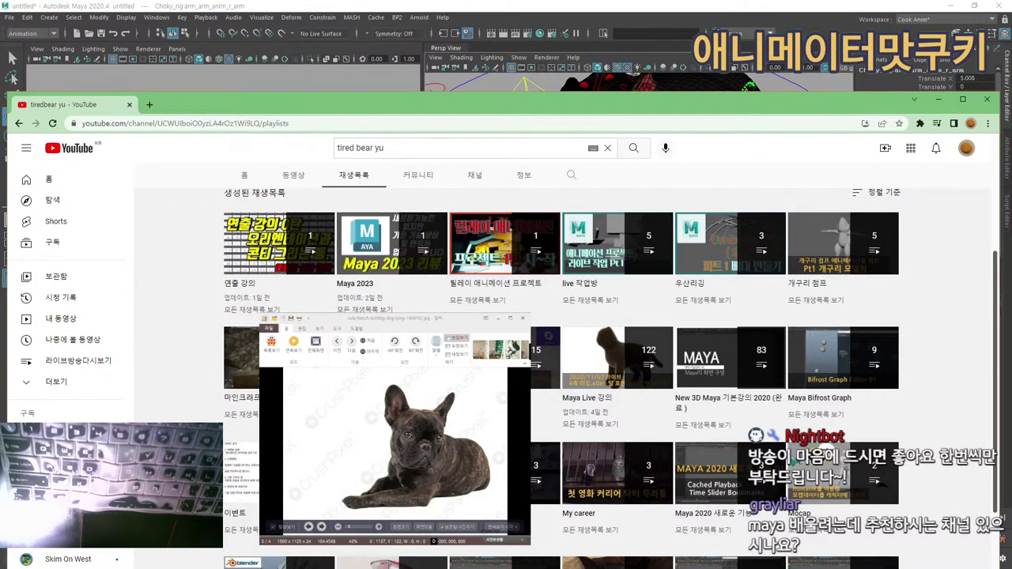
scroll(516, 307, down, 1)
scroll(517, 306, down, 3)
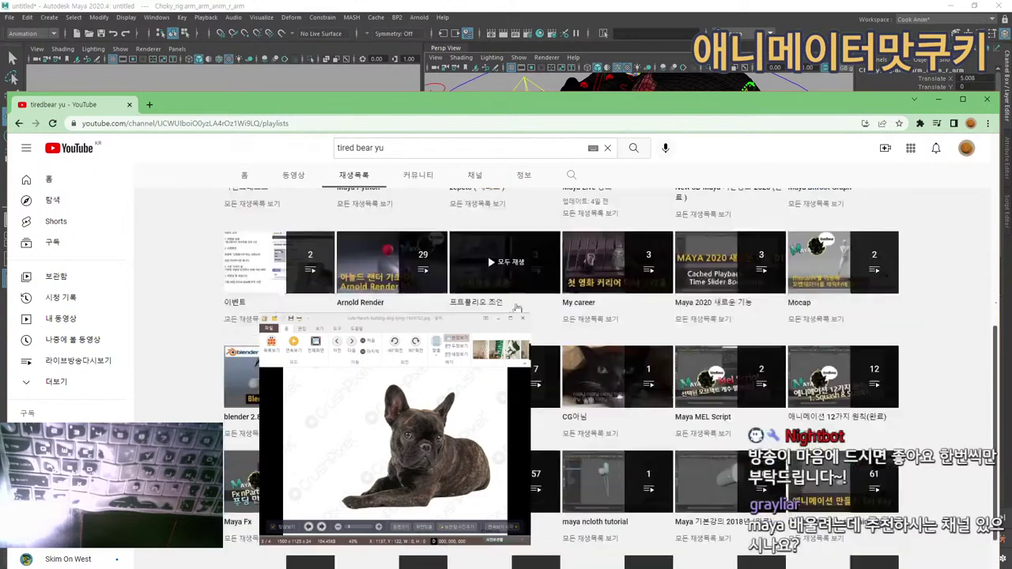
scroll(517, 306, down, 2)
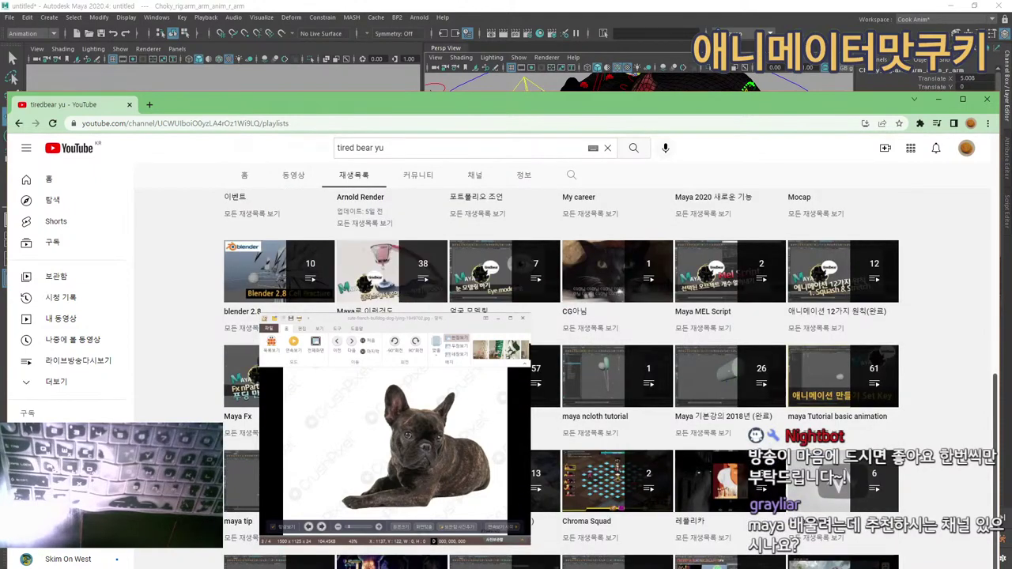
scroll(517, 306, down, 1)
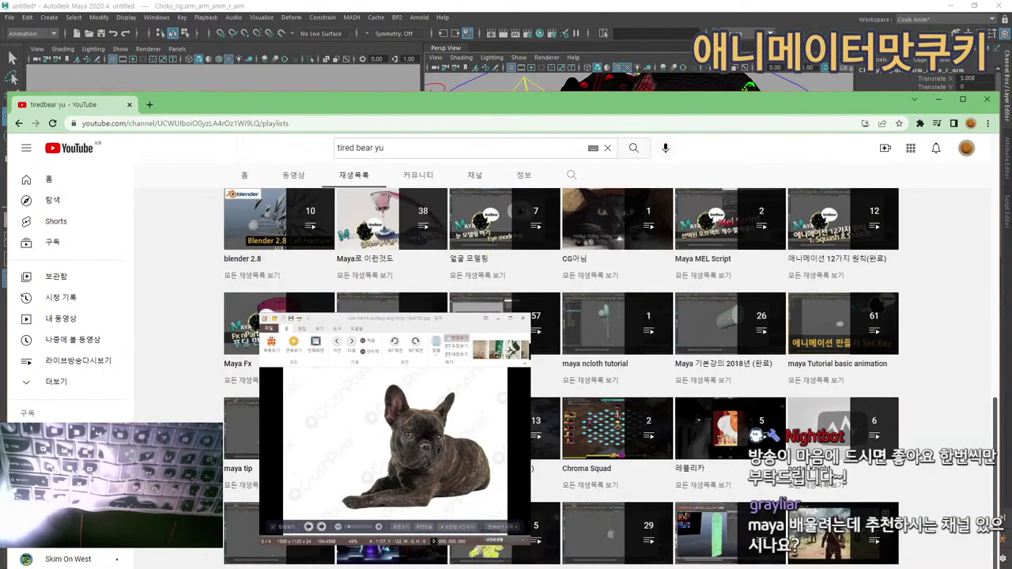
scroll(517, 307, down, 1)
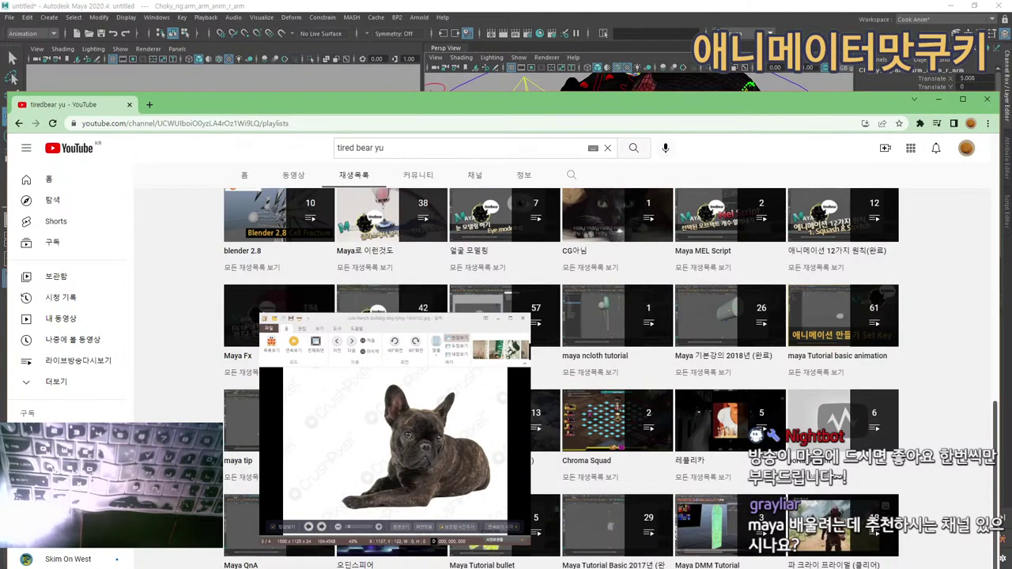
scroll(517, 332, up, 8)
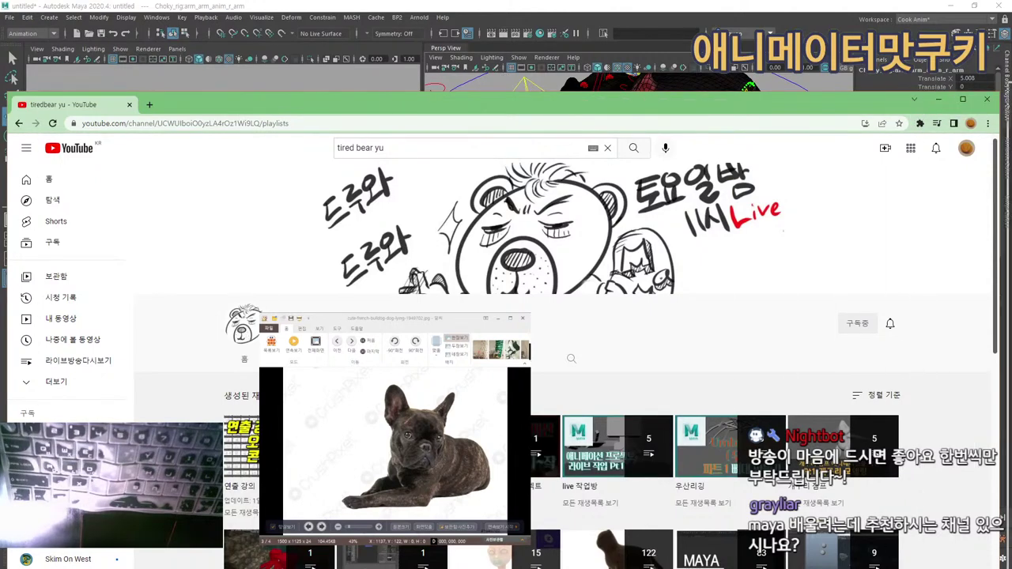
click(939, 99)
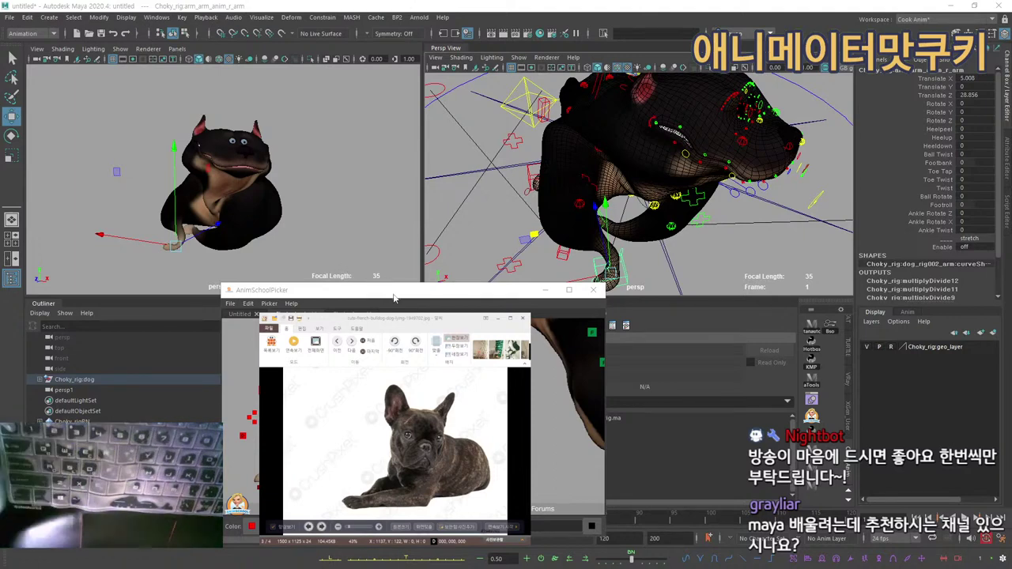
Move the AnimSchoolPicker window away from the reference photo to uncover its leg controls.
drag(387, 285, 566, 272)
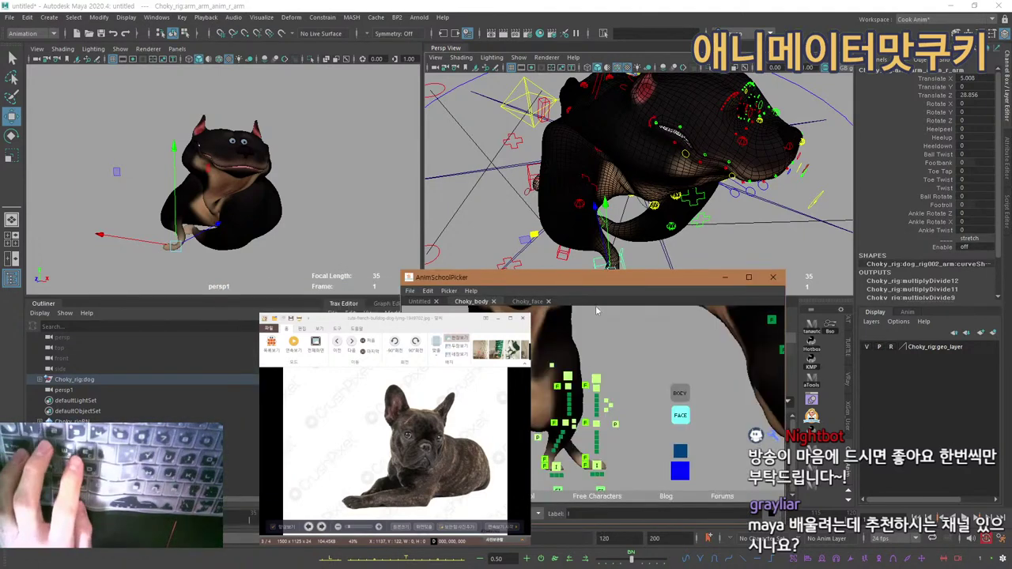
alt+drag(589, 218, 571, 167)
alt+right_drag(571, 167, 550, 339)
click(557, 386)
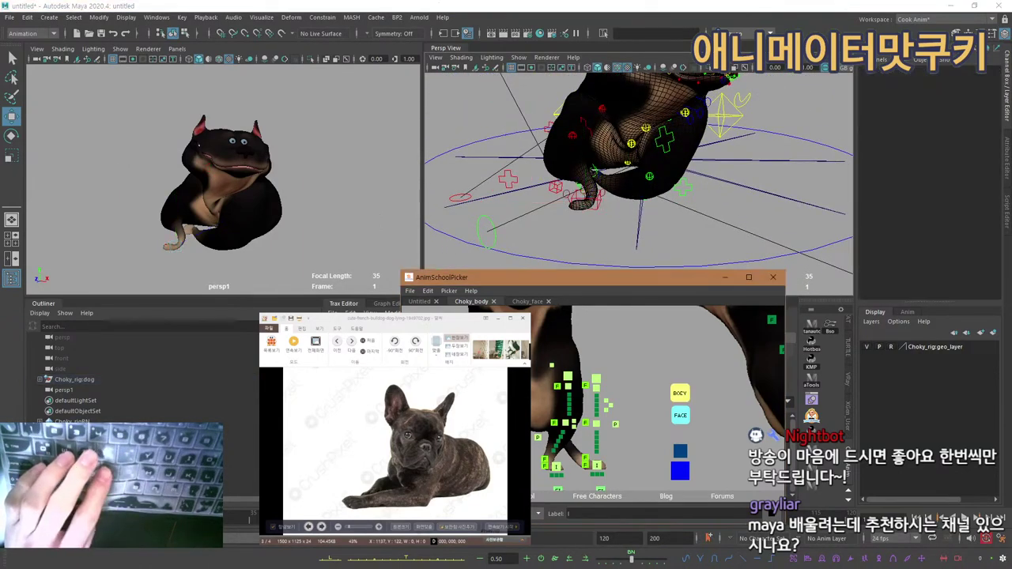
Try to move the right hind leg's pole vector control, then undo the move.
click(574, 424)
click(537, 437)
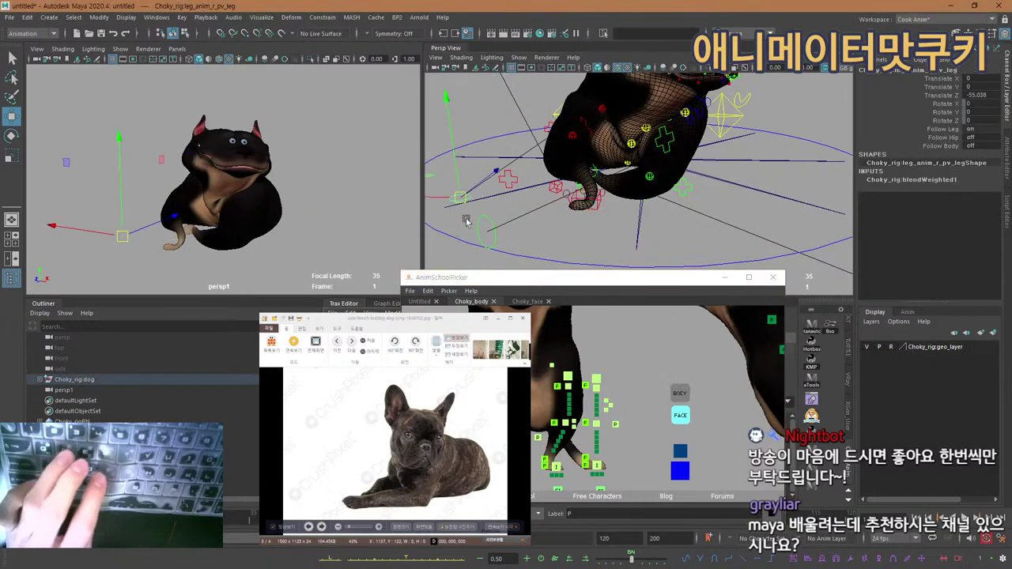
alt+drag(566, 172, 578, 197)
alt+right_drag(577, 198, 539, 204)
alt+drag(538, 204, 618, 171)
key(ctrl+z)
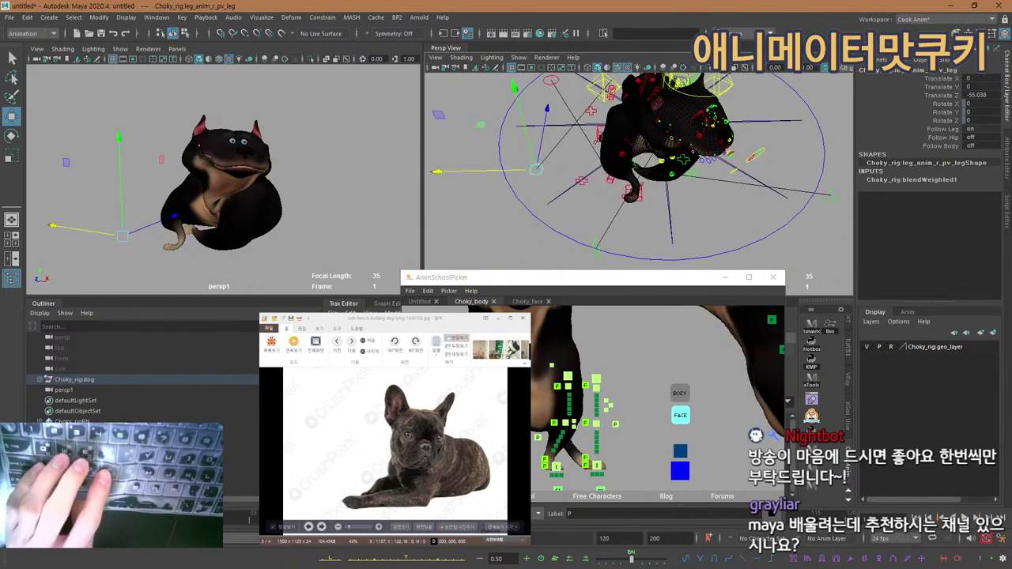
Move the right front leg's pole vector control to about -16.4 in Translate X.
click(615, 424)
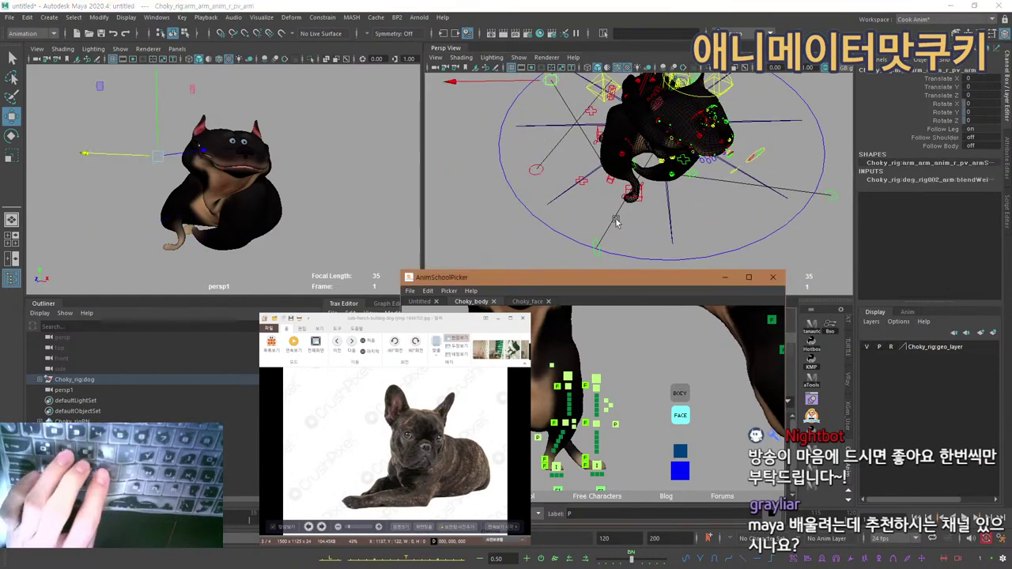
alt+drag(615, 219, 614, 254)
alt+right_drag(614, 237, 546, 190)
drag(542, 190, 562, 201)
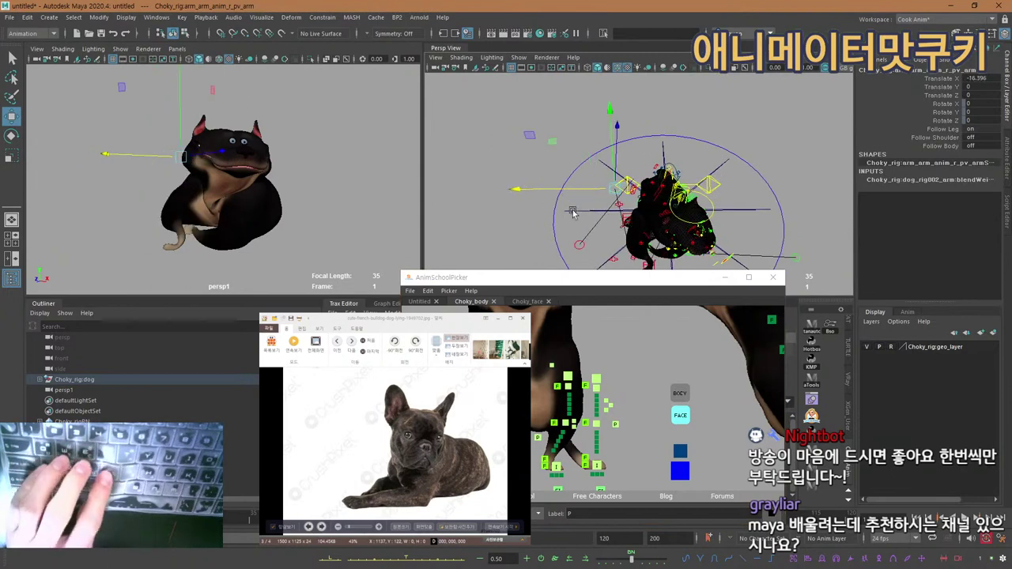
key(q)
alt+middle_drag(644, 222, 660, 182)
alt+drag(659, 182, 645, 154)
Rotate the right front foot control to about -62.5 in Rotate Y.
click(598, 466)
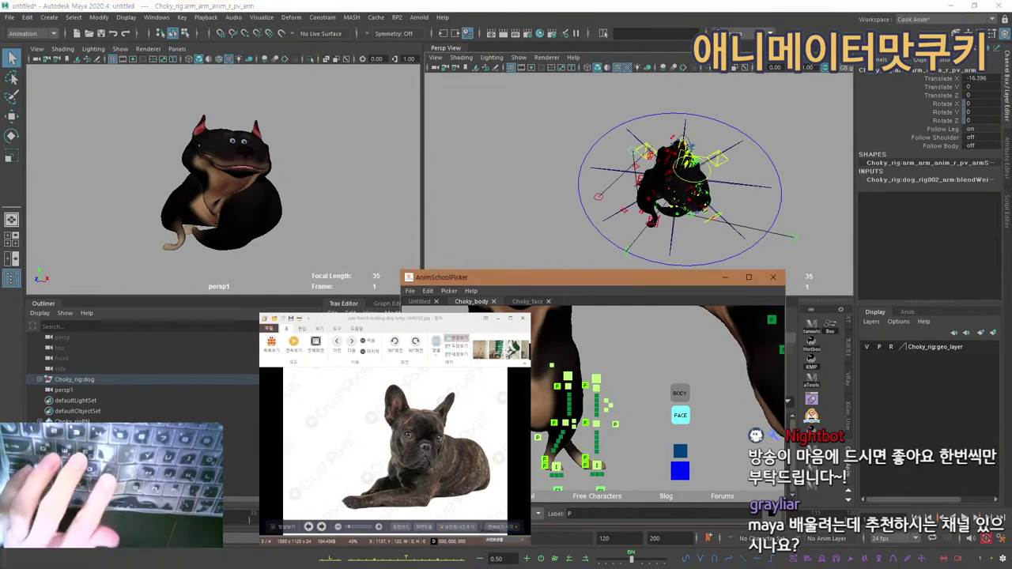
key(w)
alt+drag(583, 205, 574, 182)
alt+right_drag(575, 181, 653, 186)
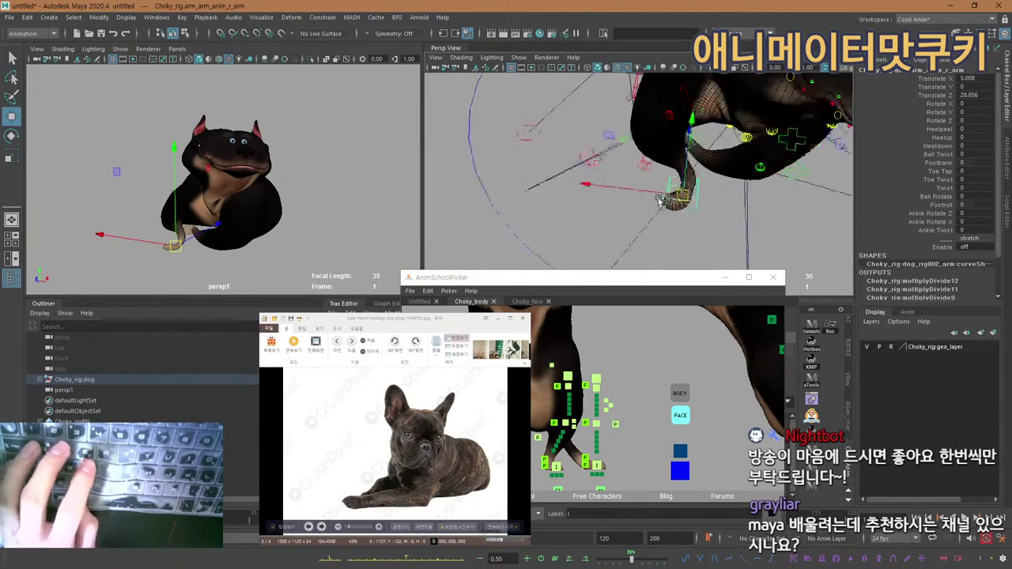
alt+middle_drag(653, 186, 589, 217)
alt+drag(589, 217, 613, 221)
alt+middle_drag(625, 243, 626, 187)
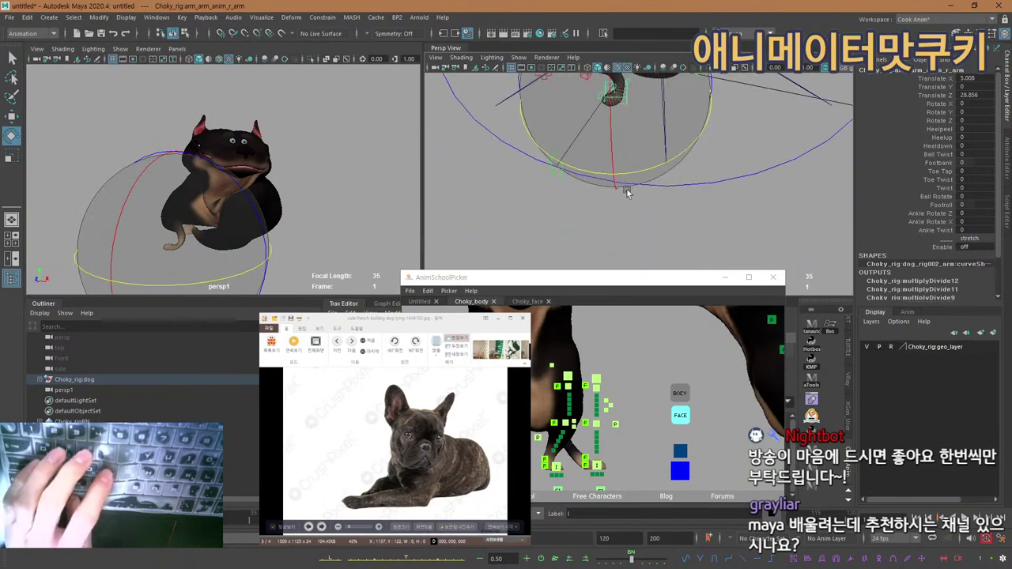
drag(626, 185, 704, 165)
Move the right front foot control to about -6.3 in Translate X.
key(w)
alt+middle_drag(645, 102, 622, 149)
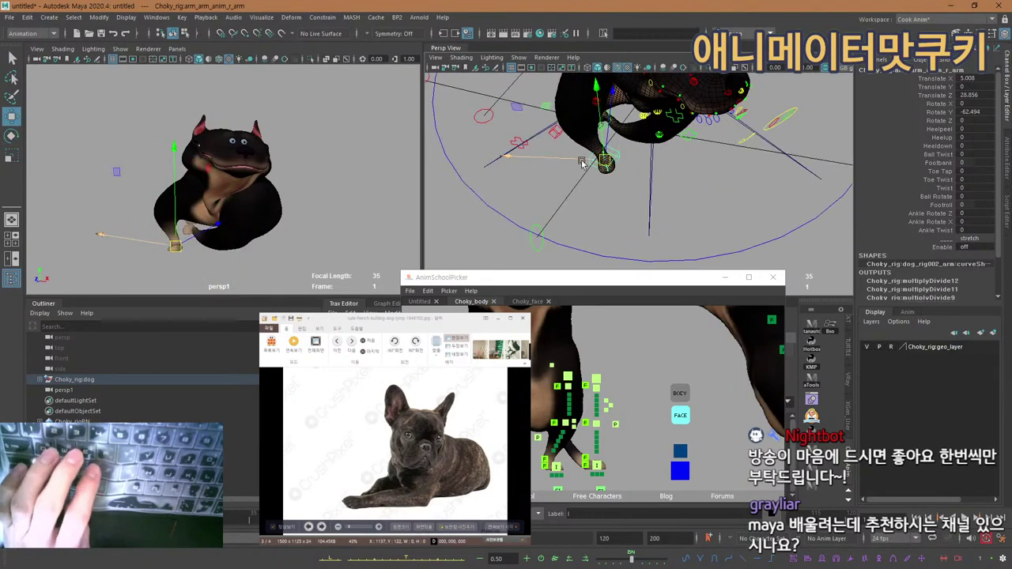
drag(582, 162, 615, 175)
alt+drag(615, 175, 614, 142)
alt+right_drag(585, 174, 609, 181)
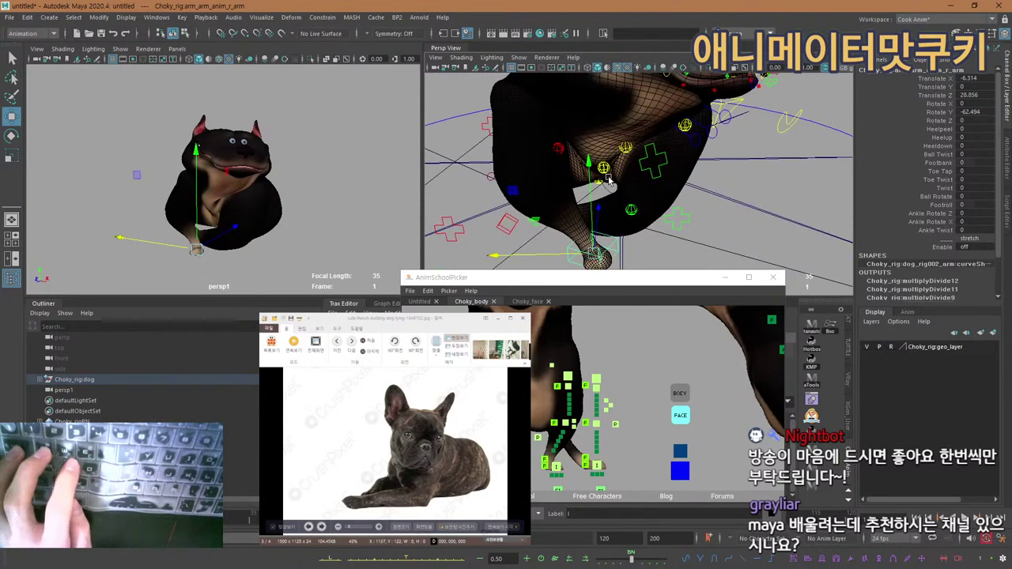
mouse_move(634, 198)
alt+mouse_down()
mouse_move(677, 172)
mouse_move(623, 204)
alt+mouse_up()
Try to move the left stretchy elbow control, then undo the move.
click(567, 423)
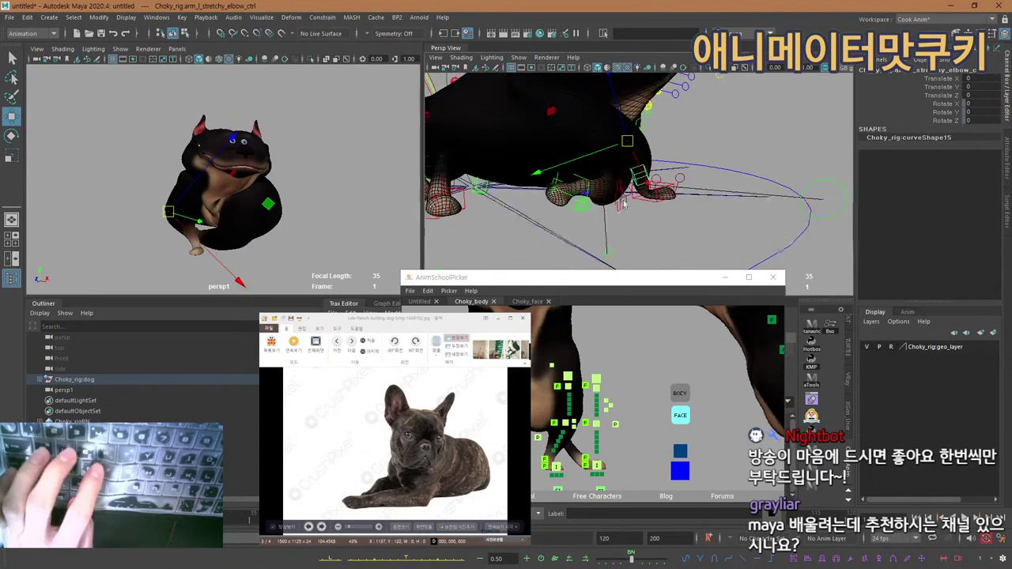
drag(601, 152, 480, 198)
key(ctrl+z)
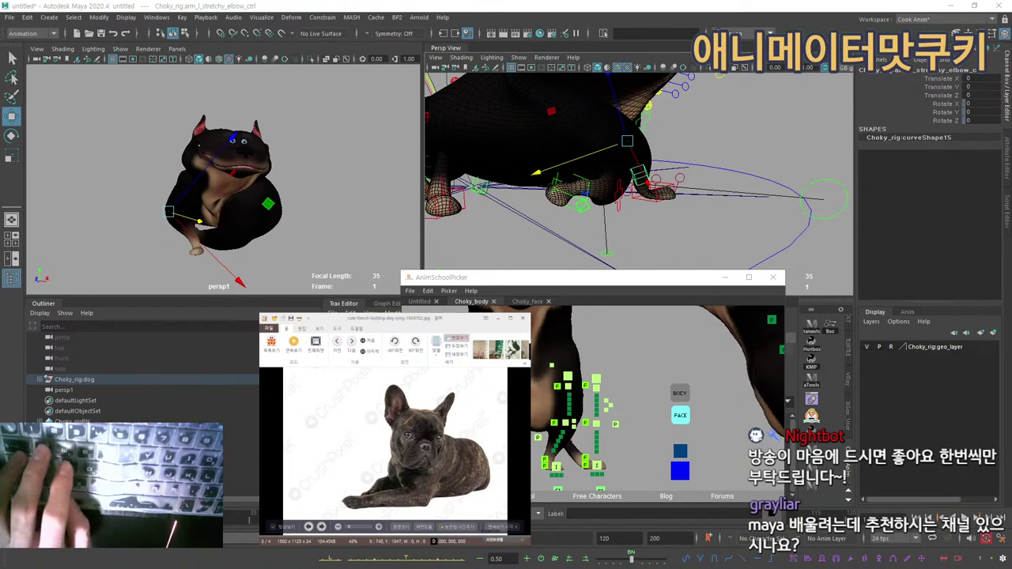
Rotate the right front foot control to about 19.5 in Rotate Y and move it to about 14.8 in Translate X and 6.7 in Translate Z.
alt+middle_drag(574, 425, 599, 393)
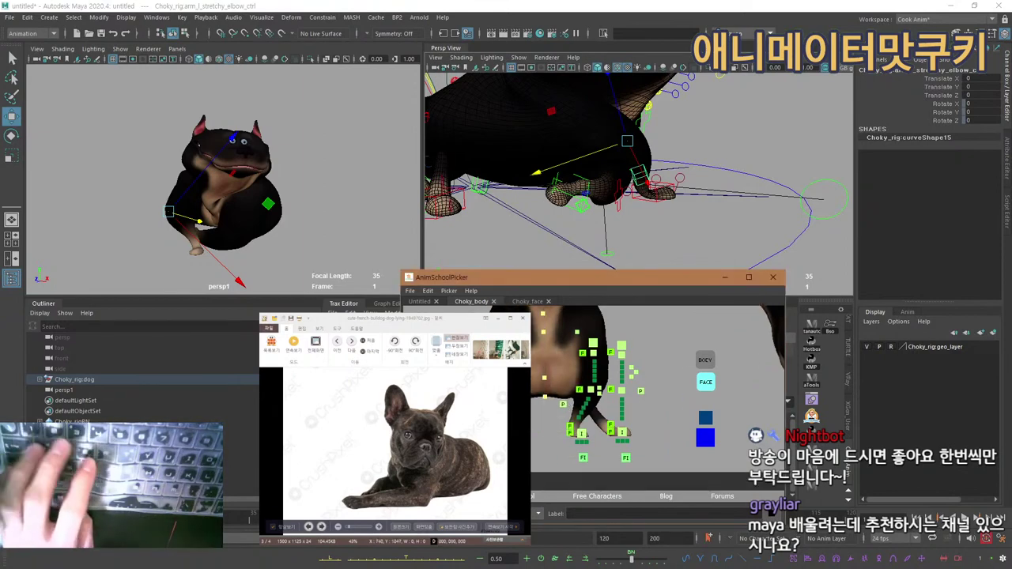
click(582, 433)
scroll(637, 170, down, 5)
alt+drag(637, 170, 560, 185)
key(e)
alt+right_drag(577, 188, 677, 203)
alt+drag(677, 203, 446, 231)
alt+drag(471, 158, 613, 192)
key(w)
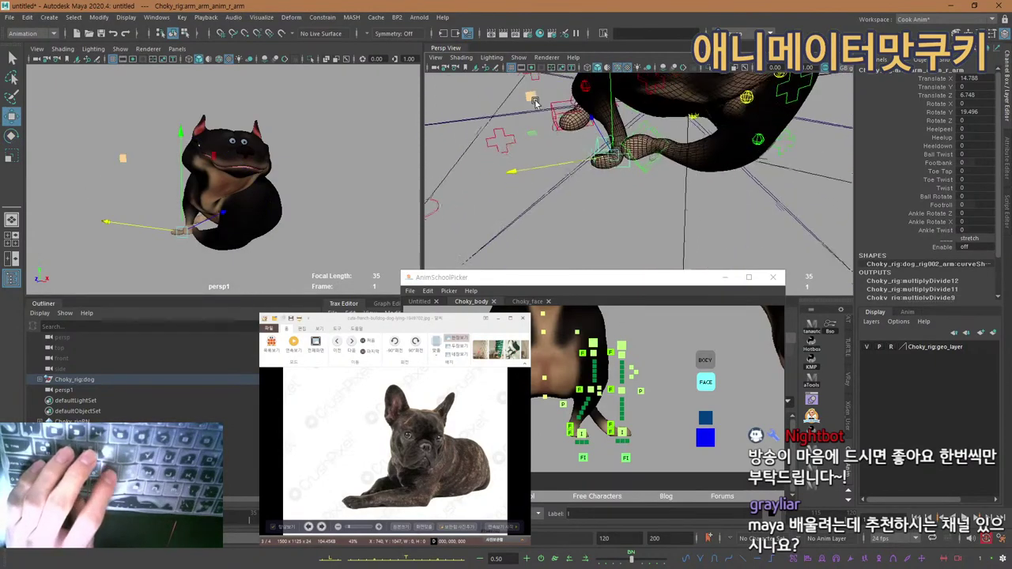
Adjust the right front foot control to about 13.2 in Translate X and 2.1 in Translate Z.
mouse_move(536, 103)
alt+mouse_down()
mouse_move(539, 127)
mouse_move(554, 127)
mouse_move(541, 120)
alt+mouse_up()
drag(616, 149, 614, 151)
alt+drag(614, 150, 704, 160)
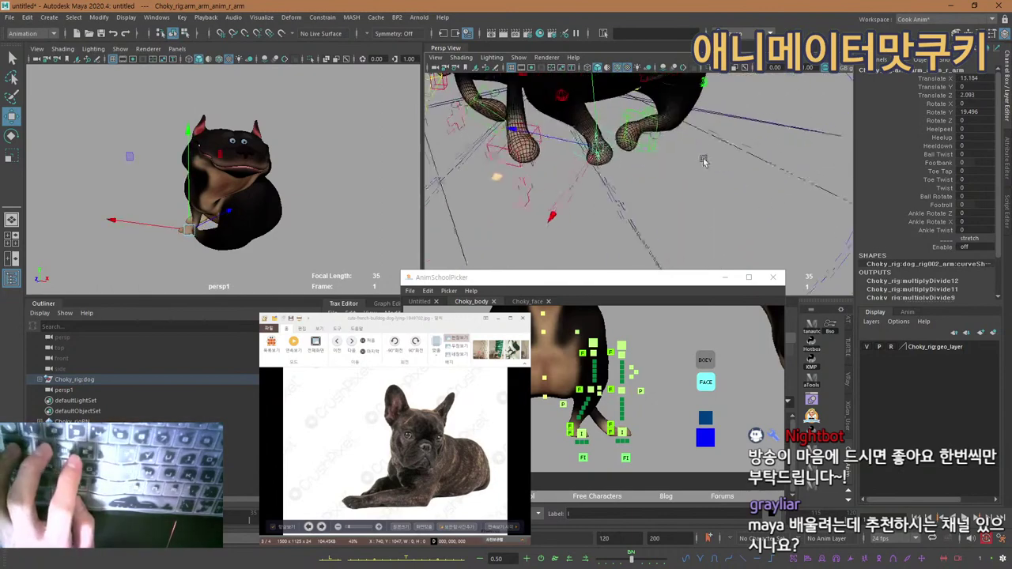
alt+right_drag(705, 161, 657, 163)
alt+drag(657, 163, 681, 163)
Move the right front leg's ilum control to about -0.1 in Translate X and -0.6 in Translate Y.
click(593, 344)
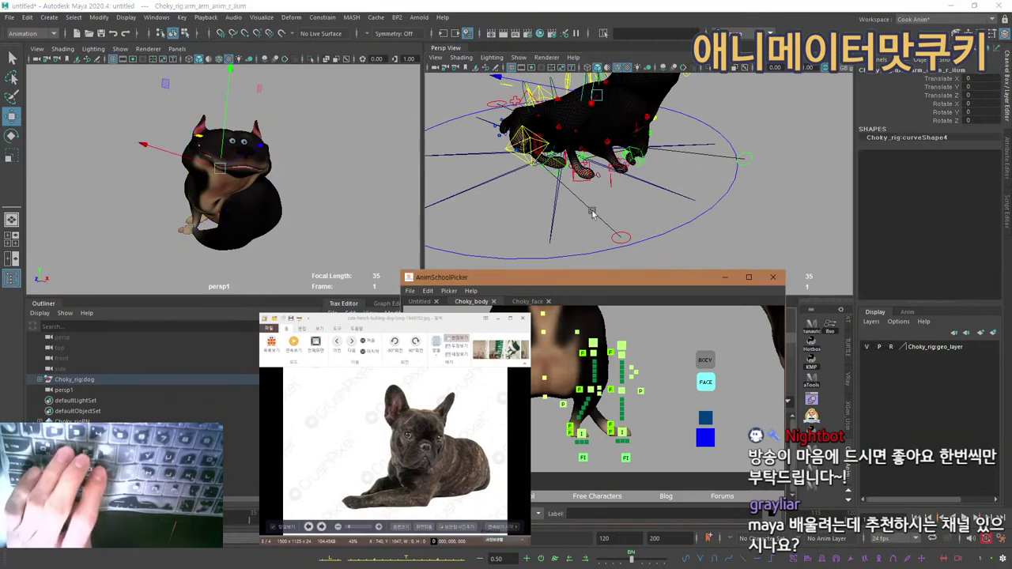
alt+middle_drag(581, 127, 624, 222)
alt+drag(624, 221, 670, 144)
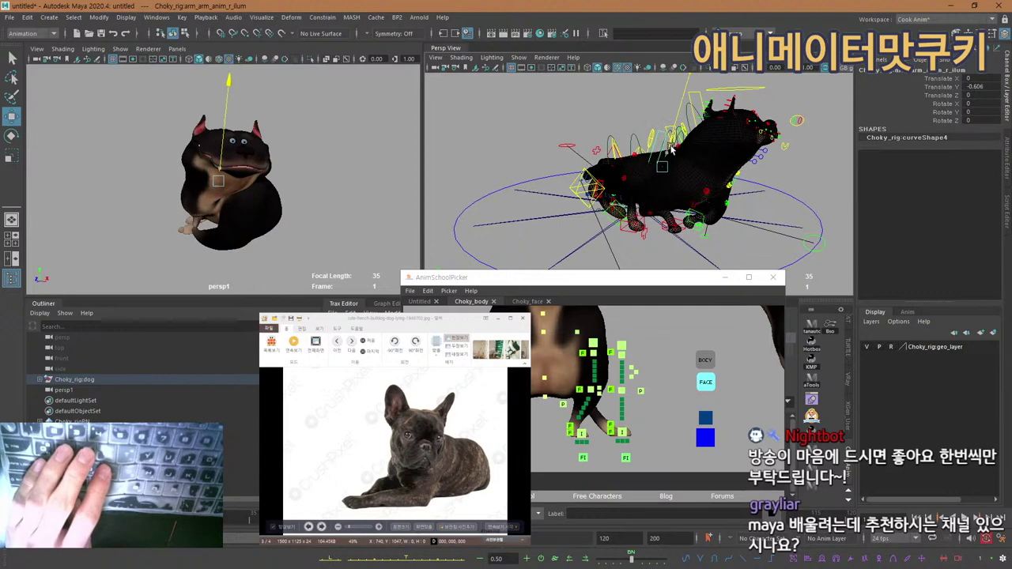
alt+drag(671, 147, 634, 154)
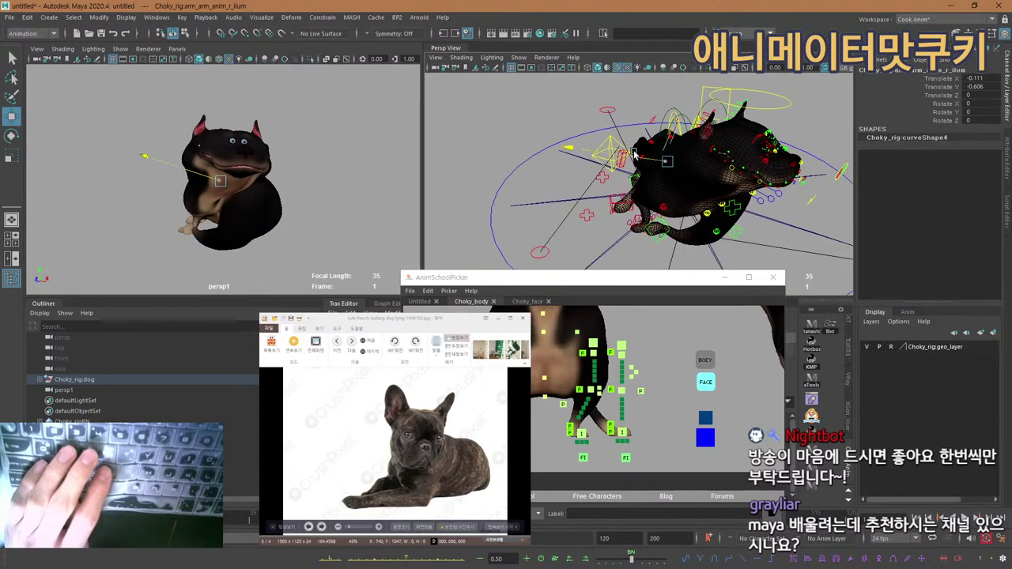
drag(671, 139, 671, 141)
mouse_move(673, 143)
alt+mouse_down()
mouse_move(763, 194)
mouse_move(641, 150)
mouse_move(716, 154)
mouse_move(677, 151)
alt+mouse_up()
scroll(716, 153, up, 5)
click(678, 151)
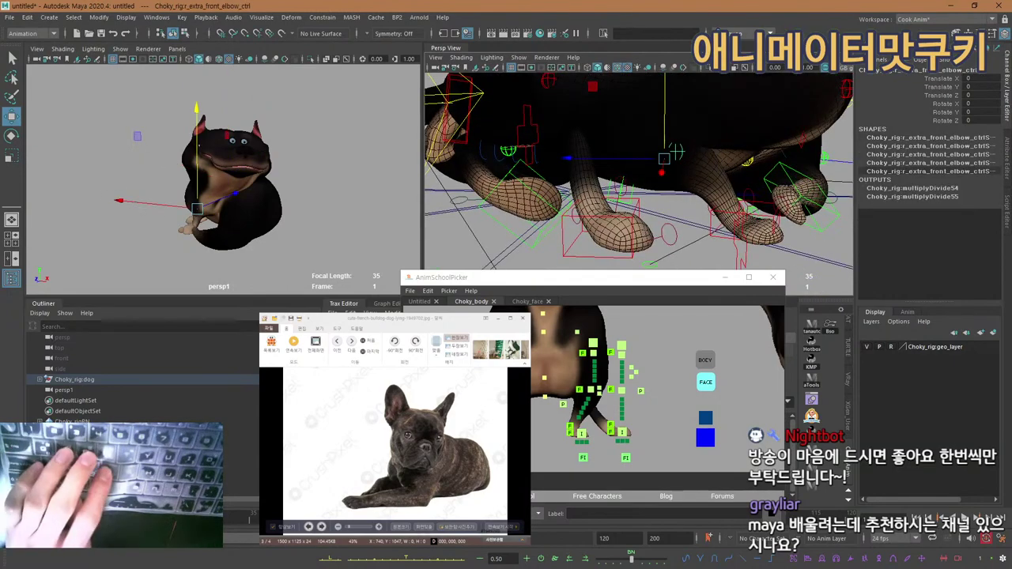
click(634, 373)
alt+drag(637, 139, 598, 258)
click(543, 336)
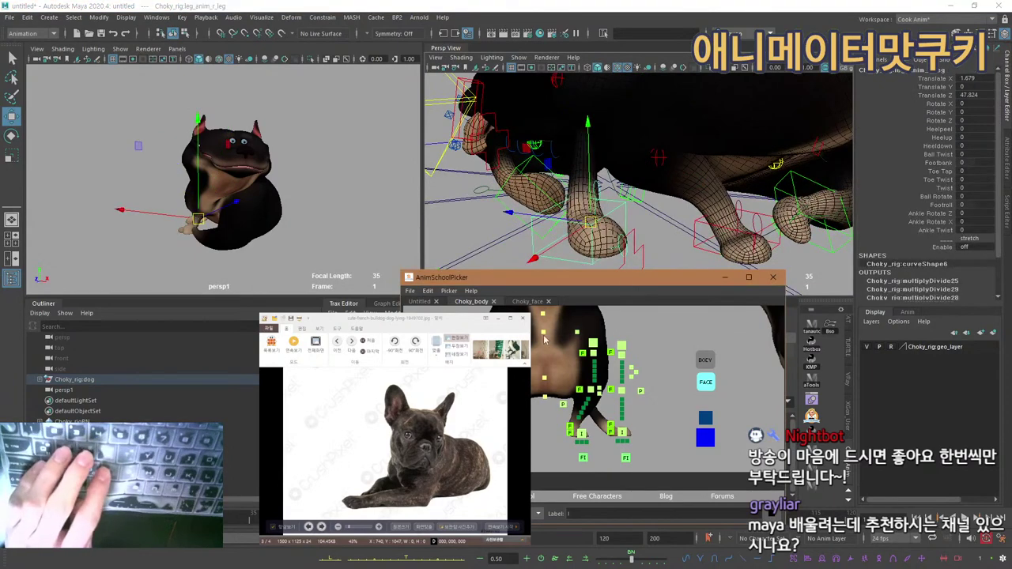
Rotate the right front foot's heel peel control to about 28.5 in Rotate Z.
click(622, 432)
click(622, 441)
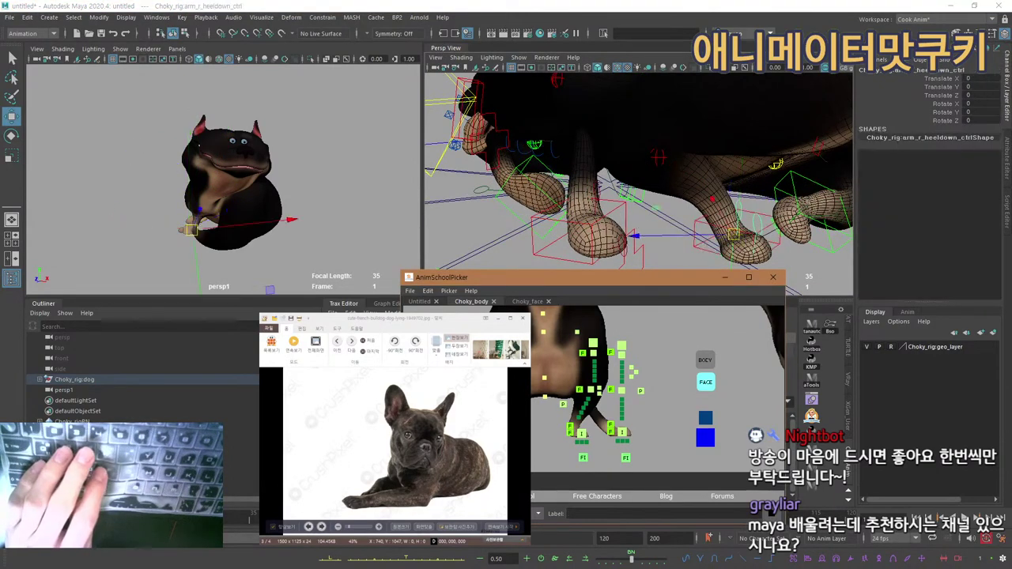
key(e)
alt+drag(741, 223, 662, 127)
key(w)
key(e)
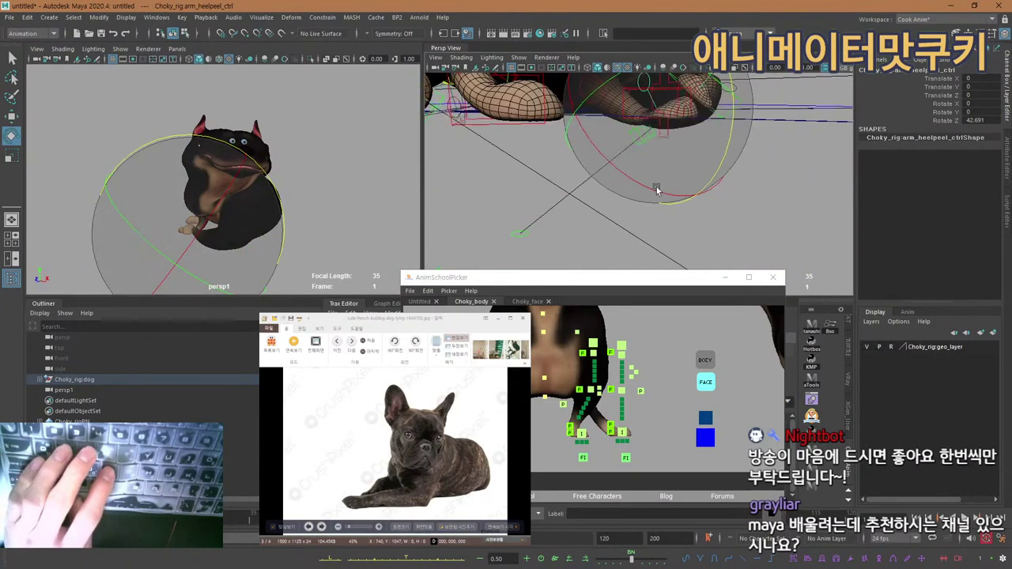
drag(657, 190, 692, 192)
key(ctrl+z)
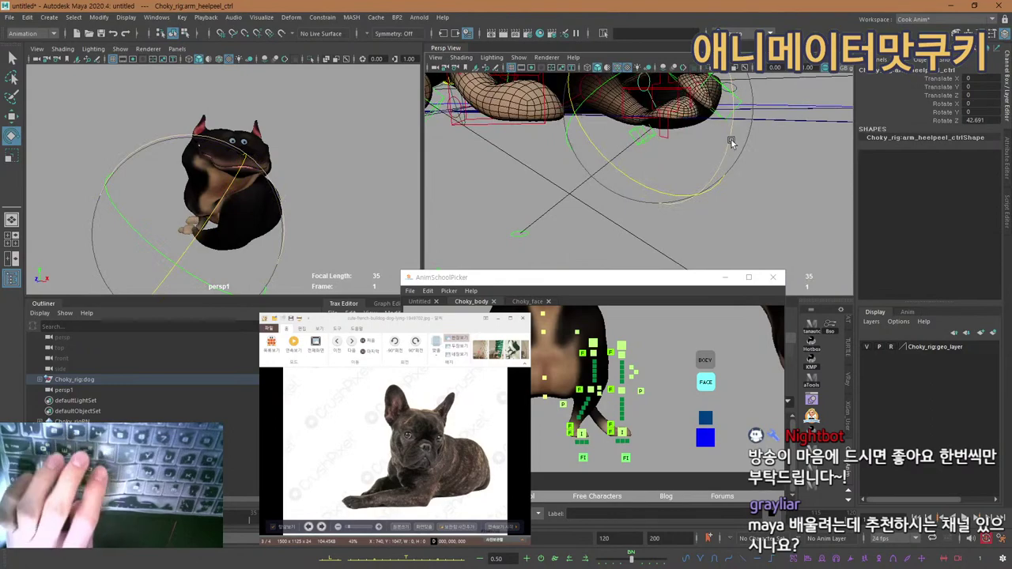
drag(730, 142, 717, 172)
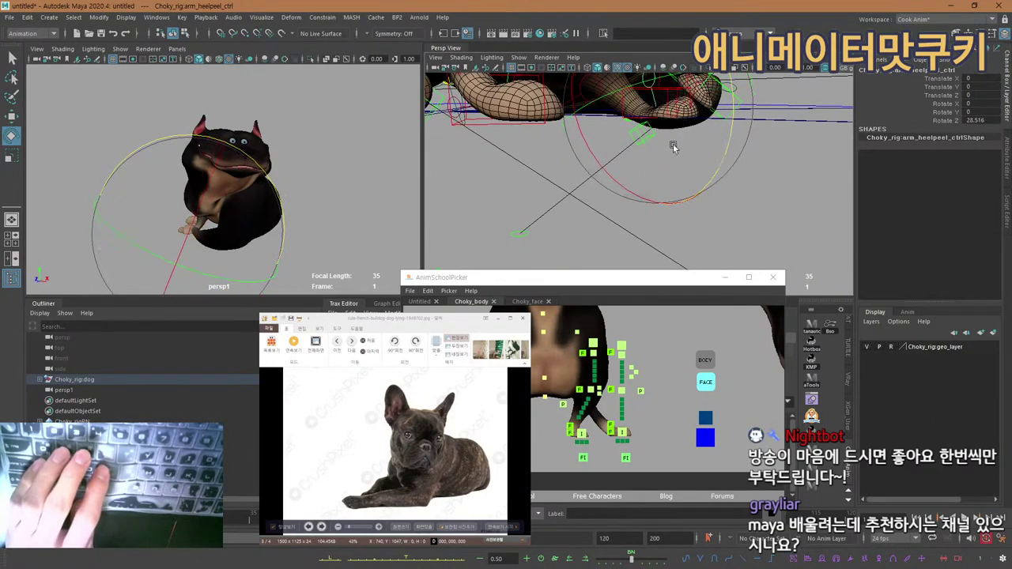
Adjust the right front foot's heel peel control to about -21.0 in Rotate X, -23.9 in Rotate Y and 26.5 in Rotate Z.
alt+drag(673, 147, 594, 230)
mouse_move(656, 170)
alt+mouse_down()
mouse_move(614, 185)
mouse_move(659, 178)
alt+mouse_up()
alt+drag(664, 179, 604, 204)
scroll(608, 135, down, 3)
scroll(608, 134, down, 4)
key(q)
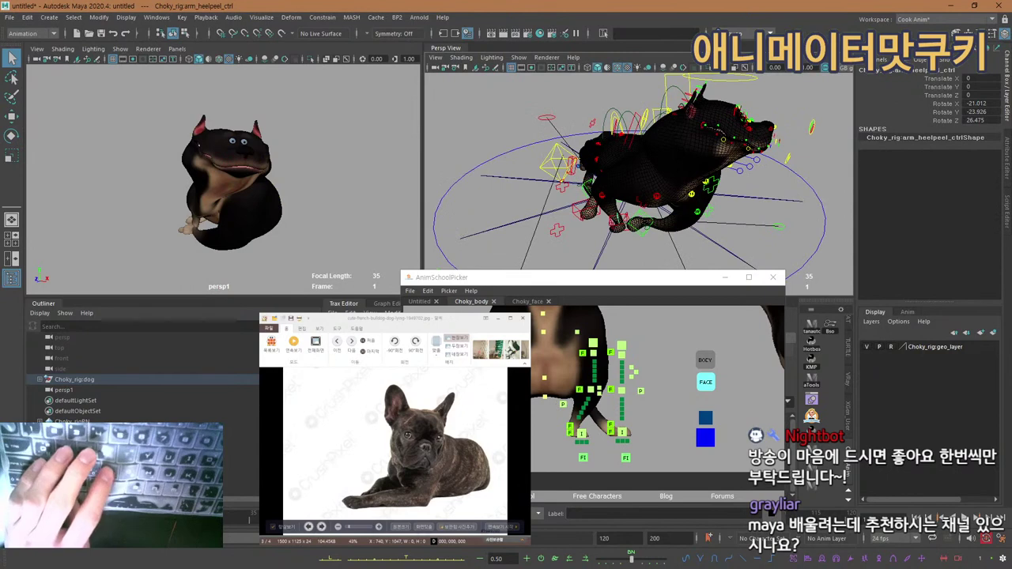
Adjust the right front leg's ilum control to about -0.15 in Translate X and -0.5 in Translate Y.
click(193, 226)
key(w)
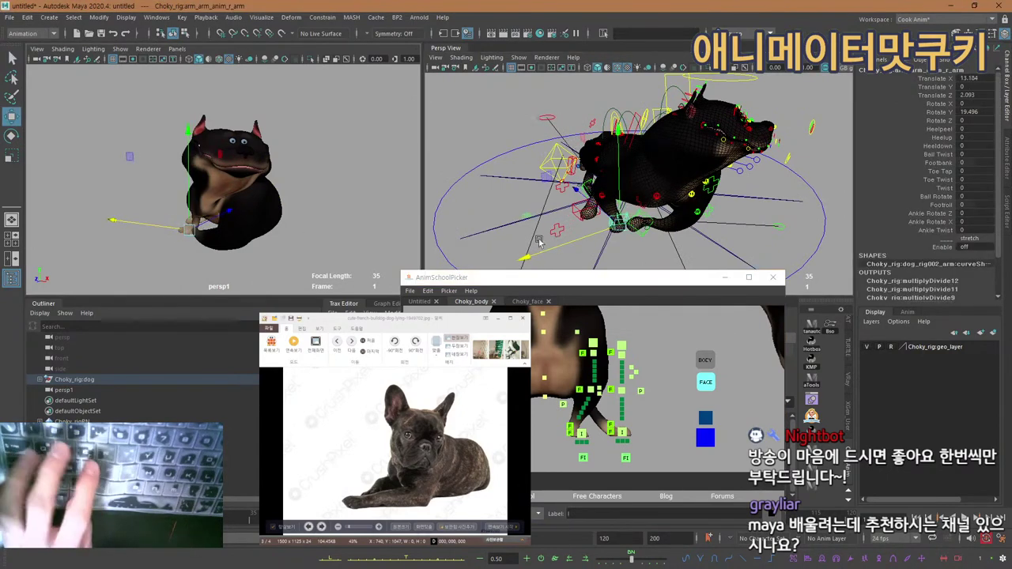
alt+drag(538, 242, 535, 294)
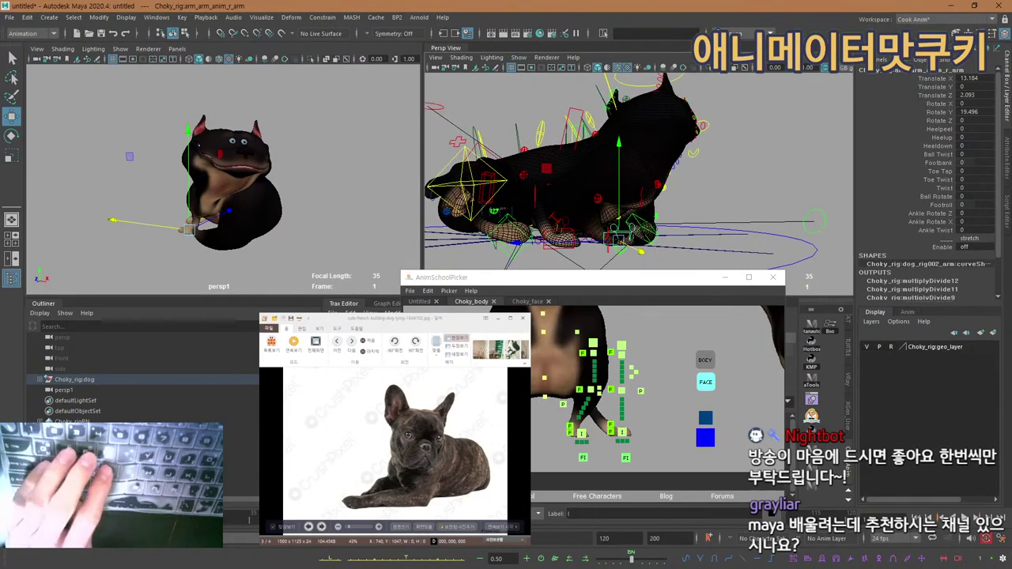
click(585, 133)
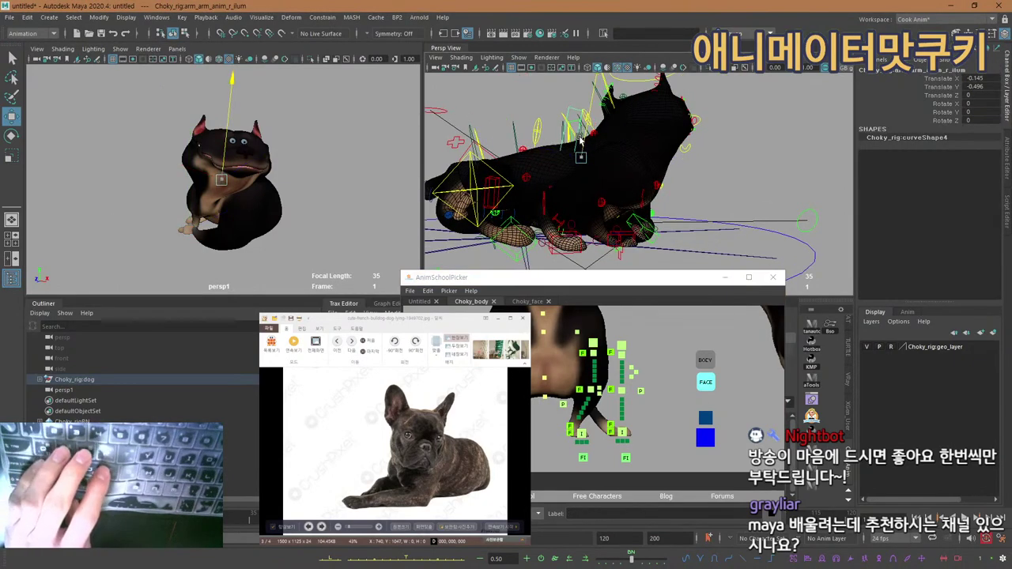
drag(579, 130, 582, 121)
Try to rotate the right front leg's ilum control, then undo the rotation.
key(e)
alt+drag(585, 158, 498, 191)
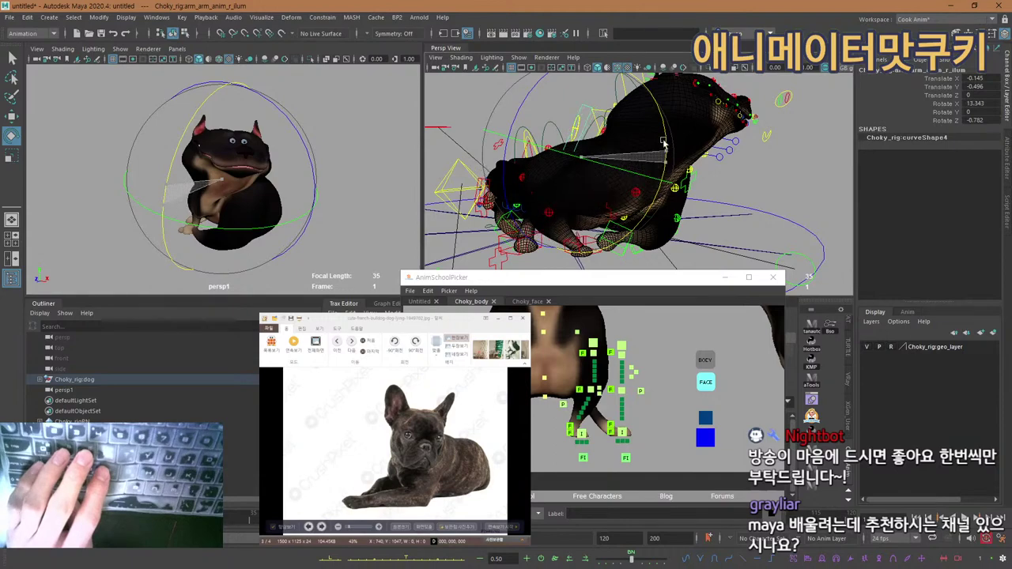
drag(662, 143, 671, 208)
key(ctrl+z)
Move the left front leg's pole vector control to about -56.4 in Translate X and 74.4 in Translate Z.
click(583, 434)
key(w)
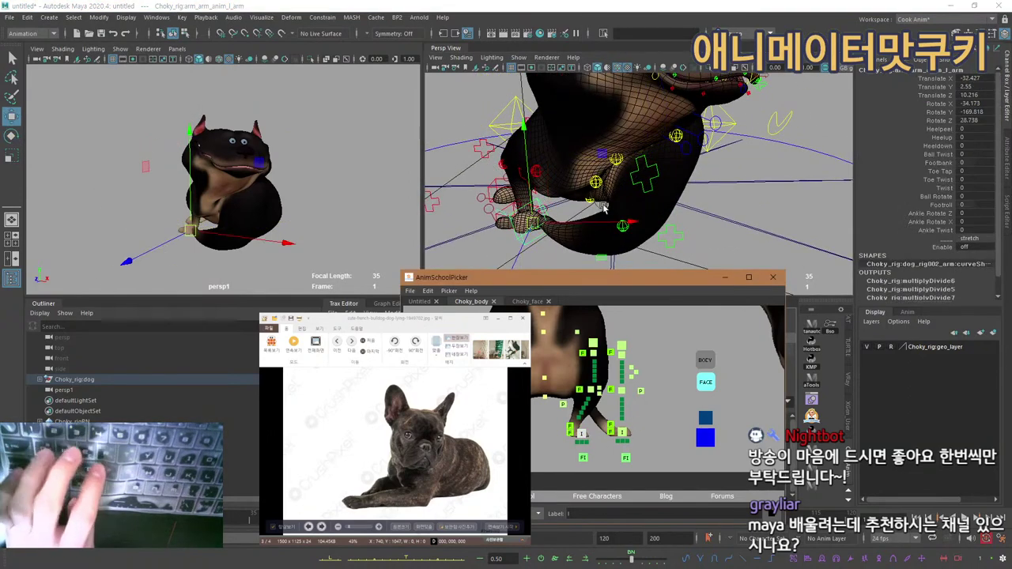
alt+drag(543, 206, 599, 217)
alt+right_drag(599, 217, 560, 247)
click(569, 403)
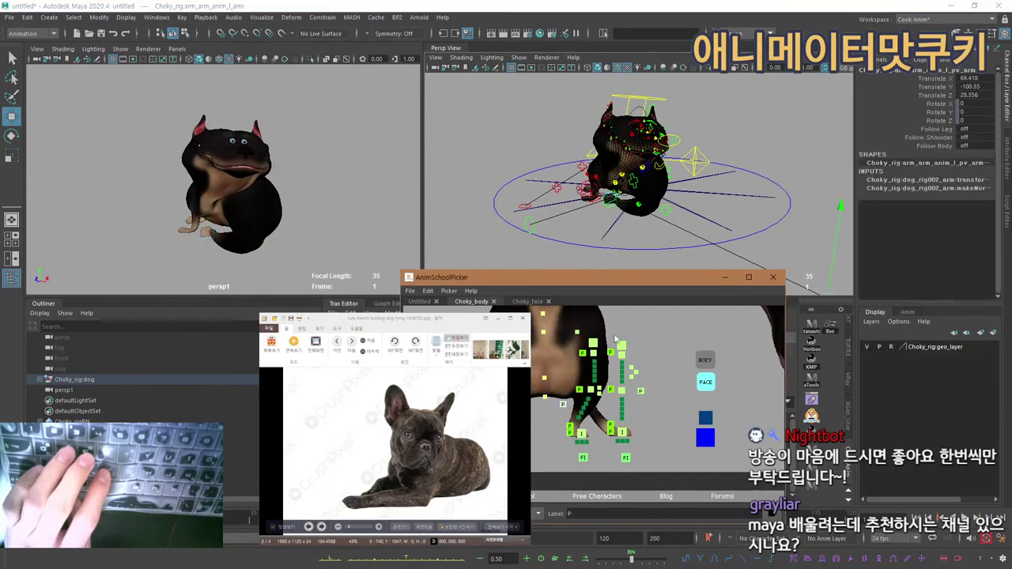
key(a)
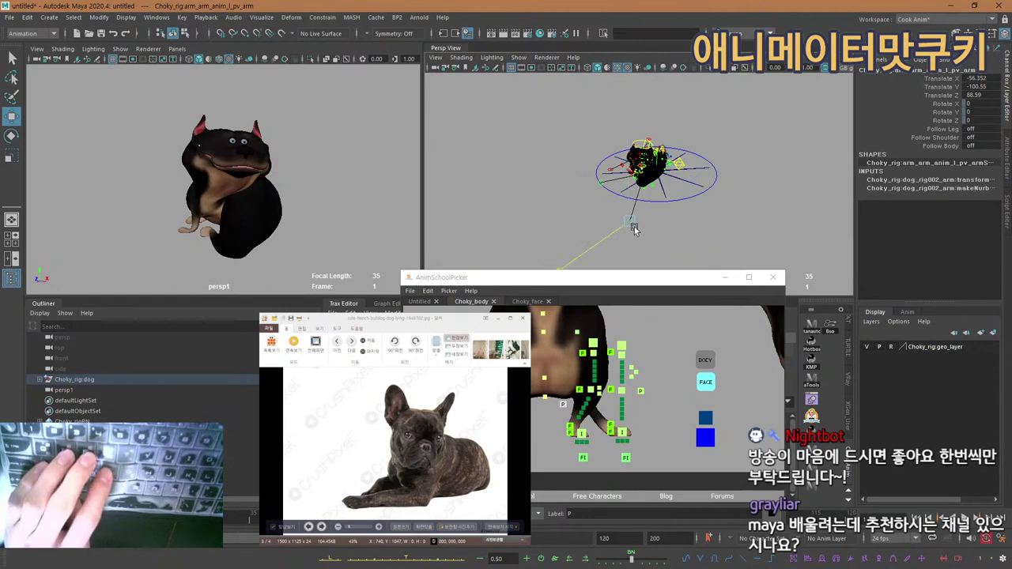
drag(633, 228, 616, 232)
key(q)
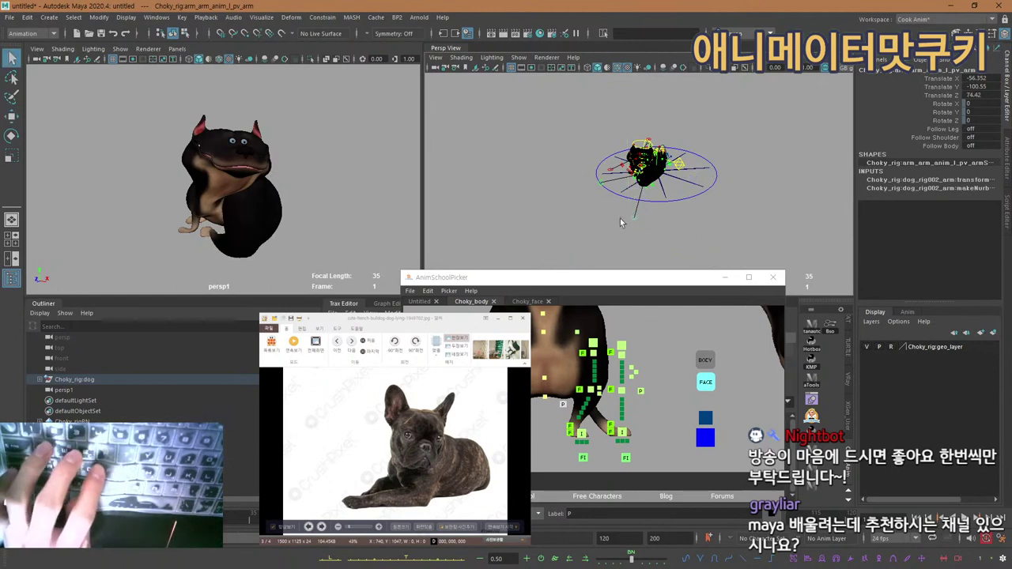
alt+drag(666, 202, 672, 196)
Raise the left front leg's ilum control to about 0.37 in Translate Y.
click(593, 342)
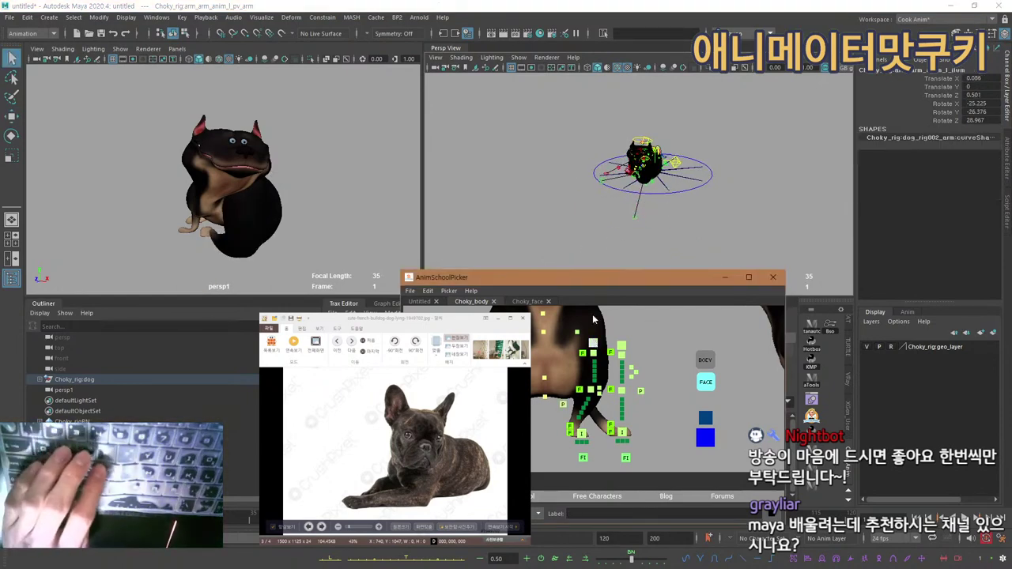
key(w)
alt+right_drag(664, 186, 739, 172)
alt+middle_drag(667, 83, 672, 163)
key(f)
alt+right_drag(672, 164, 612, 170)
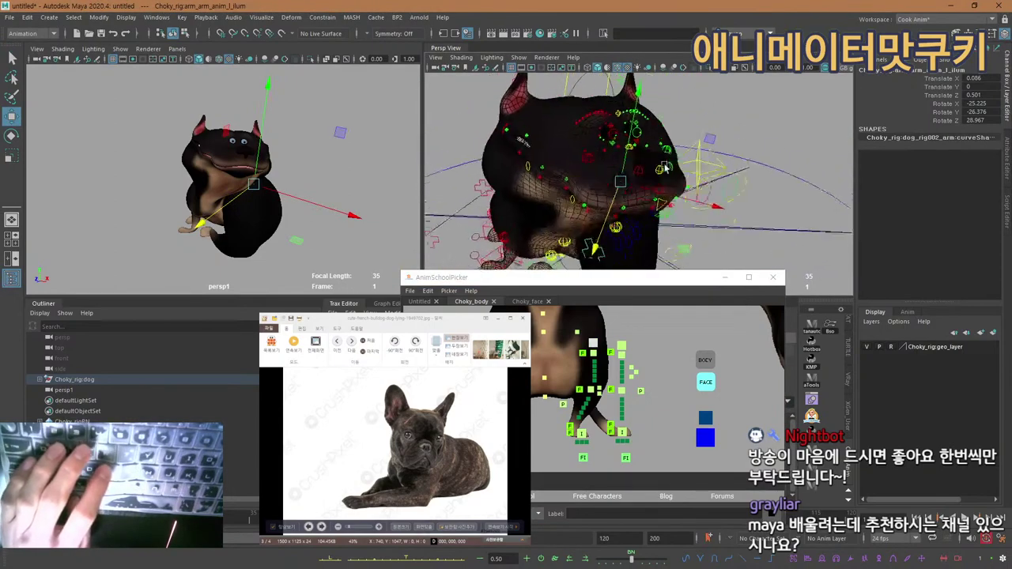
alt+drag(633, 183, 627, 147)
key(ctrl+z)
alt+middle_drag(636, 204, 637, 152)
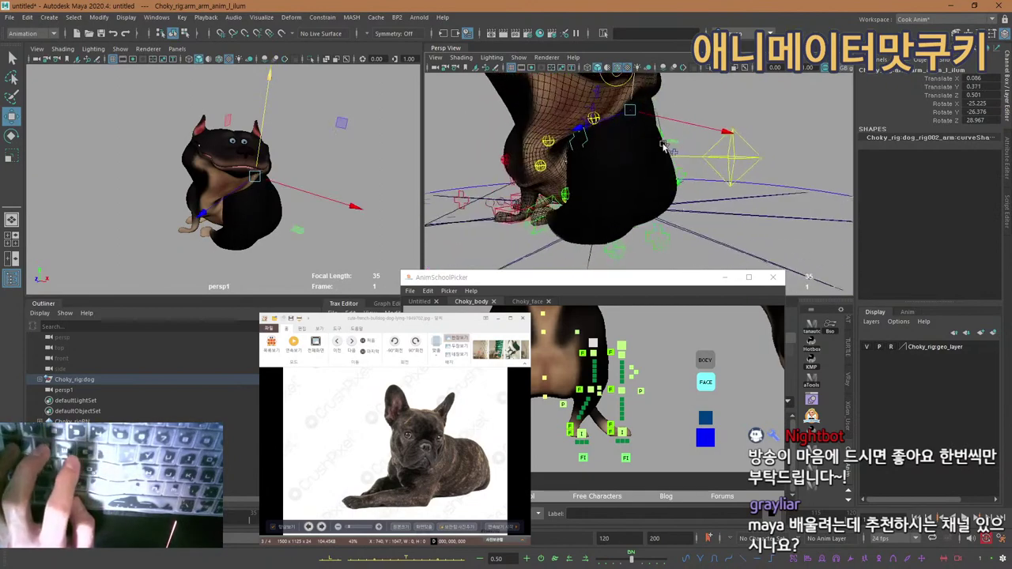
Rotate the left front leg's ilum control to about 1.0 in Rotate X and -29.7 in Rotate Y.
mouse_move(636, 151)
alt+mouse_down()
mouse_move(624, 196)
mouse_move(653, 150)
mouse_move(627, 137)
alt+mouse_up()
key(e)
key(ctrl+z)
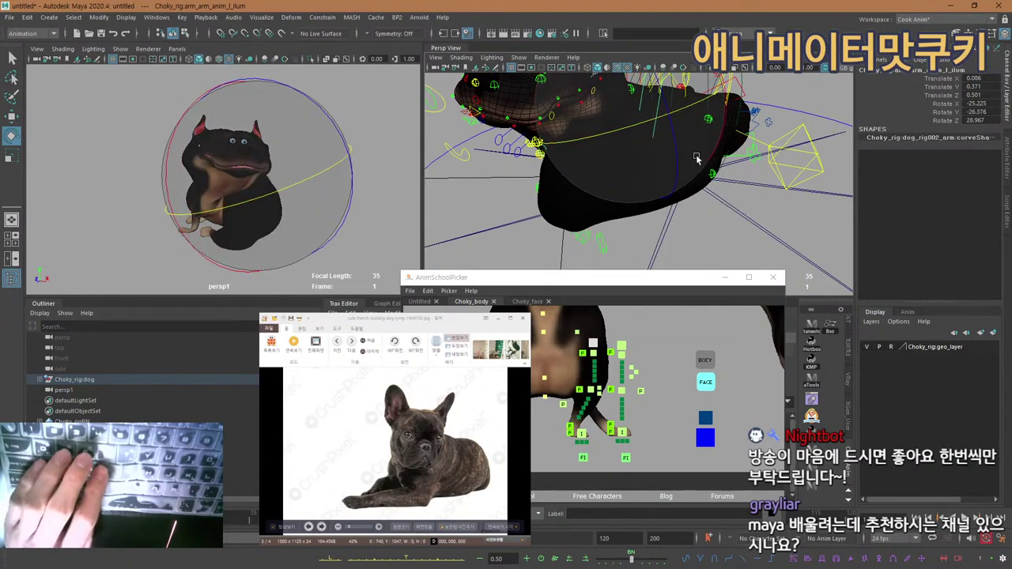
drag(696, 158, 630, 123)
alt+drag(633, 159, 693, 130)
Raise the left front leg's ilum control further to about 0.57 in Translate Y.
key(w)
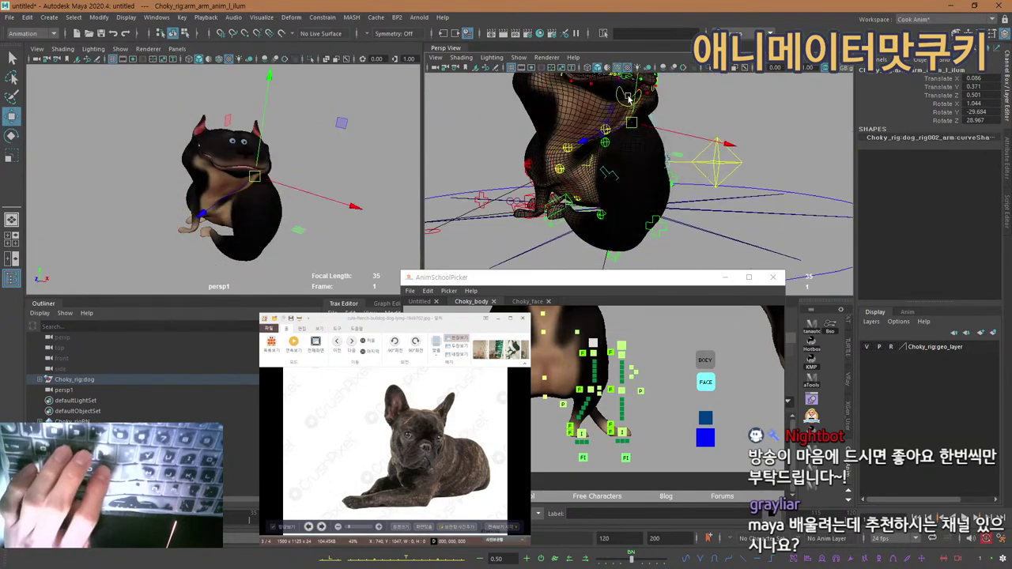
drag(628, 98, 637, 97)
alt+drag(649, 147, 681, 159)
key(q)
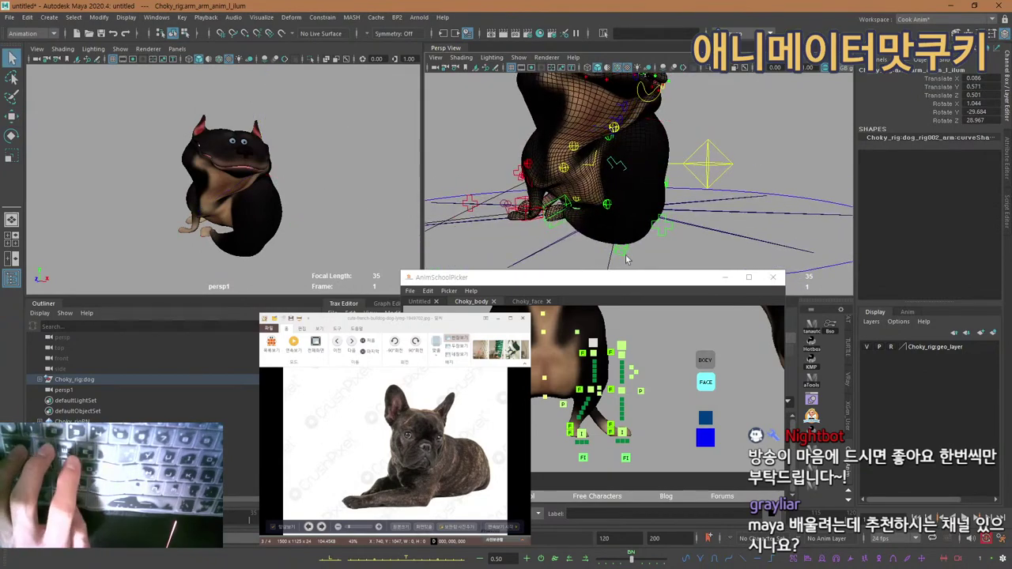
Reset the left stretchy elbow control's translation to 0 and move it to about -0.3 in Translate X and 0.5 in Translate Y.
key(w)
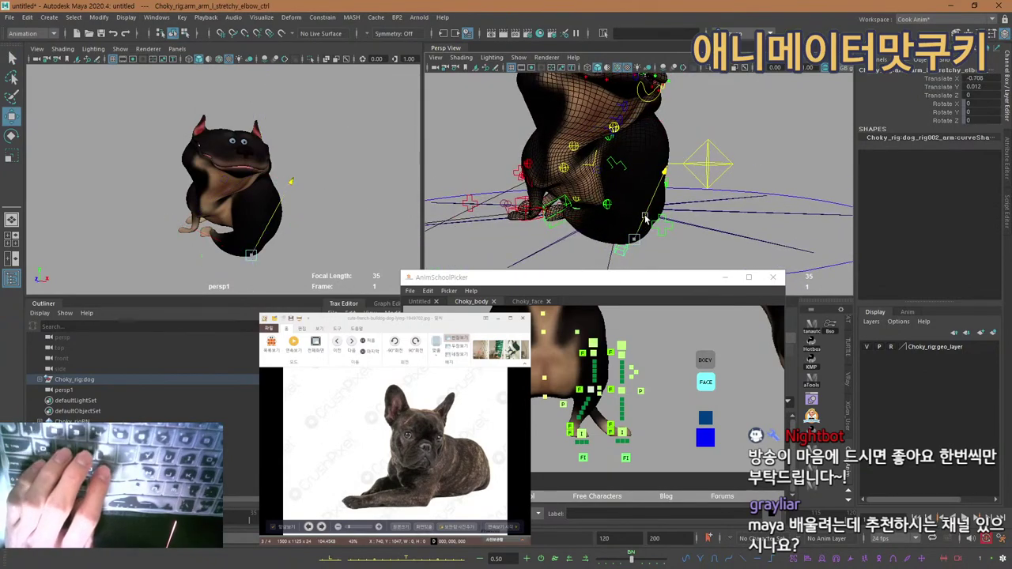
drag(968, 79, 965, 95)
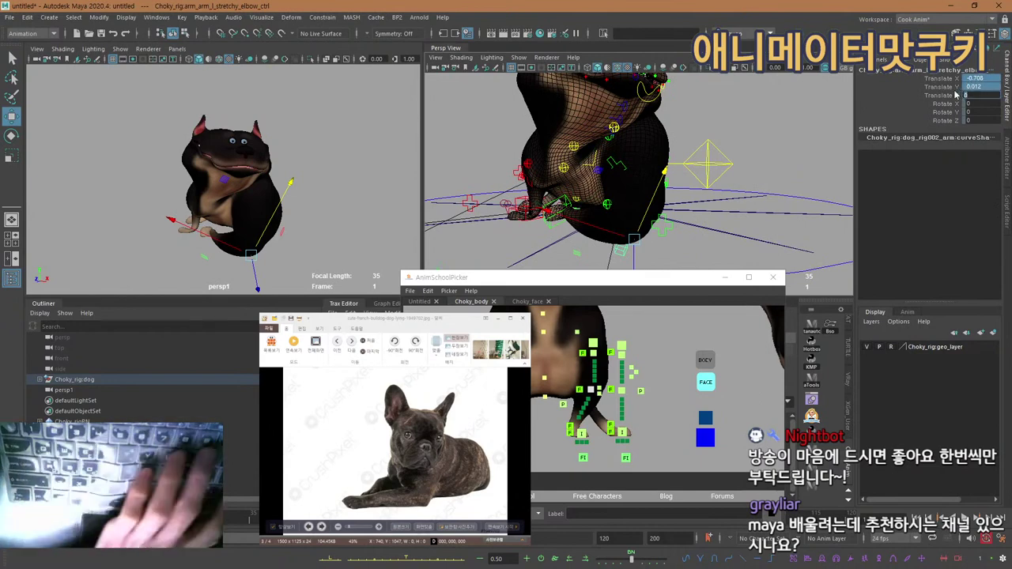
key(Return)
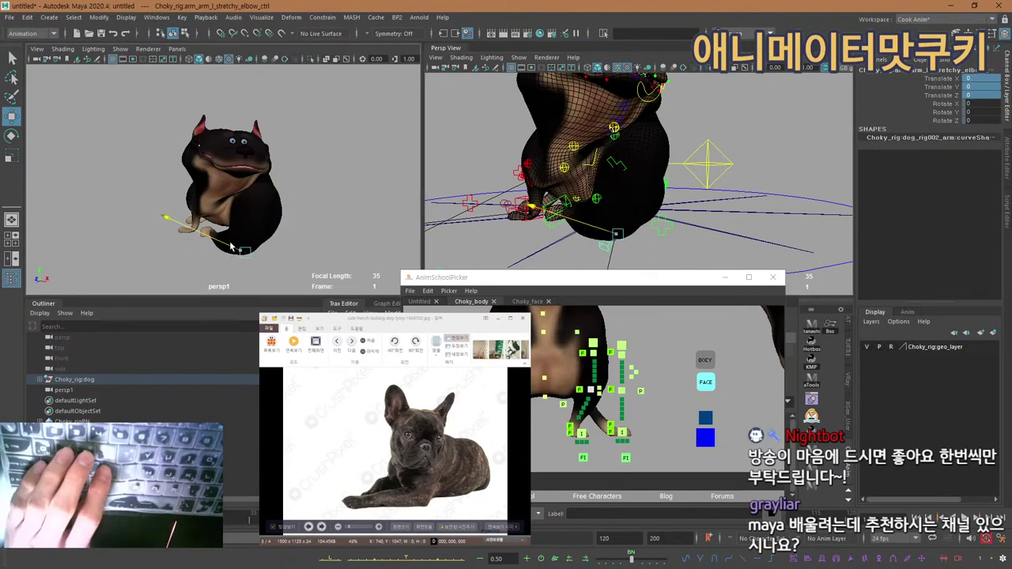
drag(231, 247, 257, 236)
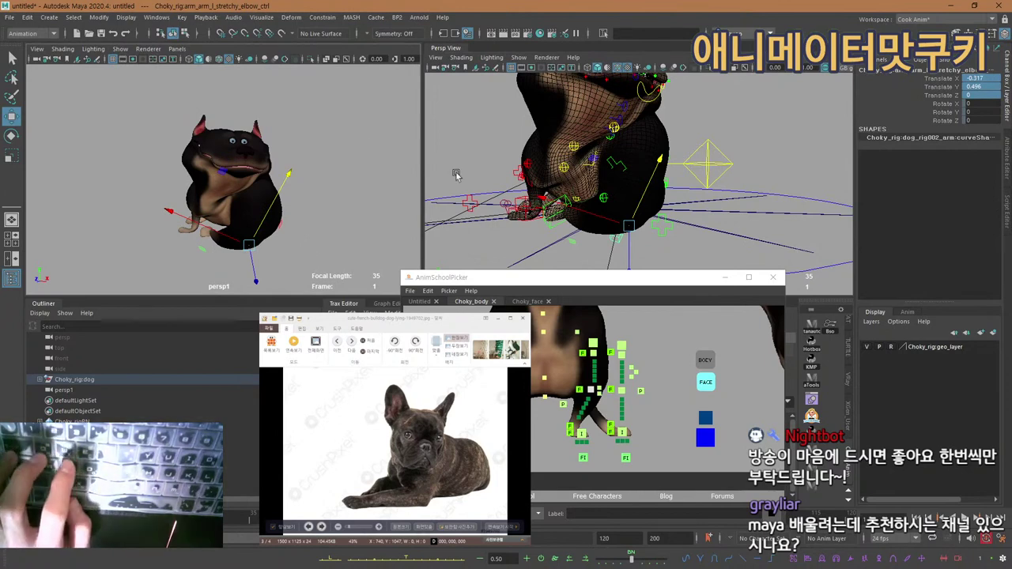
alt+drag(456, 174, 585, 212)
Move the left front foot control to about -22.3 in Translate X and 32.0 in Translate Z.
click(584, 436)
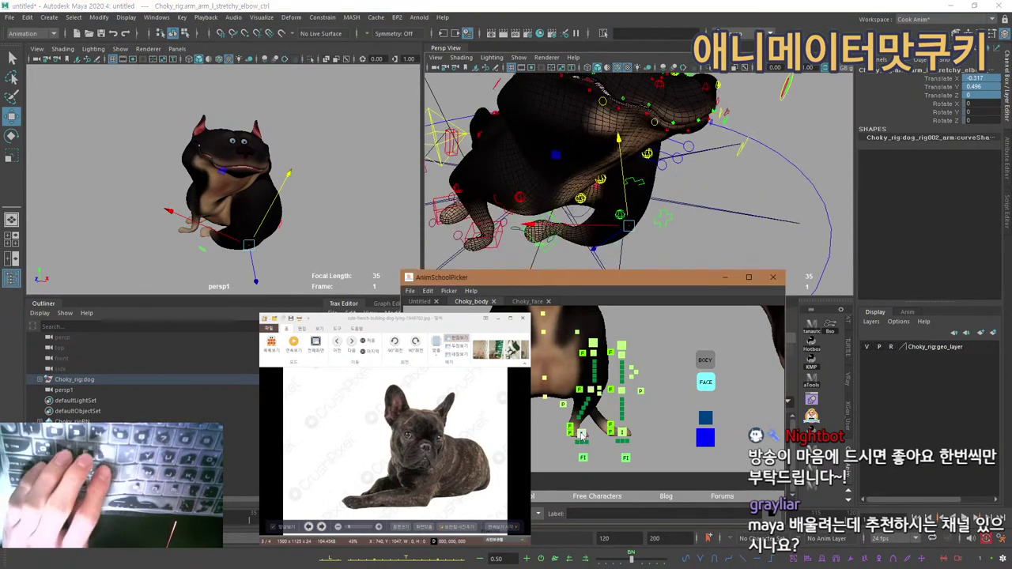
drag(552, 253, 580, 301)
alt+middle_drag(587, 259, 572, 156)
Reset the left front foot control's Rotate X, Y and Z to 0.
key(e)
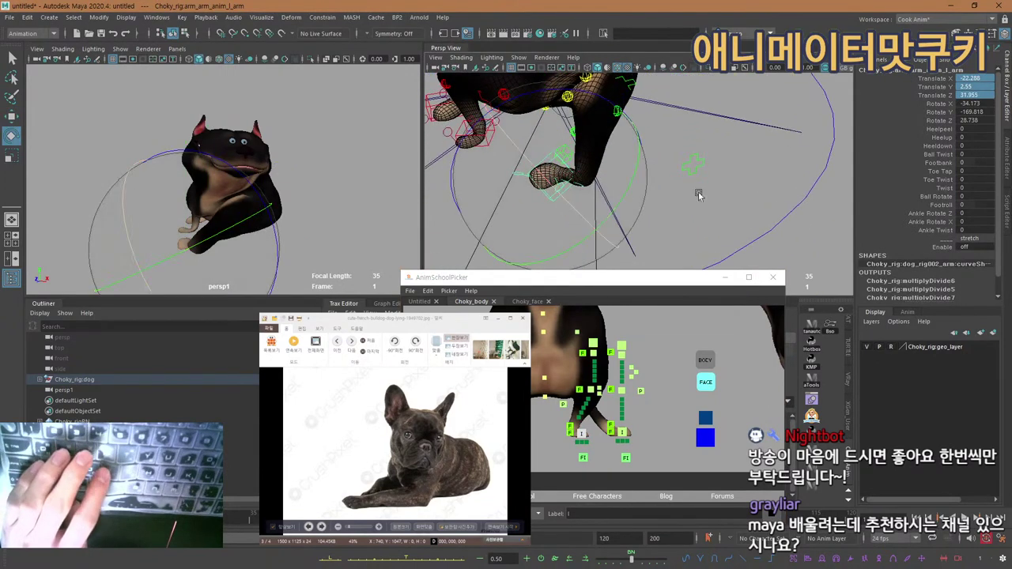
click(973, 95)
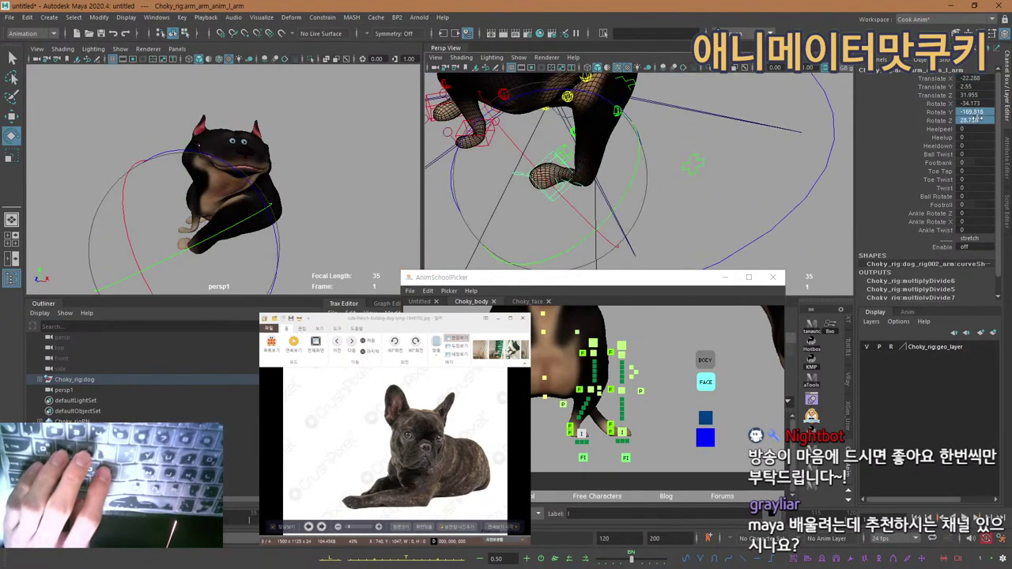
text(0)
key(Return)
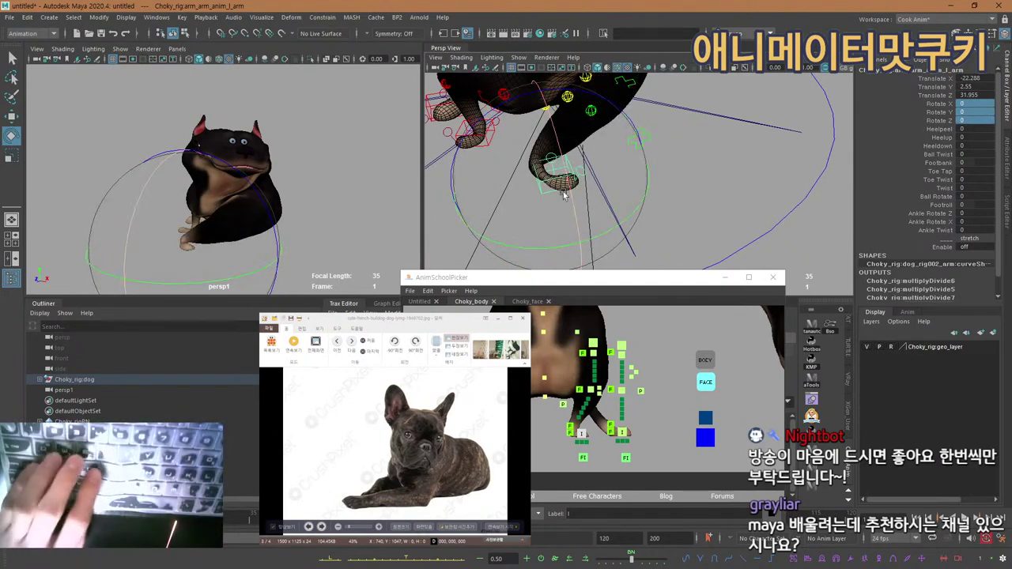
Rotate the left front foot control to about 17.3, -71.0, -17.6 in X, Y, Z and move it to about -24.1 in Translate X and 33.0 in Translate Z.
drag(576, 236, 483, 239)
drag(618, 109, 467, 152)
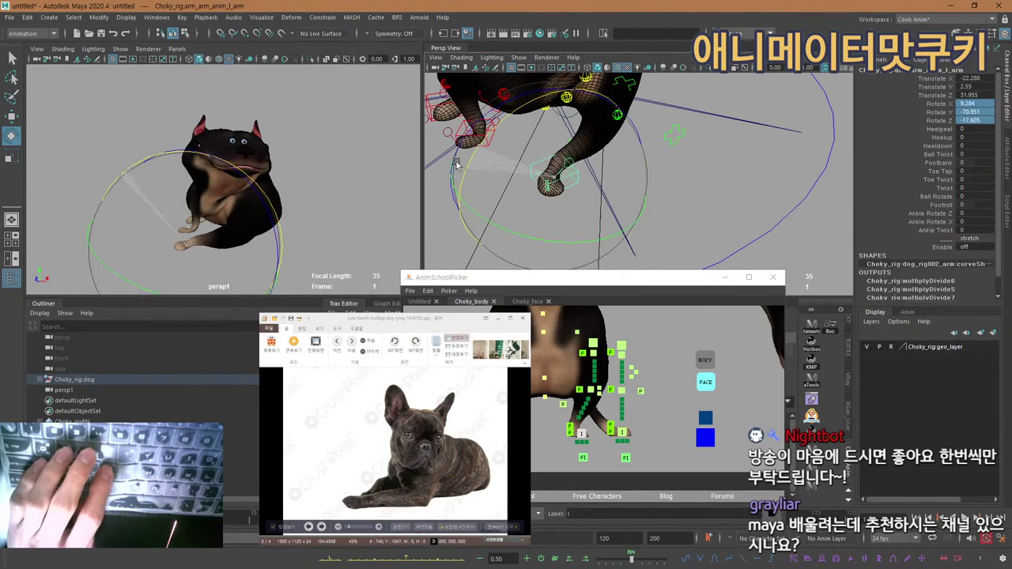
drag(585, 173, 582, 179)
key(w)
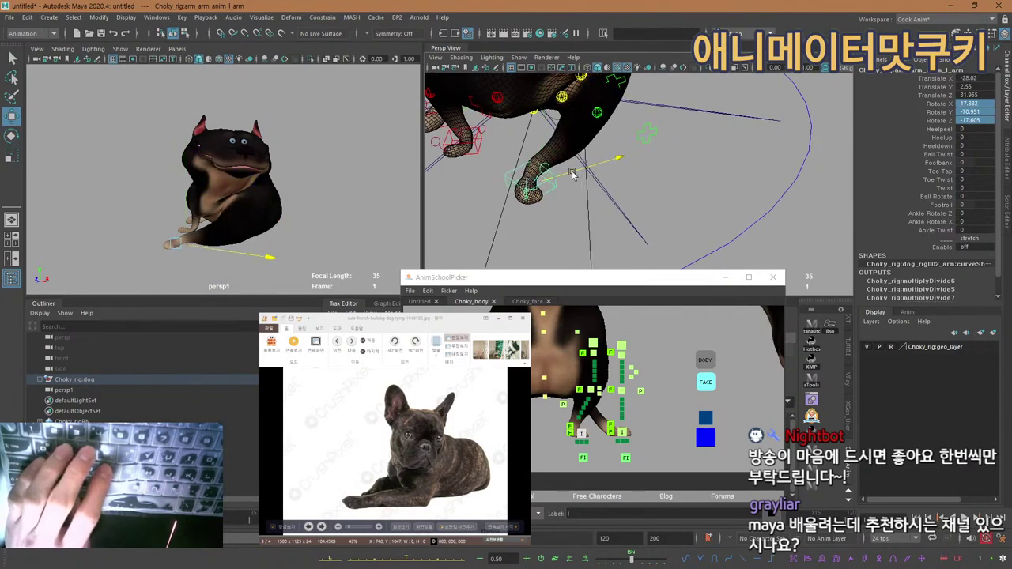
alt+drag(607, 163, 586, 176)
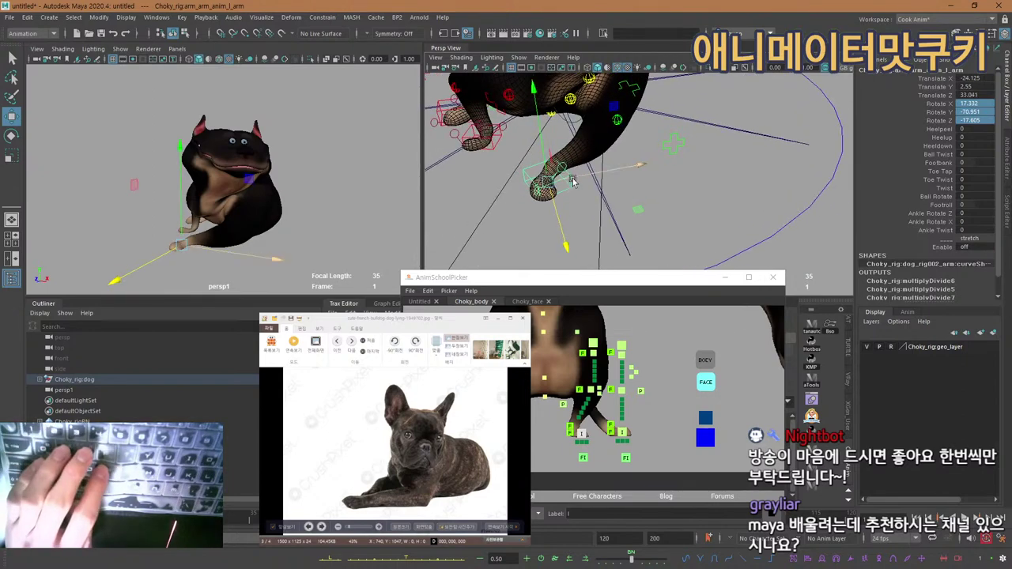
Adjust the left front foot control's rotation to about 17.9 in Rotate X and -84.6 in Rotate Y.
key(e)
drag(587, 230, 577, 245)
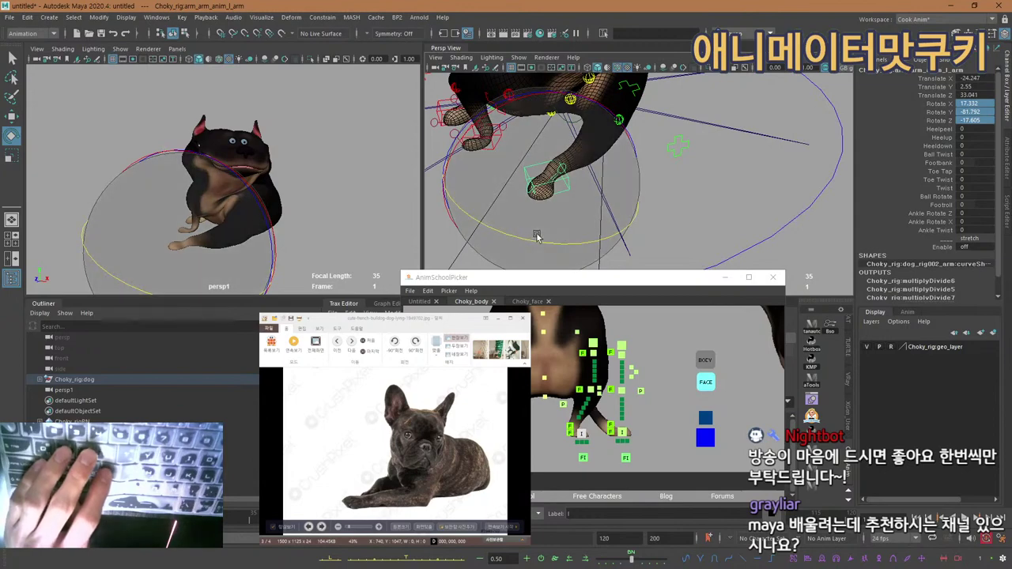
alt+drag(496, 131, 474, 138)
alt+drag(476, 136, 495, 83)
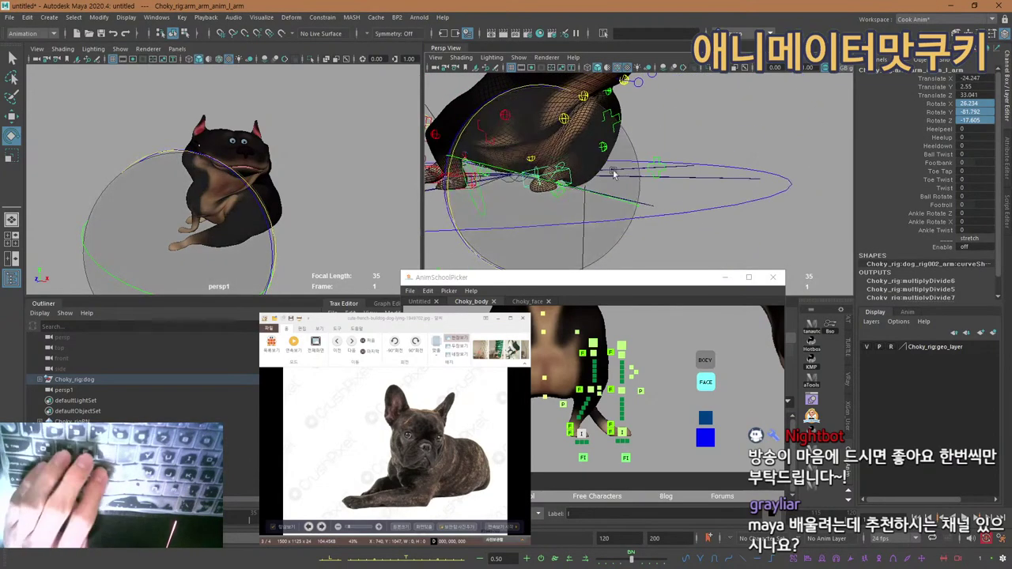
drag(471, 126, 470, 130)
key(w)
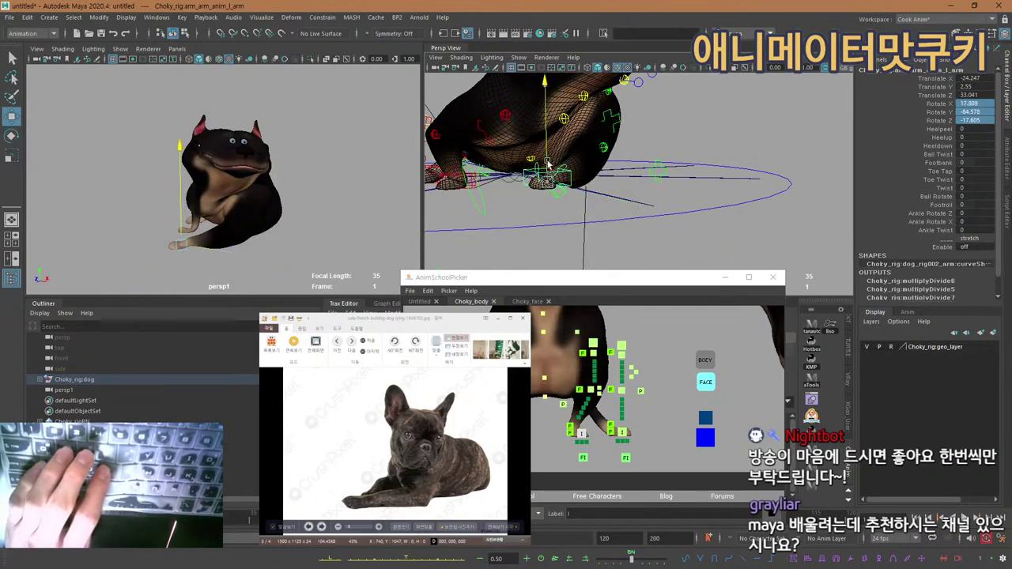
Lower the left front foot control to about 0.3 in Translate Y.
alt+drag(626, 169, 508, 87)
key(q)
key(e)
key(f)
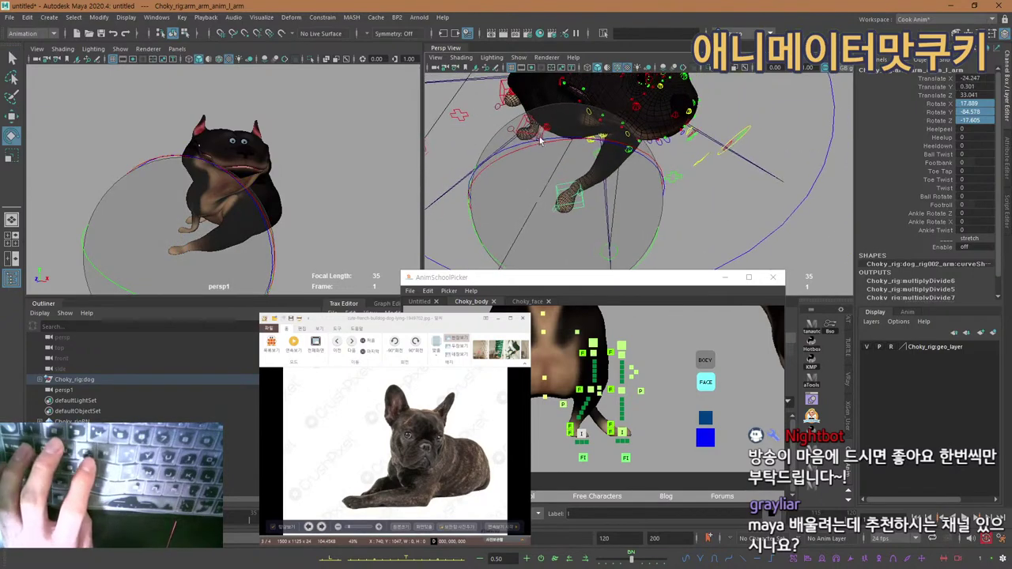
scroll(626, 183, down, 2)
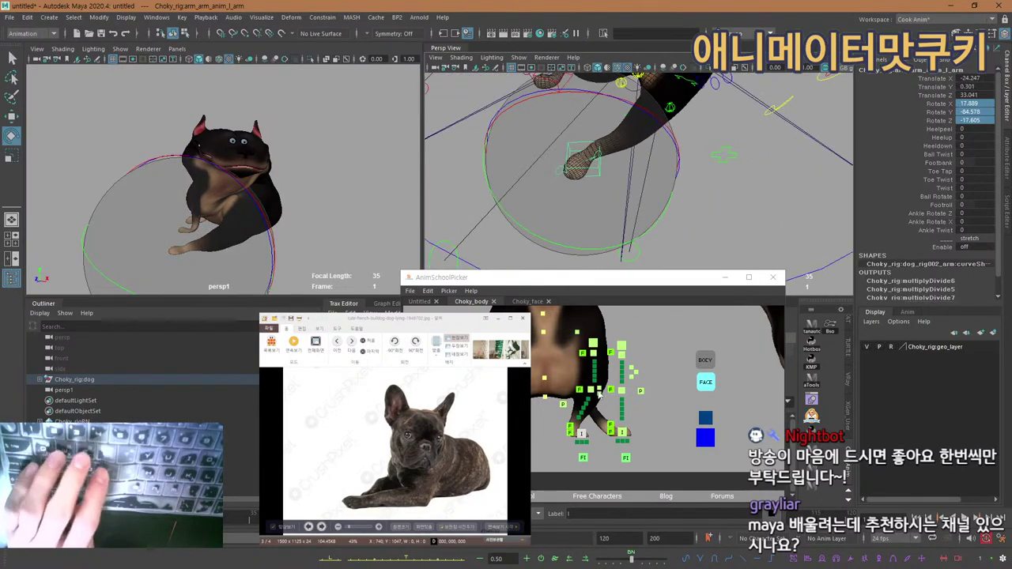
Move the left front elbow stretch control to about -0.3 in Translate X and 0.5 in Translate Y.
click(591, 390)
key(w)
alt+drag(684, 192, 623, 175)
mouse_move(622, 176)
alt+mouse_down()
mouse_move(609, 135)
mouse_move(616, 161)
alt+mouse_up()
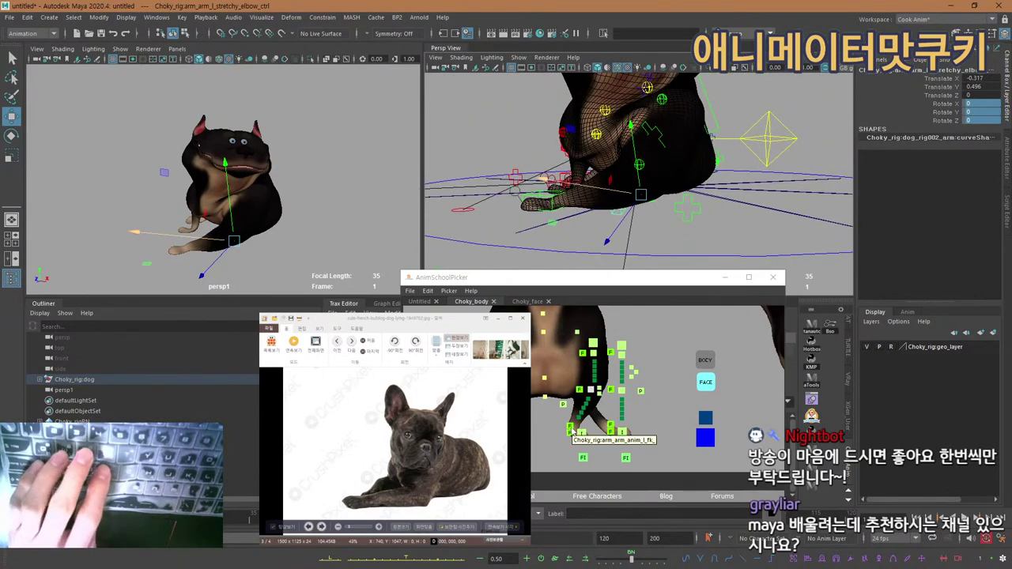
Rotate the left front heel peel control to about -70.4, 41.5 and -3.5 in X, Y and Z.
click(583, 434)
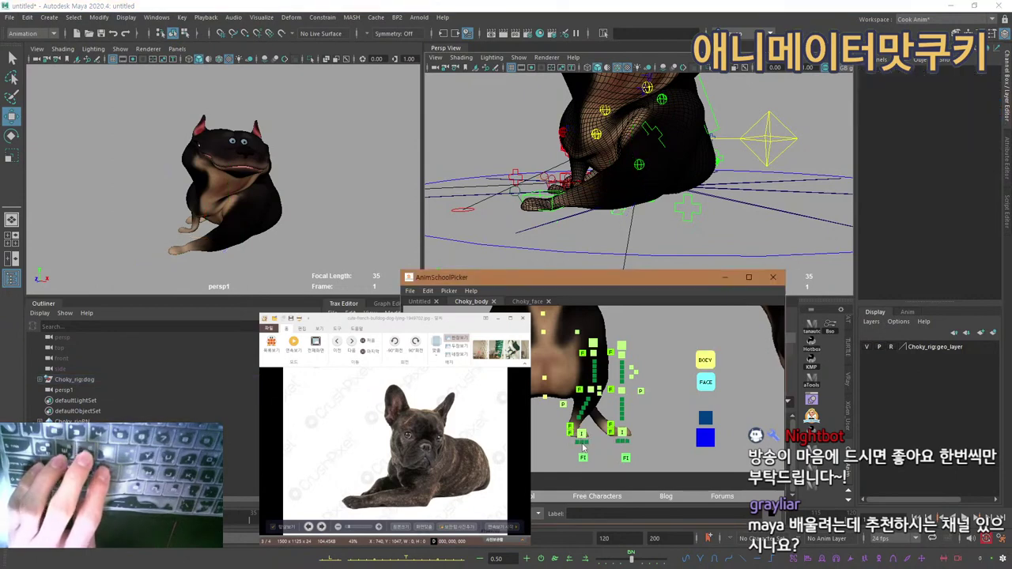
key(e)
alt+right_drag(569, 178, 603, 172)
alt+drag(603, 171, 553, 219)
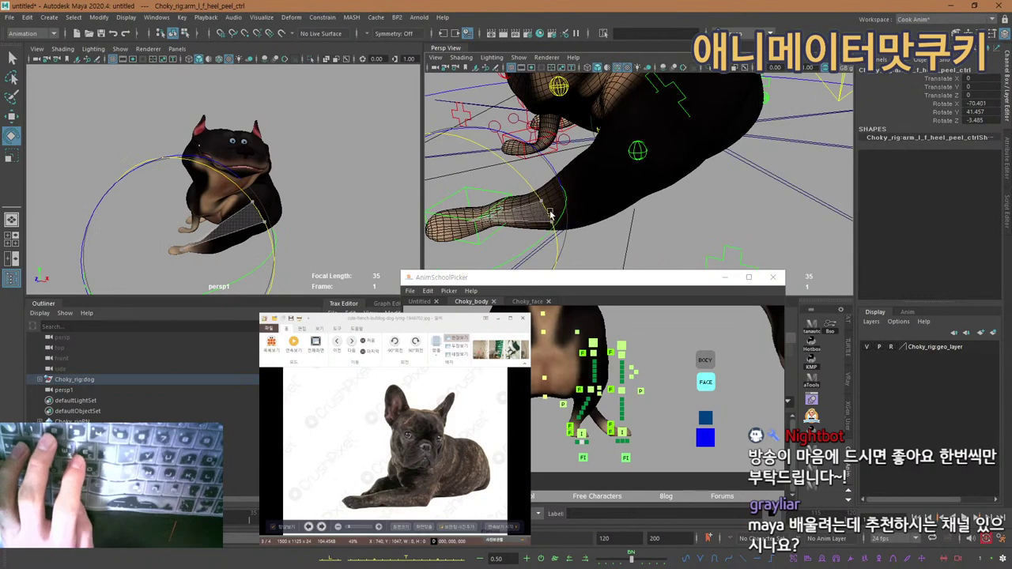
Move the left front foot control to about -20.5 in Translate X and 30.3 in Translate Z.
click(583, 436)
key(w)
alt+right_drag(567, 184, 521, 172)
alt+drag(521, 171, 544, 175)
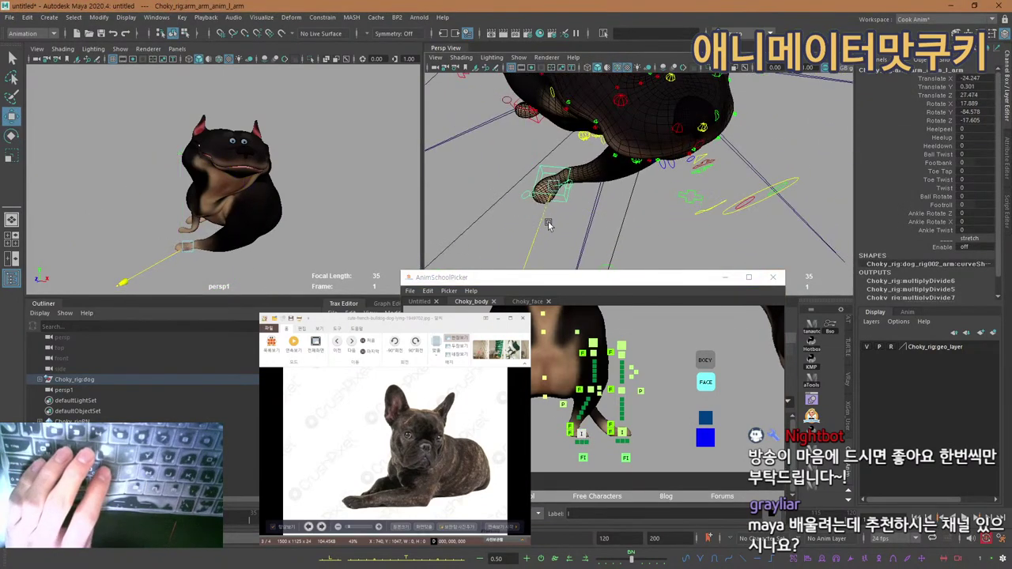
alt+drag(581, 181, 588, 207)
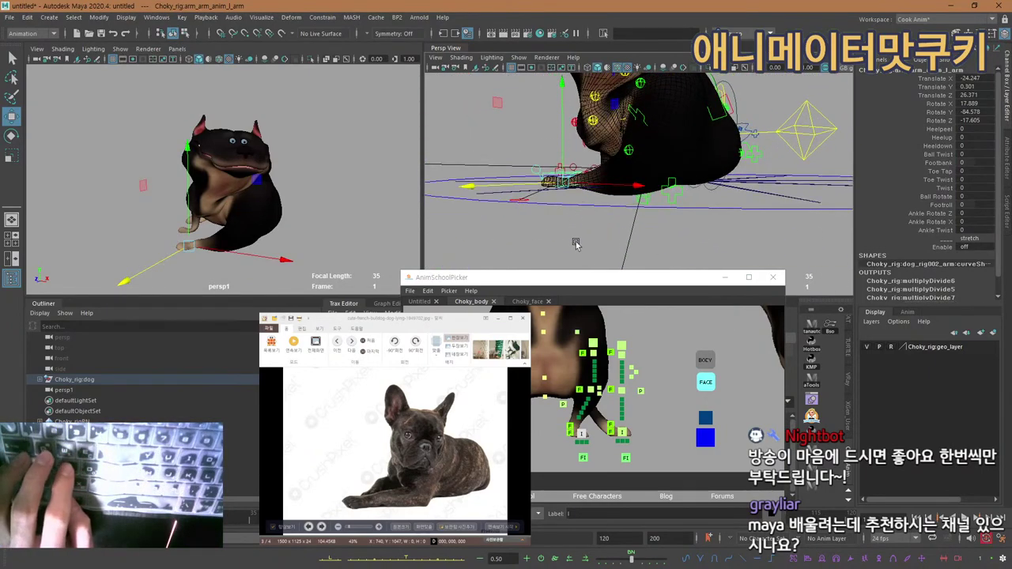
alt+drag(566, 182, 596, 203)
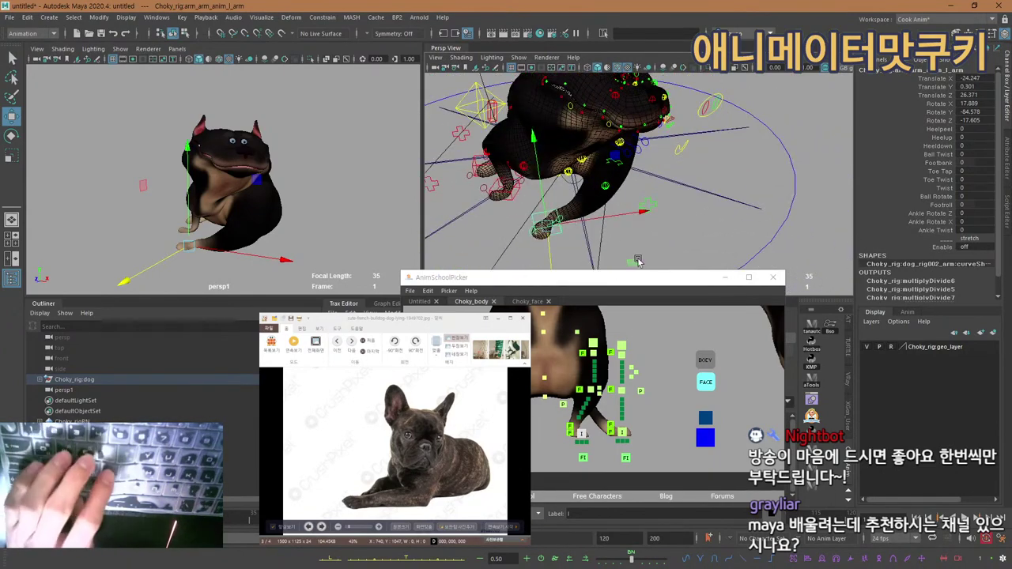
middle_drag(638, 260, 650, 270)
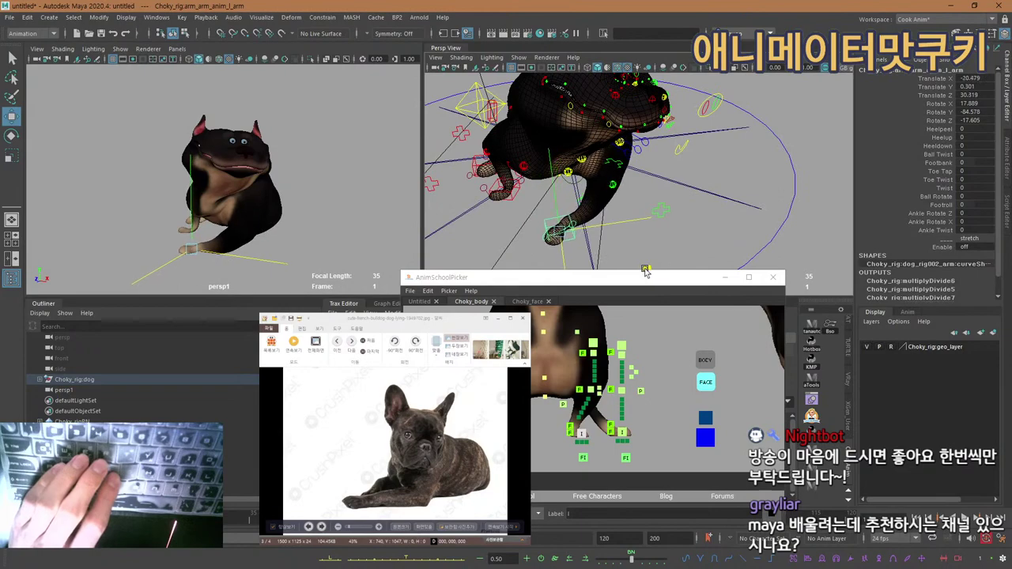
alt+drag(634, 252, 575, 162)
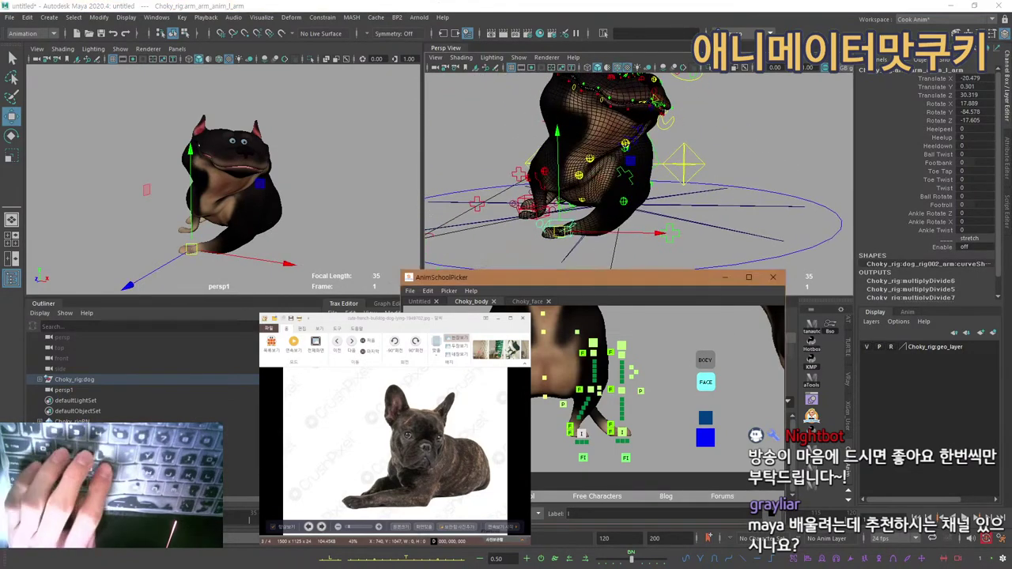
Adjust the right front shoulder control (arm_anim_r_ilum) to about 0.03 in Translate Y.
click(581, 197)
alt+drag(582, 196, 588, 173)
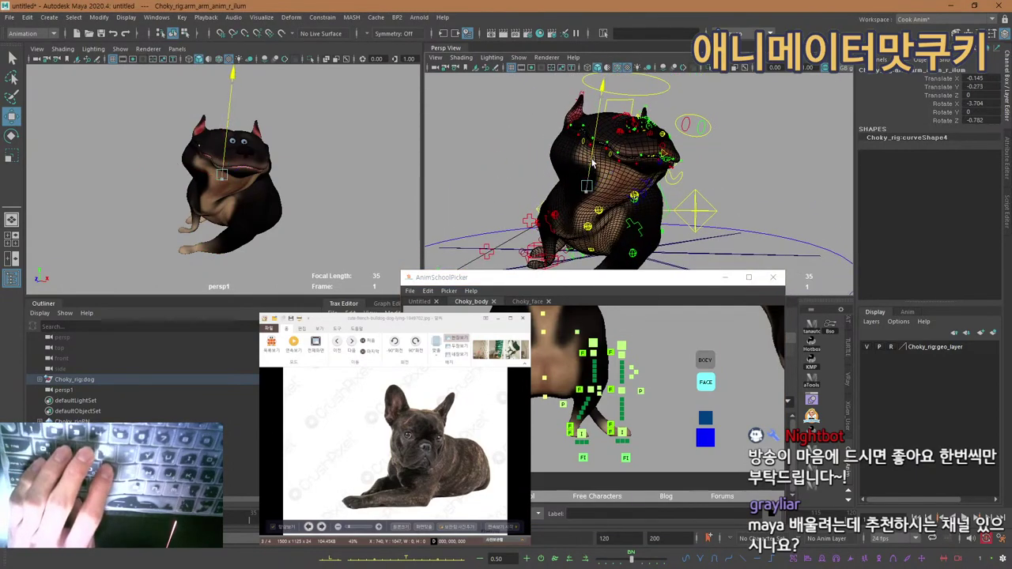
key(ctrl+z)
alt+drag(592, 158, 599, 151)
alt+right_drag(600, 152, 653, 177)
alt+drag(652, 176, 592, 134)
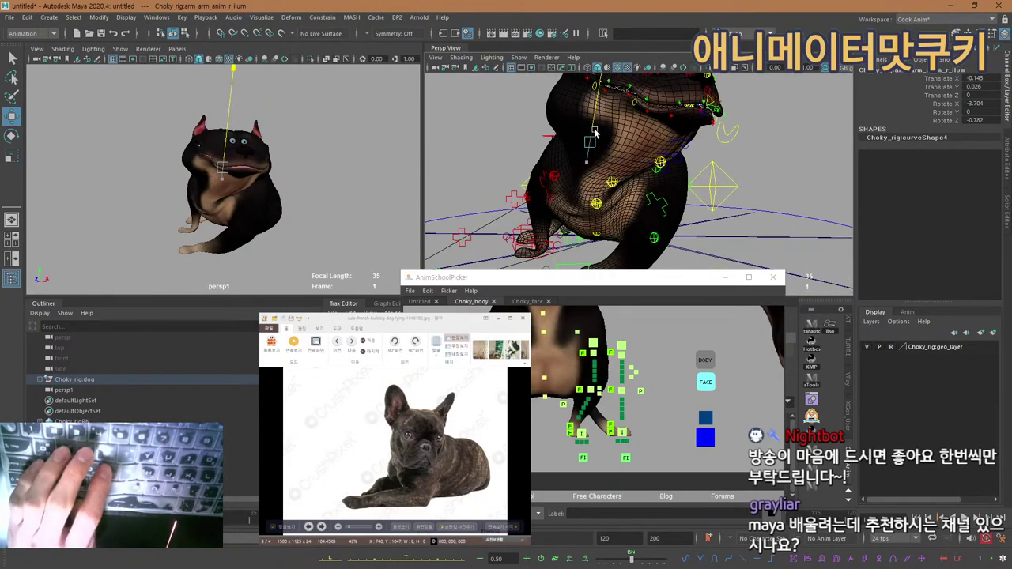
Rotate the lowest extra neck control (extra_neck_jnt_001) to about 4.9 in Rotate Y.
key(q)
click(601, 215)
key(w)
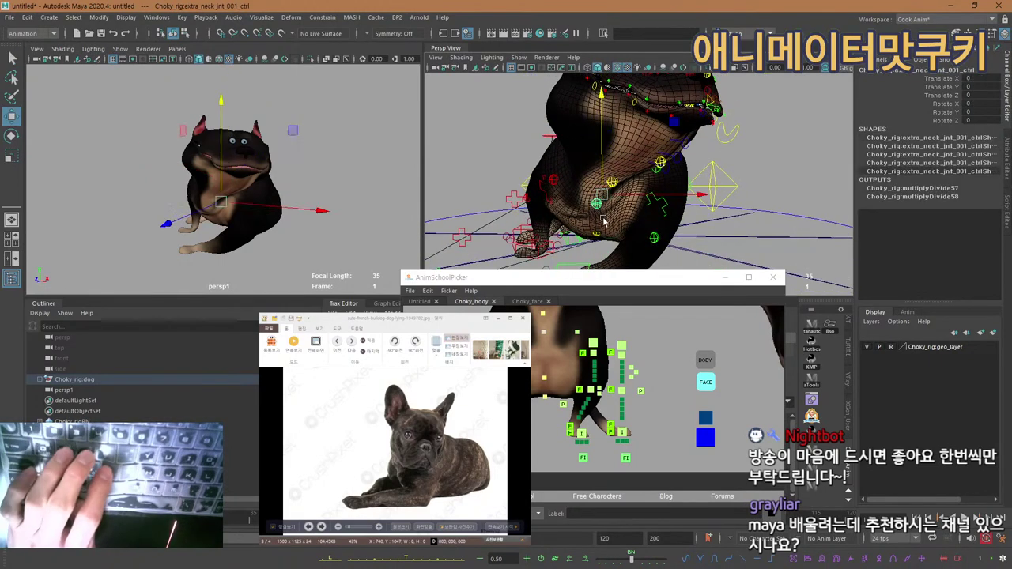
key(e)
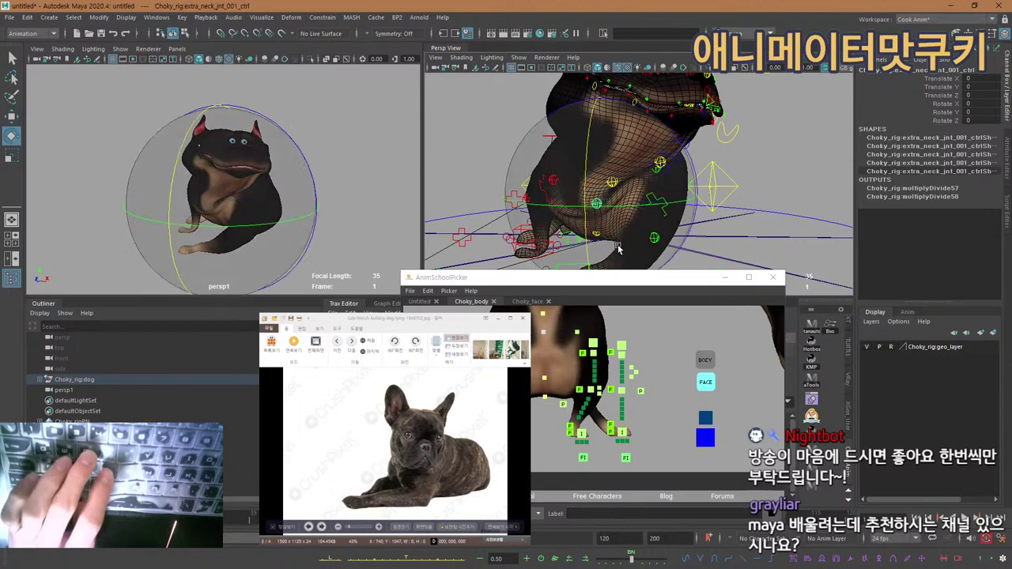
drag(632, 202, 688, 169)
key(ctrl+z)
key(ctrl+z)
mouse_move(624, 207)
mouse_down()
mouse_move(607, 207)
mouse_move(634, 212)
mouse_up()
alt+drag(695, 206, 571, 218)
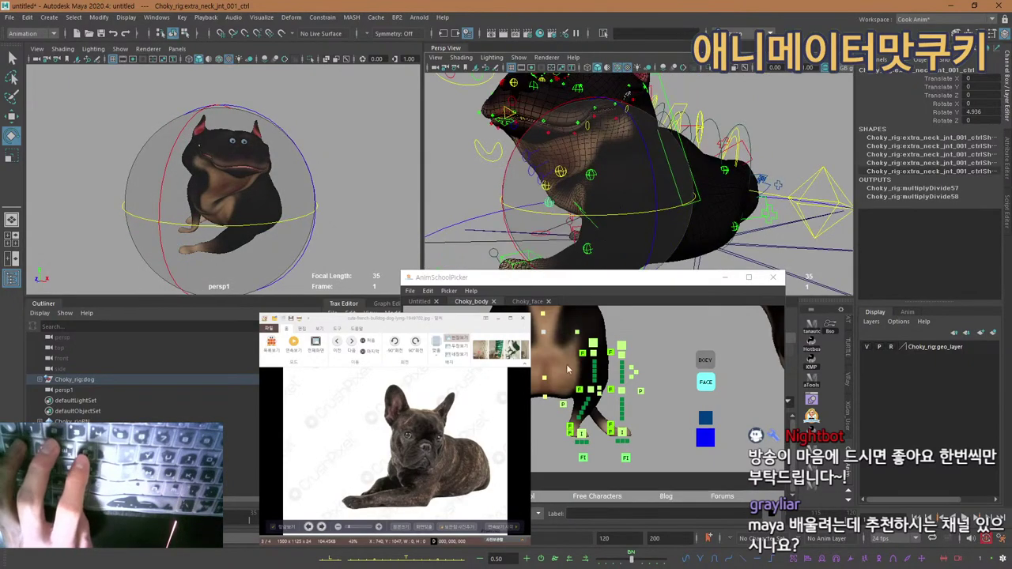
Move the left front shoulder control (arm_anim_l_ilum) to about 0.3, 0.4 and 0.5 in Translate X, Y and Z.
click(594, 343)
key(w)
alt+drag(630, 198, 678, 167)
alt+drag(677, 167, 741, 154)
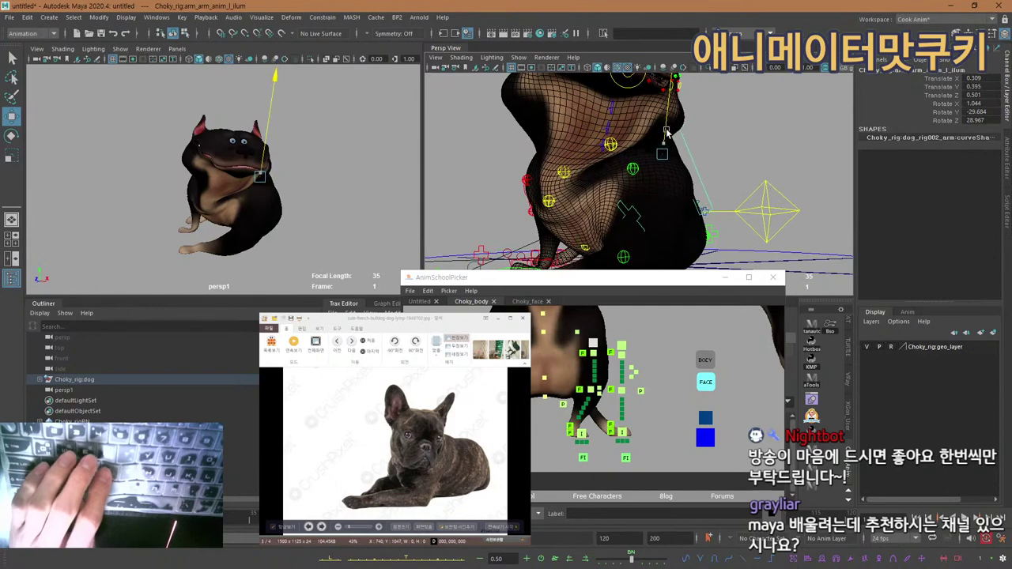
alt+drag(666, 129, 659, 177)
key(q)
click(563, 181)
key(w)
key(ctrl+z)
Move the left extra shoulder control to about 3.4 in Translate X and -3.8 in Translate Y, and adjust its rotation.
key(q)
click(631, 175)
key(w)
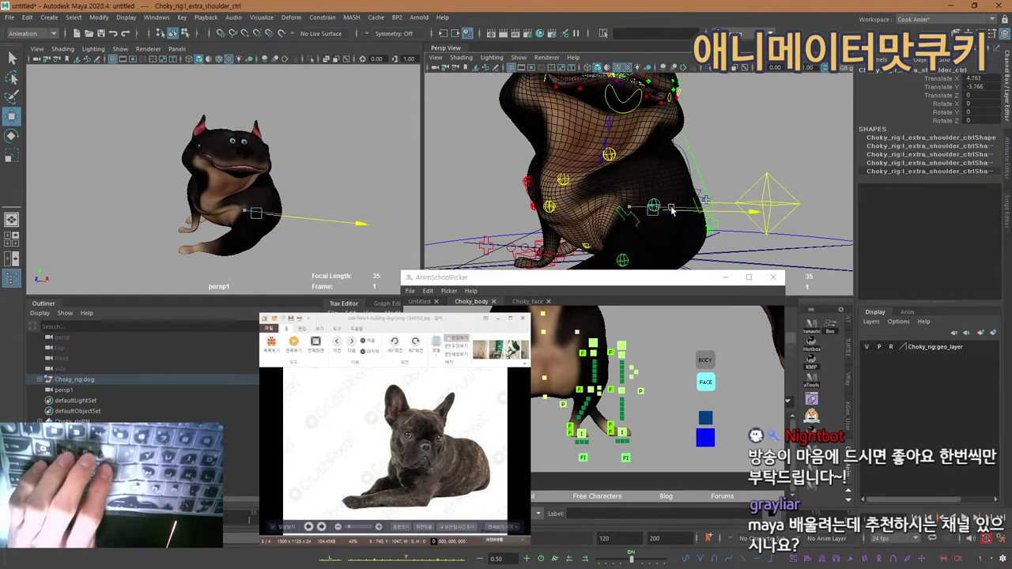
key(e)
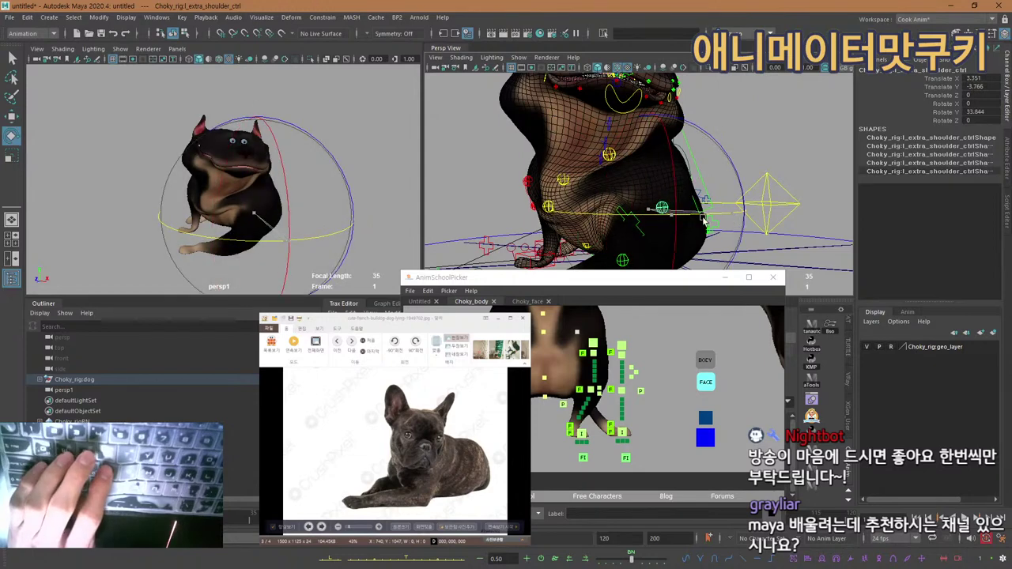
key(ctrl+z)
drag(735, 171, 699, 139)
drag(718, 173, 626, 153)
key(w)
Move the extra neck control below the chin (extra_neck_jnt_003) to about -10.6 in Translate X.
key(q)
click(624, 152)
key(w)
key(q)
click(644, 159)
key(w)
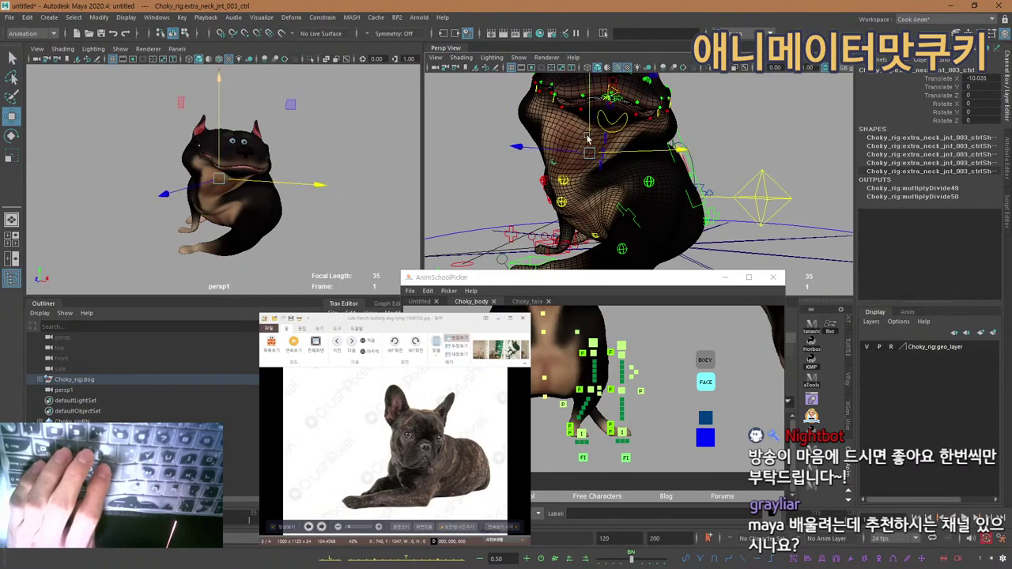
key(q)
click(616, 175)
key(w)
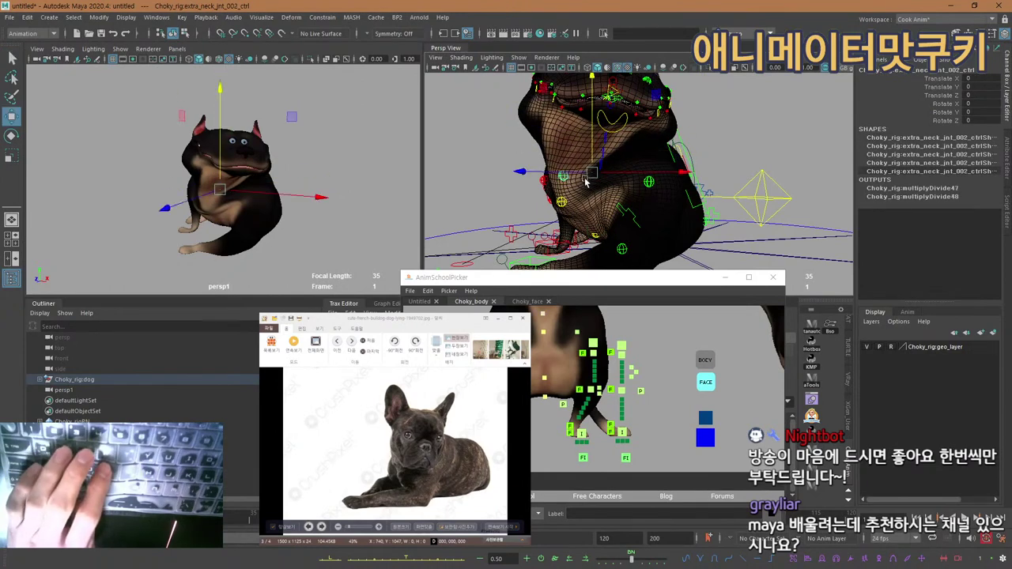
Raise the right extra shoulder control to about 2.2 in Translate Y.
drag(614, 174, 687, 188)
key(q)
click(562, 178)
key(w)
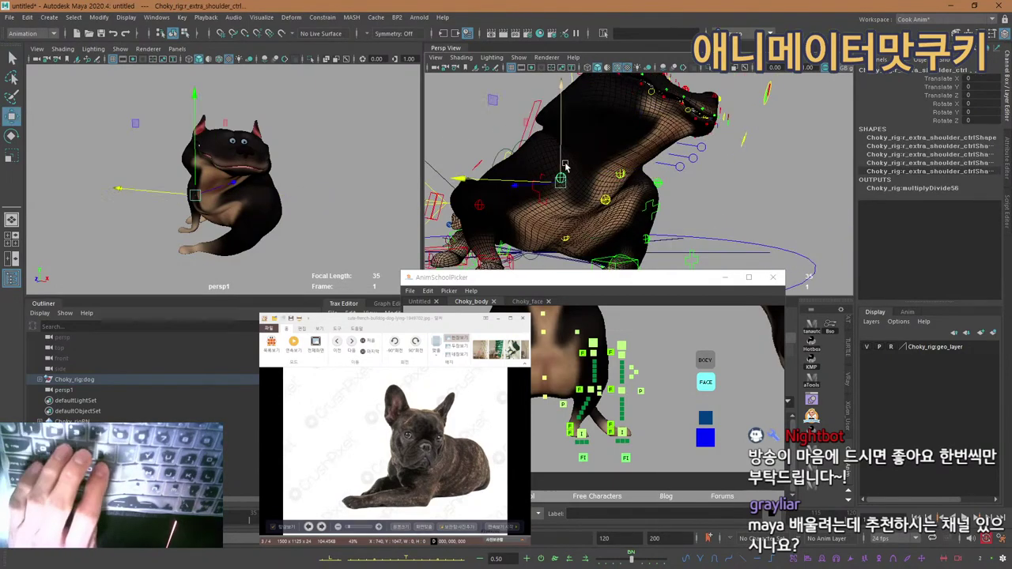
drag(558, 146, 560, 109)
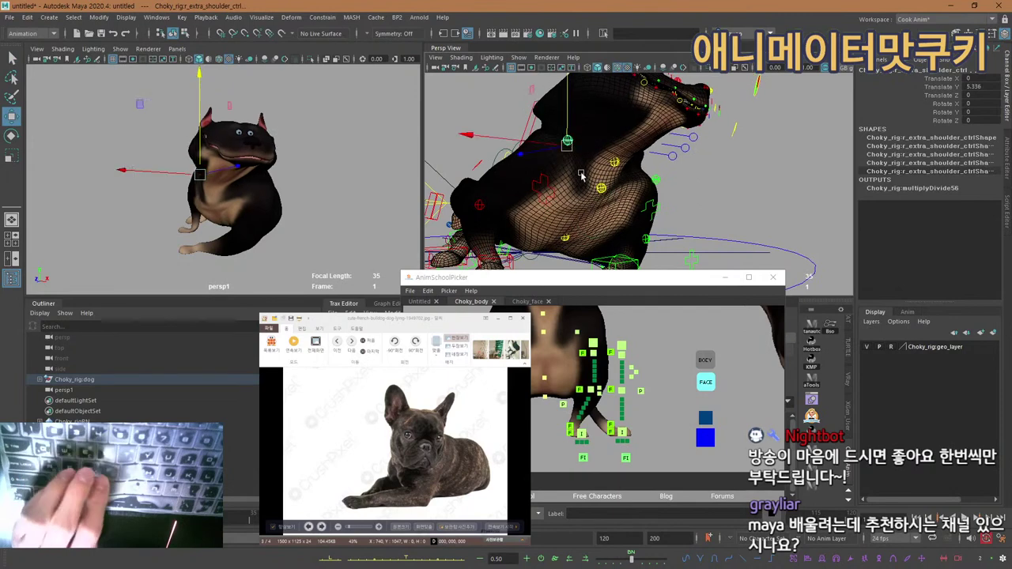
key(ctrl+z)
key(q)
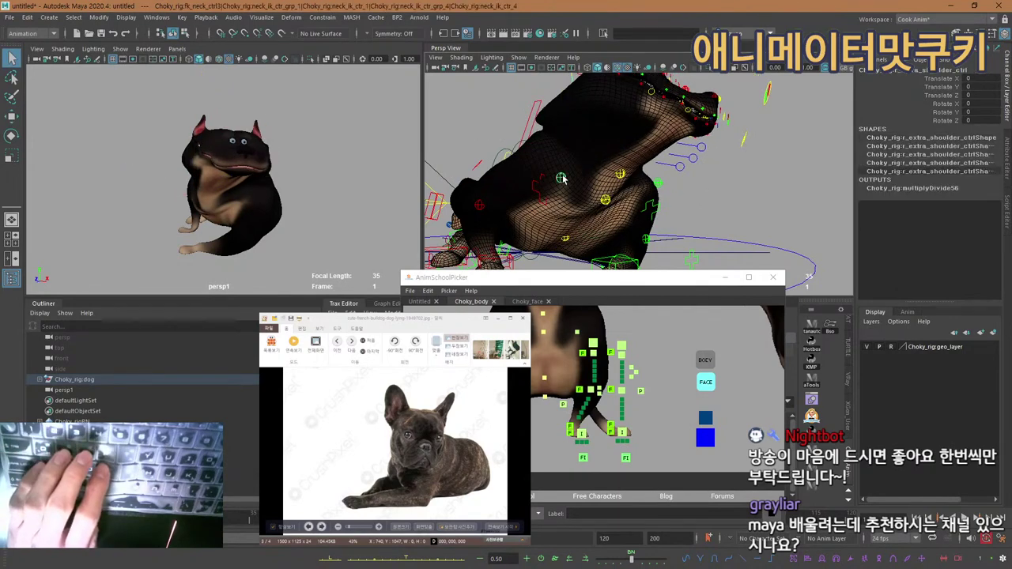
key(w)
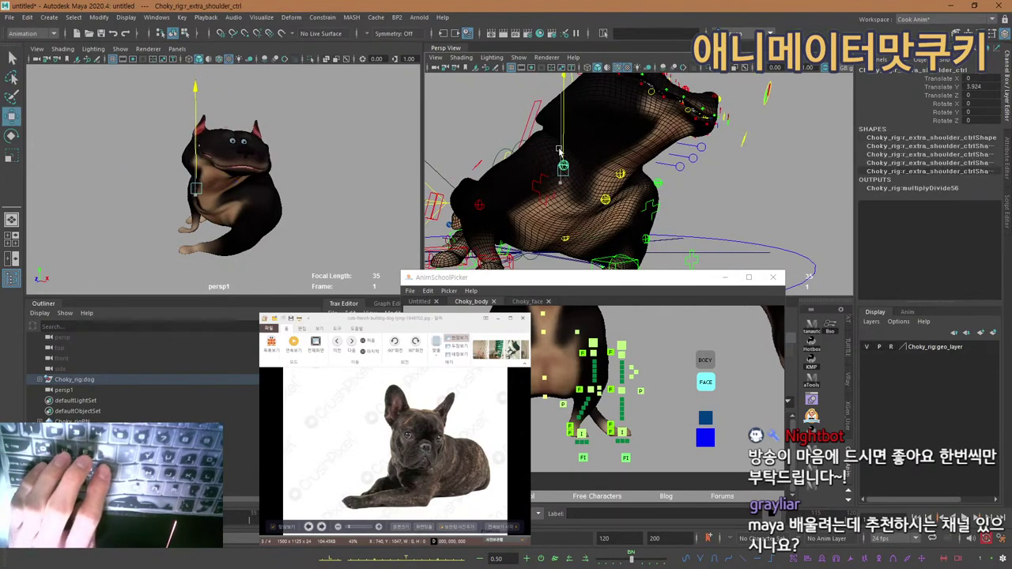
alt+middle_drag(538, 345, 556, 360)
alt+drag(580, 197, 562, 174)
key(ctrl+z)
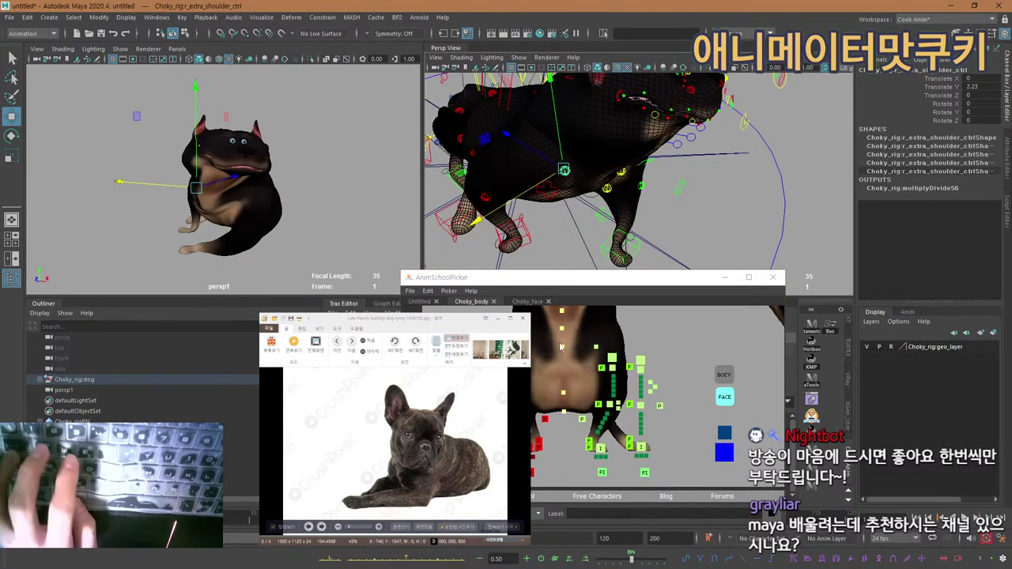
Rotate the lowest extra neck control (extra_neck_jnt_001) further, to about 9.0 in Rotate Y.
alt+middle_drag(560, 345, 565, 365)
alt+drag(573, 237, 575, 170)
click(601, 181)
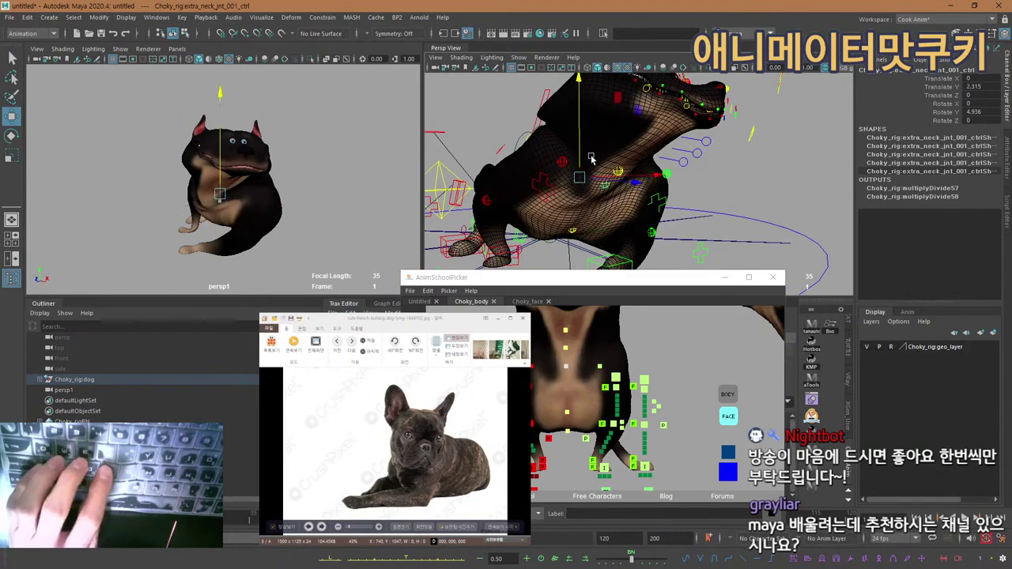
key(e)
drag(589, 200, 487, 134)
key(q)
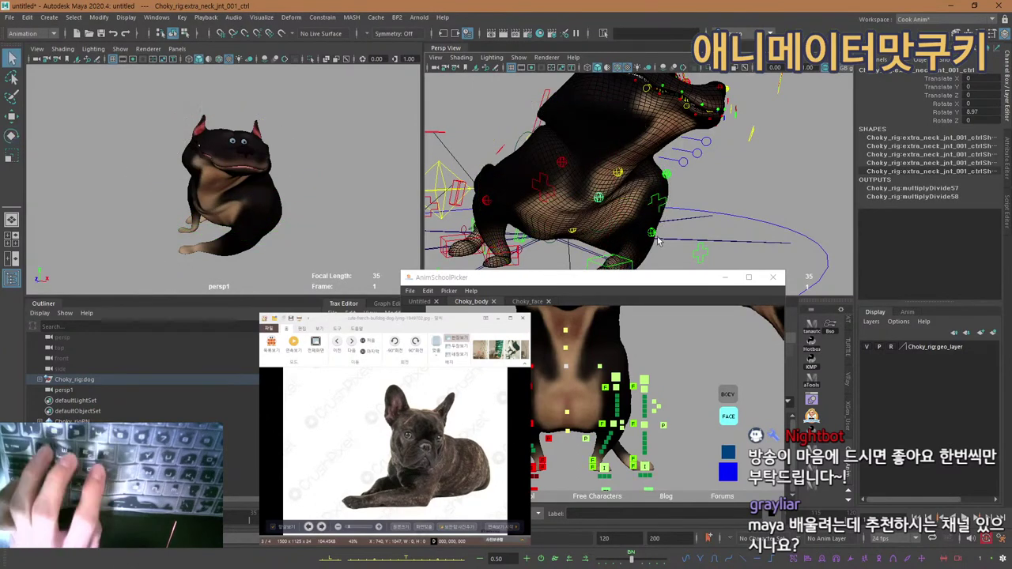
click(653, 232)
key(w)
drag(653, 232, 572, 166)
key(ctrl+z)
Raise the right extra front elbow control to about 1.8 in Translate Y.
key(q)
click(572, 165)
key(w)
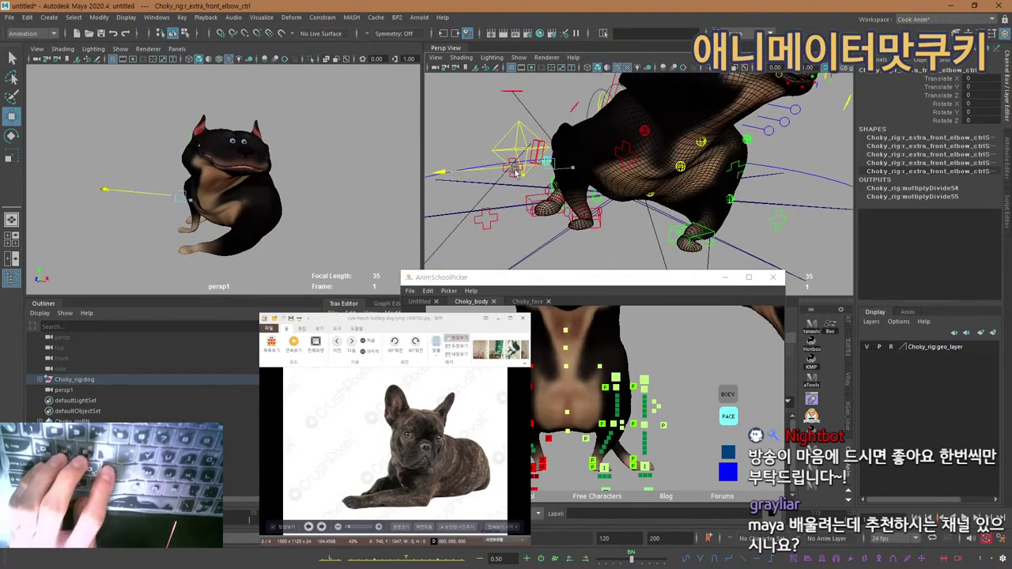
key(ctrl+z)
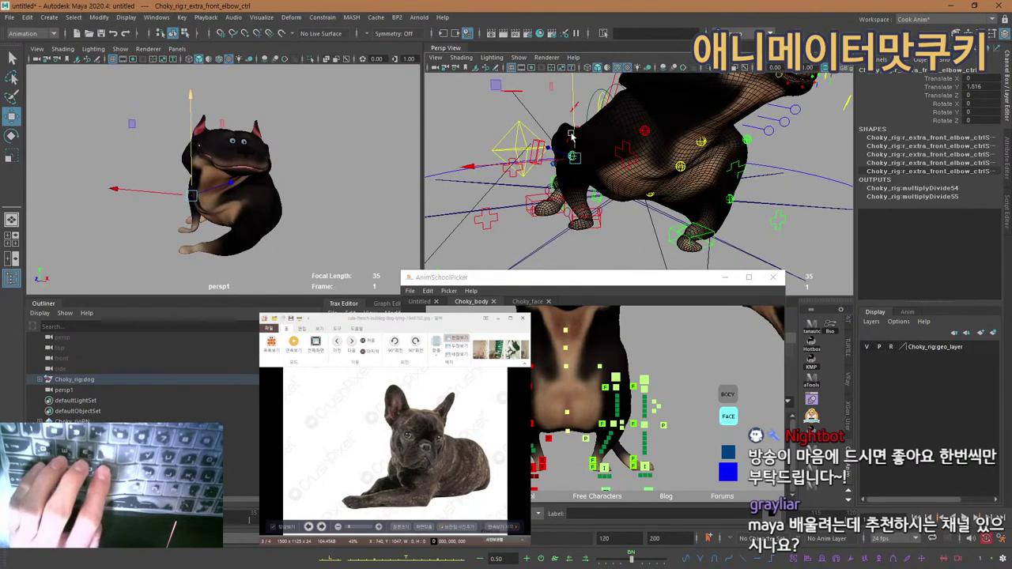
drag(572, 139, 571, 143)
alt+drag(701, 194, 620, 149)
key(q)
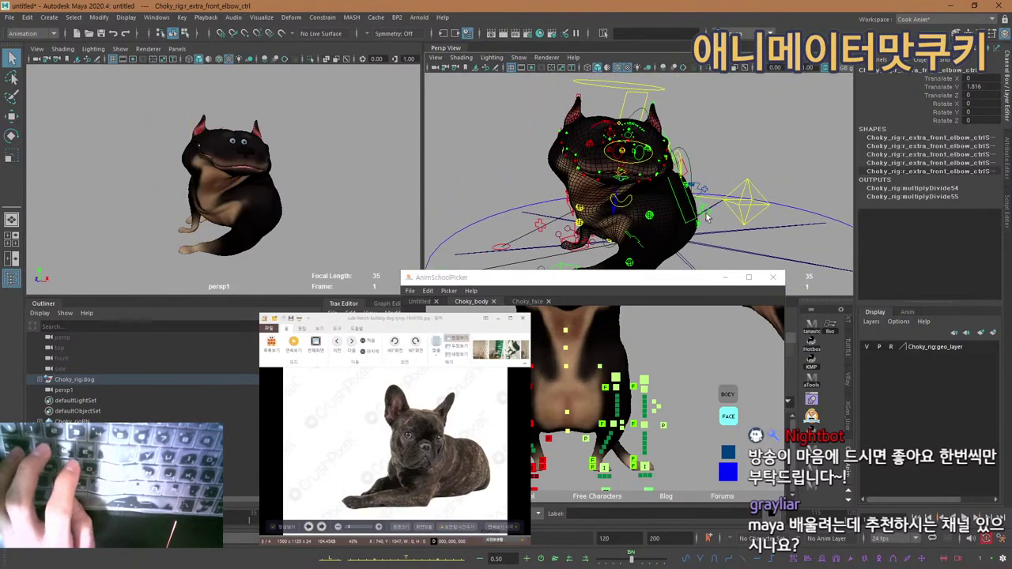
Turn the dog's head control to about 48.2 in Rotate Y.
alt+middle_drag(560, 317, 583, 394)
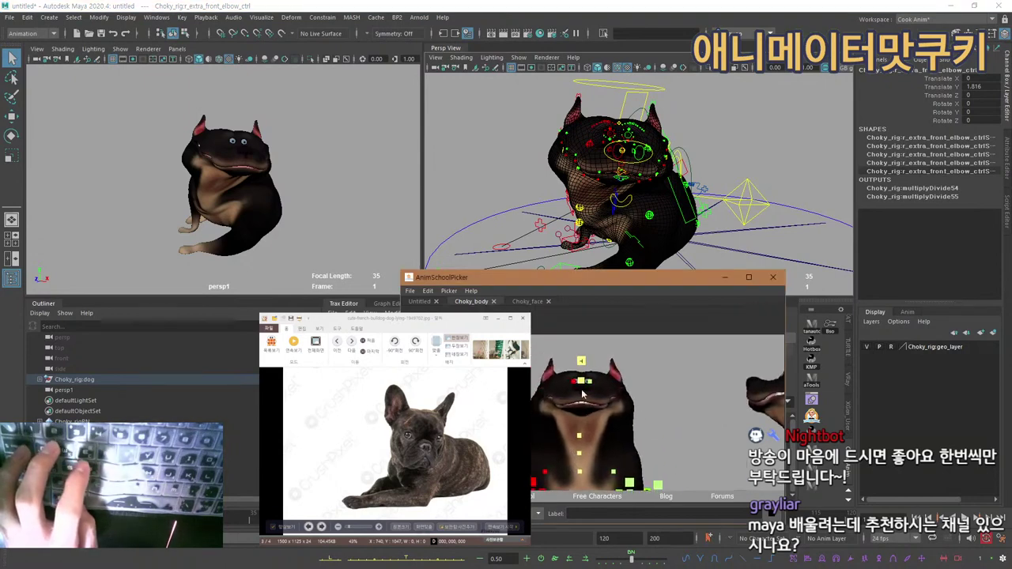
click(242, 164)
key(e)
drag(240, 163, 238, 165)
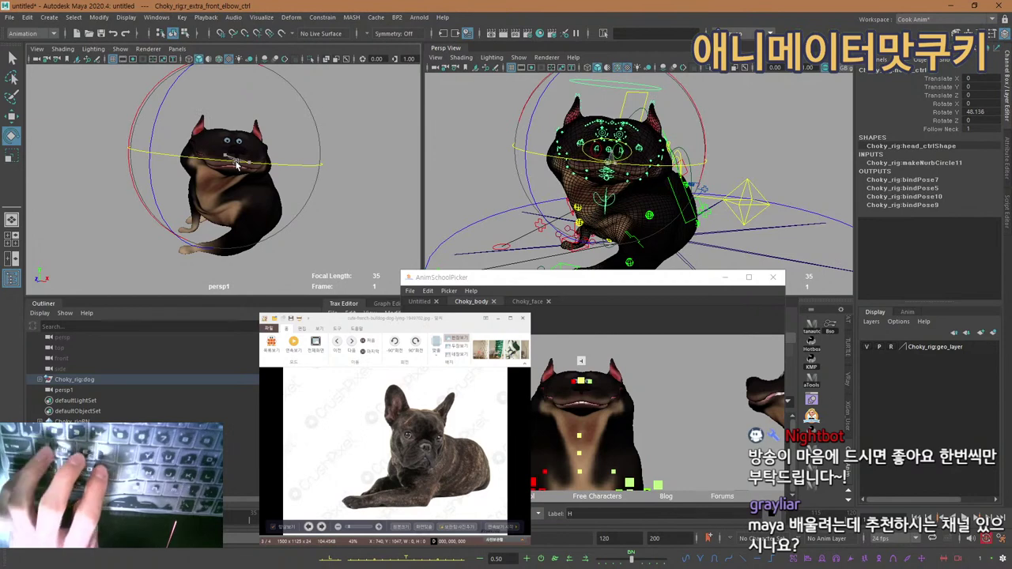
key(q)
Rotate the right ear's r_ear_jnt9 joint so the ear tilts outward.
click(541, 369)
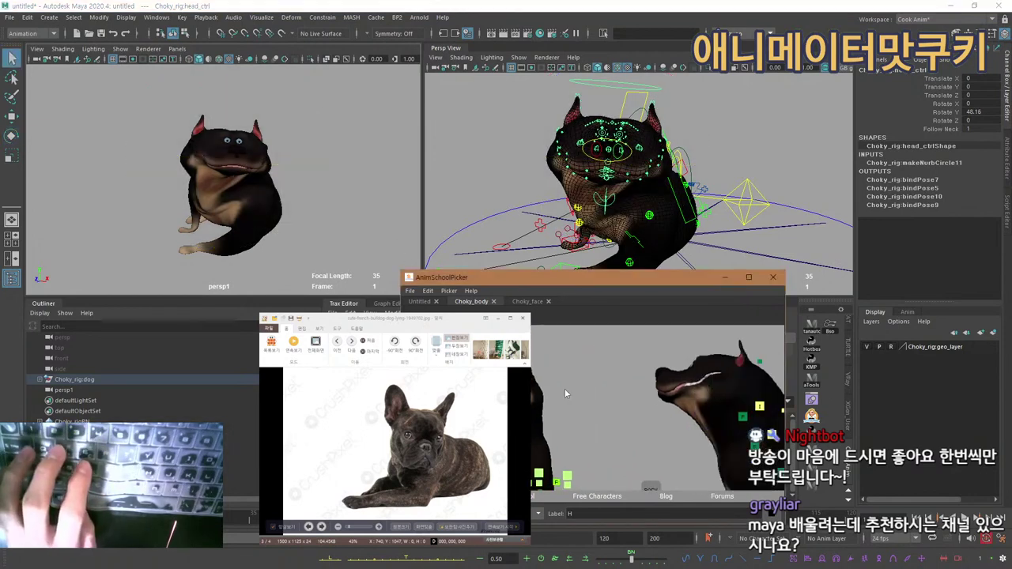
click(524, 301)
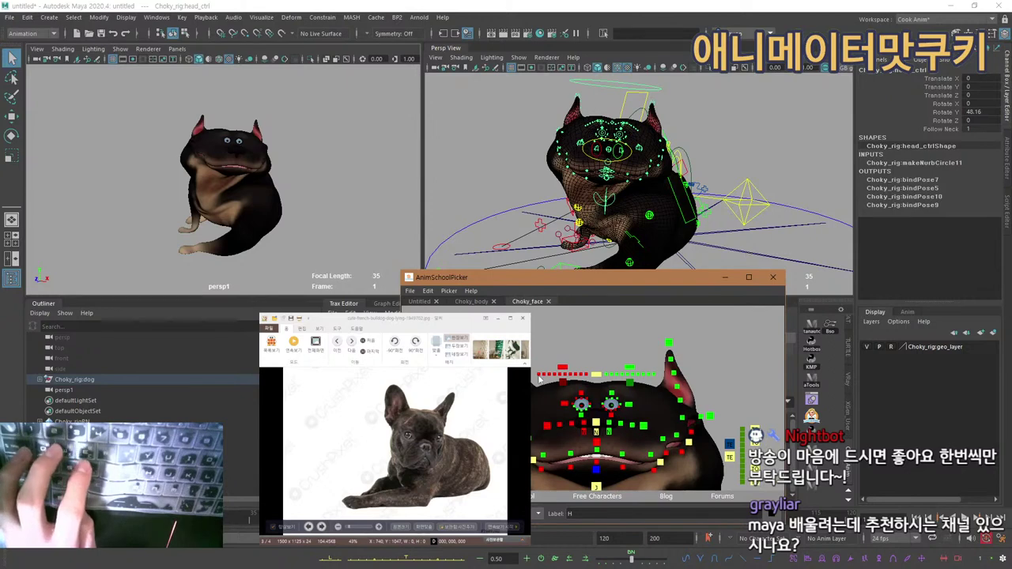
click(261, 162)
key(e)
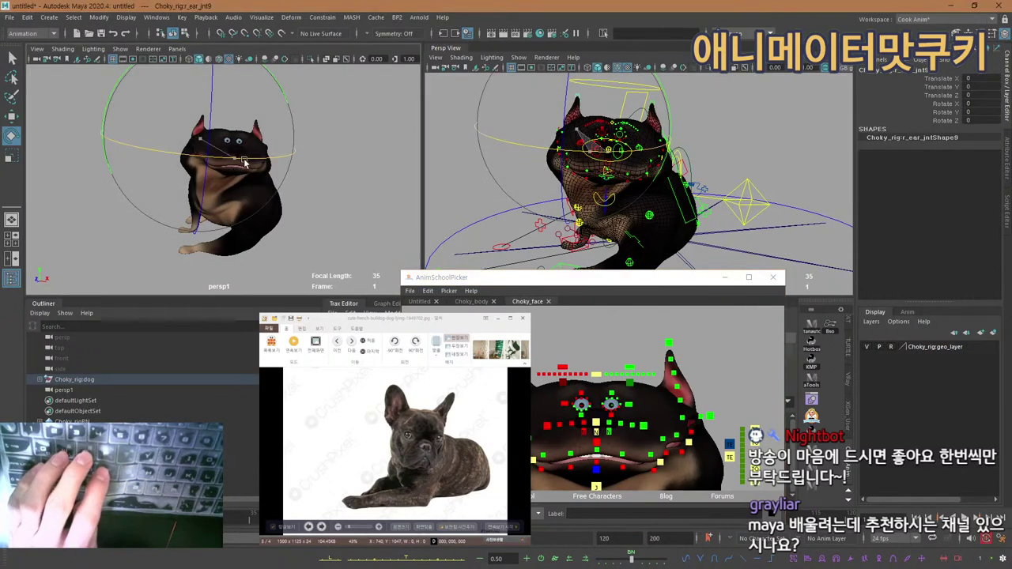
drag(262, 162, 256, 83)
Rotate the right ear's upper joints to about 1.8 in Rotate Y.
key(f)
alt+right_drag(703, 203, 564, 194)
alt+drag(565, 194, 616, 243)
key(Down)
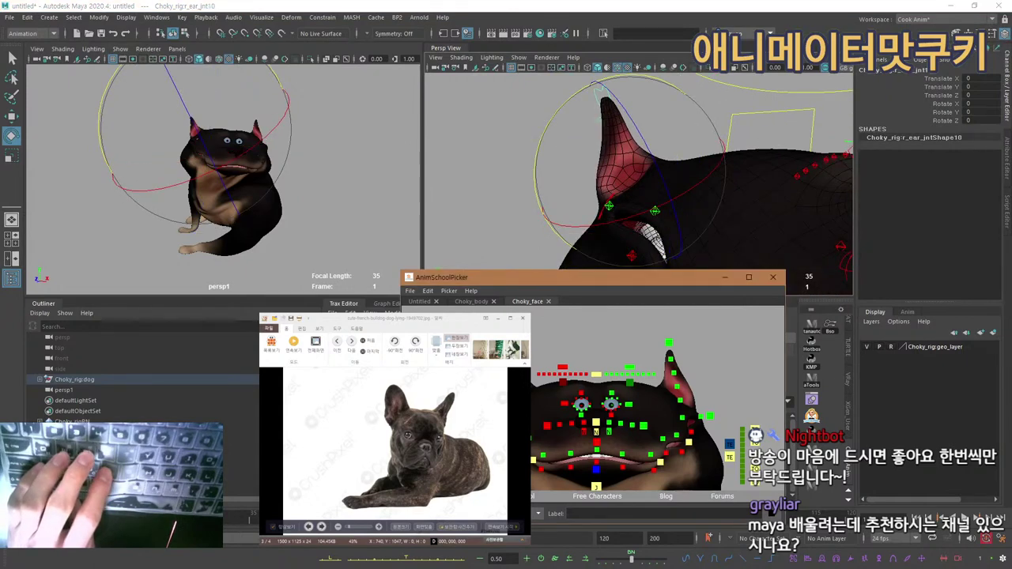
drag(228, 157, 310, 137)
key(Down)
alt+drag(675, 119, 658, 93)
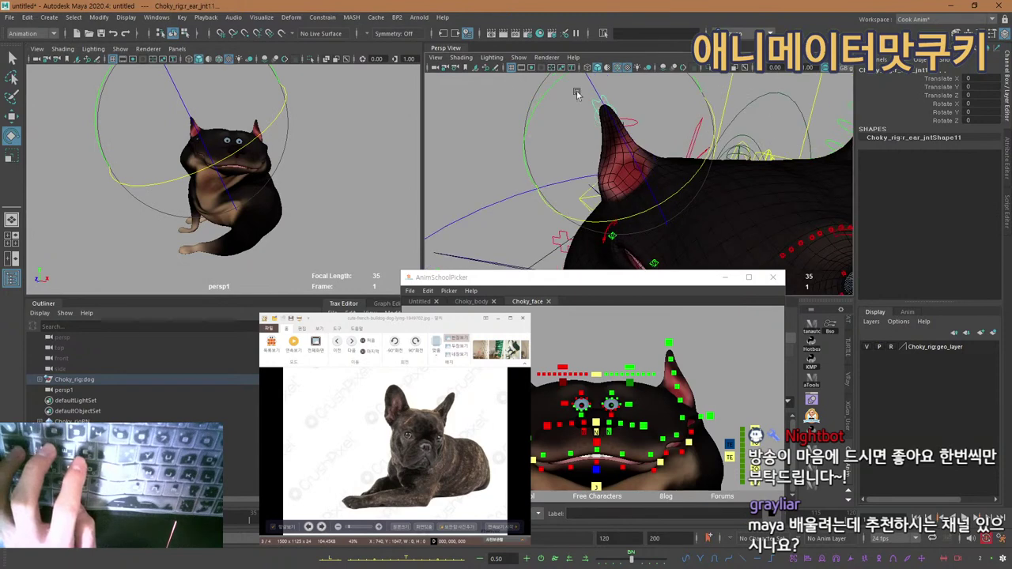
mouse_move(547, 88)
mouse_down()
mouse_move(527, 102)
mouse_move(548, 90)
mouse_move(549, 100)
mouse_move(545, 90)
mouse_up()
click(673, 370)
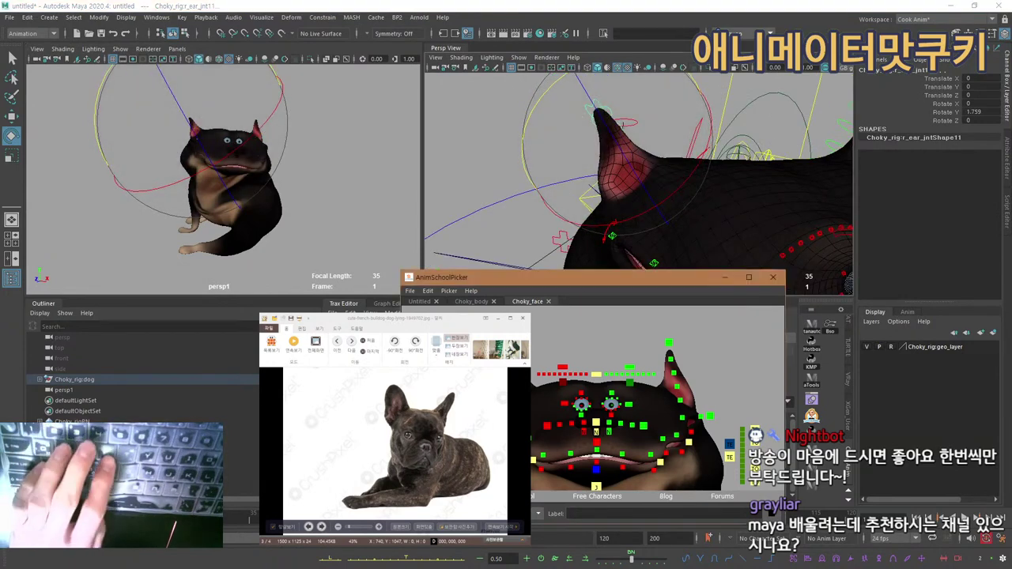
key(r)
key(q)
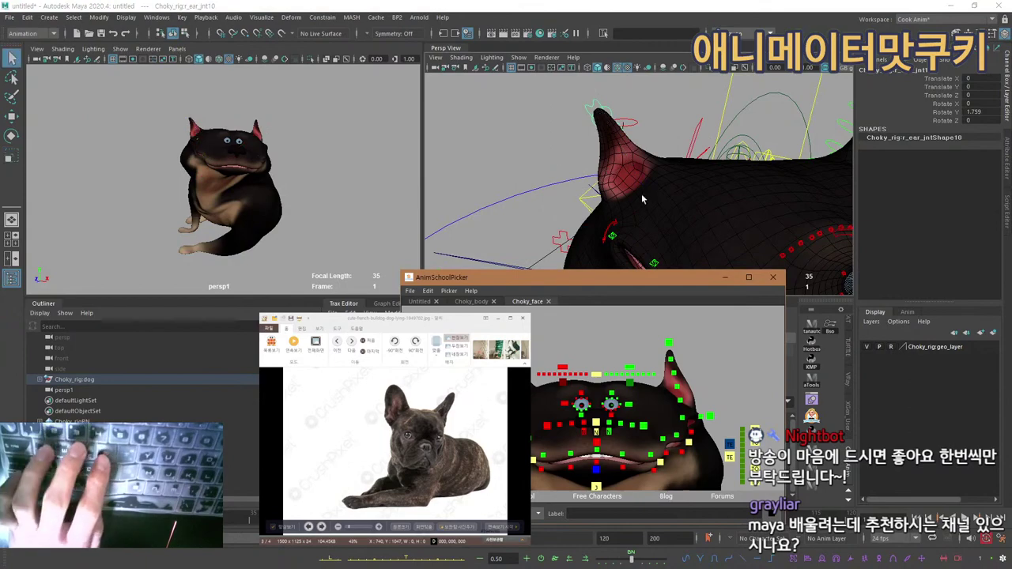
Rotate the left ear's l_ear_jnt10 joint to about 9.2 in Rotate X and 18.0 in Rotate Y.
alt+drag(785, 182, 643, 190)
alt+middle_drag(643, 190, 597, 188)
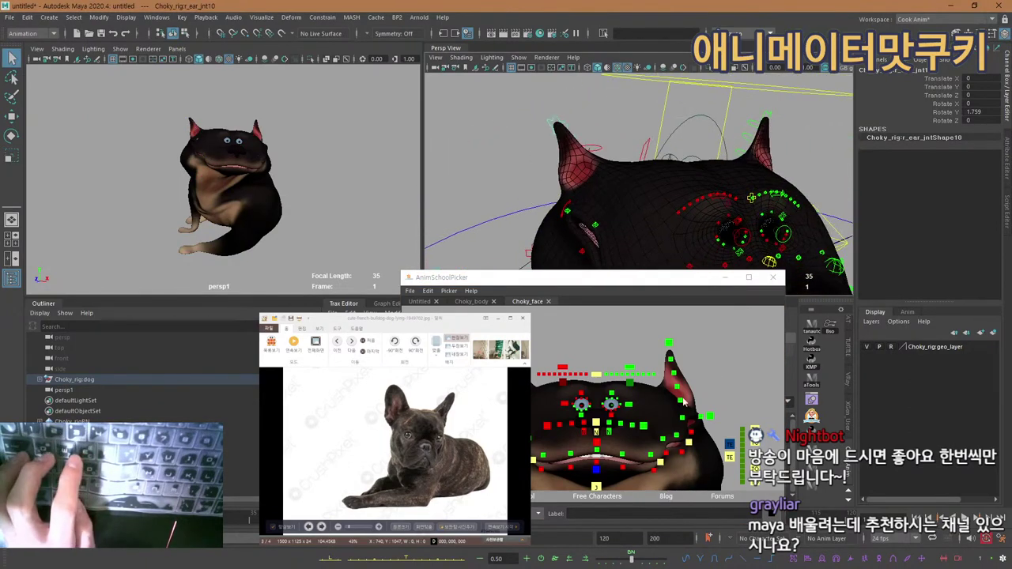
click(677, 387)
key(e)
drag(340, 79, 306, 191)
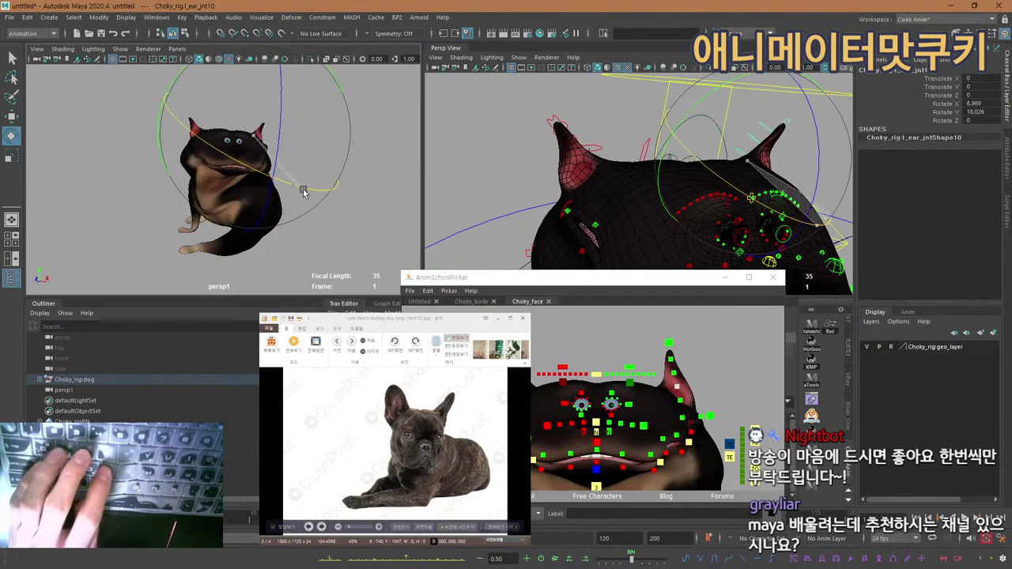
key(q)
alt+drag(621, 205, 448, 181)
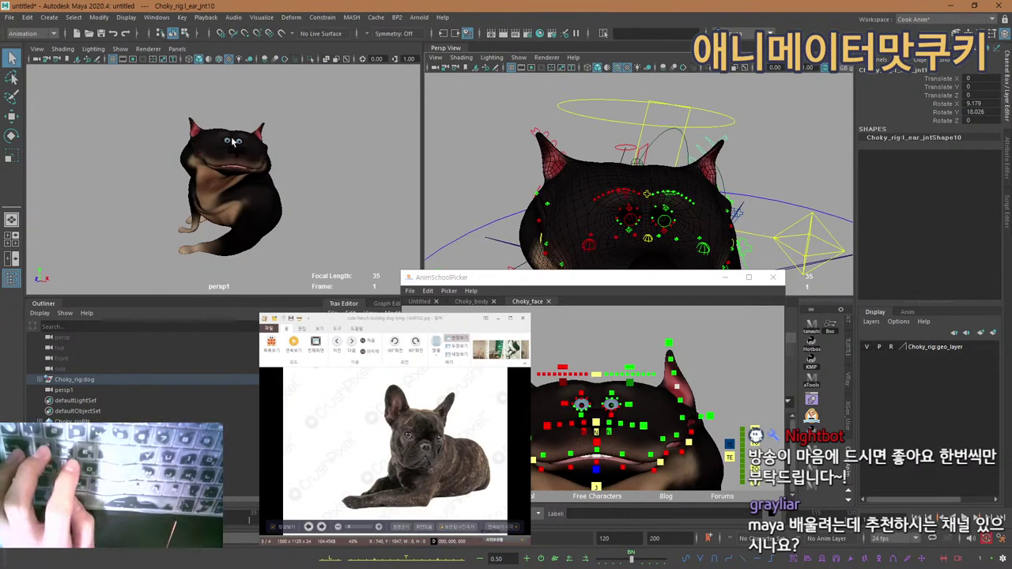
Set the focal length of the persp1 camera to 60 and reframe the whole dog.
mouse_move(235, 143)
alt+right_down()
mouse_move(270, 159)
mouse_move(253, 146)
alt+right_up()
alt+drag(253, 147, 194, 112)
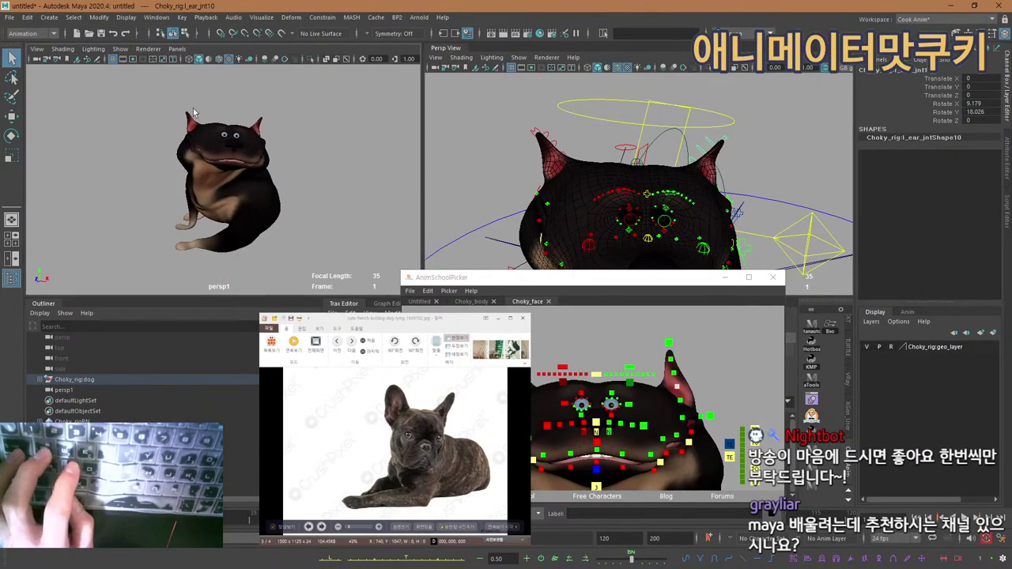
click(36, 60)
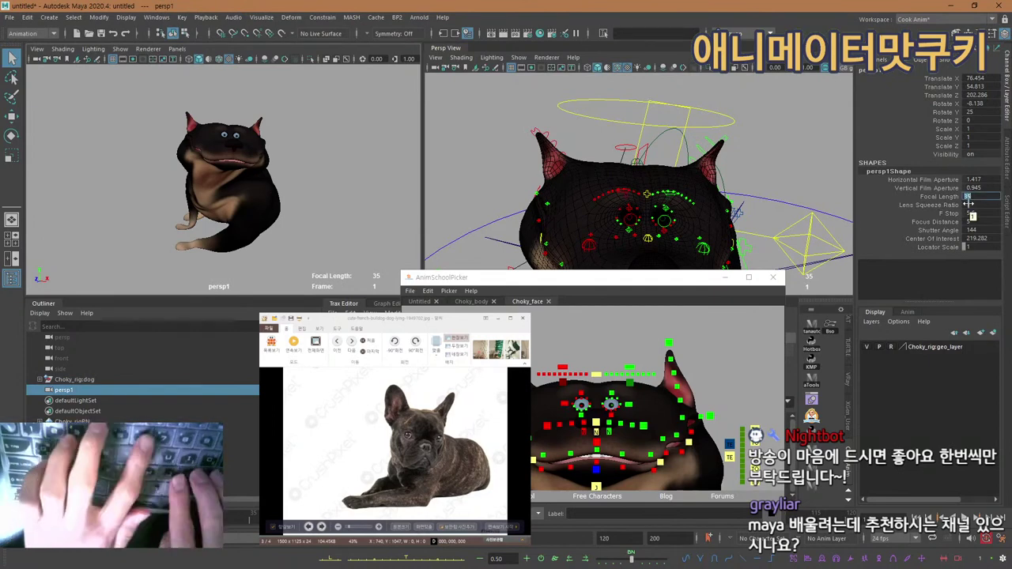
text(60)
key(Return)
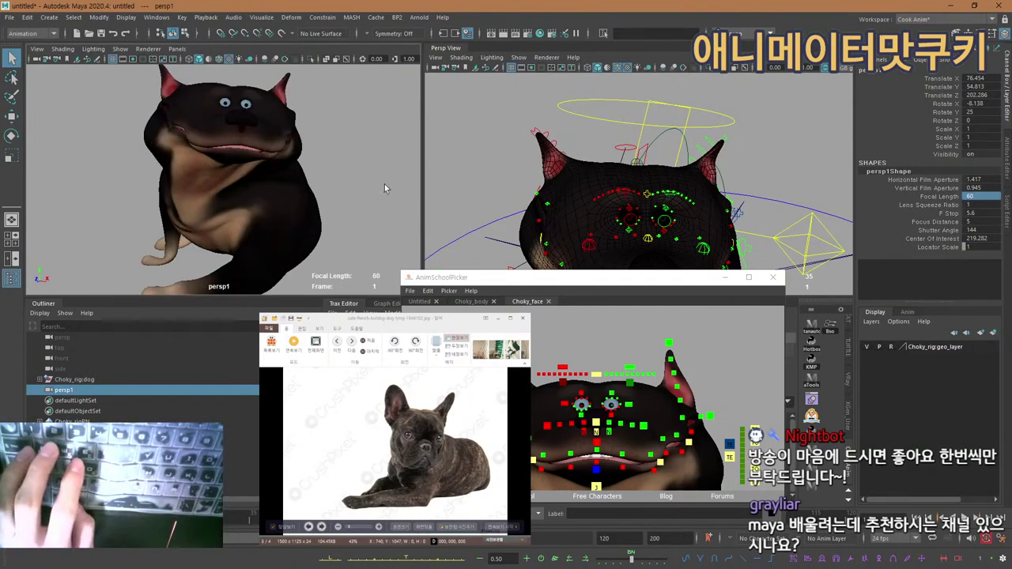
alt+right_drag(341, 177, 290, 178)
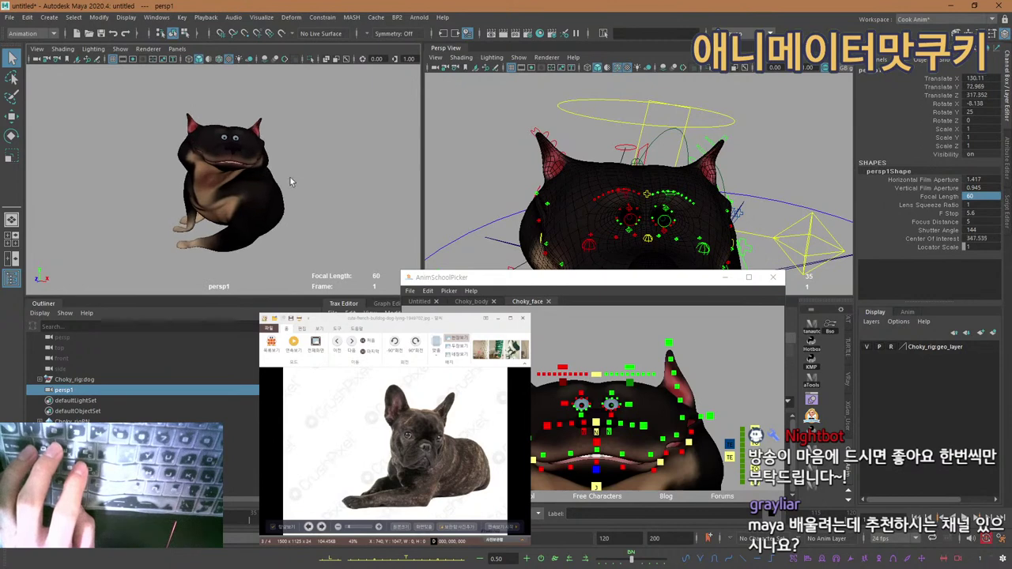
alt+middle_drag(290, 177, 290, 160)
mouse_move(290, 160)
alt+right_down()
mouse_move(302, 171)
mouse_move(282, 168)
mouse_move(292, 163)
alt+right_up()
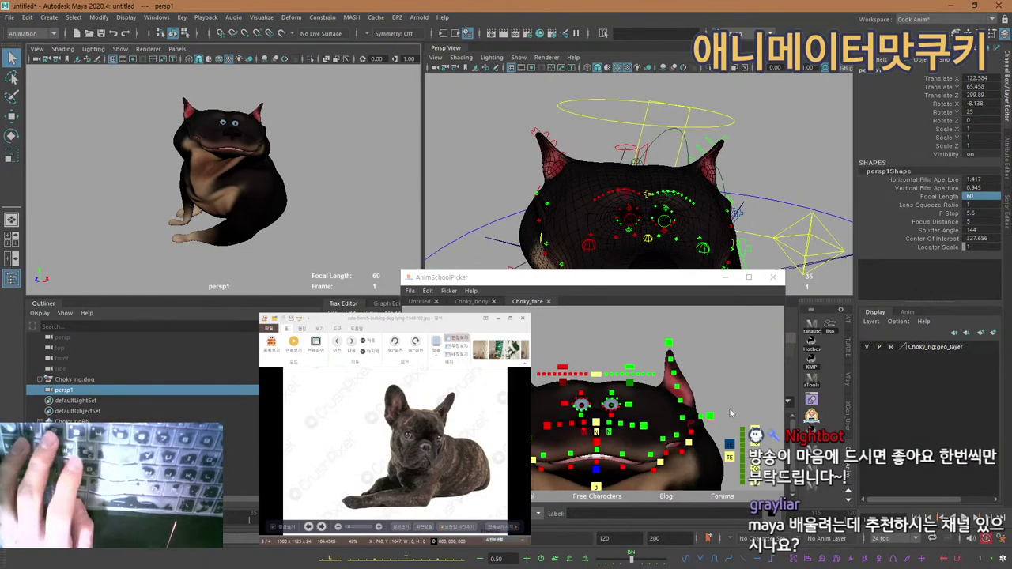
Move the left front foot control to about -22.8 in Translate X and 33.2 in Translate Z.
alt+middle_drag(577, 479, 570, 343)
click(468, 303)
alt+middle_drag(569, 415, 609, 355)
alt+right_drag(609, 355, 546, 371)
alt+middle_drag(547, 374, 703, 361)
click(570, 430)
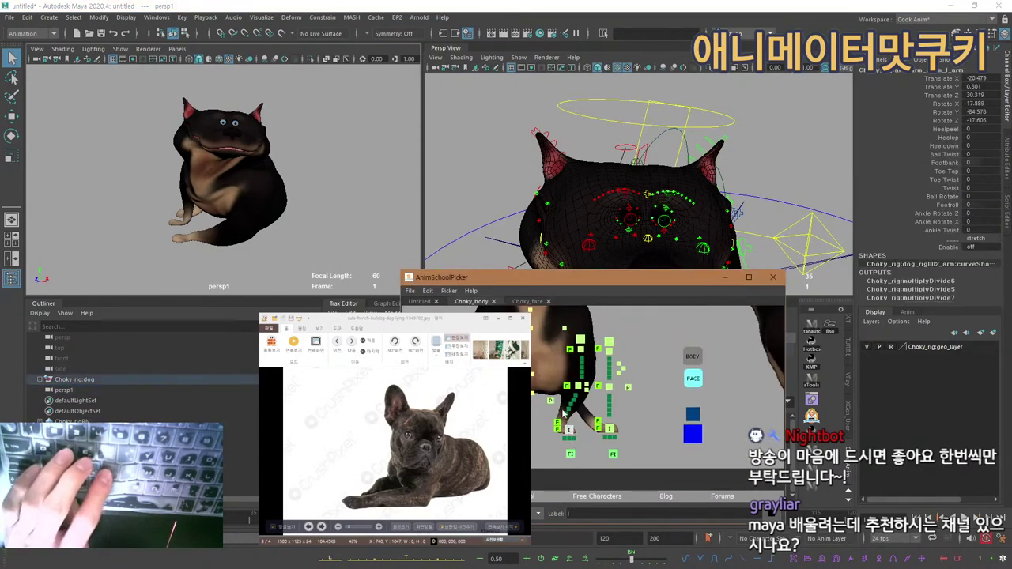
key(w)
alt+drag(670, 214, 629, 202)
drag(572, 219, 566, 225)
Rotate the left front foot control to about -67.6 in Rotate Y.
key(e)
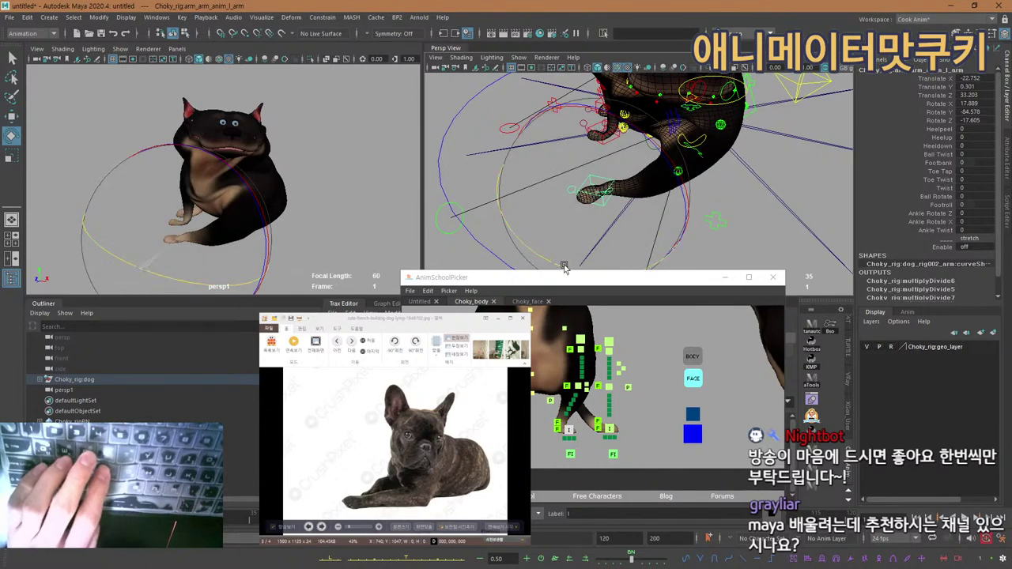
drag(566, 267, 583, 274)
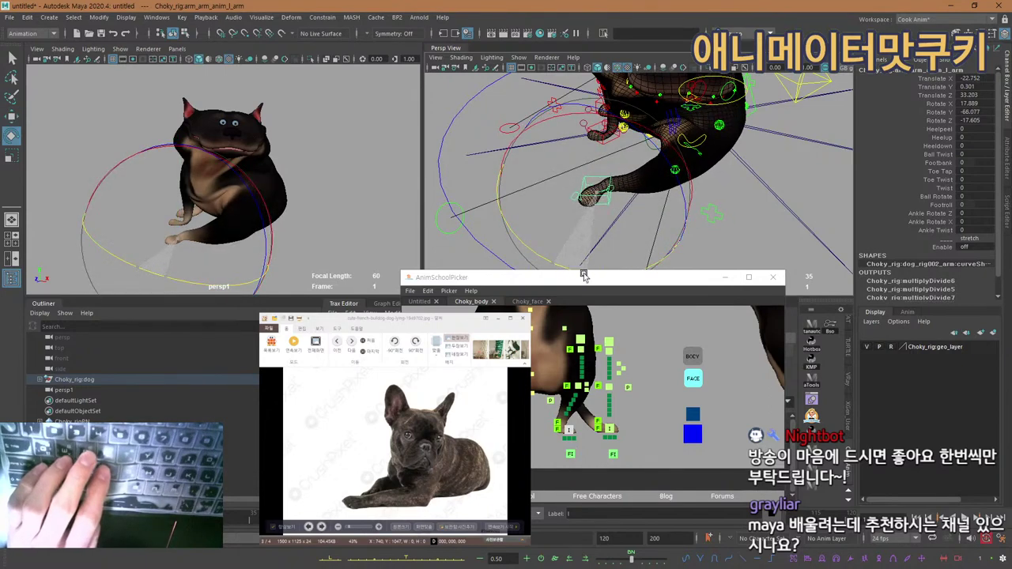
key(q)
Move the right hind foot control to about 36.7 in Translate Z.
alt+drag(639, 203, 811, 145)
alt+middle_drag(510, 150, 670, 177)
alt+drag(671, 178, 599, 225)
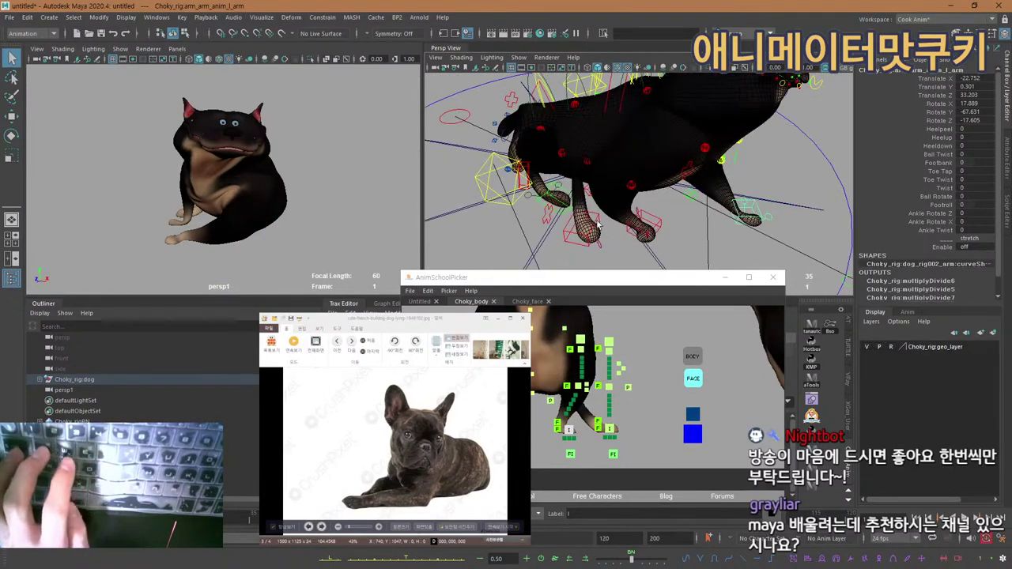
key(w)
click(611, 220)
alt+middle_drag(611, 220, 614, 168)
key(e)
mouse_move(593, 173)
alt+mouse_down()
mouse_move(641, 182)
mouse_move(597, 173)
alt+mouse_up()
key(w)
alt+middle_drag(597, 173, 599, 233)
drag(599, 233, 598, 258)
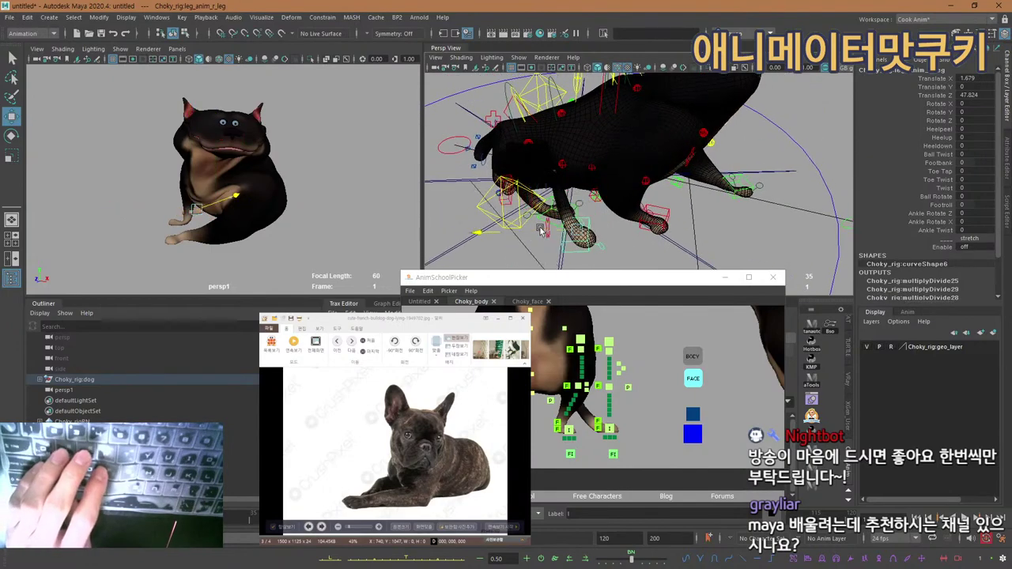
drag(533, 227, 571, 244)
Rotate the right hind foot control to about -34.2 in Rotate Y.
key(e)
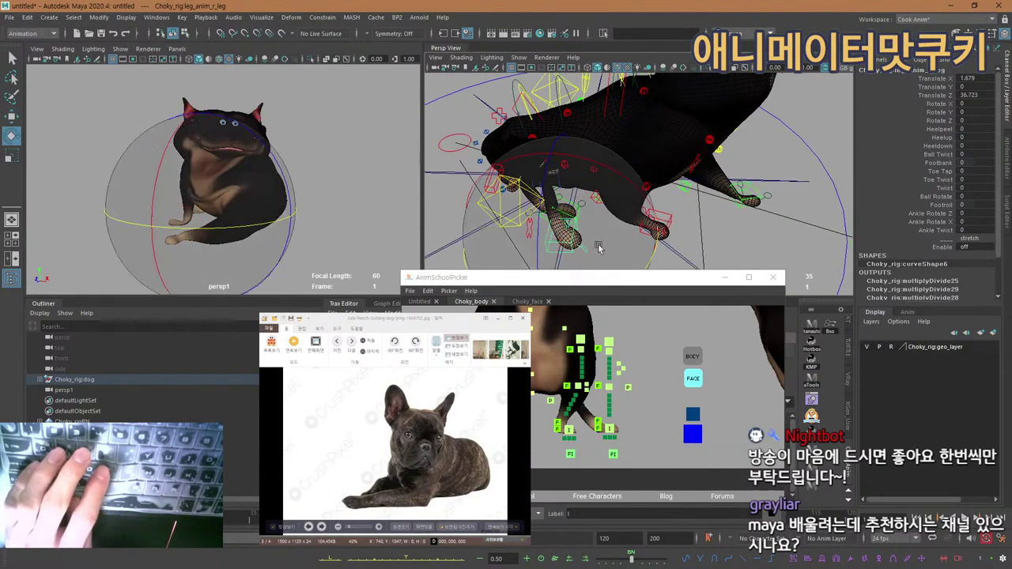
alt+middle_drag(573, 262, 563, 225)
drag(563, 224, 618, 204)
key(q)
Move the left hind foot control to about -66.0 in Translate X and 42.0 in Translate Z.
click(559, 143)
mouse_move(560, 143)
alt+mouse_down()
mouse_move(542, 130)
mouse_move(565, 140)
alt+mouse_up()
key(w)
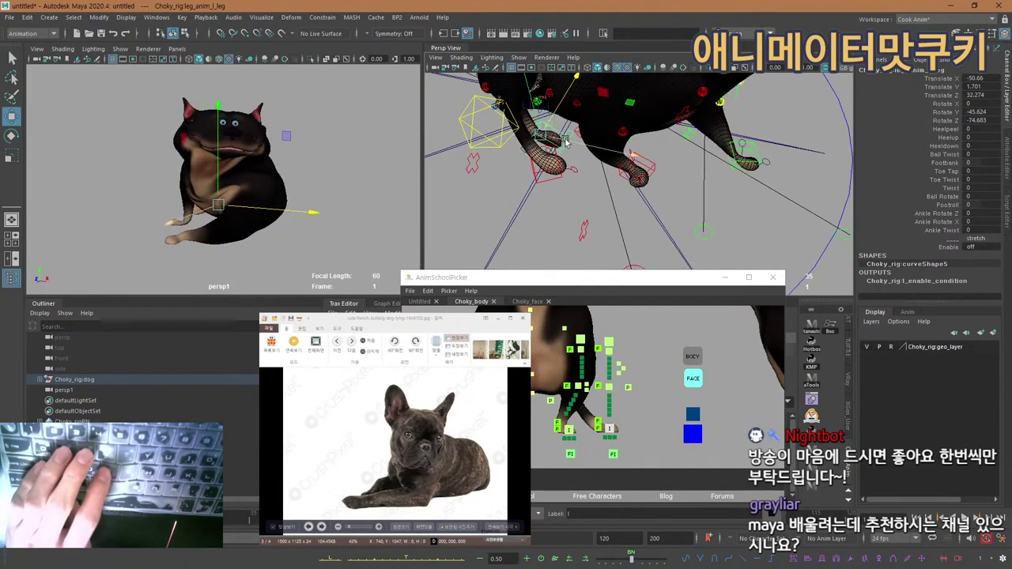
click(579, 154)
key(ctrl+z)
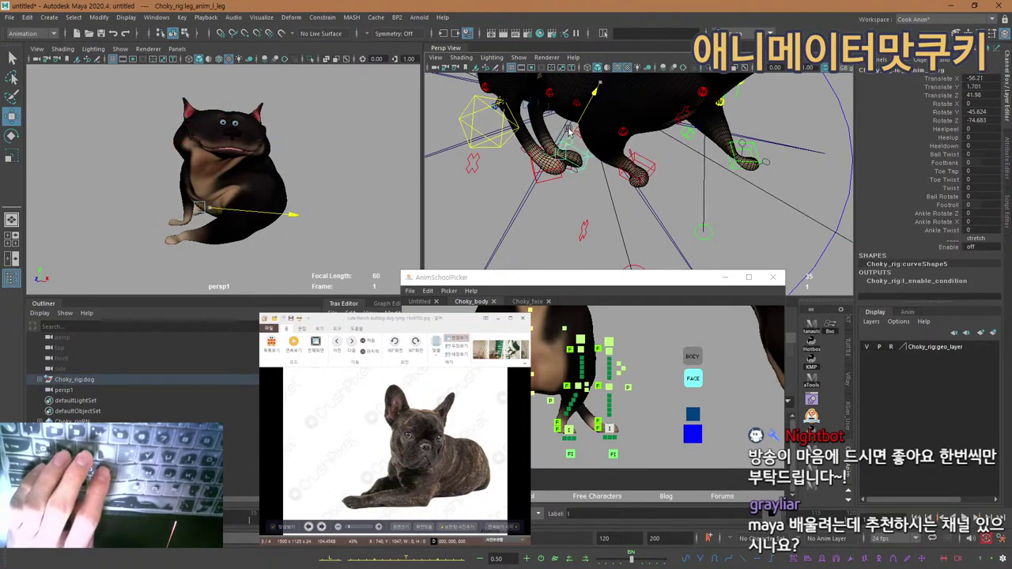
drag(568, 131, 557, 151)
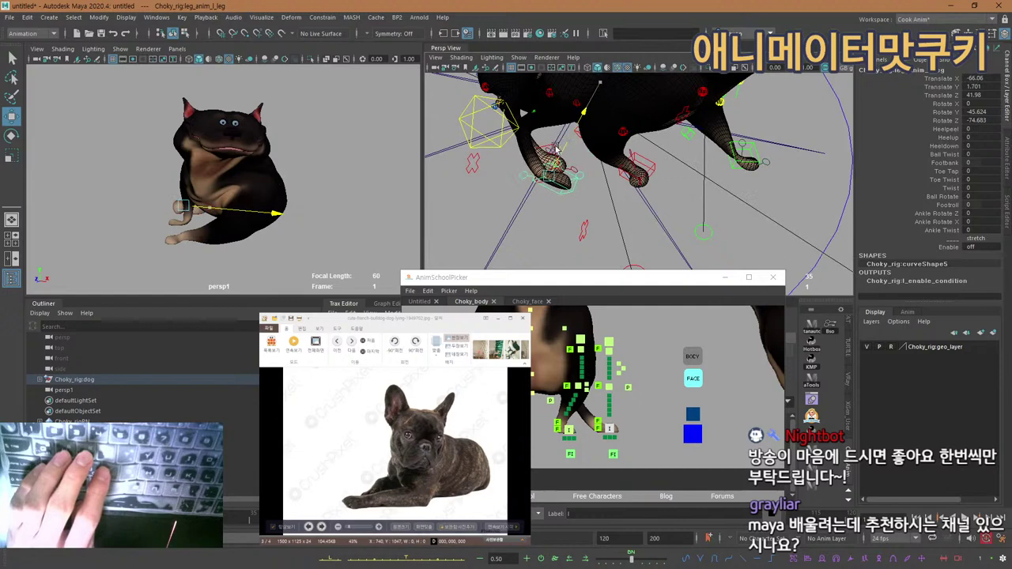
key(q)
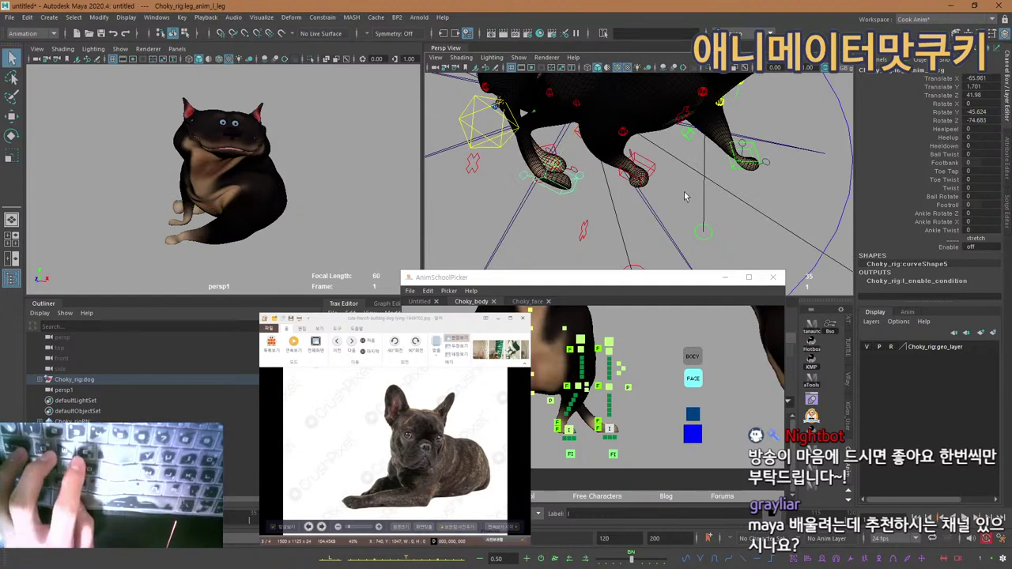
Move both hind foot controls together, bringing the right one to about -14.3 in Translate X and 40.8 in Translate Z.
alt+drag(658, 156, 606, 135)
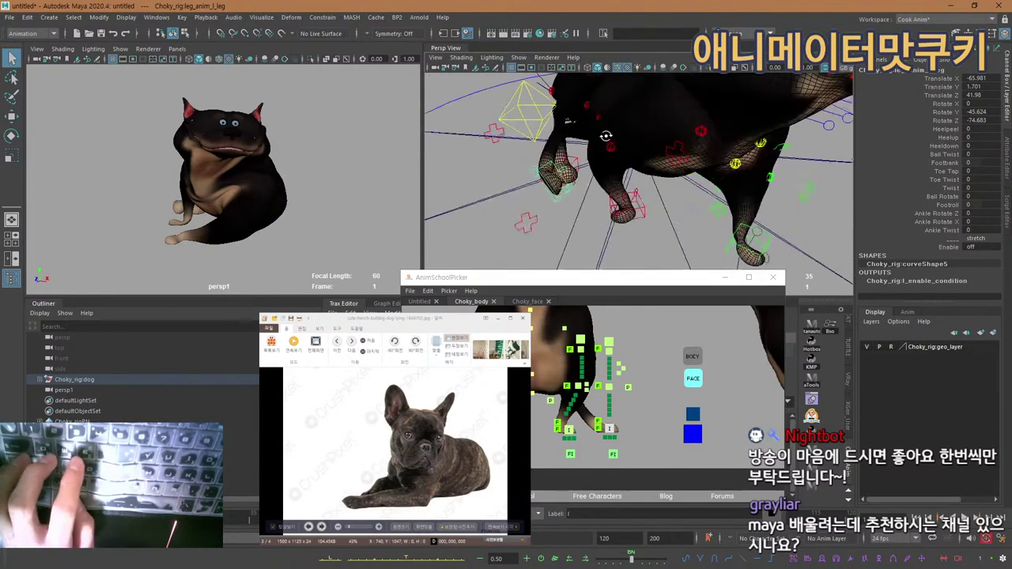
click(561, 162)
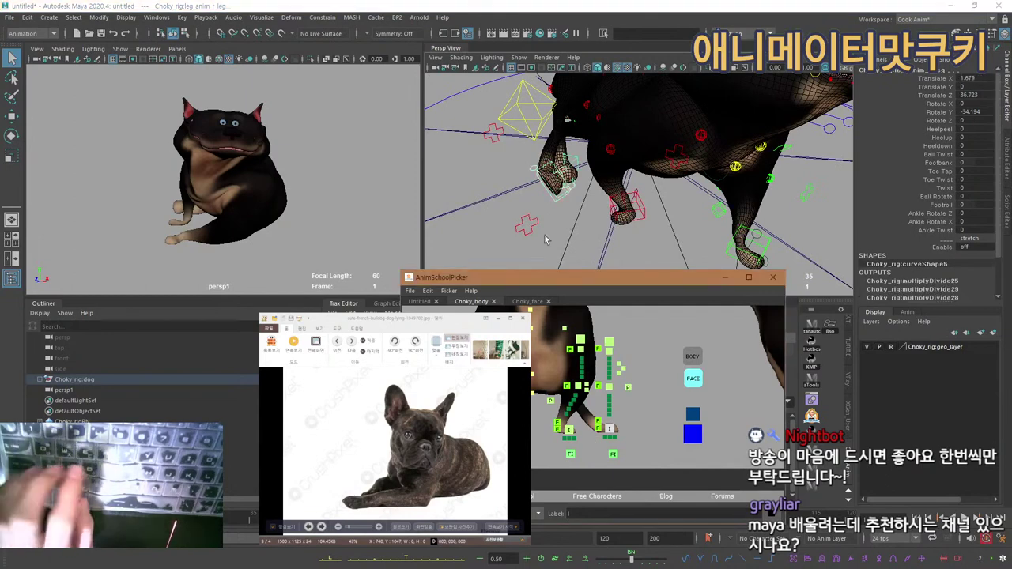
key(w)
alt+drag(572, 158, 700, 176)
middle_drag(698, 175, 707, 184)
key(q)
Rotate the right hip control (leg_anim_r_ilum) to about -23.2 in Rotate Y.
alt+drag(712, 169, 572, 152)
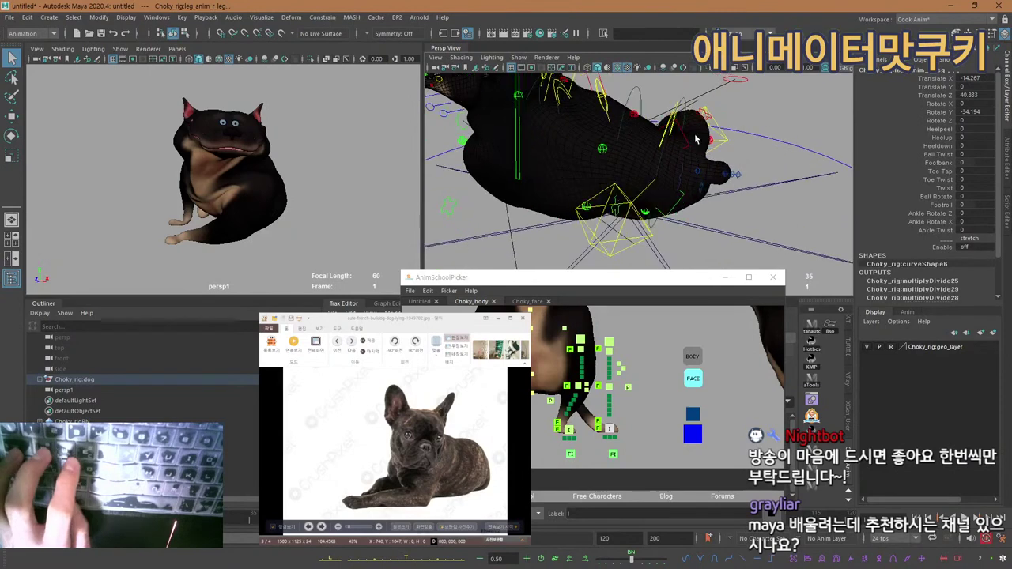
click(686, 144)
key(e)
mouse_move(704, 142)
mouse_down()
mouse_move(720, 135)
mouse_move(691, 148)
mouse_up()
key(ctrl+z)
drag(600, 219, 650, 234)
key(w)
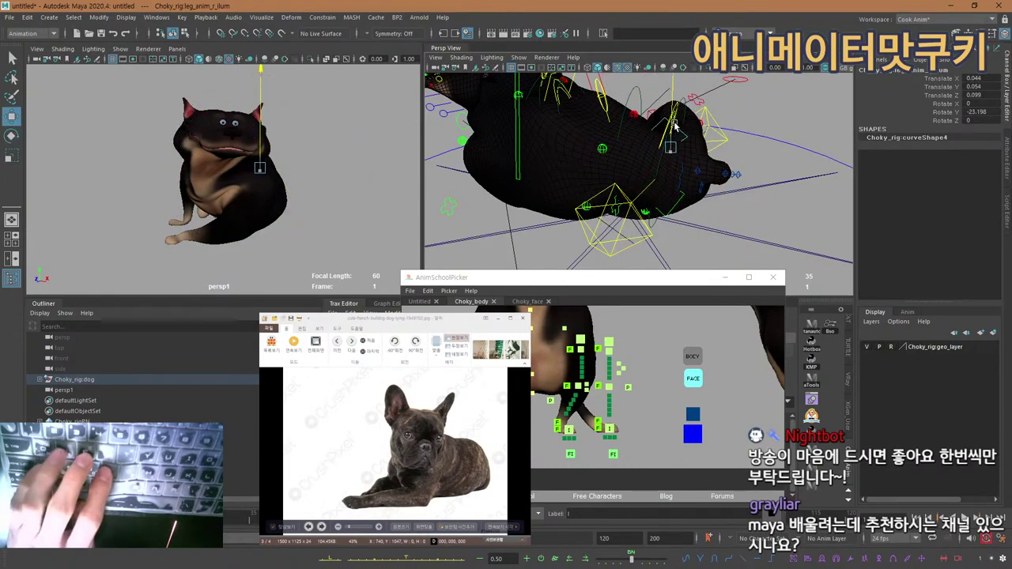
key(q)
Try to lower the upper center mouth control (up_center_mouth_ctrls) slightly.
alt+drag(675, 124, 646, 205)
click(649, 172)
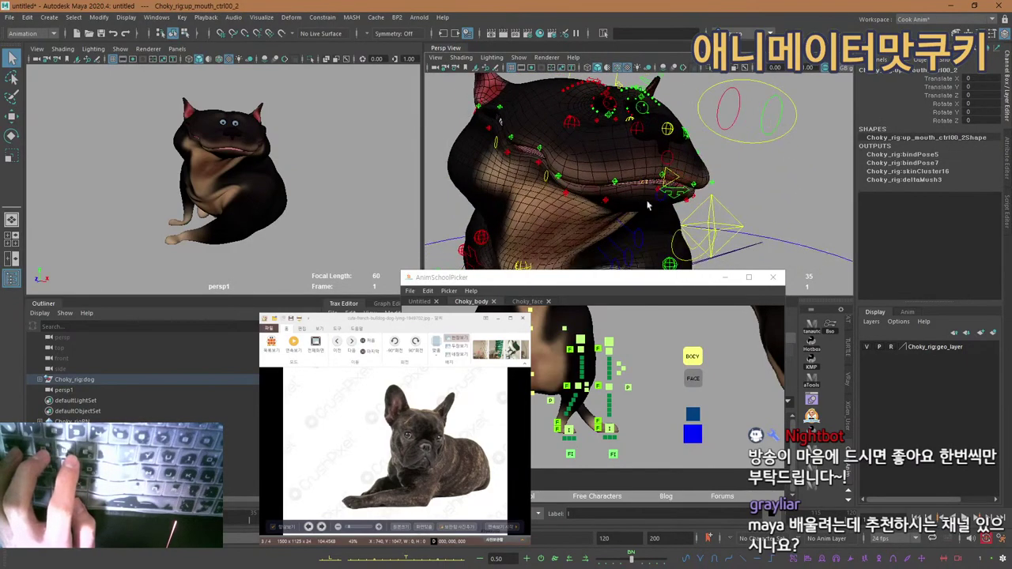
click(527, 301)
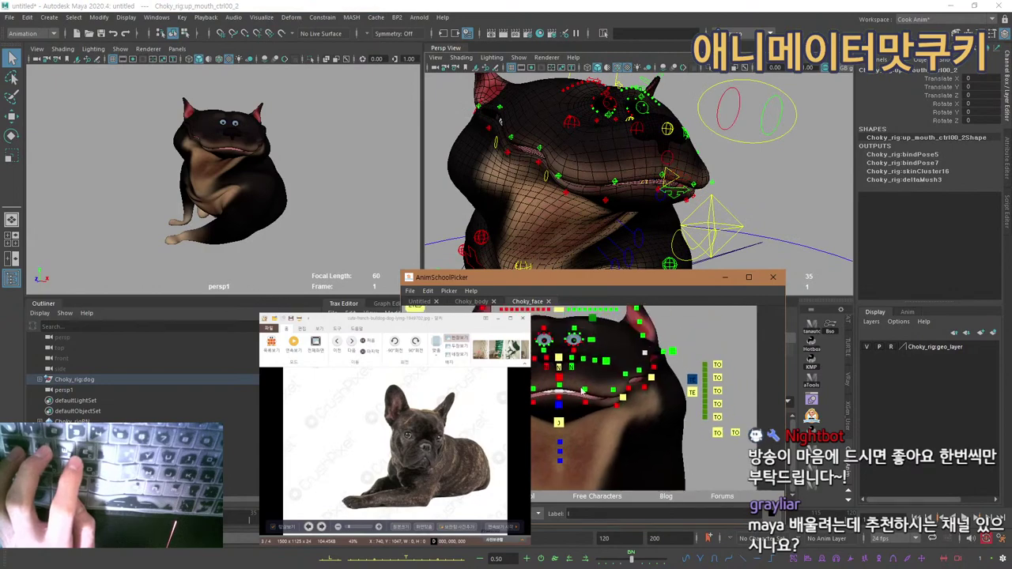
click(588, 373)
key(f)
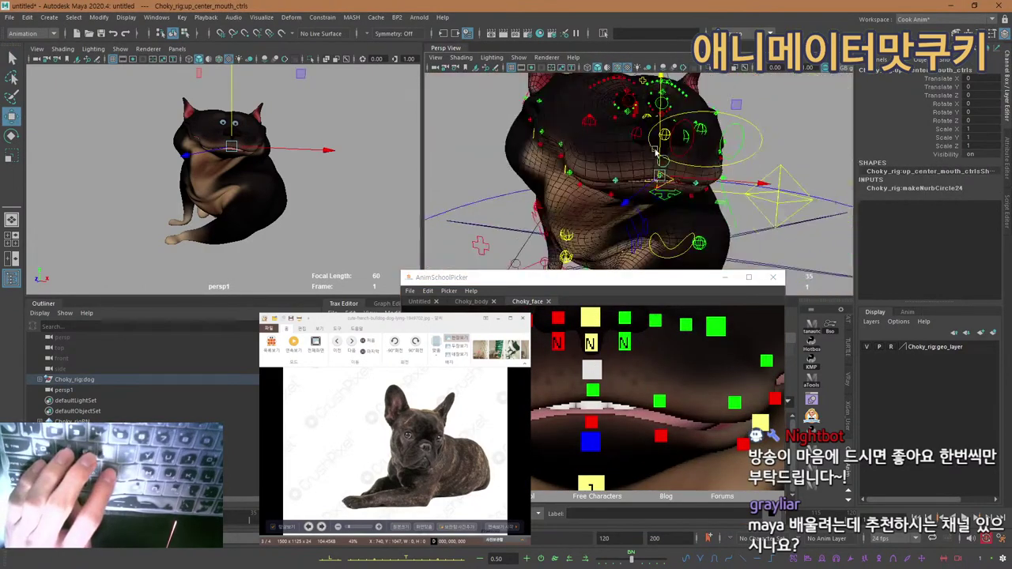
scroll(626, 156, down, 6)
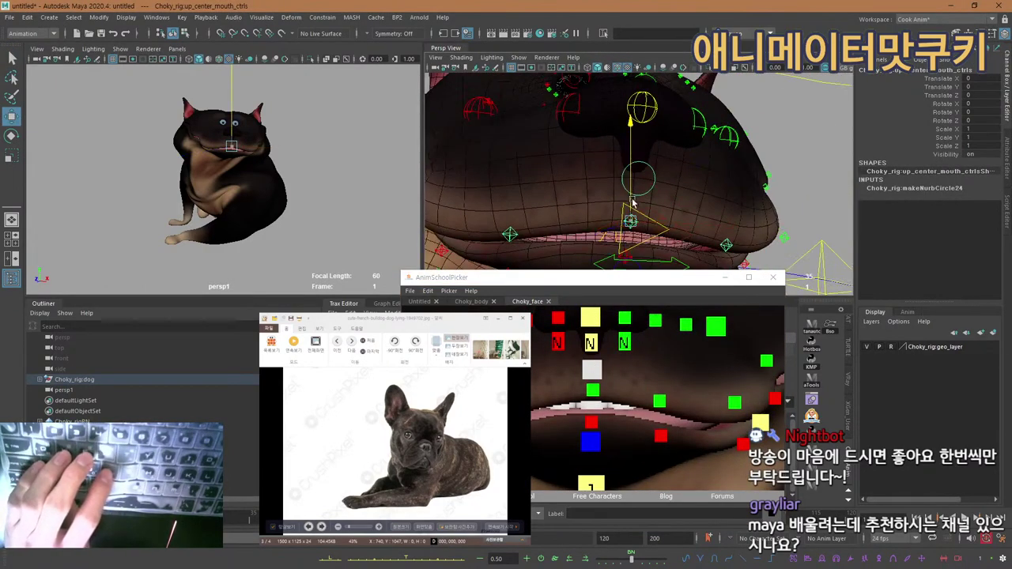
drag(632, 202, 632, 206)
key(ctrl+z)
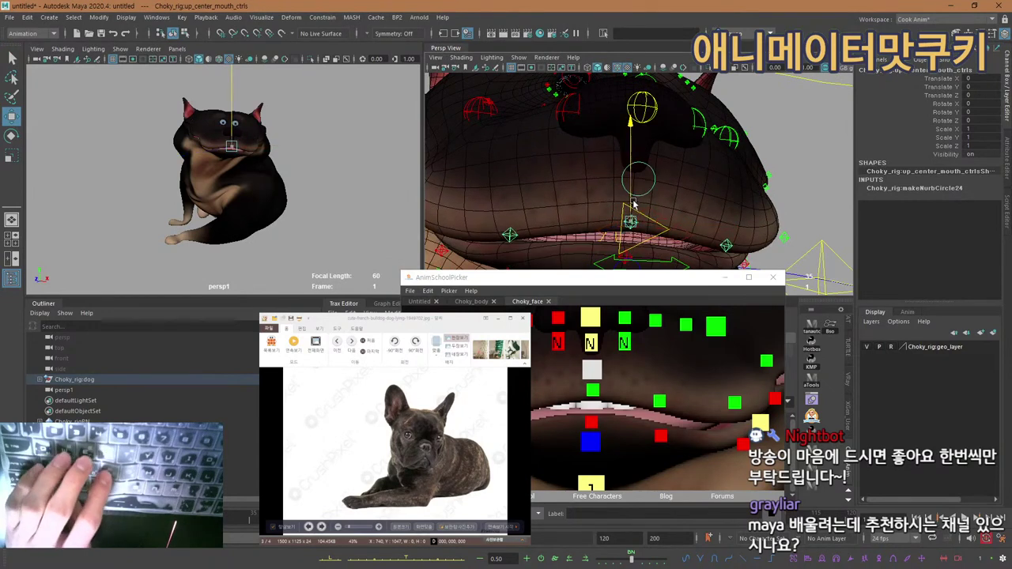
Rotate the jaw control (jaw_ctrl) to about 1.149 in Rotate Z.
click(591, 483)
key(e)
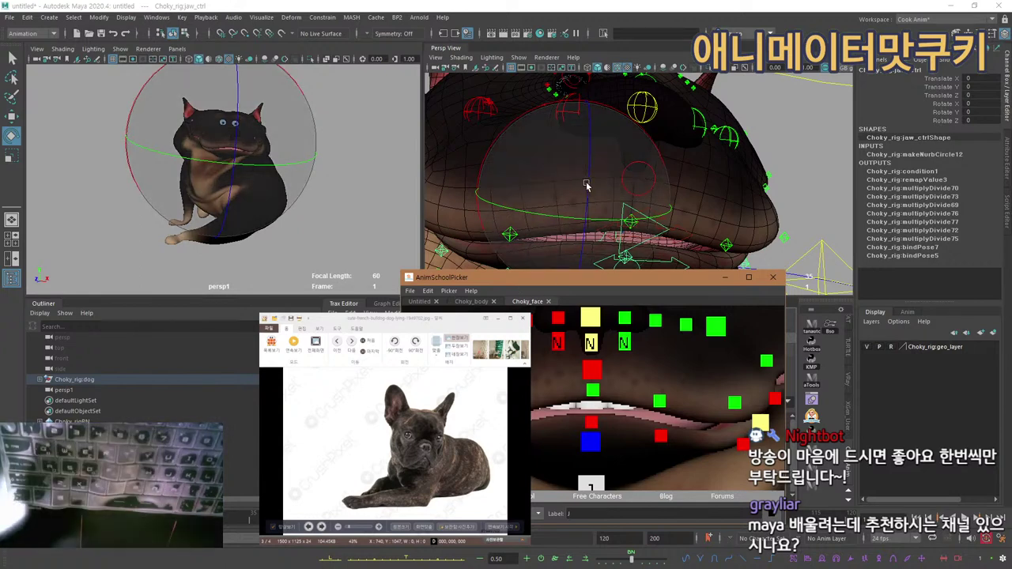
drag(589, 181, 589, 187)
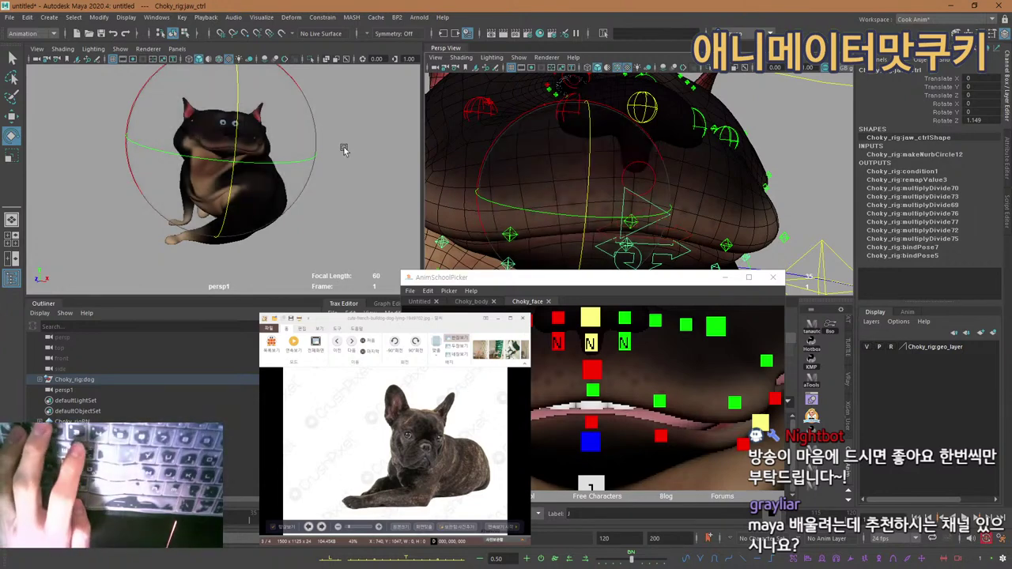
Move the upper mouth corner control up_mouth_ctrl00_12 to about -1.862, -1.694, -1.182 in Translate X, Y and Z.
alt+right_drag(568, 174, 543, 157)
key(q)
mouse_move(581, 146)
alt+mouse_down()
mouse_move(603, 150)
mouse_move(587, 164)
mouse_move(612, 171)
mouse_move(569, 158)
alt+mouse_up()
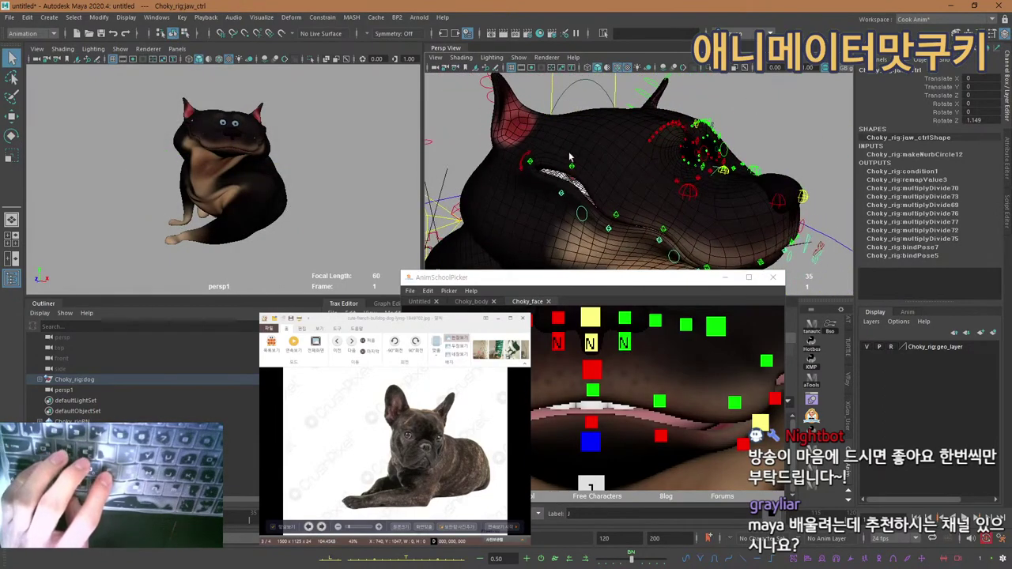
click(572, 169)
key(w)
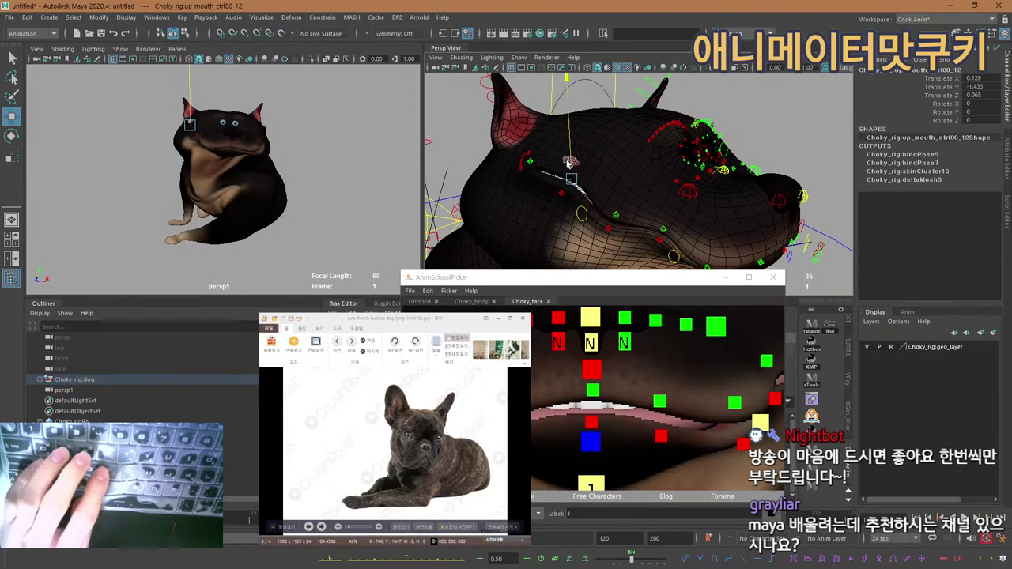
key(e)
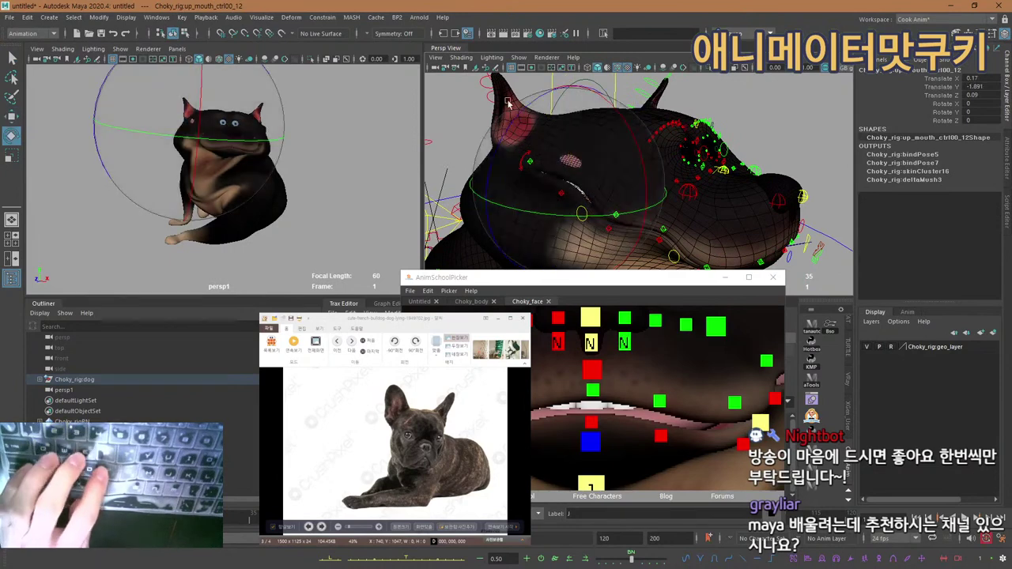
drag(539, 136, 596, 188)
key(w)
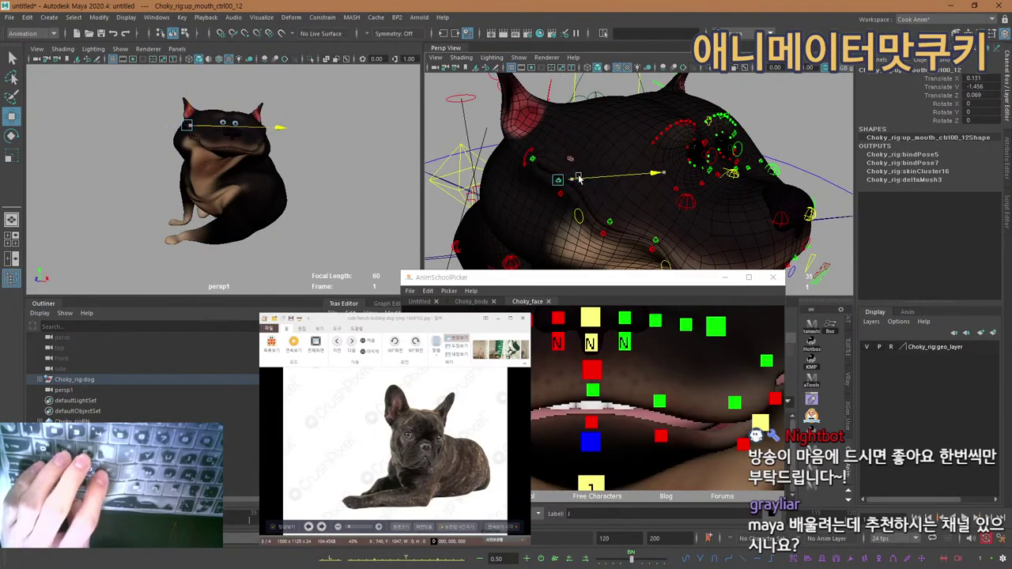
Move the opposite upper mouth corner control, up_mouth_ctrl00_2, to about 1.666, -1.139, 1.035 in Translate X, Y and Z.
mouse_move(729, 179)
alt+mouse_down()
mouse_move(711, 190)
mouse_move(745, 188)
alt+mouse_up()
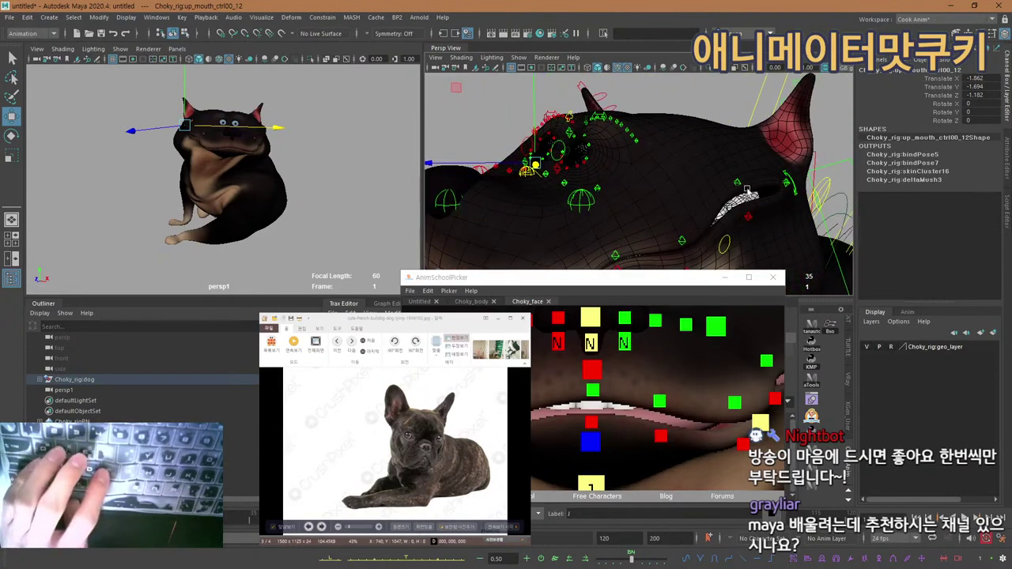
click(737, 183)
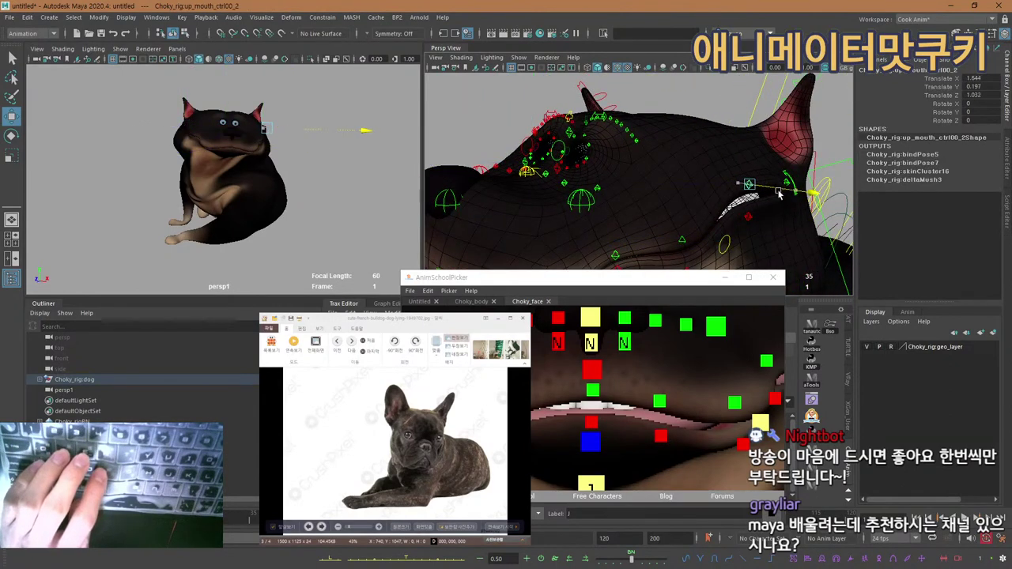
drag(745, 171, 779, 198)
key(q)
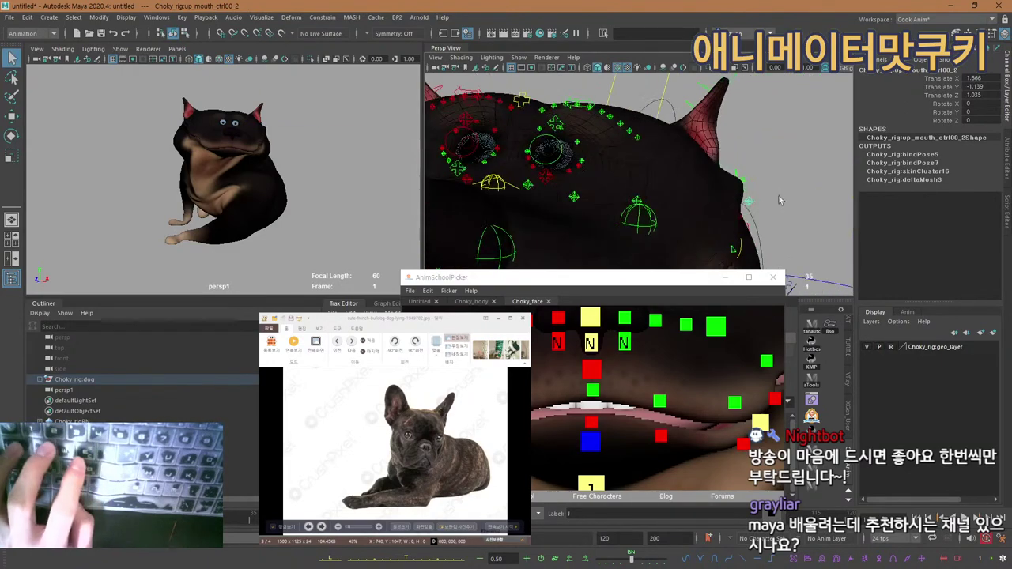
Rotate the head control (head_ctrl) slightly about its Z axis.
alt+right_drag(779, 199, 695, 157)
alt+drag(695, 156, 668, 187)
alt+right_drag(678, 182, 684, 184)
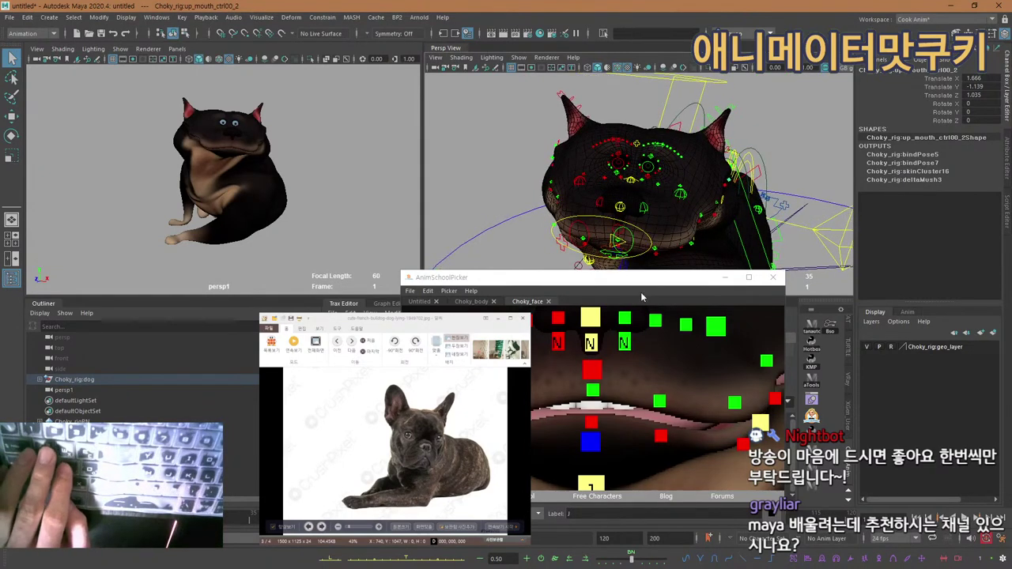
alt+drag(652, 162, 676, 138)
click(676, 122)
key(e)
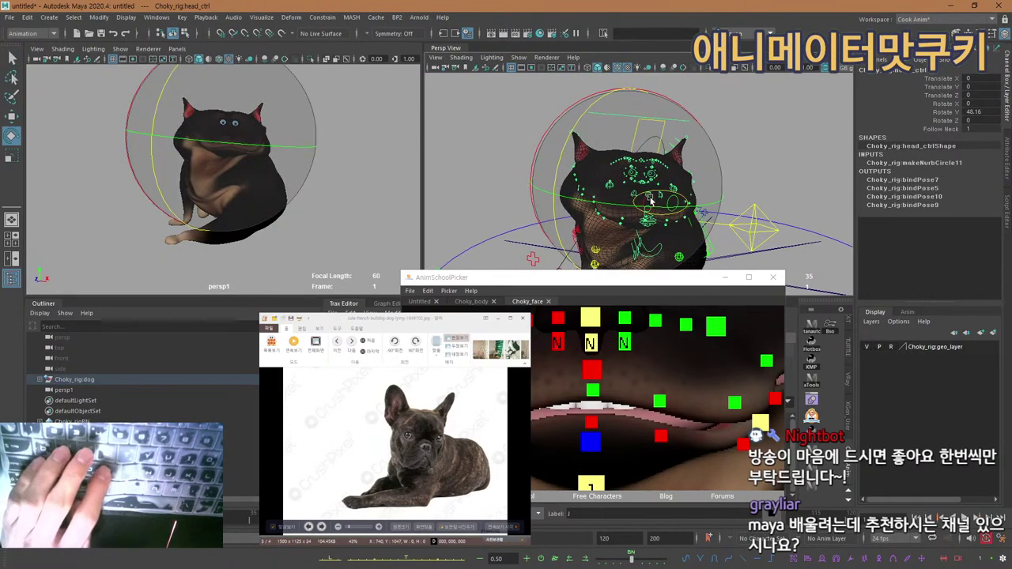
drag(644, 210, 647, 248)
Move the right extra shoulder control (r_extra_shoulder_ctrl) to about 1.024 in Translate X and 3.047 in Translate Y.
alt+drag(617, 184, 647, 194)
click(622, 187)
key(w)
key(ctrl+z)
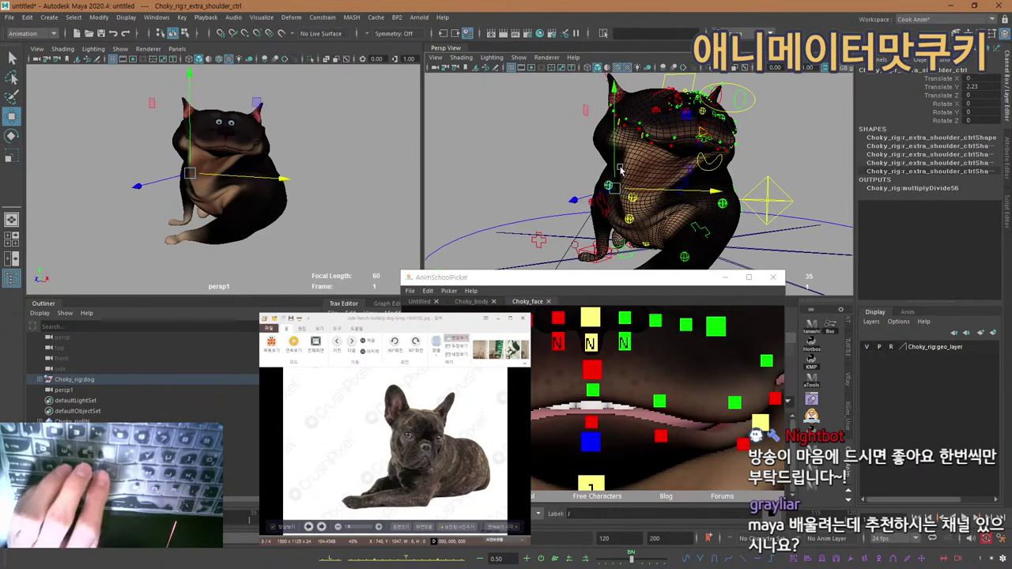
click(618, 162)
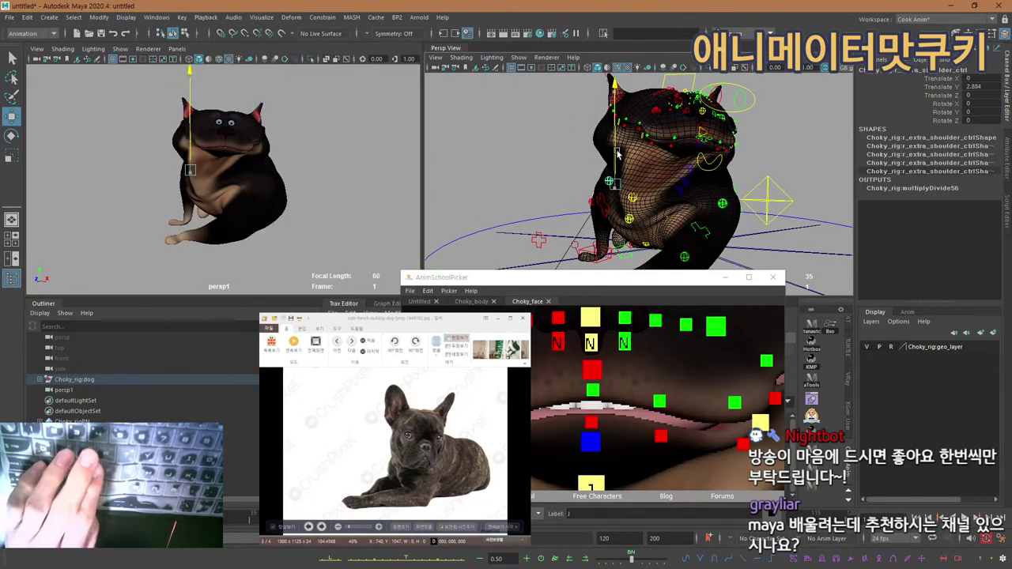
drag(618, 151, 618, 148)
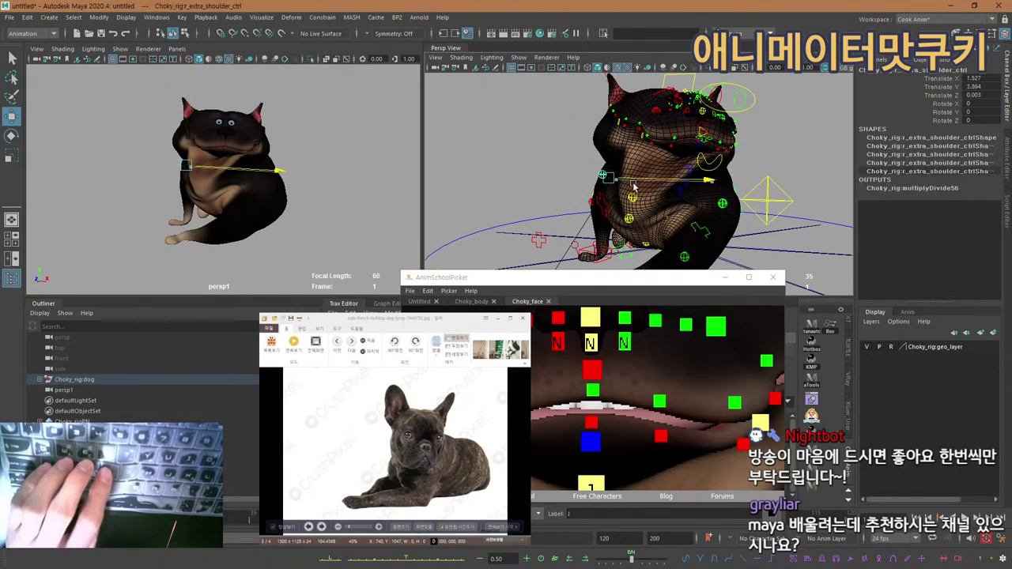
drag(635, 186, 634, 186)
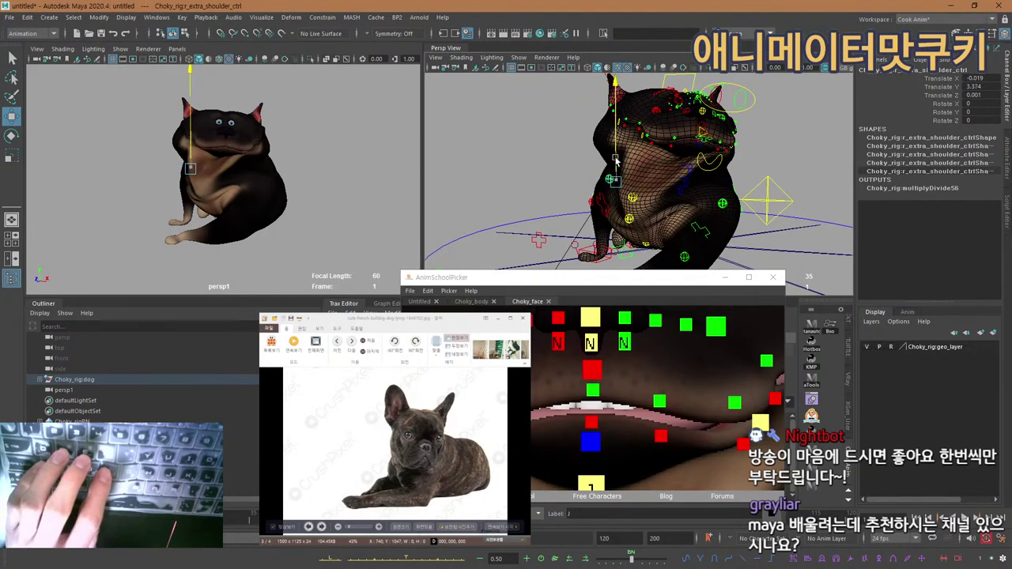
key(q)
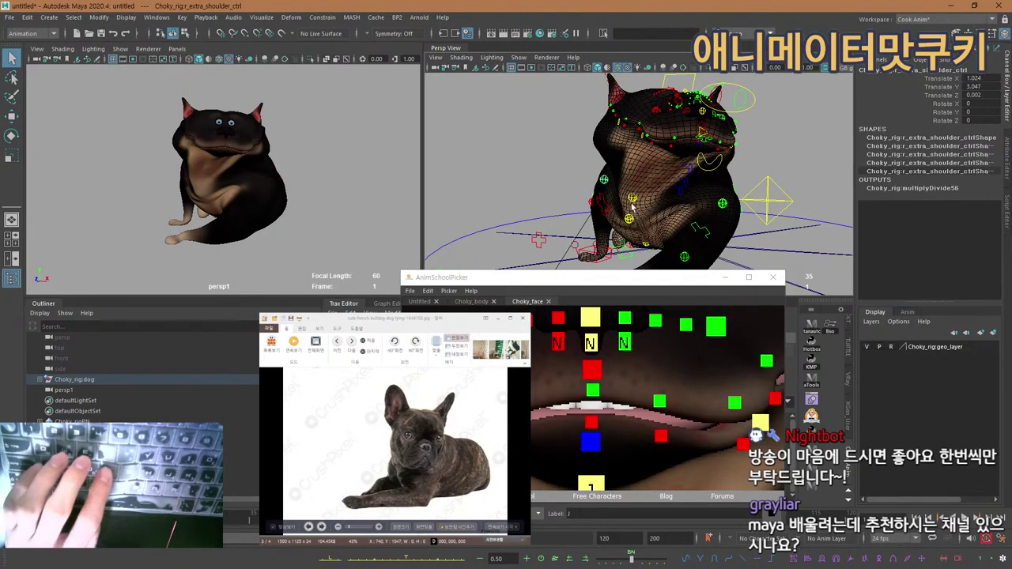
Rotate extra_neck_jnt_002_ctrl to about -15.866 in Rotate Y and 3.501 in Rotate Z, and shift it to about -1.826 in Translate X.
click(666, 201)
key(w)
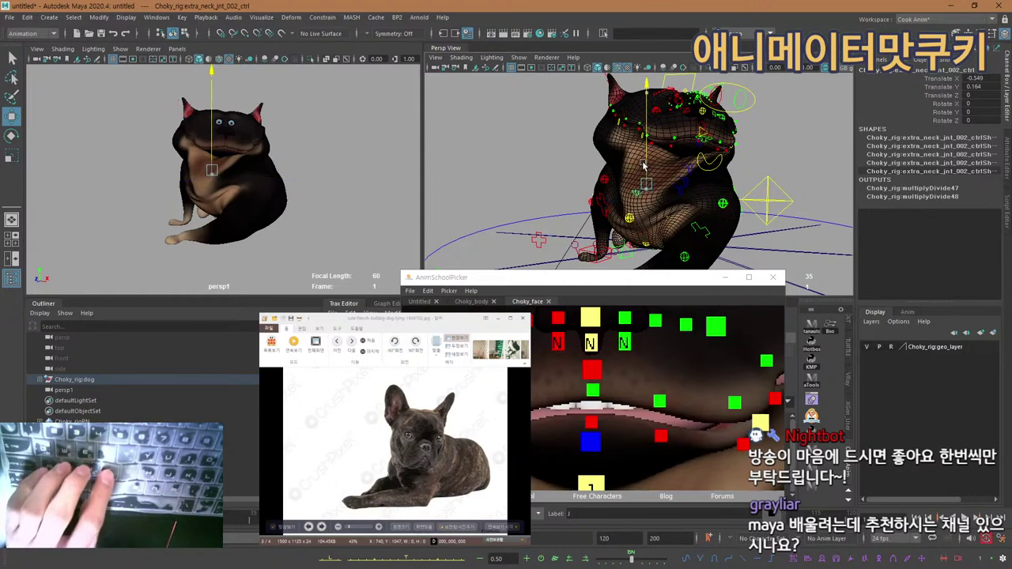
key(e)
mouse_move(254, 189)
mouse_down()
mouse_move(305, 166)
mouse_move(301, 194)
mouse_up()
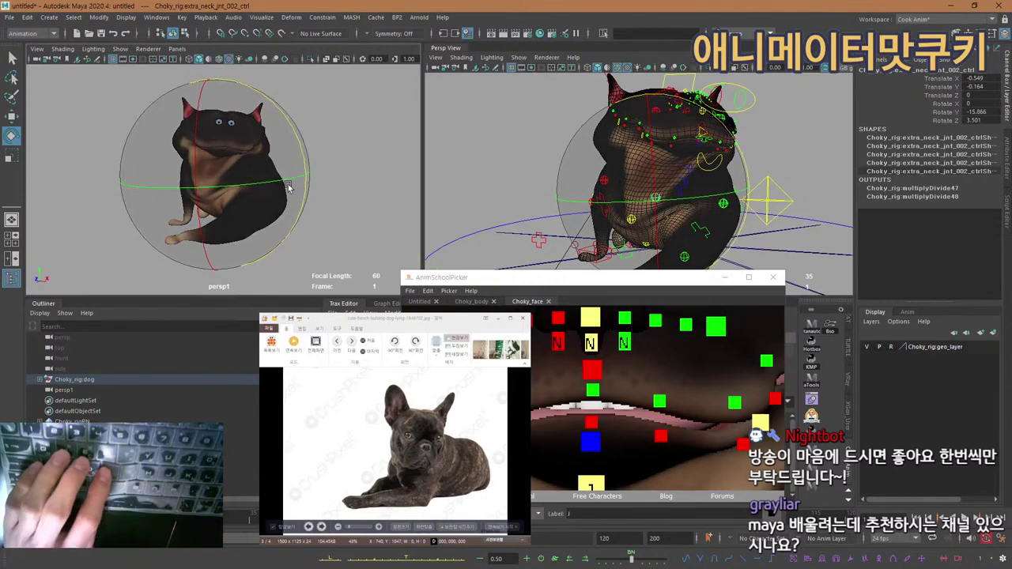
key(w)
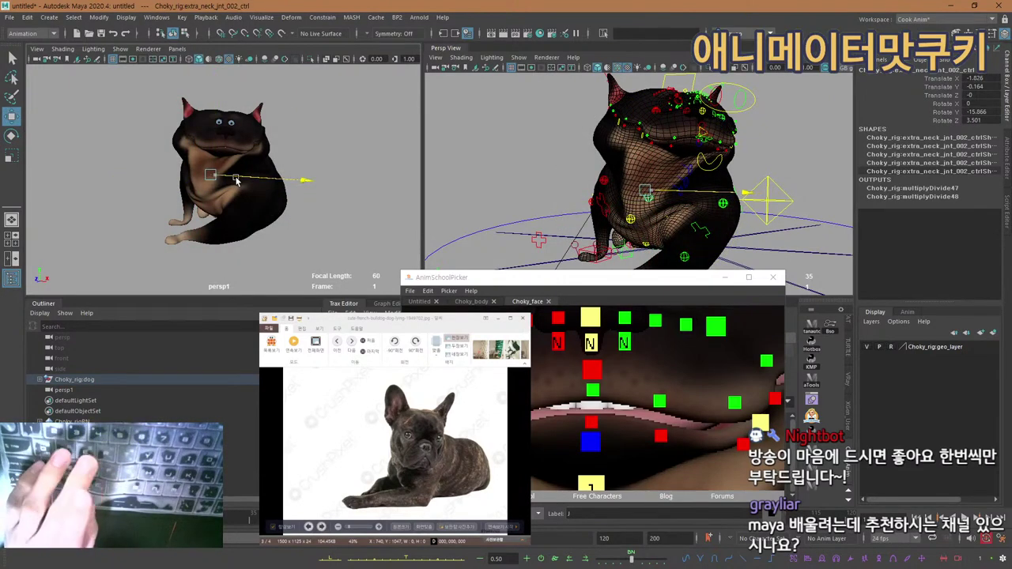
drag(237, 181, 238, 180)
key(q)
Rotate the extra jaw control extra_jaw_ctrl1 to about -11.843 in Rotate Y.
alt+drag(699, 176, 672, 171)
click(652, 182)
key(e)
drag(686, 136, 661, 141)
key(q)
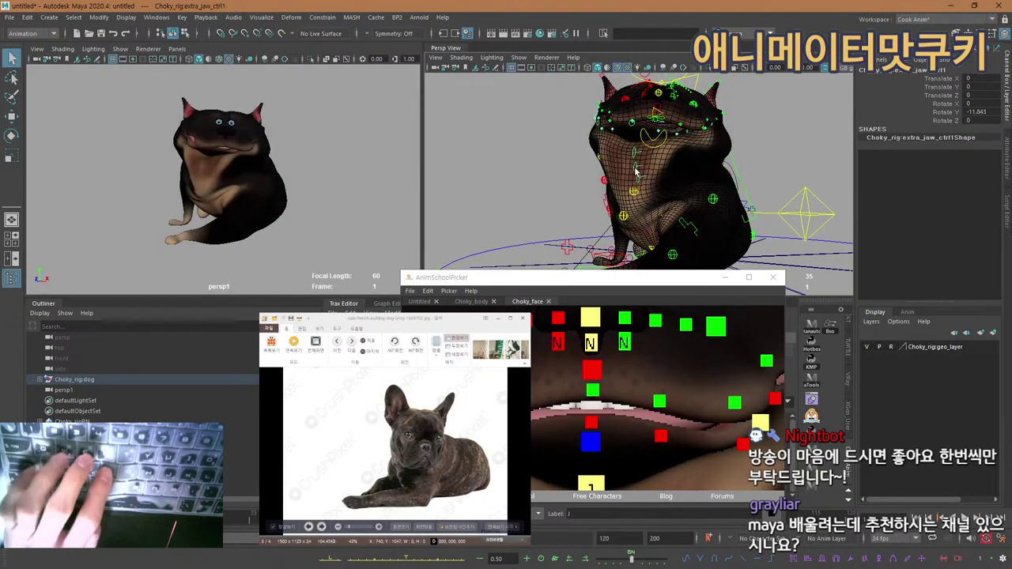
Rotate the extra jaw control extra_jaw_ctrl2 to about 16.558 in Rotate Y.
click(636, 167)
key(e)
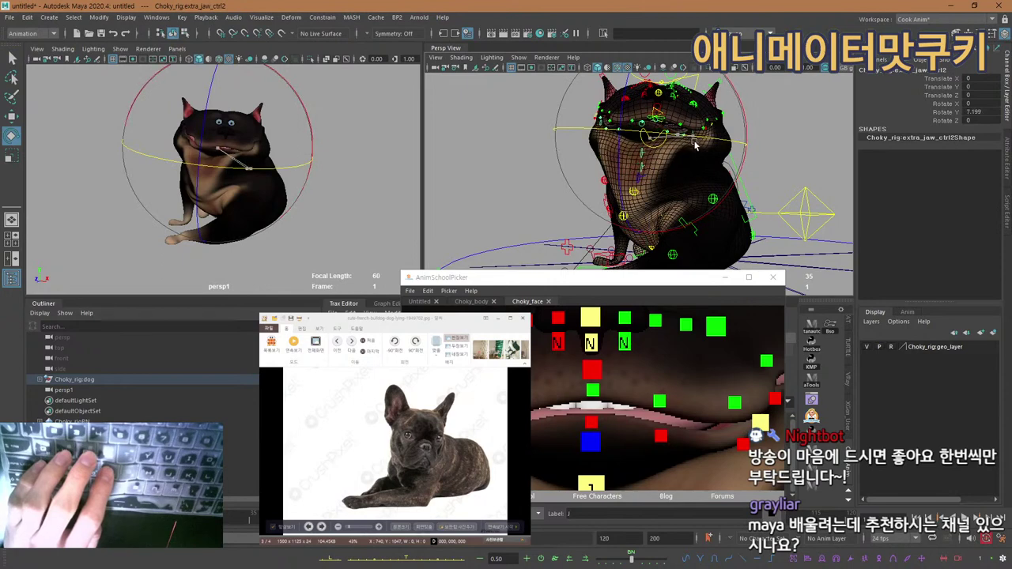
drag(709, 142, 697, 149)
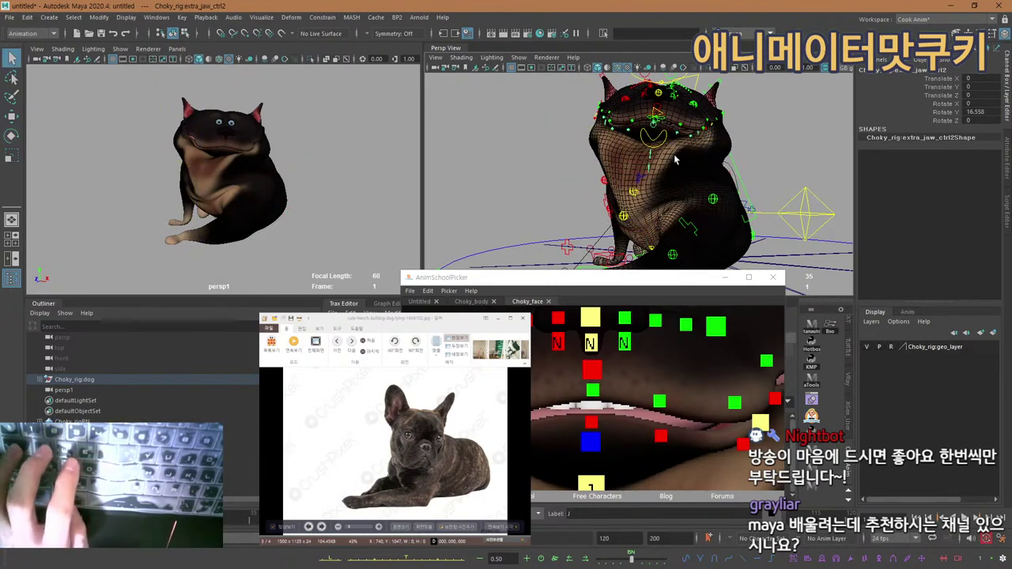
Show the Choky_body controls in AnimSchoolPicker and frame the neck and spine controls.
alt+drag(698, 169, 734, 183)
alt+middle_drag(632, 364, 595, 367)
scroll(608, 376, down, 5)
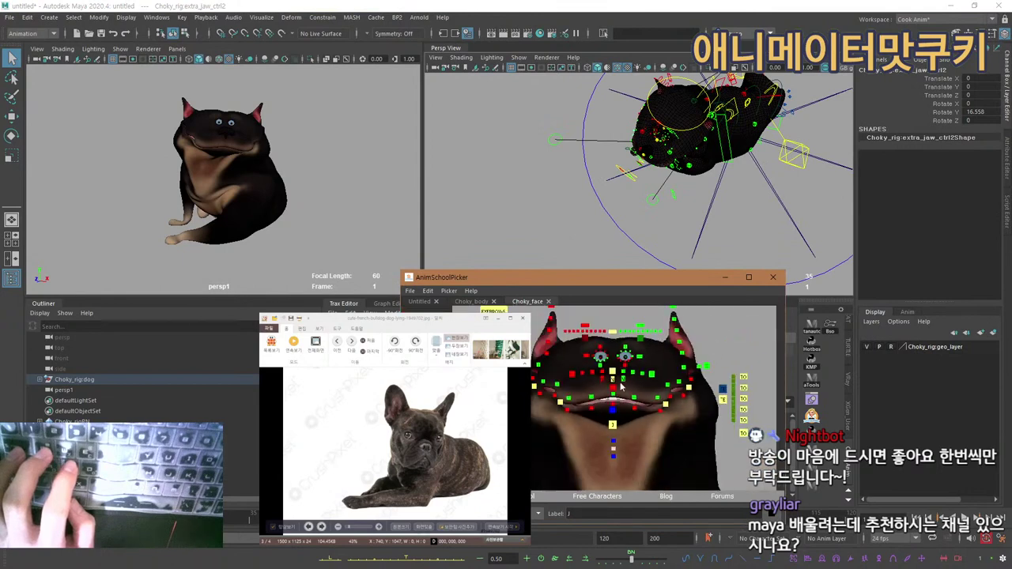
click(471, 301)
scroll(639, 396, down, 3)
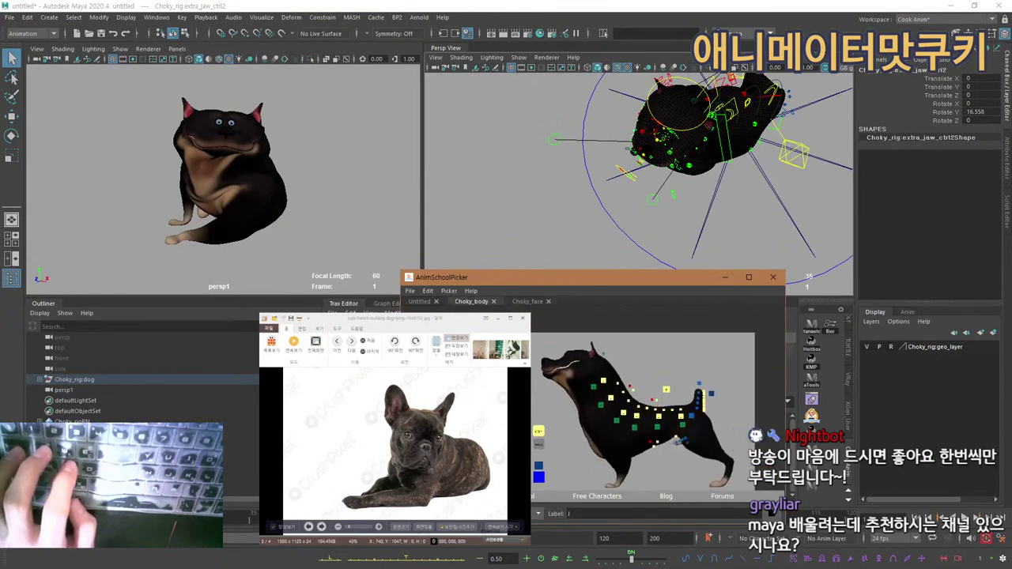
scroll(631, 409, up, 3)
alt+drag(743, 472, 705, 416)
scroll(698, 416, down, 1)
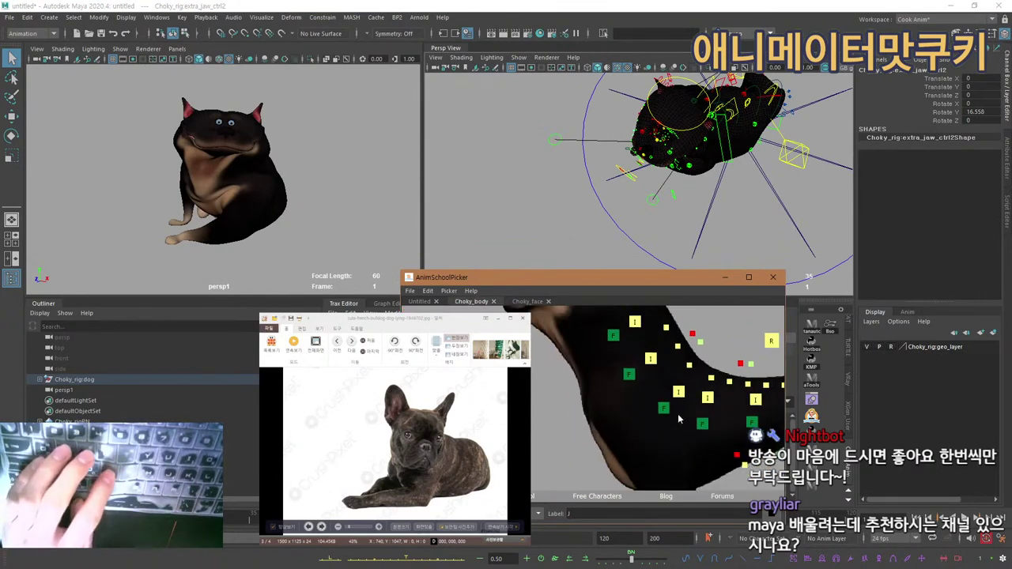
Try to shift the spine control spine_ctrl_002 to about 1.052 in Translate Y and -2.162 in Translate Z.
click(702, 425)
key(w)
middle_click(389, 228)
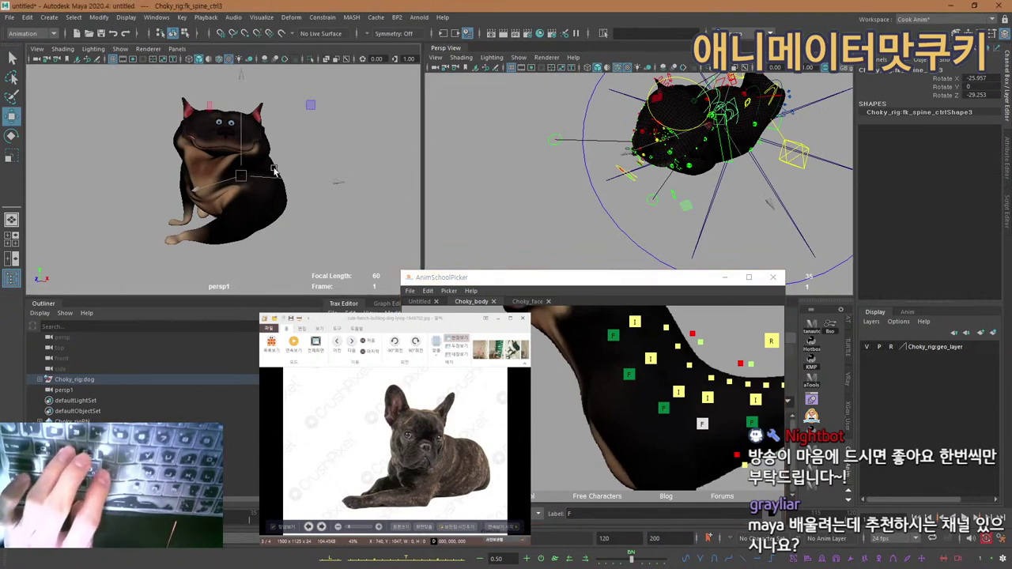
click(752, 423)
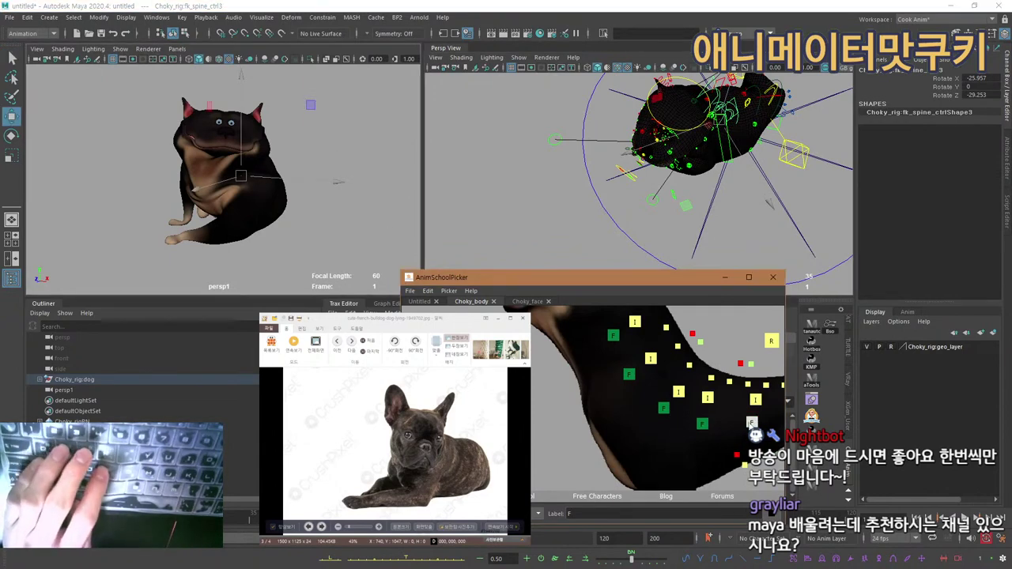
click(659, 407)
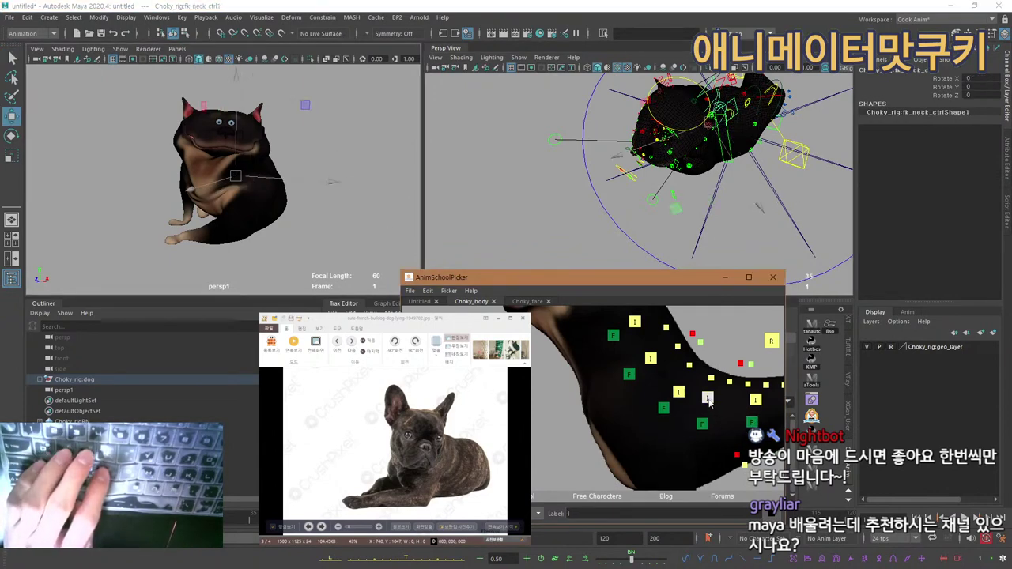
click(707, 399)
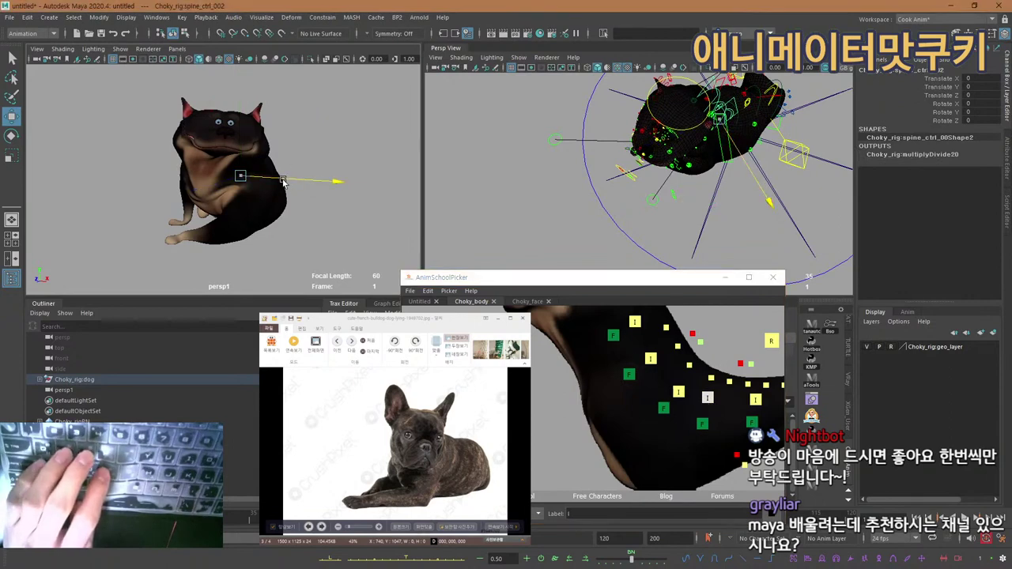
drag(283, 181, 291, 187)
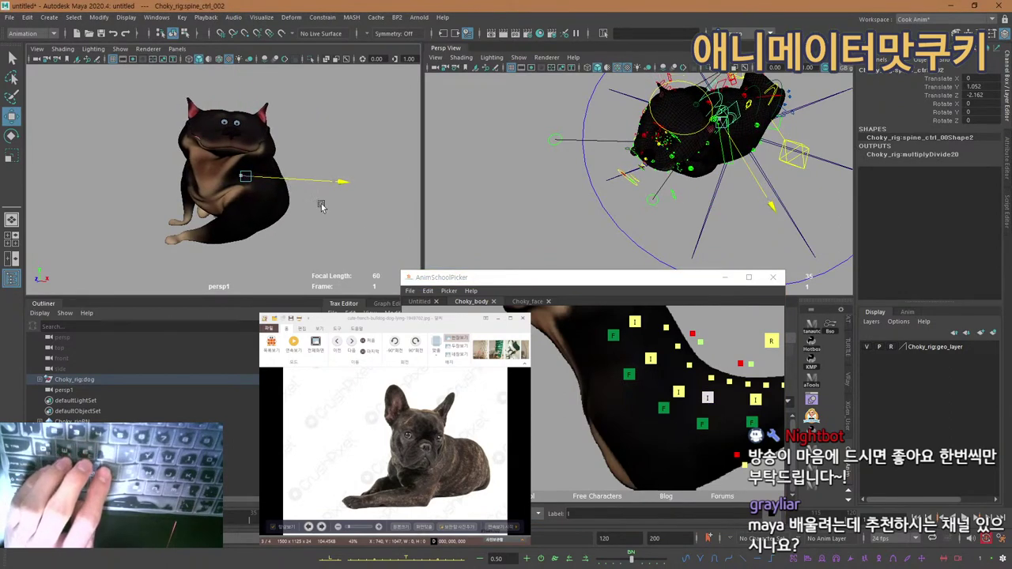
key(ctrl+z)
Try to shift spine_ctrl_002 to about -0.584 in Translate Y and 1.2 in Translate Z.
click(678, 392)
drag(734, 179, 732, 176)
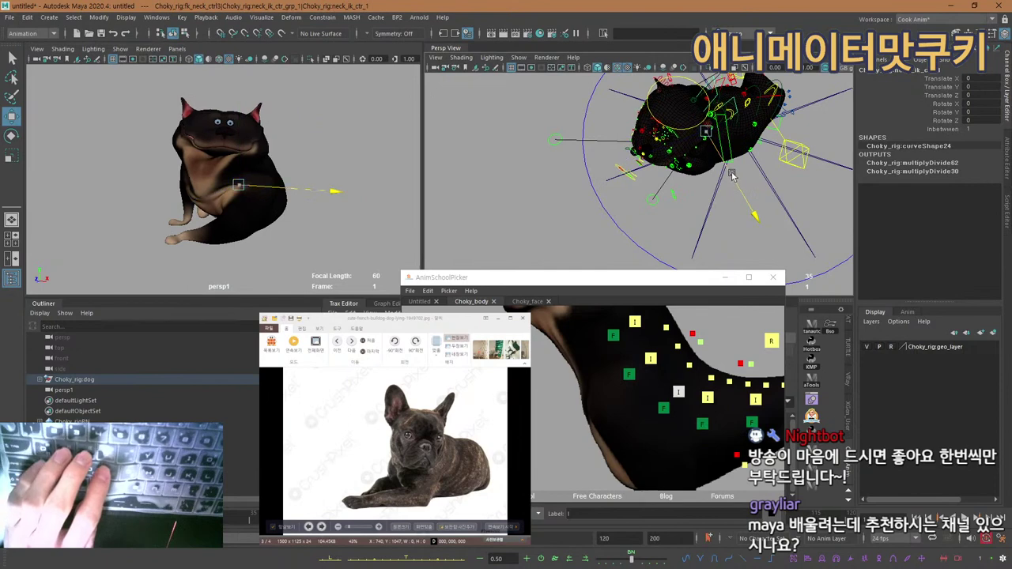
click(706, 397)
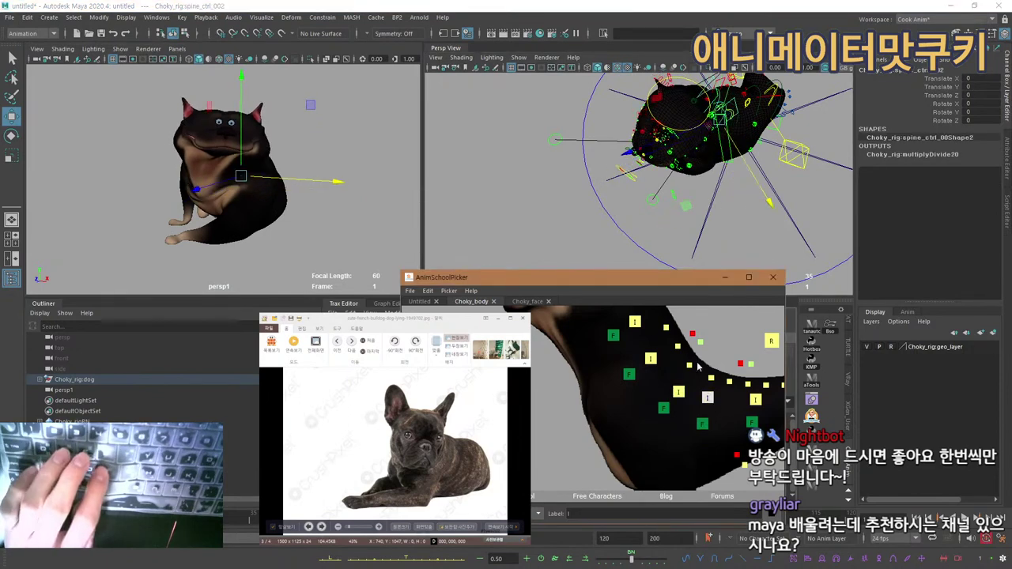
key(w)
alt+middle_drag(689, 406, 569, 394)
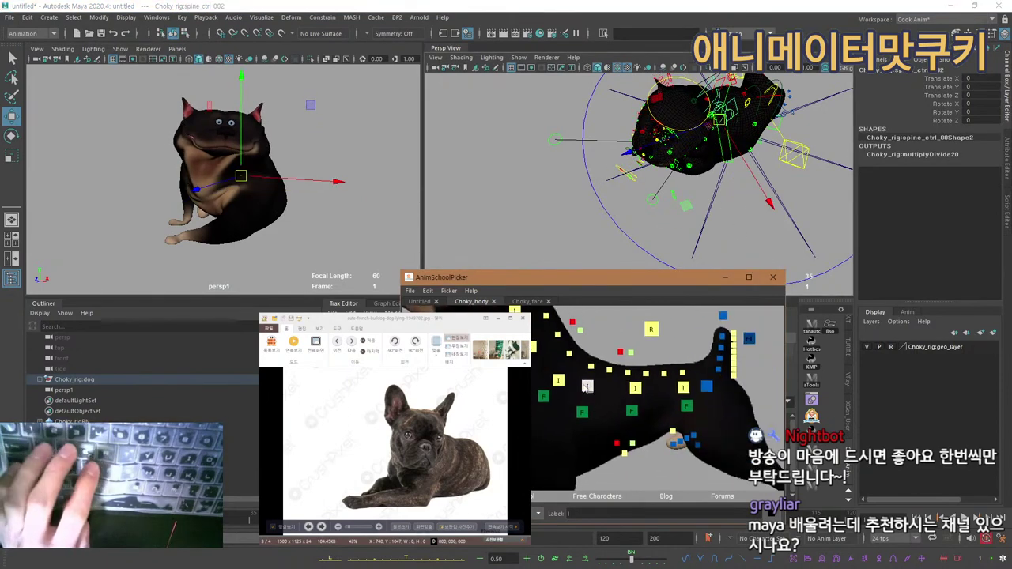
drag(261, 177, 265, 190)
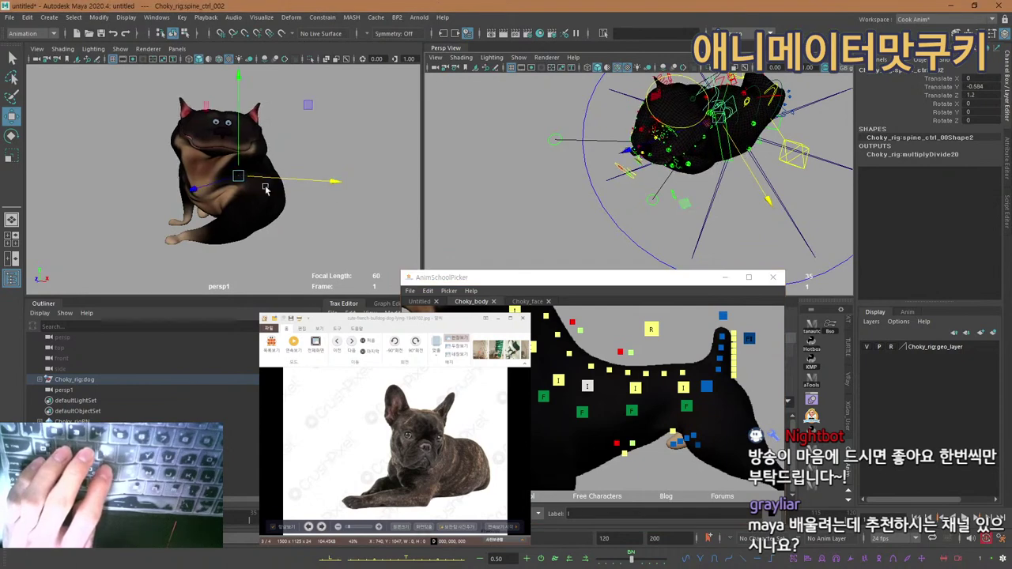
Shift the rear spine control spine_ctrl_001 backward to about -17.33 in Translate Z.
click(683, 387)
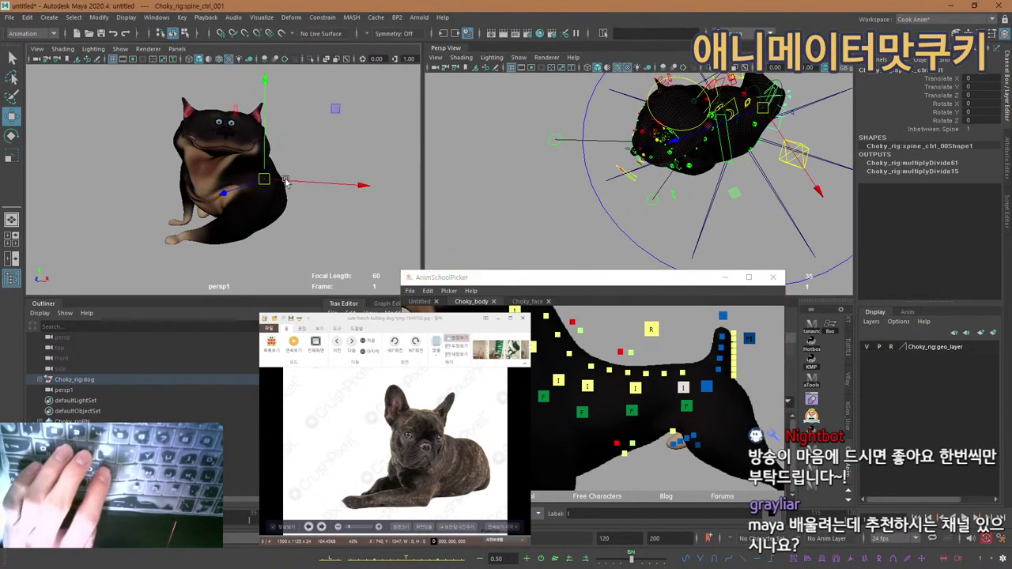
drag(299, 183, 323, 198)
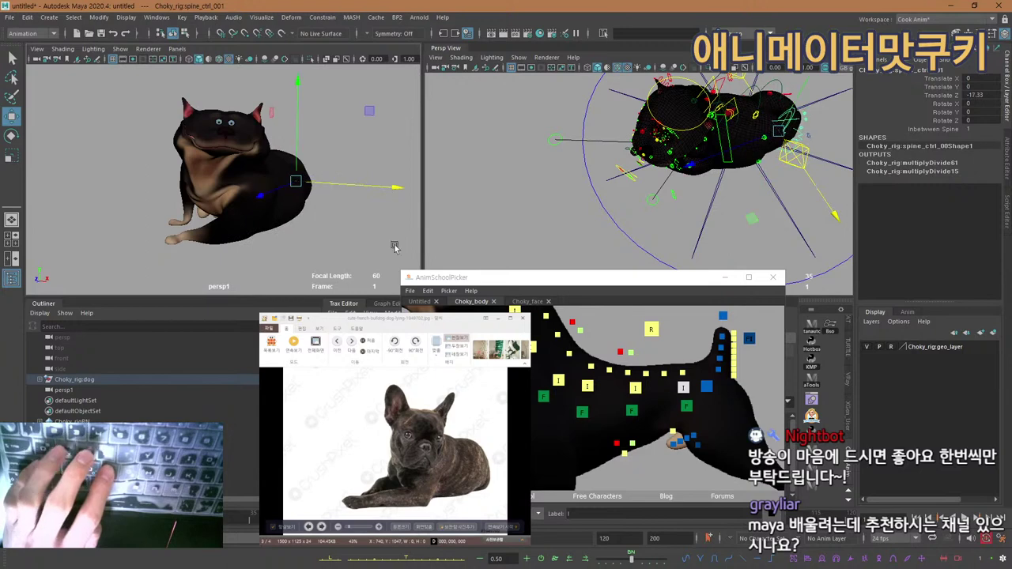
key(q)
Shift both hind foot IK controls together, bringing the left one to about -42.63 in Translate X.
alt+middle_drag(604, 421, 735, 411)
scroll(576, 425, down, 3)
alt+middle_drag(558, 442, 610, 446)
click(551, 452)
shift+click(712, 452)
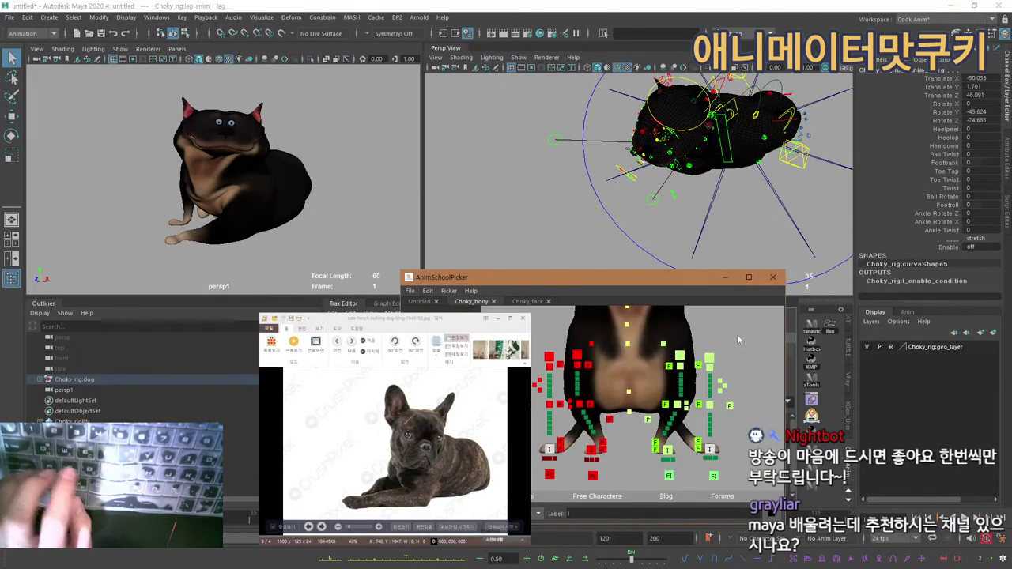
key(w)
alt+drag(660, 180, 731, 163)
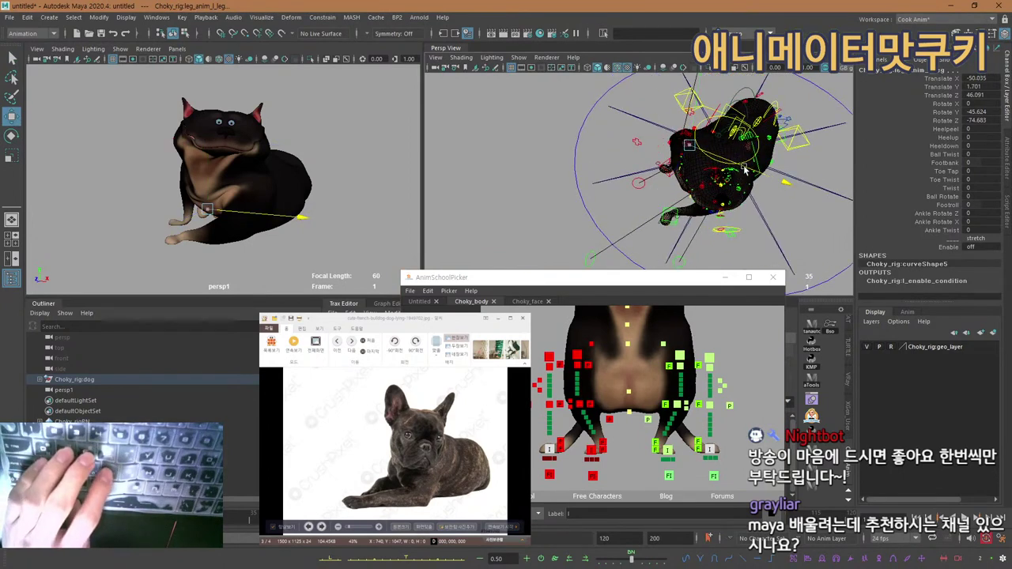
mouse_move(744, 169)
middle_down()
mouse_move(751, 174)
mouse_move(741, 167)
middle_up()
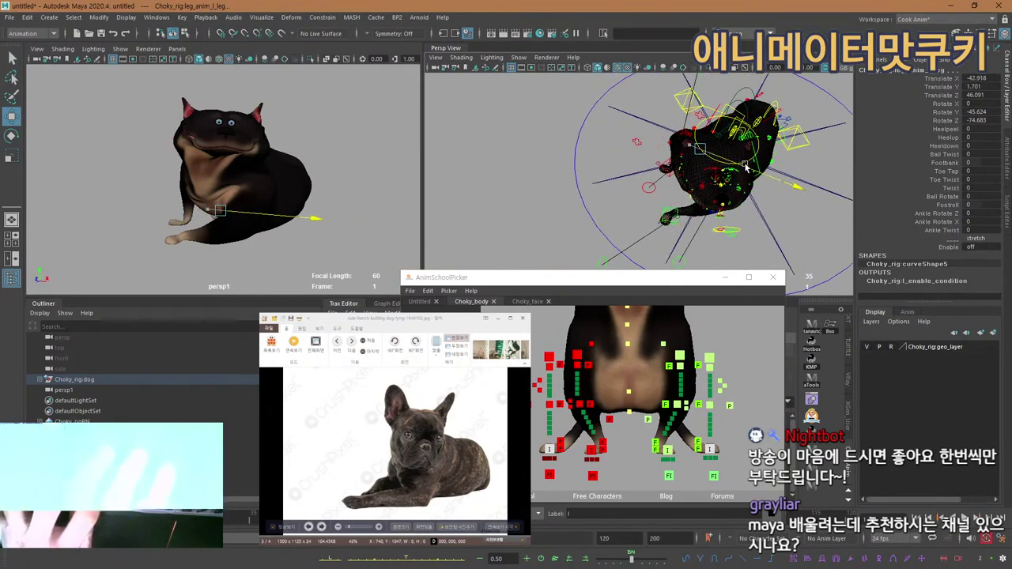
key(q)
Move the shared eye target eyes_ctrl to about -4.18 in Translate X, 1.599 in Translate Y and -8.009 in Translate Z.
alt+drag(742, 168, 715, 170)
alt+right_drag(704, 169, 721, 175)
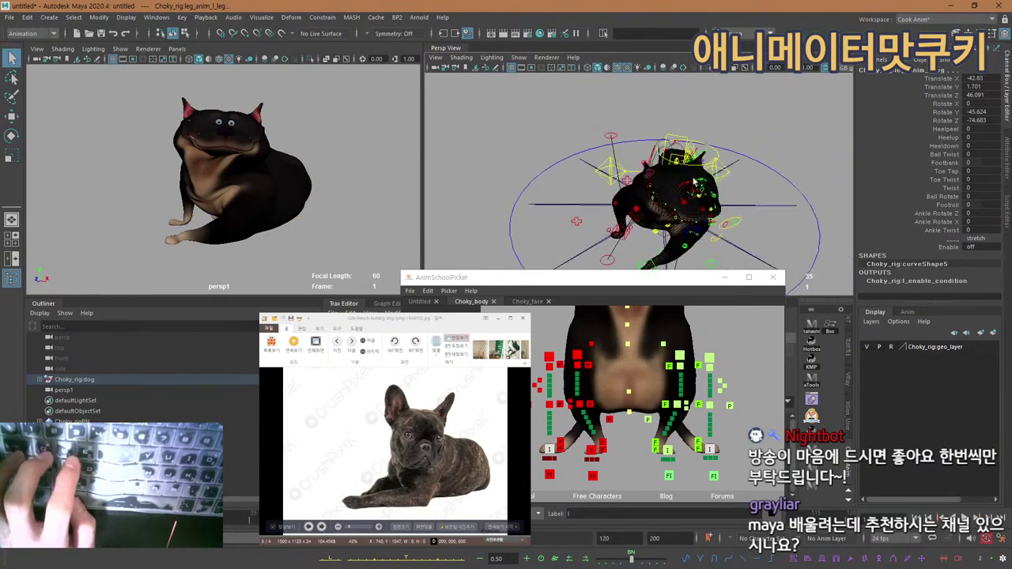
alt+drag(721, 175, 713, 168)
alt+right_drag(696, 160, 728, 174)
alt+drag(728, 176, 700, 169)
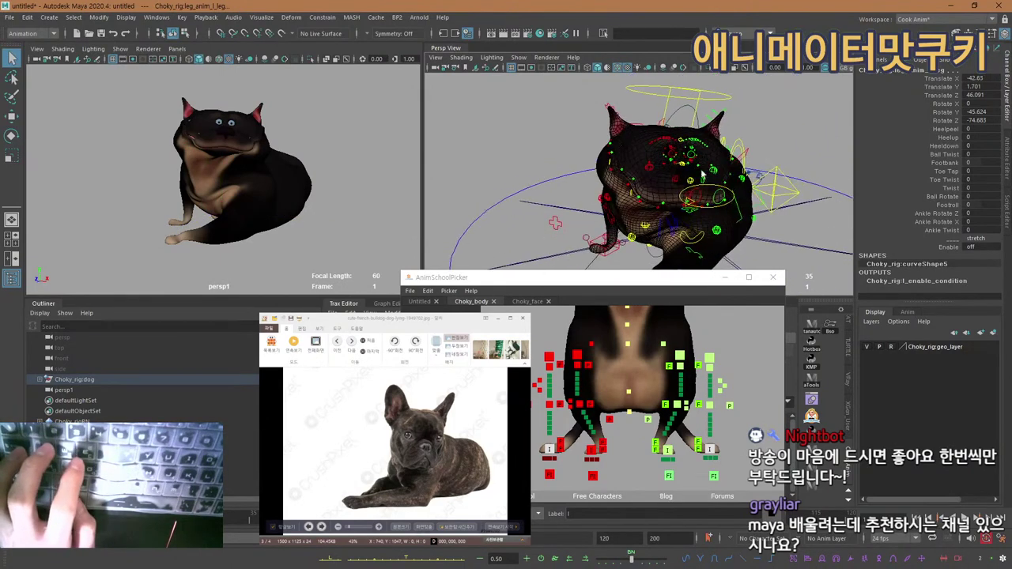
alt+middle_drag(599, 365, 582, 423)
alt+right_drag(582, 423, 711, 423)
click(583, 380)
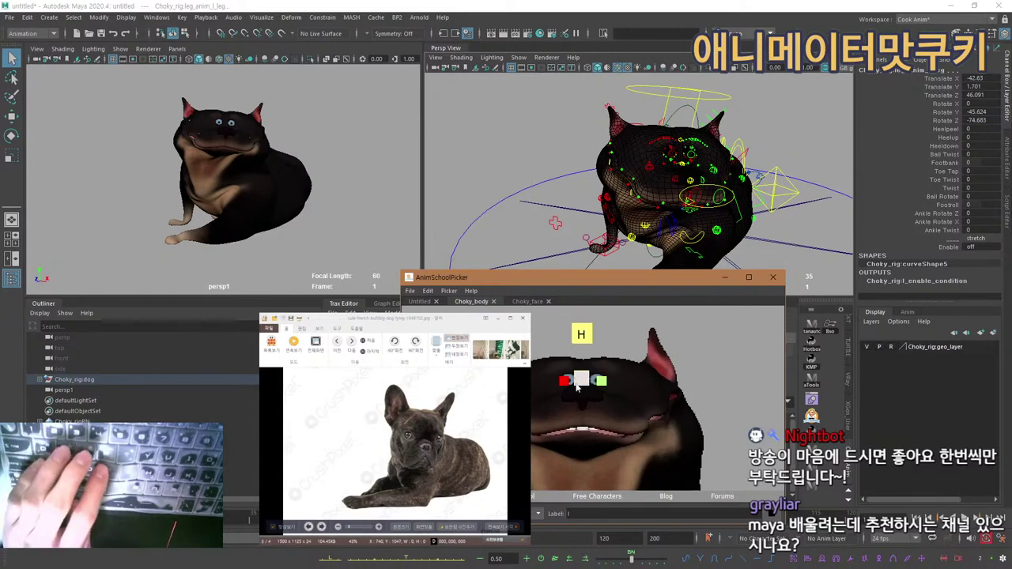
key(w)
drag(245, 132, 245, 133)
key(ctrl+z)
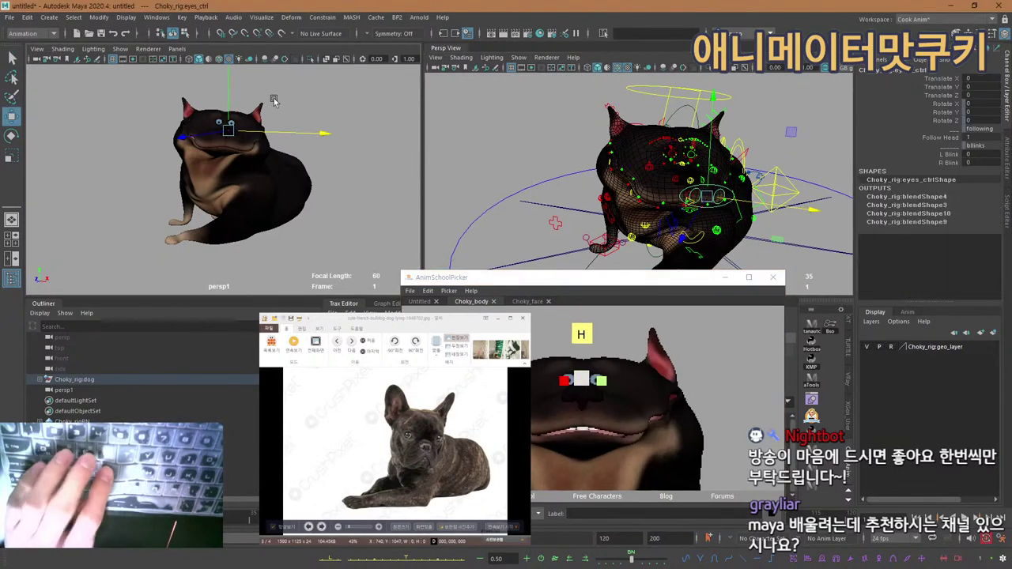
middle_drag(260, 102, 250, 168)
right_drag(250, 168, 434, 207)
middle_drag(254, 161, 309, 154)
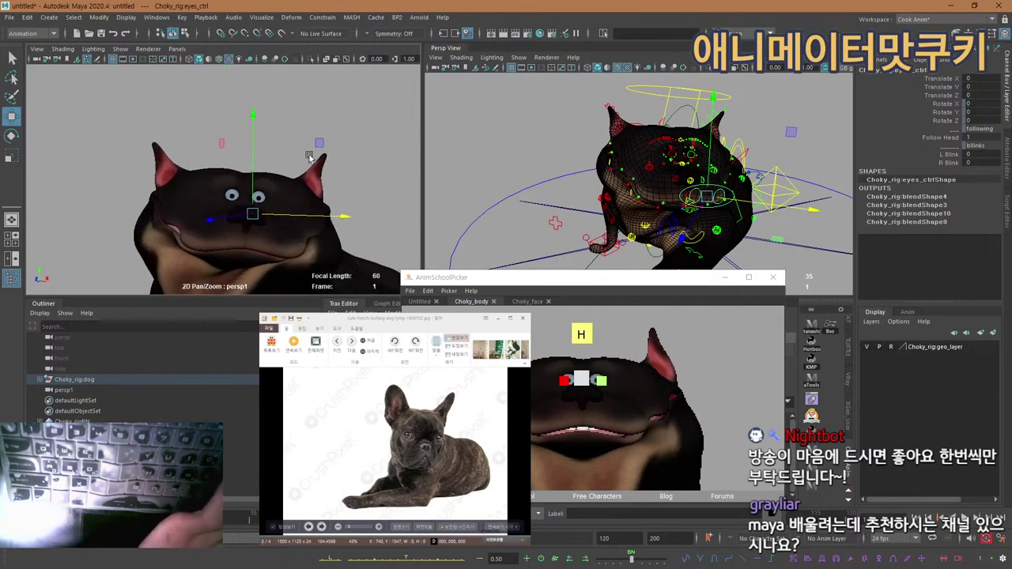
drag(313, 149, 281, 151)
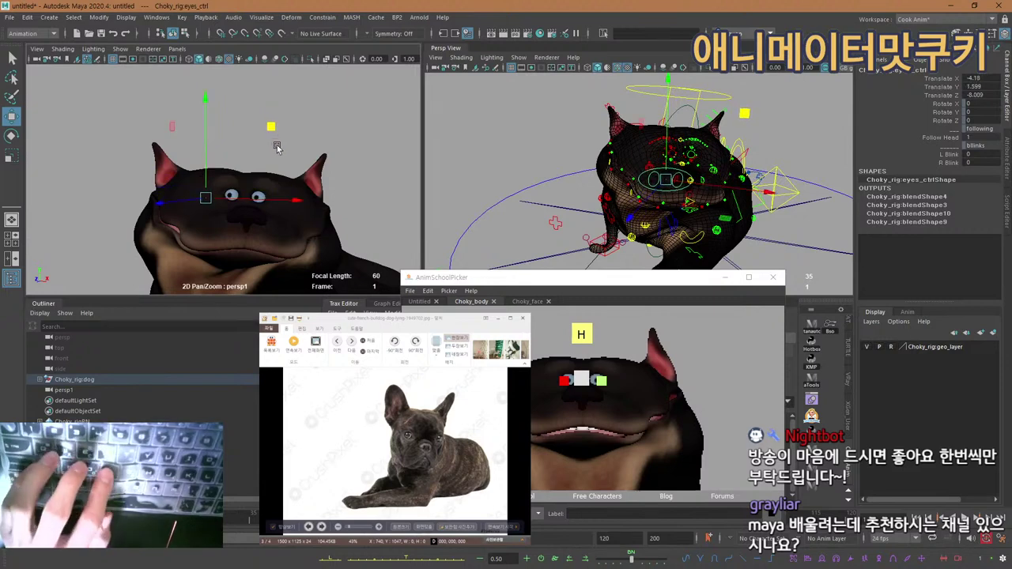
key(q)
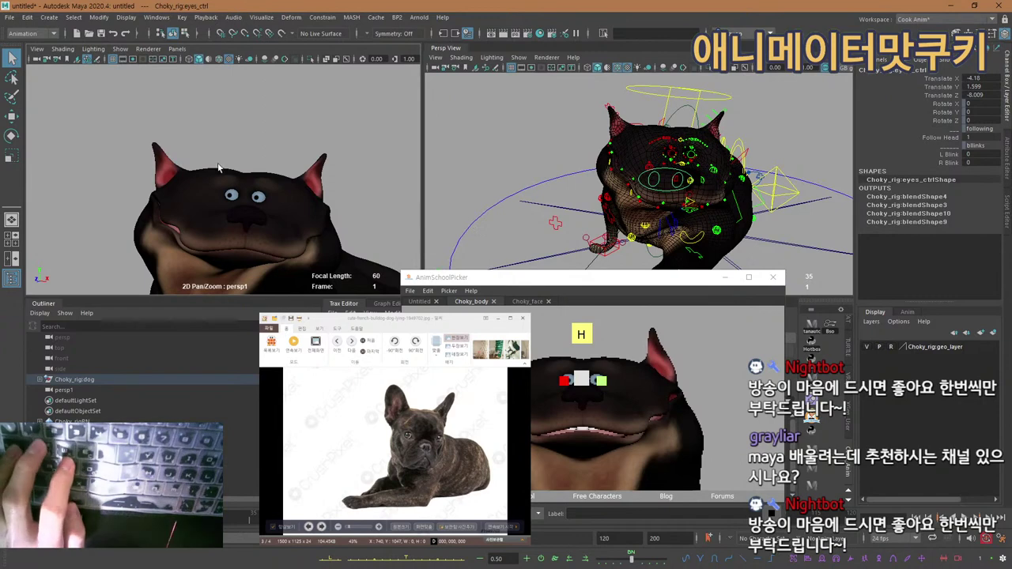
Refine the gaze by moving eyes_ctrl to about -4.616 in Translate X, -1 in Translate Y and -8.81 in Translate Z.
alt+drag(543, 153, 731, 139)
key(w)
key(q)
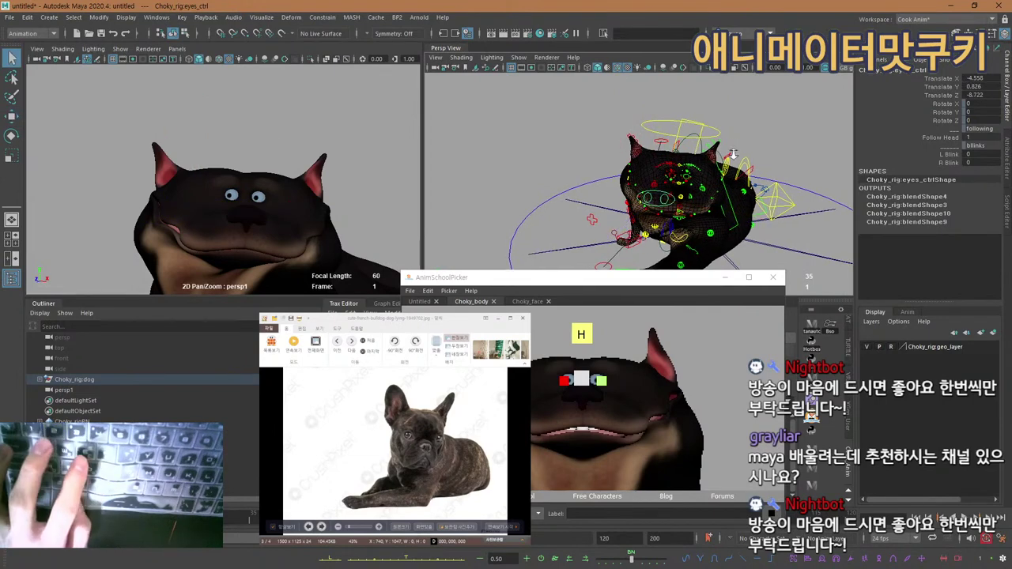
alt+right_drag(732, 140, 676, 159)
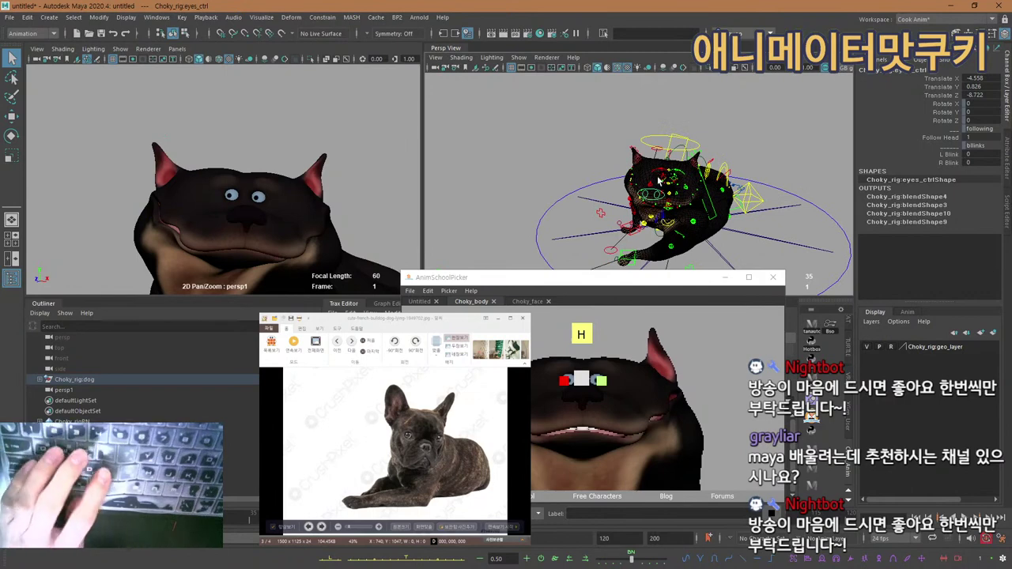
alt+middle_drag(658, 181, 655, 151)
alt+drag(655, 151, 646, 190)
key(w)
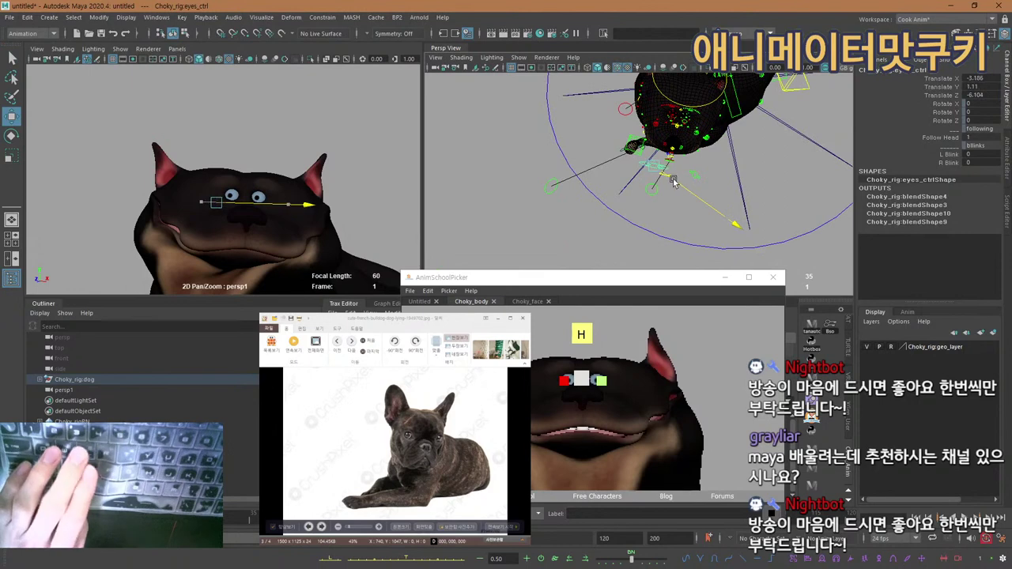
drag(661, 189, 628, 196)
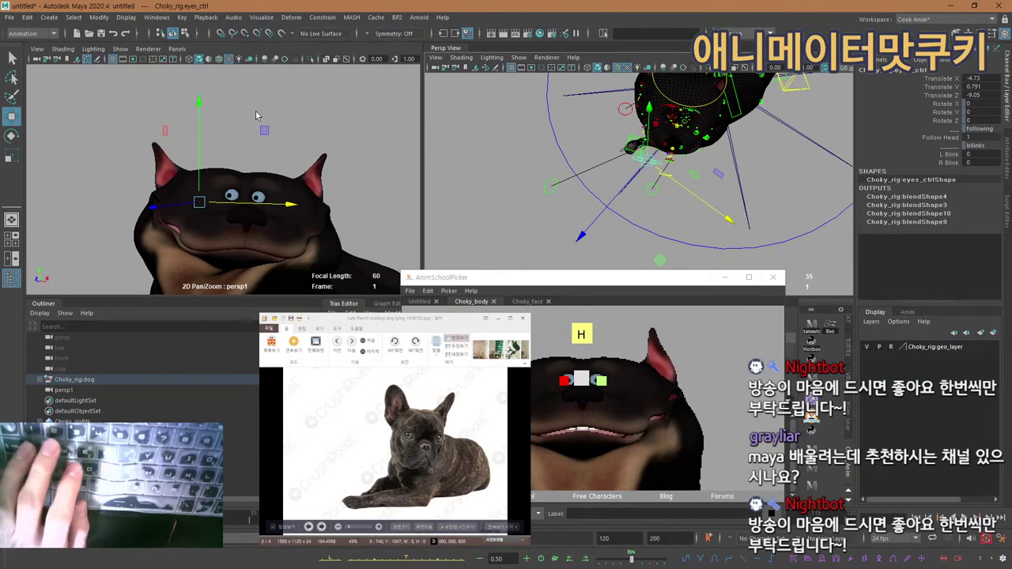
key(w)
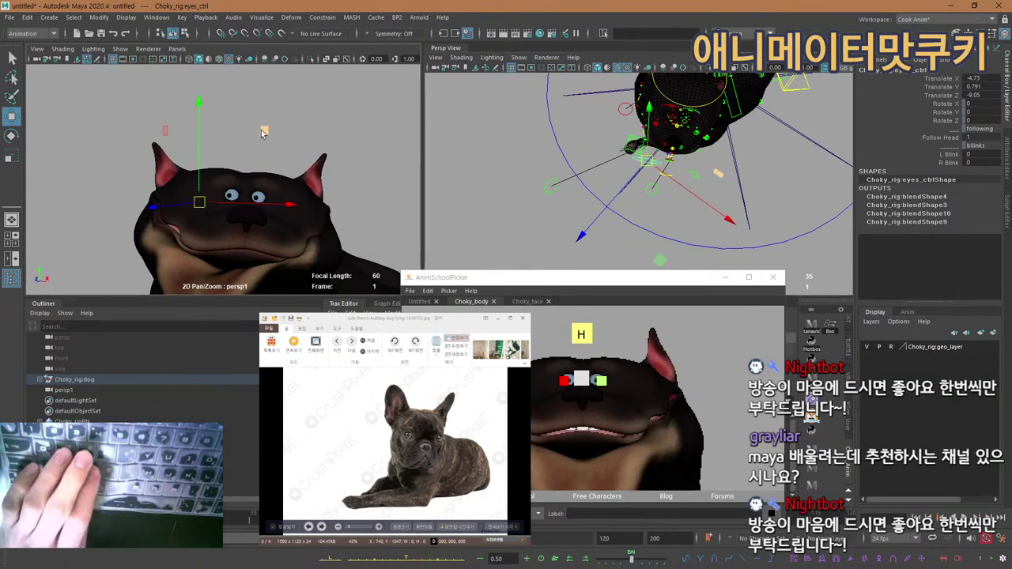
middle_drag(264, 133, 266, 139)
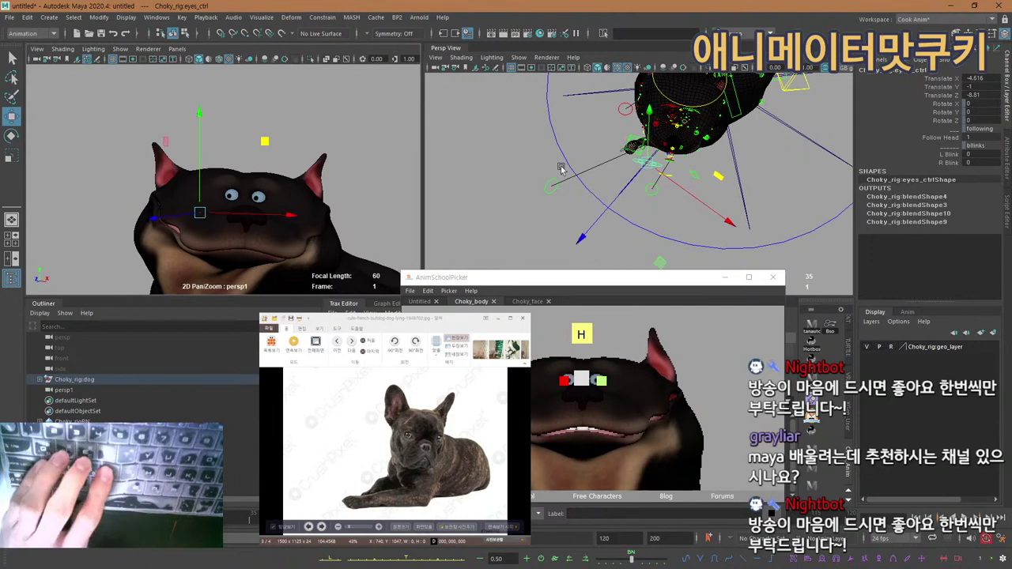
key(q)
Turn off 2D pan/zoom in the persp1 view and frame the whole dog inside a visible camera gate.
alt+drag(641, 181, 613, 130)
scroll(613, 130, down, 3)
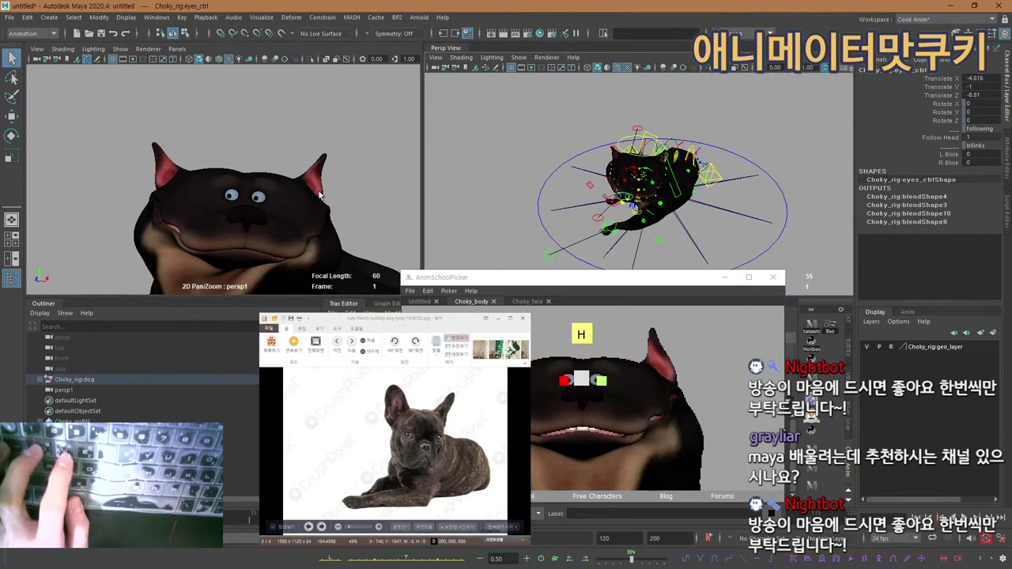
alt+middle_drag(298, 205, 267, 169)
alt+right_drag(267, 169, 174, 152)
alt+middle_drag(257, 186, 245, 125)
alt+right_drag(249, 142, 232, 152)
alt+middle_drag(232, 154, 234, 143)
alt+right_drag(234, 143, 192, 133)
alt+middle_drag(192, 133, 185, 125)
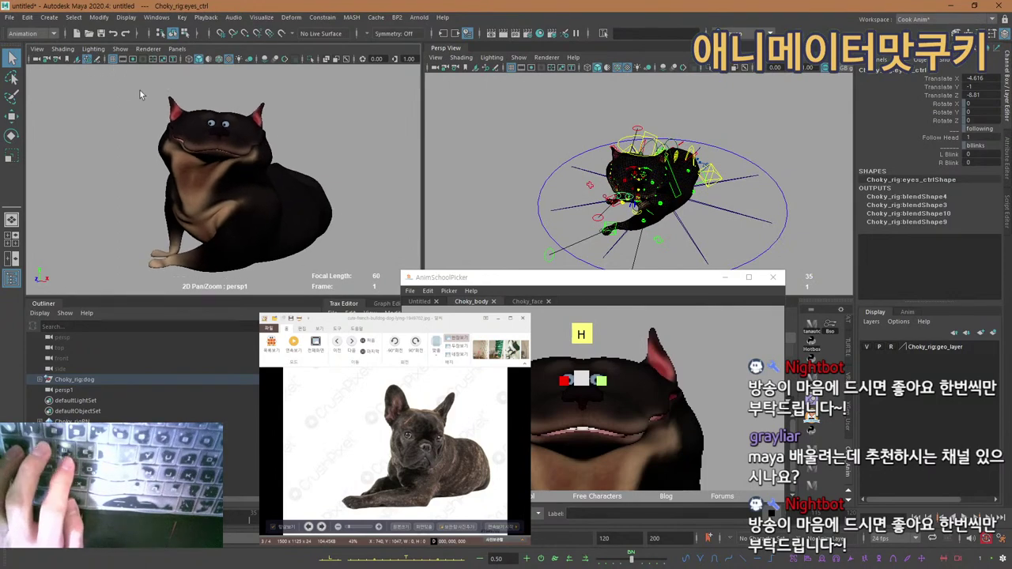
key(backslash)
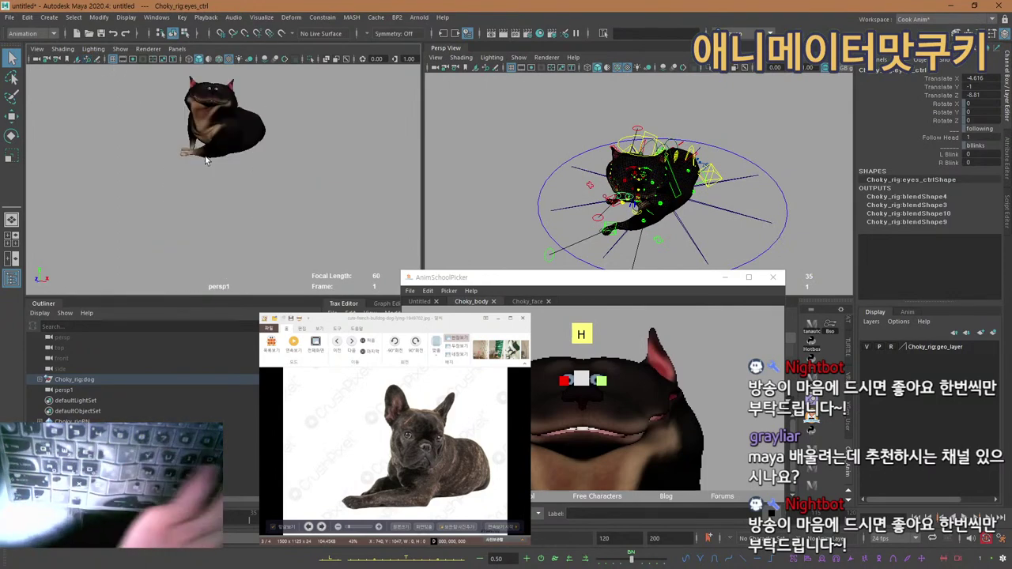
alt+middle_drag(208, 132, 207, 203)
alt+right_drag(207, 203, 273, 179)
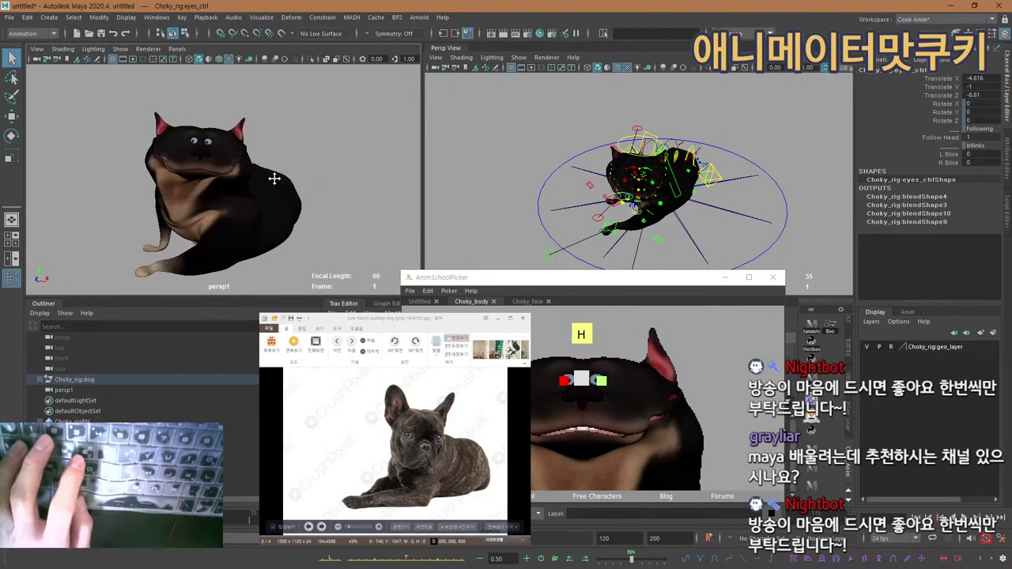
alt+middle_drag(274, 179, 280, 161)
alt+right_drag(280, 162, 254, 159)
alt+middle_drag(255, 160, 259, 150)
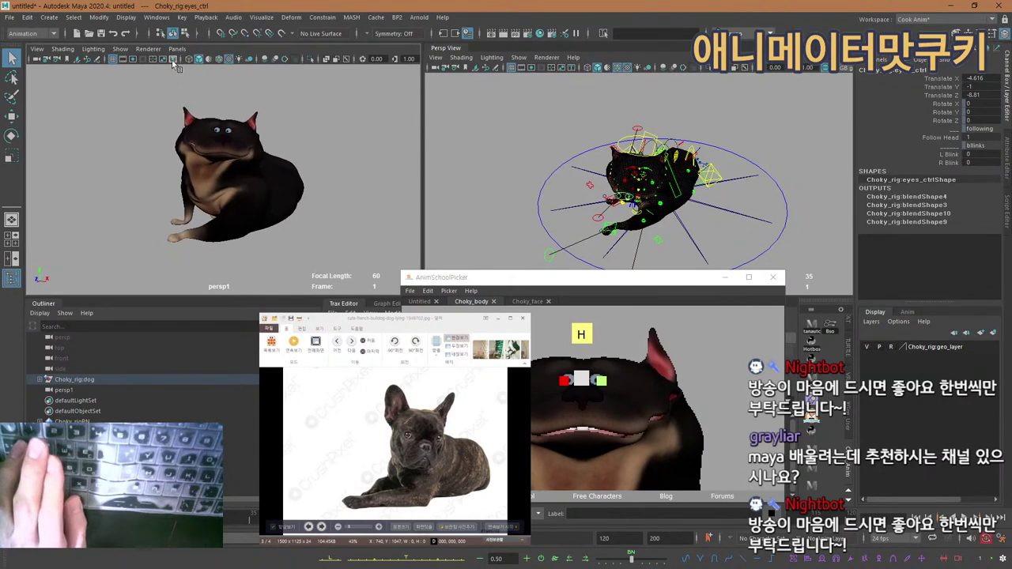
alt+drag(164, 75, 241, 140)
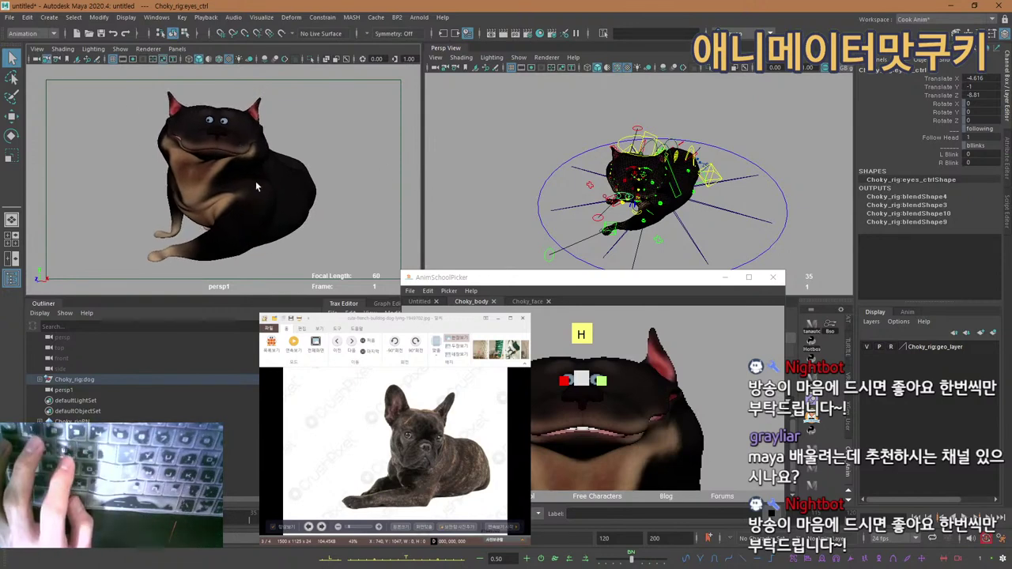
Adjust the rear spine control spine_ctrl_001 to about -18.309 in Translate Z and -3.26 in Rotate Y.
alt+drag(664, 185, 630, 274)
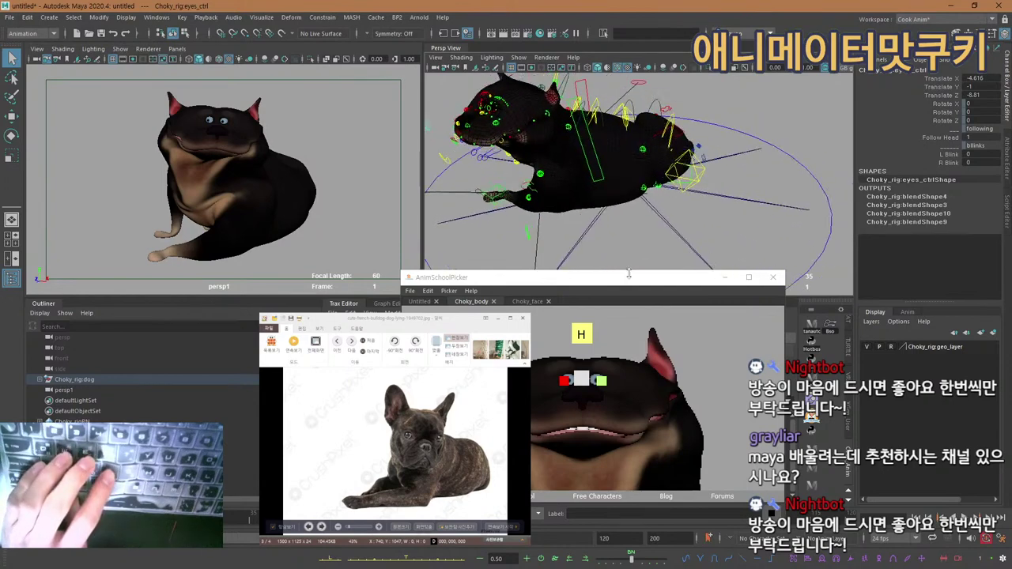
alt+middle_drag(586, 392, 695, 375)
scroll(684, 397, down, 4)
scroll(709, 390, up, 3)
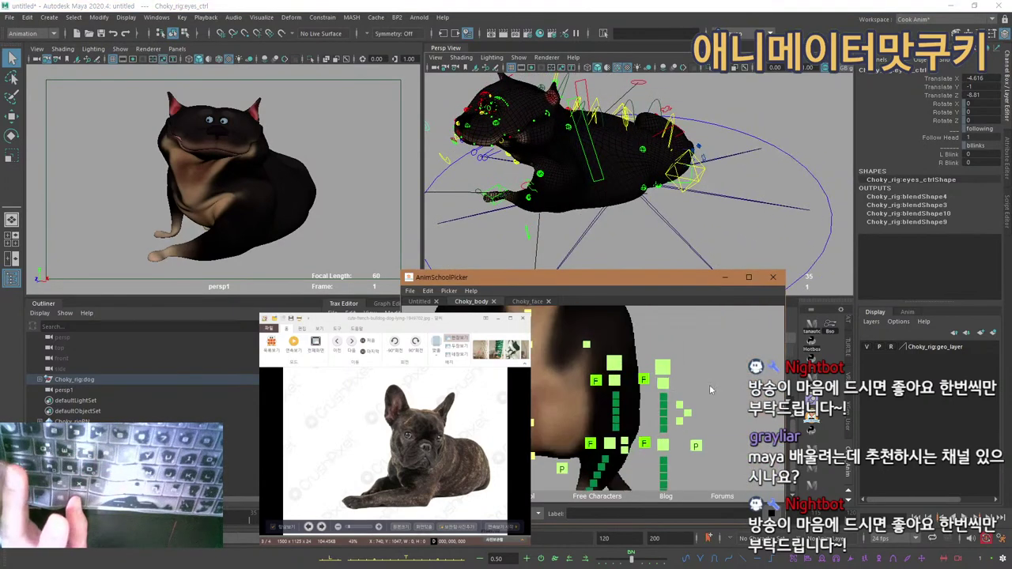
scroll(710, 390, down, 4)
scroll(555, 425, up, 3)
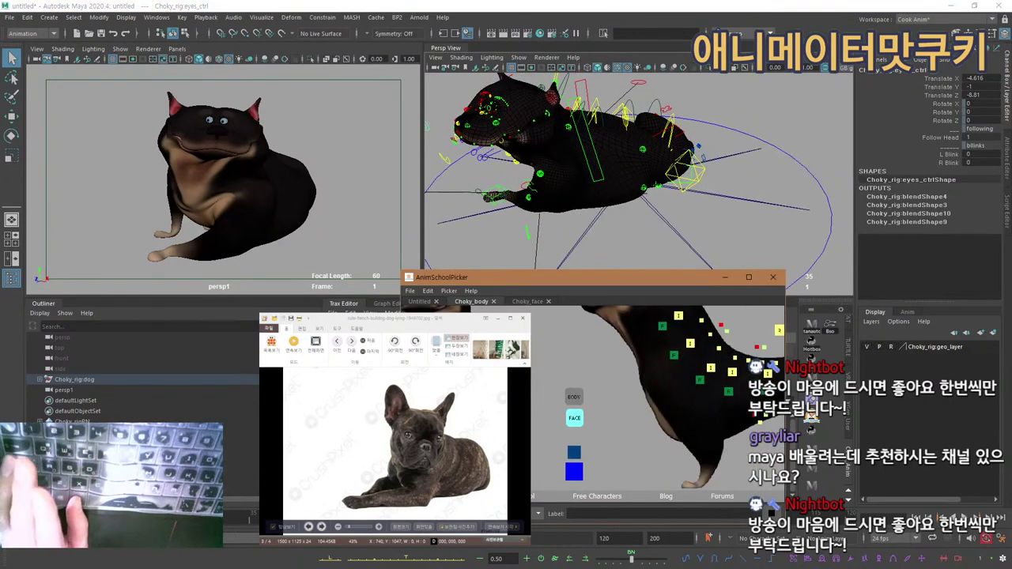
alt+middle_drag(743, 360, 545, 365)
scroll(545, 367, up, 3)
click(635, 389)
key(w)
alt+drag(696, 150, 732, 172)
key(e)
key(ctrl+z)
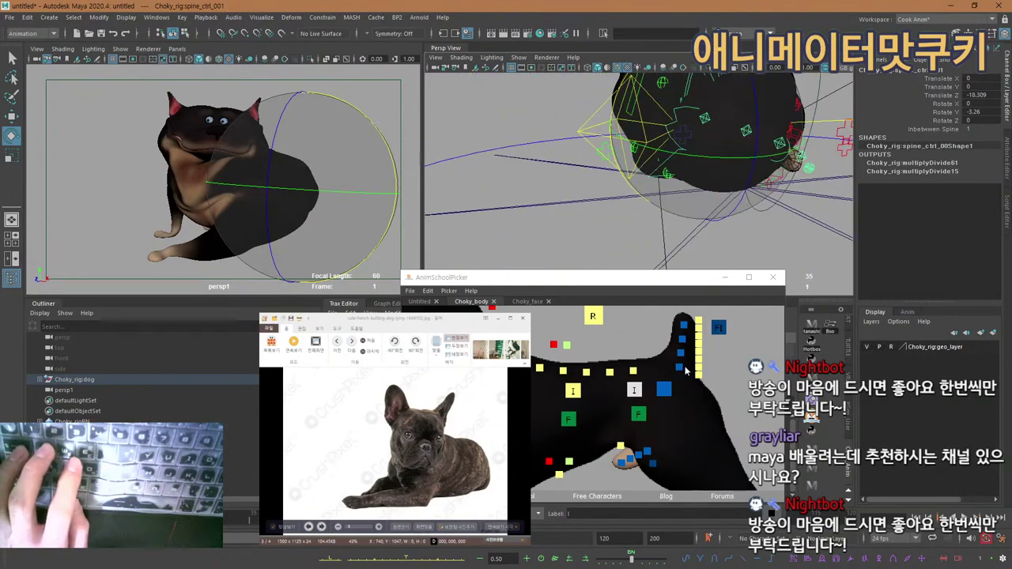
Rotate the base FK tail control fk_tail_ctrl1 to about -54.516 in Rotate Y.
click(683, 324)
click(718, 328)
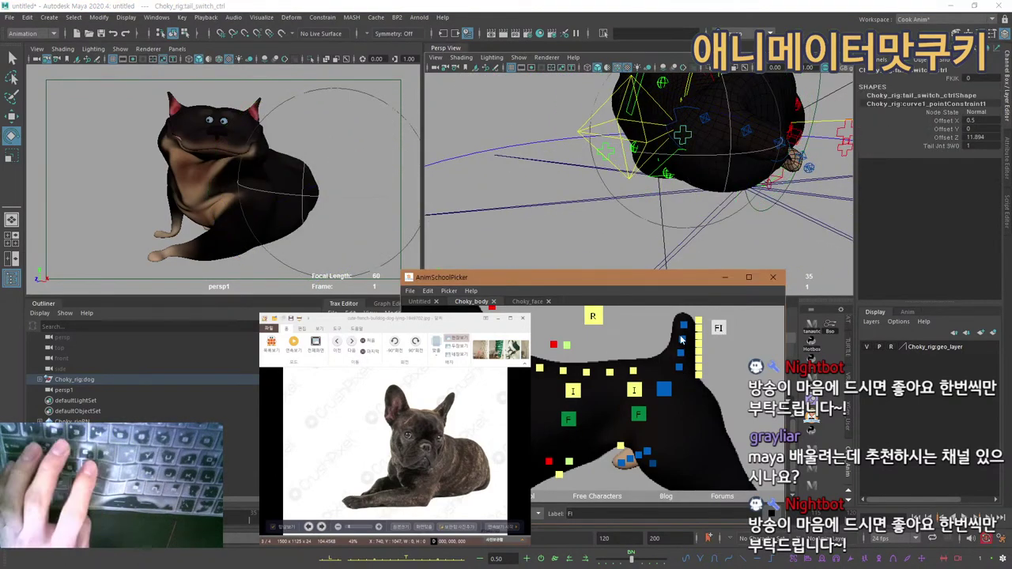
middle_drag(680, 337, 670, 372)
click(669, 401)
drag(772, 192, 697, 196)
drag(675, 188, 680, 182)
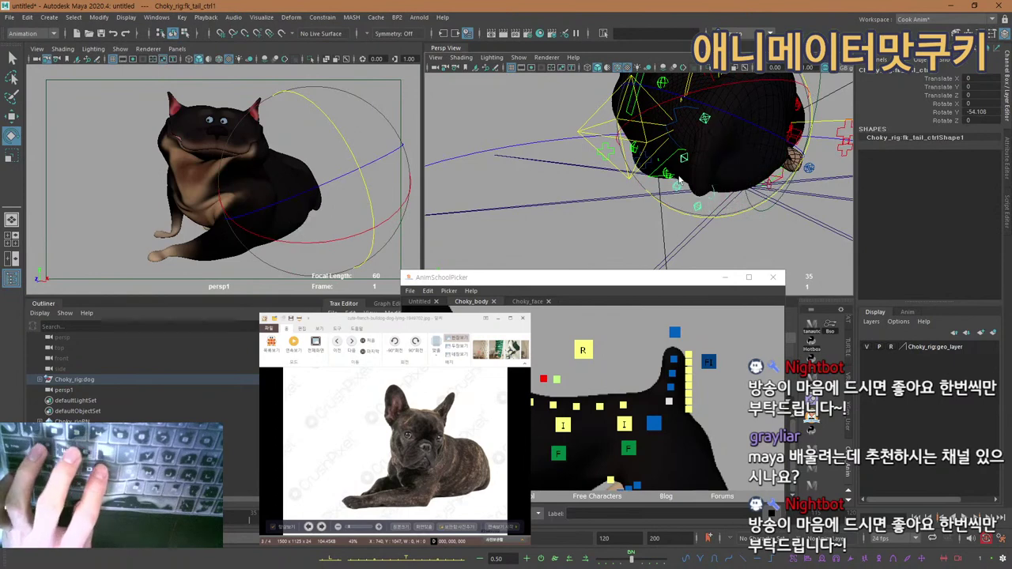
key(q)
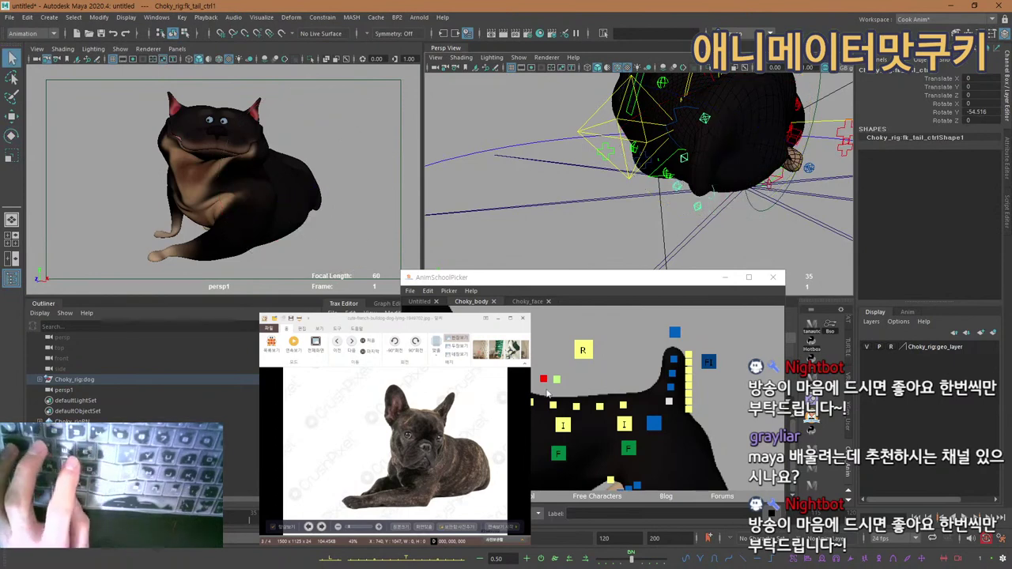
Move both front paw IK controls together along the X axis, toward the dog's hind end in the camera view.
alt+middle_drag(553, 400, 653, 328)
scroll(628, 440, down, 2)
click(612, 435)
shift+click(706, 435)
key(w)
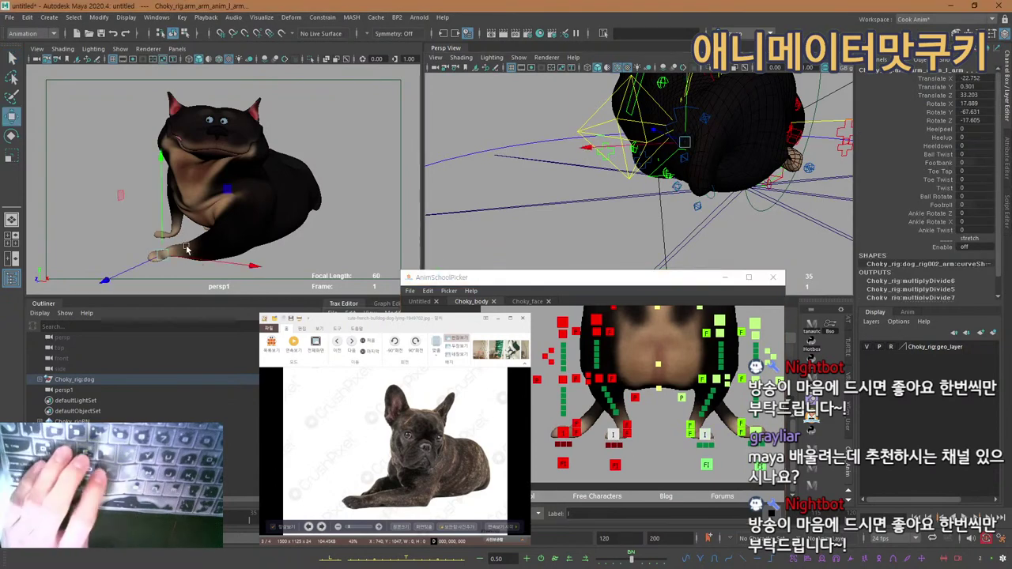
drag(198, 261, 227, 265)
Move the left front leg's pole vector control to about -9.149 in Translate X and 17.662 in Translate Z.
alt+drag(801, 221, 654, 285)
click(684, 397)
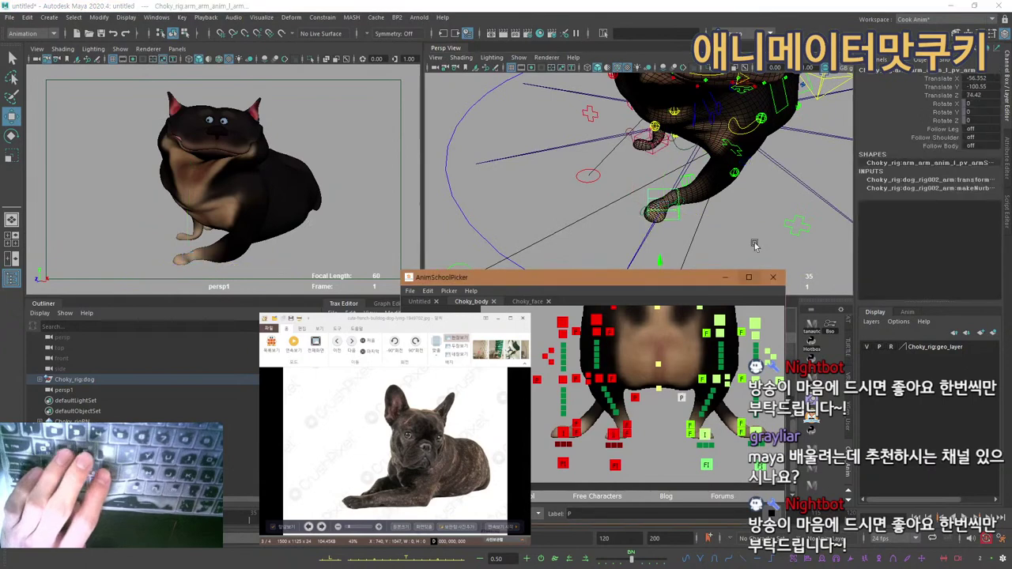
alt+right_drag(763, 178, 611, 186)
alt+drag(653, 228, 668, 205)
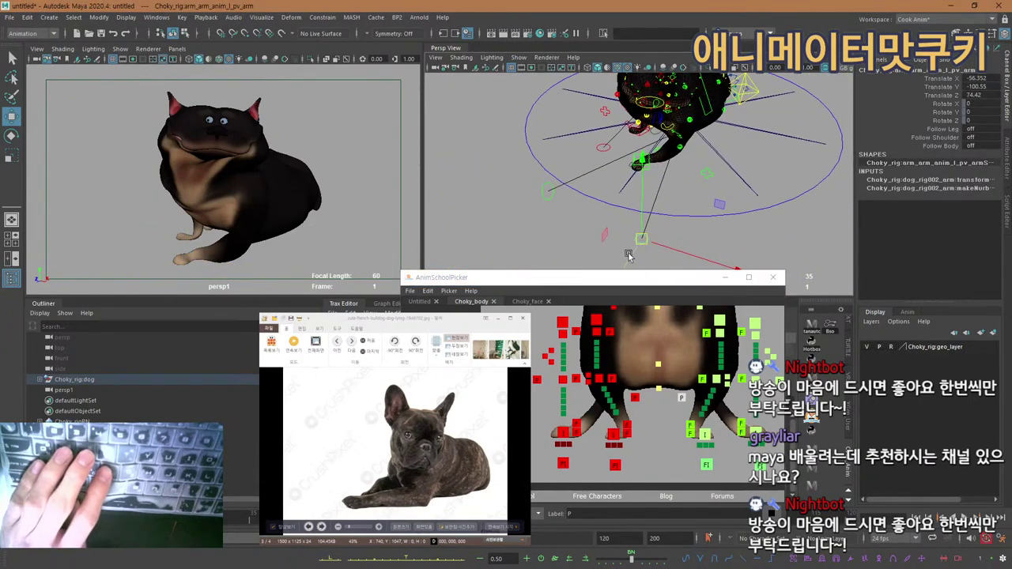
drag(628, 255, 787, 250)
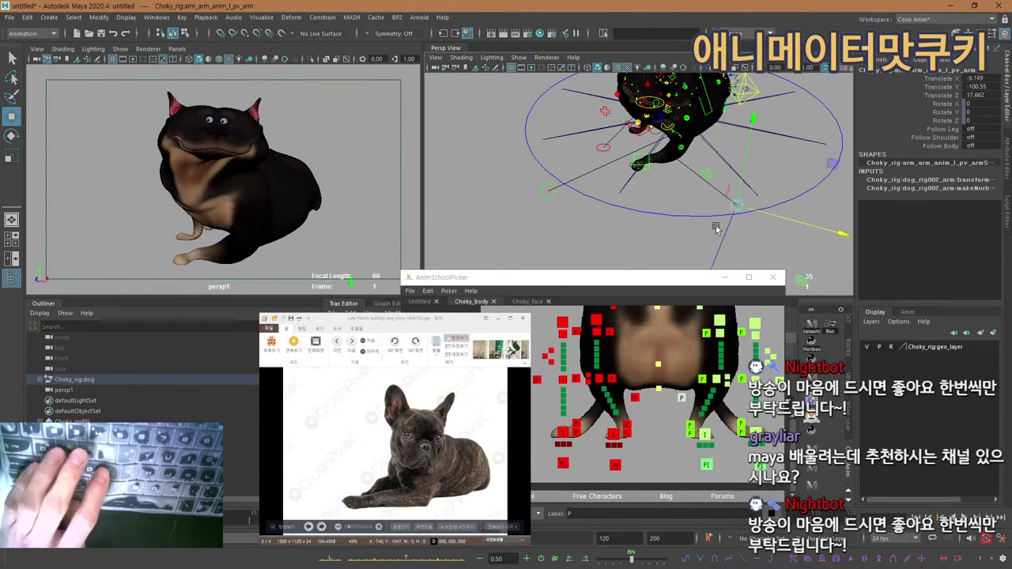
Move the left front leg's pole vector control to about 1.31 in Translate X and -48.656 in Translate Y.
alt+drag(716, 227, 693, 194)
alt+middle_drag(694, 195, 685, 210)
drag(731, 192, 733, 154)
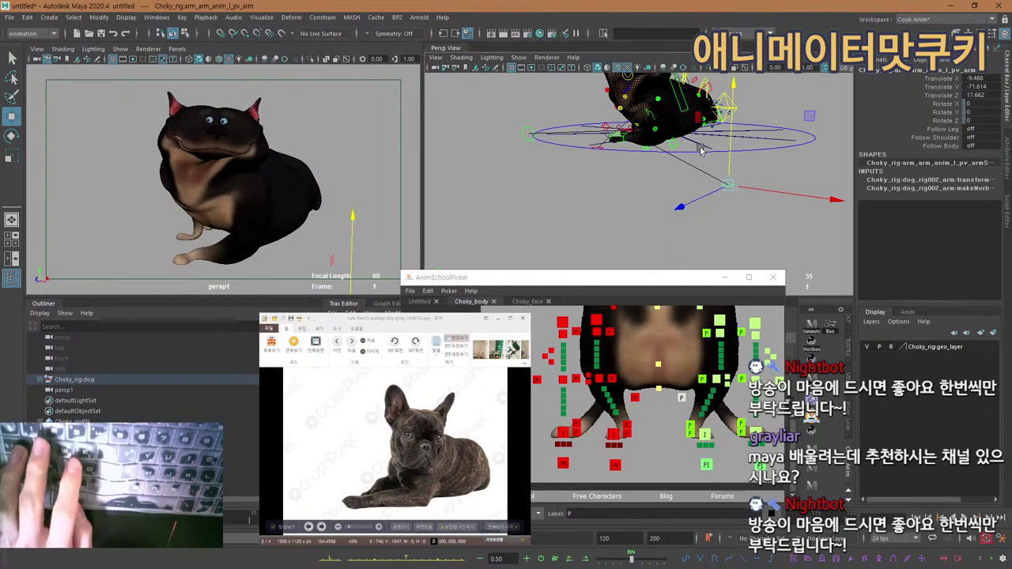
alt+drag(650, 153, 733, 182)
key(q)
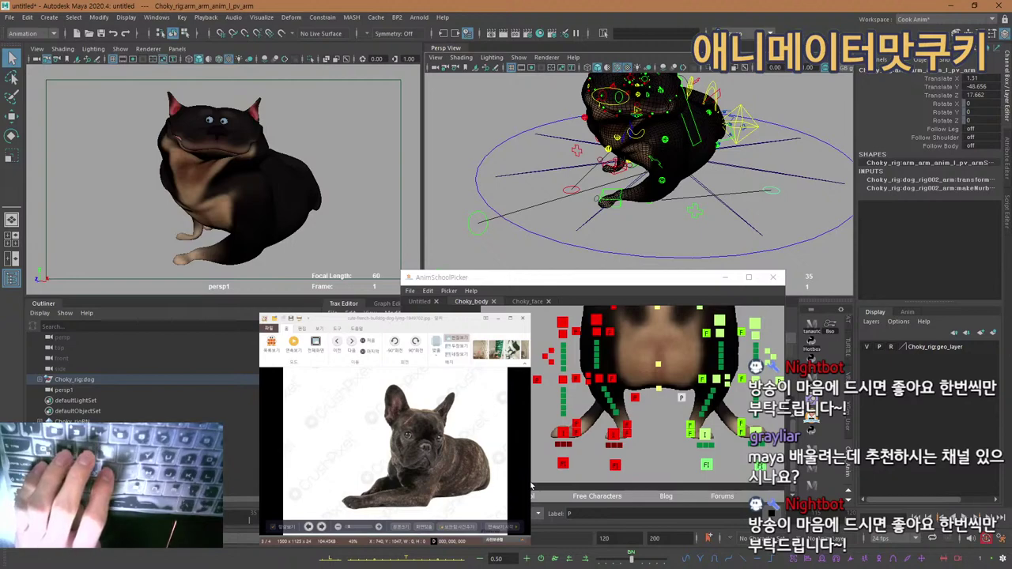
alt+drag(592, 236, 681, 269)
Move the left front leg's stretchy elbow control to about -0.163 in Translate X, 0.788 in Translate Y and -0.333 in Translate Z.
click(706, 406)
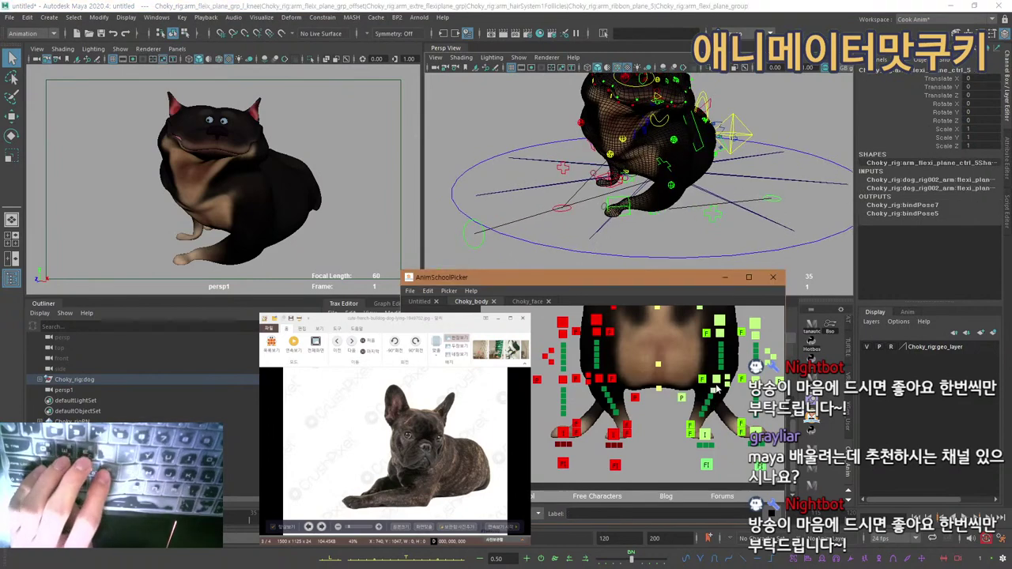
click(726, 380)
key(w)
drag(674, 202, 644, 204)
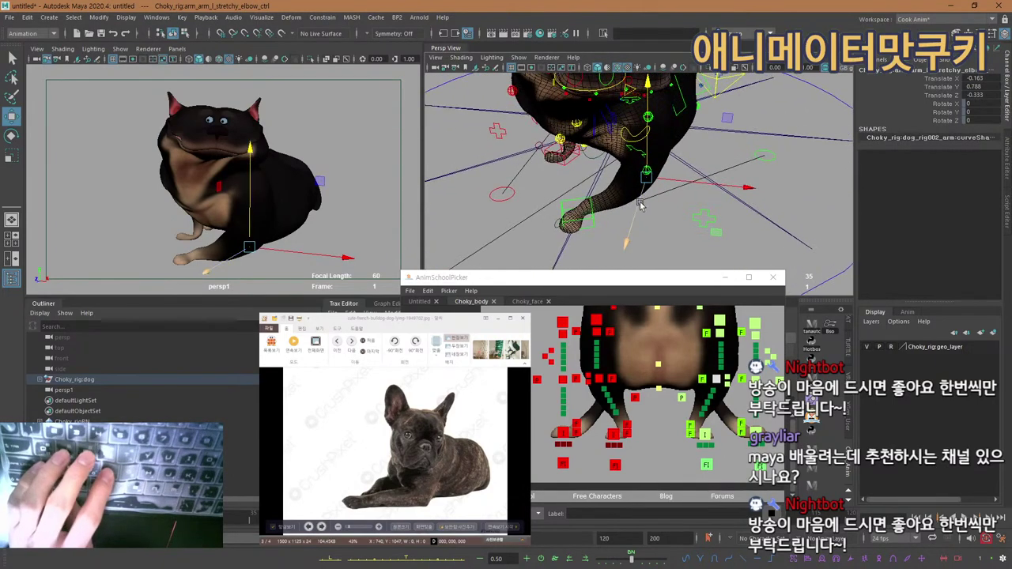
key(e)
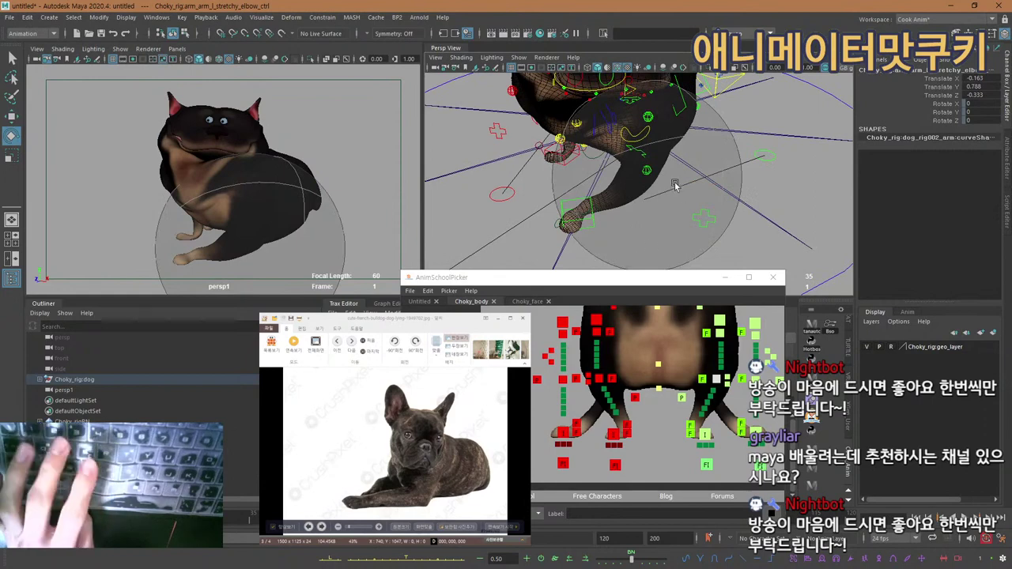
alt+drag(682, 172, 655, 175)
key(w)
Rotate the left front leg's bend control arm_flexi_plane_ctrl_3 to about 12.882 in Rotate Z.
middle_drag(713, 403, 673, 387)
click(665, 387)
mouse_move(615, 195)
alt+mouse_down()
mouse_move(612, 160)
mouse_move(623, 191)
mouse_move(532, 235)
alt+mouse_up()
key(ctrl+z)
key(e)
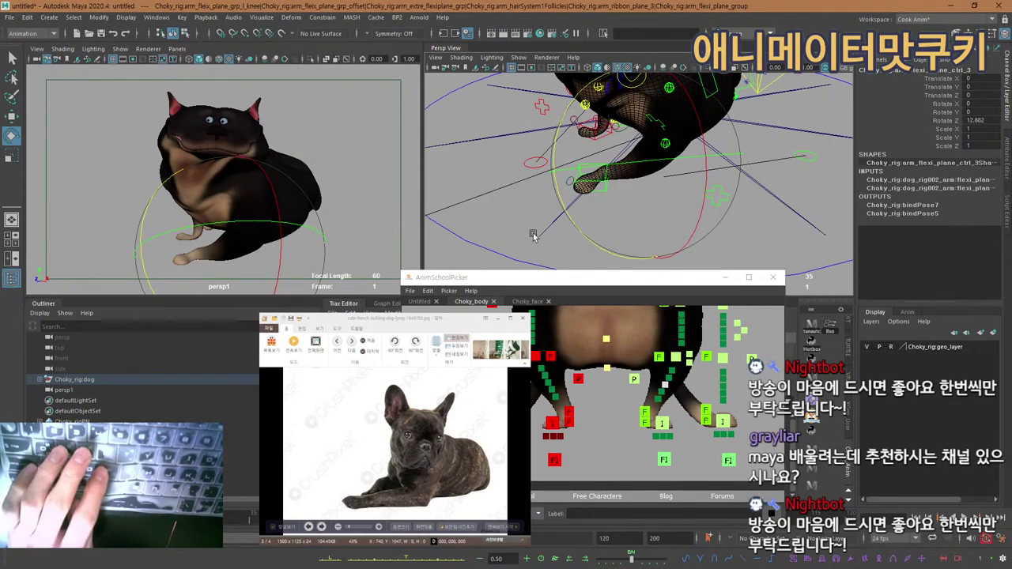
key(w)
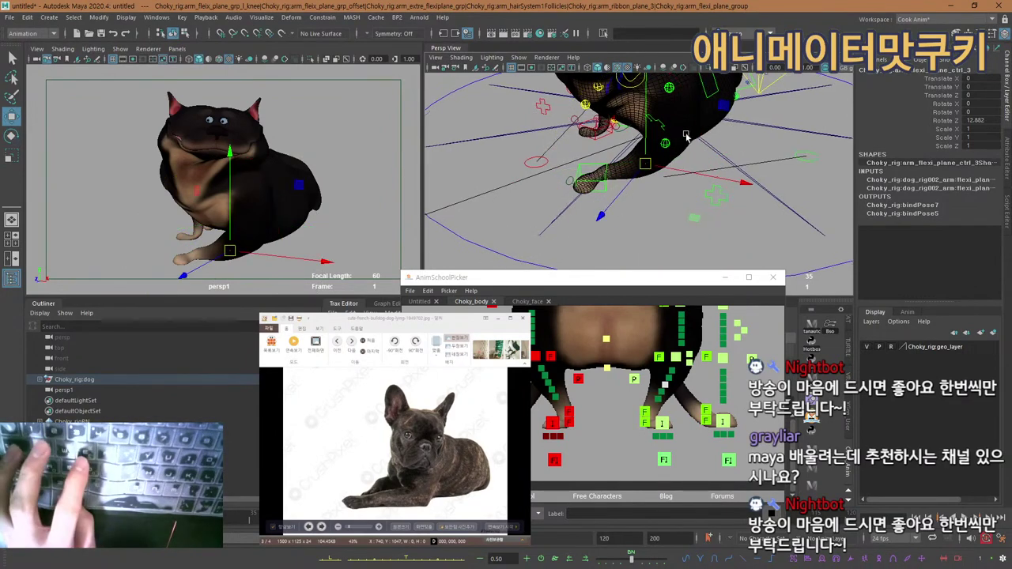
alt+drag(687, 135, 821, 117)
Turn the right front paw IK control inward to about -42.071 in Rotate Y and move it to about -1.141 in Translate X.
alt+middle_drag(581, 396, 641, 383)
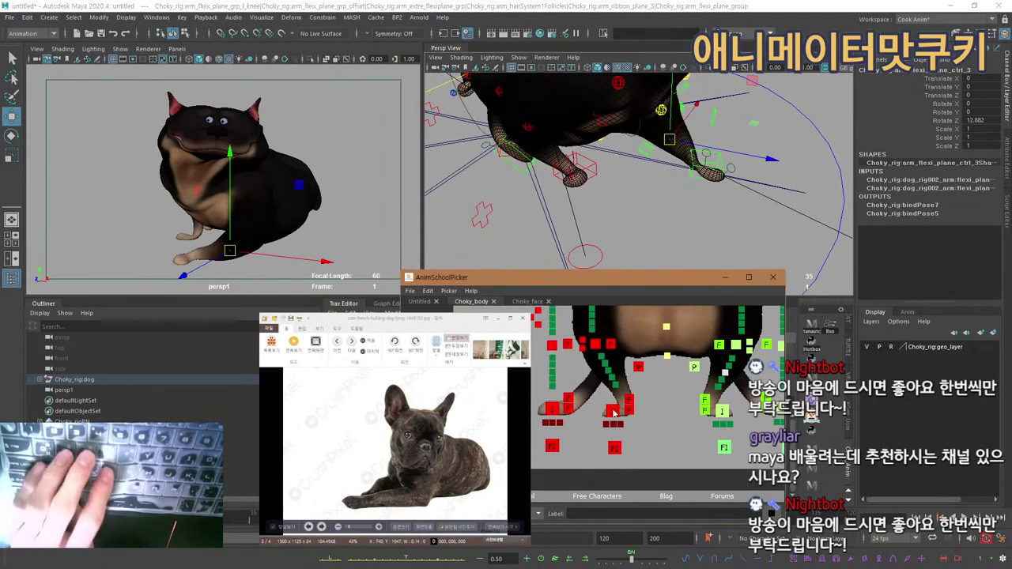
click(613, 411)
key(e)
click(636, 248)
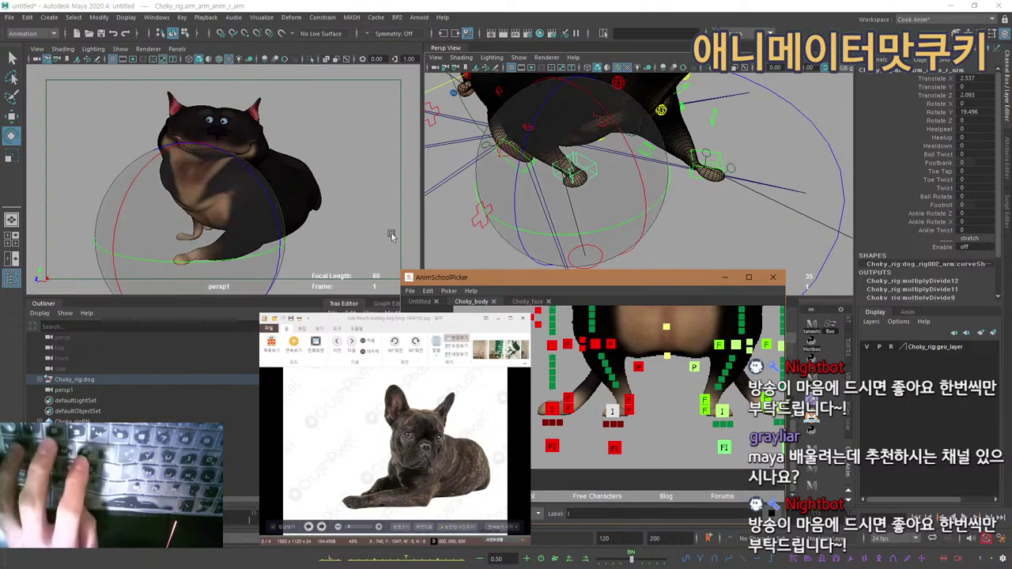
click(209, 258)
drag(221, 264, 283, 255)
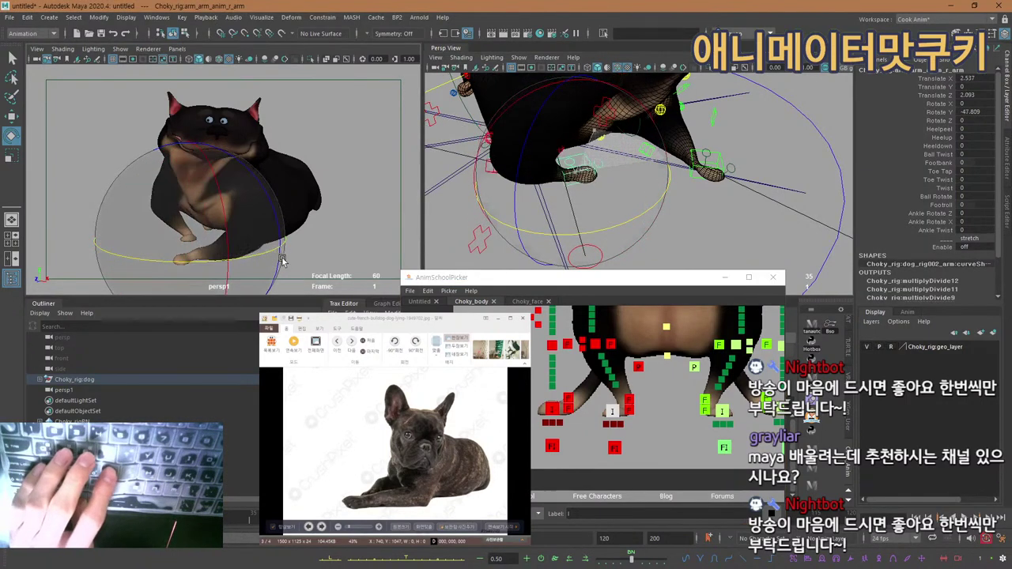
key(w)
drag(226, 241, 195, 262)
key(e)
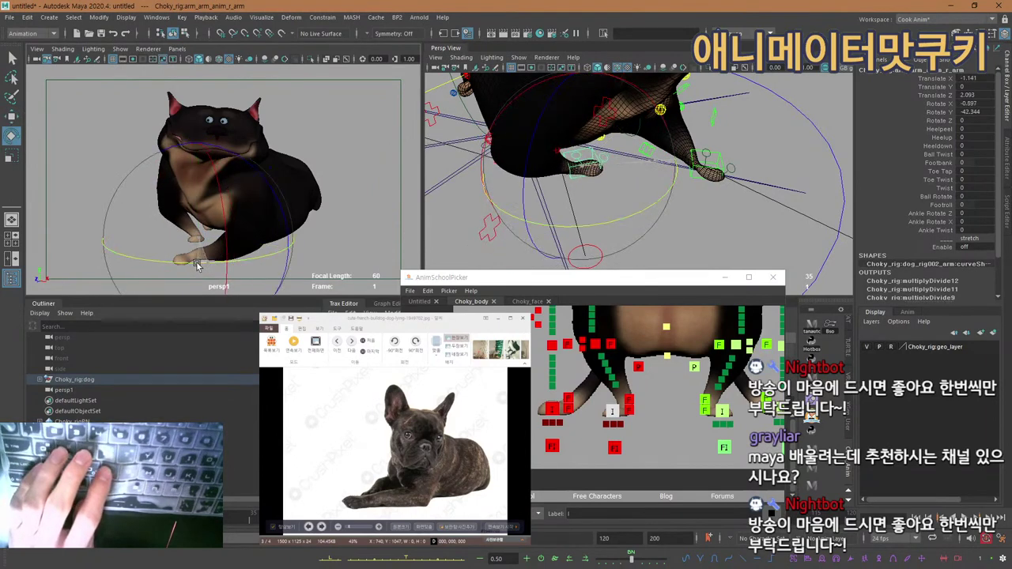
key(q)
Move the right front leg's pole vector control to about -45.044 in Translate X, -0.405 in Translate Y and 25.856 in Translate Z.
alt+middle_drag(608, 356, 621, 393)
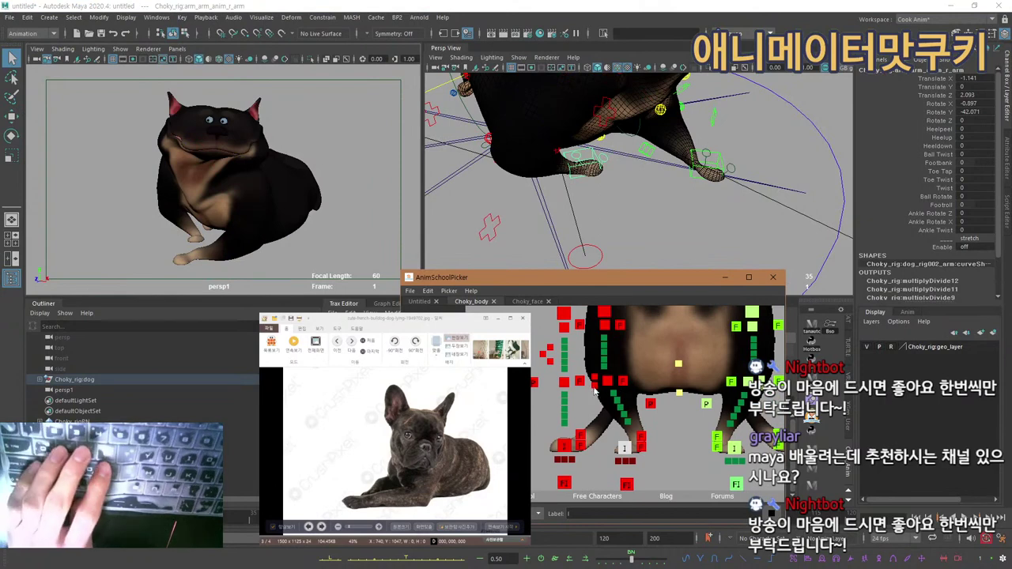
click(649, 404)
key(w)
drag(150, 145, 224, 182)
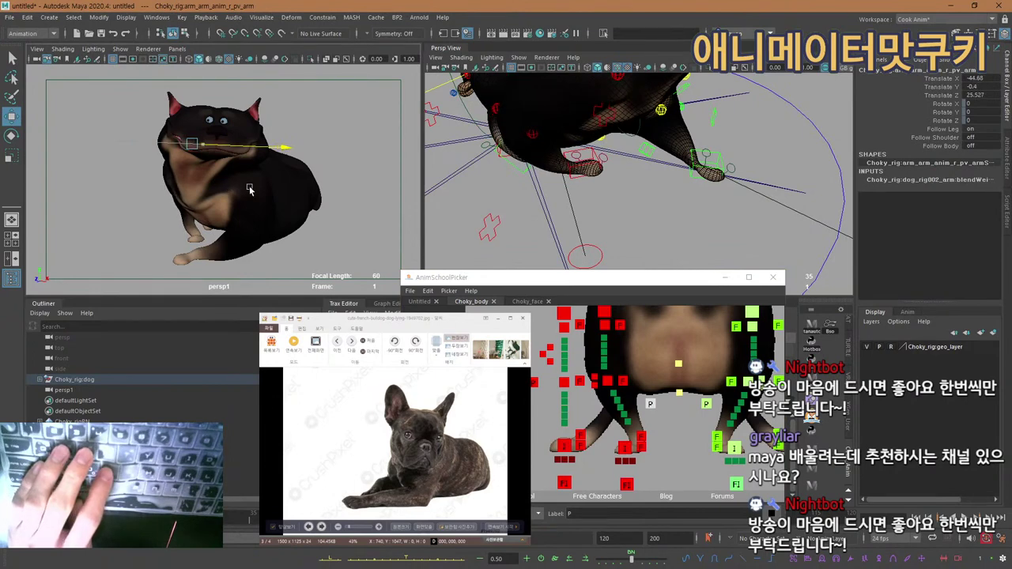
alt+drag(576, 179, 578, 183)
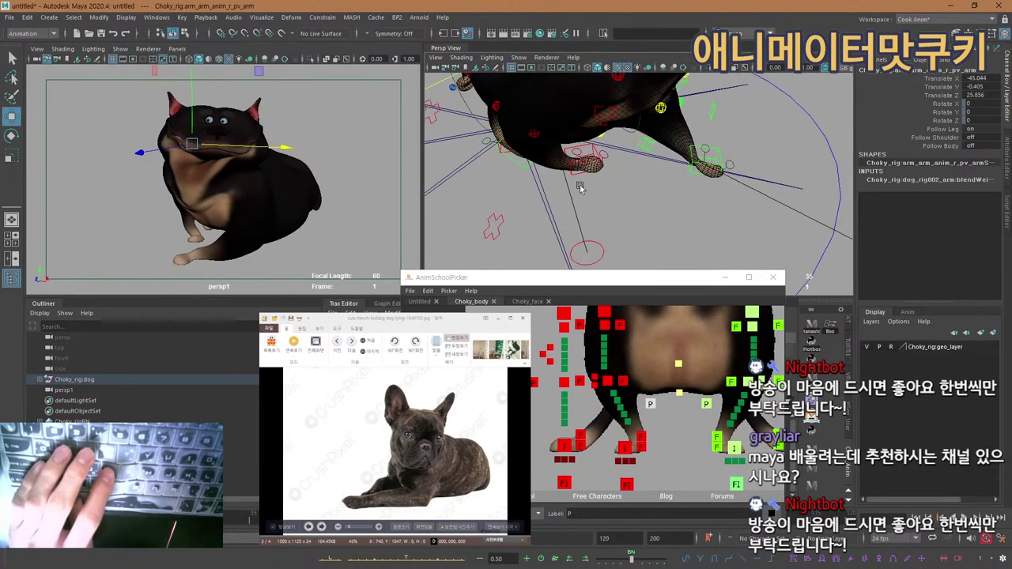
Rotate the right front paw's heel peel control arm_heelpeel_ctrl to about 16.718 in Rotate Y and 3.04 in Rotate Z.
click(623, 452)
key(e)
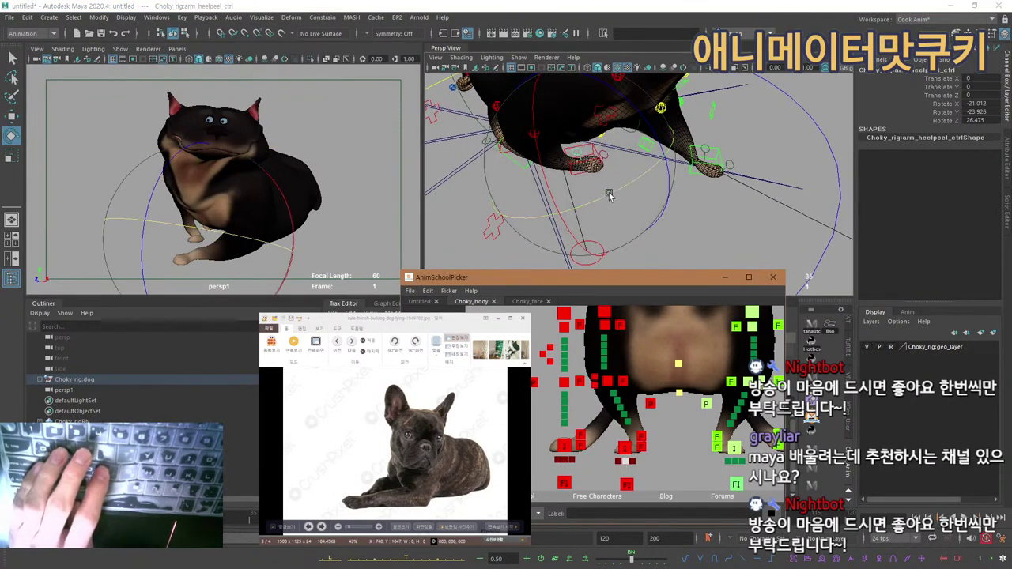
drag(609, 195, 639, 153)
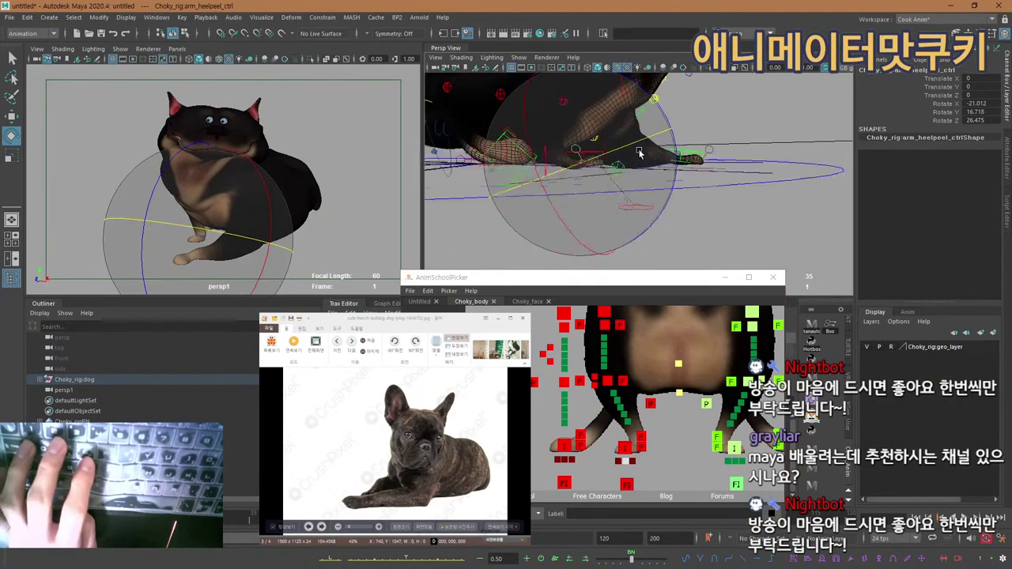
alt+right_drag(638, 152, 714, 176)
alt+drag(713, 176, 650, 233)
alt+drag(616, 159, 591, 150)
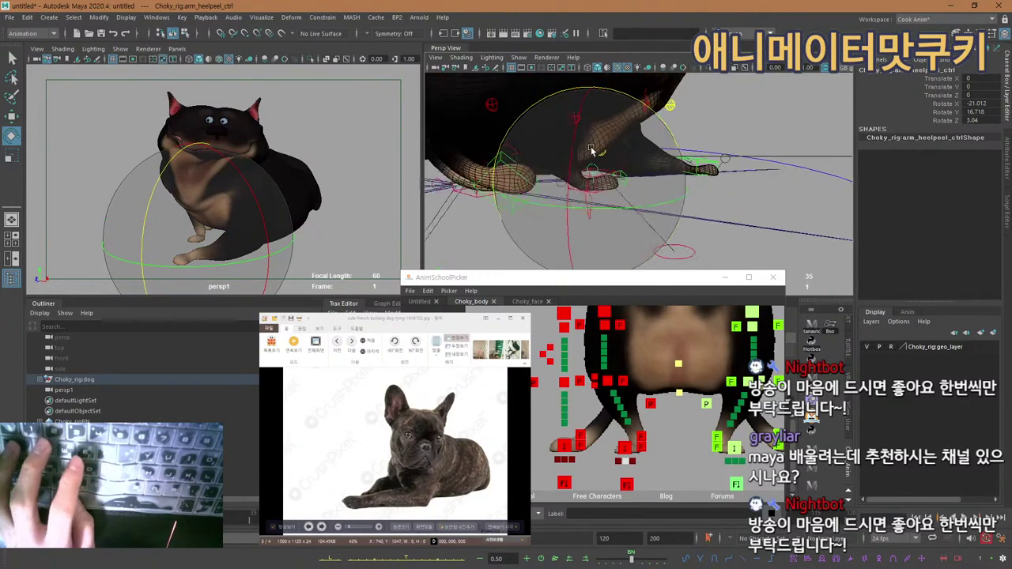
key(q)
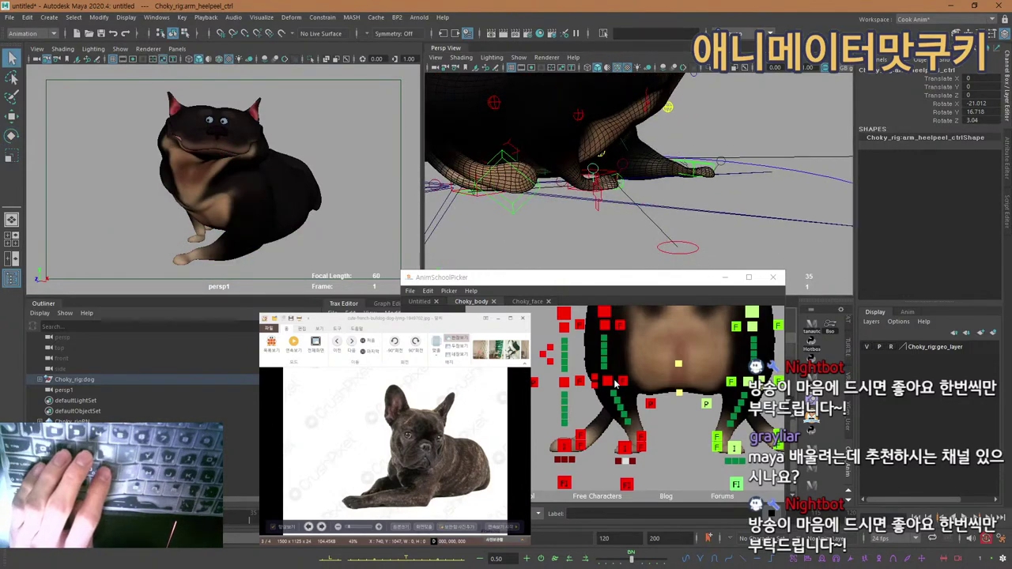
Move the right front leg's stretchy elbow control to about 0.213 in Translate X, -0.242 in Translate Y and 0.082 in Translate Z.
click(607, 383)
key(w)
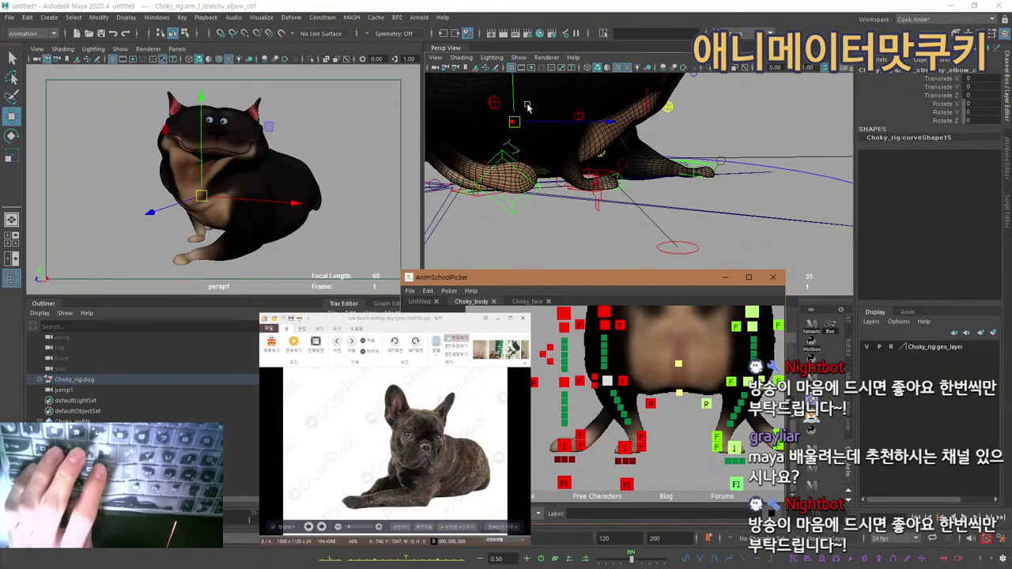
click(512, 115)
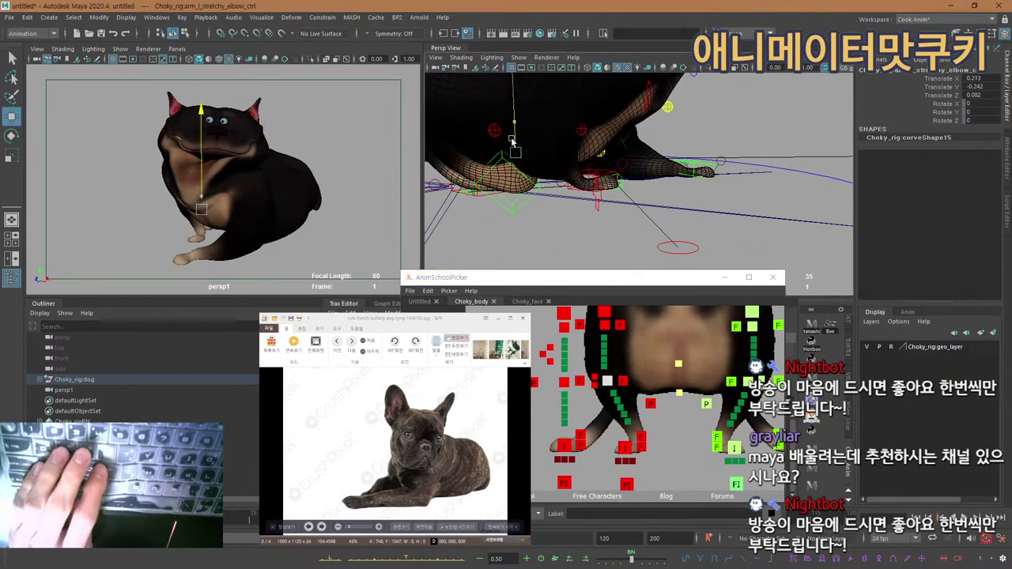
Move the arm_l_stretchy_elbow_ctrl control to about X 0.327, Y -0.431, Z 0.381 to reshape the bent front leg.
alt+drag(561, 151, 524, 122)
alt+drag(536, 133, 602, 141)
alt+drag(602, 138, 589, 147)
drag(586, 142, 590, 141)
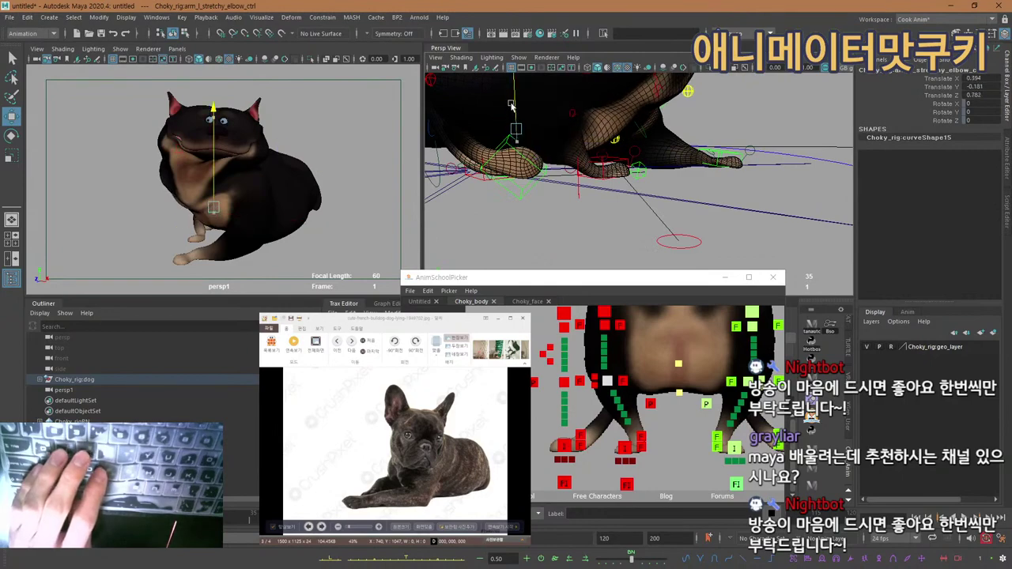
alt+drag(512, 106, 665, 226)
key(e)
key(q)
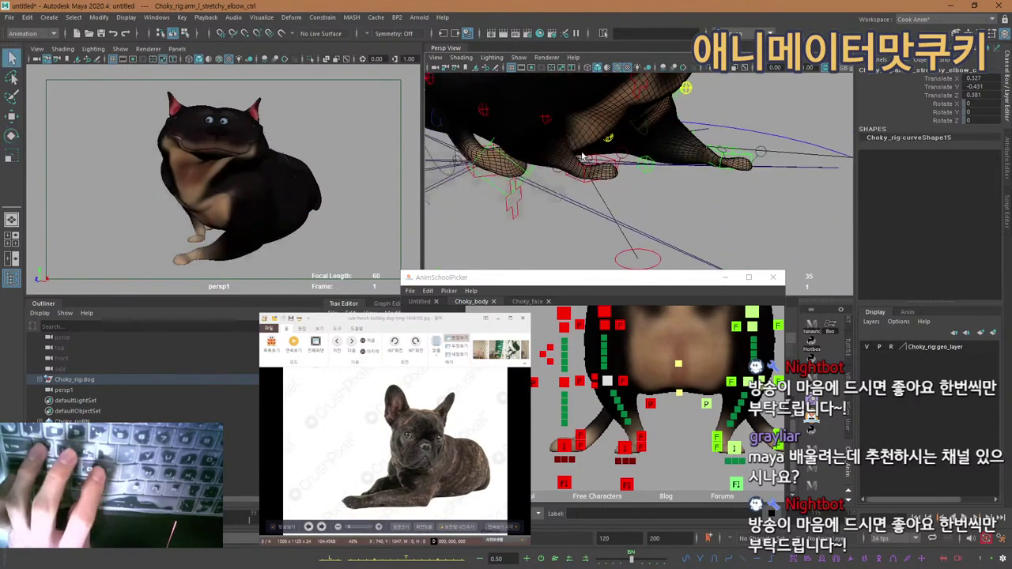
Rotate the right front paw's heel-peel control to about 15.5 degrees in Y.
click(590, 159)
key(e)
drag(678, 136, 656, 133)
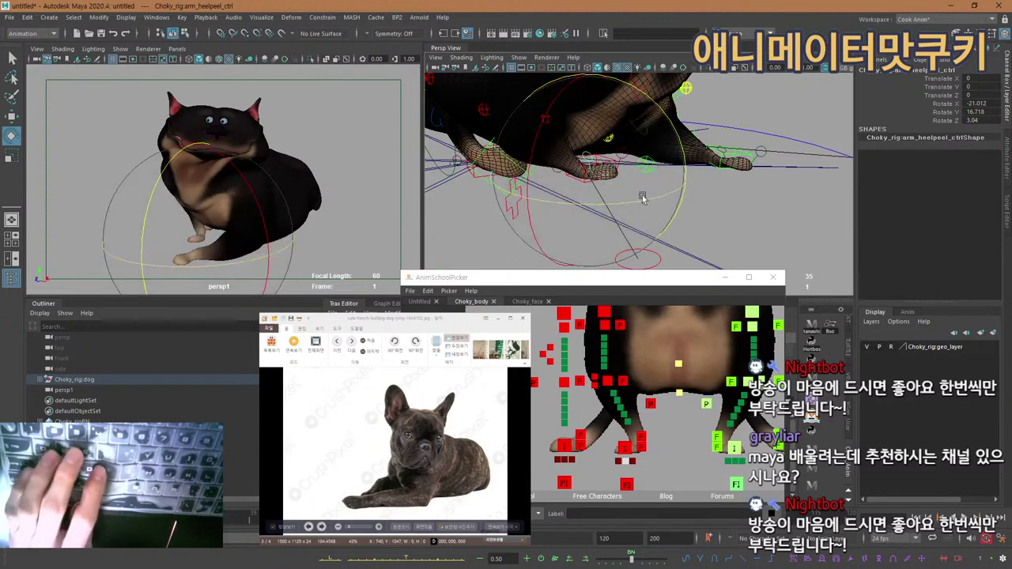
alt+drag(643, 198, 547, 215)
drag(638, 225, 576, 162)
key(ctrl+z)
key(q)
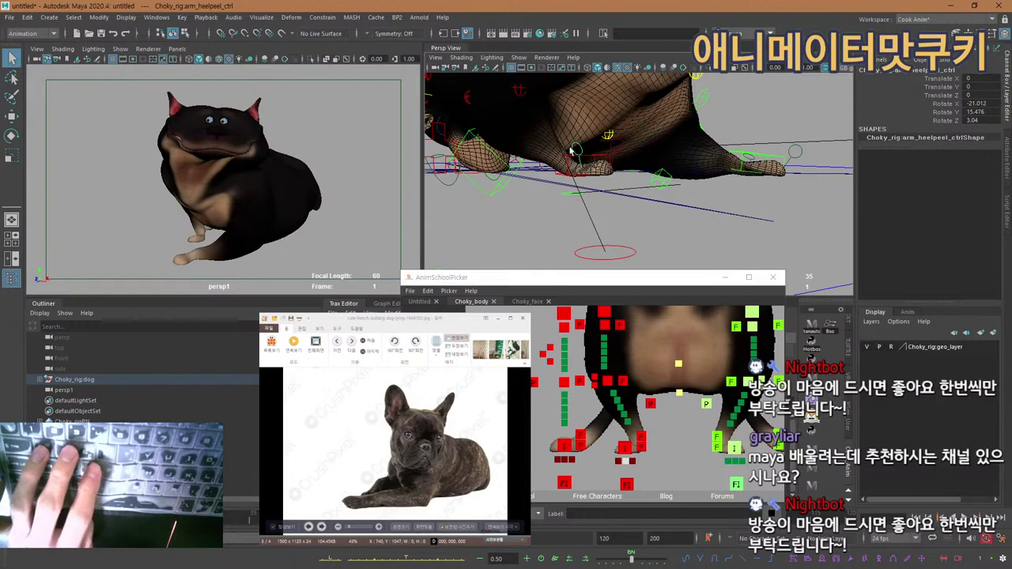
alt+drag(577, 150, 591, 157)
key(e)
drag(660, 145, 660, 164)
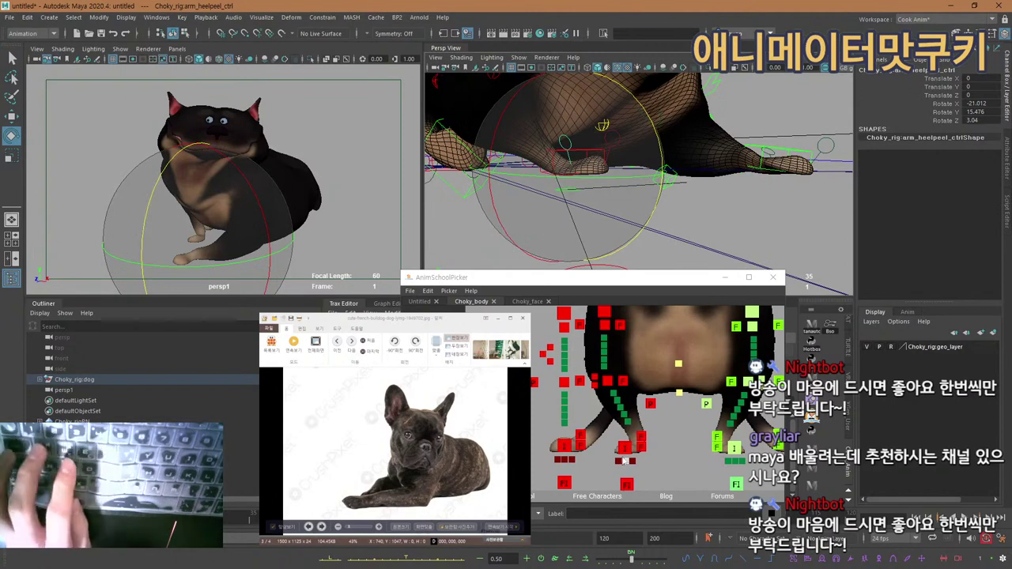
Turn on the stretch Enable attribute of the right front leg's IK control.
click(641, 448)
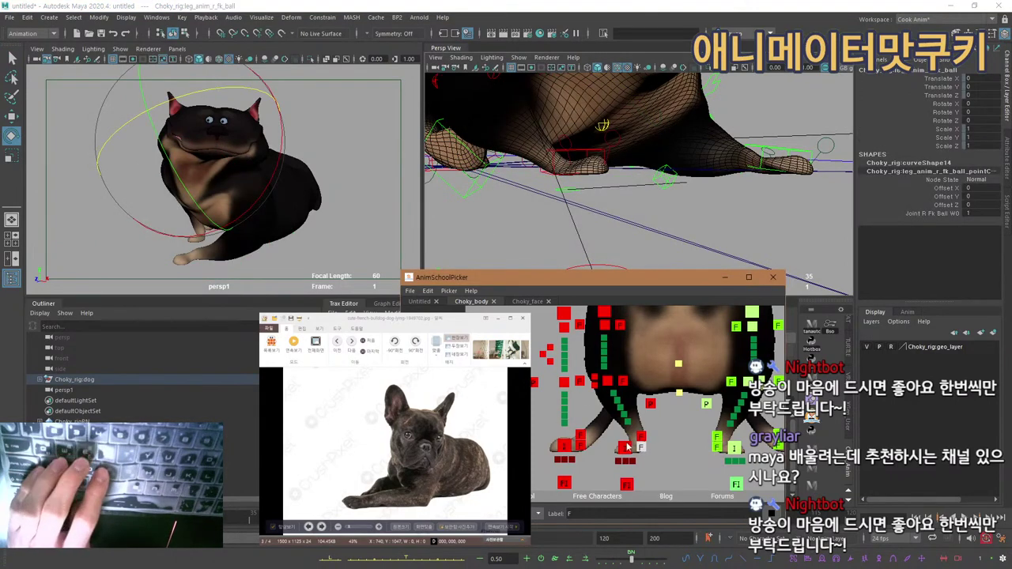
click(625, 447)
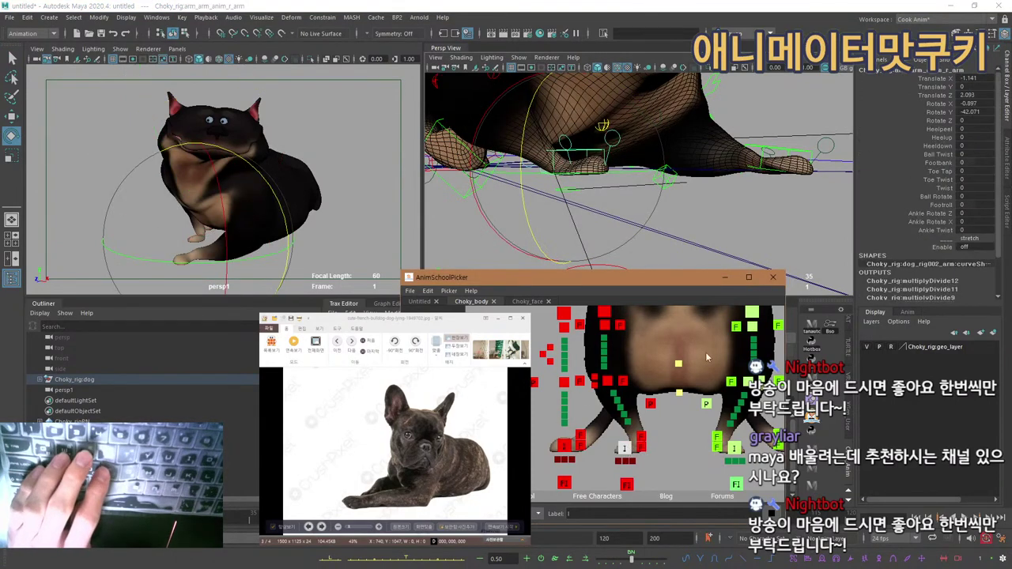
click(940, 246)
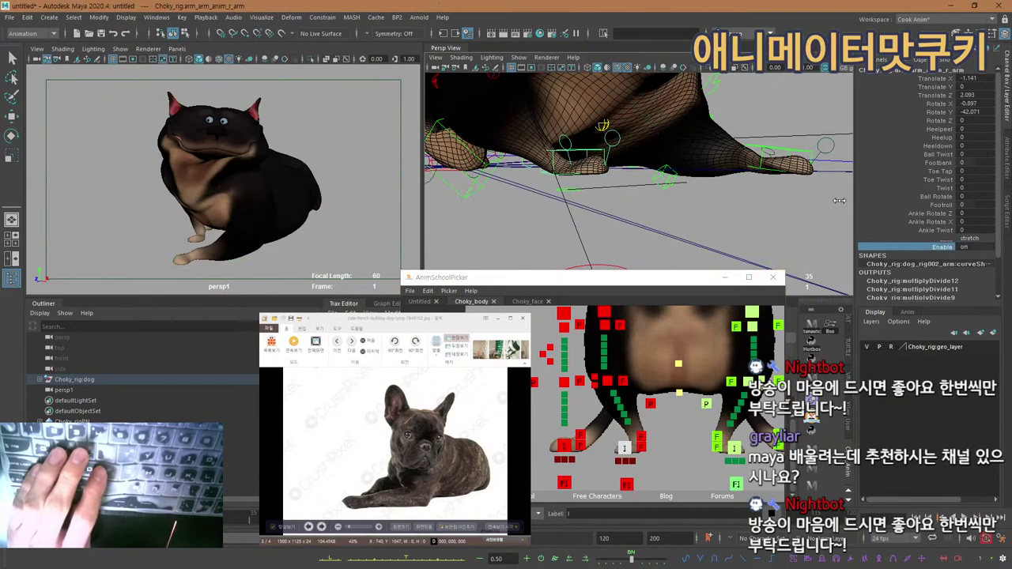
alt+drag(640, 180, 589, 228)
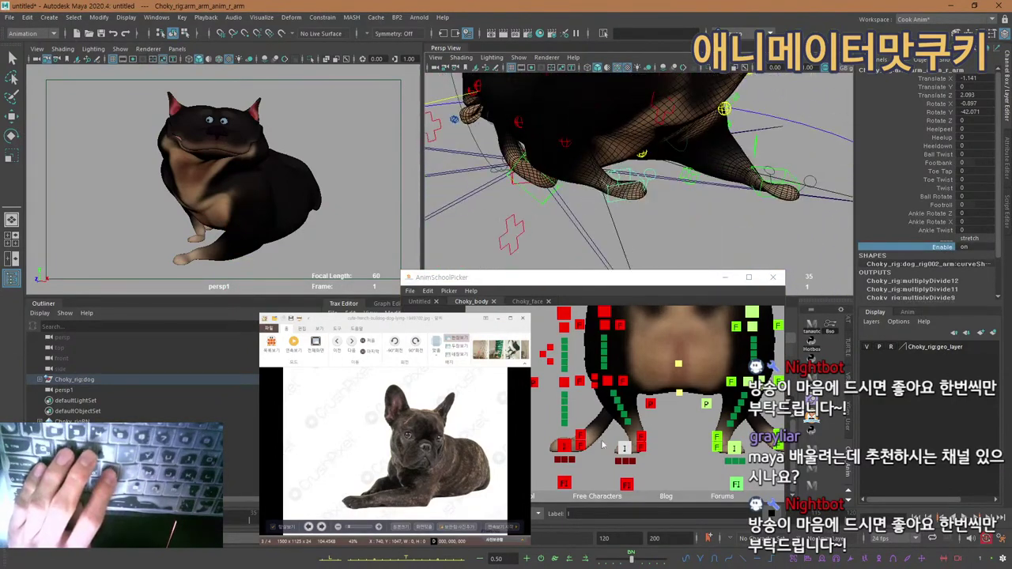
Try to raise the flexi-plane bend control on the right front leg, then undo the move and deselect it.
click(615, 182)
key(w)
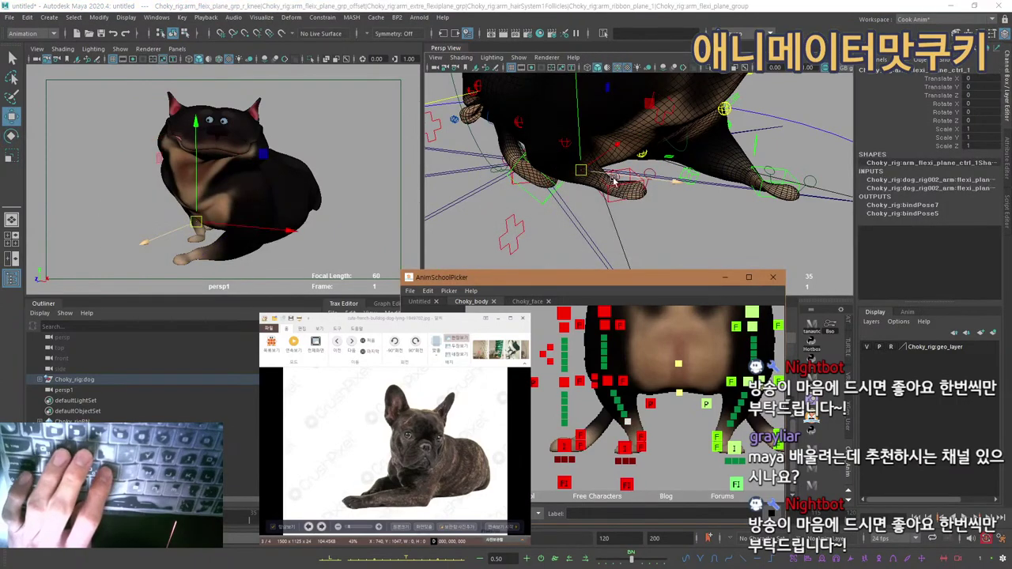
drag(579, 139, 582, 112)
key(ctrl+z)
alt+drag(588, 162, 586, 186)
key(q)
click(653, 225)
alt+drag(653, 214, 621, 175)
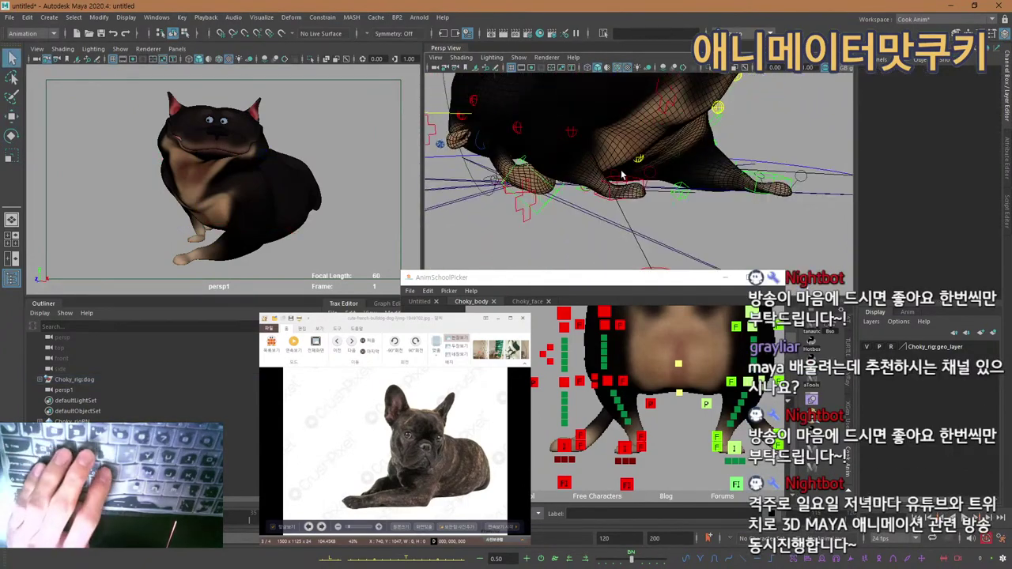
Try rotating the right front paw with its heel-peel, heel-down and heel-up controls.
click(617, 177)
key(e)
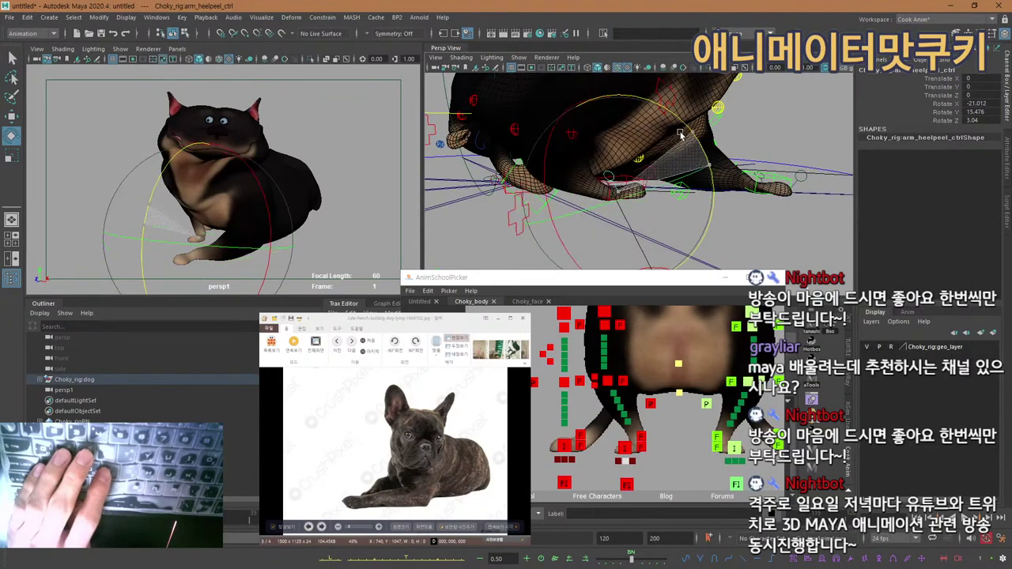
drag(697, 164, 679, 192)
click(633, 461)
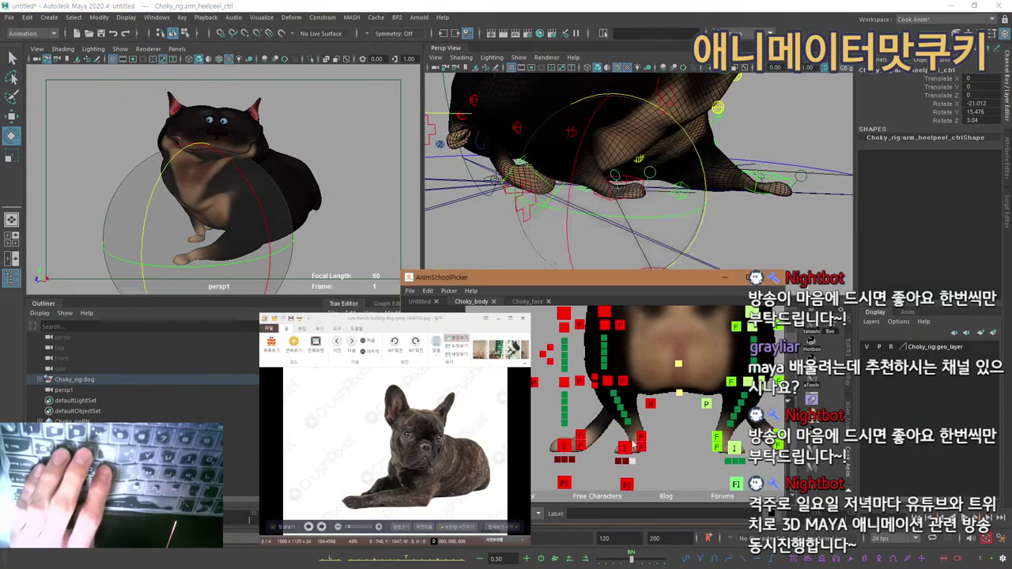
drag(702, 169, 686, 131)
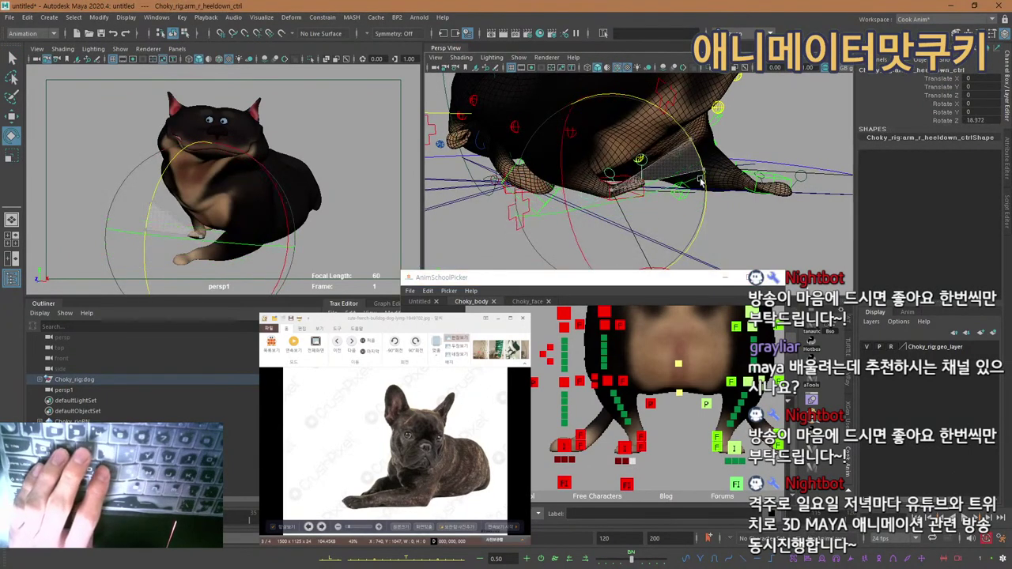
drag(700, 182, 671, 119)
click(621, 463)
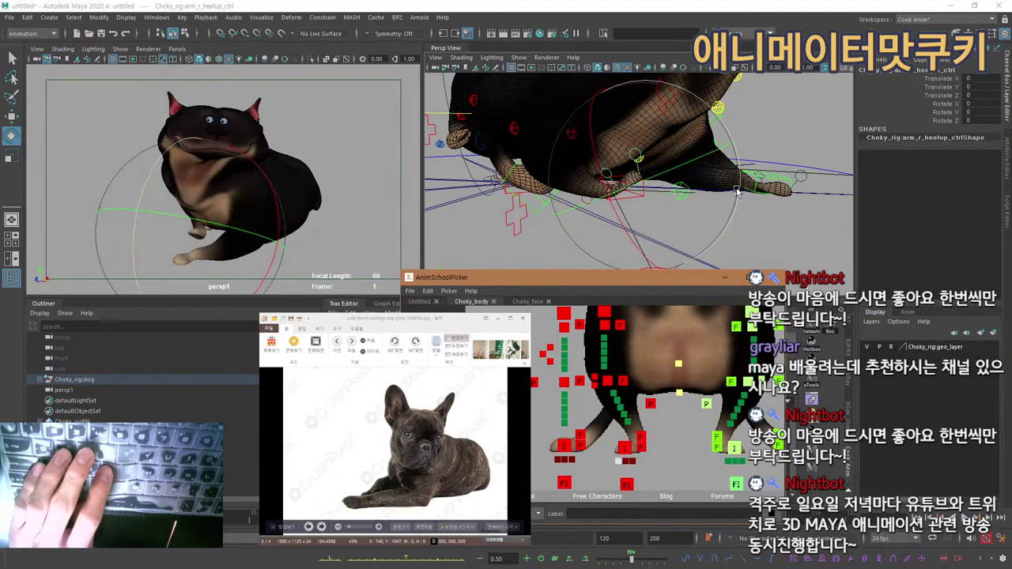
drag(737, 192, 685, 240)
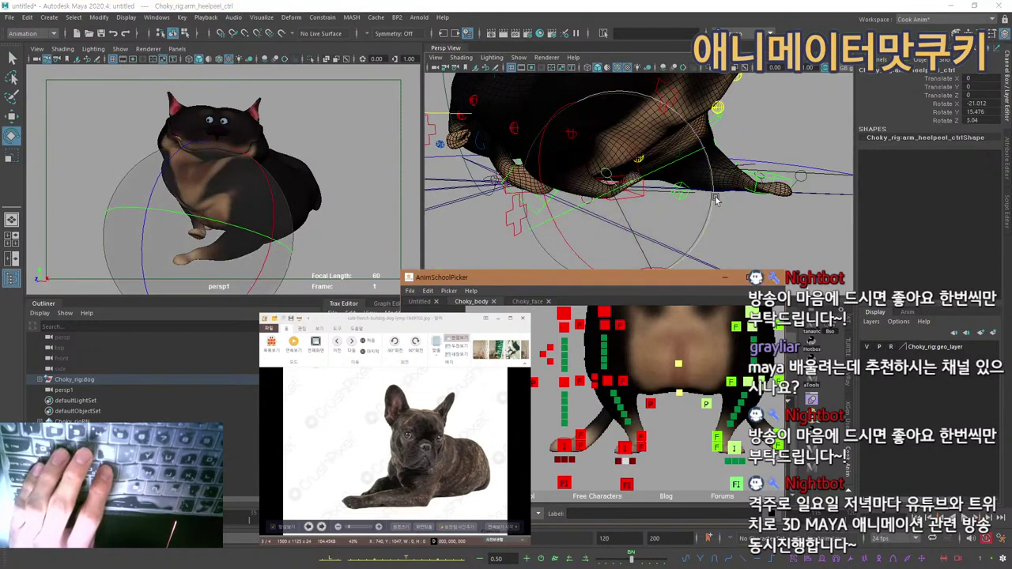
Test the right front paw's heel-down rotation and reset its Rotate Z to 0.
click(626, 462)
drag(702, 185, 708, 230)
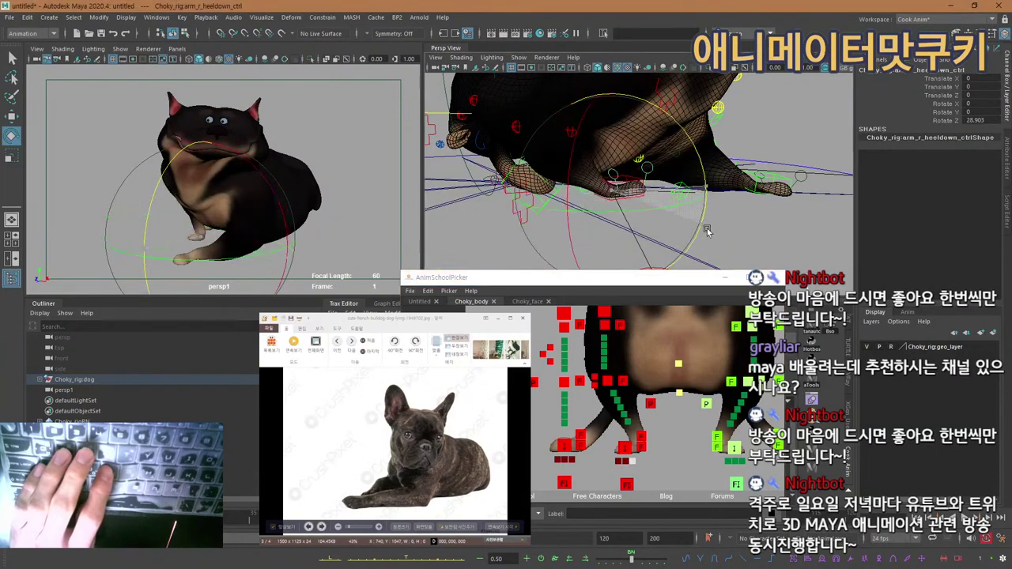
click(974, 120)
text(0)
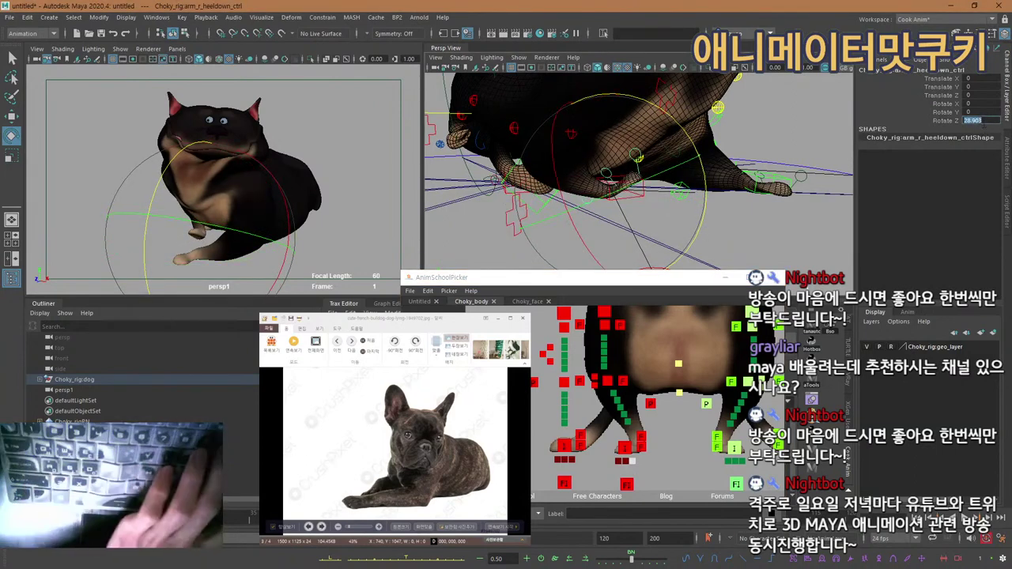
key(Return)
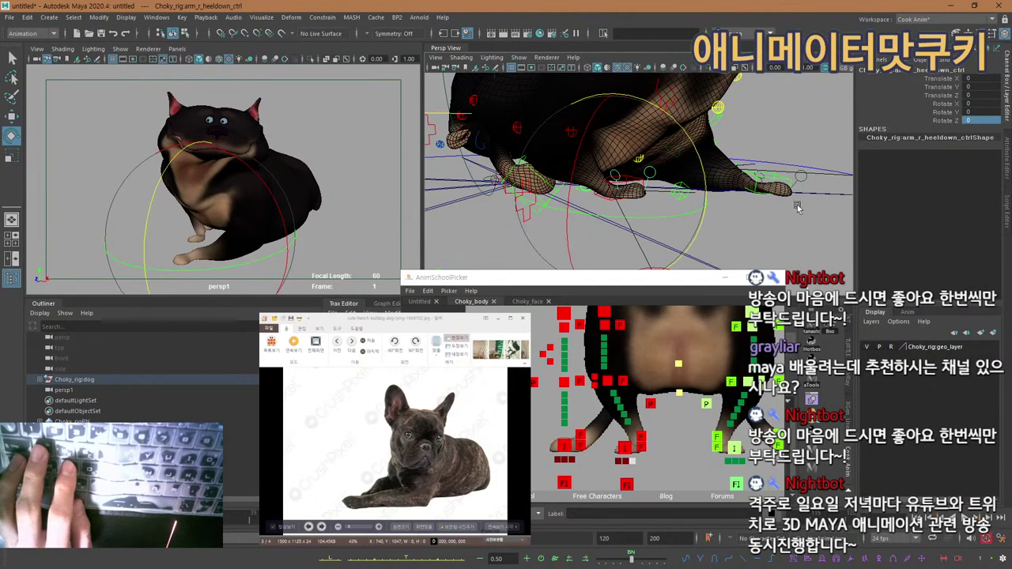
Move the right front leg's IK control to about 10.85 in Translate X.
alt+drag(797, 207, 615, 195)
click(629, 446)
key(w)
Position the right front leg's pole vector control at about X -78.9, Y -0.9, Z 56.4.
click(652, 404)
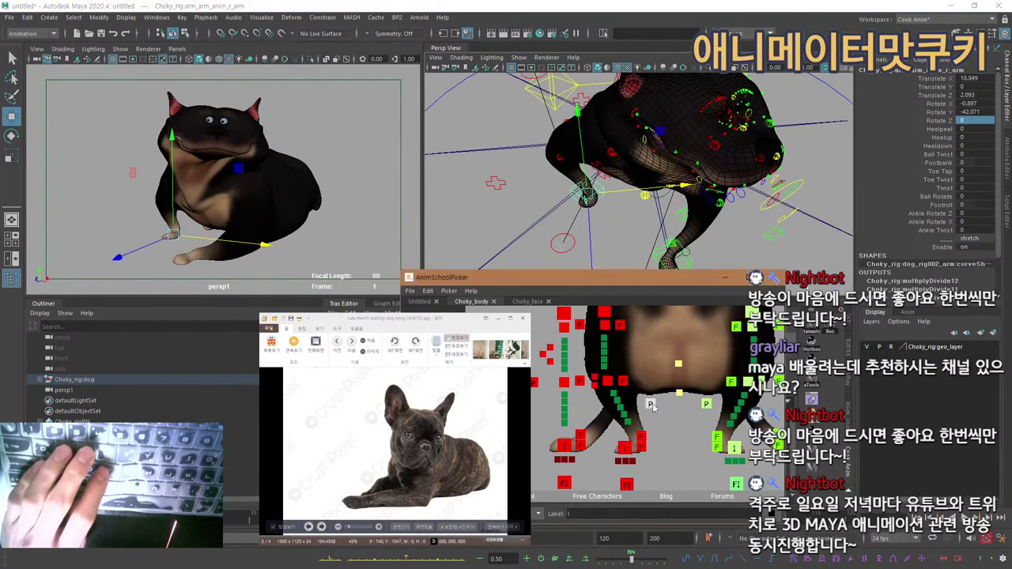
click(616, 143)
alt+drag(598, 128, 728, 171)
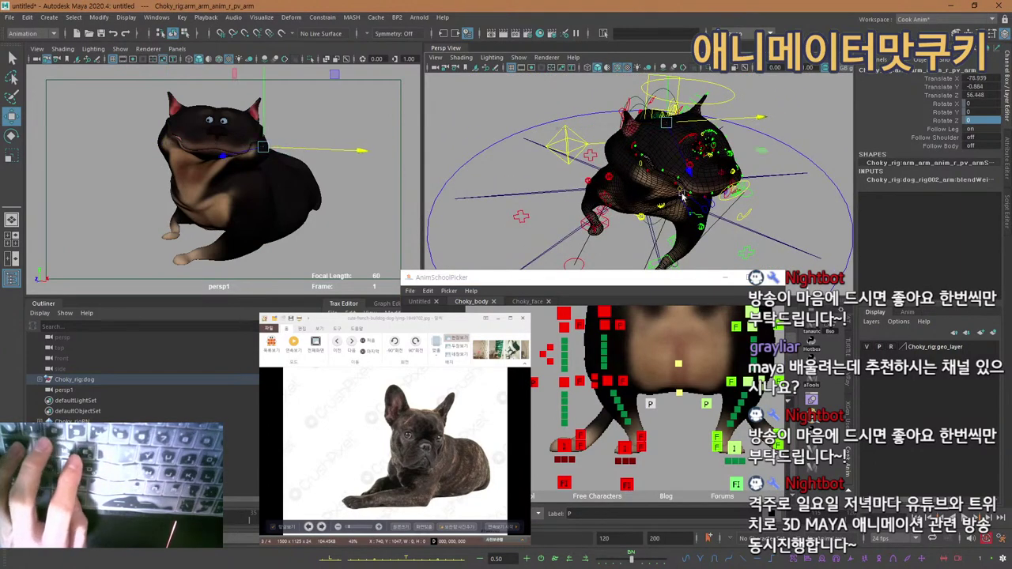
alt+drag(681, 196, 684, 175)
scroll(688, 227, up, 3)
Zero the right front paw's heel-peel rotations and rotate the control to about 55.2 in Y and 41.5 in Z.
click(626, 461)
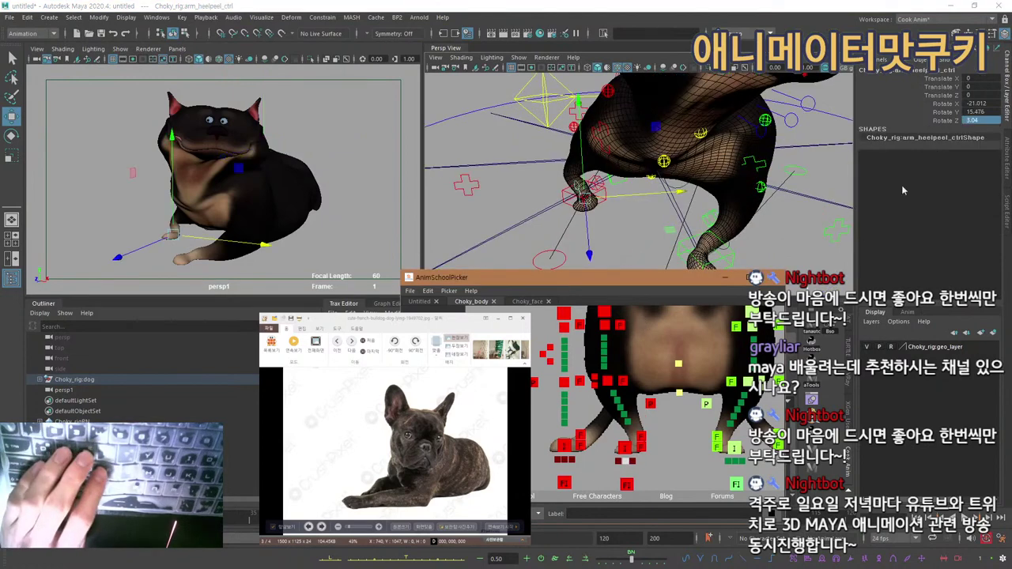
drag(972, 104, 971, 120)
text(0)
key(Return)
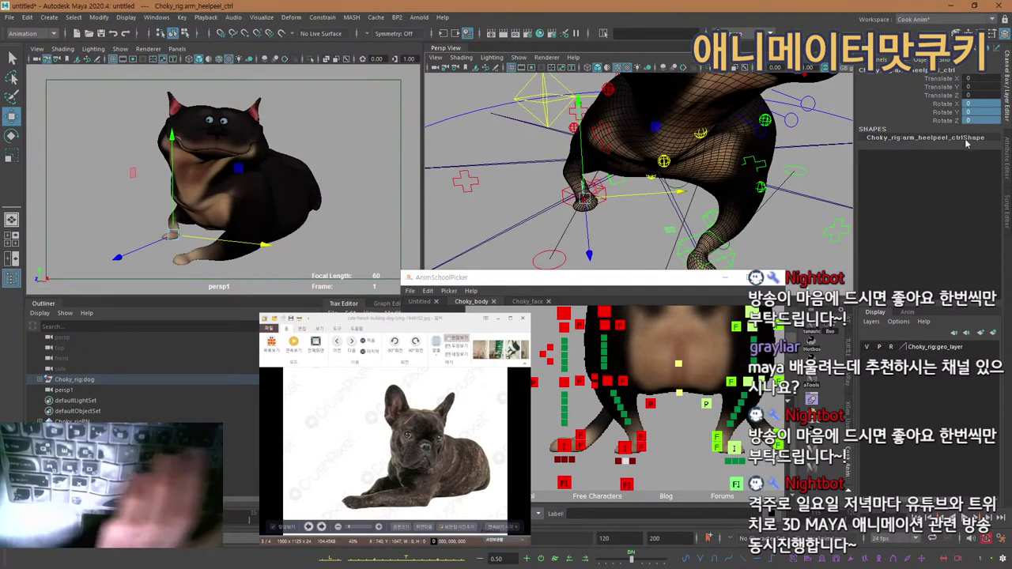
key(e)
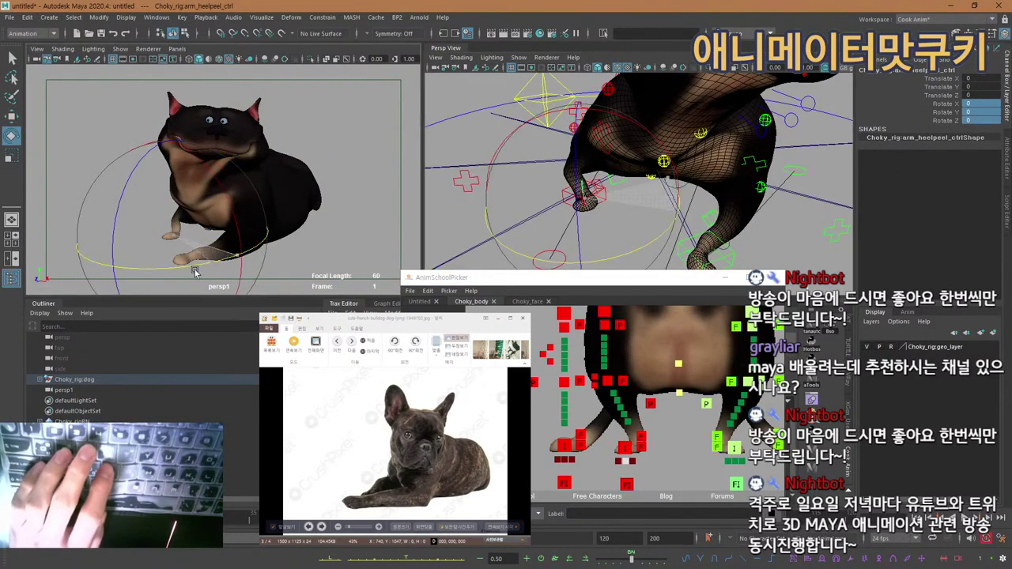
drag(196, 272, 136, 175)
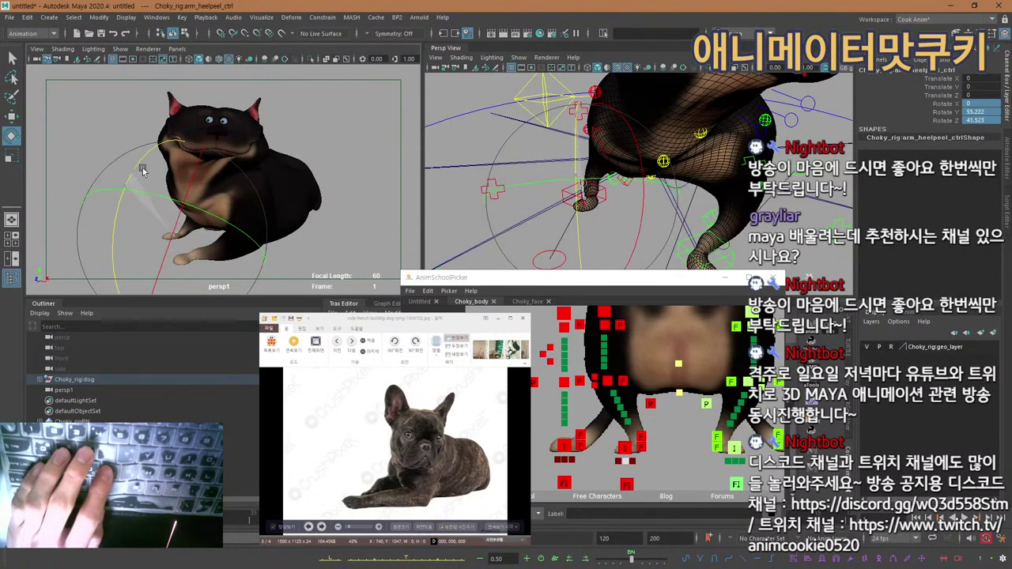
Move the arm_l_stretchy_elbow_ctrl control to about X 0.586, Y -0.533, Z 0.717.
alt+drag(623, 196, 728, 215)
click(621, 407)
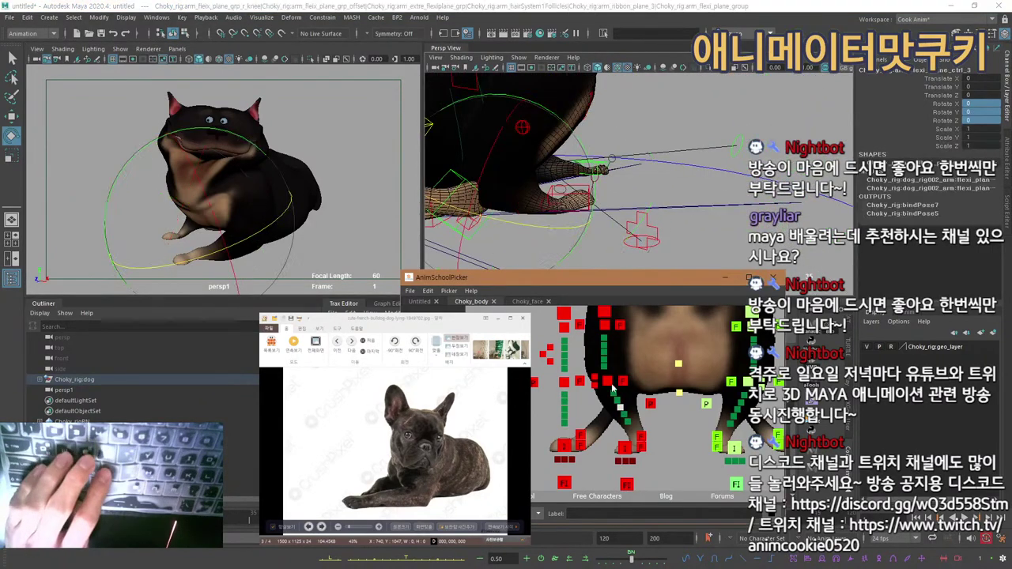
click(607, 381)
key(w)
alt+middle_drag(483, 132, 567, 161)
alt+drag(567, 160, 591, 194)
key(q)
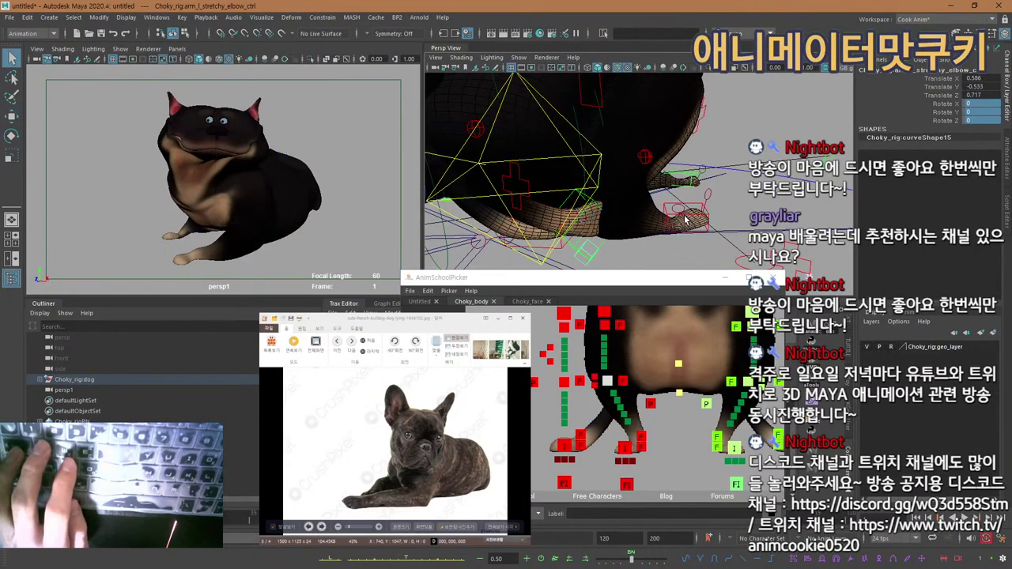
Move the right front leg's IK control outward to about 17.4 in Translate X.
click(652, 402)
key(w)
alt+right_drag(613, 184, 366, 150)
alt+drag(696, 102, 612, 161)
click(625, 449)
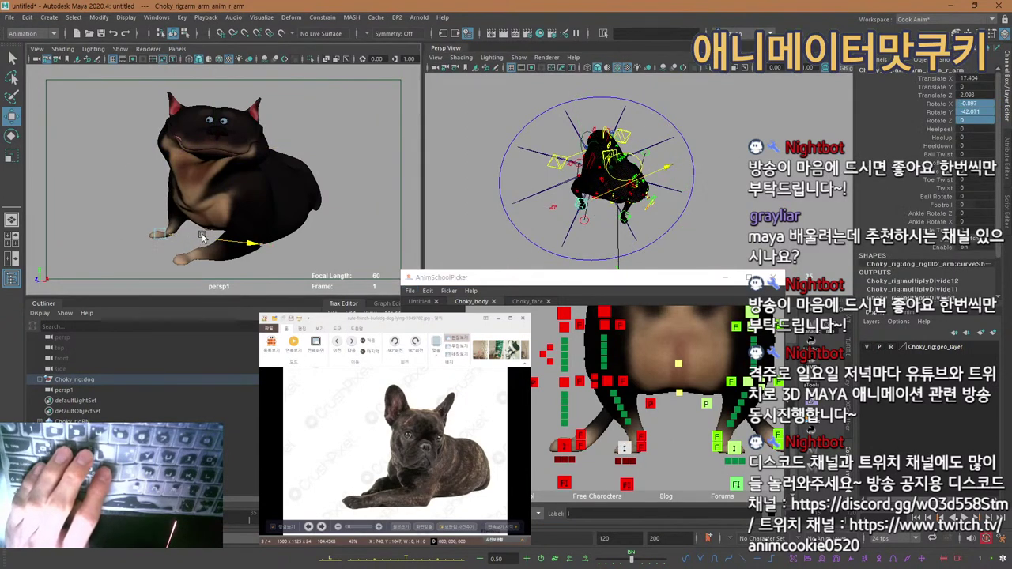
Increase the right front paw's heel-peel rotation around the Y axis.
click(624, 459)
key(e)
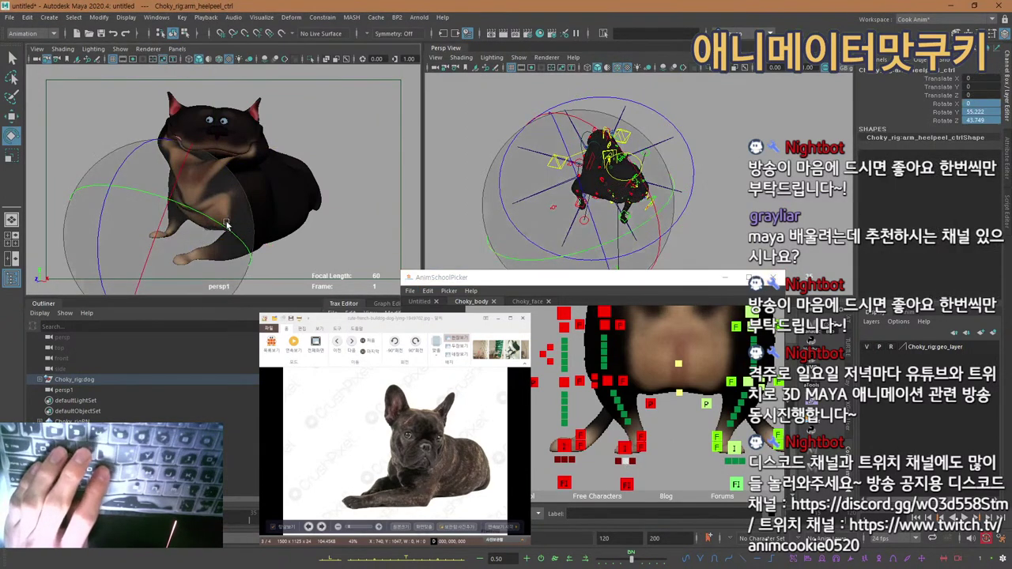
drag(193, 219, 101, 260)
key(ctrl+z)
drag(225, 227, 154, 226)
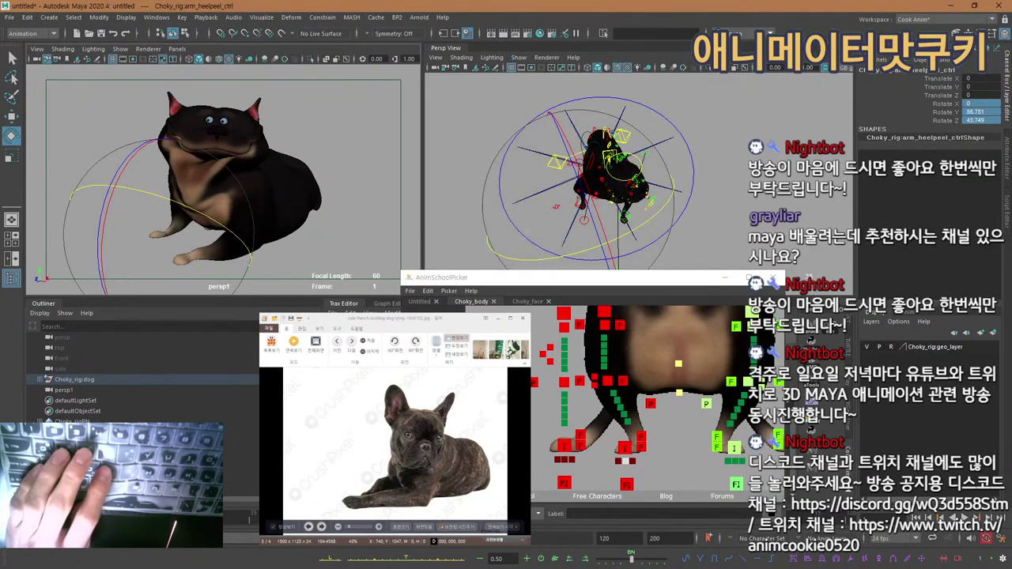
Move the arm_l_stretchy_elbow_ctrl control to about X 0.964, Y -0.406, Z 1.161.
click(608, 384)
key(w)
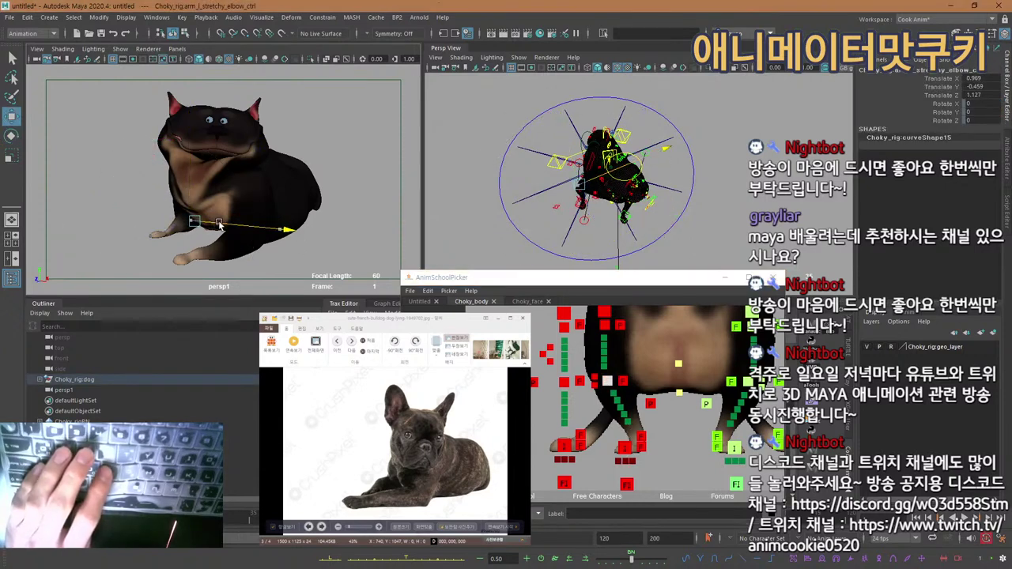
key(q)
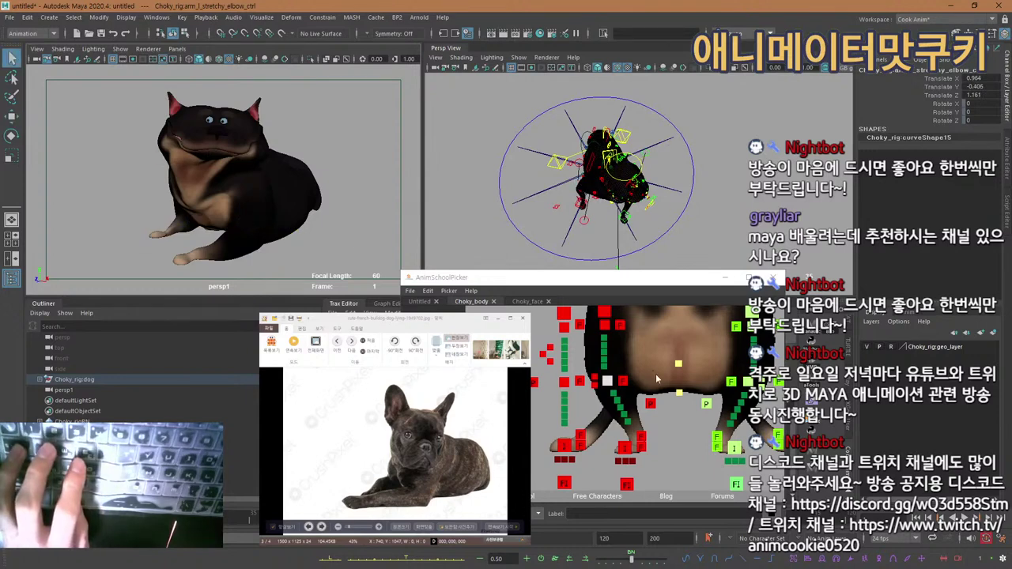
Move the left front leg's IK control to about -14.8 in Translate X and switch to the Rotate tool.
alt+middle_drag(767, 456, 712, 421)
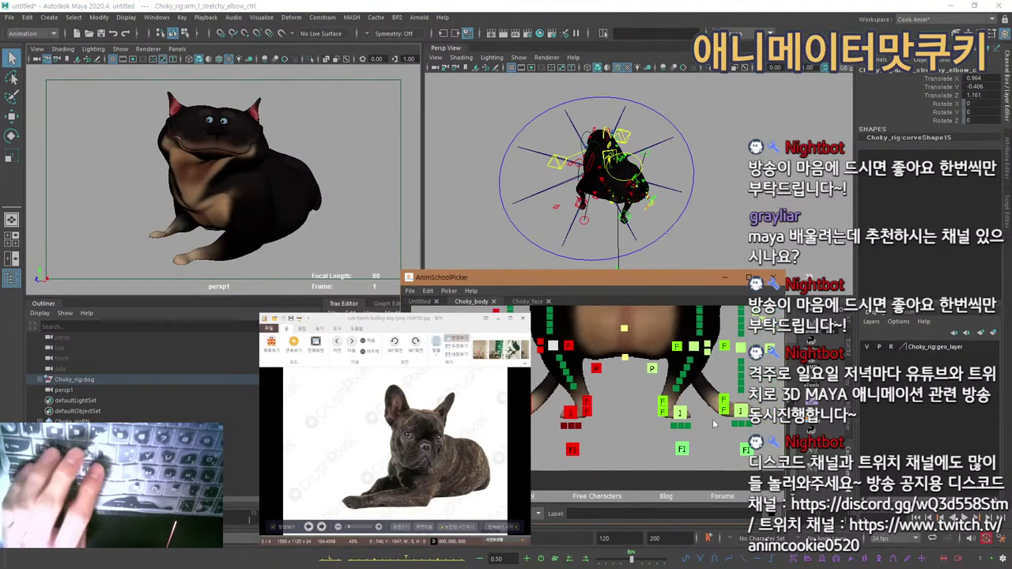
click(678, 412)
key(w)
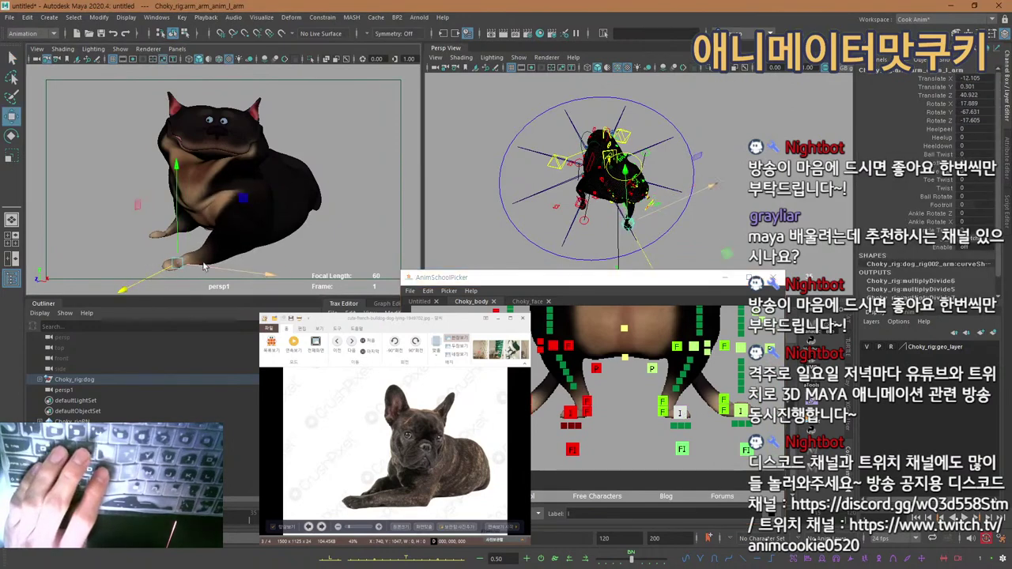
drag(202, 267, 202, 267)
key(e)
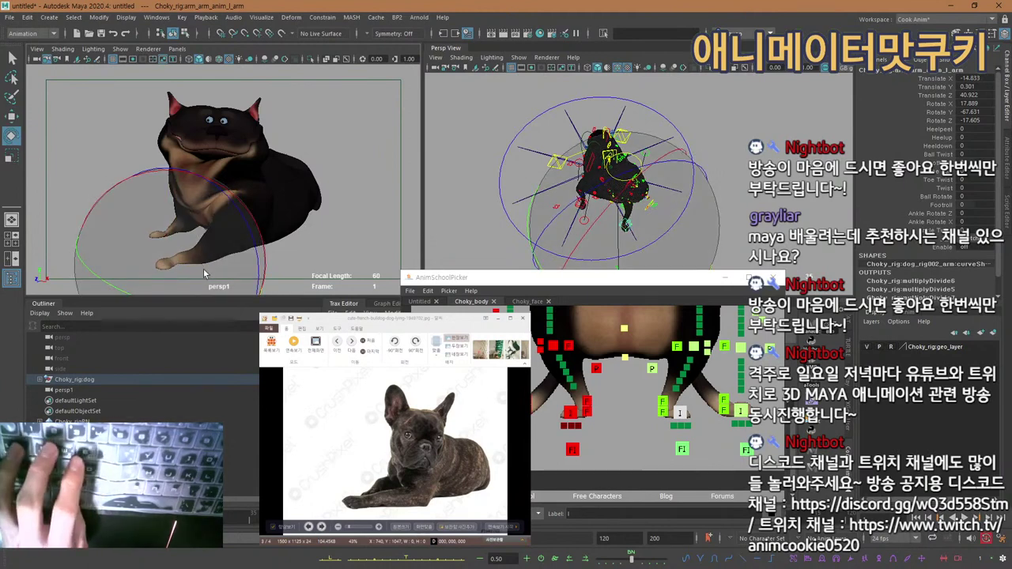
Move the left front leg's IK control to about -12.07 in Translate X and 42.07 in Translate Z.
key(w)
drag(148, 268, 202, 269)
key(q)
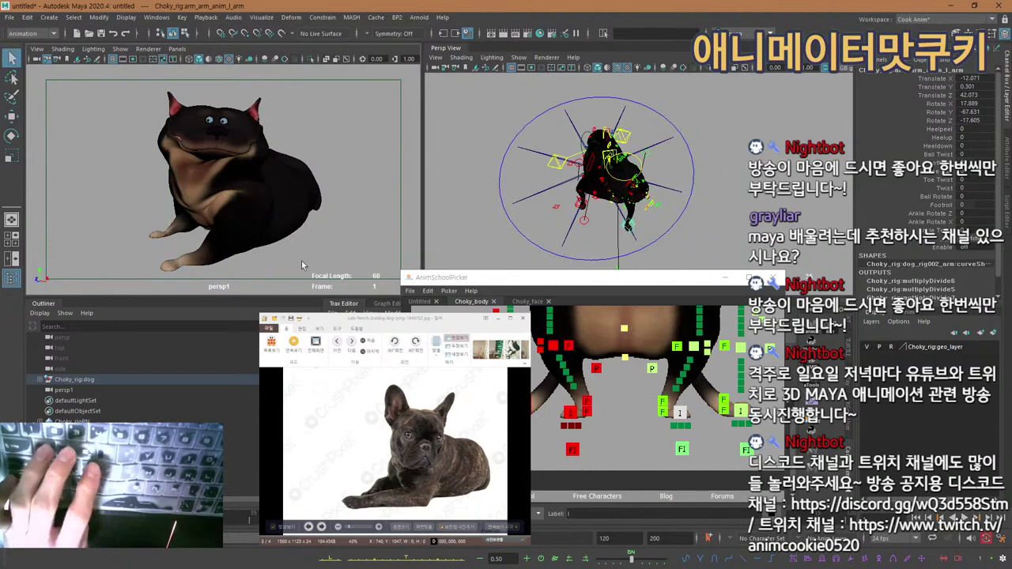
Bring up the Choky_face controls in the picker and select the left mouth control.
alt+middle_drag(604, 179, 574, 158)
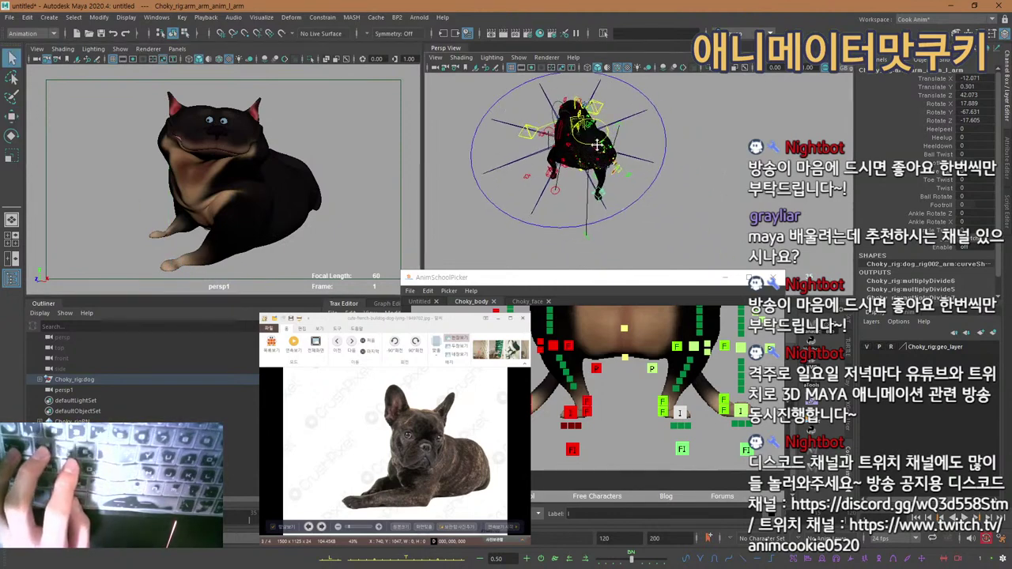
alt+right_drag(574, 158, 646, 197)
alt+middle_drag(628, 319, 551, 404)
click(528, 302)
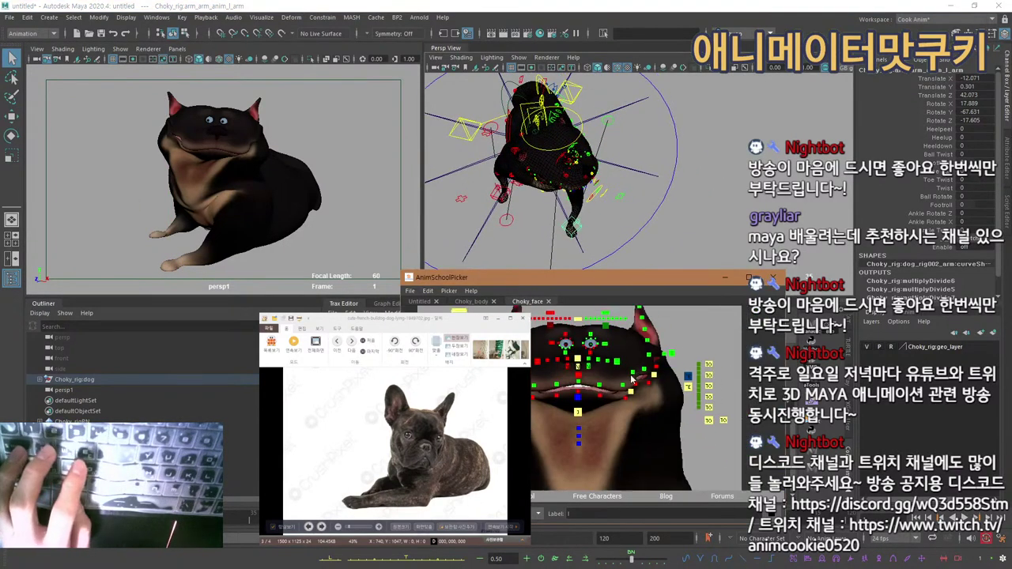
click(611, 382)
click(632, 355)
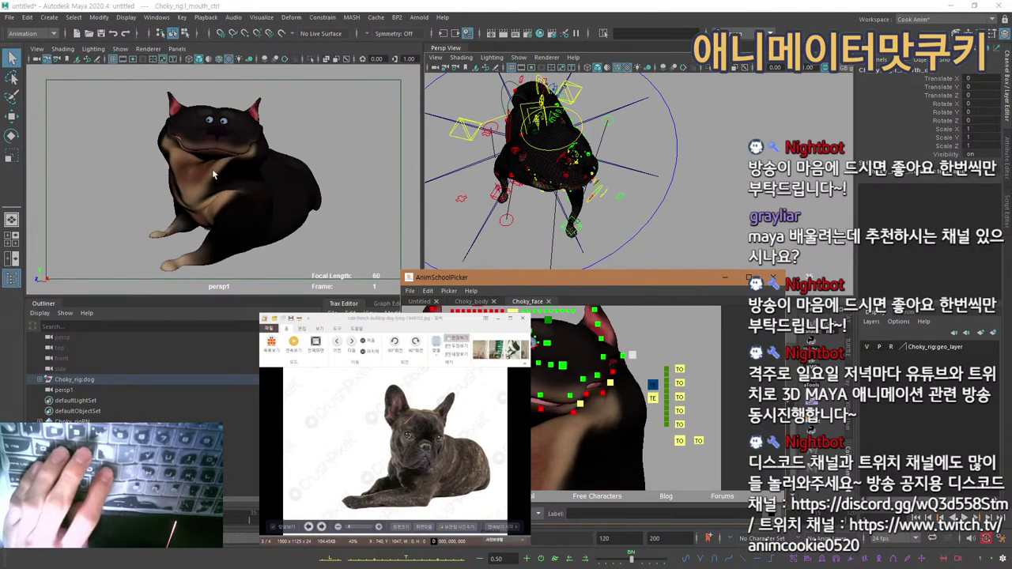
Try moving the down_mouth_ctrl00_4 control on the lower lip.
alt+drag(553, 207, 621, 160)
alt+right_drag(621, 161, 672, 203)
alt+drag(672, 203, 710, 168)
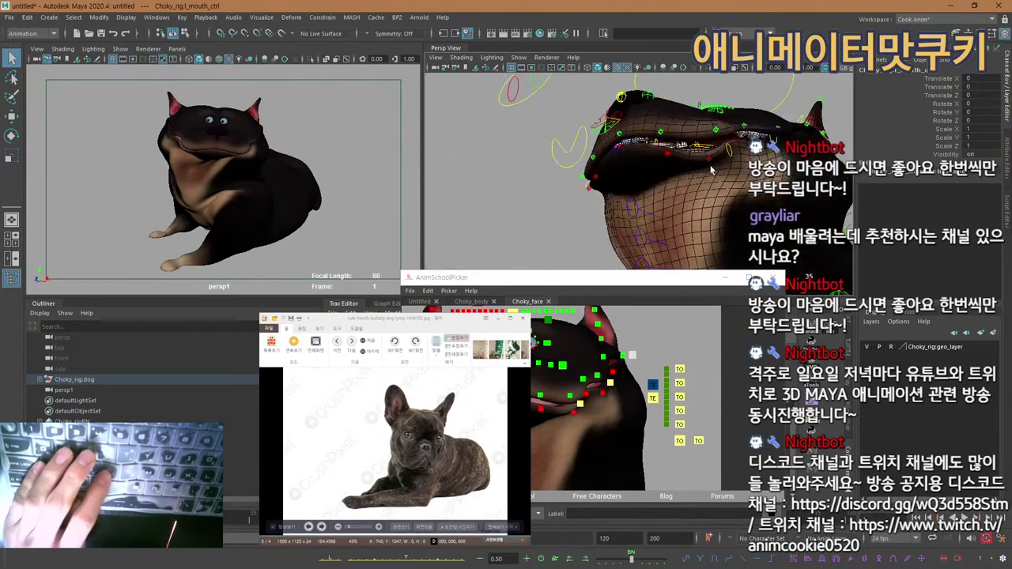
click(709, 168)
key(w)
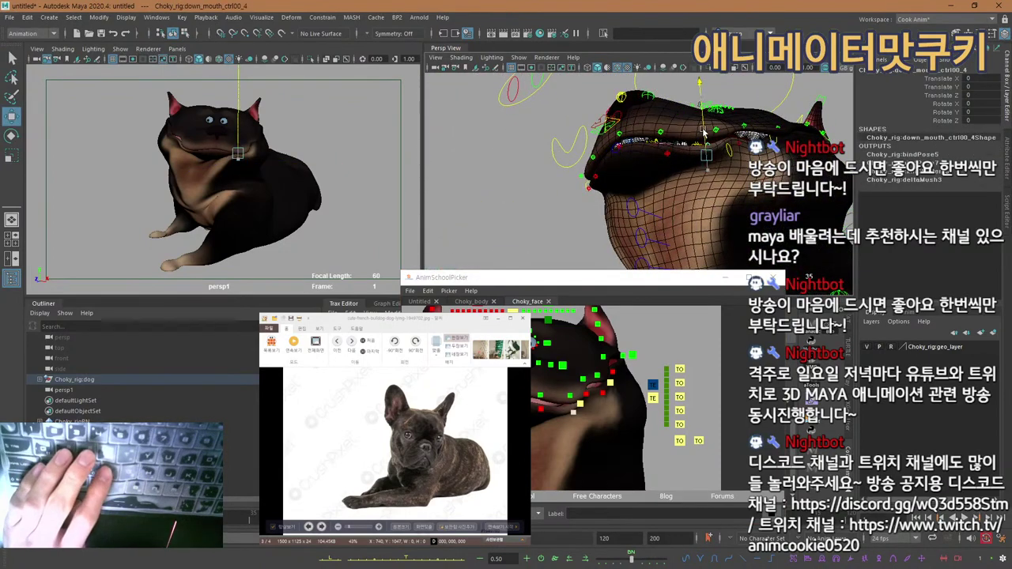
drag(702, 131, 685, 172)
key(ctrl+z)
Move the left extra shoulder control to about X -2.76, Y 1.12, Z 0.52.
alt+right_drag(684, 172, 654, 194)
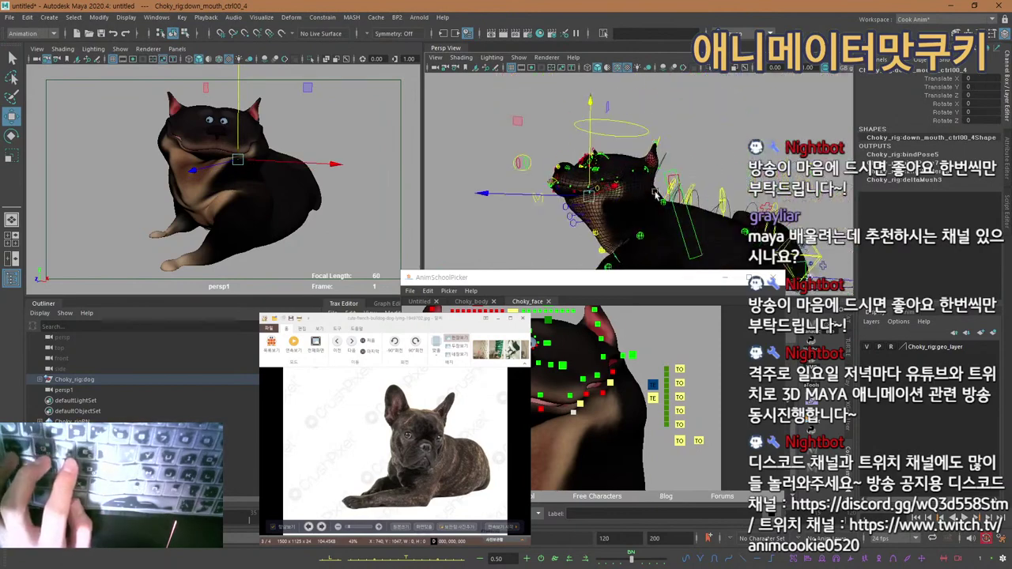
alt+drag(655, 194, 684, 198)
alt+right_drag(684, 197, 736, 209)
alt+drag(737, 209, 655, 196)
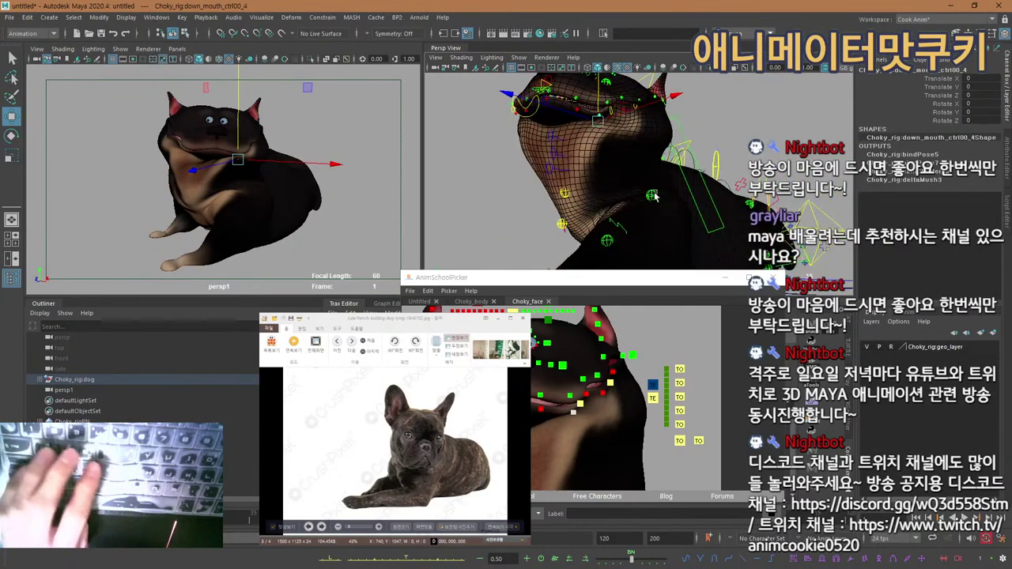
click(652, 195)
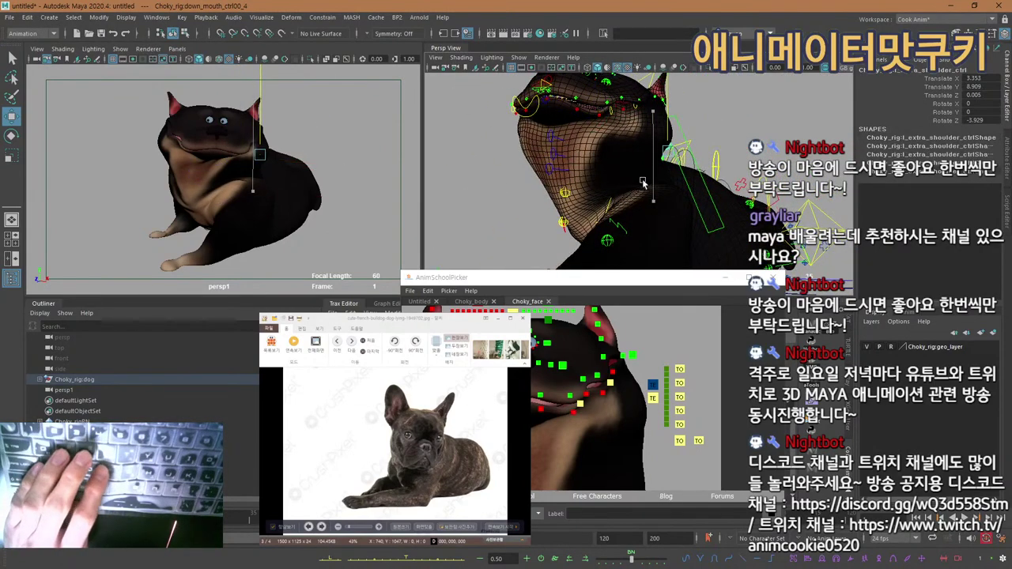
alt+drag(666, 202, 609, 198)
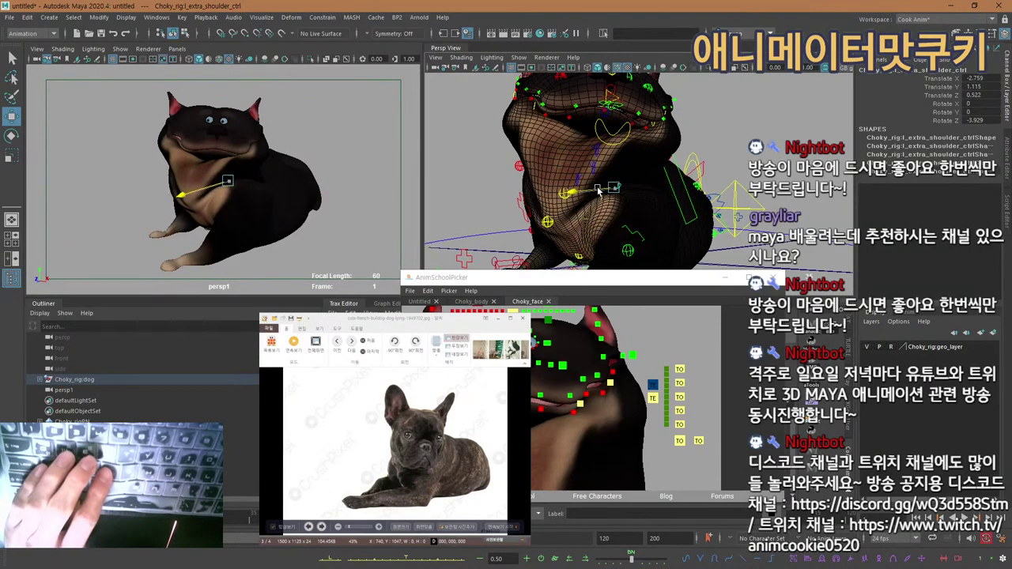
drag(602, 191, 601, 191)
key(q)
Select the low_jaw_ctrl control, switch to the left mouth control and try moving it.
alt+drag(616, 174, 517, 152)
click(653, 397)
key(w)
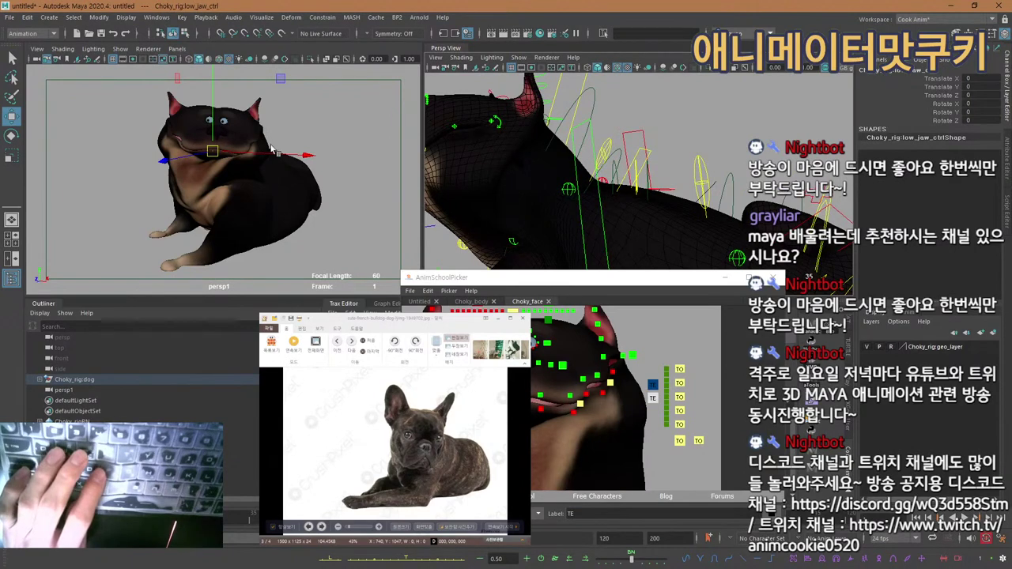
alt+middle_drag(535, 169, 565, 181)
click(631, 355)
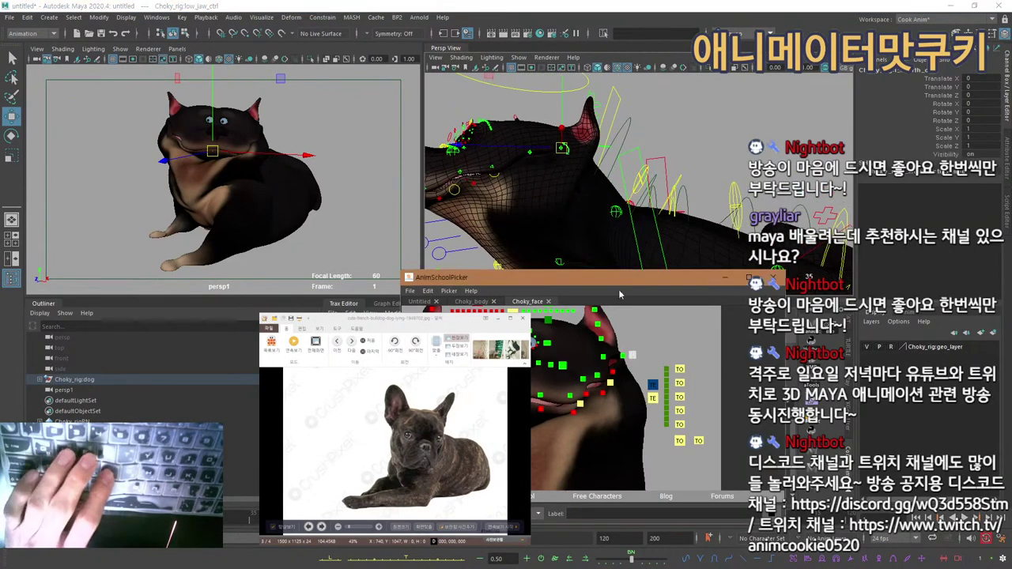
drag(561, 108, 589, 148)
key(ctrl+z)
key(q)
Try moving the left front neck joint control along its X axis to reshape the side of the neck.
click(622, 186)
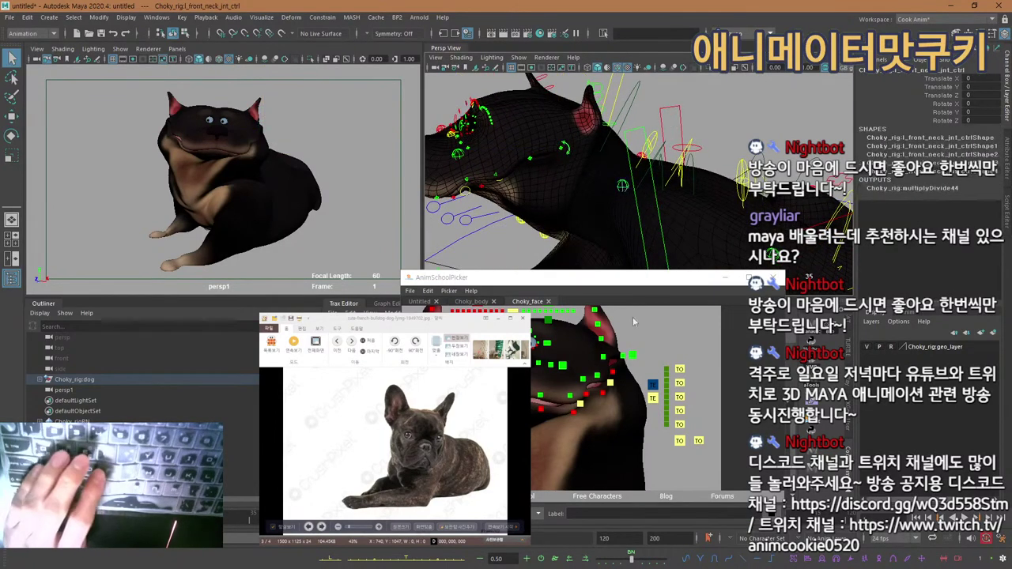
alt+middle_drag(628, 387, 746, 355)
scroll(655, 400, down, 5)
scroll(655, 400, up, 5)
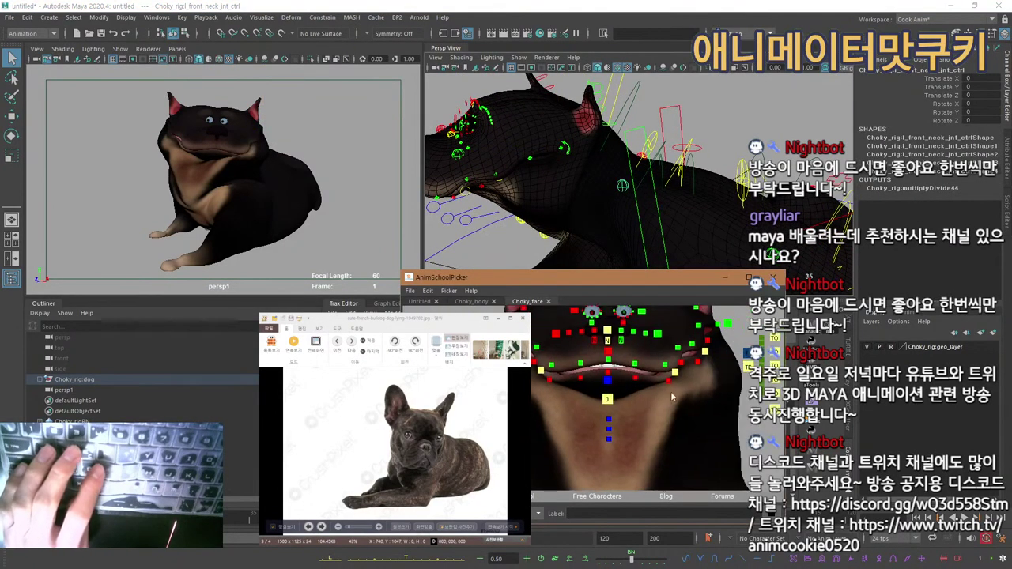
alt+drag(632, 176, 588, 202)
key(w)
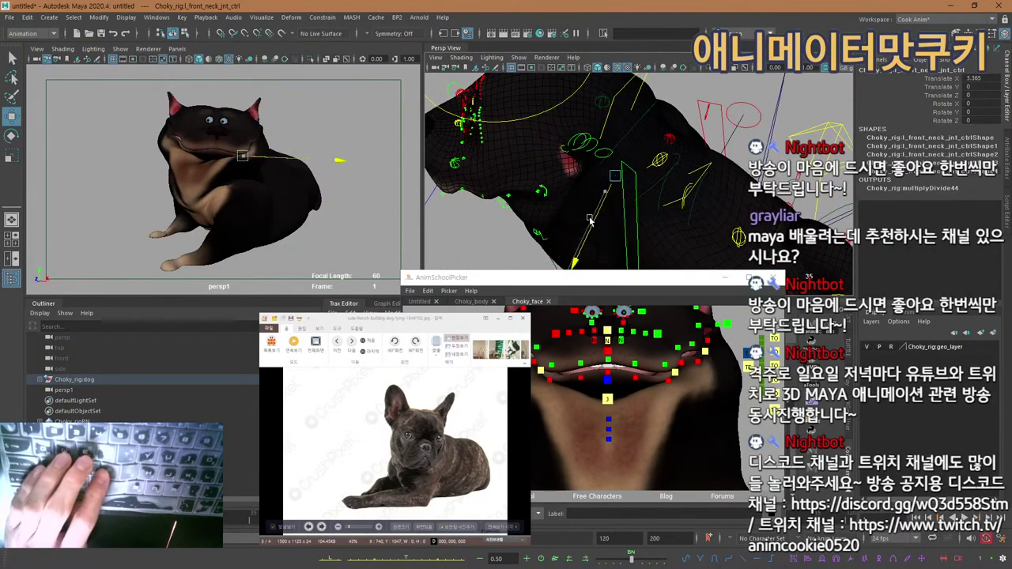
drag(589, 220, 553, 241)
key(ctrl+z)
key(ctrl+z)
alt+drag(591, 207, 559, 202)
key(q)
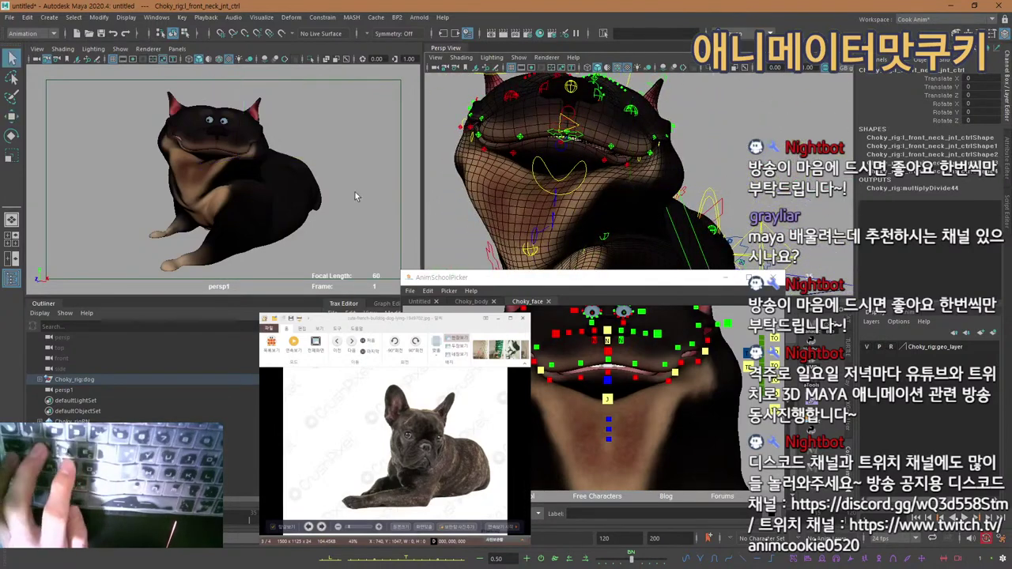
Move the extra_neck_jnt_002_ctrl control to about X -1.97, Y 4.38, Z 0 to reshape the neck.
alt+drag(662, 191, 625, 184)
click(603, 204)
key(w)
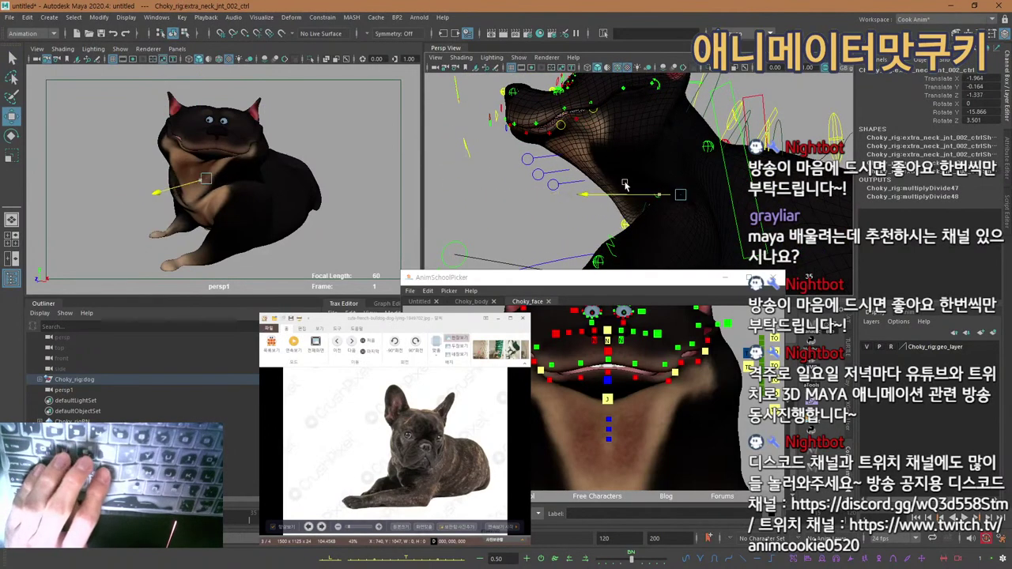
drag(537, 204, 462, 200)
key(ctrl+z)
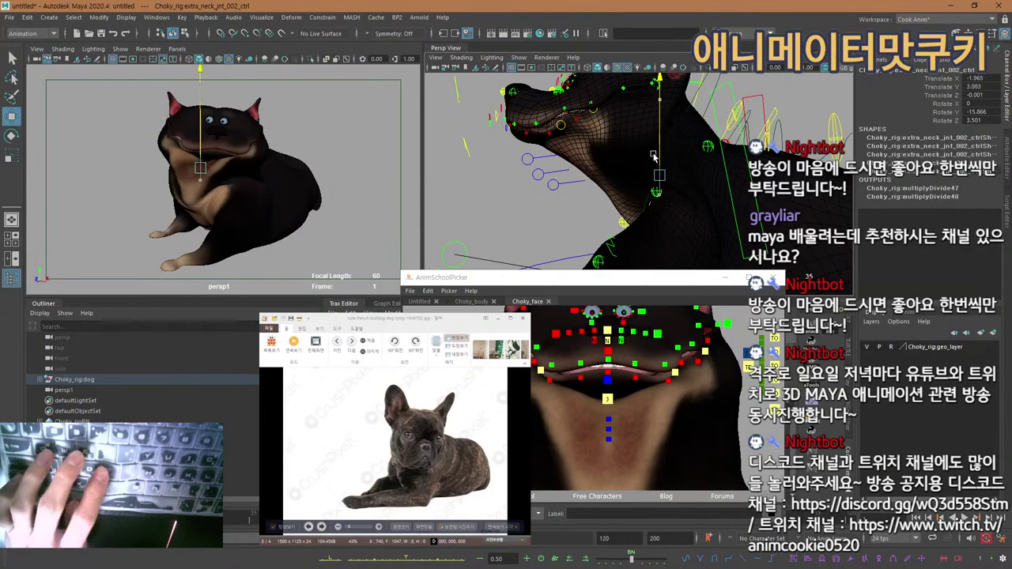
key(q)
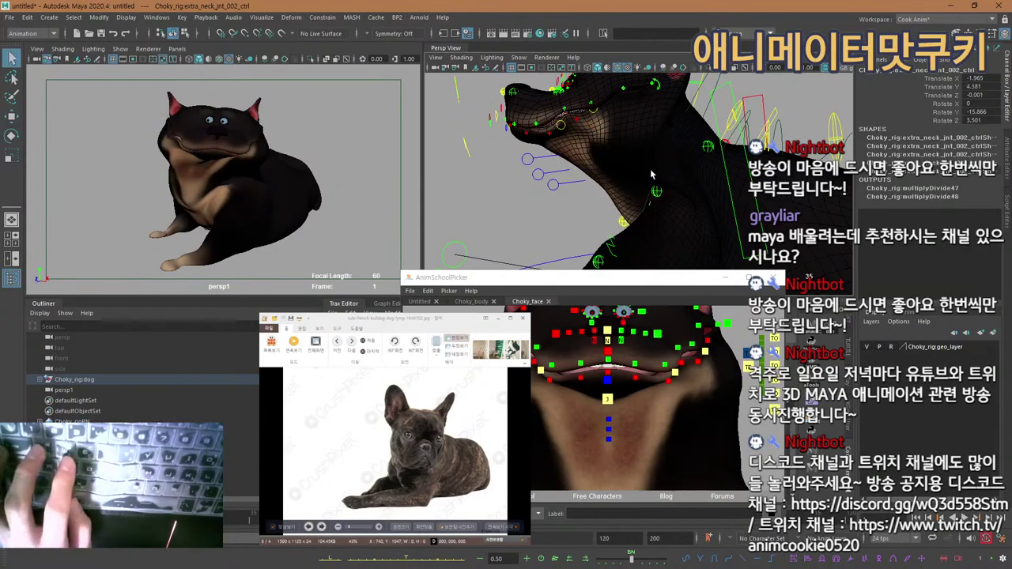
Select all of the dog rig's controls, key the lying pose at frame 1 and advance to frame 2.
alt+drag(653, 149, 788, 202)
alt+drag(593, 159, 736, 190)
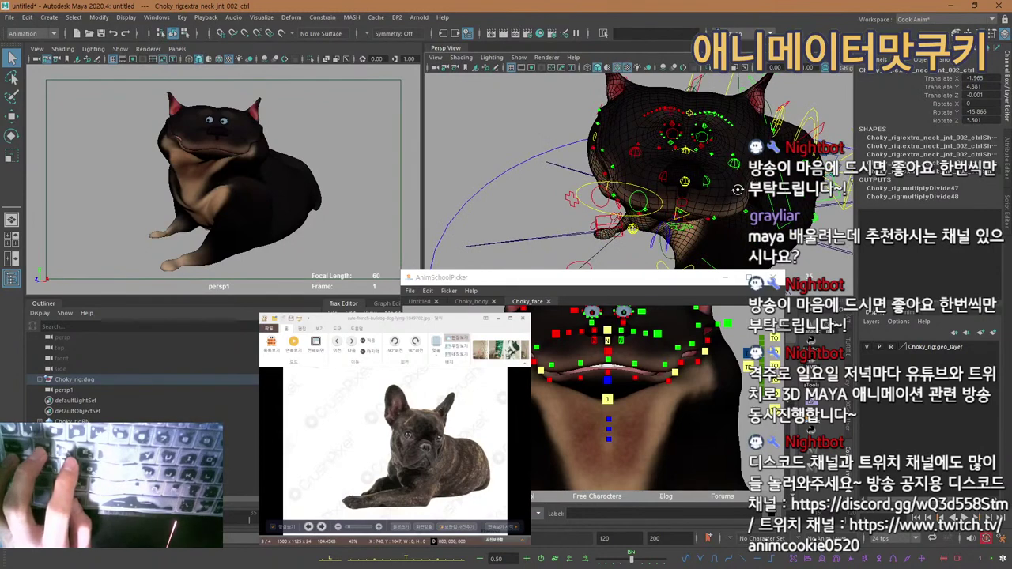
alt+right_drag(737, 189, 674, 174)
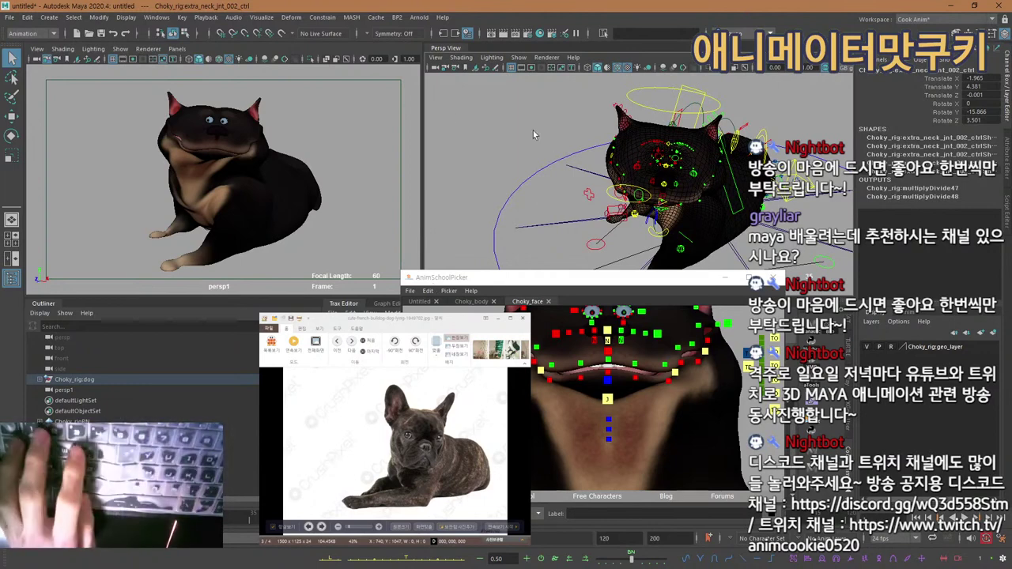
scroll(564, 162, down, 8)
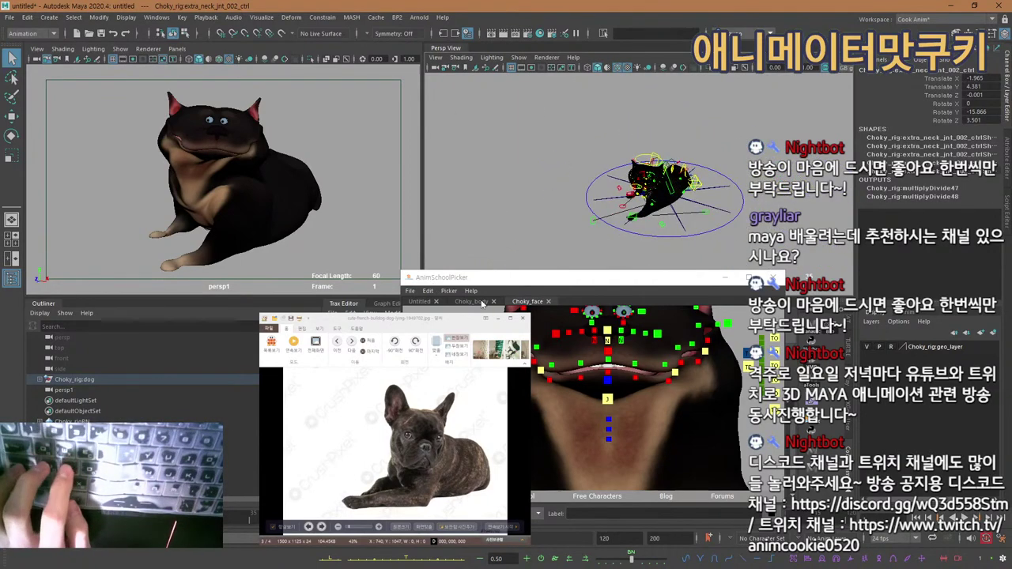
click(474, 302)
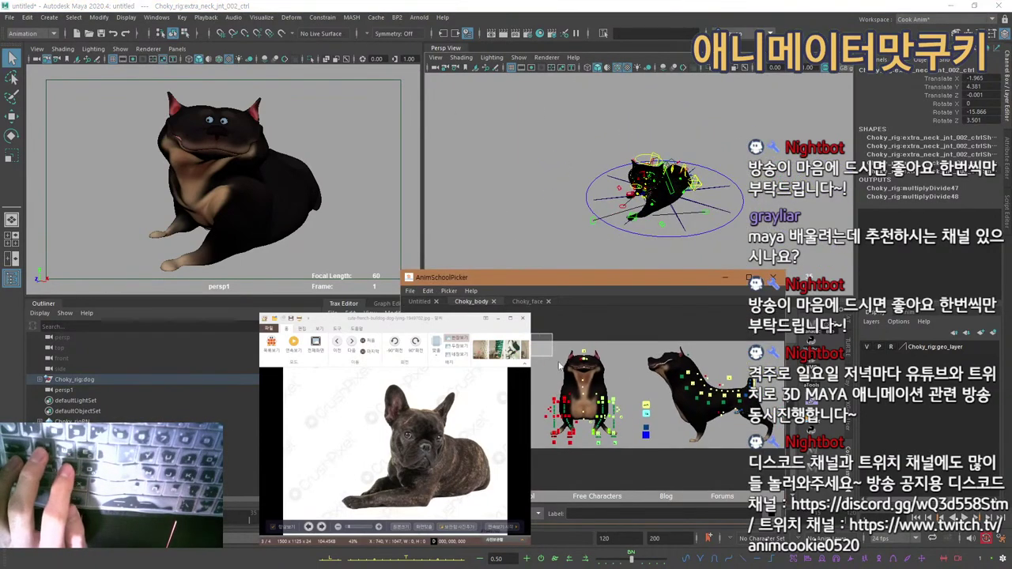
click(592, 228)
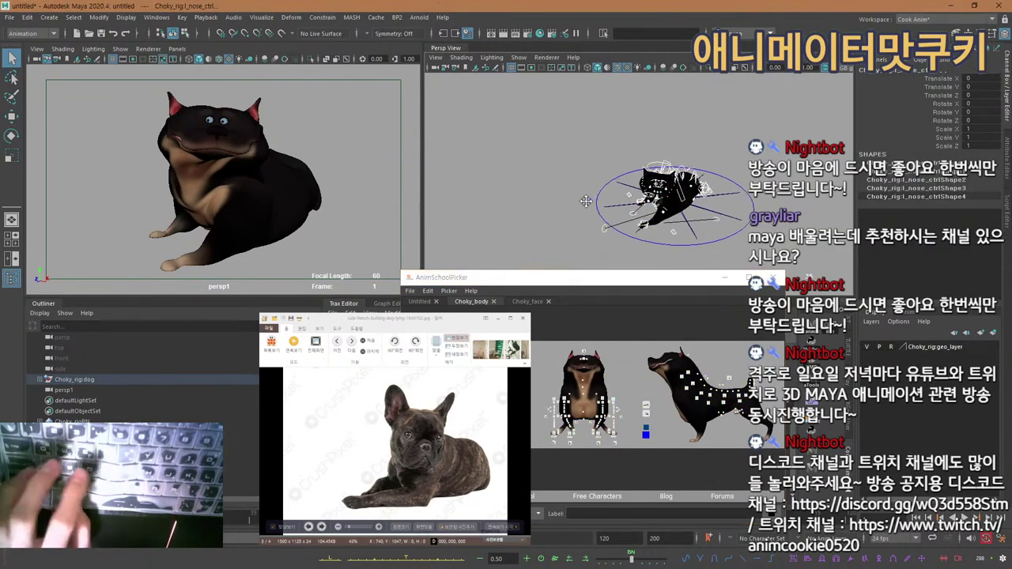
alt+middle_drag(566, 181, 576, 192)
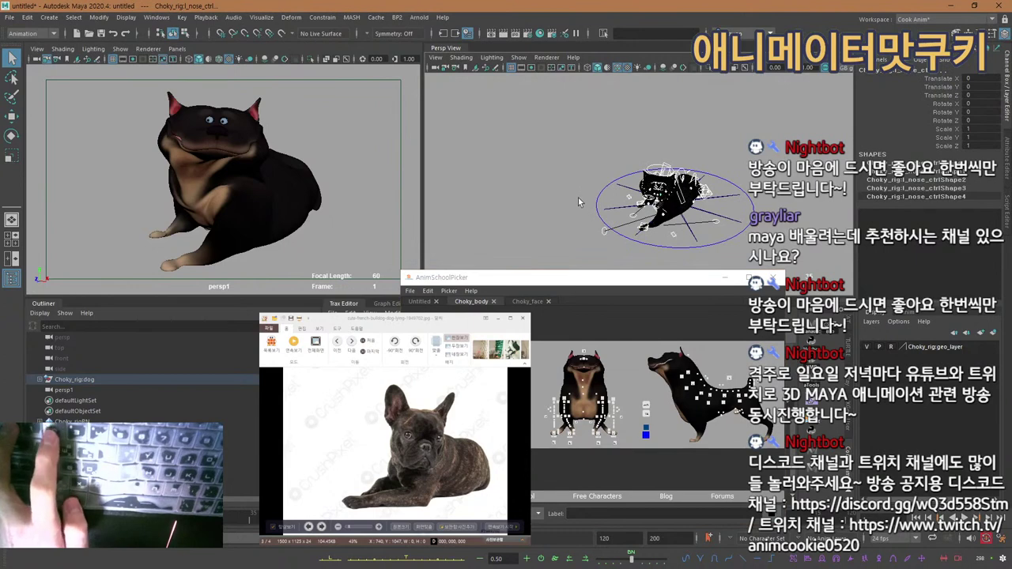
key(s)
key(alt+period)
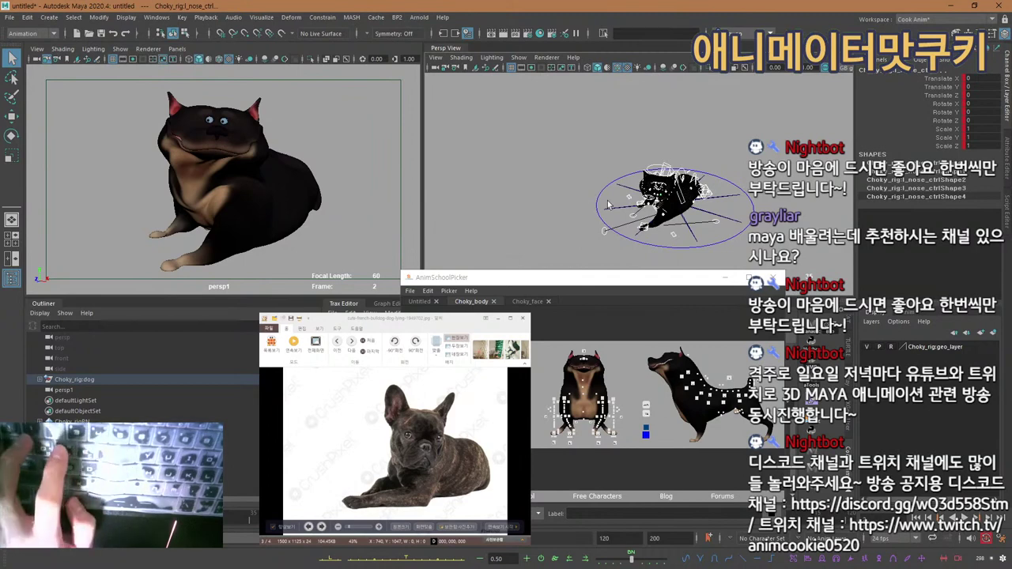
Clear the selection and examine the keyed lying pose from several angles in the perspective view.
alt+drag(608, 204, 595, 198)
alt+right_drag(596, 198, 651, 218)
alt+middle_drag(651, 218, 659, 187)
alt+drag(659, 188, 663, 178)
alt+right_drag(663, 178, 699, 154)
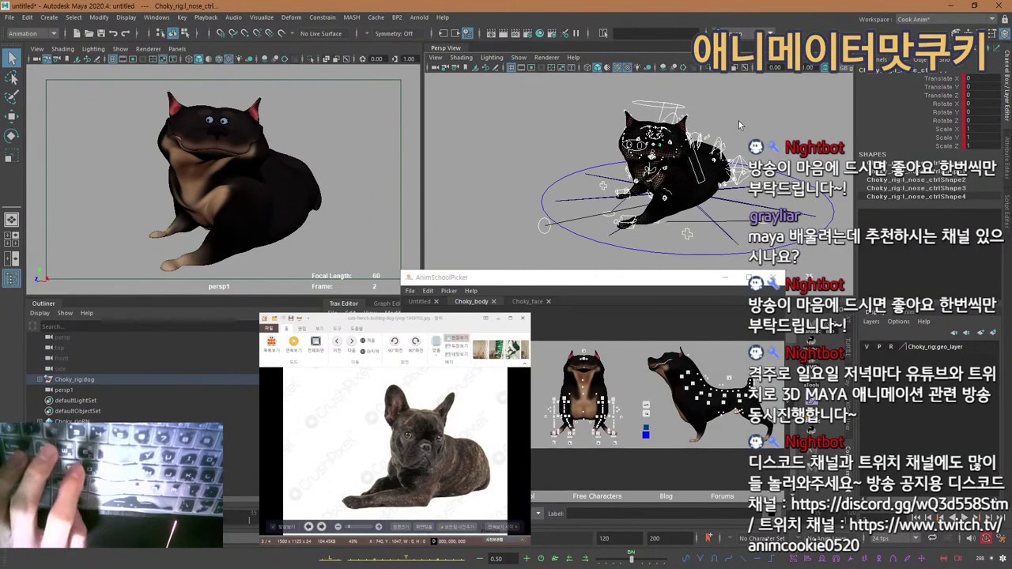
click(732, 123)
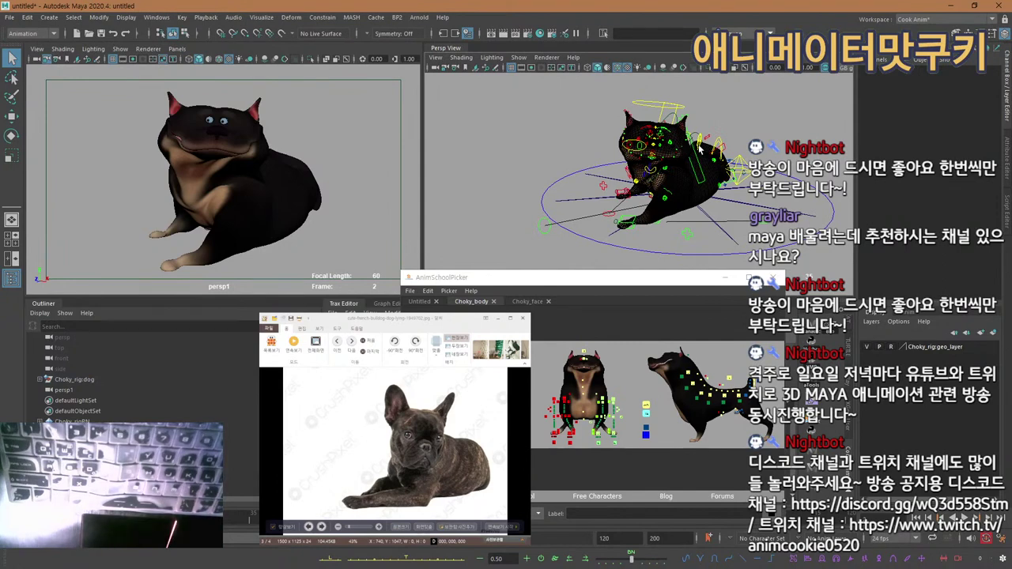
alt+middle_drag(680, 143, 685, 154)
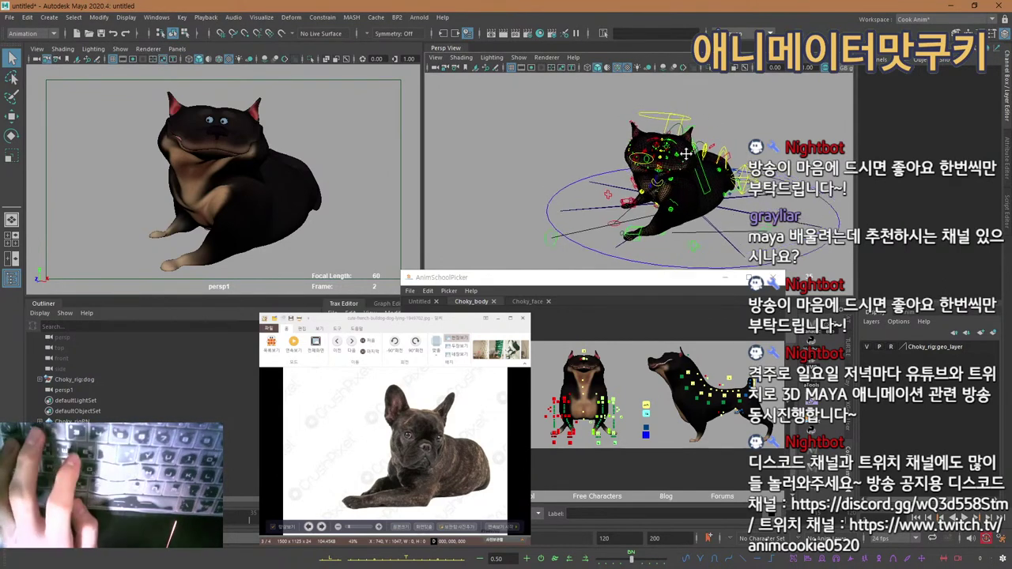
alt+drag(686, 154, 654, 163)
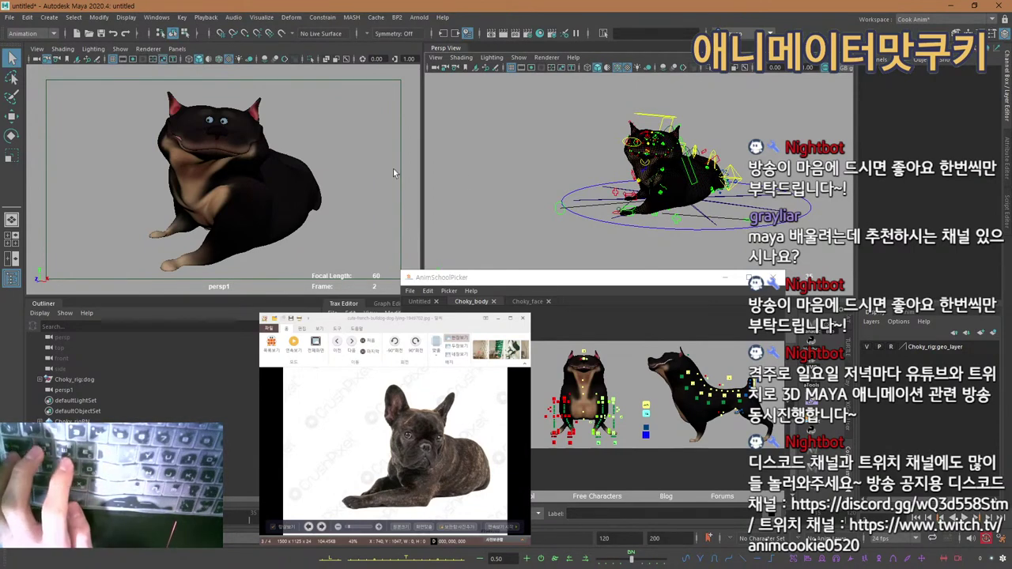
alt+drag(513, 178, 581, 194)
alt+right_drag(581, 194, 650, 179)
alt+drag(651, 181, 623, 193)
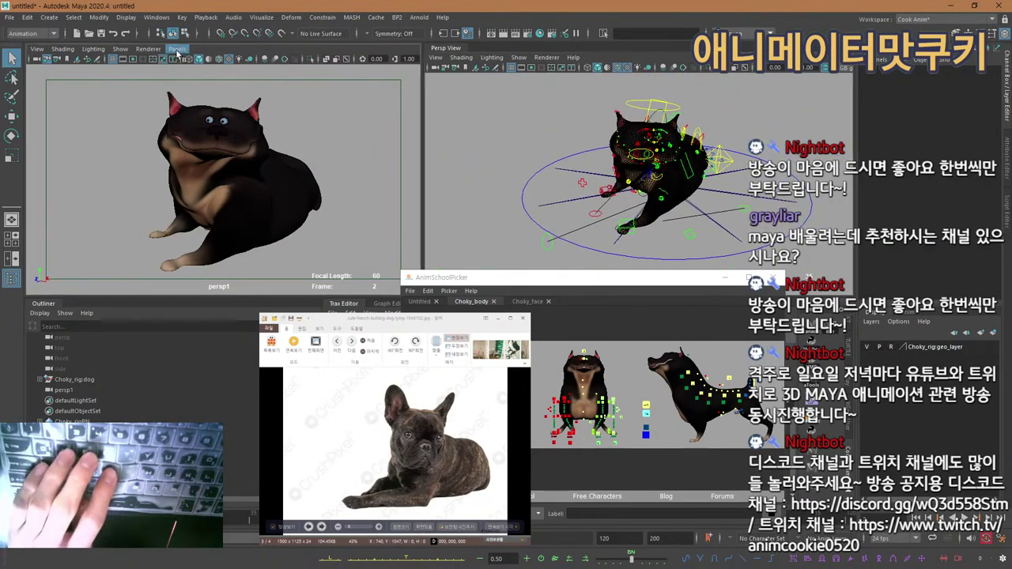
Select the persp1 shot camera and key its current framing.
click(37, 48)
click(59, 65)
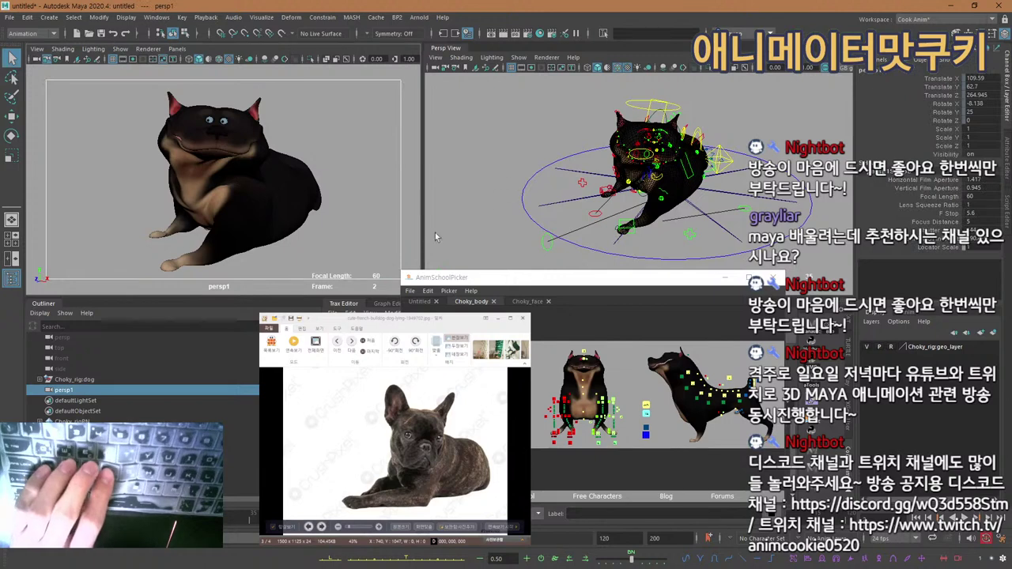
key(alt+comma)
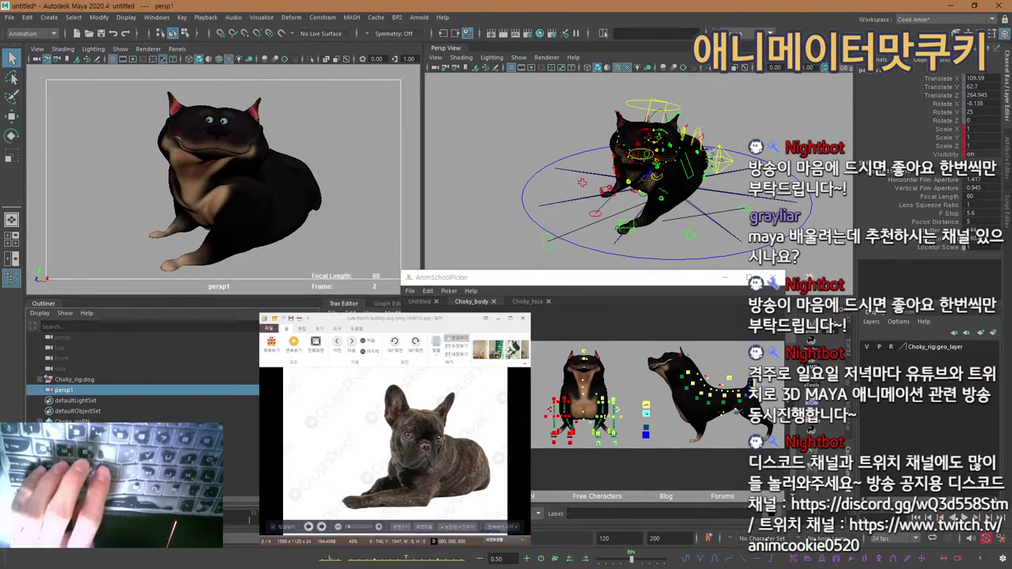
key(alt+comma)
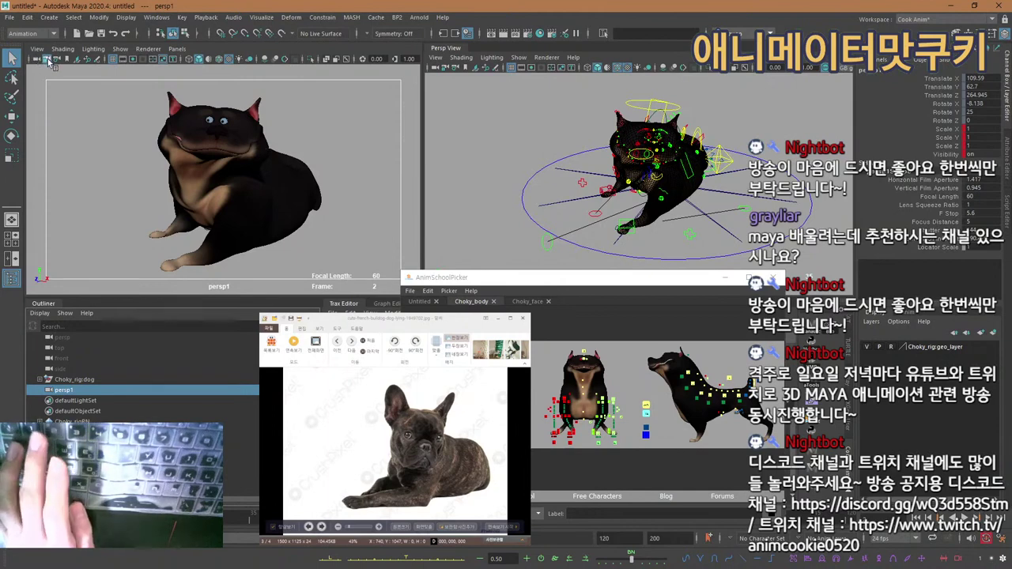
Reframe the shot camera closer on the dog's head and chest at frame 2.
alt+middle_drag(231, 162, 235, 192)
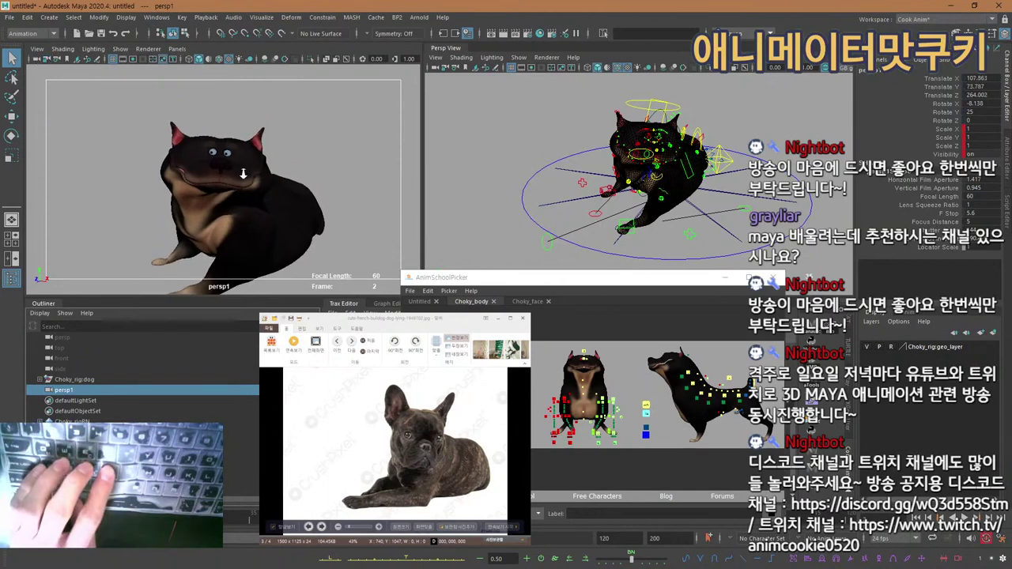
alt+right_drag(244, 173, 267, 192)
alt+drag(265, 192, 268, 183)
alt+middle_drag(253, 191, 262, 154)
alt+right_drag(262, 153, 286, 157)
scroll(287, 155, up, 2)
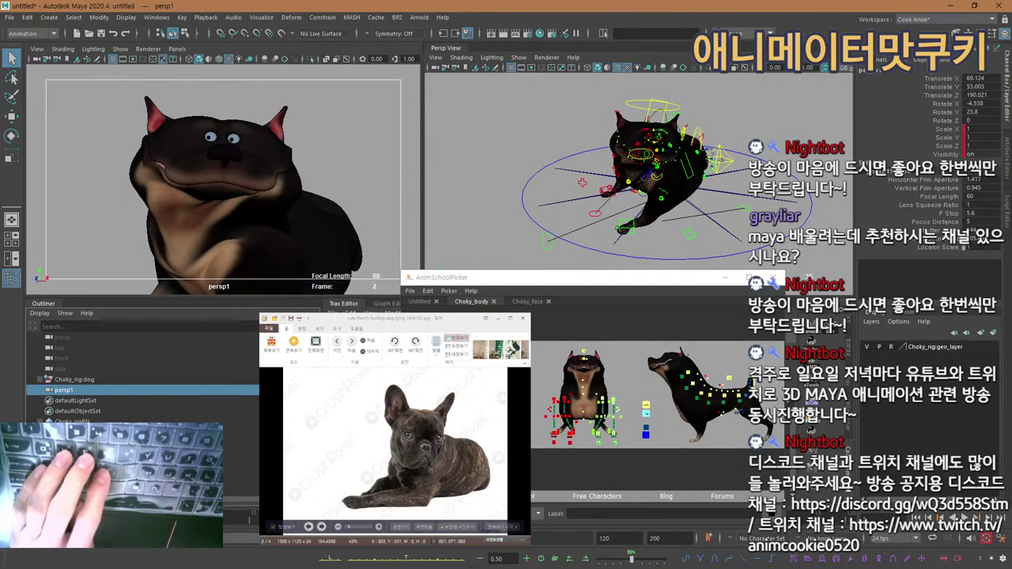
Bring up the brown-and-white puppy reference photo and select the dog's head_ctrl for rotation, framed in the perspective view.
key(Right)
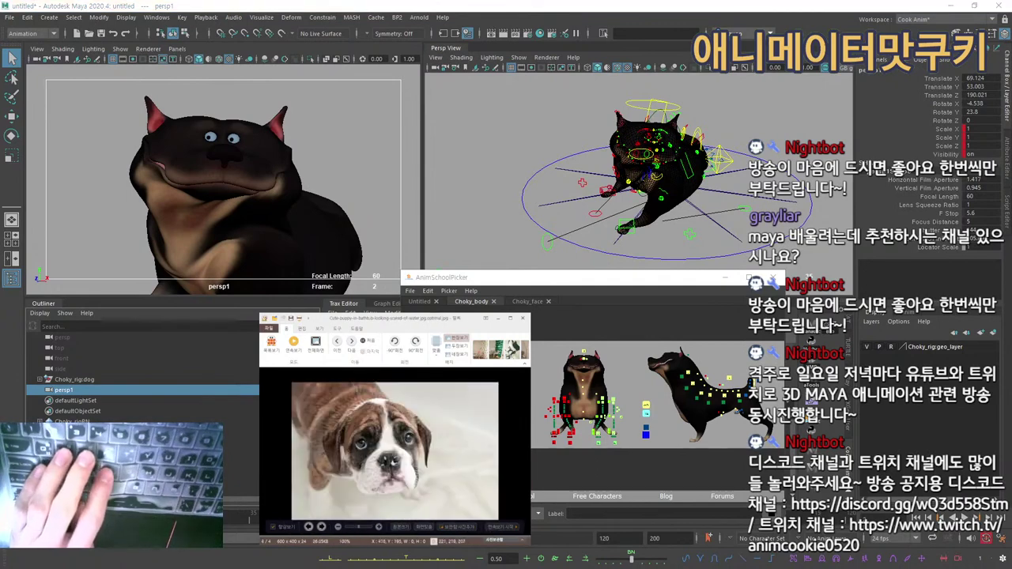
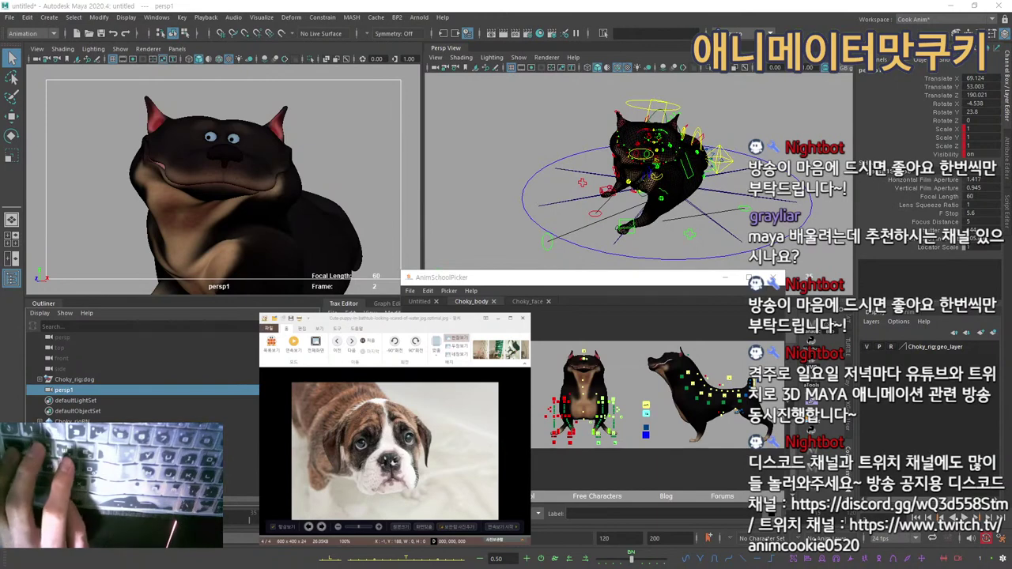
key(alt)
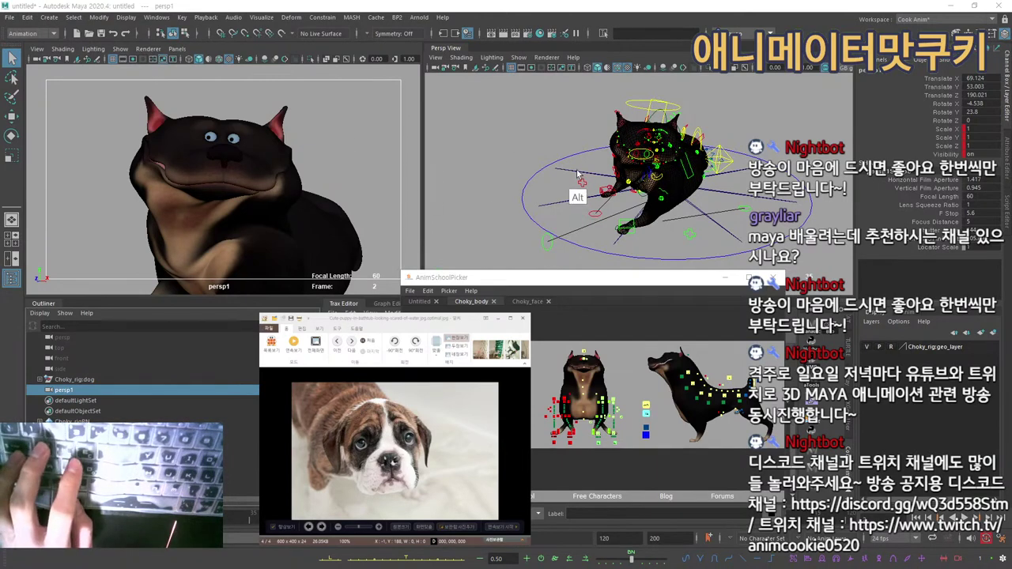
alt+middle_drag(577, 169, 583, 184)
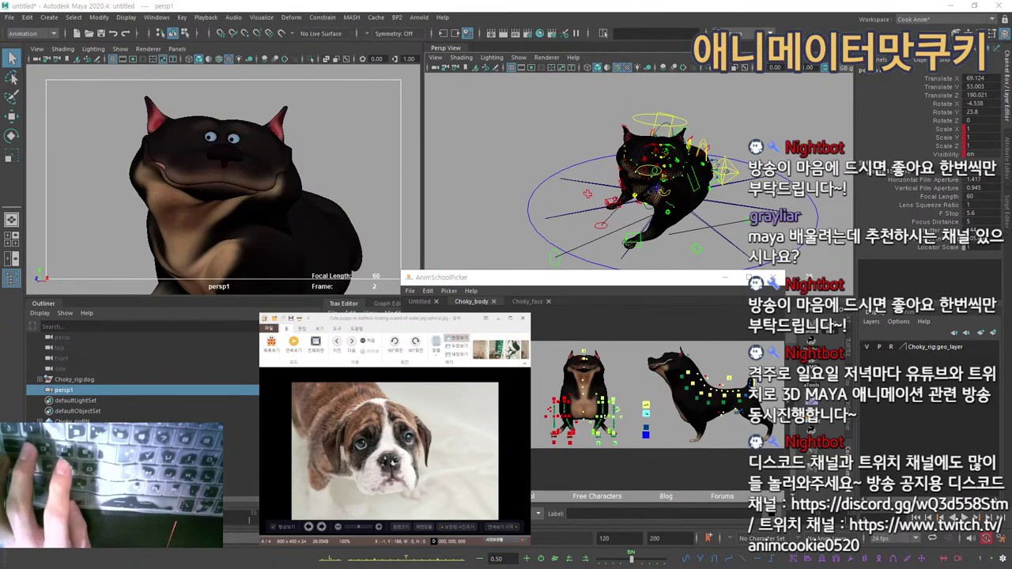
alt+drag(557, 166, 640, 156)
scroll(623, 144, down, 5)
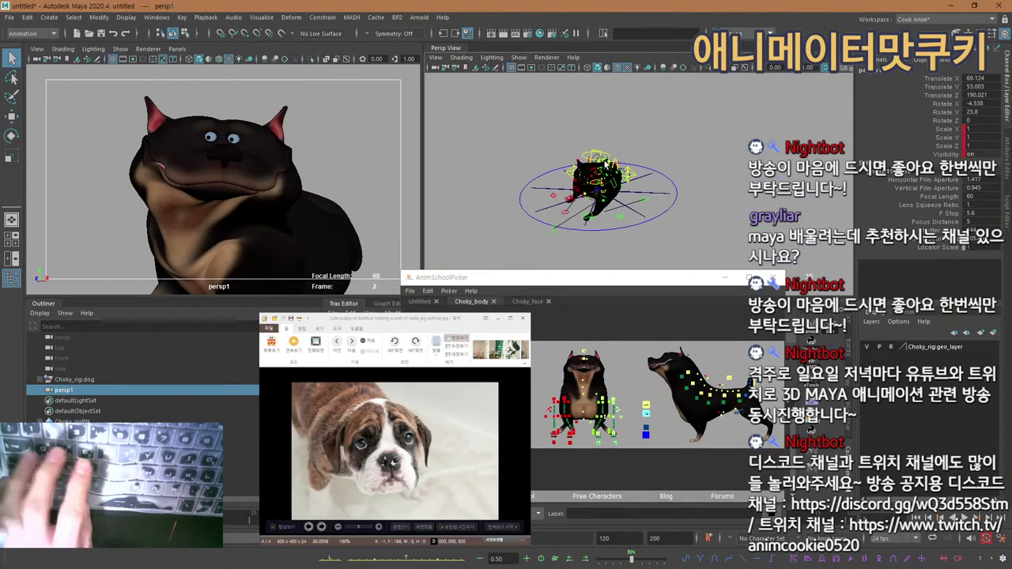
click(605, 163)
key(f)
scroll(615, 158, down, 5)
mouse_move(620, 161)
alt+mouse_down()
mouse_move(726, 194)
mouse_move(743, 185)
mouse_move(742, 158)
mouse_move(679, 144)
mouse_move(605, 166)
alt+mouse_up()
key(w)
key(e)
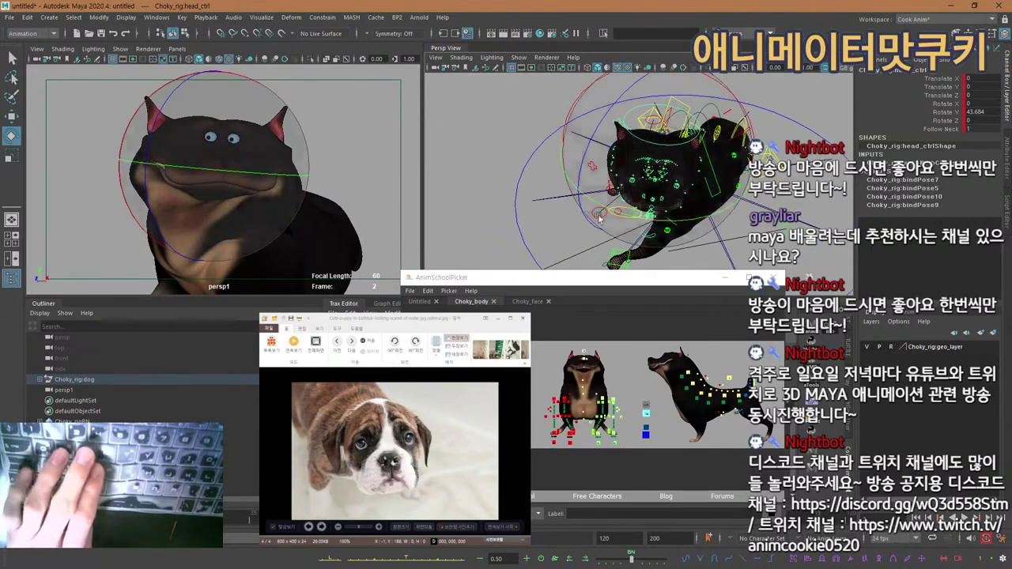
Clear the head selection and select the neck_ik_ctr_1 neck control in the Choky_body picker.
click(666, 427)
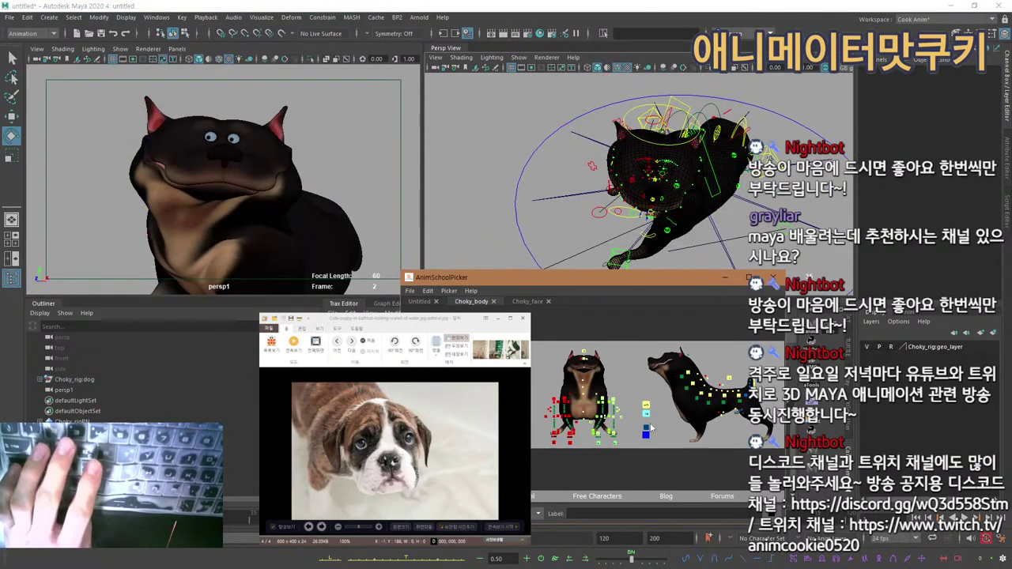
scroll(660, 425, up, 1)
mouse_move(600, 384)
alt+middle_down()
mouse_move(590, 377)
mouse_move(614, 396)
alt+middle_up()
scroll(613, 395, up, 3)
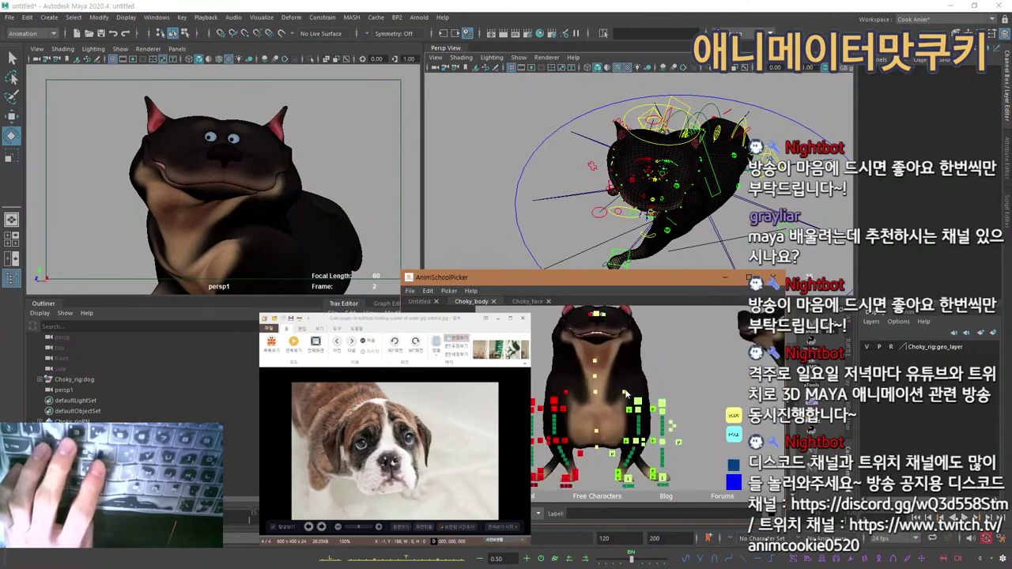
scroll(692, 392, up, 3)
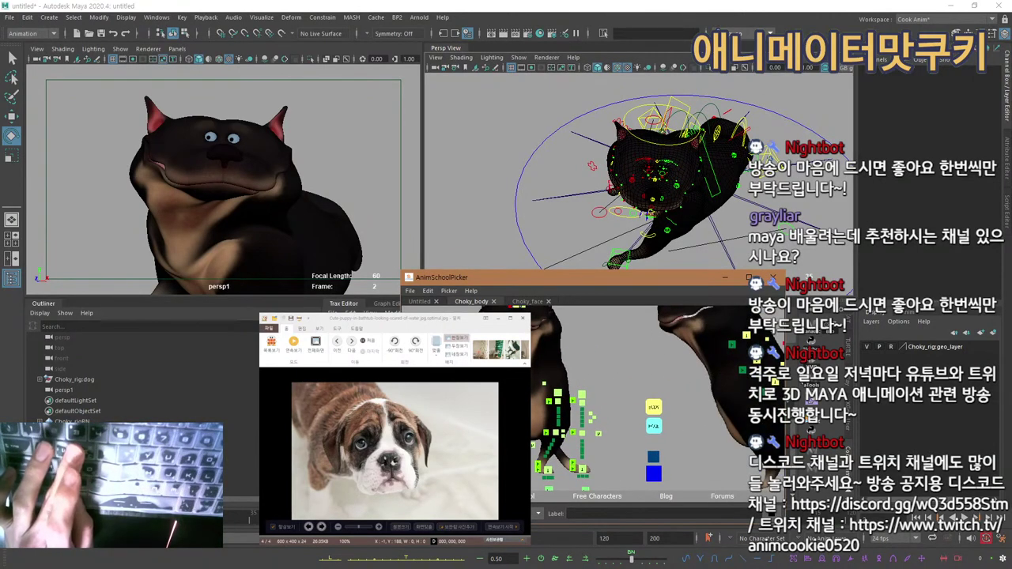
scroll(661, 417, up, 4)
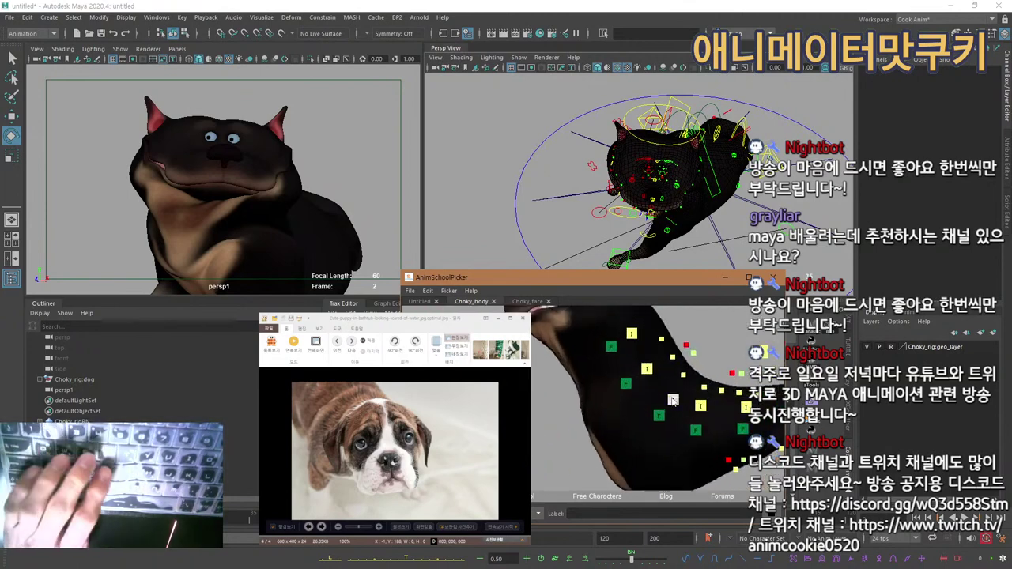
click(673, 400)
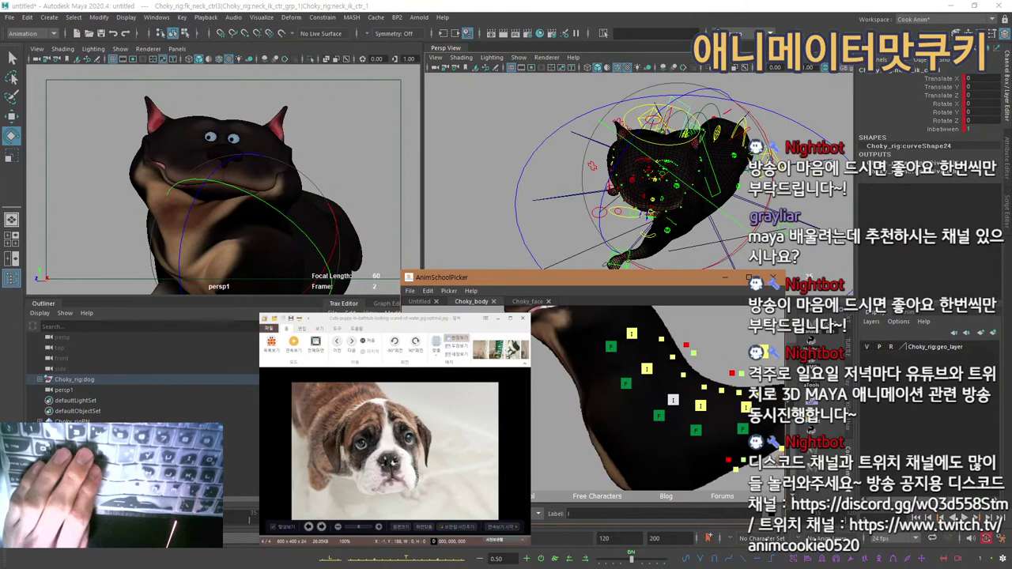
Swing the shot camera around to a close side view of the dog's head and shoulders.
click(376, 512)
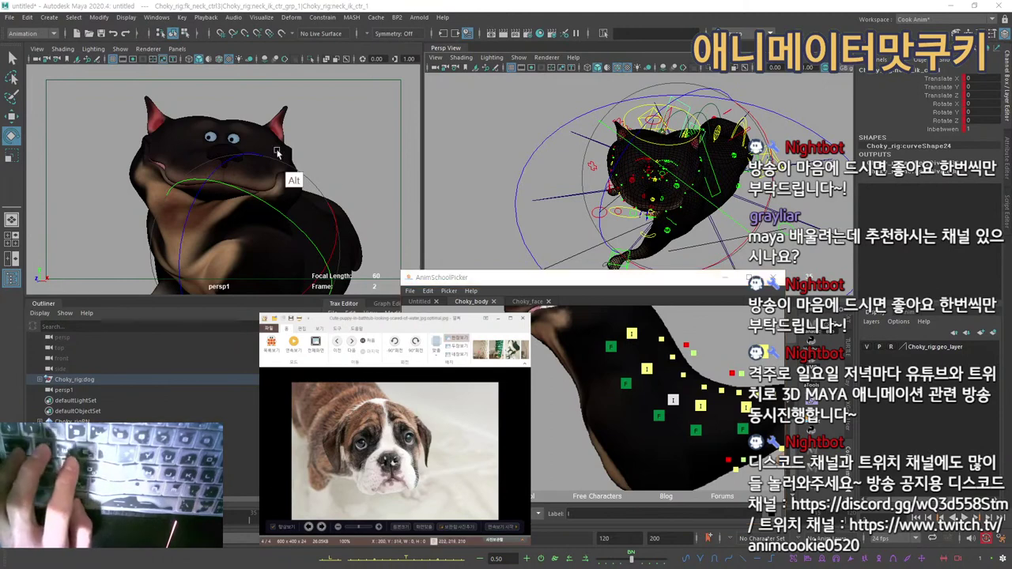
alt+drag(153, 150, 284, 161)
alt+middle_drag(284, 161, 289, 185)
alt+right_drag(290, 185, 265, 180)
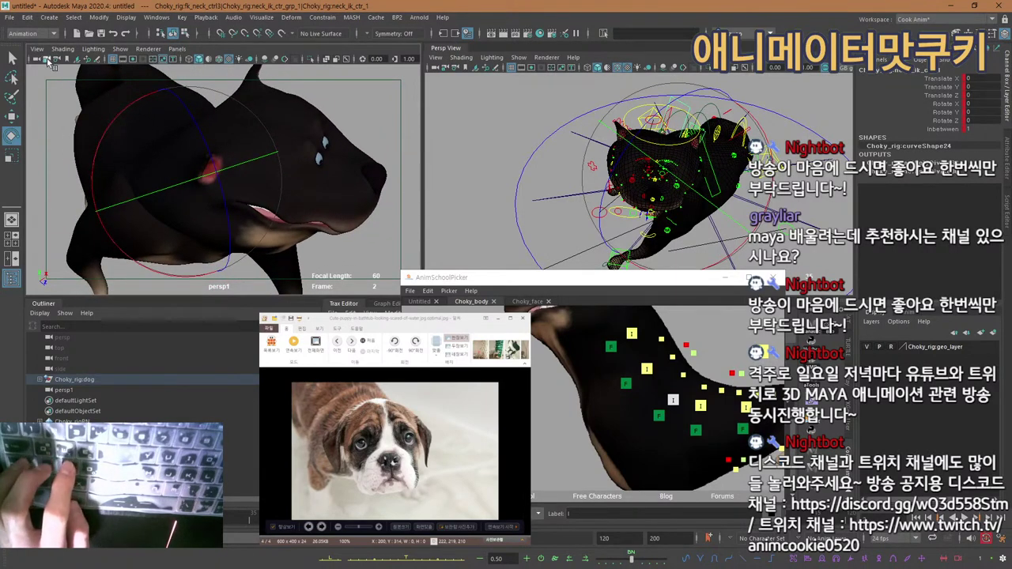
alt+right_drag(188, 163, 167, 164)
alt+middle_drag(167, 164, 161, 171)
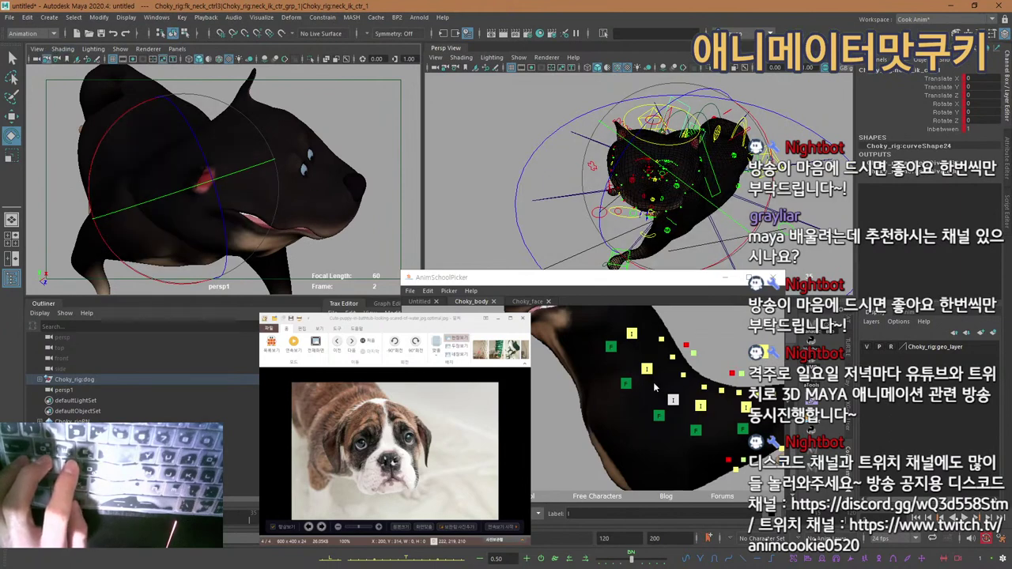
Select the head control together with the neck and front spine controls and reset them to their default values.
click(585, 332)
alt+middle_drag(541, 369, 752, 437)
click(763, 385)
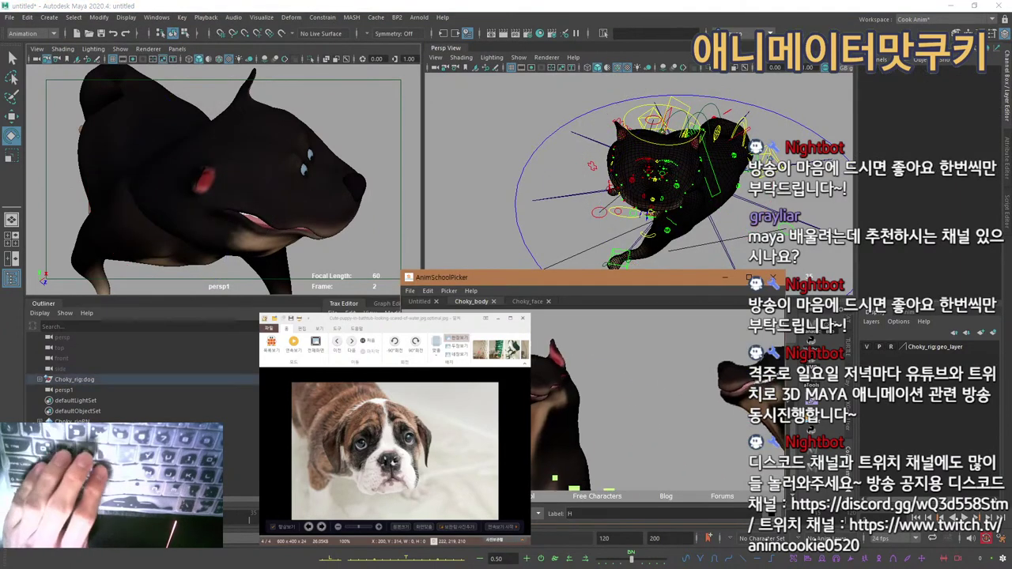
alt+middle_drag(632, 422, 449, 389)
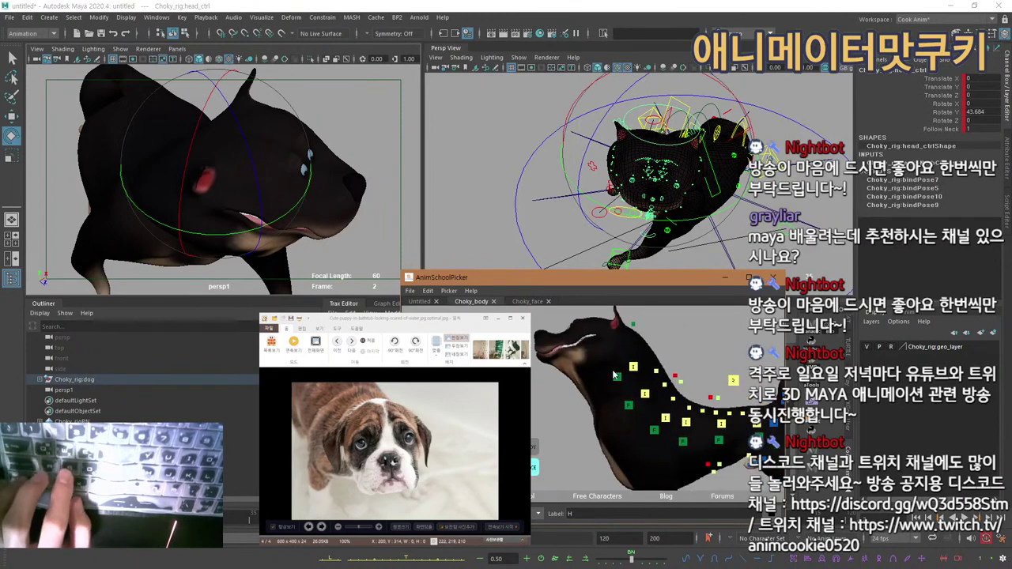
drag(607, 356, 690, 446)
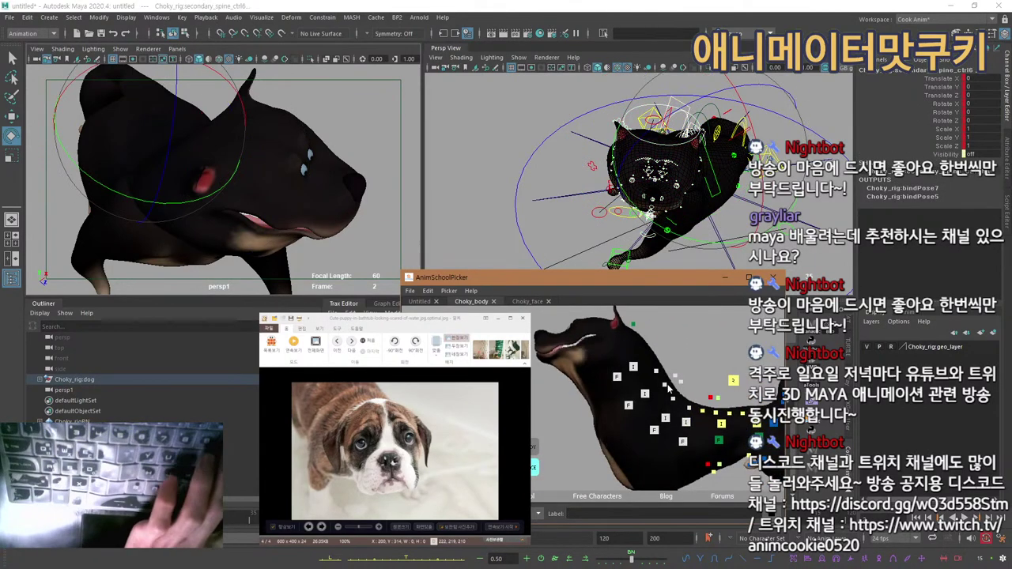
key(0)
alt+middle_drag(554, 347, 719, 392)
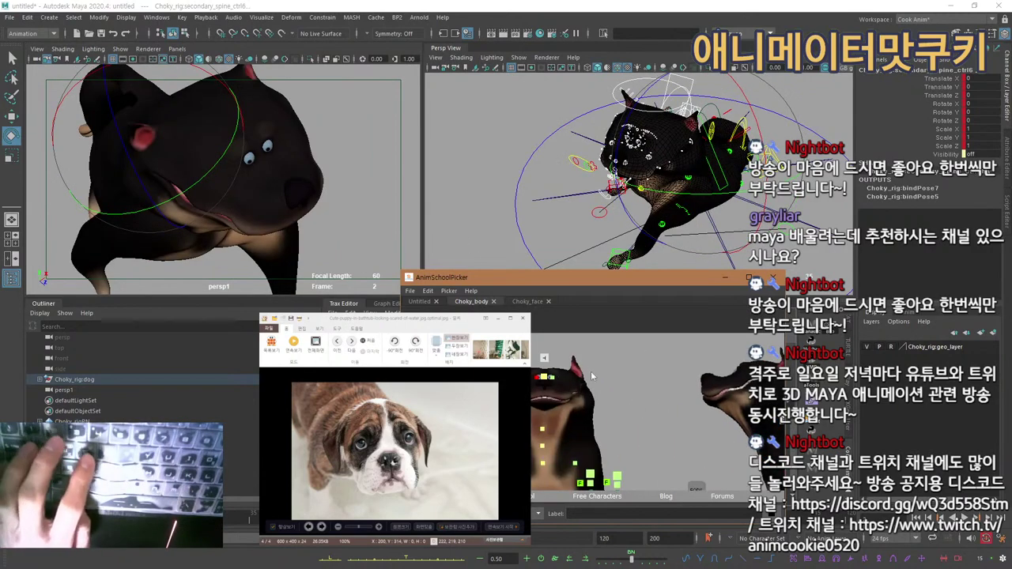
Rotate head_ctrl to about X -18.4, Y -26.4, Z 18.9 so the face turns toward the shot camera.
click(544, 358)
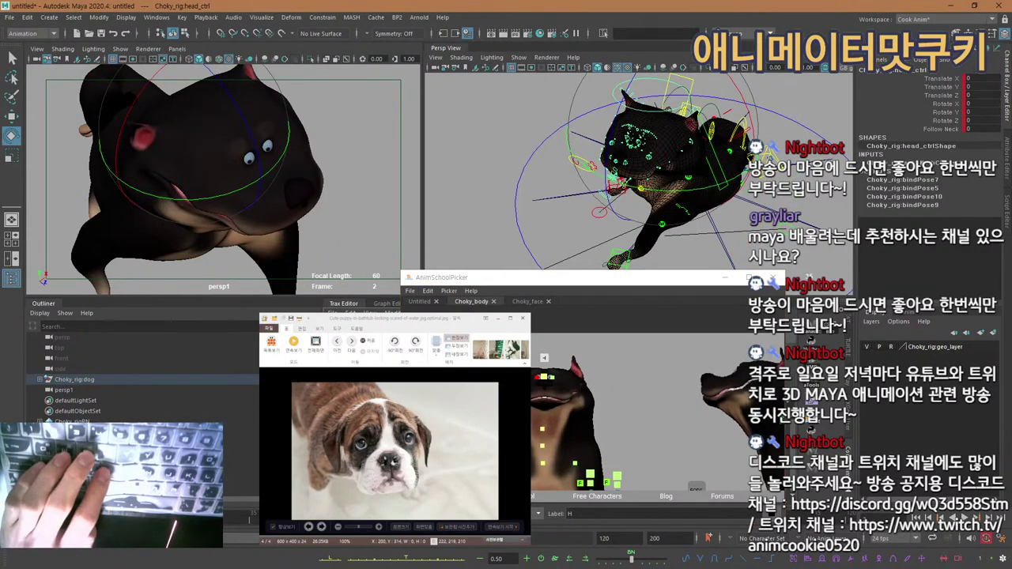
drag(218, 198, 175, 192)
drag(253, 144, 248, 125)
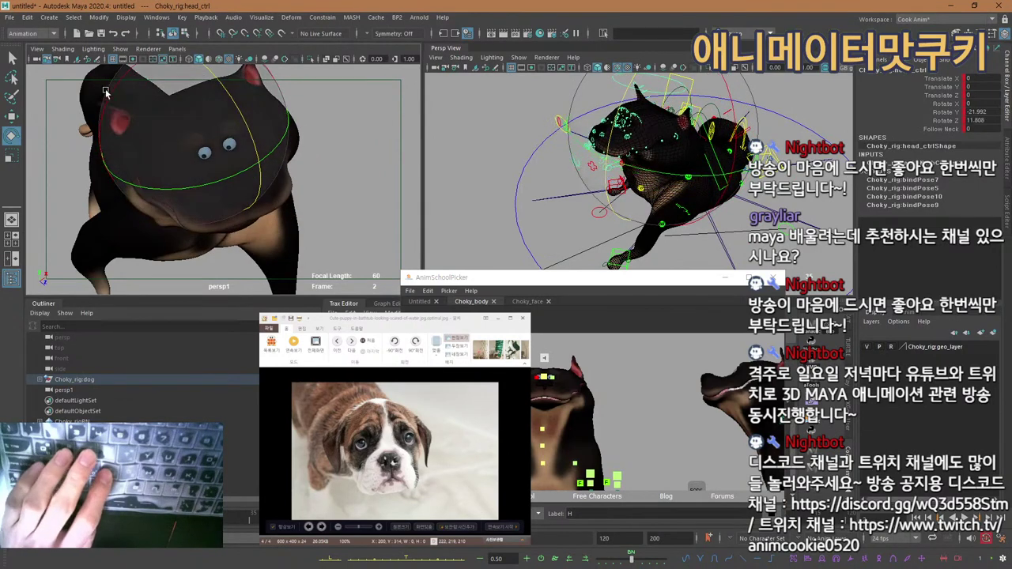
drag(114, 88, 193, 175)
drag(102, 110, 103, 103)
key(q)
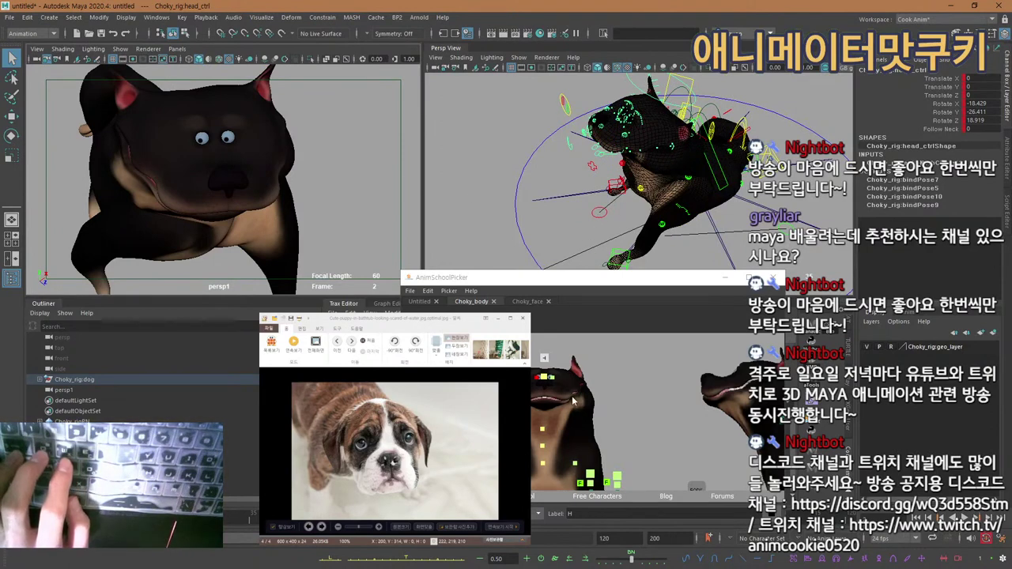
Move eyes_ctrl to about X -3.85, Y 13.25, Z -4.98 so the eyes look at the camera.
click(543, 377)
key(w)
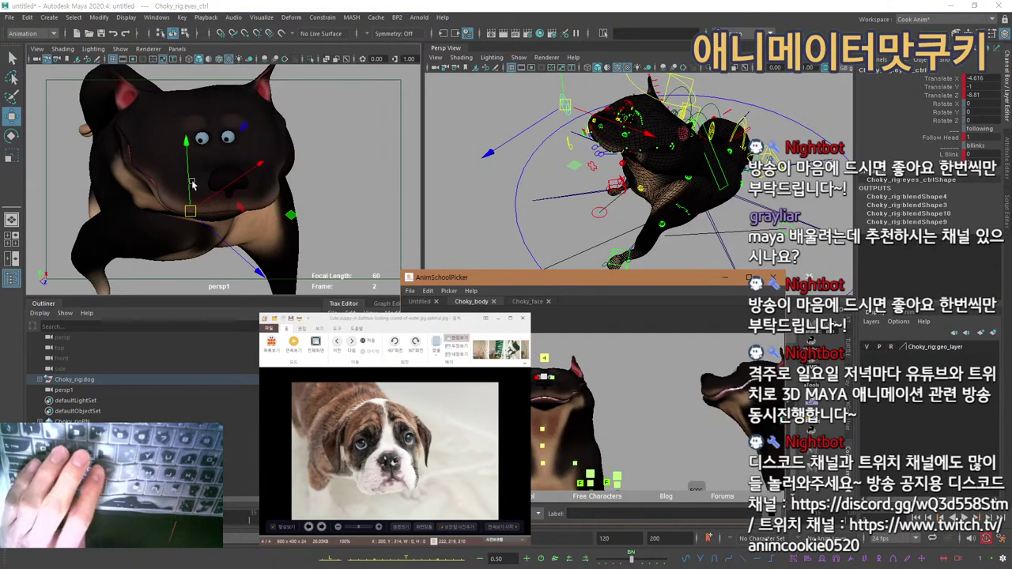
drag(192, 177, 258, 117)
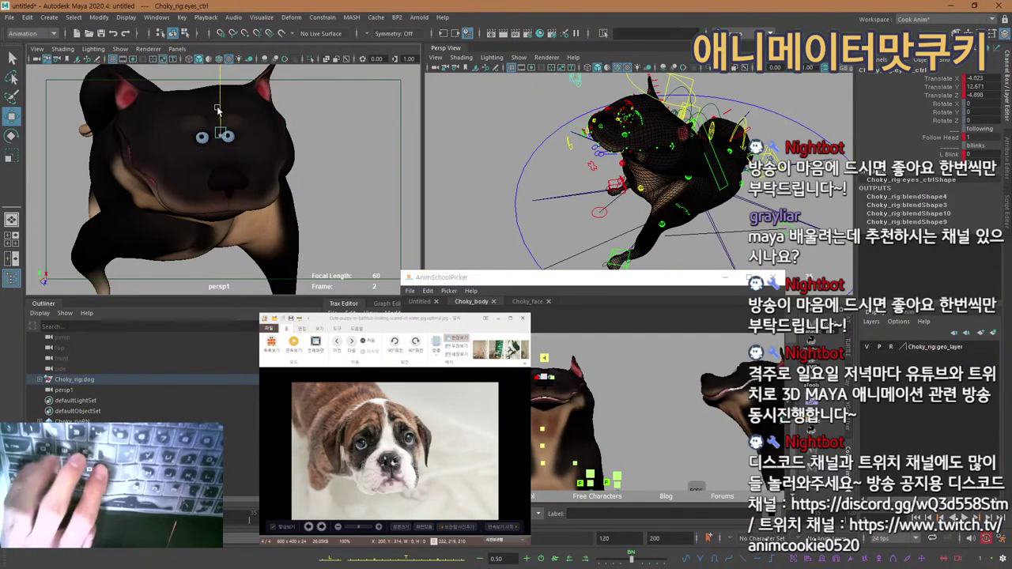
key(q)
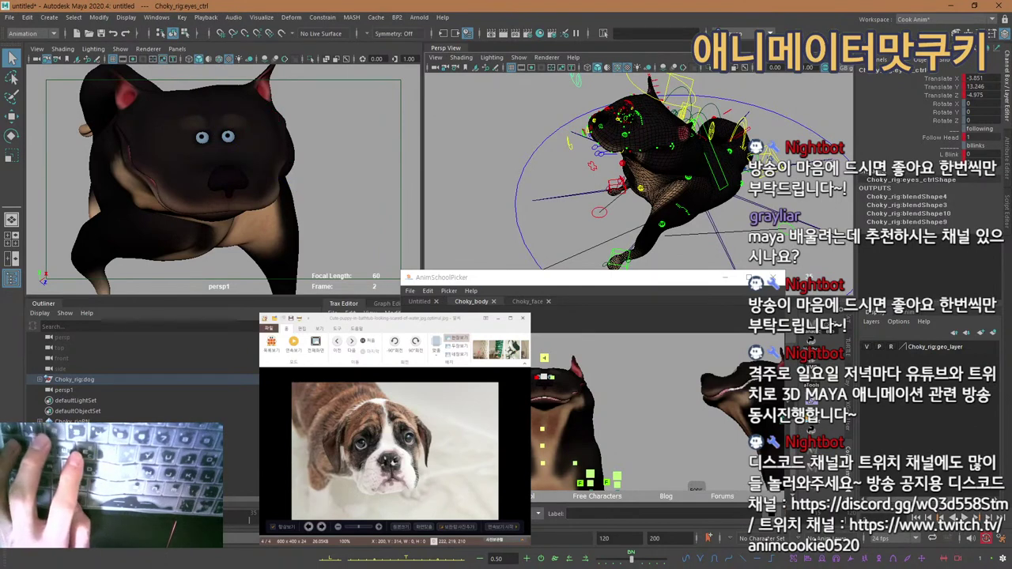
Rotate the neck_ik_ctr_1 neck control to about Y -7.25, Z -22.83 to lower the head.
alt+middle_drag(698, 381, 550, 362)
click(613, 413)
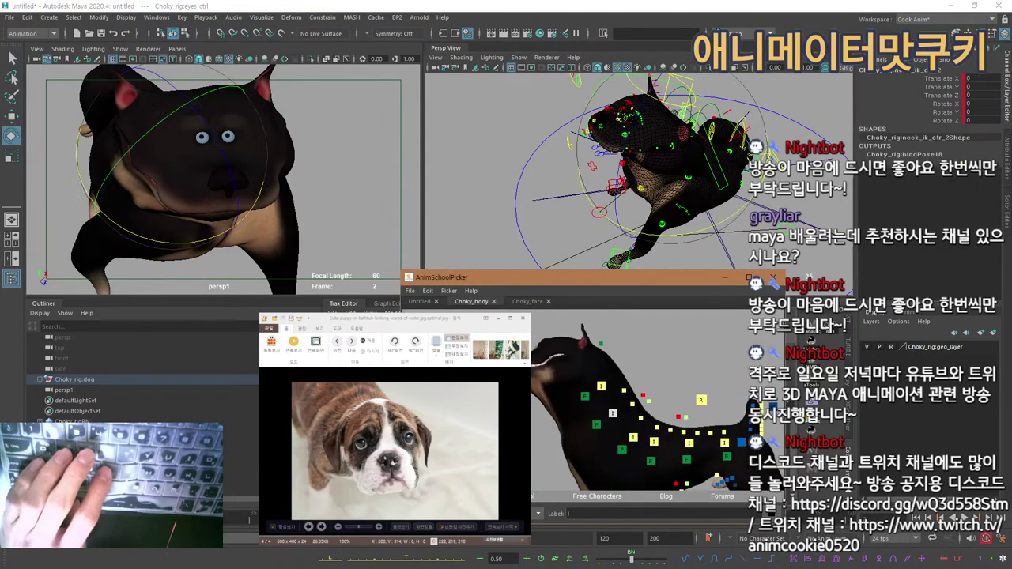
key(e)
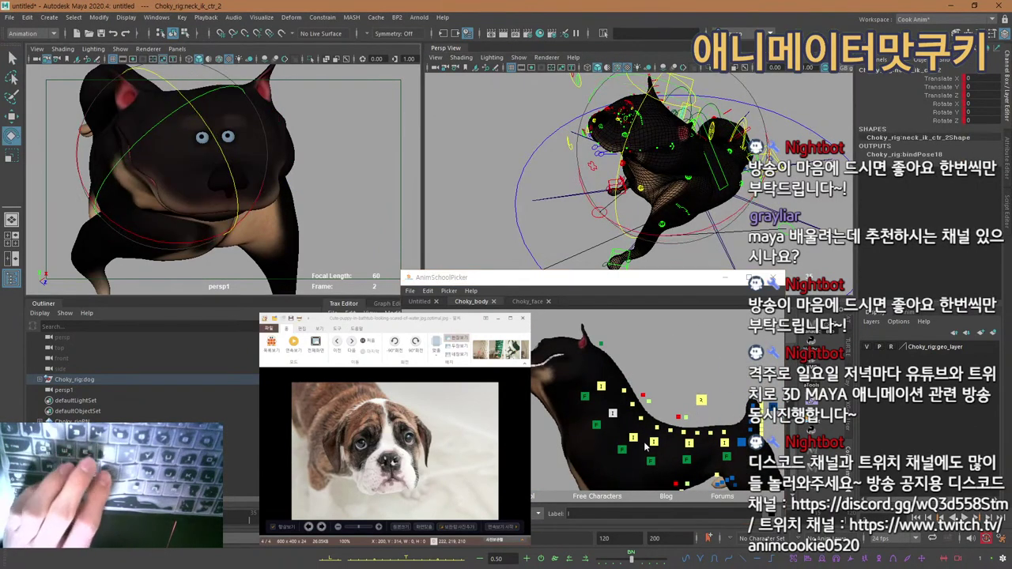
click(632, 437)
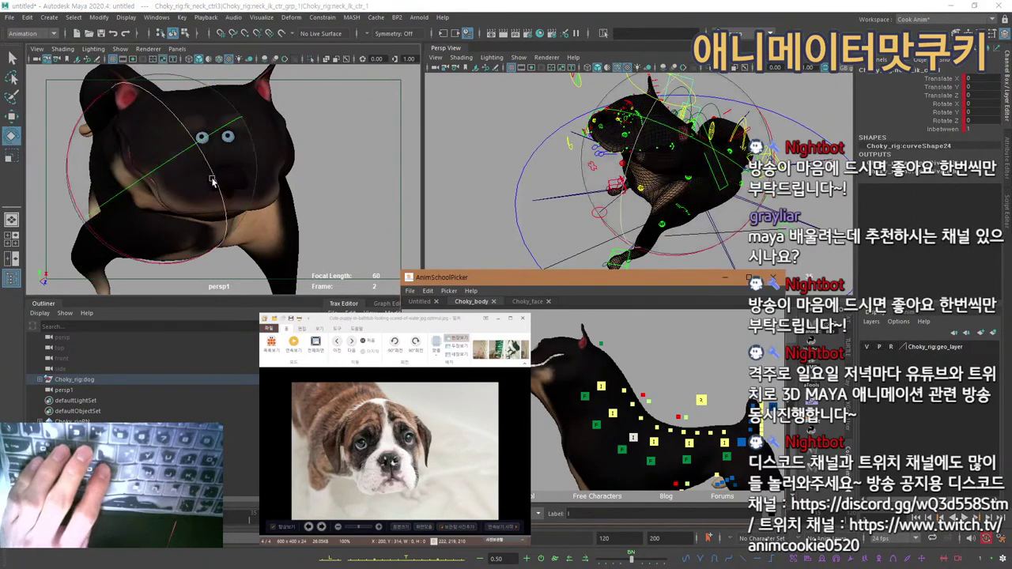
drag(211, 182, 217, 215)
Refine head_ctrl's rotation to about Y -28.5, Z 13.7 to tilt the face toward the camera.
alt+middle_drag(553, 378, 814, 342)
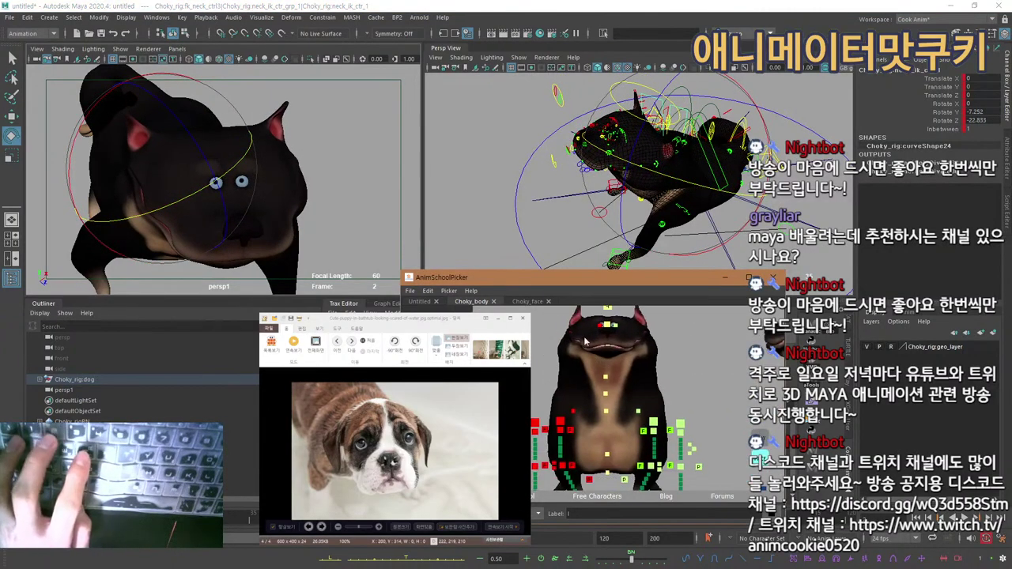
click(606, 308)
drag(211, 222, 263, 182)
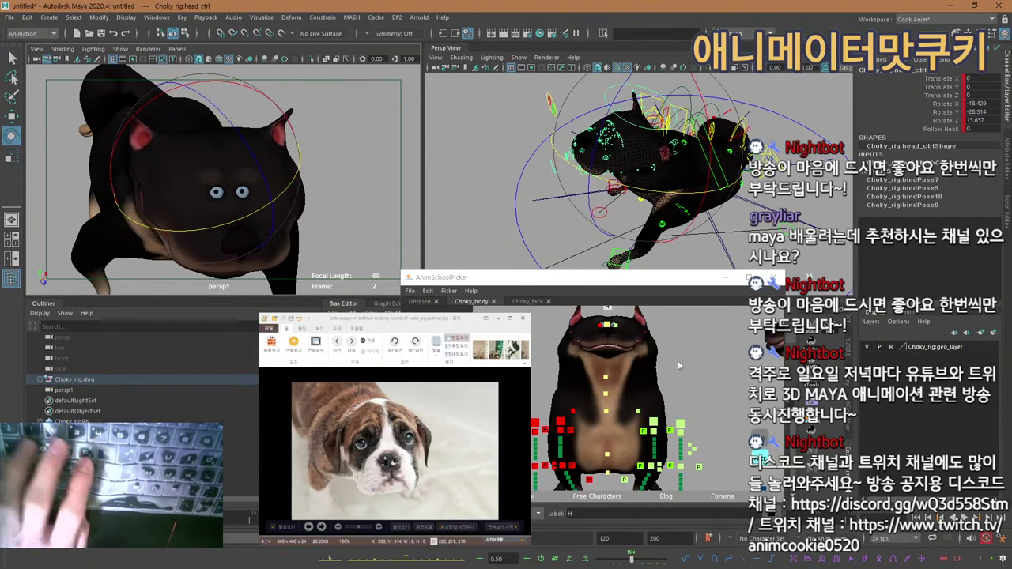
Rotate the upper right ear controls to fold the tip of the right ear down.
alt+middle_drag(650, 385, 308, 400)
click(521, 302)
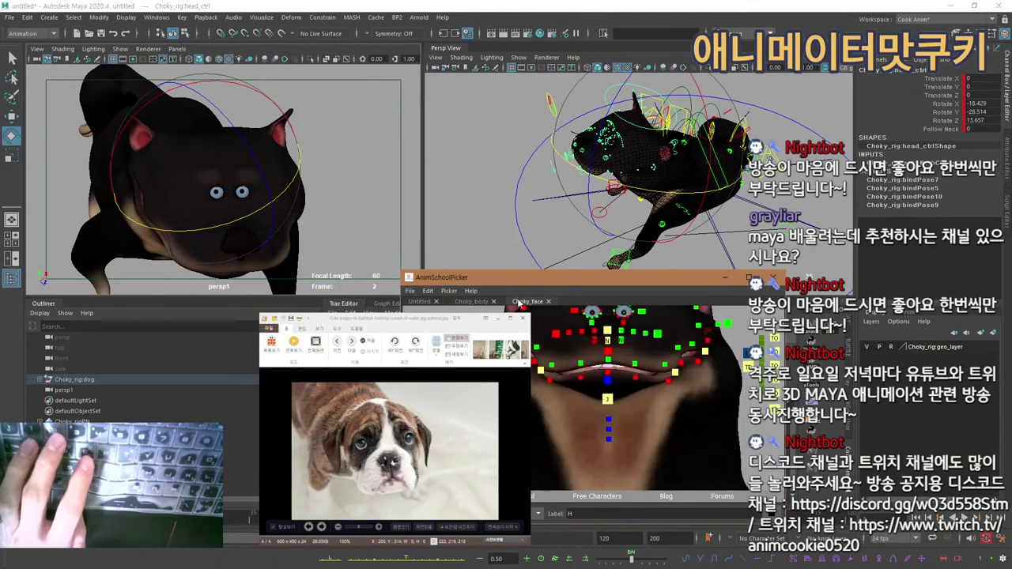
click(547, 380)
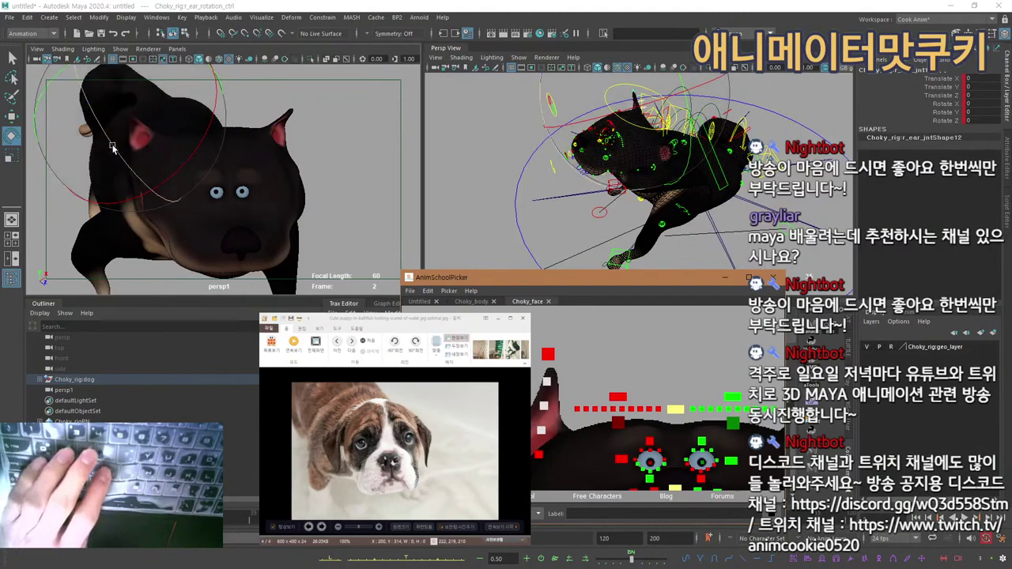
click(129, 184)
middle_drag(128, 186, 107, 171)
key(f)
alt+drag(538, 186, 641, 207)
Rotate the right ear base control r_ear_jnt9 to about X 21.4, Y 15.6, Z -20.7.
click(540, 453)
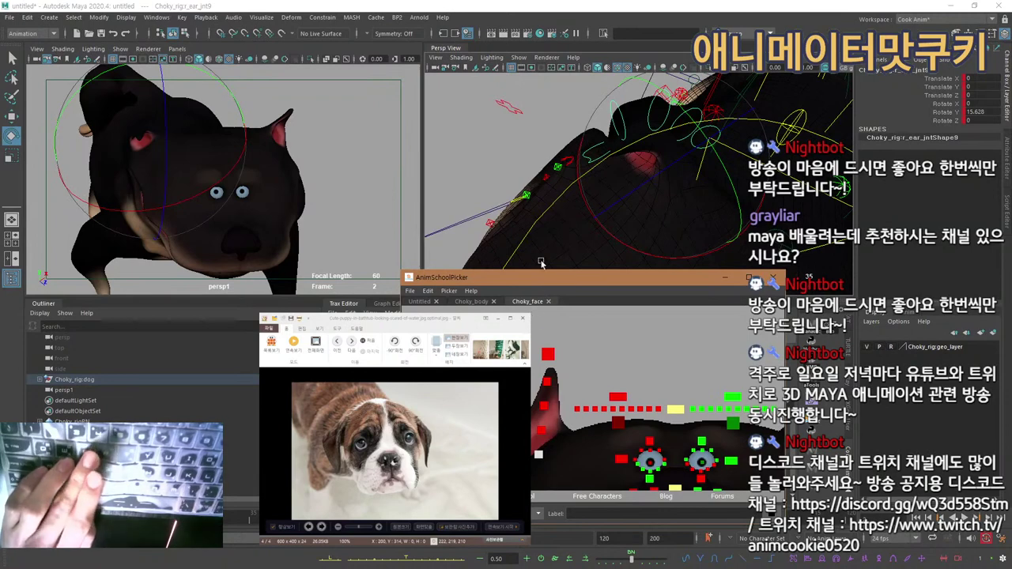
drag(201, 197, 137, 211)
drag(166, 146, 166, 190)
alt+drag(705, 167, 697, 233)
key(q)
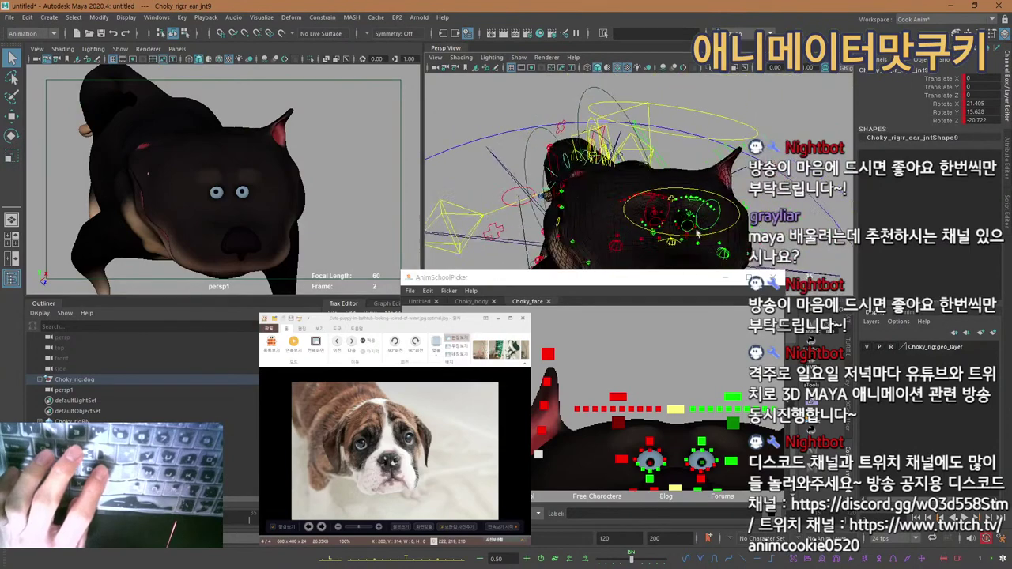
Fold the left ear tip down with the upper left ear controls, using untextured shaded display in the shot camera view.
alt+middle_drag(732, 403, 554, 384)
drag(615, 354, 644, 406)
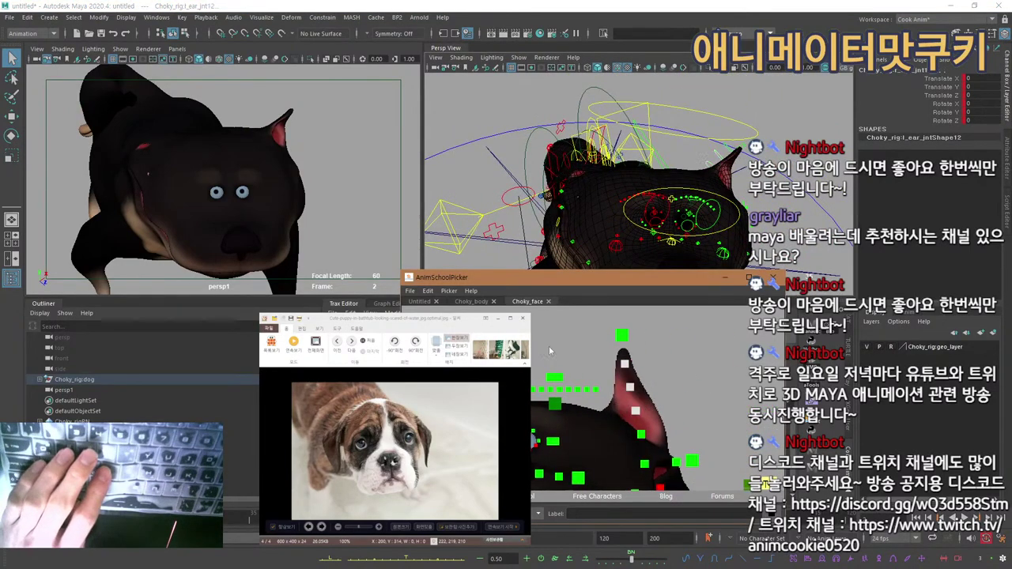
key(5)
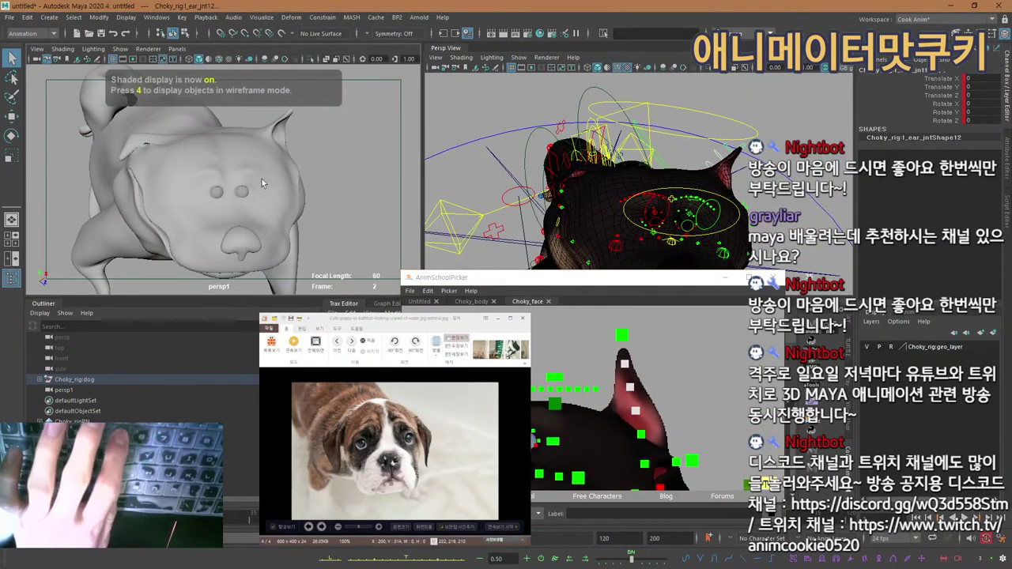
key(e)
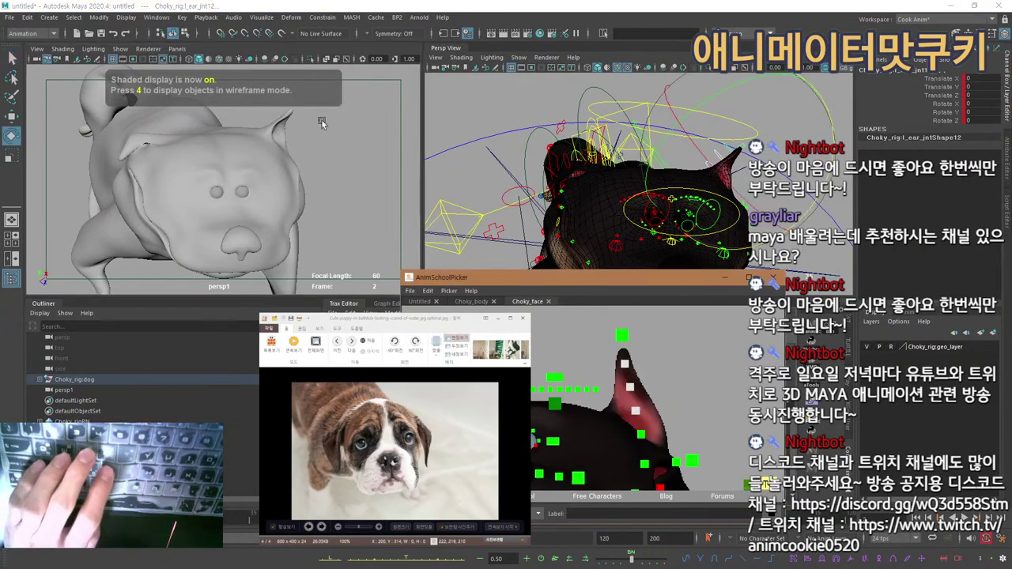
drag(365, 171, 357, 189)
Rotate the left ear base control l_ear_jnt9 to about X 6.2, Y 10.3.
click(641, 434)
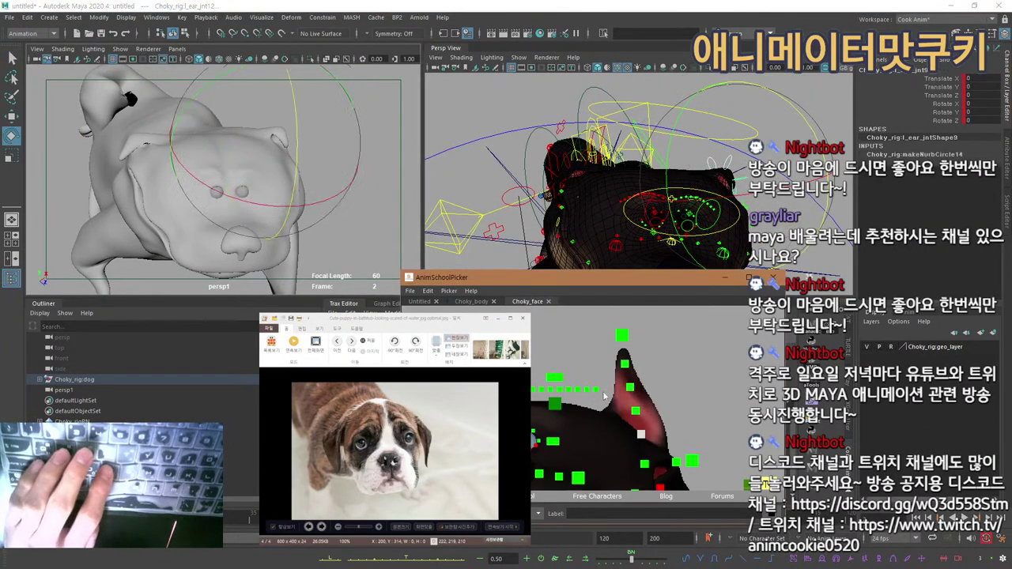
click(280, 207)
drag(286, 210, 343, 83)
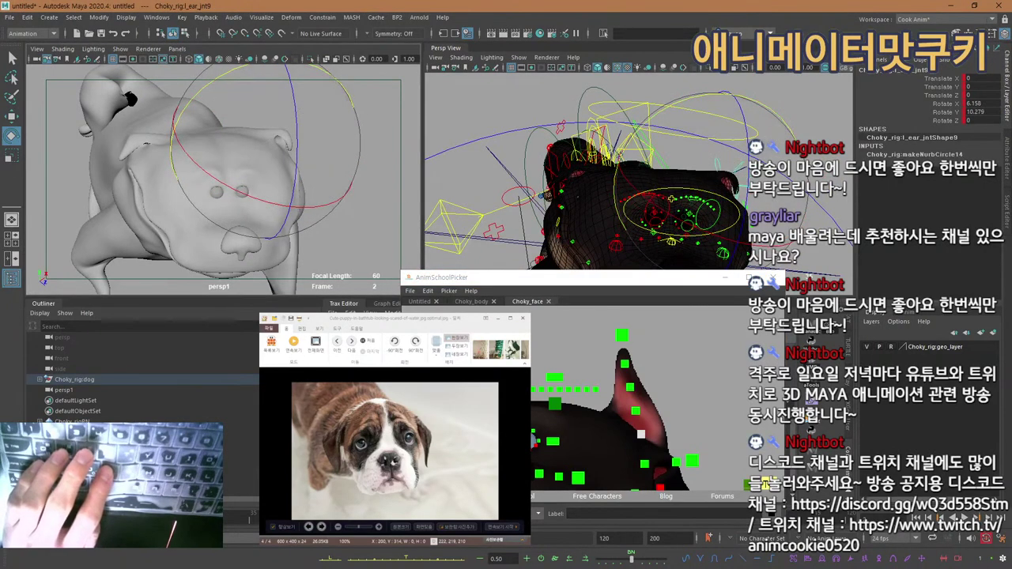
Refine the right ear base control r_ear_jnt9 to about X 12.0, Z -10.9 so the ear lifts slightly.
alt+middle_drag(565, 442, 693, 420)
drag(536, 406, 473, 418)
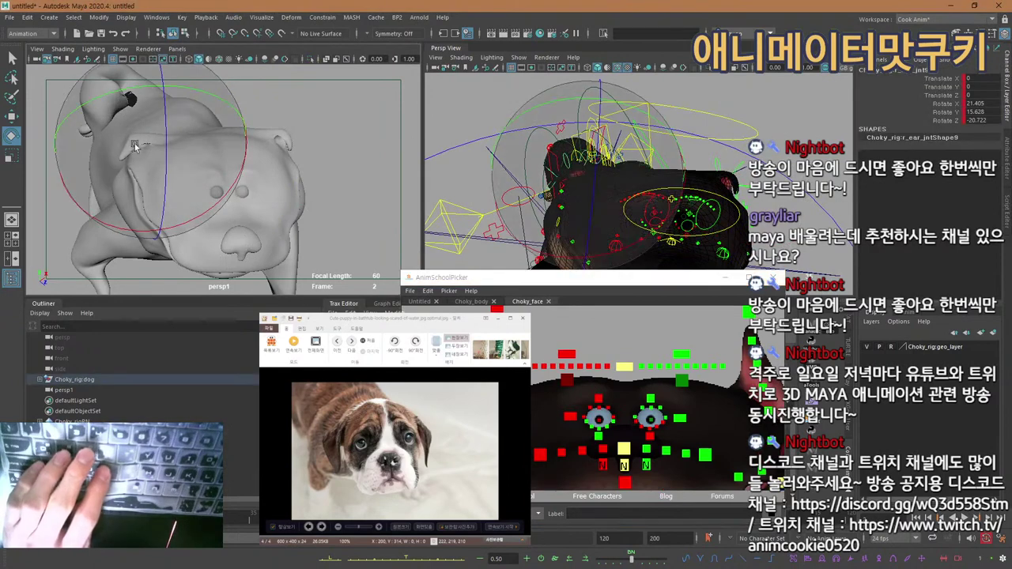
drag(165, 170, 166, 156)
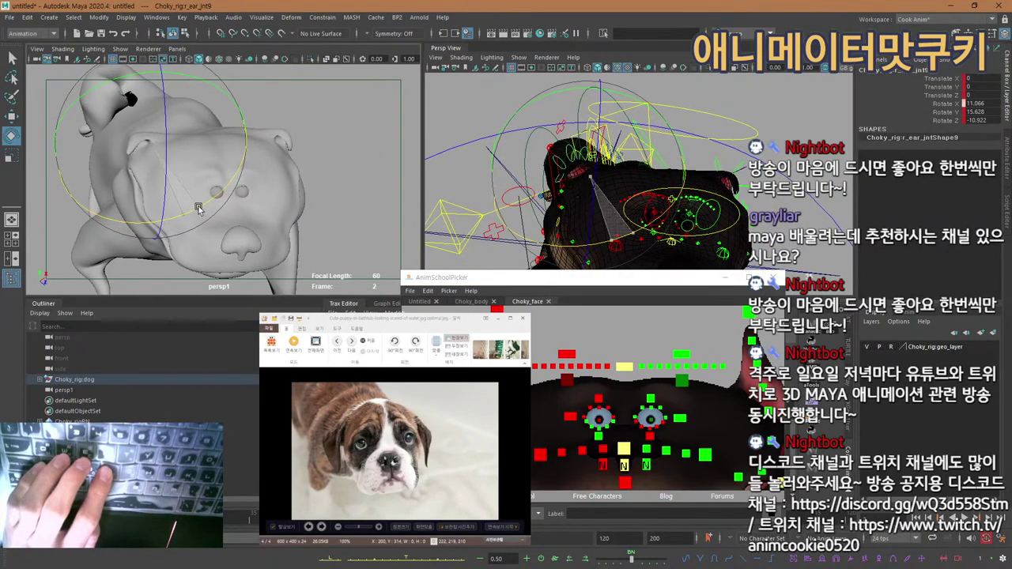
drag(199, 208, 199, 209)
alt+drag(594, 190, 617, 192)
Reset the pelvis controls at the dog's rear to zero translation and rotation.
click(470, 302)
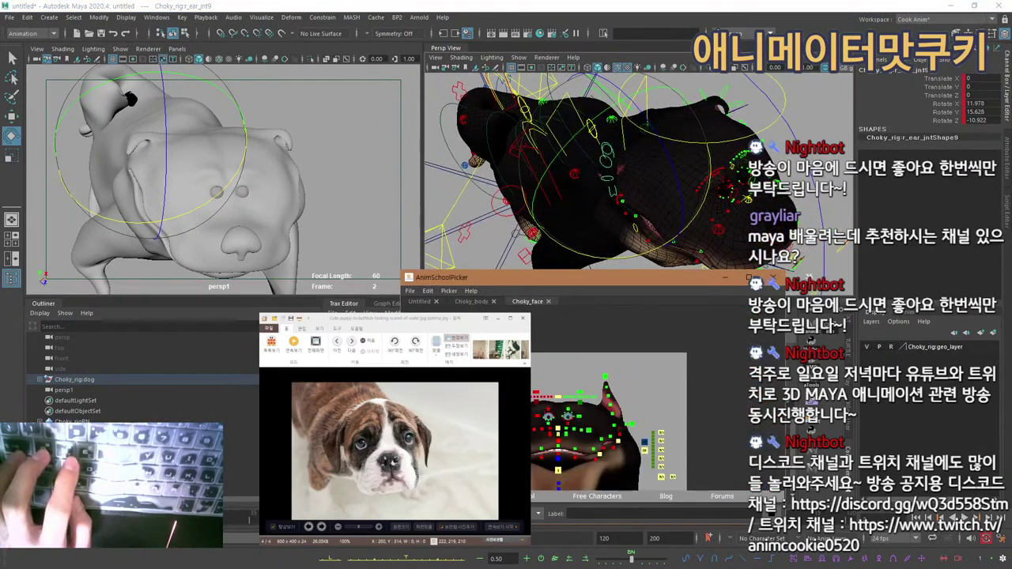
alt+middle_drag(759, 434, 533, 396)
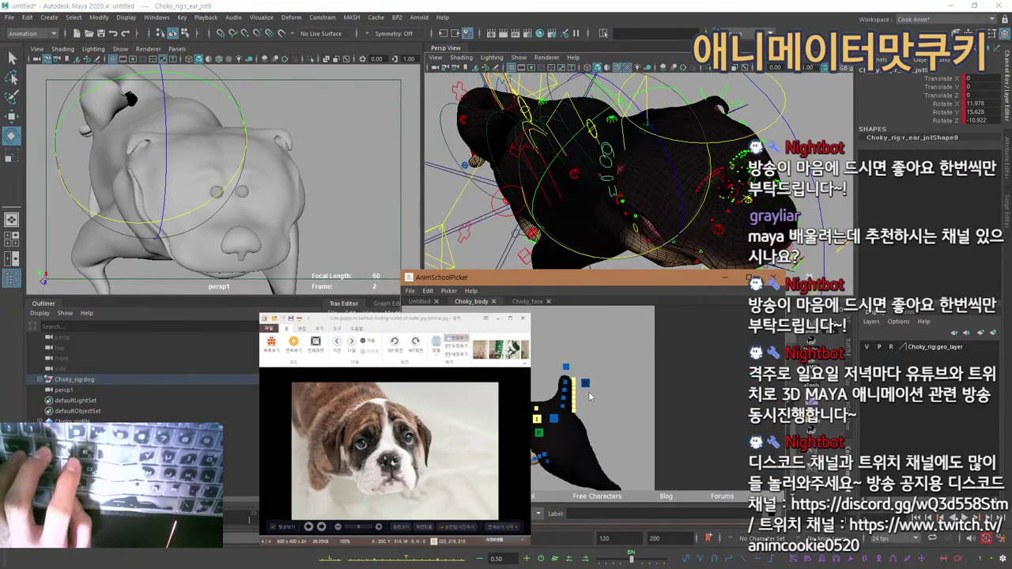
click(540, 432)
drag(536, 421, 534, 419)
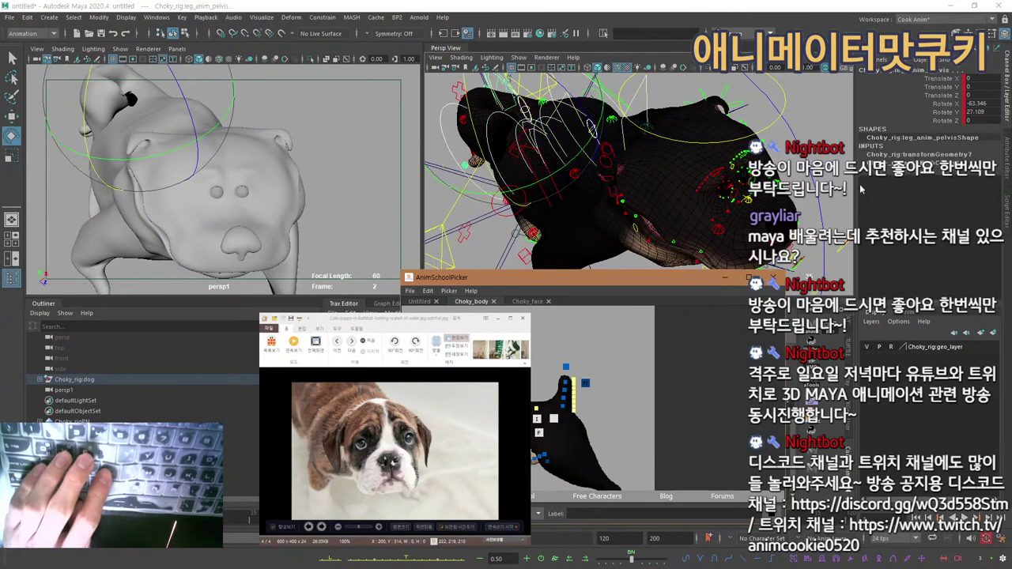
key(0)
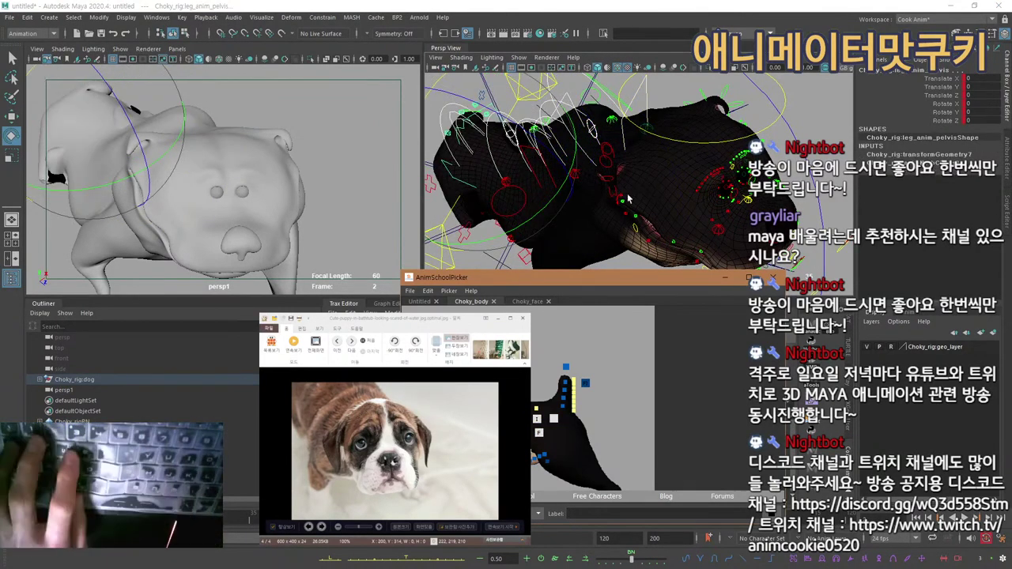
Reset both hind leg IK controls to zero translation and rotation.
alt+drag(629, 199, 639, 156)
alt+middle_drag(550, 430, 685, 397)
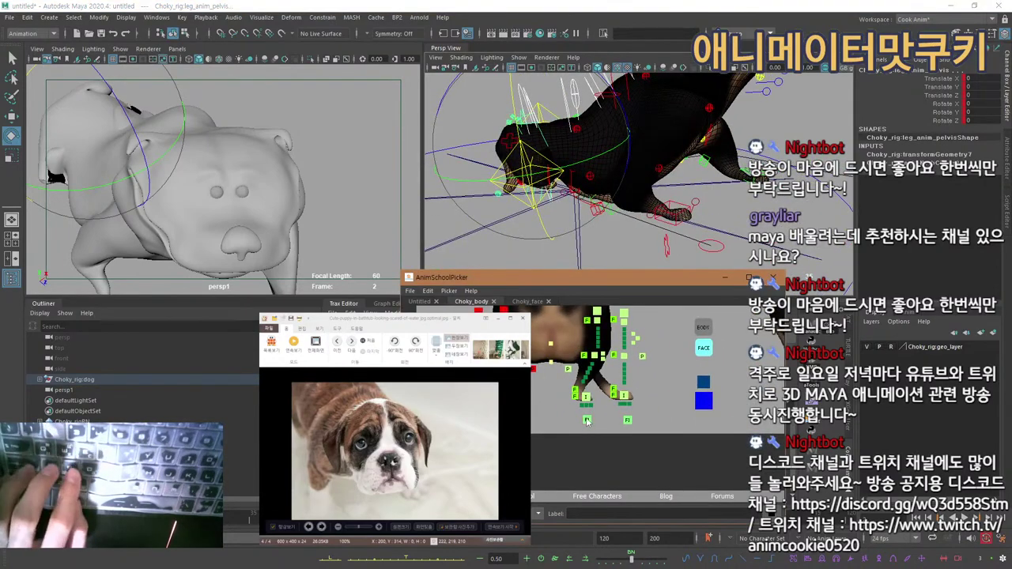
click(587, 420)
click(610, 395)
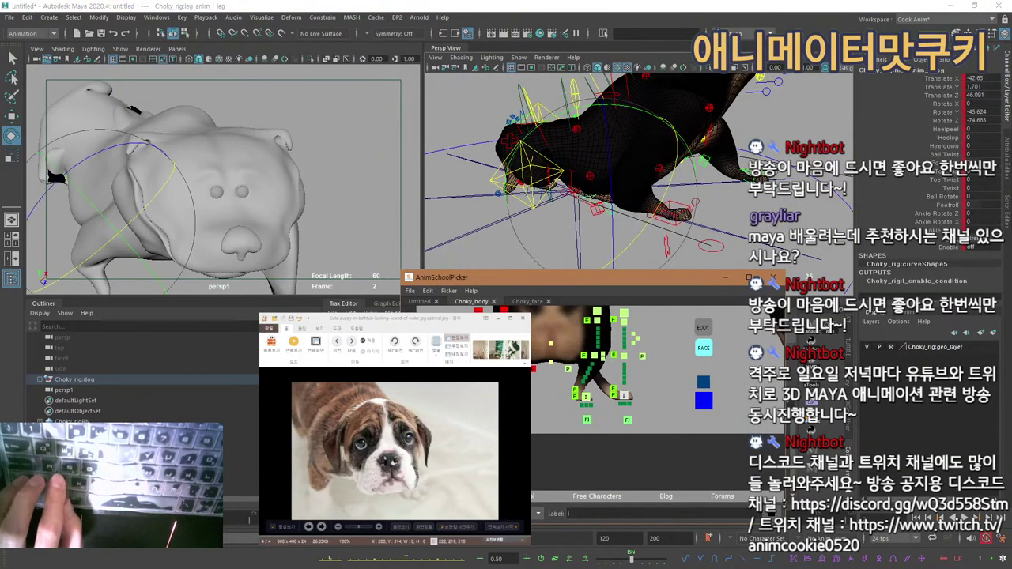
key(0)
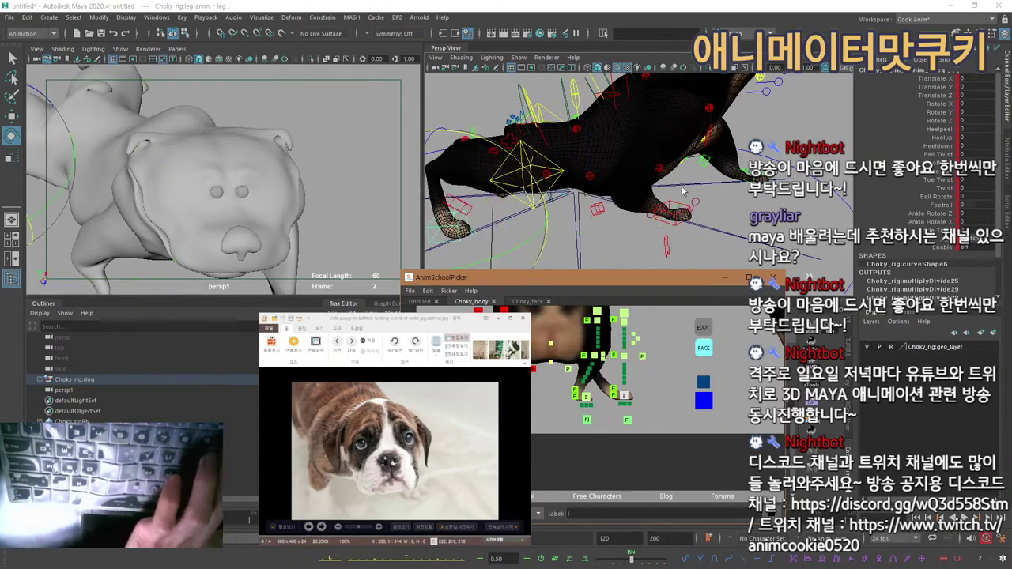
Try to move the left hind leg's IK control forward to about Z 23.9.
alt+middle_drag(675, 194, 686, 206)
alt+drag(686, 207, 703, 204)
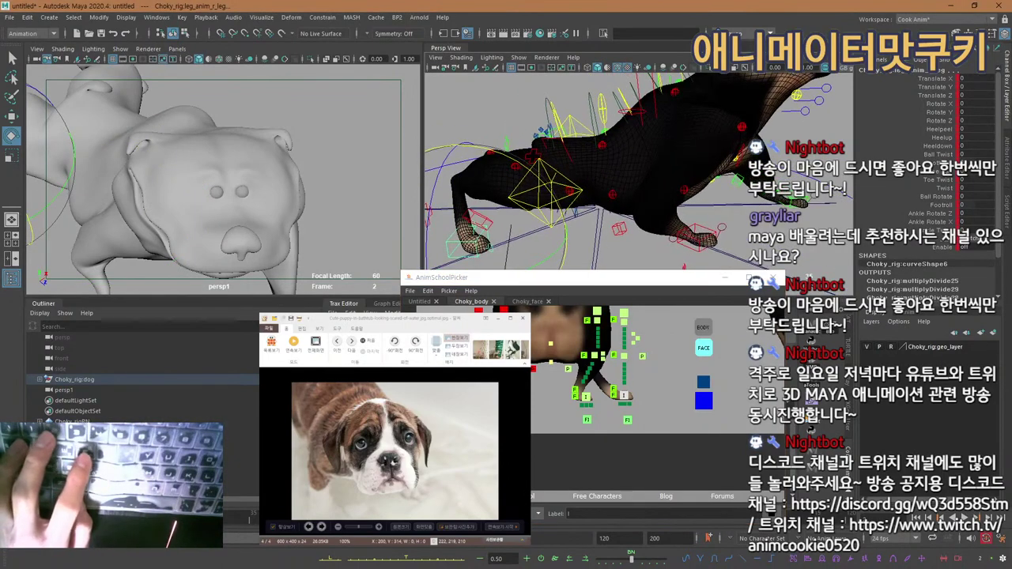
click(625, 390)
key(w)
click(624, 394)
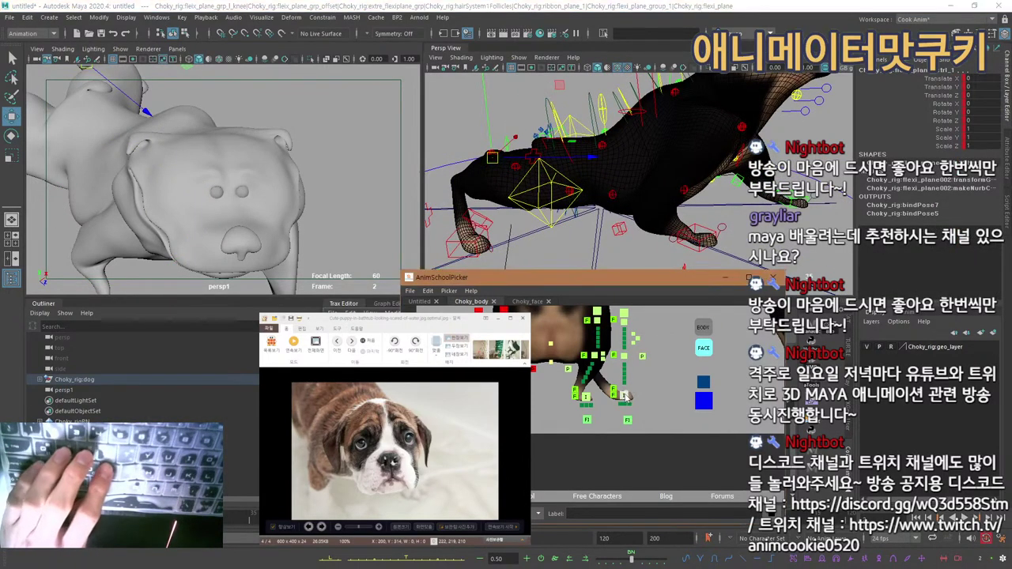
drag(183, 126, 215, 193)
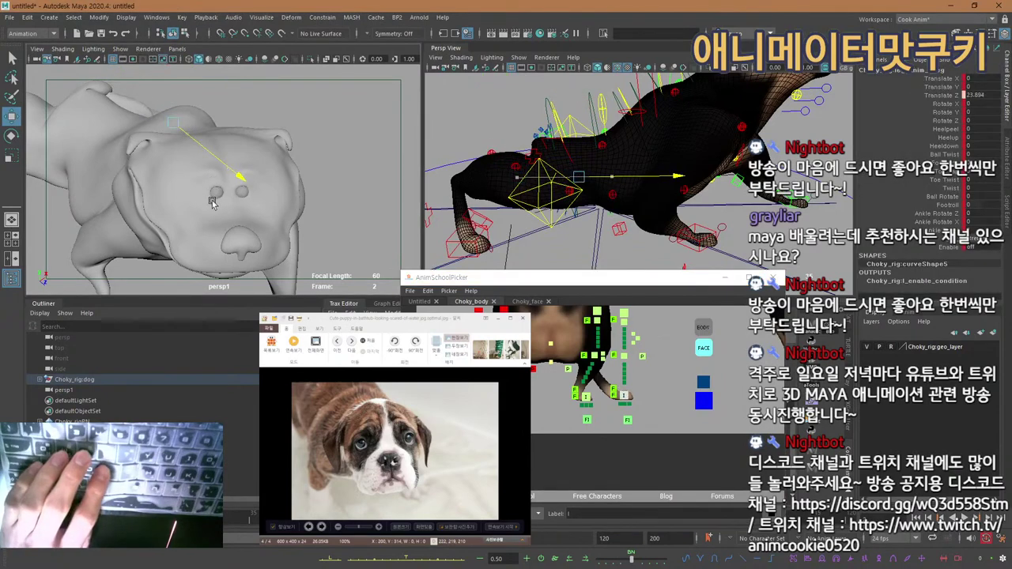
key(ctrl+z)
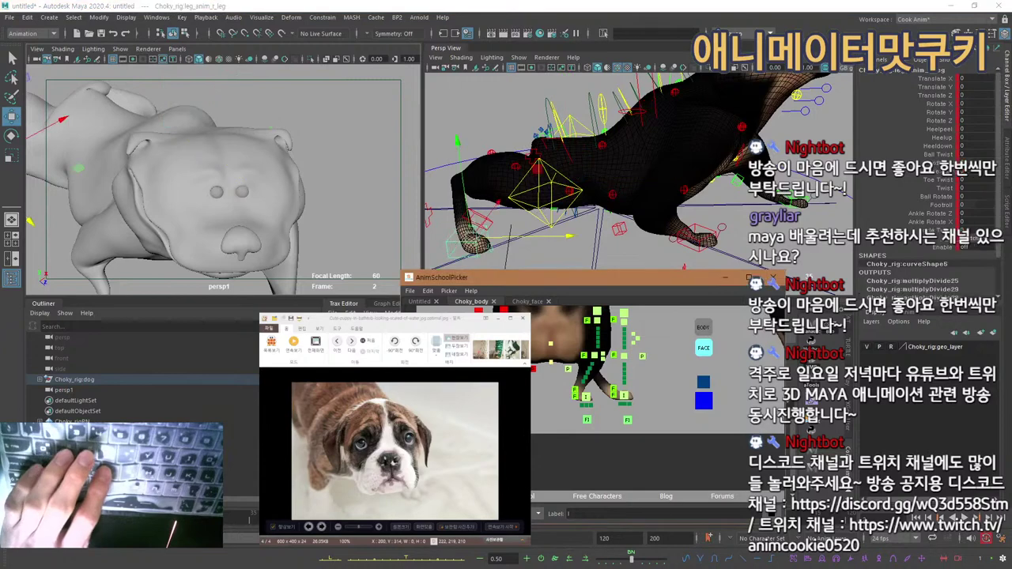
Move the right hind leg's pole vector control to about X 17.3, Z -70.0.
alt+drag(506, 236, 557, 203)
alt+middle_drag(569, 381, 663, 384)
alt+drag(628, 168, 686, 170)
click(552, 358)
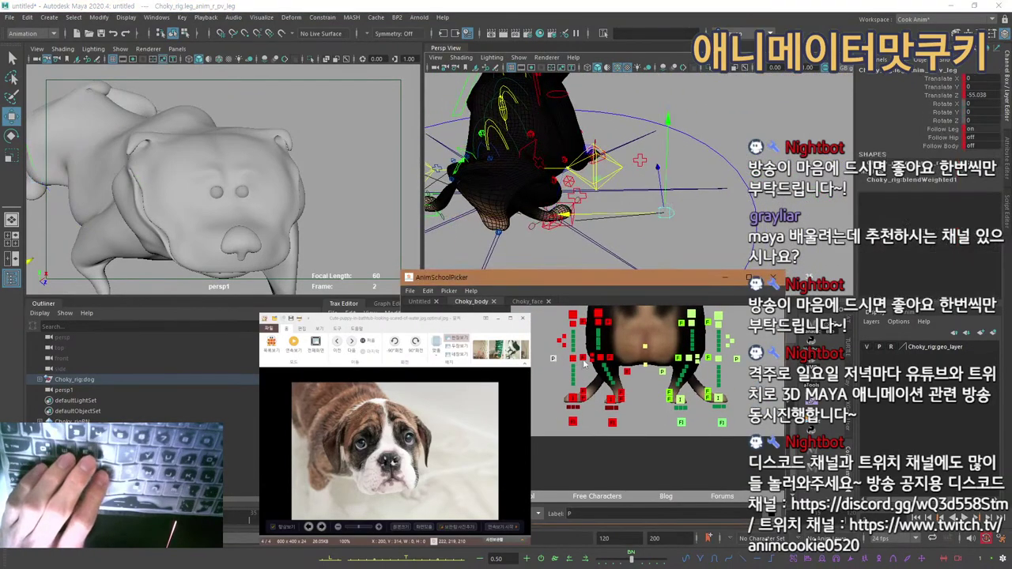
alt+drag(645, 212, 623, 185)
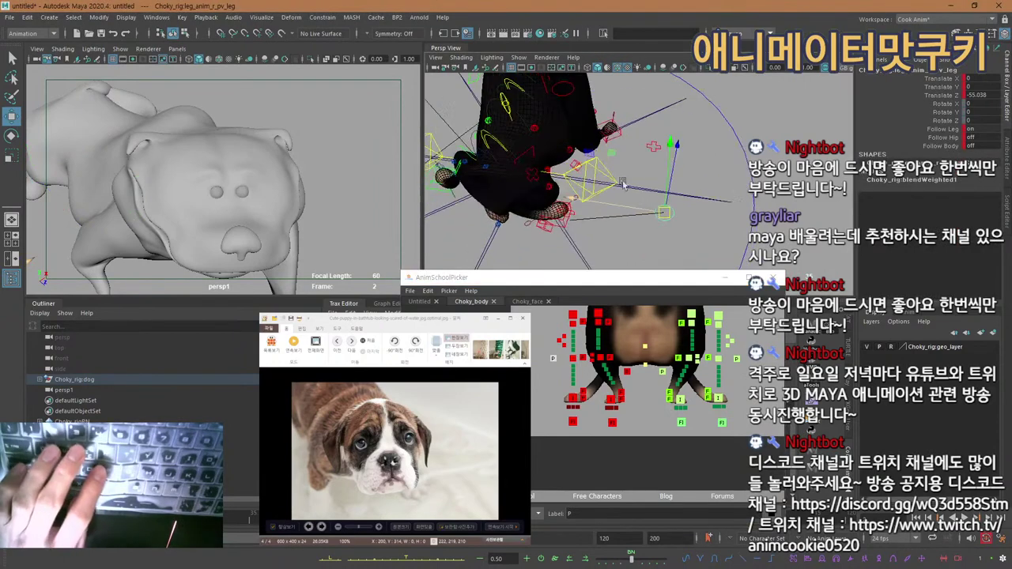
drag(591, 125, 645, 190)
Inspect the FK tail controls at the dog's rear.
alt+middle_drag(664, 335, 672, 470)
alt+middle_drag(719, 351, 665, 374)
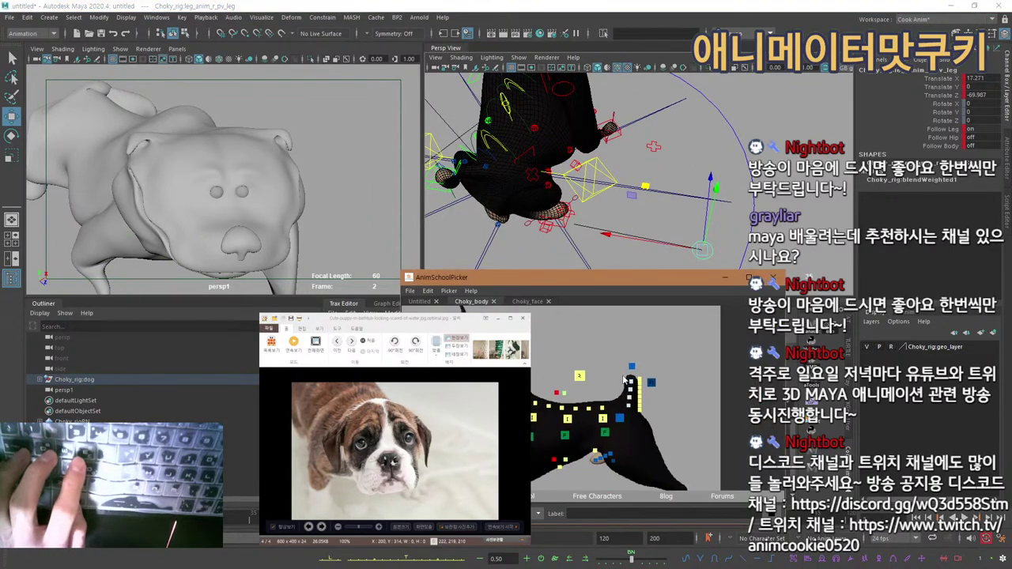
click(628, 382)
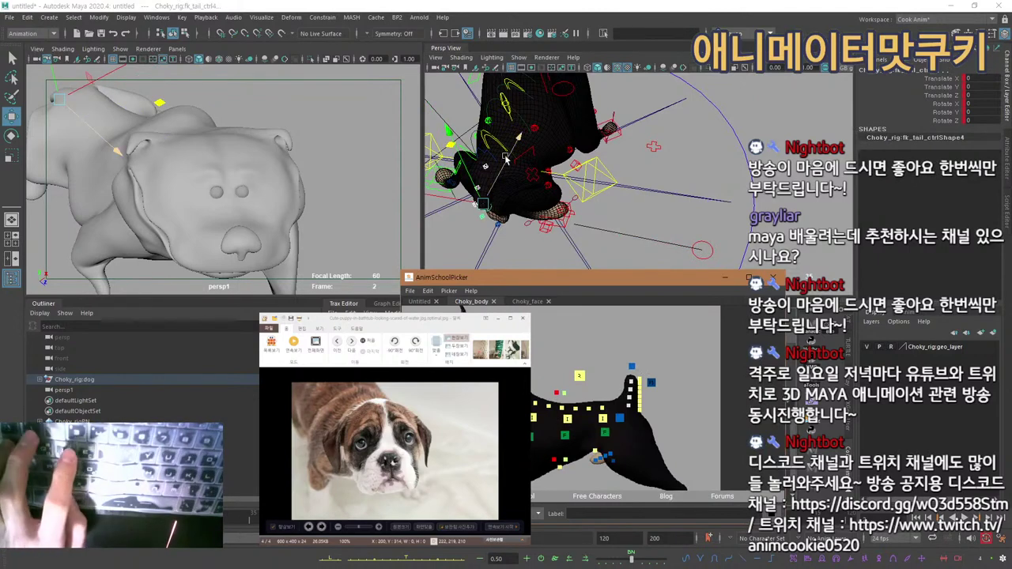
alt+drag(508, 158, 621, 184)
click(717, 172)
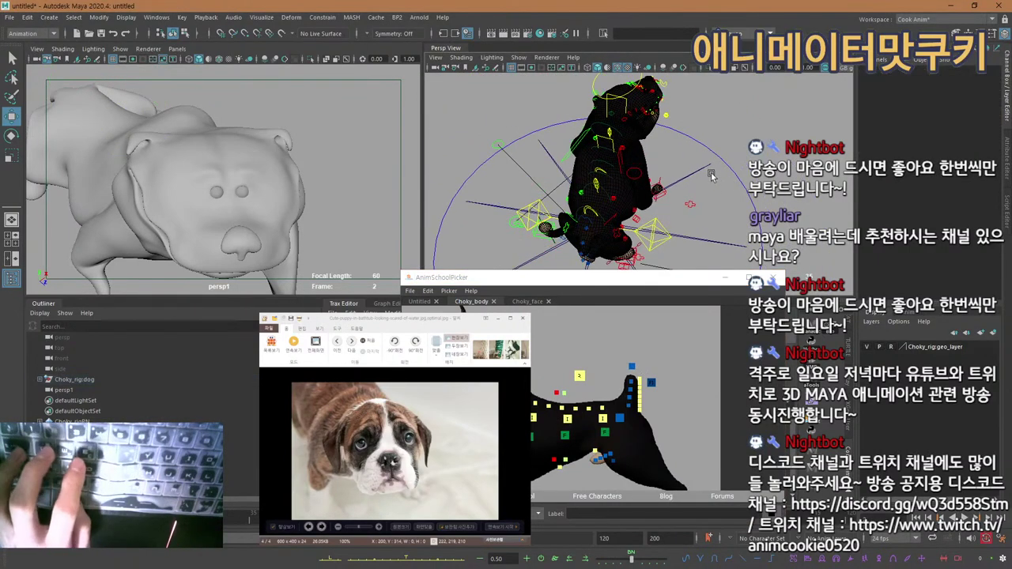
Move the right hind leg's IK control to about X -10.5, Z 19.8 and rotate it to about Y -57.8.
alt+drag(709, 174, 647, 171)
alt+middle_drag(565, 440, 635, 388)
click(540, 387)
alt+drag(558, 193, 591, 214)
drag(579, 163, 669, 161)
key(e)
alt+drag(604, 231, 579, 282)
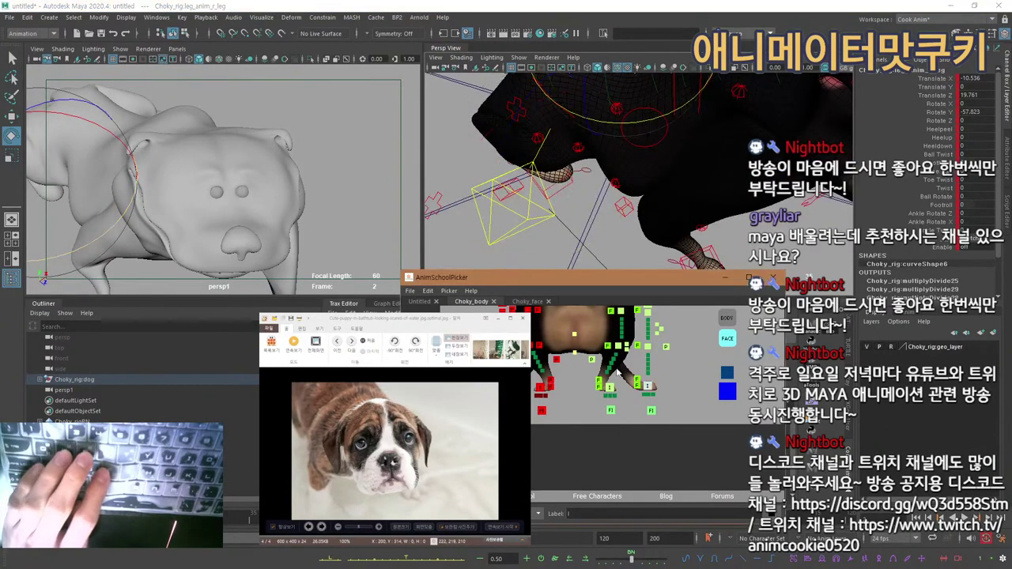
Move the left hind leg's IK control to about X -9.6, Z 24.5 and rotate it to about Y -50.0.
click(648, 386)
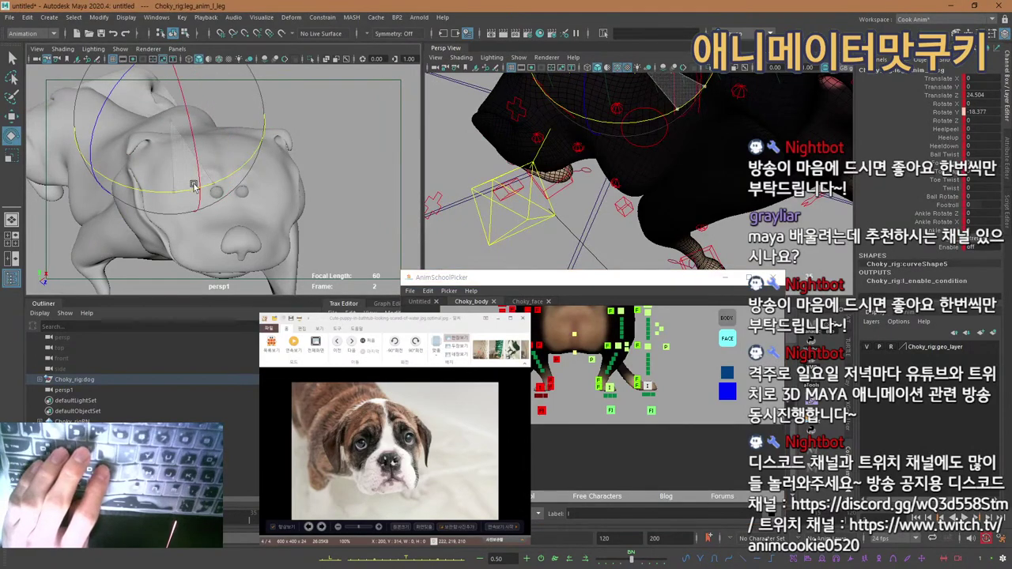
key(f)
alt+right_drag(664, 183, 585, 190)
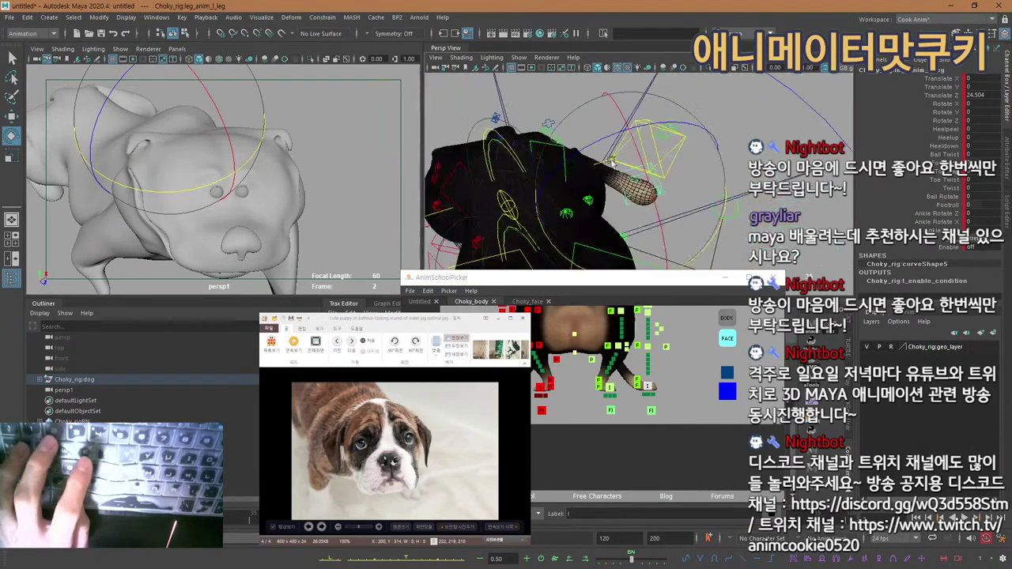
alt+drag(633, 189, 689, 225)
drag(694, 261, 608, 279)
key(w)
drag(649, 188, 624, 199)
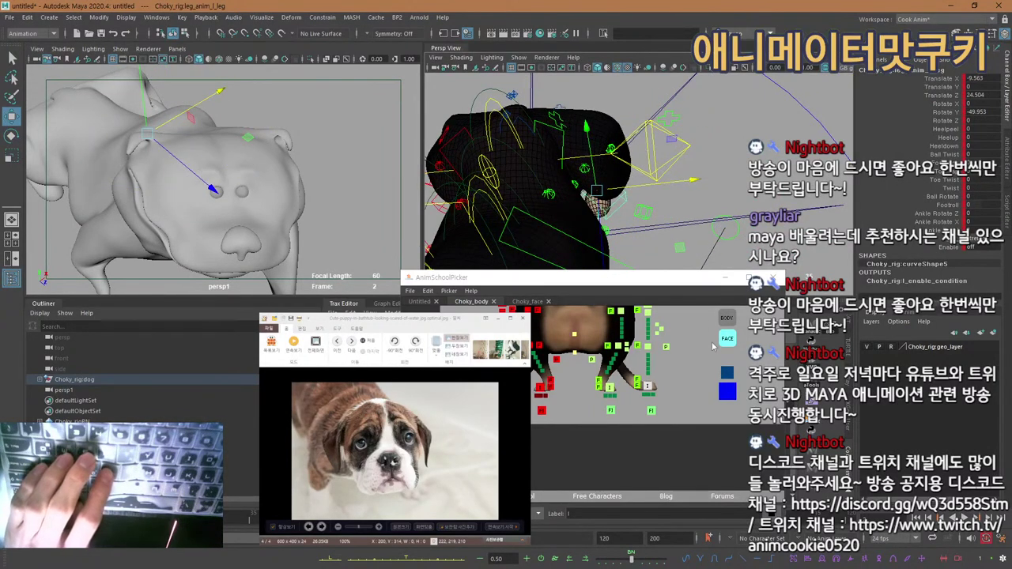
Try to move the left hind leg's pole vector control to about X 64.6, Z -50.6.
click(665, 348)
key(f)
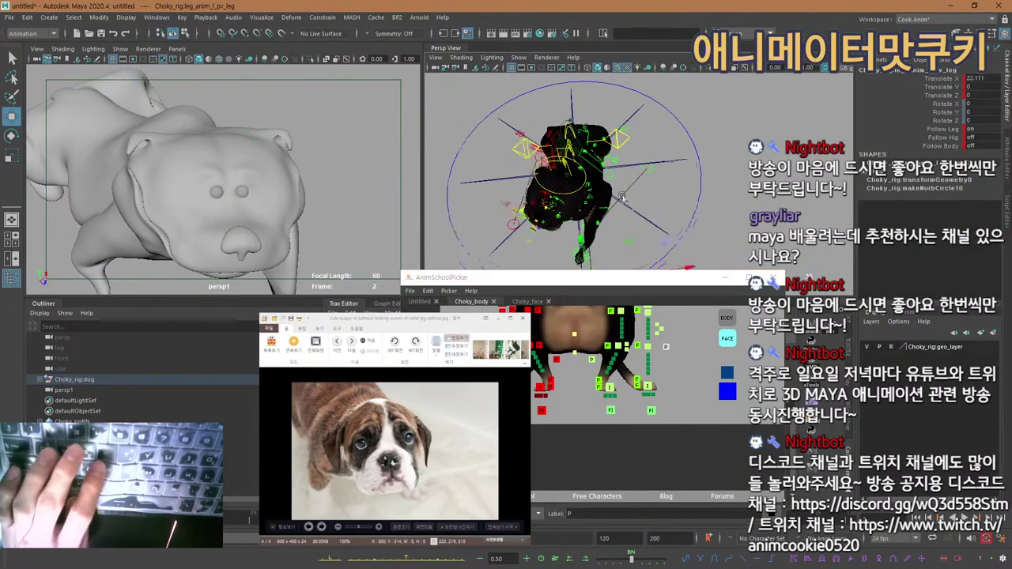
scroll(648, 230, down, 3)
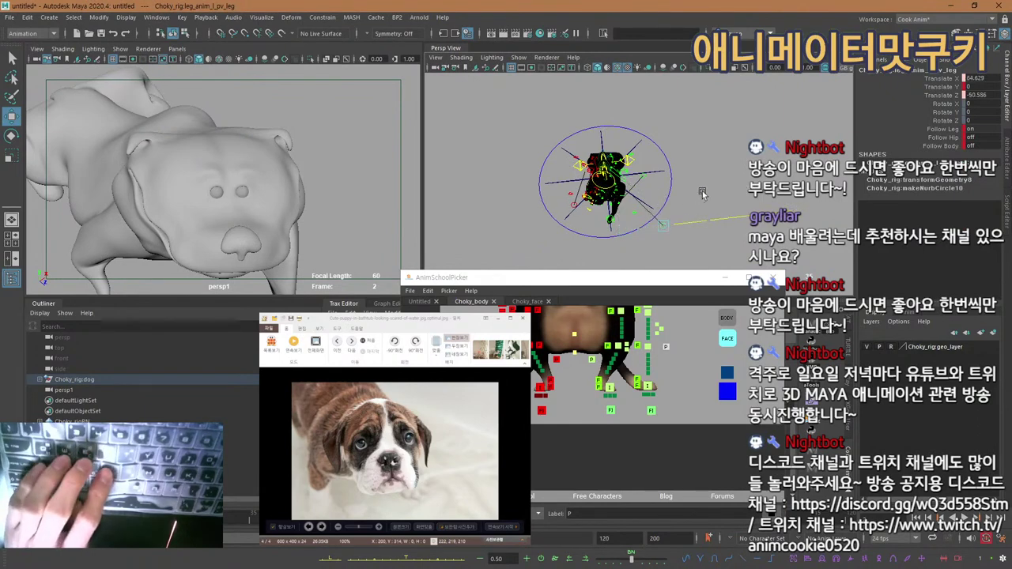
key(ctrl+z)
scroll(661, 162, up, 4)
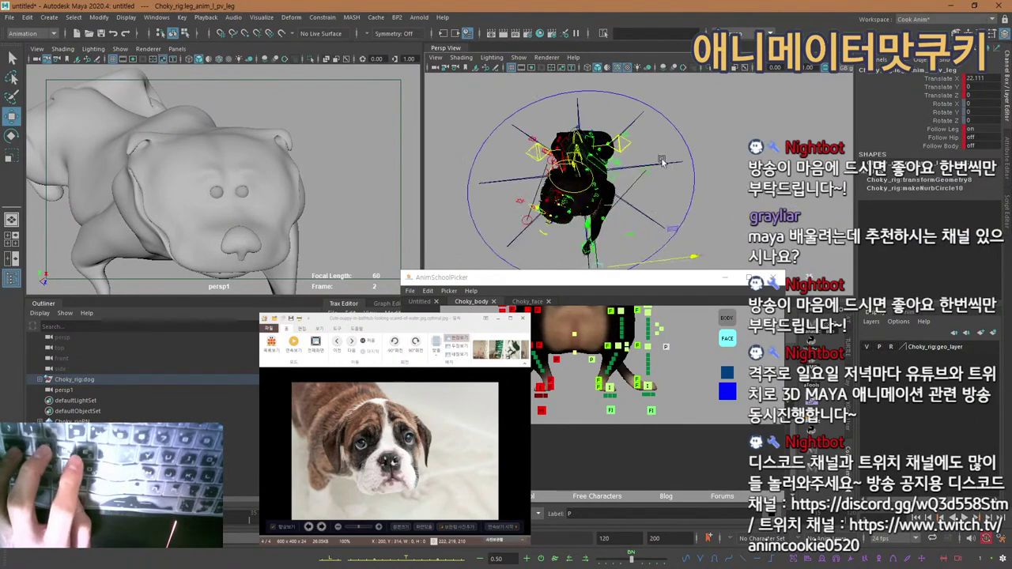
alt+middle_drag(662, 161, 668, 210)
alt+drag(668, 210, 538, 195)
scroll(535, 195, up, 6)
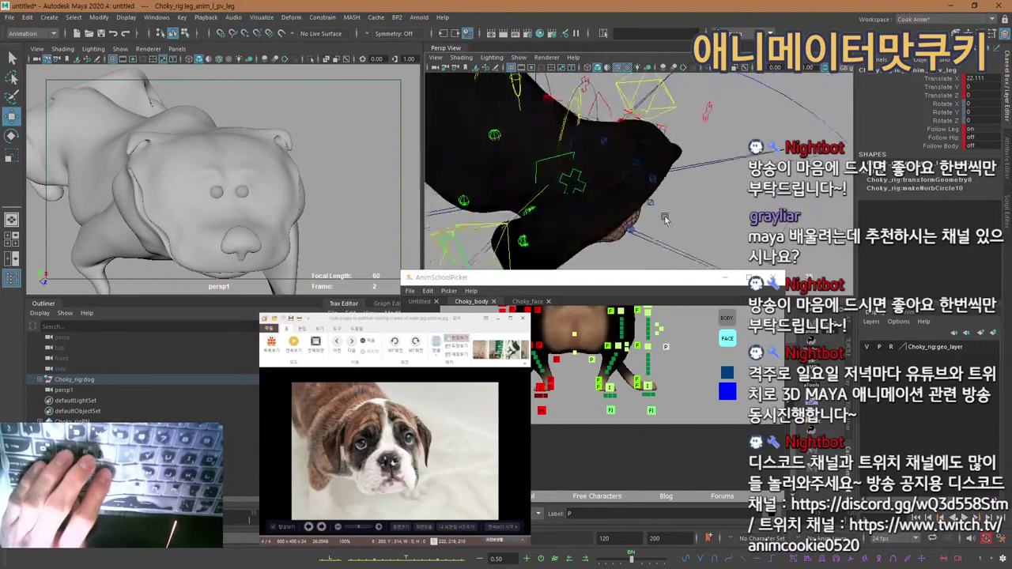
Inspect the left hind leg's hip and stretchy knee controls from several angles.
alt+middle_drag(633, 363, 647, 409)
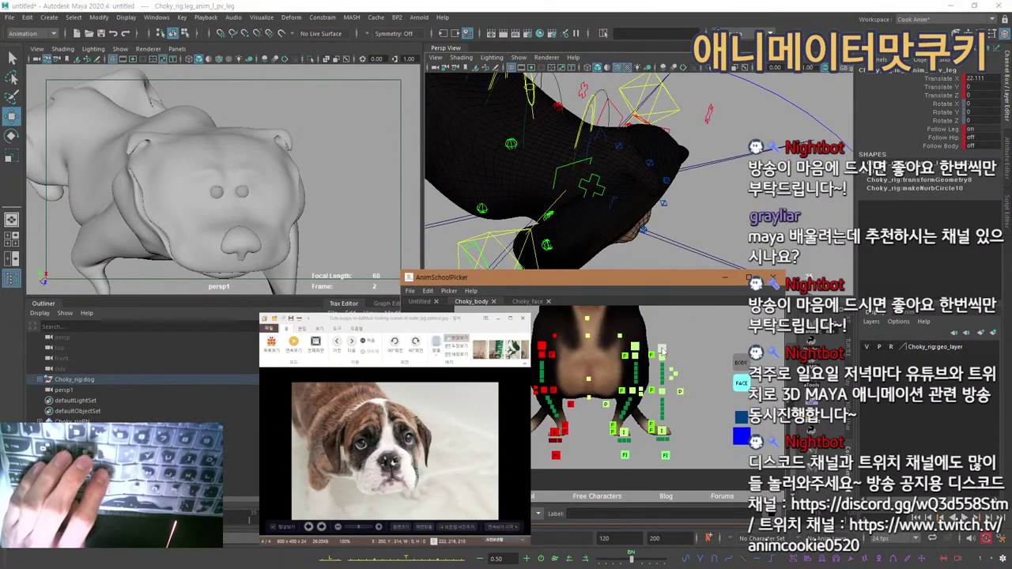
click(662, 349)
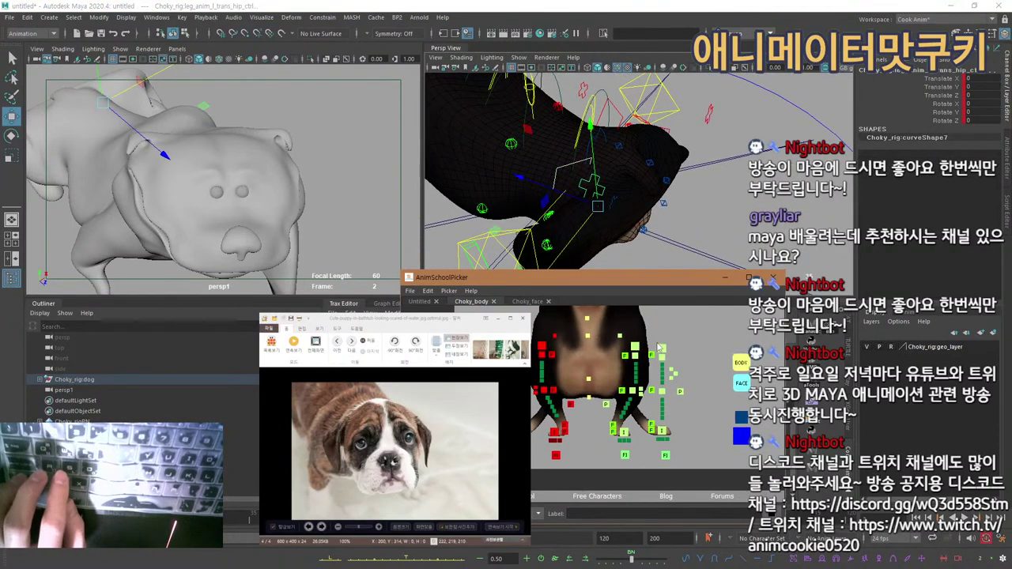
click(662, 393)
click(671, 369)
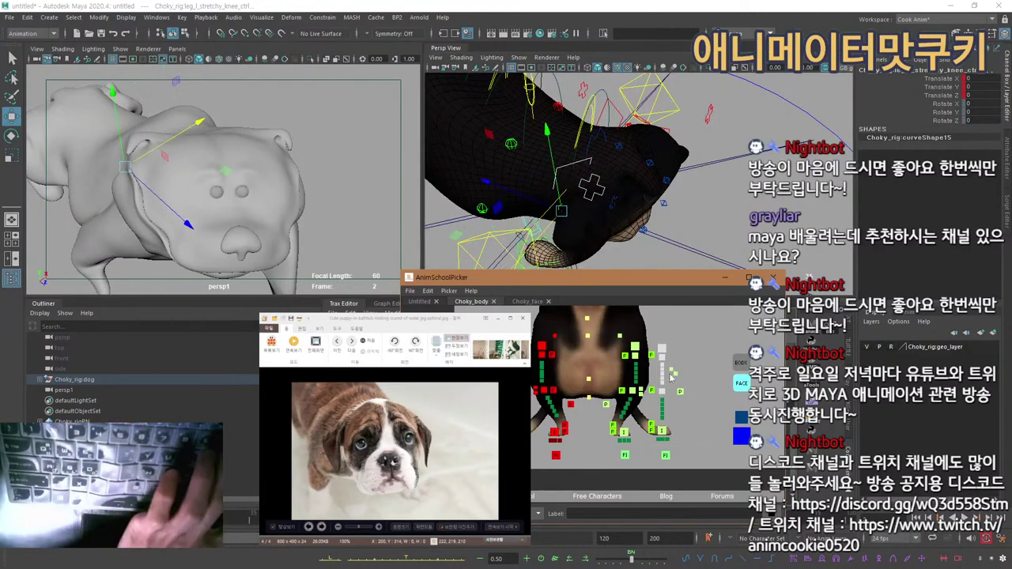
alt+drag(652, 126, 735, 224)
key(q)
alt+drag(705, 142, 699, 94)
alt+drag(759, 202, 754, 208)
Move the left hind leg's pole vector control to about X -5.6, Z 32.9 and shift its IK control to about X -9.8.
click(680, 392)
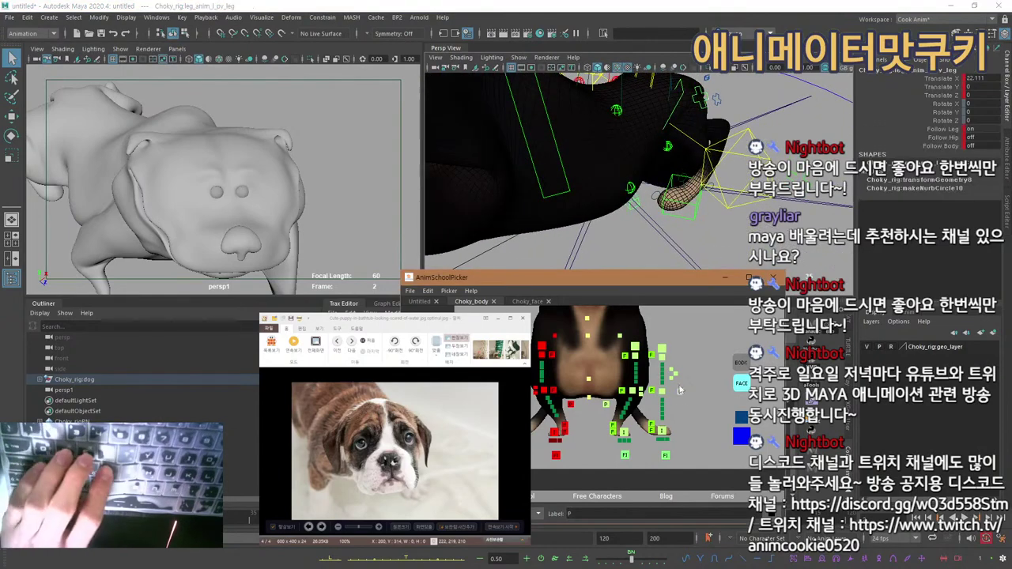
key(w)
alt+right_drag(681, 202, 598, 173)
alt+drag(598, 174, 616, 219)
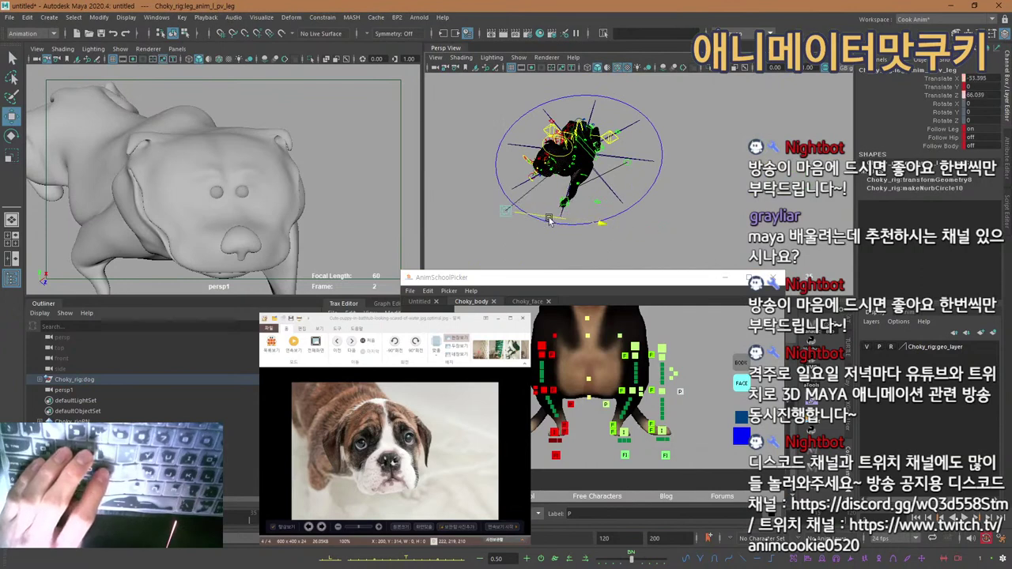
click(620, 336)
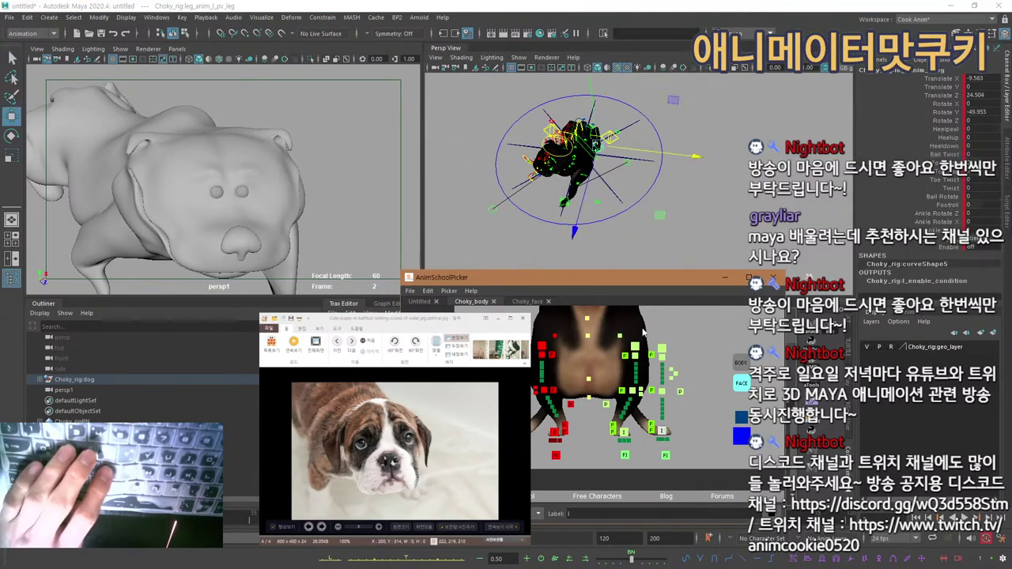
drag(632, 148, 624, 155)
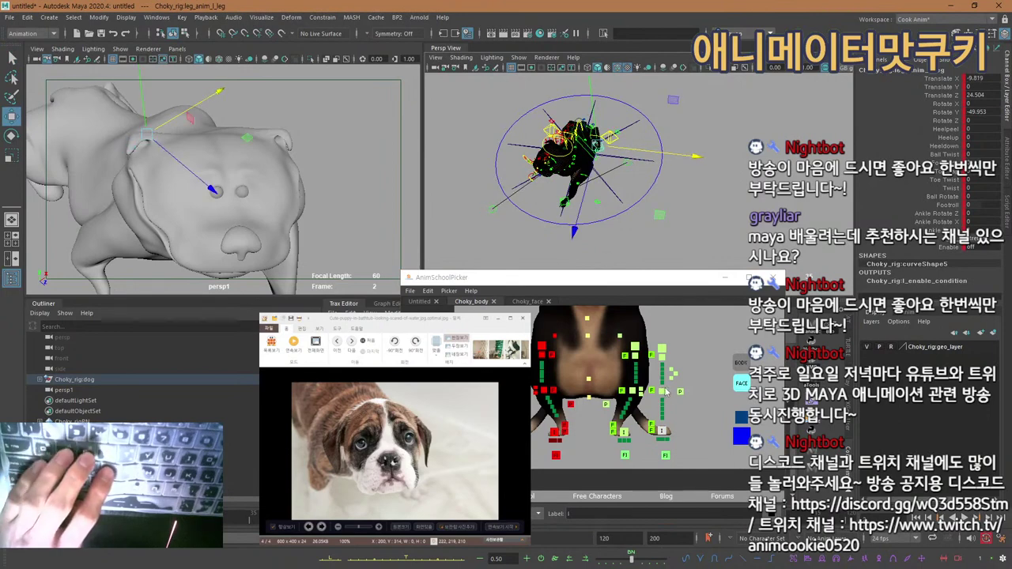
click(645, 351)
drag(575, 220, 595, 222)
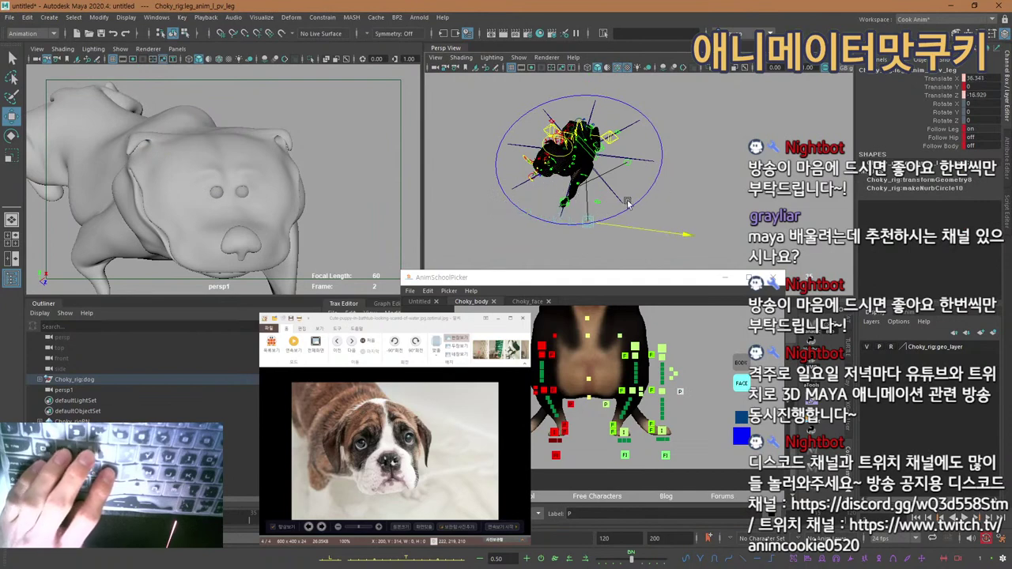
Move the right hind leg's IK control to about X -5.4, Z 21.9.
click(556, 456)
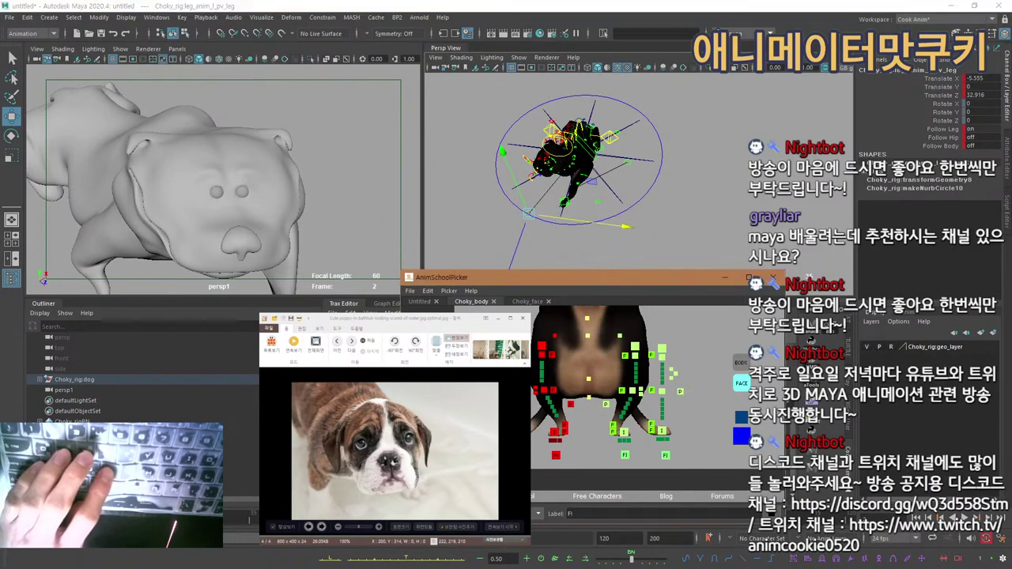
middle_click(182, 214)
alt+drag(559, 197, 678, 185)
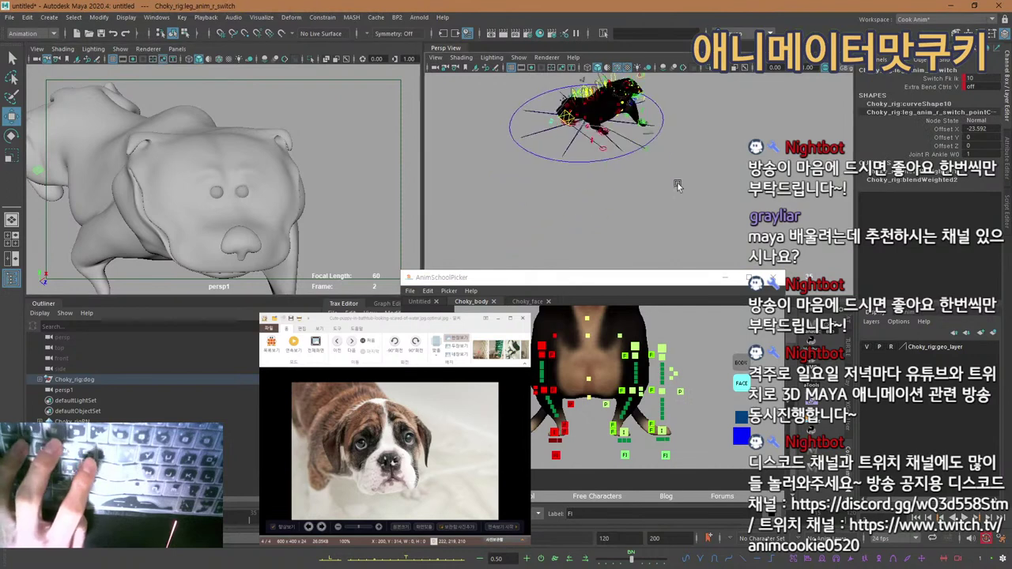
alt+middle_drag(618, 146, 613, 216)
alt+drag(612, 217, 672, 213)
scroll(609, 172, up, 5)
alt+drag(610, 173, 605, 185)
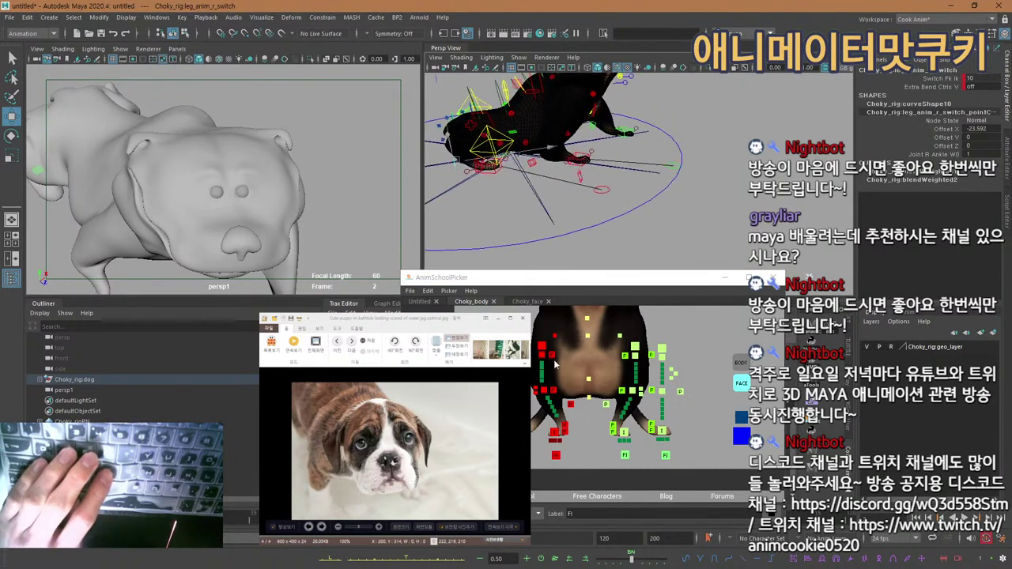
click(554, 432)
alt+drag(544, 138, 486, 155)
key(e)
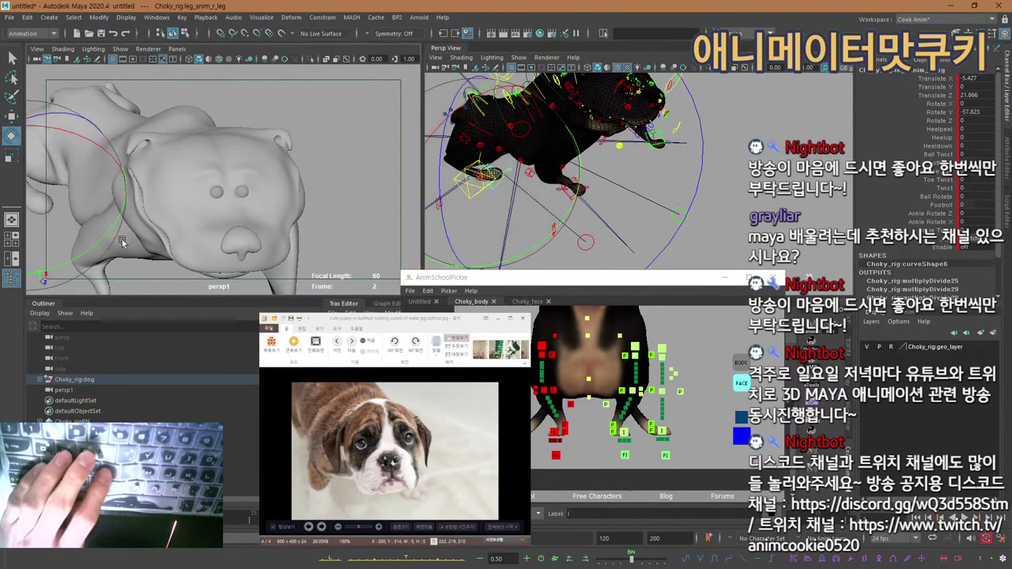
drag(87, 243, 111, 234)
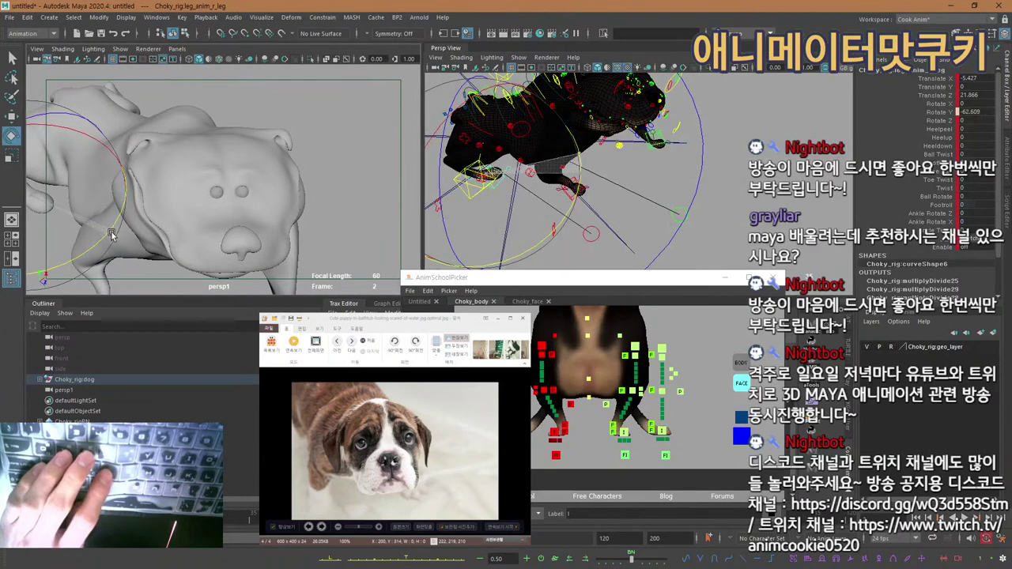
key(ctrl+z)
Shift the right hind leg's ilum control to about X -0.2, Z 0.3 and rotate it to about X -21.8, Y -23.2, Z 14.8.
click(554, 336)
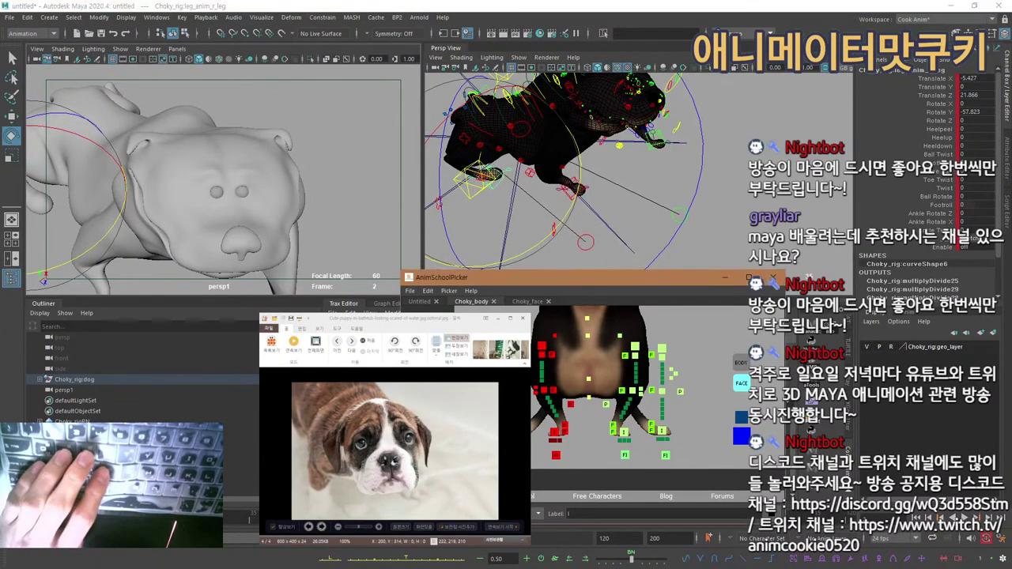
key(w)
drag(113, 171, 112, 144)
key(e)
drag(130, 83, 144, 113)
drag(75, 179, 82, 148)
key(q)
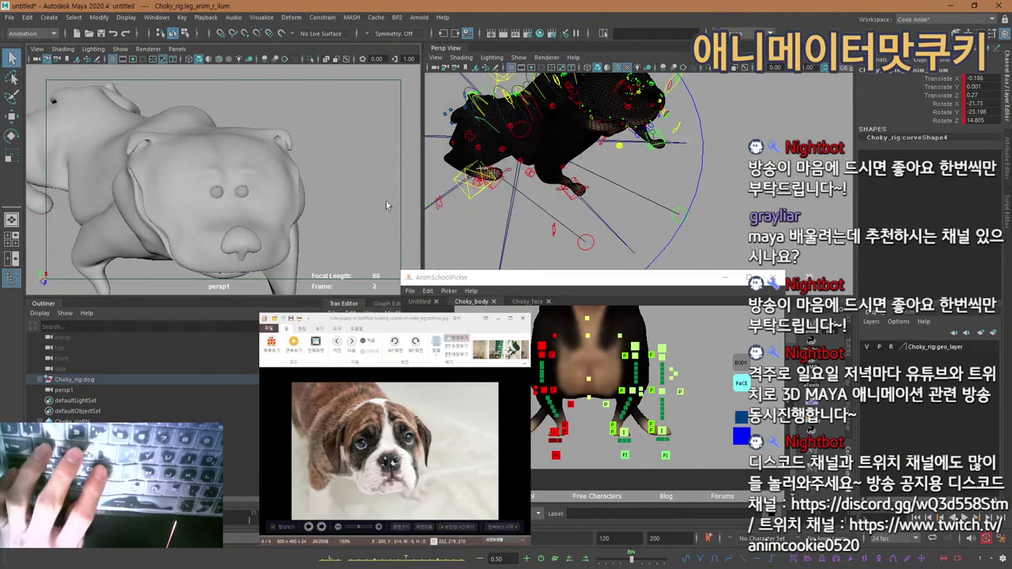
Rotate the head control to about X -18.4, Y -28.5, Z 15.8 so the face turns up toward the camera.
mouse_move(581, 195)
alt+mouse_down()
mouse_move(592, 192)
mouse_move(551, 188)
mouse_move(607, 162)
mouse_move(552, 164)
mouse_move(569, 181)
alt+mouse_up()
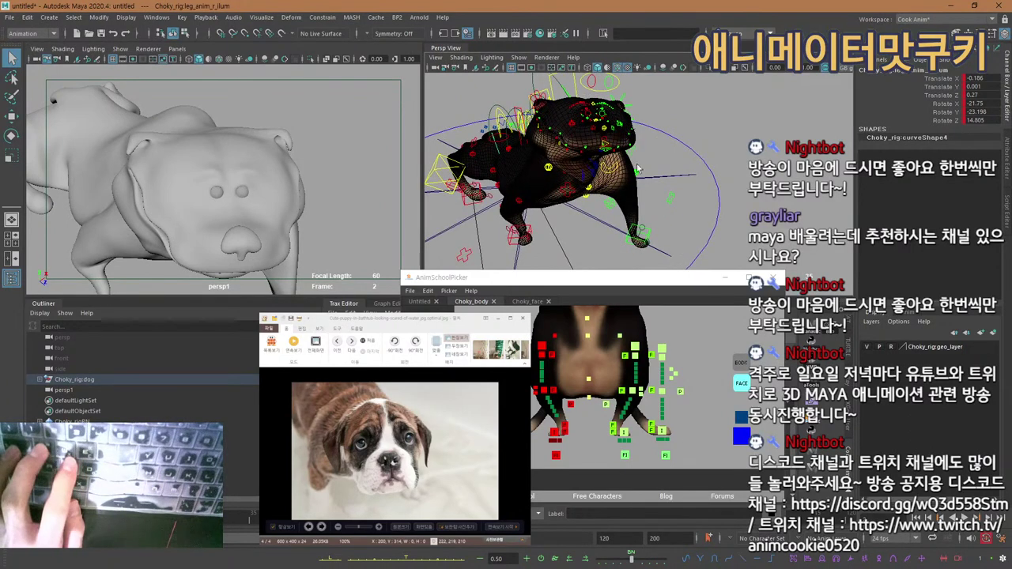
alt+drag(573, 175, 528, 172)
alt+middle_drag(592, 316, 625, 418)
click(622, 357)
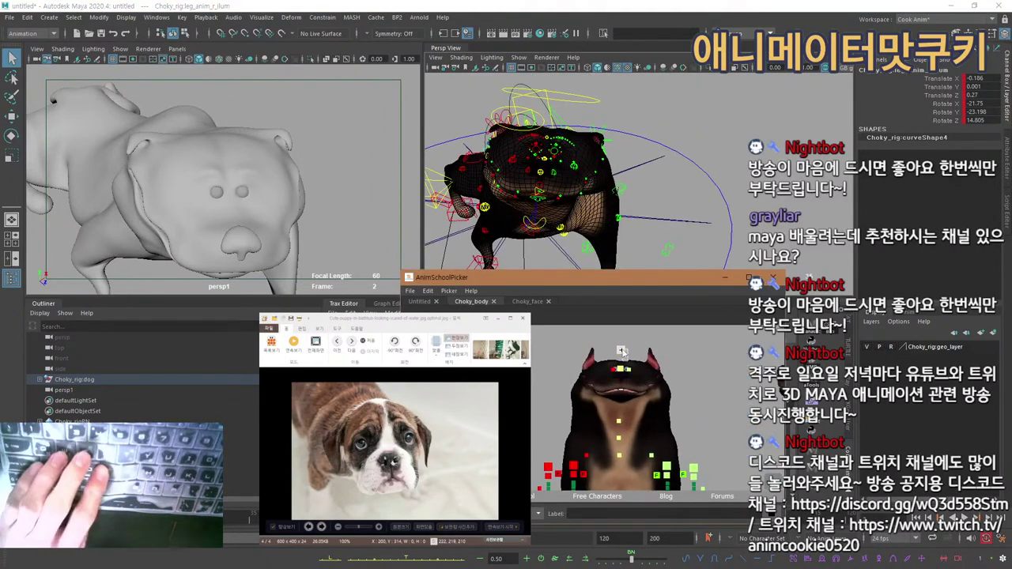
key(e)
drag(256, 158, 235, 170)
key(q)
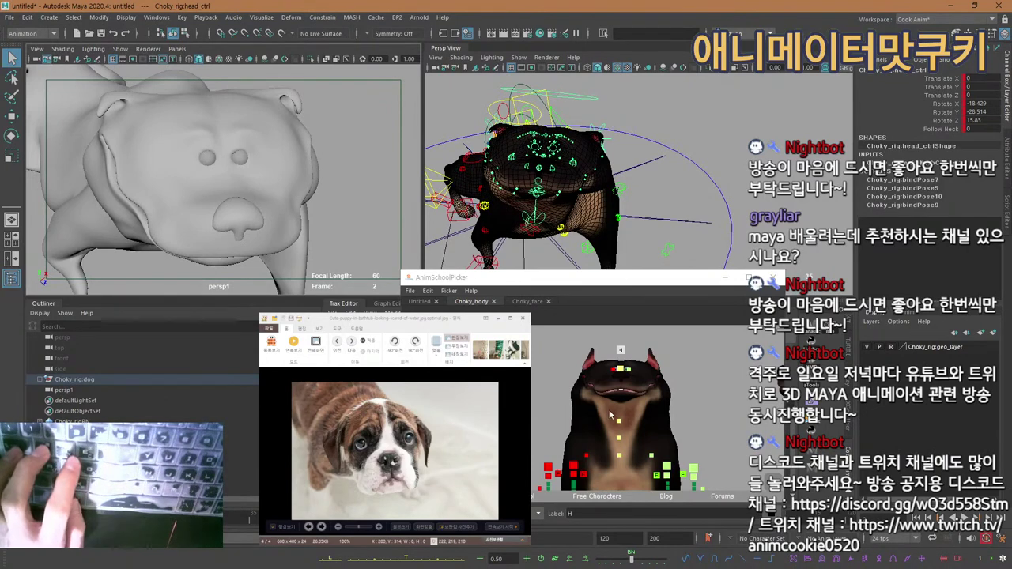
Bring up the Choky_face picker and frame its eye and eyebrow controls.
alt+right_drag(651, 358, 629, 368)
click(527, 302)
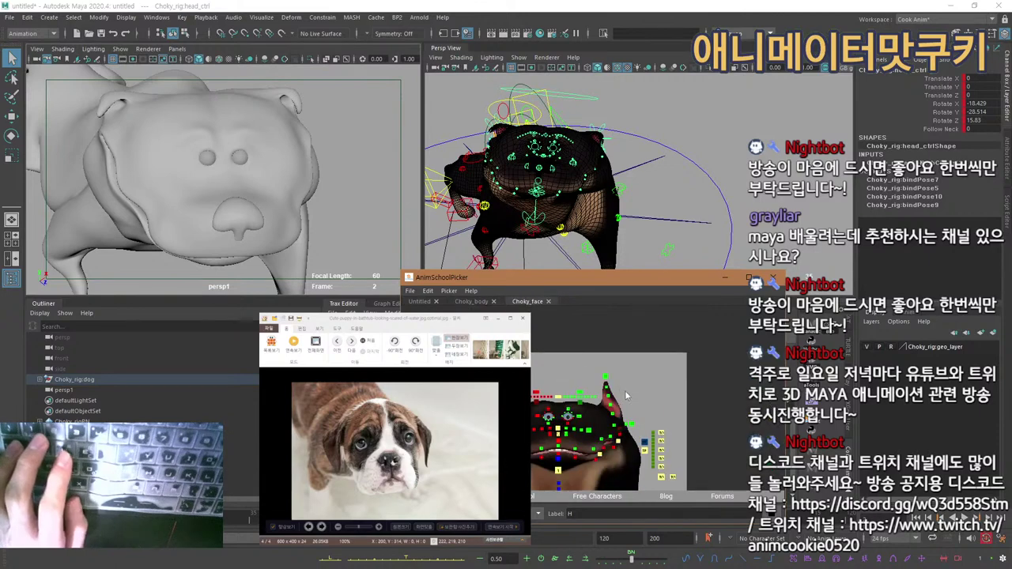
scroll(616, 390, up, 2)
scroll(616, 390, up, 2)
Try to reposition the main right and left eyebrow controls.
click(552, 385)
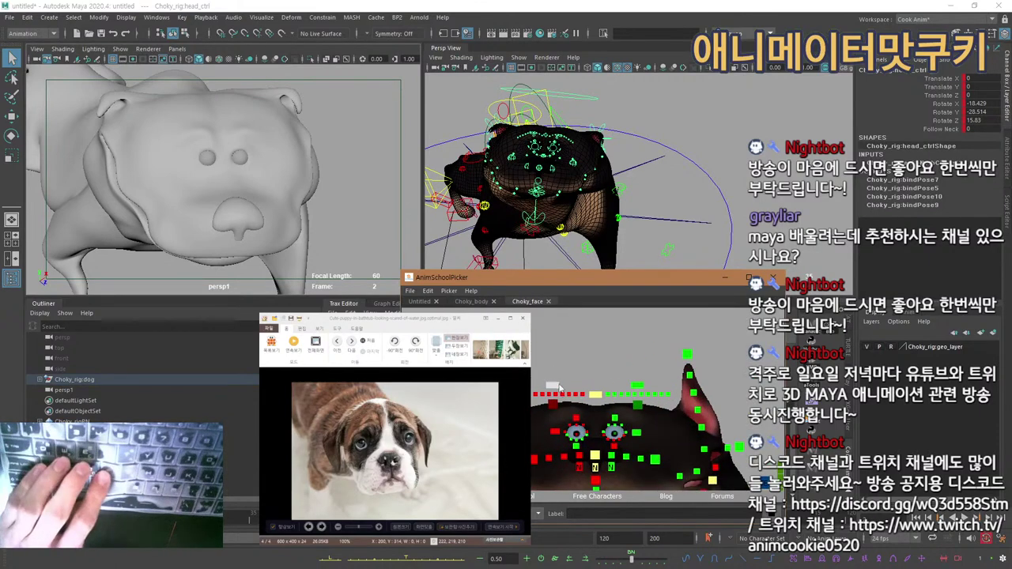
key(w)
drag(197, 94, 249, 86)
key(ctrl+z)
click(636, 386)
key(ctrl+z)
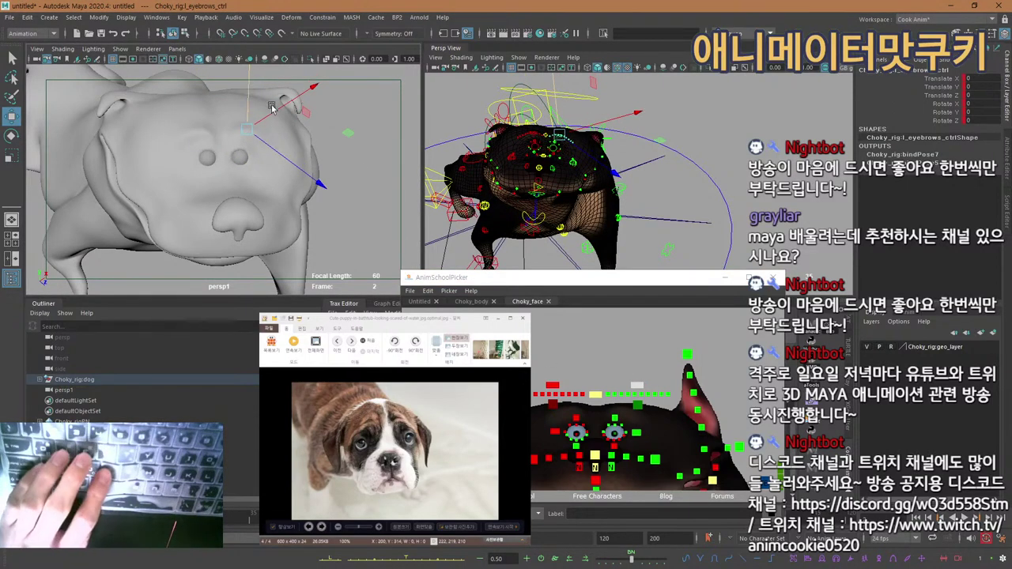
key(q)
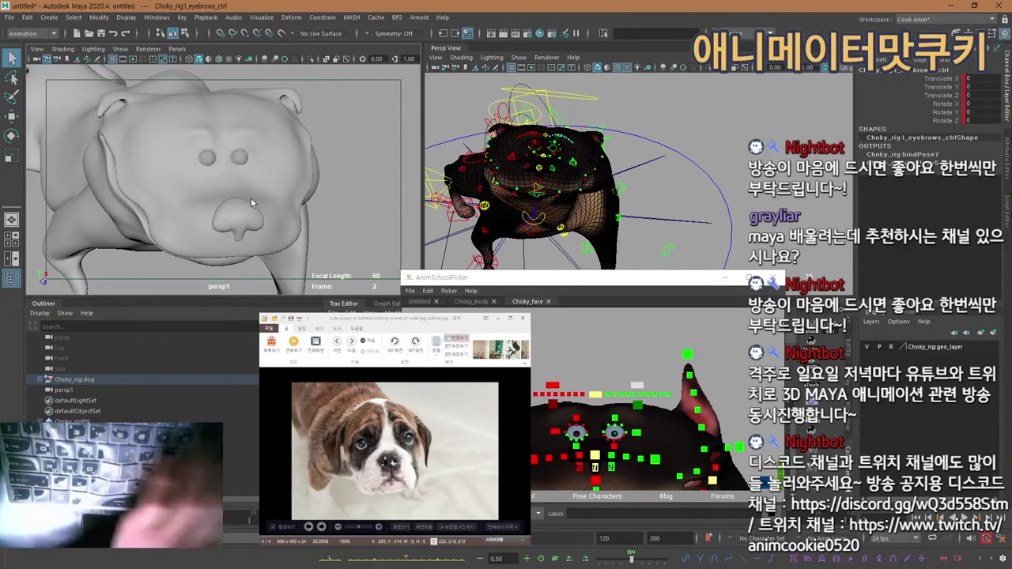
Show textures in the persp1 view and lower the right upper eye control to about Translate Y -0.225.
key(6)
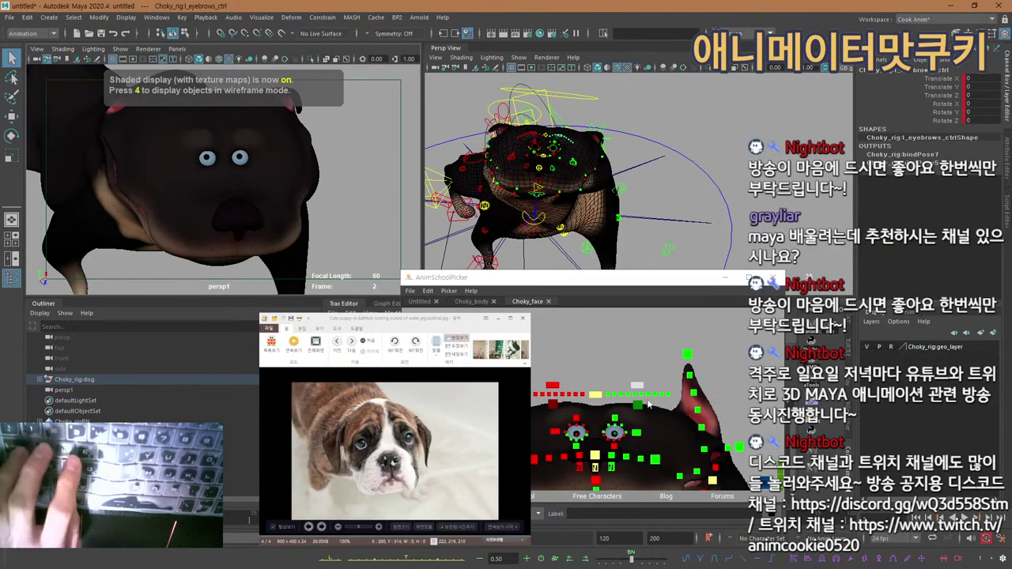
scroll(579, 431, up, 3)
alt+middle_drag(580, 432, 622, 406)
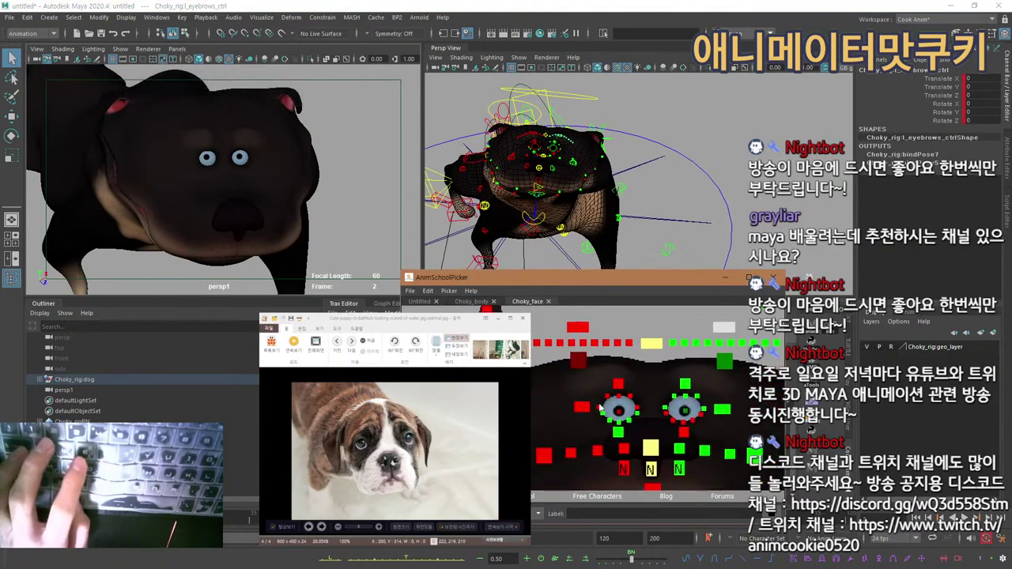
click(625, 385)
key(w)
drag(205, 126, 206, 131)
key(backslash)
middle_drag(200, 212, 183, 148)
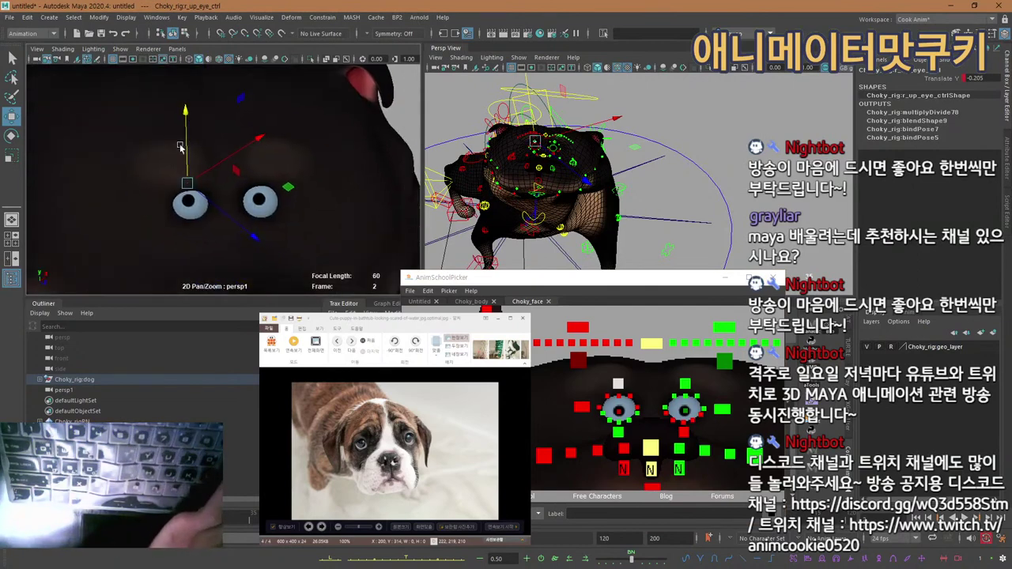
right_drag(182, 148, 187, 166)
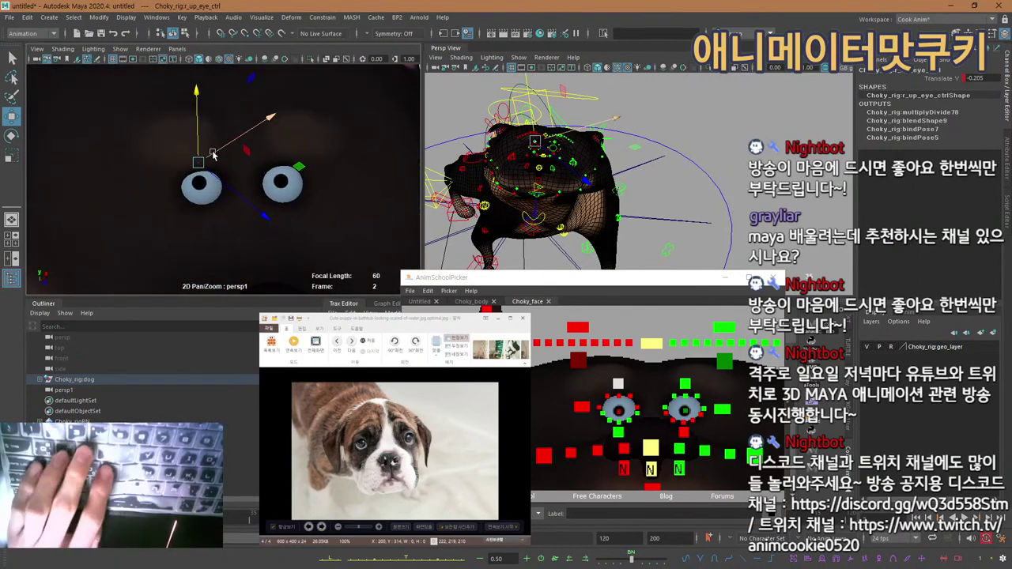
key(e)
key(w)
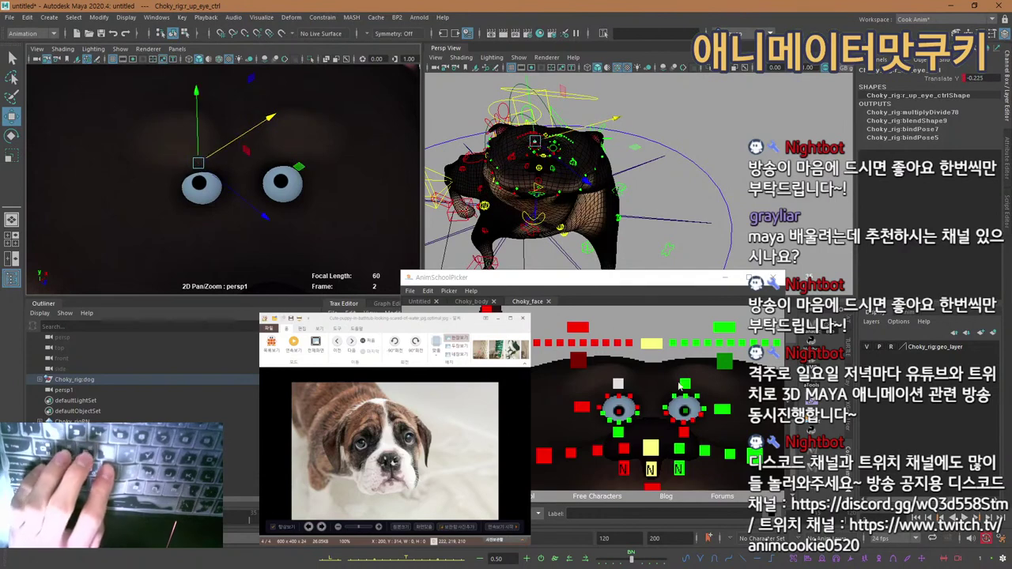
Lower the left upper eye control to about Translate Y -0.159.
click(301, 150)
click(300, 150)
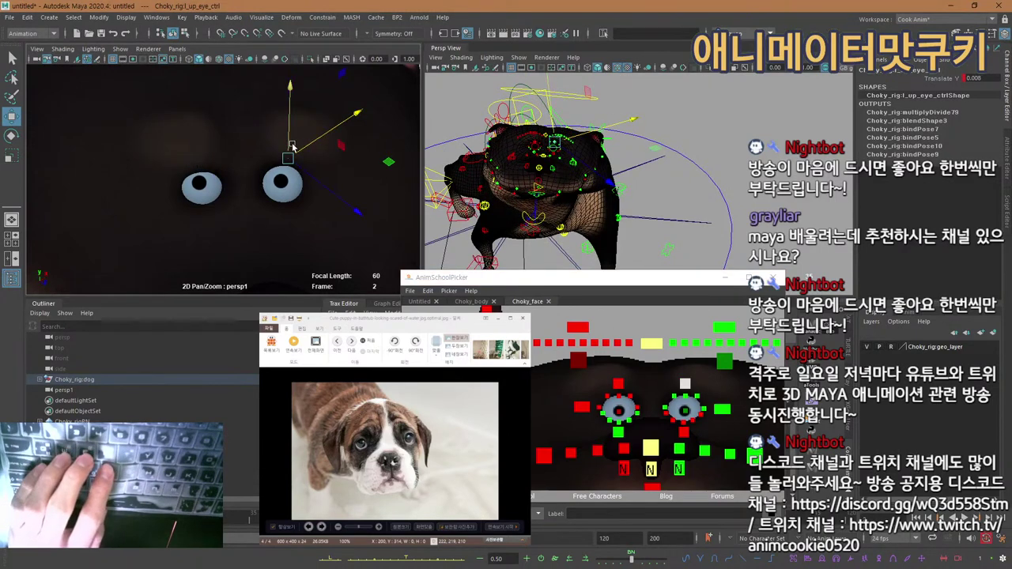
drag(291, 146, 290, 146)
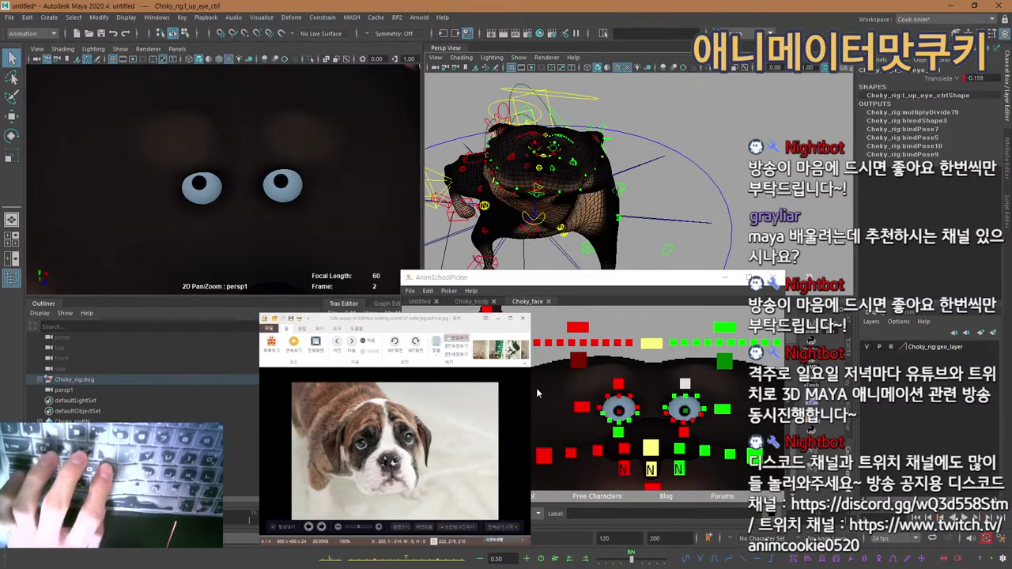
Move the right eye's outer upper lid control 004 to about X 0.24, Y -0.29, Z 0.11.
click(605, 348)
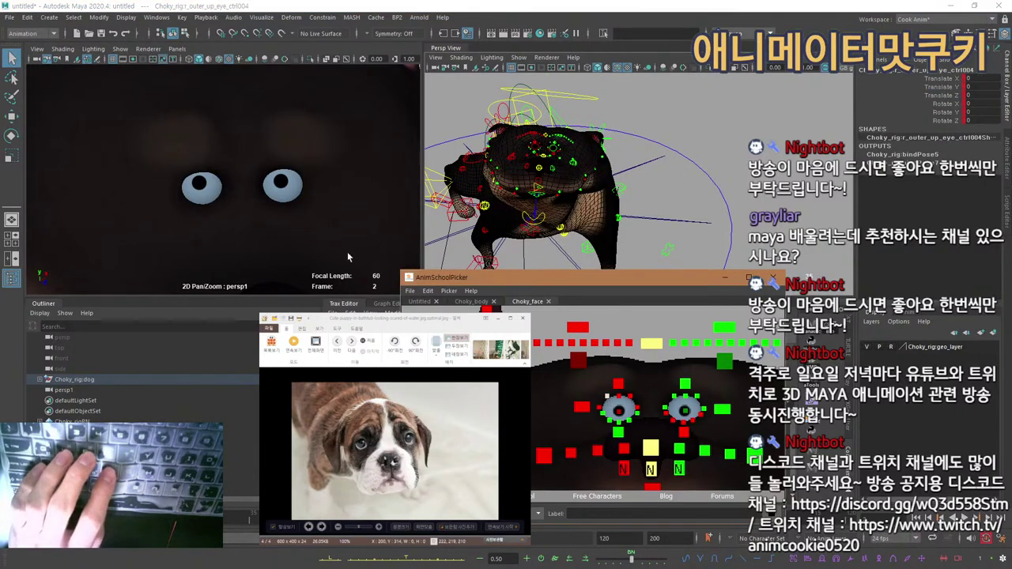
key(w)
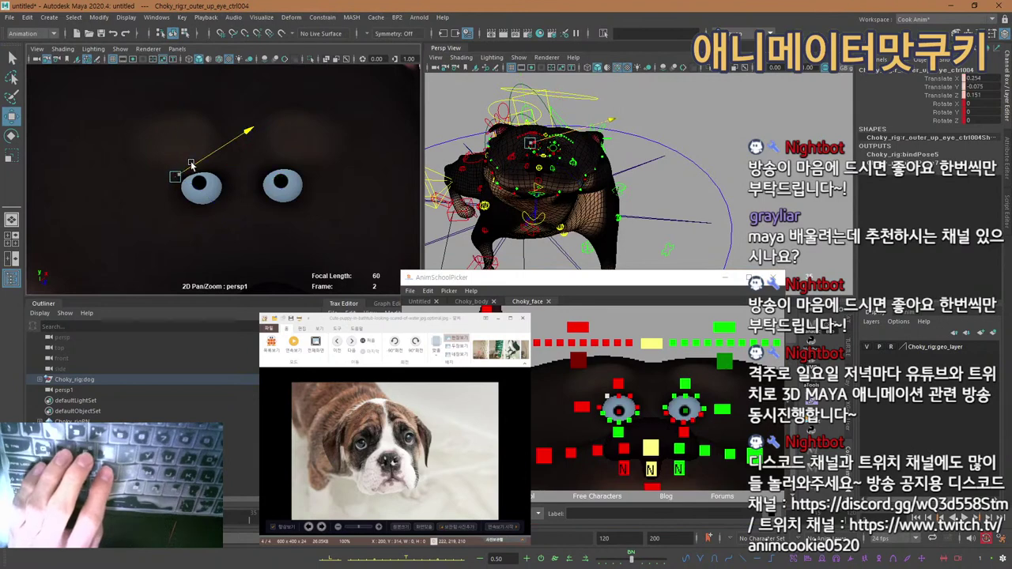
drag(191, 164, 176, 163)
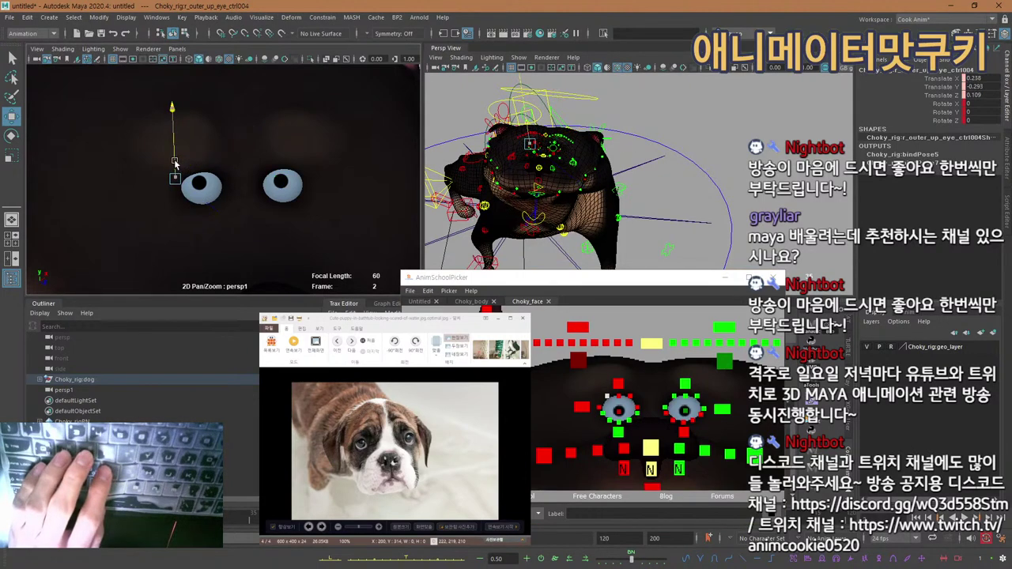
Adjust the right eye's outer lower lid controls, moving 002 to about Y -0.39 and 004 to about X 1.1, Y -1.7, Z 0.5.
click(614, 428)
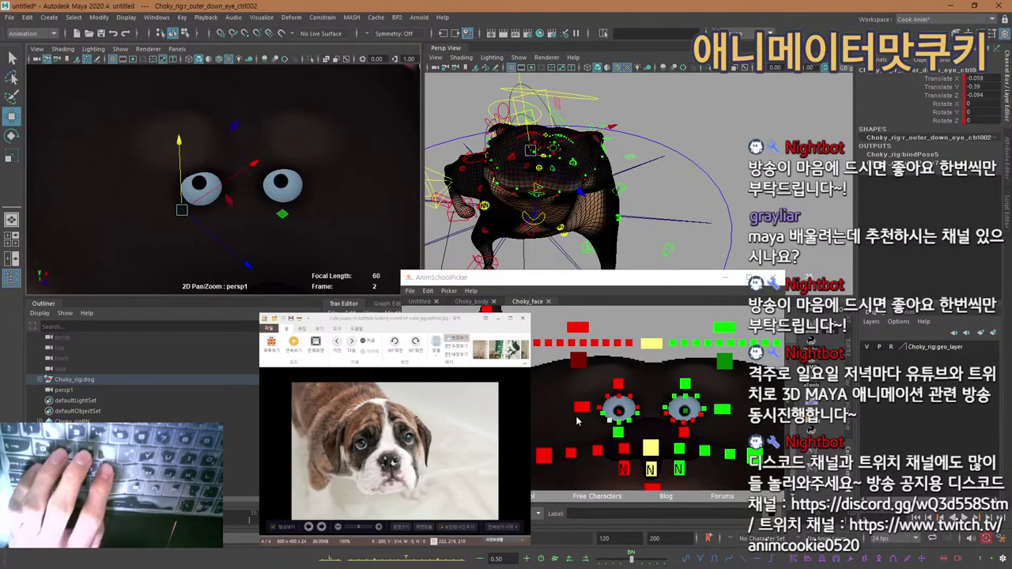
click(601, 415)
drag(187, 190, 172, 203)
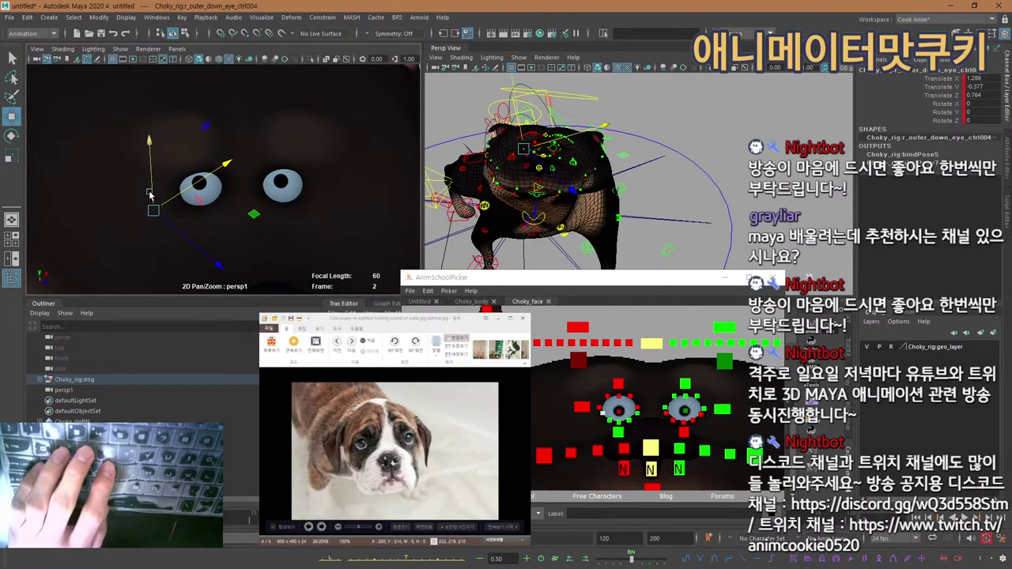
drag(152, 196, 153, 208)
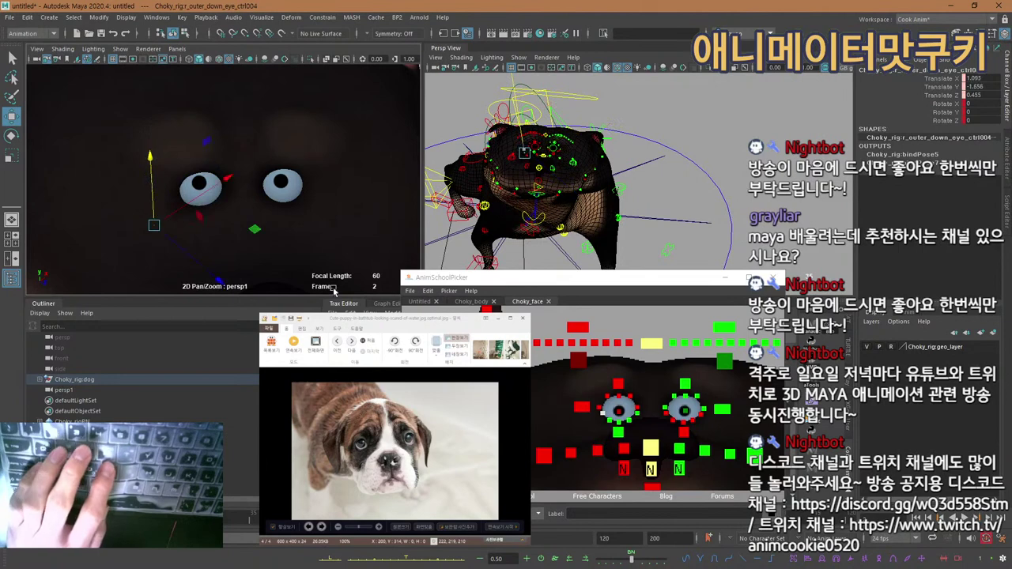
Move the right eye's outer lower lid controls, 001 to about Y 0.30 and 003 to about X -0.13, Y 0.17, Z -0.06.
click(630, 421)
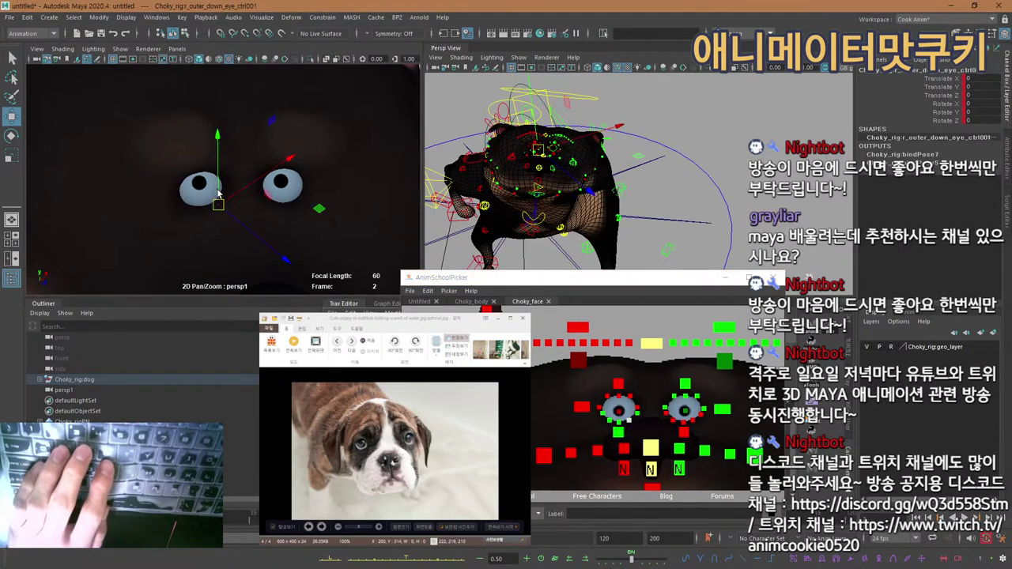
mouse_move(219, 195)
mouse_down()
mouse_move(219, 186)
mouse_move(238, 190)
mouse_up()
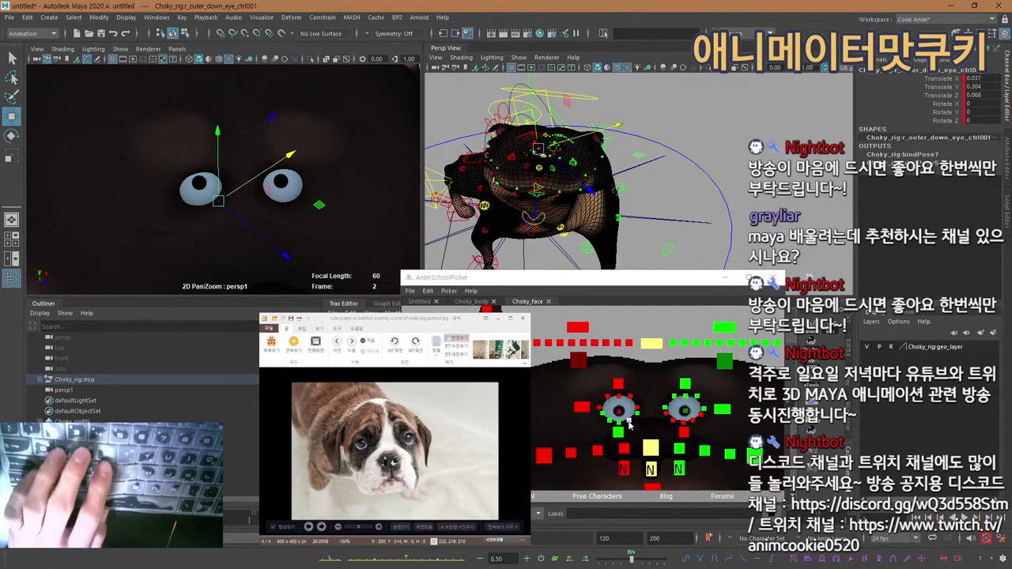
click(200, 187)
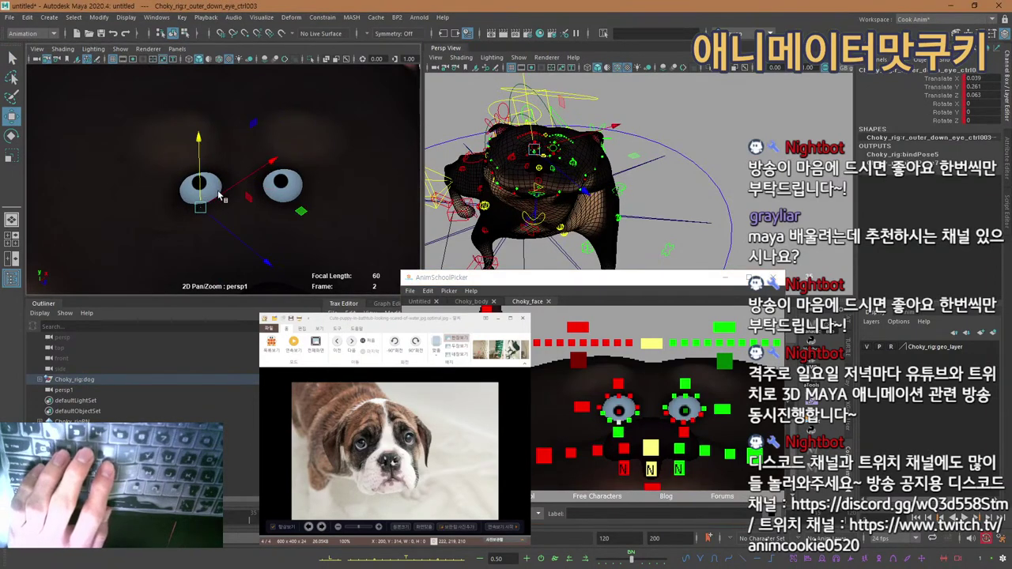
drag(221, 197, 202, 192)
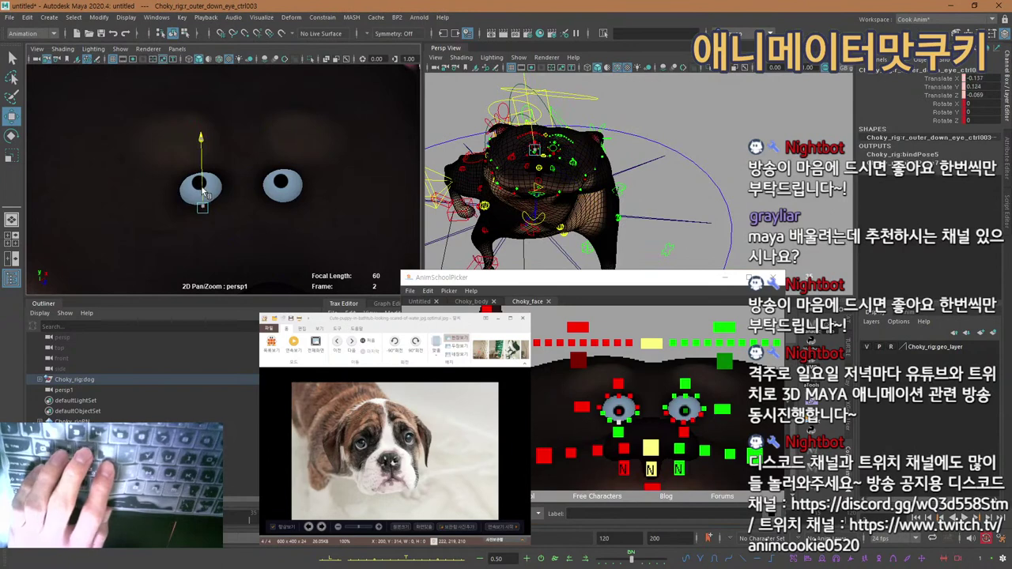
key(q)
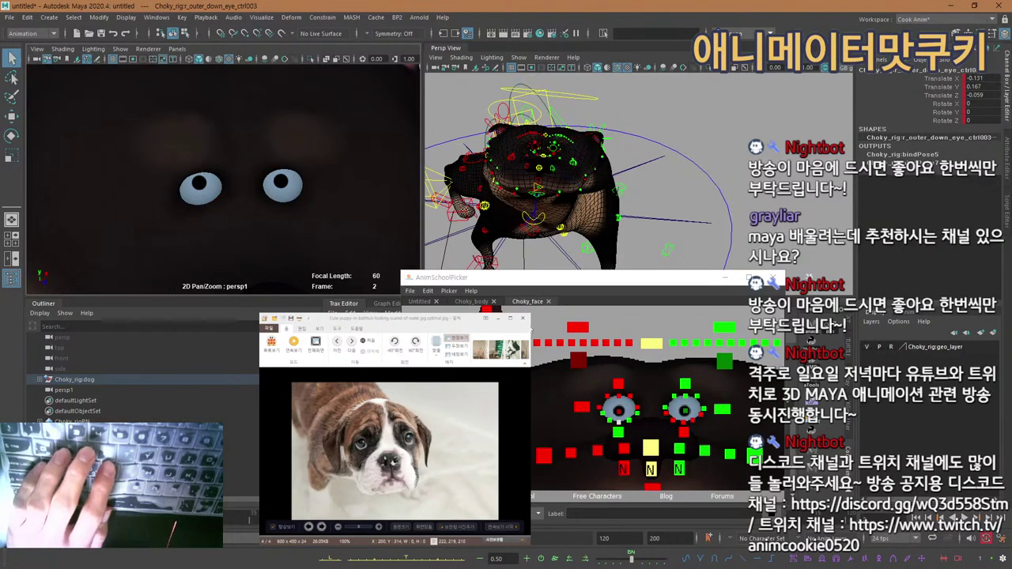
key(w)
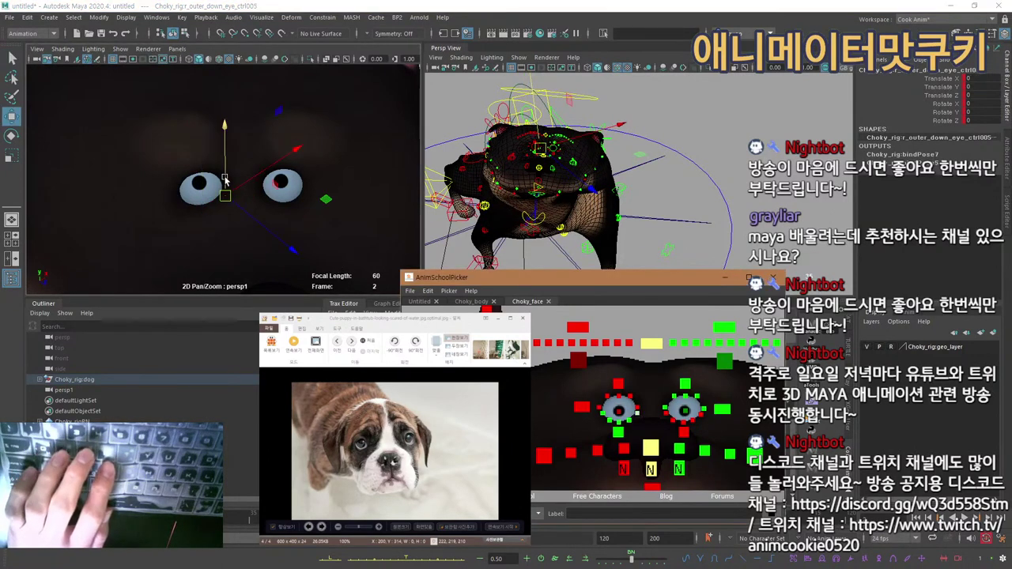
Lower the right eye's outer lower lid control 005 to about Y -0.44 and raise its outer upper lid control 005 to about Y 0.72.
click(227, 187)
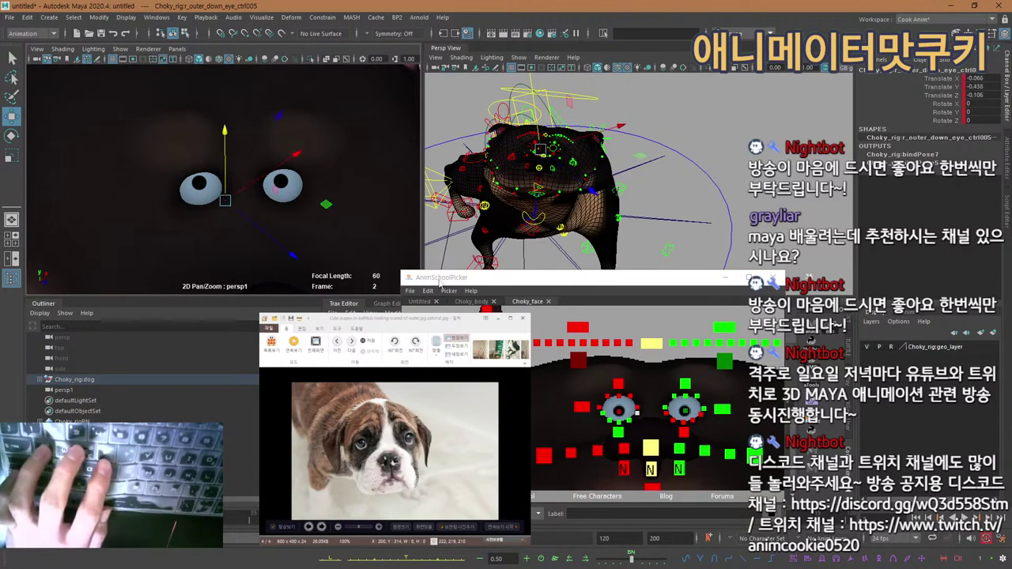
click(326, 204)
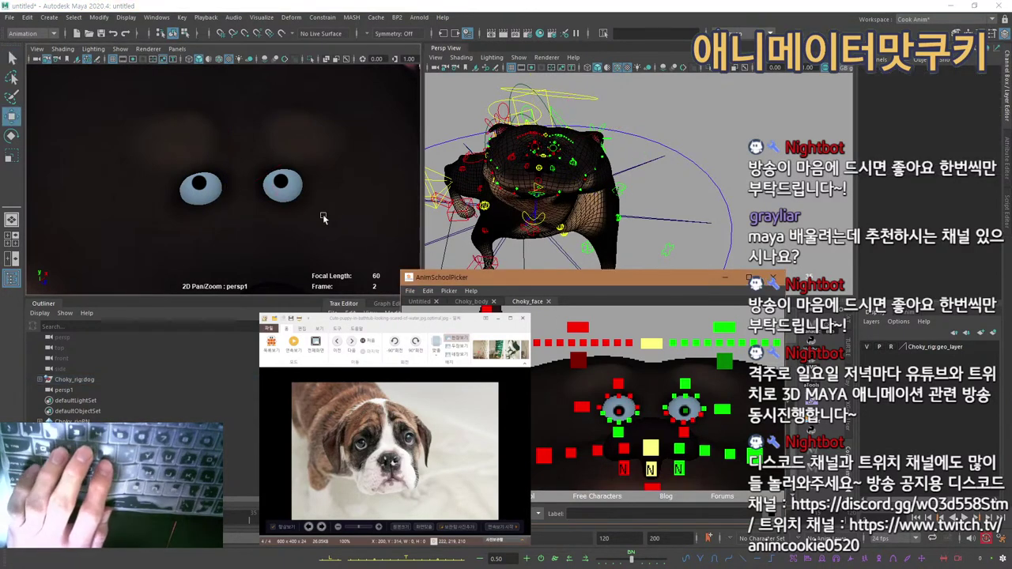
click(633, 395)
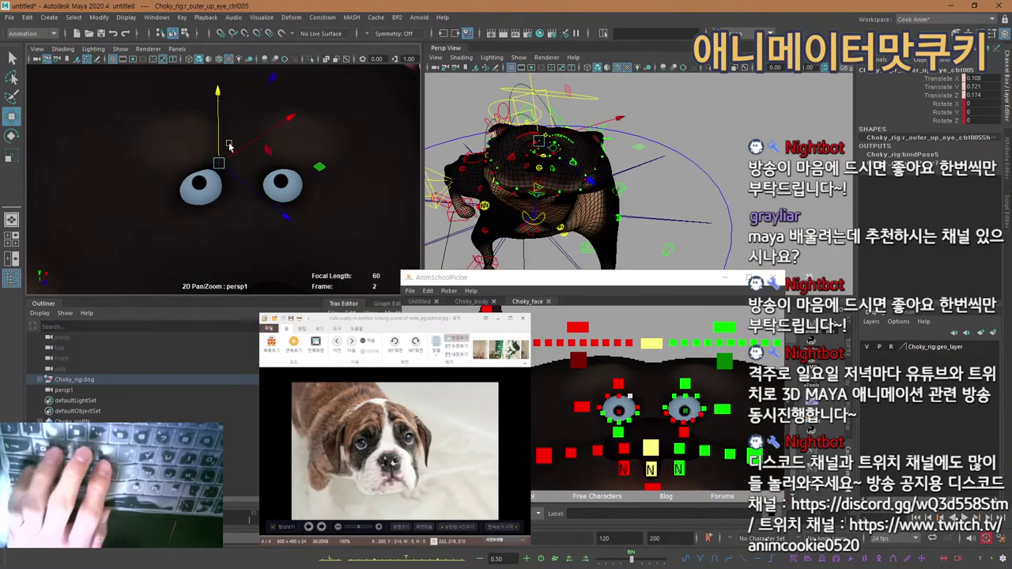
key(q)
Raise the left eye's outer upper lid control 005 to about Y 0.73 and lower its control 004 to about Y -0.39.
click(674, 397)
key(w)
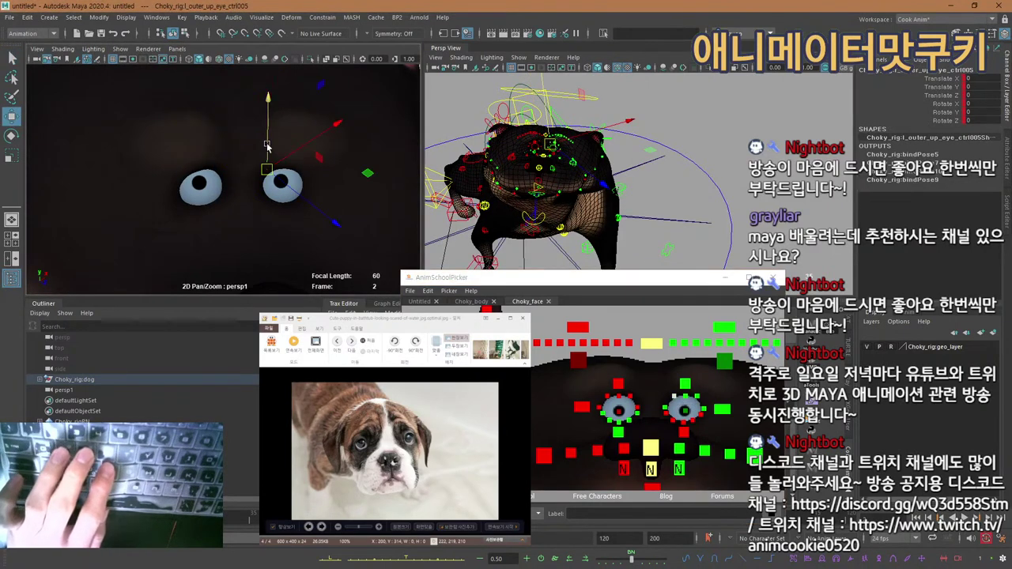
drag(267, 146, 269, 141)
click(307, 158)
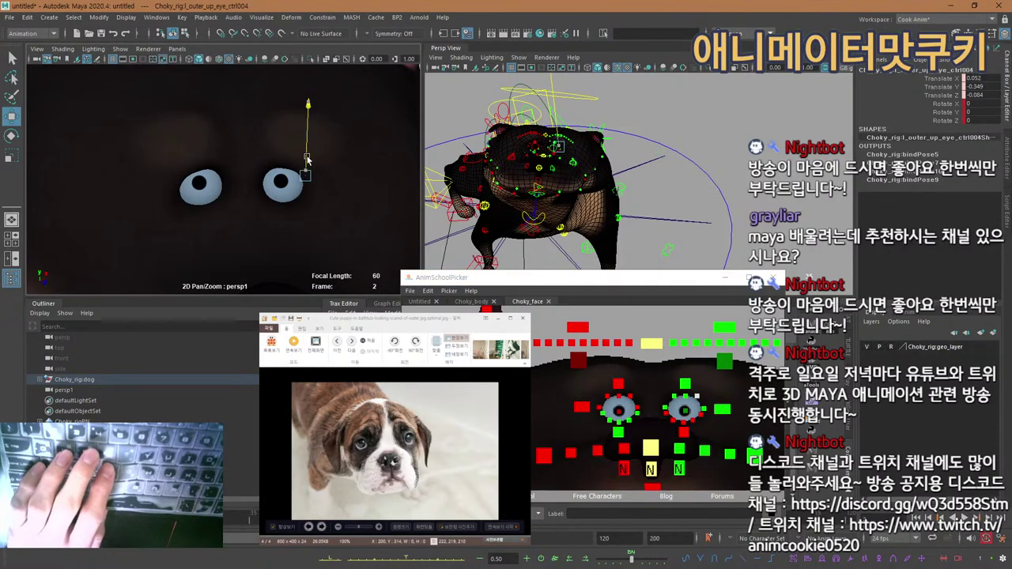
click(274, 148)
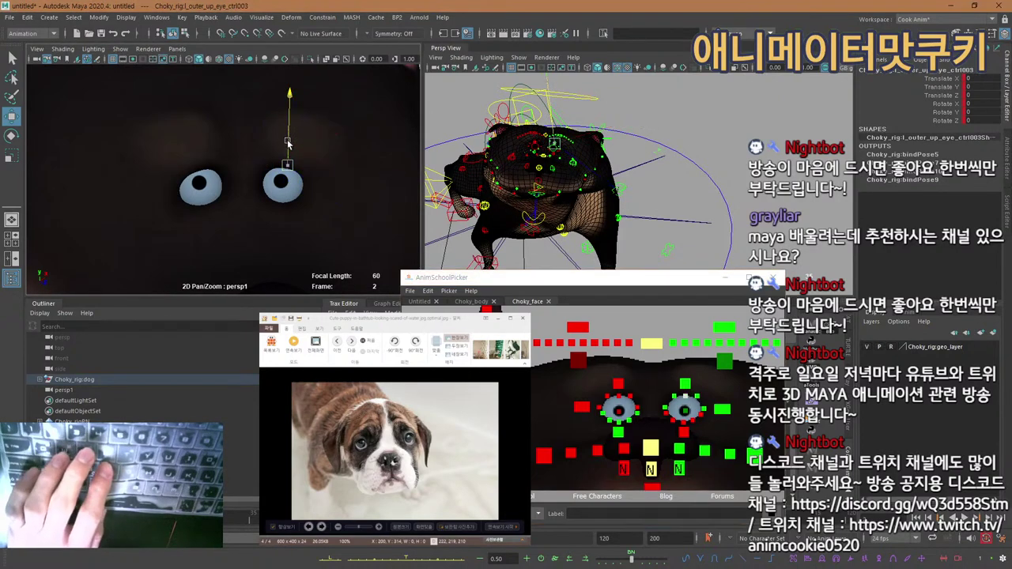
click(673, 397)
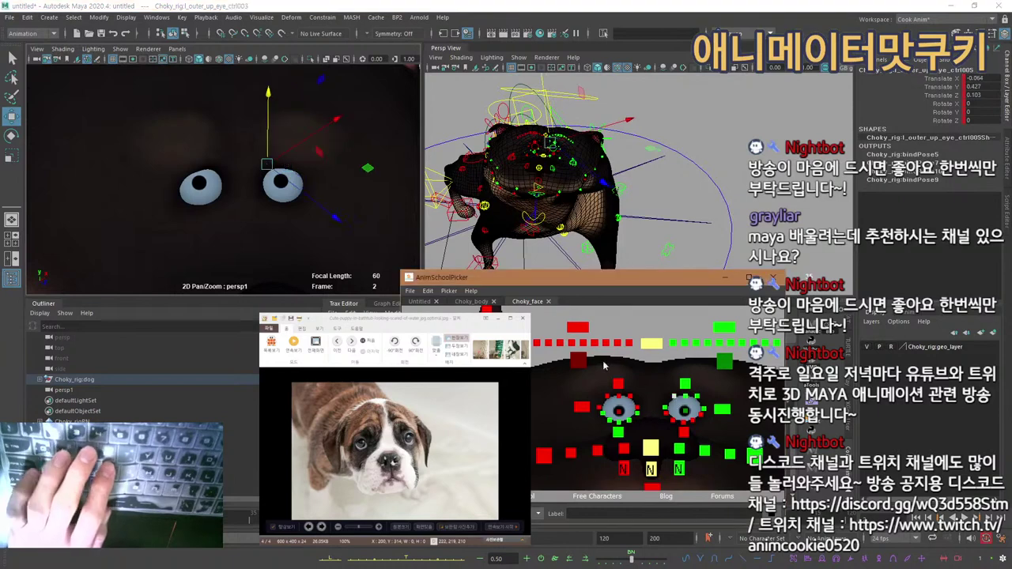
drag(270, 140, 270, 137)
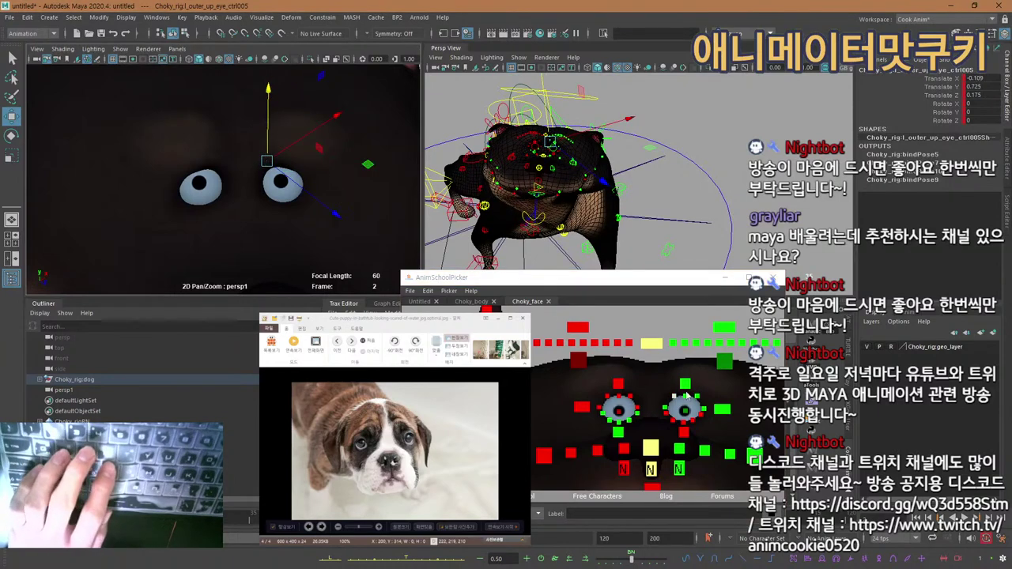
Refine the left eye's outer upper lid, moving control 004 to about X 0.07, Y -0.43, Z -0.10.
click(295, 161)
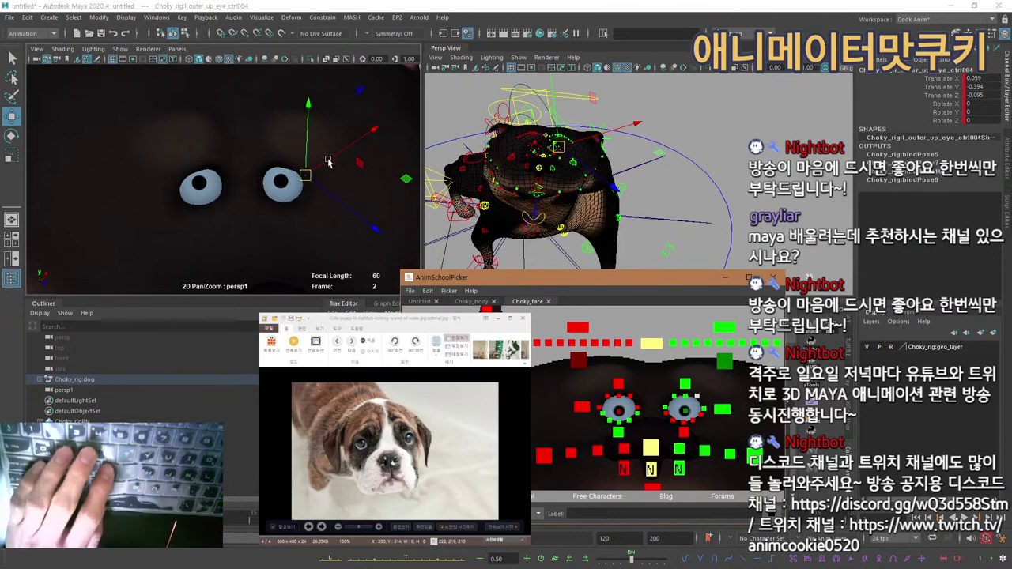
mouse_move(307, 176)
mouse_down()
mouse_move(307, 153)
mouse_move(316, 165)
mouse_up()
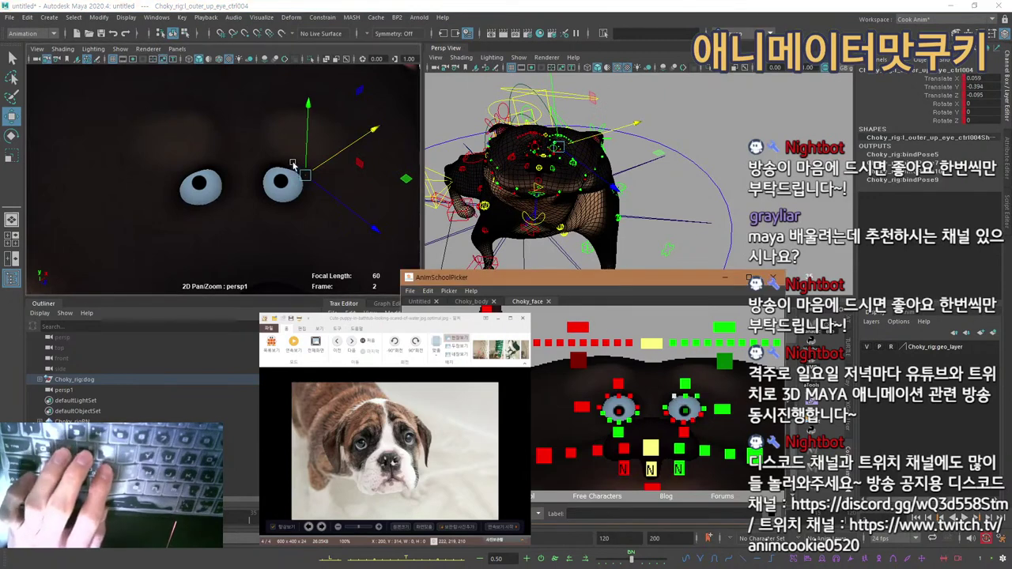
click(284, 157)
drag(285, 156, 308, 165)
click(703, 409)
click(697, 397)
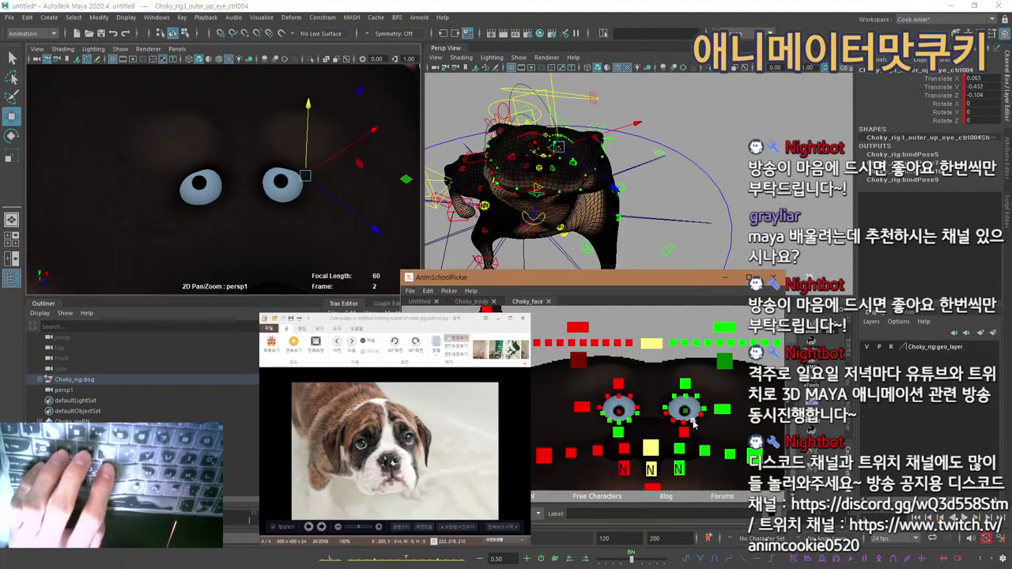
Adjust the left eye's outer lower lid control 002 and lower control 003 to about X 0.02, Y -0.13, Z -0.03.
click(316, 216)
drag(321, 196, 317, 199)
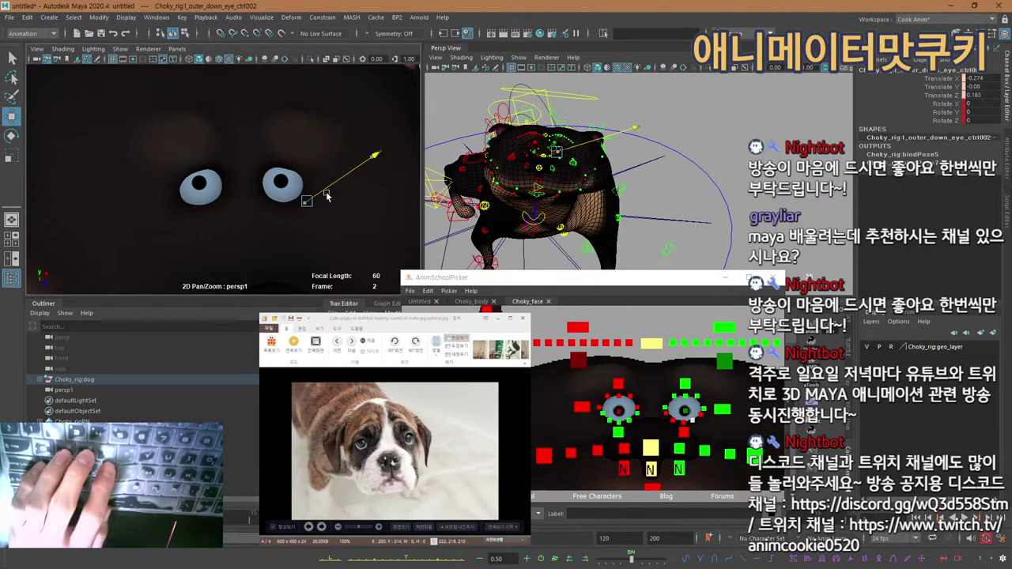
key(ctrl+z)
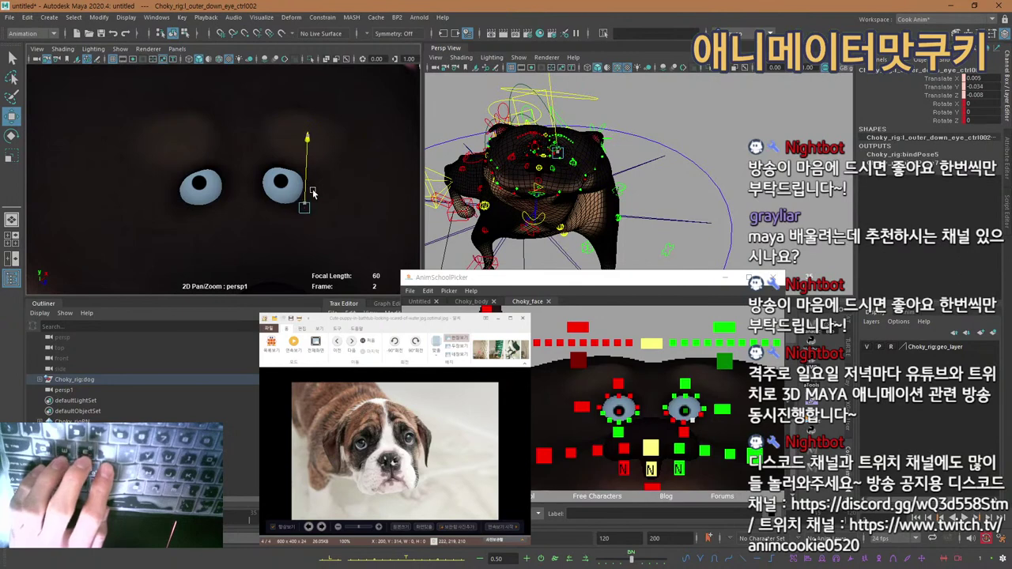
drag(313, 192, 352, 220)
click(684, 422)
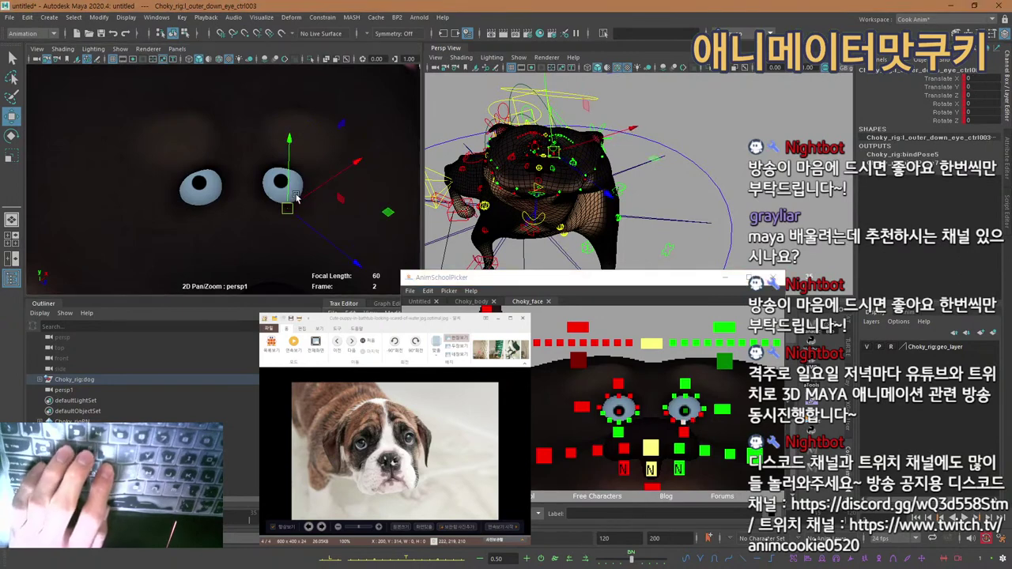
drag(287, 192, 286, 194)
key(q)
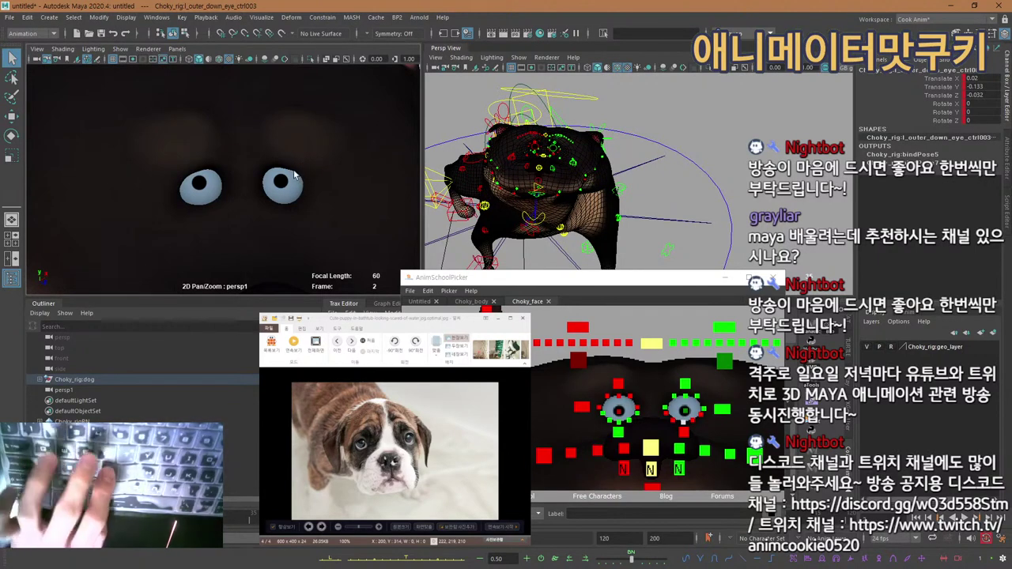
Examine the attributes of the eye, head and extra neck controls in the Choky_body picker.
click(472, 301)
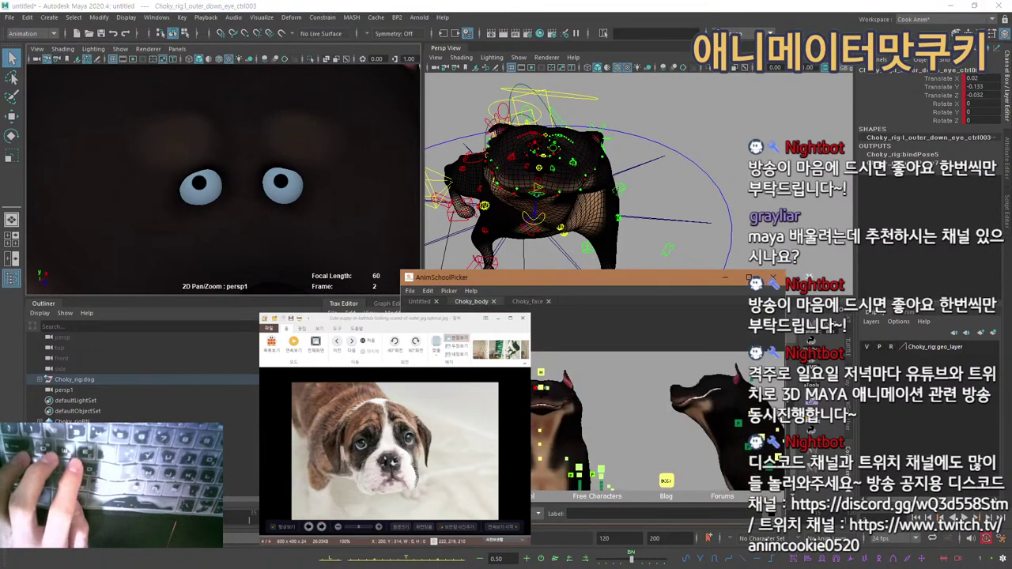
click(545, 393)
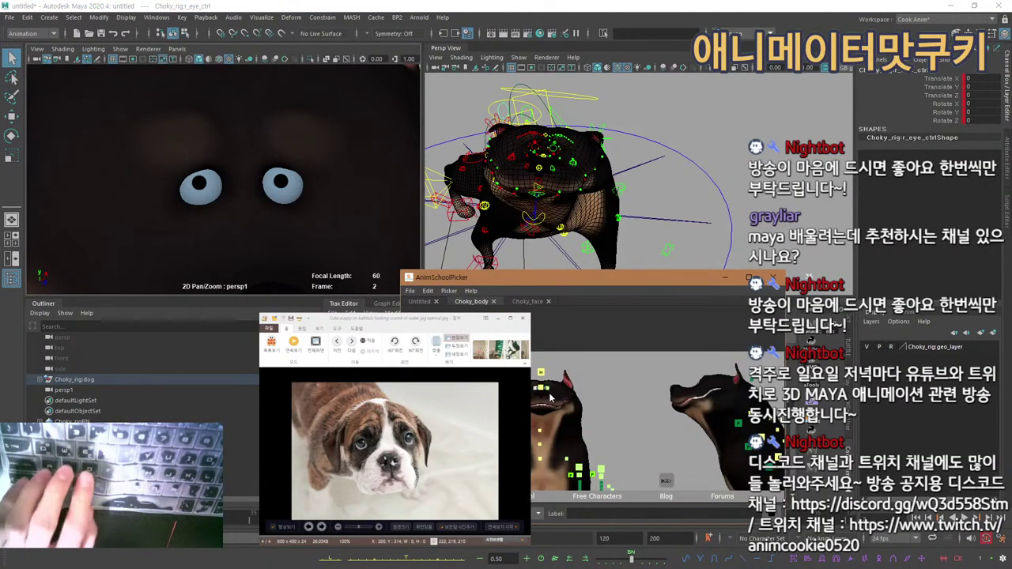
click(542, 388)
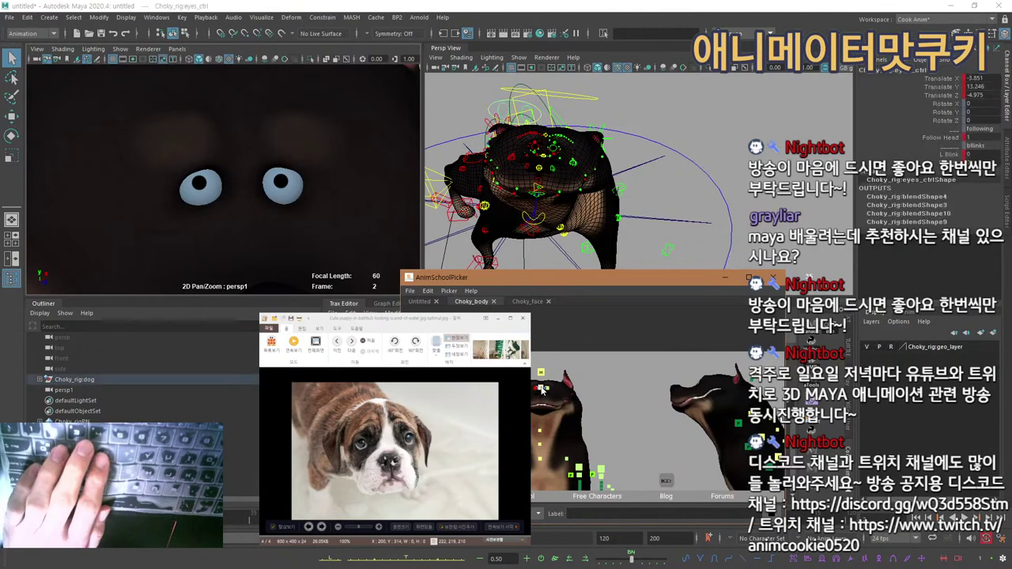
click(937, 137)
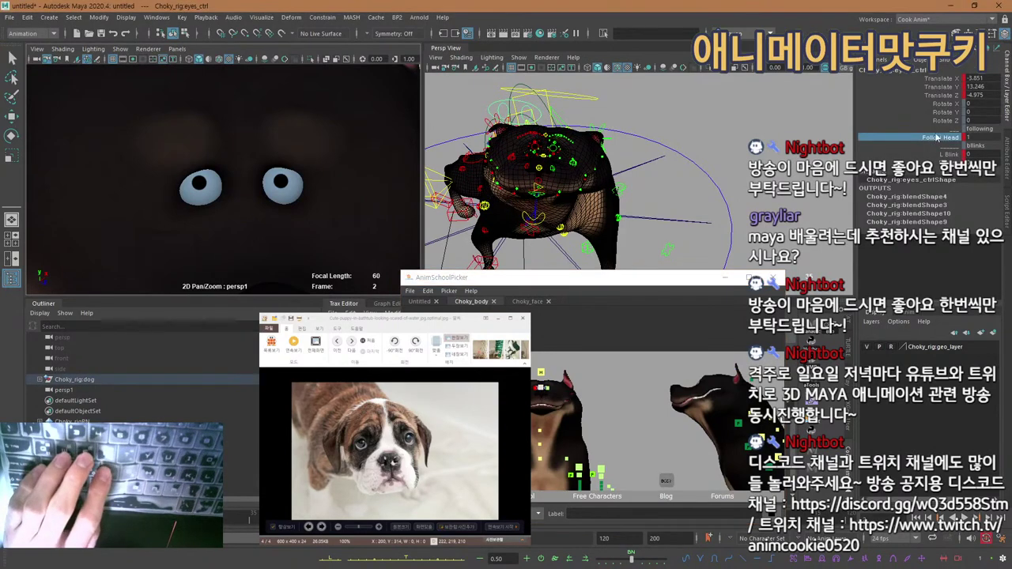
click(940, 154)
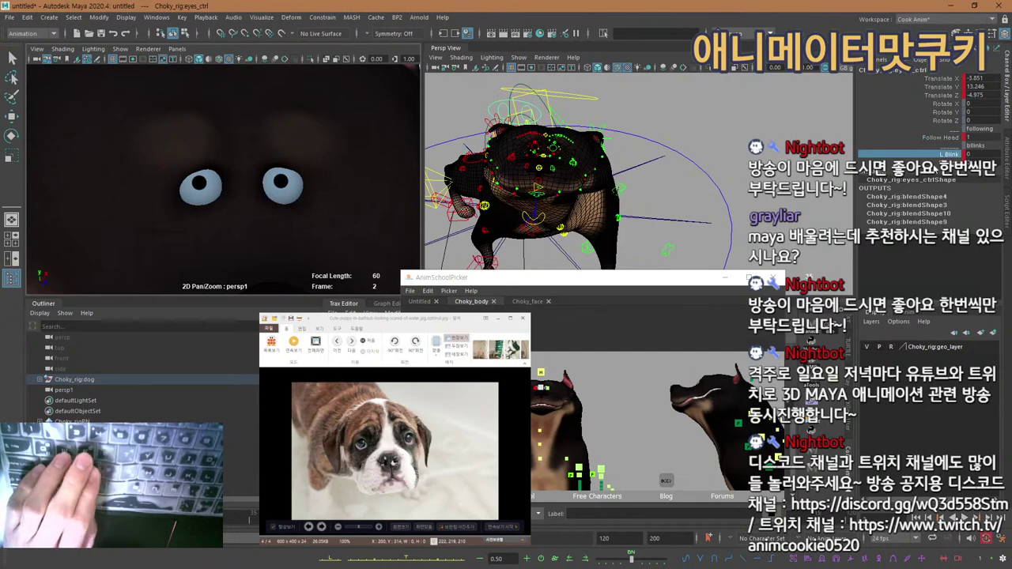
click(547, 371)
scroll(547, 372, up, 3)
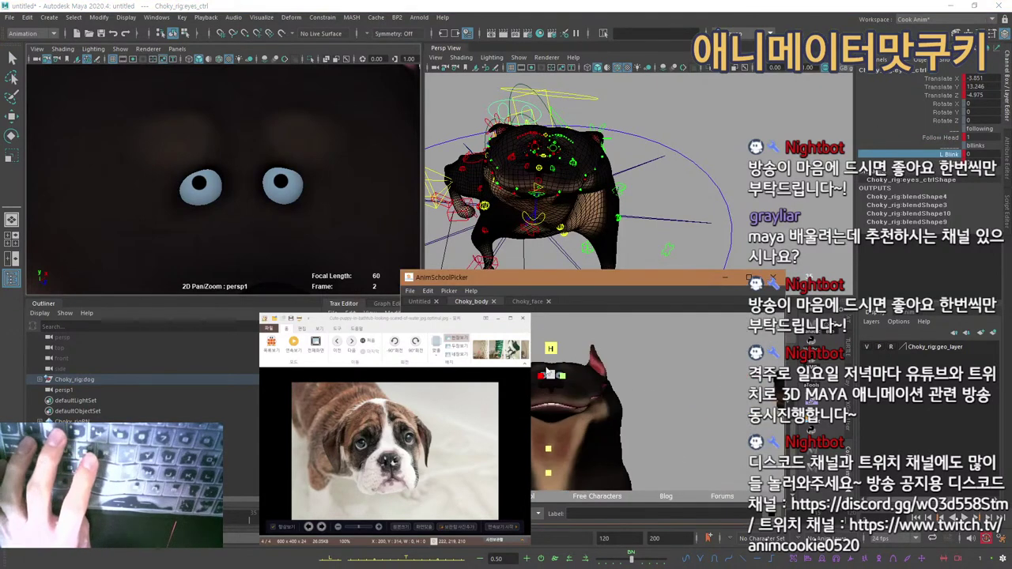
click(551, 350)
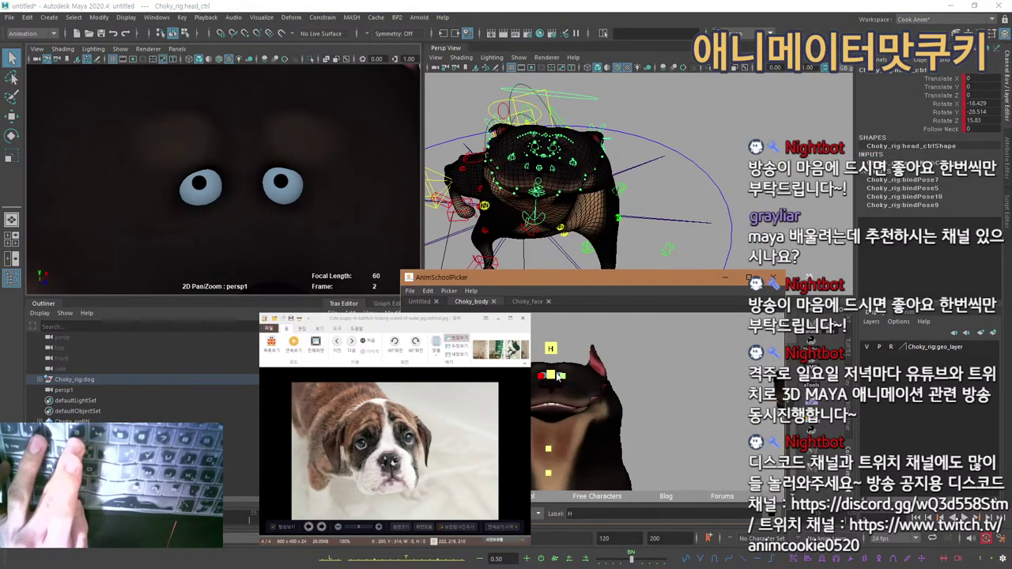
click(564, 447)
alt+middle_drag(565, 447, 447, 443)
click(555, 409)
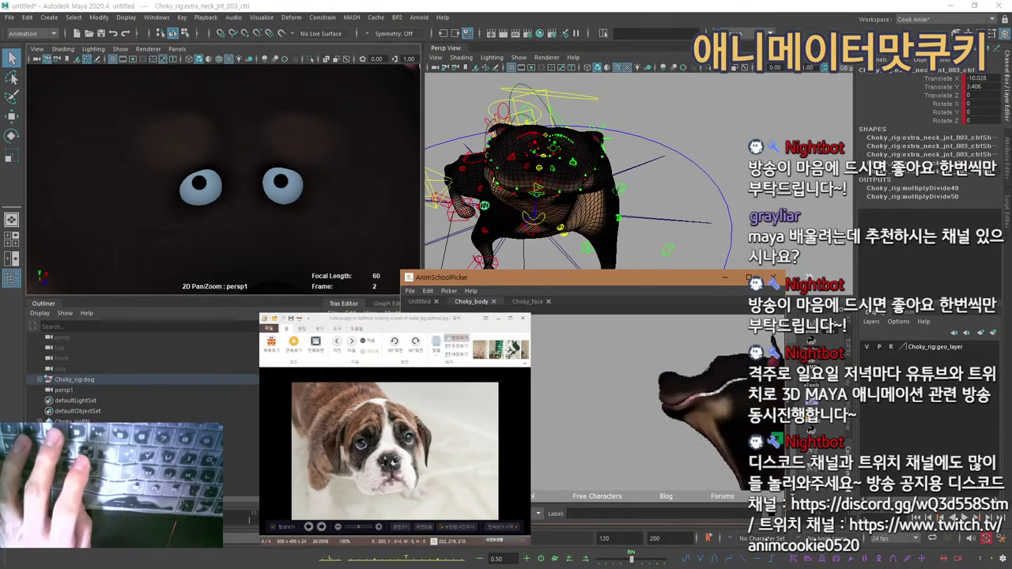
key(f)
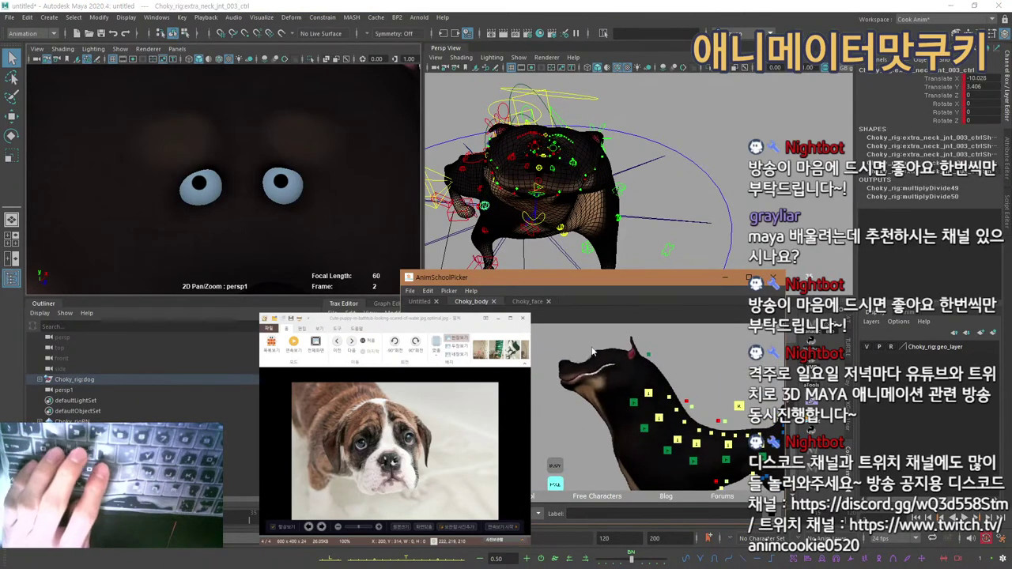
Try to scale the left eye's main control from the Choky_face picker, undoing each attempt.
click(525, 301)
click(721, 409)
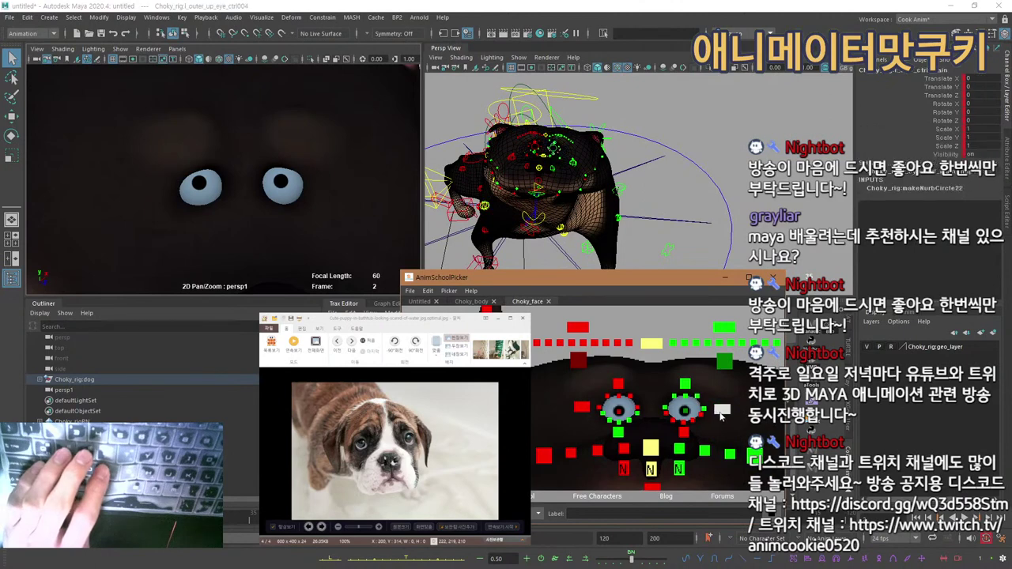
key(r)
drag(280, 185, 335, 163)
key(ctrl+z)
drag(280, 185, 252, 197)
key(ctrl+z)
Try to scale both main eye controls uniformly to about 1.26 in the full persp1 view, and undo the scaling.
click(580, 407)
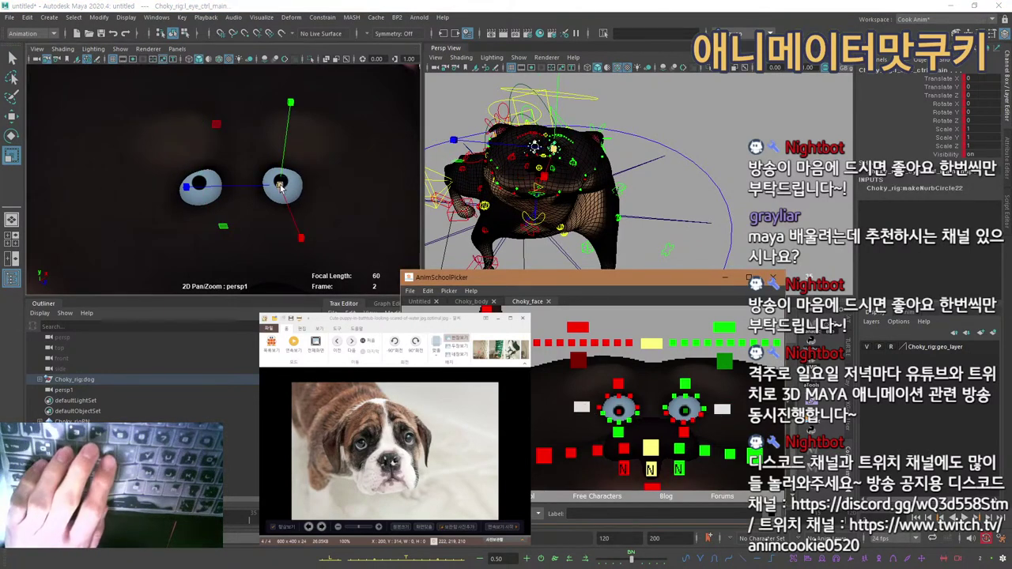
key(backslash)
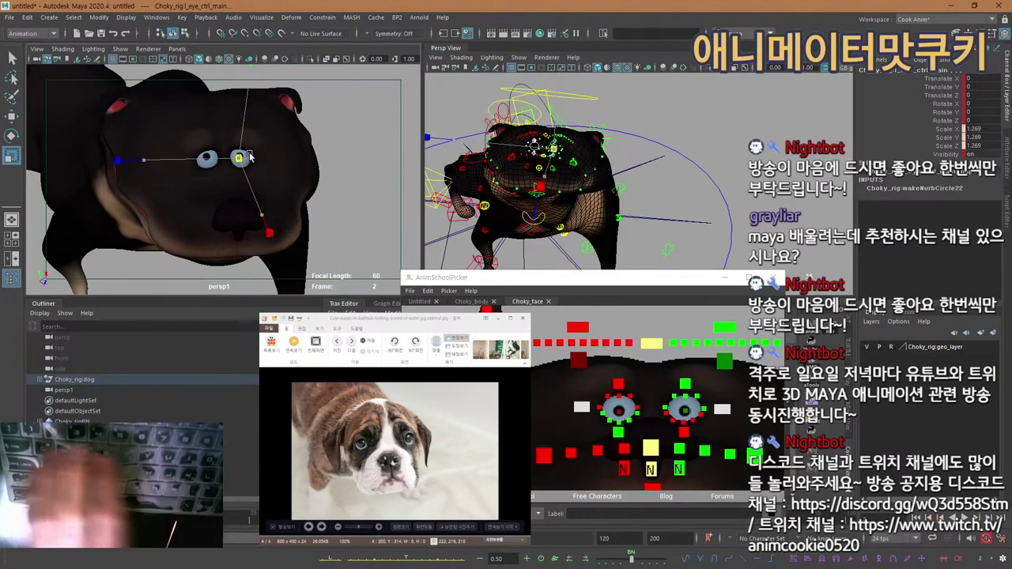
click(242, 158)
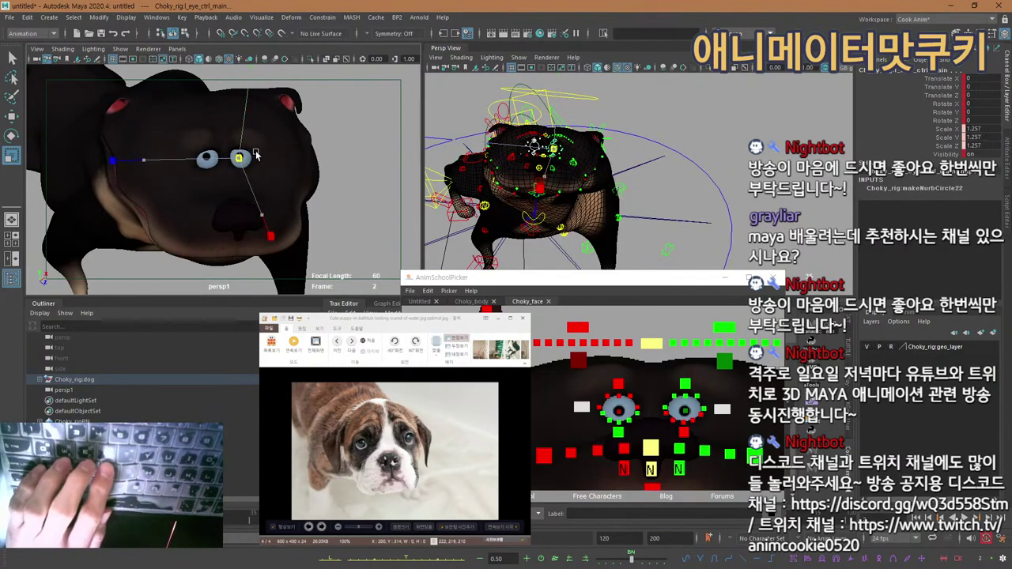
drag(264, 152, 266, 153)
key(ctrl+z)
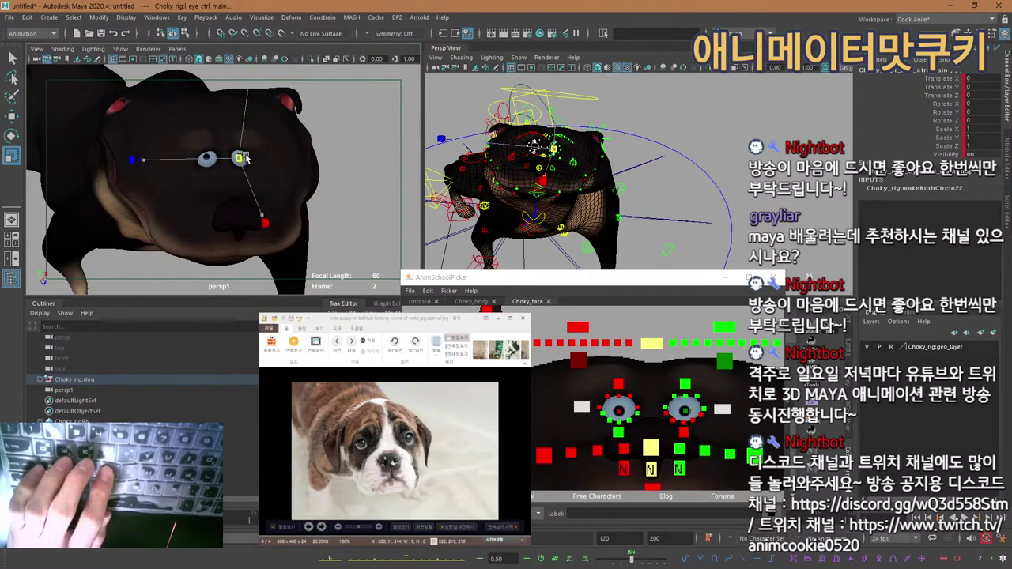
Scale the selected main eye controls uniformly to about 1.23.
key(r)
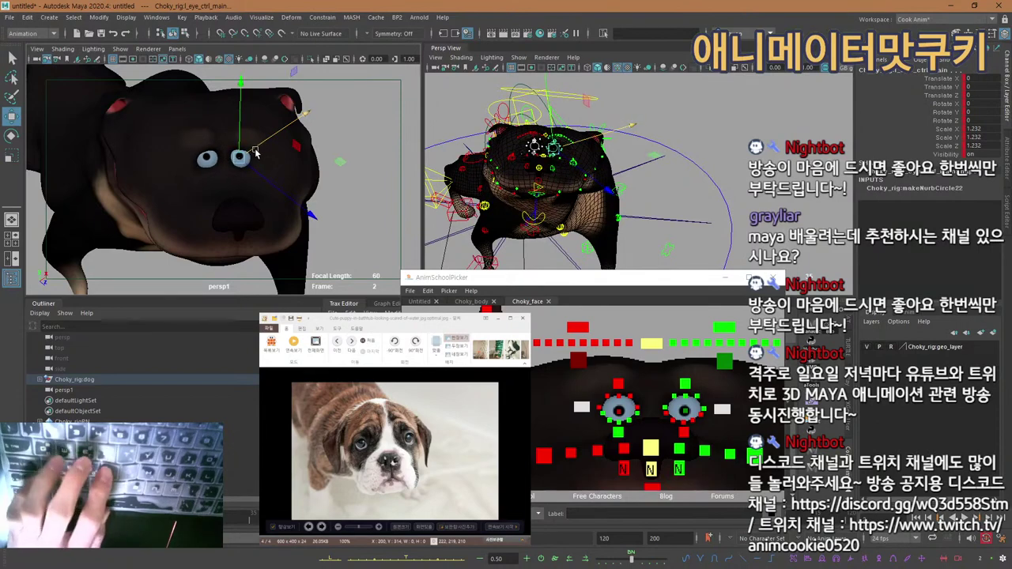
key(q)
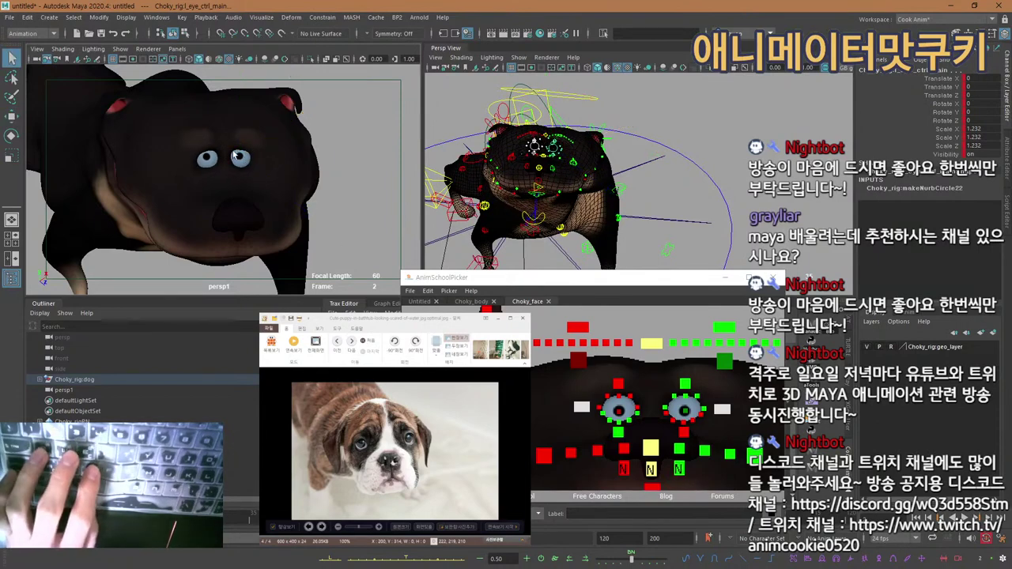
Adjust the left eye's outer upper lid control 004 to about X 0.07, Y -0.43, Z -0.10.
key(backslash)
middle_drag(207, 152, 208, 169)
right_drag(208, 168, 335, 202)
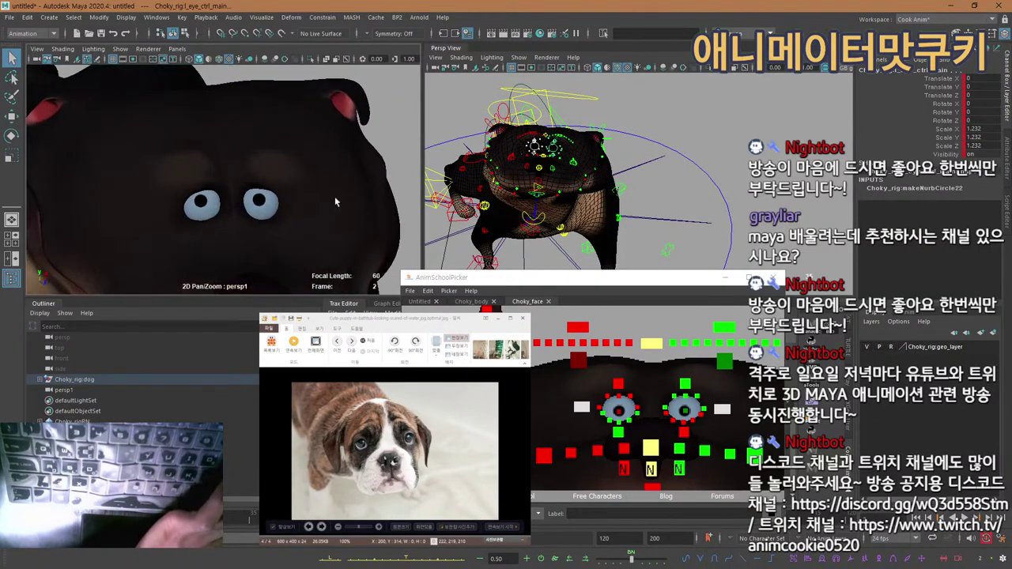
middle_drag(335, 202, 335, 185)
right_drag(310, 188, 366, 188)
middle_drag(306, 181, 286, 177)
click(695, 399)
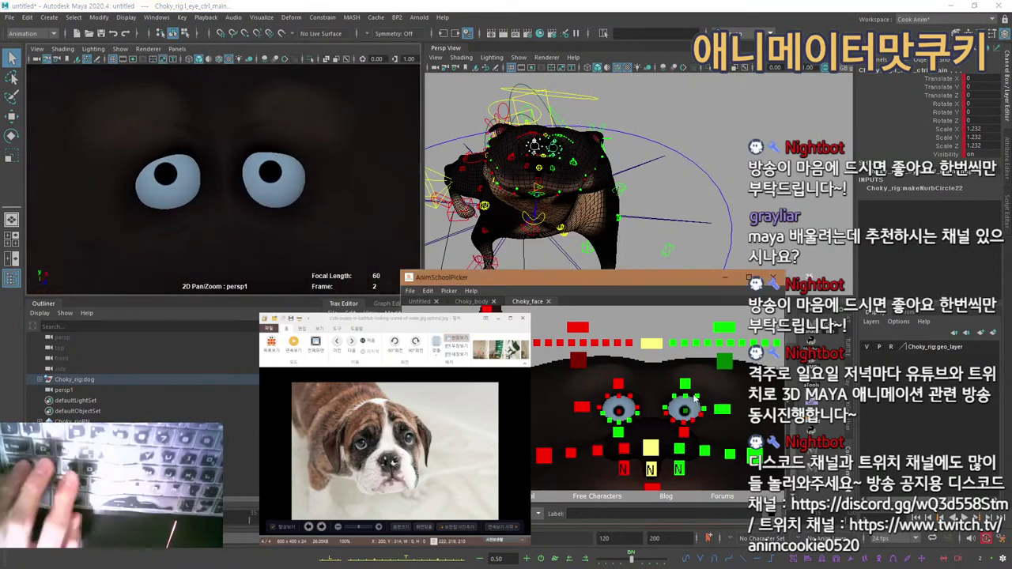
key(w)
drag(312, 141, 310, 147)
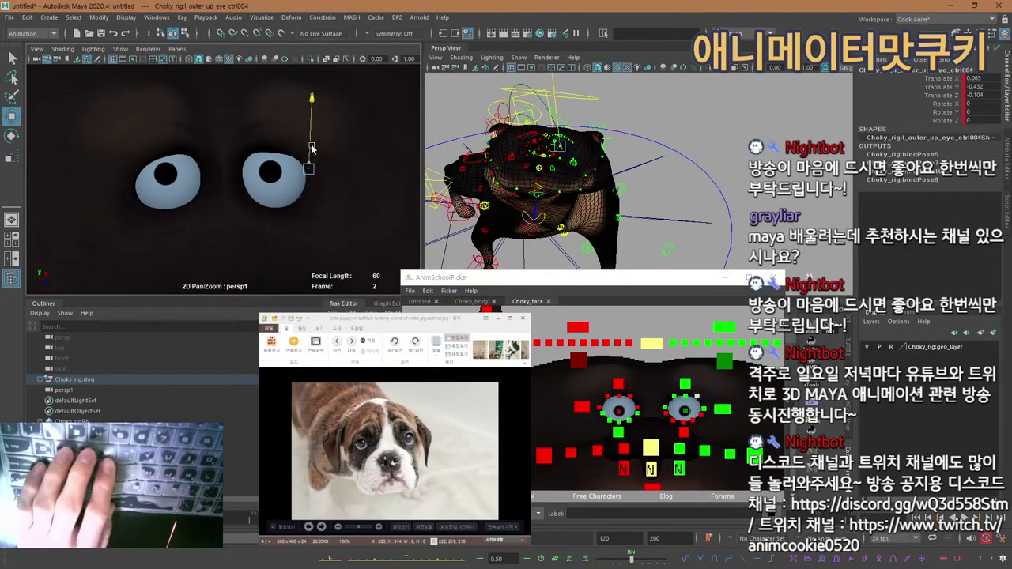
Raise the left eye's outer upper lid control 003 to about X -0.03, Y 0.18, Z 0.04.
click(323, 178)
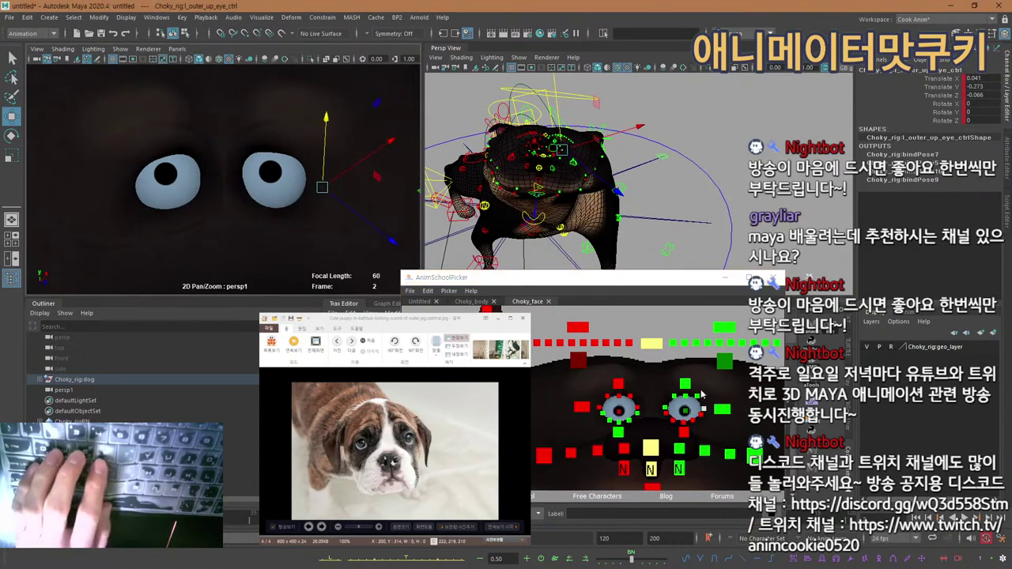
click(684, 389)
click(281, 144)
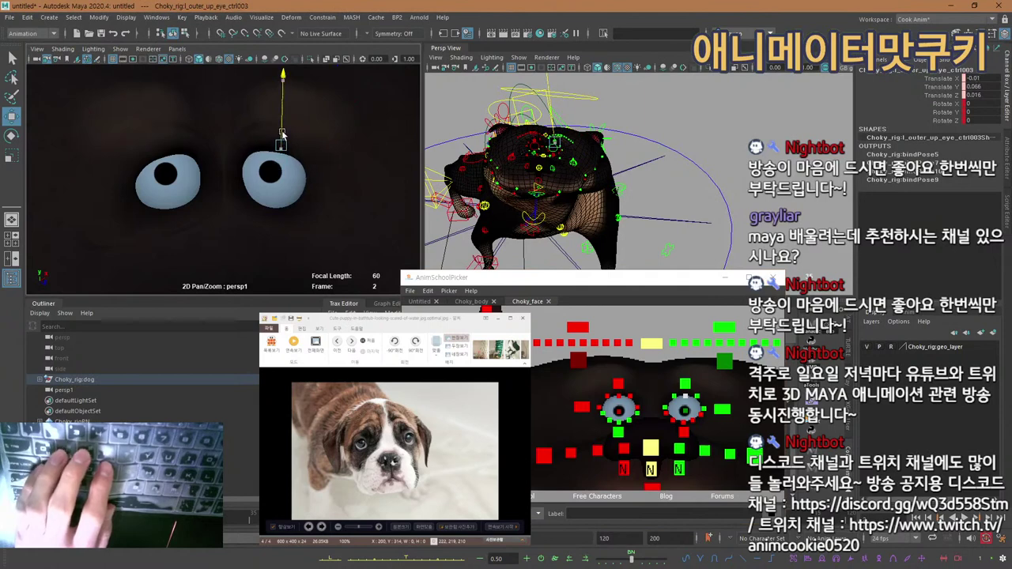
drag(282, 134, 286, 132)
key(q)
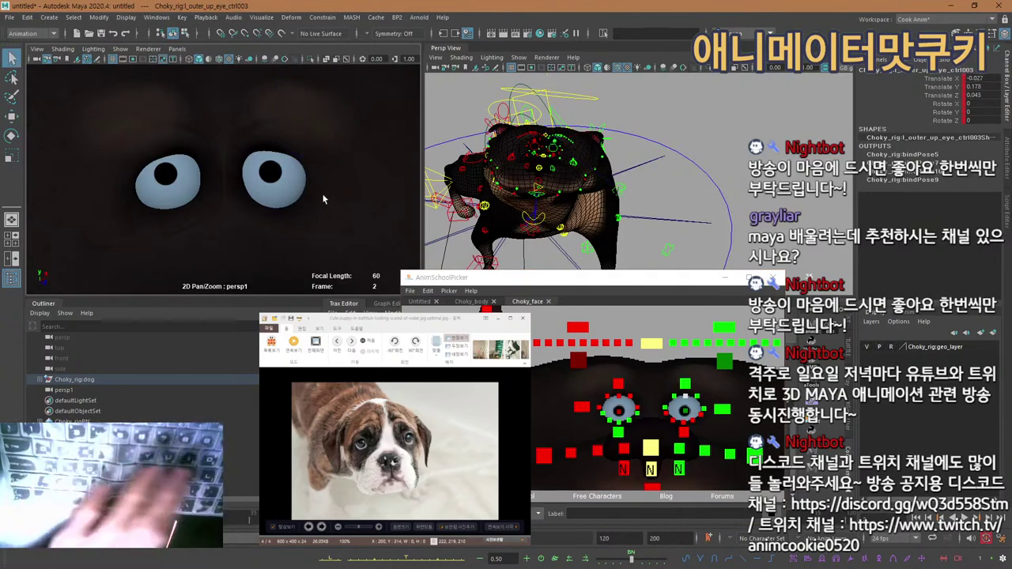
Raise the central angry control between the eyebrows to lift the inner brows.
scroll(204, 169, down, 8)
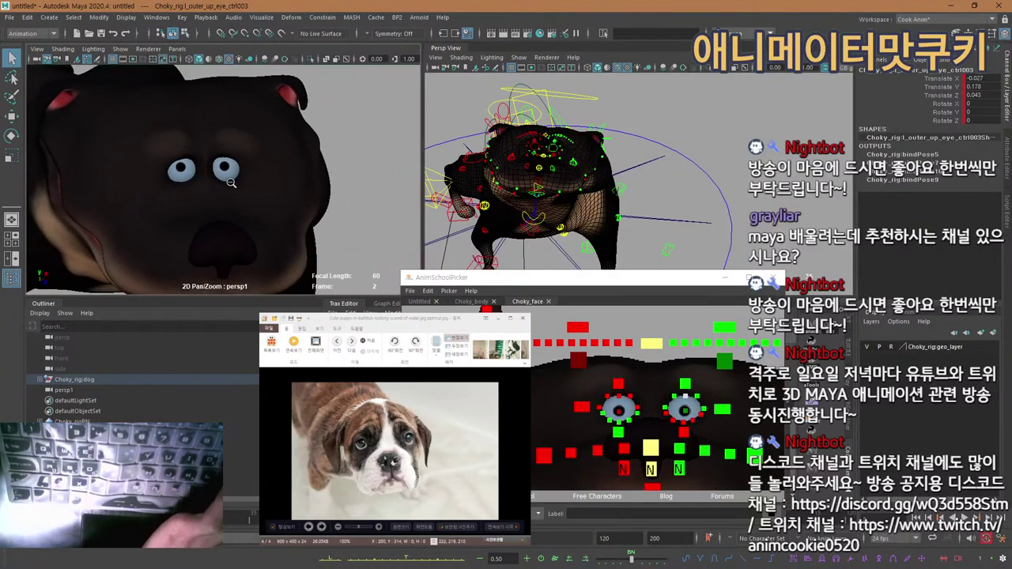
scroll(223, 178, up, 5)
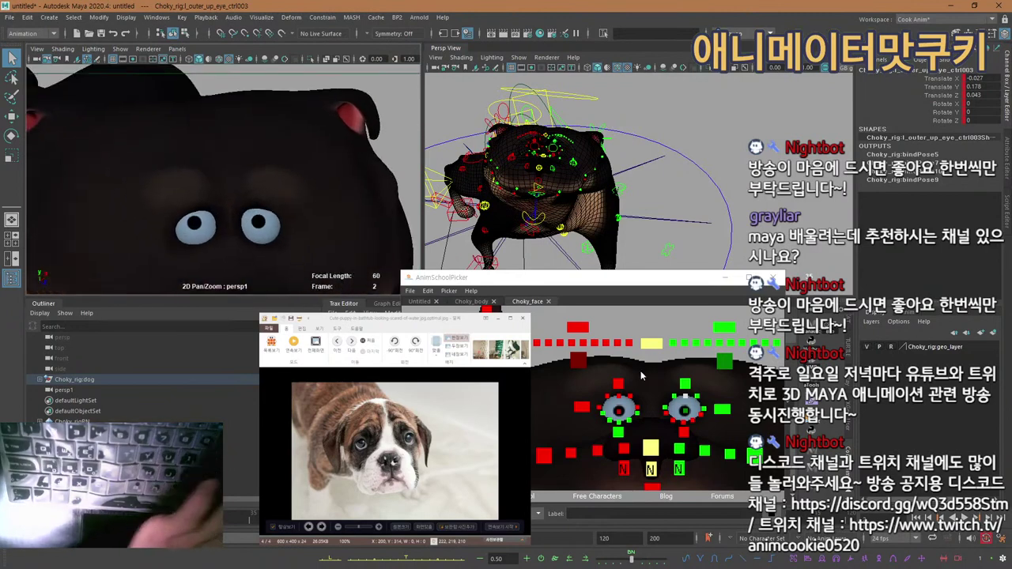
click(620, 386)
click(652, 343)
key(w)
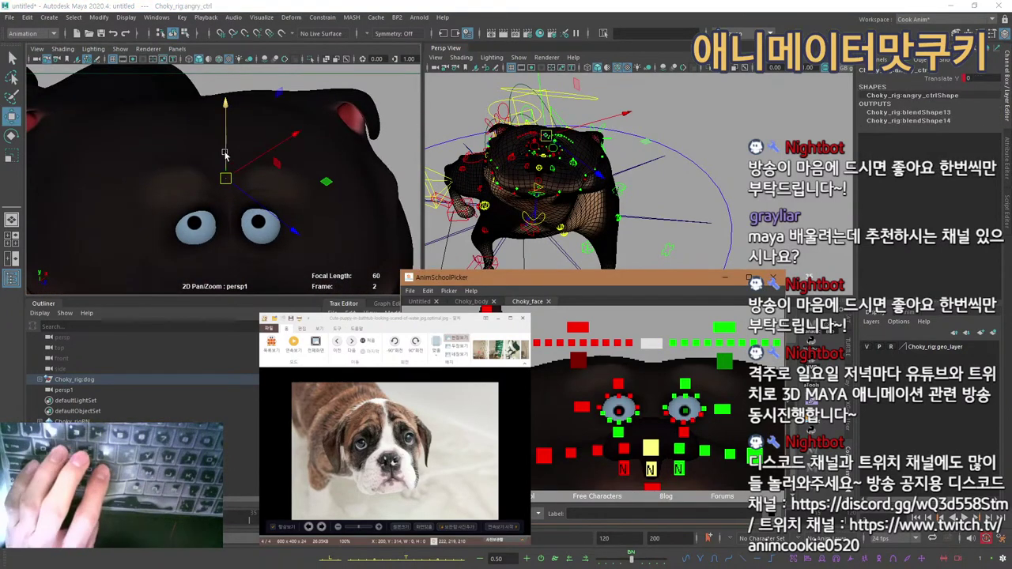
drag(227, 160, 225, 156)
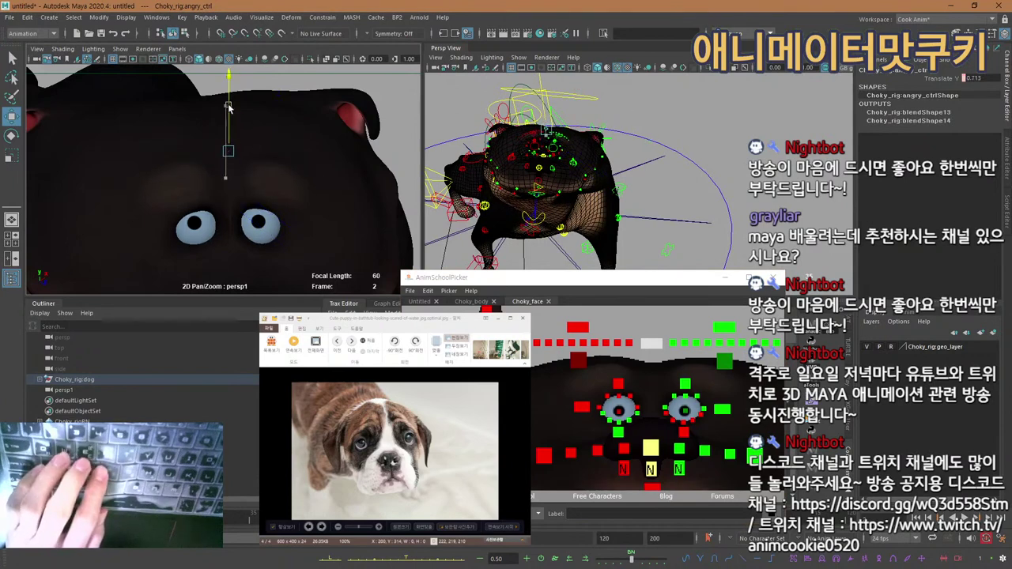
Try moving right eyebrow control 2 and the right eyebrow-eye control, and undo the moves.
click(618, 343)
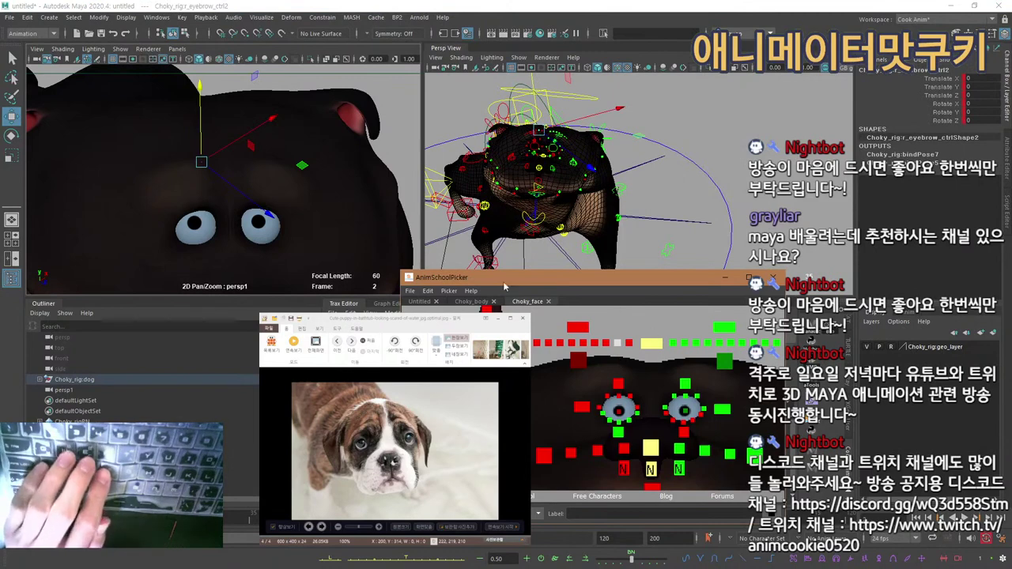
drag(202, 141, 202, 125)
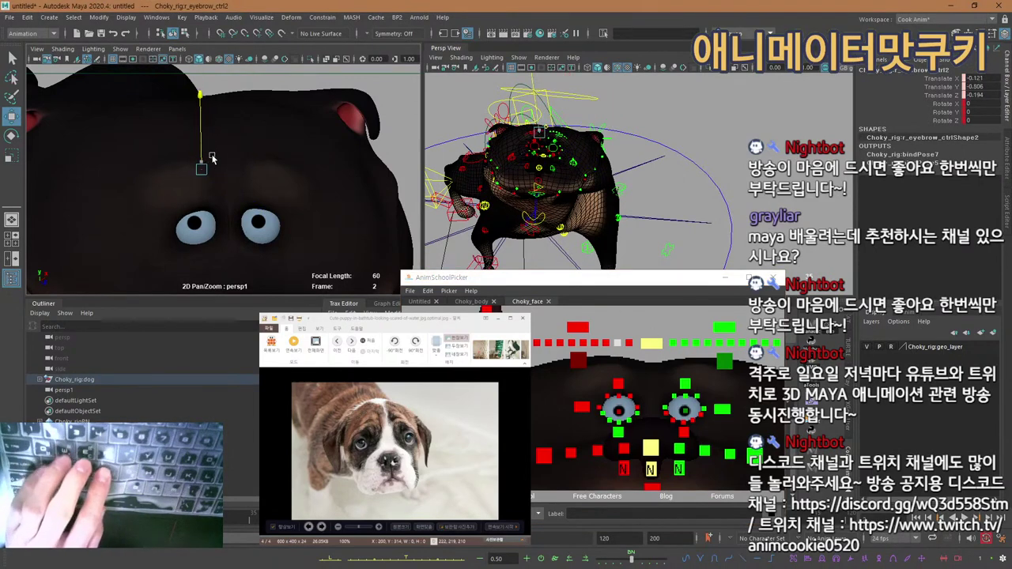
key(ctrl+z)
key(ctrl+z)
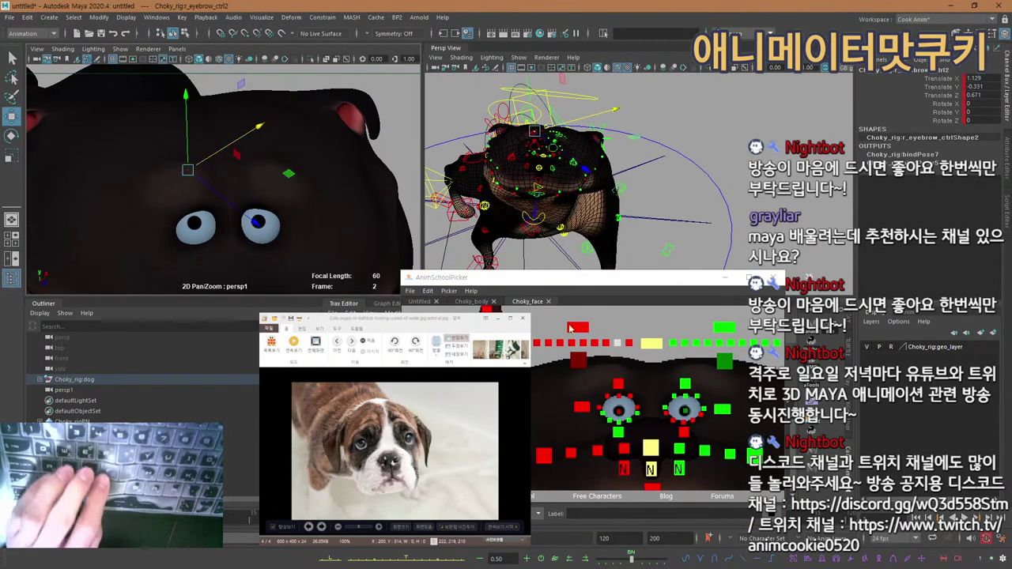
click(579, 359)
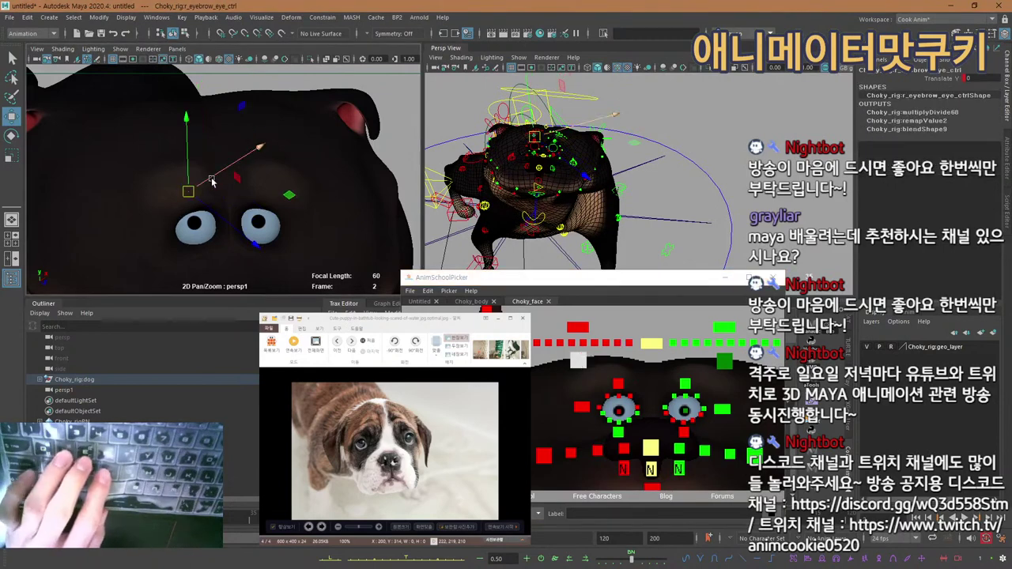
drag(253, 155, 192, 176)
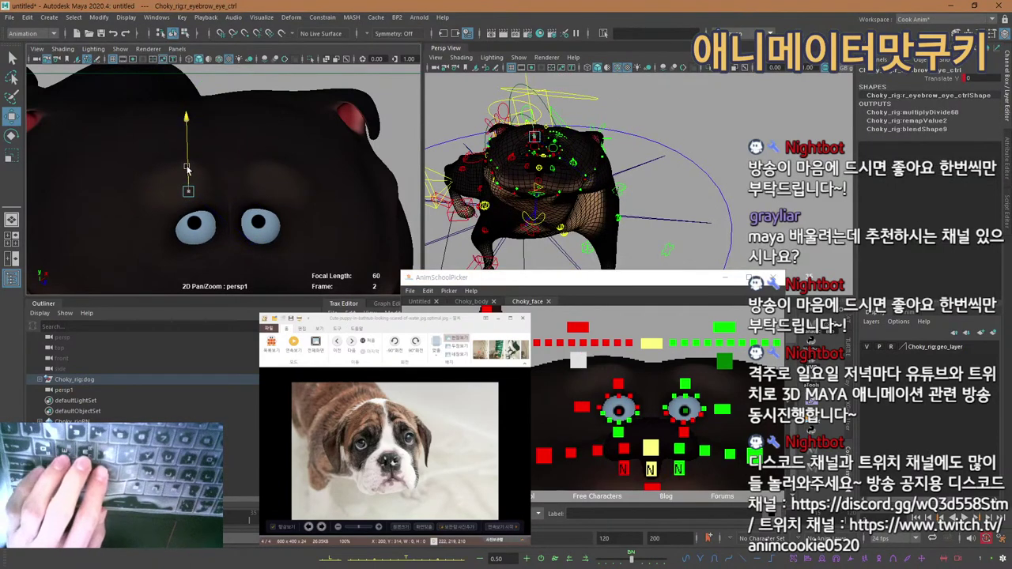
drag(184, 126, 189, 176)
key(ctrl+z)
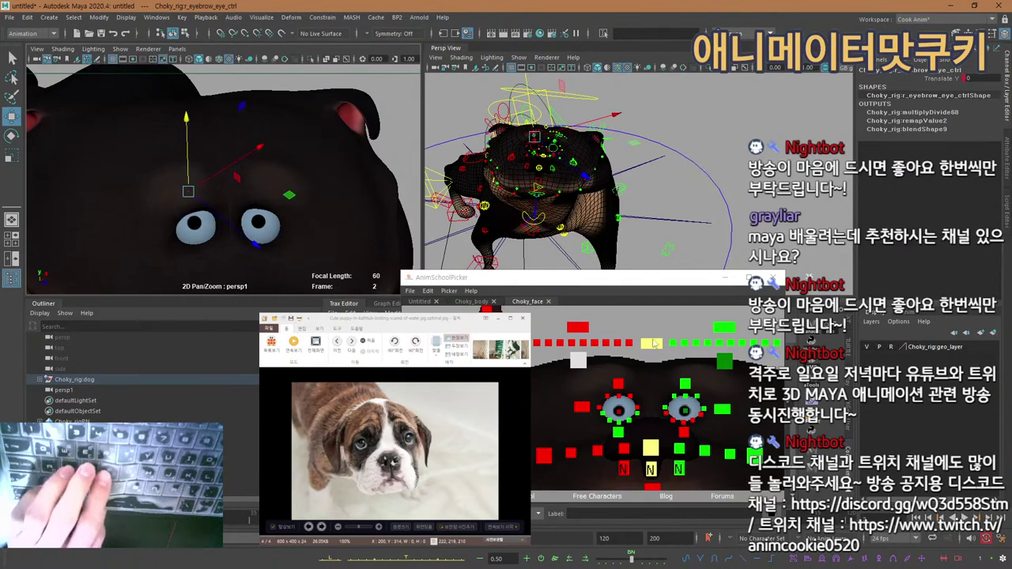
Move the whole right eyebrows control to about X -2.21, Y 0.65, Z -1.31.
click(575, 328)
mouse_move(192, 154)
mouse_down()
mouse_move(234, 140)
mouse_move(264, 161)
mouse_move(216, 145)
mouse_up()
key(e)
mouse_move(277, 97)
mouse_down()
mouse_move(271, 89)
mouse_move(275, 98)
mouse_up()
Pose the whole left eyebrows control at about X -1.10, Y 0.89, Z -1.41 with Rotate Z about -18.
click(724, 325)
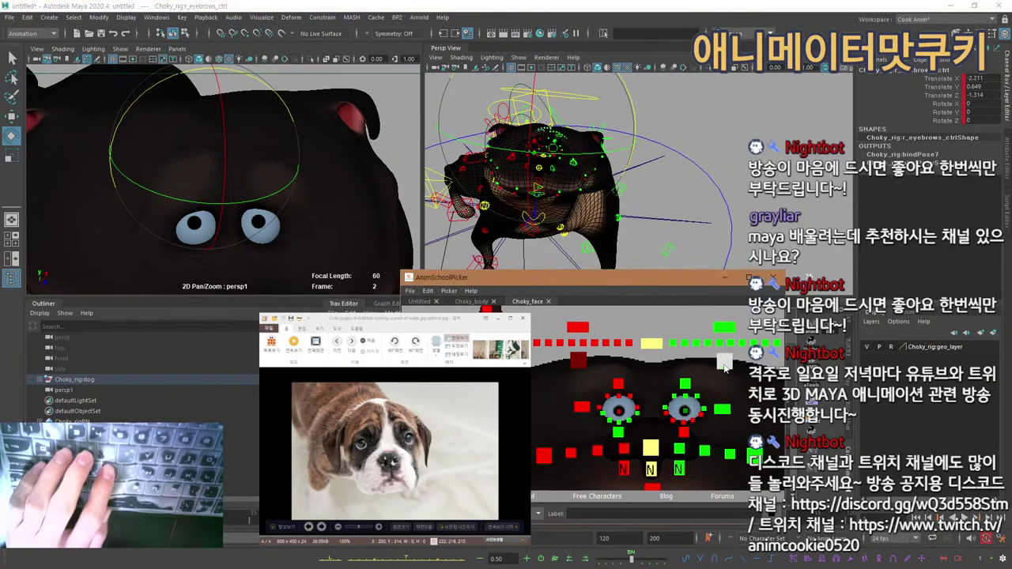
click(724, 326)
key(w)
drag(276, 149, 273, 132)
key(e)
drag(230, 89, 275, 161)
key(w)
key(ctrl+z)
drag(262, 125, 260, 131)
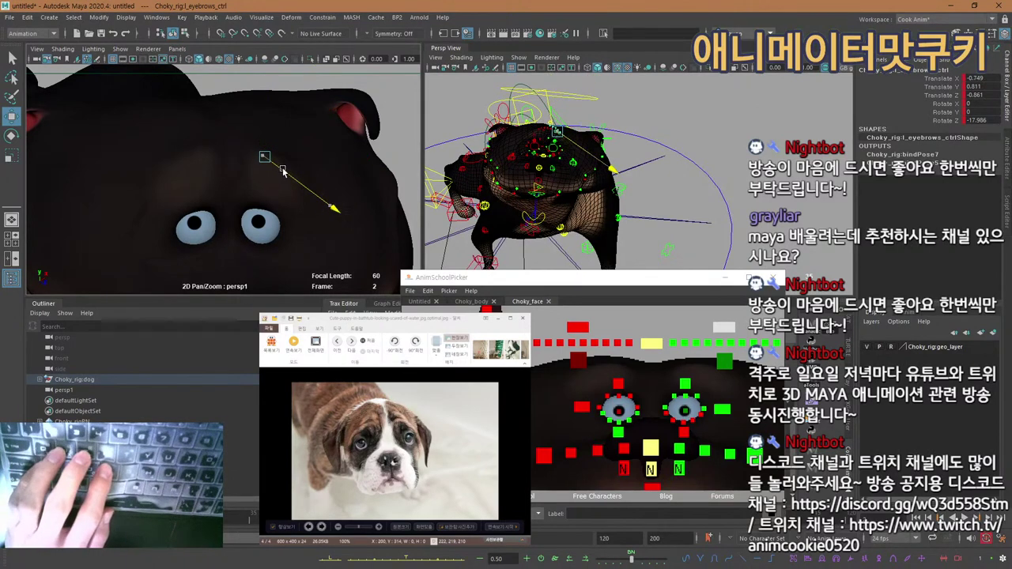
mouse_move(278, 165)
mouse_down()
mouse_move(278, 147)
mouse_move(283, 171)
mouse_up()
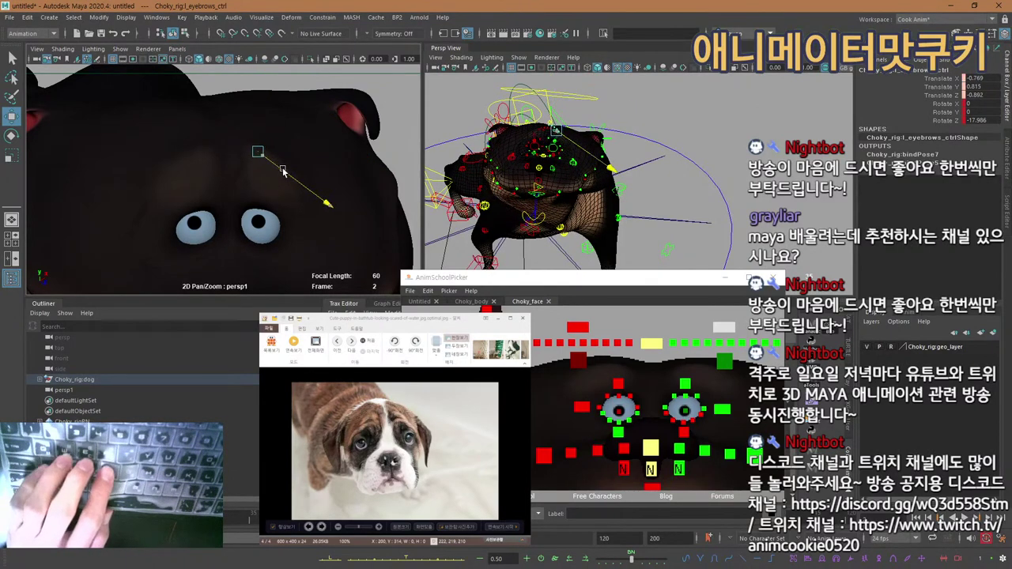
key(q)
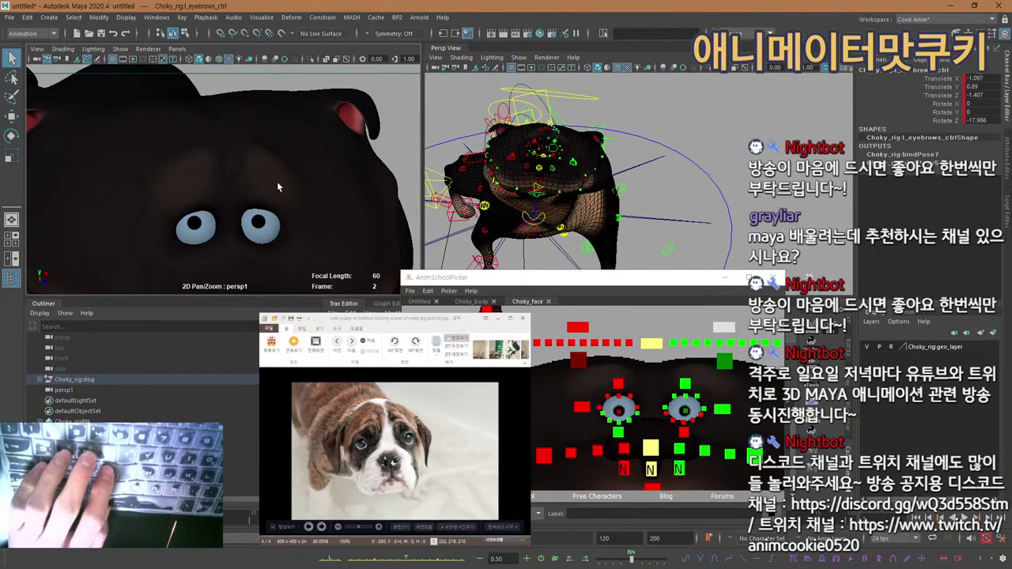
Raise the central angry brow control to Translate Y 1 and check the whole face in persp1.
click(651, 342)
key(w)
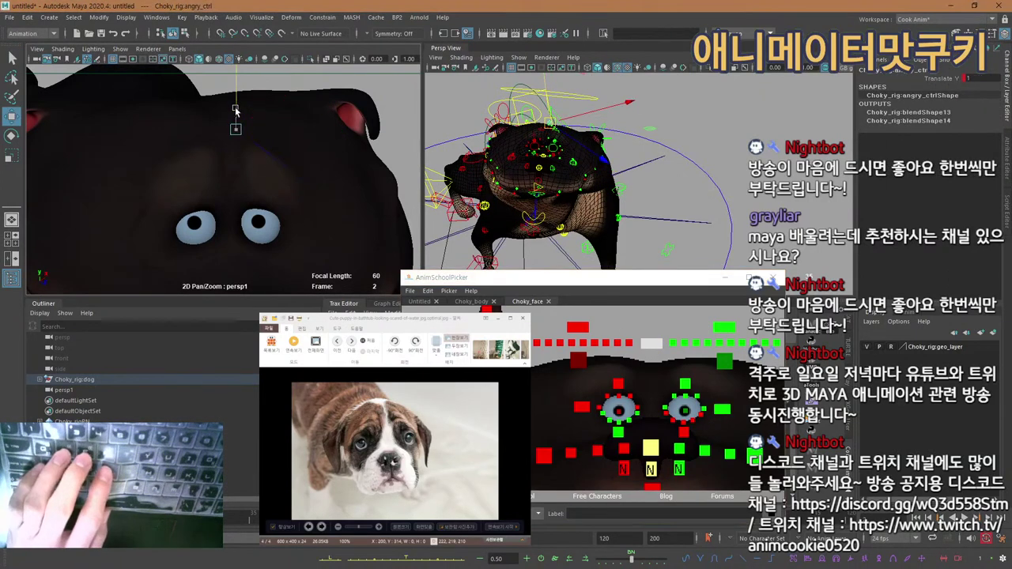
drag(234, 101, 233, 79)
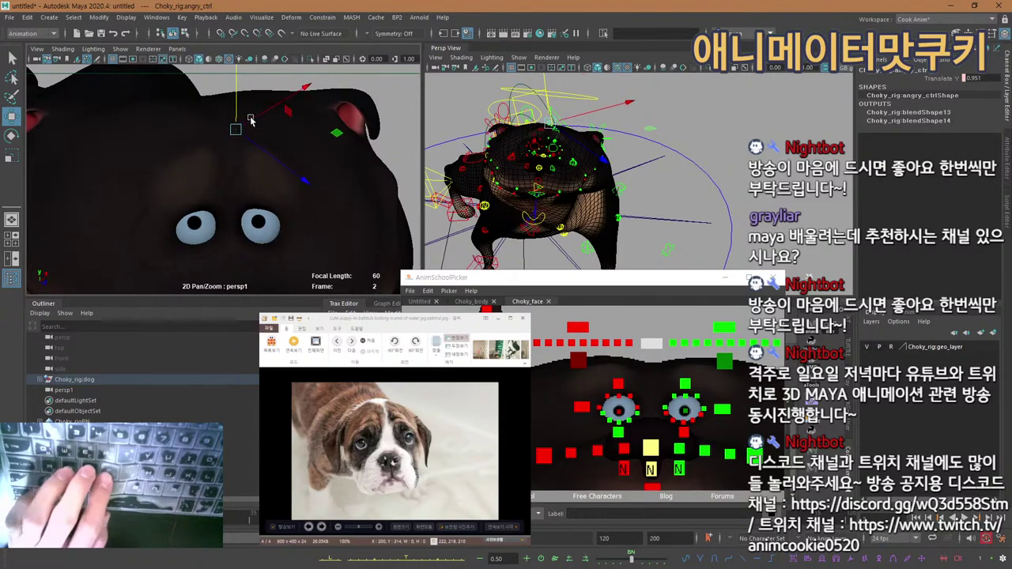
drag(250, 121, 256, 149)
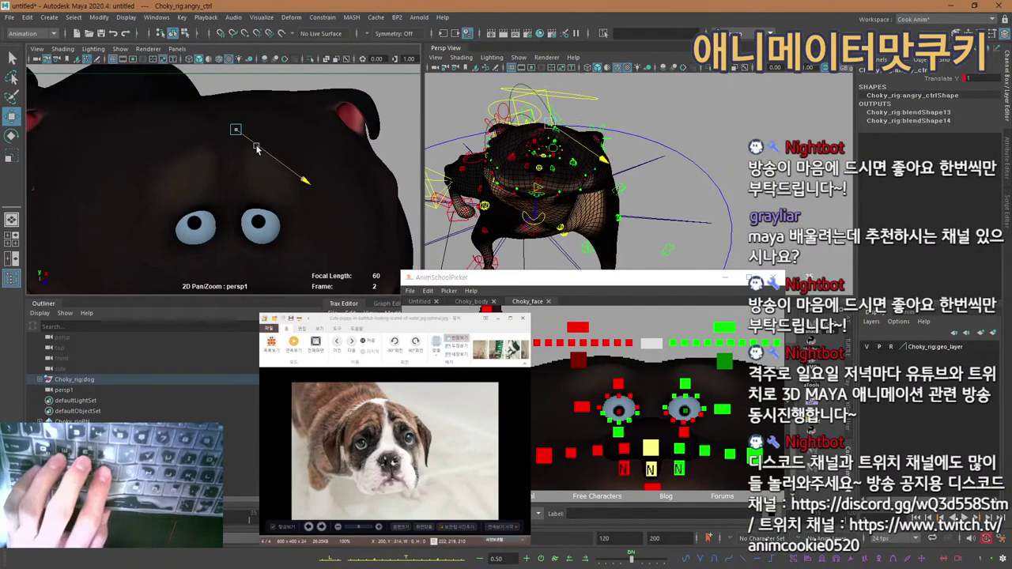
key(q)
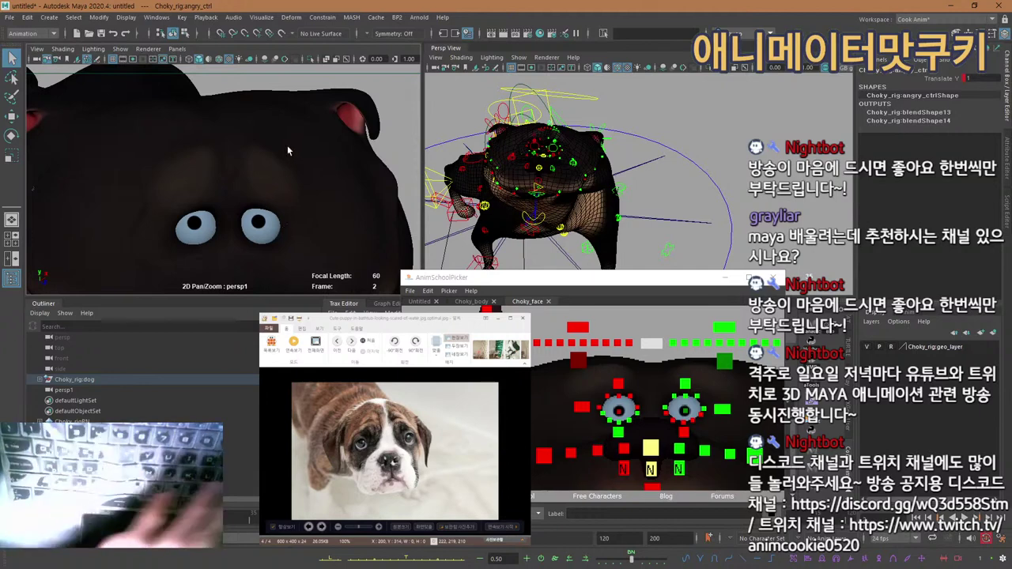
scroll(283, 188, down, 10)
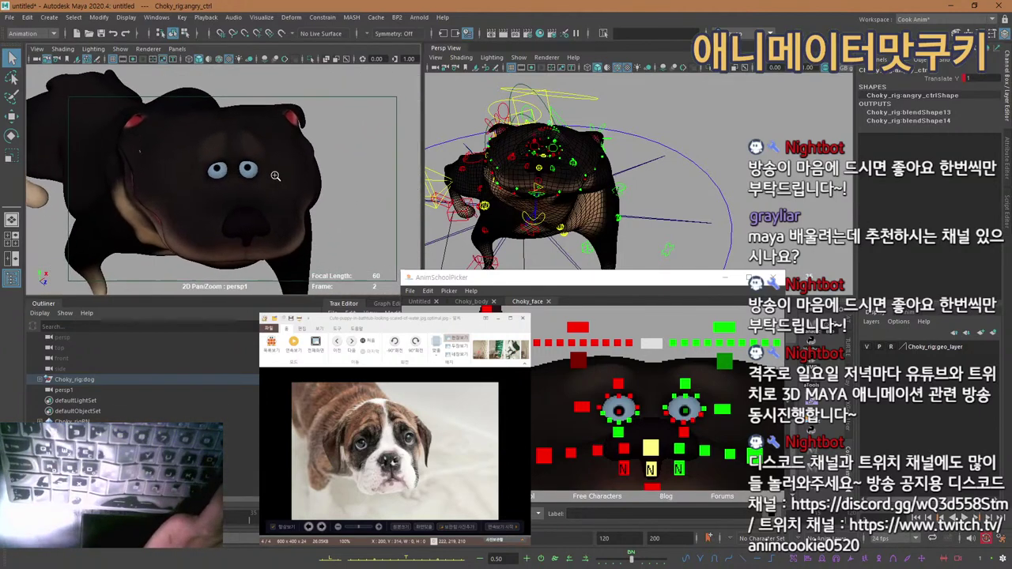
scroll(293, 196, up, 8)
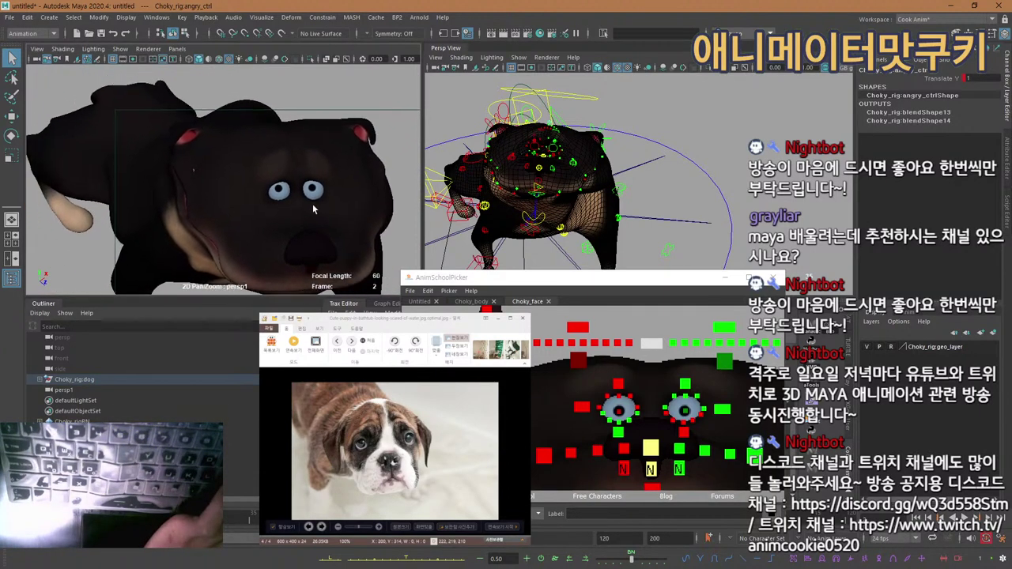
Move the upper mouth control 00_12 near the mouth corner to about X -1.99, Y -0.86, Z -0.98.
middle_drag(356, 202, 350, 159)
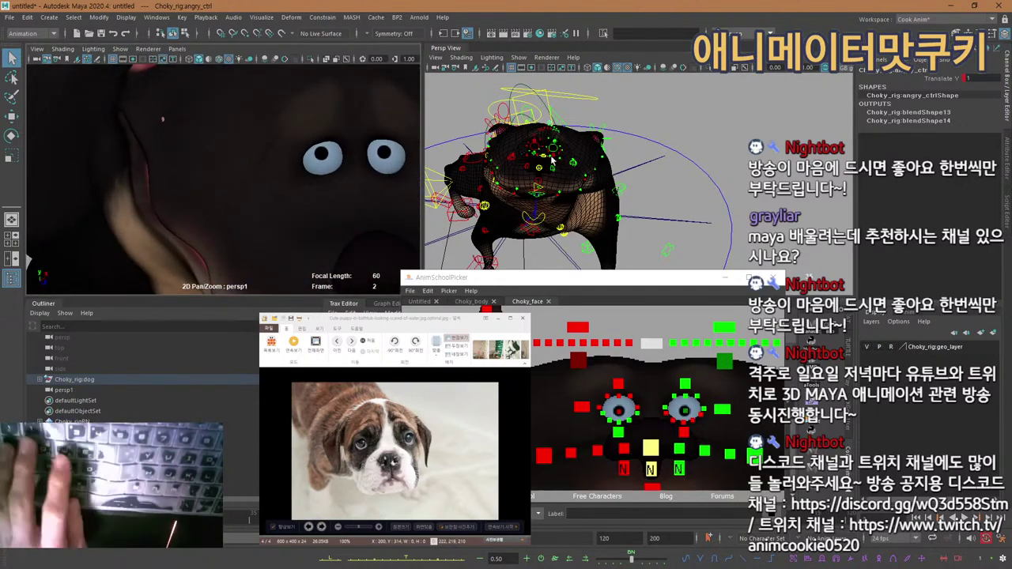
alt+drag(528, 167, 571, 163)
alt+right_drag(571, 164, 720, 163)
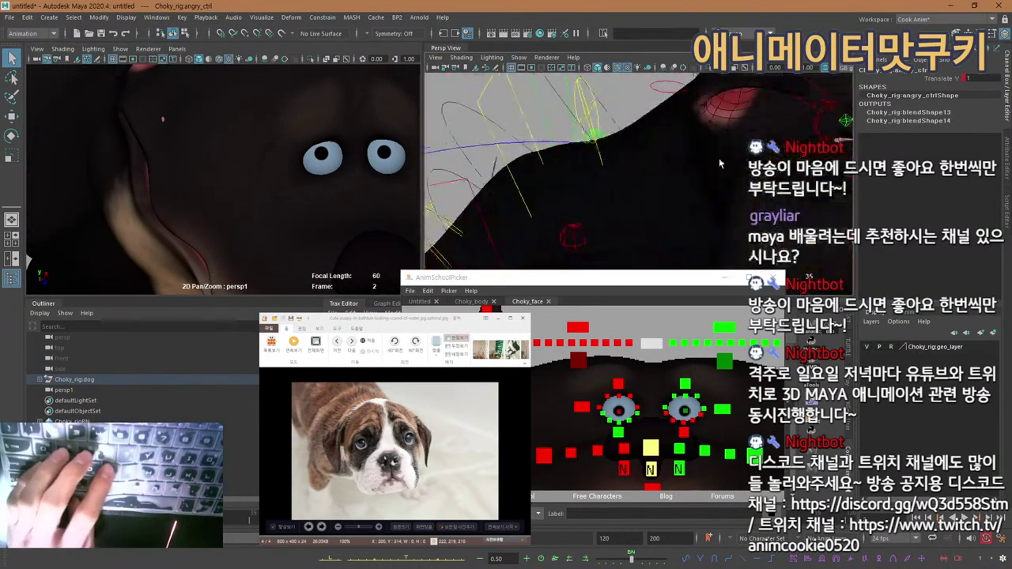
alt+drag(720, 162, 673, 148)
alt+right_drag(672, 149, 673, 162)
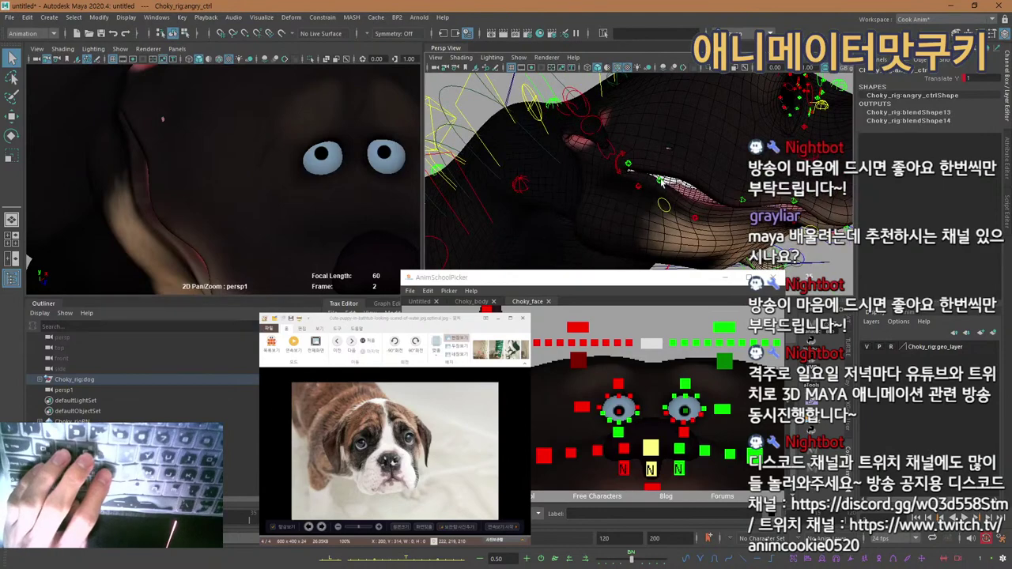
click(651, 343)
alt+middle_drag(600, 471, 610, 434)
click(605, 481)
key(w)
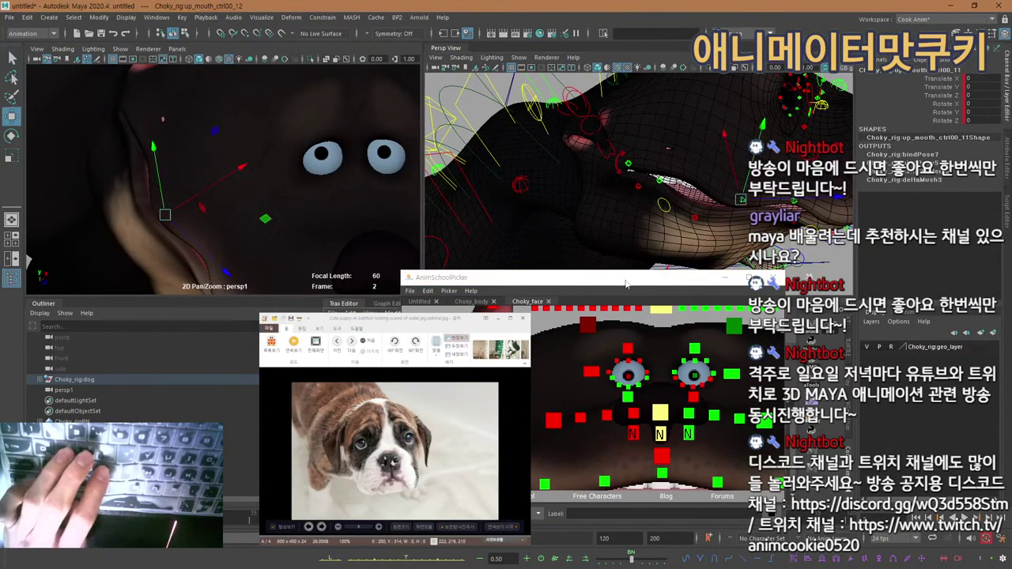
alt+drag(692, 148, 659, 151)
click(665, 163)
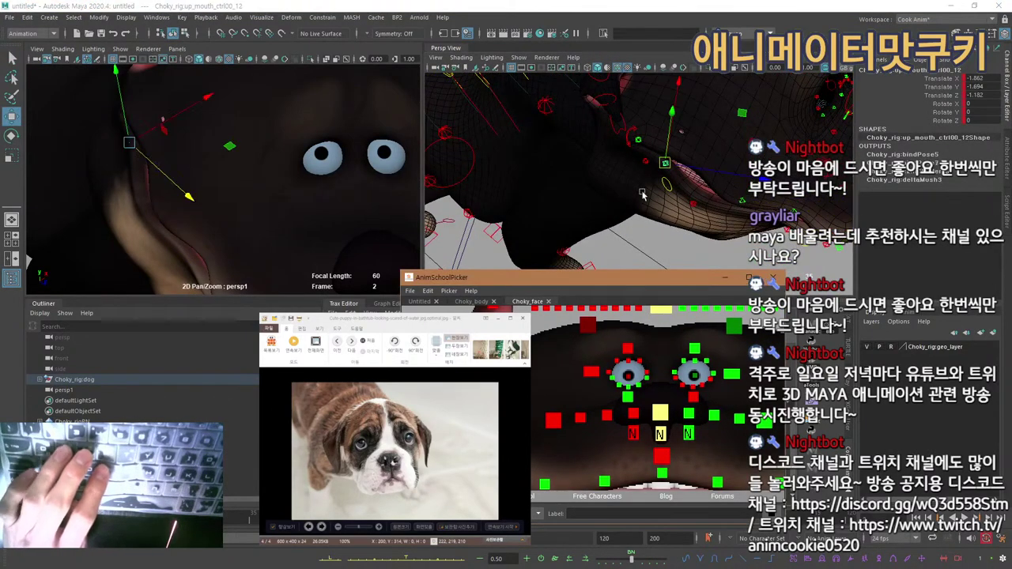
alt+drag(641, 196, 630, 219)
mouse_move(684, 126)
mouse_down()
mouse_move(689, 116)
mouse_move(666, 138)
mouse_move(667, 129)
mouse_up()
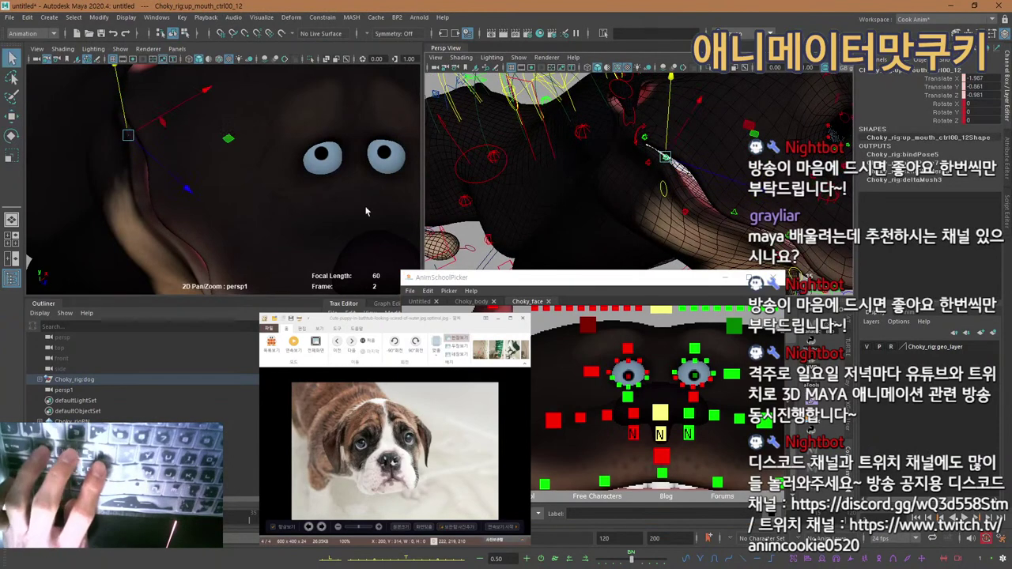
key(q)
middle_drag(290, 159, 257, 178)
right_drag(237, 156, 255, 197)
mouse_move(254, 196)
middle_down()
mouse_move(264, 202)
mouse_move(245, 205)
middle_up()
right_drag(244, 205, 308, 195)
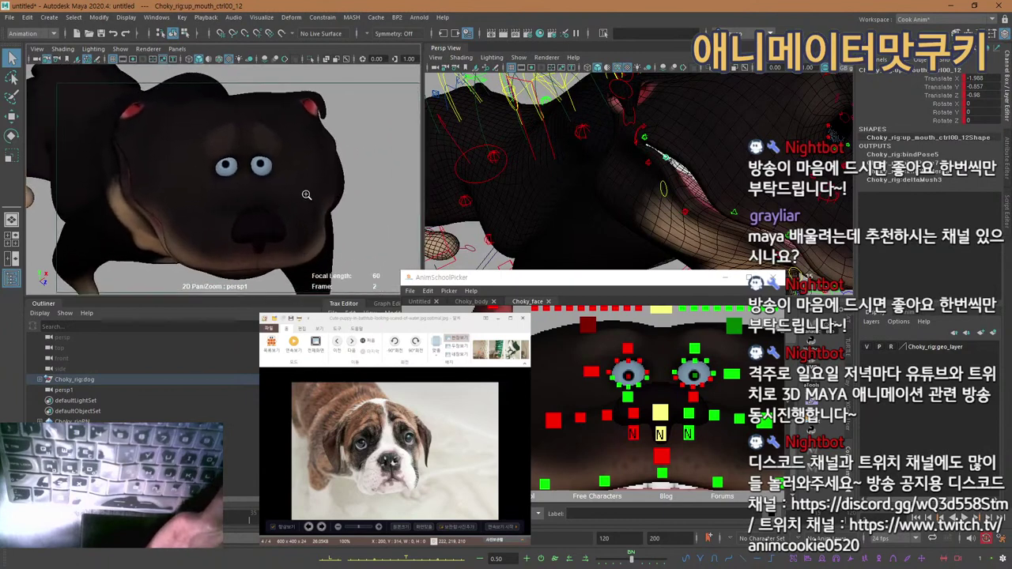
Raise both lower eyelid controls together to about Translate Y 0.29.
middle_drag(307, 194, 282, 177)
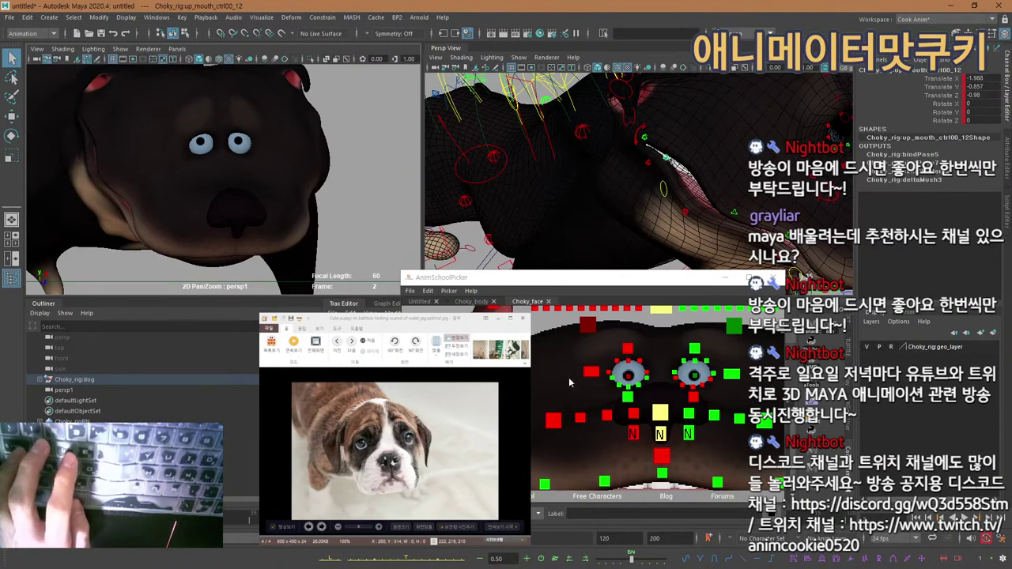
click(627, 397)
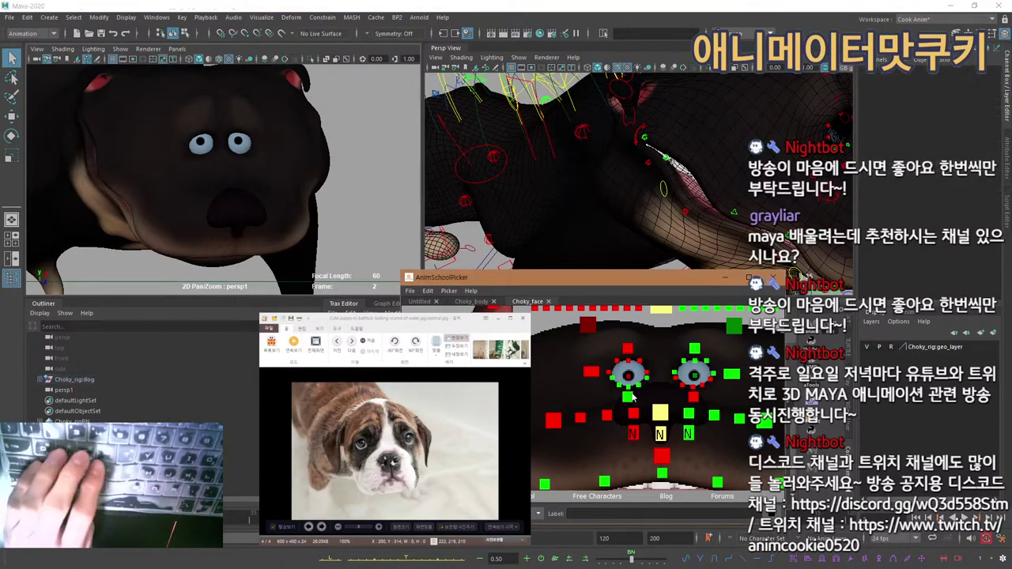
shift+click(693, 397)
key(w)
click(200, 137)
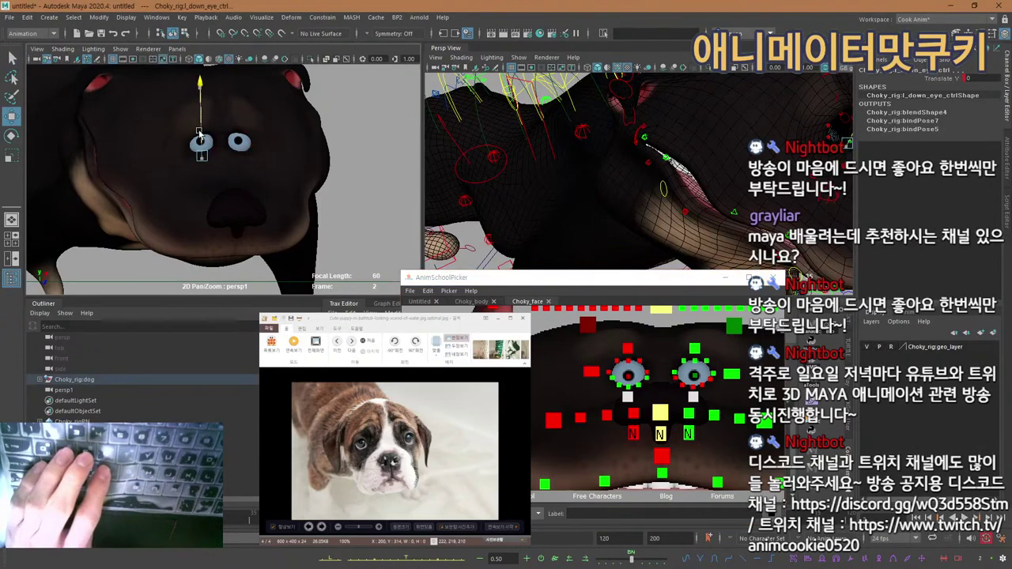
drag(199, 138, 200, 137)
key(ctrl+z)
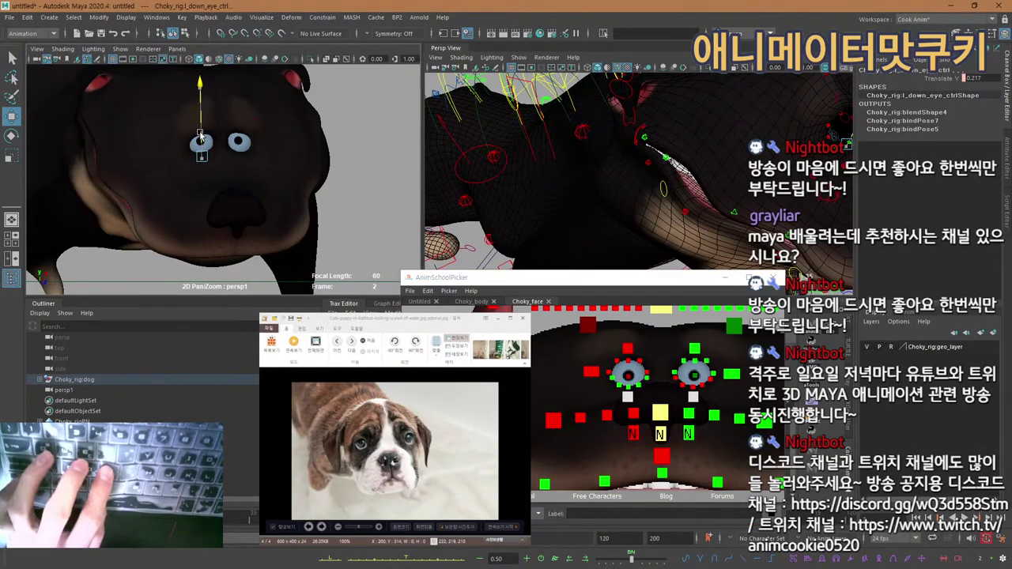
Raise the left lower eyelid control to Translate Y 0.53 and check the whole head in persp1.
click(239, 139)
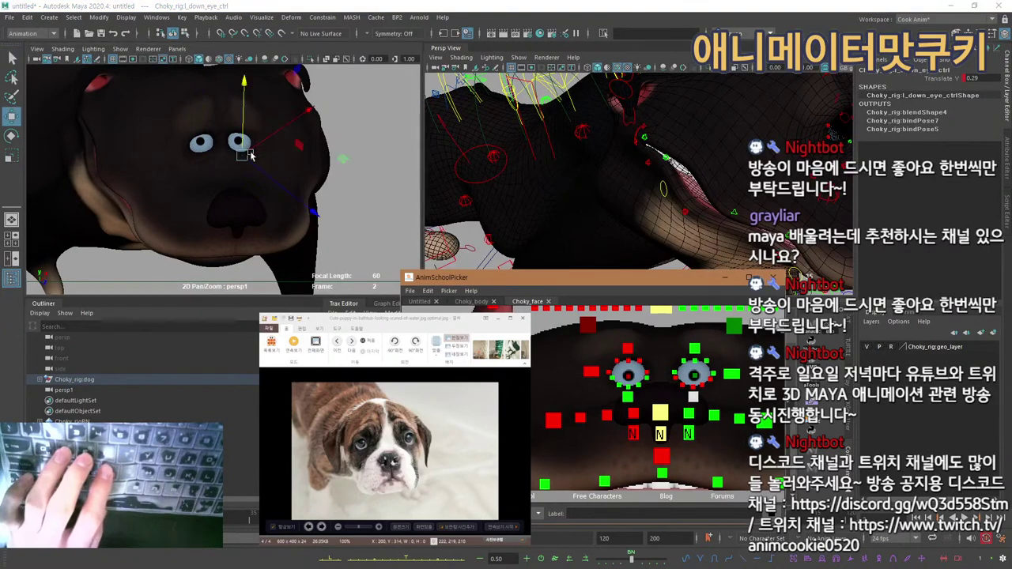
drag(239, 139, 241, 140)
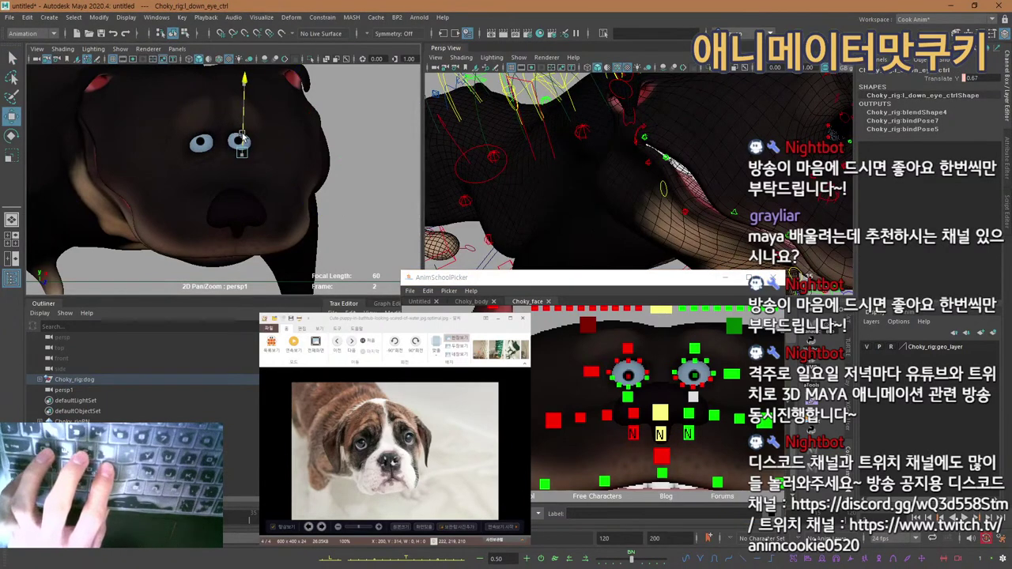
key(q)
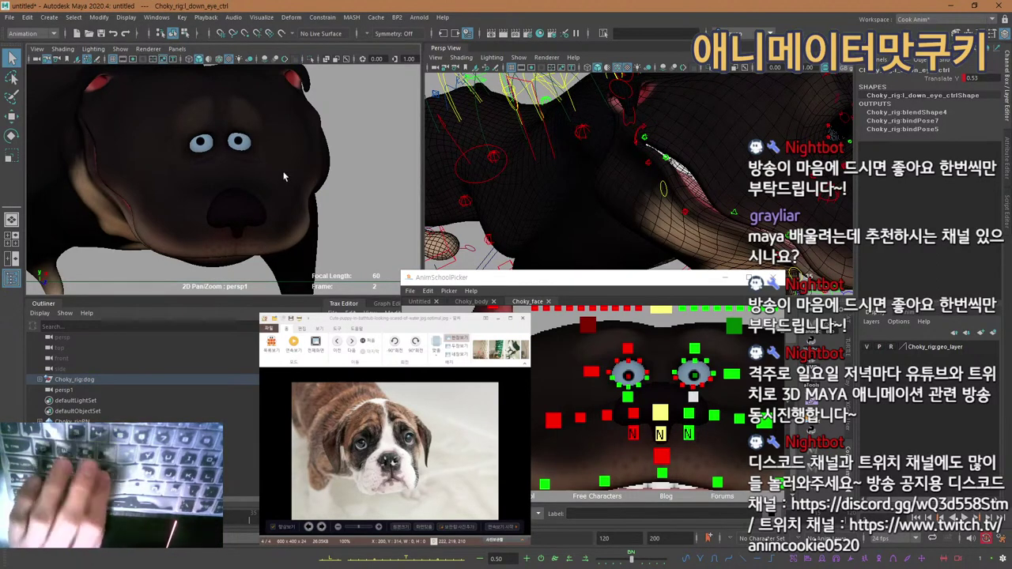
scroll(284, 177, down, 4)
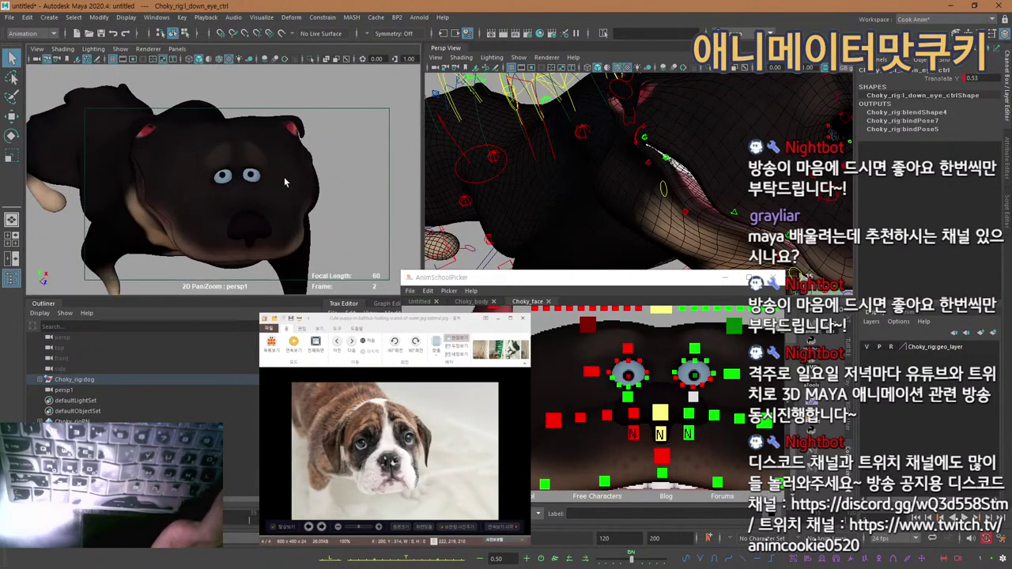
middle_drag(284, 178, 286, 168)
right_drag(286, 167, 264, 164)
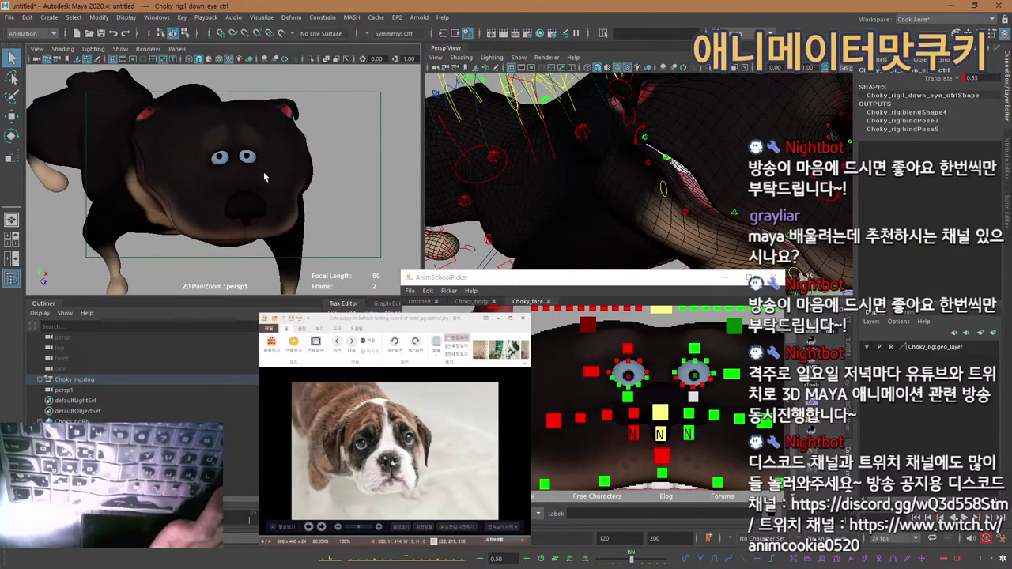
Rotate the head control to about X -14.7, Y -27.3 to tilt the face towards the camera.
click(472, 302)
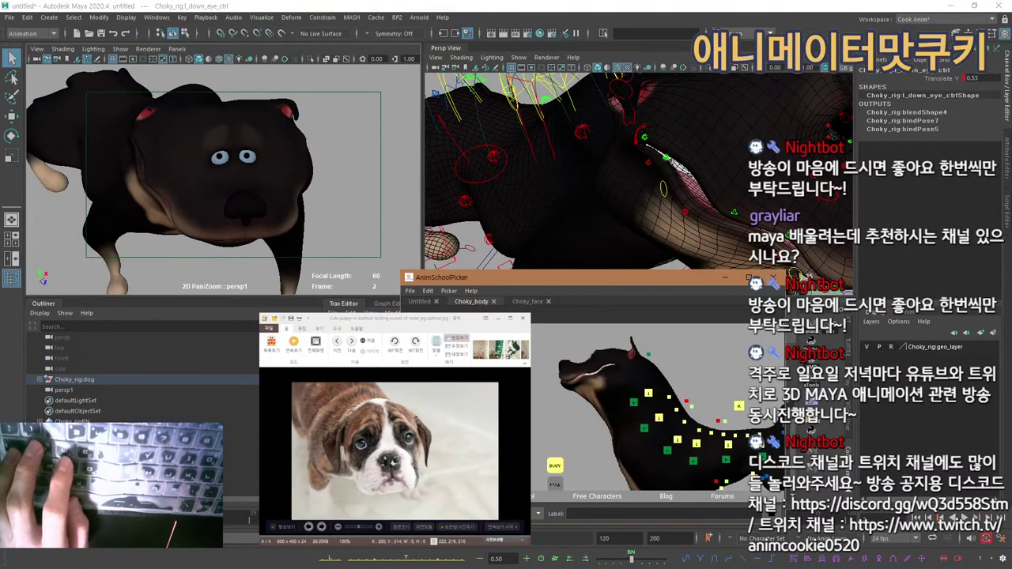
alt+middle_drag(613, 407, 694, 408)
click(715, 403)
key(e)
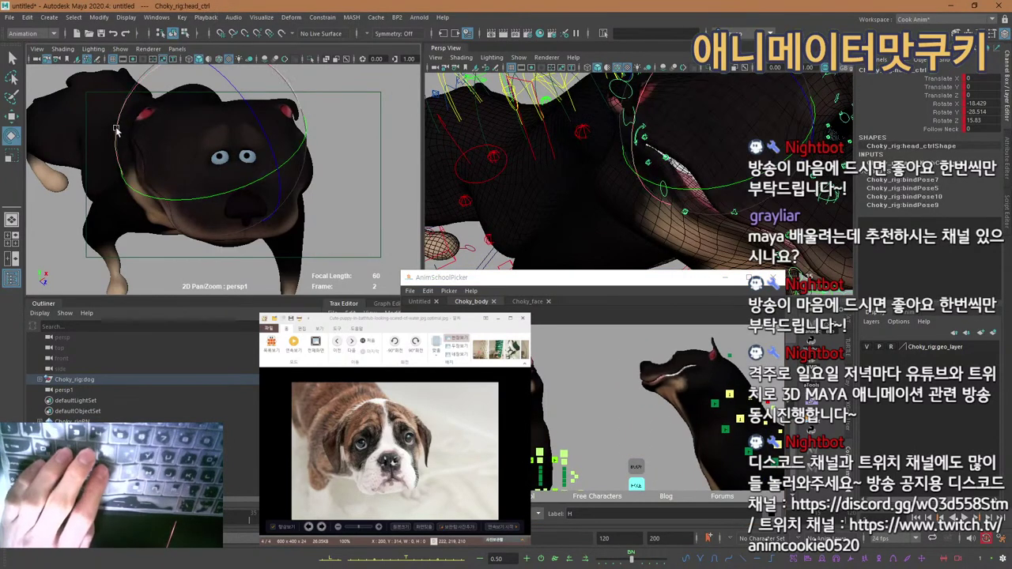
drag(116, 129, 118, 143)
drag(241, 188, 244, 189)
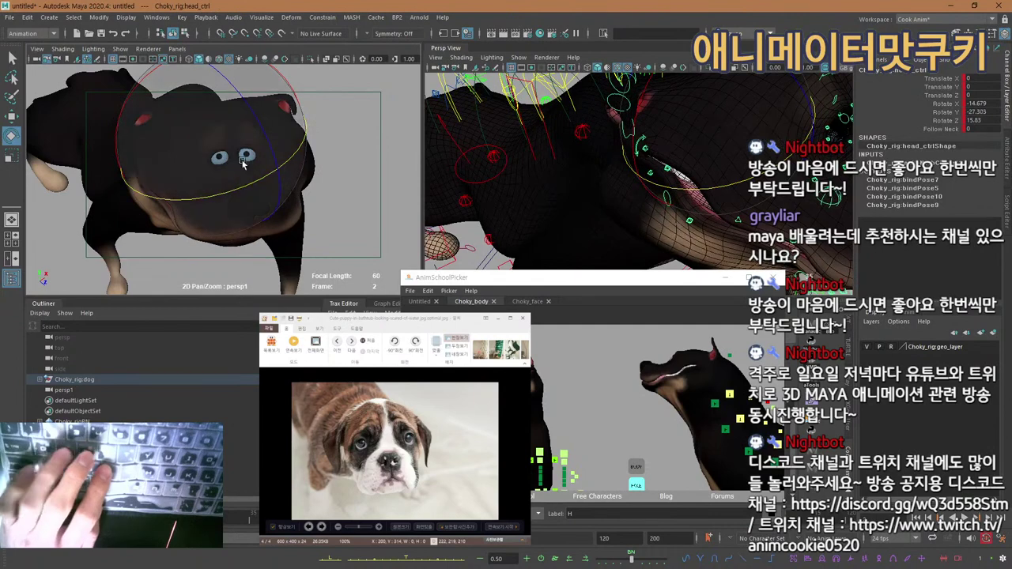
Move the head control to about X -6.86, Y -5.66, Z -2.70 and set its rotation to about Y -27.8, Z 12.
key(w)
drag(234, 128, 260, 187)
key(ctrl+z)
key(e)
alt+right_drag(549, 154, 522, 150)
alt+drag(553, 150, 561, 173)
key(w)
key(q)
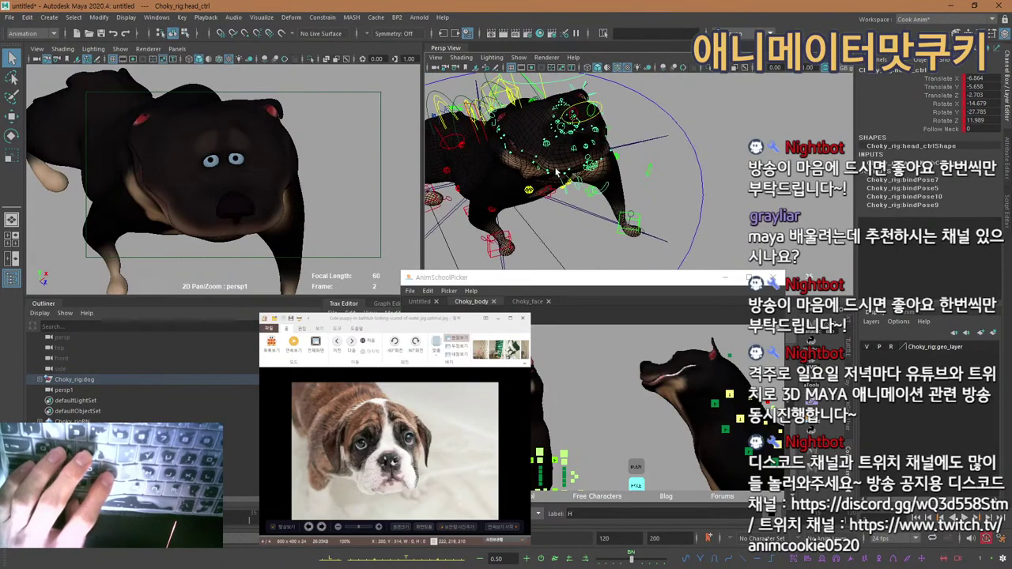
Move the right front paw control along Z to about Translate Z 2.09.
alt+right_drag(557, 171, 611, 171)
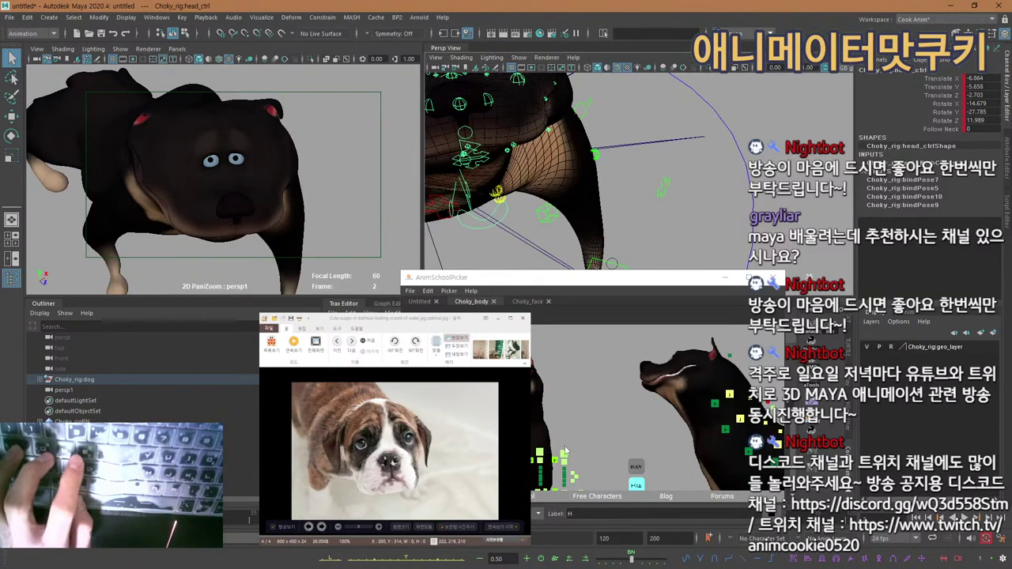
alt+middle_drag(566, 448, 542, 386)
click(549, 390)
key(w)
alt+drag(581, 170, 731, 188)
key(w)
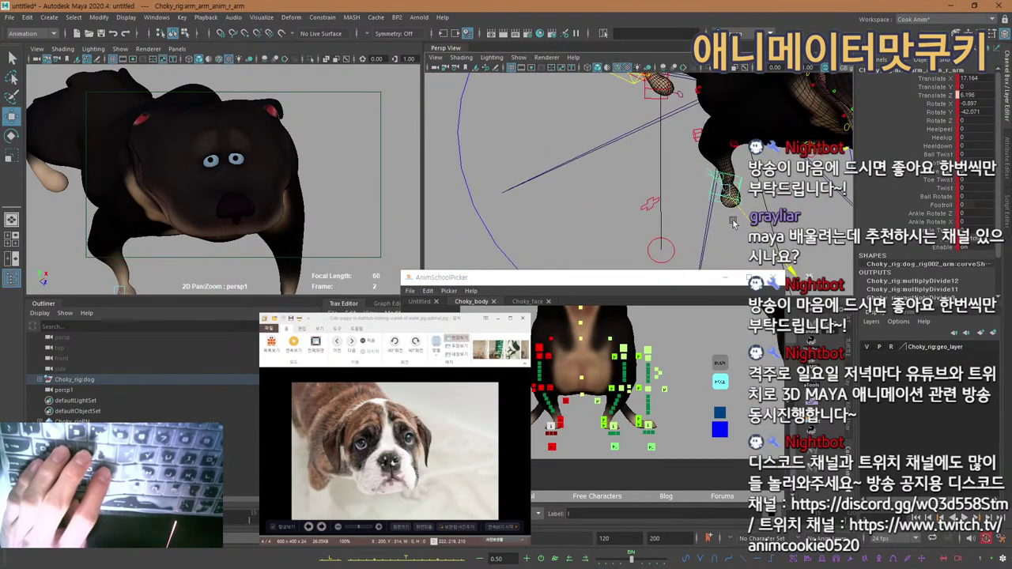
key(w)
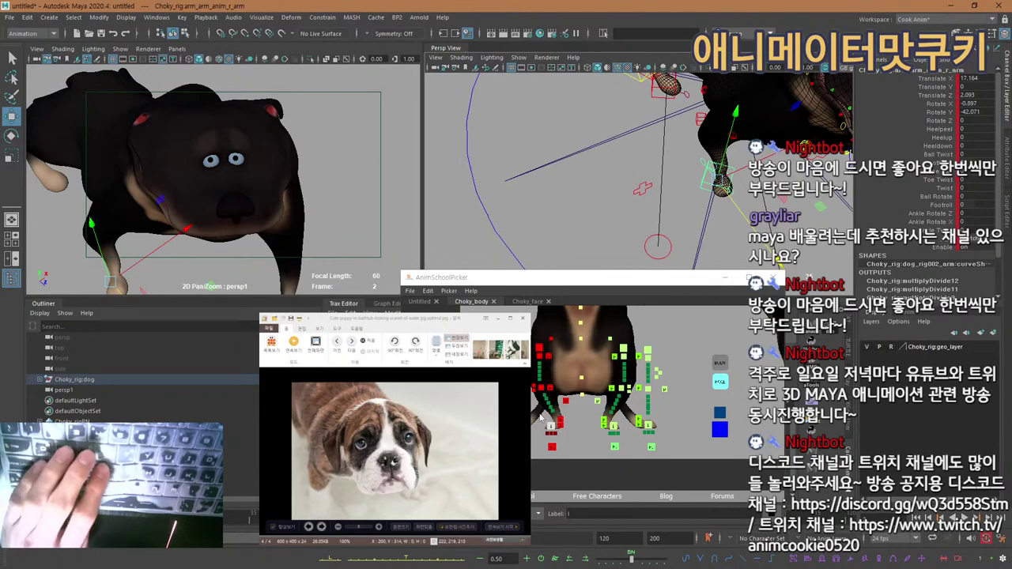
Move the right front leg's pole vector control to about X -83.55, Y -0.95, Z 60.61 and check it in persp1.
click(565, 400)
alt+middle_drag(730, 127, 714, 192)
alt+right_drag(714, 192, 705, 150)
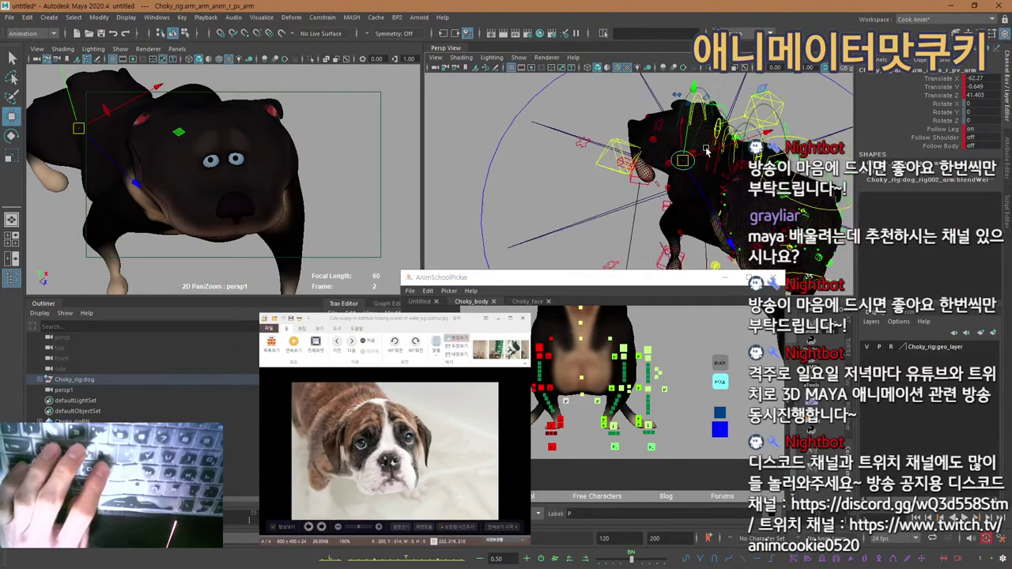
drag(705, 150, 746, 141)
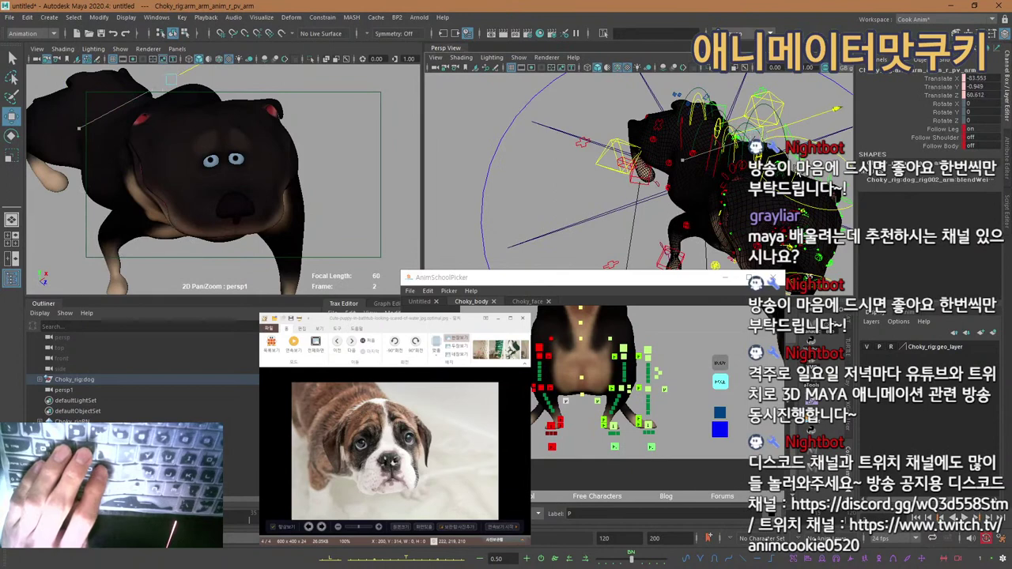
key(q)
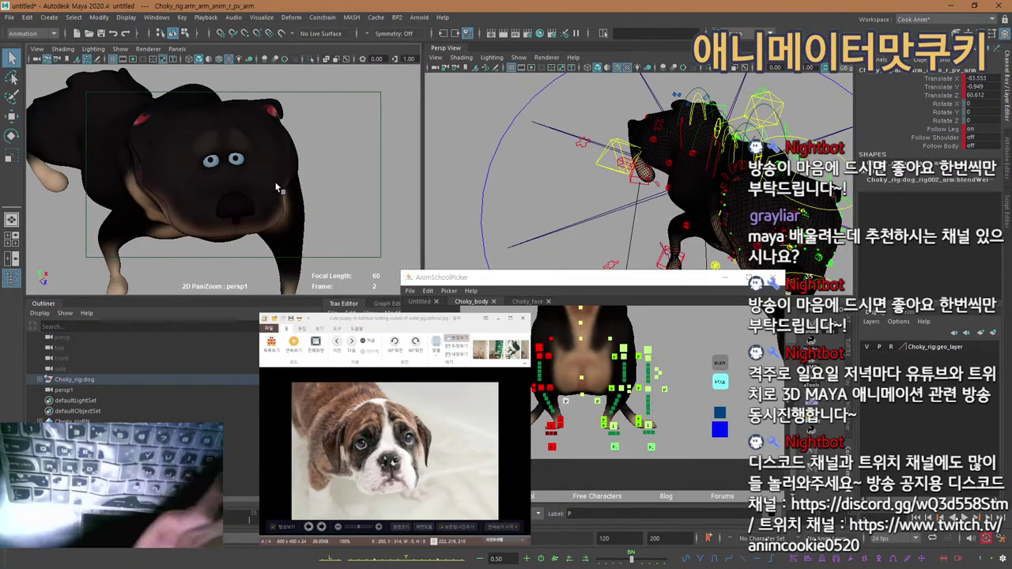
key(backslash)
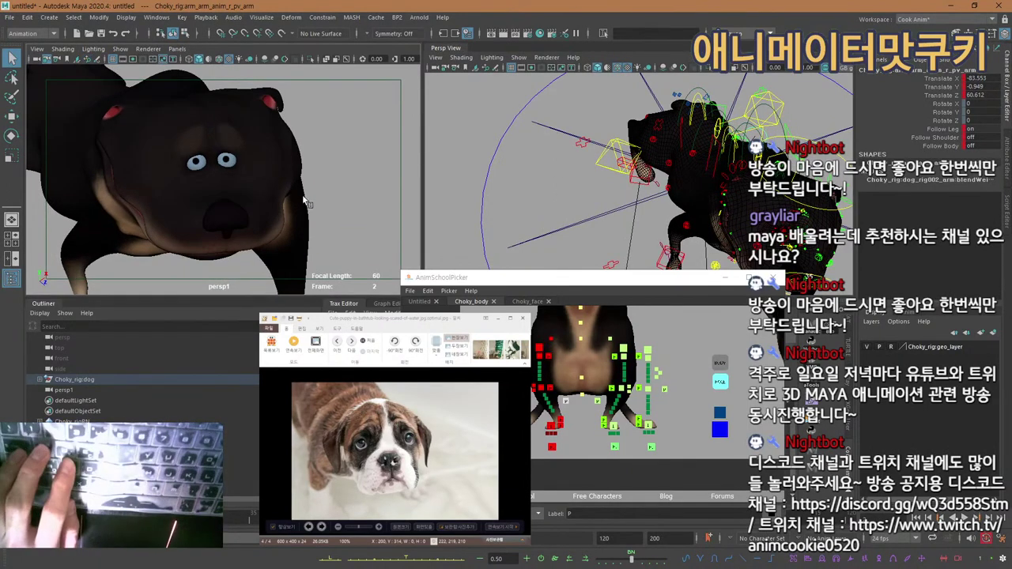
Move the left front paw control to about X -6.86, Y 0.30, Z 35.59.
click(616, 428)
key(w)
alt+middle_drag(621, 237, 601, 162)
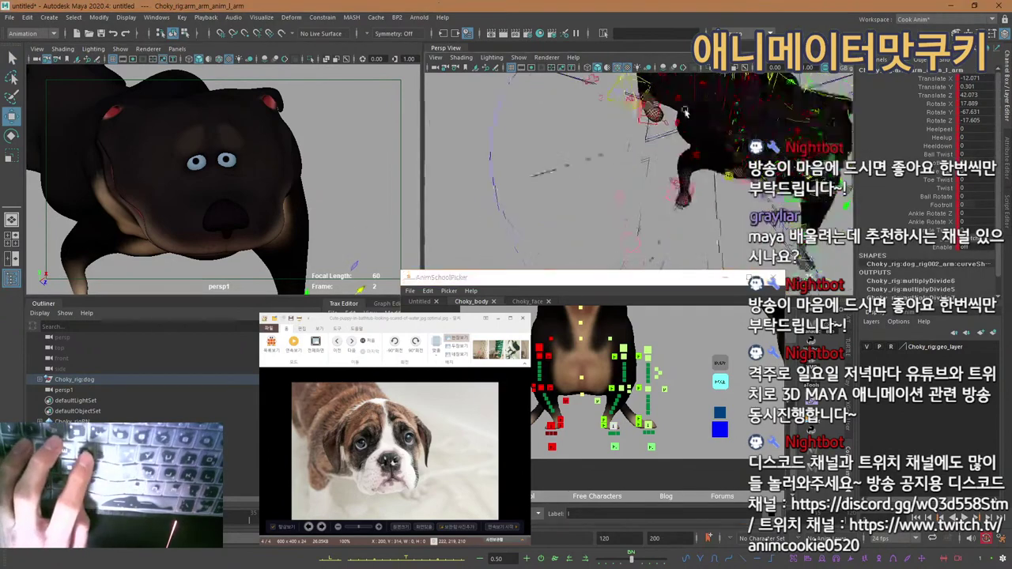
alt+drag(600, 162, 671, 205)
drag(632, 236, 645, 201)
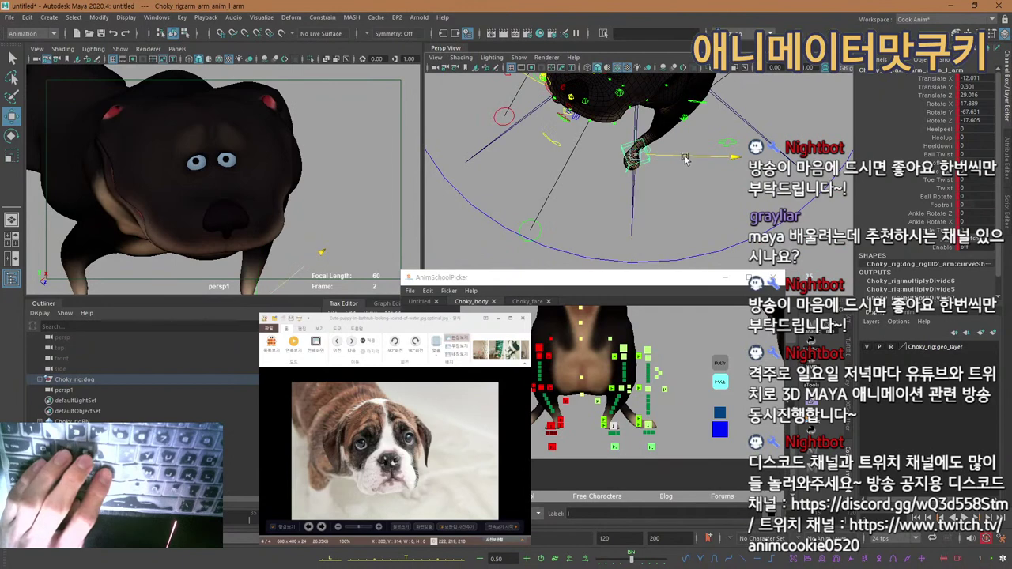
drag(684, 159, 654, 210)
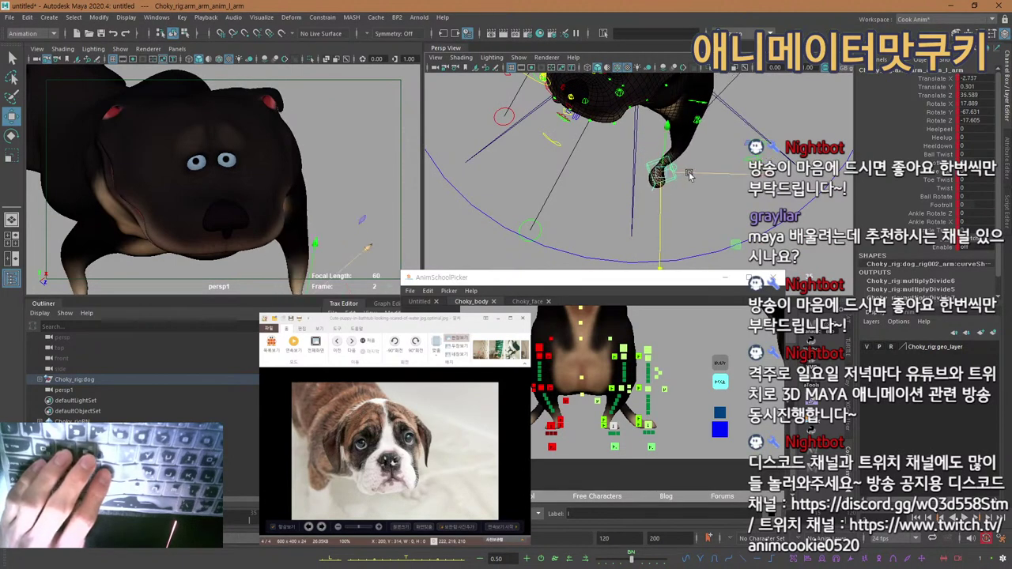
drag(689, 176, 643, 190)
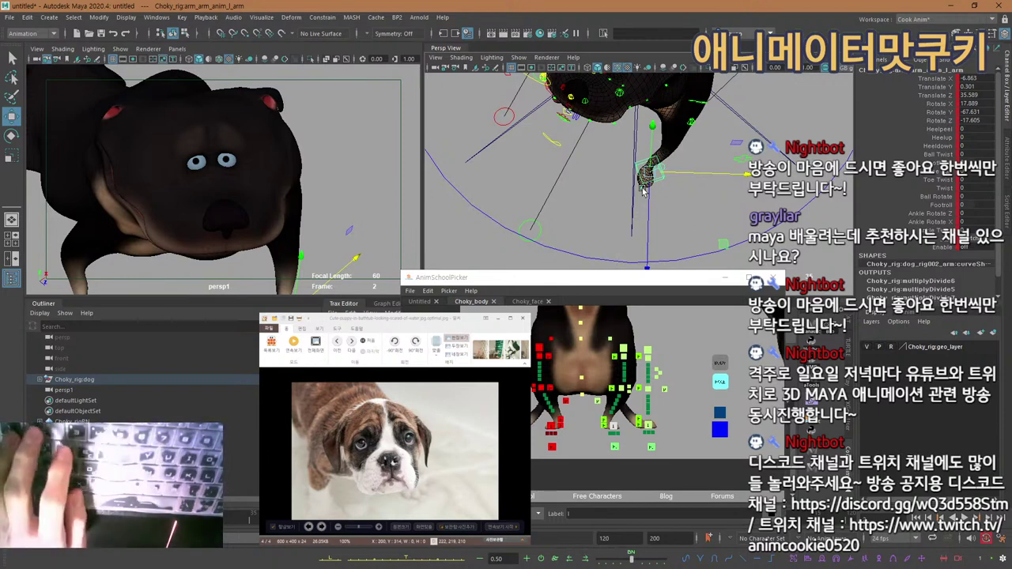
Adjust the left eye's aim control separately to redirect that eye's gaze.
alt+middle_drag(581, 330, 604, 431)
click(604, 361)
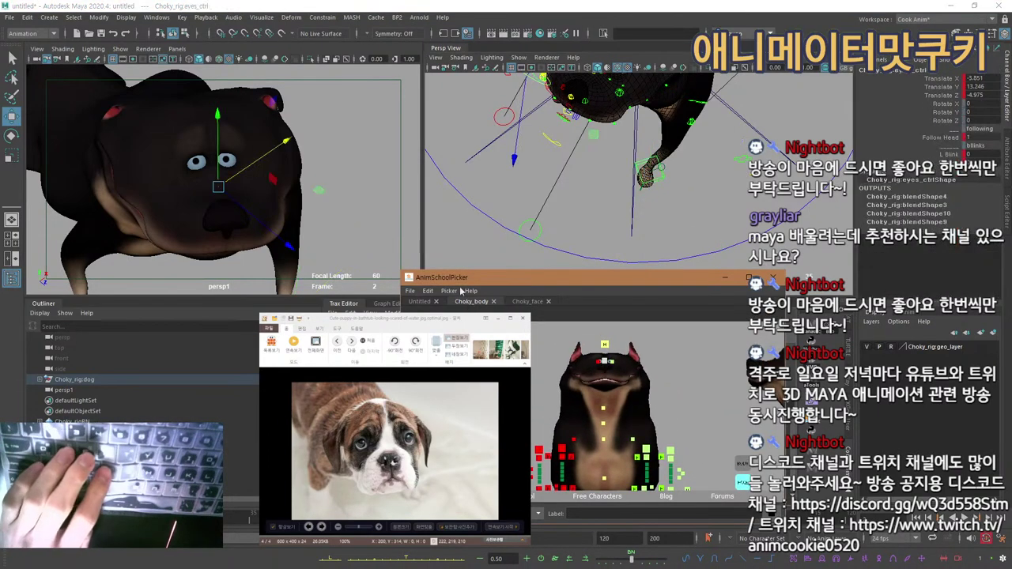
drag(246, 169, 259, 173)
click(611, 367)
click(610, 364)
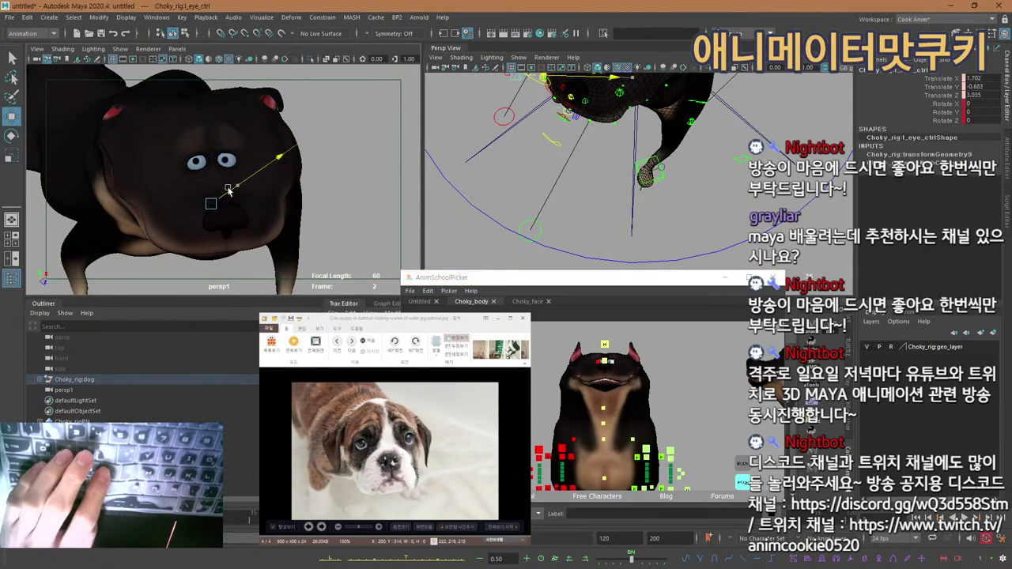
drag(209, 195, 172, 183)
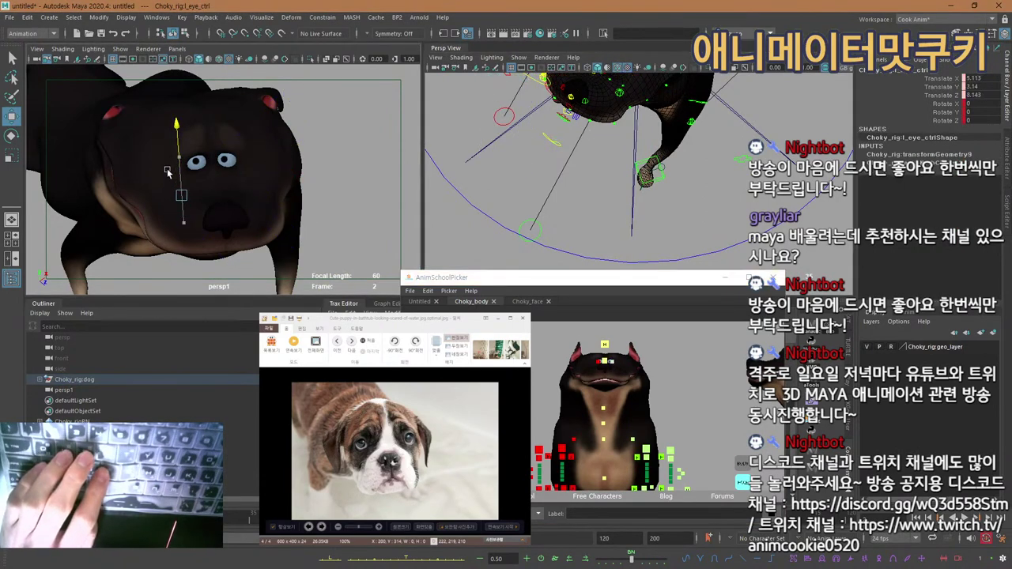
drag(224, 108, 177, 110)
Move the shared eyes aim control to about X -9.76, Y 10.65, Z 4.63 and check the gaze in persp1.
click(611, 372)
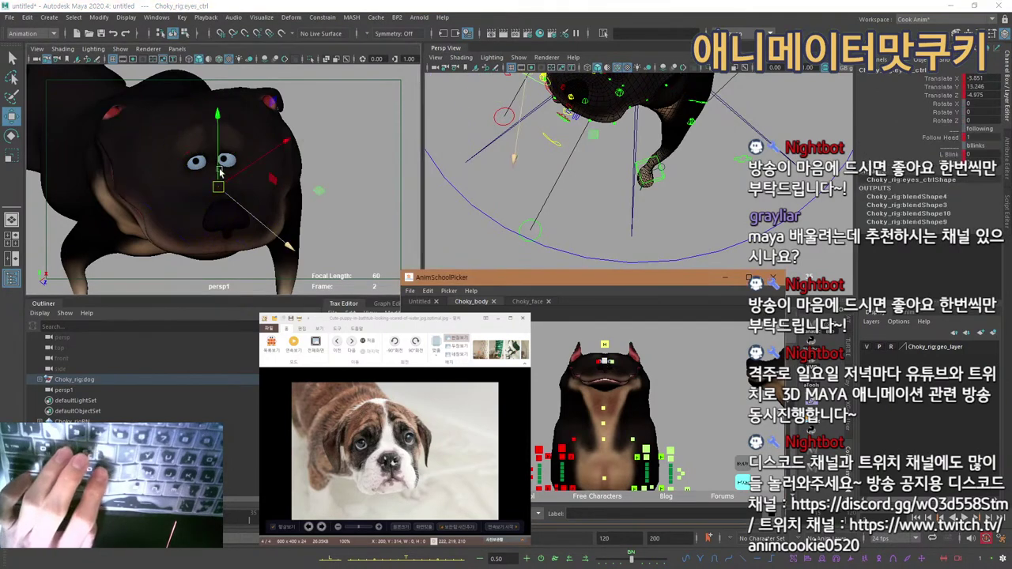
drag(243, 172, 336, 87)
key(q)
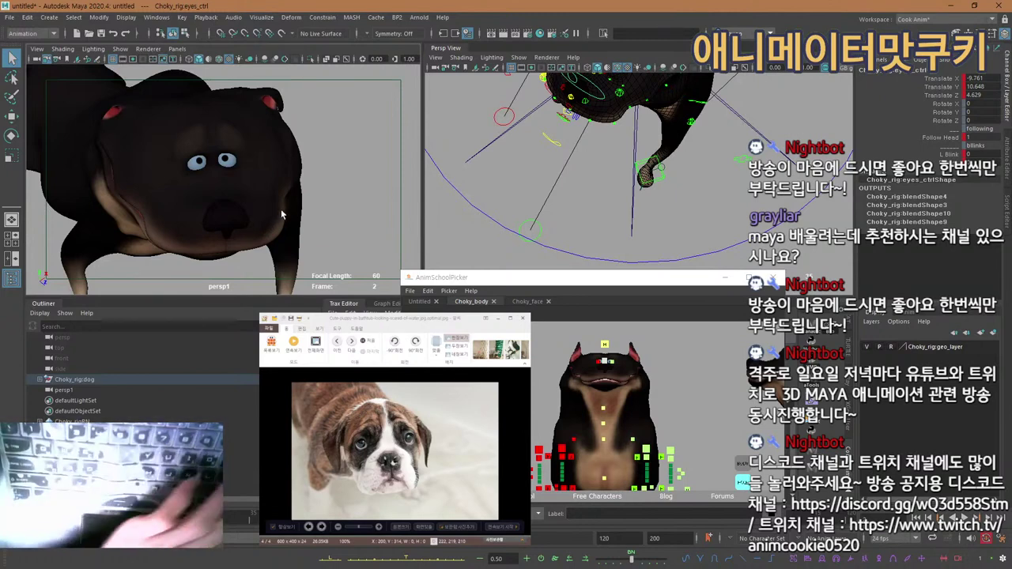
key(backslash)
key(backslash)
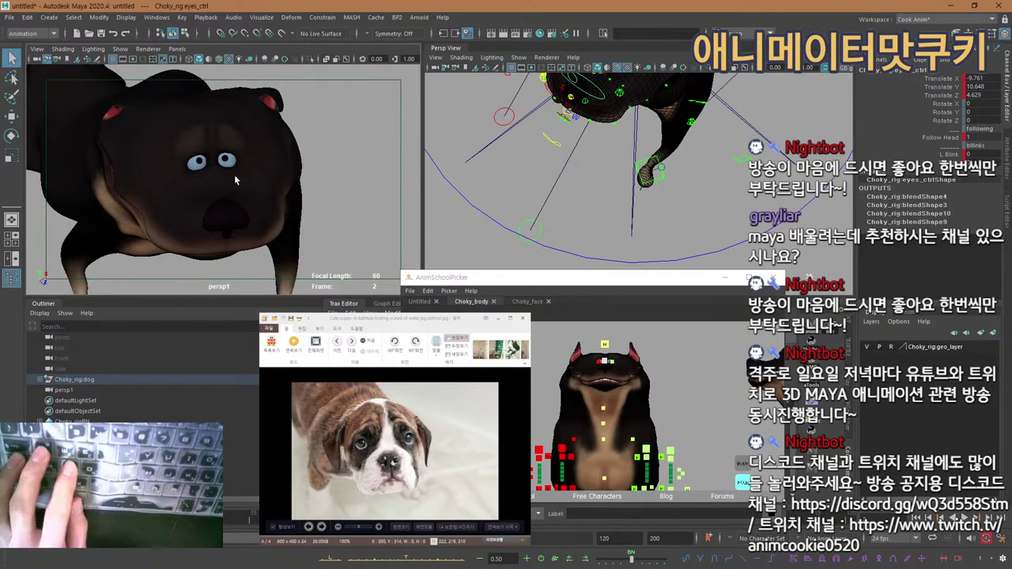
Rotate the right ear control to about X -1.8, Y 24.4, Z -20.7.
click(521, 303)
alt+middle_drag(550, 358, 555, 425)
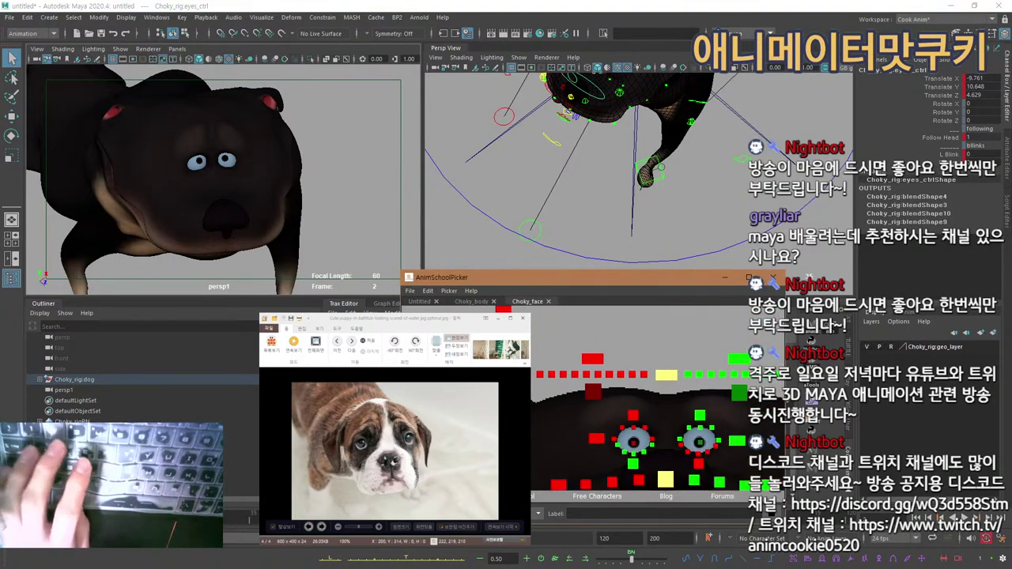
click(593, 359)
key(e)
drag(105, 193, 191, 63)
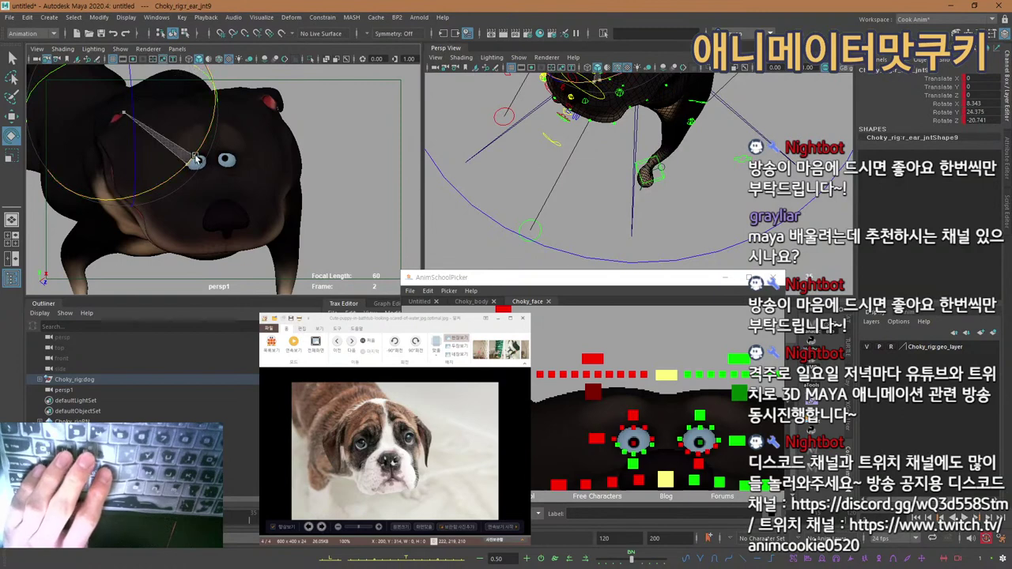
drag(198, 155, 196, 154)
key(q)
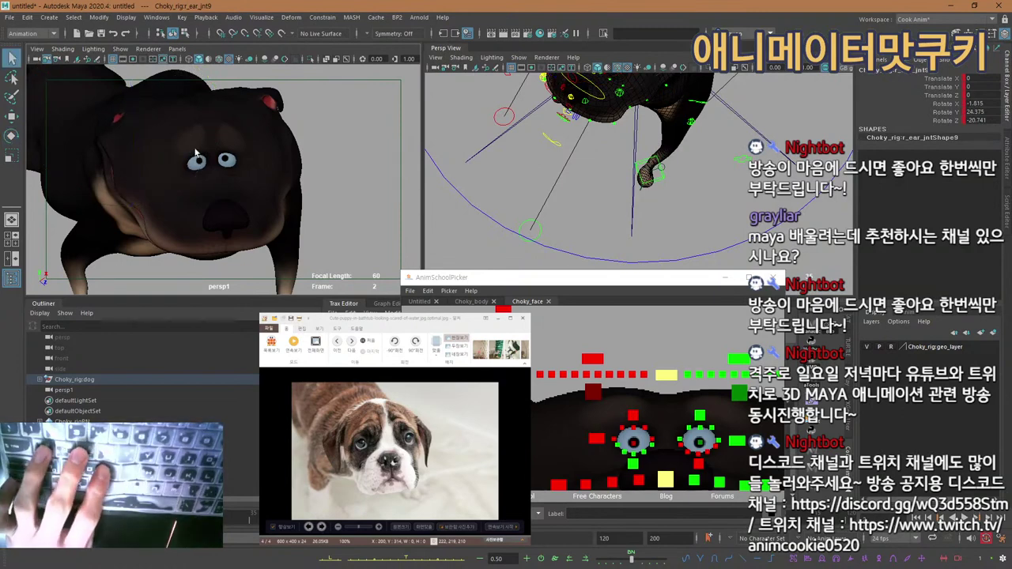
Rotate the right front paw control to about -75 in Y and move it inward to about X 6.83.
click(471, 301)
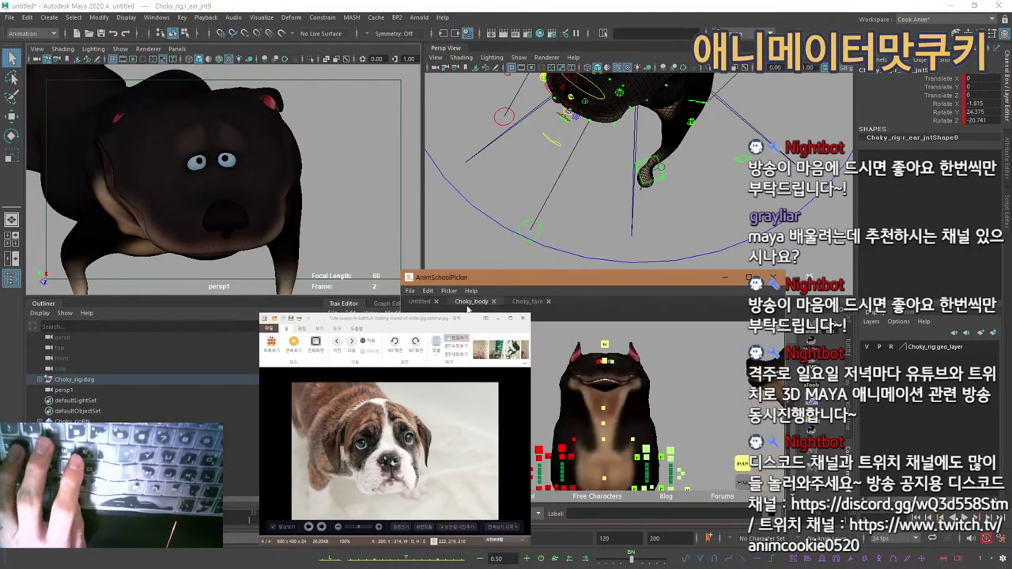
click(607, 415)
key(e)
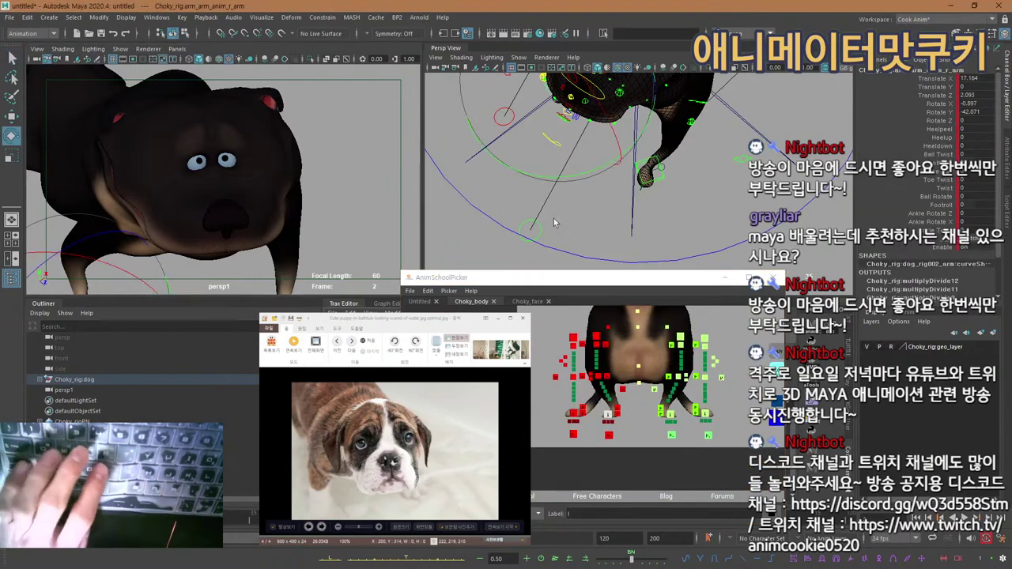
alt+drag(553, 221, 614, 220)
key(w)
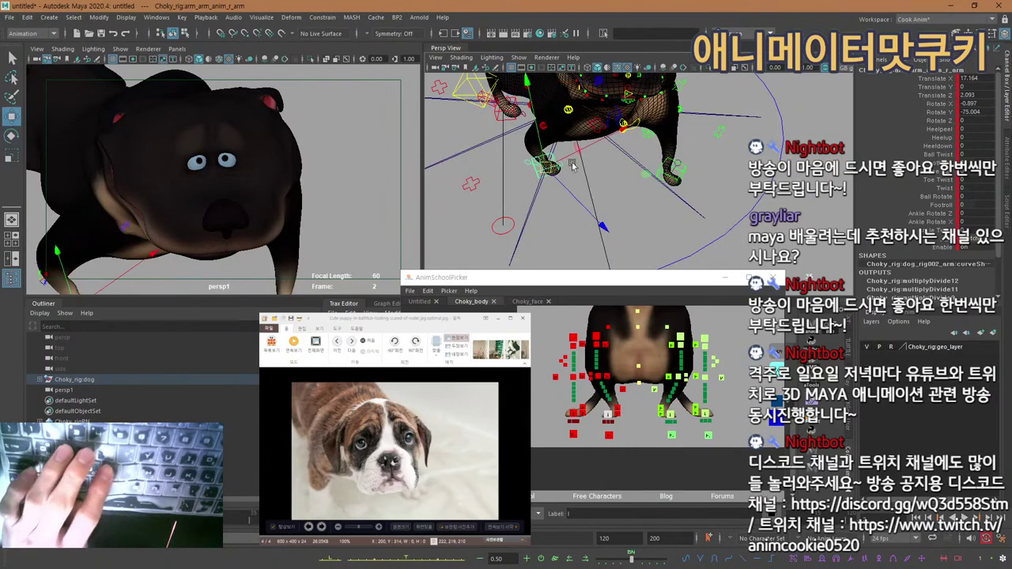
drag(572, 157, 613, 219)
Rotate the right front paw control to about X 22.1, Y -77.0, Z -23.6 and raise it to about Y 0.89.
key(e)
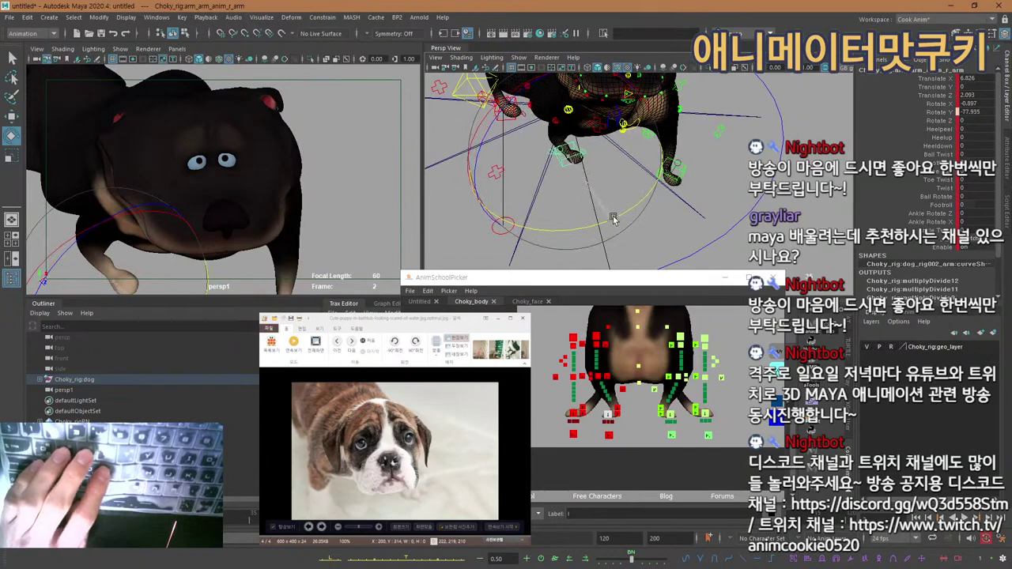
key(w)
key(f)
alt+right_drag(705, 216, 632, 209)
alt+drag(633, 210, 645, 170)
key(e)
key(q)
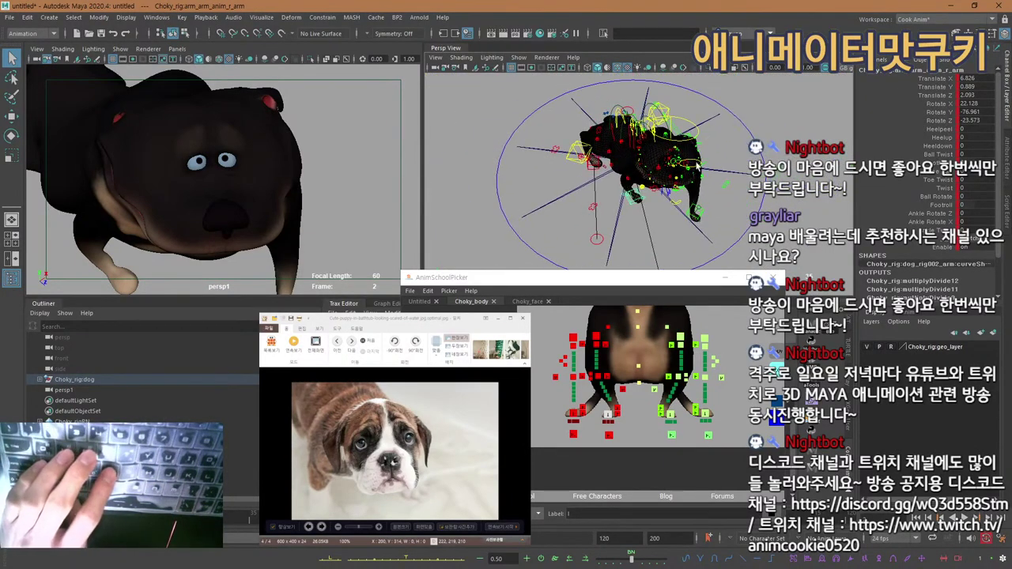
Unlock the persp1 camera, shift its framing slightly around the dog's head and front paw, and clear the selection.
click(46, 60)
alt+middle_drag(187, 155, 197, 157)
mouse_move(196, 155)
alt+right_down()
mouse_move(203, 163)
mouse_move(189, 162)
alt+right_up()
alt+middle_drag(188, 161, 185, 161)
alt+middle_drag(129, 123, 126, 123)
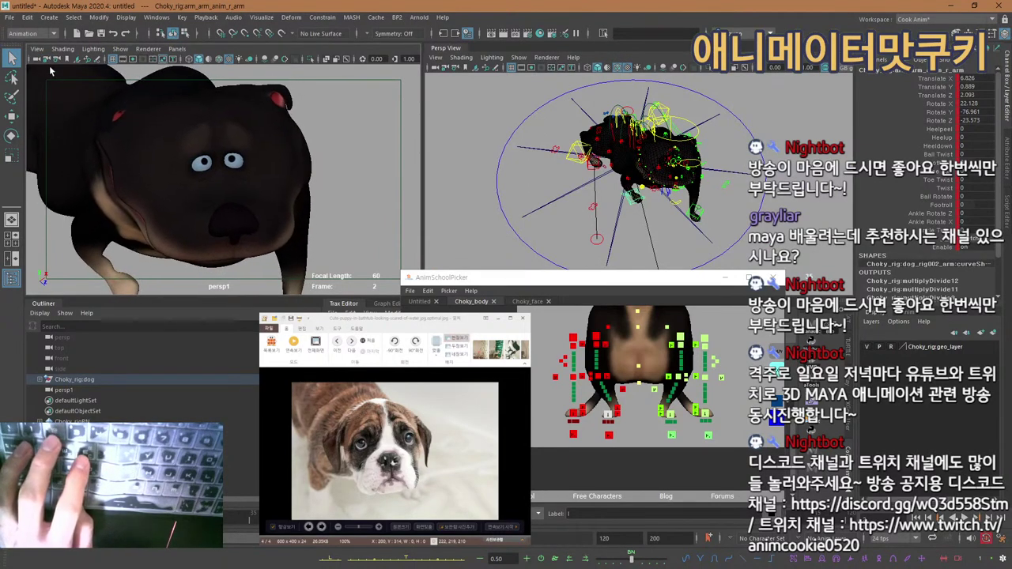
click(301, 152)
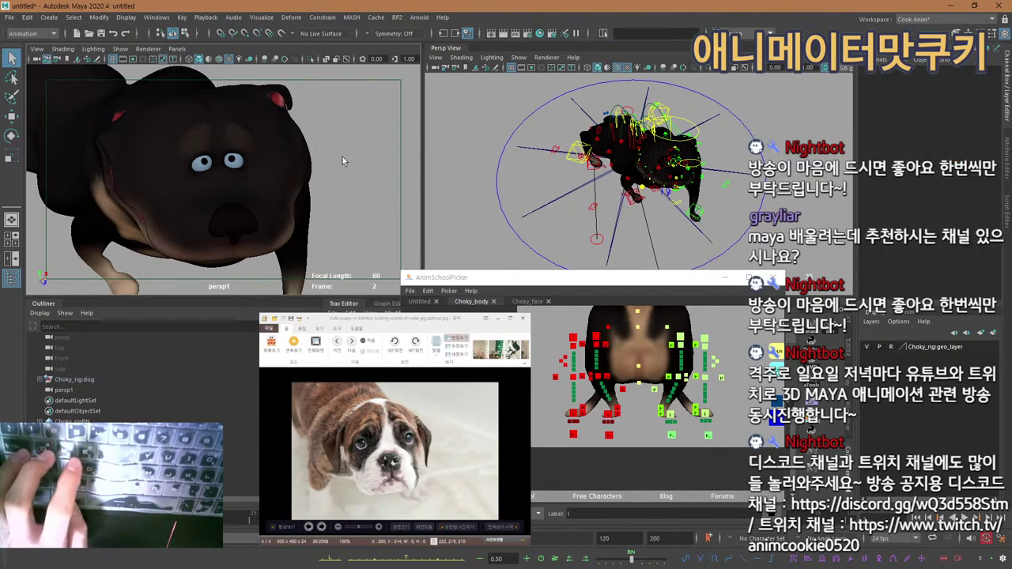
Try lowering the left mouth corner control to about Y -0.39.
alt+right_drag(655, 188, 706, 203)
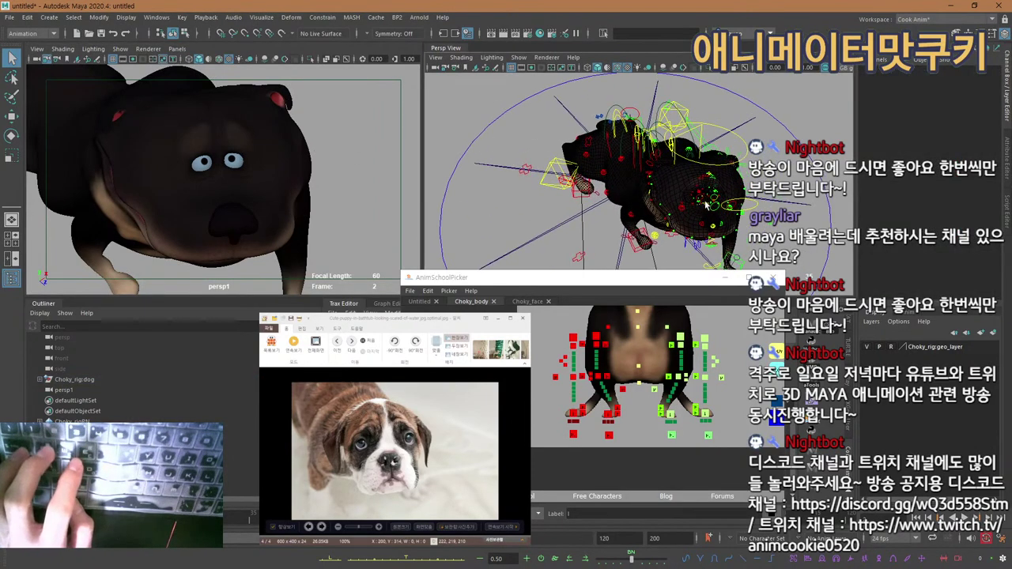
click(527, 302)
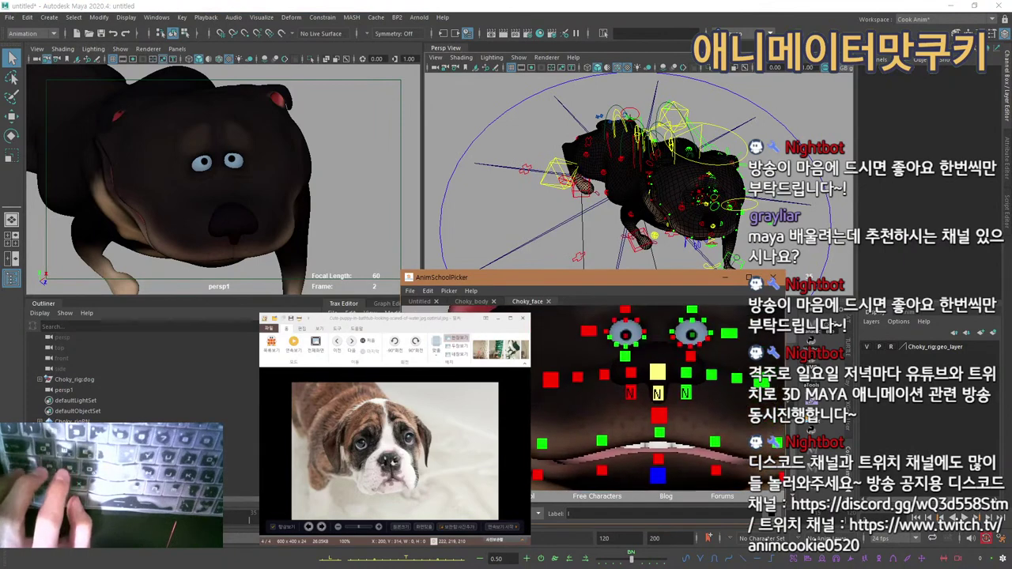
click(551, 379)
scroll(580, 370, down, 5)
scroll(704, 369, up, 4)
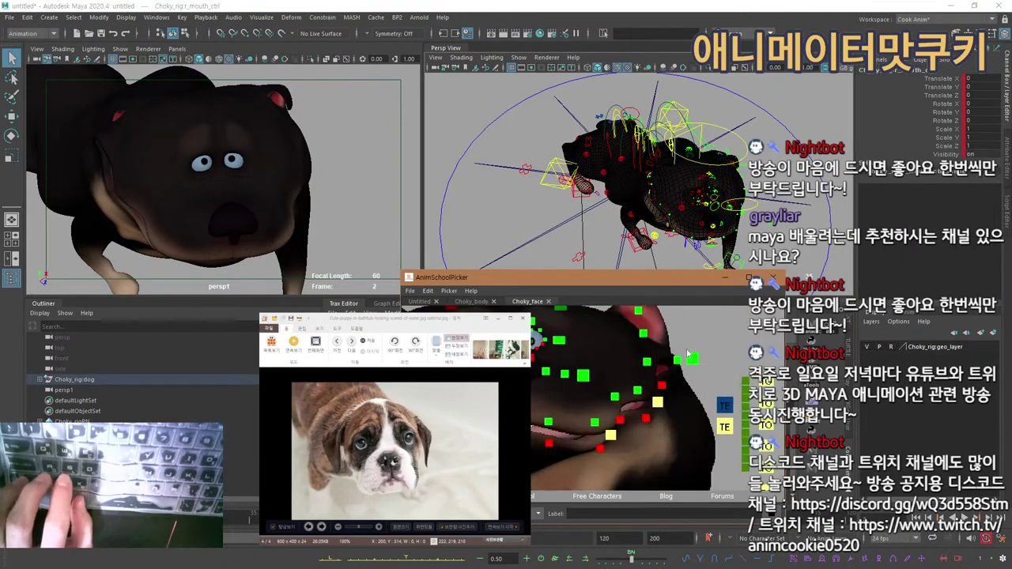
key(w)
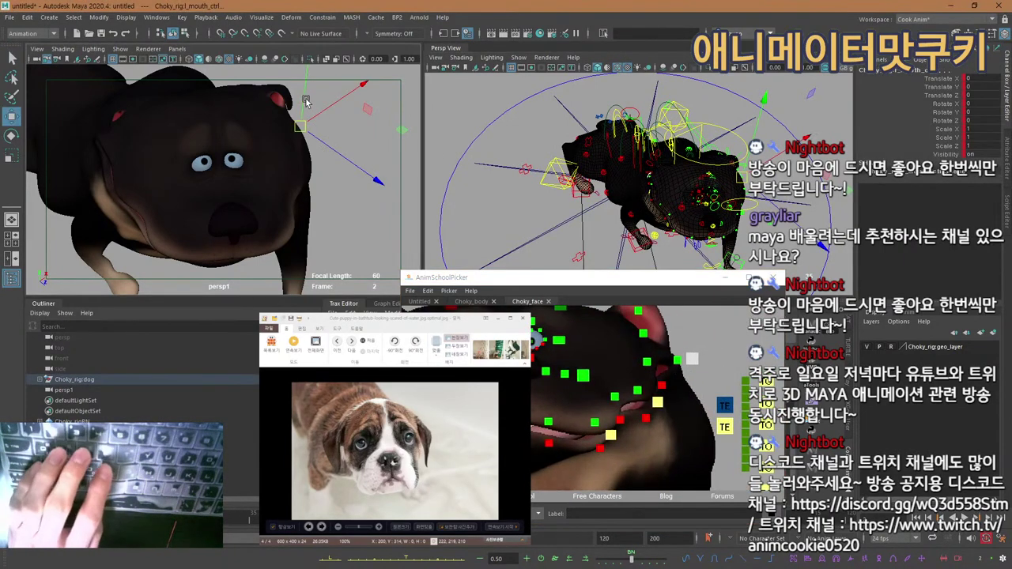
drag(306, 101, 305, 107)
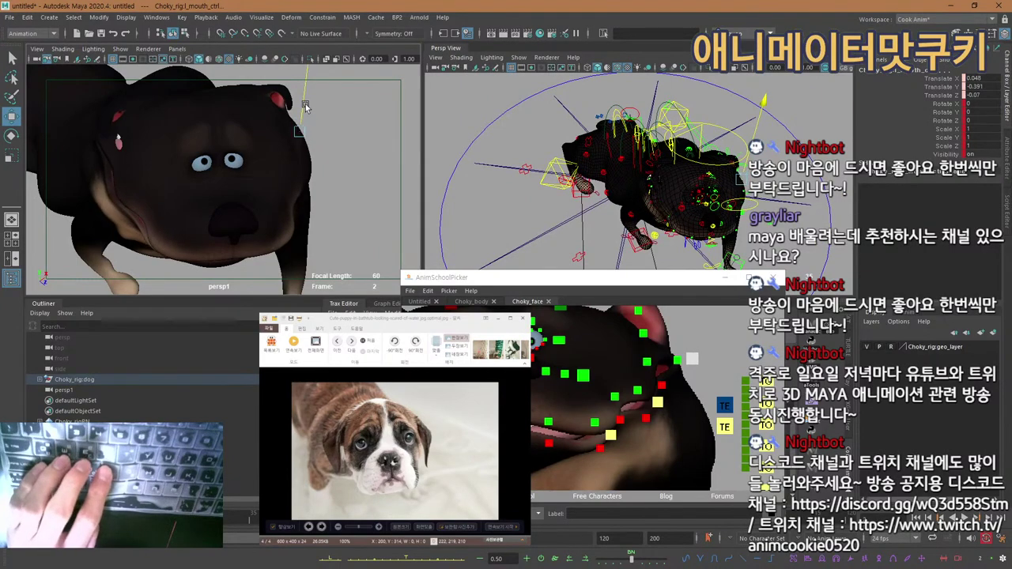
key(ctrl+z)
Move the right mouth corner control to about X 0.12, Y -0.97, Z -0.17 and rotate it about -42 in X.
alt+drag(672, 267, 686, 267)
alt+middle_drag(549, 374, 716, 372)
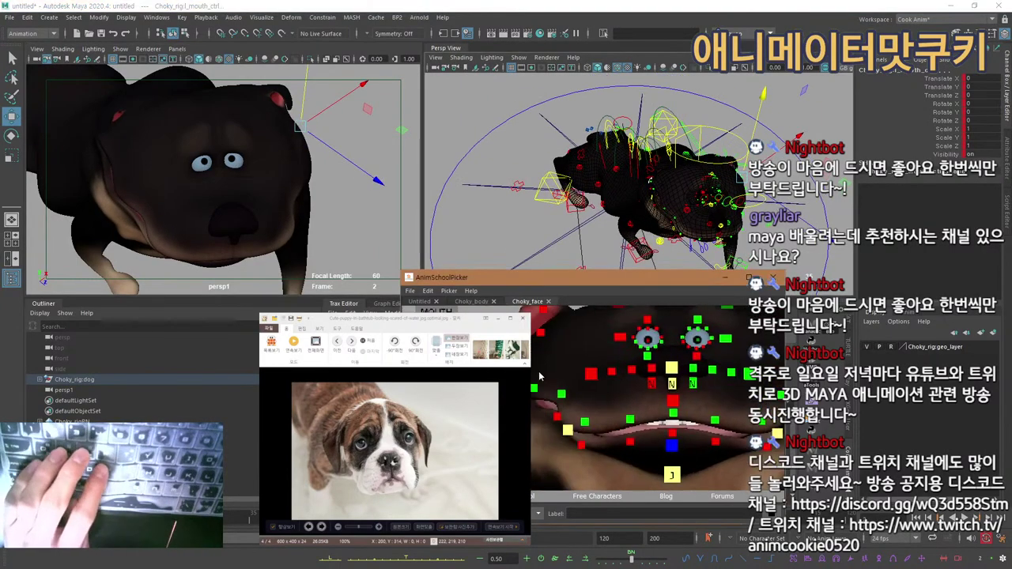
click(436, 309)
key(f)
alt+right_drag(711, 206, 514, 172)
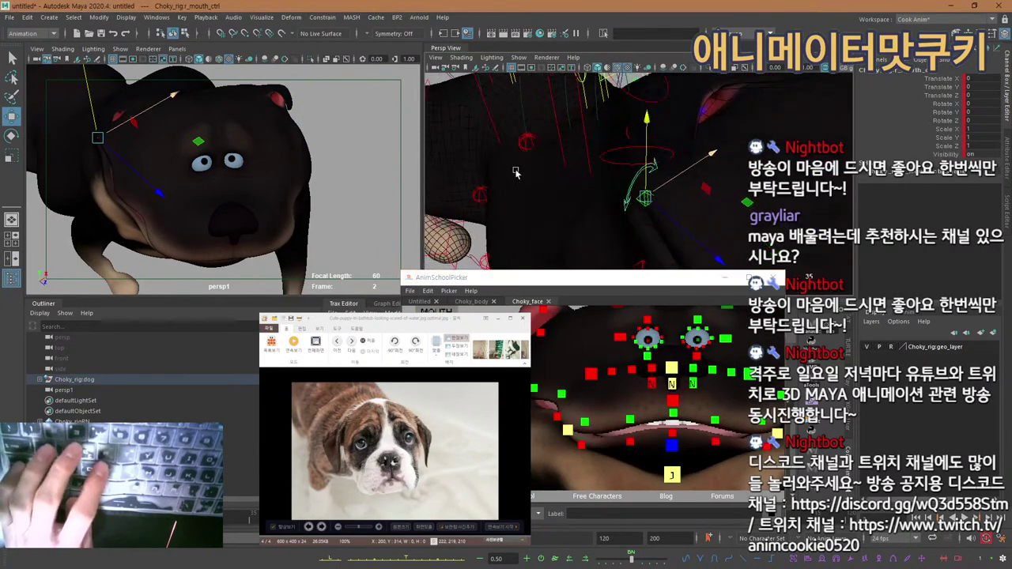
alt+drag(515, 172, 703, 215)
key(ctrl+z)
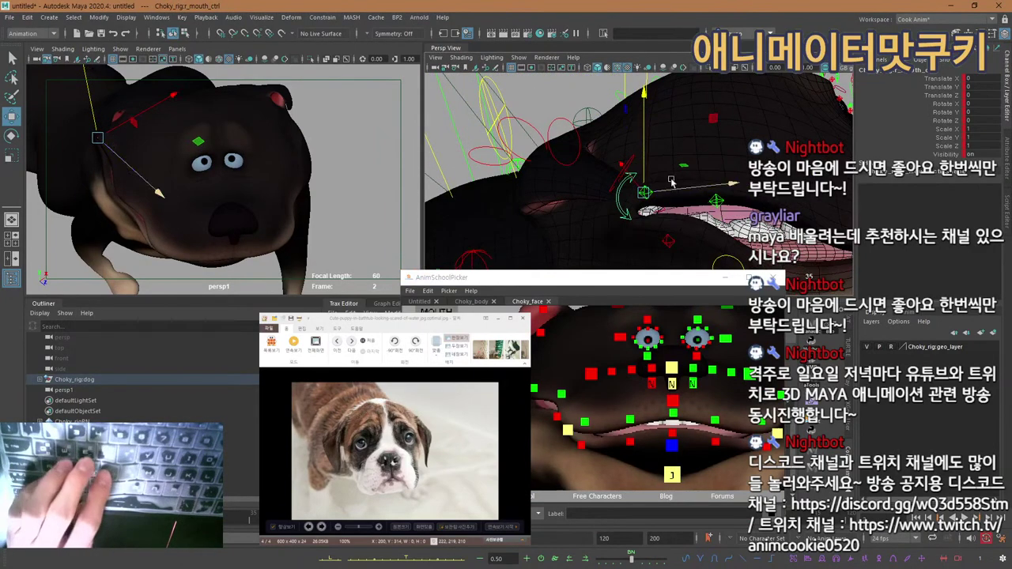
drag(645, 170, 703, 215)
key(e)
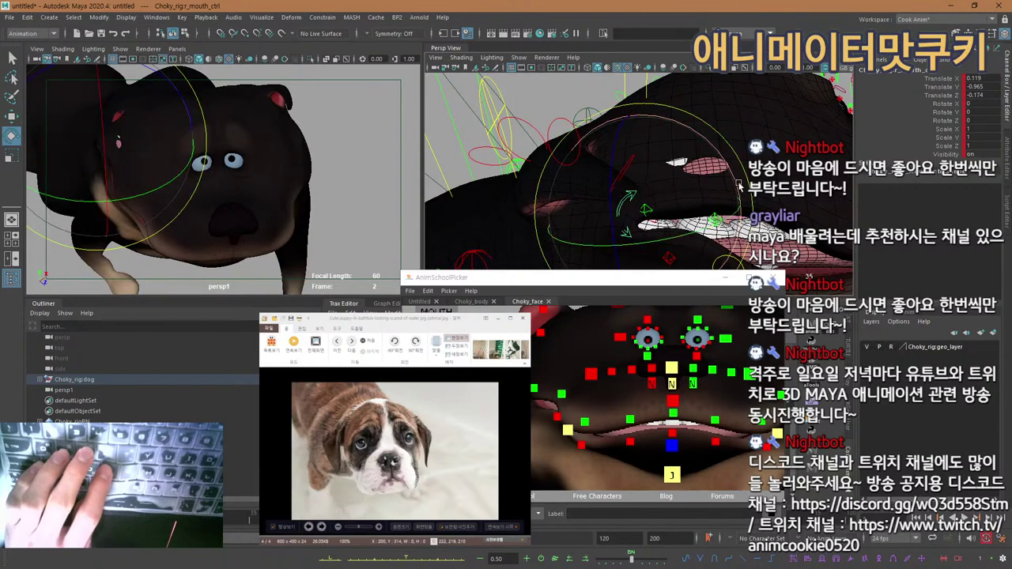
drag(728, 166, 698, 125)
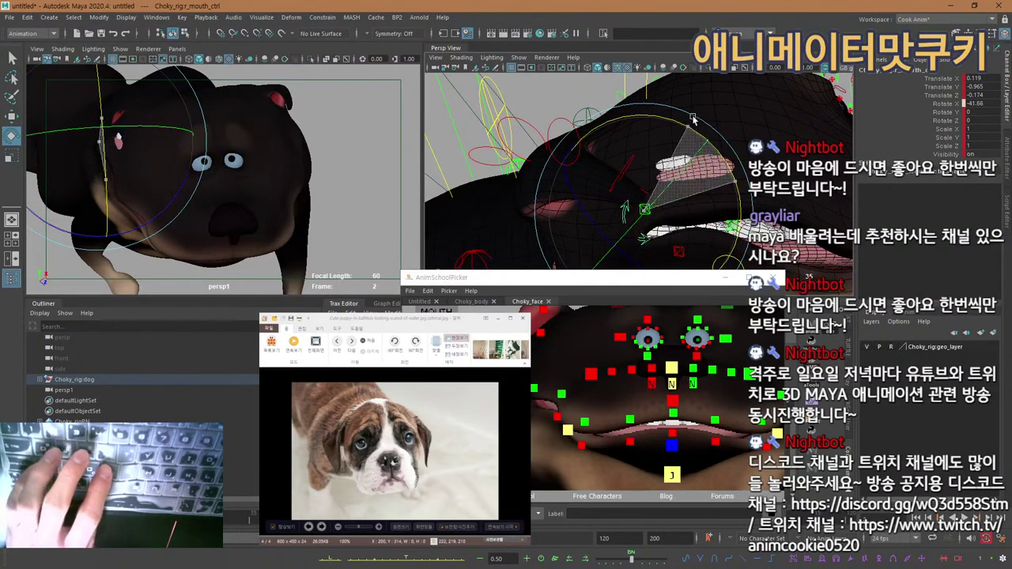
key(q)
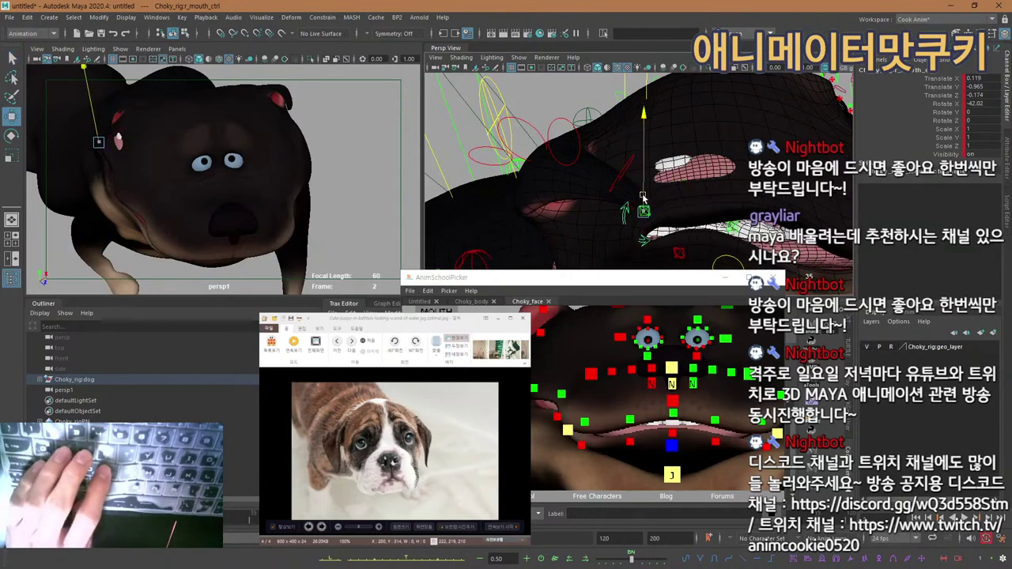
drag(642, 198, 735, 201)
key(q)
Move the upper lip control beside the right mouth corner to about X -2.05, Y 1.39, Z -2.73.
click(561, 393)
key(w)
key(q)
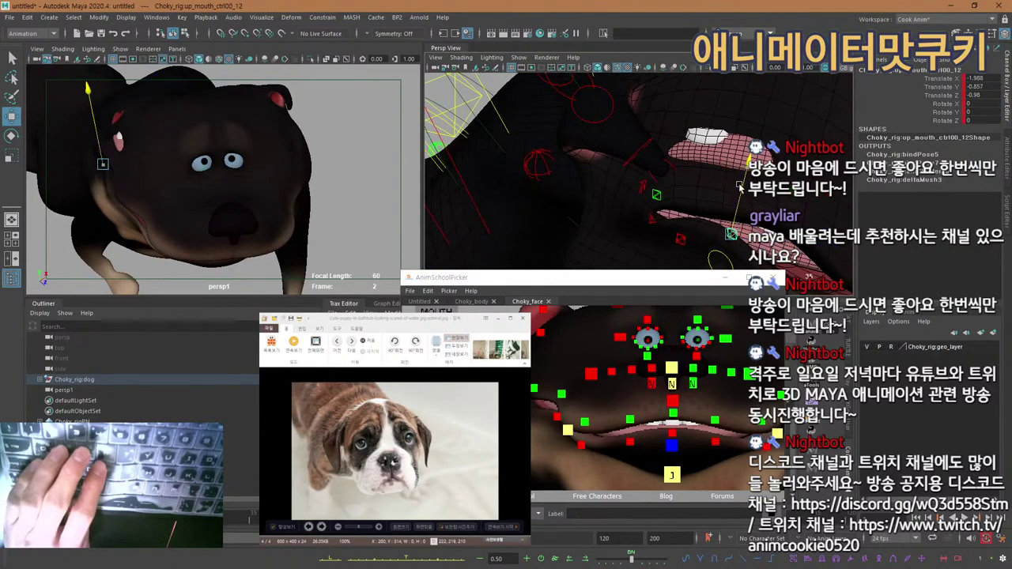
key(ctrl+z)
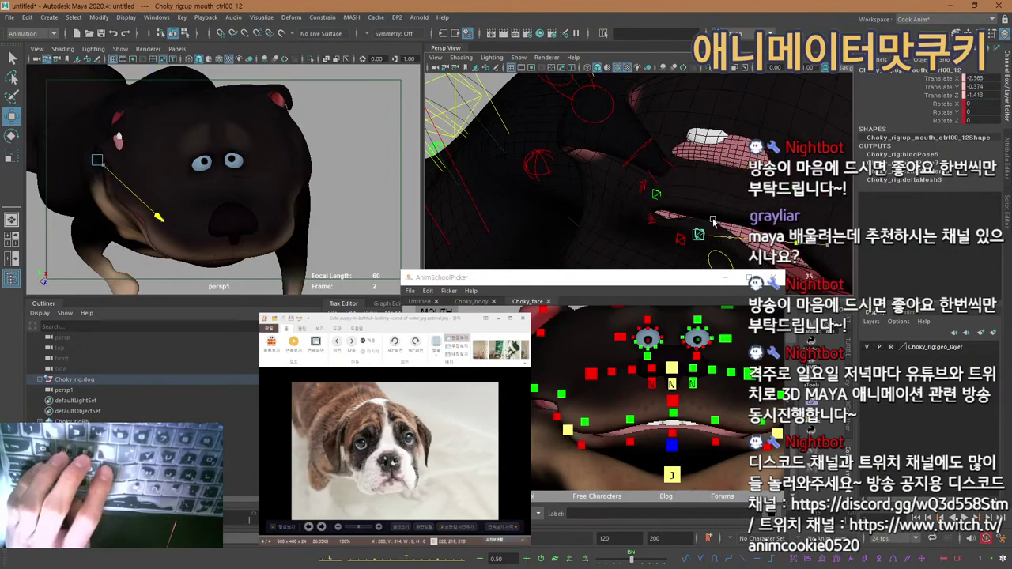
key(ctrl+z)
alt+drag(695, 224, 692, 170)
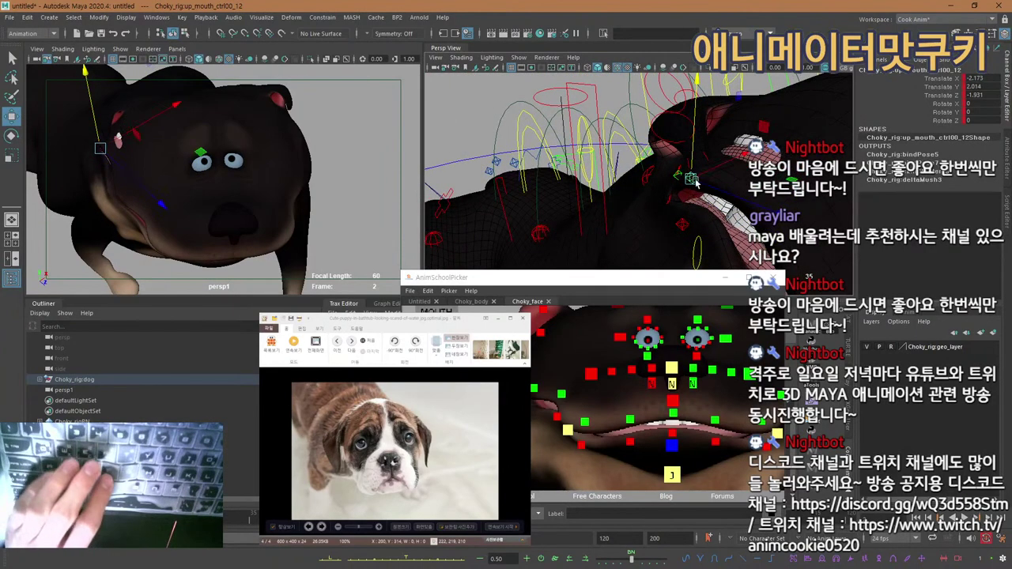
Try rotating the upper lip control beside the right mouth corner, about 14.6 in Z, and undo the changes.
key(e)
drag(622, 155, 593, 192)
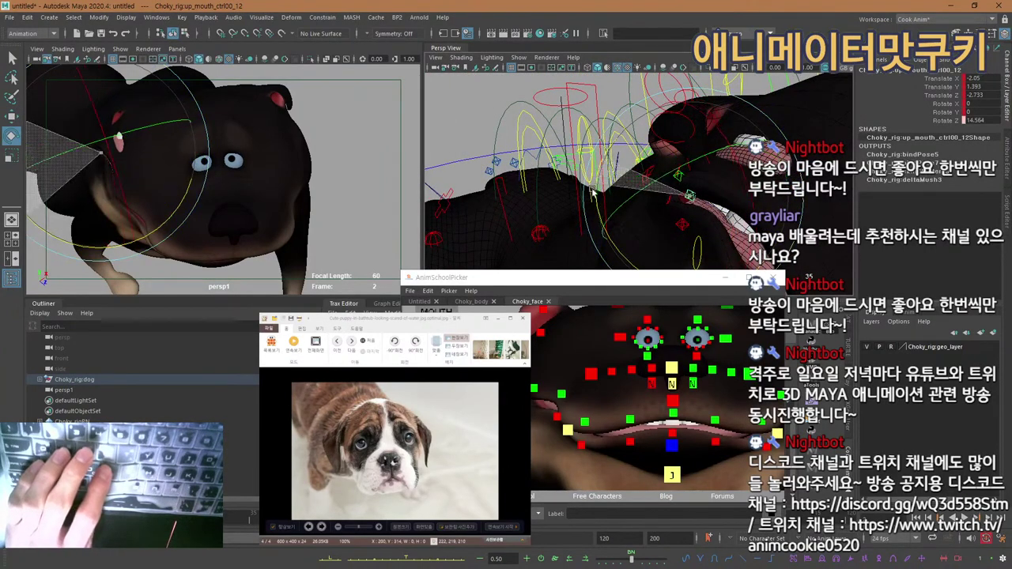
key(ctrl+z)
drag(715, 147, 744, 201)
key(ctrl+z)
key(w)
key(ctrl+z)
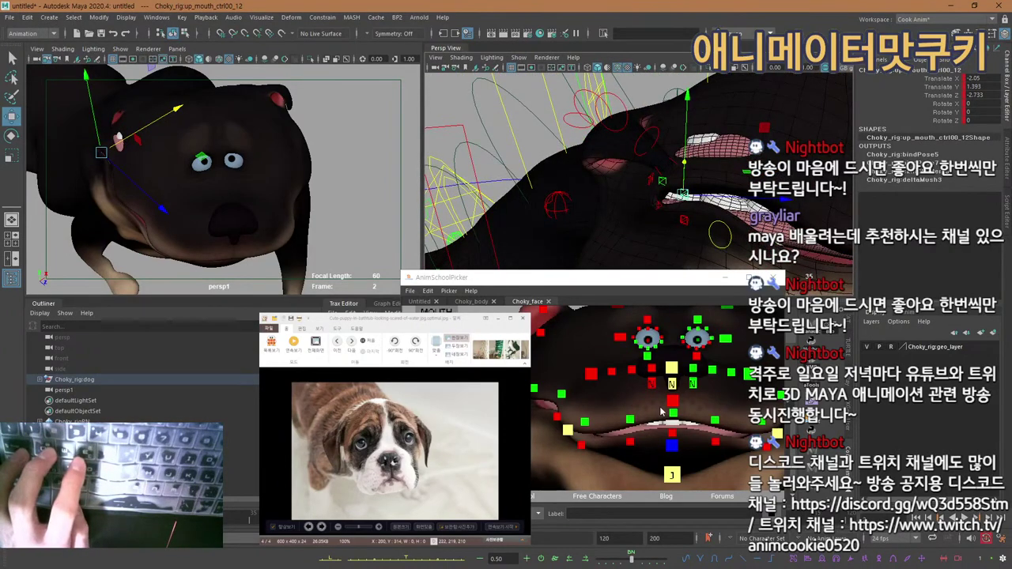
Lower the upper jaw teeth control to about X 0.11, Y -0.86, Z -0.16.
alt+middle_drag(724, 411, 555, 346)
alt+middle_drag(676, 373, 599, 374)
click(598, 374)
drag(234, 207, 237, 210)
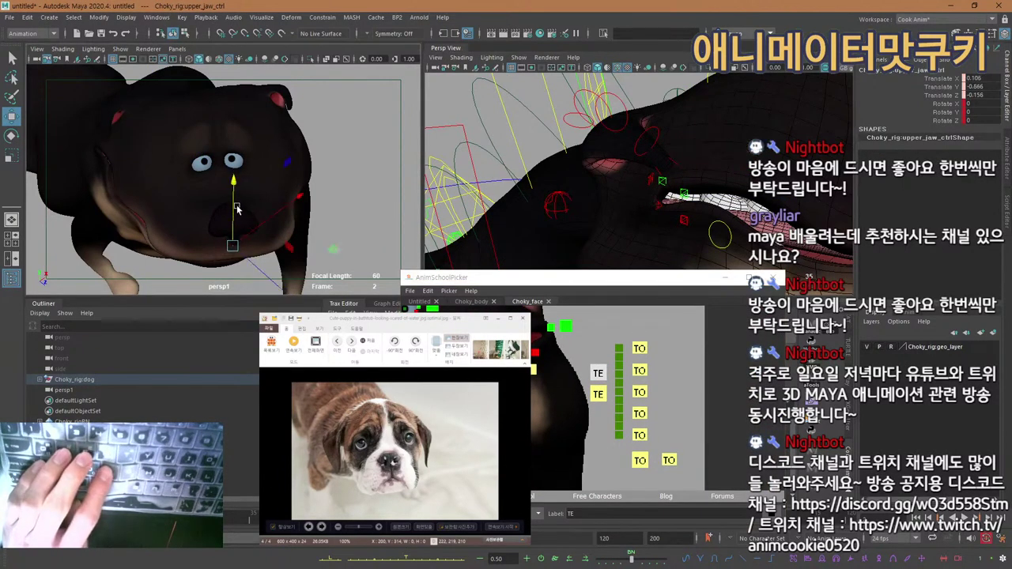
middle_drag(237, 209, 239, 211)
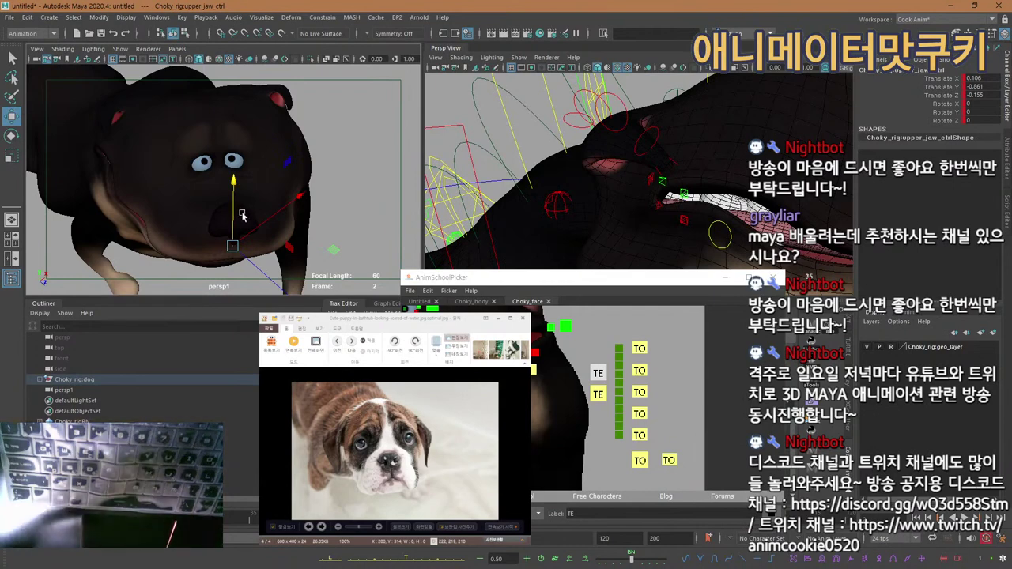
key(q)
Move the left mouth corner control down to about X 0.43, Y -3.47, Z -0.63 and clear the selection.
middle_drag(527, 354, 576, 368)
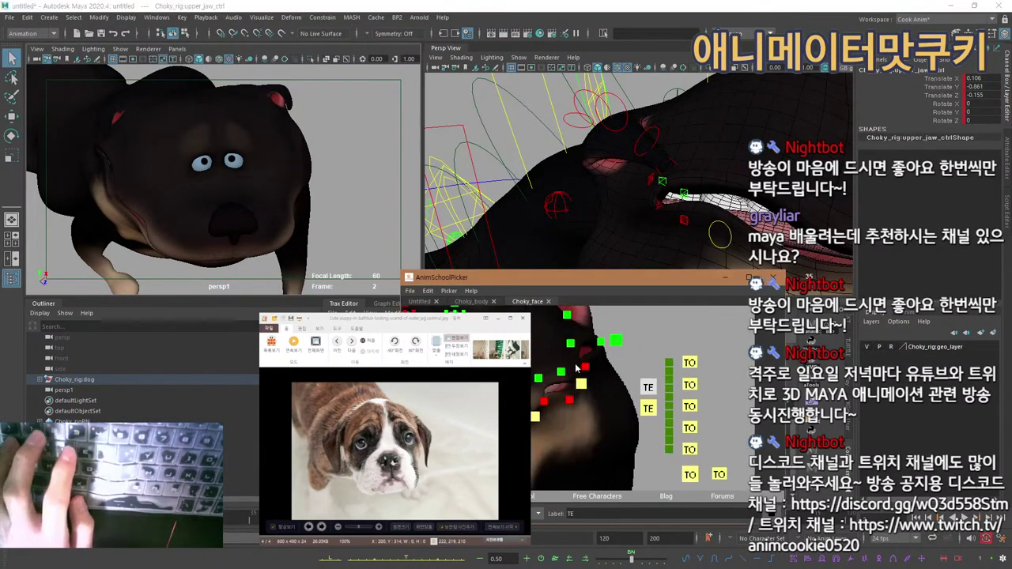
click(614, 341)
key(w)
drag(301, 104, 302, 121)
key(ctrl+z)
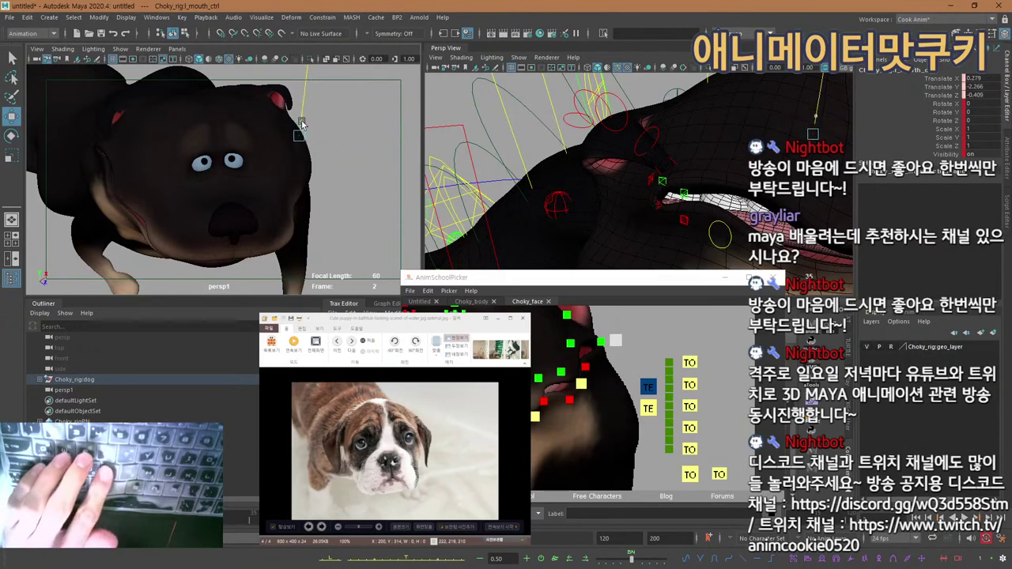
key(q)
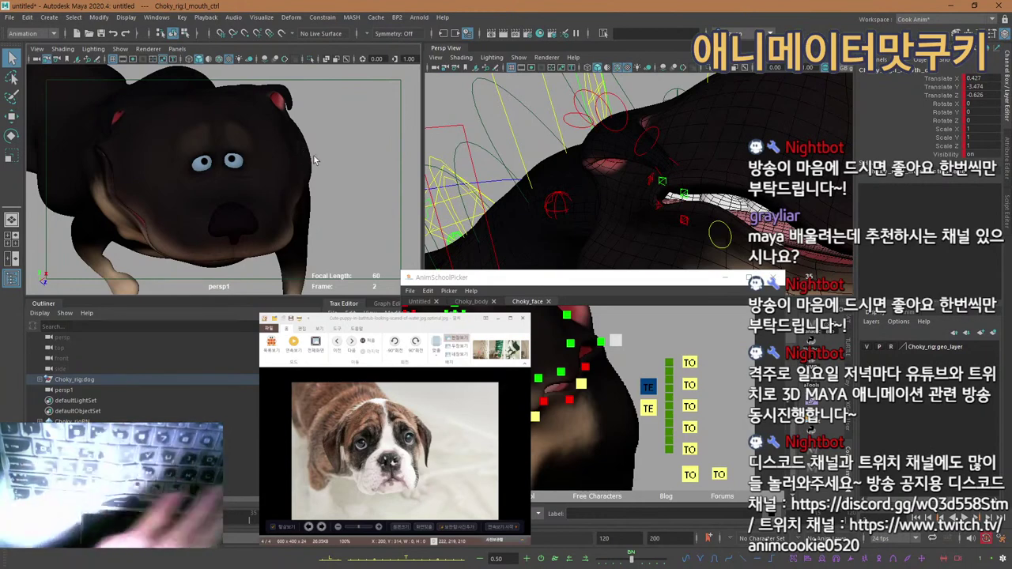
click(367, 160)
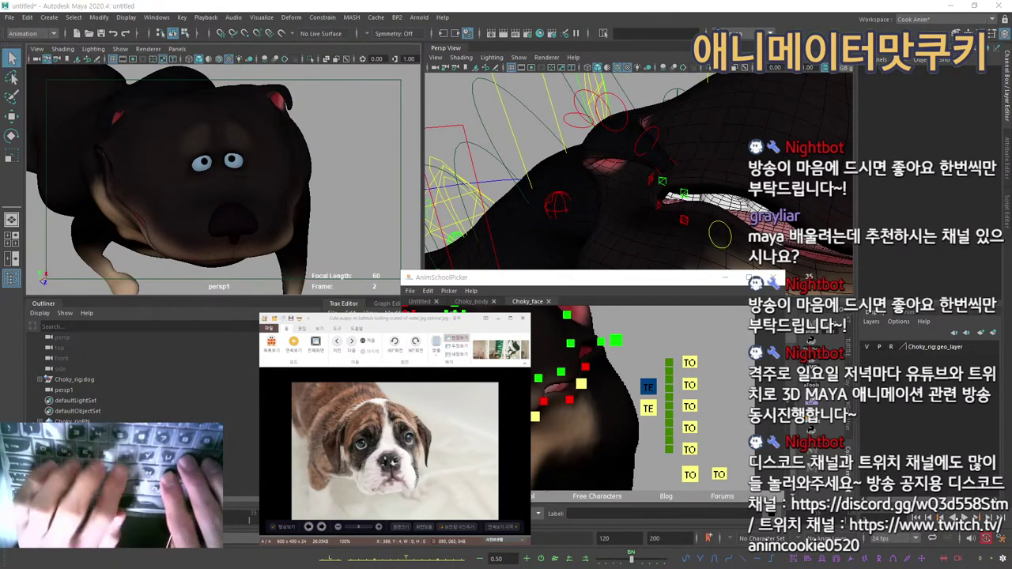
Save the scene as practice.ma in the 5th_202204_dogpose folder, then briefly run and stop playback.
key(alt+Tab)
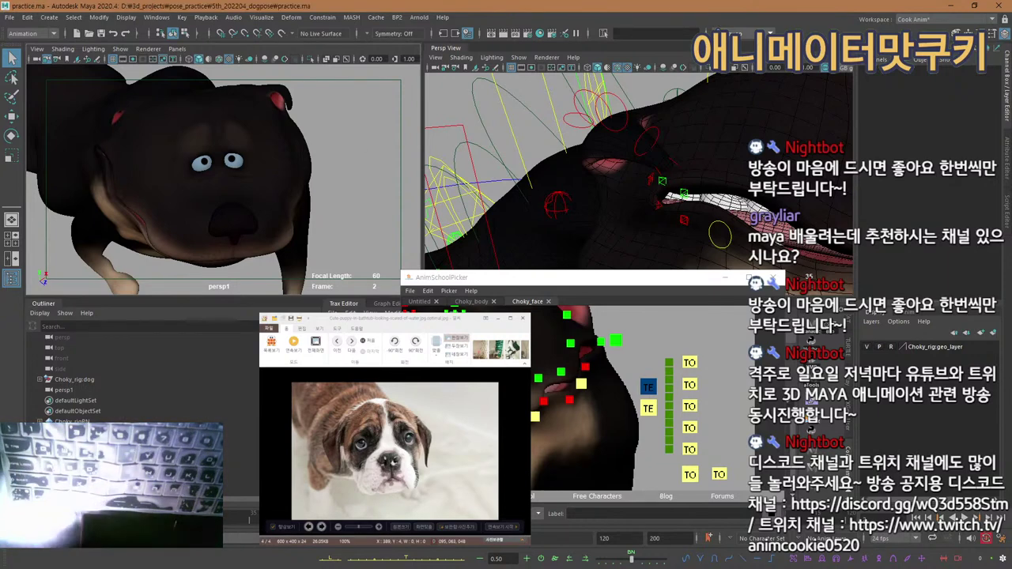
key(alt+v)
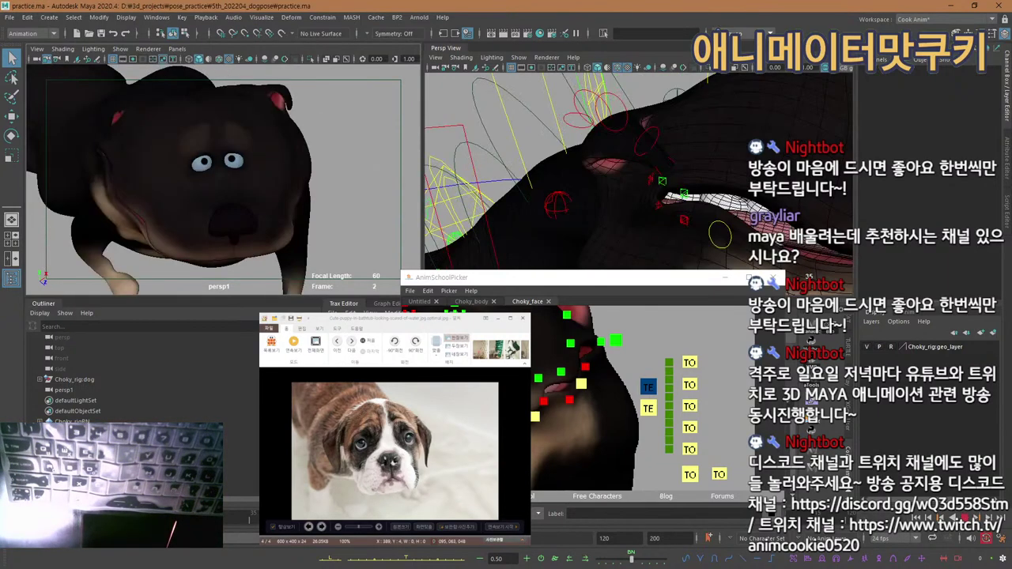
key(Escape)
Reframe the persp1 camera at frame 1 on the whole dog, about X 69.7, Y 72.0, Z 290, and advance to the next key.
click(37, 60)
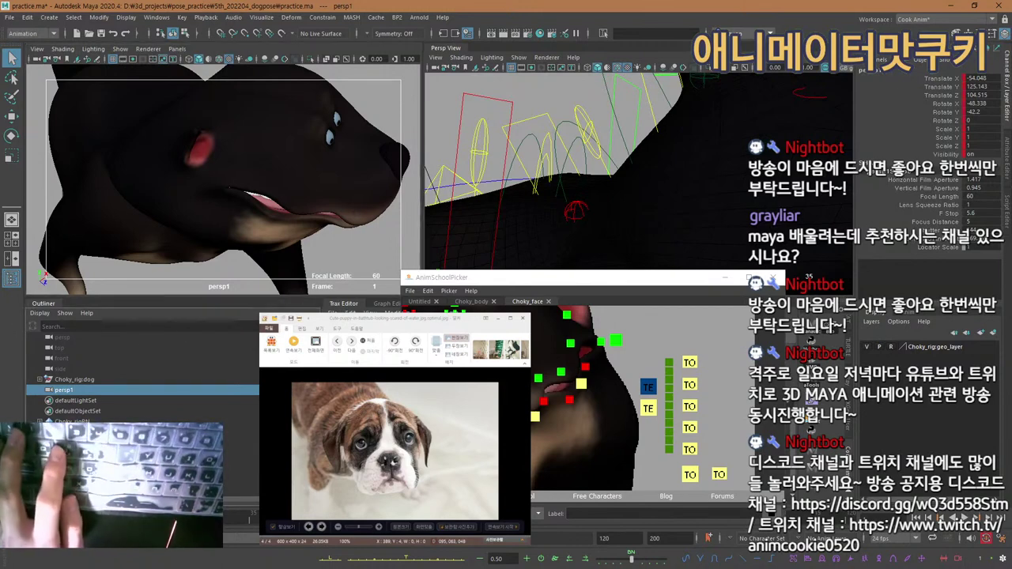
alt+right_drag(289, 242, 150, 146)
alt+drag(328, 175, 275, 147)
alt+middle_drag(301, 273, 241, 194)
alt+right_drag(241, 193, 374, 184)
alt+drag(278, 153, 252, 126)
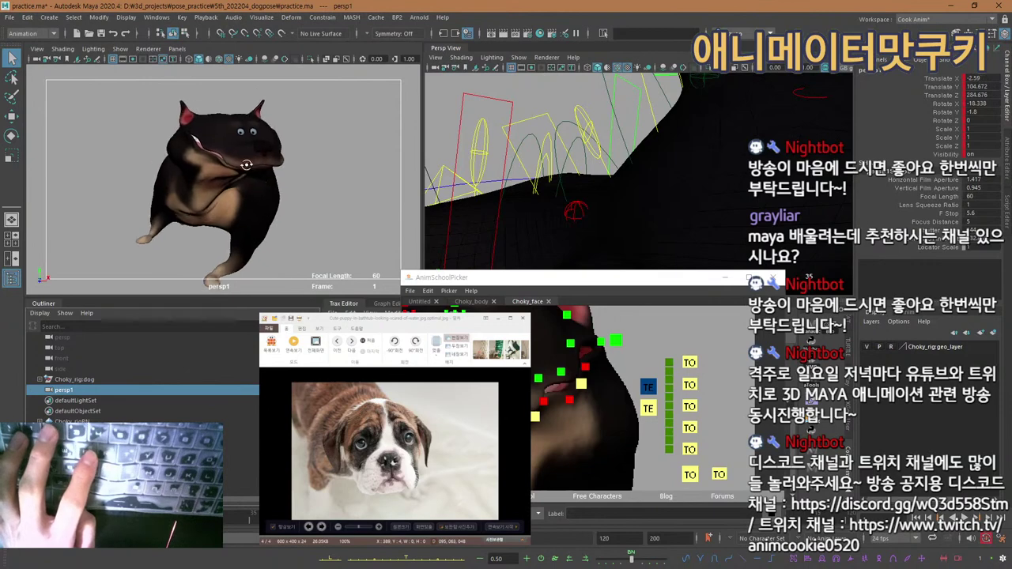
alt+middle_drag(254, 123, 306, 166)
alt+right_drag(327, 188, 275, 191)
alt+middle_drag(275, 191, 244, 151)
alt+right_drag(243, 158, 269, 164)
alt+middle_drag(269, 163, 270, 170)
mouse_move(271, 170)
alt+mouse_down()
mouse_move(283, 180)
mouse_move(267, 173)
alt+mouse_up()
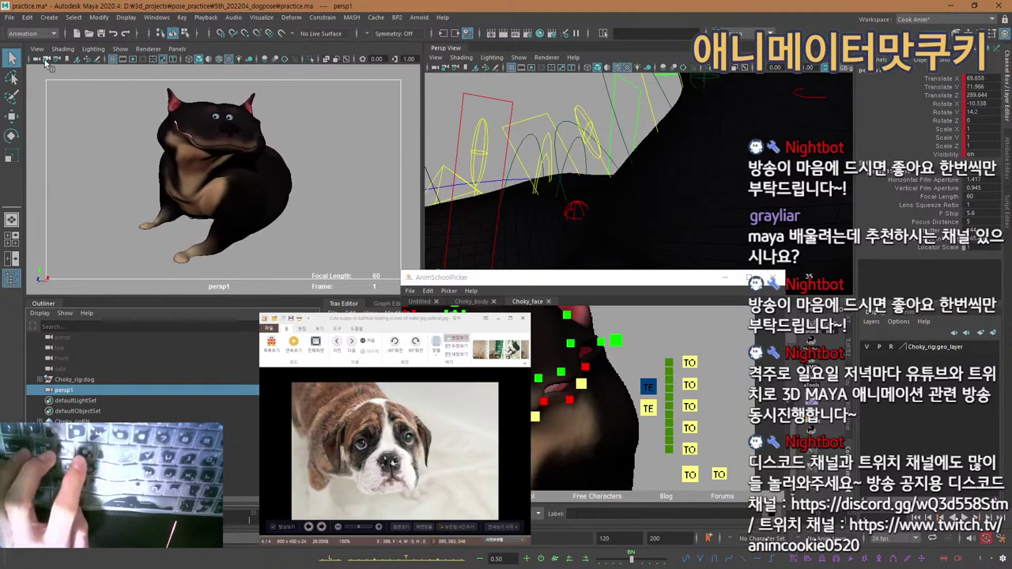
key(period)
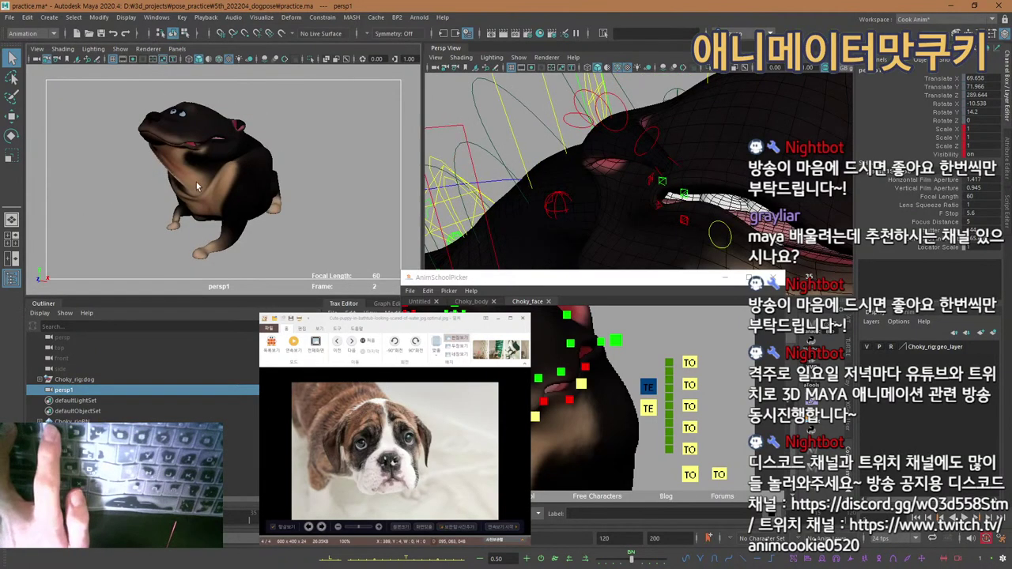
Flip between the keys at frames 1 and 2 to compare the two dog poses through the persp1 camera.
key(comma)
key(period)
key(comma)
key(period)
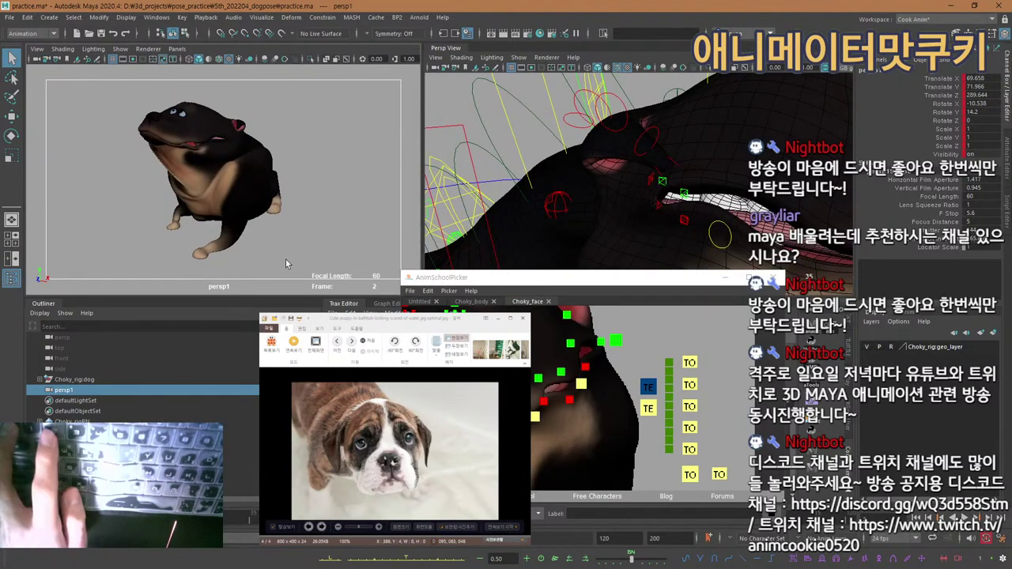
key(comma)
key(period)
Swing the persp1 camera at frame 2 to a raised front view of the dog, about X -94.9, Y 259.9, Z 175.3.
alt+drag(274, 245, 248, 172)
mouse_move(248, 173)
alt+right_down()
mouse_move(262, 192)
mouse_move(244, 174)
alt+right_up()
alt+middle_drag(332, 168, 276, 175)
alt+drag(241, 178, 258, 200)
alt+right_drag(258, 199, 247, 221)
Select the dog's head control and reframe persp1 closely on the face from above, matching the angle of the puppy photo.
click(471, 301)
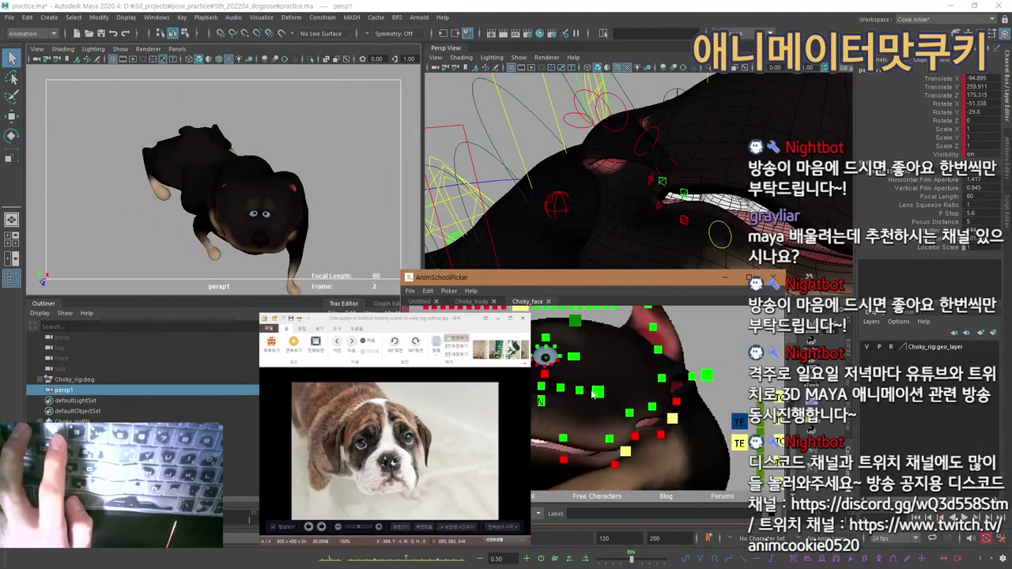
alt+middle_drag(586, 336, 608, 460)
click(631, 412)
alt+drag(302, 212, 294, 211)
alt+right_drag(294, 211, 292, 185)
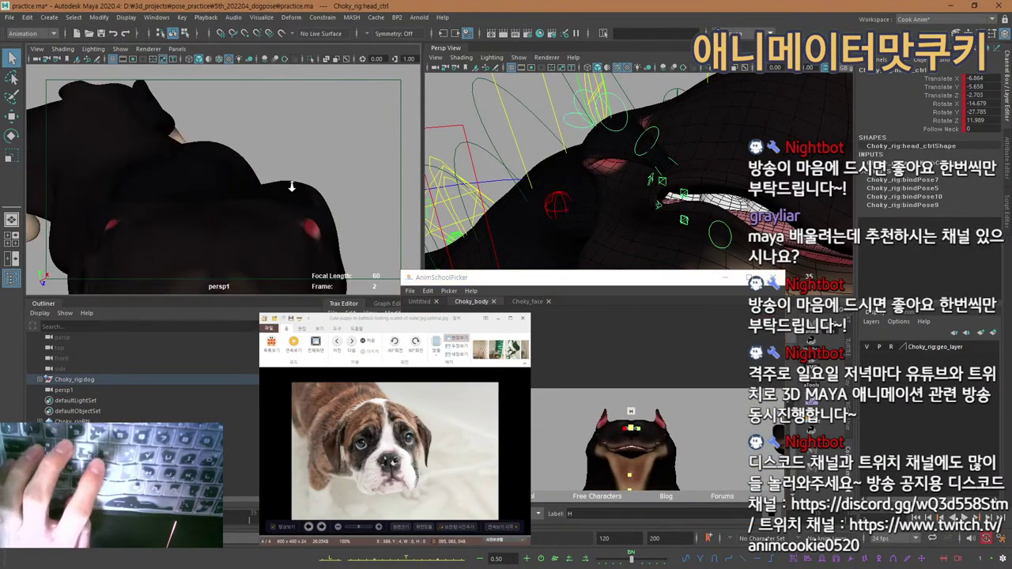
alt+middle_drag(292, 185, 246, 158)
alt+right_drag(246, 158, 287, 140)
alt+drag(287, 139, 302, 141)
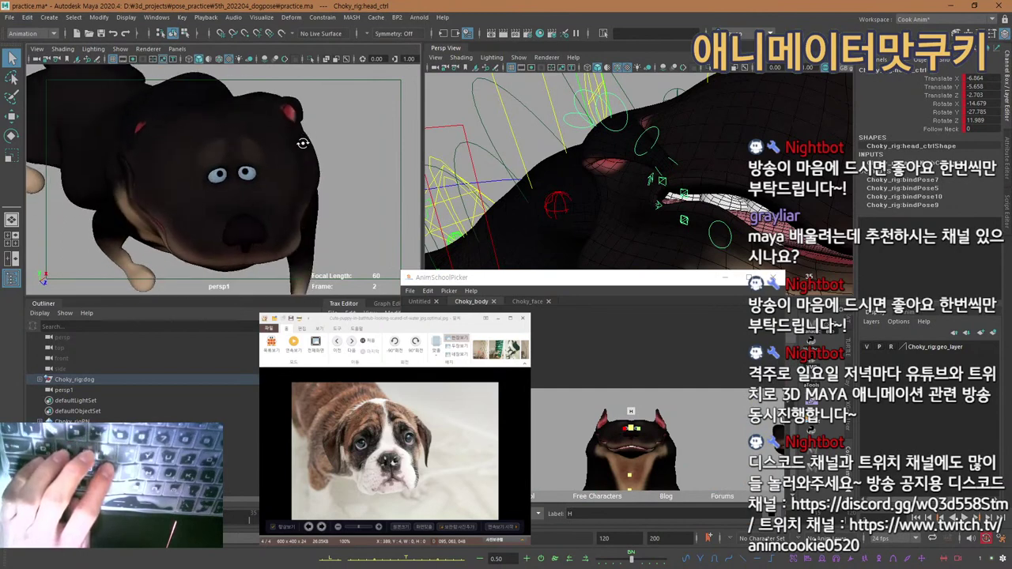
alt+right_drag(302, 141, 312, 155)
alt+middle_drag(312, 155, 312, 148)
alt+right_drag(312, 149, 297, 142)
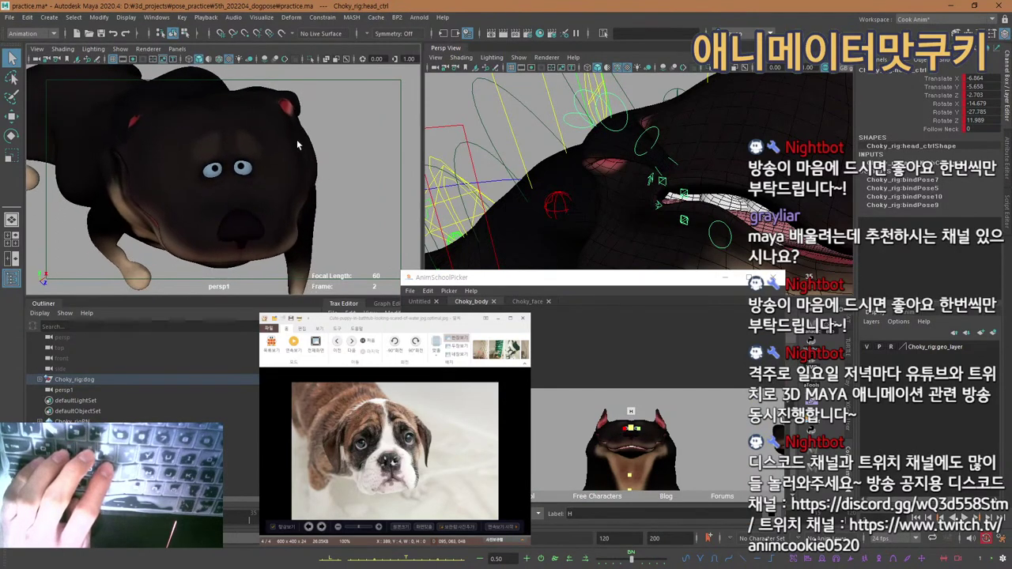
alt+middle_drag(297, 142, 293, 139)
alt+right_drag(293, 139, 299, 140)
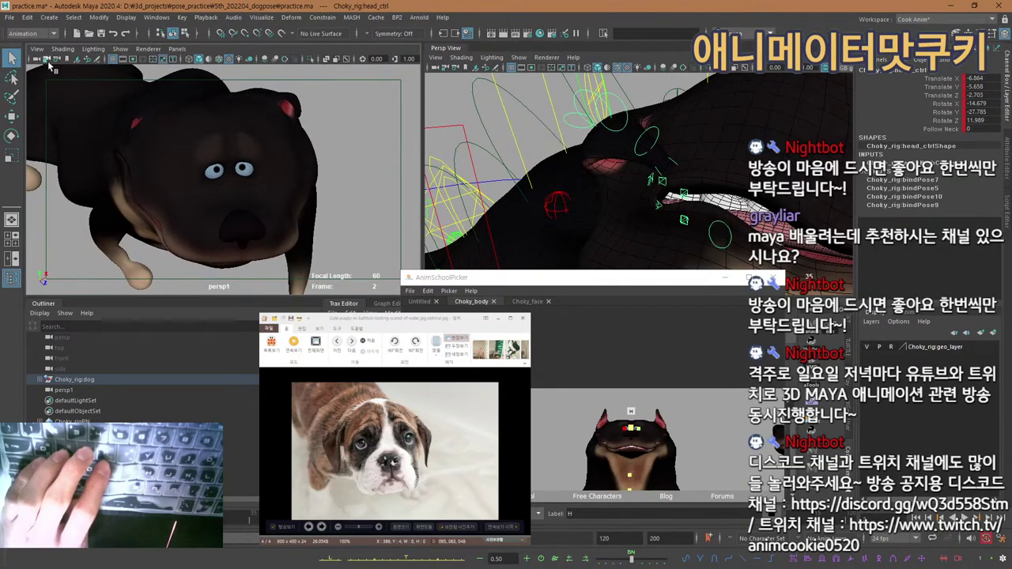
Clear the selection and flip between frames 1 and 2 to check the persp1 framing of both poses.
key(comma)
key(period)
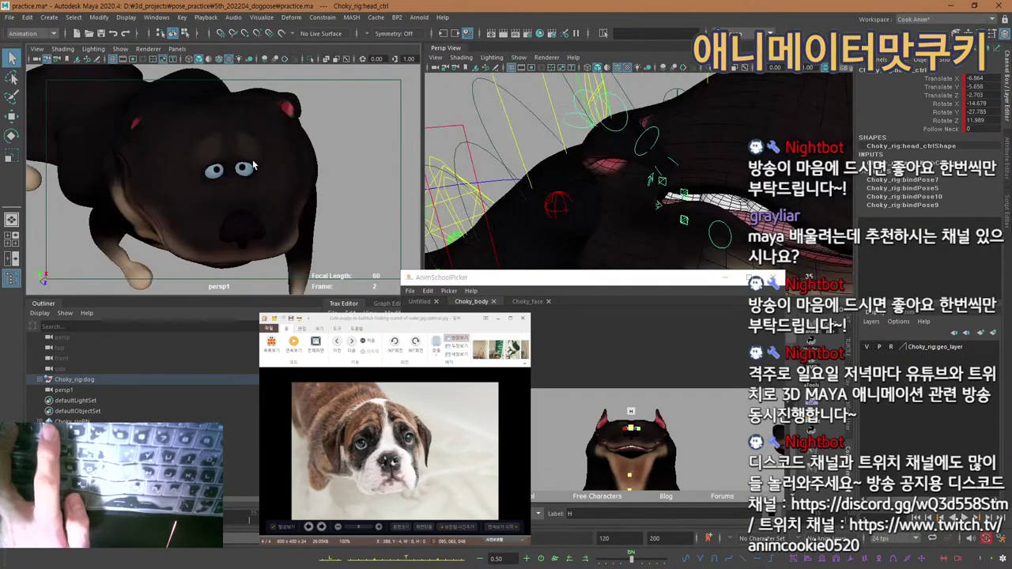
key(comma)
key(period)
click(375, 158)
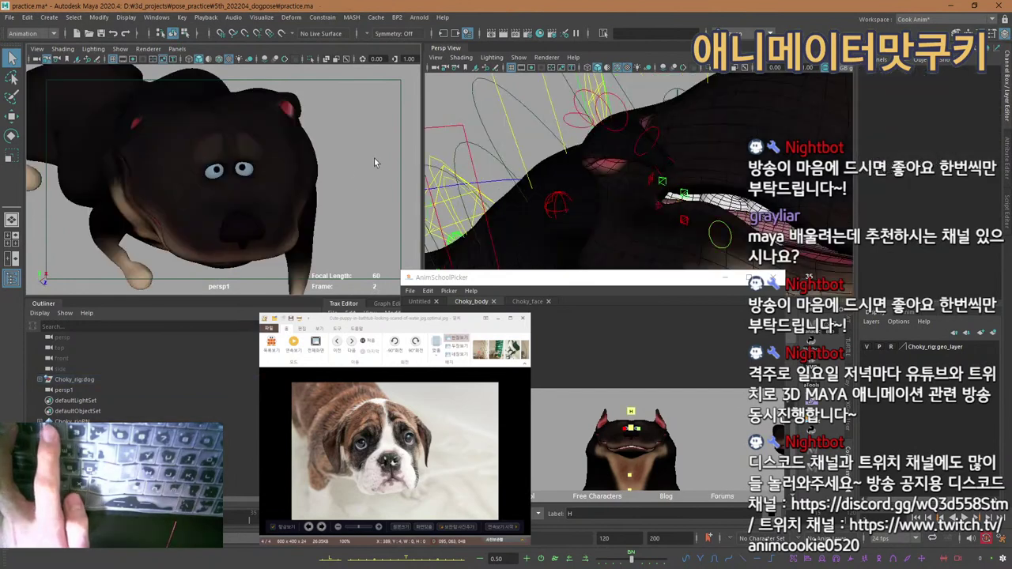
key(comma)
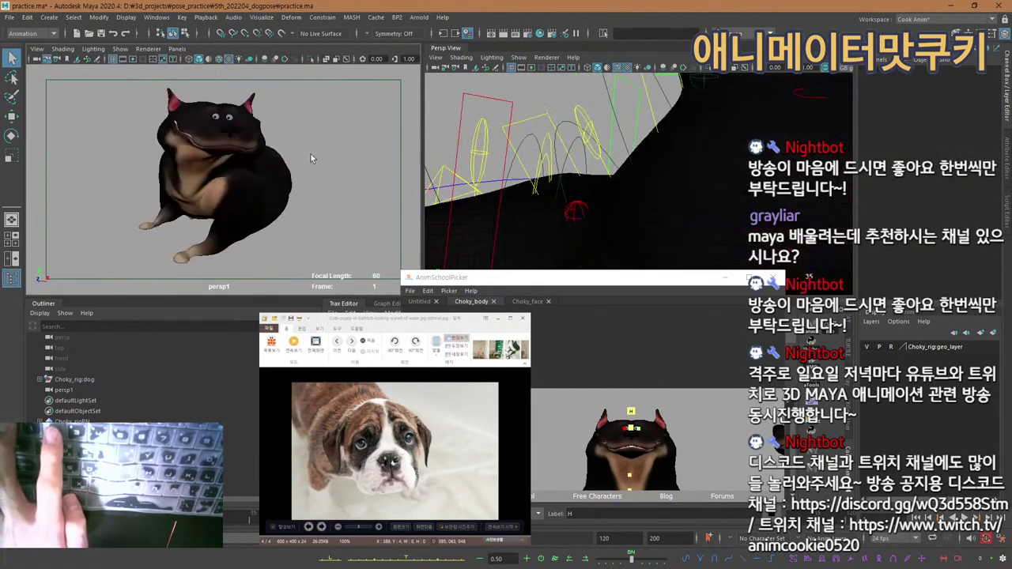
key(period)
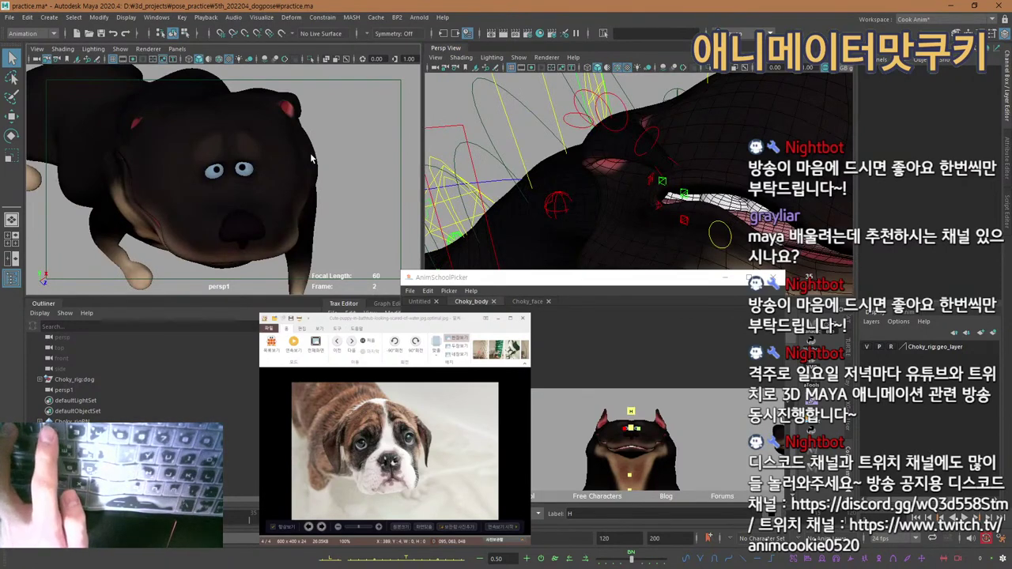
key(period)
key(comma)
key(period)
key(comma)
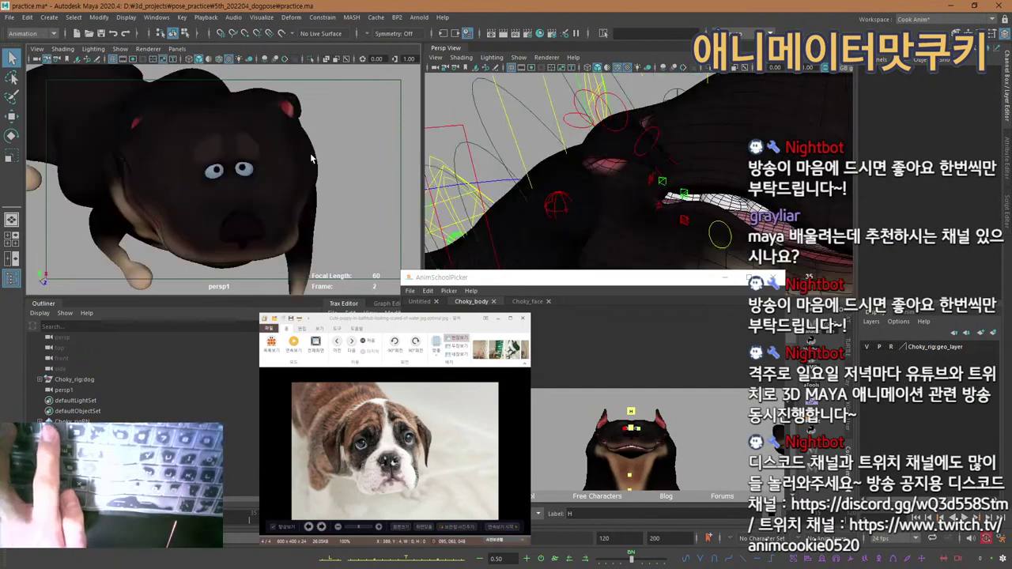
key(comma)
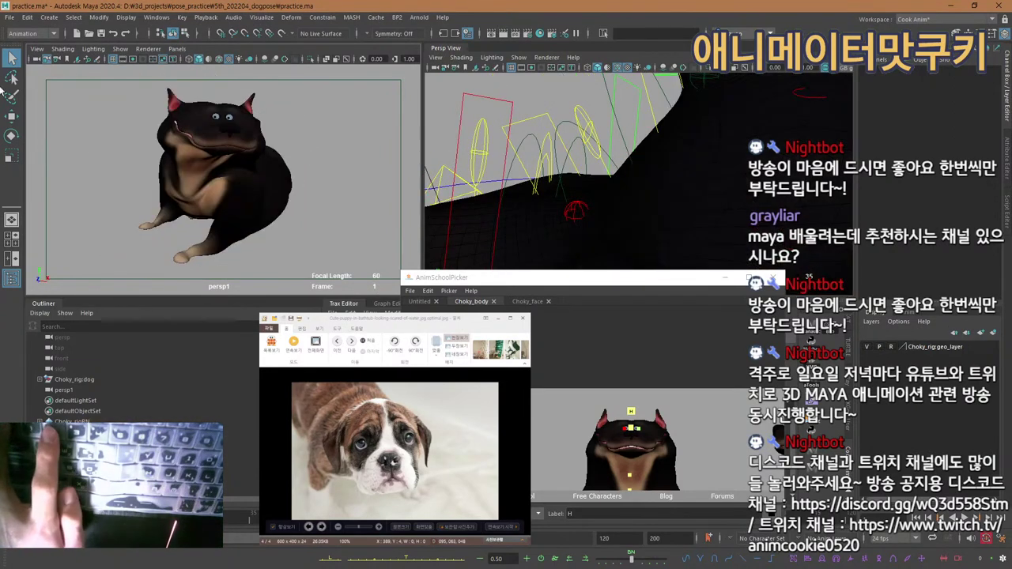
key(period)
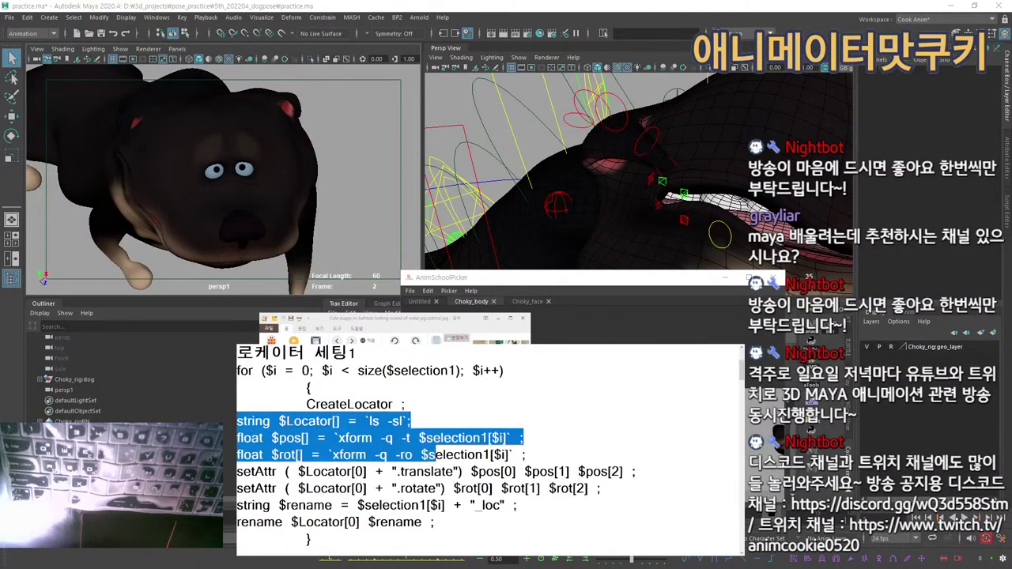
Examine the 로케이터 세팅2 script in the notes, including the line that stores the duplicated object.
scroll(490, 450, down, 2)
drag(238, 505, 429, 505)
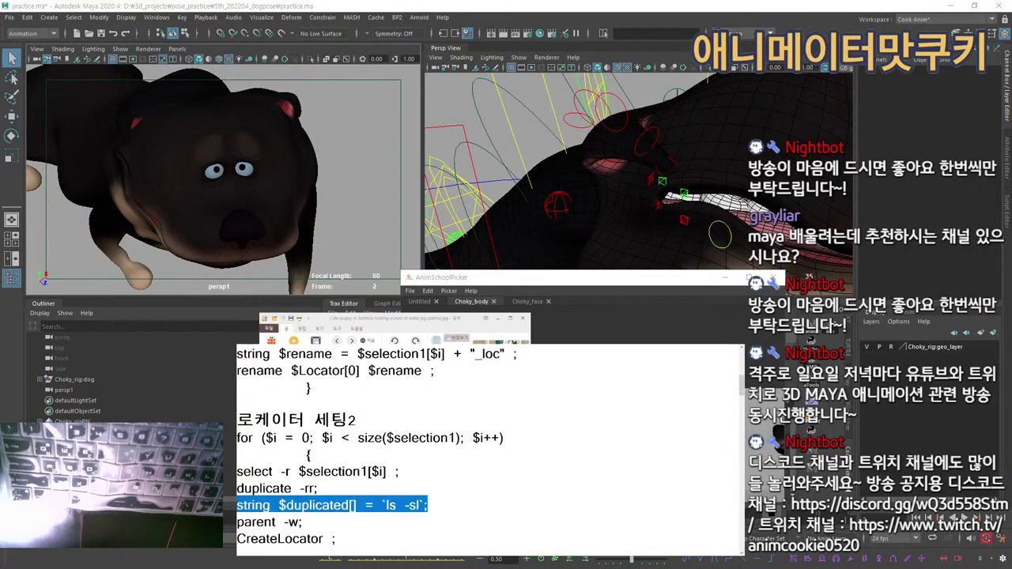
click(394, 437)
drag(357, 420, 410, 505)
click(410, 505)
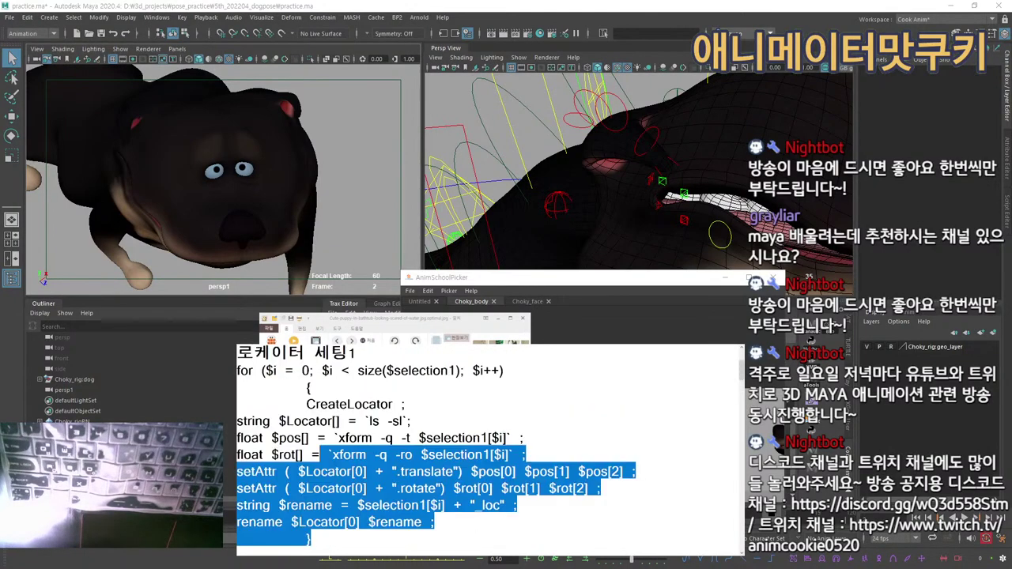
Examine the 로케이터 세팅1 loop, from CreateLocator through the translate and rotate attributes to the rename line.
drag(340, 454, 312, 539)
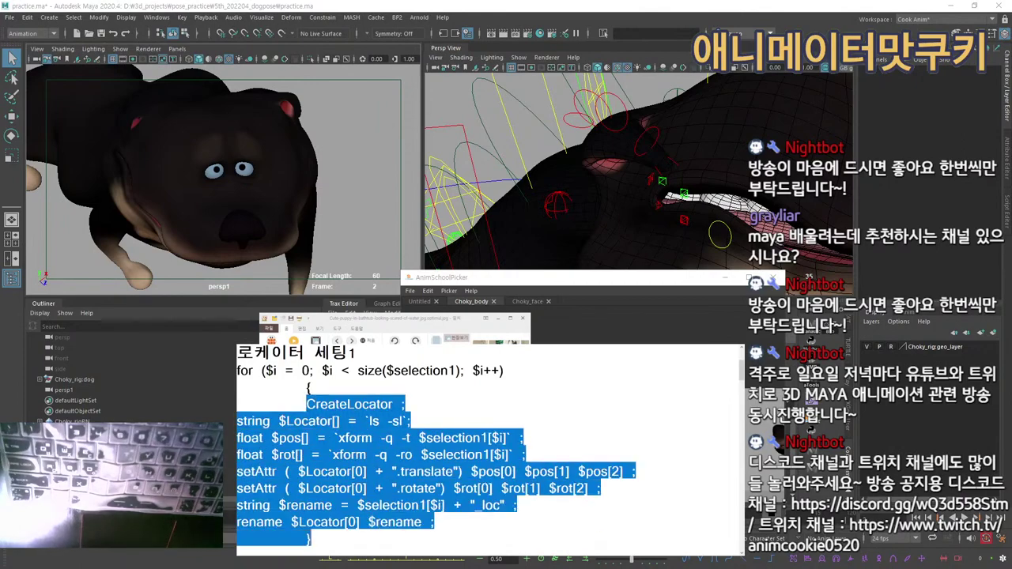
click(368, 522)
drag(368, 522, 307, 404)
click(307, 404)
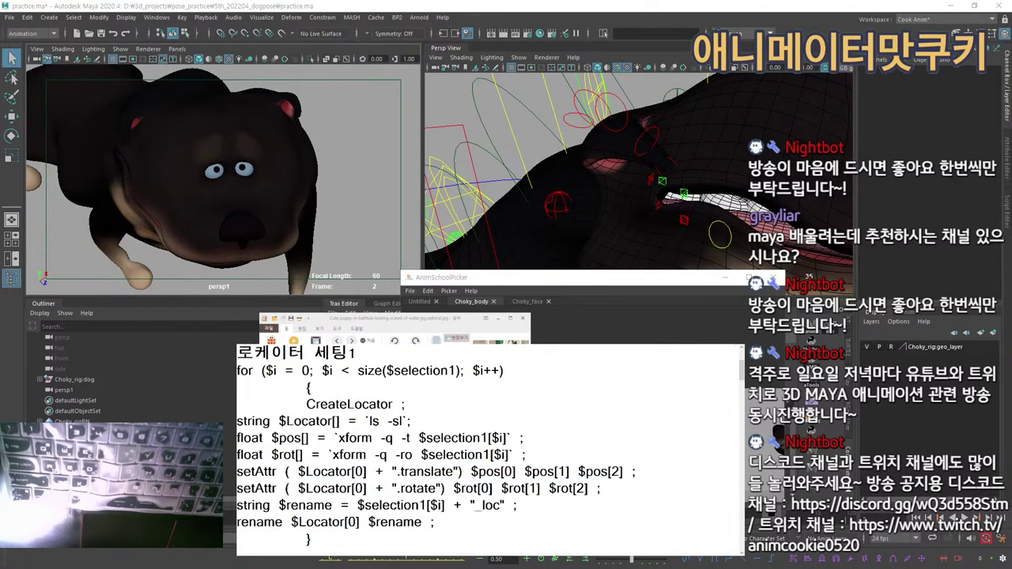
drag(237, 370, 524, 456)
click(523, 455)
Review the 그룹지정 line that stores the selection in $selection1, and read on to the 멀티 컨스트레인 section.
scroll(490, 451, up, 2)
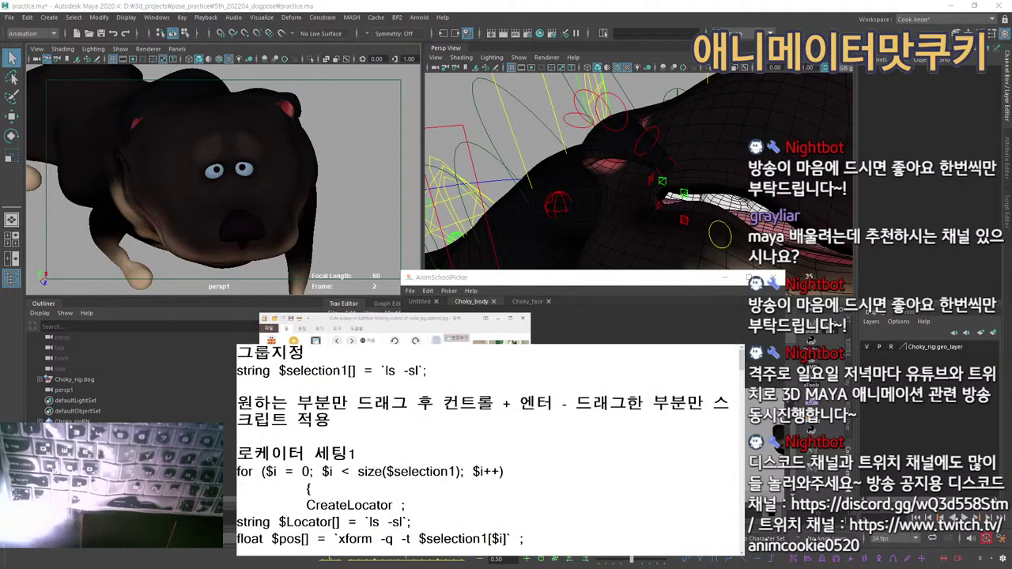
mouse_move(281, 369)
mouse_down()
mouse_move(427, 370)
mouse_move(271, 370)
mouse_up()
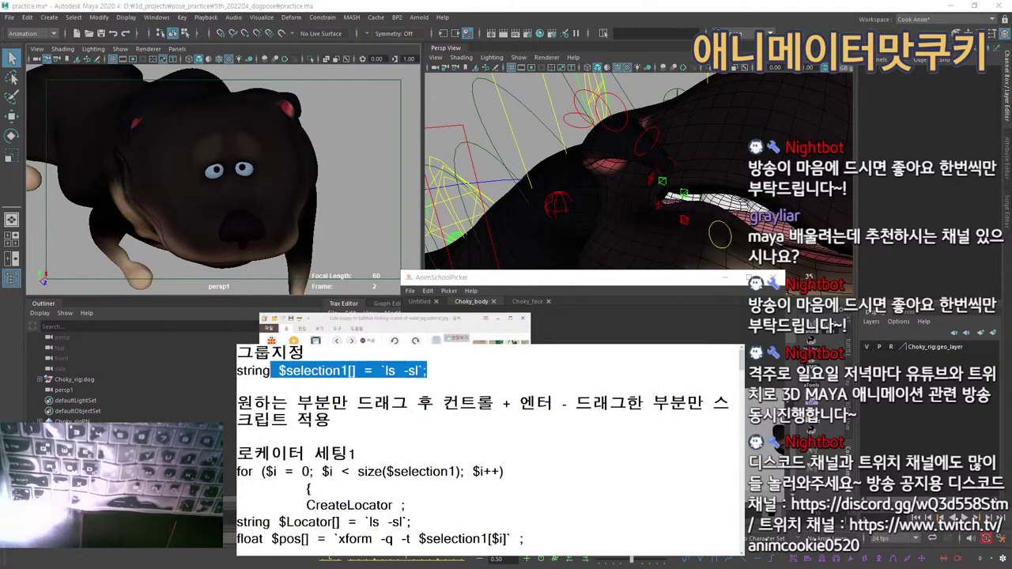
click(271, 370)
scroll(271, 370, down, 7)
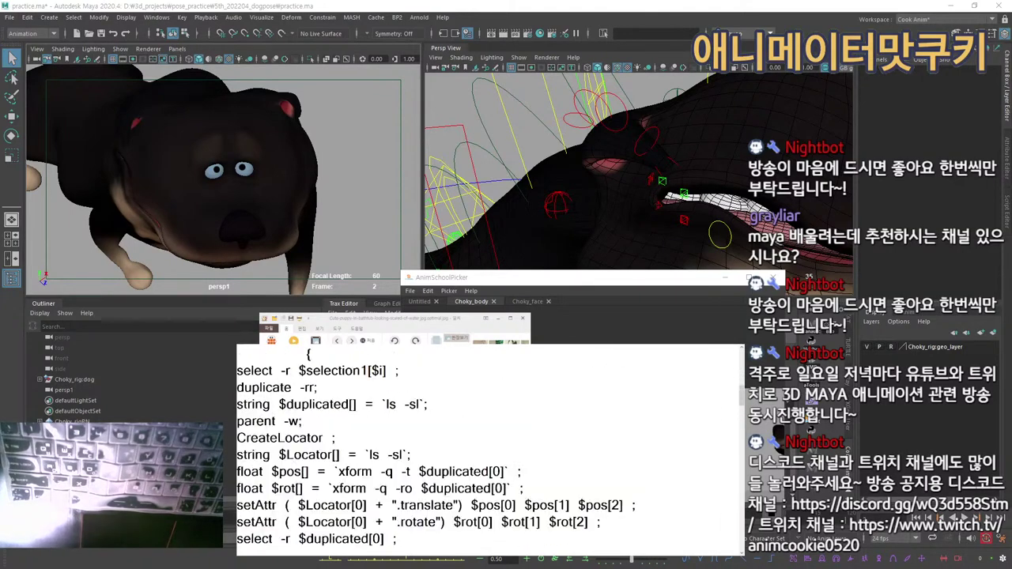
scroll(490, 451, down, 2)
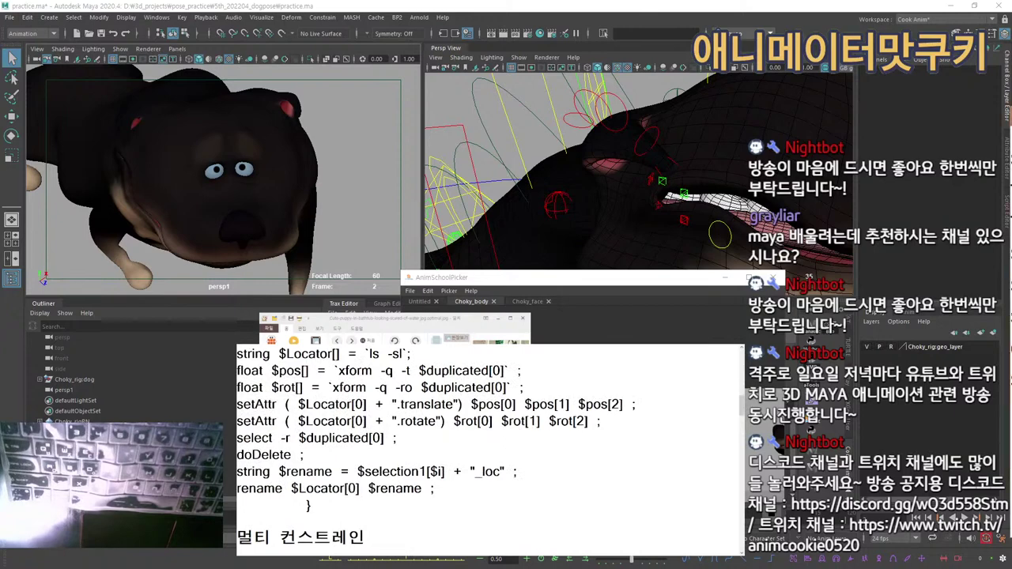